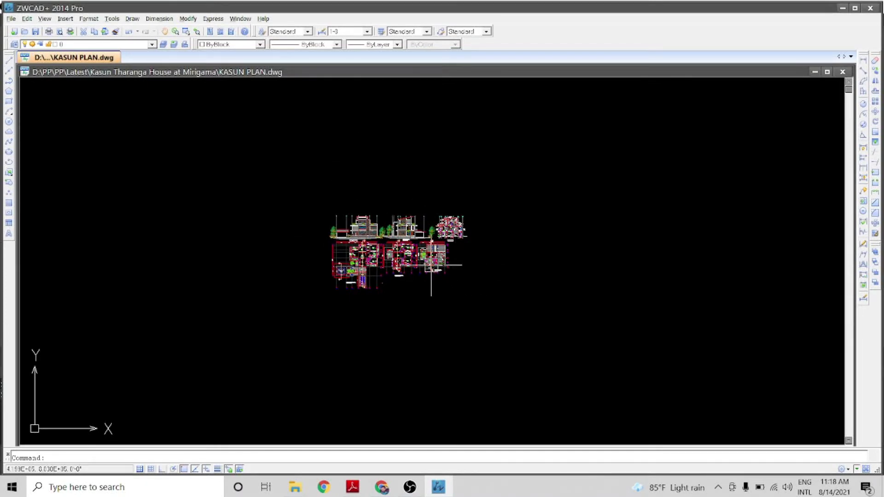
- Examine the overall layout of the house drawing and the ground floor plan
middle_drag(380, 279, 395, 286)
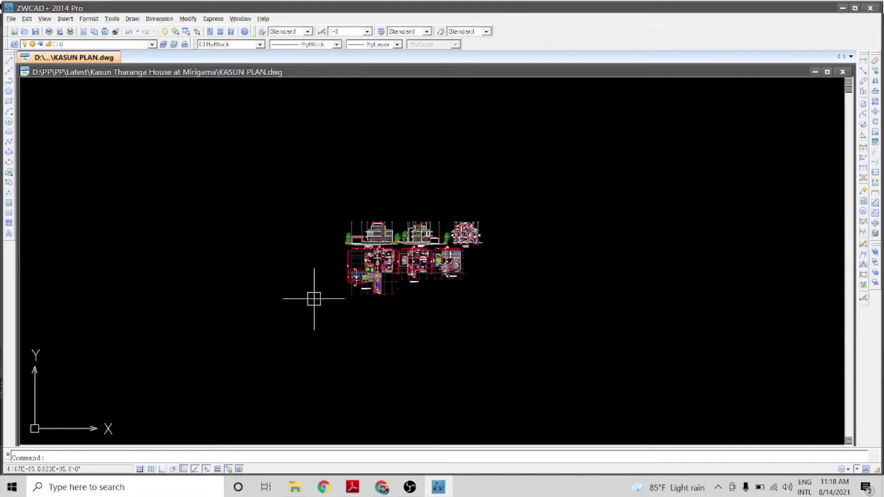
scroll(343, 296, up, 6)
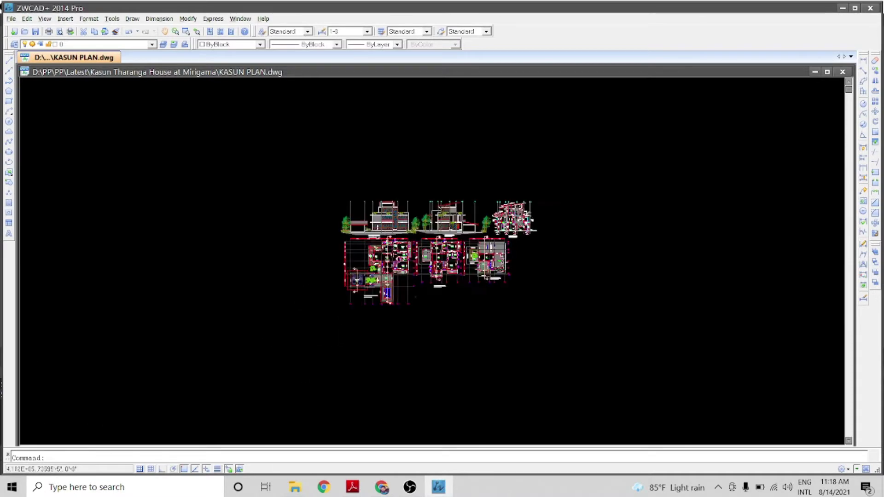
scroll(260, 249, down, 3)
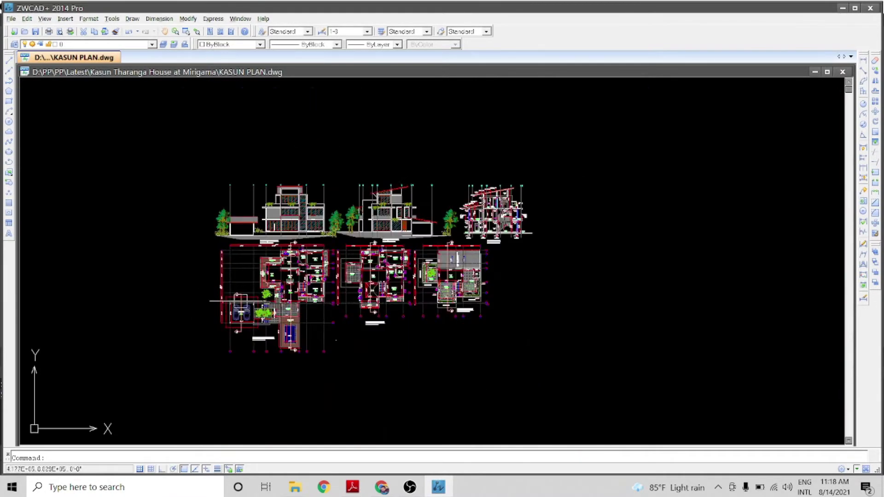
middle_drag(236, 301, 336, 303)
scroll(361, 318, up, 3)
mouse_move(357, 333)
middle_down()
mouse_move(329, 323)
mouse_move(115, 363)
middle_up()
middle_drag(255, 275, 393, 215)
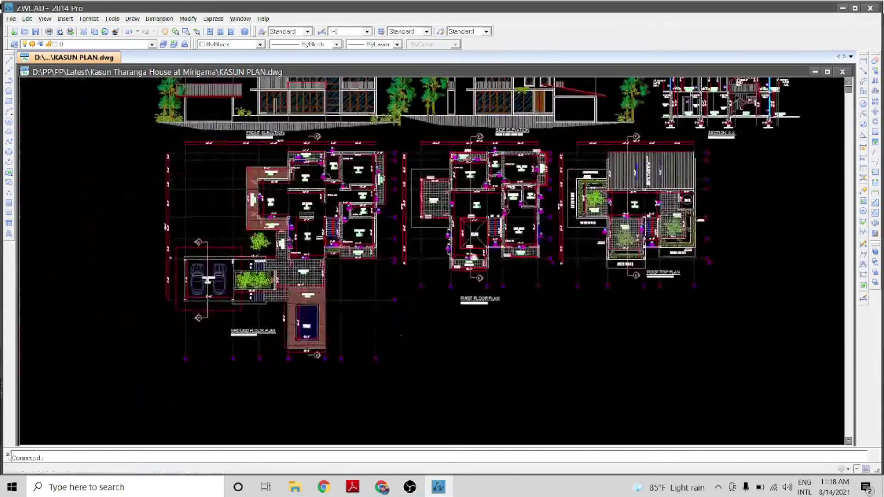
scroll(277, 293, up, 4)
scroll(277, 293, down, 2)
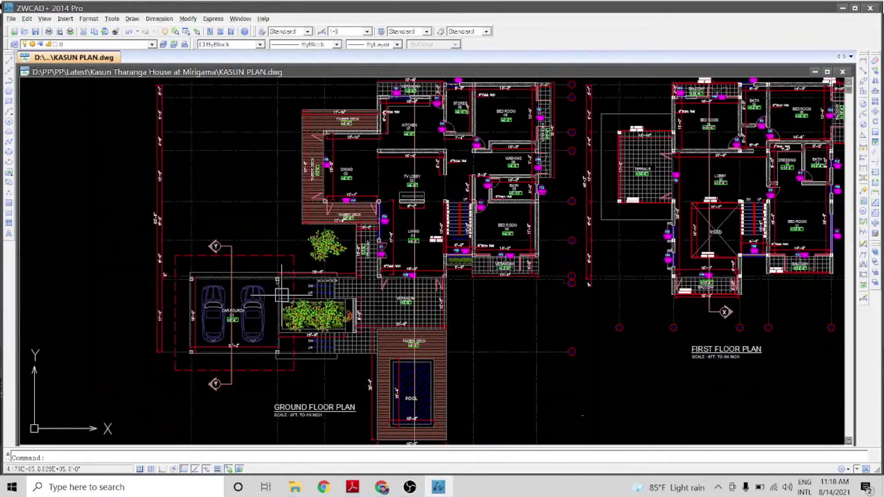
scroll(210, 284, down, 3)
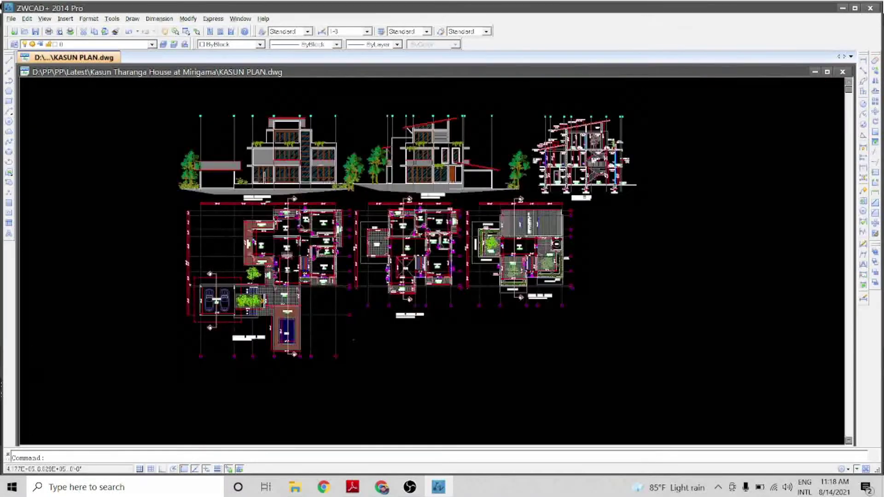
- Examine the room arrangement on the ground floor, first floor and roof top plans
scroll(210, 295, up, 2)
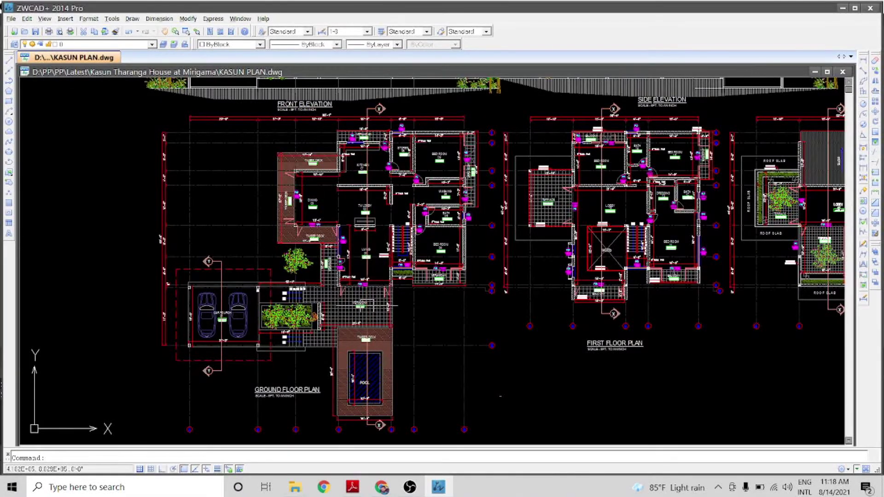
scroll(363, 302, up, 2)
middle_drag(322, 325, 288, 404)
scroll(318, 357, down, 2)
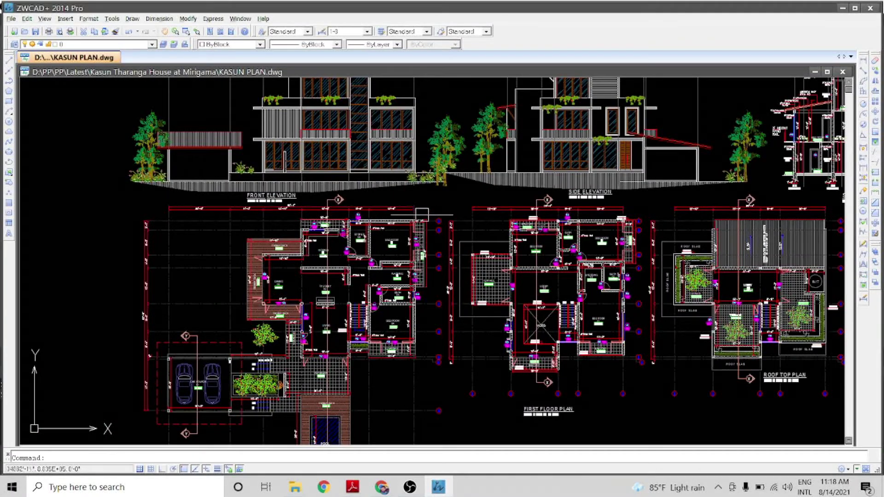
scroll(293, 289, up, 2)
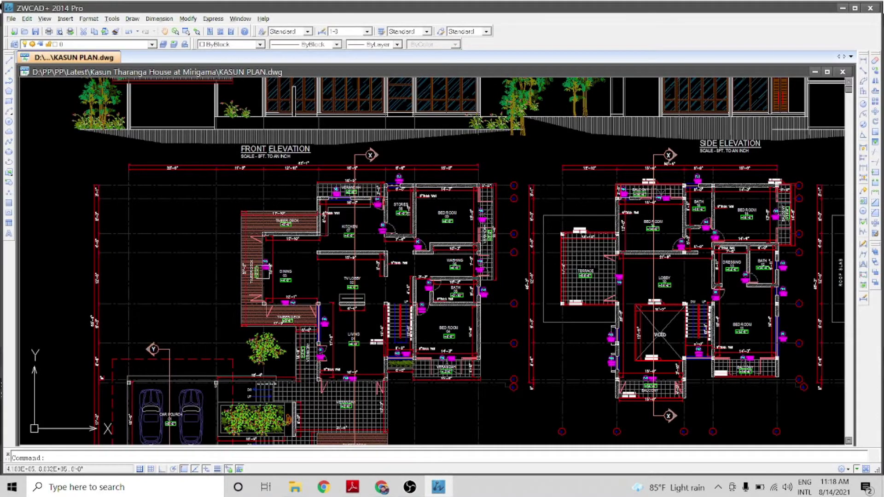
middle_drag(404, 274, 236, 229)
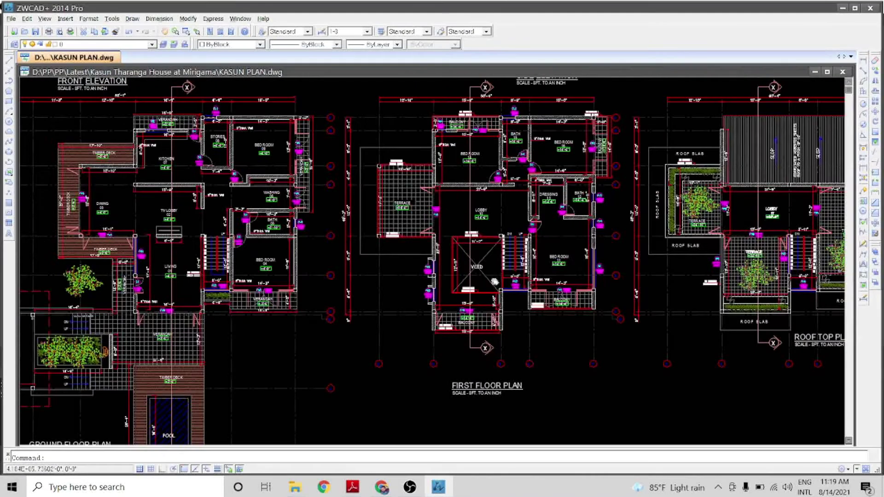
middle_drag(486, 272, 500, 282)
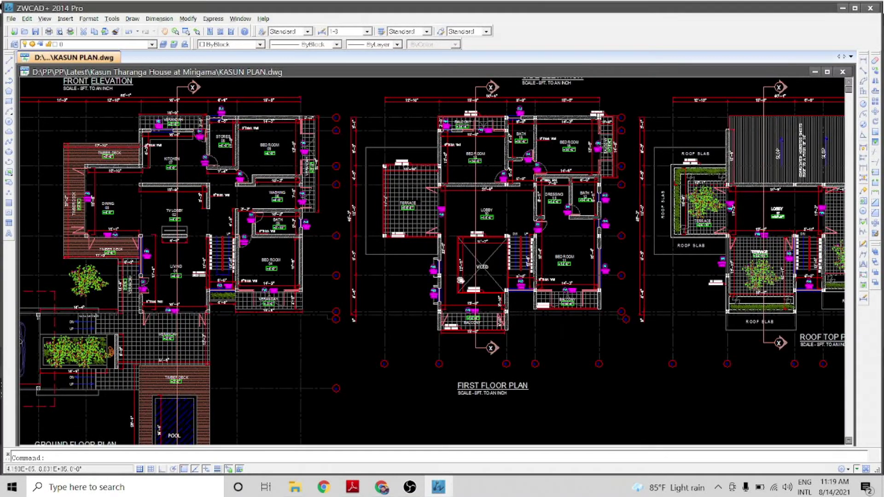
middle_drag(469, 252, 460, 272)
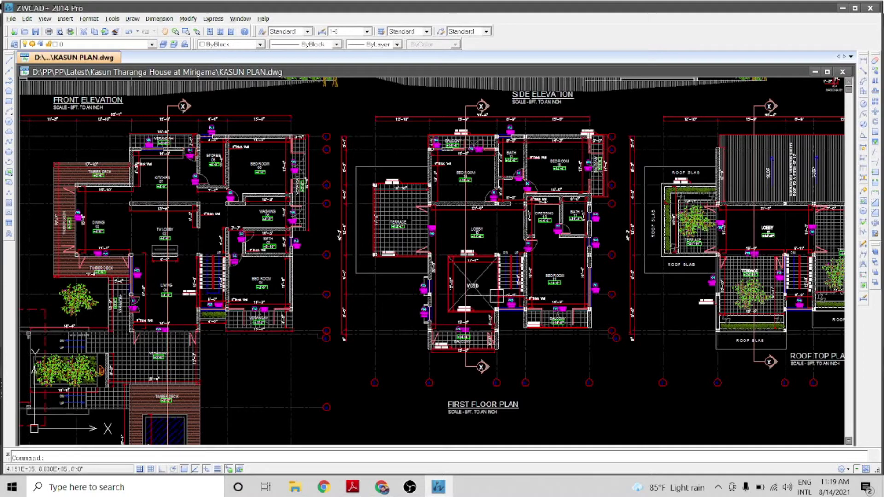
middle_drag(543, 266, 208, 265)
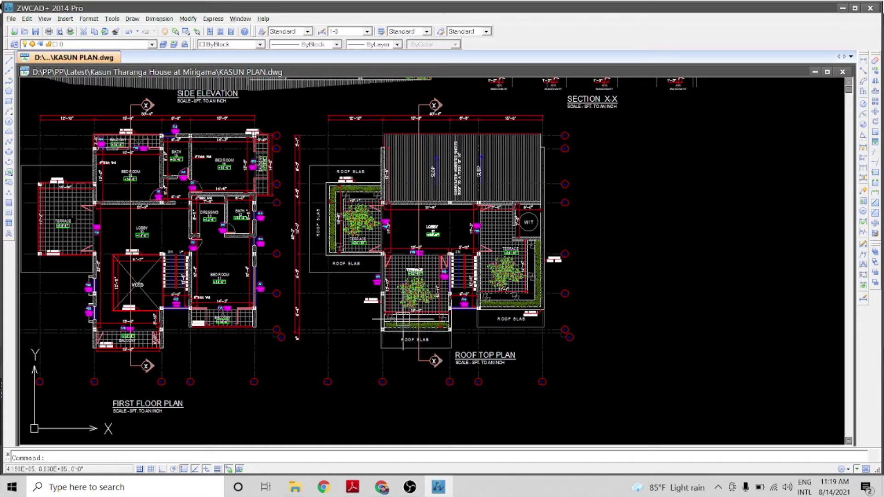
- Examine Section X-X and the front and side elevations in relation to the floor plans
middle_drag(446, 216, 462, 323)
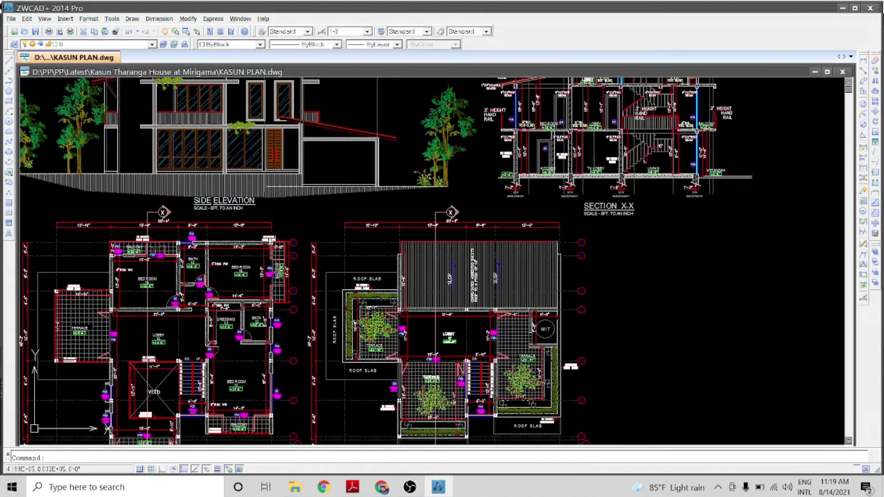
scroll(545, 276, down, 2)
middle_drag(545, 276, 508, 363)
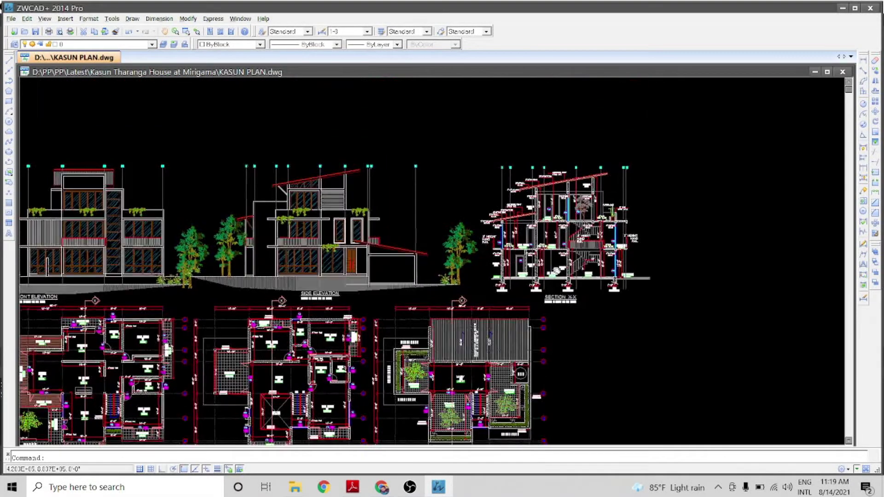
scroll(581, 192, up, 2)
scroll(585, 175, up, 2)
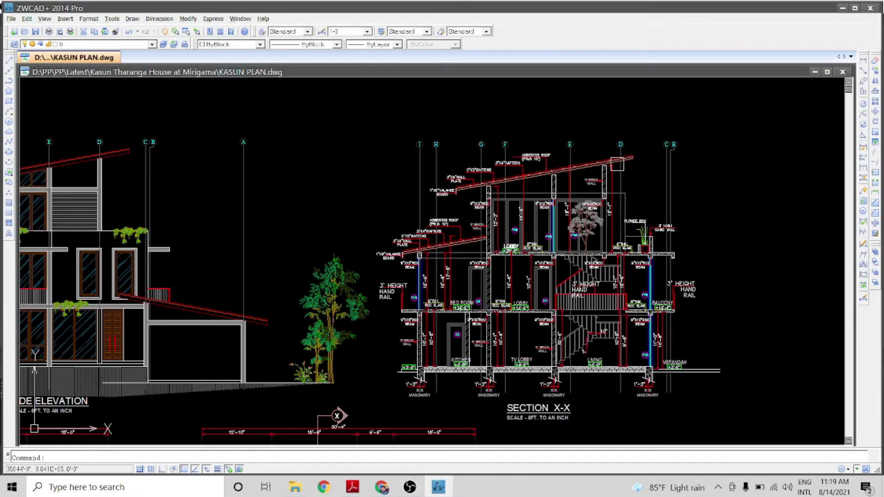
scroll(636, 274, down, 2)
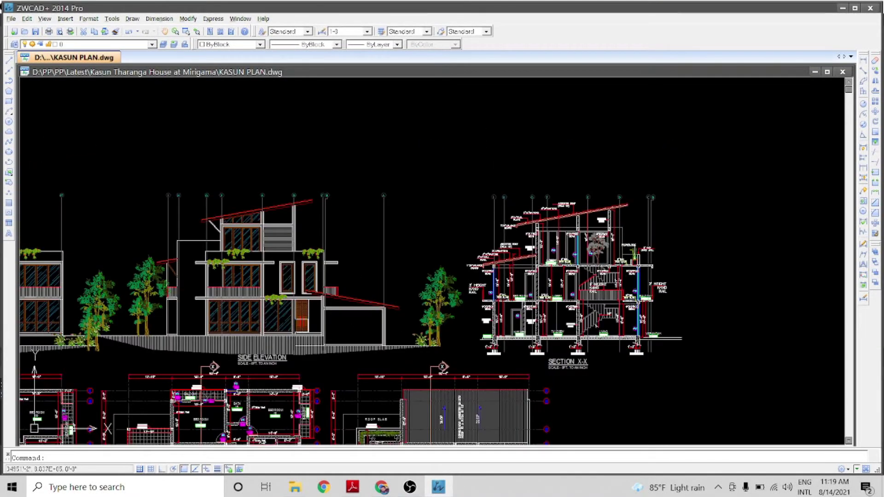
mouse_move(435, 288)
middle_down()
mouse_move(592, 268)
mouse_move(634, 248)
middle_up()
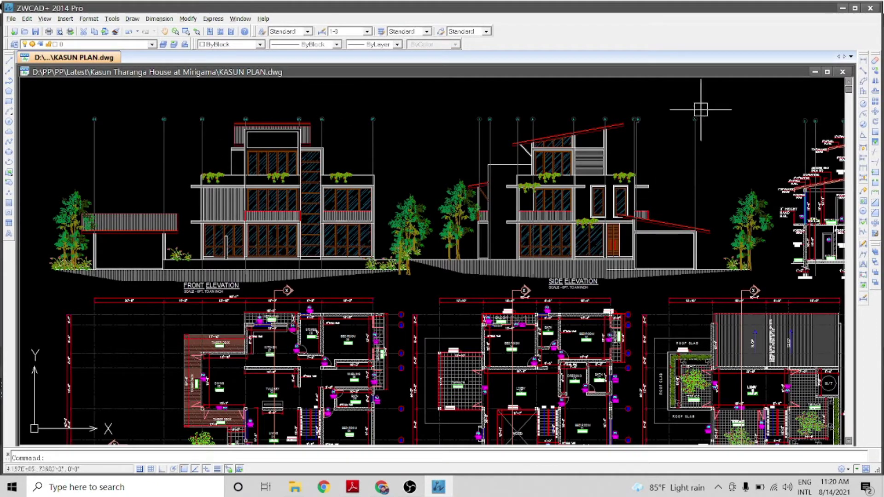
mouse_move(667, 227)
middle_down()
mouse_move(367, 220)
mouse_move(502, 185)
middle_up()
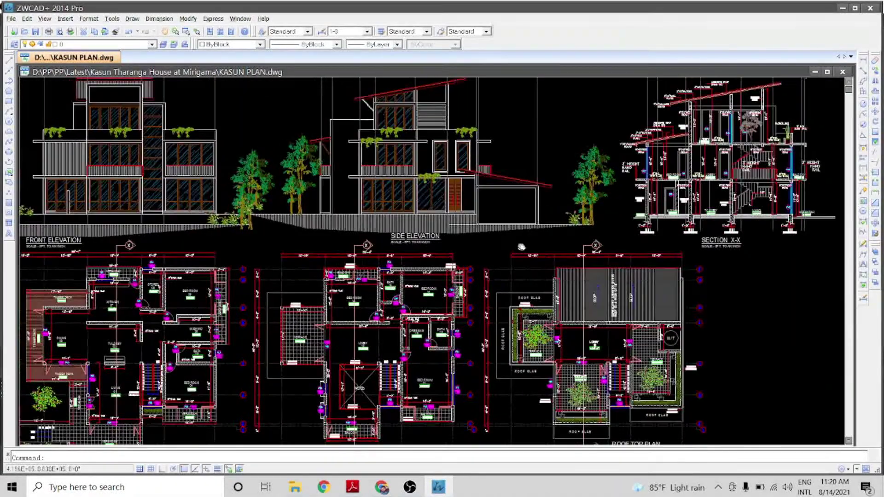
middle_drag(521, 237, 529, 236)
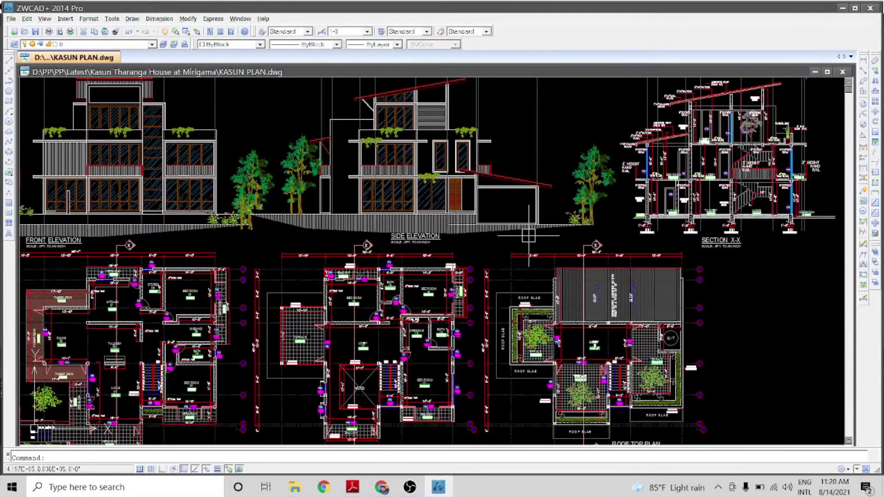
scroll(529, 236, down, 2)
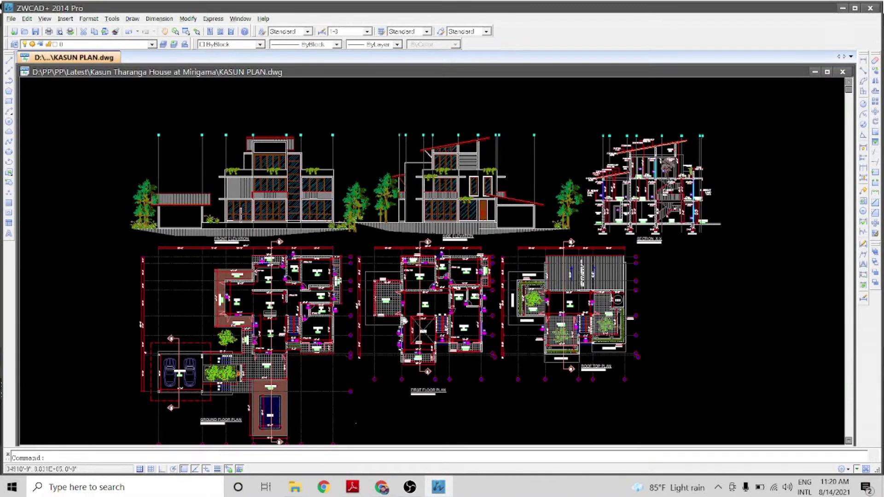
mouse_move(404, 321)
middle_down()
mouse_move(414, 314)
mouse_move(403, 321)
middle_up()
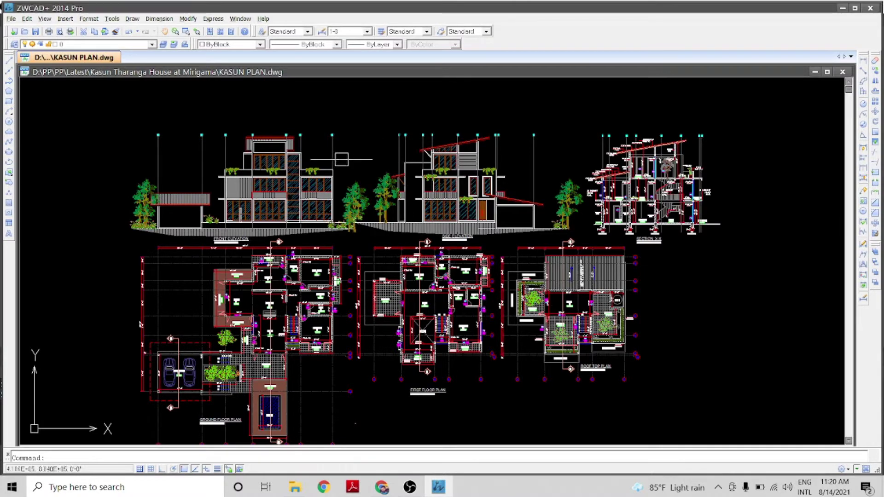
mouse_move(294, 298)
middle_down()
mouse_move(319, 309)
mouse_move(327, 281)
mouse_move(302, 291)
middle_up()
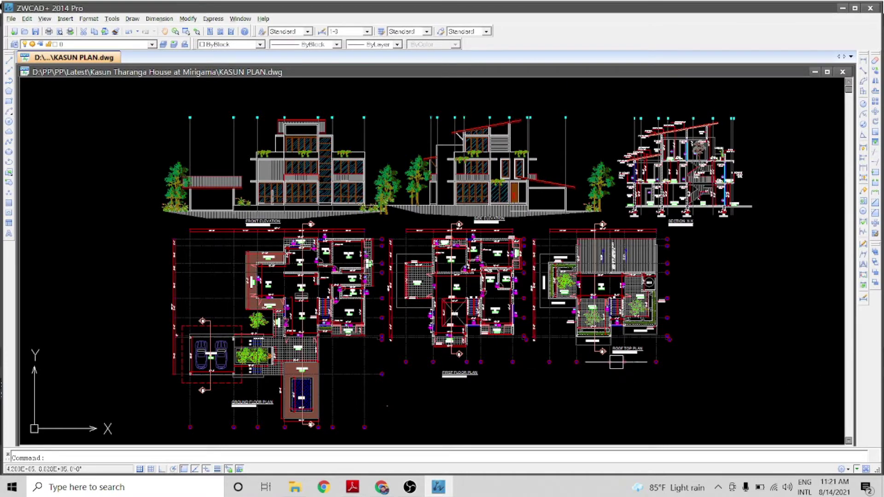
click(416, 491)
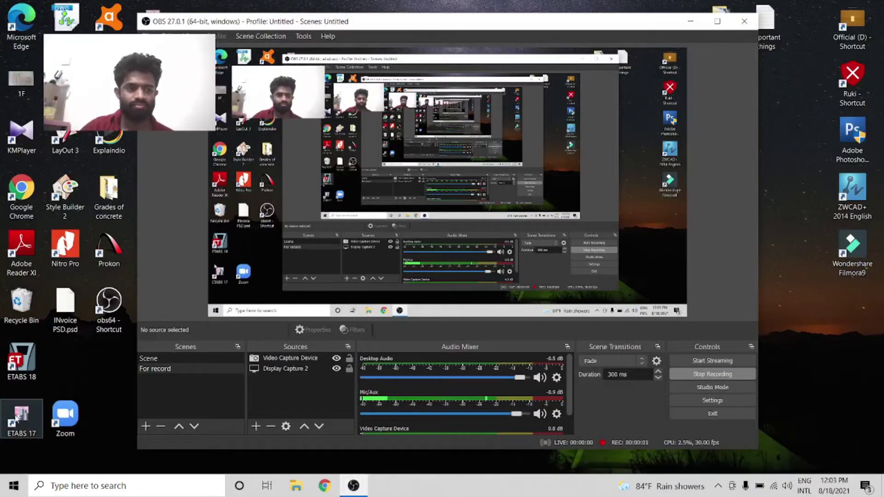
click(353, 486)
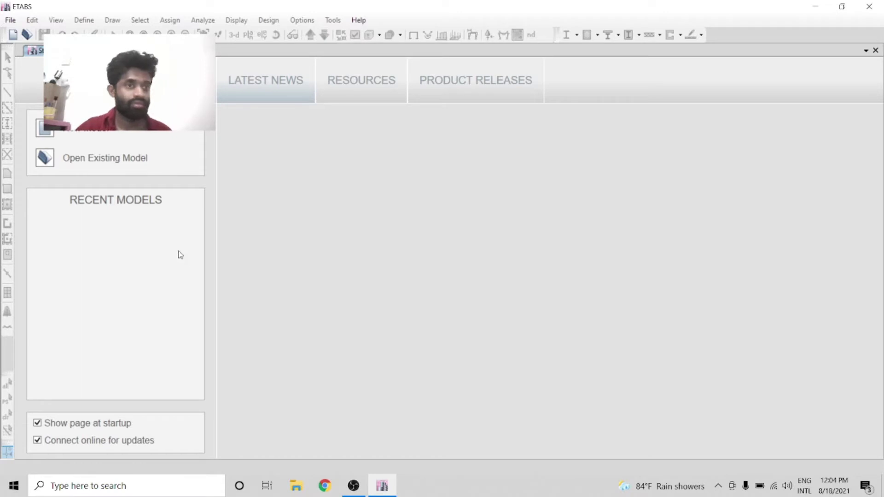
- In ETABS, start a new model using built-in settings with Metric SI display units
click(10, 20)
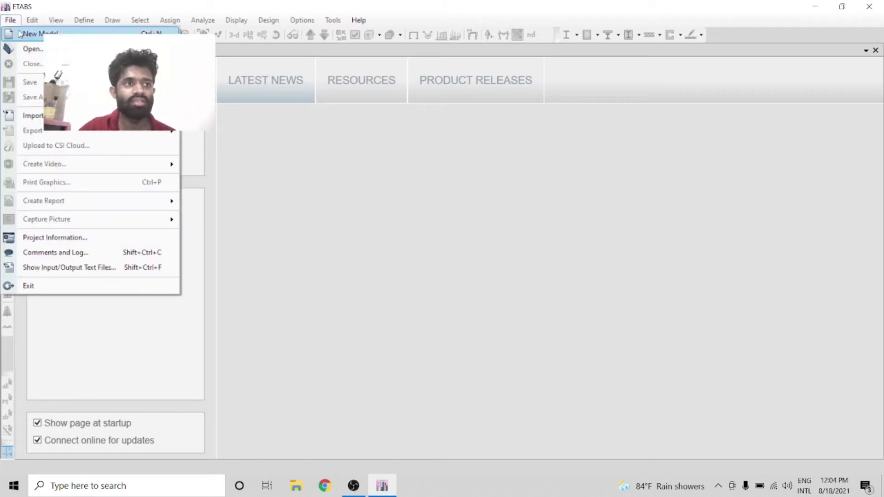
click(92, 34)
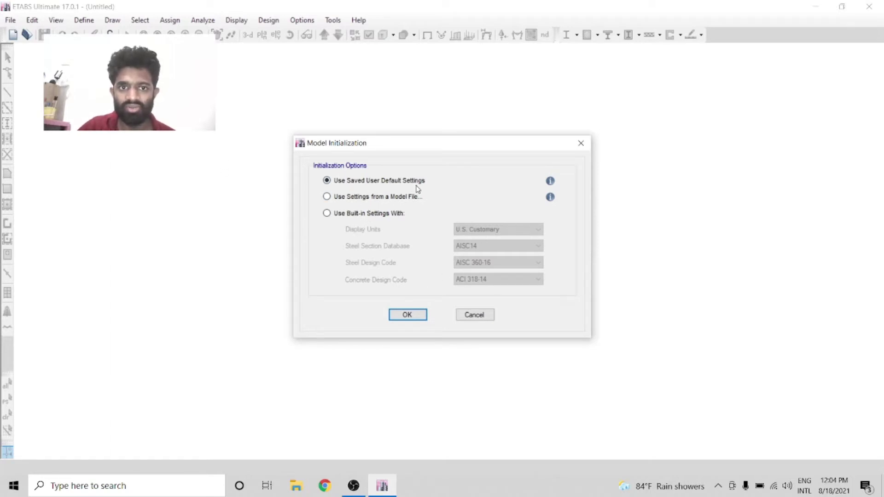
click(367, 215)
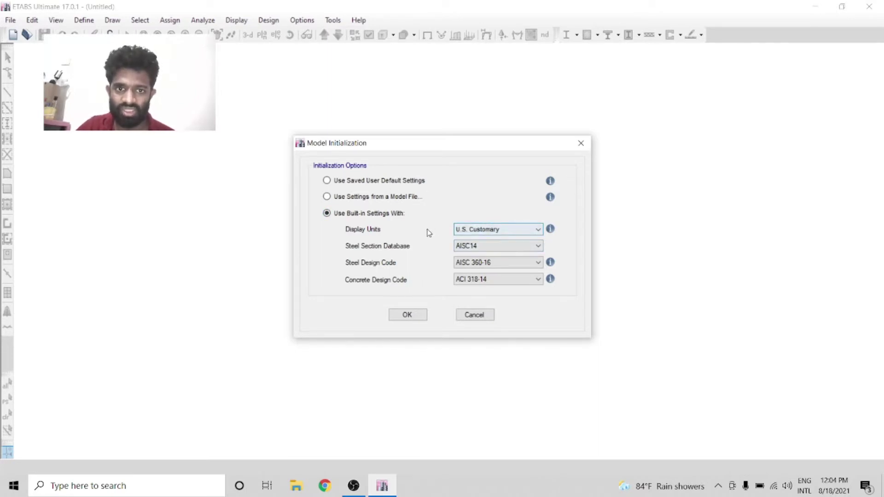
click(529, 230)
click(525, 247)
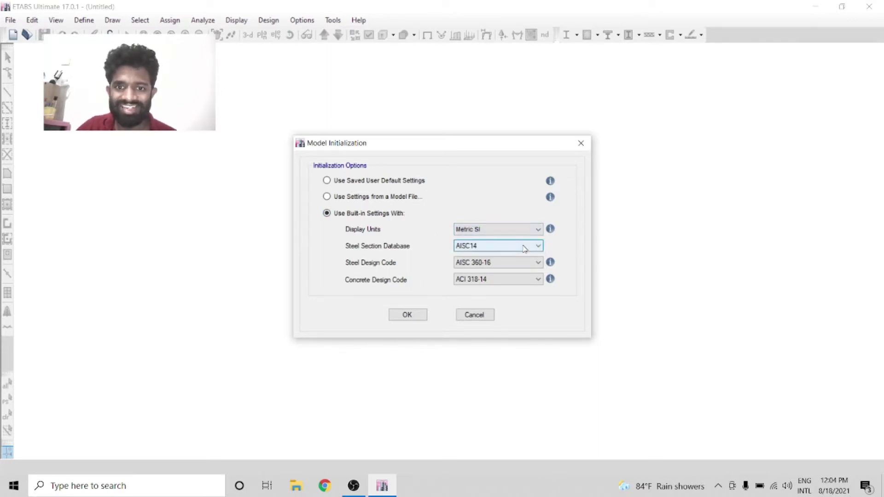
- Set the steel section database to BSShapes2006, with BS 5950-2000 for steel design and BS 8110-97 for concrete design
click(525, 249)
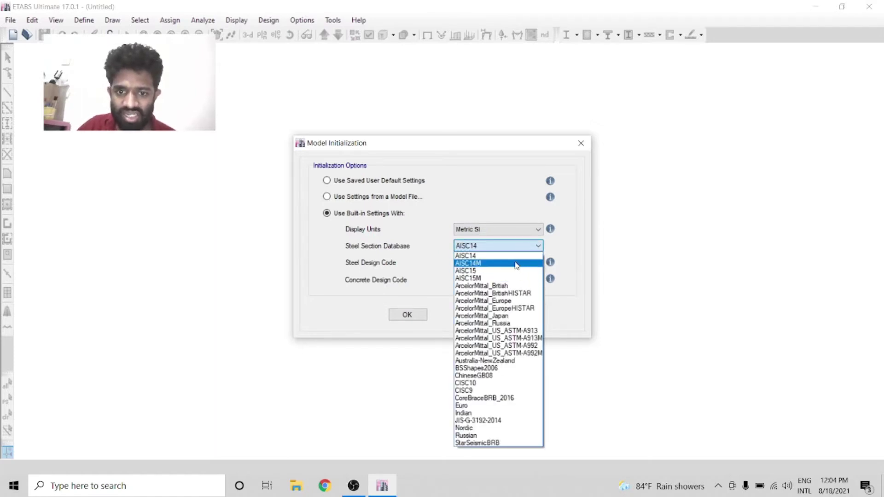
click(494, 368)
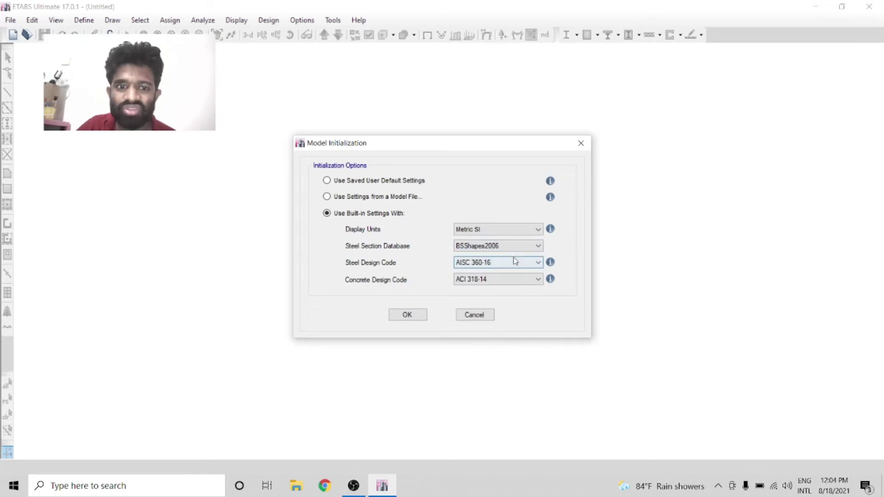
click(515, 264)
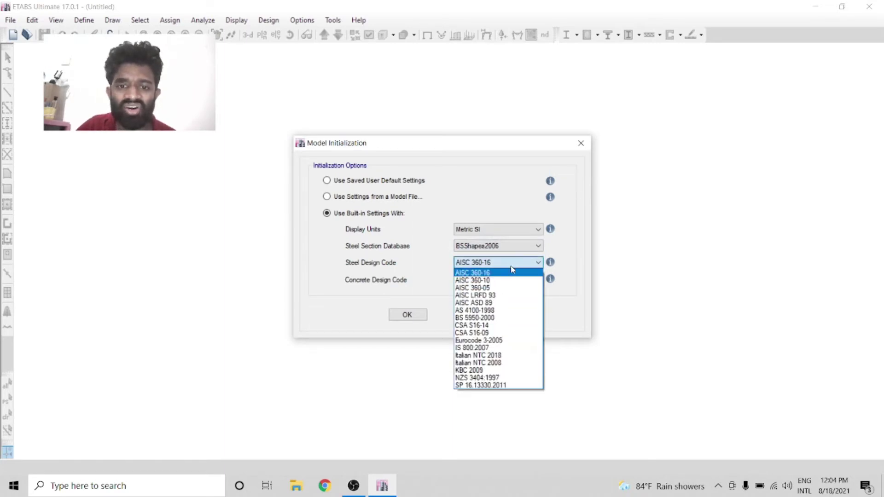
click(528, 317)
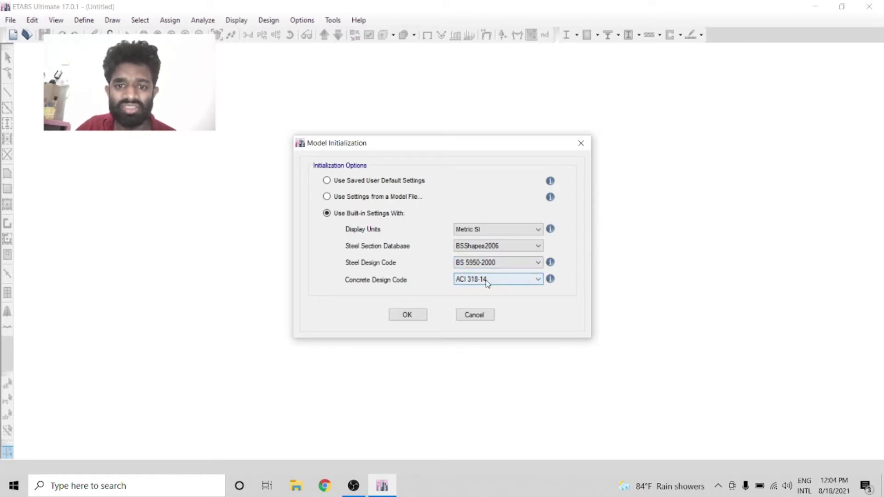
click(512, 282)
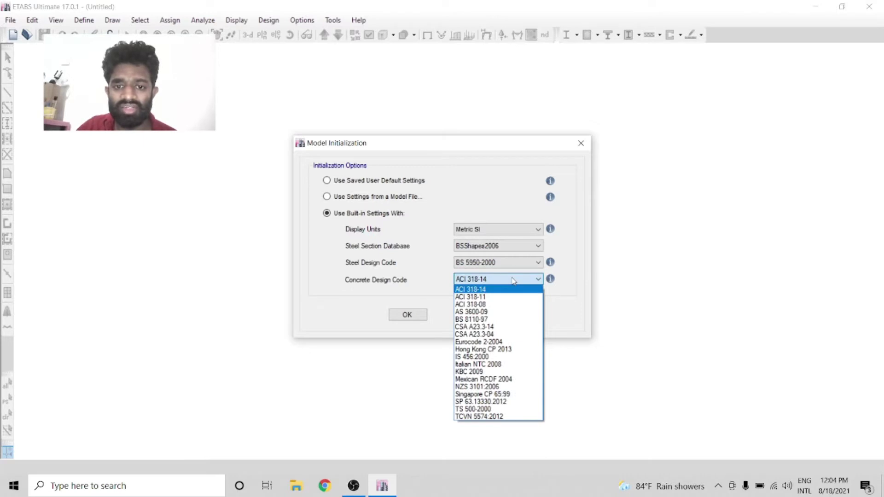
click(518, 320)
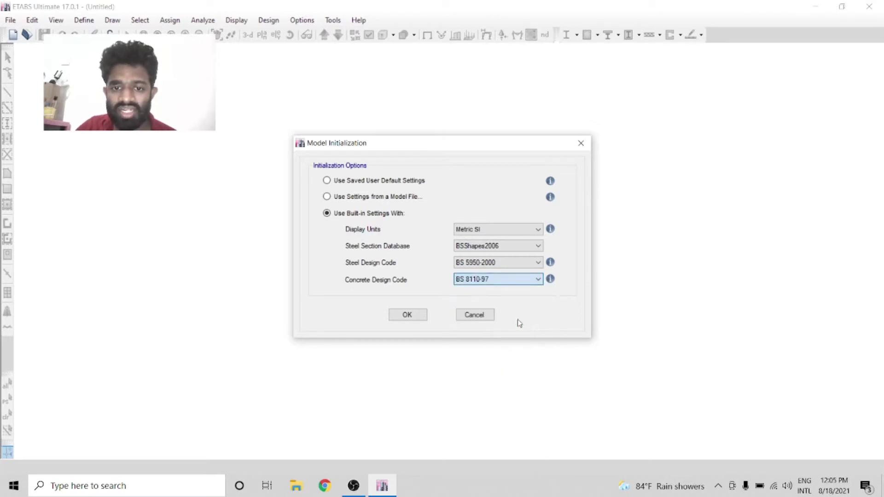
- Accept the initialization settings and create the model from the Blank template with the default grid and story dimensions
click(408, 315)
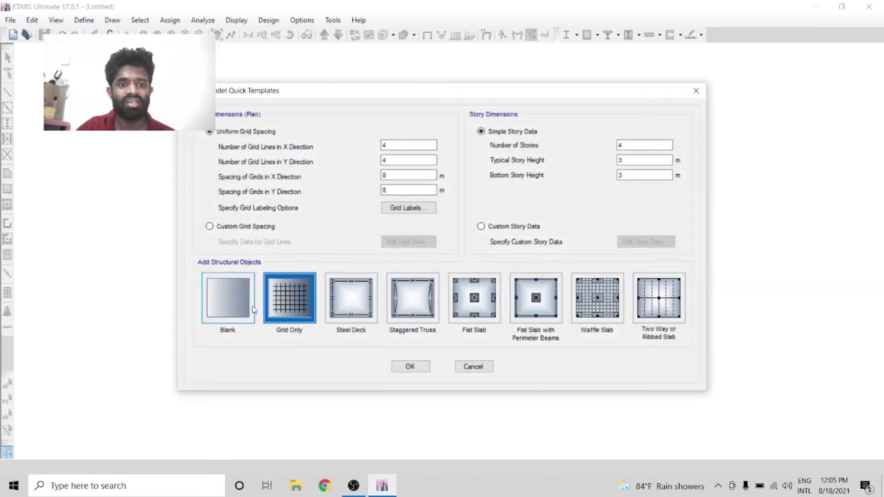
click(241, 311)
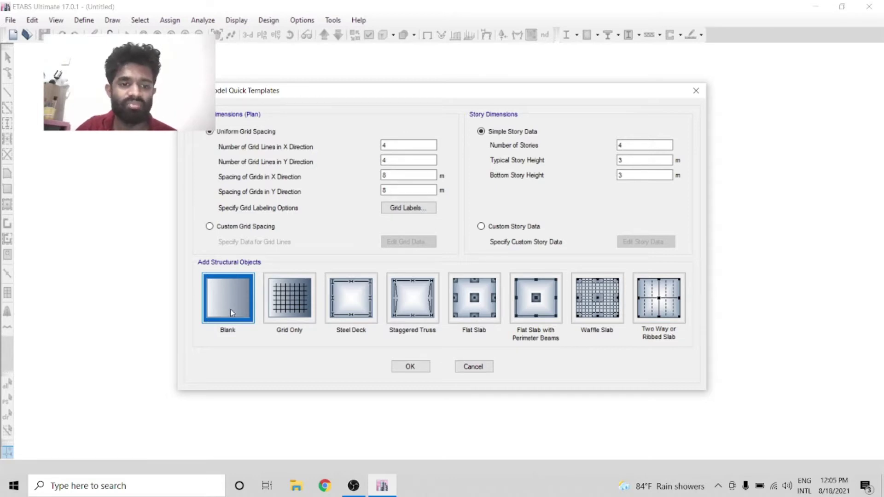
double_click(395, 145)
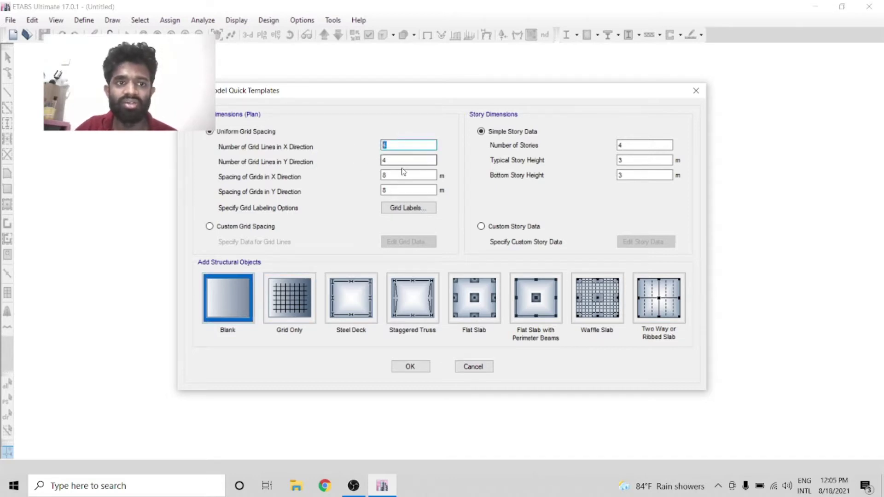
double_click(396, 160)
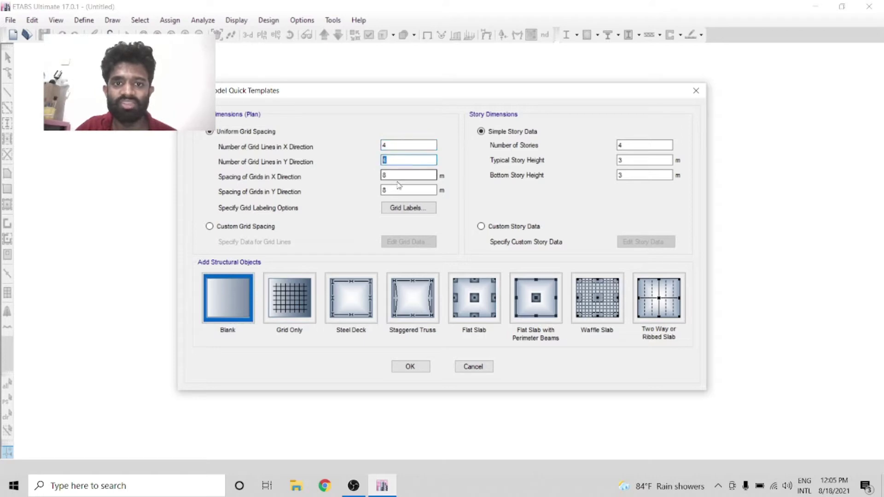
double_click(394, 175)
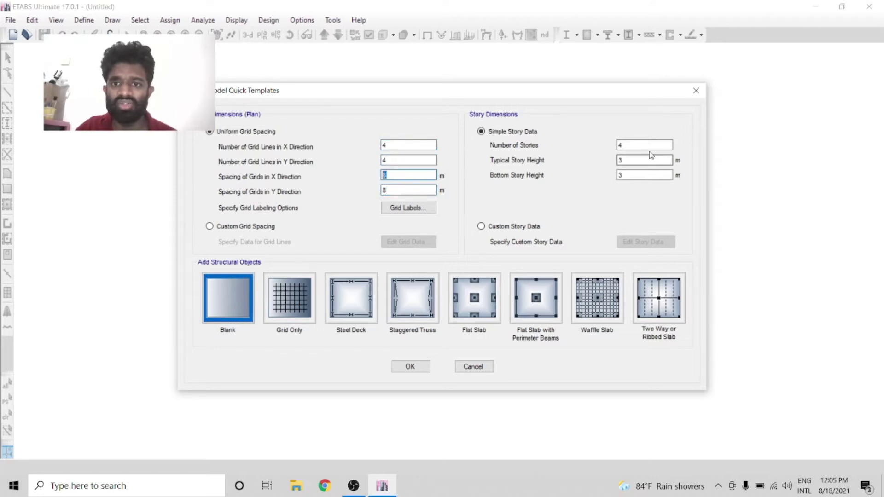
double_click(645, 146)
double_click(633, 160)
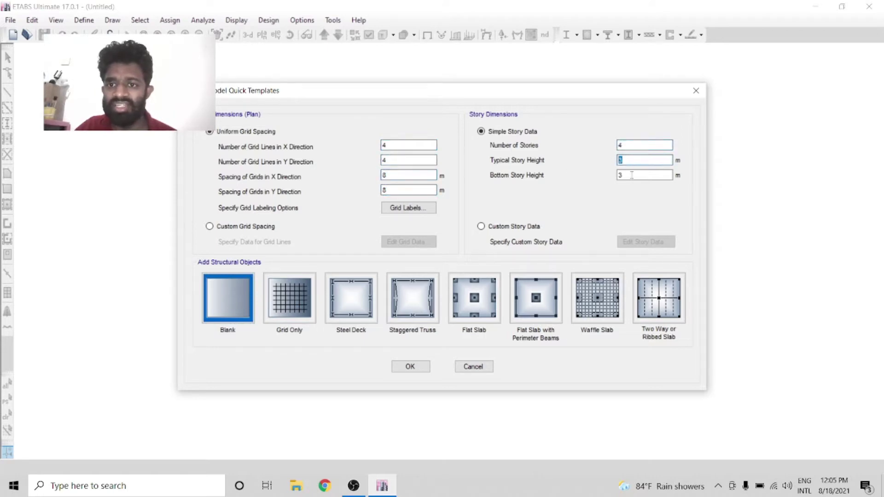
double_click(632, 175)
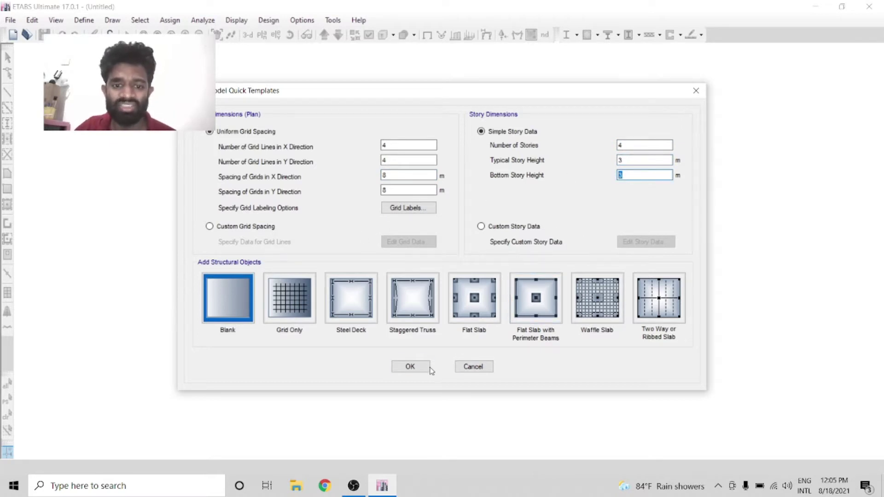
click(355, 489)
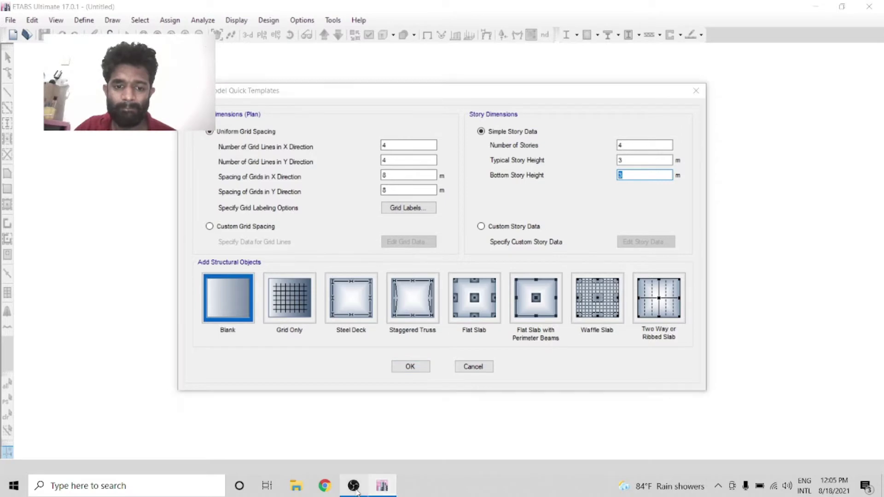
click(354, 487)
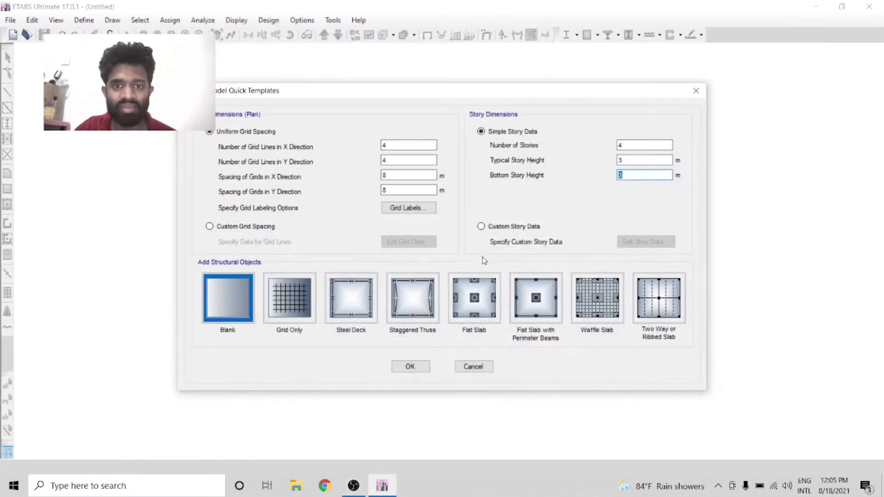
click(412, 369)
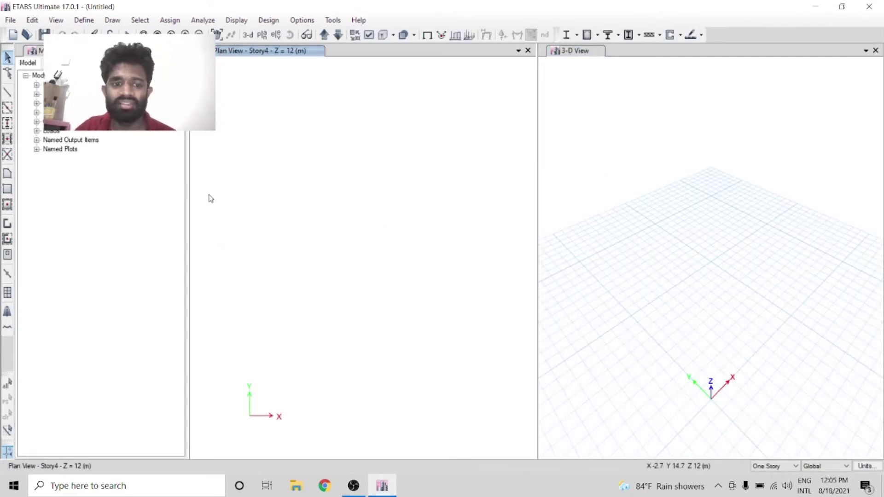
- Open the existing model file Modal4_Analysed from the house project's calc folder on the Official (D:) drive
click(11, 21)
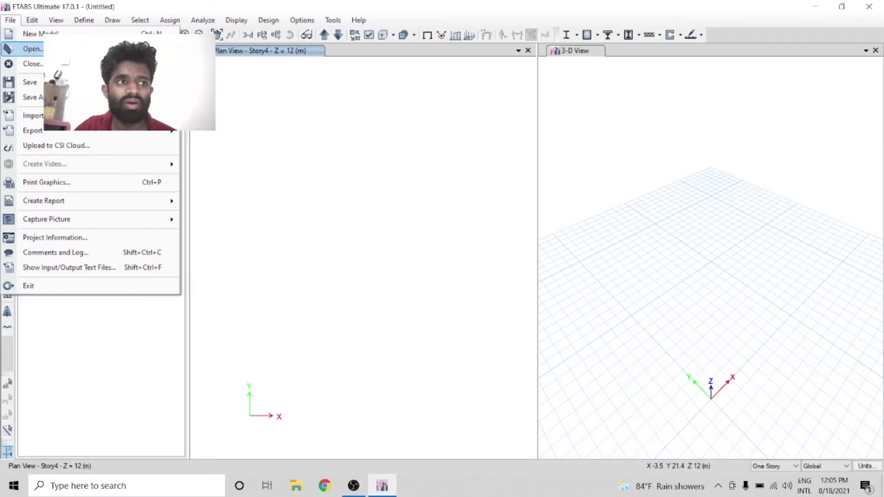
click(32, 48)
click(445, 281)
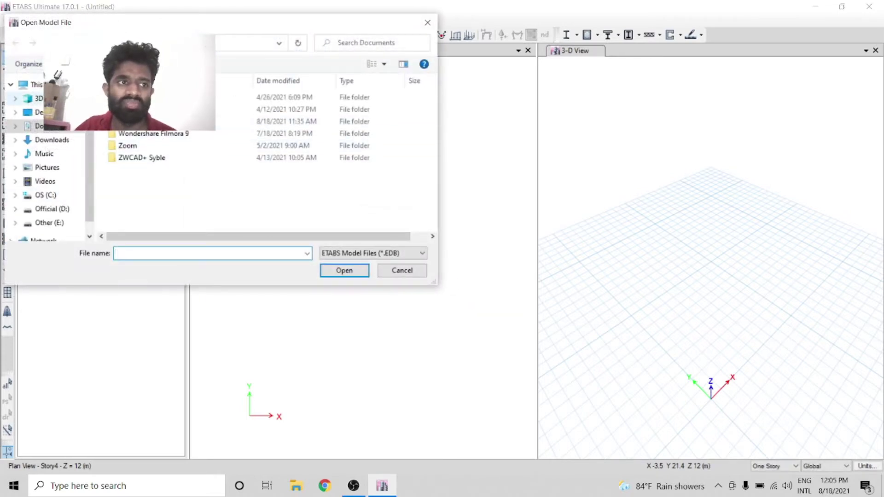
click(32, 112)
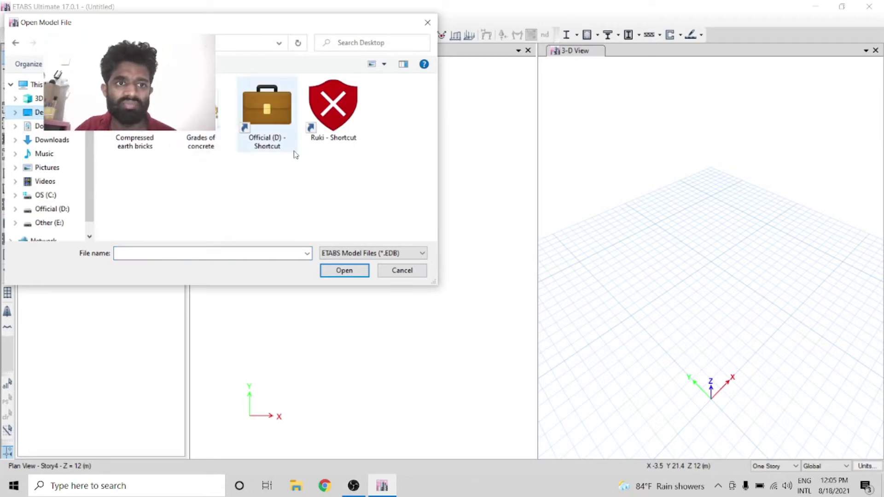
double_click(275, 137)
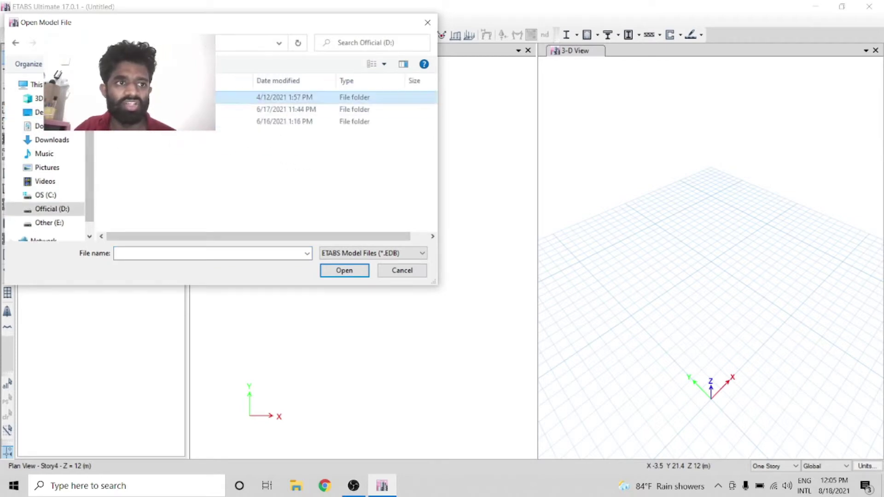
double_click(274, 97)
double_click(162, 97)
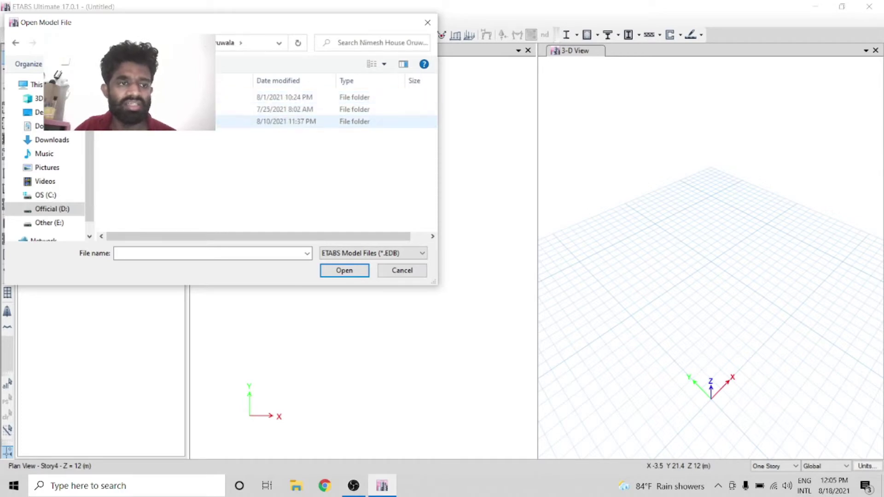
click(162, 97)
double_click(161, 97)
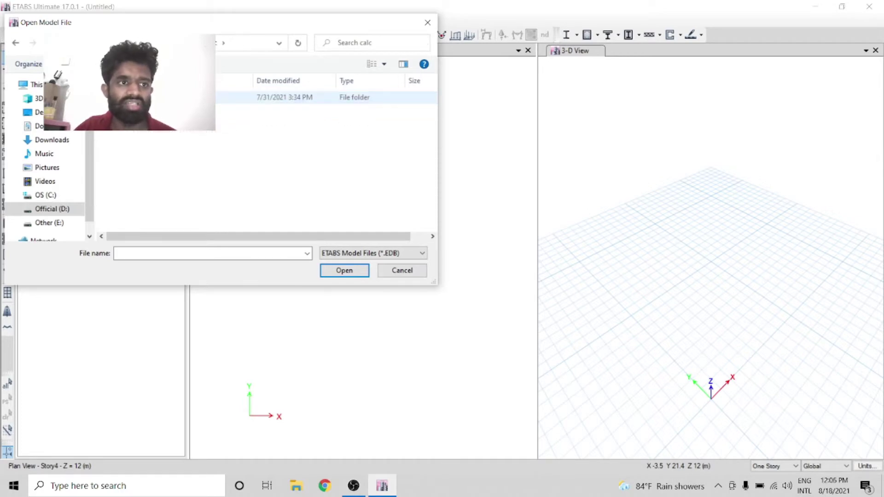
double_click(161, 97)
double_click(161, 109)
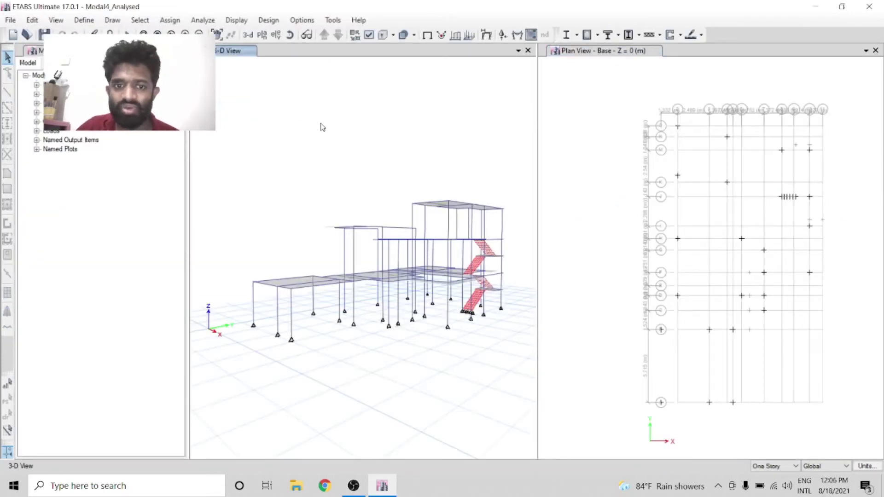
- Unlock the analysed house model and accept the deletion of its analysis results
click(290, 40)
drag(287, 178, 280, 204)
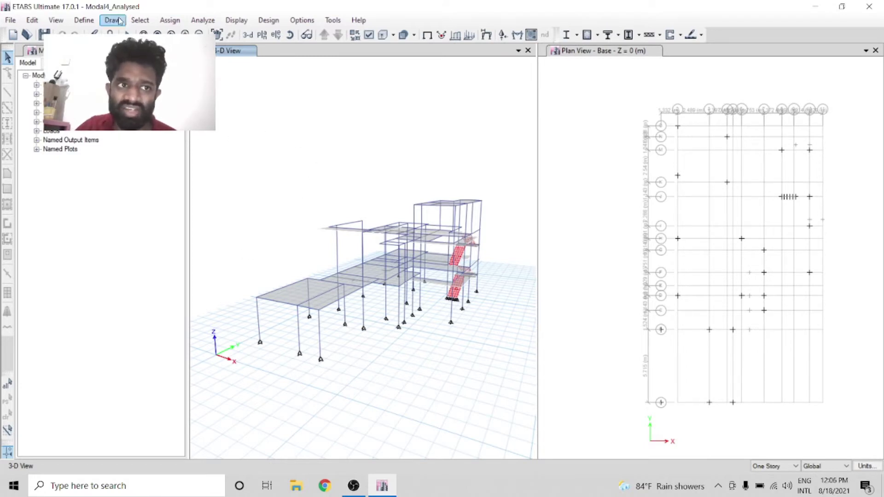
click(109, 34)
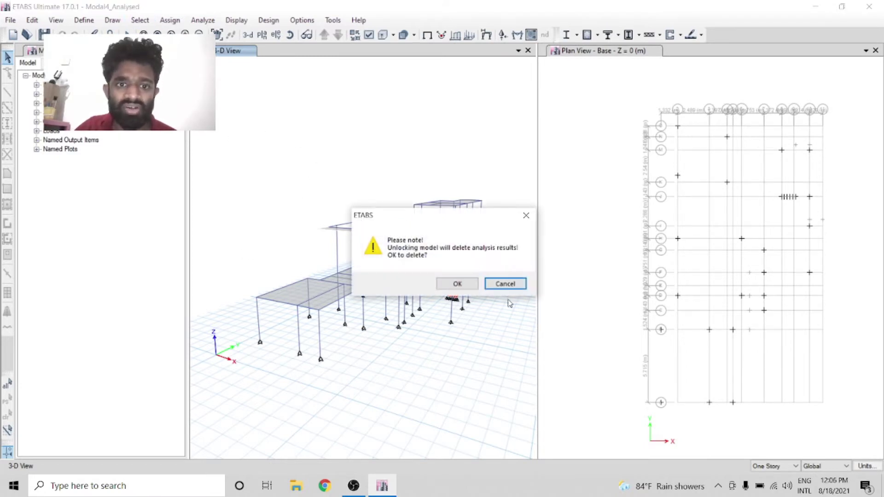
click(469, 285)
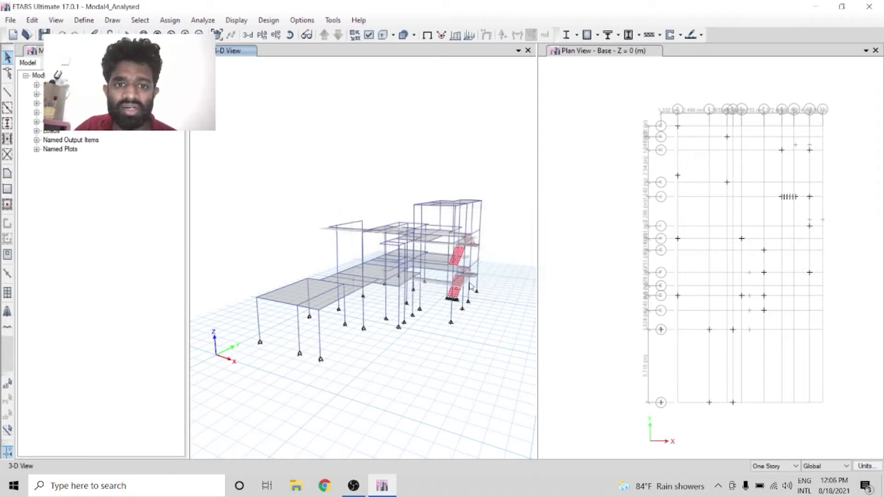
- Select all joints, frames and shells in the model and delete them, leaving only the grid system
click(140, 20)
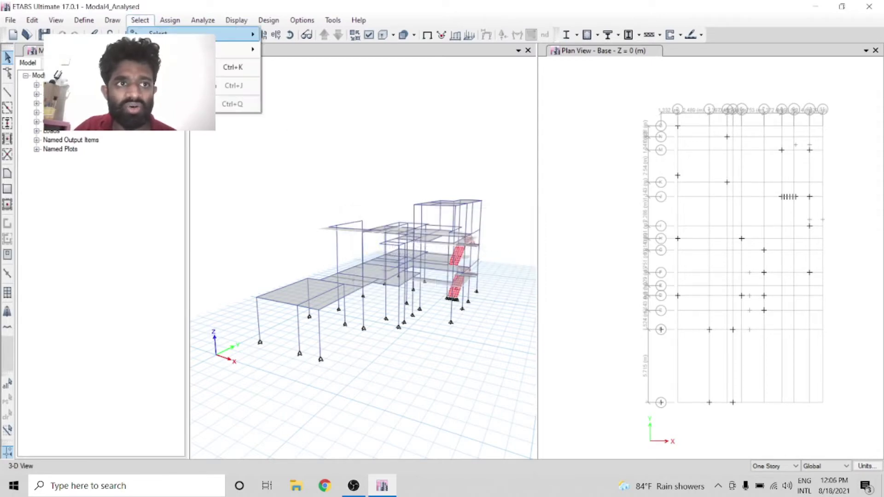
mouse_move(230, 35)
click(320, 207)
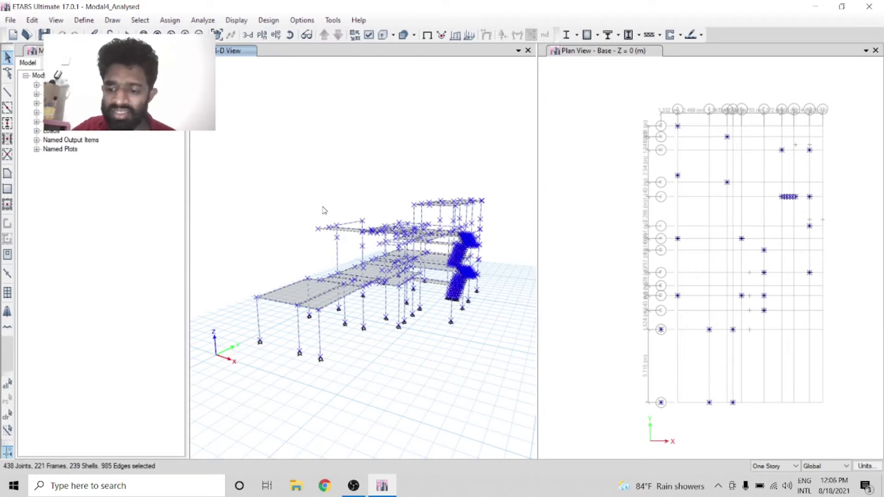
key(Delete)
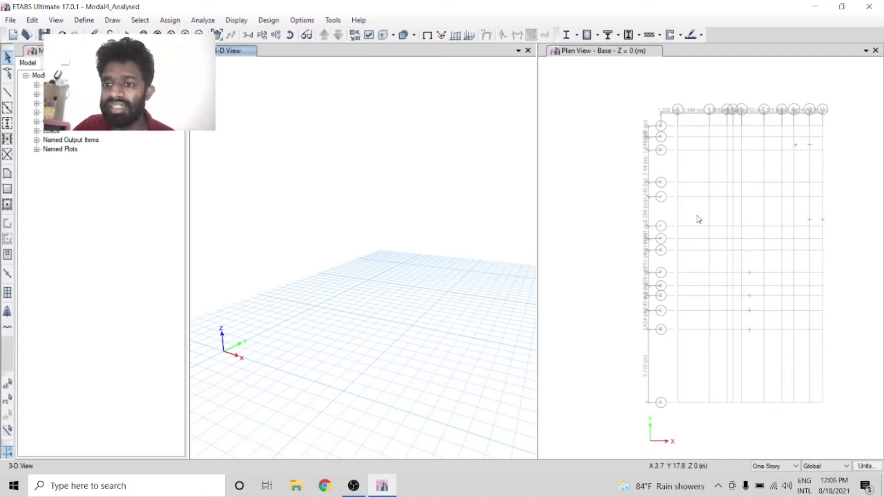
- Delete all reference points from grid system G1
right_click(594, 167)
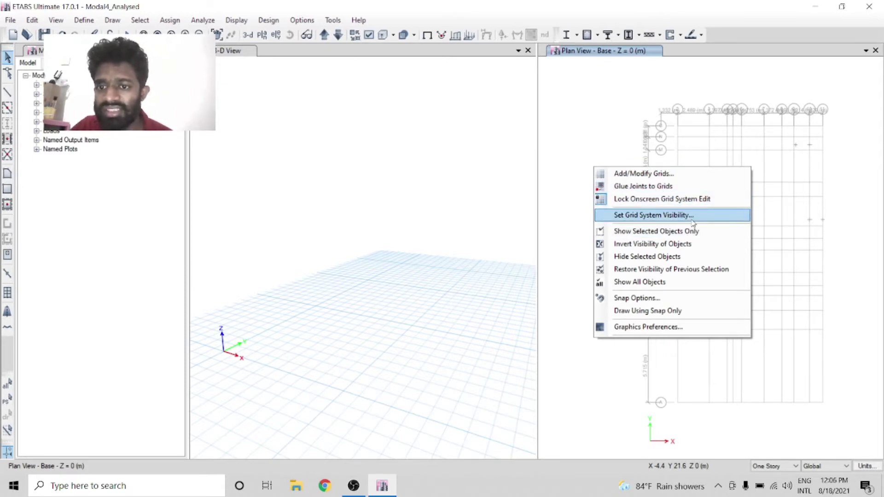
click(691, 174)
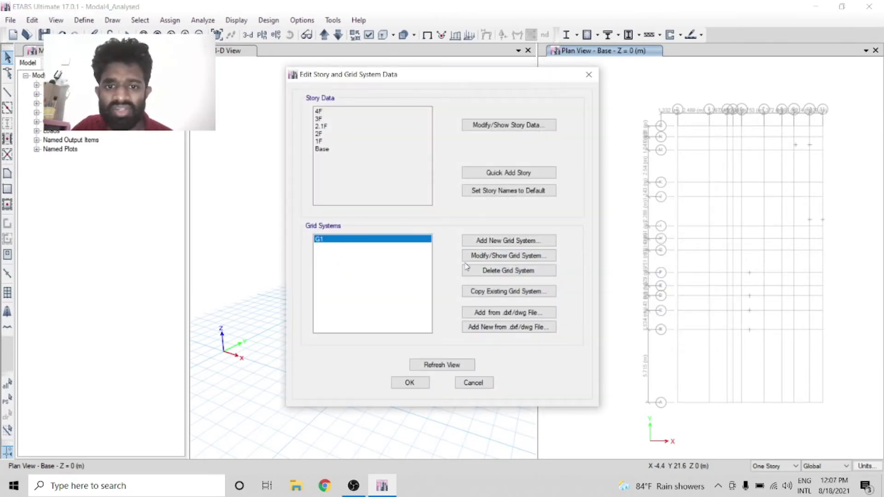
click(478, 258)
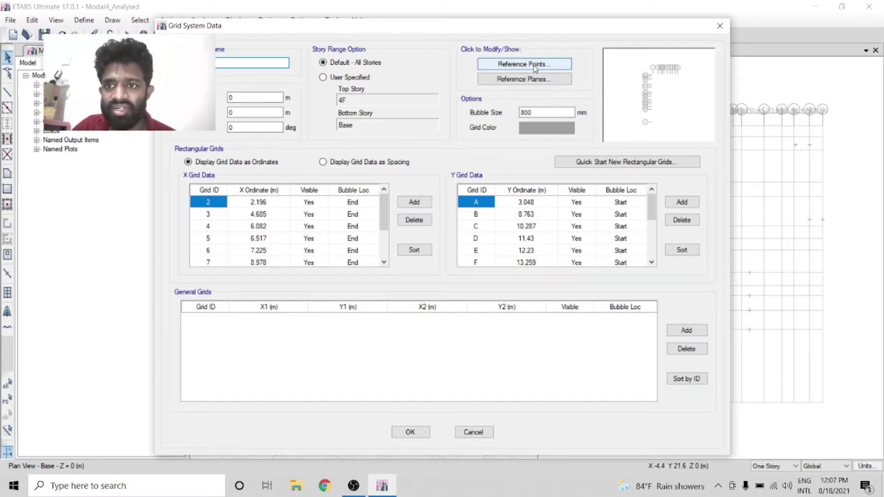
drag(581, 29, 499, 24)
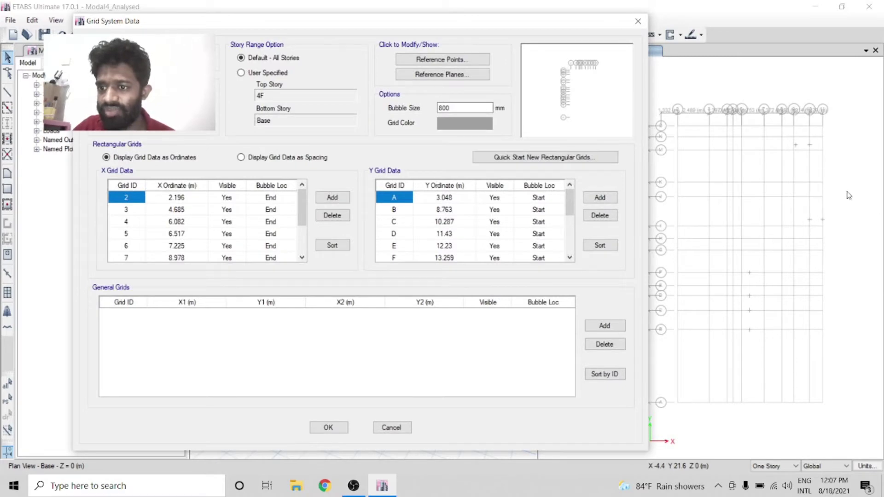
click(459, 60)
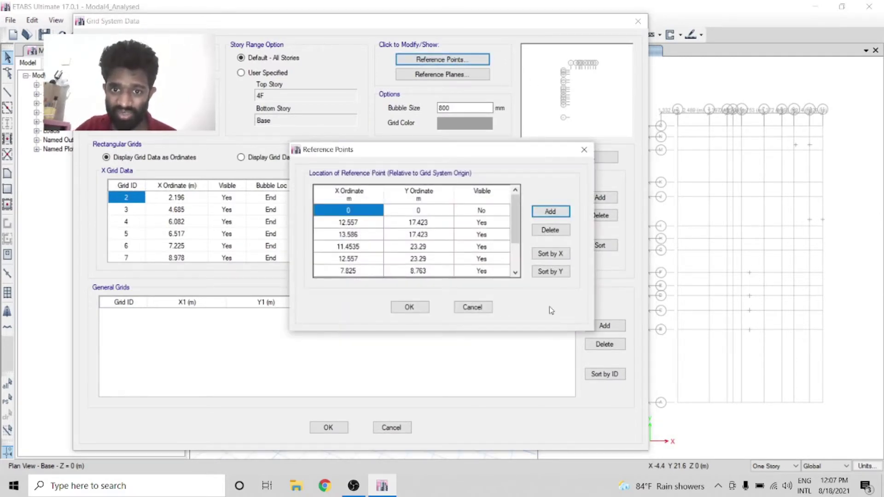
click(543, 232)
click(543, 232)
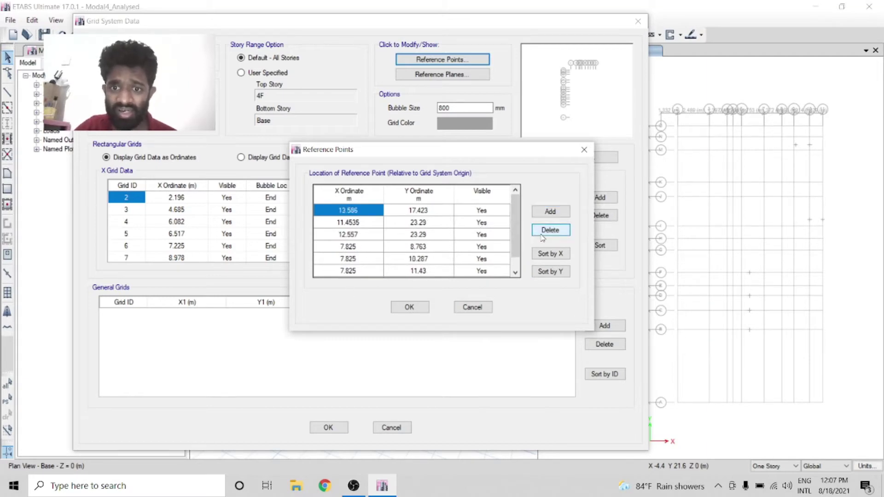
click(543, 234)
click(543, 234)
click(543, 235)
click(542, 235)
click(543, 236)
click(543, 236)
click(542, 235)
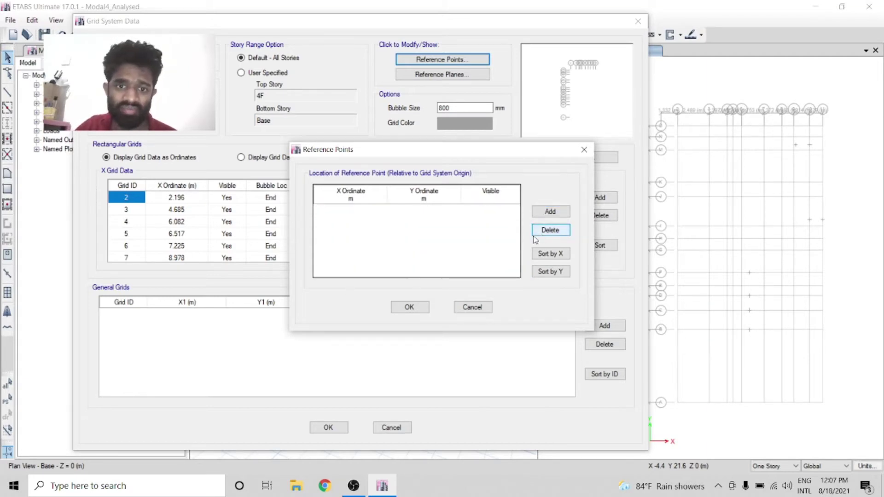
click(409, 307)
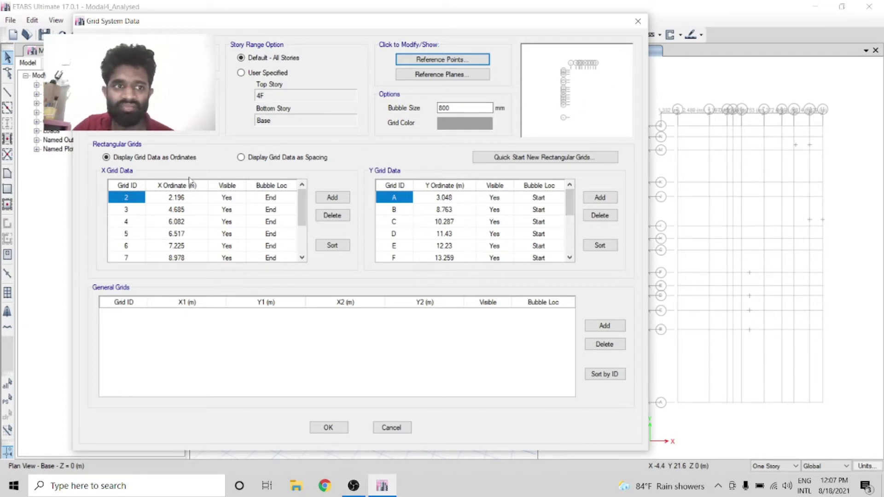
- Renumber the IDs of the first seven X grid lines consecutively from 1 to 7
click(140, 198)
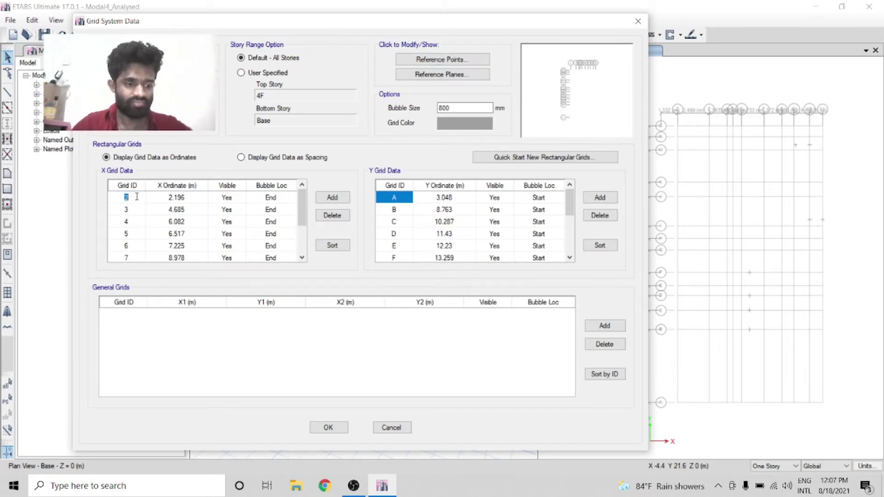
text(1)
key(Down)
text(2)
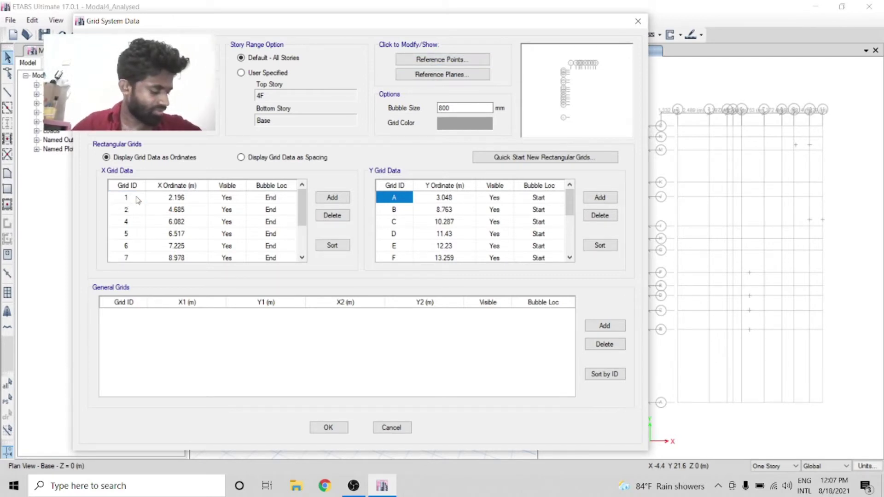
key(Down)
text(3)
key(Down)
text(4)
key(Down)
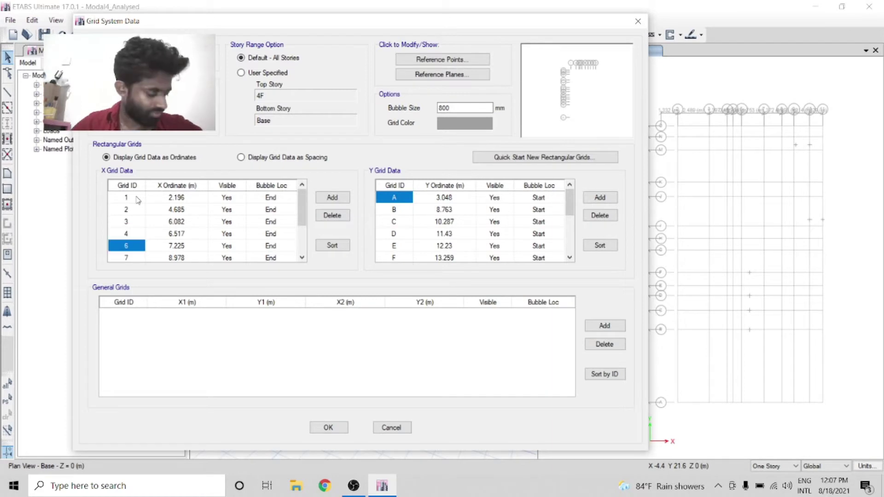
text(5)
key(Down)
text(6)
key(Down)
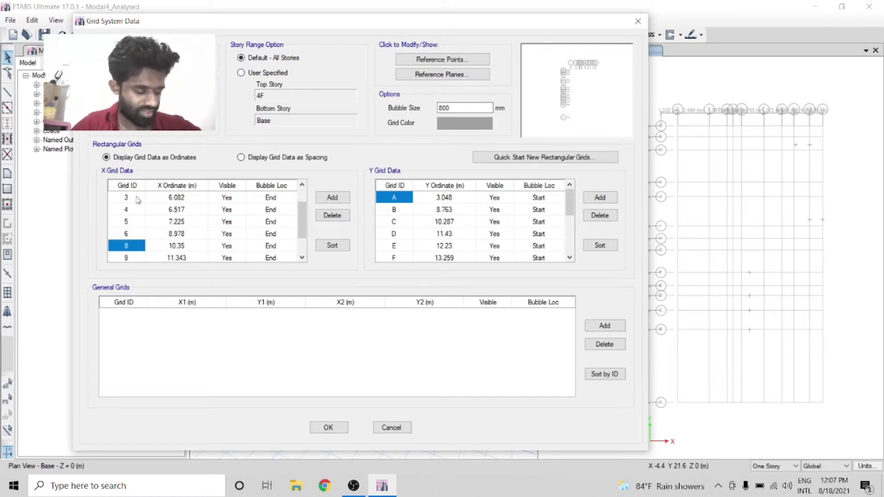
text(7)
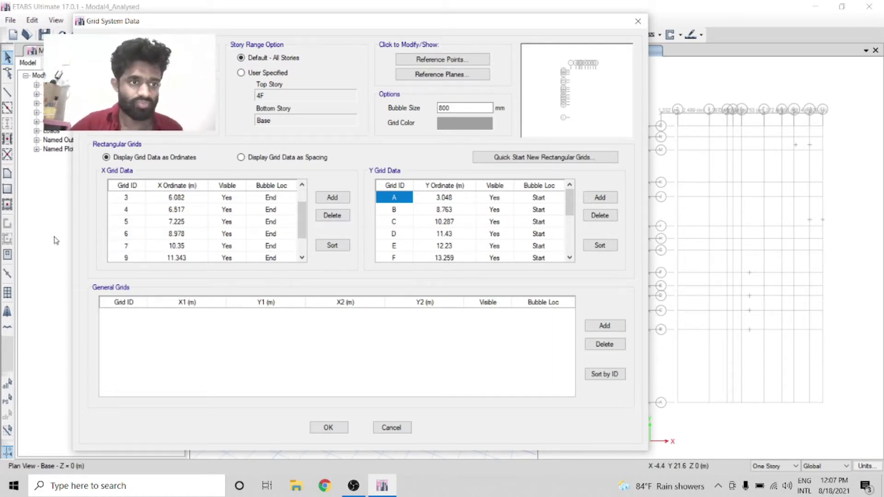
- Delete X grid lines 9, 10 and 11 and display the grid data as spacing
drag(129, 257, 285, 268)
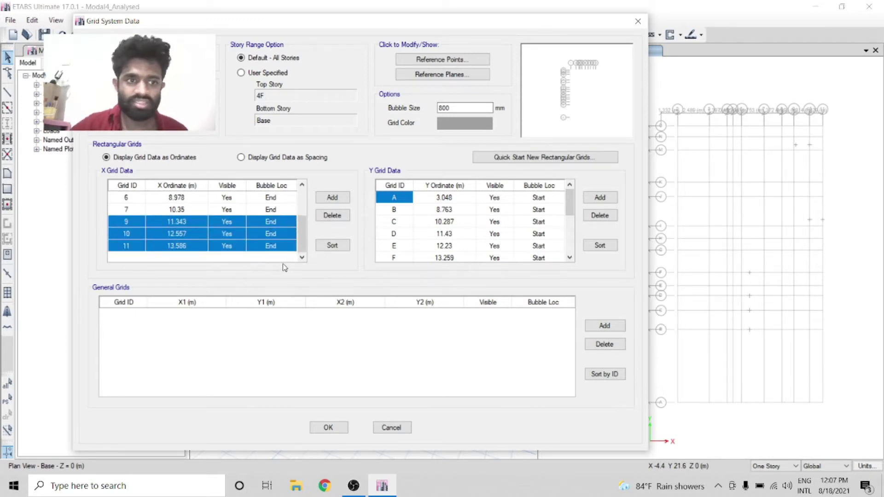
click(332, 215)
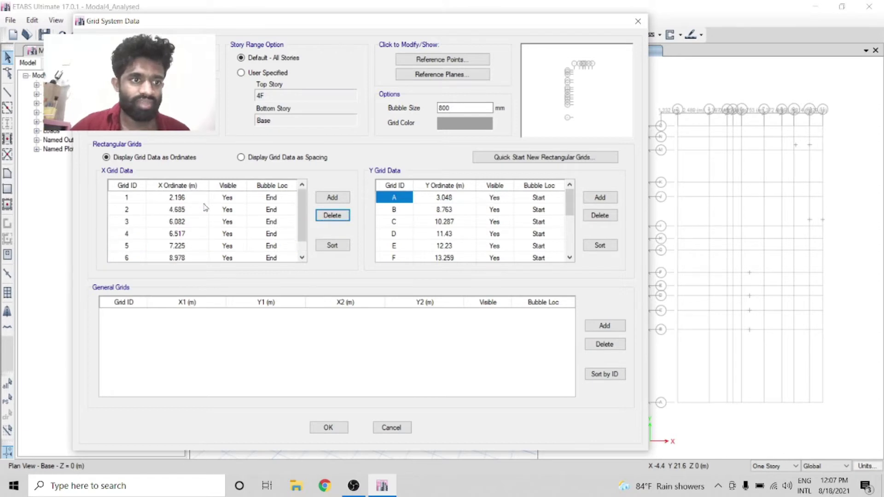
click(192, 198)
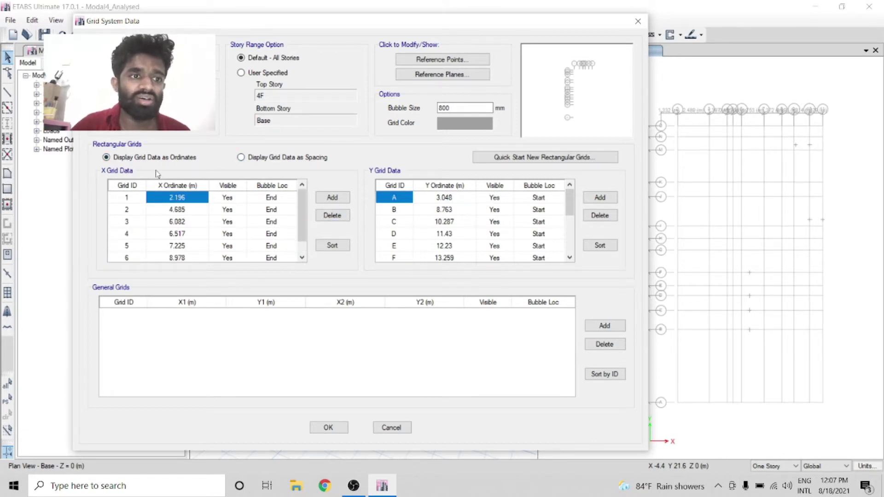
click(241, 157)
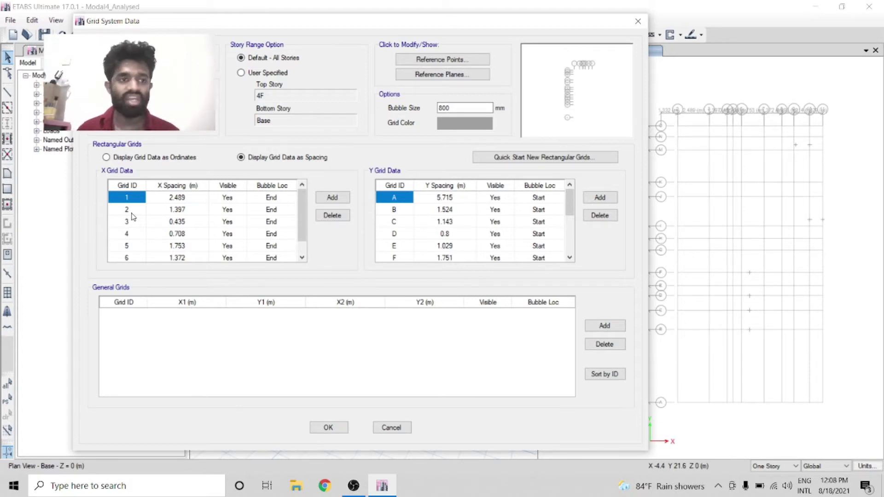
- Set the X spacings of grid lines 1, 2 and 3 to 6.248, 3.429 and 3.912 m
click(165, 199)
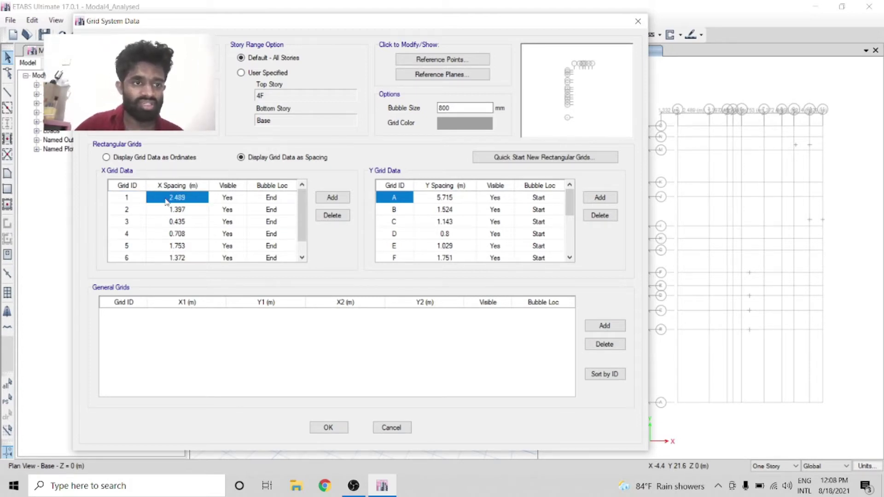
text(6.)
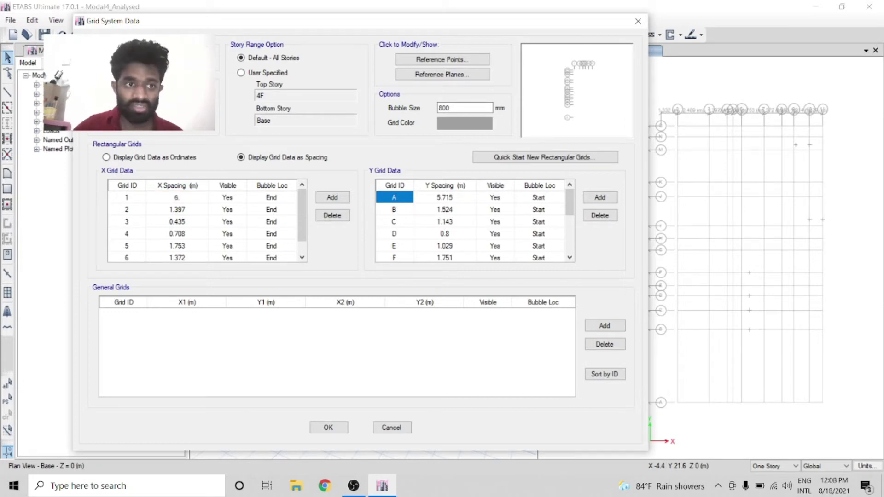
text(248)
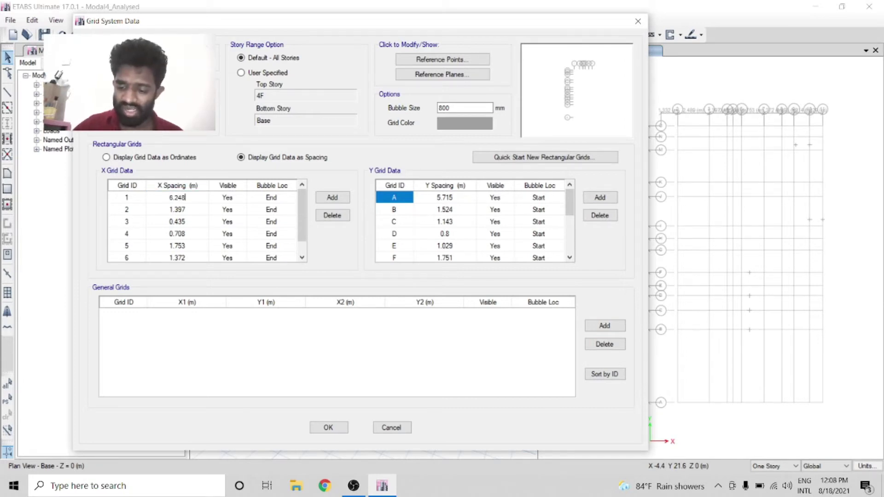
key(Return)
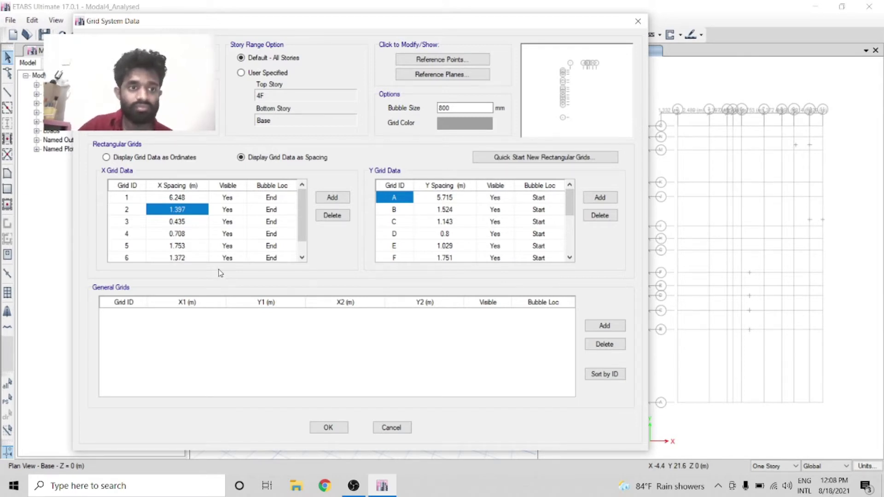
text(3.429)
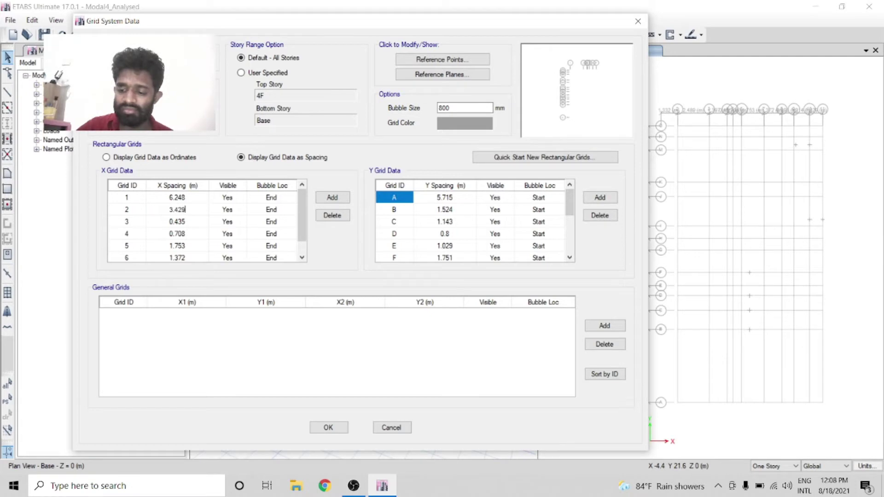
key(Return)
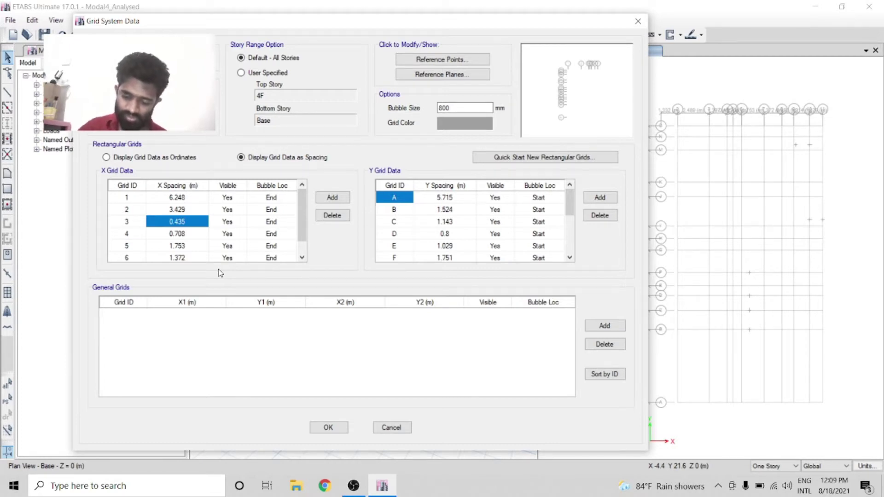
text(3.912)
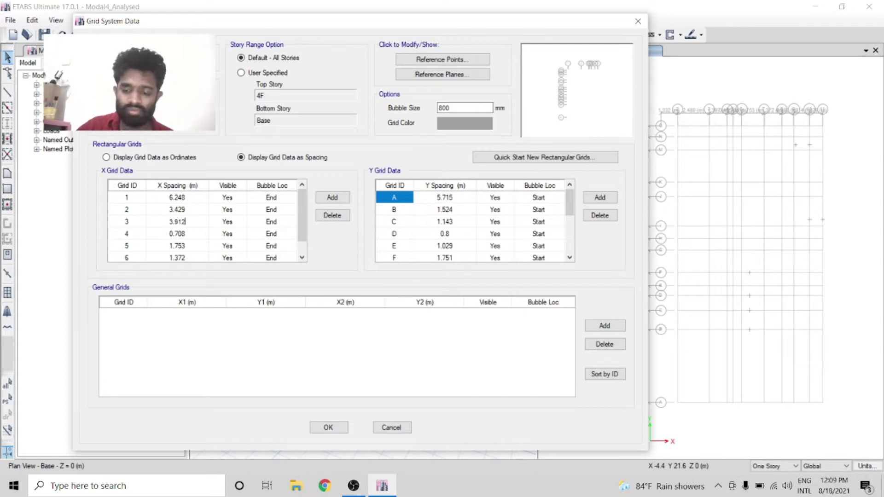
key(Return)
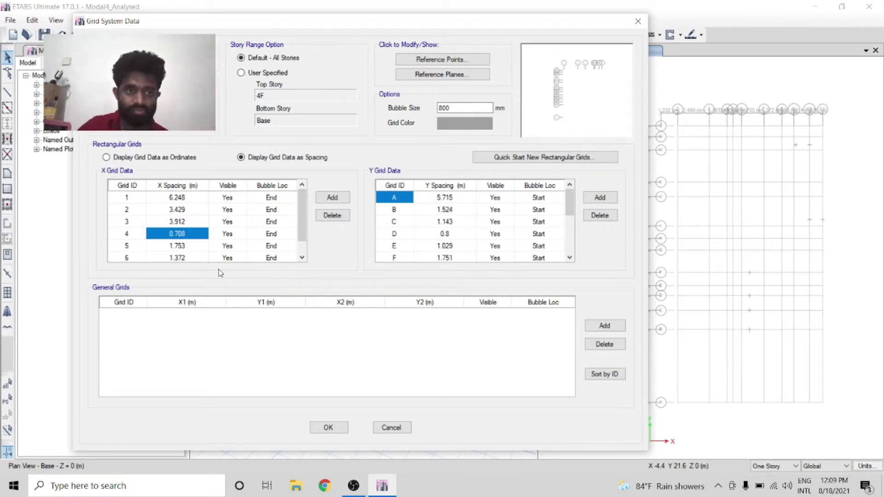
- Set the X spacings of grid lines 4, 5 and 6 to 4.8, 2.057 and 4.527 m and apply the grid changes
text(4.8)
key(Return)
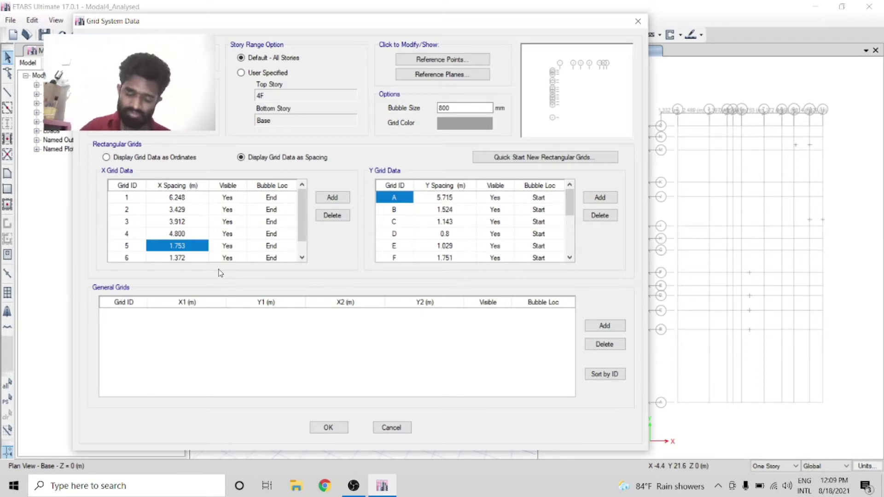
text(2.057)
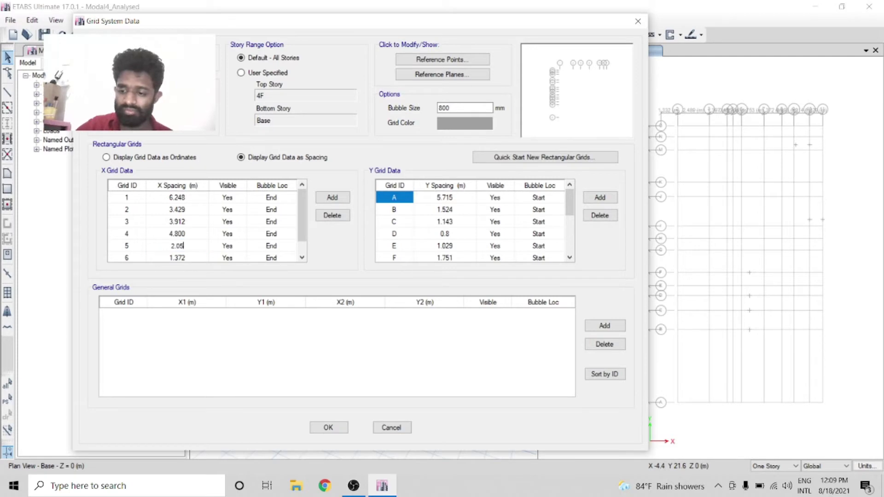
key(Return)
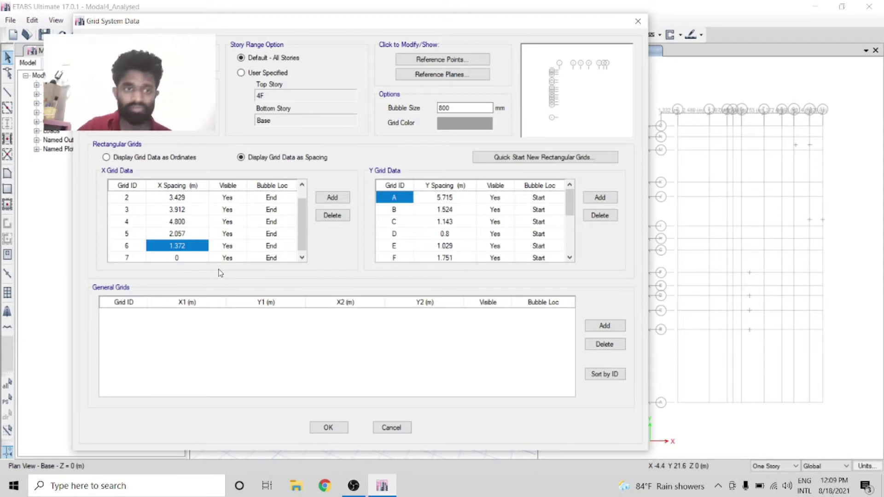
text(4.527)
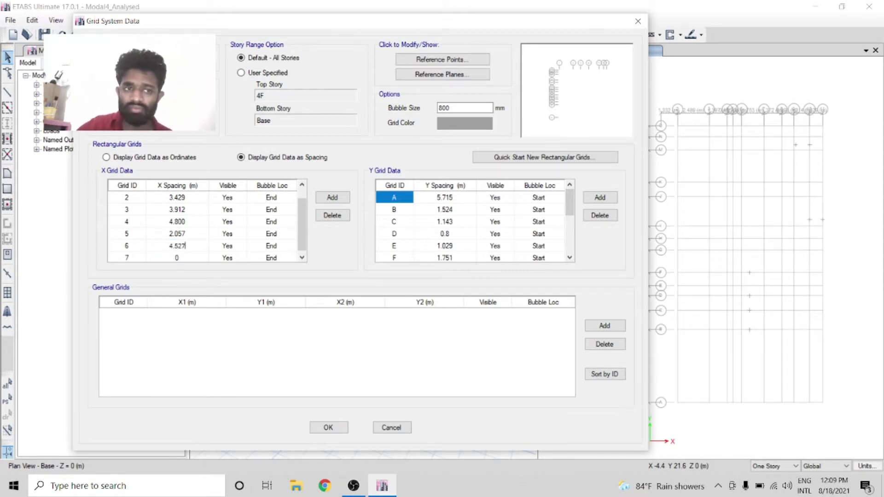
key(Return)
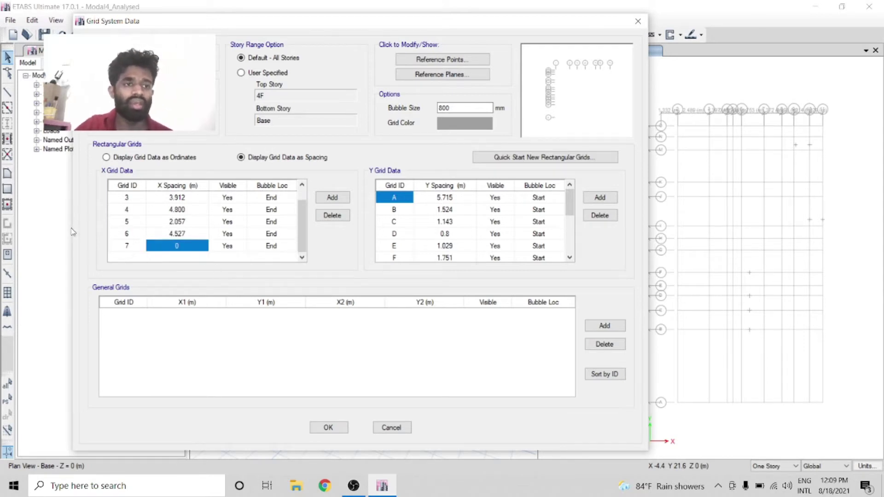
scroll(181, 226, up, 1)
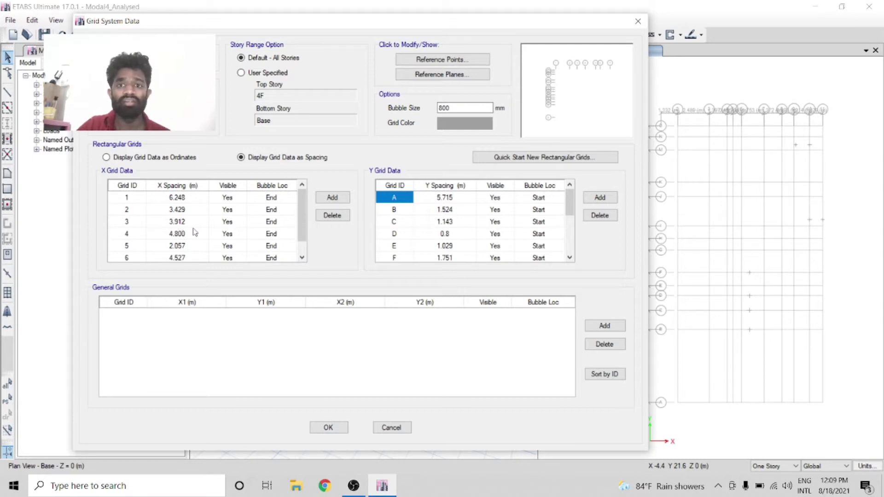
click(330, 428)
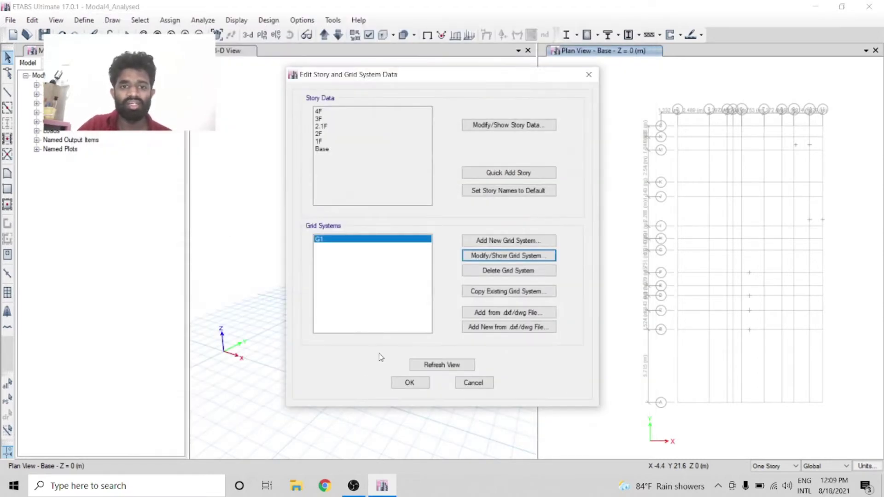
click(412, 383)
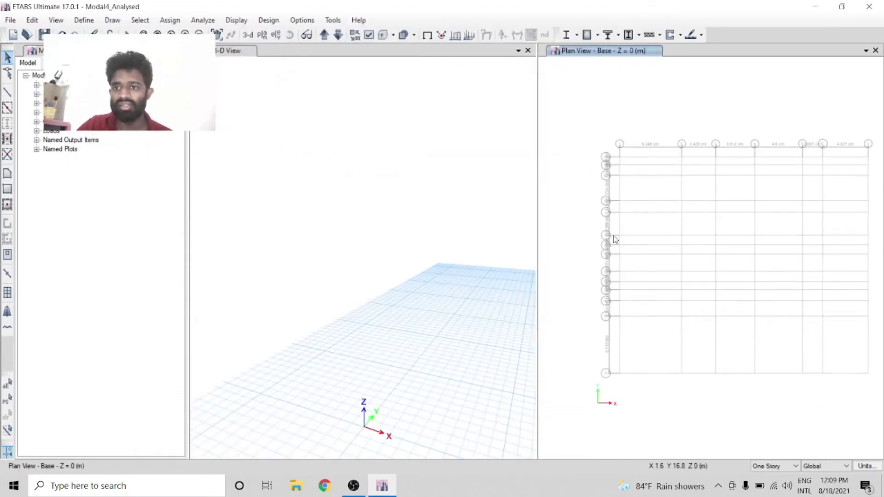
- Examine the grid lines, bubbles and spacings in the Base plan view
scroll(715, 242, down, 3)
scroll(732, 251, up, 2)
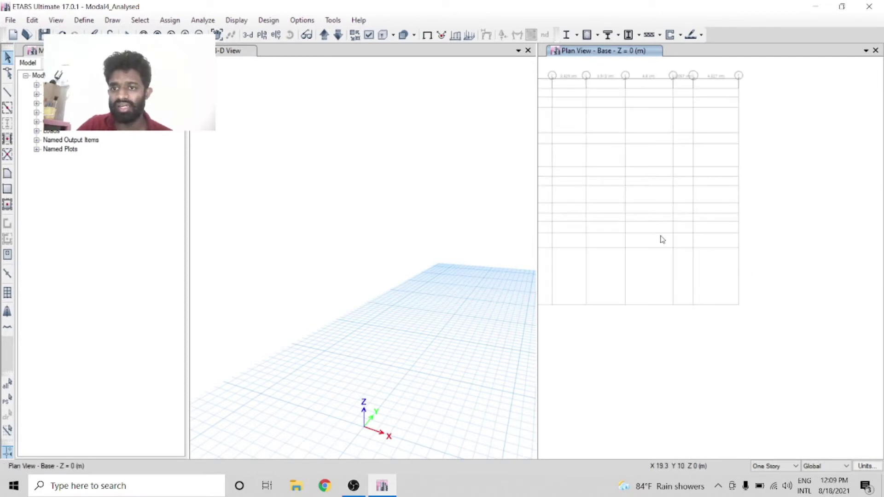
scroll(649, 222, up, 2)
scroll(691, 229, down, 3)
scroll(675, 221, up, 2)
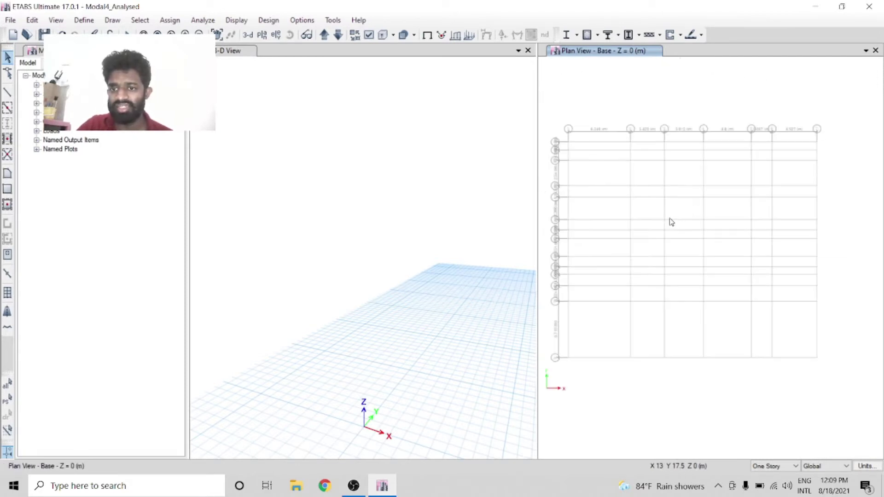
scroll(581, 148, up, 4)
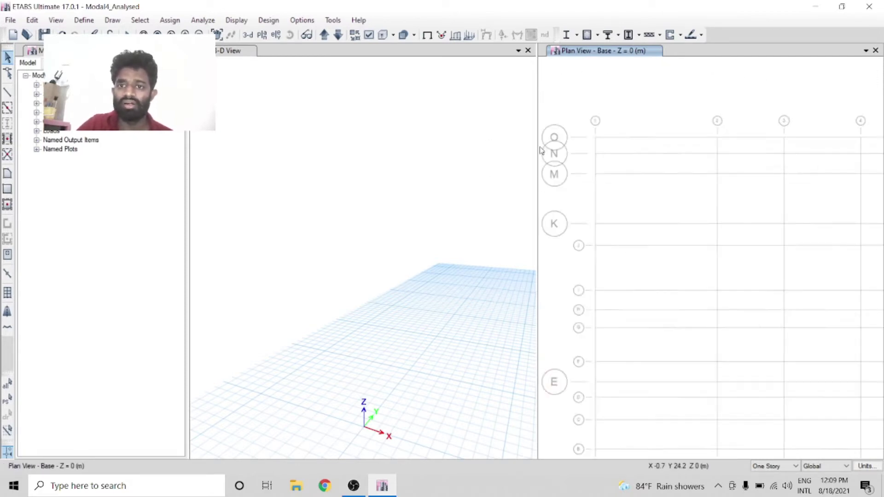
scroll(562, 147, down, 4)
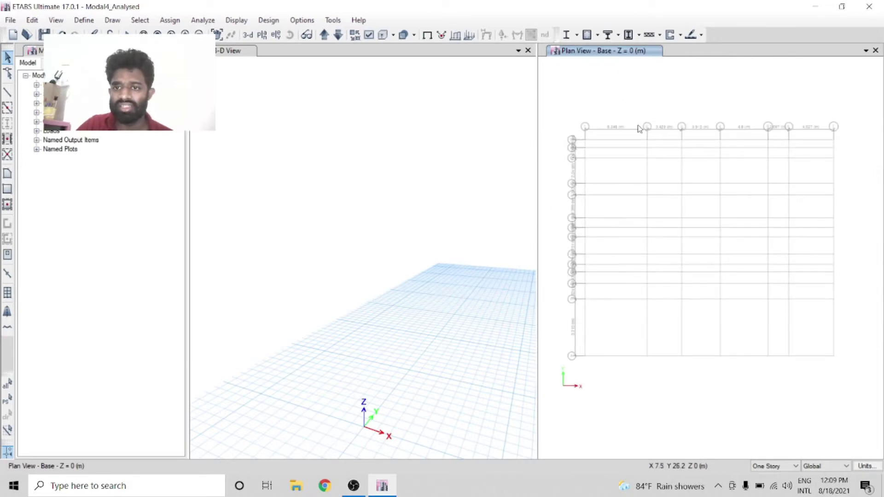
- Open the grid data of grid system G1 for modification, keeping the Base plan view in sight
right_click(624, 105)
click(668, 111)
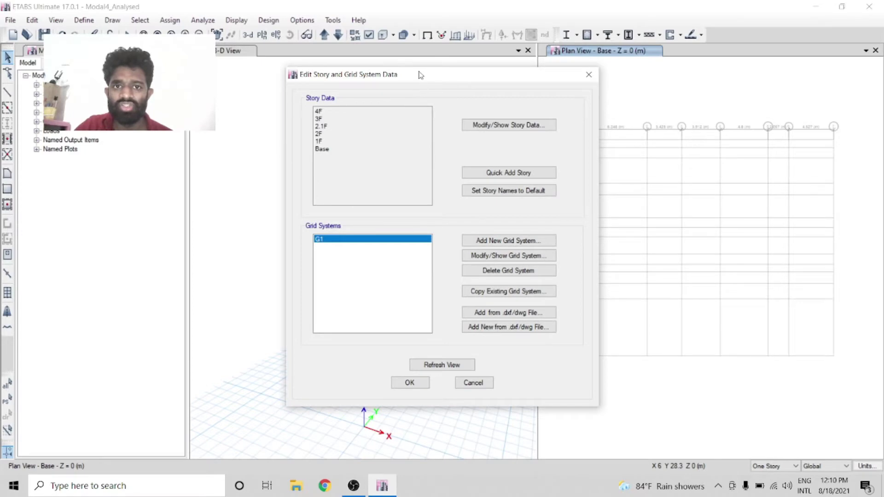
drag(417, 75, 365, 75)
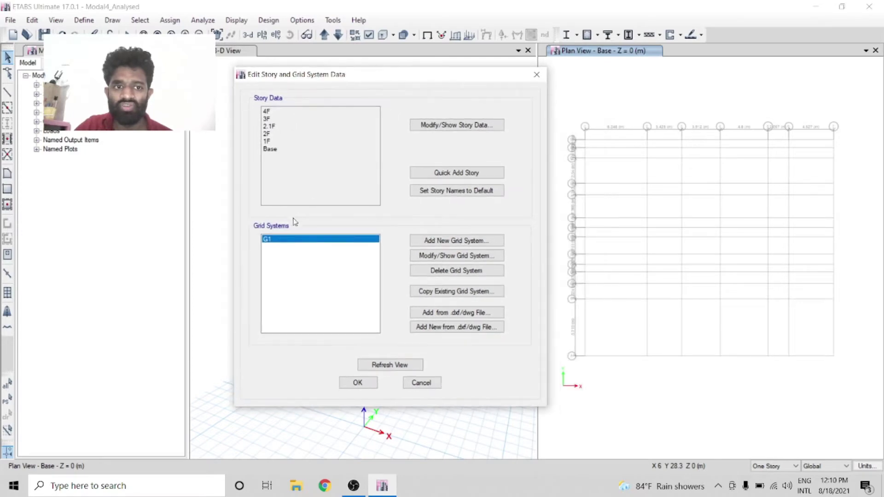
click(437, 258)
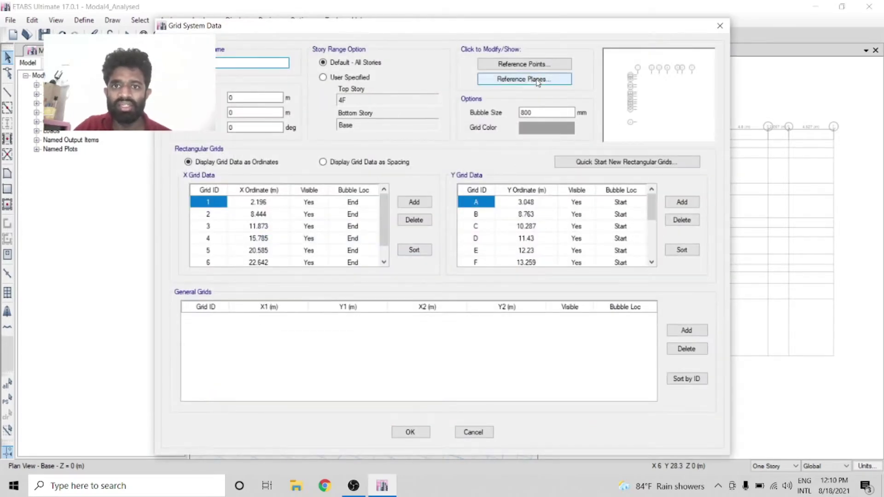
drag(563, 31, 382, 36)
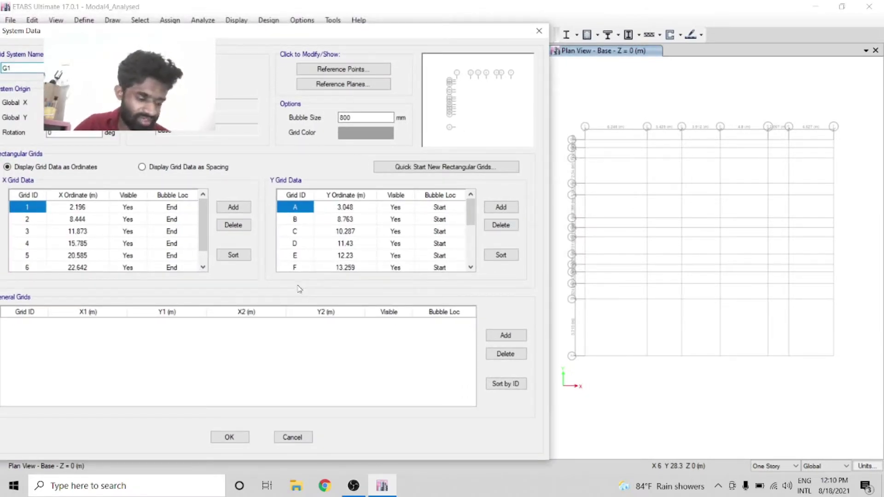
- Delete Y grid lines J, K, M, N and O and display the grid data as spacing
click(302, 222)
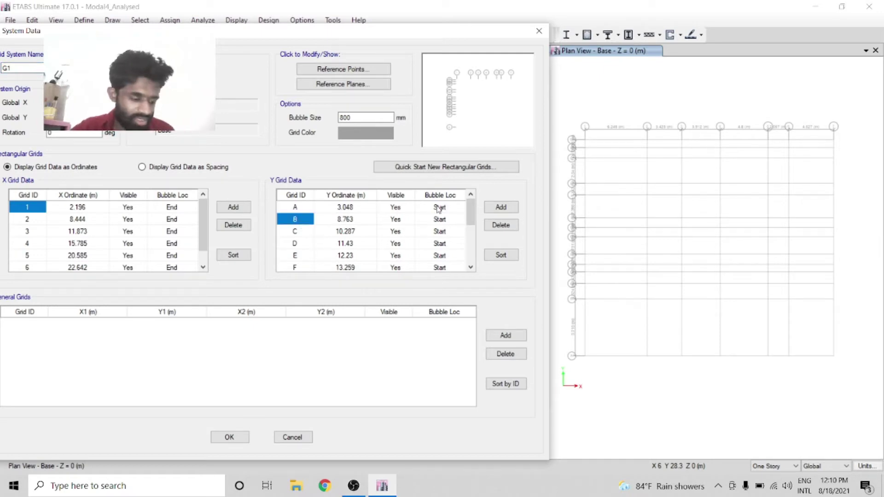
key(Down)
key(Down)
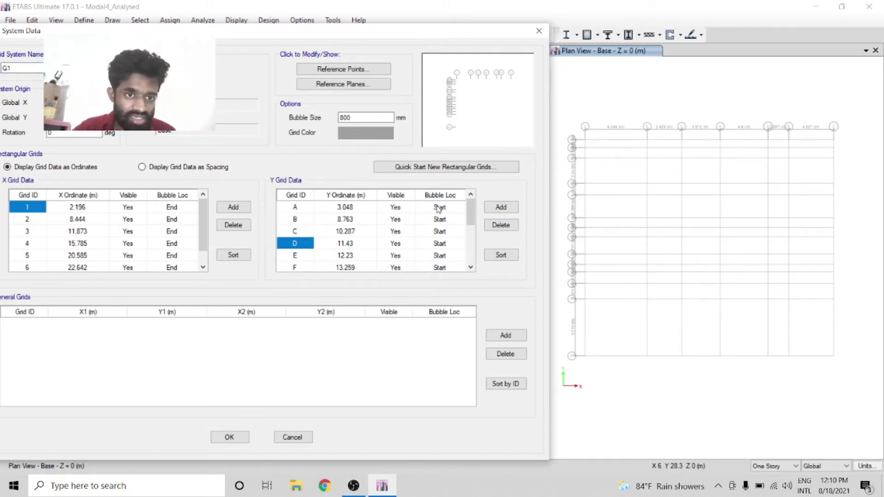
key(Down)
key(Down)
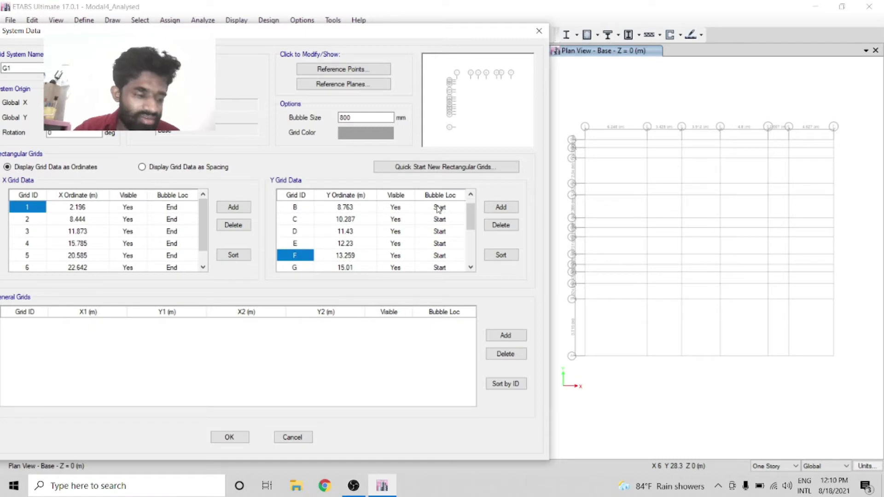
key(Down)
key(Down)
key(Down)
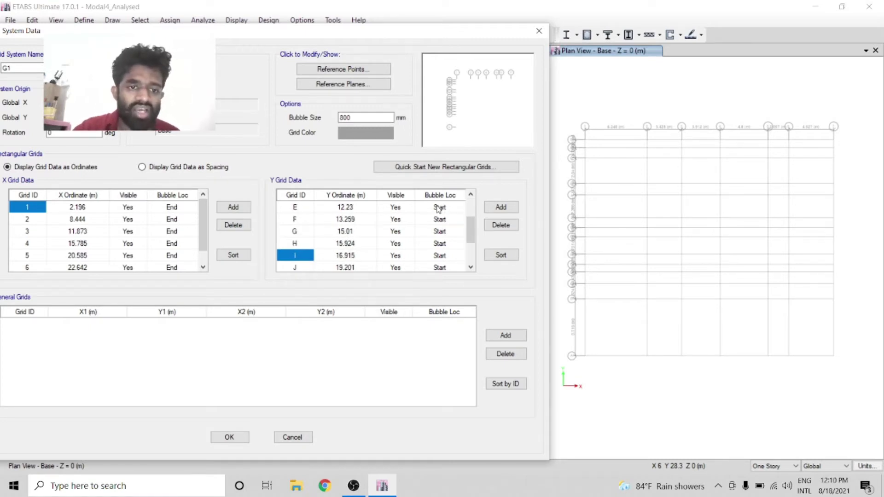
key(Down)
key(Down)
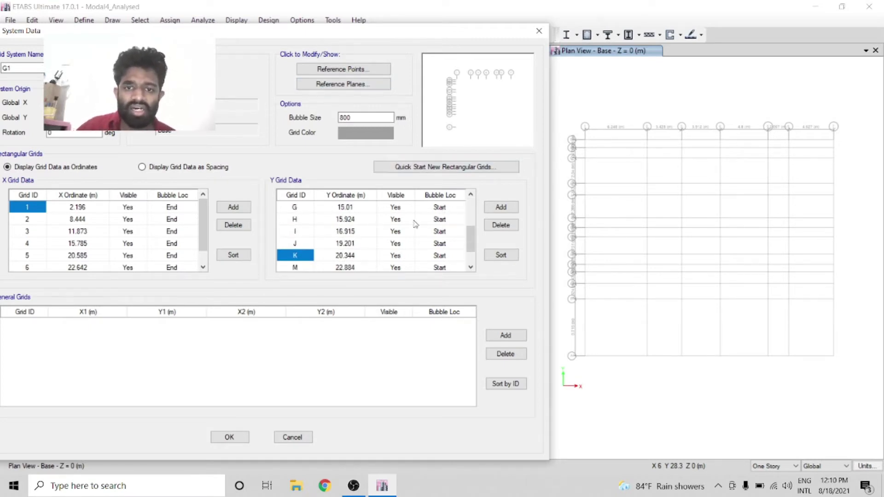
drag(304, 245, 539, 314)
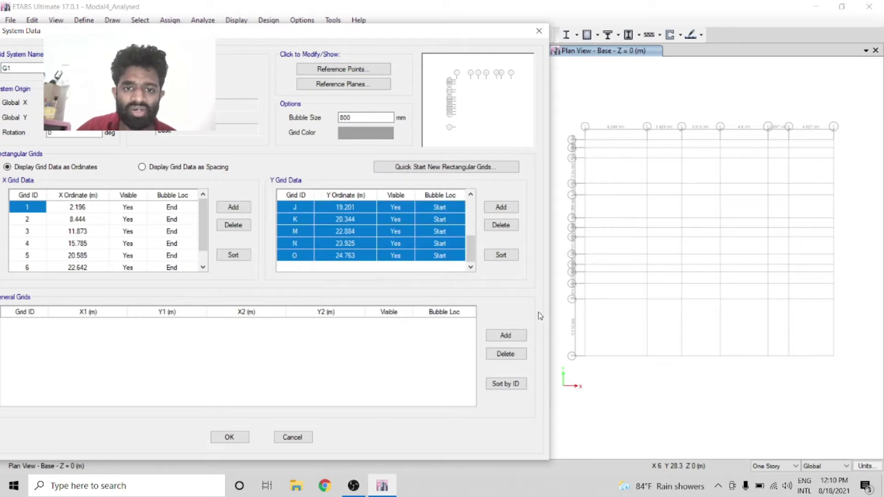
click(501, 224)
scroll(376, 249, up, 2)
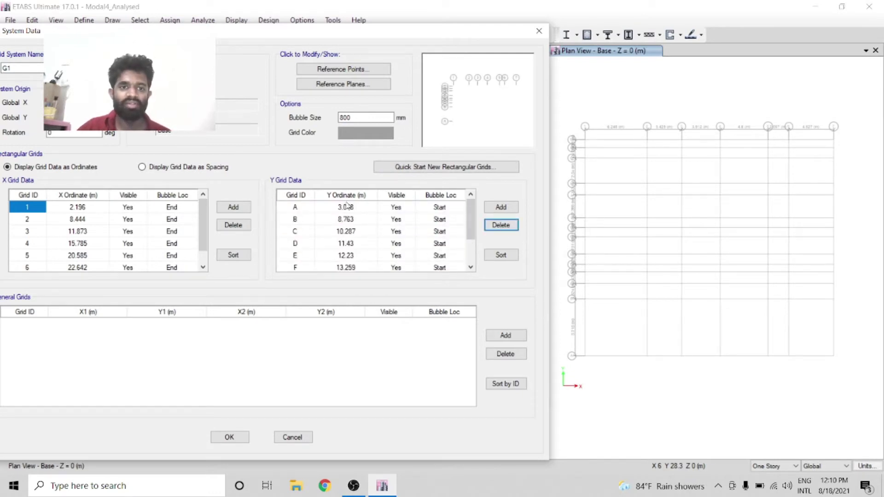
click(185, 168)
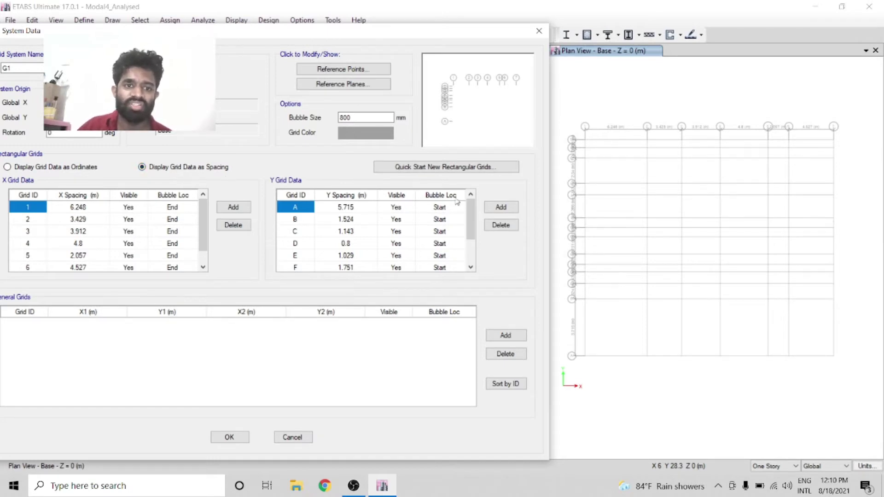
- Set the Y spacings of grid lines A, B and C to 5.258, 0.228 and 2.591 m
click(345, 211)
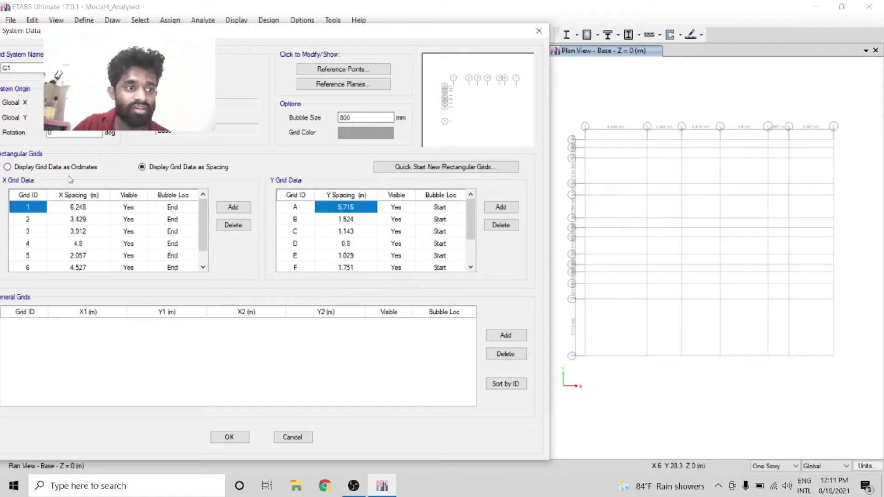
text(5)
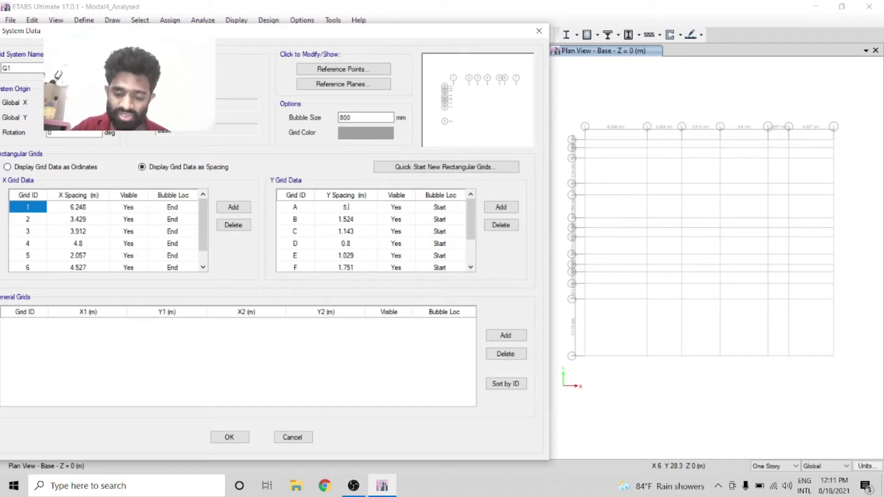
text(.2)
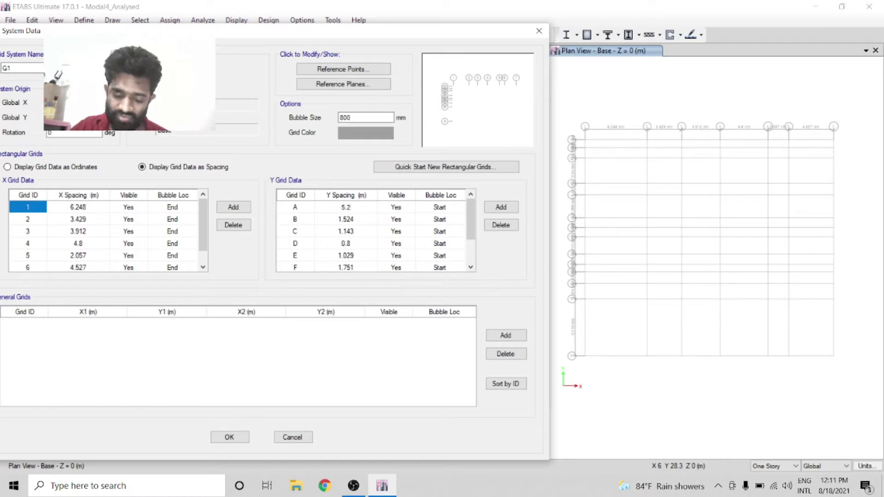
text(58)
key(Return)
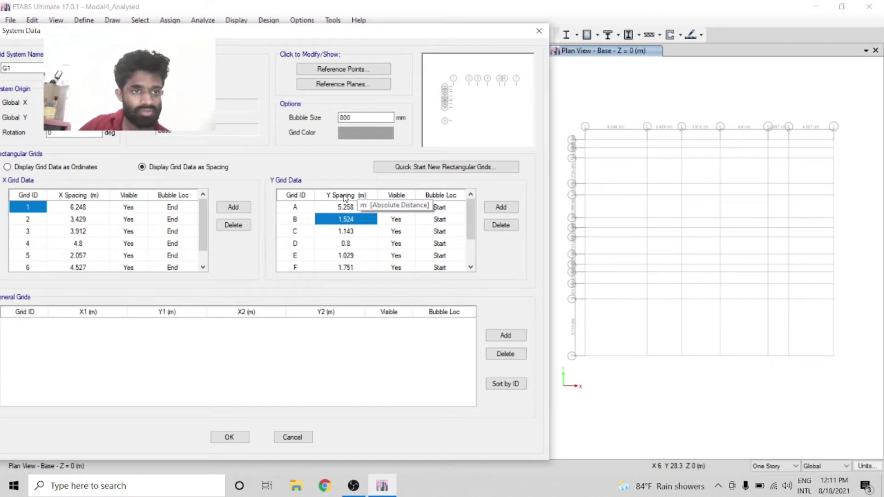
text(0.228)
key(Return)
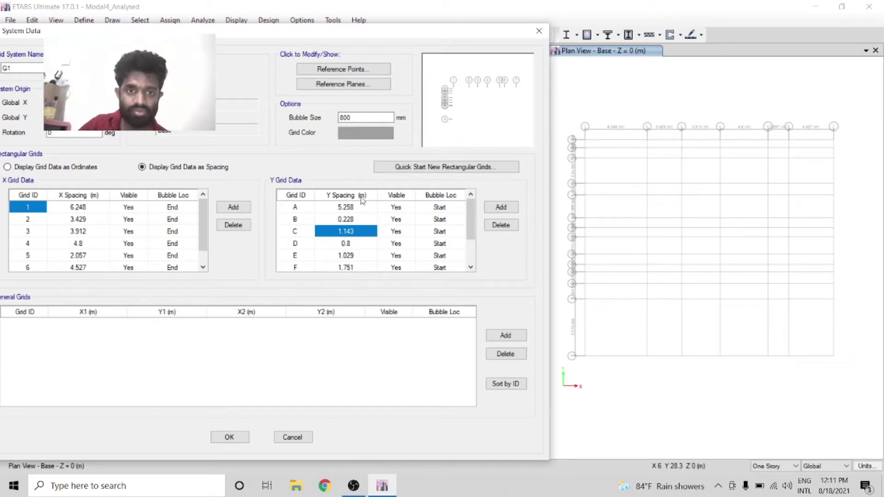
text(2.591)
key(Return)
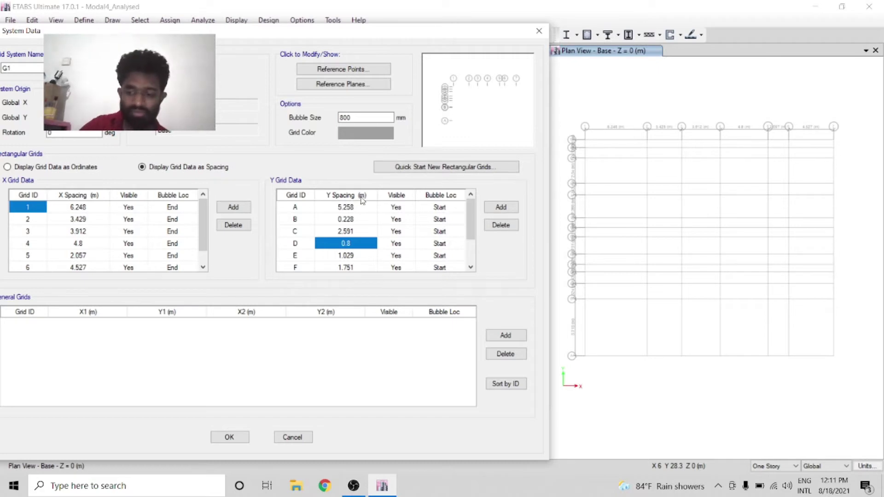
- Set the Y spacings of grid lines D, E and F to 2.819, 3.657 and 1.346 m
text(2.819)
key(Return)
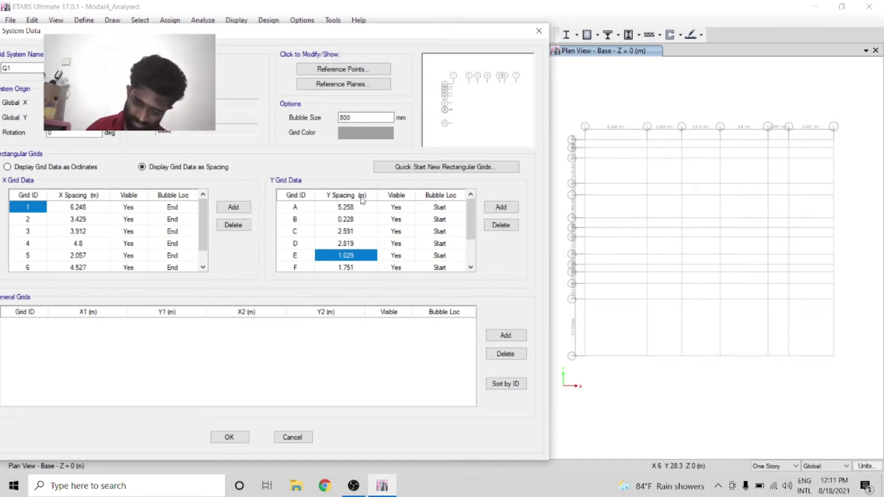
text(3.657)
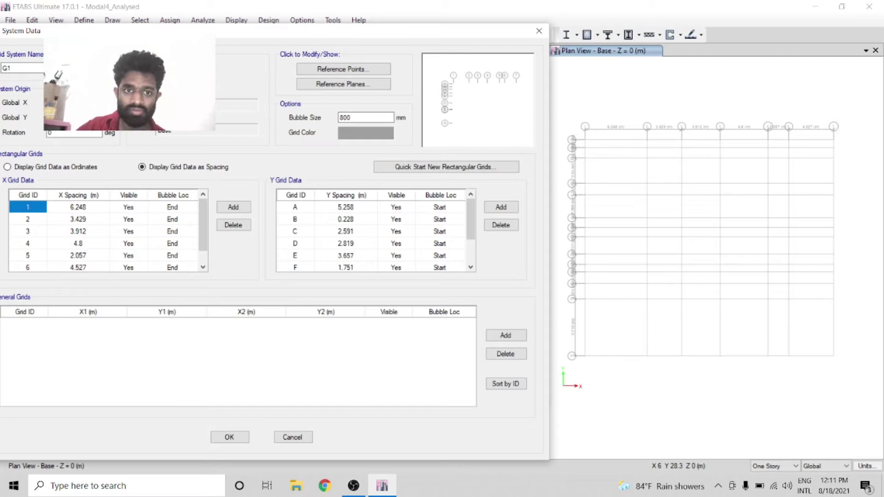
key(Return)
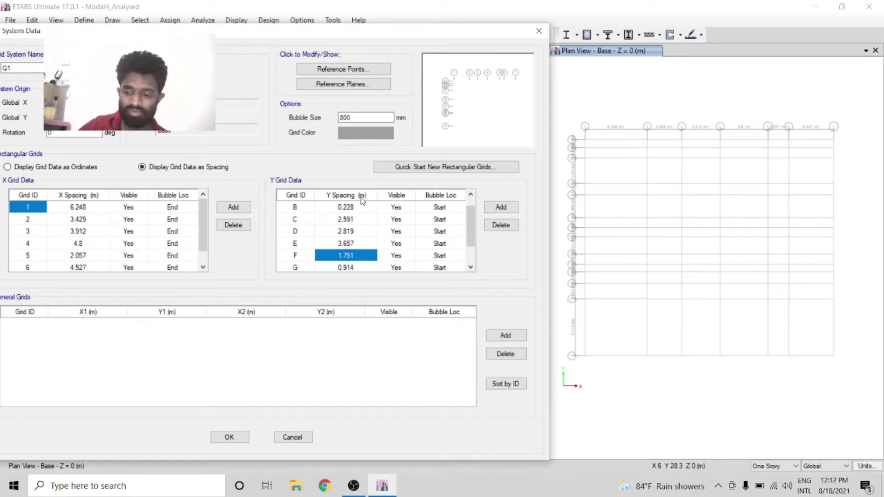
text(1.346)
key(Return)
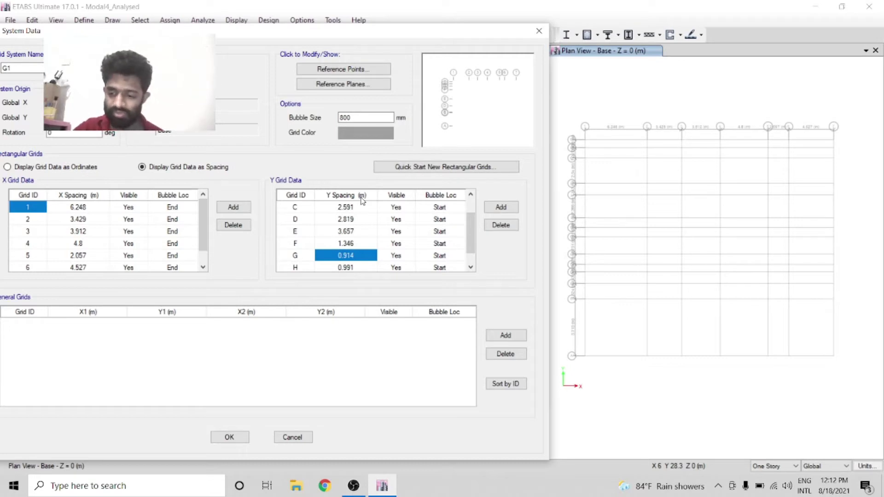
- Set the Y spacings of grid lines G and H to 2.515 and 0.940 m and apply the grid changes
text(2.515)
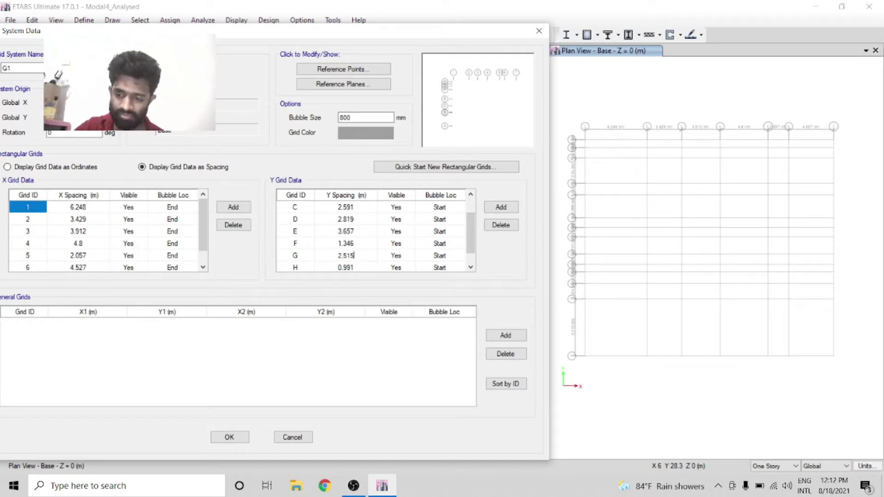
key(Return)
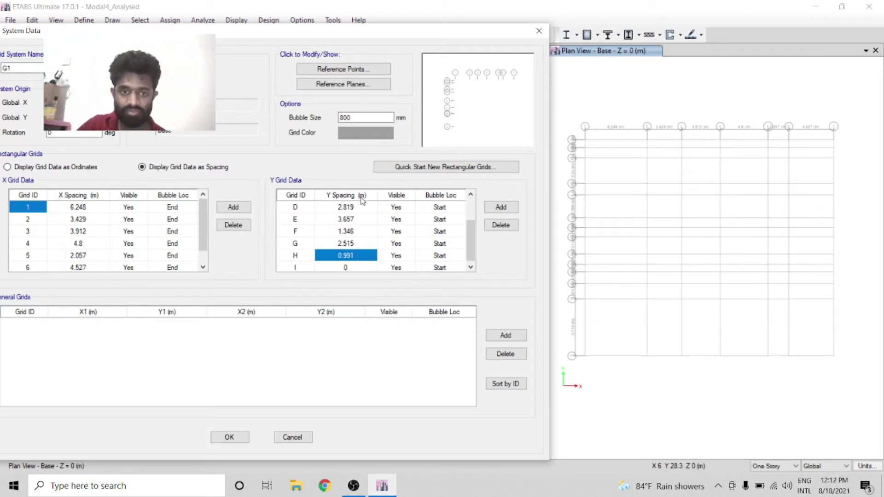
text(0.940)
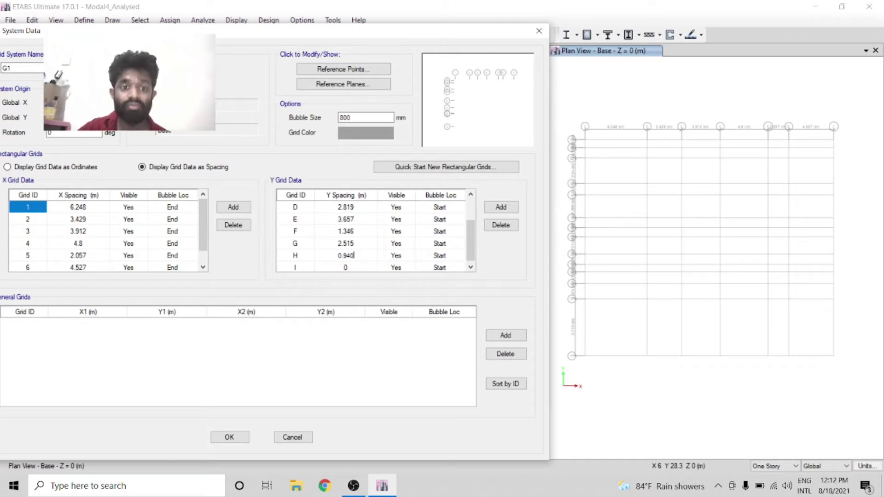
click(371, 271)
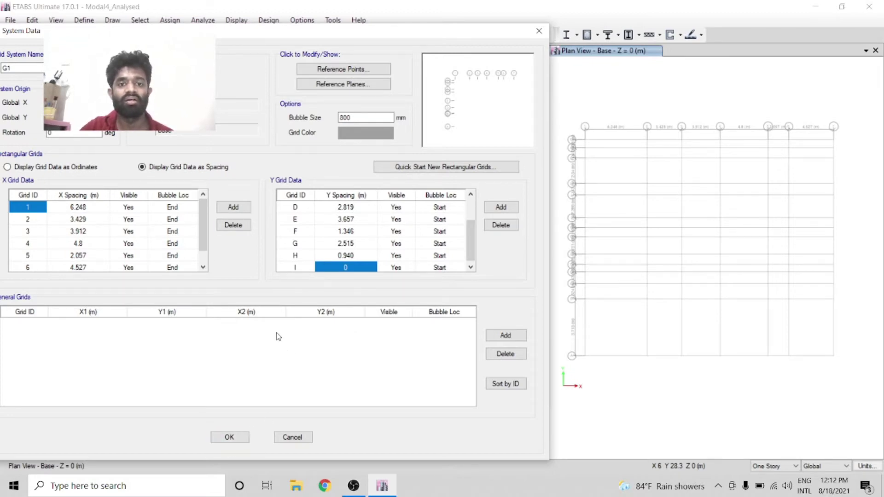
click(244, 440)
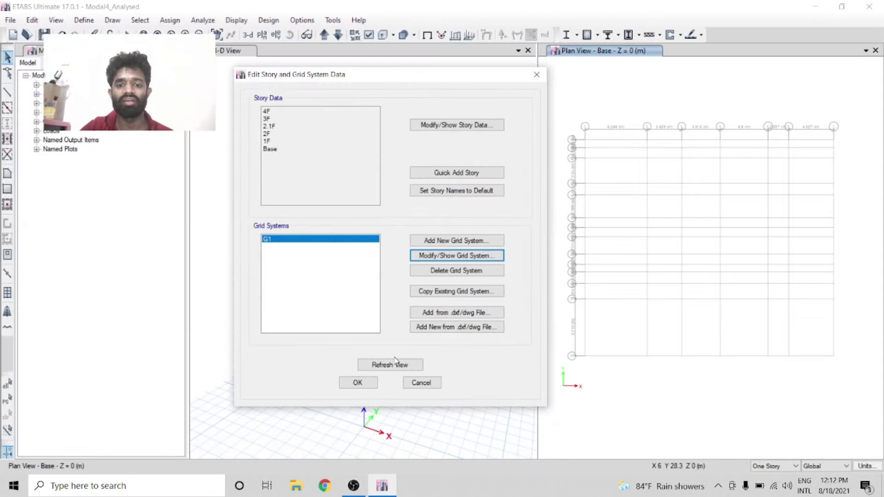
click(358, 383)
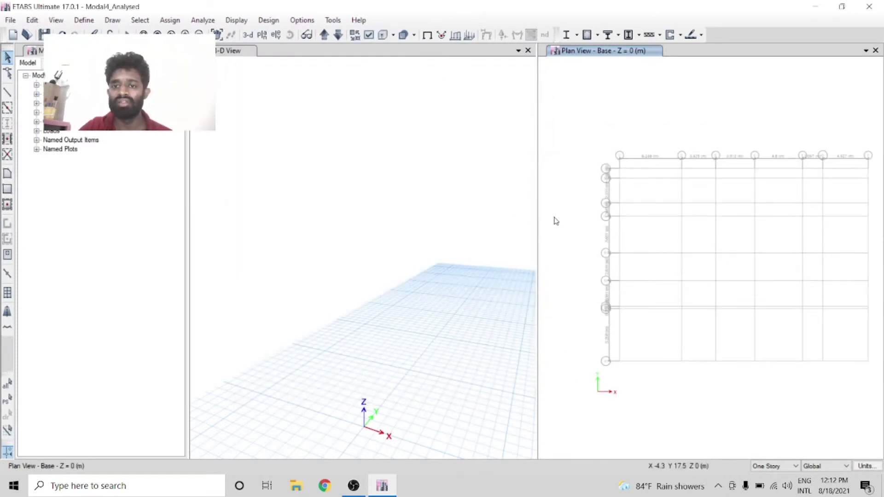
scroll(636, 234, down, 3)
scroll(638, 237, up, 3)
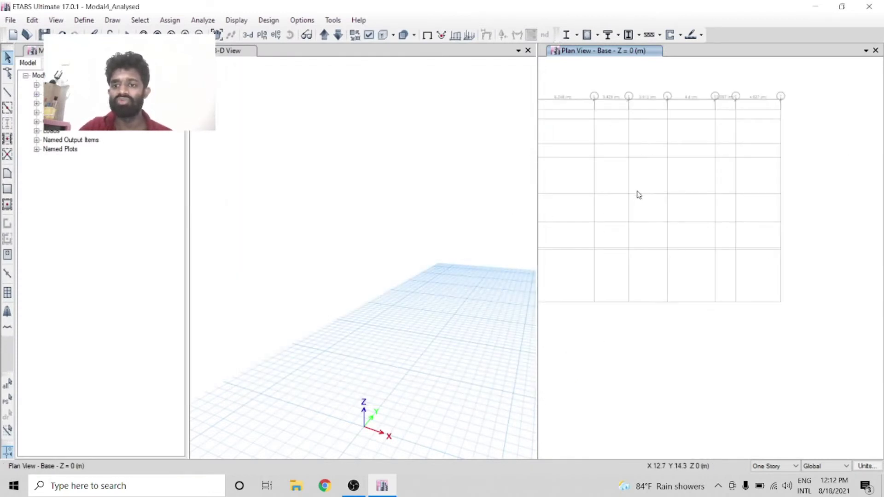
scroll(657, 197, down, 3)
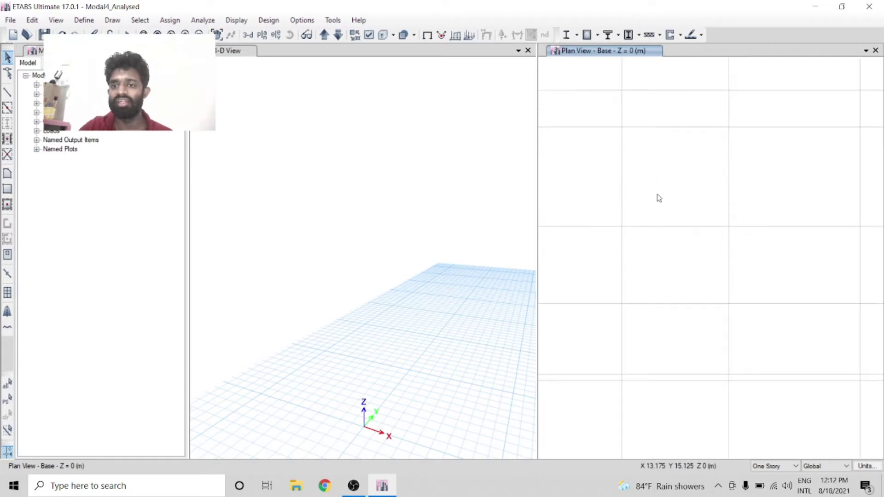
scroll(715, 224, up, 2)
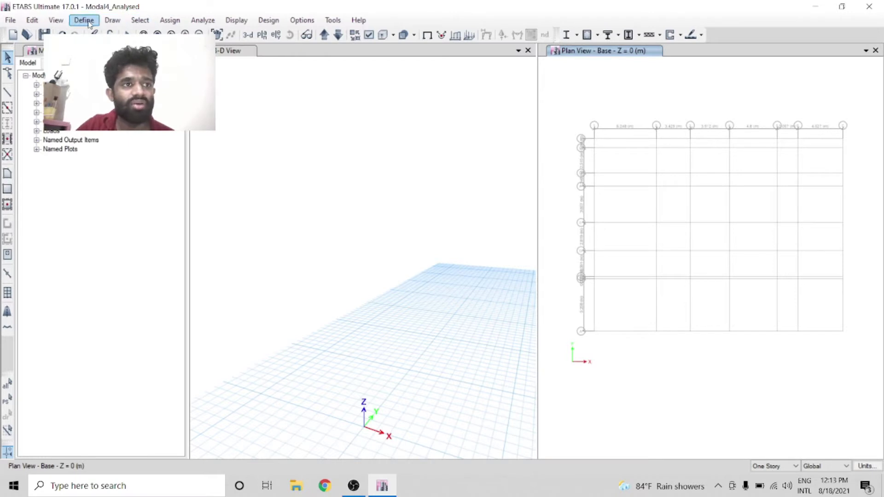
- Open the property data of the 4000Psi concrete material for modification
click(84, 21)
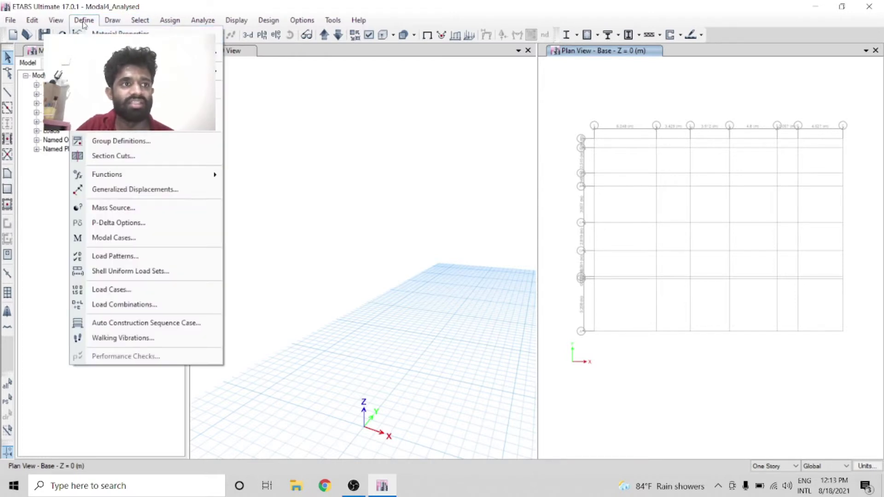
click(119, 33)
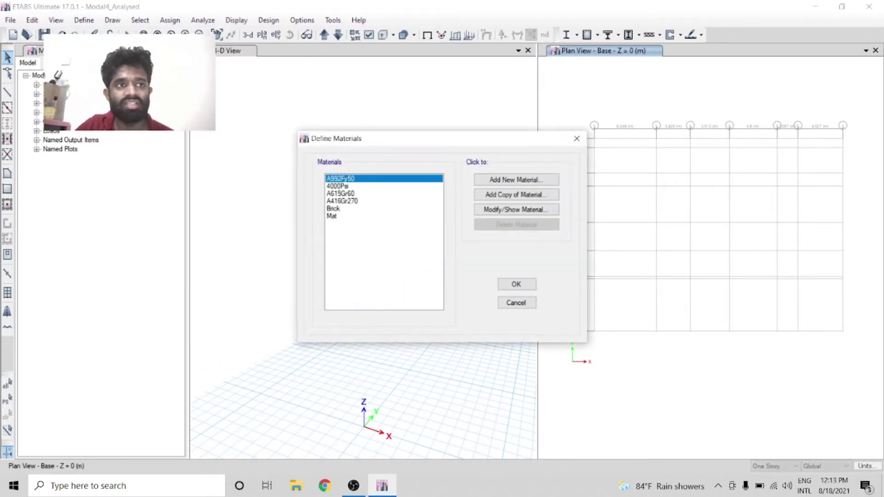
click(335, 186)
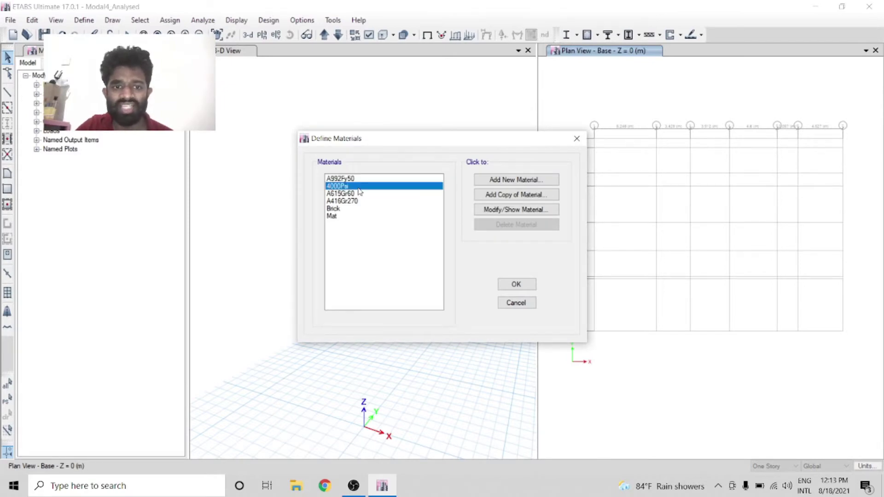
click(509, 214)
drag(486, 25, 372, 25)
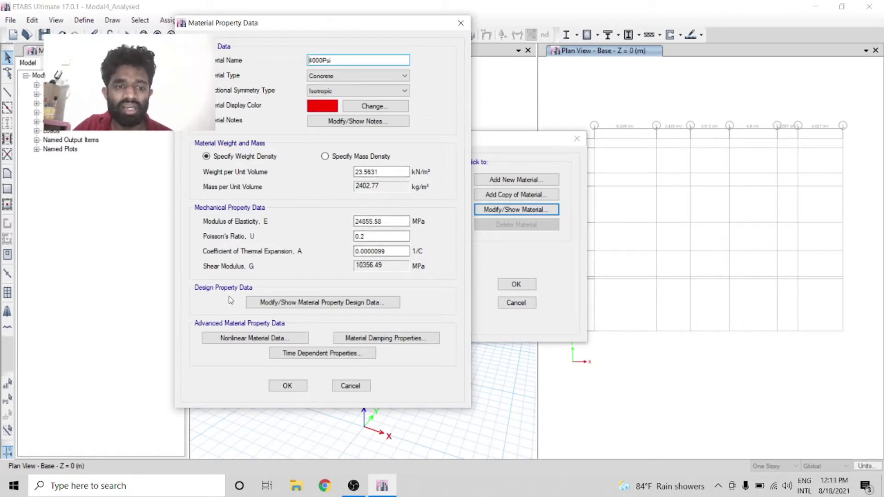
- Set the concrete cube compressive strength of the 4000Psi material to 20 MPa and accept its property data
click(318, 304)
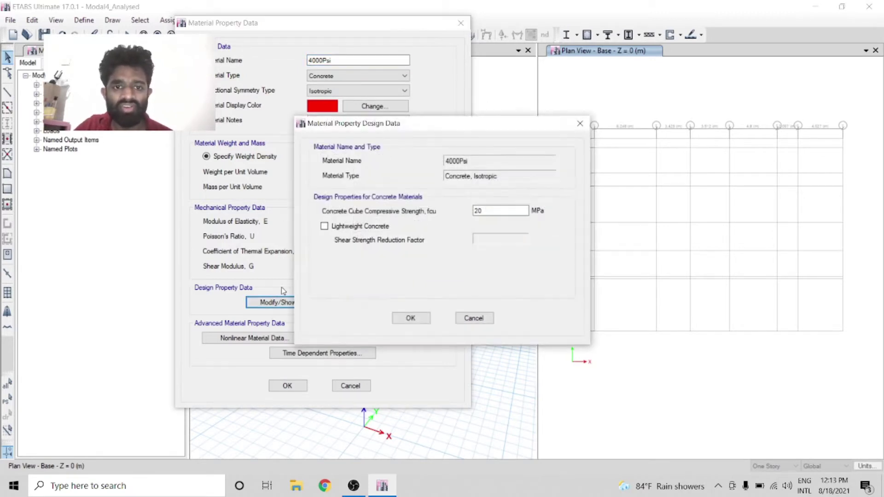
drag(525, 130, 340, 111)
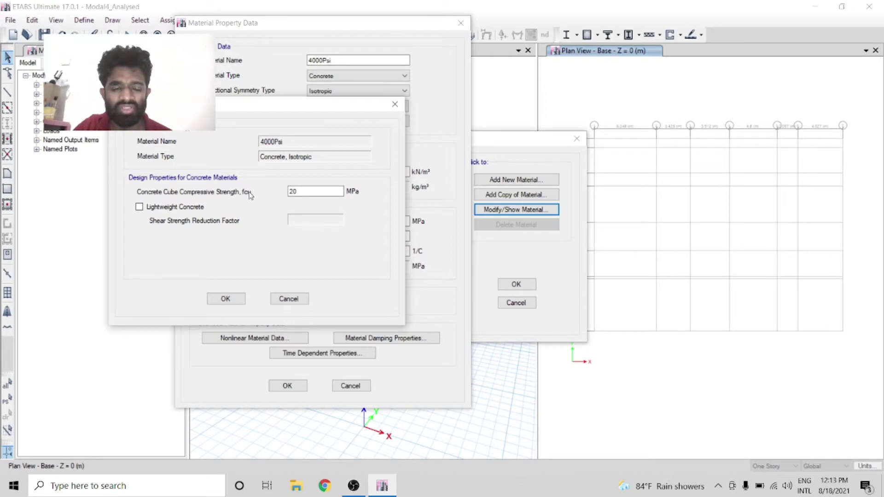
double_click(309, 192)
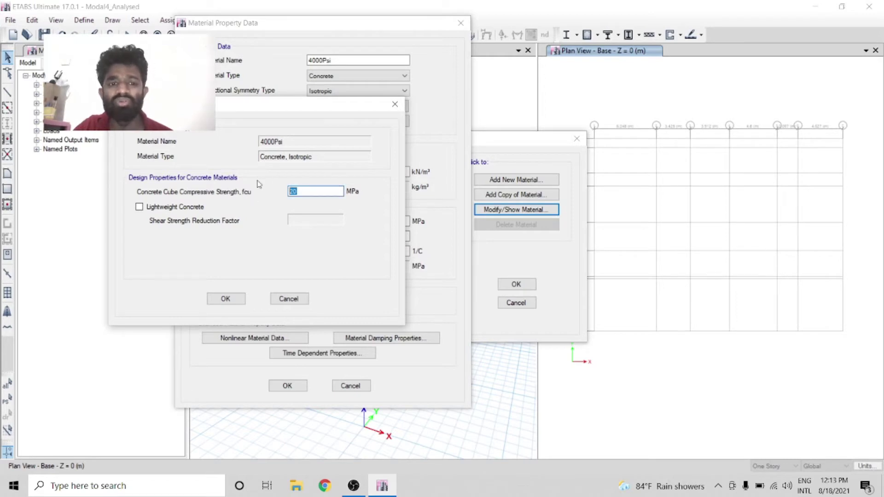
text(20)
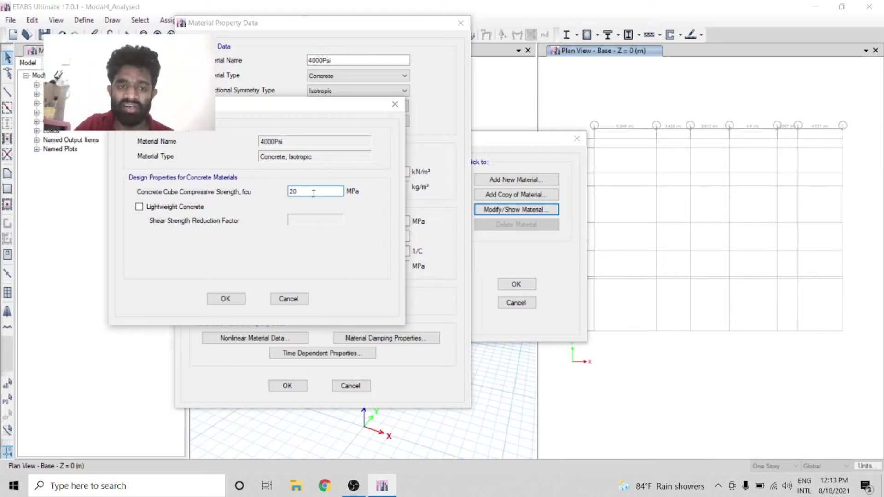
drag(312, 192, 249, 181)
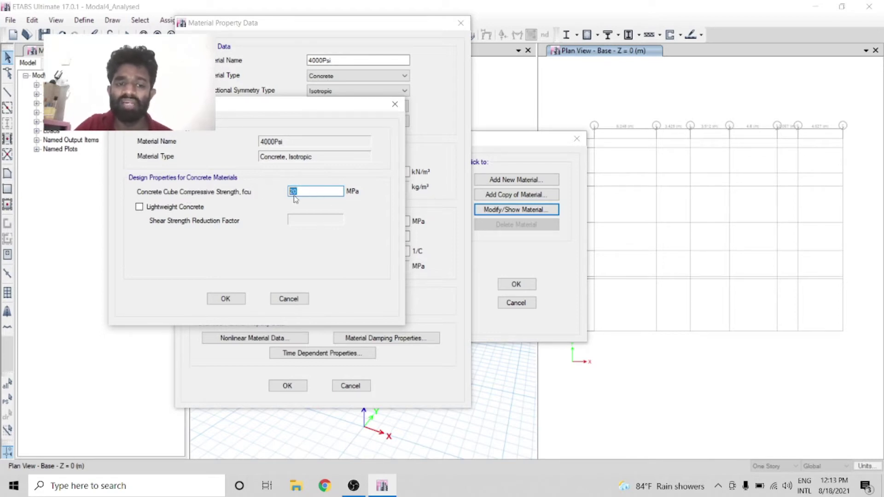
click(308, 189)
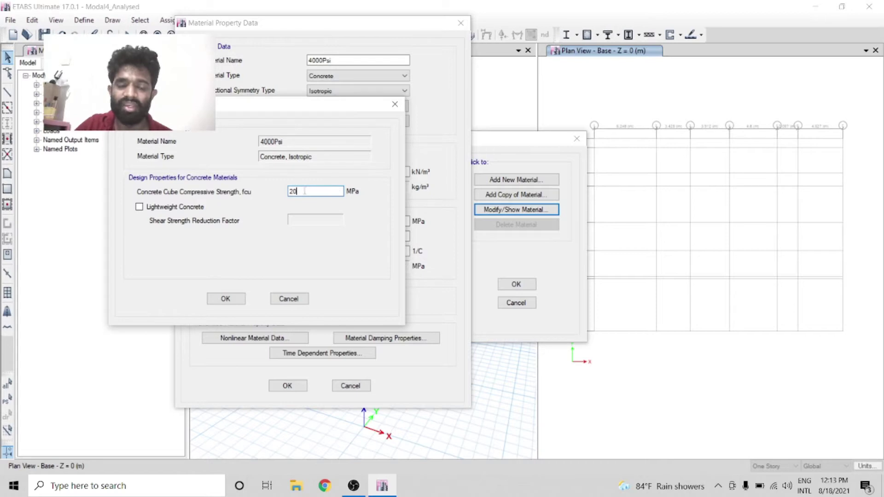
double_click(304, 192)
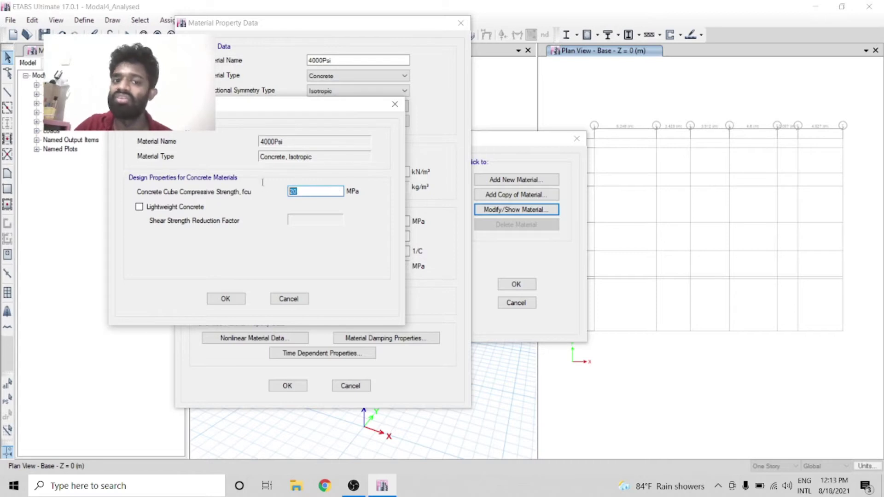
click(291, 192)
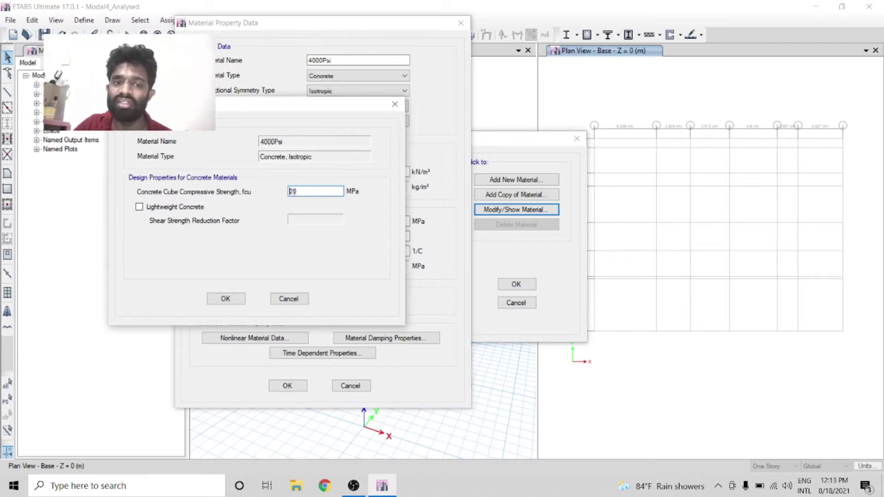
double_click(294, 191)
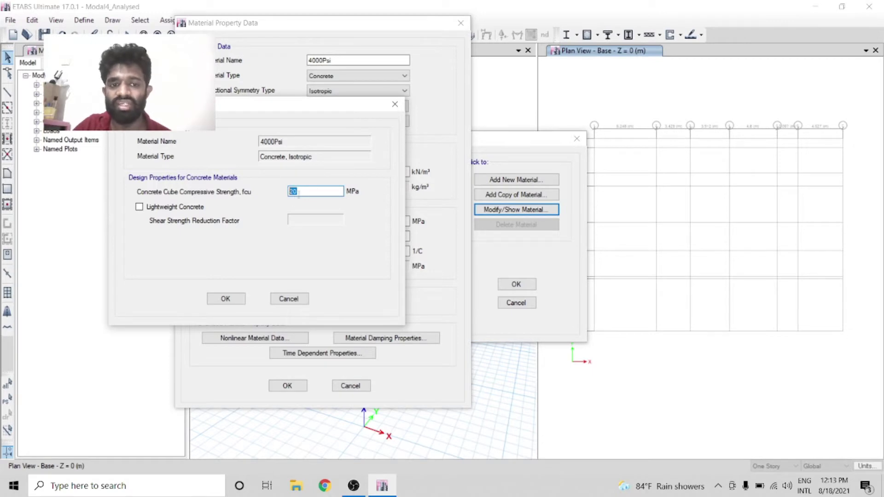
click(316, 192)
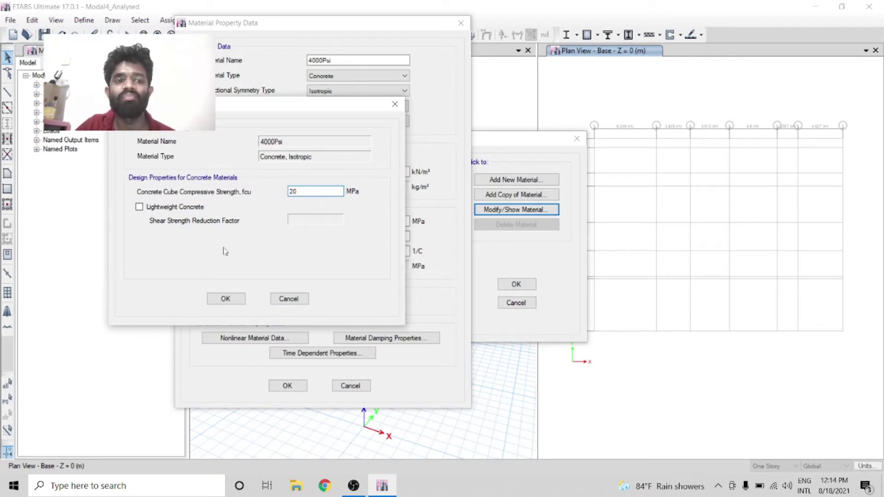
click(234, 300)
click(287, 385)
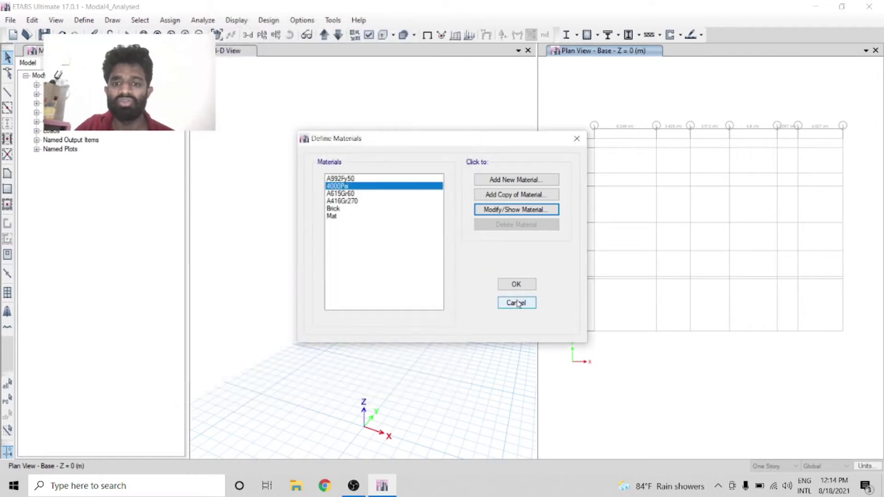
- Look at the design property data of the A615Gr60 rebar material and leave it without applying anything
click(342, 193)
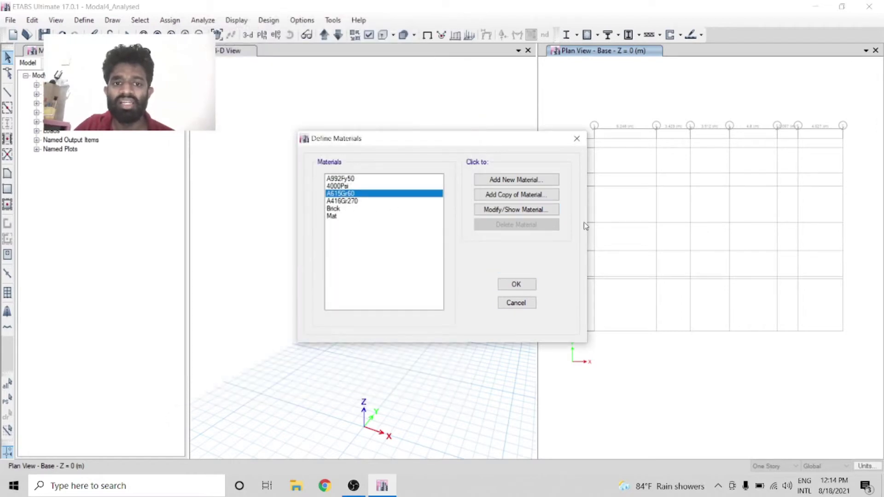
click(508, 211)
click(445, 278)
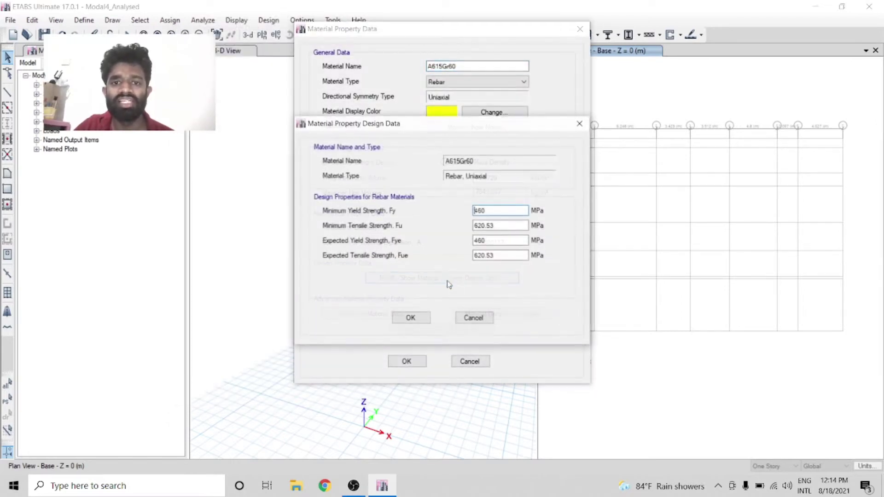
click(493, 323)
click(469, 361)
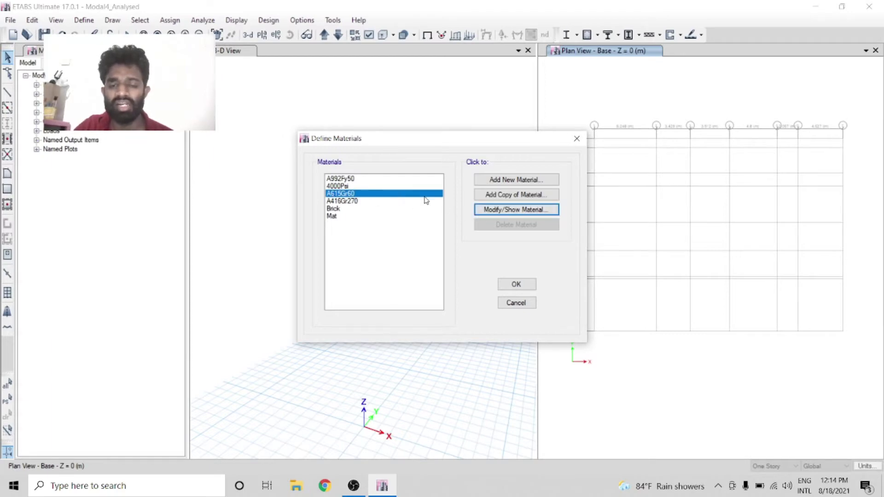
- Check the minimum yield strength in the A615Gr60 rebar's design data and accept the material definitions
click(489, 211)
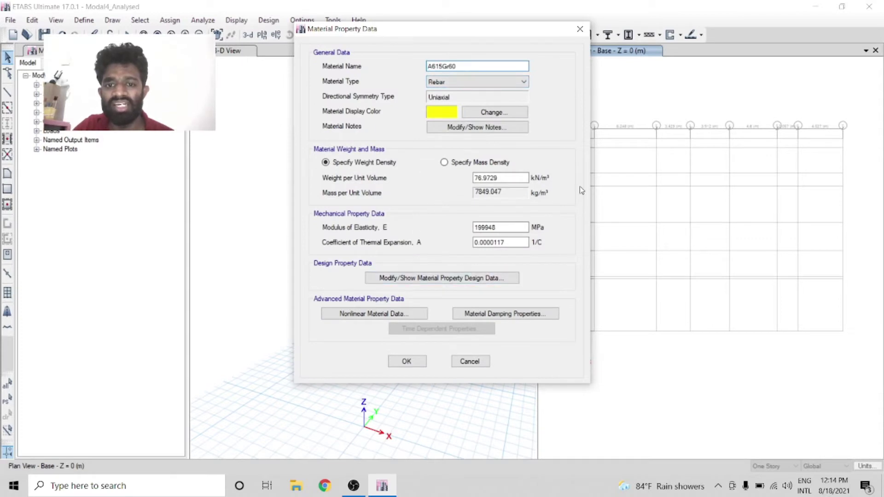
click(441, 278)
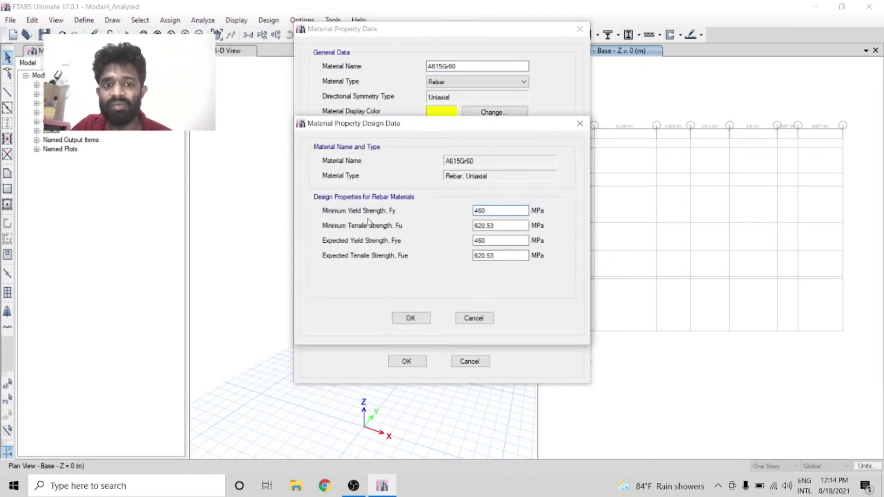
double_click(480, 210)
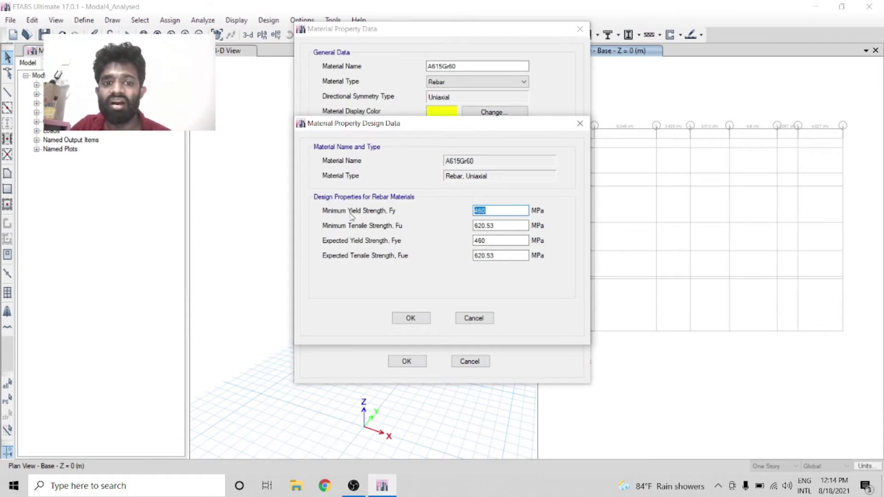
click(495, 210)
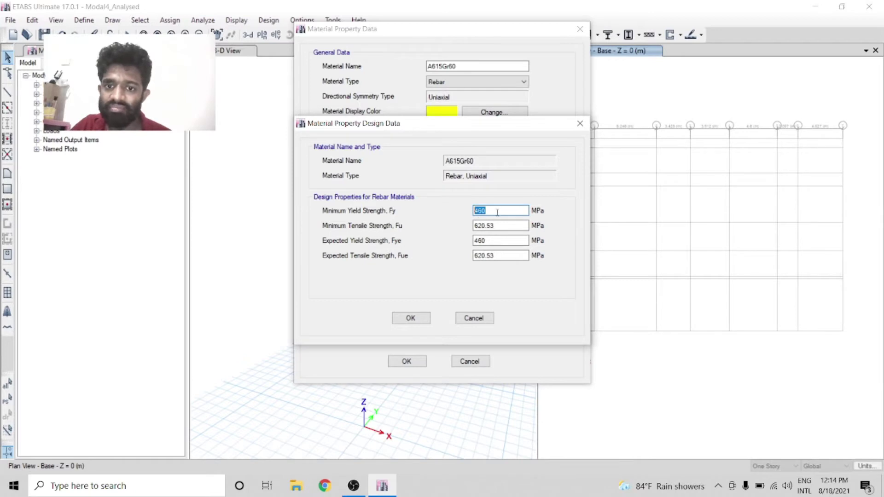
drag(498, 212, 471, 210)
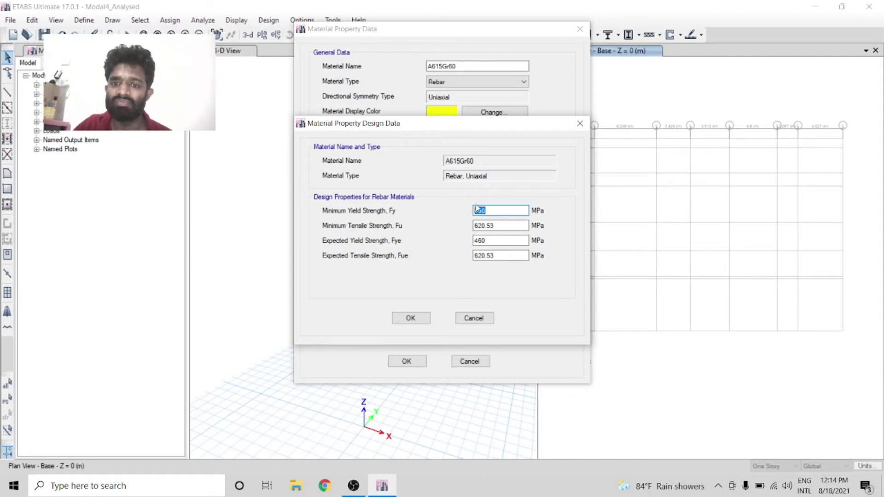
click(491, 212)
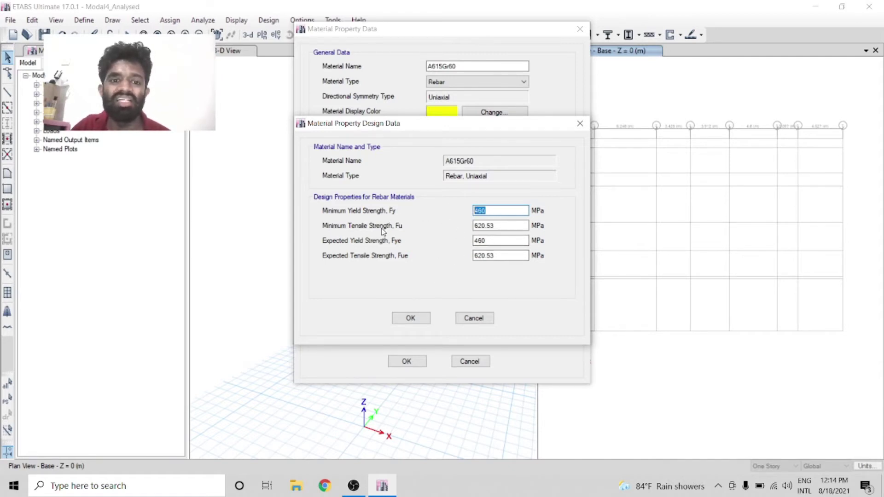
click(411, 318)
click(407, 361)
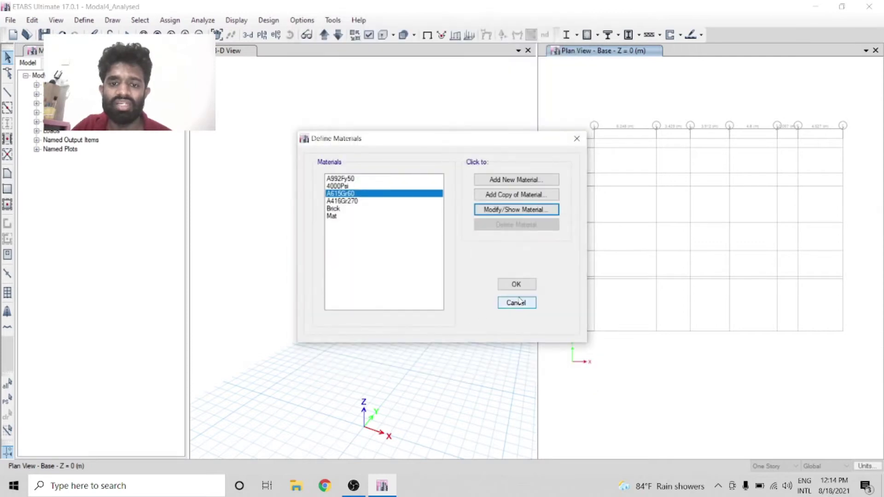
click(514, 282)
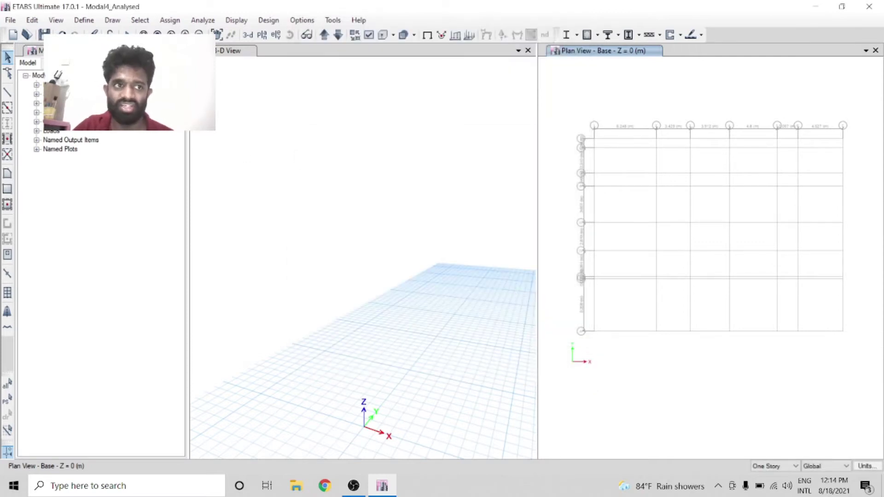
- Open the property data of the Col225x225 section from the frame section definitions
click(88, 22)
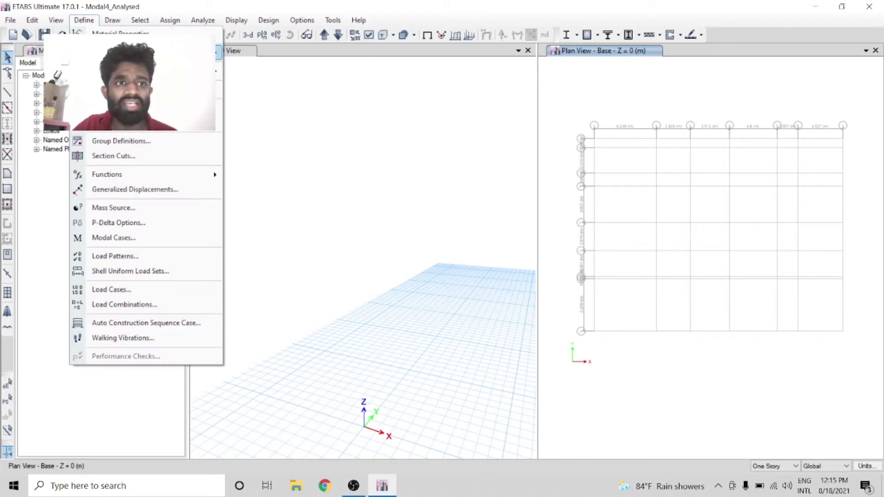
mouse_move(203, 53)
click(271, 54)
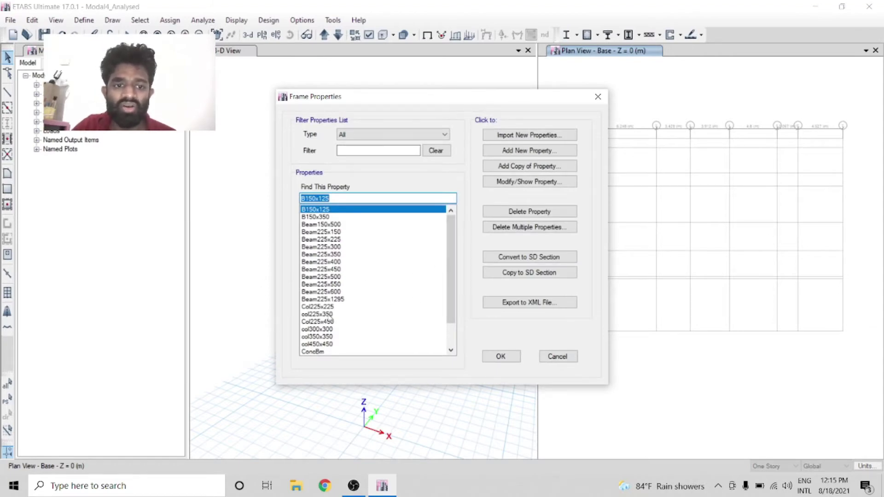
scroll(443, 264, down, 1)
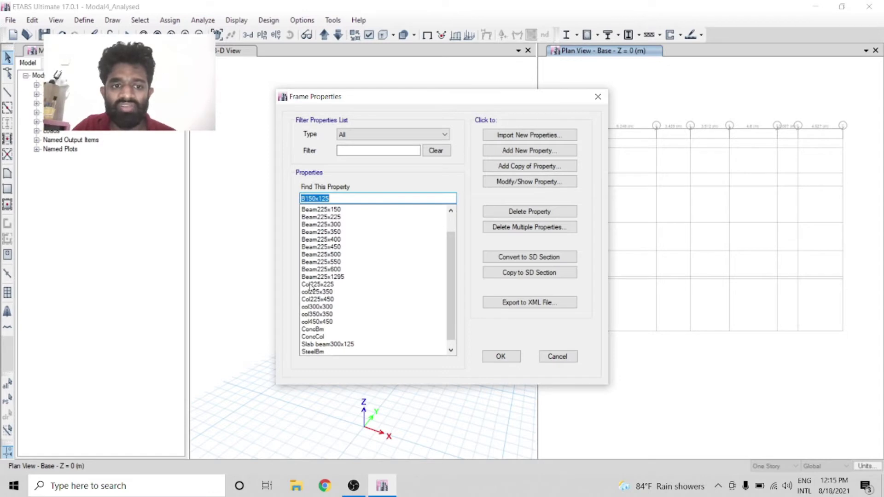
click(313, 286)
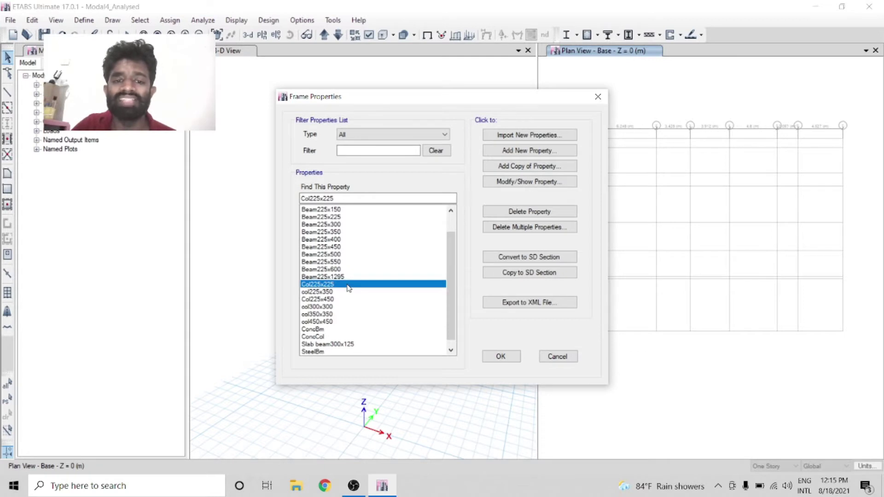
click(532, 183)
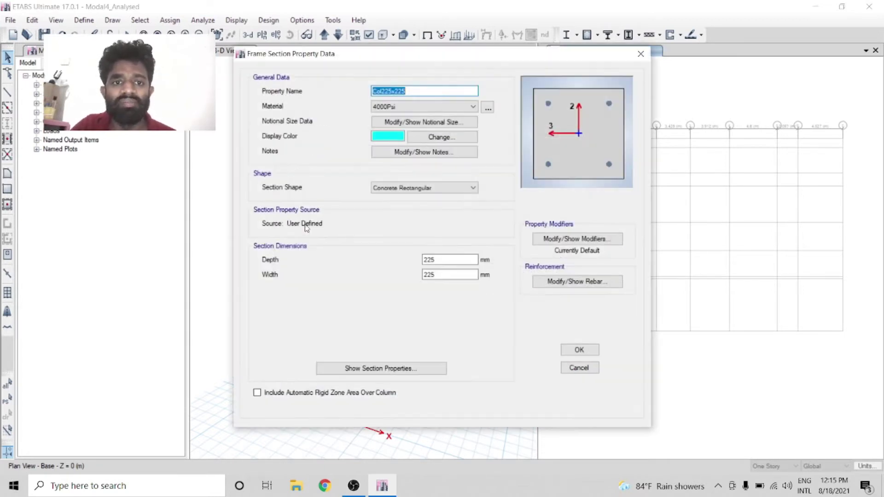
- Examine the Col225x225 section's name, dimensions, property modifiers and reinforcement data, then accept it and return to the frame section list
click(395, 91)
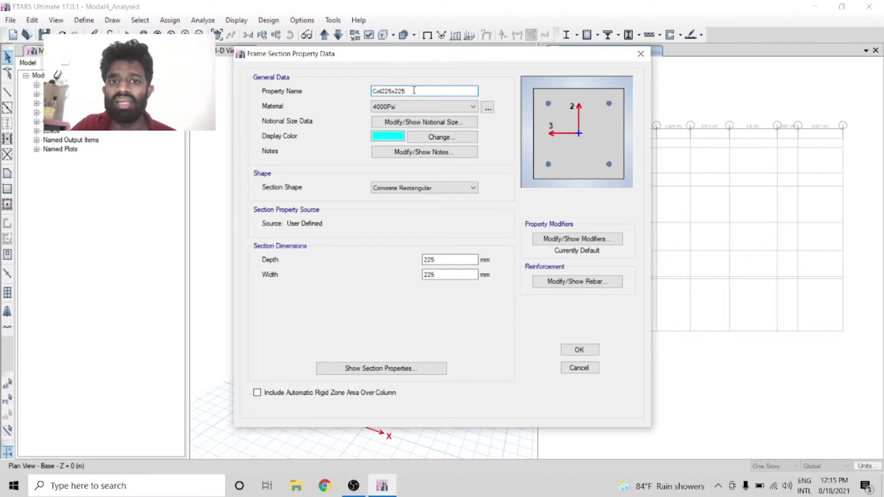
drag(414, 90, 308, 85)
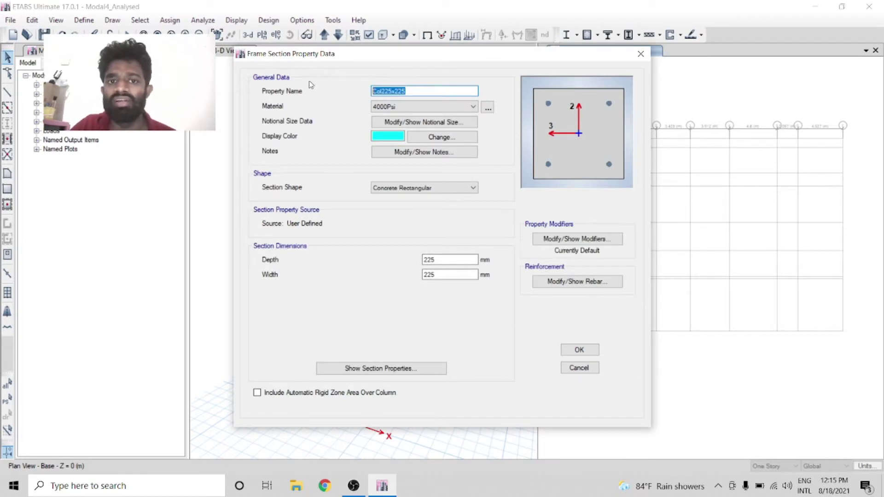
click(449, 273)
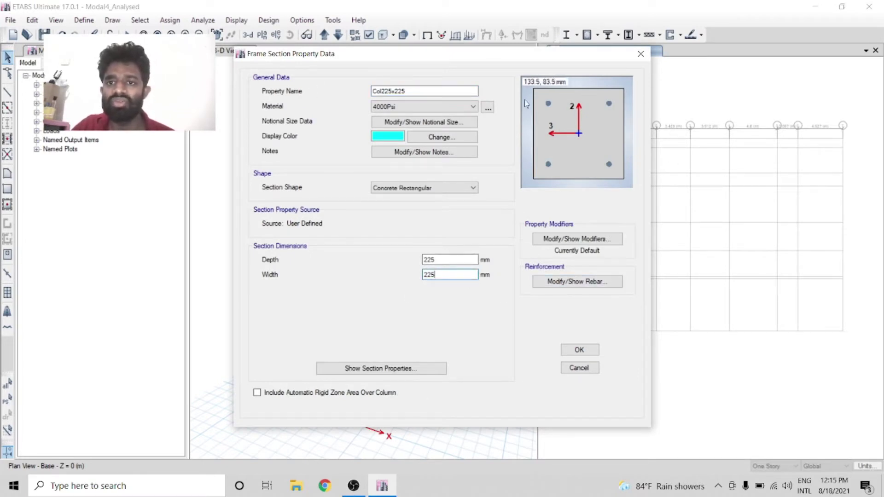
click(595, 241)
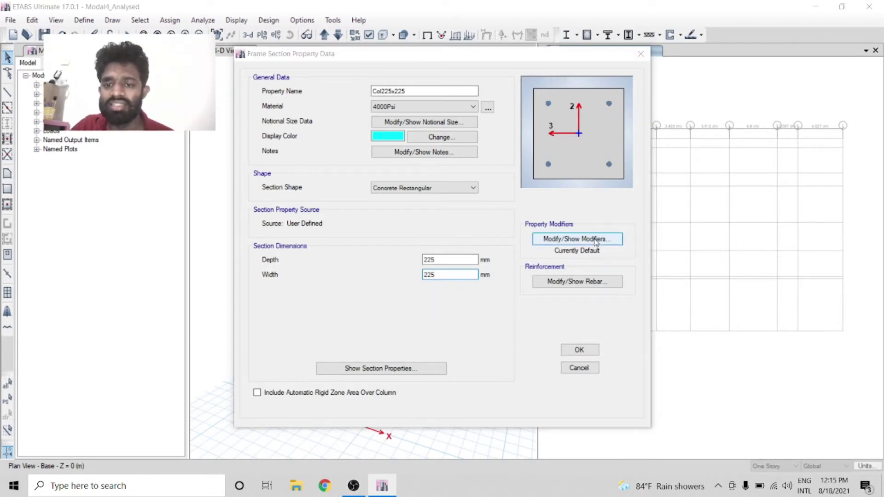
click(470, 338)
click(575, 282)
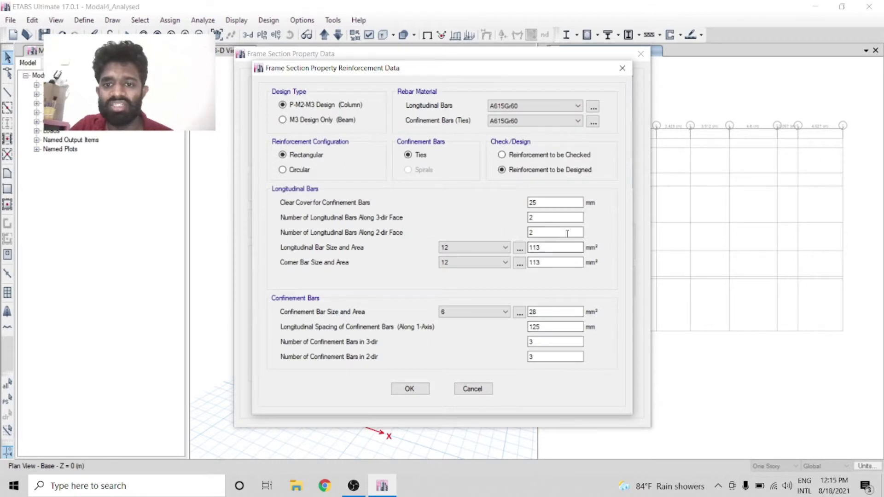
click(409, 389)
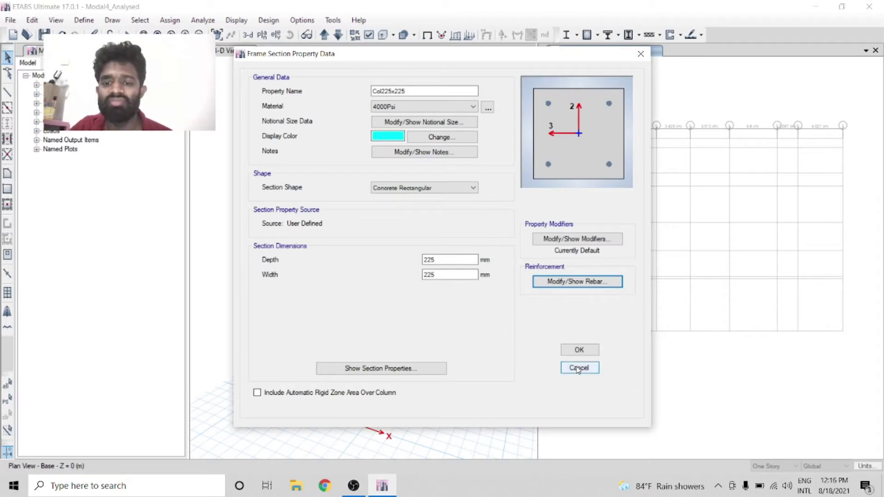
click(587, 353)
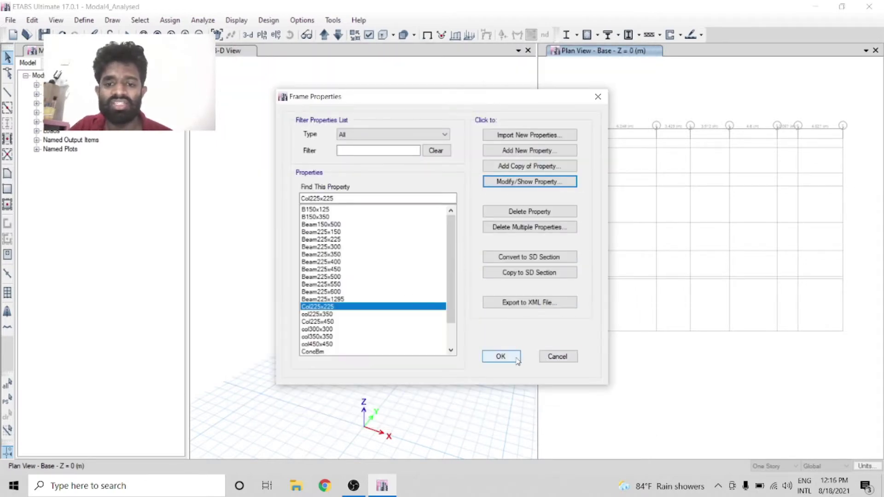
drag(452, 258, 455, 288)
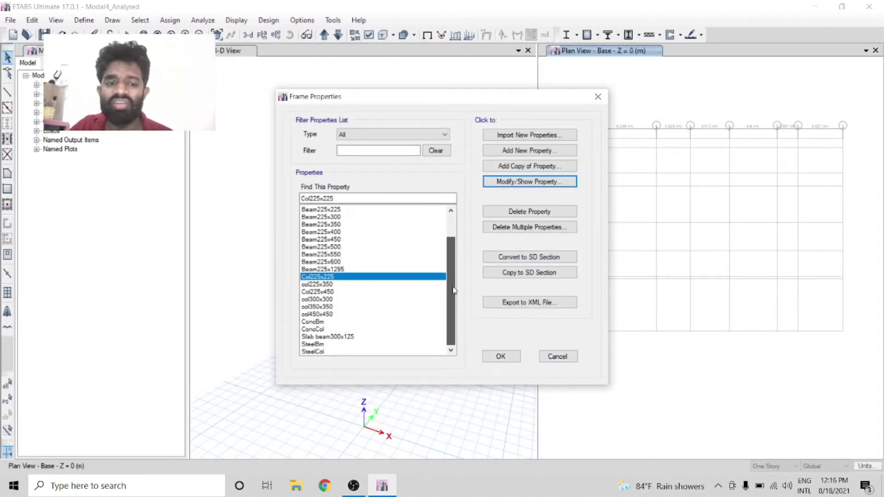
- Go through the beam sections from Beam225x225 to Beam225x1295 and Col225x225 in the frame property list, and accept the definitions
click(327, 217)
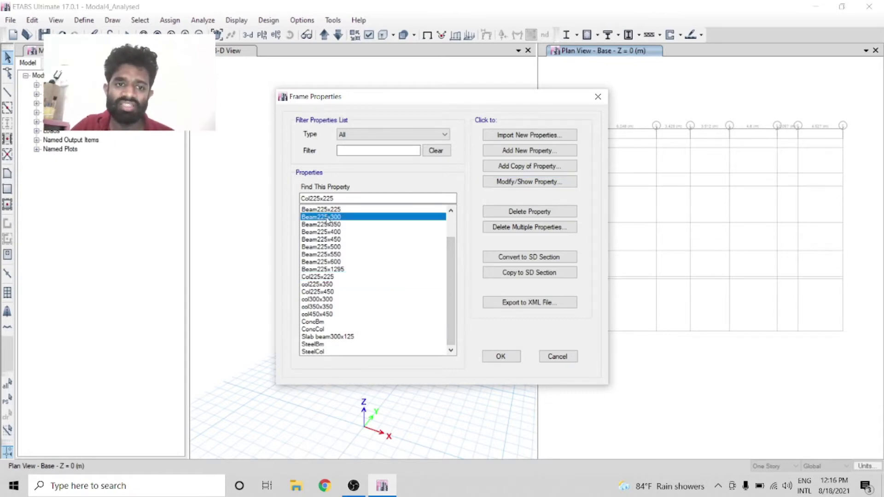
click(324, 225)
click(321, 232)
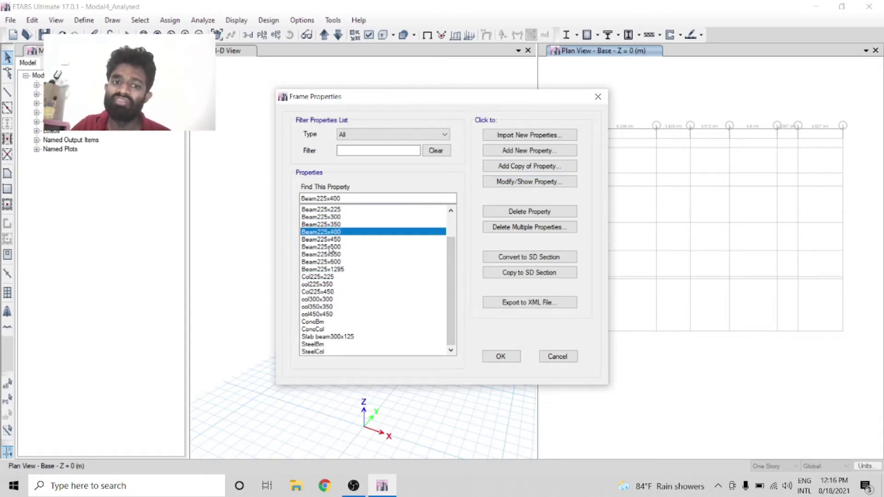
click(335, 240)
click(339, 247)
click(336, 255)
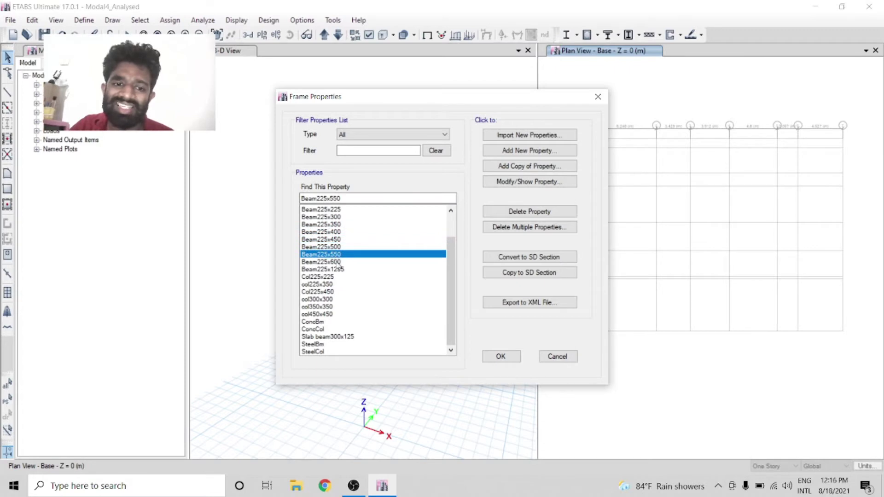
click(341, 262)
click(344, 269)
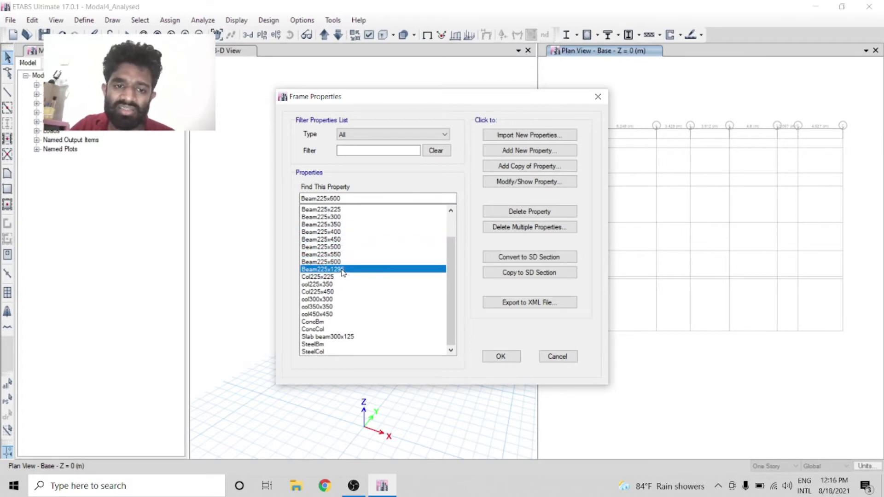
click(352, 210)
click(350, 217)
click(347, 225)
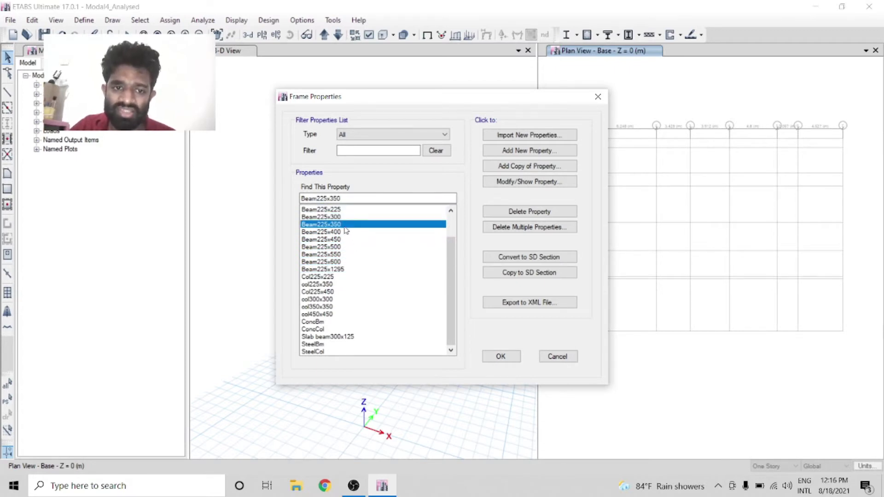
click(342, 233)
click(339, 241)
click(340, 248)
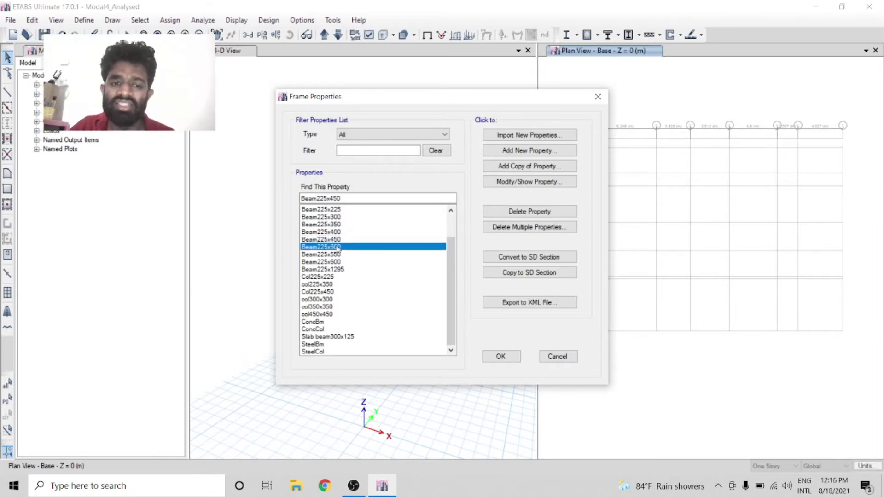
click(345, 269)
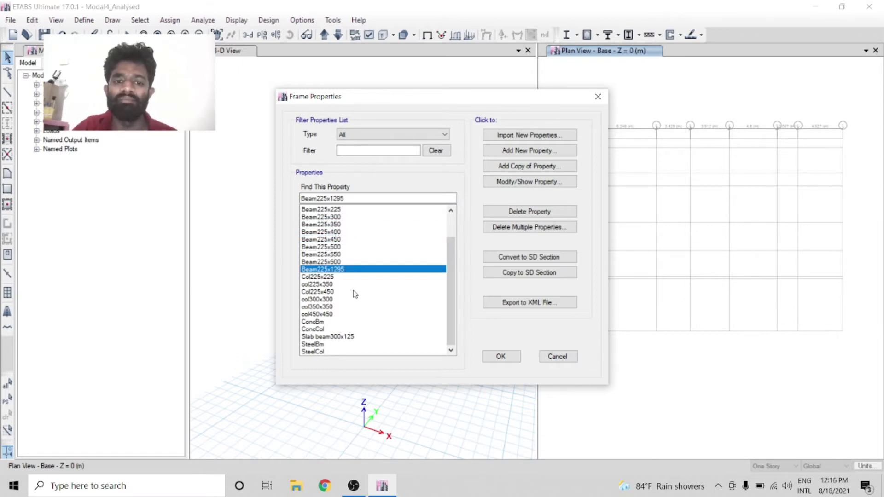
click(325, 277)
click(501, 357)
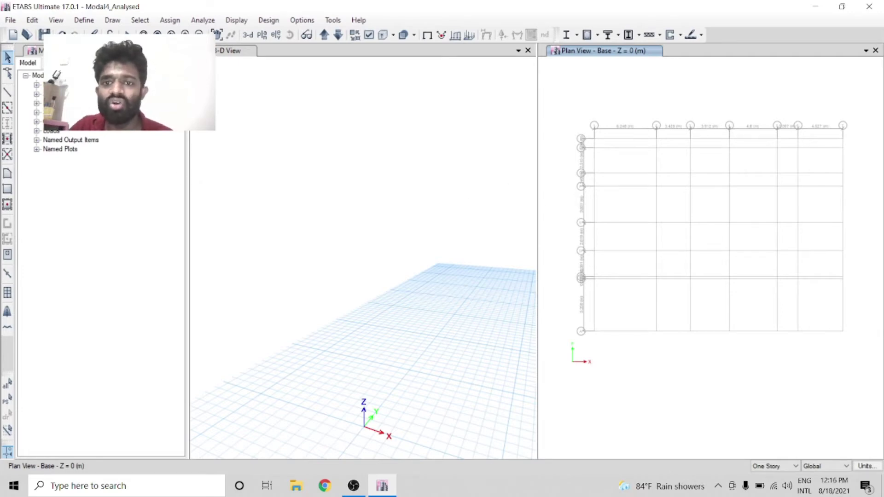
click(354, 486)
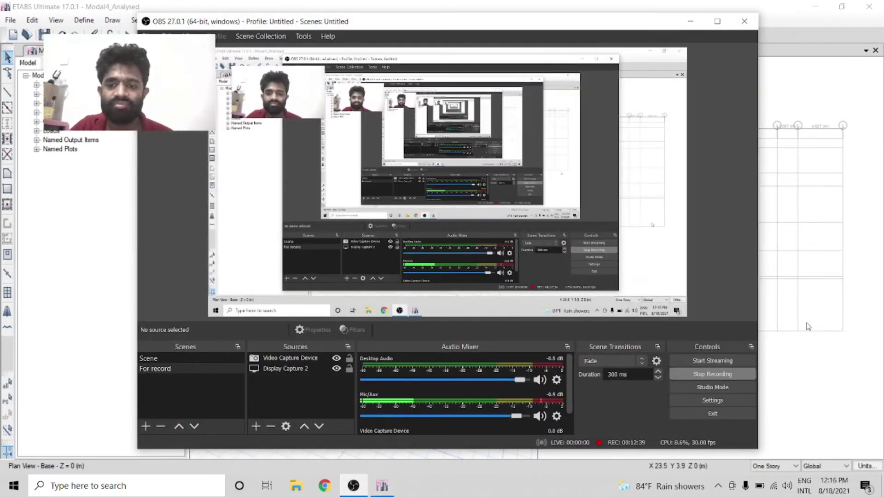
click(713, 374)
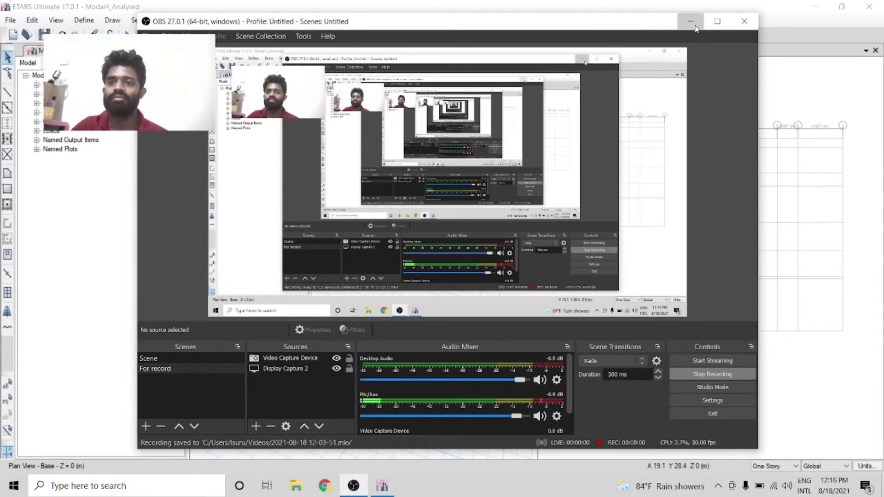
click(691, 21)
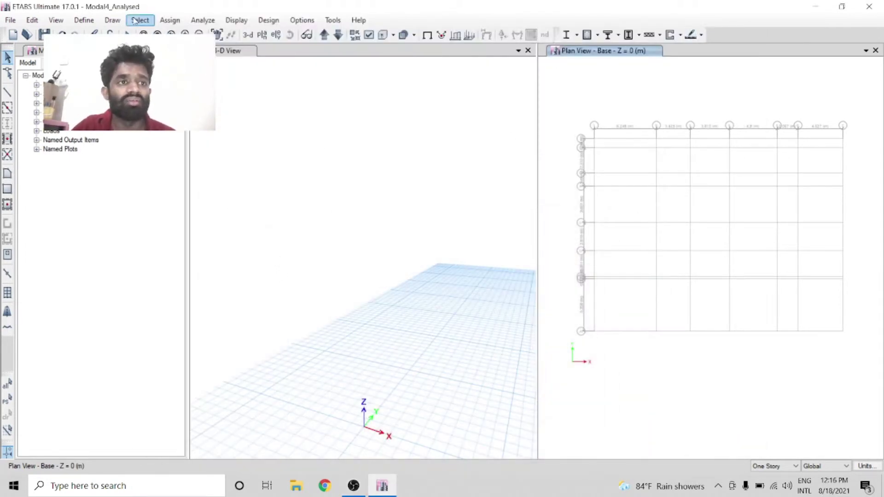
- Start Quick Draw Columns and choose Col225x225 as the section property of the columns
click(112, 19)
mouse_move(232, 82)
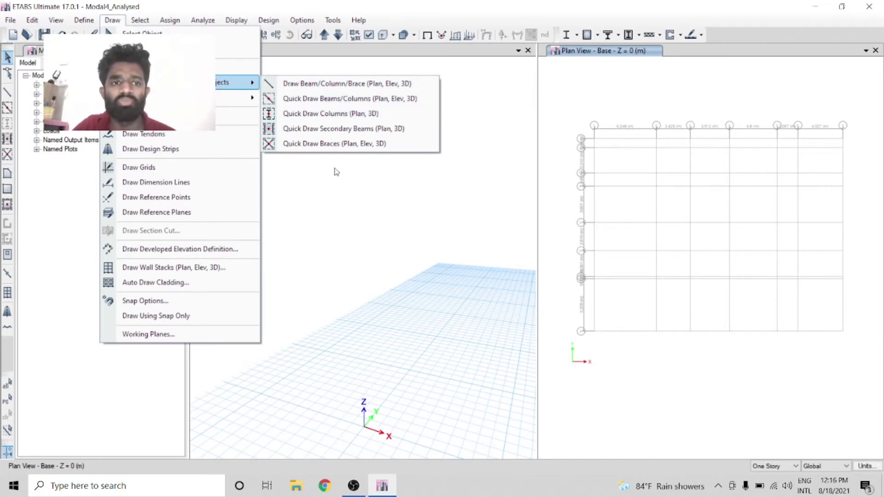
click(331, 116)
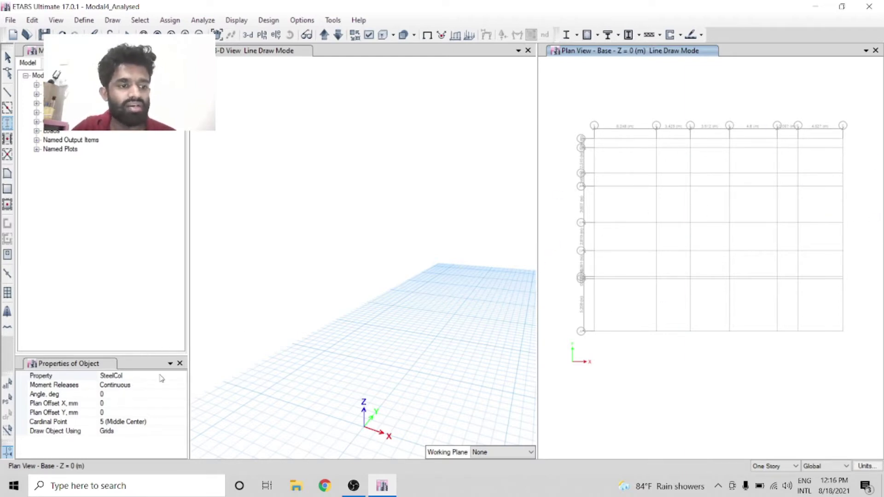
click(184, 377)
click(182, 376)
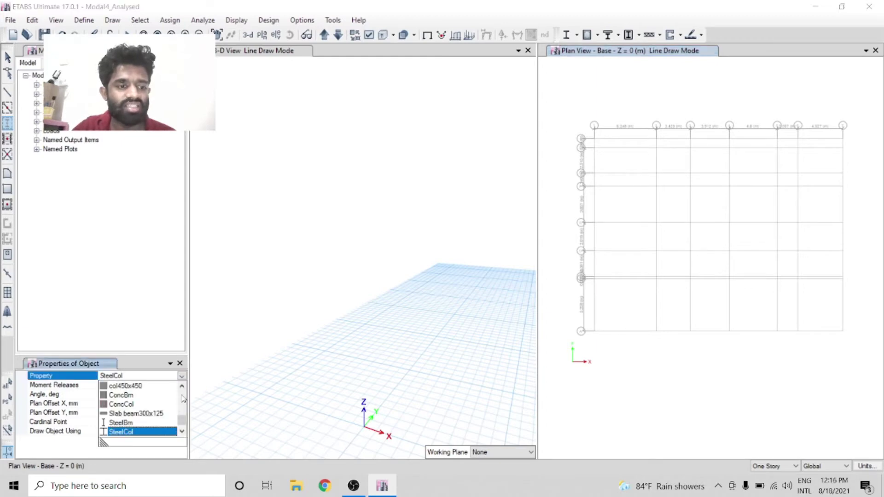
drag(181, 426, 193, 394)
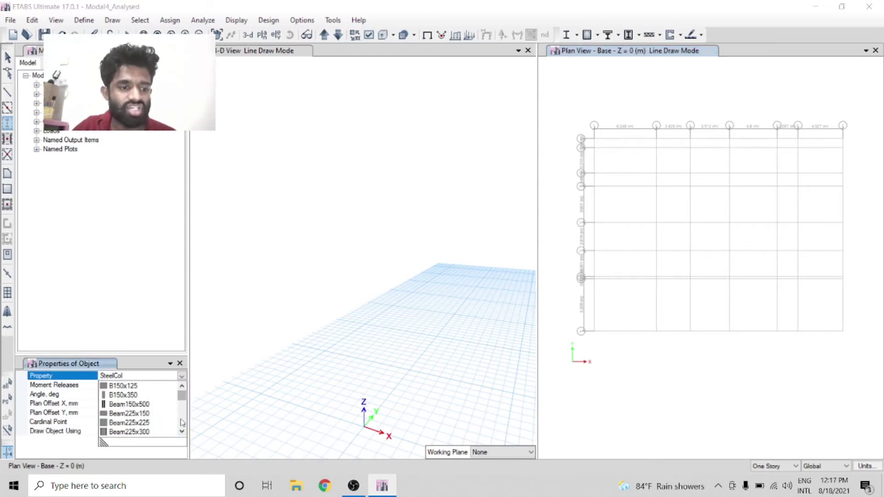
click(181, 432)
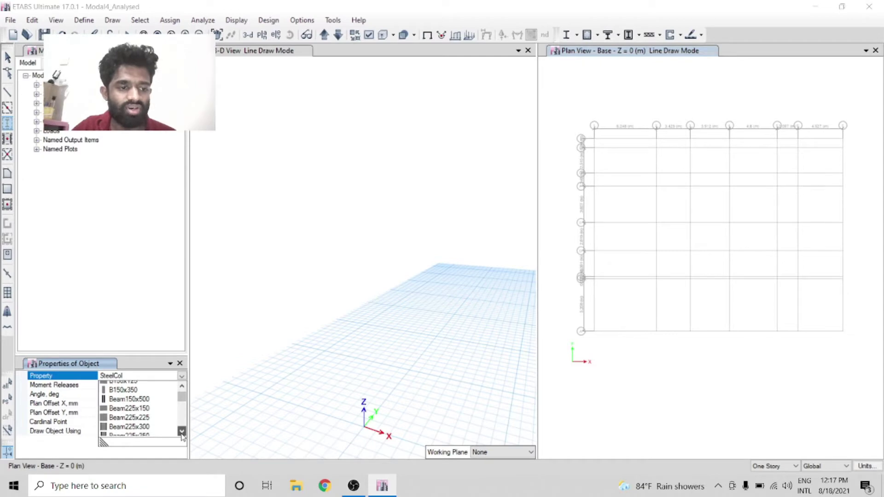
click(182, 432)
click(182, 432)
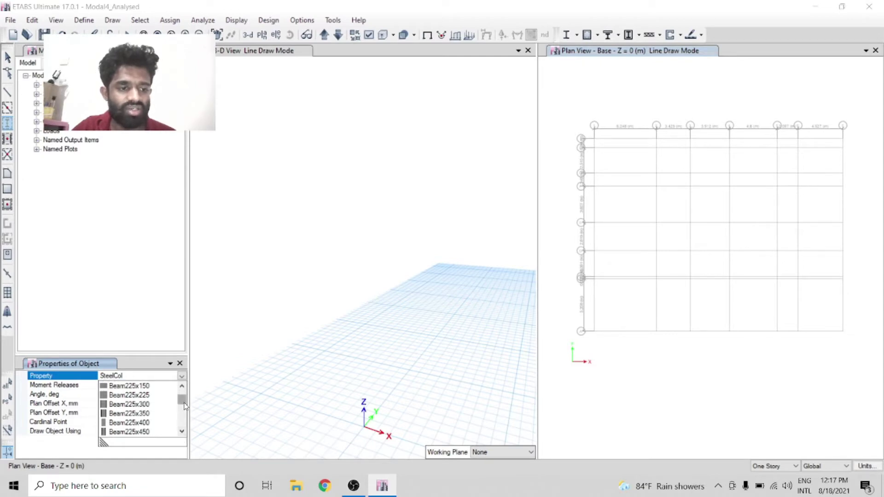
scroll(182, 429, up, 2)
scroll(182, 429, down, 1)
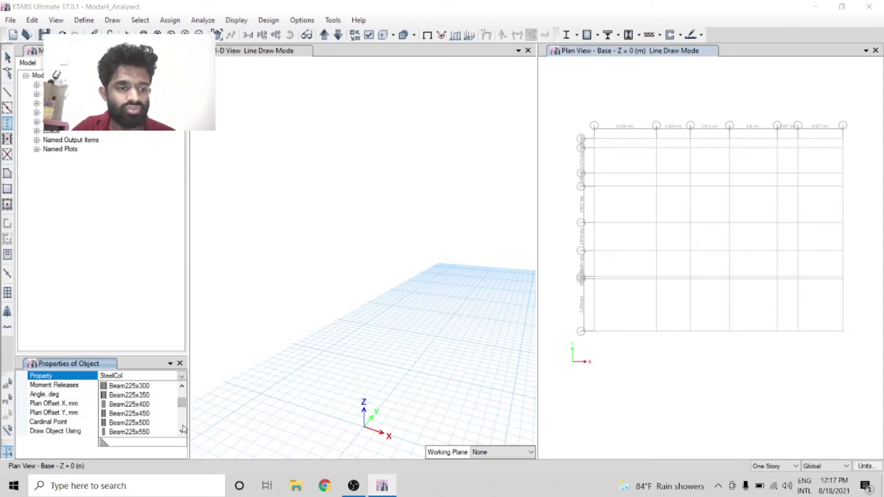
scroll(184, 429, down, 2)
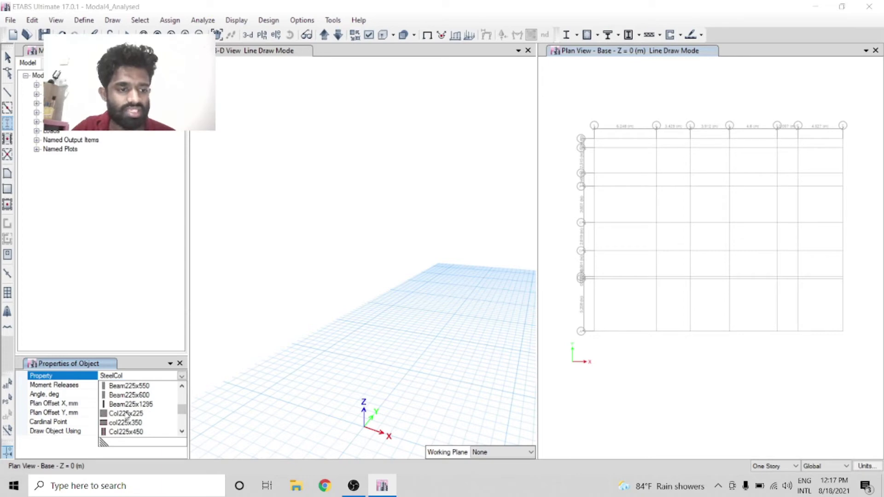
click(126, 414)
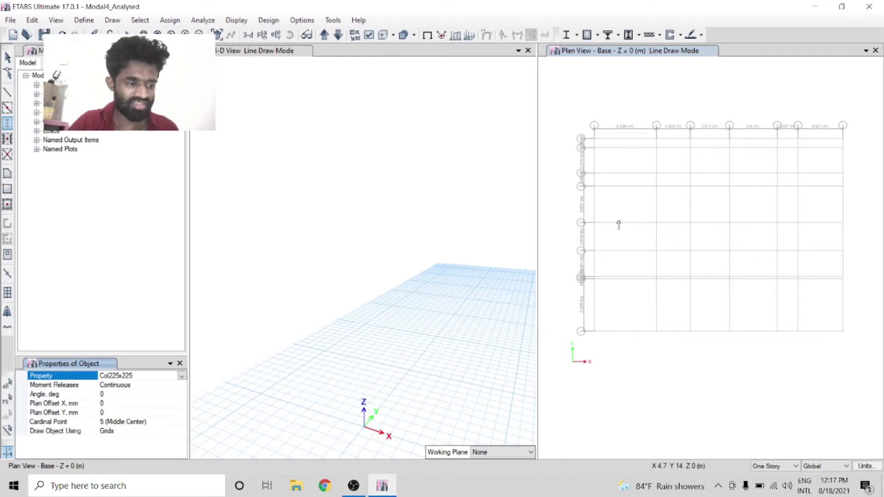
- Switch the plan view from Base up to story 1F and set the drawing scope to All Stories
scroll(807, 133, up, 3)
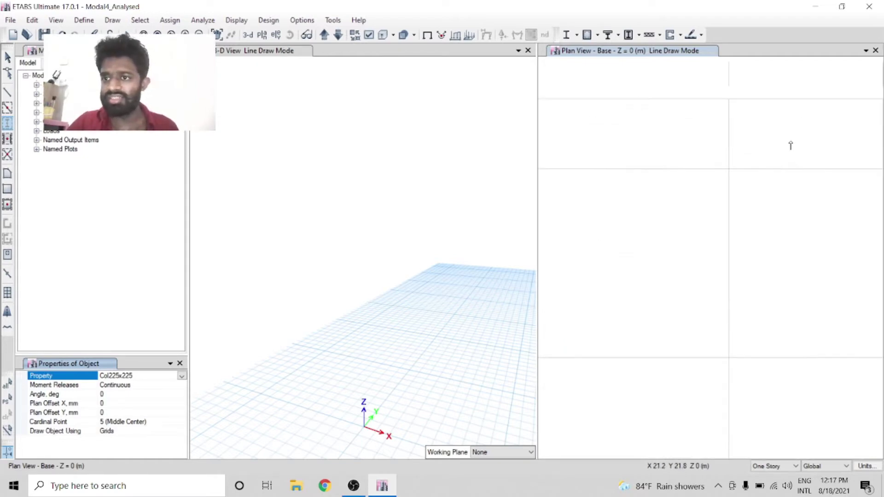
scroll(801, 136, down, 3)
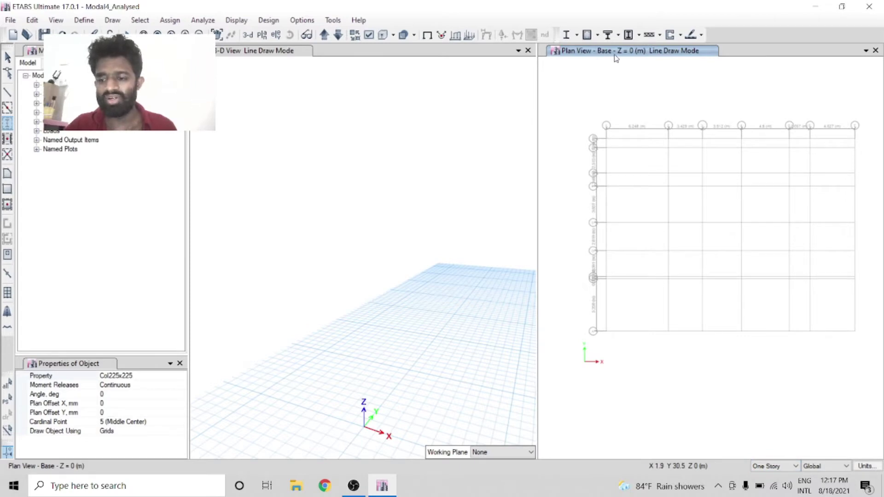
click(325, 35)
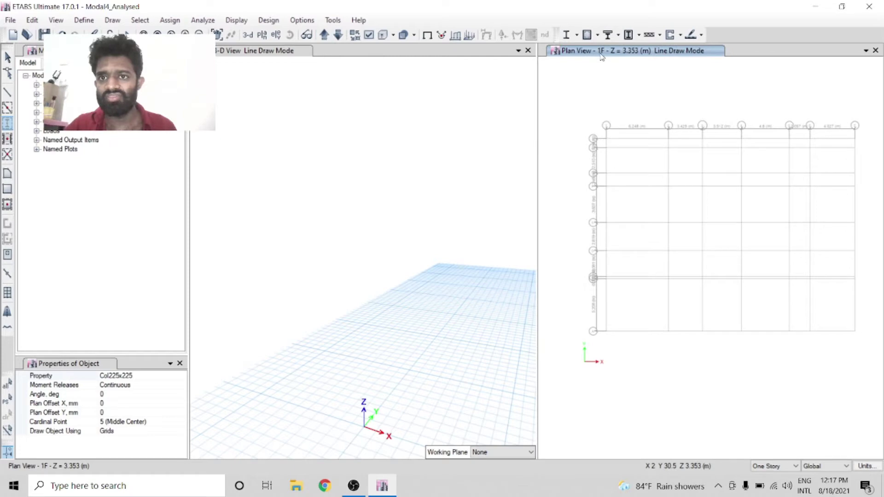
click(796, 466)
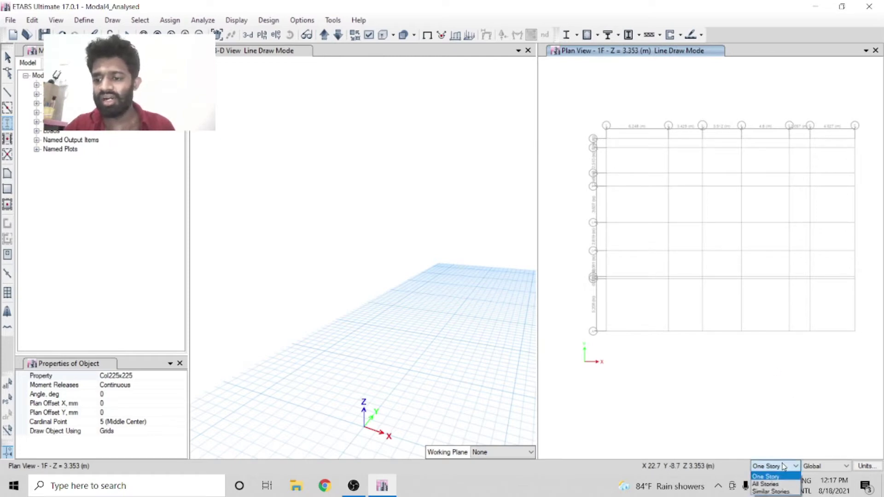
click(767, 484)
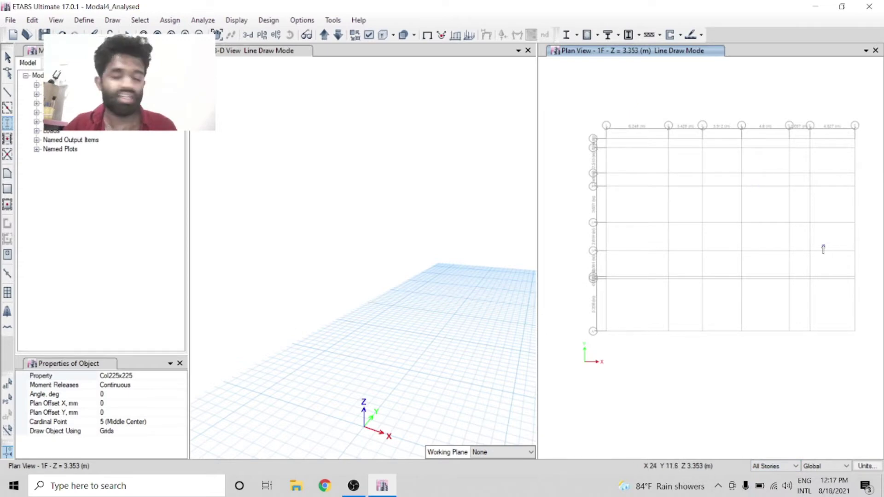
- Place columns where grids 6 and 7 cross the topmost grid line and where grids 5 and 4 cross the line just below it
click(810, 139)
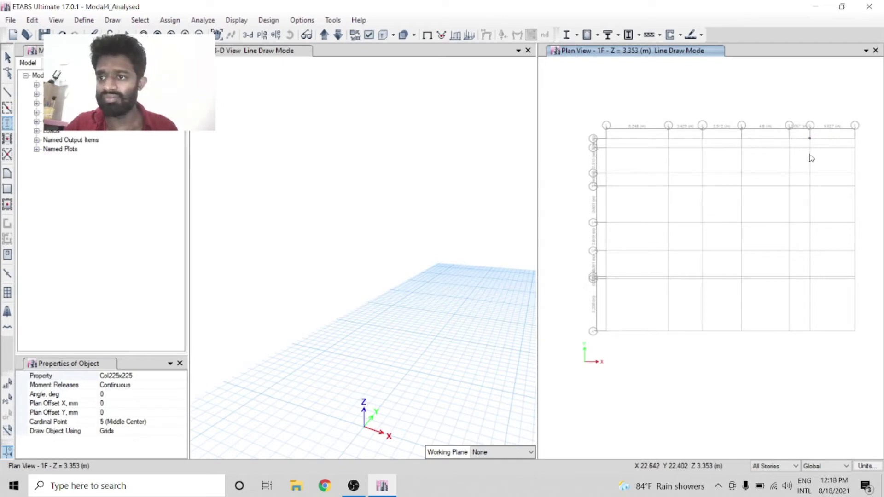
click(855, 138)
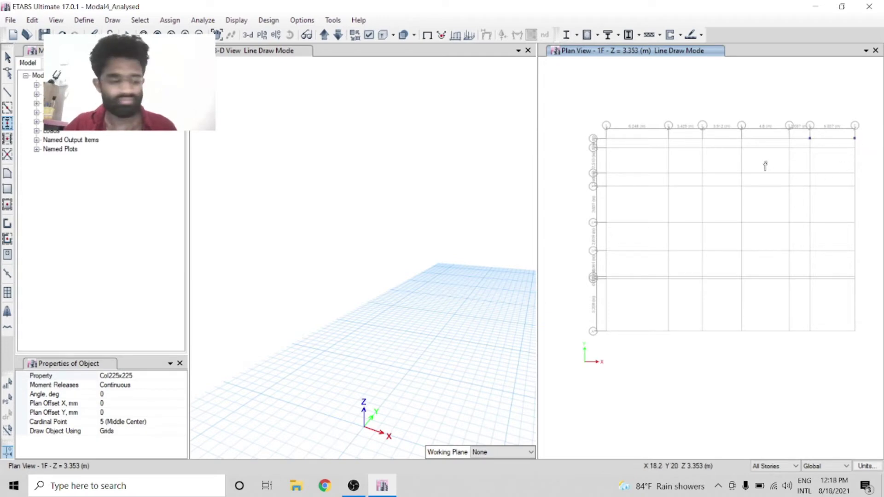
click(790, 148)
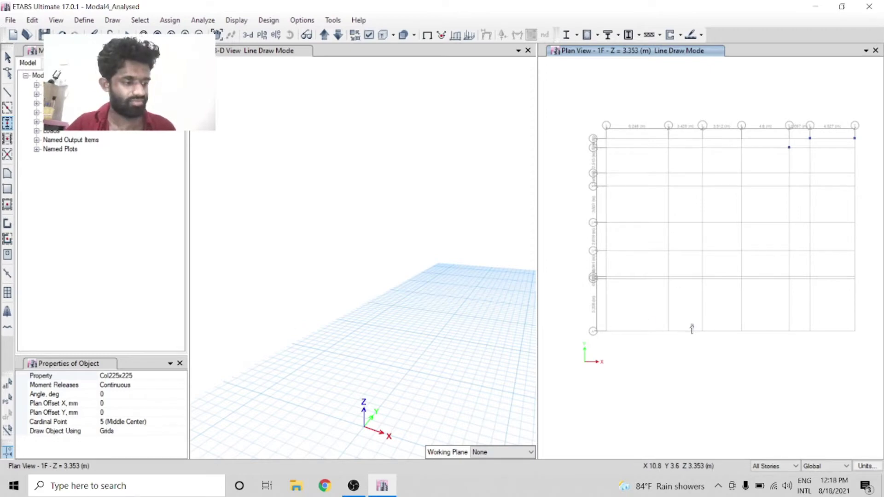
click(742, 148)
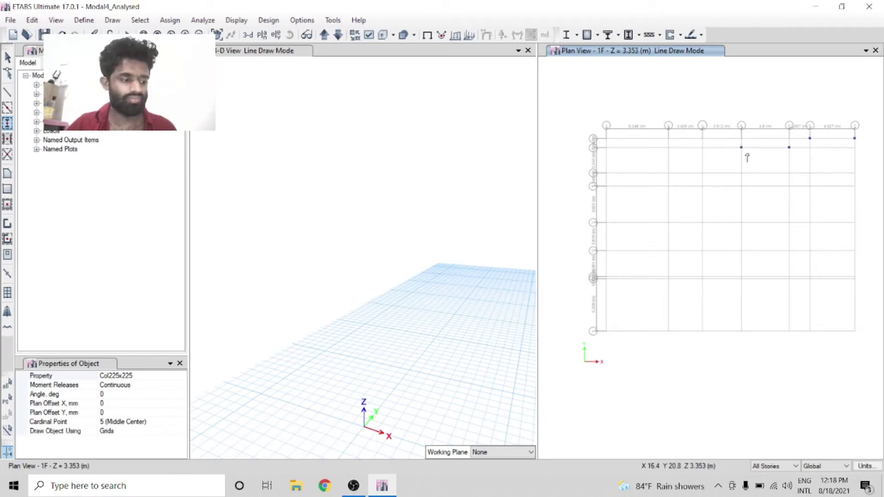
- Place columns where grid line F crosses grids 4, 5, 6 and 7, plus one on grid 3 at the line just above F
click(741, 186)
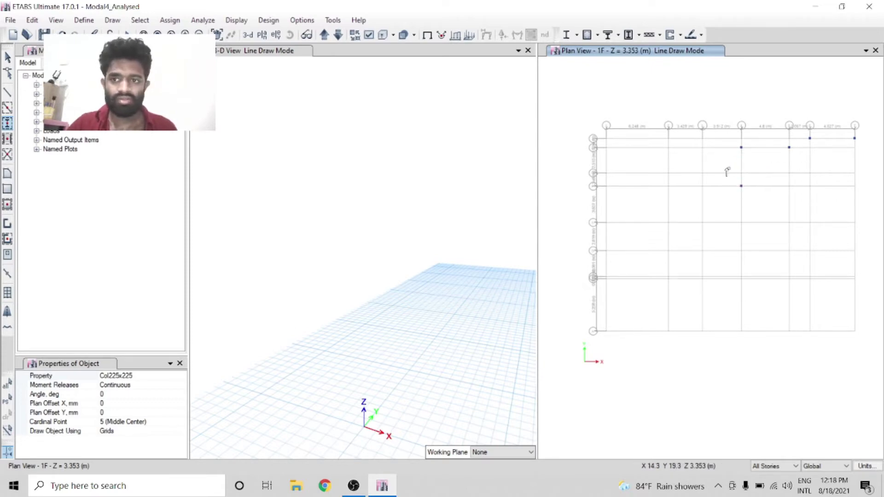
click(702, 174)
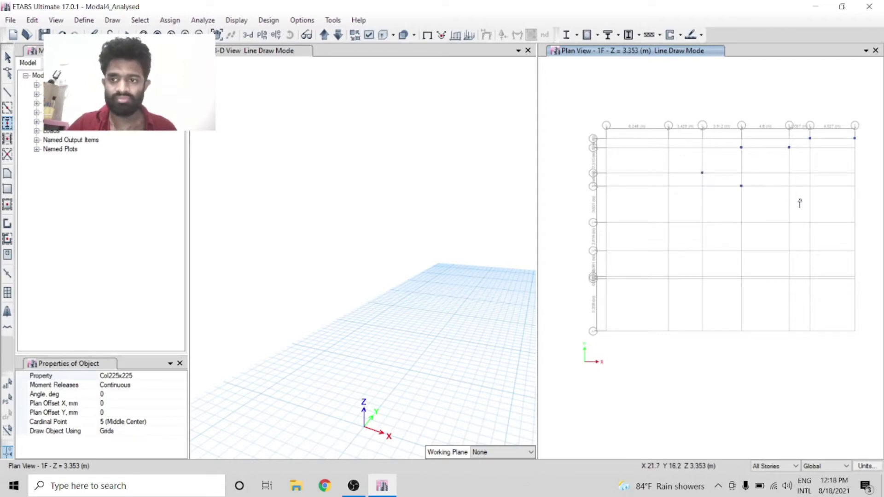
click(788, 187)
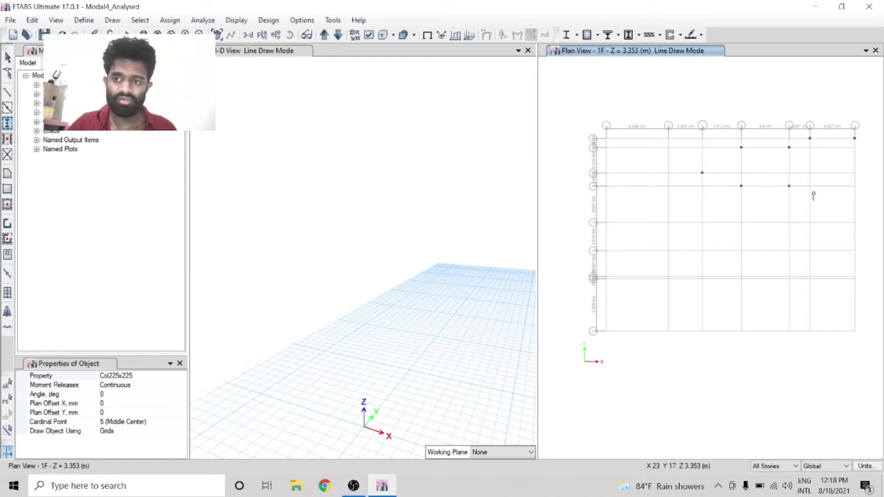
click(810, 186)
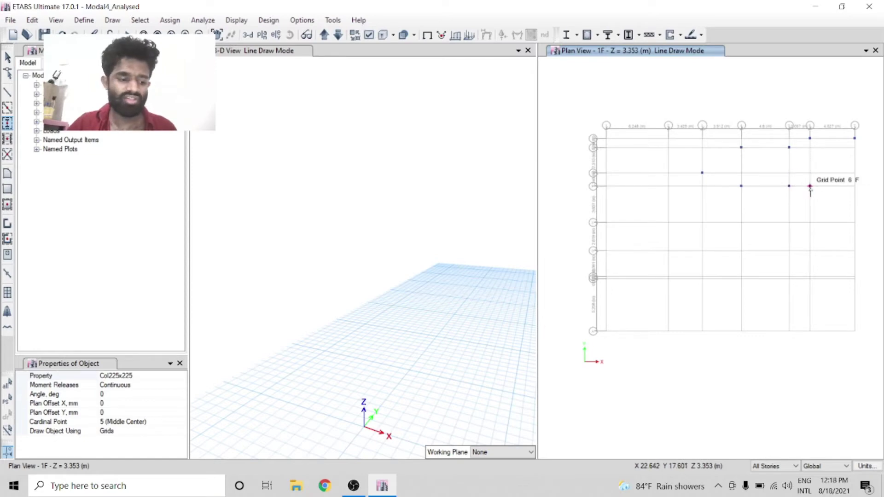
click(855, 186)
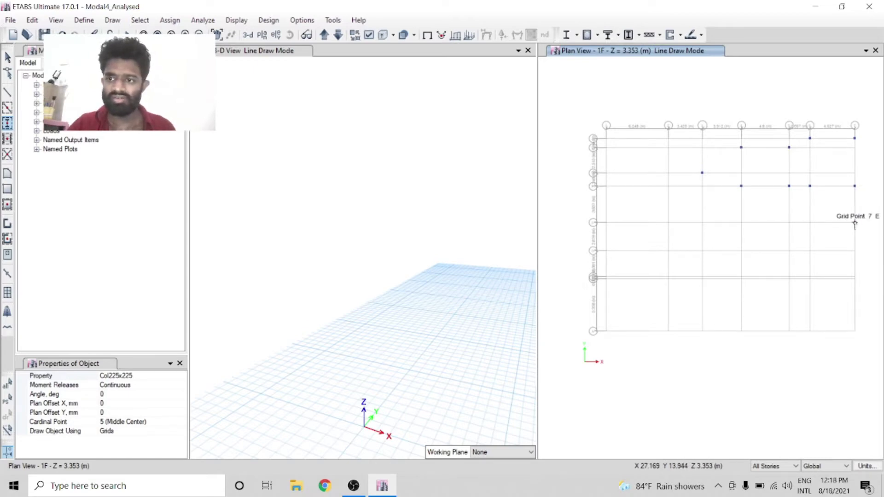
- Place columns along grid line E at grids 7, 6, 5, 4 and 3
click(855, 223)
click(811, 223)
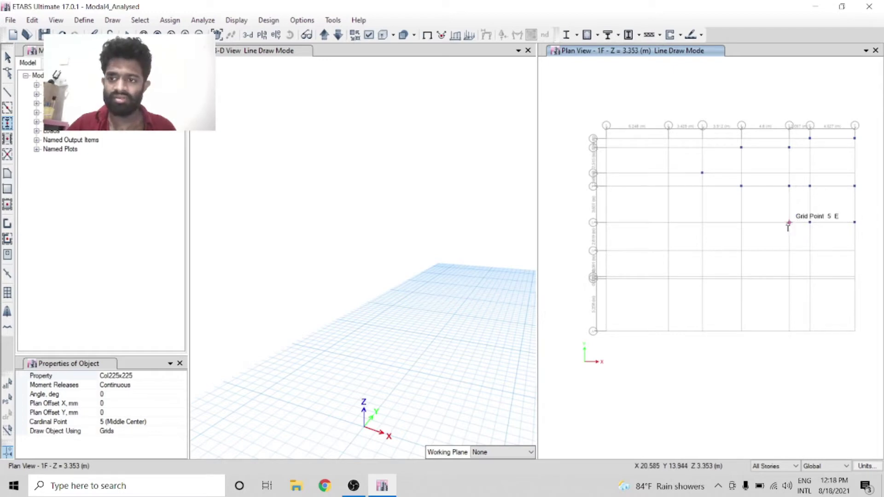
click(789, 223)
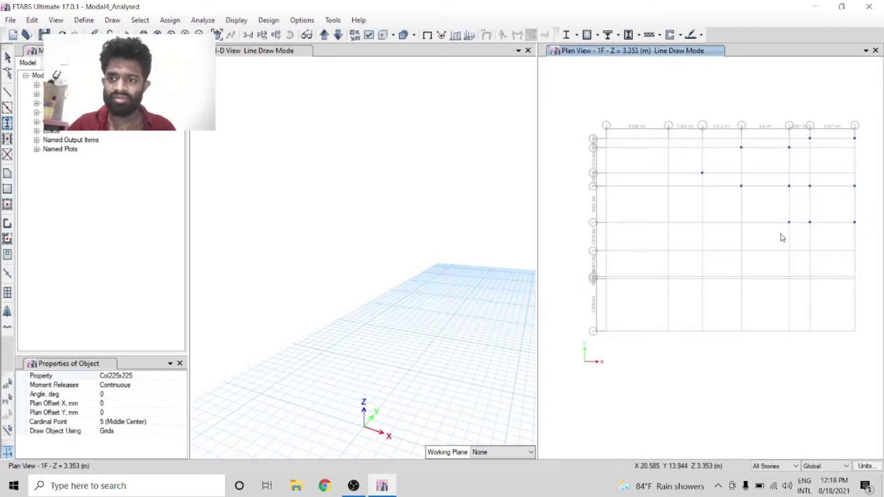
click(741, 223)
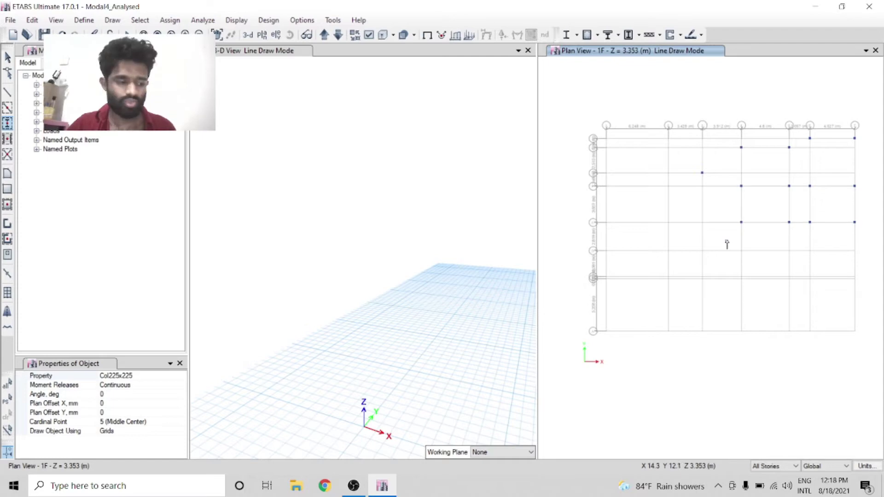
click(703, 223)
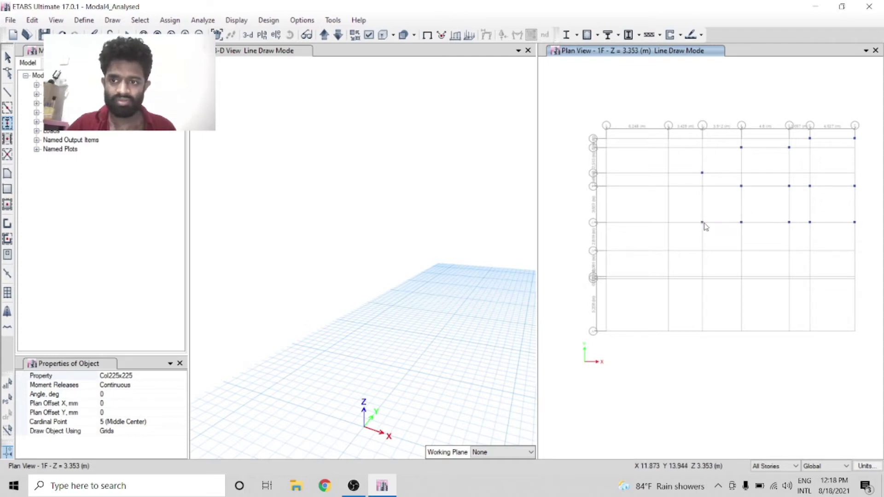
- Place columns on grid 4 at the line just below E, and on grids 4 and 5 at the upper closely spaced line
click(741, 251)
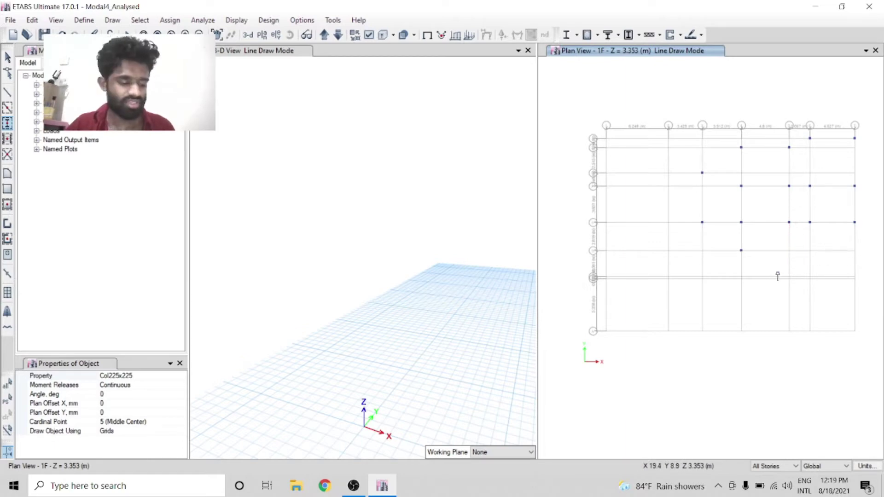
click(744, 278)
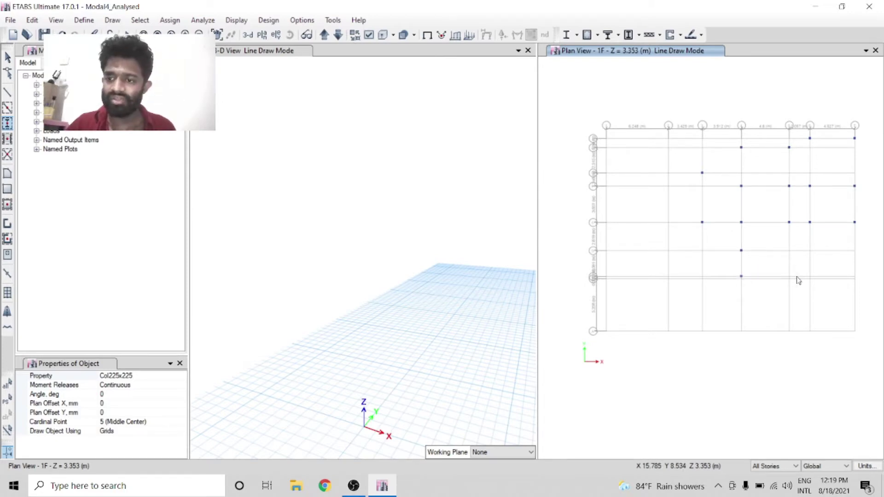
click(790, 277)
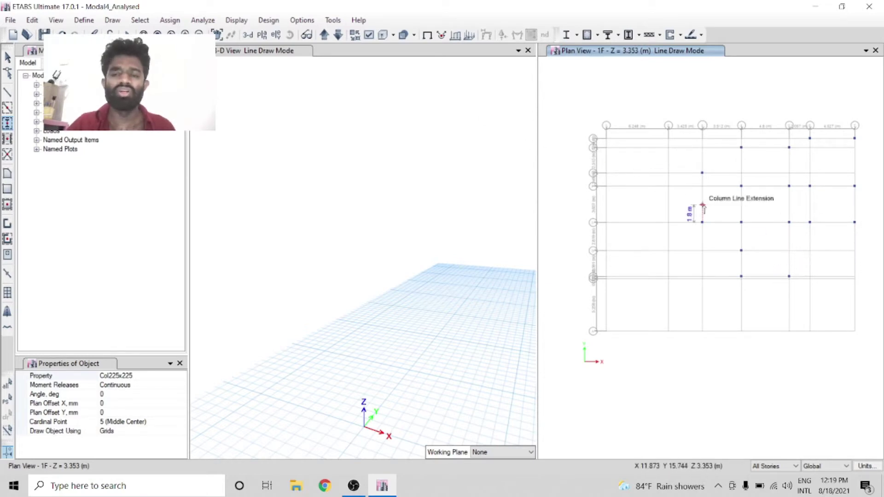
- Start the Draw Reference Points command for locating a point that lies off the grid intersections
click(111, 20)
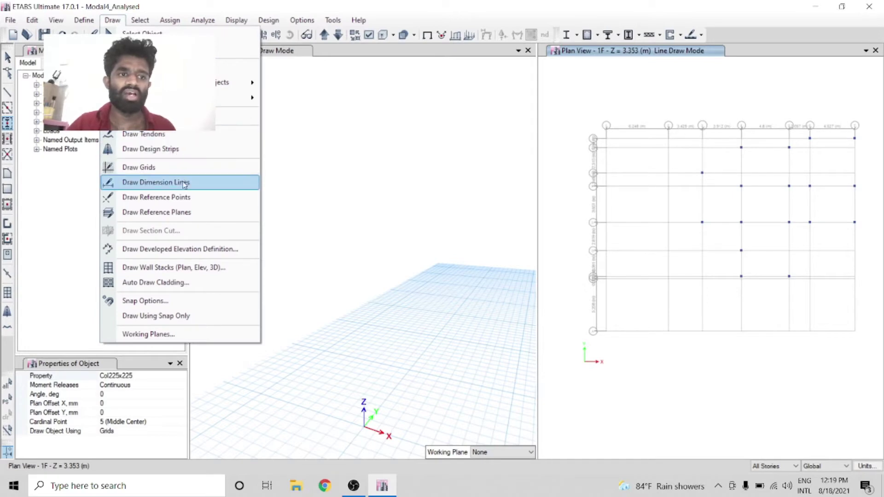
click(196, 202)
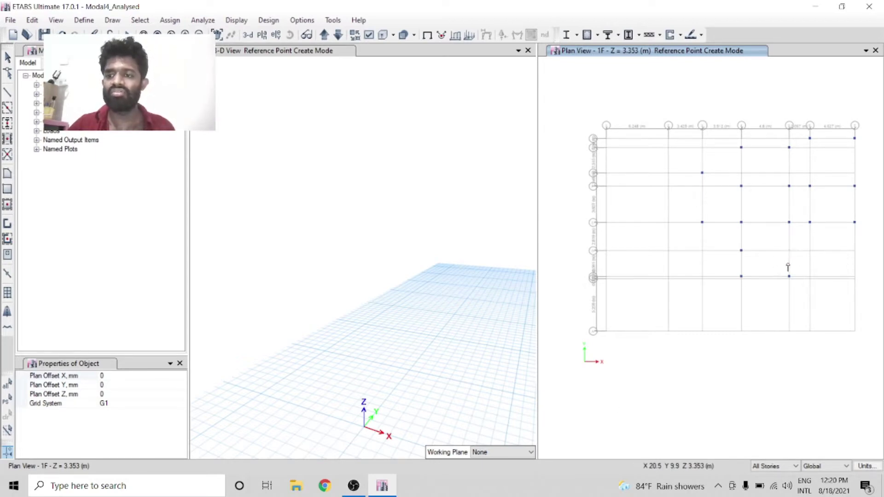
- Switch to File Explorer, browse from drive D through the PP folders to Latest, and open the house plan drawing in ZWCAD+
click(816, 8)
double_click(872, 39)
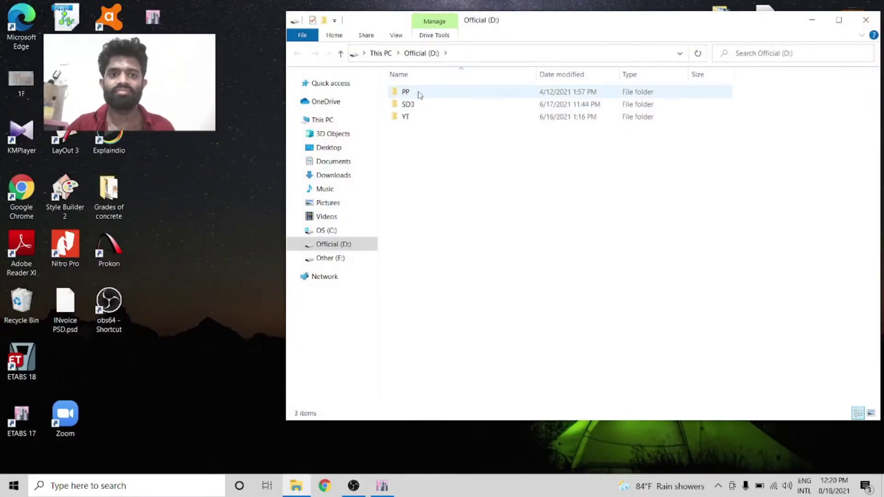
double_click(420, 94)
double_click(419, 94)
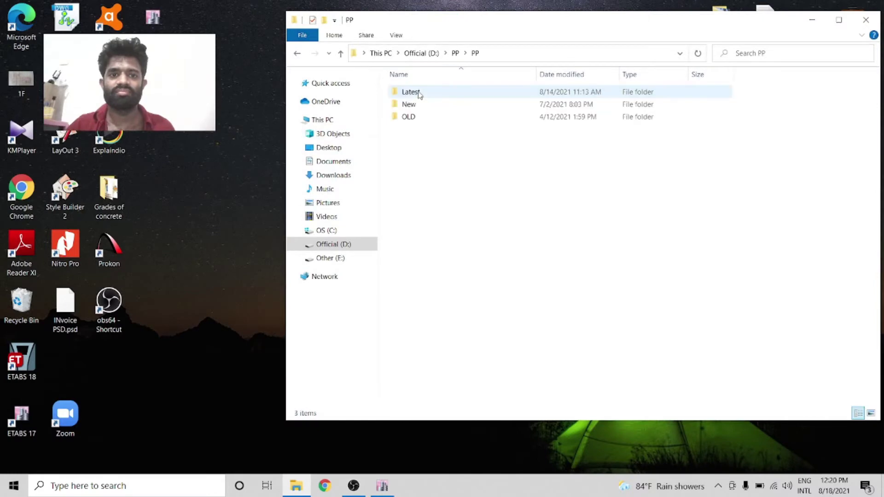
double_click(419, 94)
double_click(422, 93)
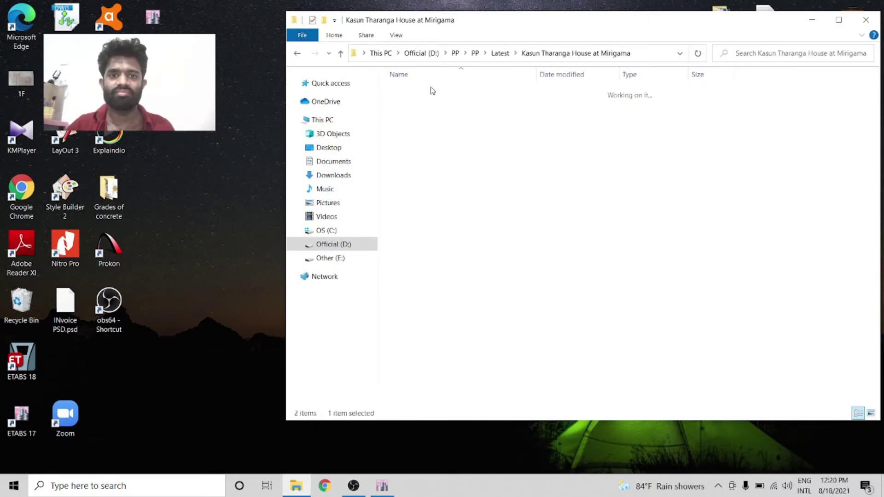
click(428, 93)
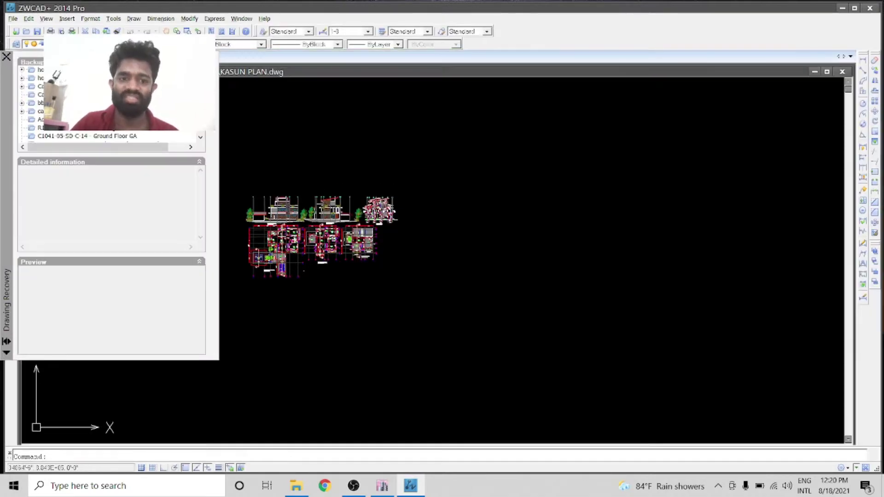
- Close the Drawing Recovery palette and examine the column layout around the living room, staircase and Bed Room 04 verandah
click(6, 56)
scroll(322, 282, up, 4)
scroll(301, 270, up, 6)
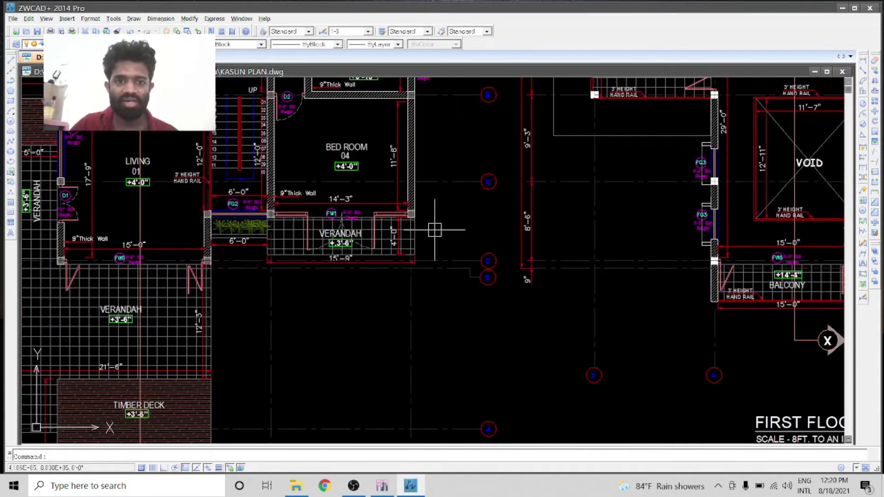
scroll(205, 213, up, 3)
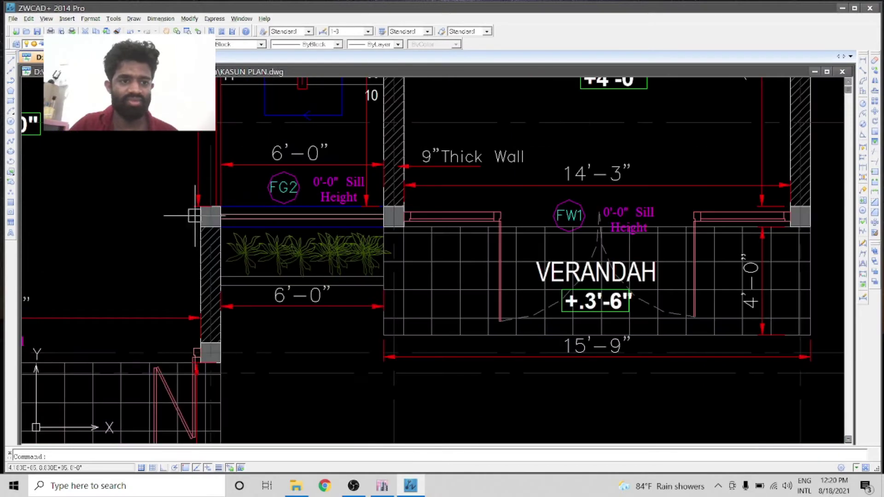
scroll(556, 253, down, 3)
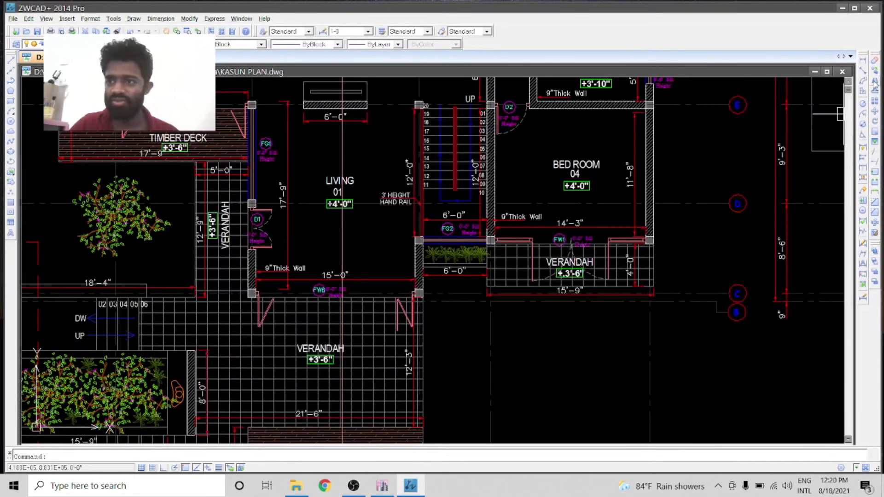
- With Ortho on, add a vertical linear dimension from the grid intersection near the hand rail to the column beside FG2
click(864, 62)
scroll(414, 215, up, 5)
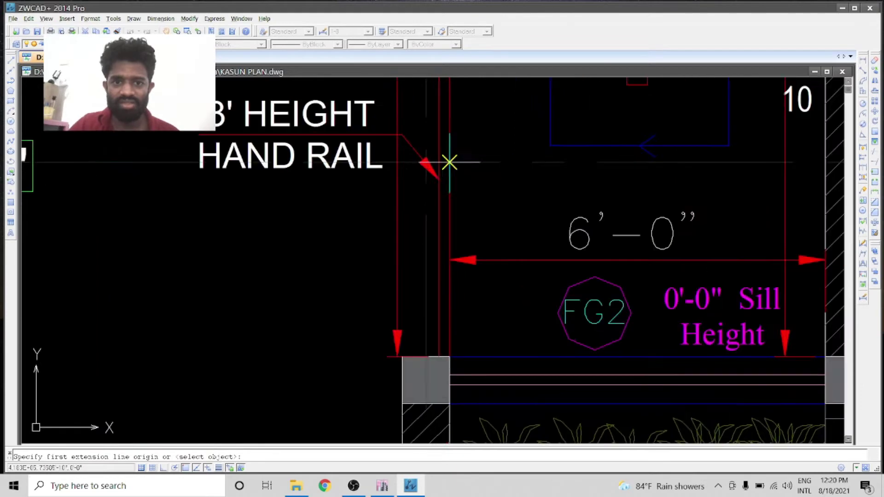
scroll(431, 162, up, 2)
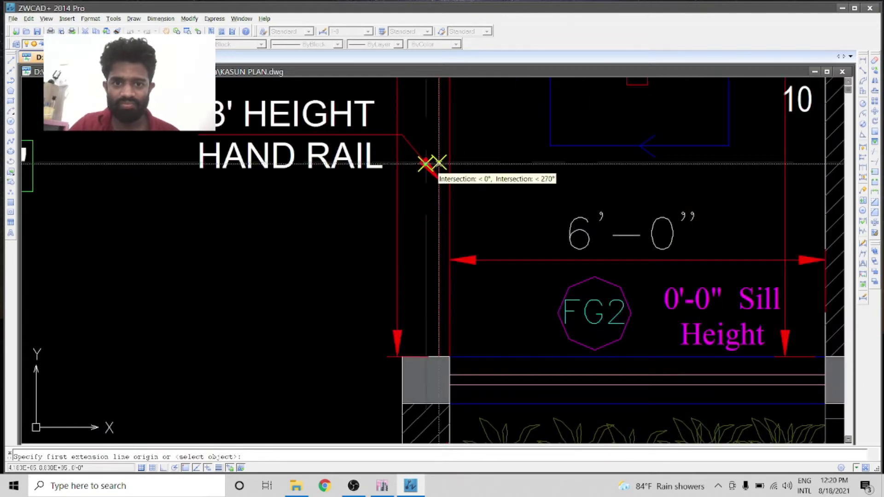
click(426, 164)
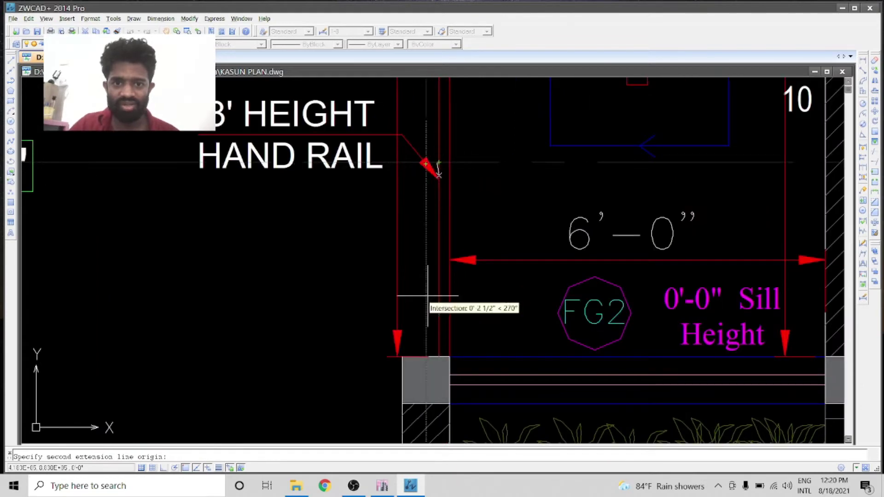
click(164, 468)
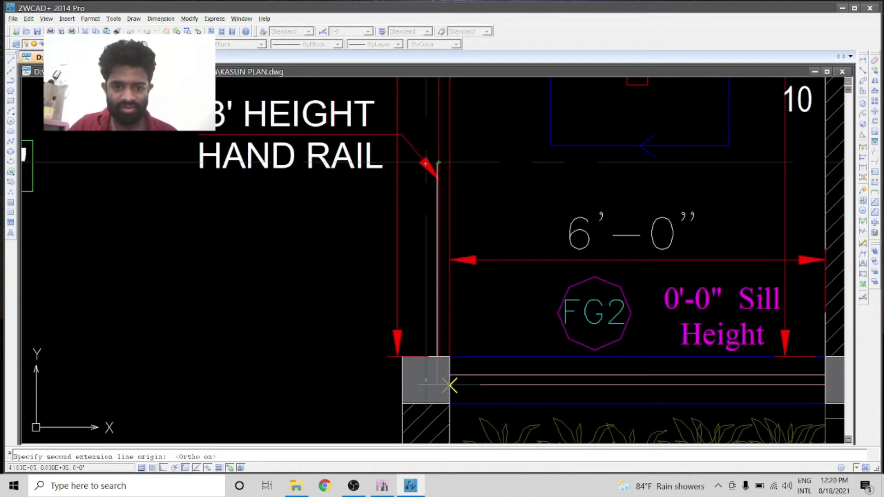
click(451, 386)
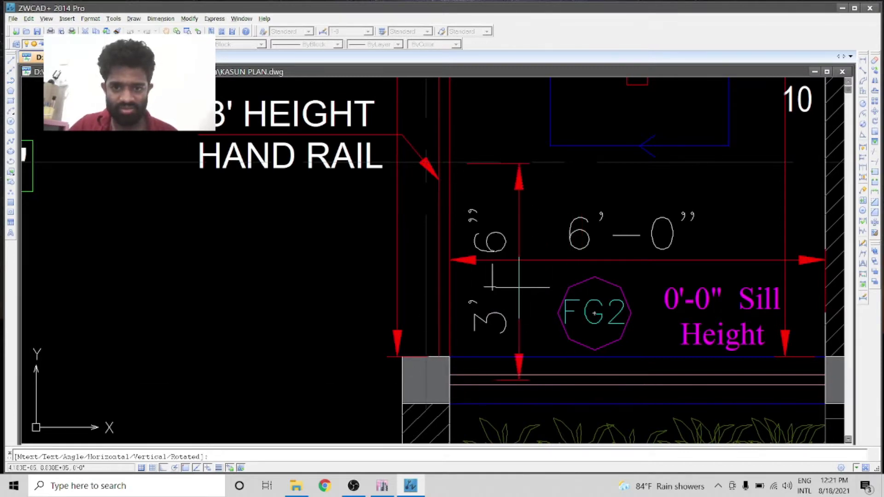
click(508, 283)
- Enable alternate units in the properties of the new vertical dimension beside FG2
scroll(453, 239, down, 2)
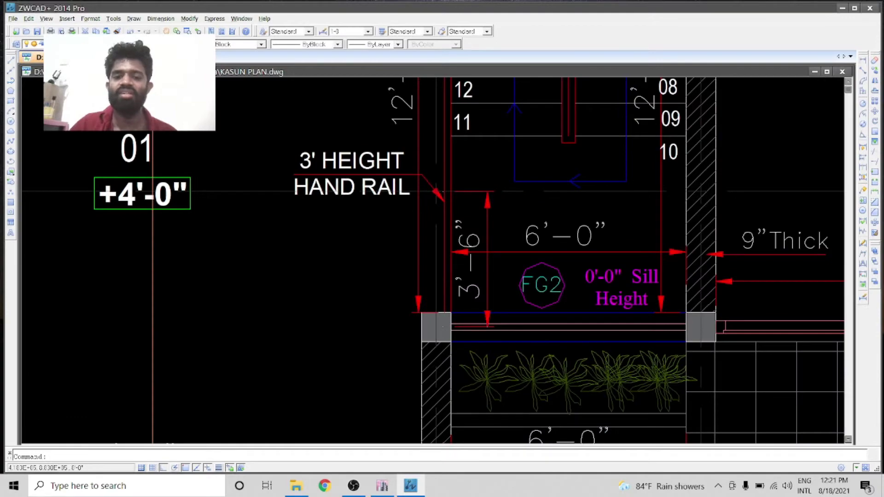
scroll(461, 249, down, 2)
scroll(465, 256, up, 1)
click(482, 283)
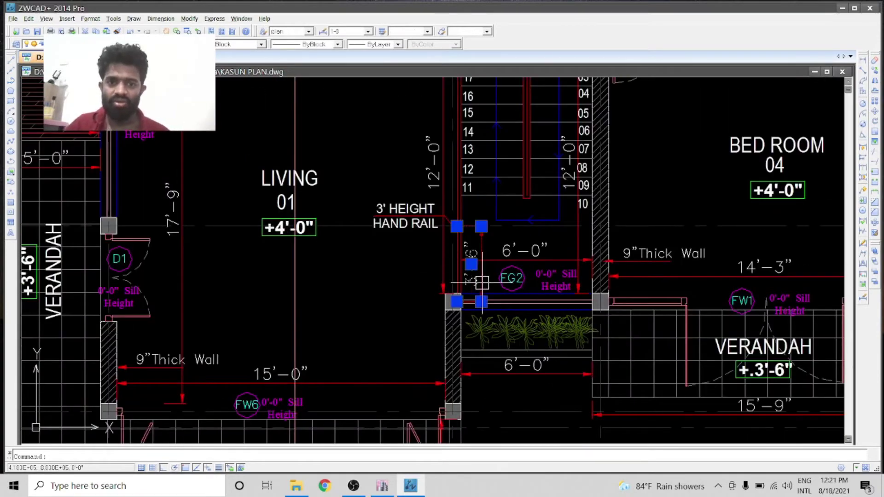
double_click(470, 254)
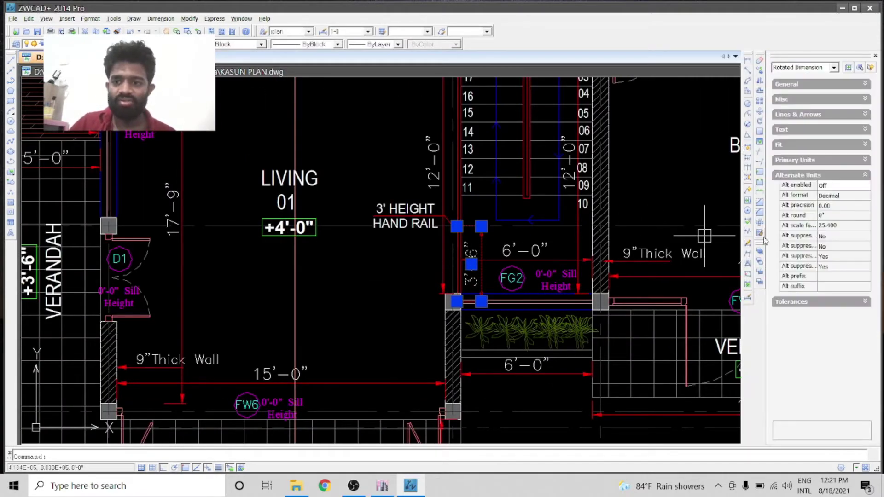
click(867, 188)
click(866, 186)
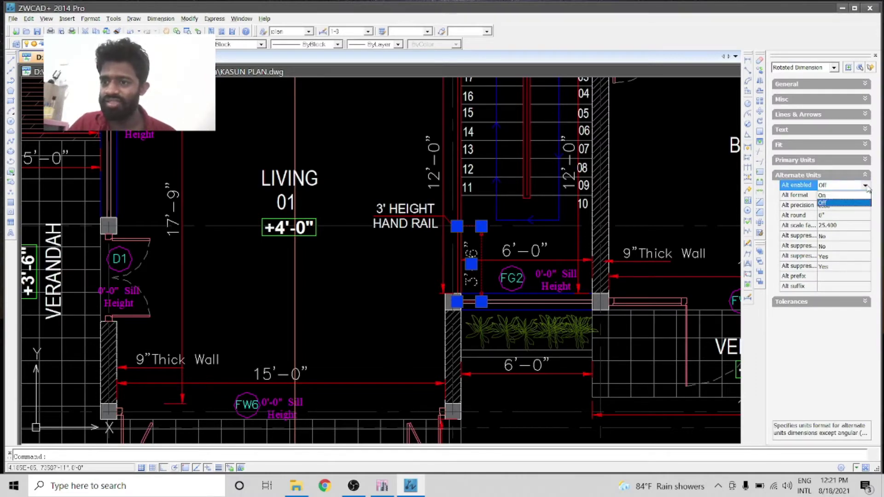
click(858, 196)
- Read the alternate-unit value on the vertical dimension beside FG2, and reselect that dimension
scroll(461, 226, down, 6)
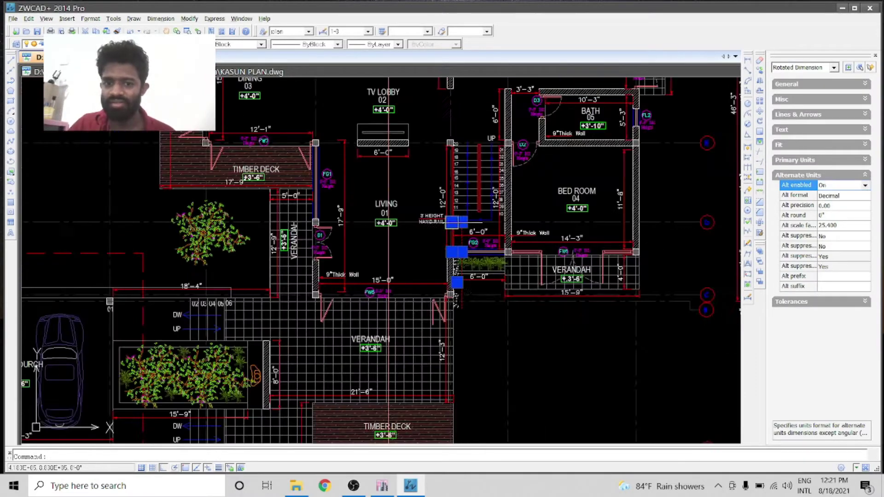
scroll(507, 364, up, 8)
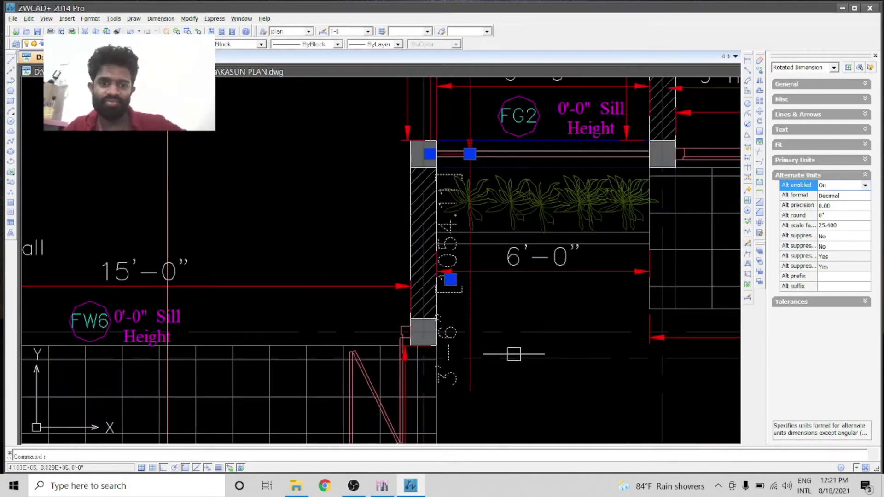
key(Escape)
scroll(465, 272, up, 3)
scroll(423, 269, down, 3)
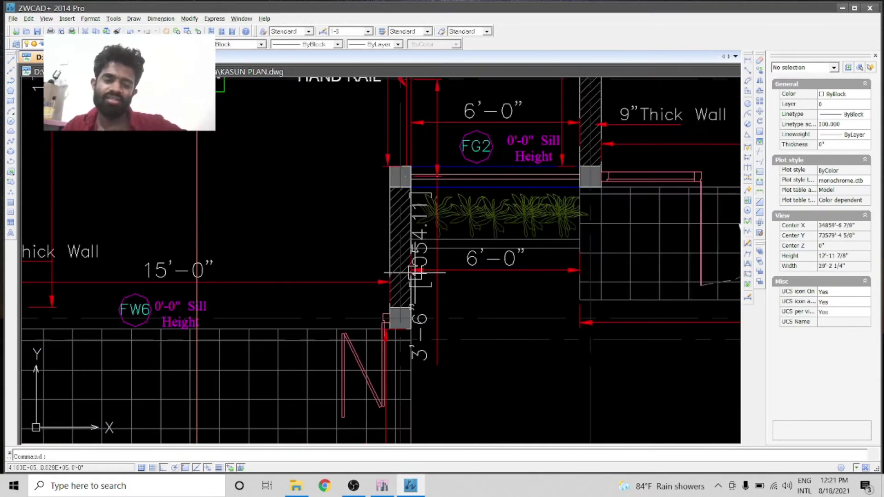
scroll(428, 239, up, 3)
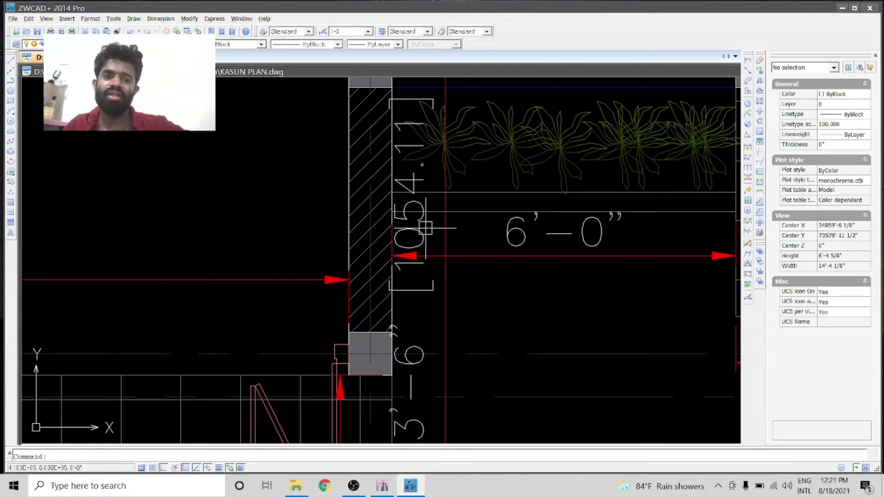
scroll(422, 232, down, 3)
click(432, 138)
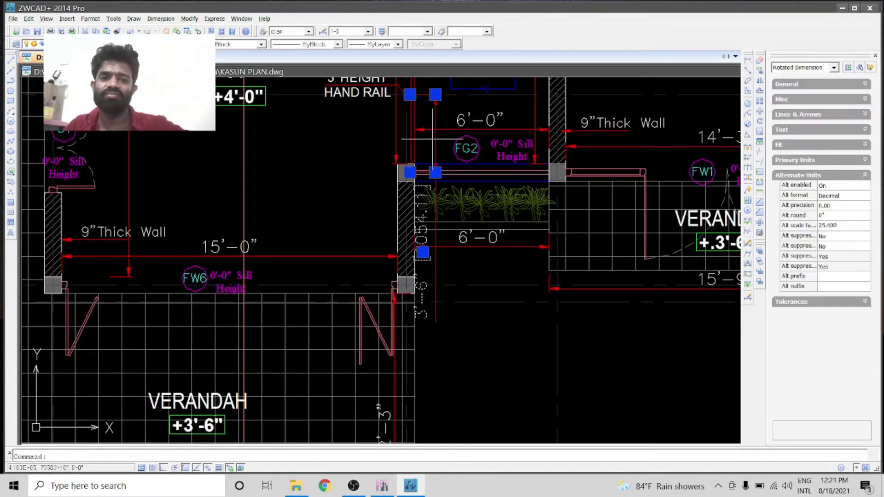
- Deselect the vertical dimension and examine the column positions along the wall line beside FG2 and the Bed Room 04 verandah
key(Escape)
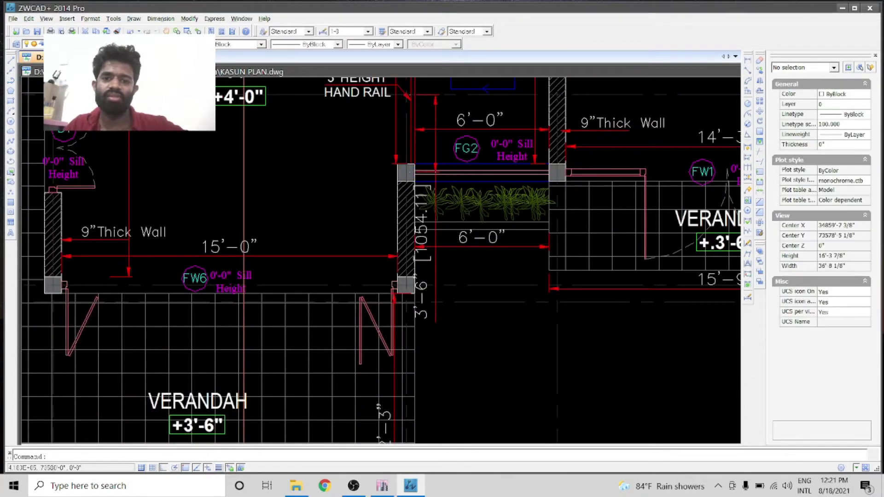
scroll(451, 238, down, 3)
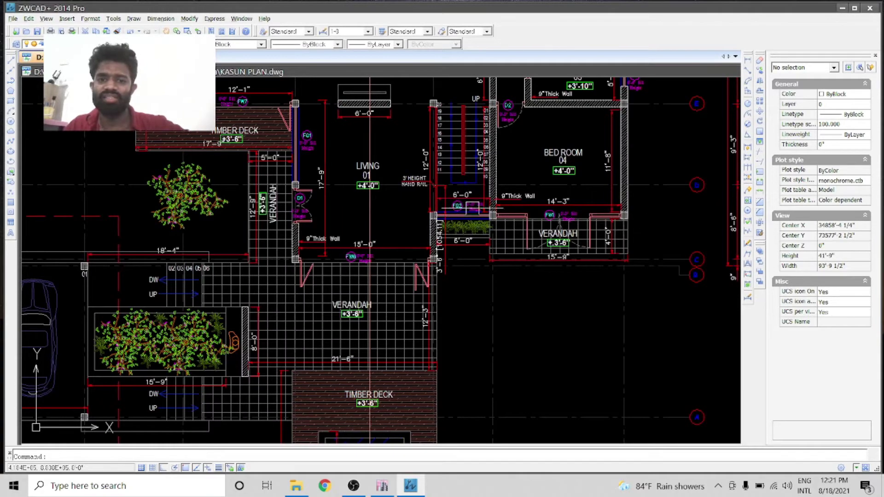
scroll(488, 223, up, 3)
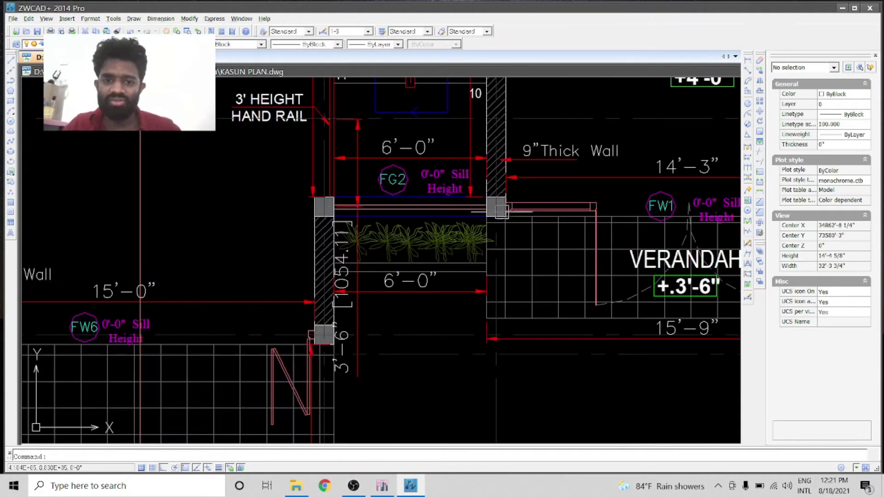
scroll(488, 223, down, 3)
scroll(488, 222, up, 3)
scroll(542, 195, down, 3)
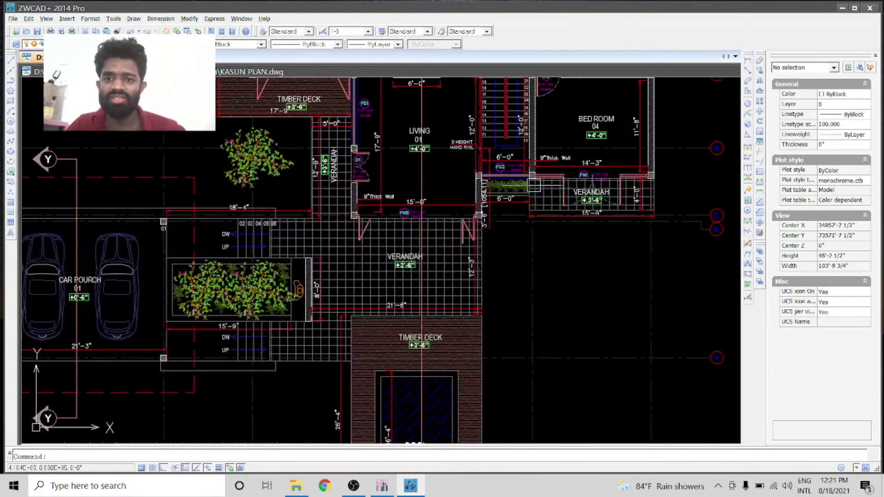
scroll(486, 211, up, 3)
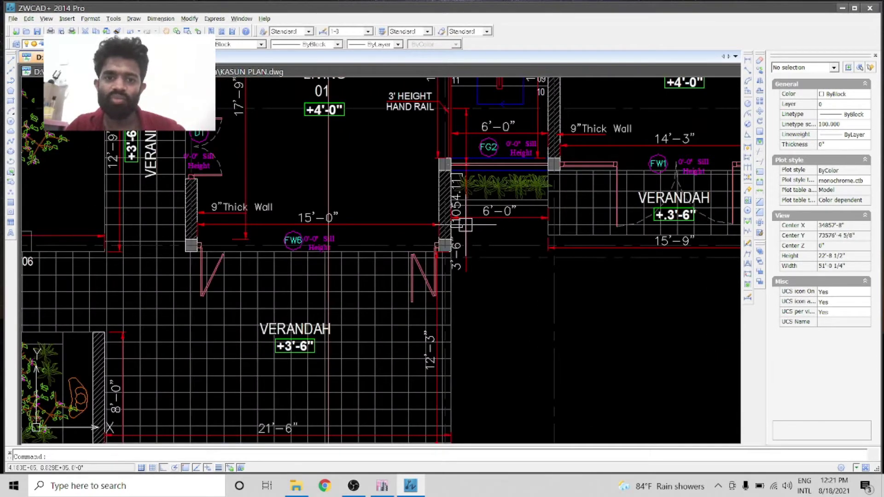
- In ETABS, place three reference points with Plan Offset Y -1054 mm from grid line D on the last three X grid lines
click(383, 486)
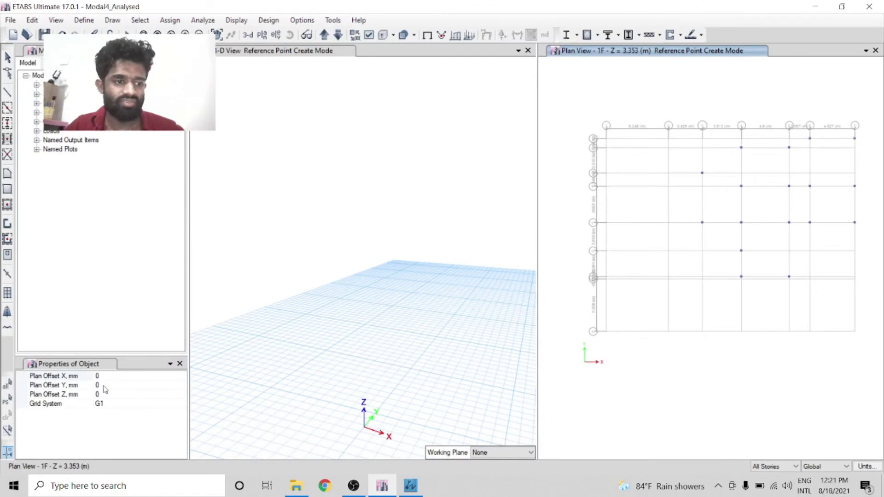
click(121, 385)
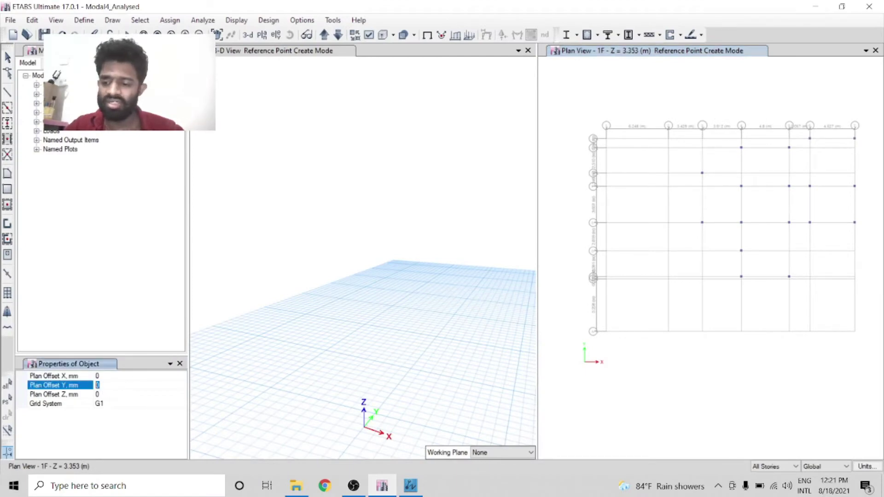
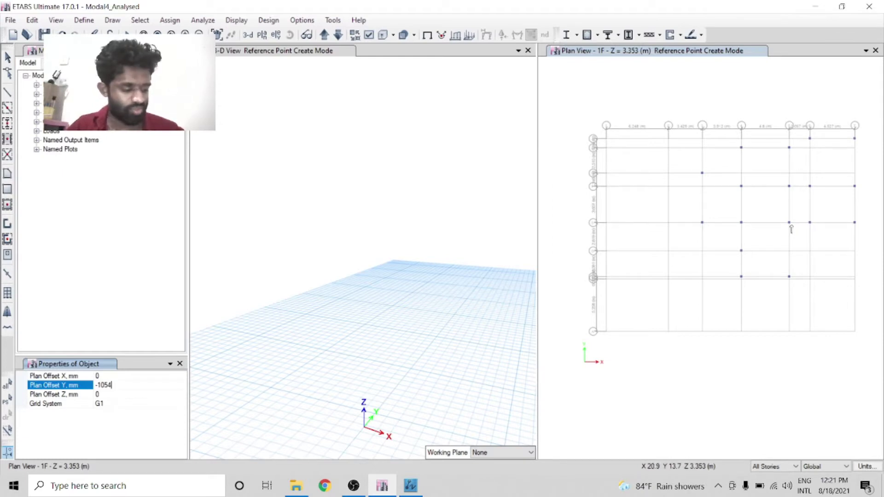
click(791, 253)
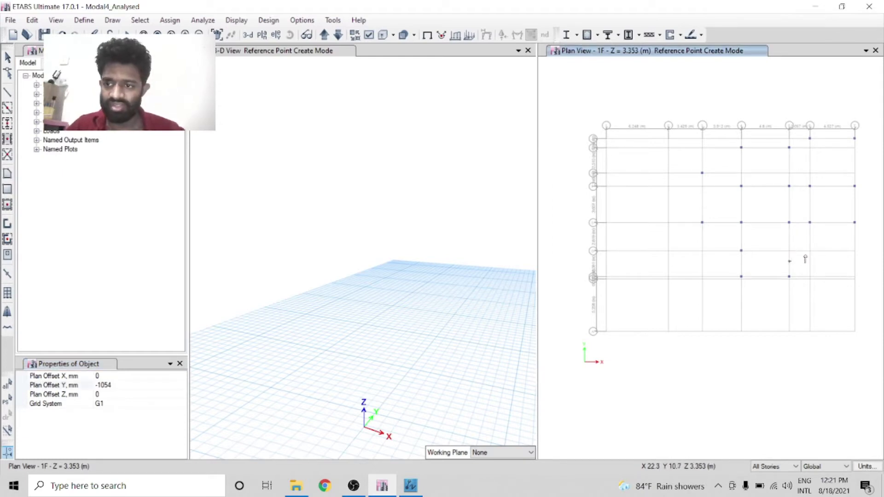
click(811, 252)
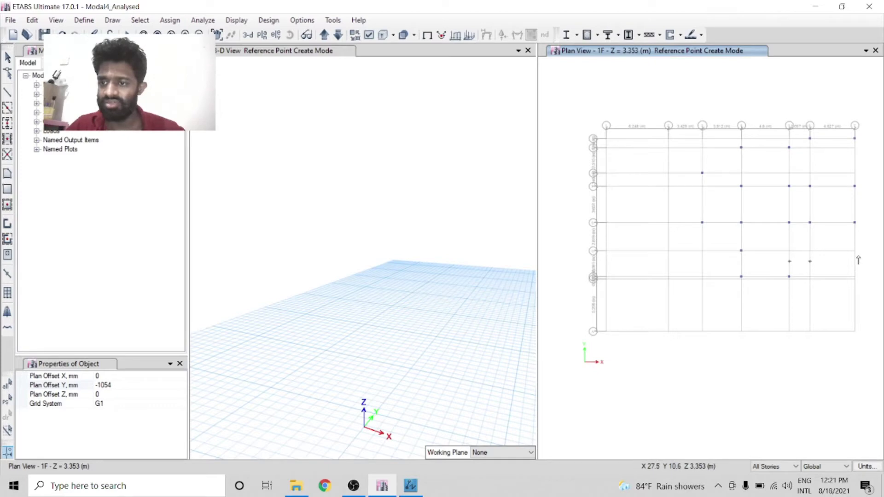
click(856, 252)
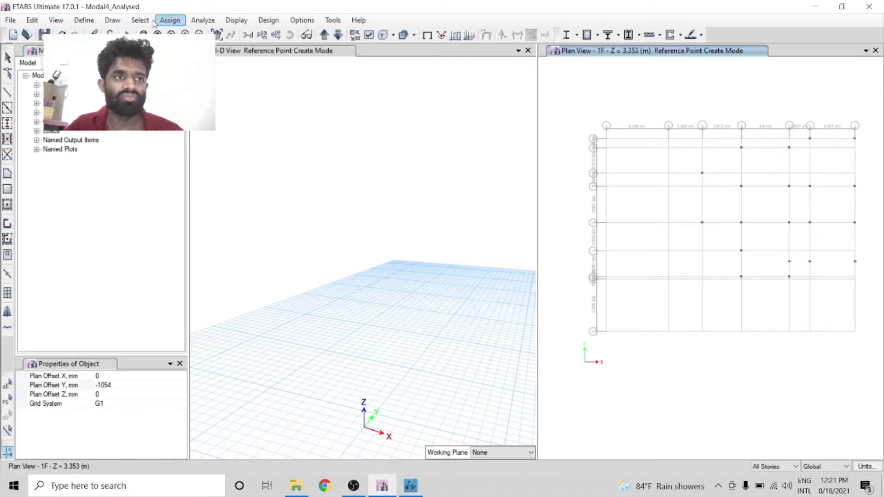
- Draw Col225x225 columns at the three new reference points with Plan Offset Y 0 mm, and leave column drawing
click(112, 21)
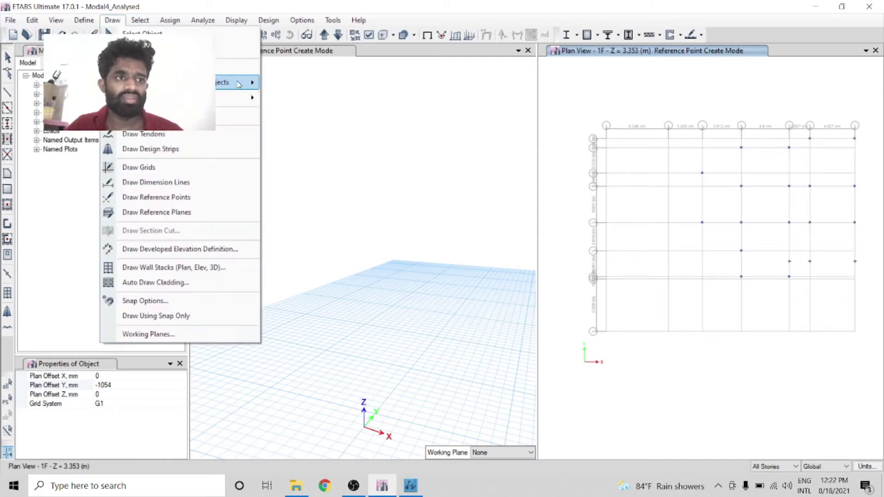
mouse_move(237, 82)
click(330, 114)
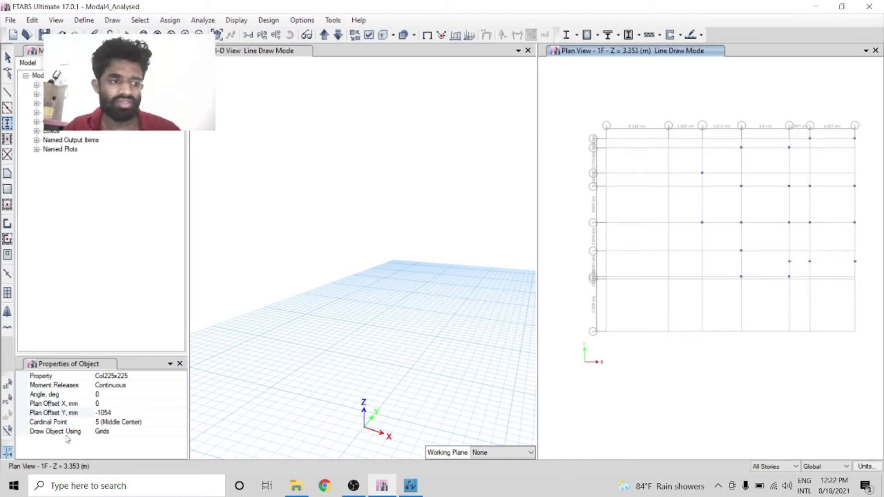
click(121, 413)
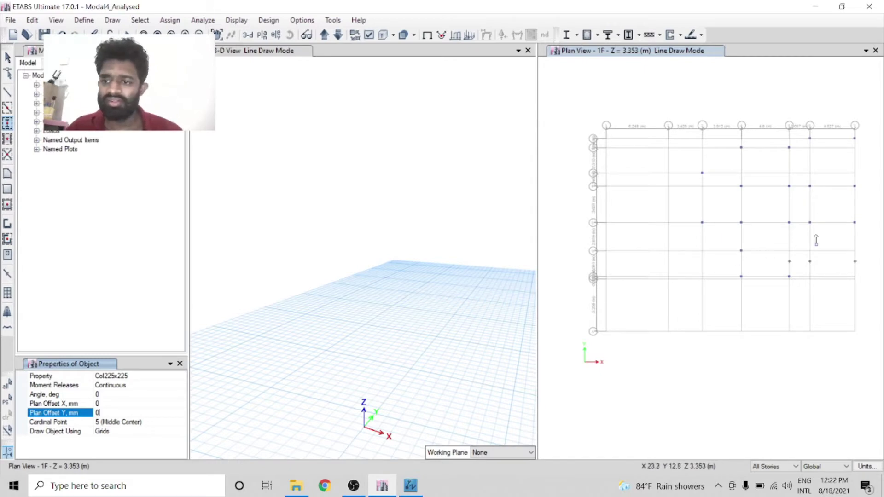
click(789, 261)
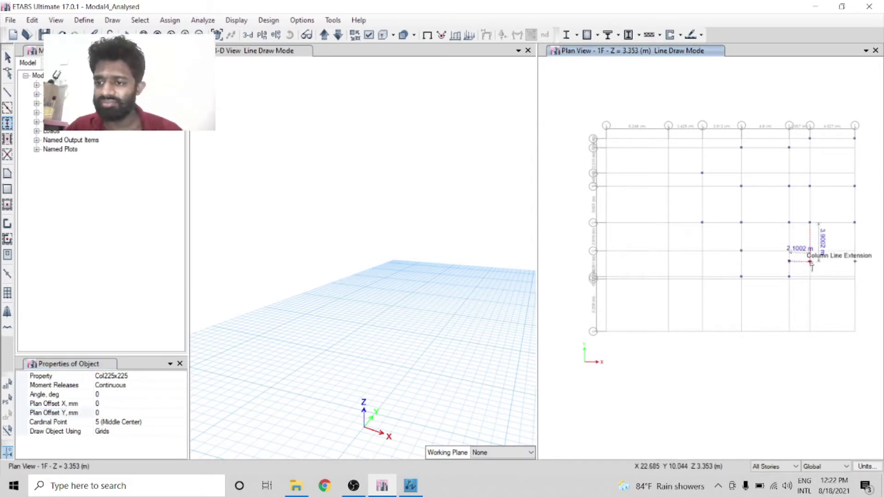
click(810, 262)
click(856, 262)
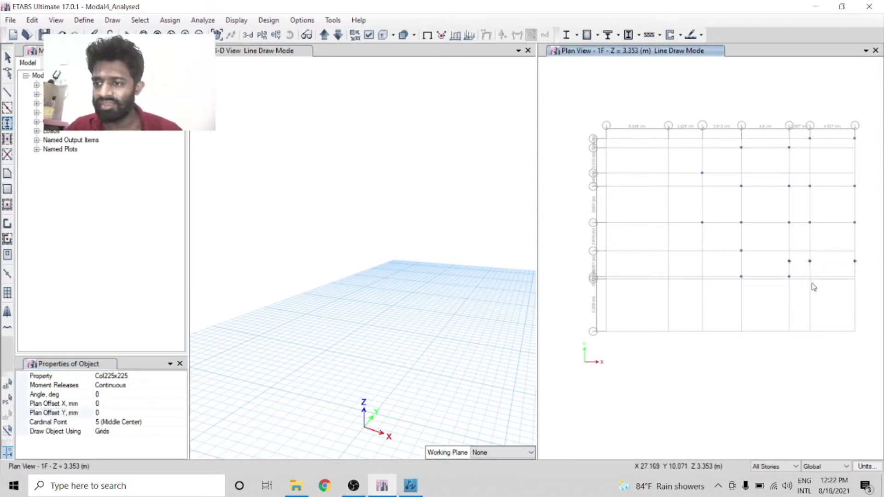
click(8, 57)
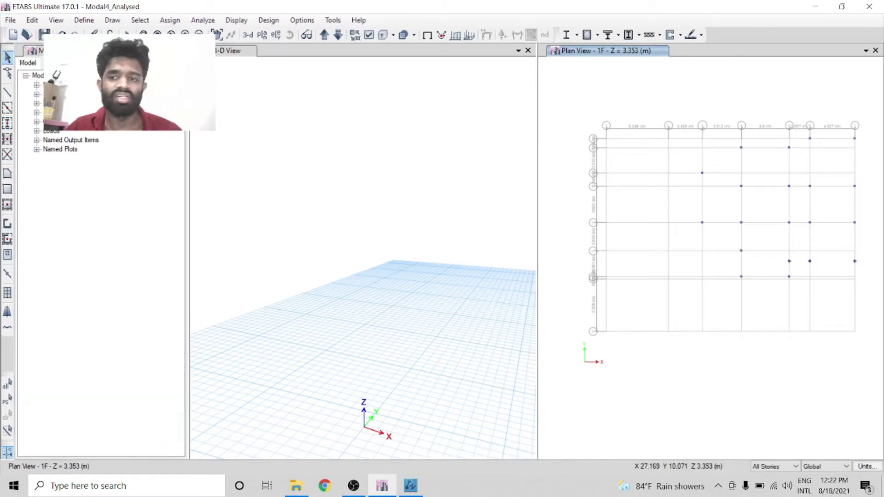
- Inspect the column layout in the plan view, stepping through the stories from Base back to 1F
scroll(817, 201, up, 3)
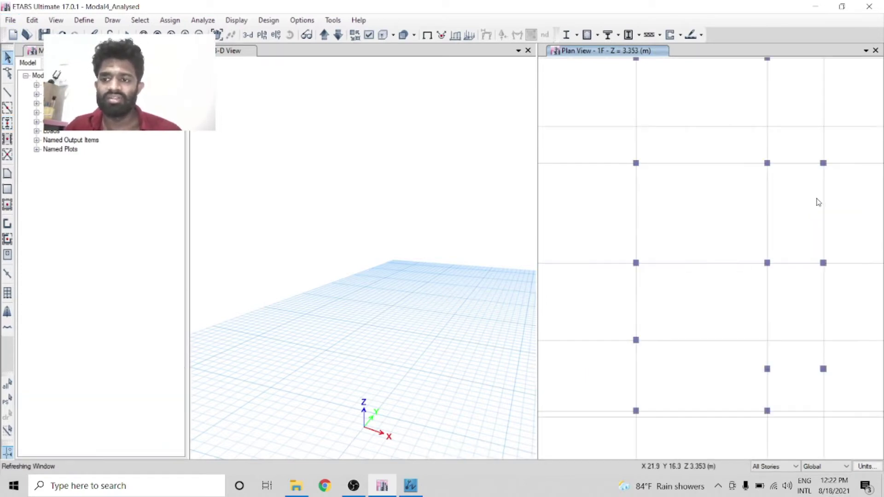
scroll(624, 221, down, 3)
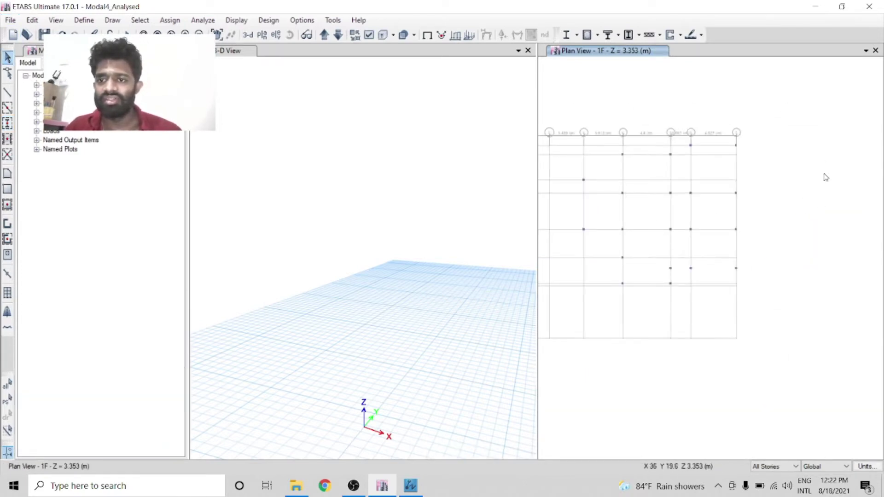
click(324, 35)
click(325, 35)
click(325, 36)
click(324, 36)
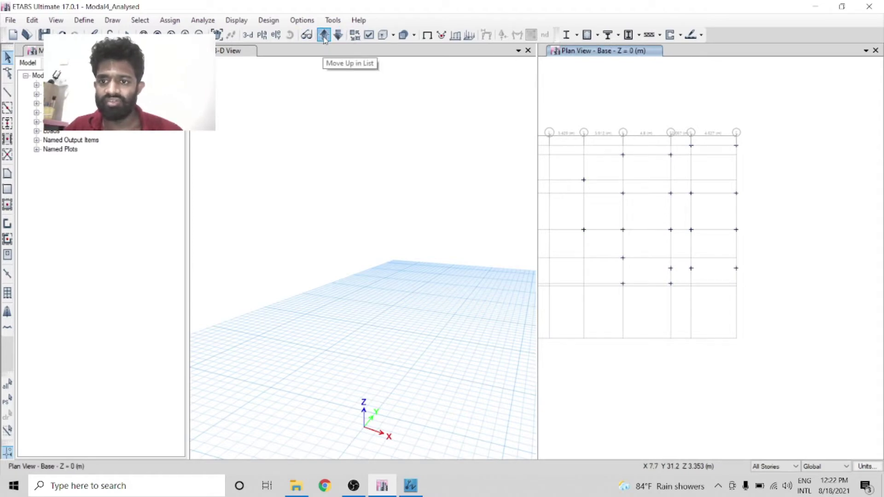
click(325, 36)
click(337, 35)
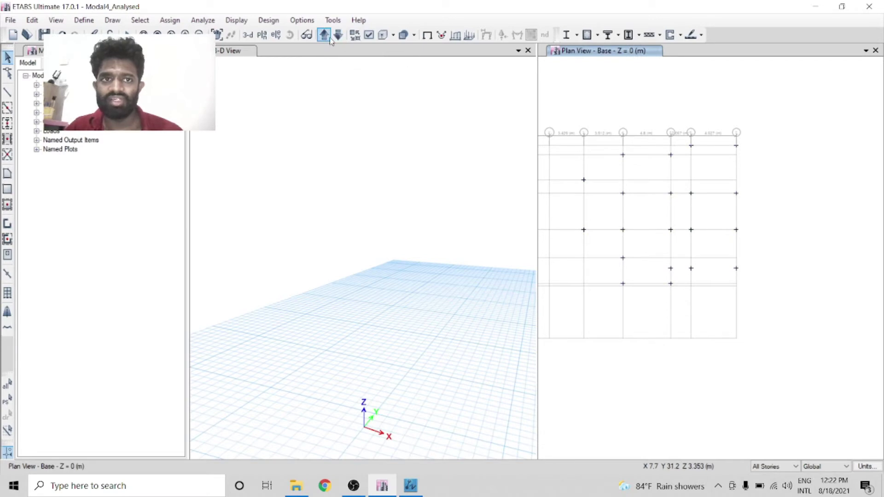
click(324, 35)
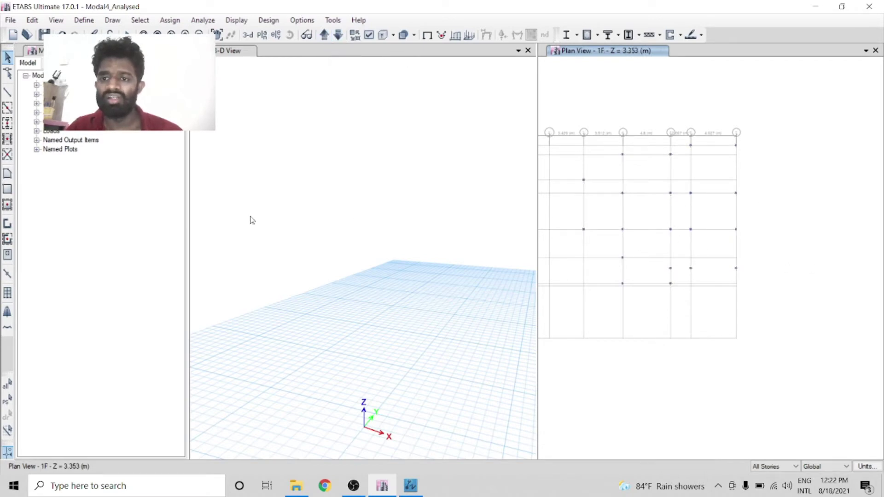
- Rotate and reposition the 3-D view to examine all the drawn columns and their base supports
click(341, 213)
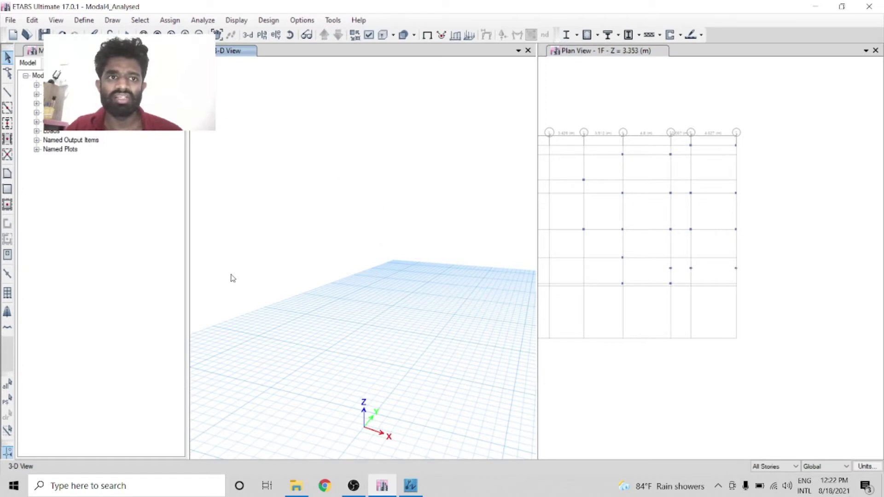
shift+middle_drag(342, 281, 382, 256)
click(290, 34)
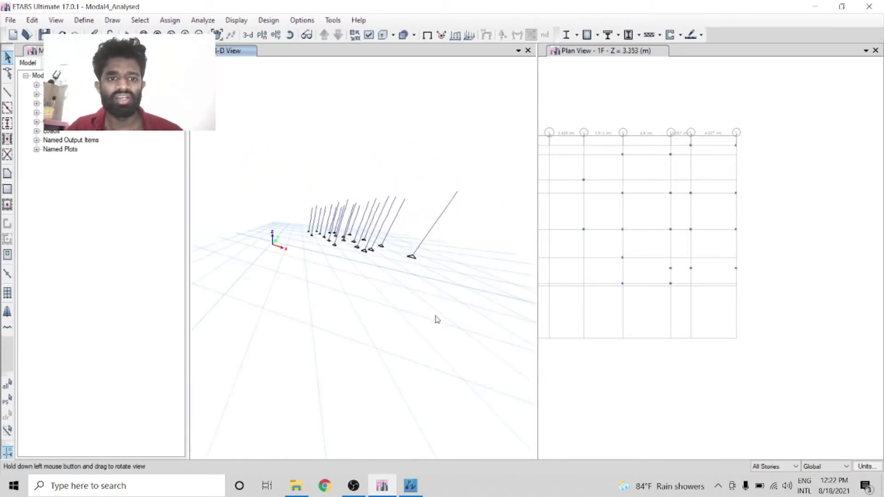
drag(451, 278, 462, 237)
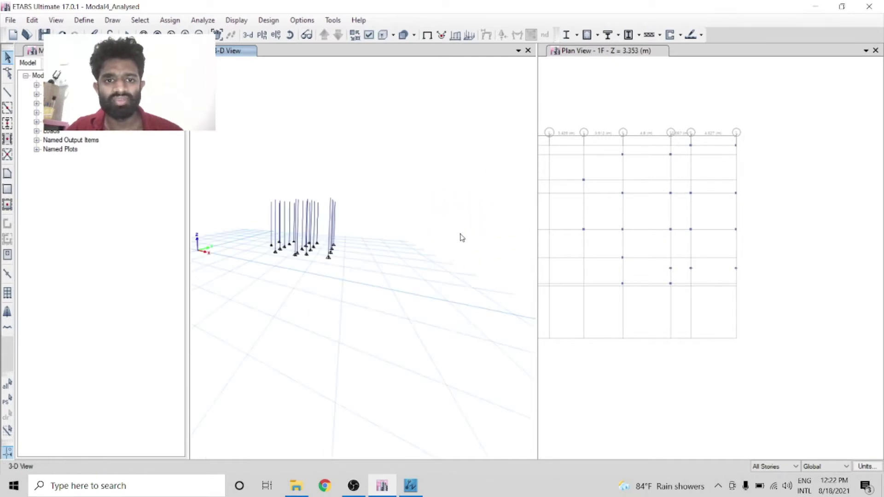
shift+middle_drag(462, 237, 364, 264)
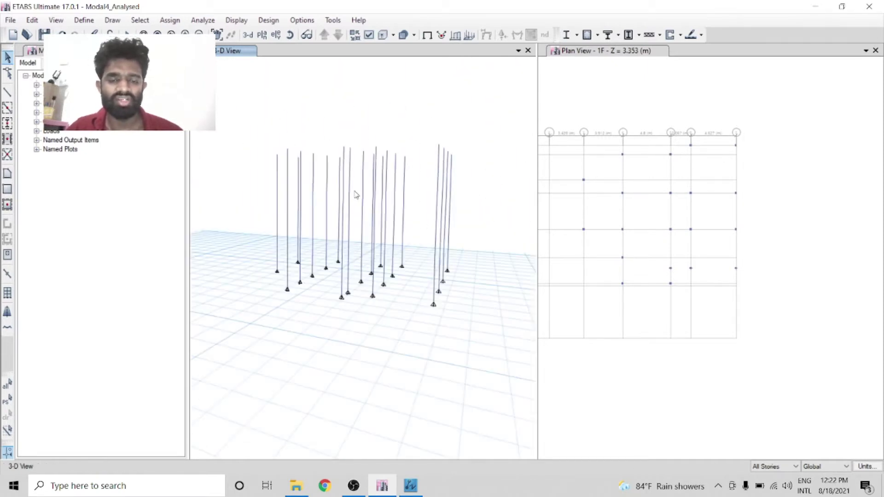
- Start beam drawing in the 1F plan view with Beam225x300 as the frame section property
click(709, 91)
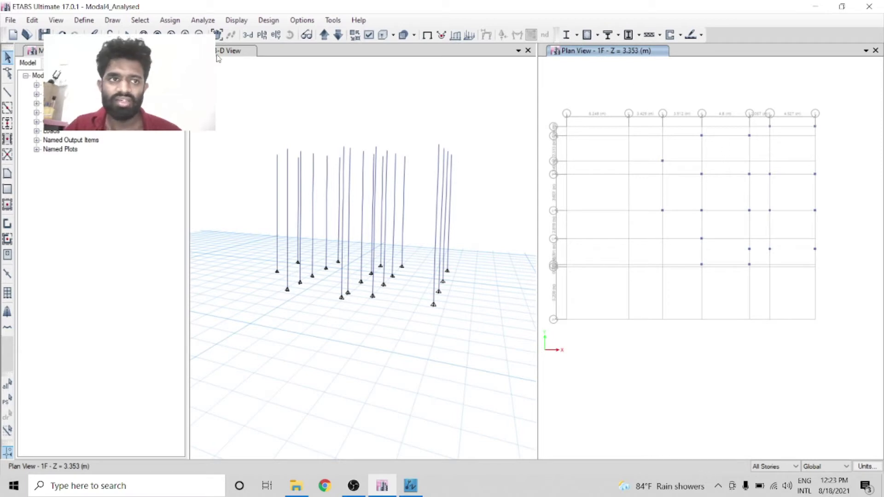
click(8, 94)
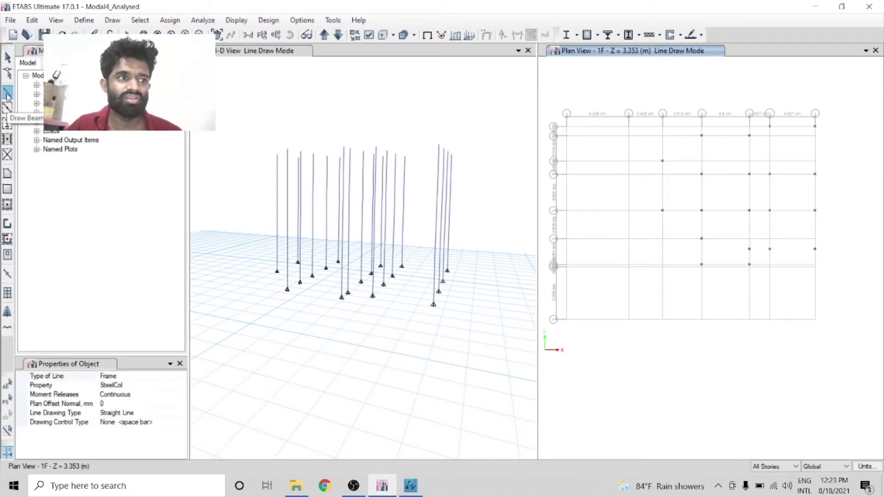
click(180, 387)
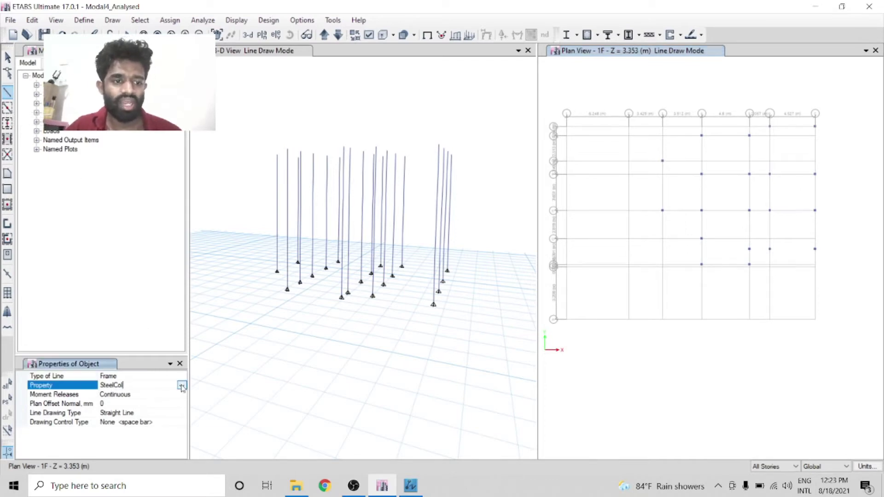
click(182, 386)
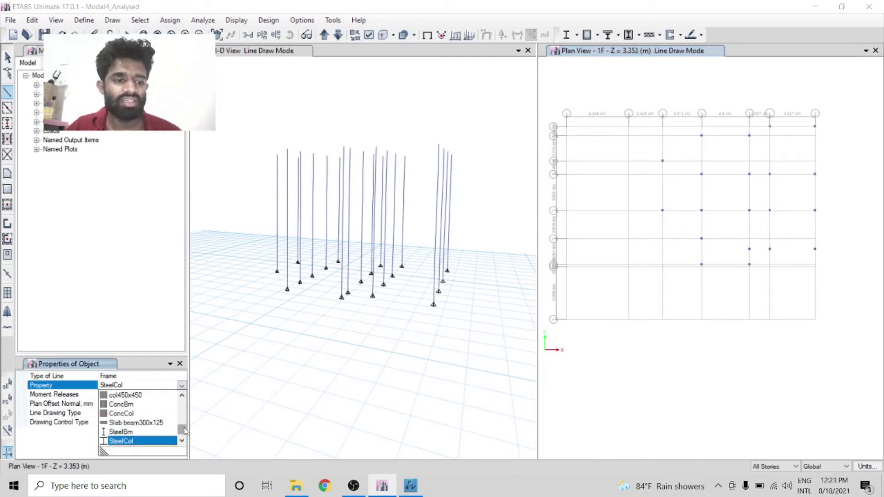
drag(184, 430, 182, 401)
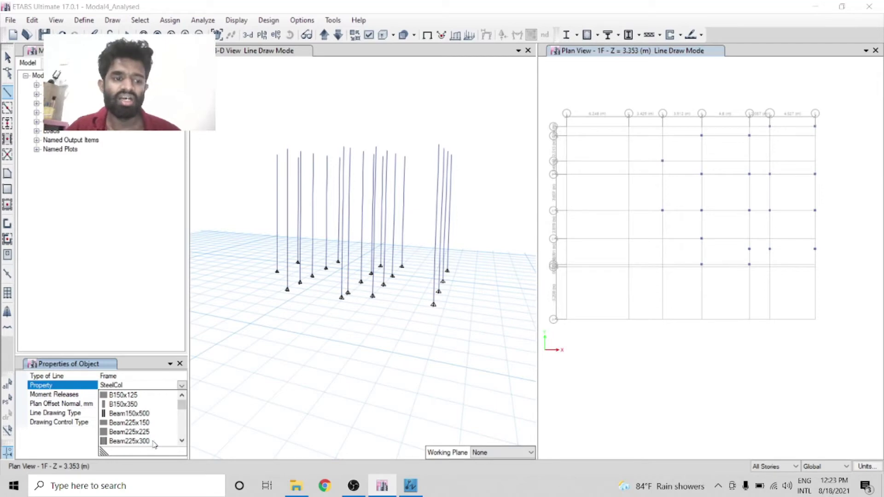
click(130, 441)
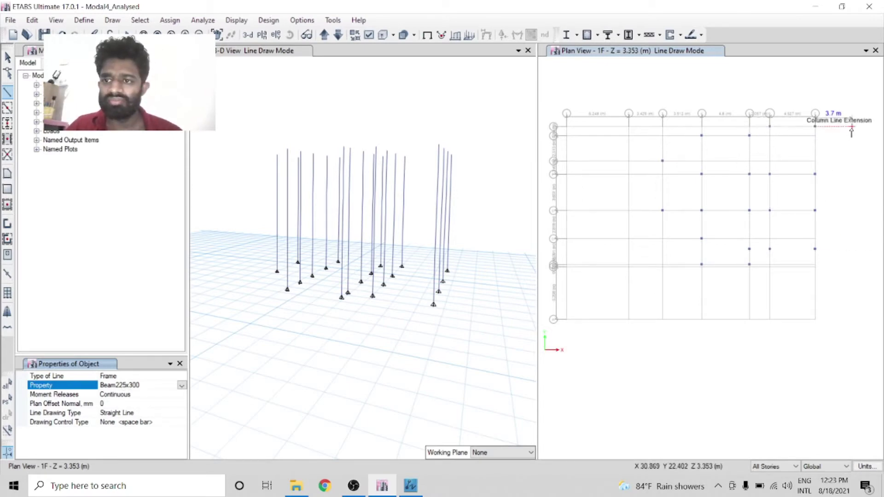
- Draw Beam225x300 beams on grid line I between grids 6 and 7 and on grid line H between grids 4 and 5
drag(538, 115, 323, 136)
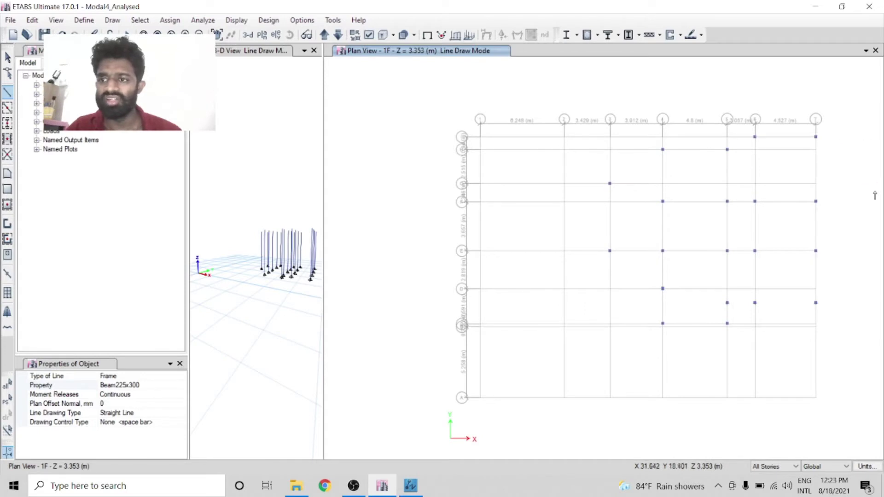
scroll(815, 208, up, 1)
scroll(814, 211, down, 1)
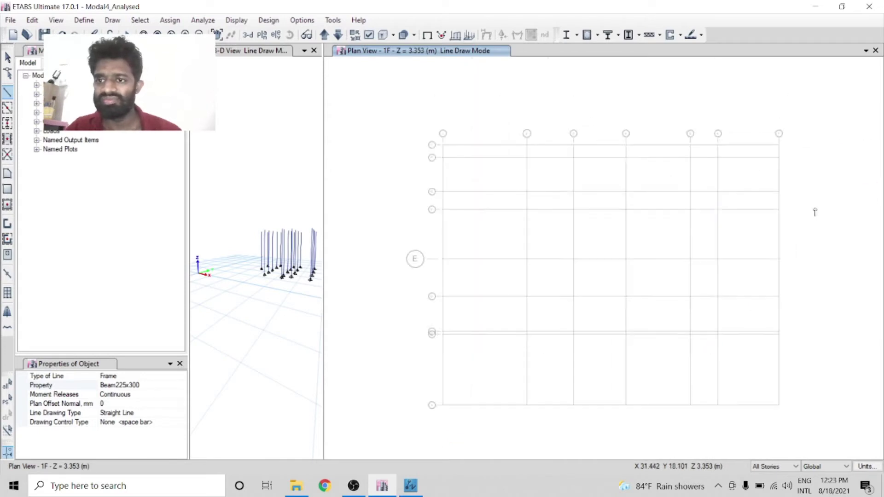
click(718, 145)
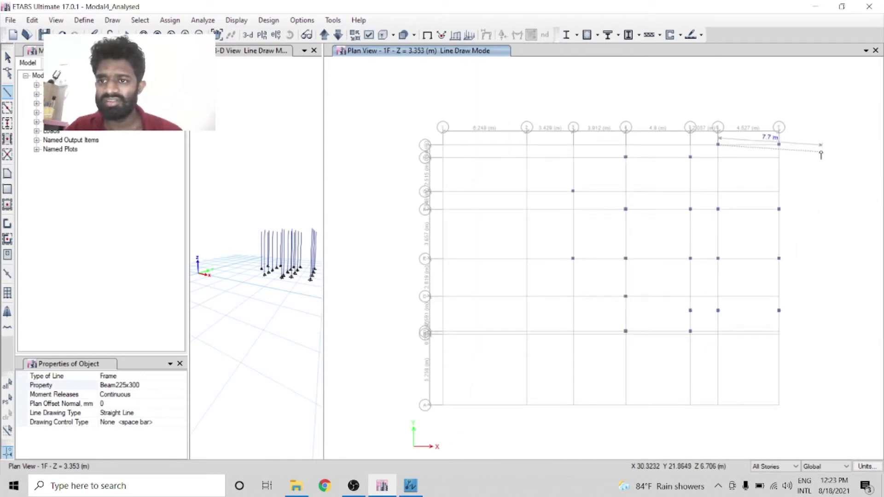
double_click(778, 144)
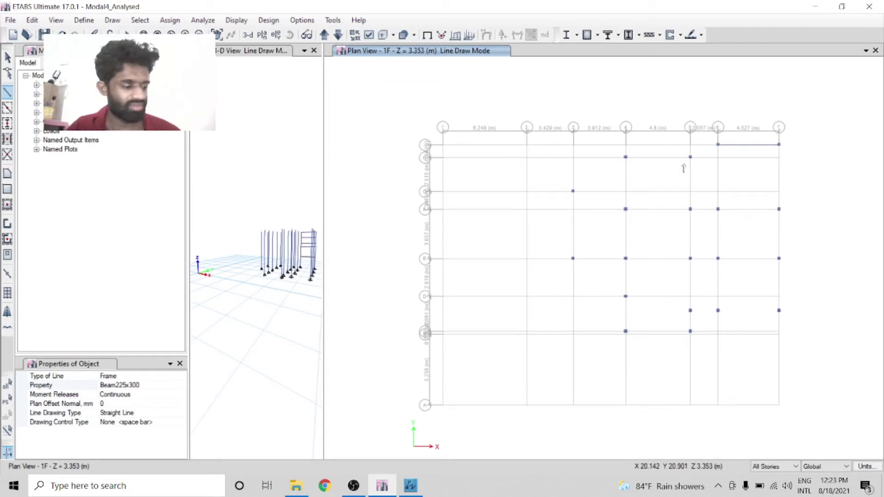
click(626, 157)
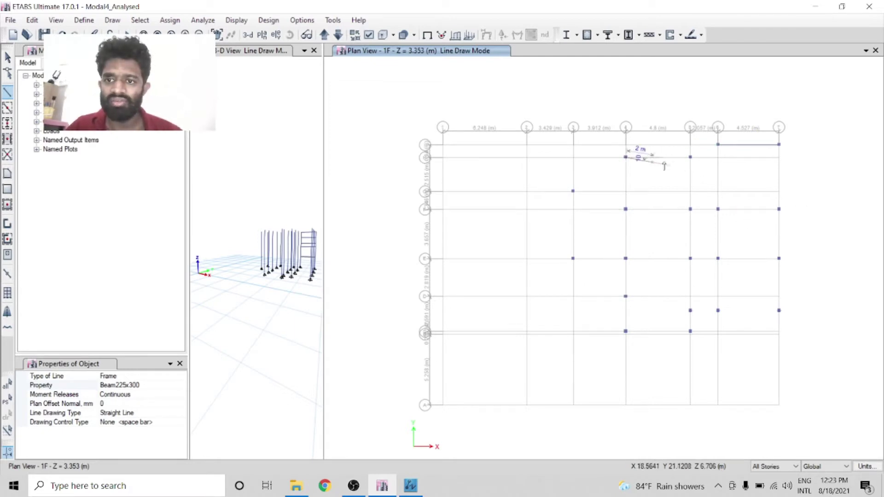
double_click(690, 157)
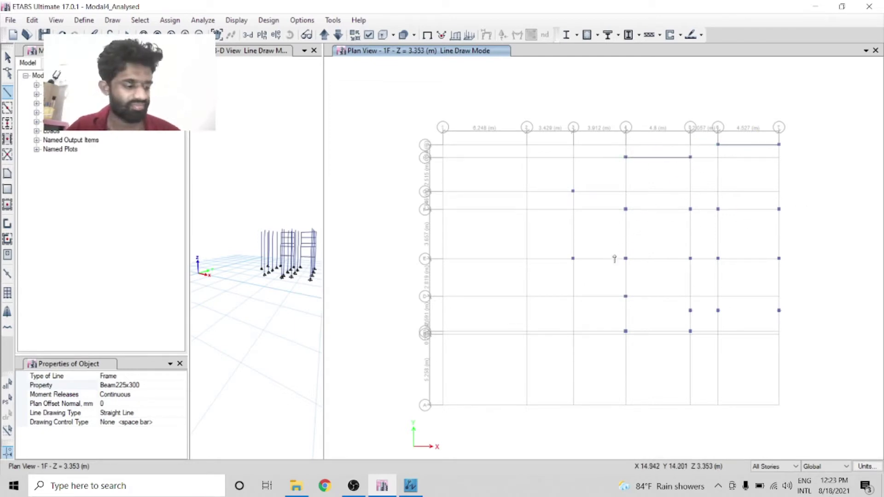
- Draw beams on grid line G between grids 5 and 6 and between grids 3 and 4
double_click(718, 191)
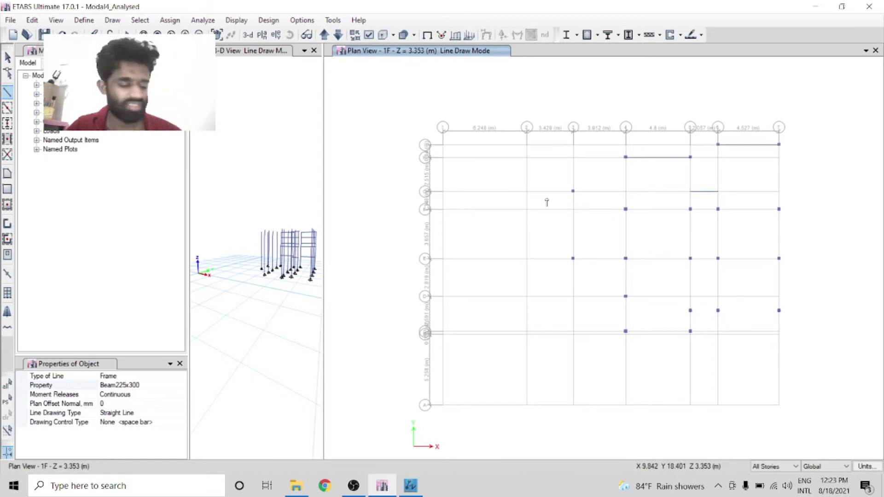
click(573, 191)
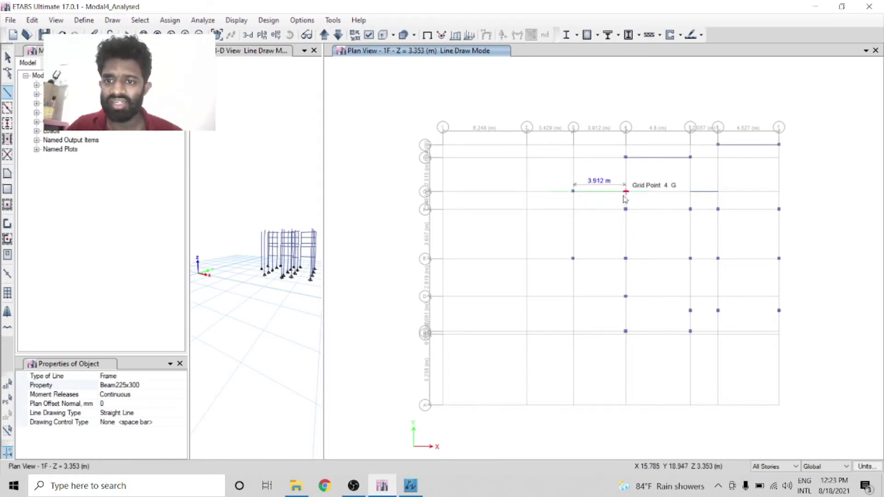
double_click(625, 196)
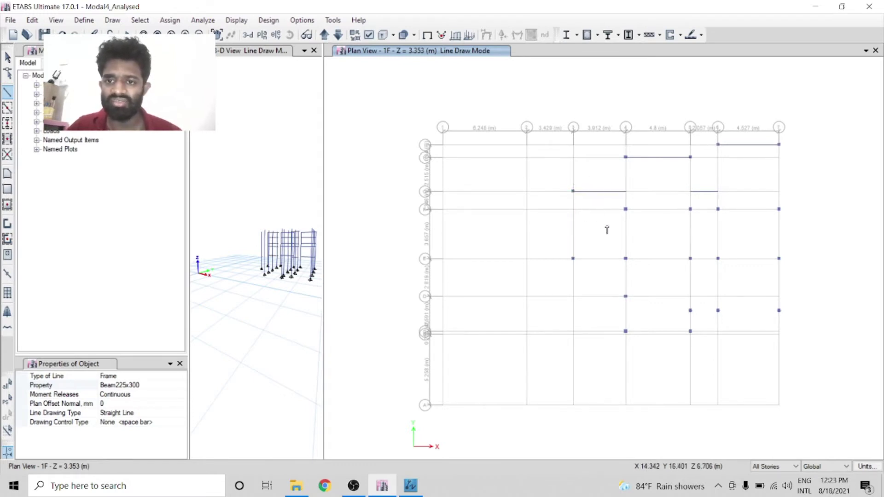
- Draw a beam on grid line F between grids 4 and 5 and another between lines F and G from grid 6 to 7
click(626, 209)
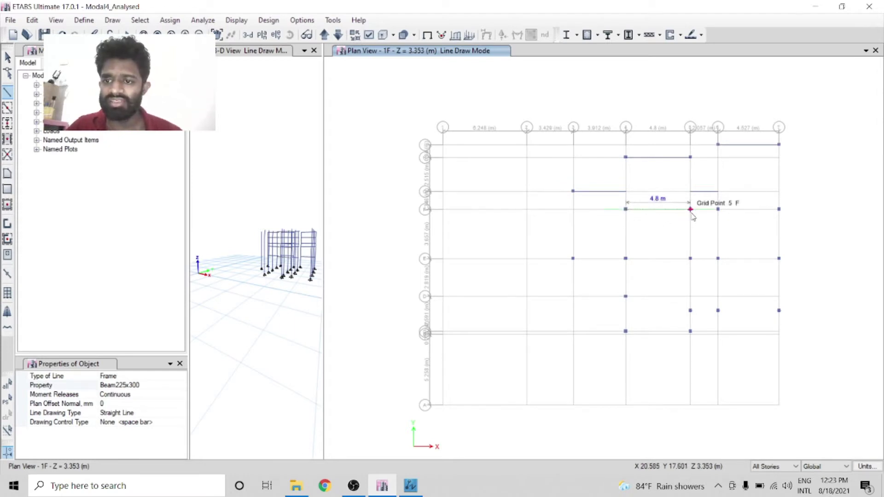
double_click(691, 209)
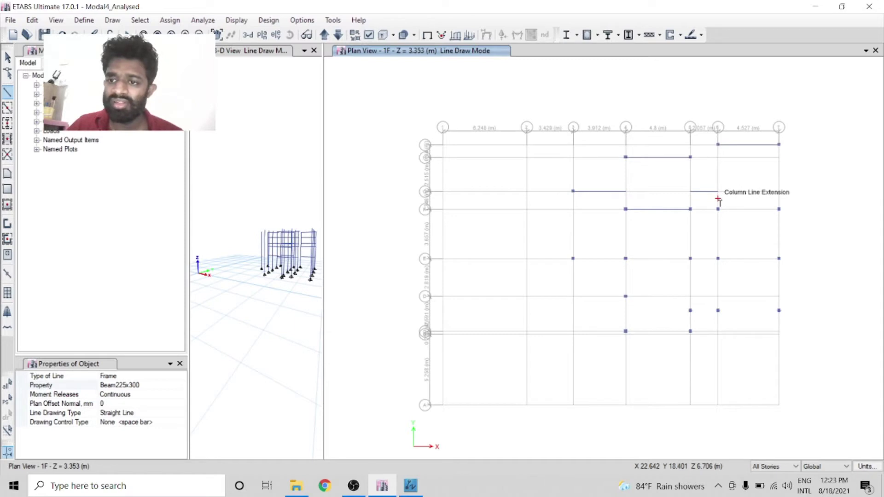
click(780, 199)
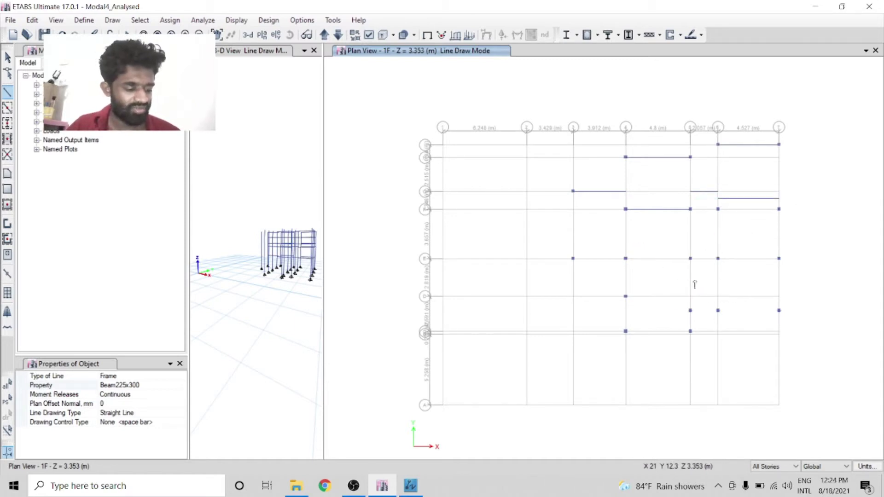
- Draw a continuous run of beams along grid line E from grid 3 through grids 4, 5 and 6 to grid 7
click(574, 259)
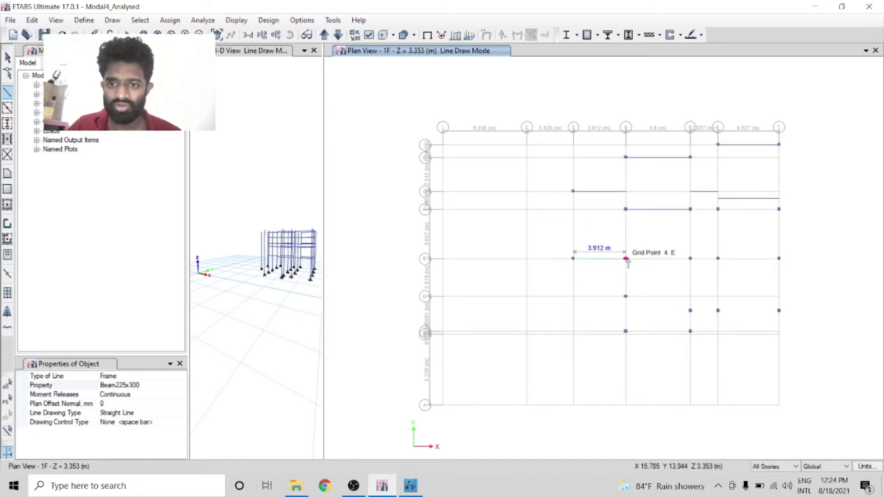
click(626, 258)
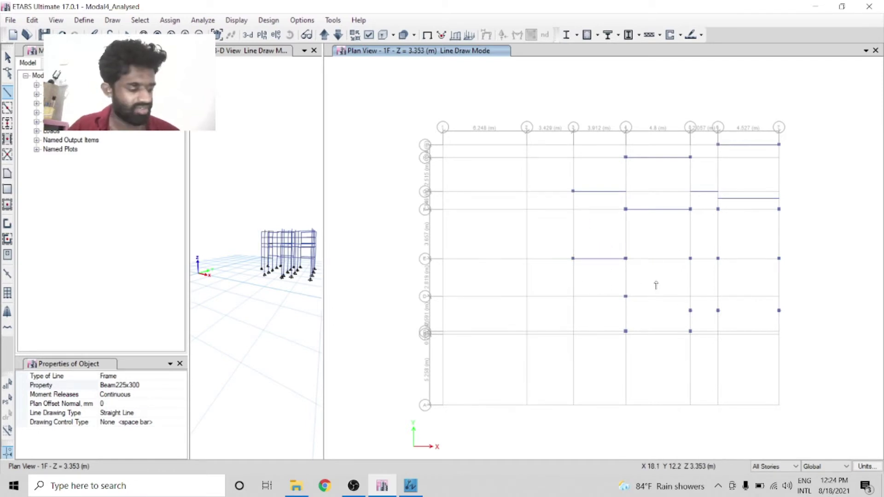
click(626, 259)
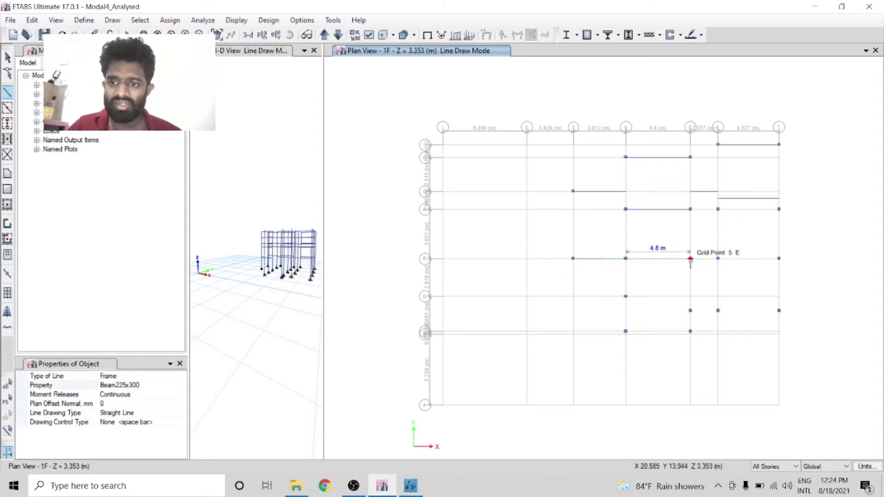
click(691, 258)
click(718, 258)
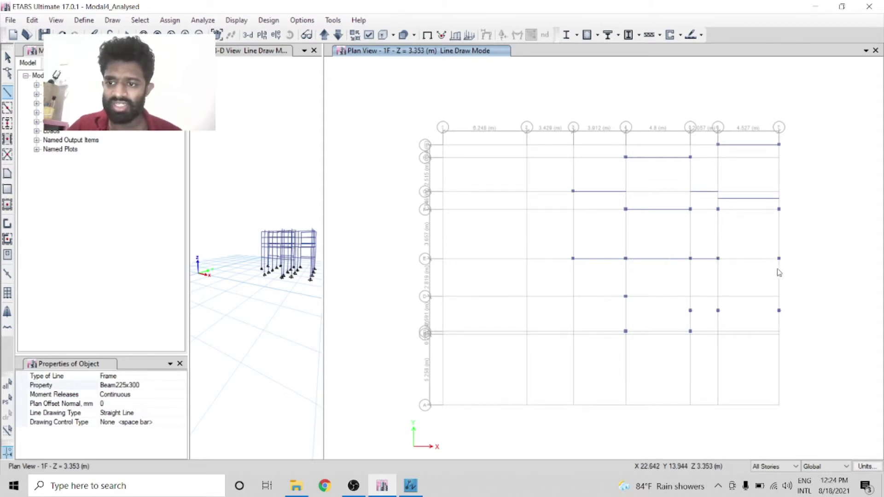
click(780, 258)
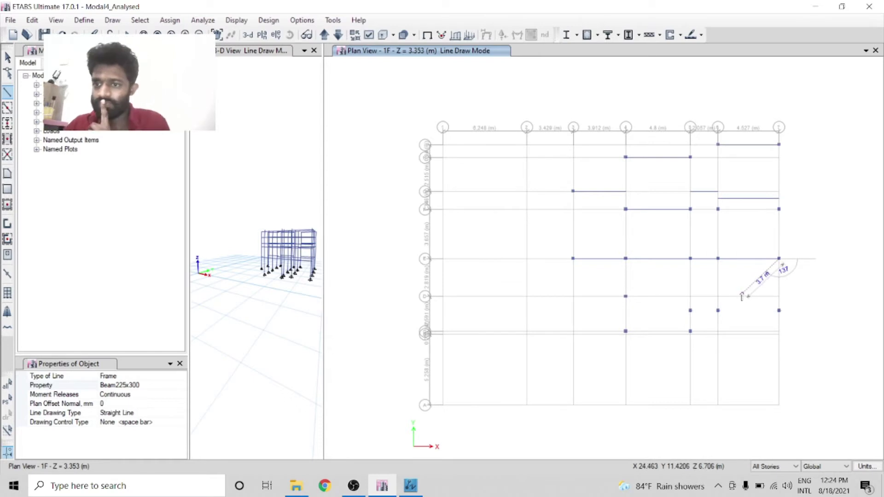
key(Escape)
key(Escape)
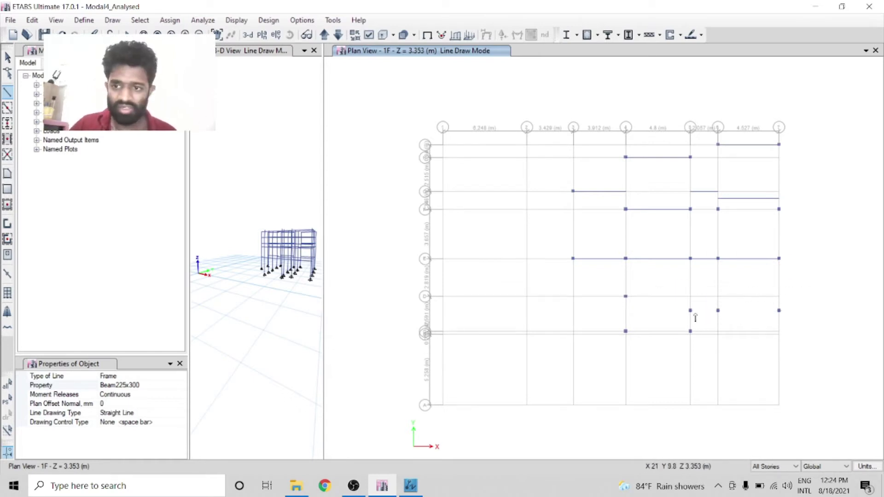
- Draw beams joining the offset columns on grids 5, 6 and 7 below grid line D, and on grid line C between grids 4 and 5
click(691, 310)
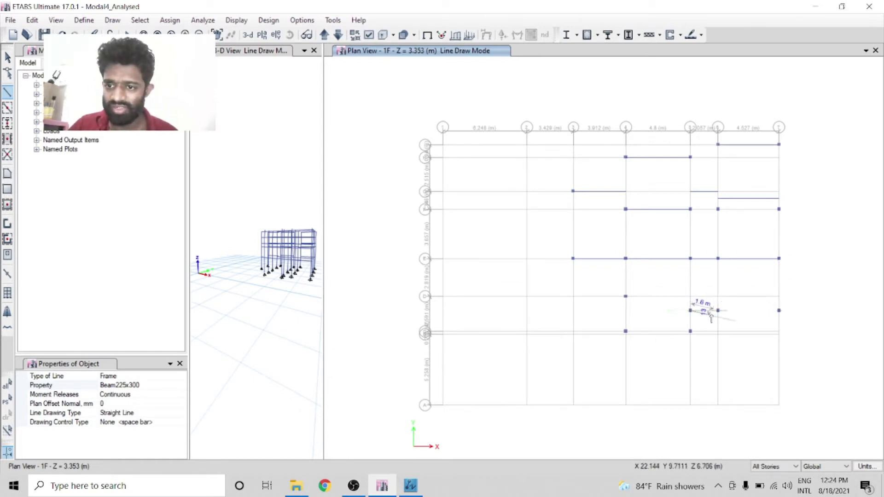
click(718, 311)
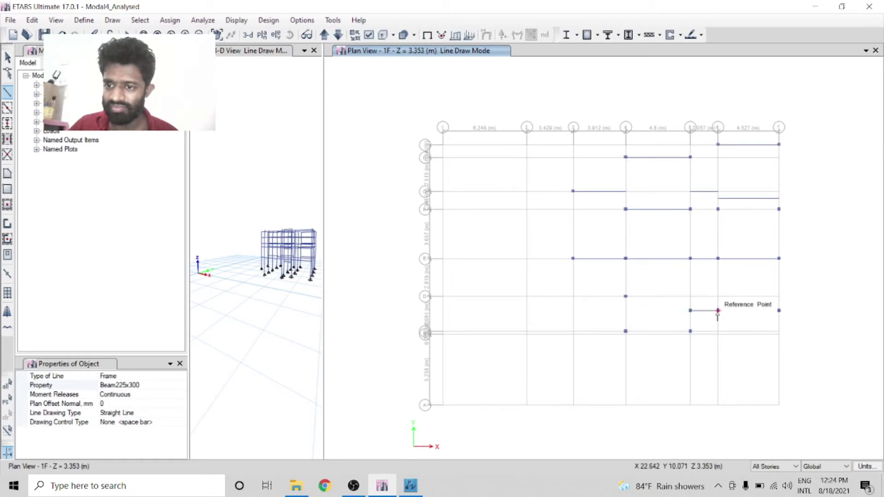
double_click(779, 310)
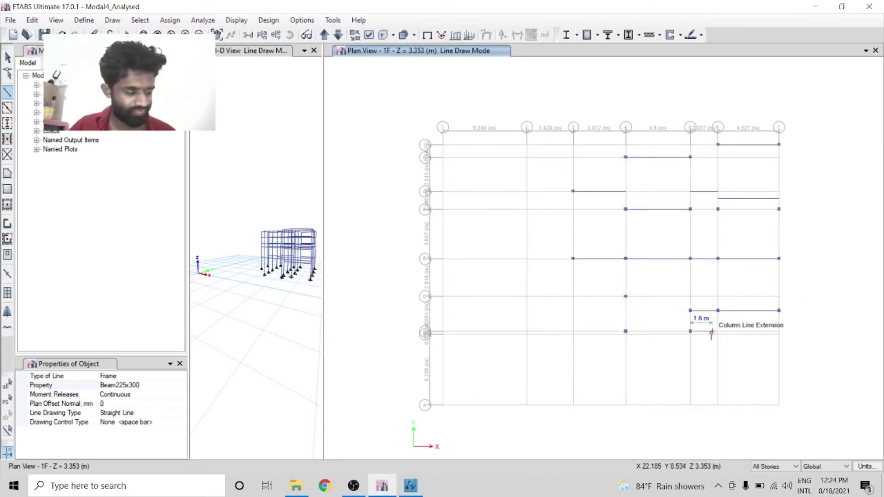
click(626, 331)
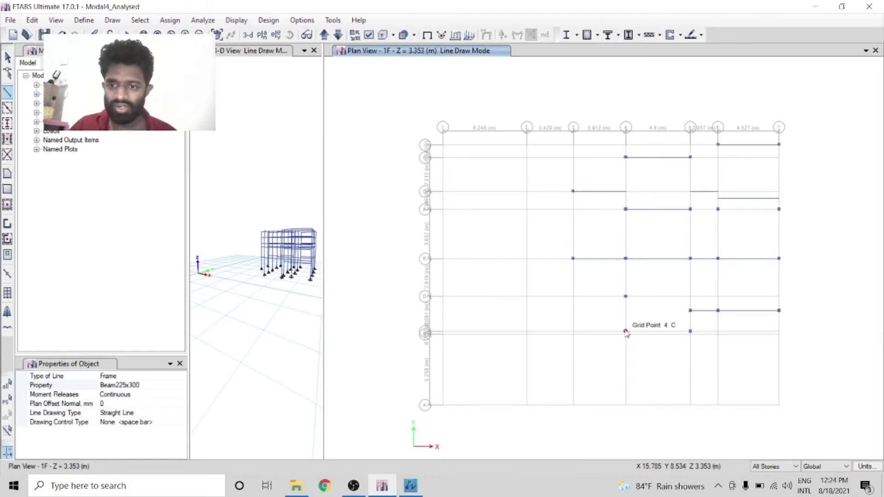
double_click(719, 331)
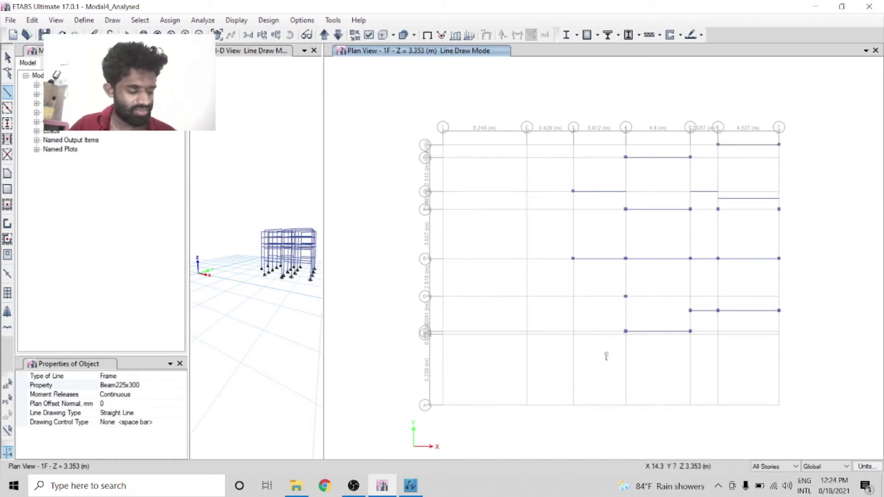
- Draw a beam on grid line 3 from G to E, and continuous beams along grid line 4 from H through F, E and D to C
click(573, 191)
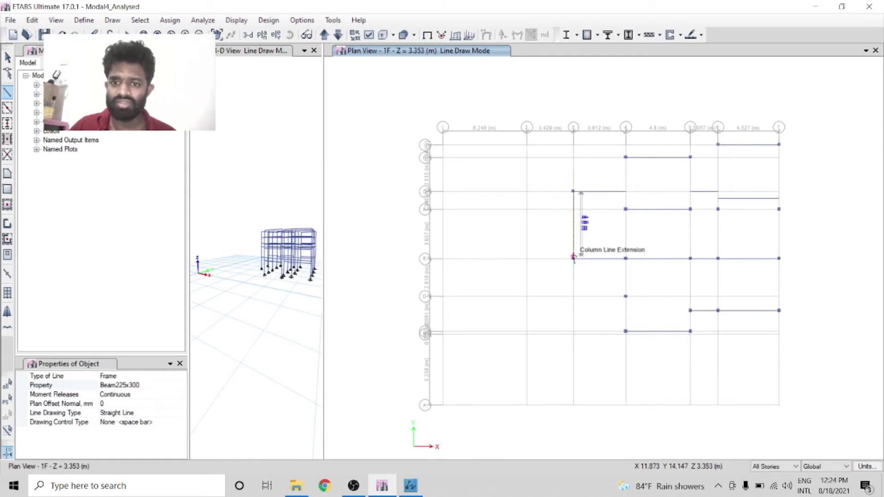
double_click(582, 259)
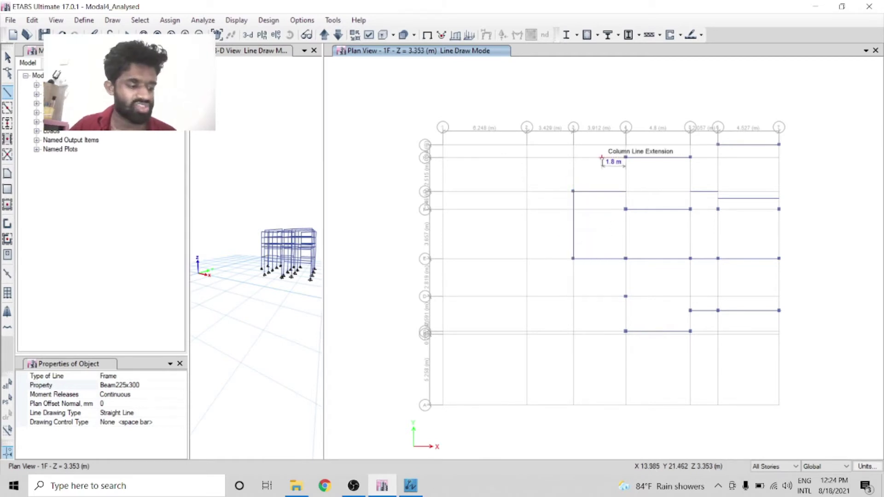
click(626, 157)
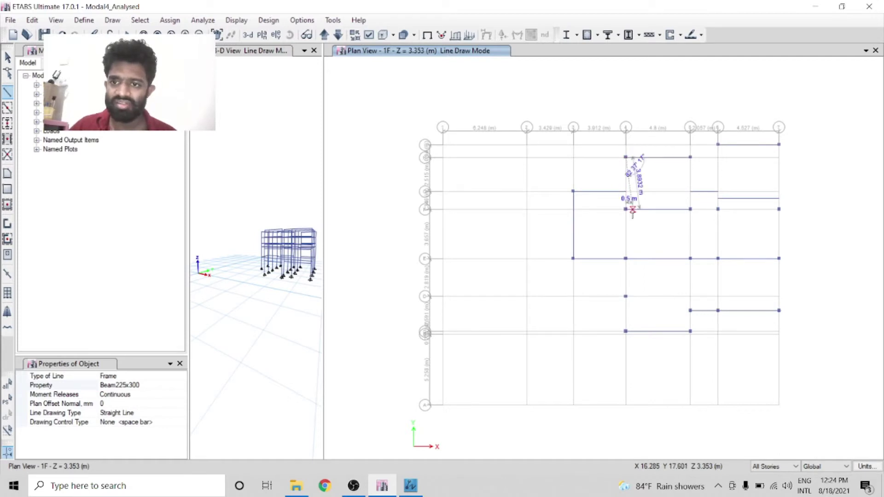
double_click(636, 223)
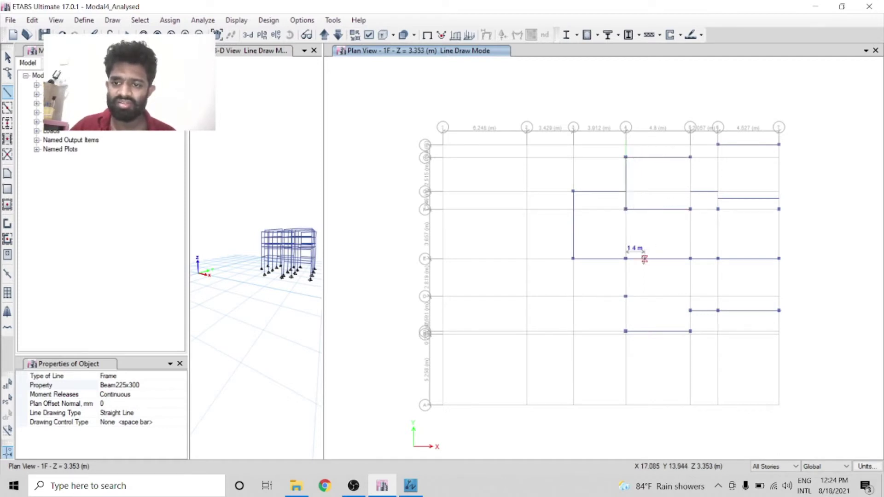
click(626, 209)
click(626, 258)
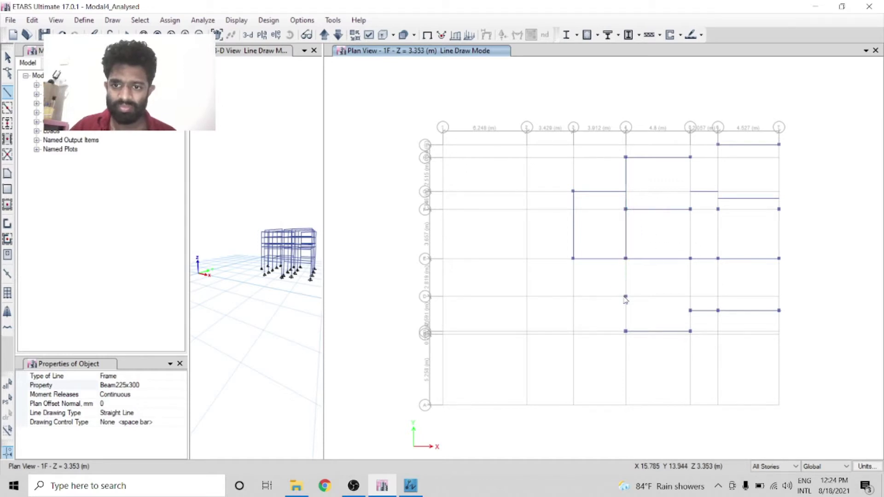
click(626, 297)
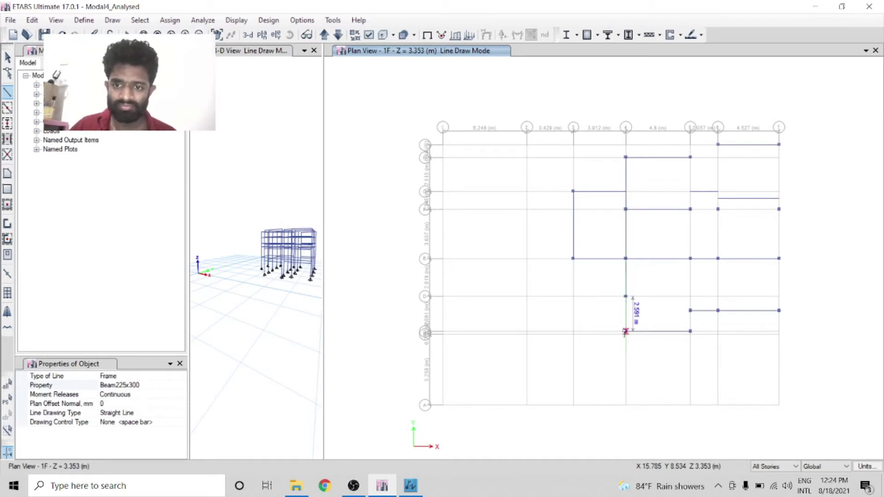
double_click(689, 331)
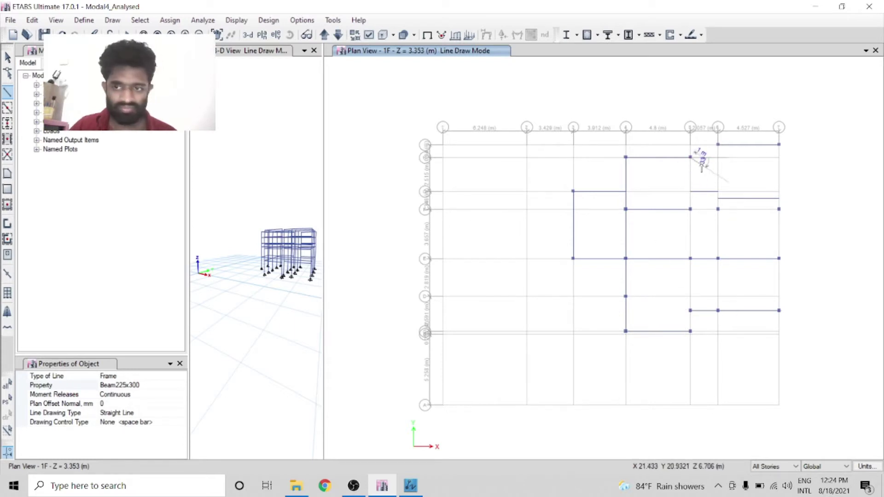
- Draw continuous beams along grid line 5 from I through H, F, E and the offset column below D to C
click(691, 146)
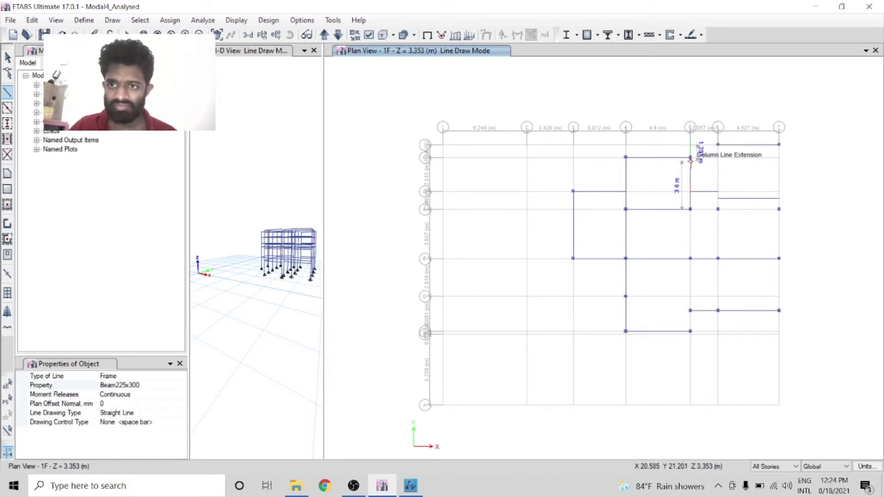
click(697, 166)
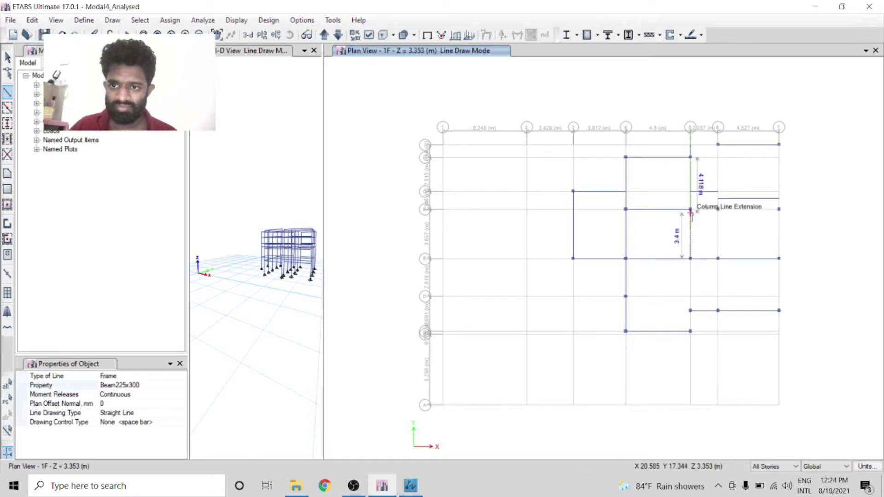
click(691, 209)
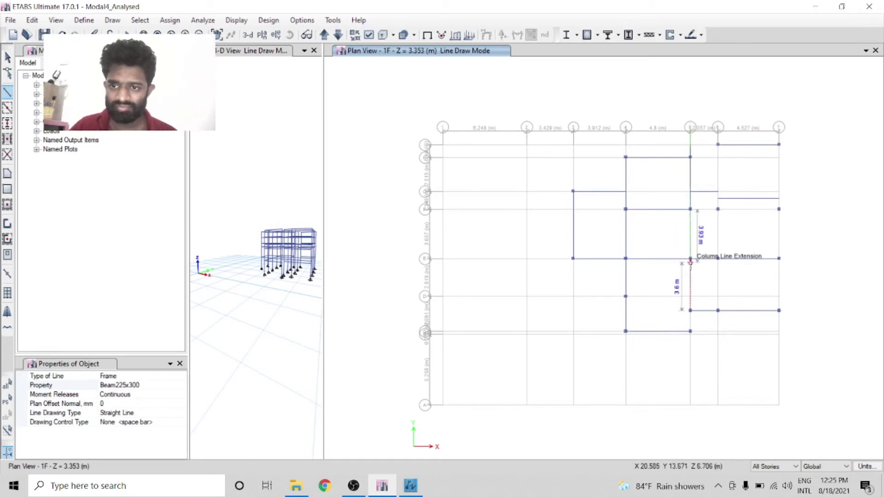
double_click(690, 258)
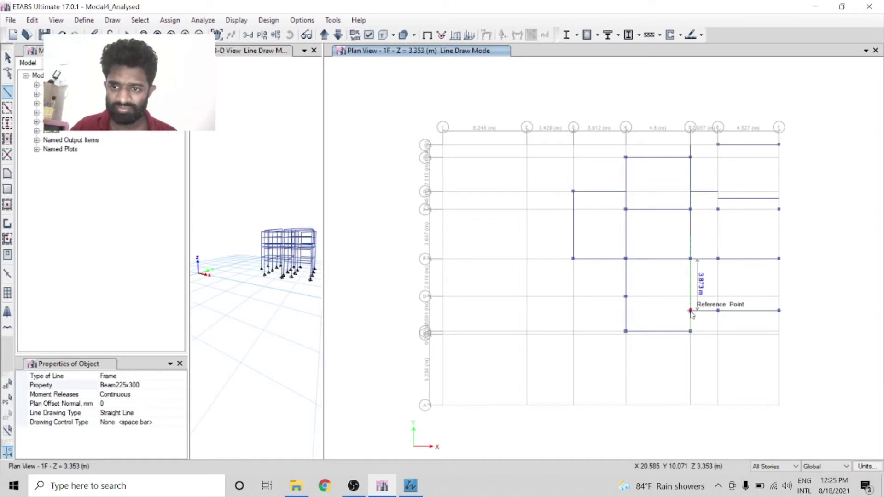
click(691, 311)
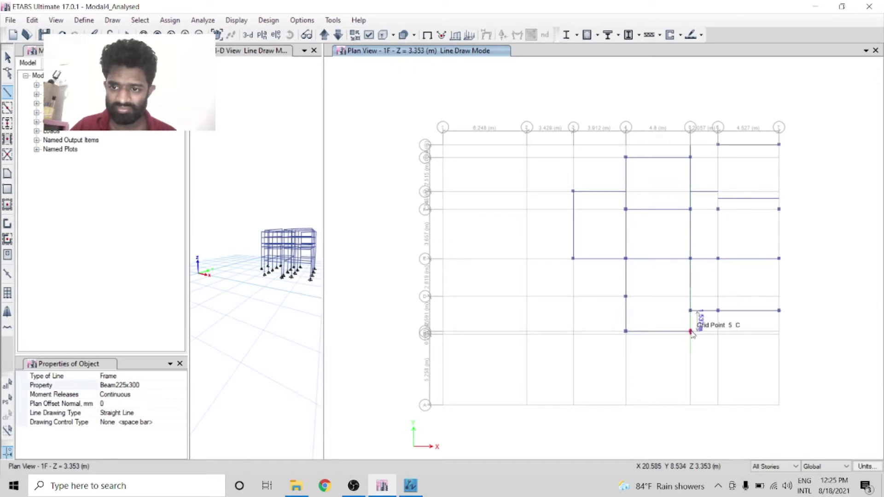
double_click(691, 331)
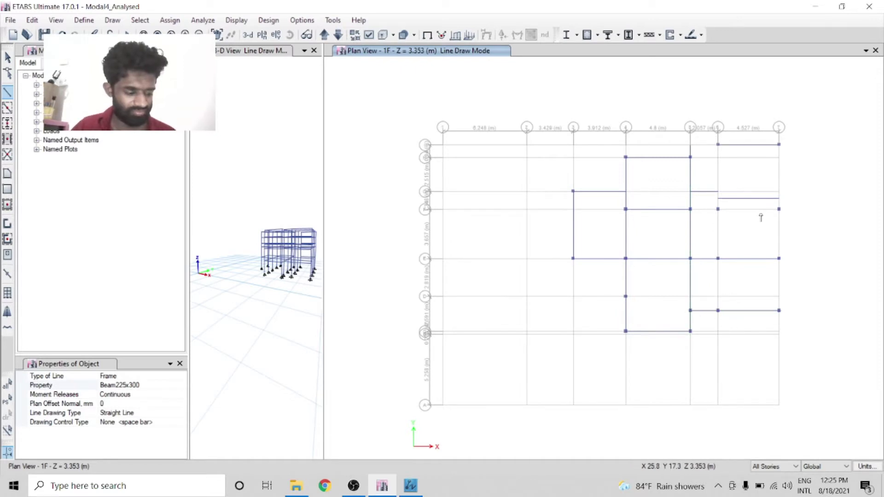
- Draw continuous beams along grid line 6 from I through F, E and the offset column below D to C
click(718, 145)
click(718, 210)
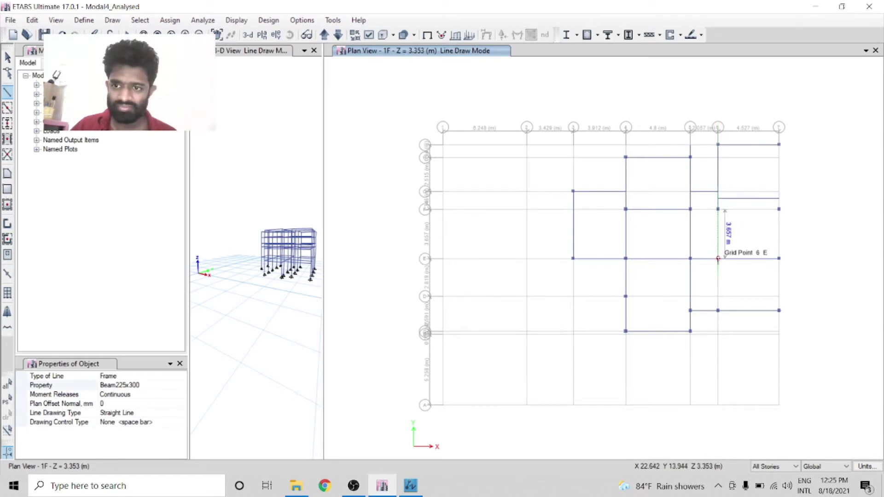
click(719, 259)
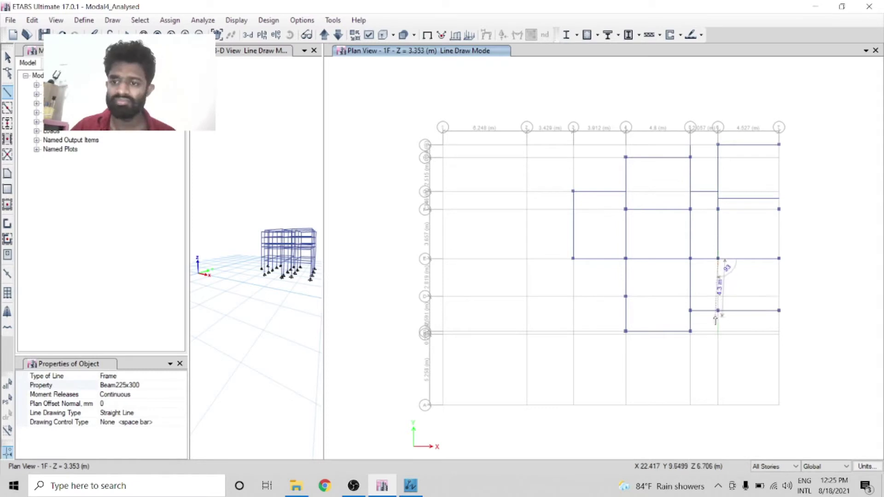
click(719, 311)
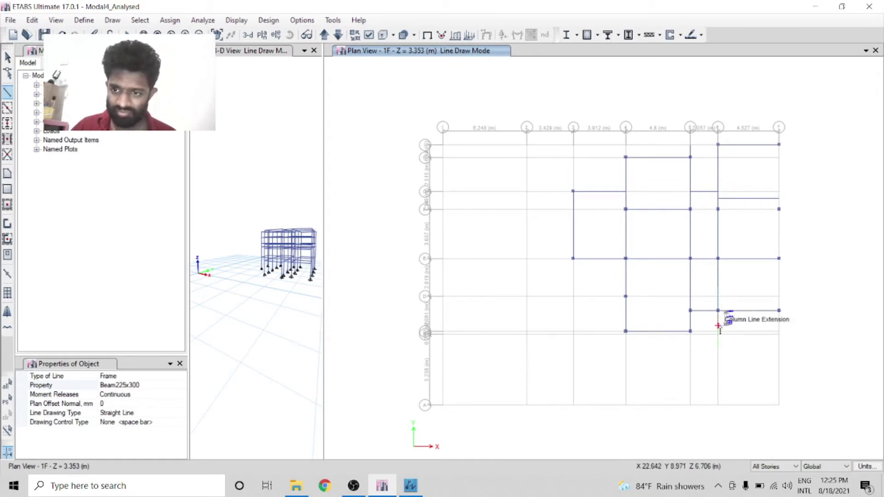
click(718, 332)
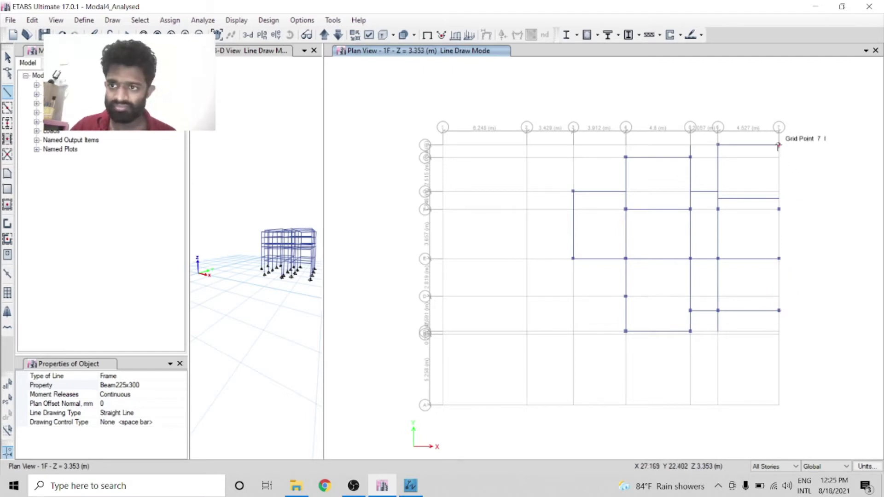
- Draw beams along grid line 7 from I through F and E to the offset column below D, and one on grid line I between 5 and 6
click(778, 146)
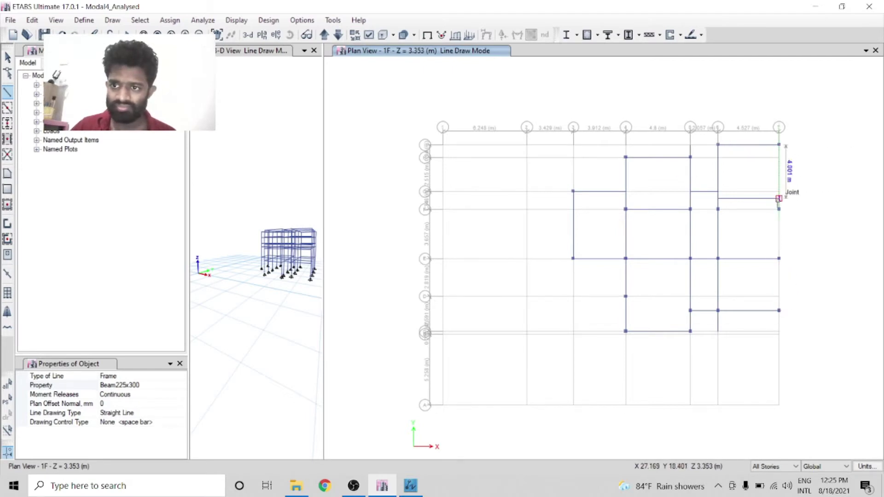
click(779, 209)
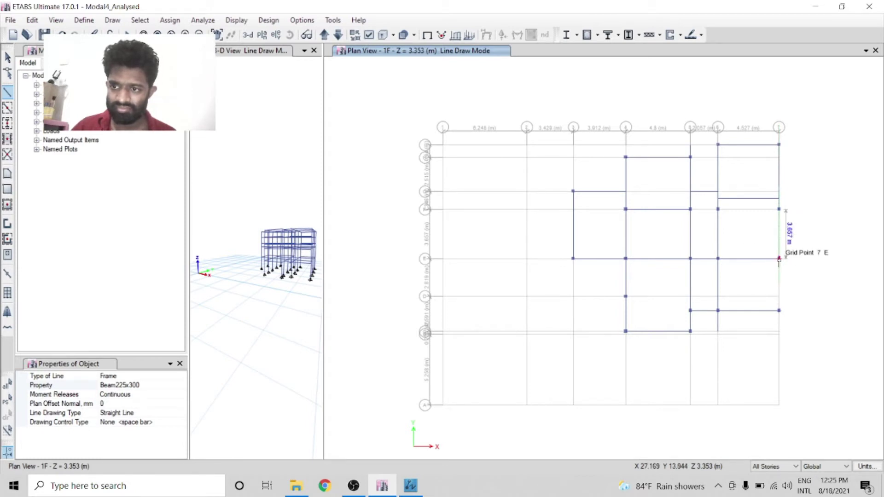
click(779, 258)
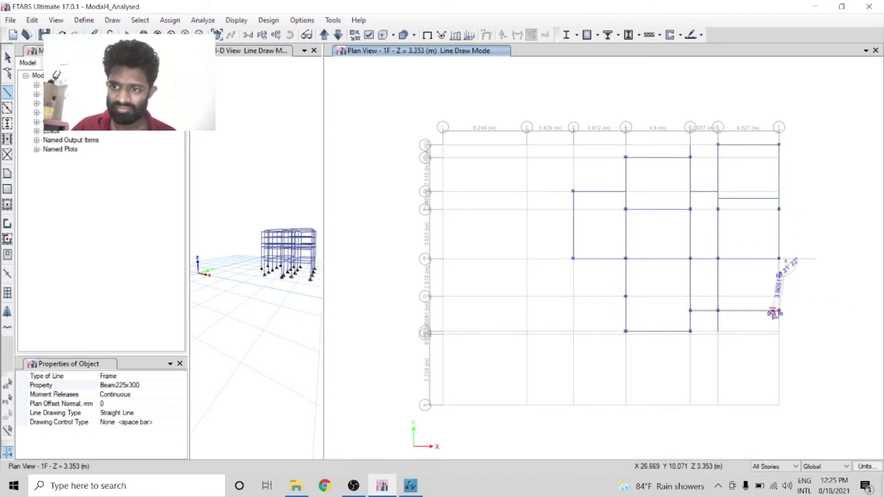
double_click(779, 311)
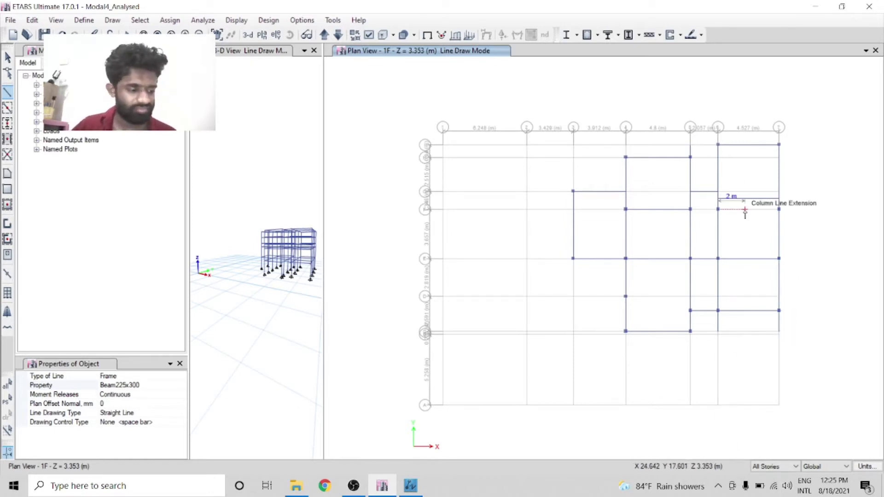
click(692, 145)
double_click(718, 144)
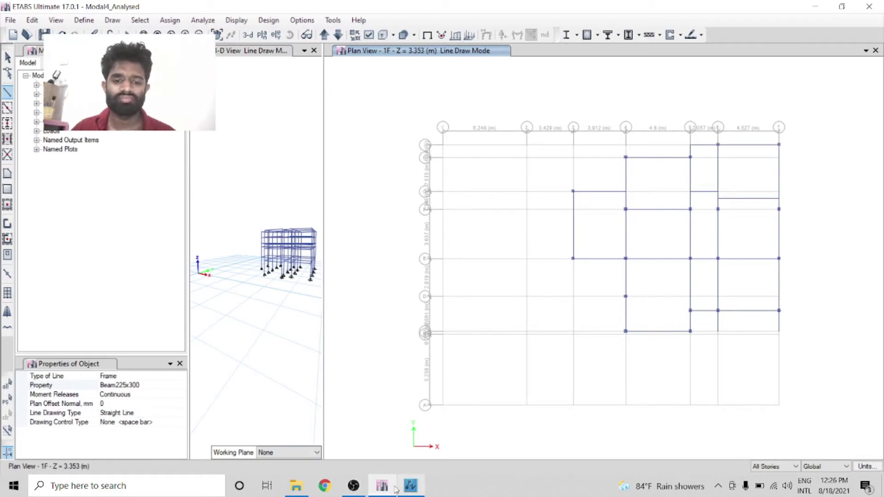
click(354, 486)
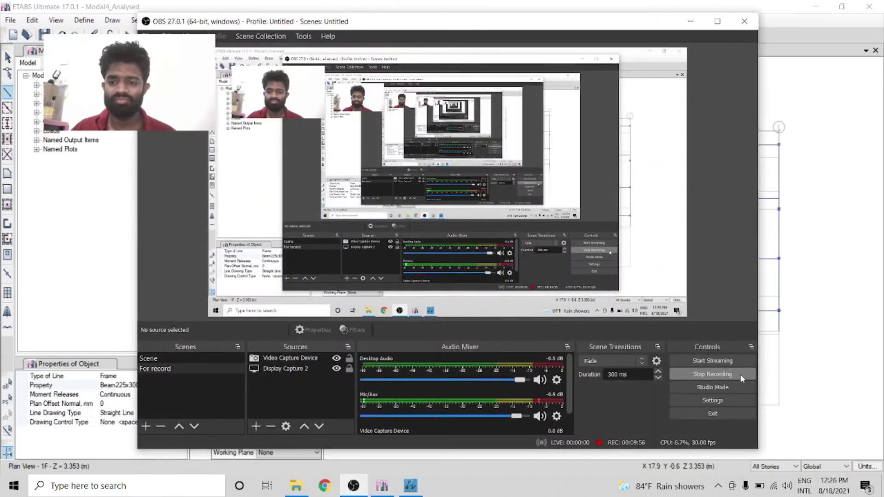
click(690, 21)
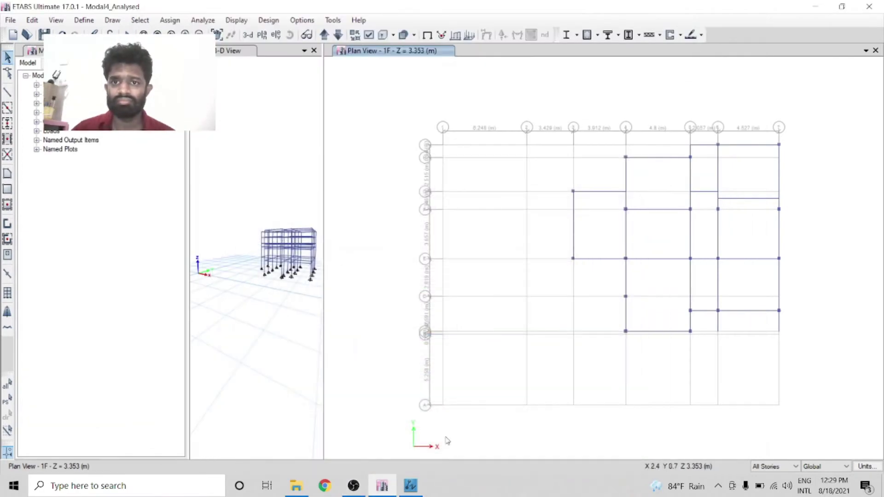
- Switch to the house plan in ZWCAD and examine the ground floor and first floor layouts
click(410, 486)
scroll(524, 376, down, 3)
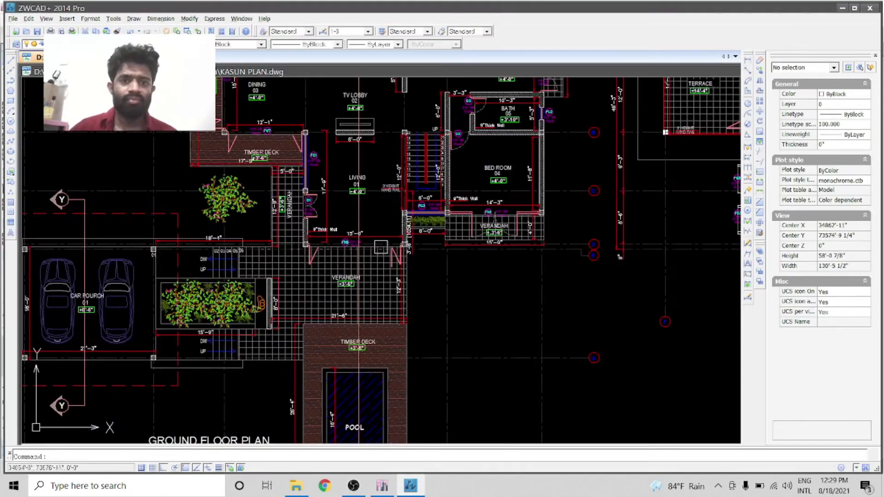
scroll(371, 148, down, 2)
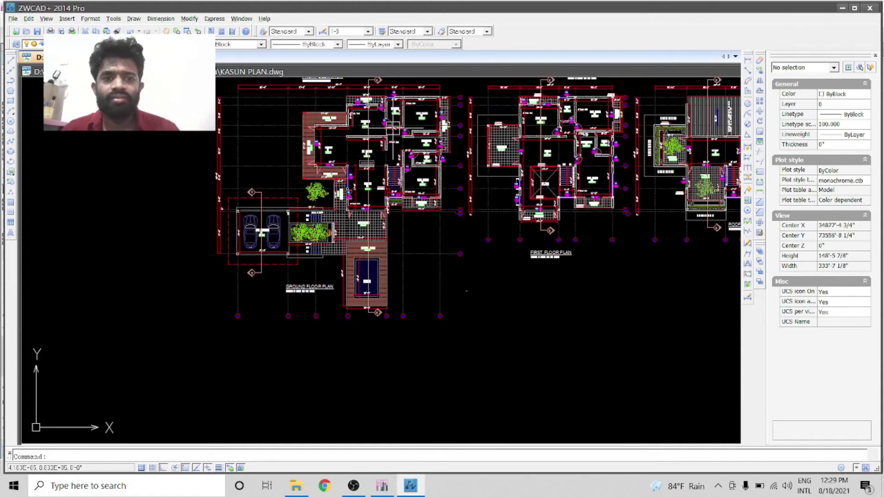
click(353, 486)
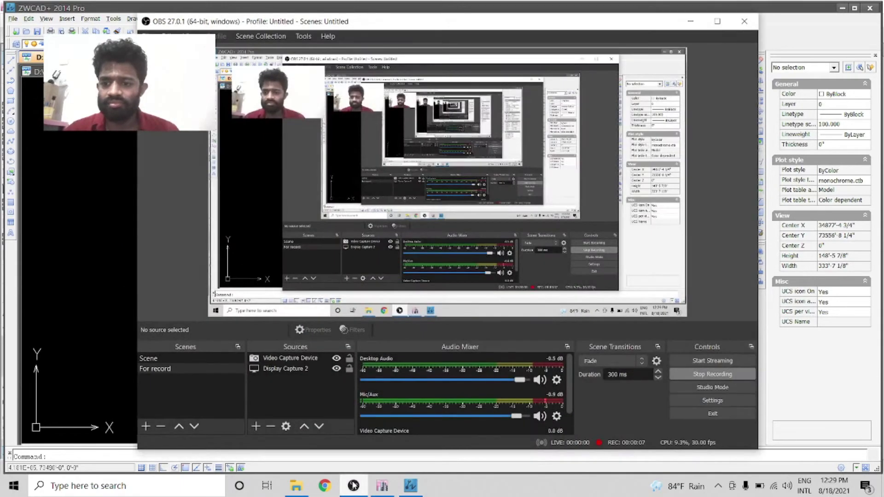
click(354, 486)
scroll(470, 396, up, 5)
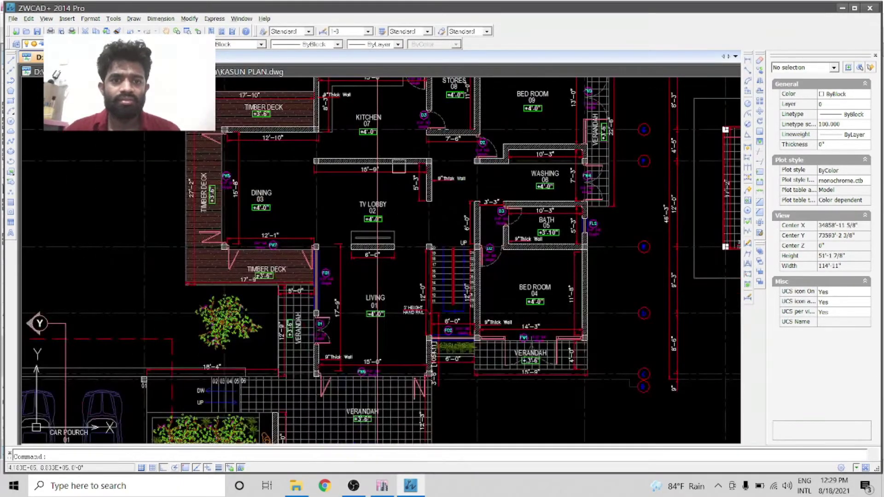
scroll(471, 396, down, 4)
scroll(652, 203, up, 4)
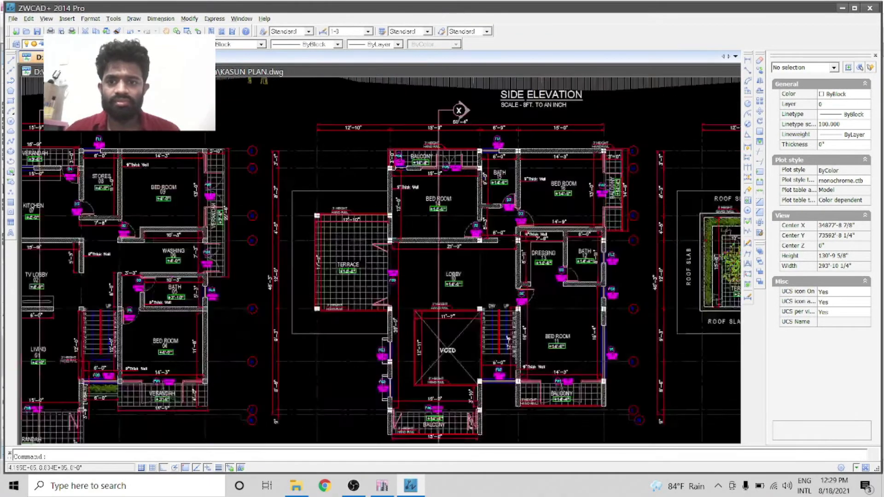
- Add a vertical linear dimension from the column at Bed Room 14's corner to the outer corner of the balcony hand rail on the first floor plan
click(748, 70)
scroll(274, 129, up, 4)
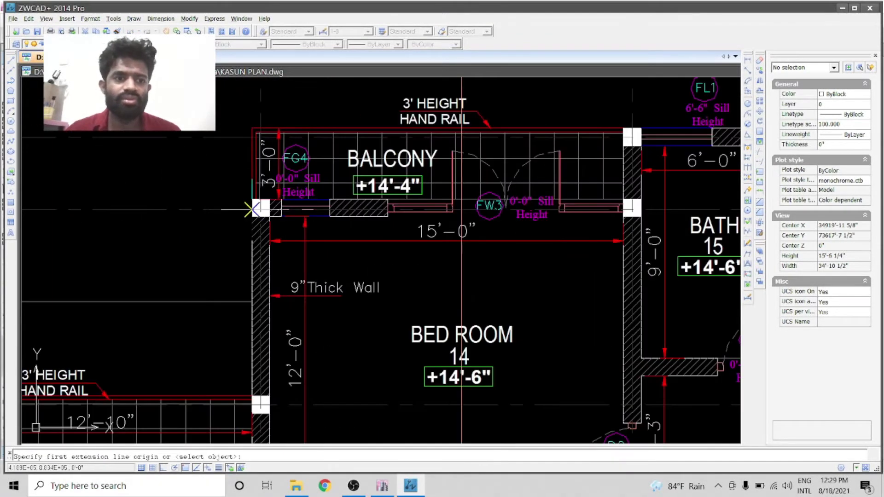
click(252, 210)
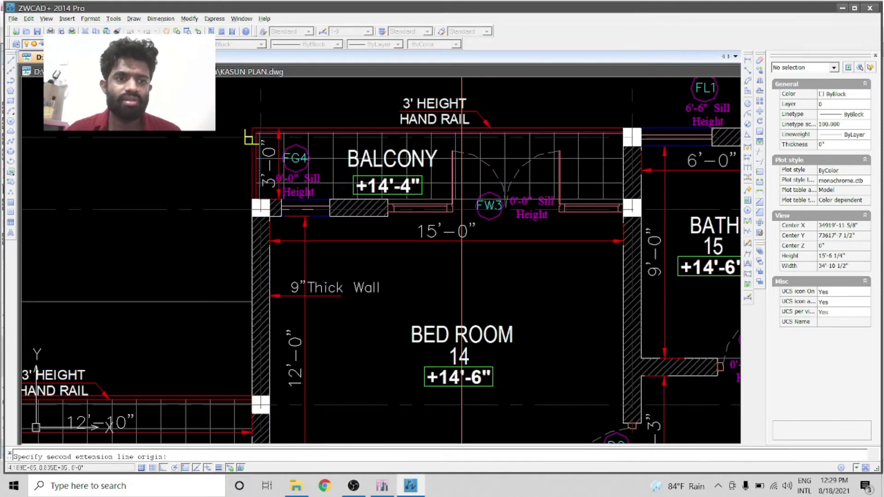
scroll(256, 131, up, 4)
scroll(247, 126, up, 1)
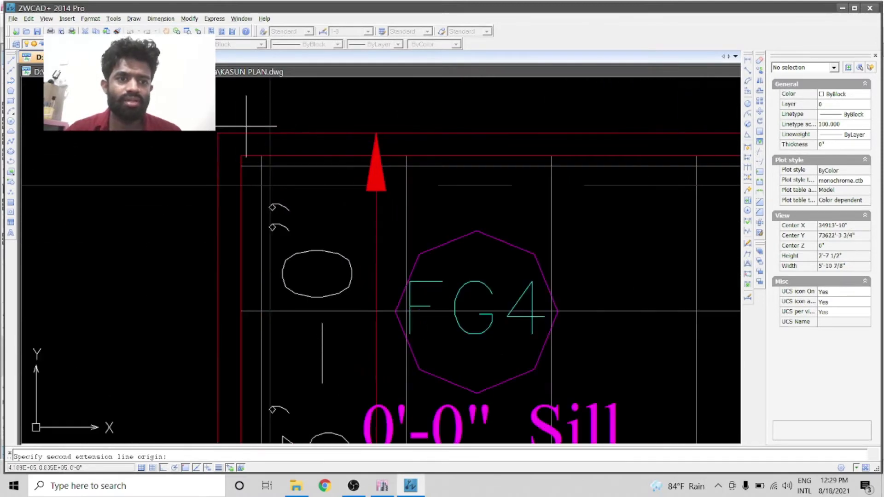
click(218, 133)
scroll(200, 122, down, 4)
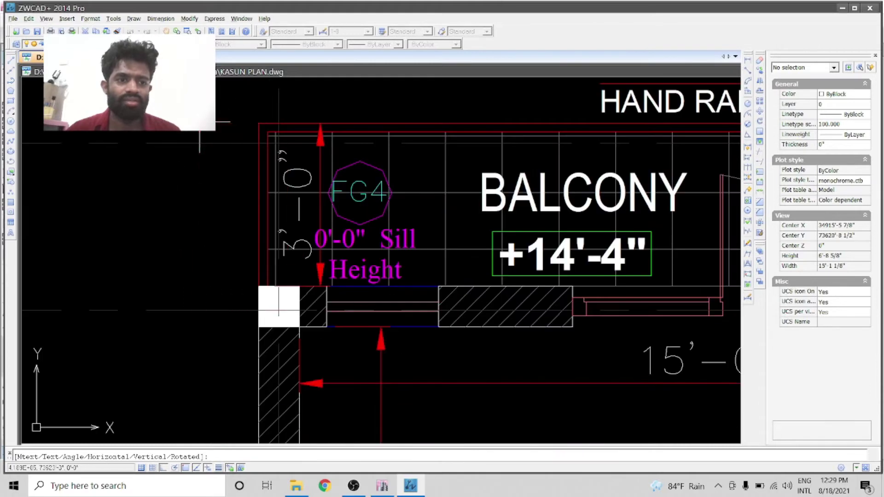
click(215, 112)
- Place the balcony dimension line beside the hand rail and turn on the dimension's alternate units
click(196, 209)
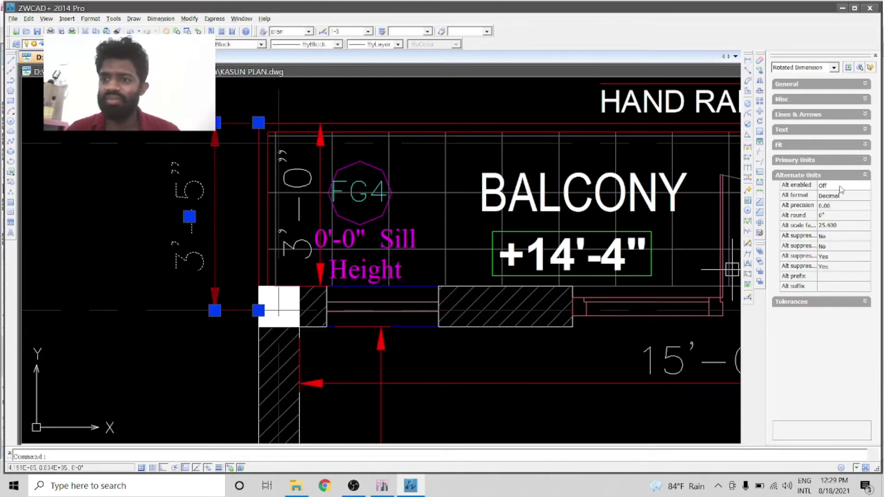
click(855, 185)
click(856, 185)
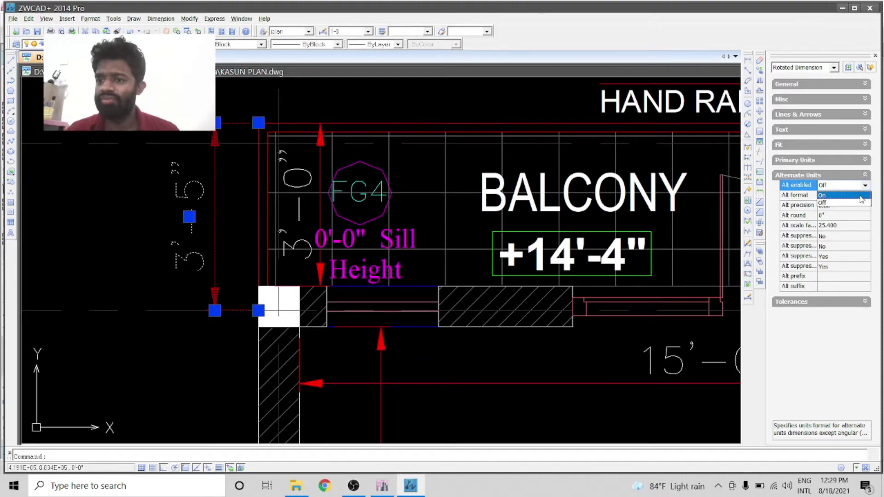
click(847, 195)
scroll(207, 238, down, 5)
scroll(207, 238, up, 5)
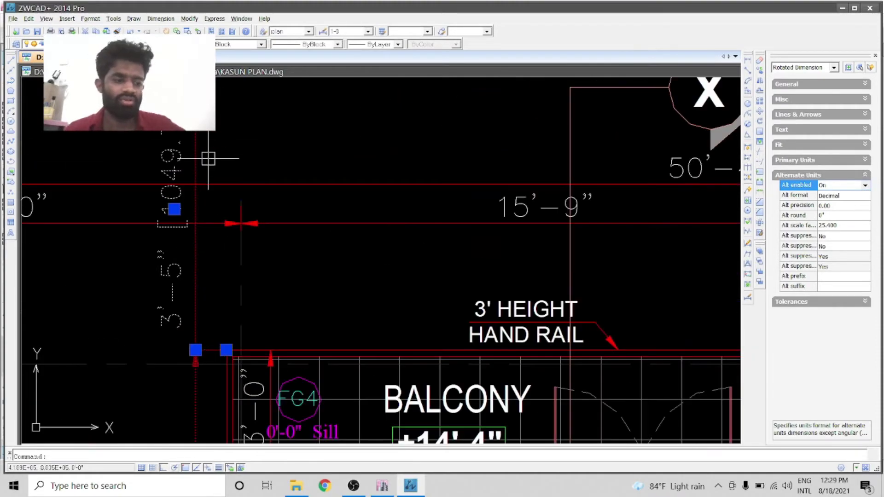
key(Escape)
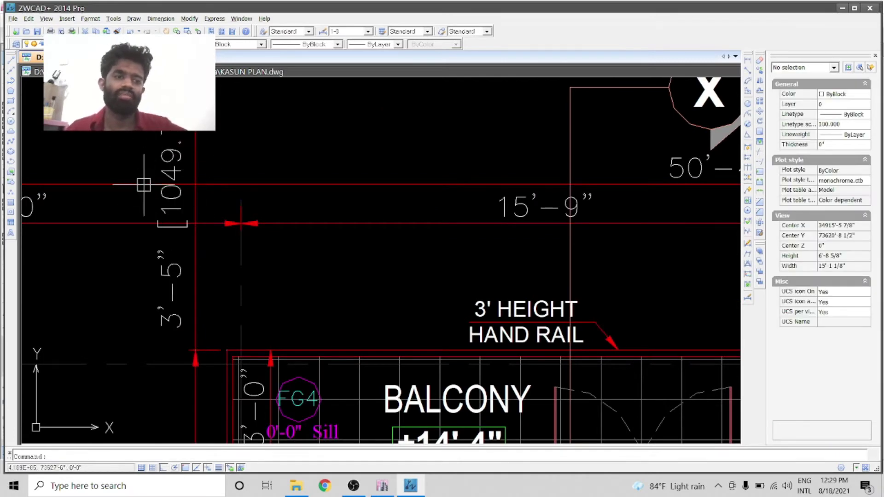
scroll(234, 167, down, 3)
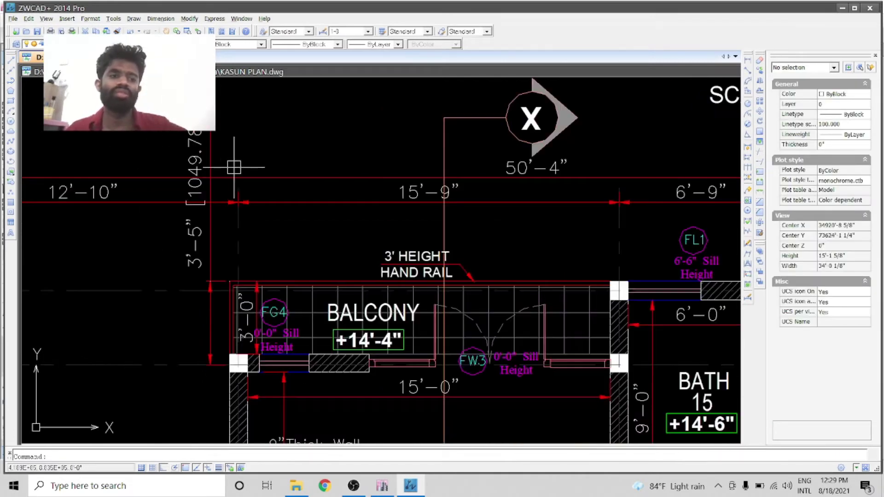
- Switch to the ETABS model and start drawing reference points in the 1F plan view
click(386, 486)
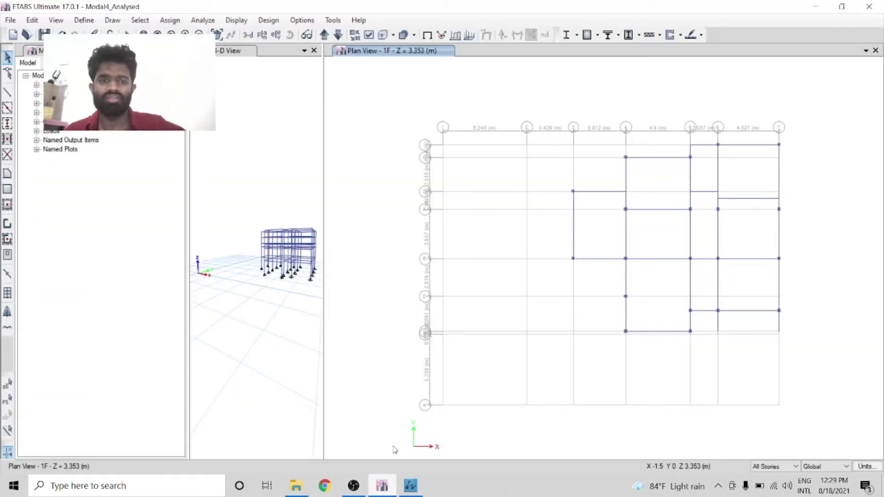
click(113, 21)
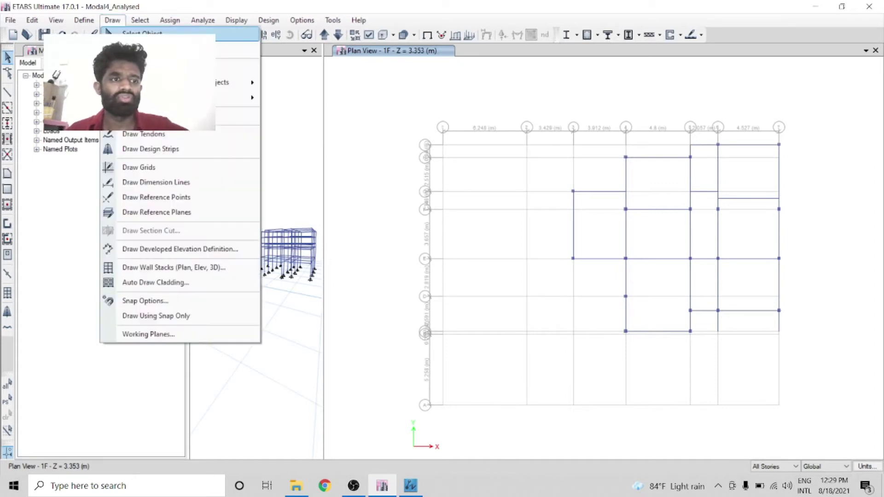
click(173, 198)
- Try to place a reference point offset 1049 mm in X from the column at grids 4 and H
click(112, 376)
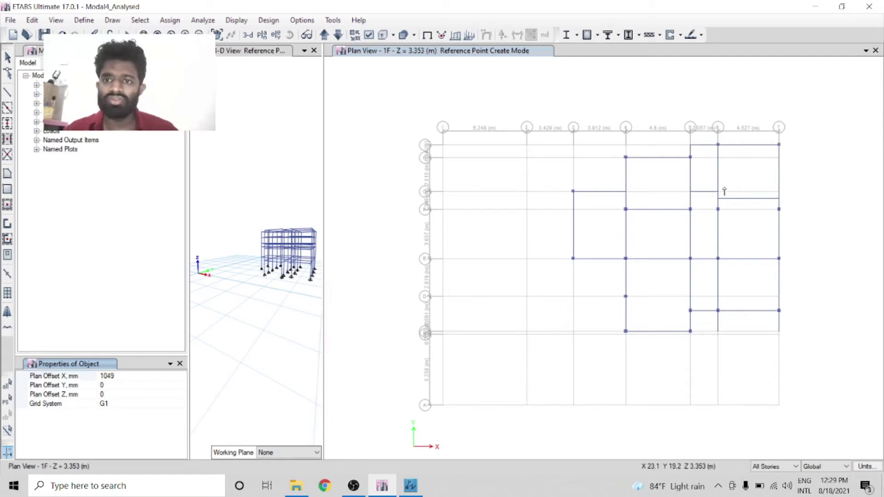
click(626, 157)
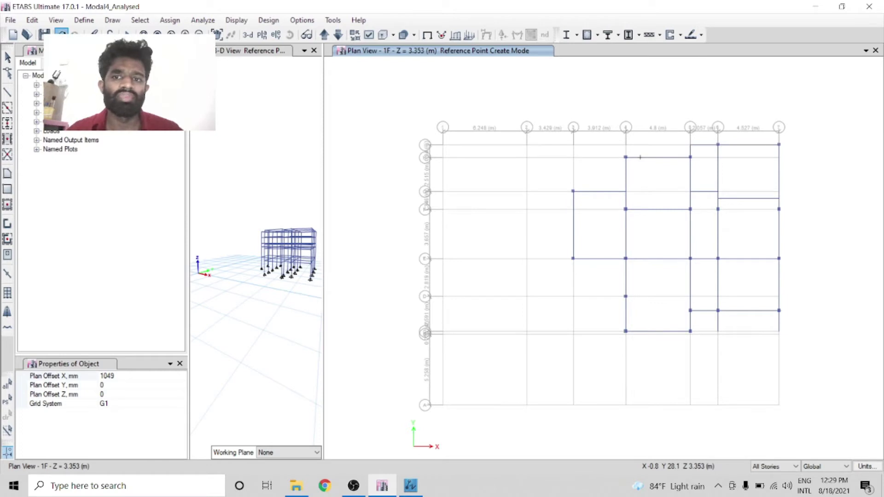
middle_drag(640, 157, 677, 149)
- Place reference points offset 0 mm in X and 1049 mm in Y from the grid H columns on grid lines 4 and 5
click(120, 385)
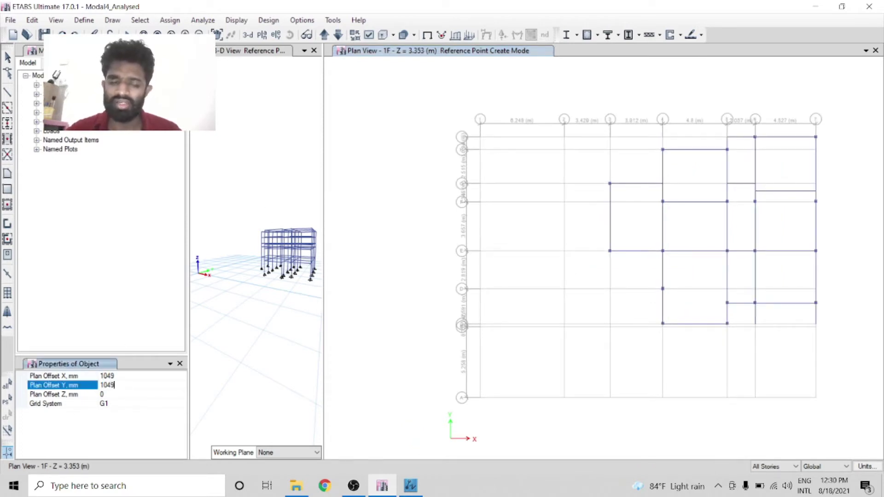
click(119, 377)
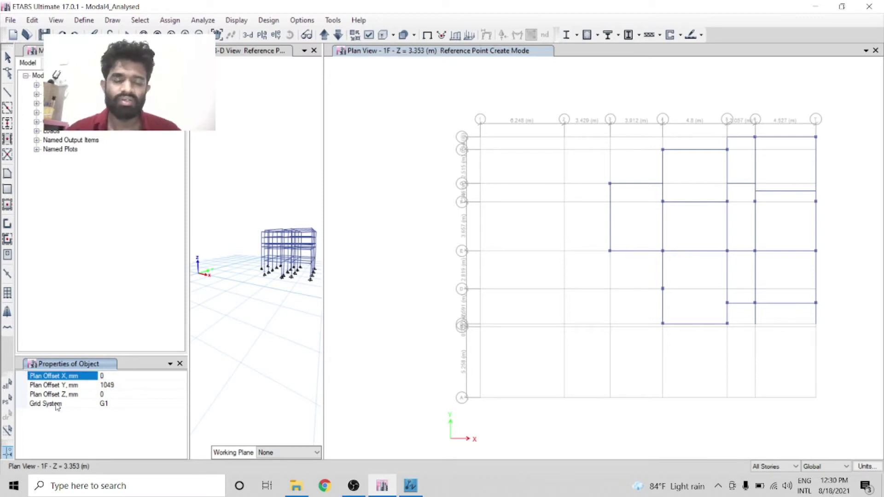
click(664, 150)
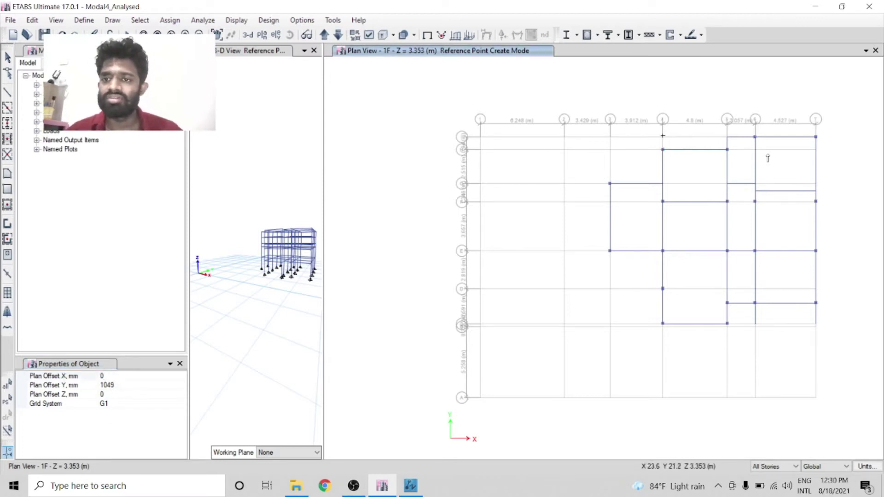
scroll(738, 143, up, 5)
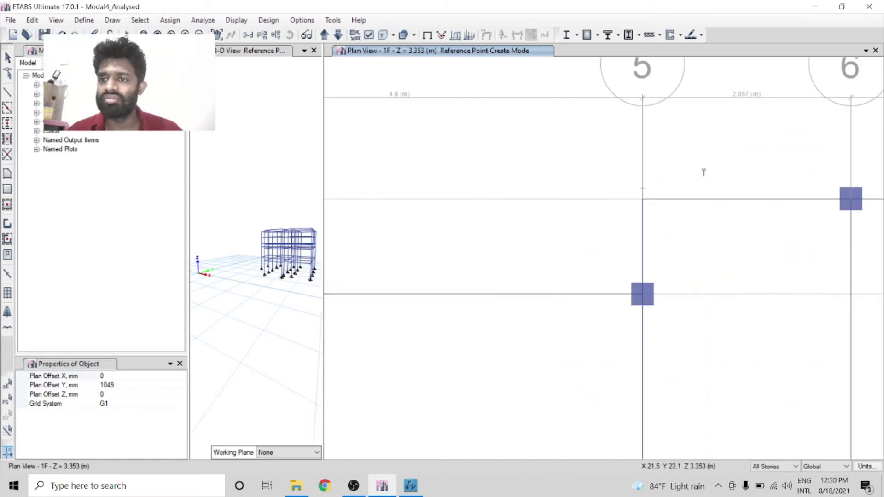
scroll(685, 184, down, 3)
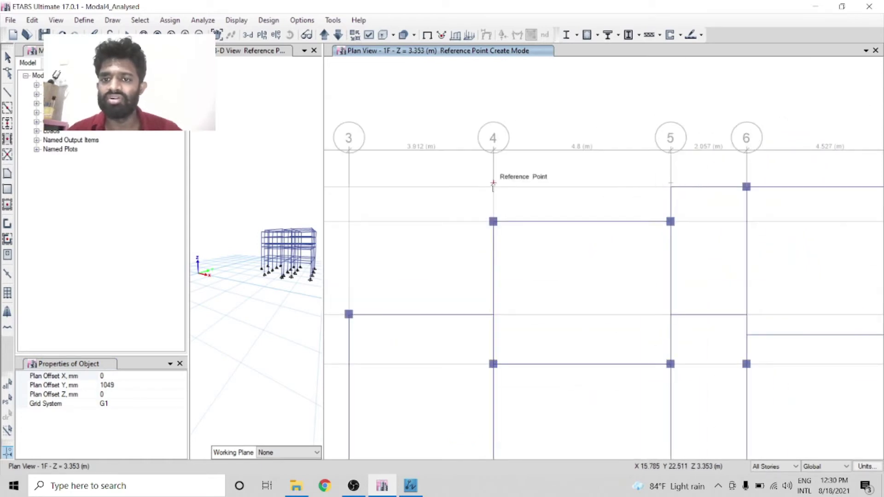
scroll(671, 189, up, 3)
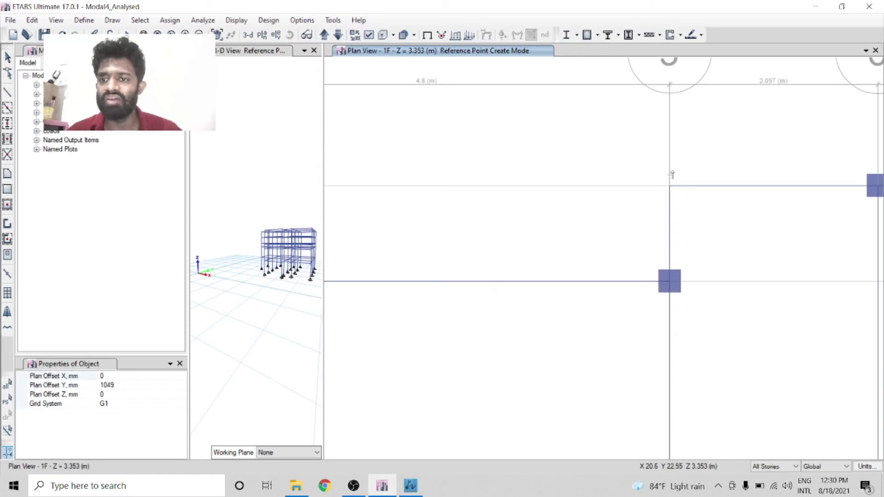
scroll(669, 176, down, 3)
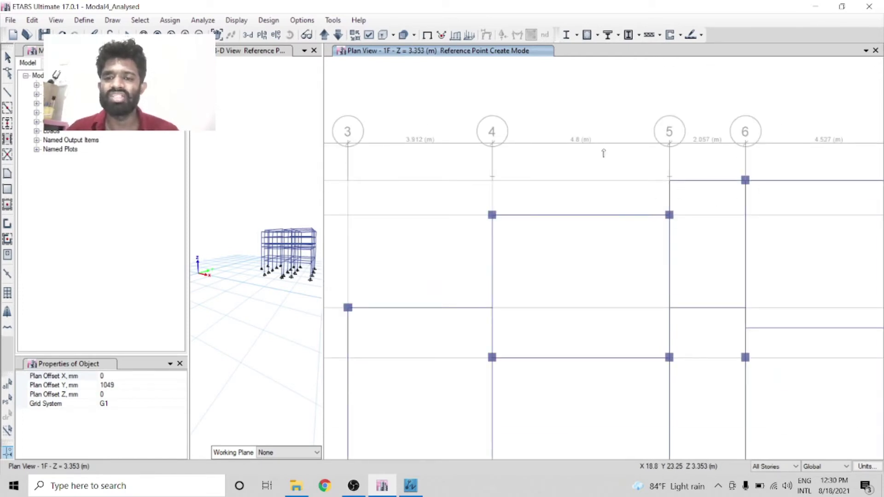
scroll(681, 223, down, 3)
scroll(694, 166, up, 5)
scroll(619, 146, down, 3)
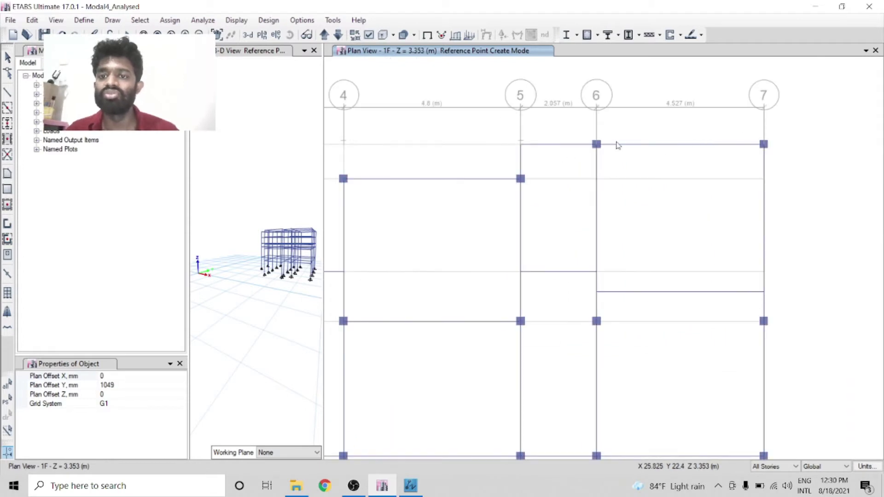
scroll(677, 167, down, 3)
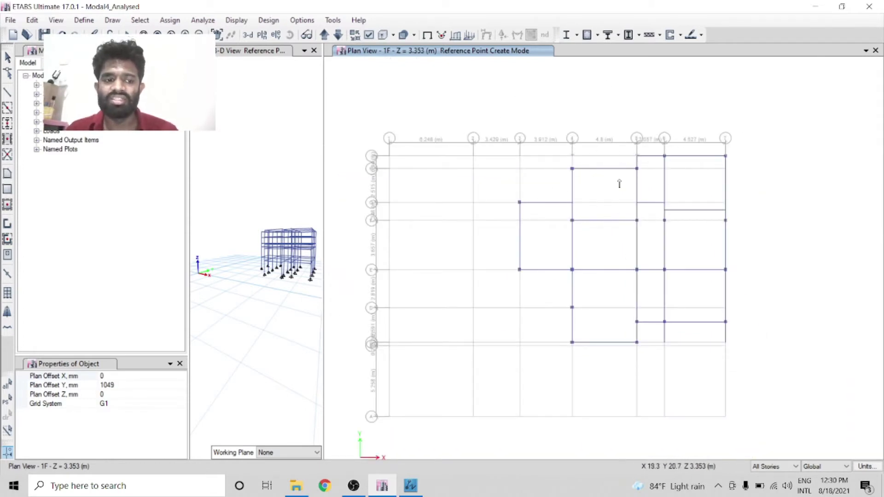
click(365, 492)
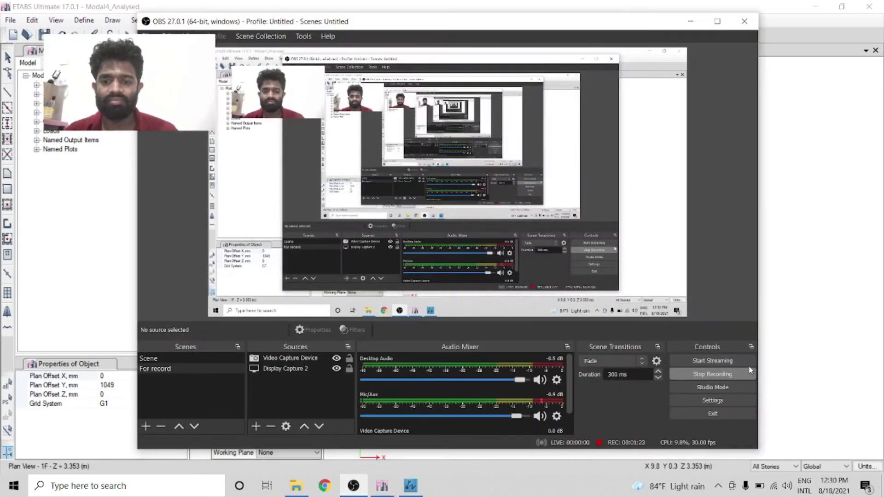
click(734, 374)
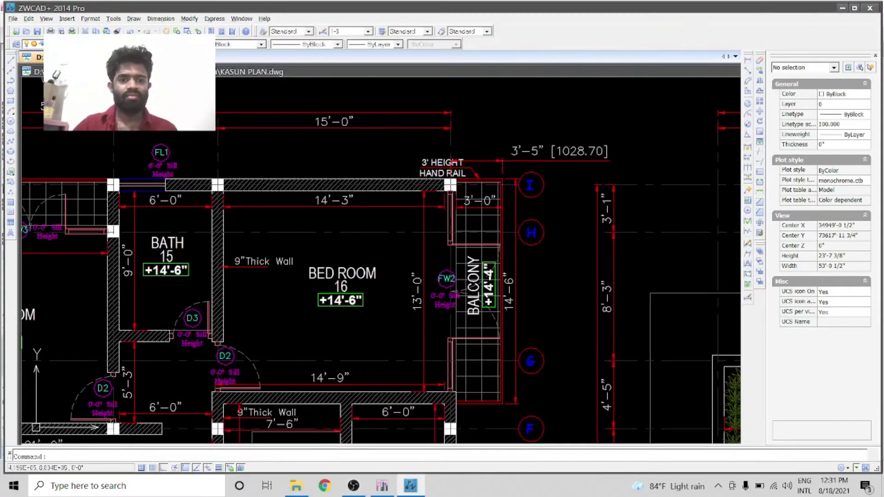
- Check the bedroom 16 balcony in the ZWCAD plan, and in ETABS add two grid 7 reference points offset X 1028, Y 0 mm
scroll(542, 201, up, 5)
scroll(421, 178, down, 4)
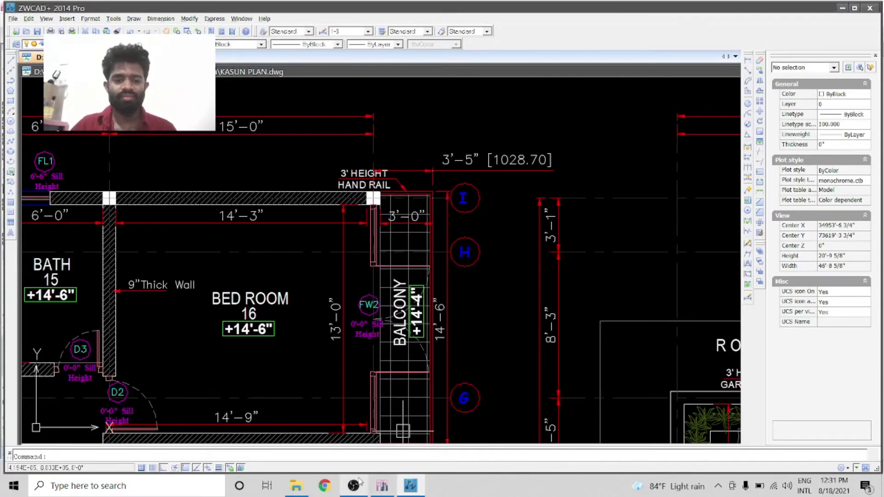
click(382, 486)
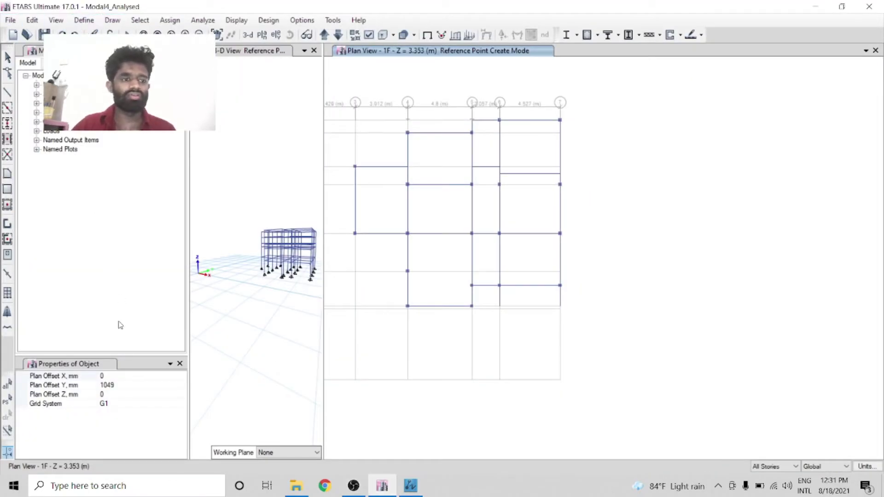
click(129, 388)
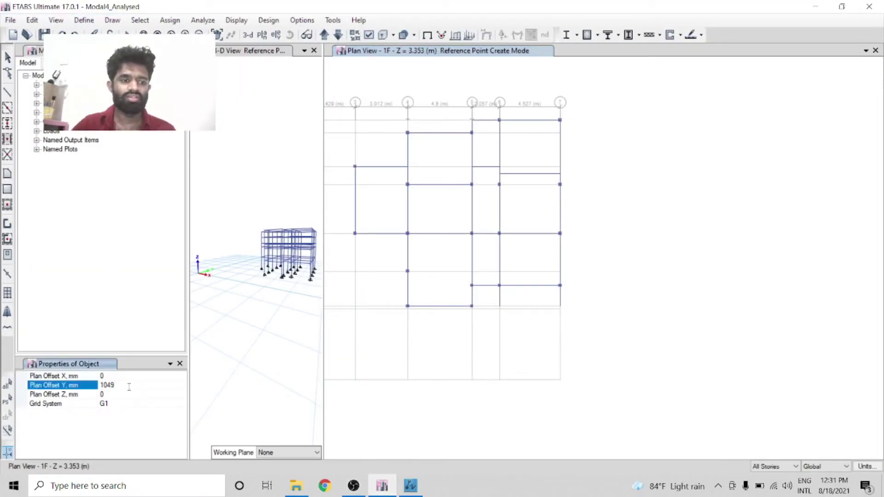
click(411, 486)
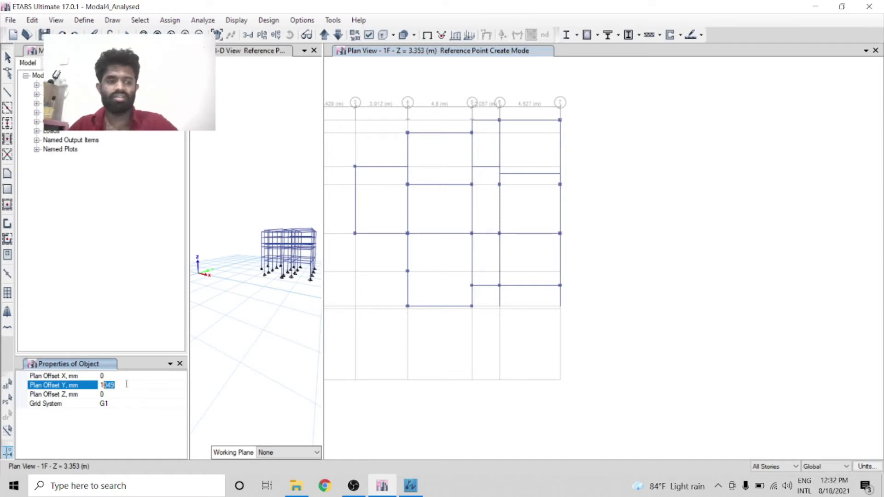
key(Up)
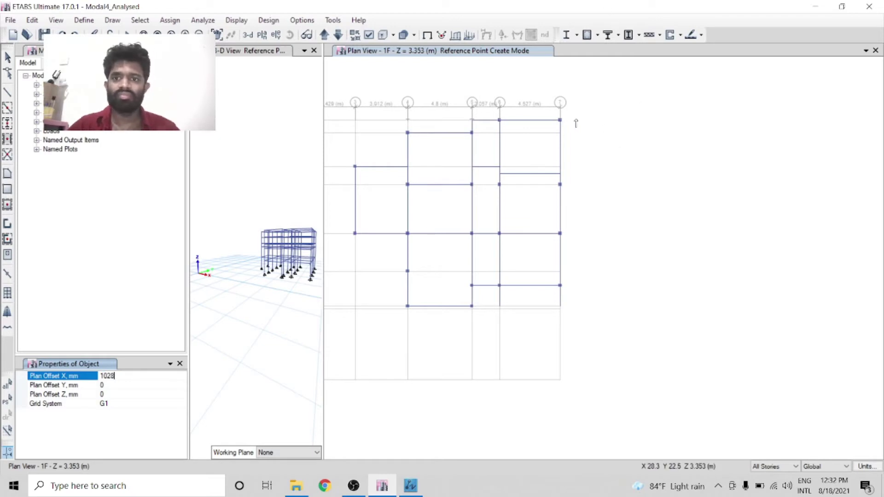
click(560, 120)
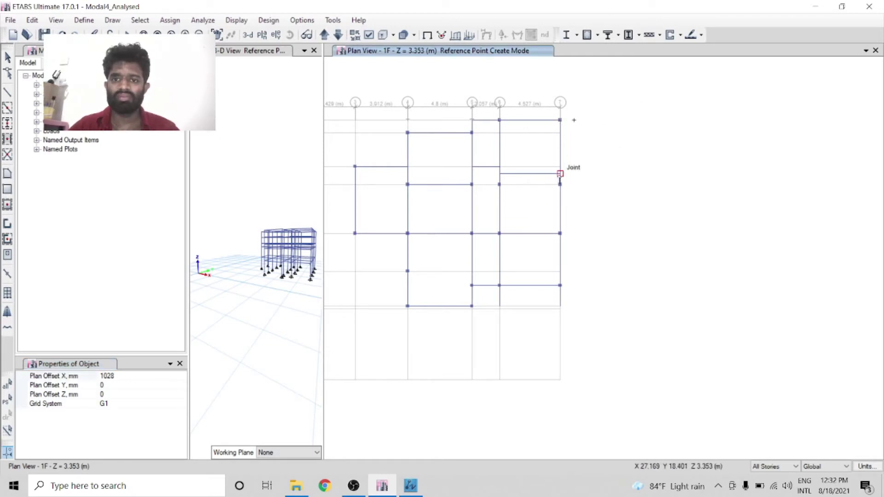
click(560, 173)
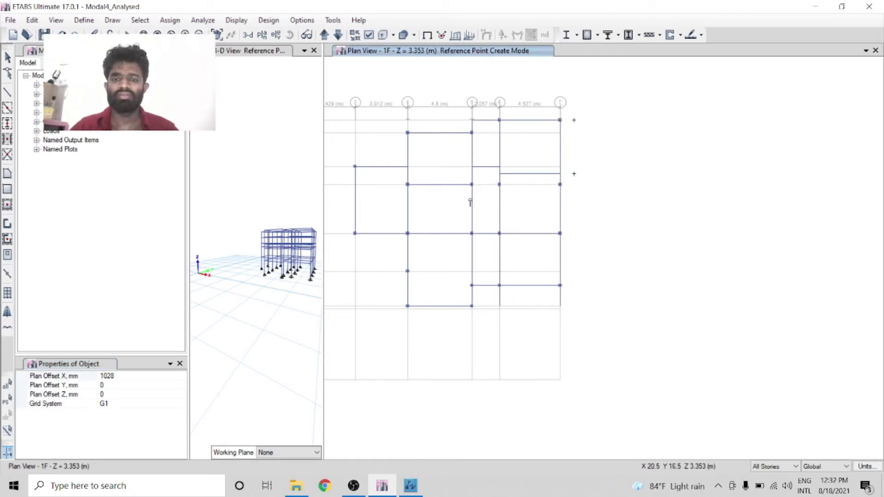
- Set the plan X offset to 0 mm and add reference points at the ends of the intermediate beam between grids 6 and 7
click(129, 377)
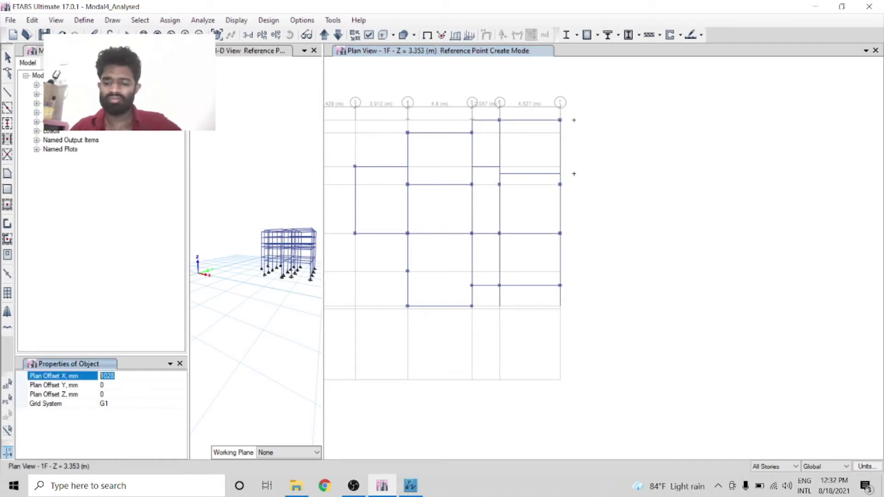
text(0)
click(499, 173)
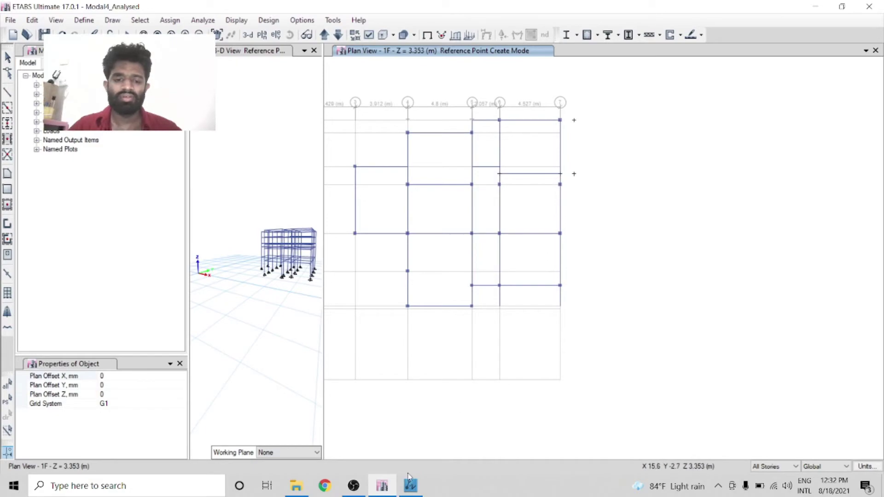
- Check the balcony between grids 6 and 7 in ZWCAD, and in ETABS add reference points offset Y -1333 mm from its columns
click(410, 487)
scroll(460, 304, down, 3)
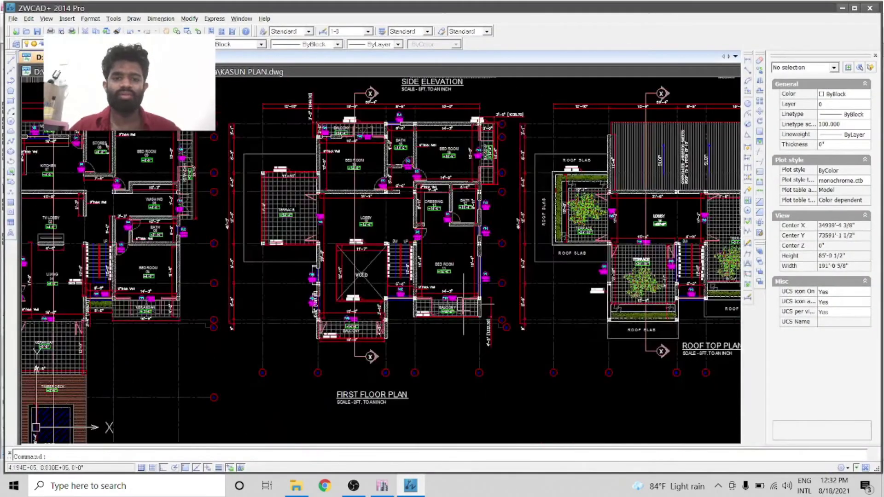
scroll(457, 313, up, 4)
scroll(522, 367, up, 5)
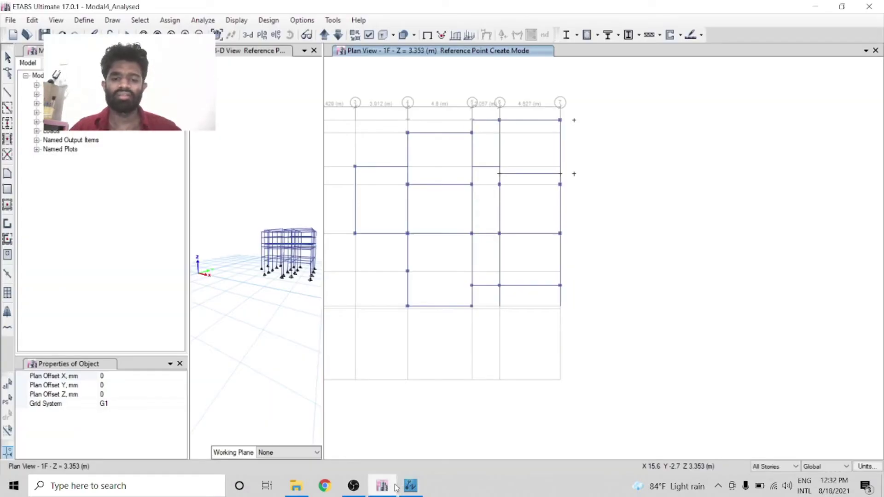
click(382, 486)
click(123, 386)
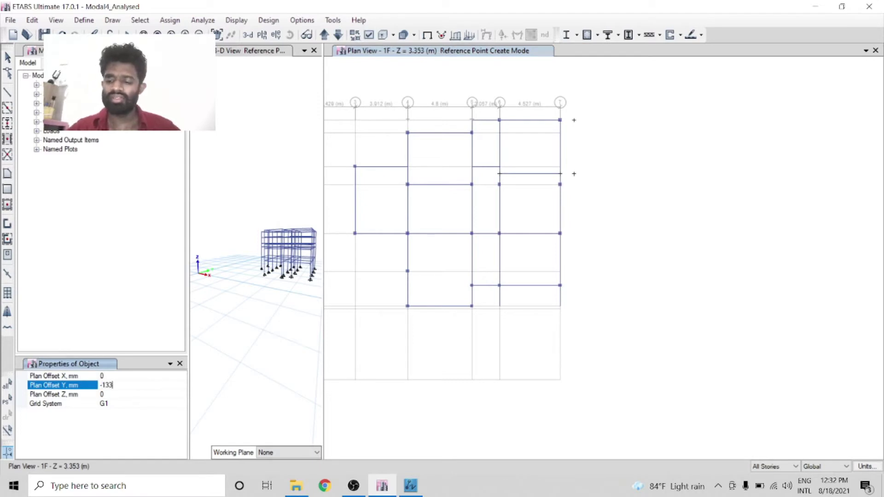
click(560, 285)
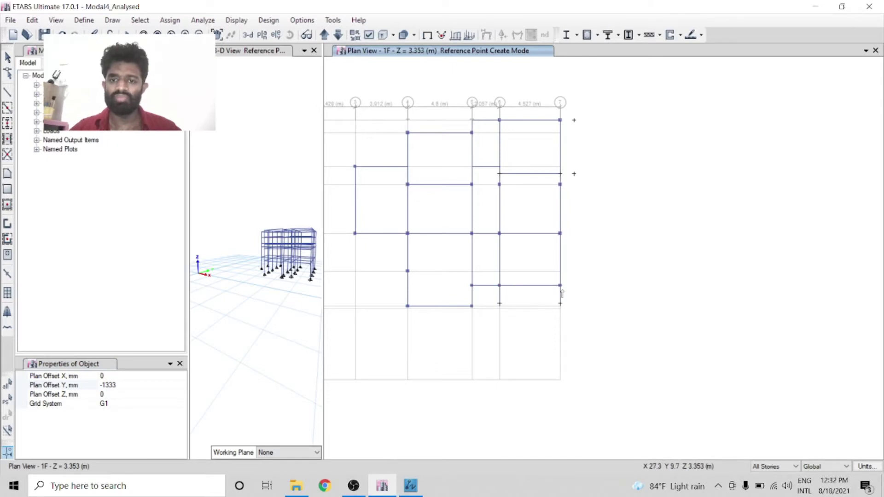
- Switch to the ZWCAD floor plan and examine the projection dimension of the balcony between grids 4 and 5
click(410, 486)
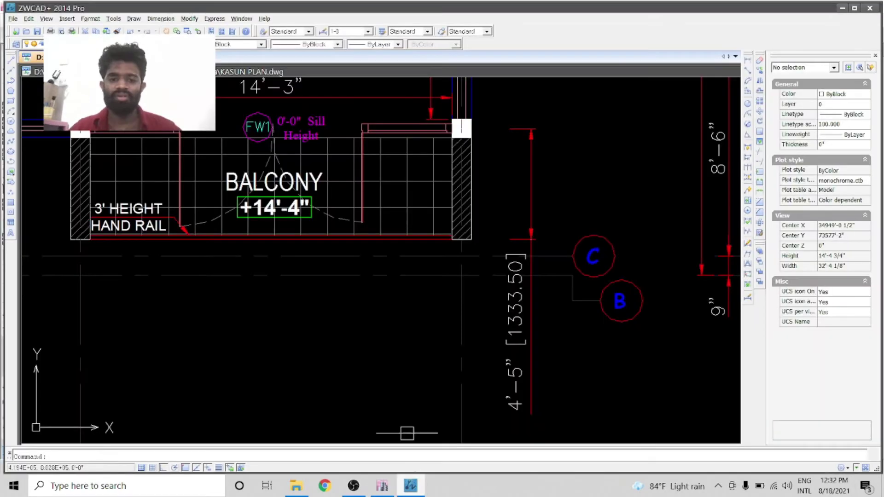
scroll(497, 255, down, 5)
scroll(198, 294, up, 6)
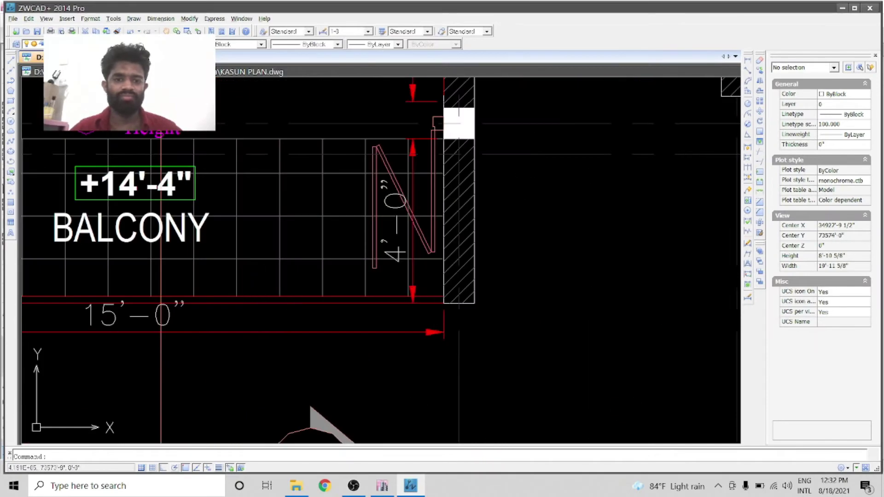
scroll(406, 279, down, 2)
scroll(198, 254, up, 6)
scroll(206, 164, down, 5)
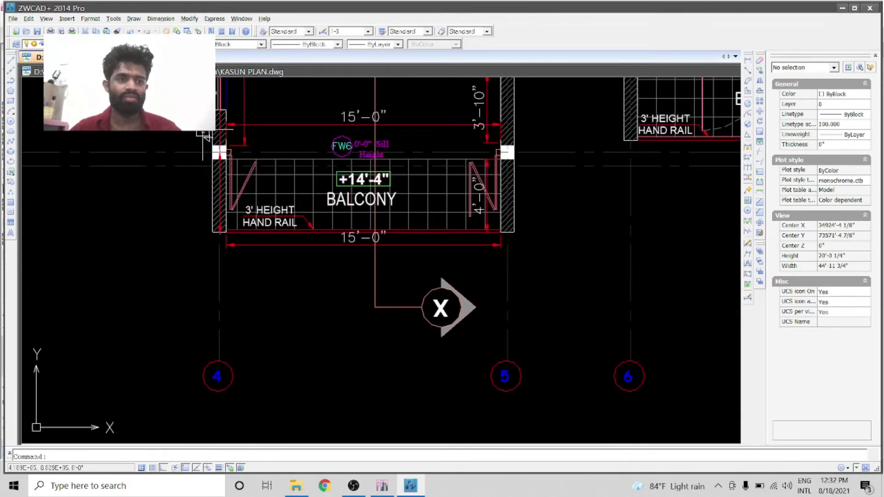
click(203, 131)
scroll(239, 95, down, 4)
scroll(248, 120, up, 7)
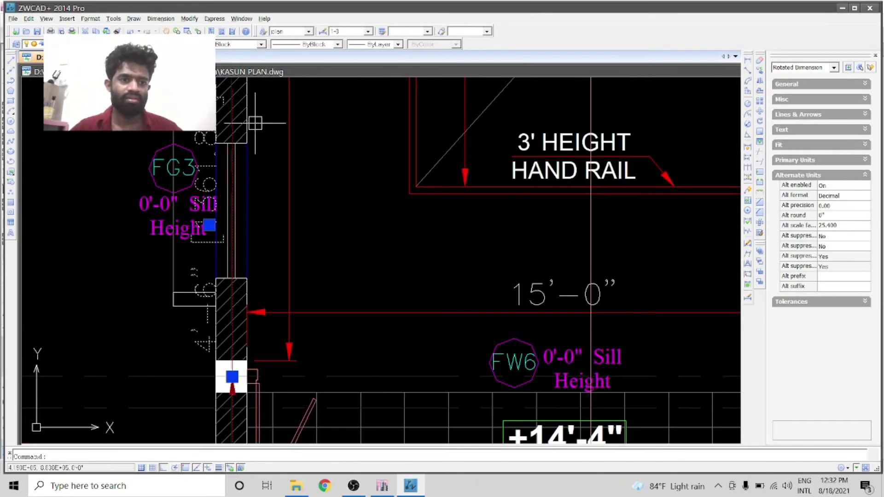
scroll(202, 224, up, 3)
scroll(276, 233, down, 8)
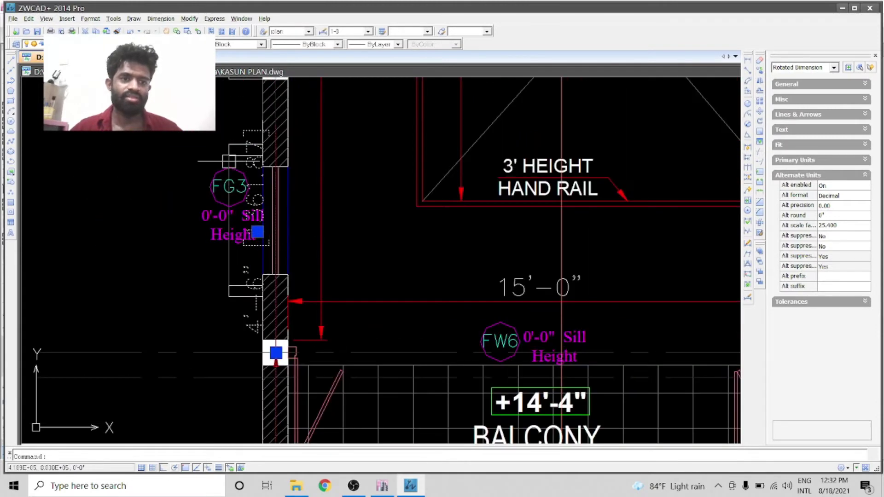
- Switch to ETABS and add reference points with a plan Y offset of -1361 mm from grid points 4-C and 5-C
click(391, 488)
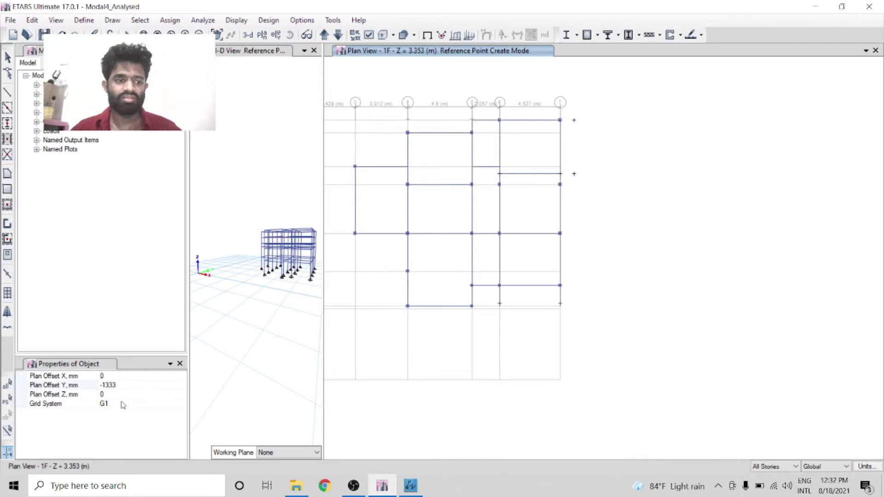
click(113, 385)
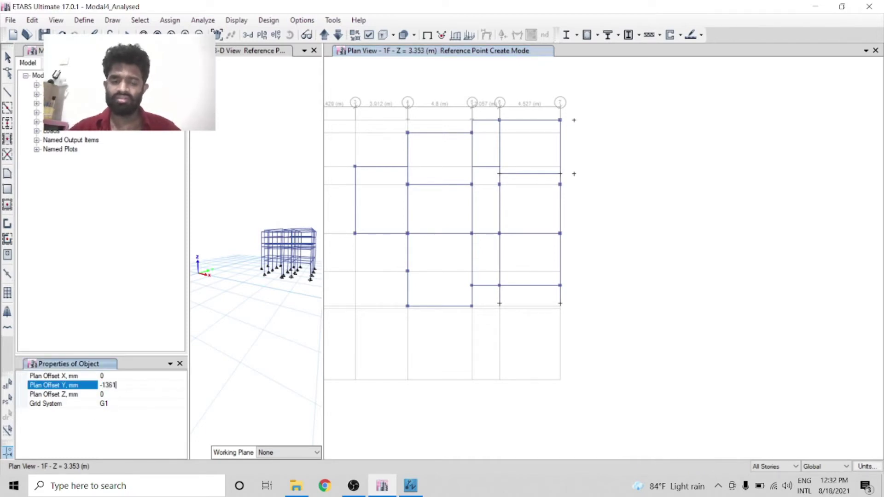
scroll(401, 325, up, 5)
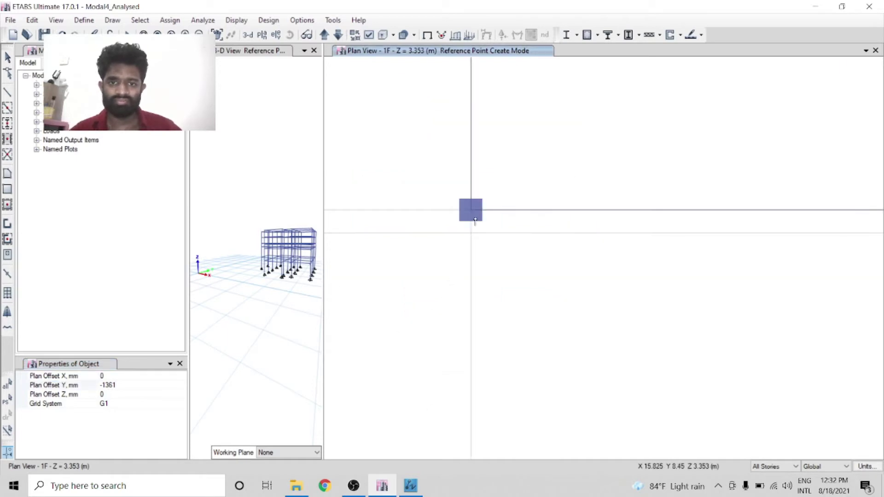
scroll(446, 235, down, 3)
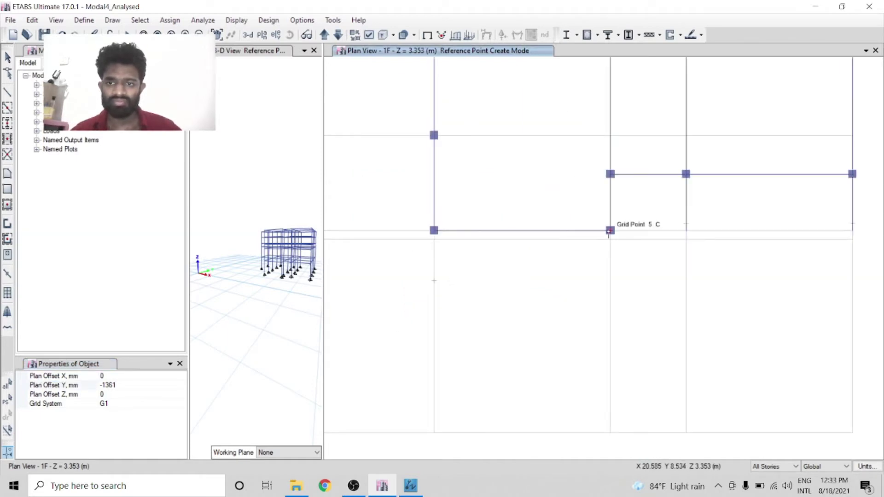
scroll(438, 286, down, 3)
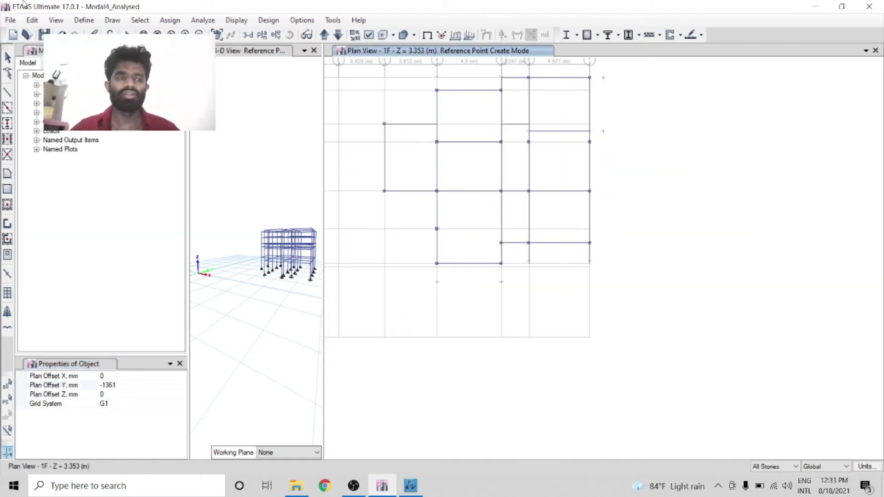
- Delete the overhanging beams on grids 6 and 7 beyond the lowest beam between those grids, on all stories
click(8, 57)
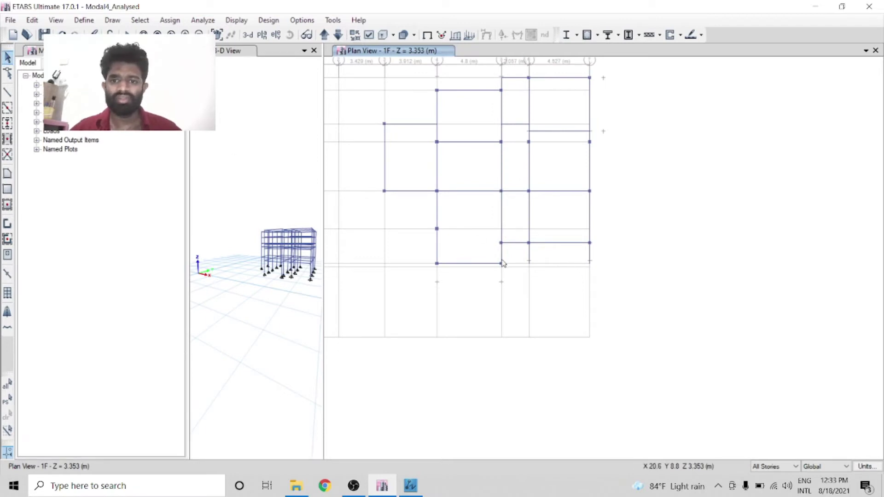
click(530, 258)
click(588, 254)
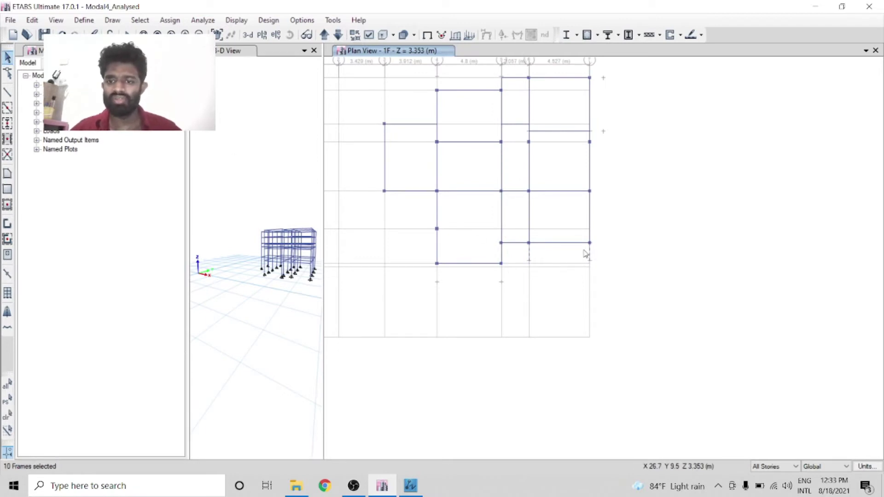
key(Delete)
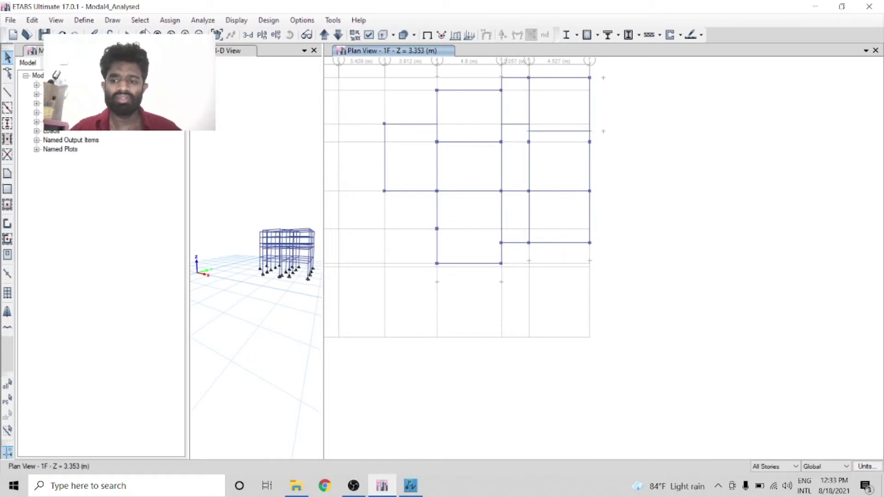
- Draw straight Beam225x300 cantilever beams on grids 4, 5, 6 and 7 from the columns to their offset reference points
click(9, 93)
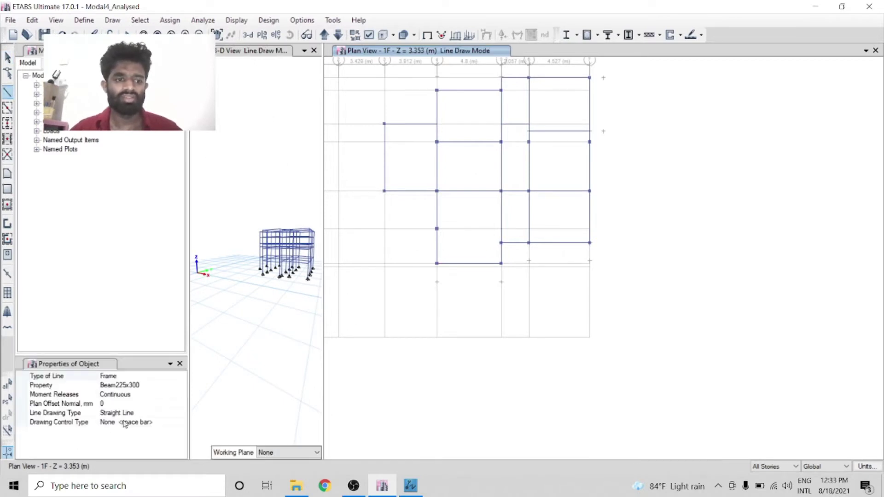
scroll(532, 247, up, 5)
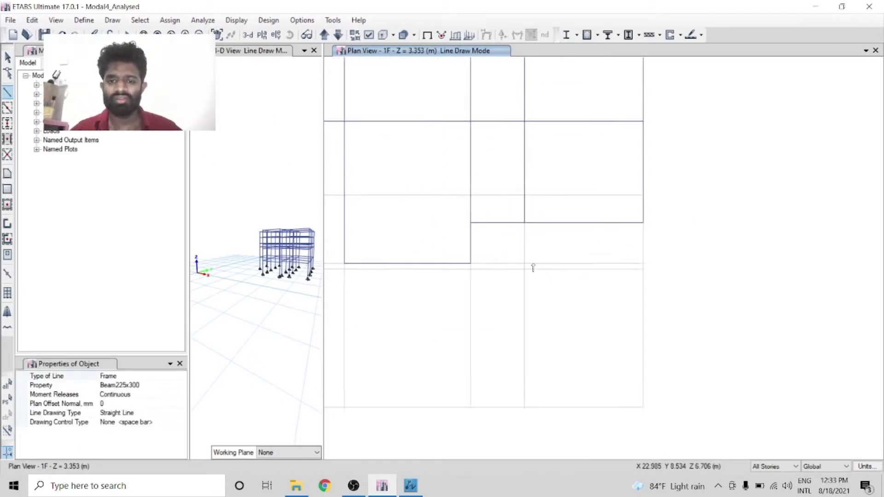
scroll(475, 249, down, 5)
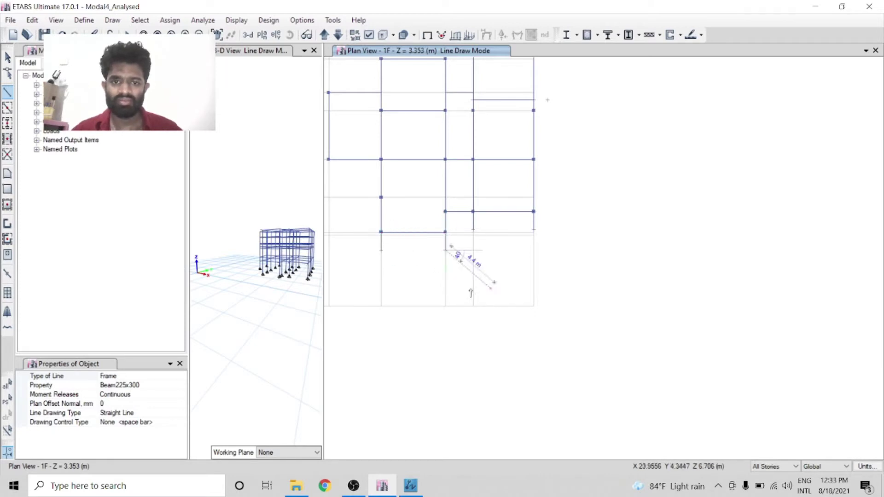
scroll(516, 203, down, 2)
scroll(500, 212, up, 5)
scroll(631, 236, down, 3)
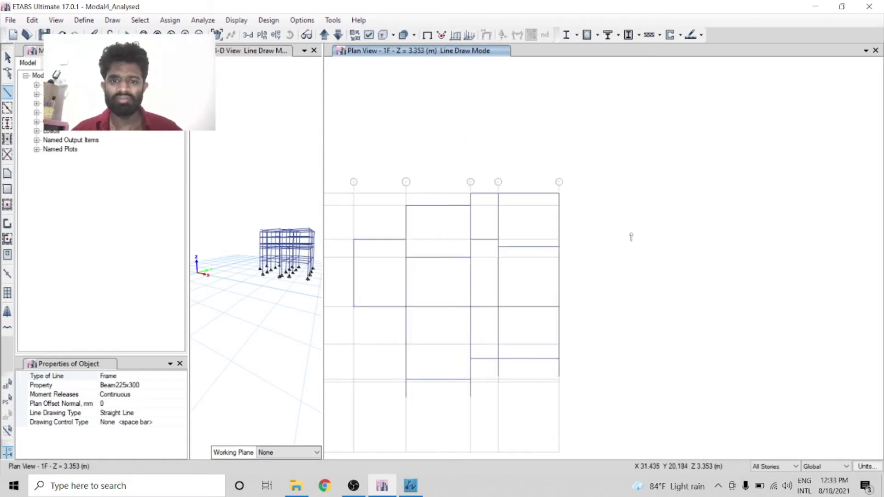
scroll(562, 272, up, 2)
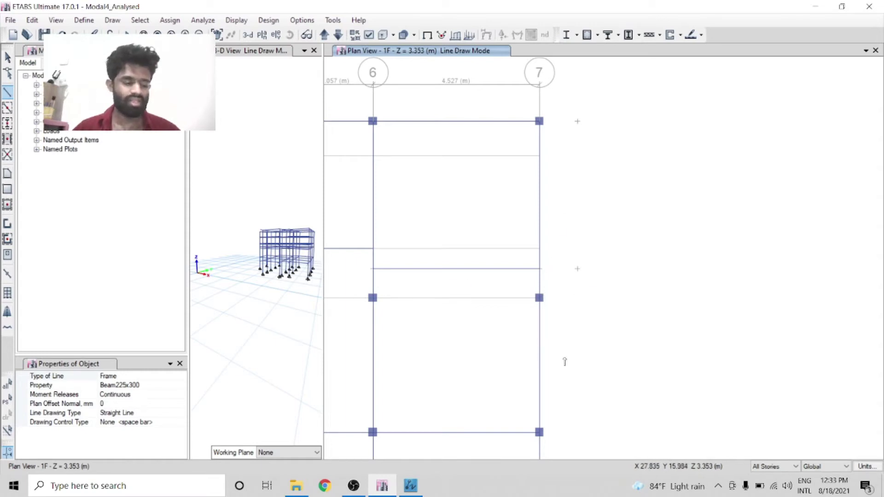
scroll(570, 322, down, 3)
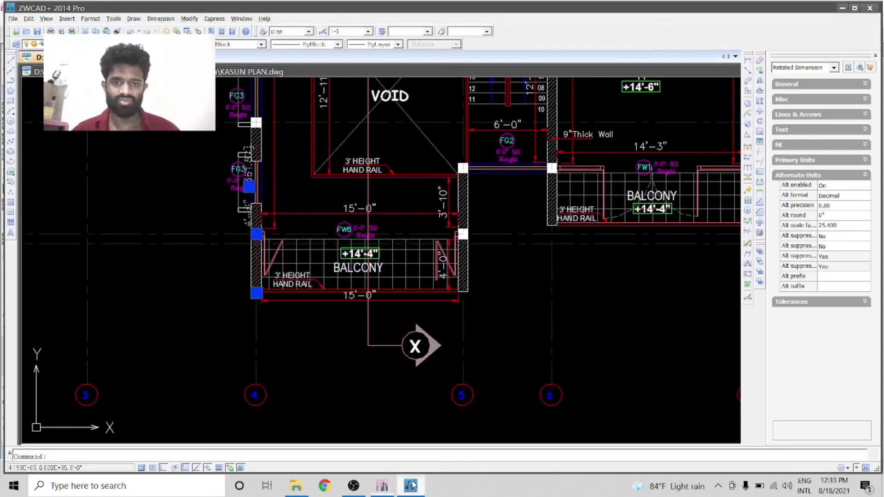
- Switch to the ZWCAD drawing and examine the first floor plan's terrace, rooms and balconies alongside the neighbouring floor plans
click(411, 486)
scroll(342, 293, down, 4)
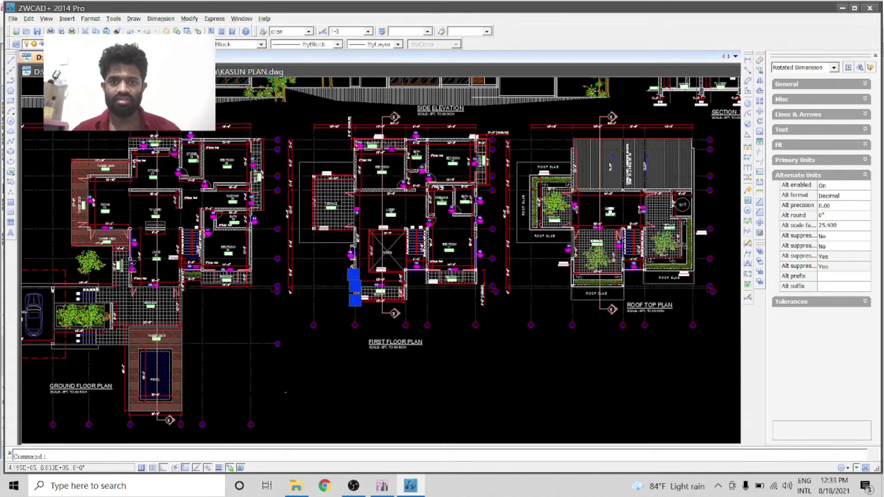
scroll(286, 393, up, 3)
scroll(328, 356, down, 4)
scroll(279, 219, up, 5)
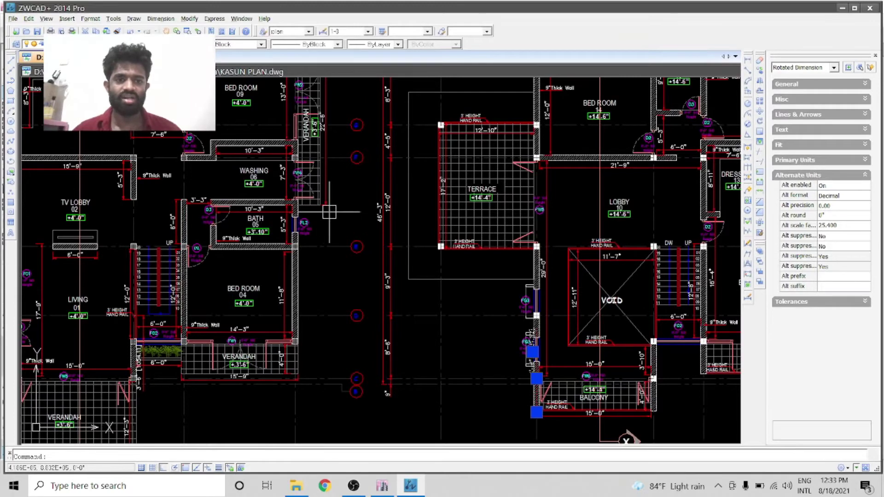
scroll(327, 207, down, 5)
scroll(318, 145, up, 5)
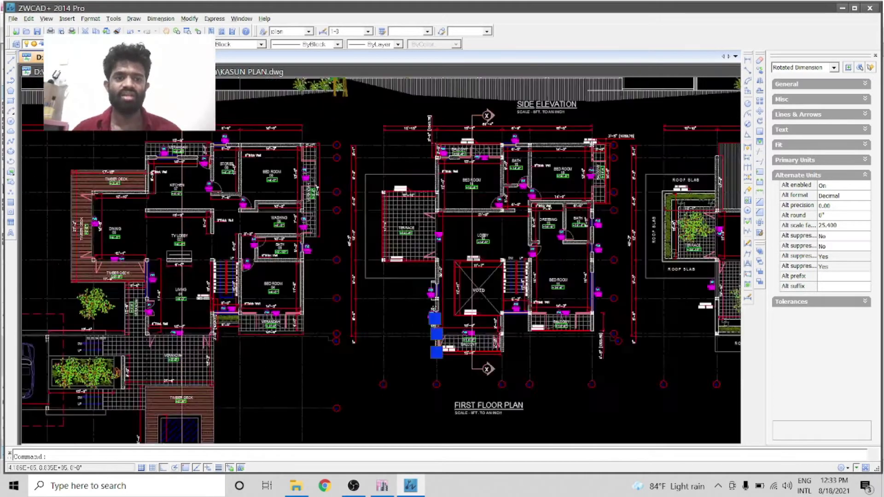
scroll(259, 217, down, 3)
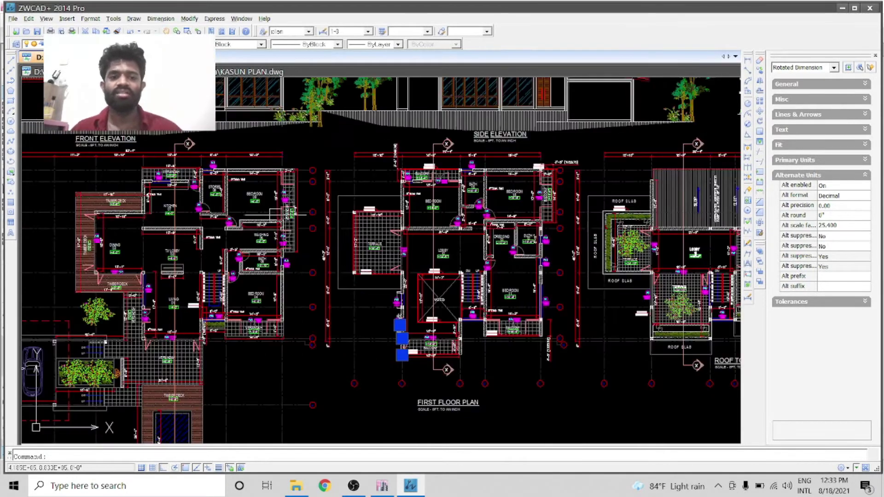
scroll(534, 212, up, 4)
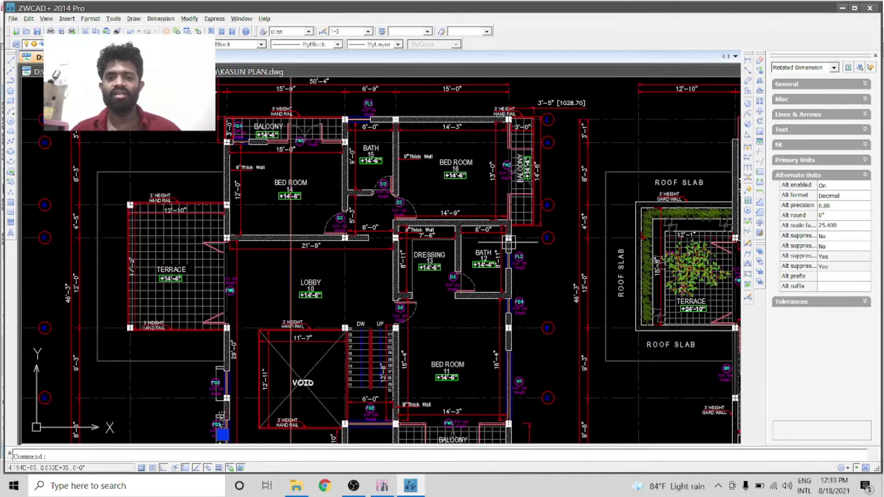
scroll(550, 231, up, 3)
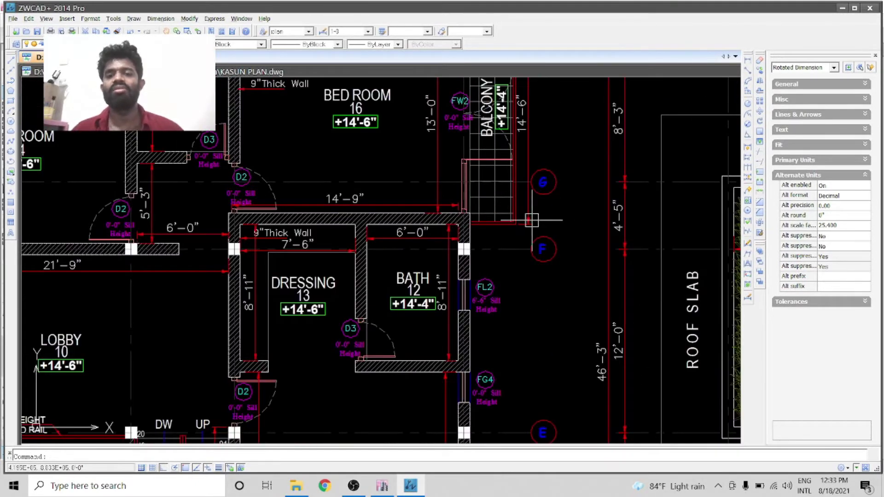
scroll(474, 226, down, 5)
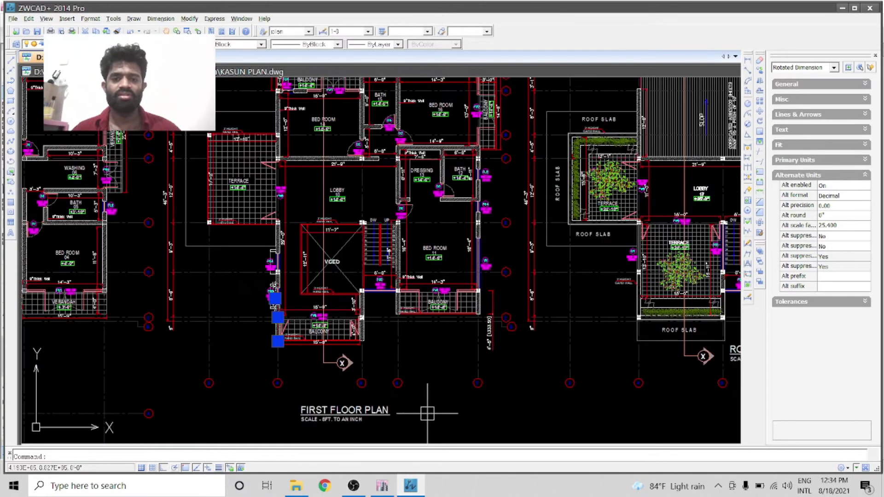
scroll(419, 440, up, 2)
scroll(402, 175, down, 3)
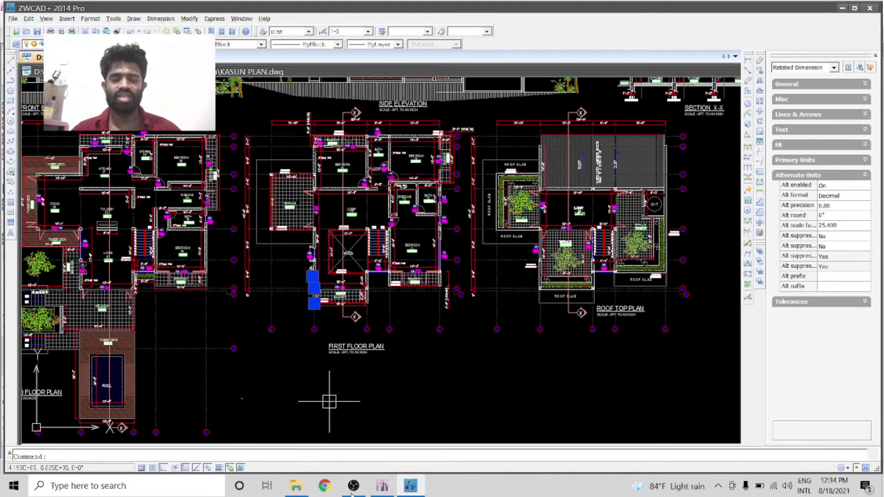
scroll(388, 164, up, 2)
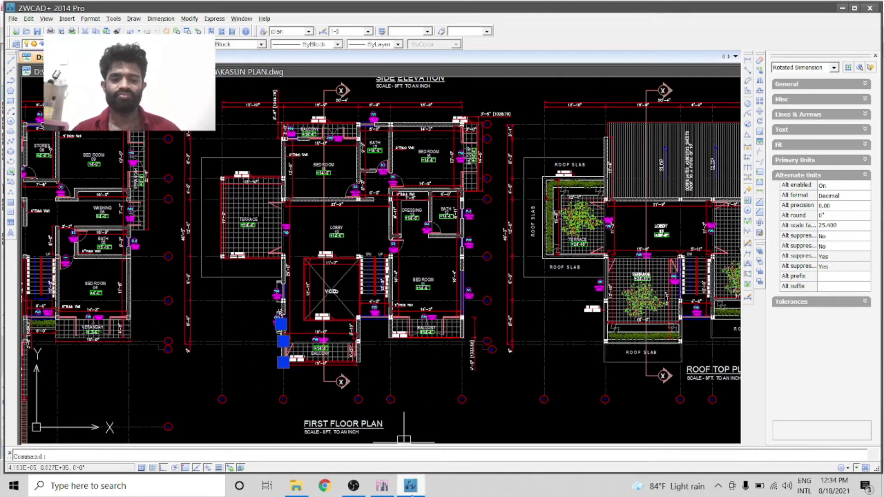
- Switch to ETABS, end the line drawing and review the defined slab sections from Slab100 to Slab200 without changing any
click(411, 486)
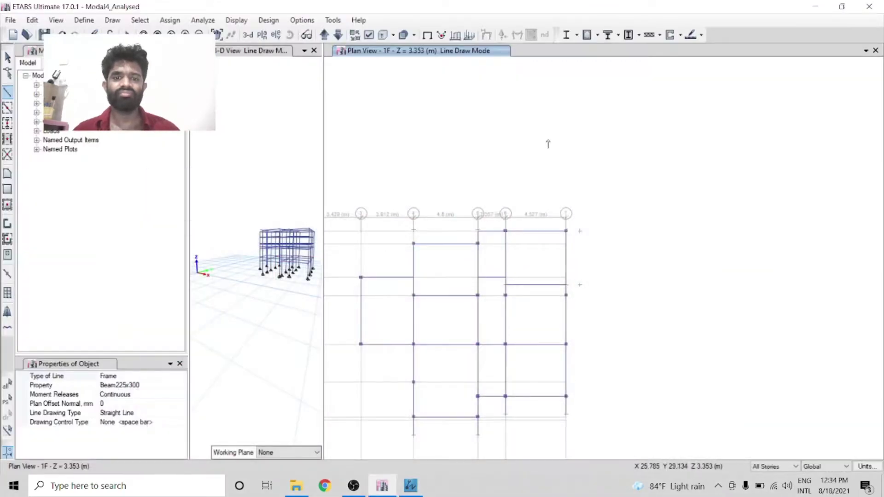
scroll(458, 199, down, 2)
scroll(544, 178, up, 5)
scroll(520, 178, down, 5)
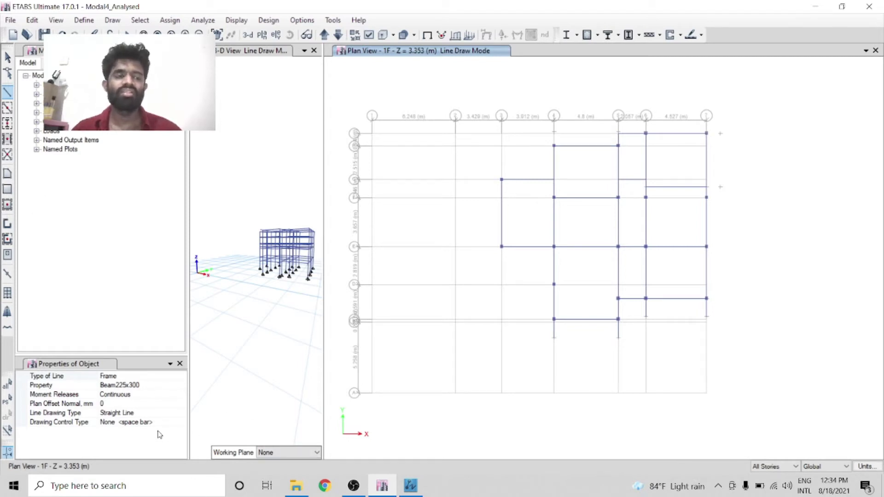
click(8, 57)
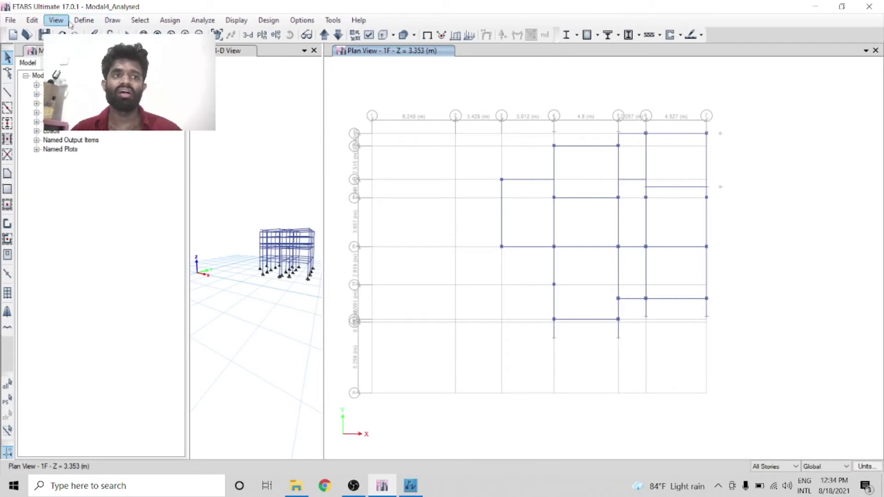
click(83, 21)
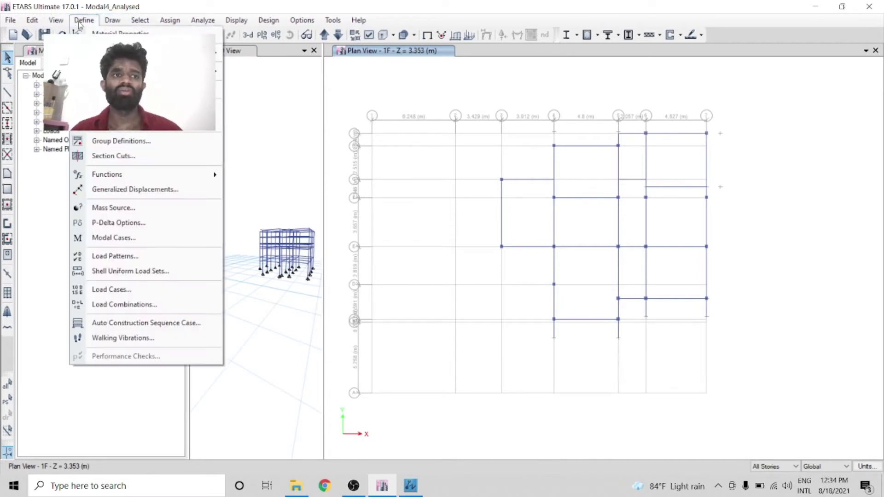
mouse_move(203, 51)
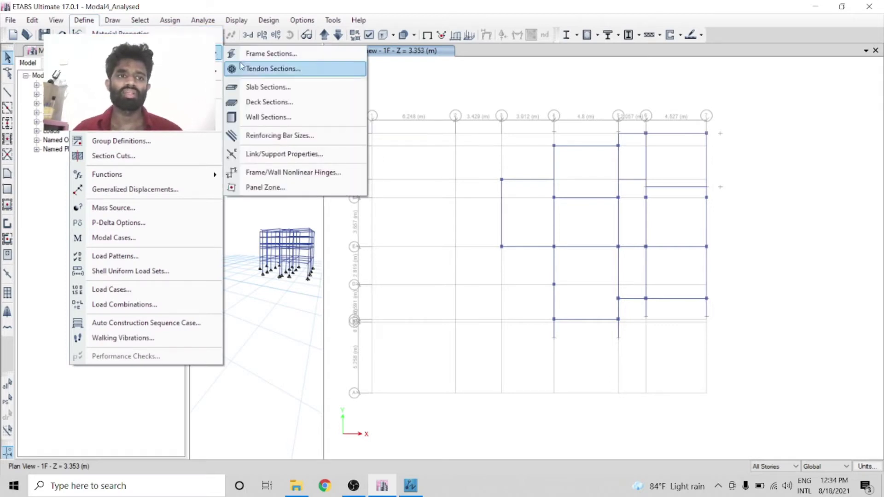
click(270, 88)
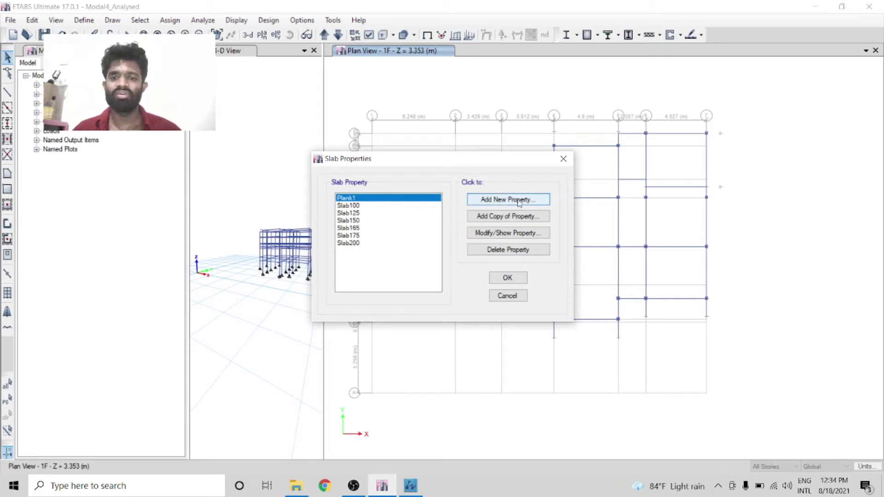
click(358, 206)
click(369, 213)
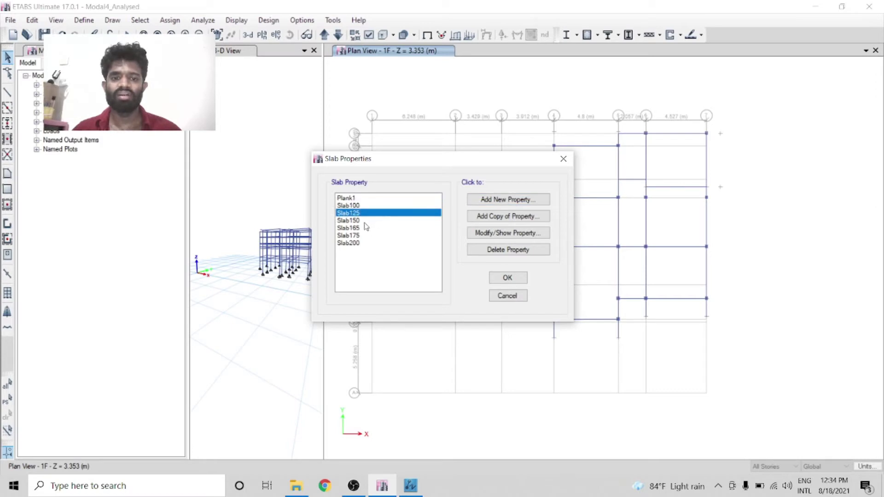
click(367, 221)
click(368, 228)
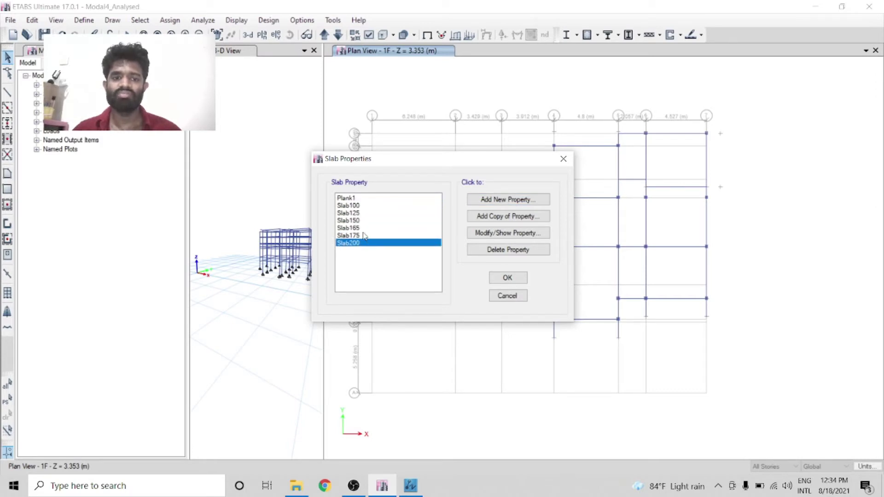
click(364, 235)
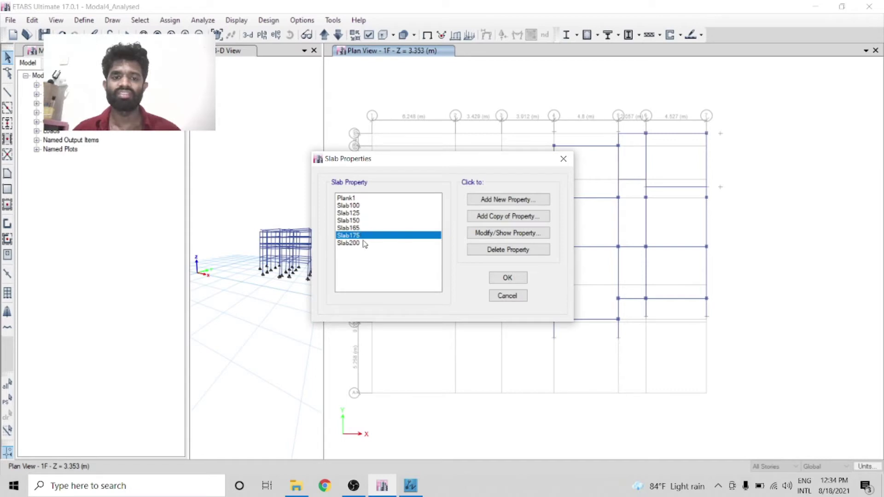
click(366, 243)
click(371, 206)
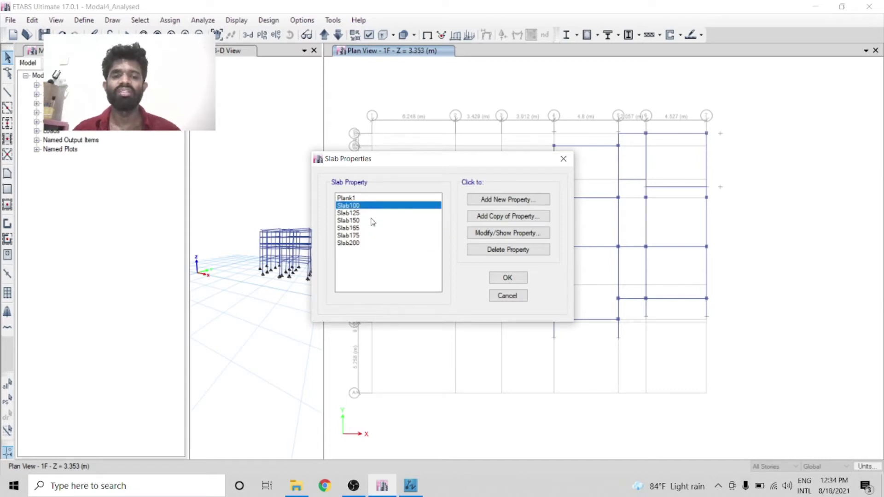
click(373, 213)
click(371, 228)
click(371, 236)
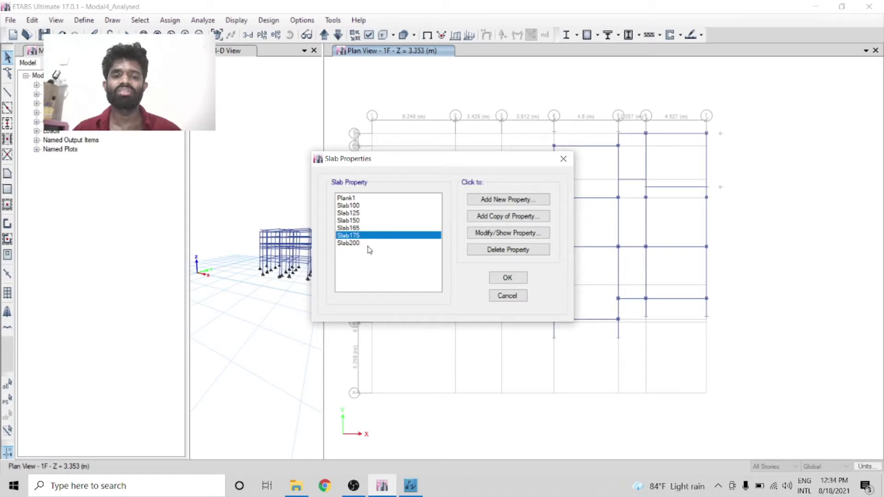
click(368, 221)
click(372, 207)
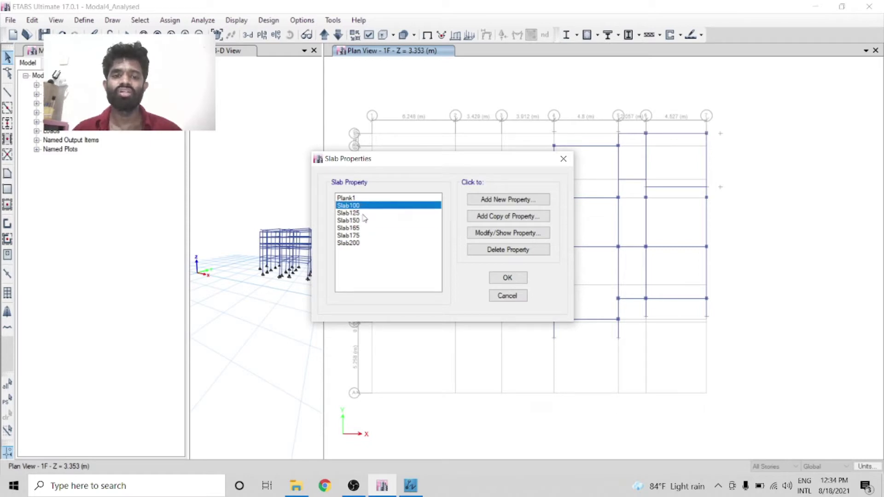
click(362, 214)
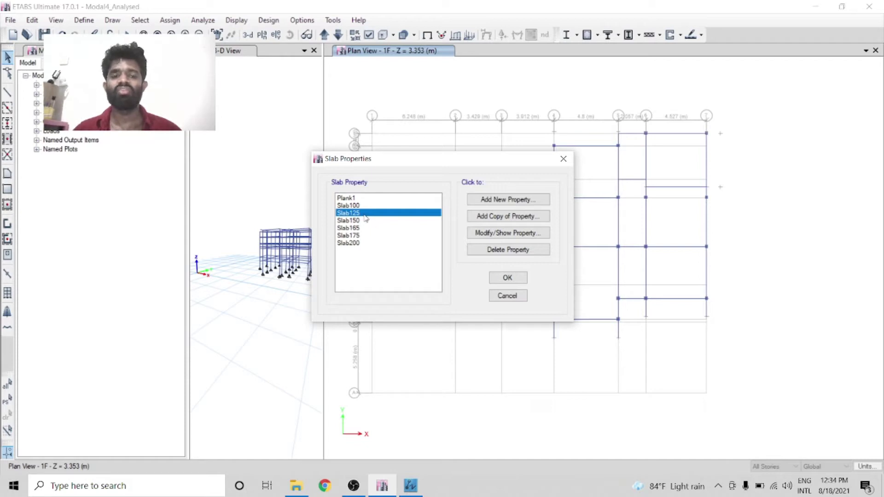
click(508, 296)
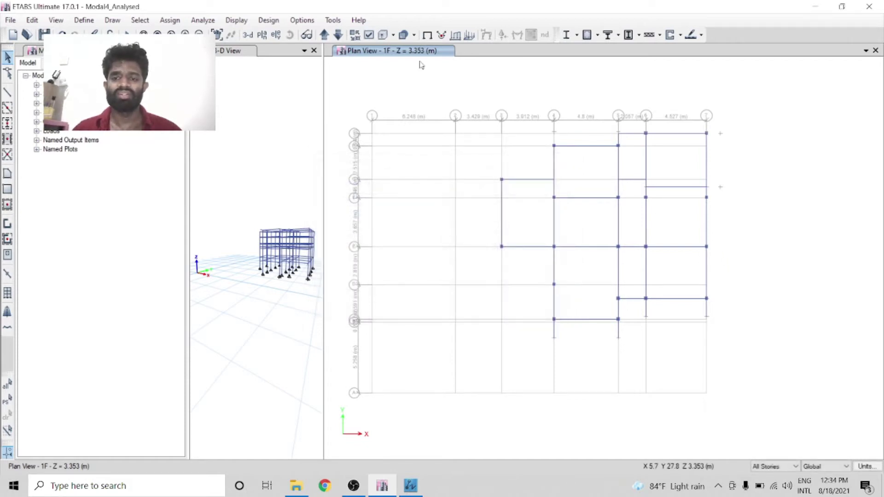
- Draw a straight-edged Slab125 floor area on all stories over the panel bounded by grids 3, 4, E and G
click(113, 20)
mouse_move(235, 82)
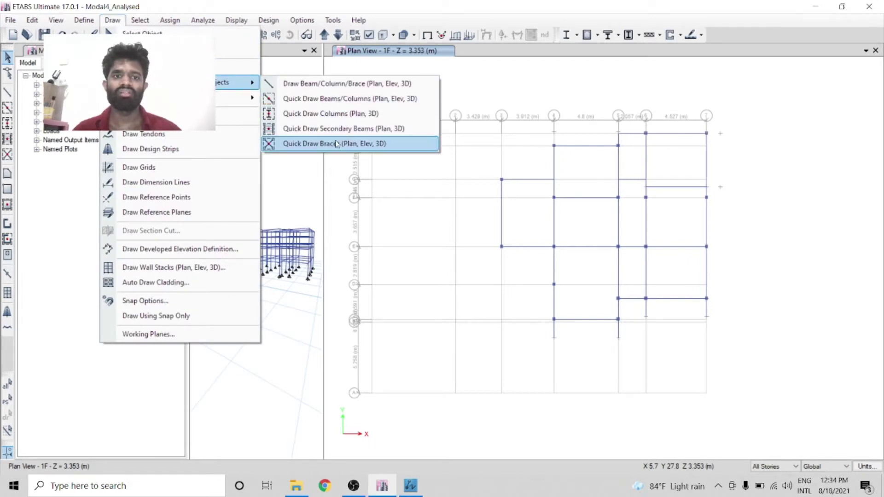
mouse_move(229, 98)
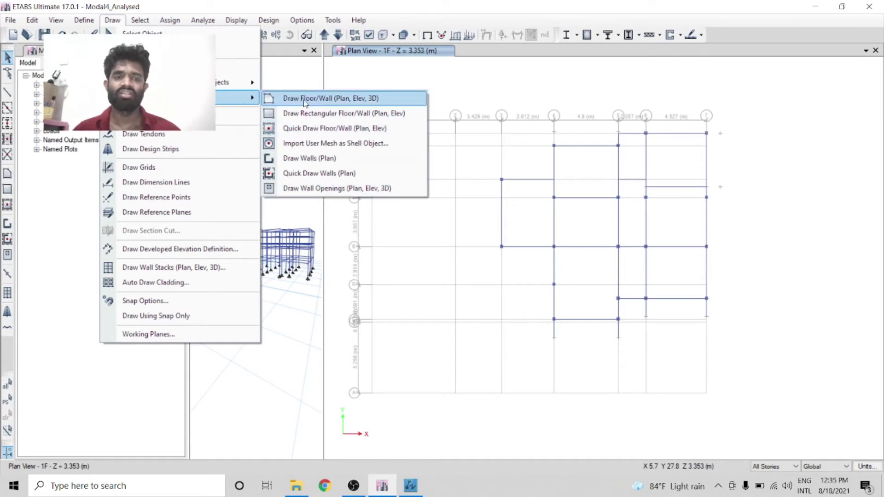
click(348, 98)
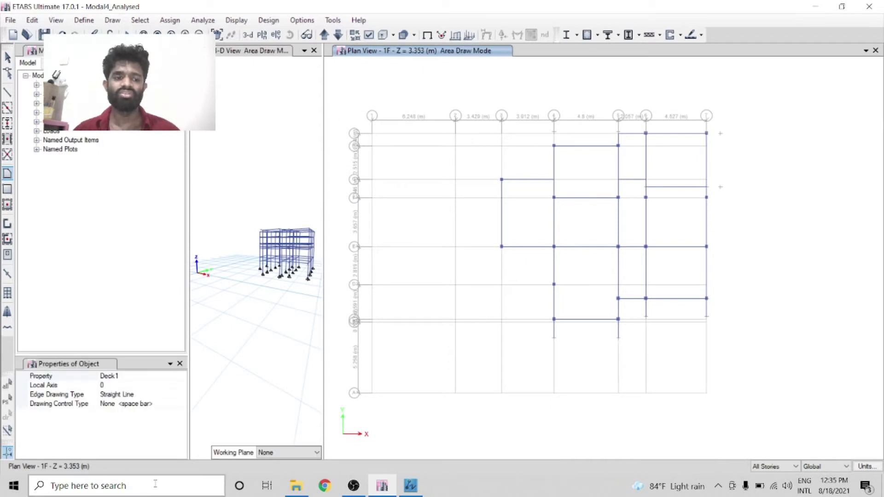
click(181, 378)
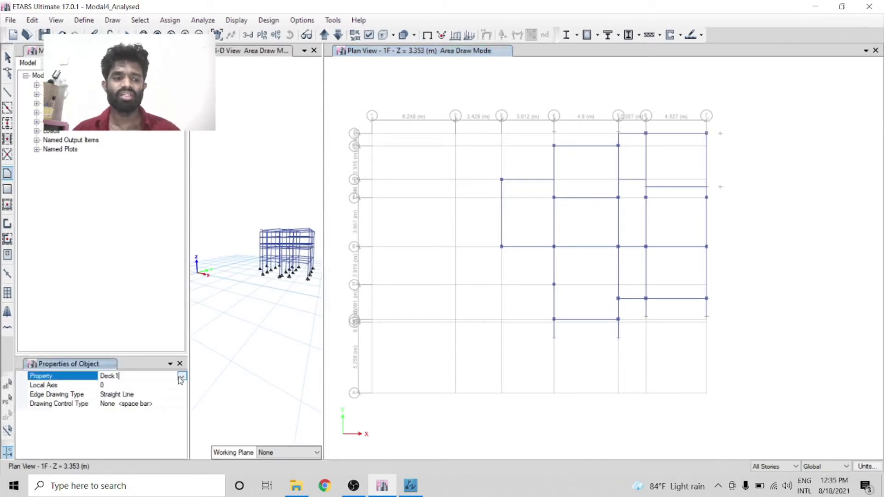
click(182, 377)
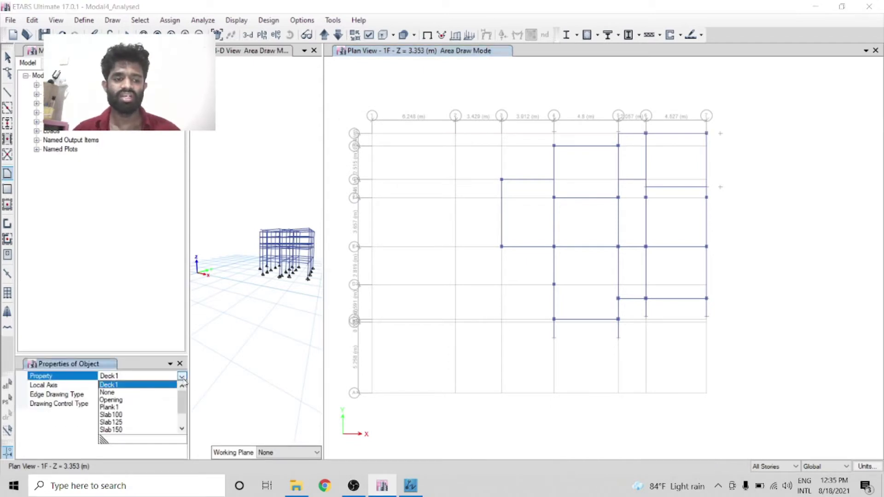
click(113, 422)
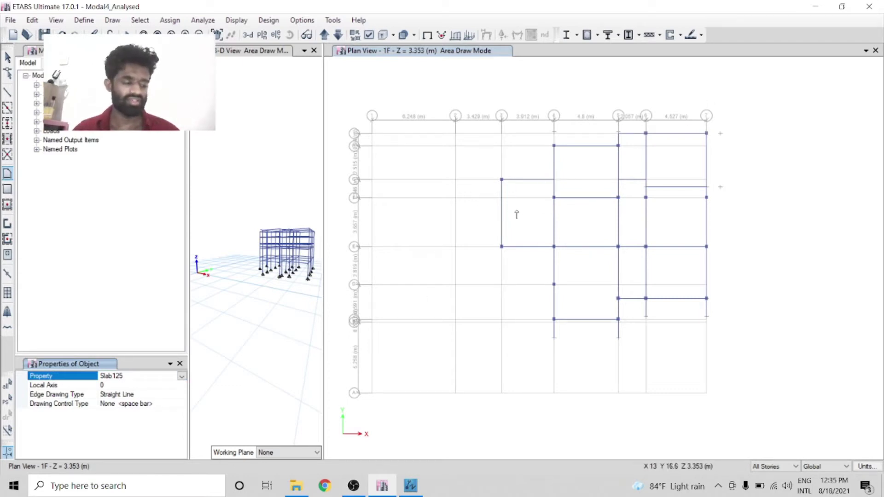
click(502, 179)
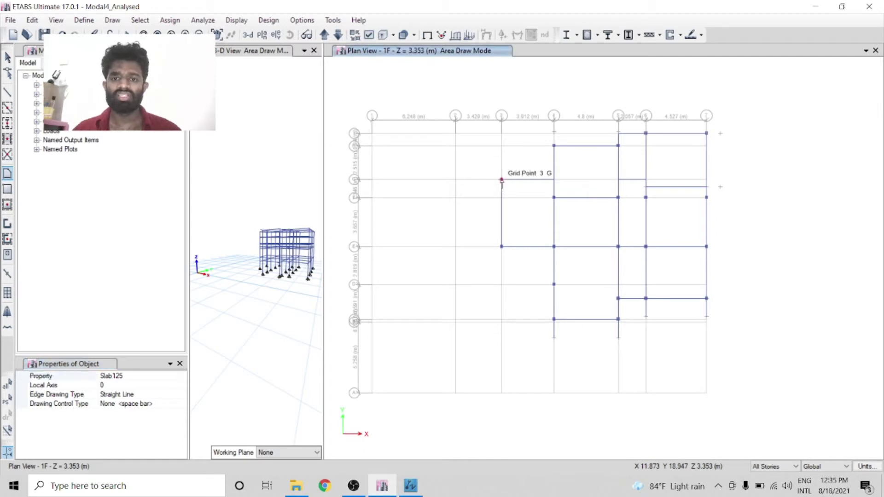
click(501, 247)
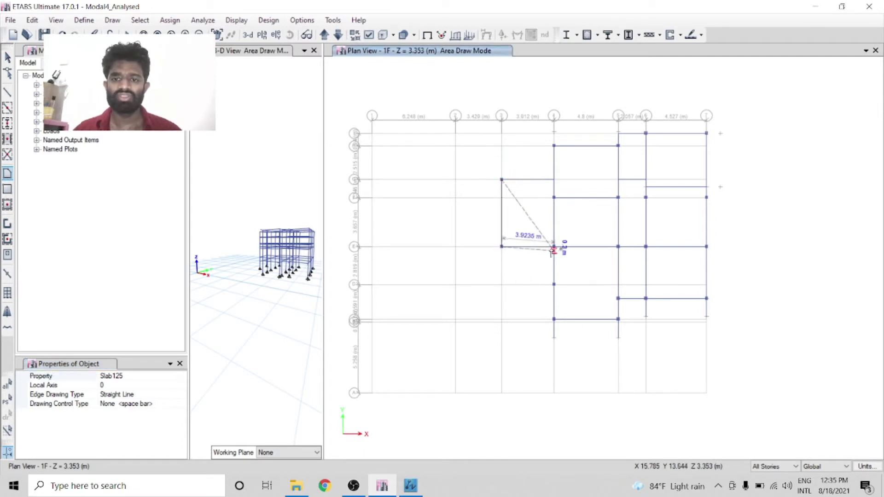
click(554, 247)
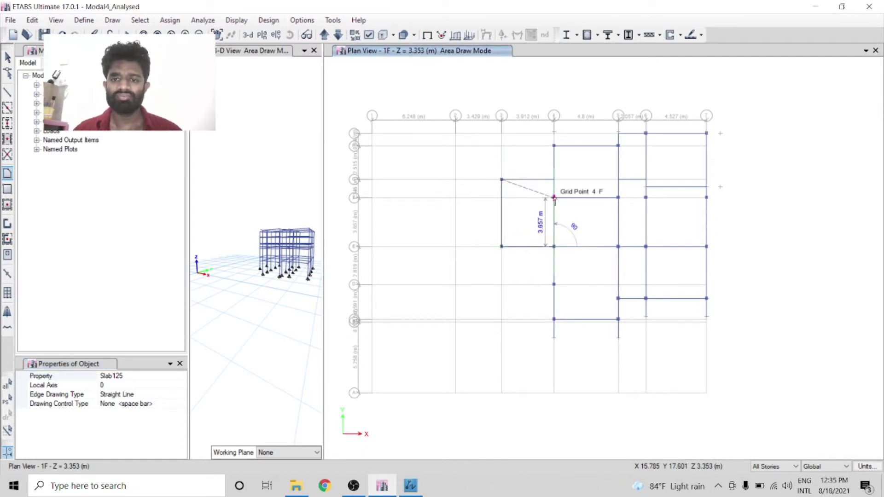
click(554, 197)
click(554, 179)
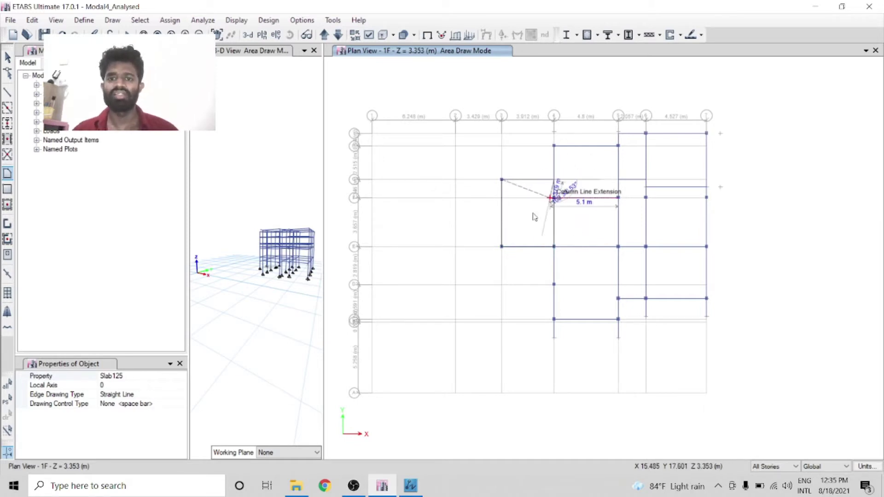
key(Return)
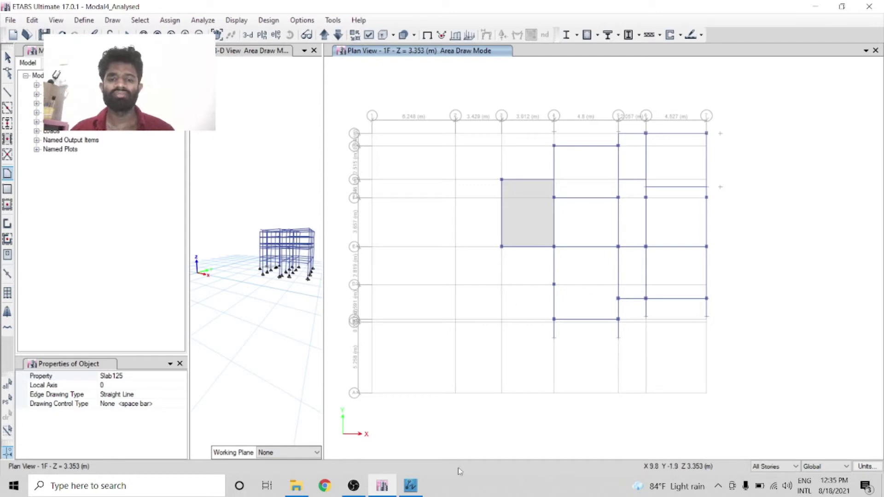
click(353, 486)
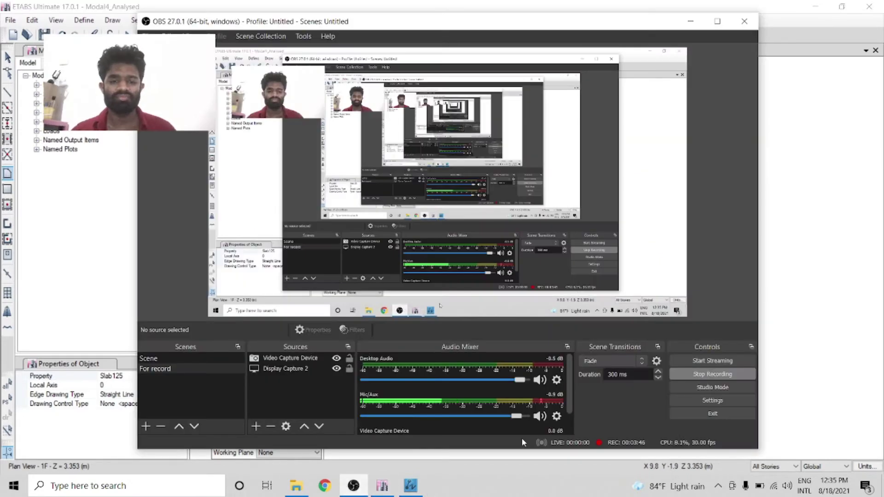
- Return to ETABS and draw a Slab125 floor area over the balcony between grids 4 and 5, from grid H to the cantilever ends
click(716, 374)
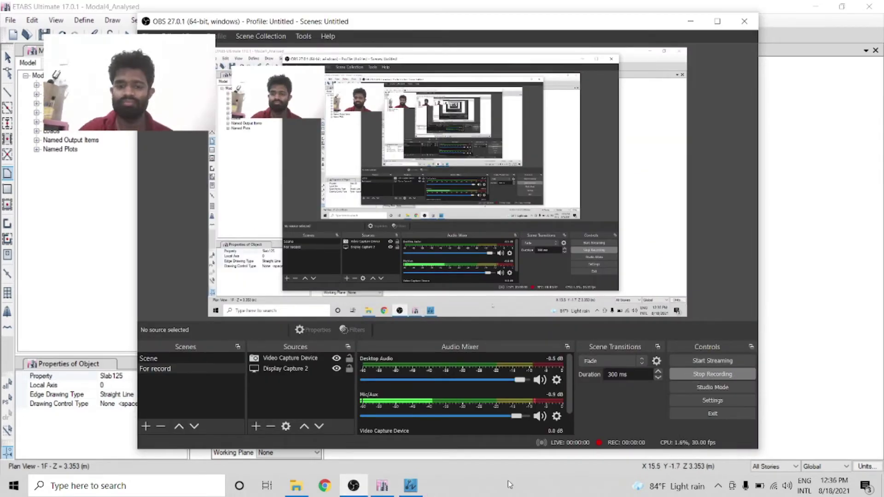
click(386, 491)
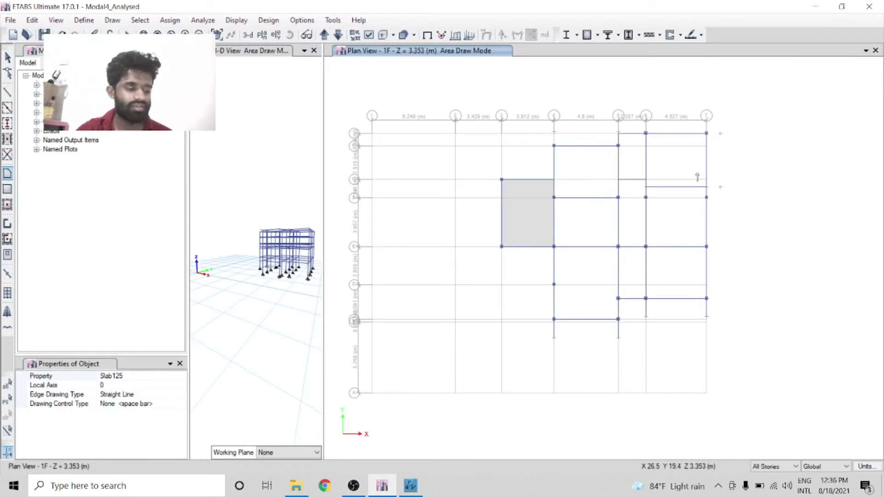
scroll(760, 170, up, 3)
scroll(847, 238, down, 3)
scroll(671, 168, up, 3)
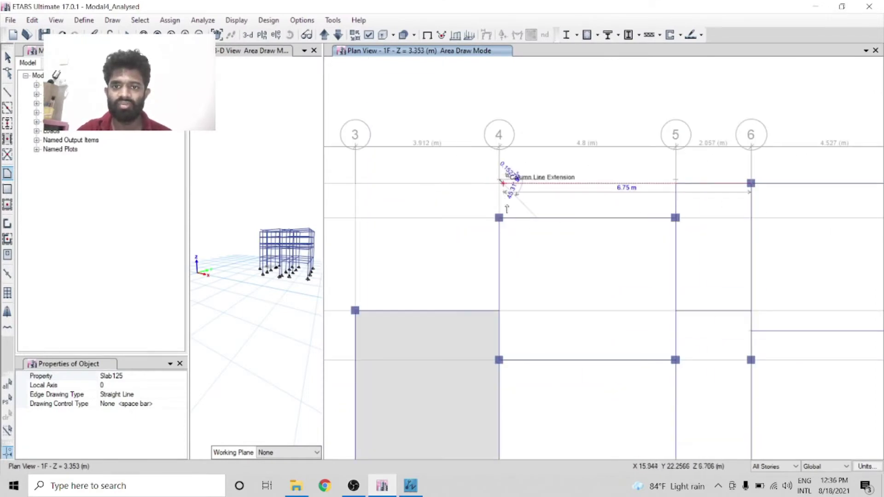
click(499, 218)
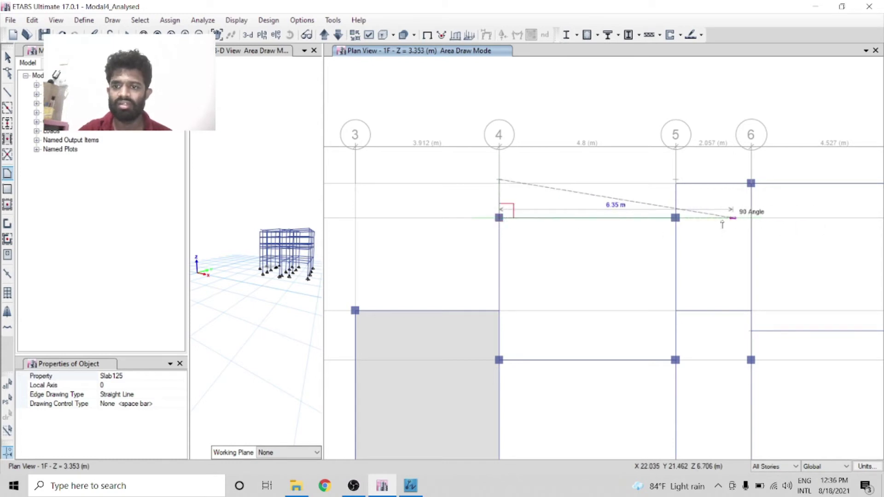
click(675, 218)
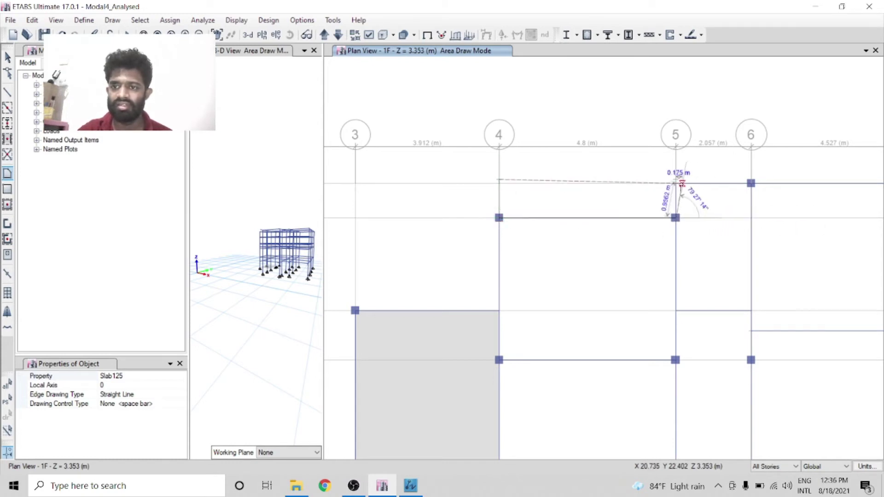
click(676, 183)
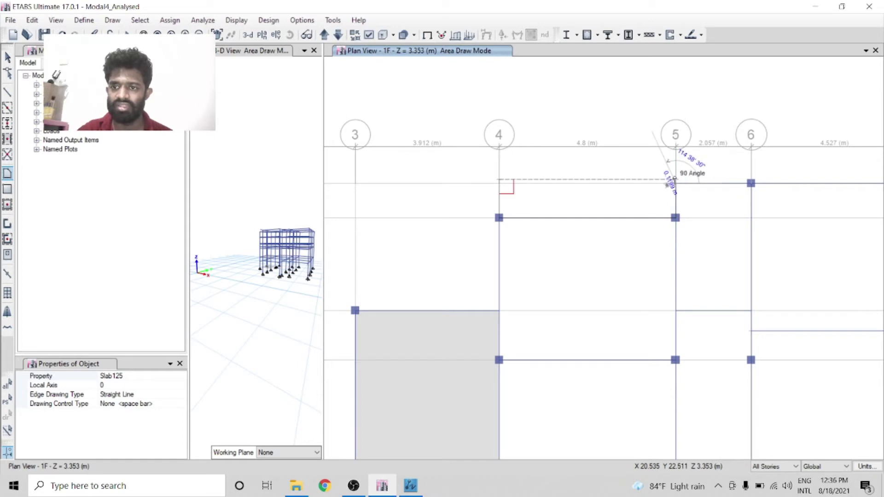
click(675, 180)
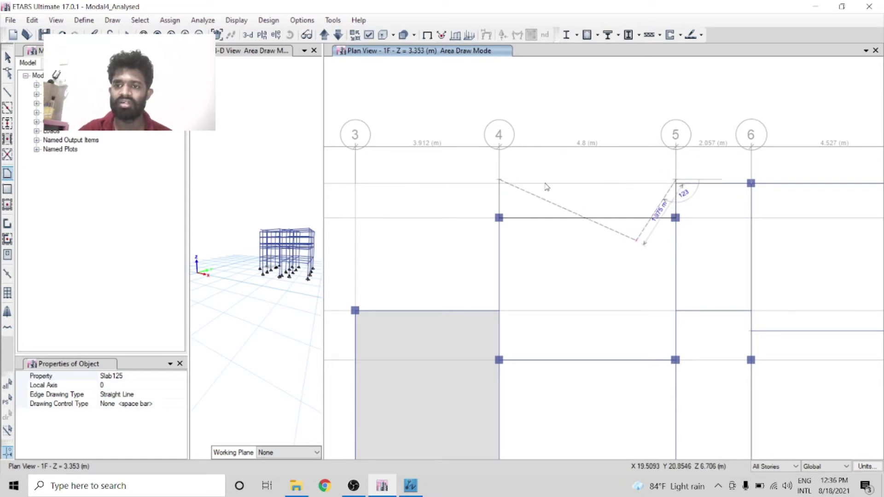
key(Return)
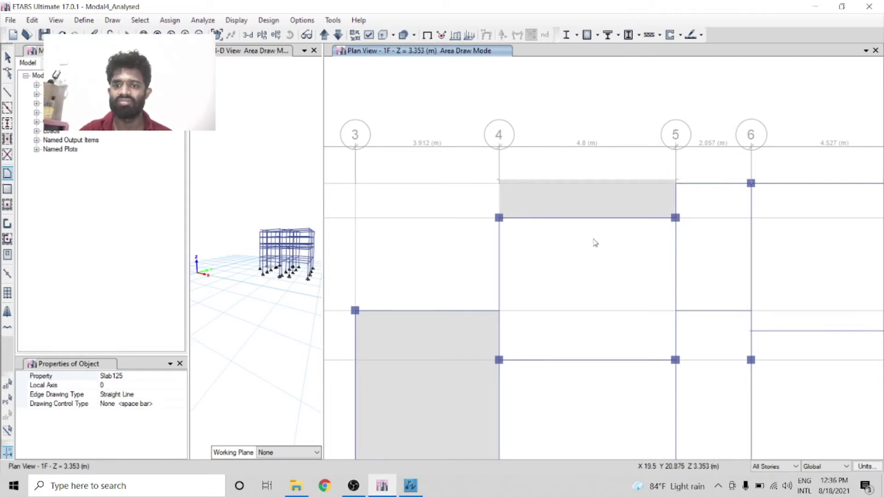
- Draw a straight-edged Slab125 floor area over the panel bounded by grids 4, 5, F and H, including the point at 5-G
scroll(506, 193, down, 5)
scroll(521, 198, up, 4)
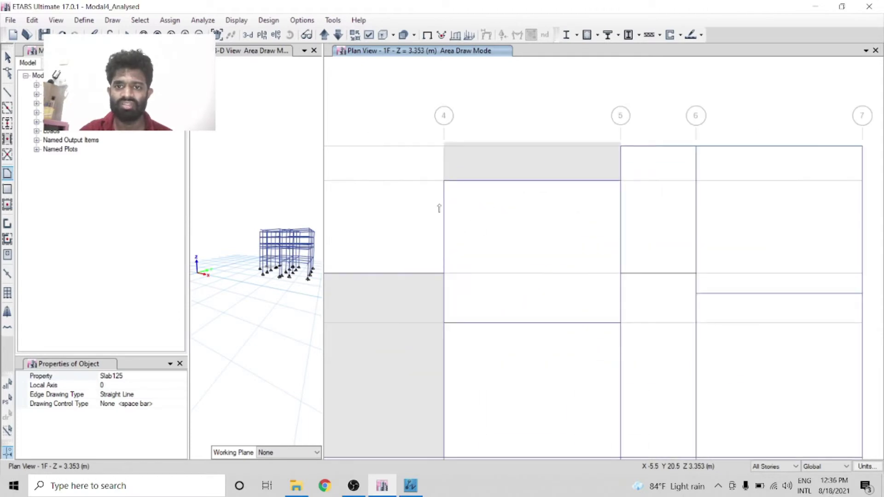
click(444, 181)
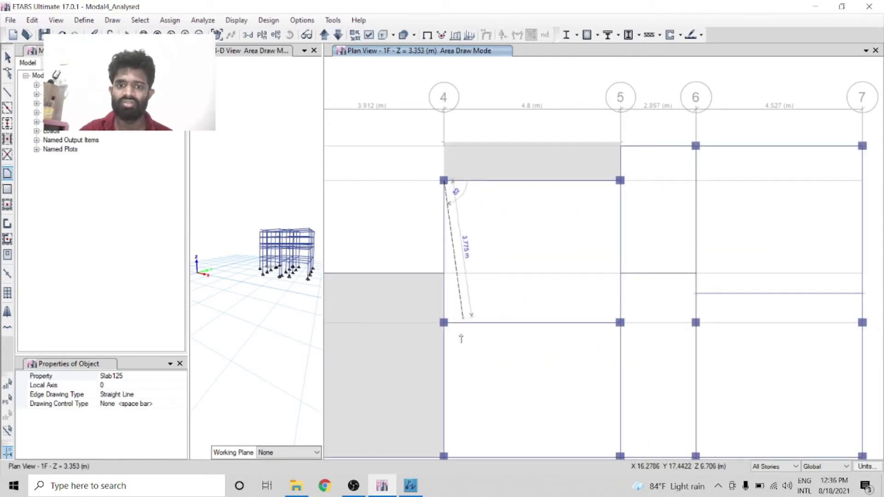
click(443, 322)
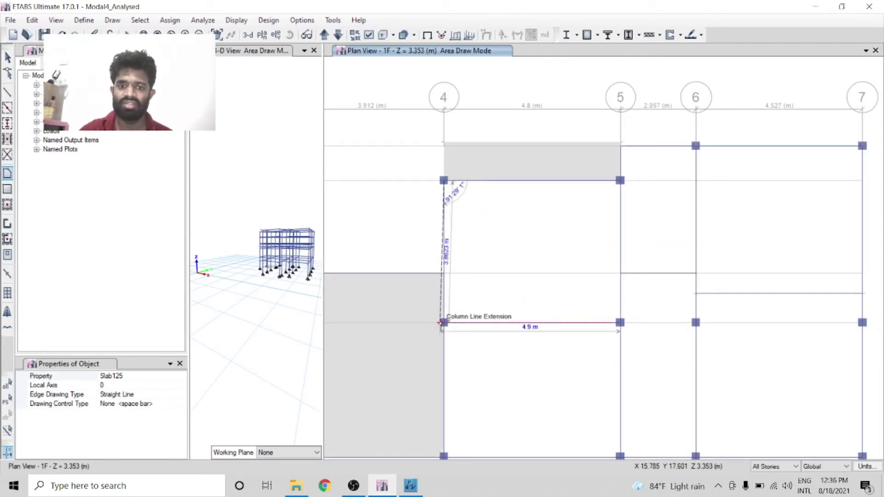
click(621, 322)
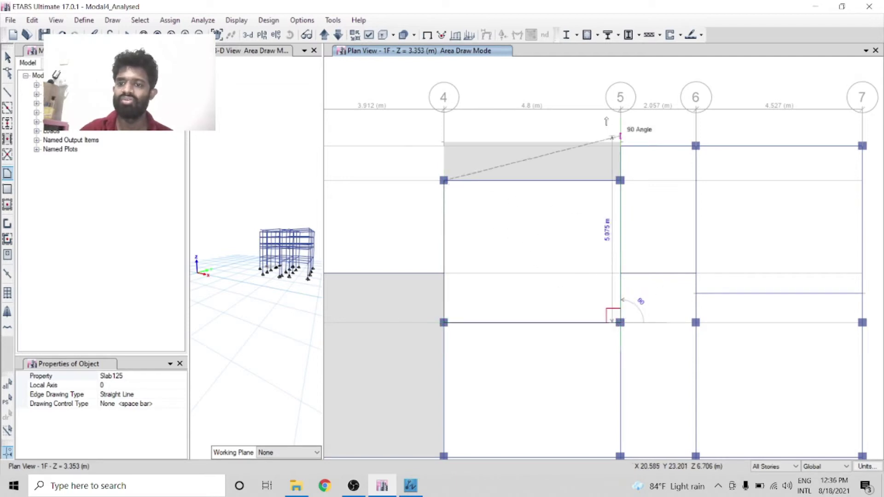
click(620, 273)
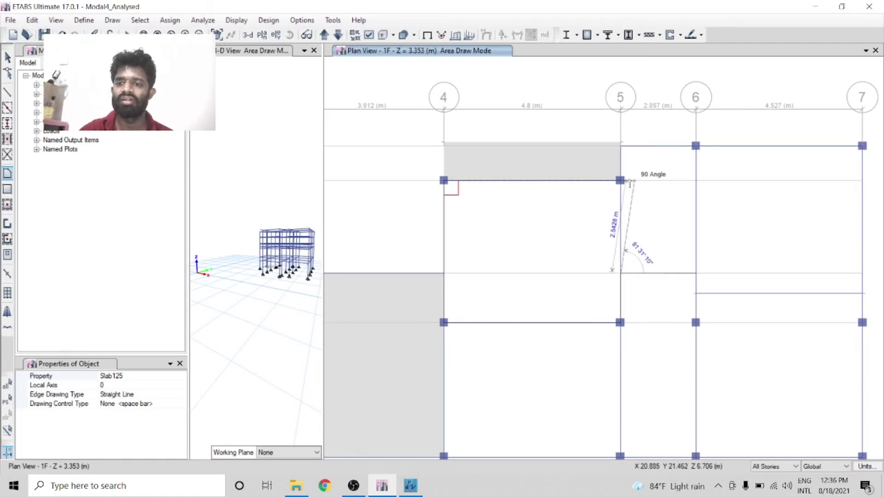
click(621, 180)
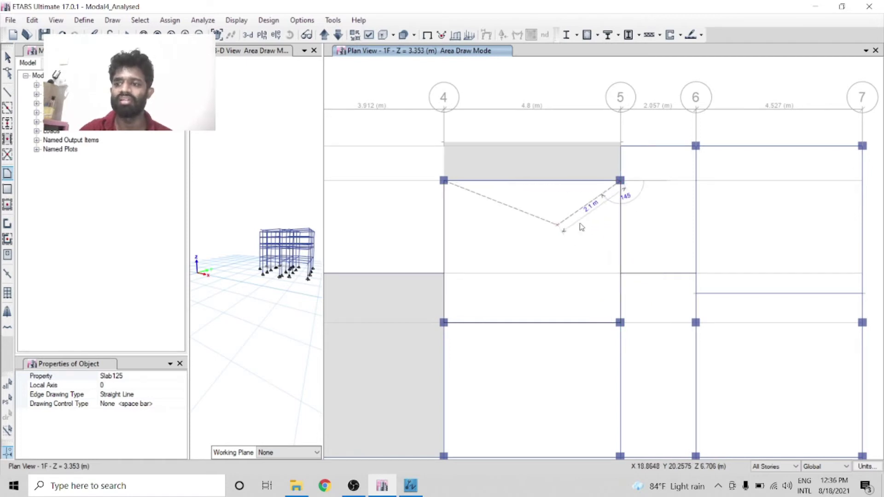
key(Return)
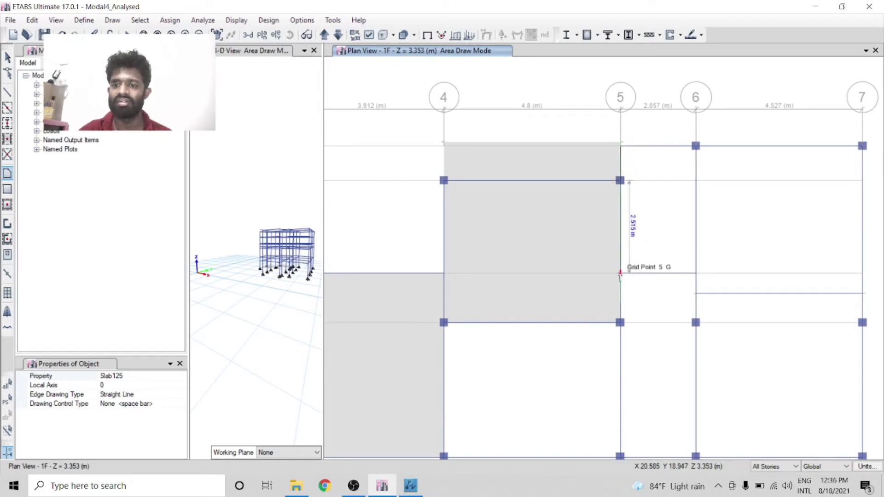
- Draw a Slab125 floor area over the narrow panel bounded by grids 5, 6, G and I
click(696, 273)
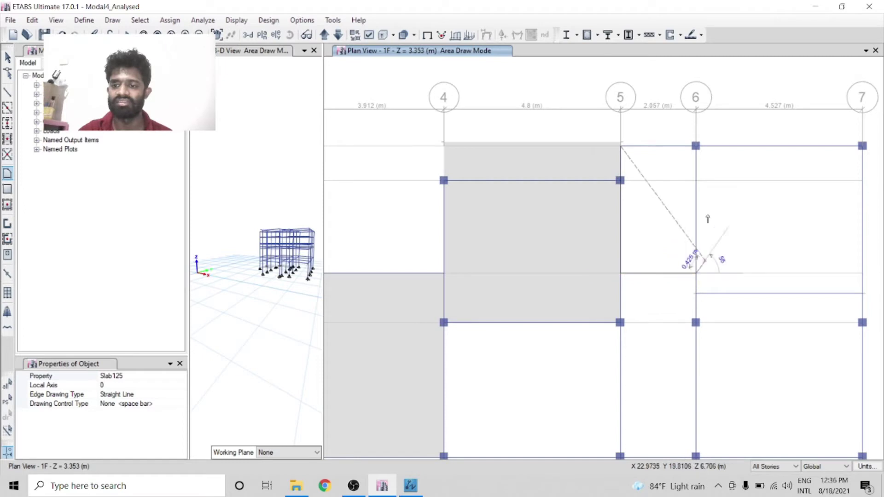
click(696, 146)
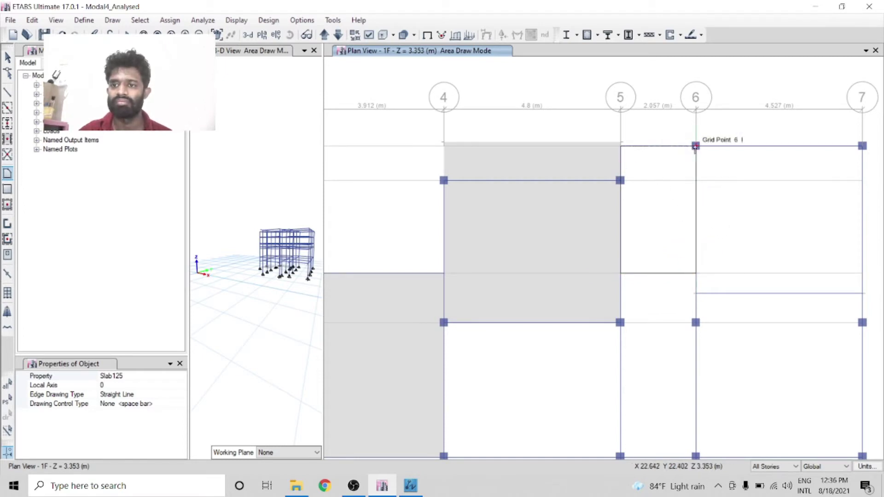
key(Return)
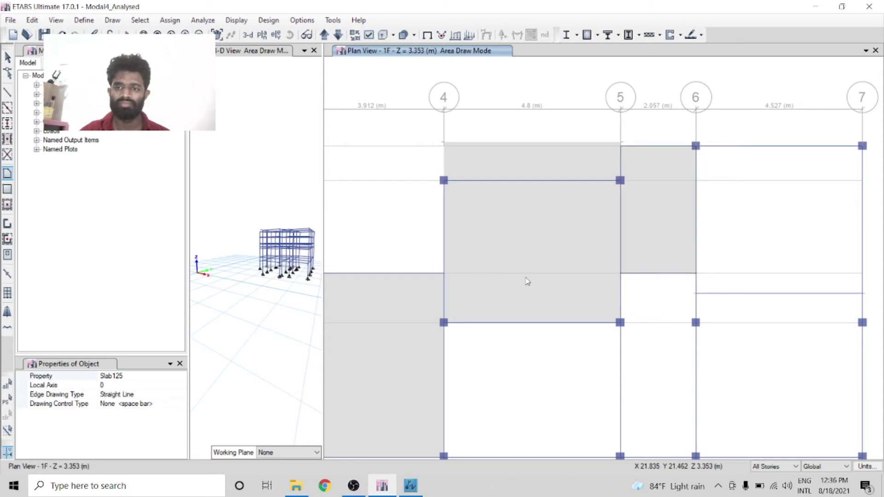
- Draw a Slab125 floor area over the panel bounded by grids 4, 5, E and F, and end the area drawing there
scroll(494, 204, down, 5)
scroll(503, 292, up, 6)
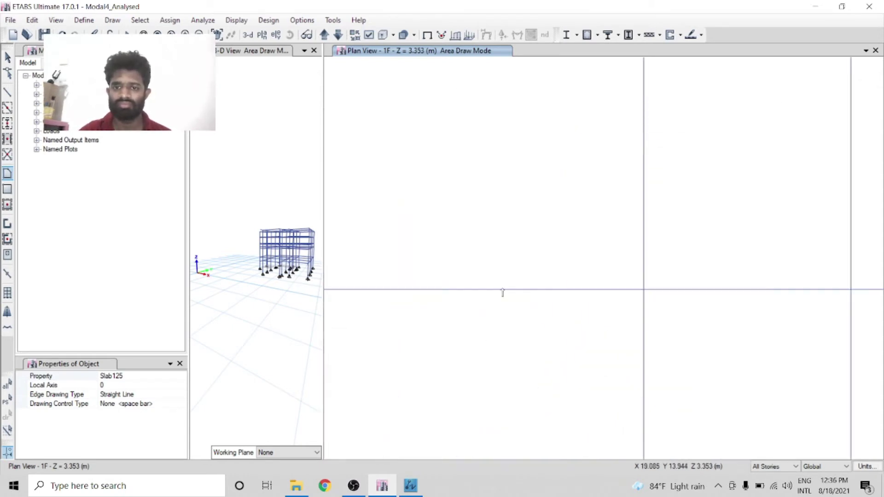
scroll(529, 264, down, 6)
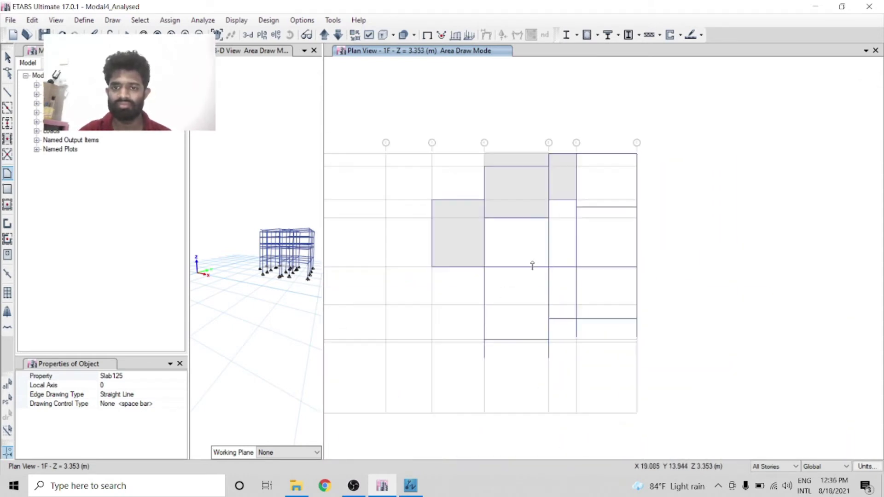
click(484, 217)
click(485, 266)
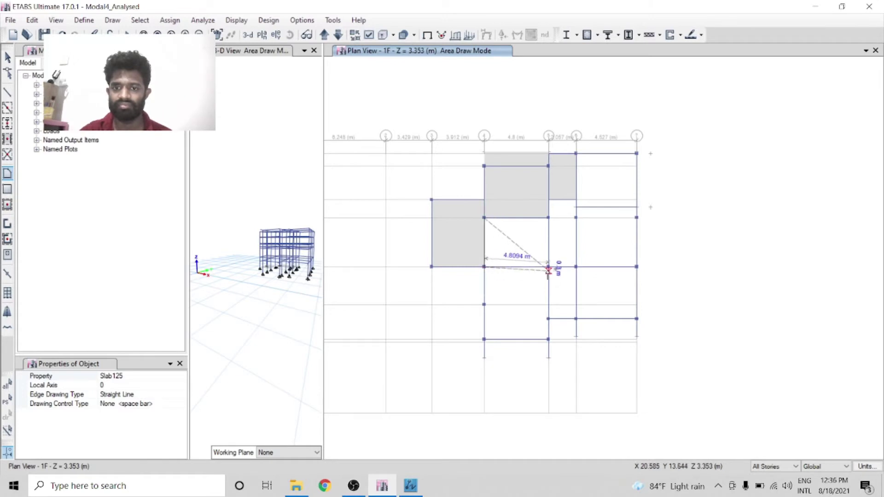
click(549, 268)
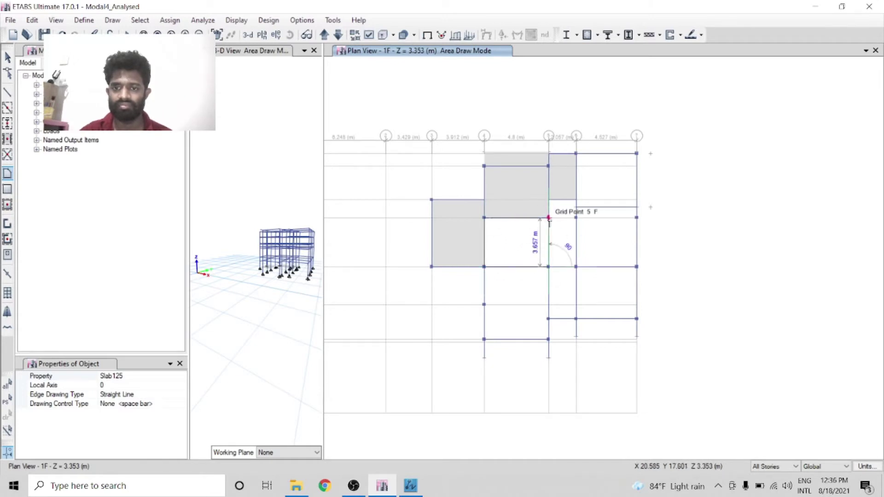
click(548, 218)
key(Return)
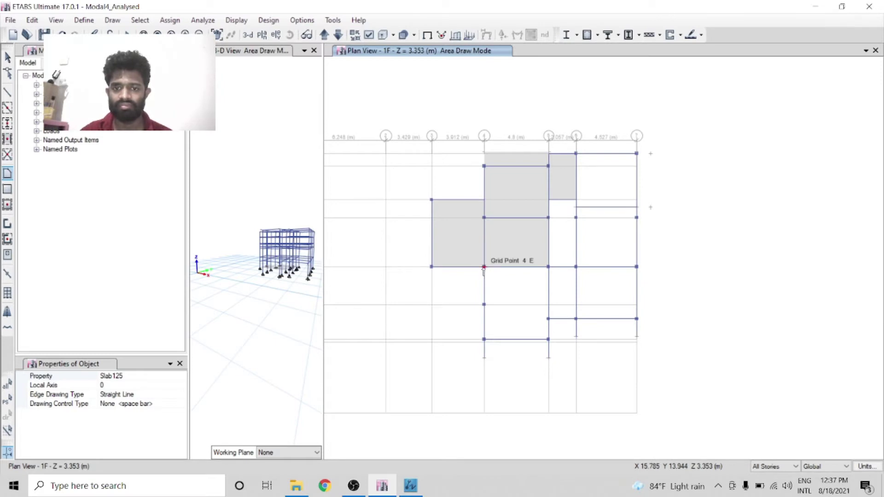
click(483, 268)
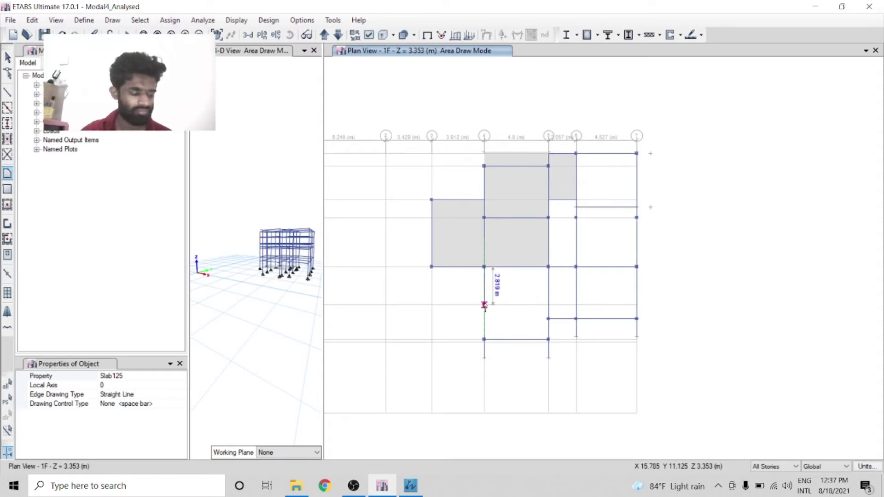
key(Escape)
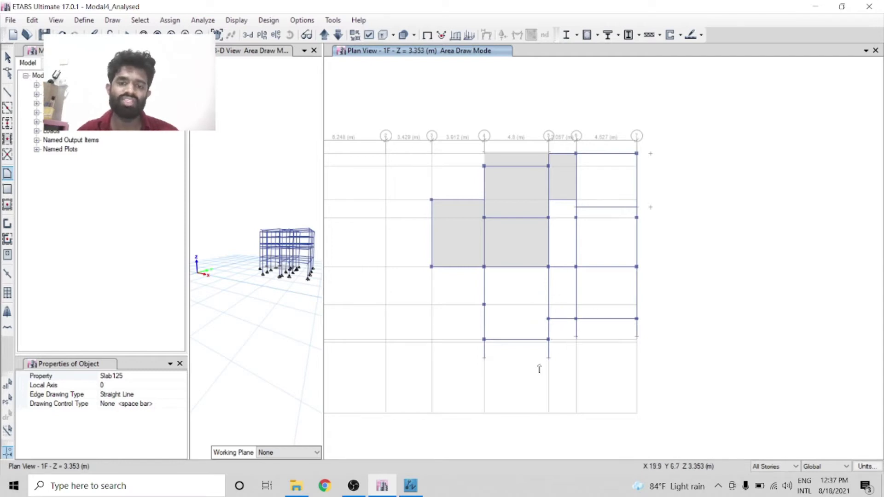
- Start the Draw Reference Points command on grid system G1 in the first-floor plan view
click(82, 19)
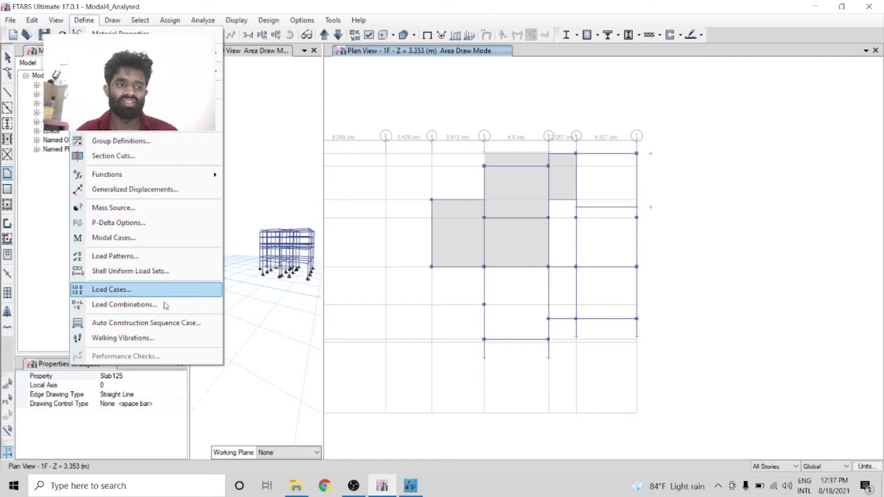
mouse_move(60, 23)
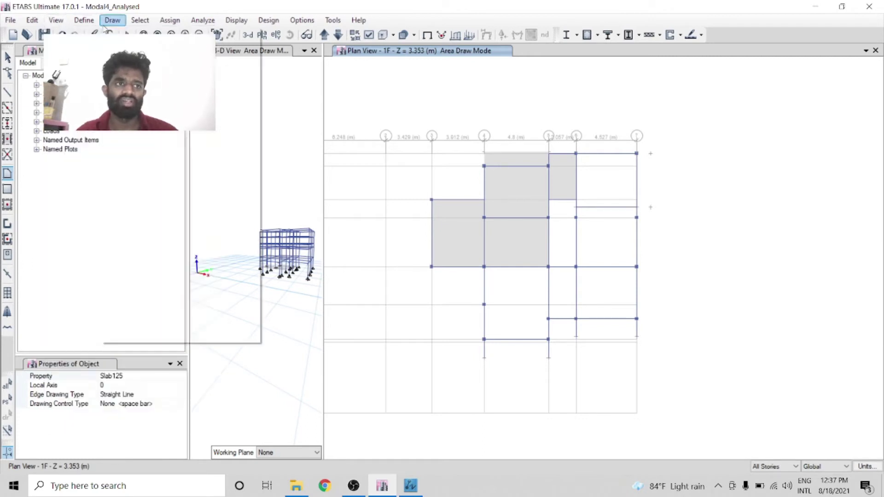
mouse_move(112, 21)
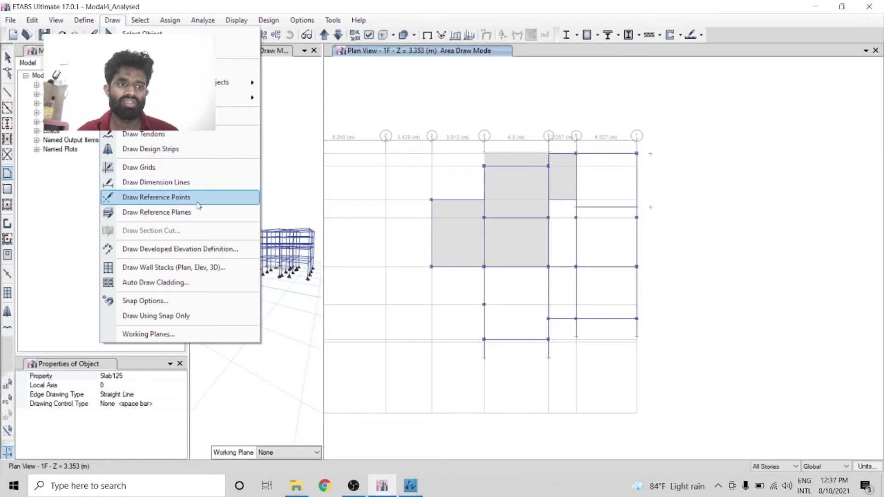
click(278, 199)
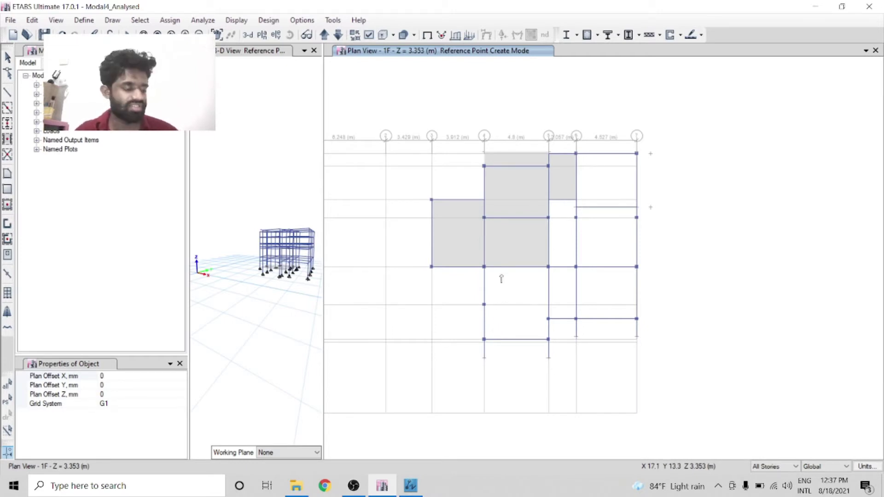
- Switch to the ZWCAD first-floor plan and dimension the horizontal distance from the grid 4 column to the lobby void's upper-left corner
click(410, 487)
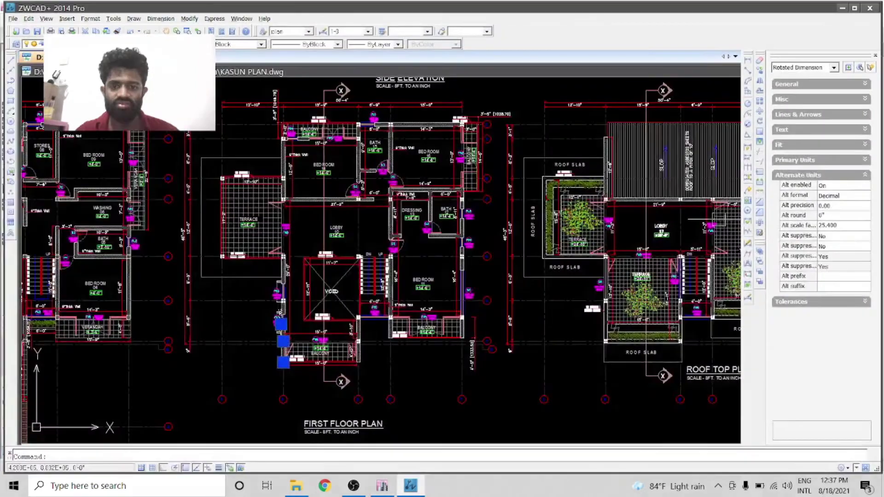
scroll(264, 286, up, 3)
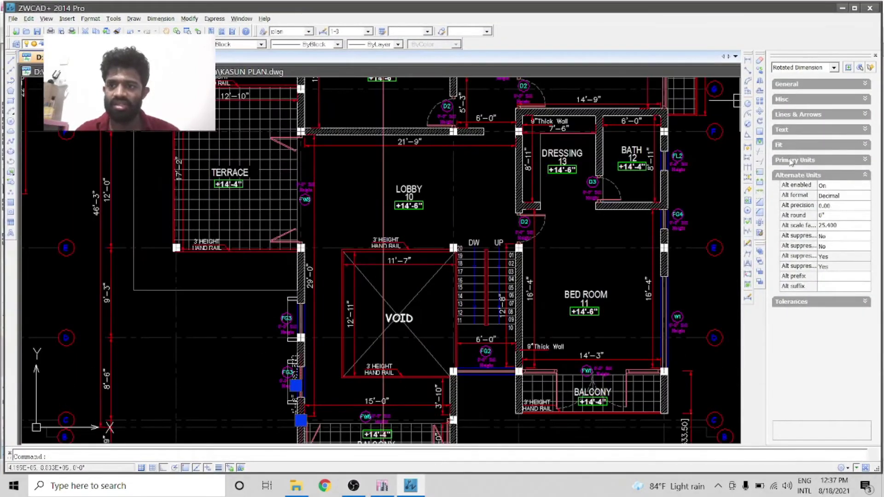
click(748, 61)
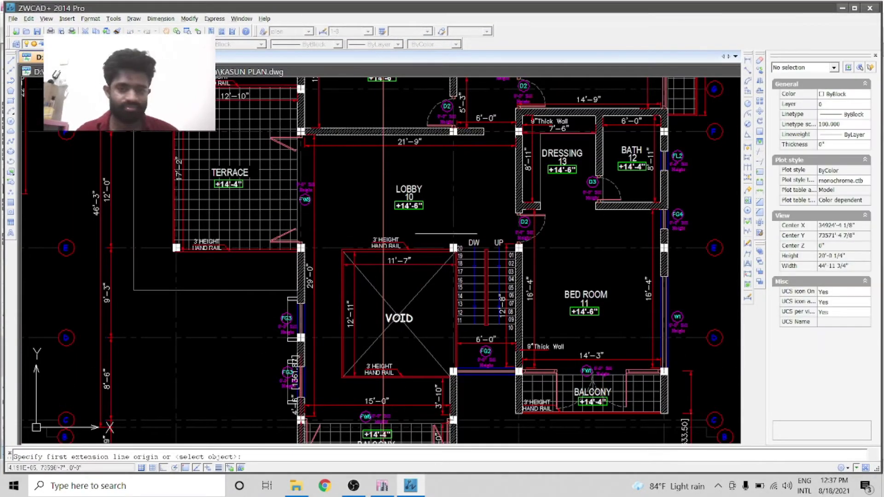
scroll(307, 264, up, 3)
click(302, 223)
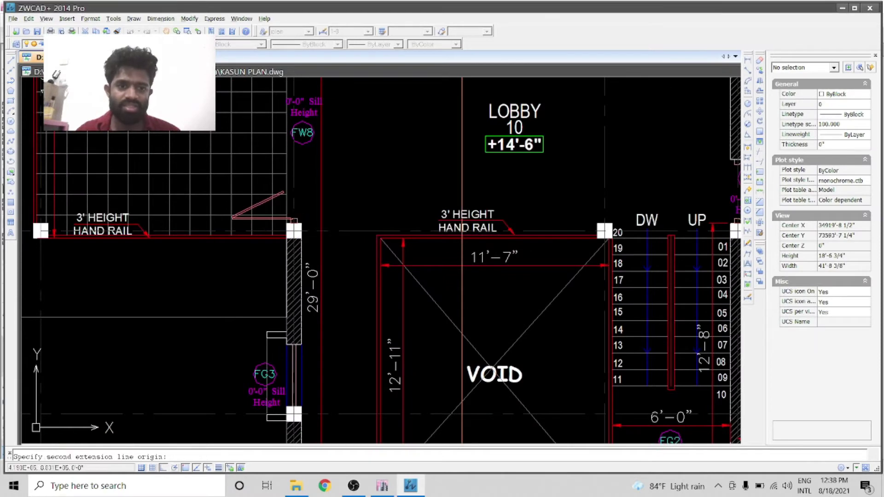
scroll(377, 243, up, 3)
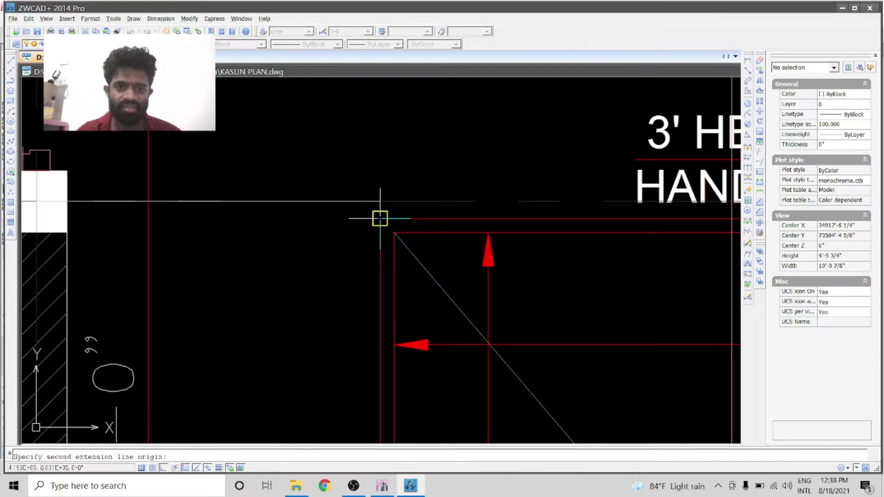
click(380, 220)
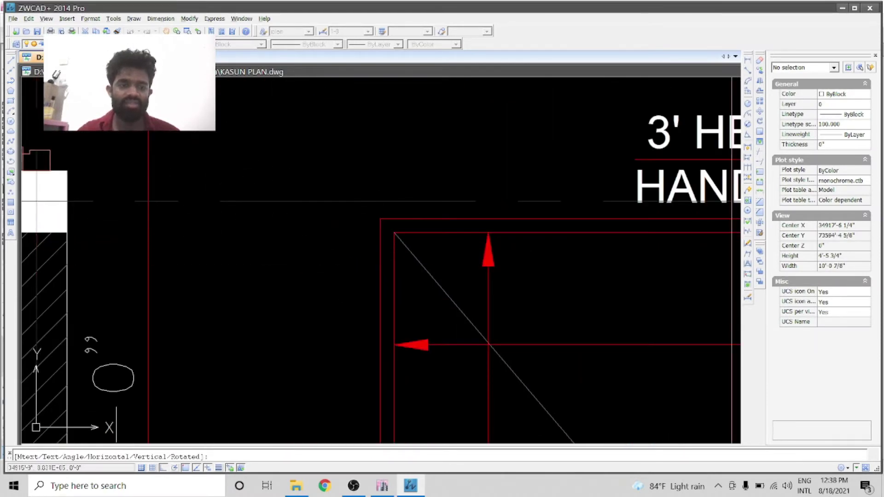
click(382, 245)
scroll(354, 247, down, 3)
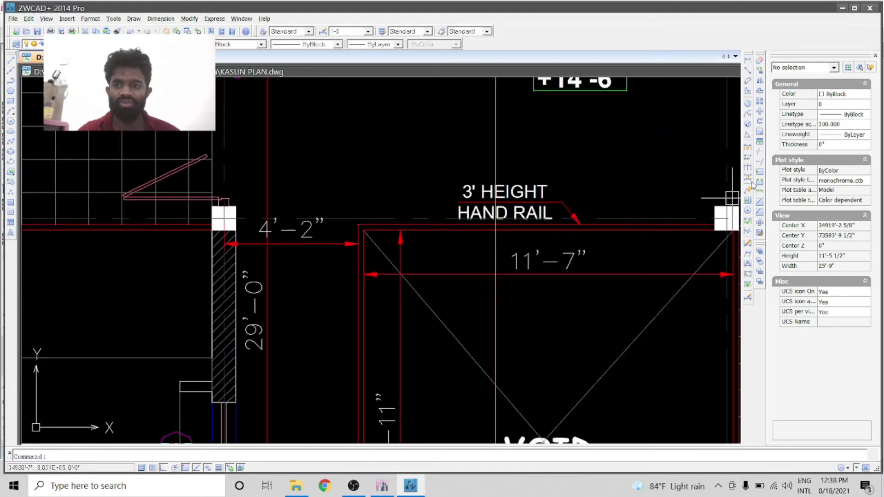
- Enable alternate units on the void's upper offset dimension and move its text beside the void's upper-left corner
click(762, 154)
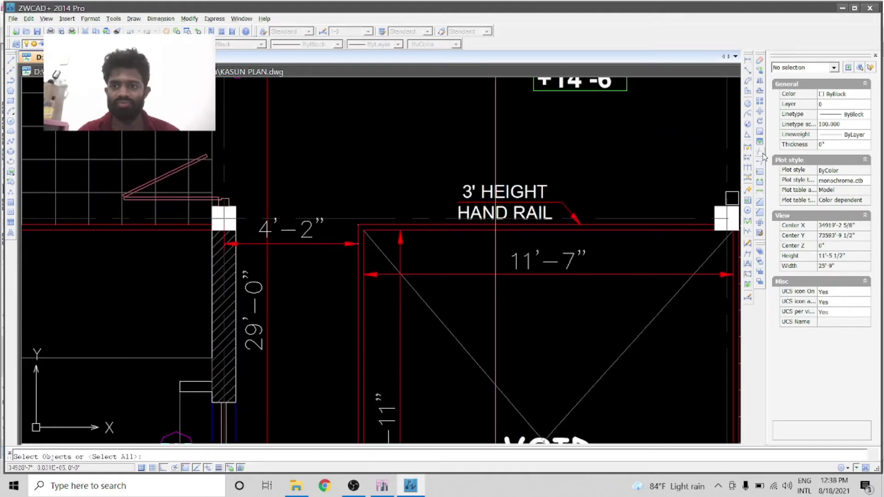
click(336, 231)
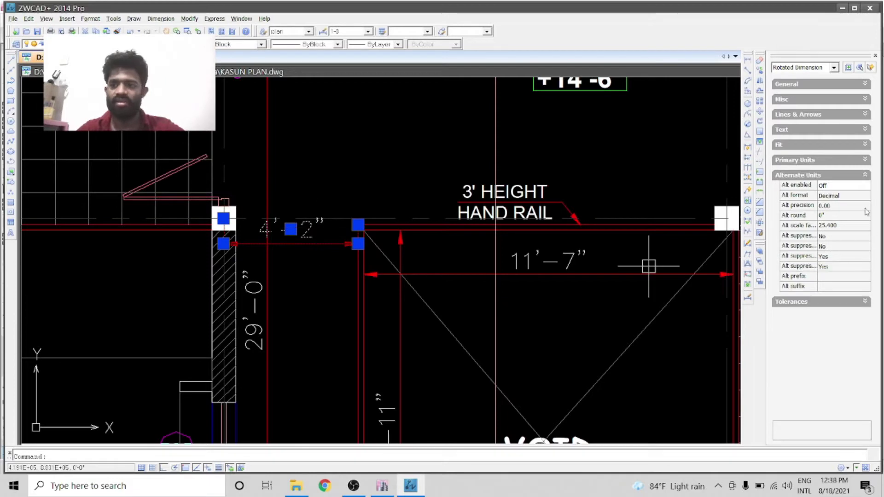
click(843, 185)
click(865, 185)
click(829, 201)
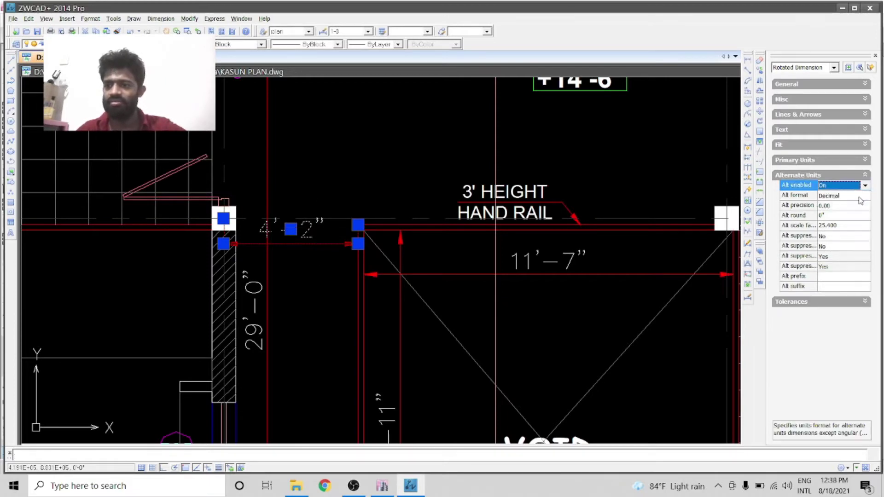
click(474, 226)
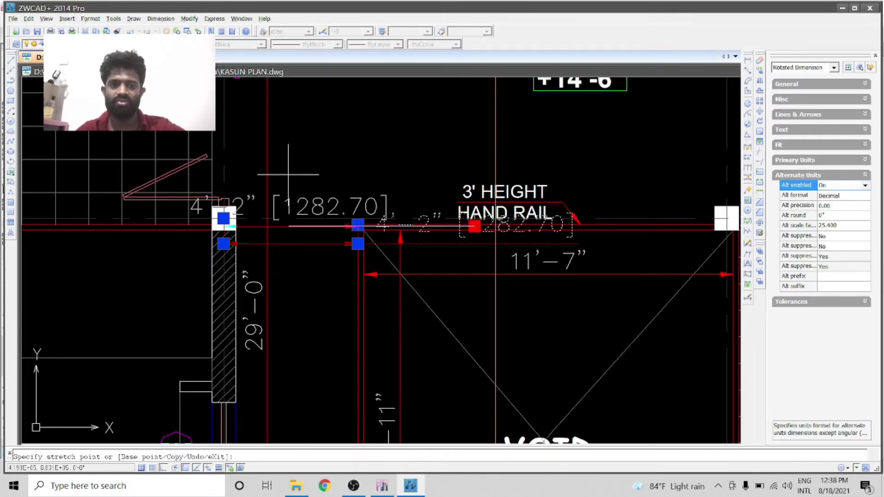
click(305, 210)
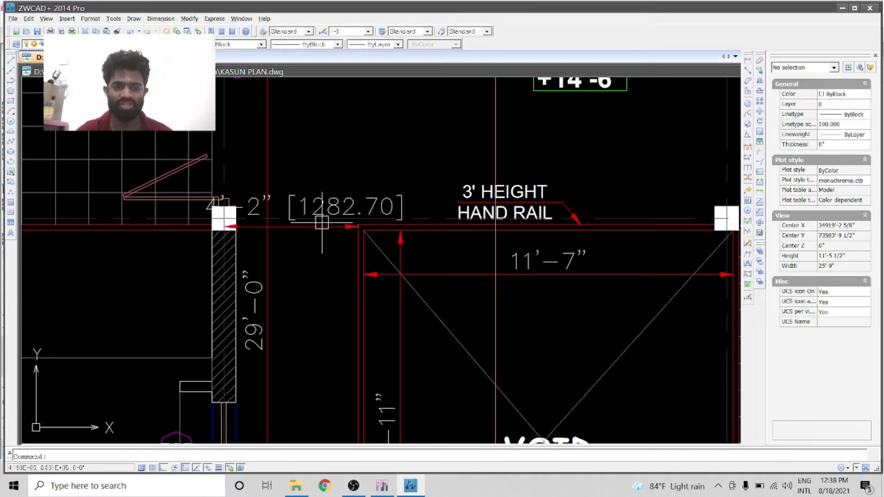
- Dimension the vertical distance from the void's lower-left corner down to grid line C above the balcony
scroll(321, 222, down, 3)
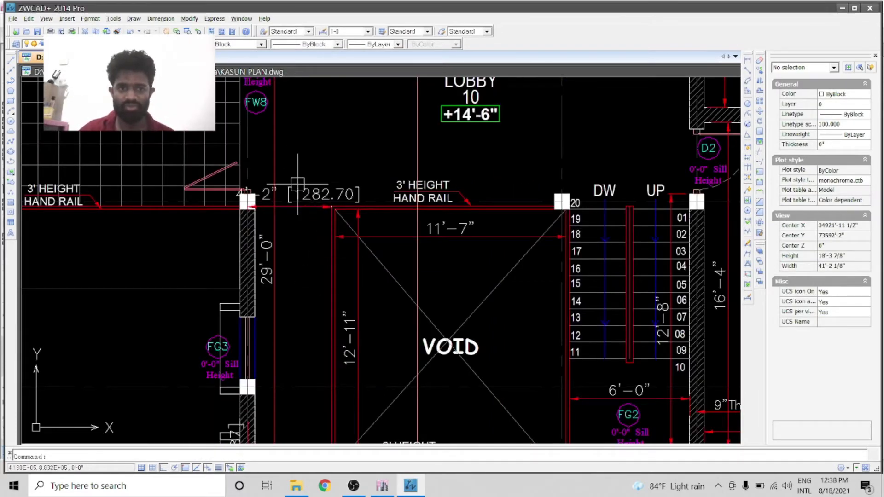
scroll(298, 183, down, 2)
scroll(324, 378, down, 3)
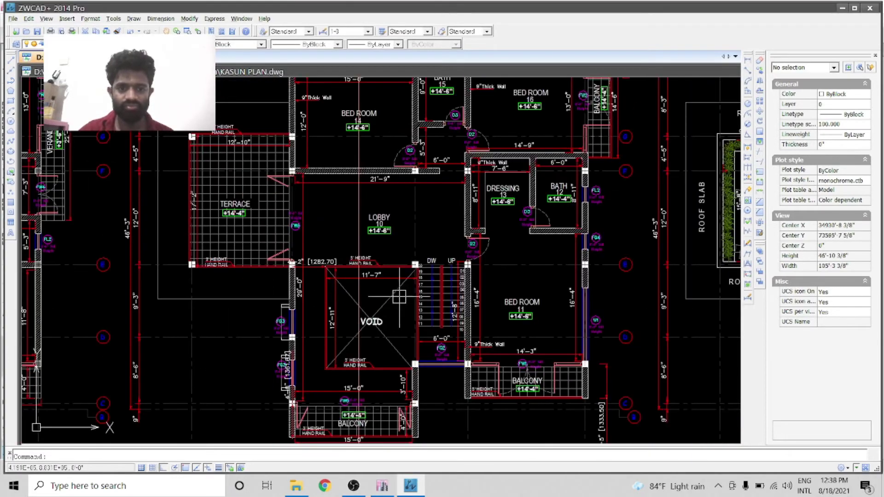
scroll(351, 391, up, 3)
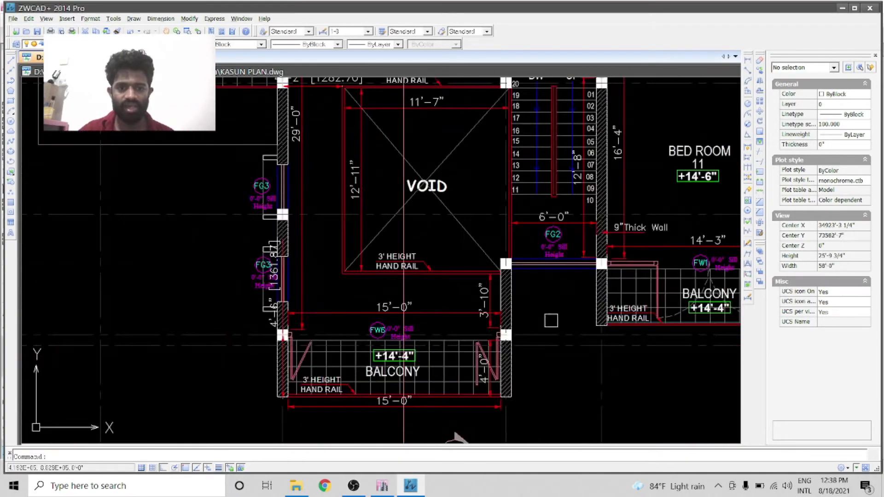
click(748, 61)
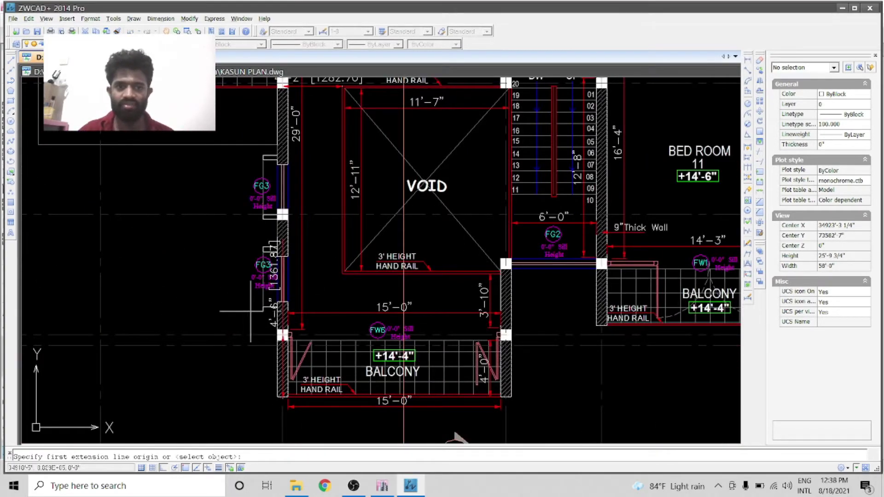
click(342, 273)
scroll(345, 352, up, 5)
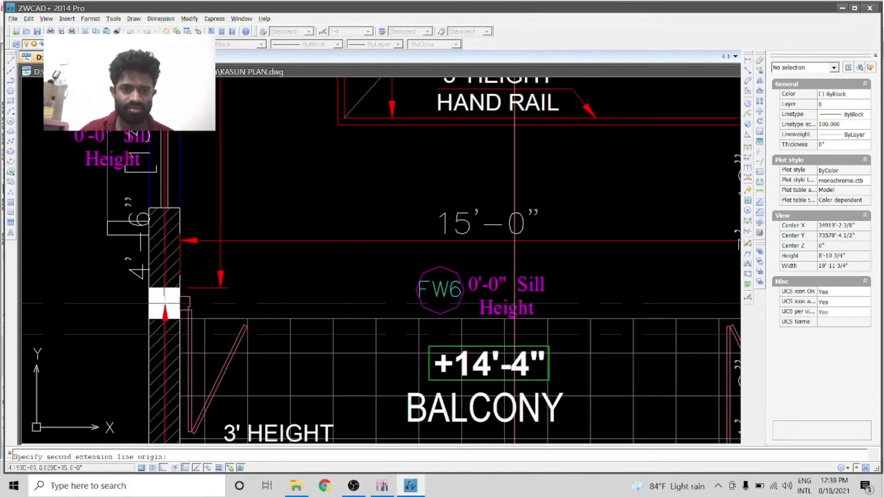
click(346, 302)
click(321, 285)
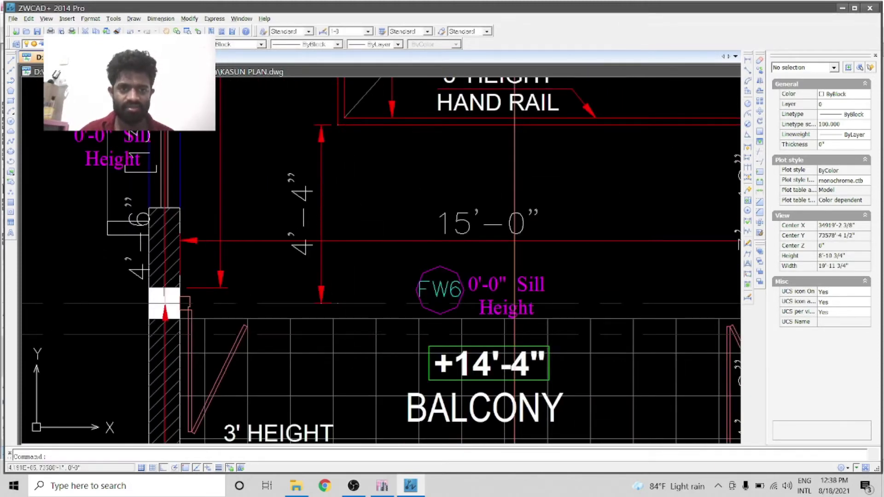
- Enable alternate units on the vertical dimension between the void's lower edge and grid line C
click(321, 272)
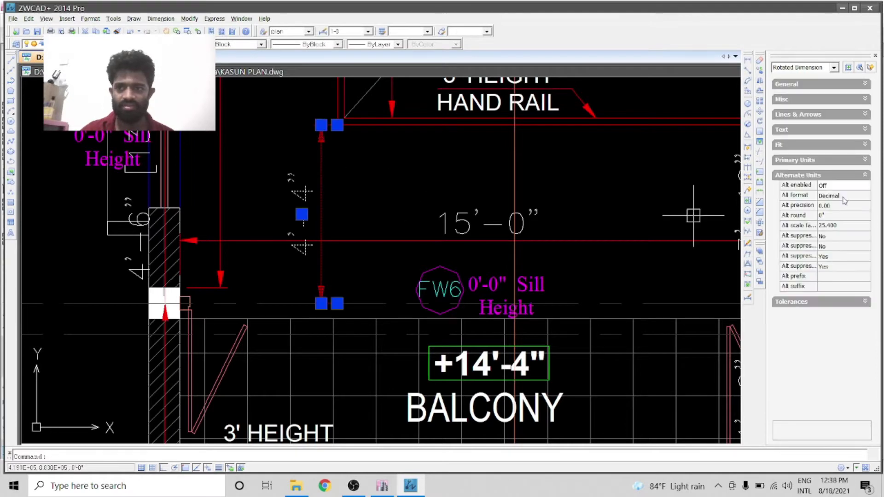
click(868, 186)
click(833, 201)
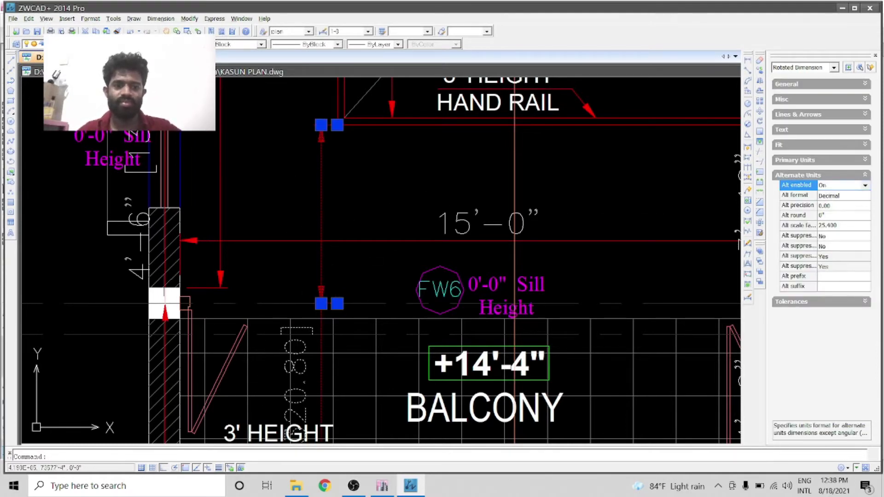
click(337, 303)
click(398, 118)
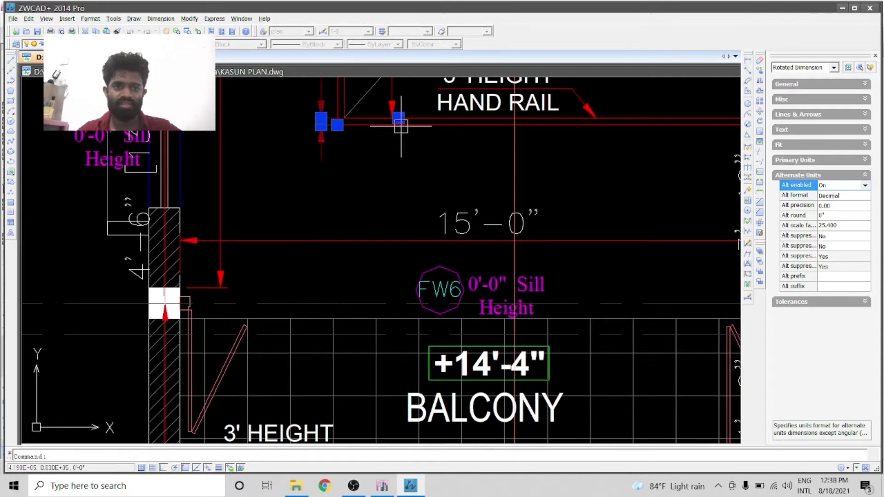
click(399, 119)
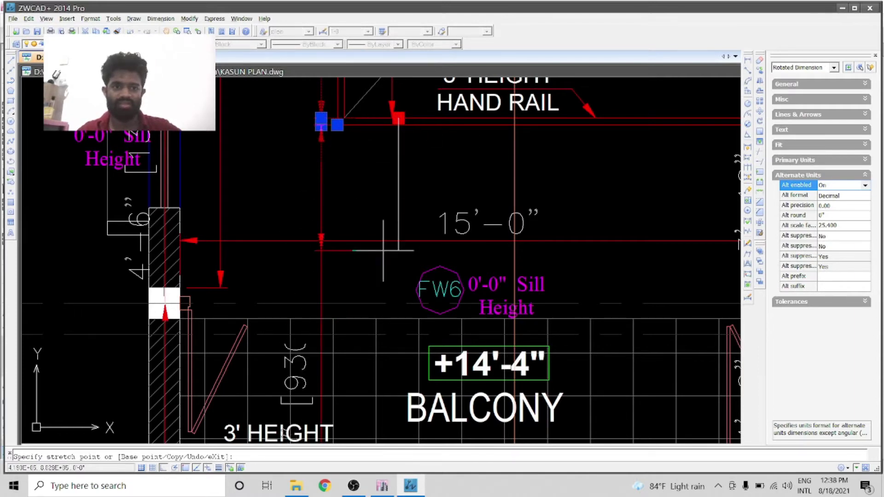
key(Escape)
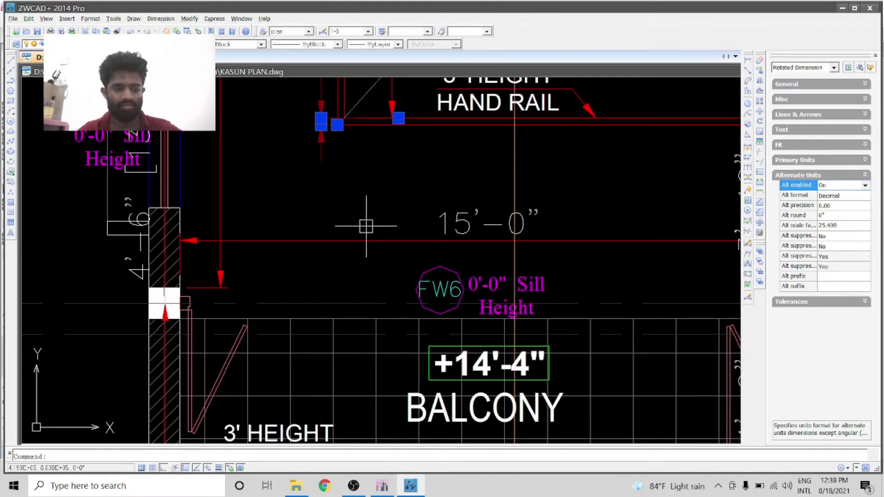
key(Escape)
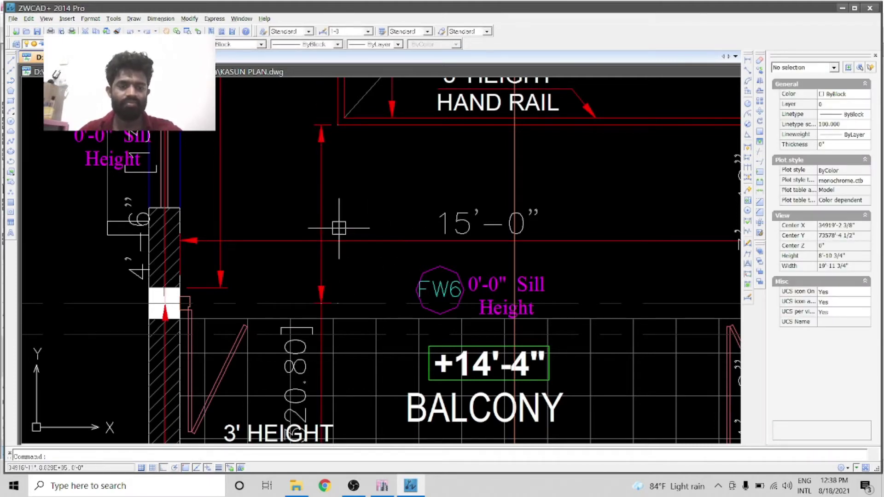
- Dimension the horizontal distance from the centre of column 4-C to the void's lower-left corner
scroll(364, 225, down, 2)
click(747, 63)
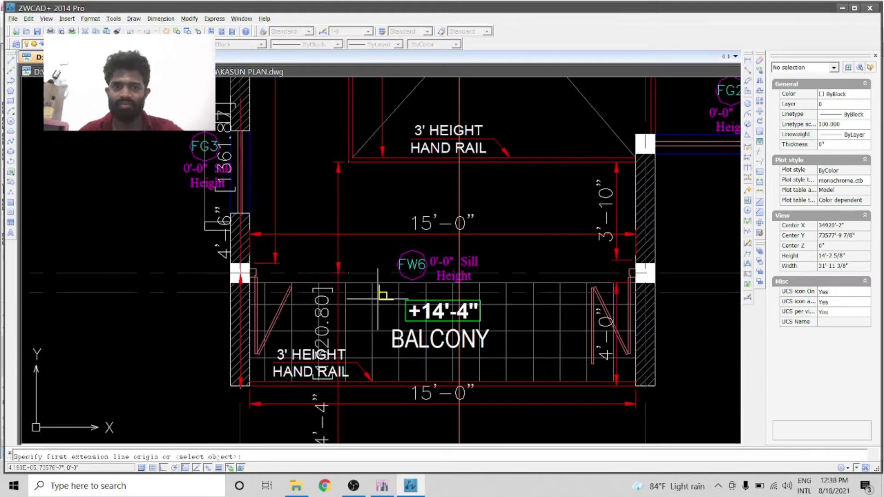
scroll(244, 277, up, 4)
click(202, 281)
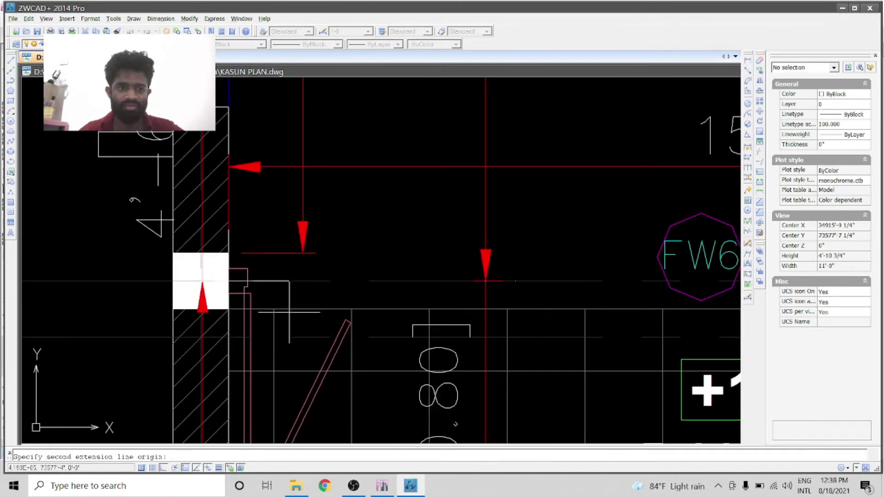
scroll(461, 203, down, 4)
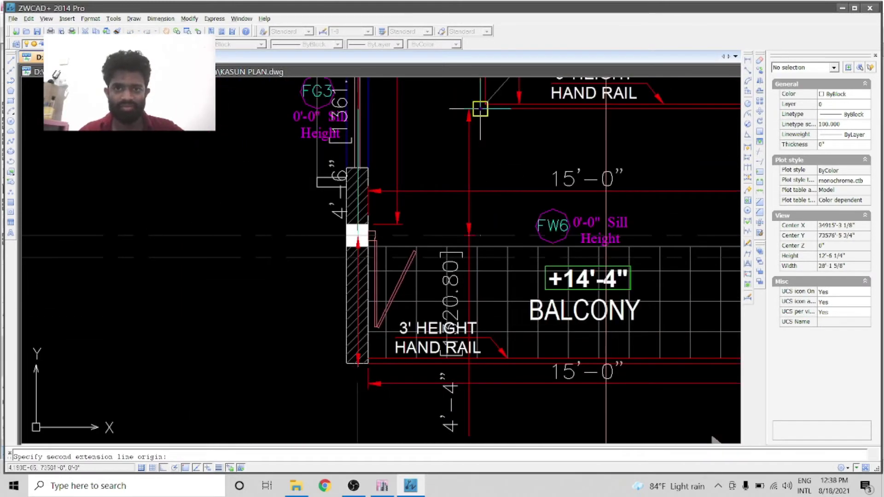
click(471, 121)
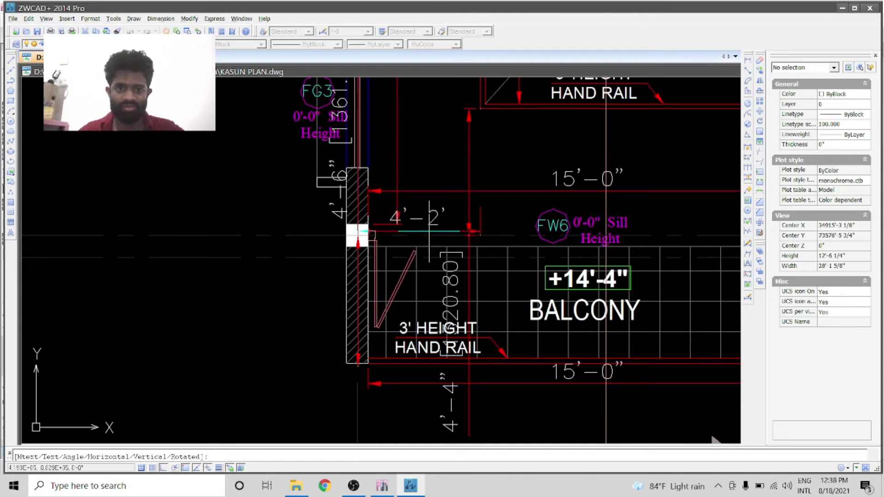
click(504, 225)
- Enable alternate units on the void's lower horizontal offset dimension and clear the selection
click(503, 233)
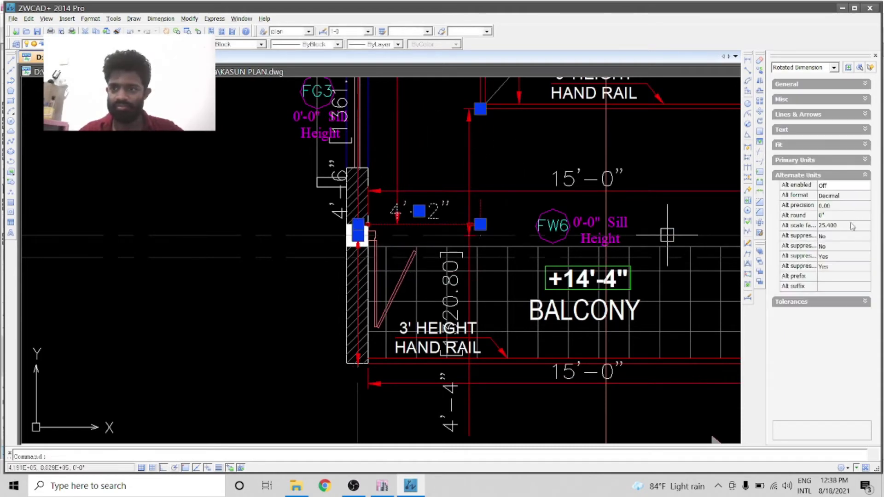
click(864, 189)
click(849, 203)
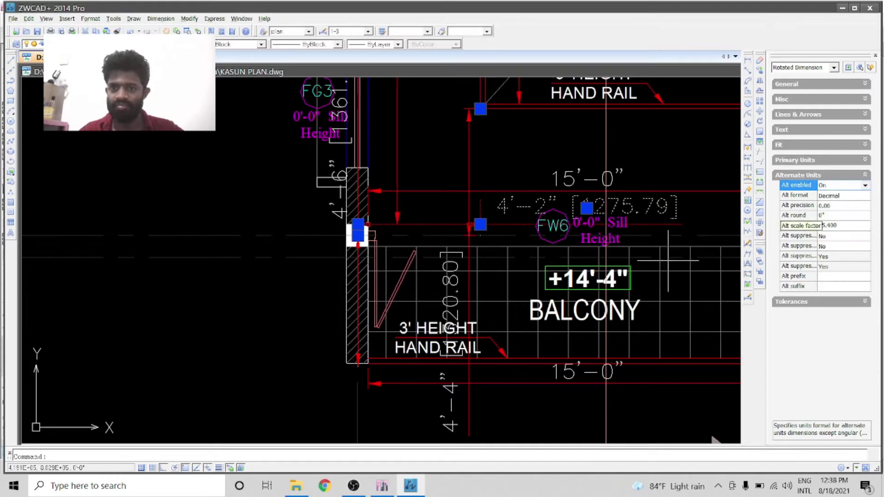
key(Escape)
click(354, 486)
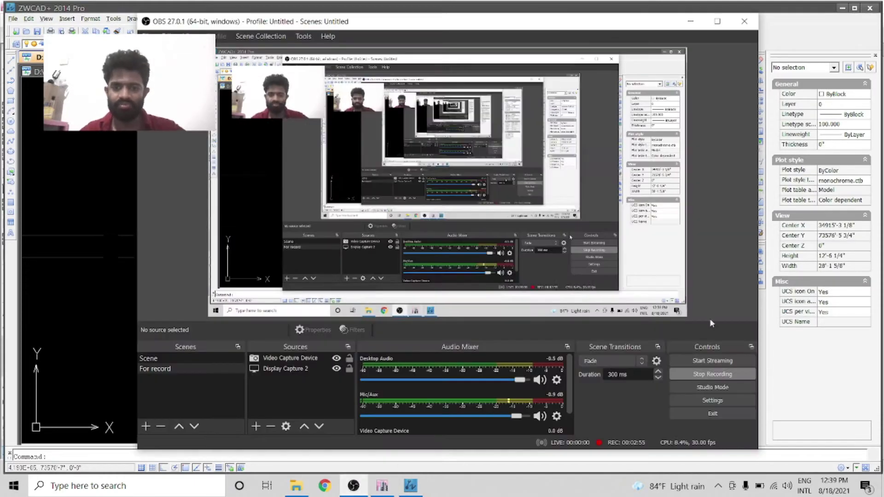
click(712, 374)
click(713, 374)
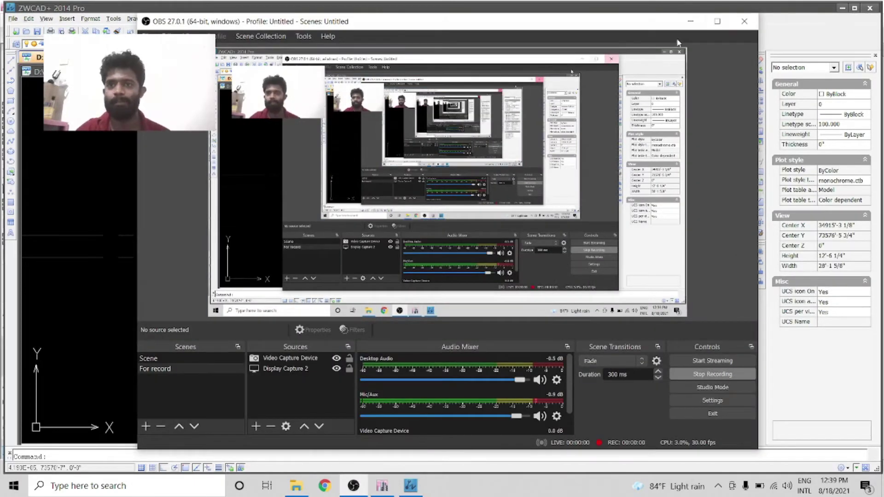
click(692, 23)
- Examine the void's offset dimensions from grid lines 4 and C in the first-floor plan
scroll(470, 267, down, 3)
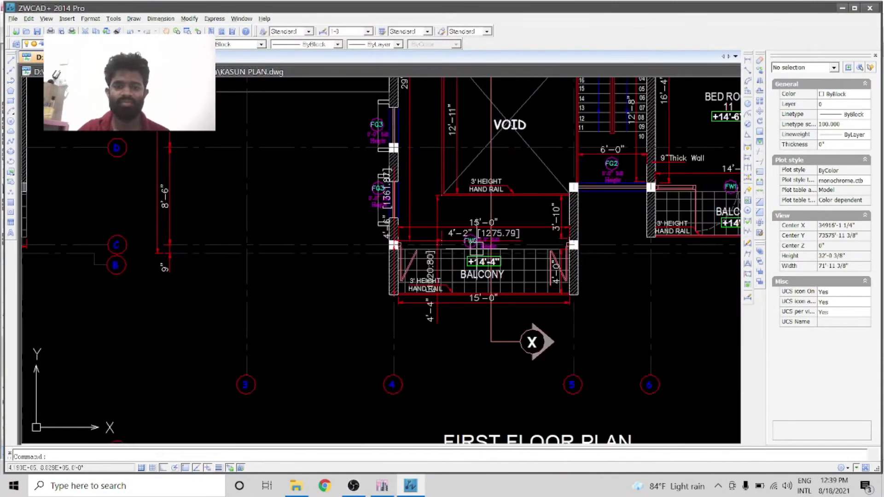
scroll(470, 266, up, 3)
scroll(470, 267, down, 5)
scroll(367, 123, up, 6)
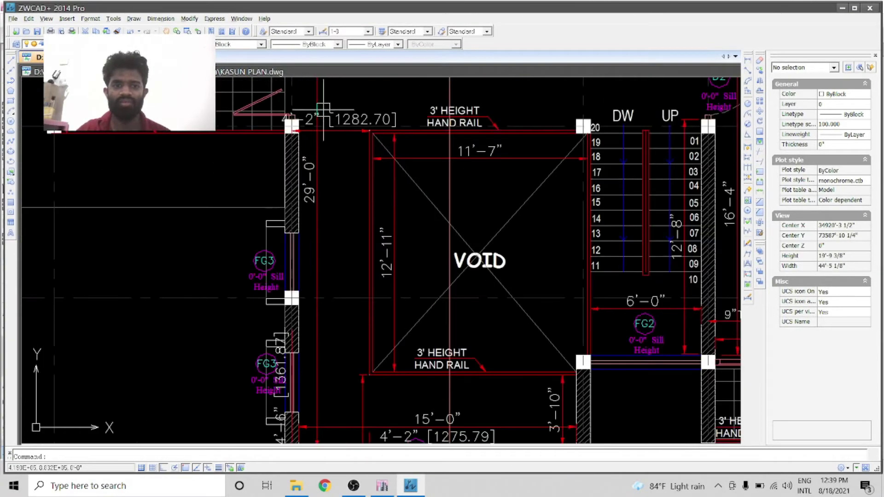
scroll(367, 122, down, 5)
scroll(364, 92, up, 6)
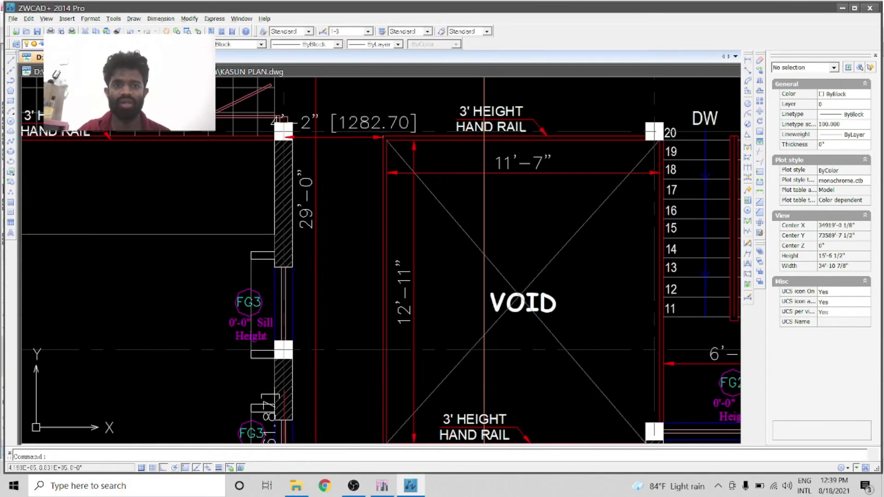
- Switch to ETABS, set the reference point X offset to 1282 mm, and place reference points from grid points 4-E and 4-C
scroll(363, 137, down, 1)
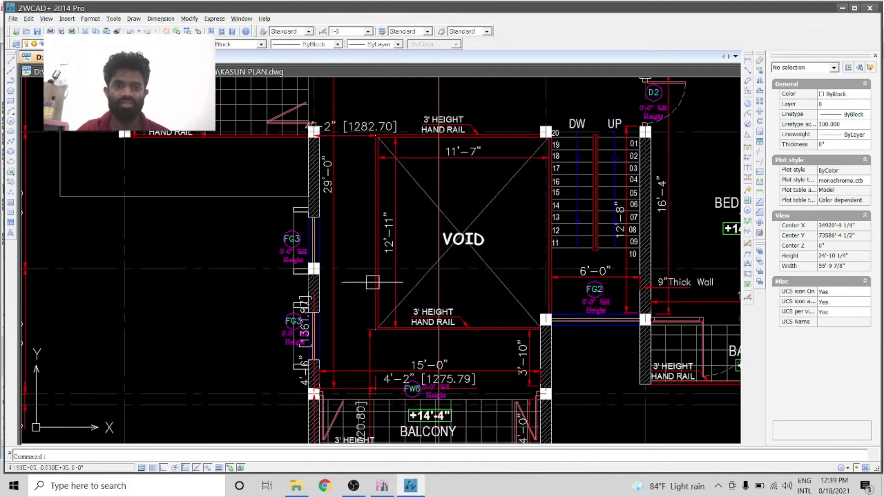
click(383, 486)
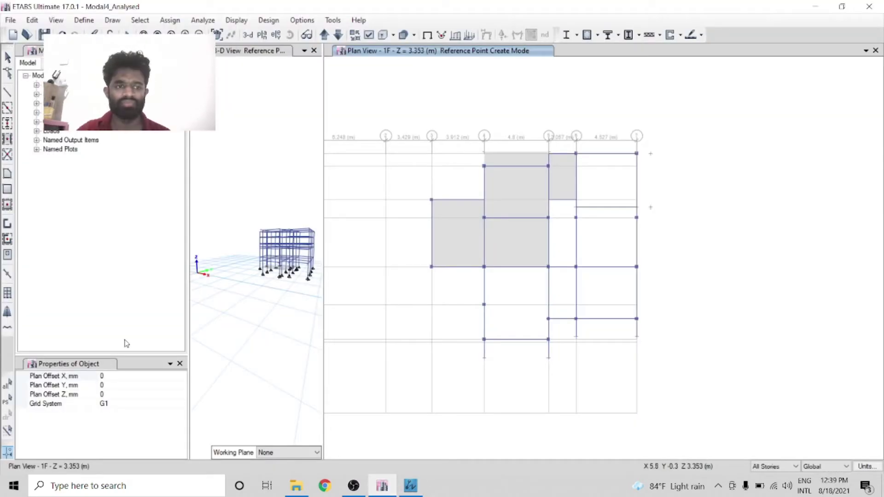
click(116, 377)
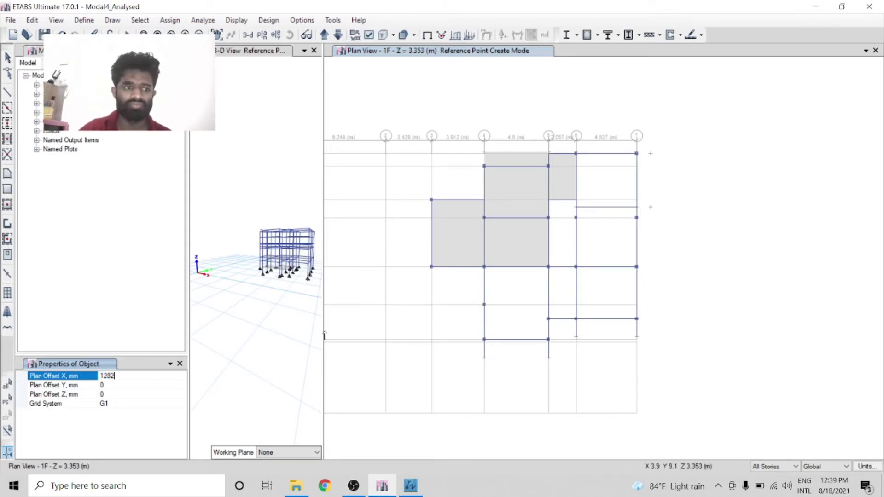
click(484, 270)
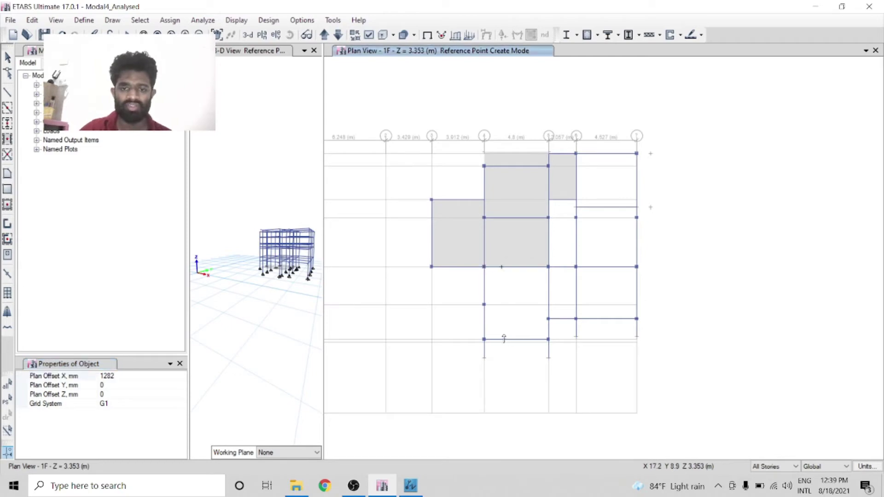
click(485, 340)
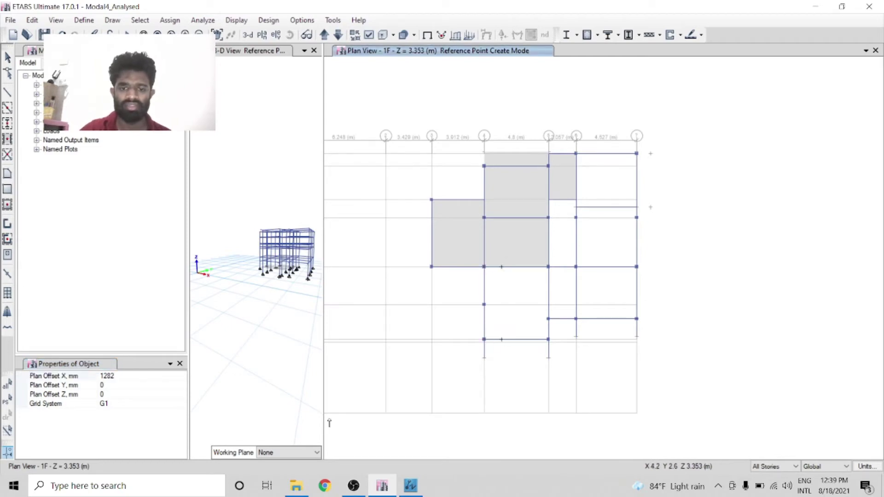
- Switch to ZWCAD and move the vertical dimension between the void's lower edge and grid line C outside grid line 4
click(411, 485)
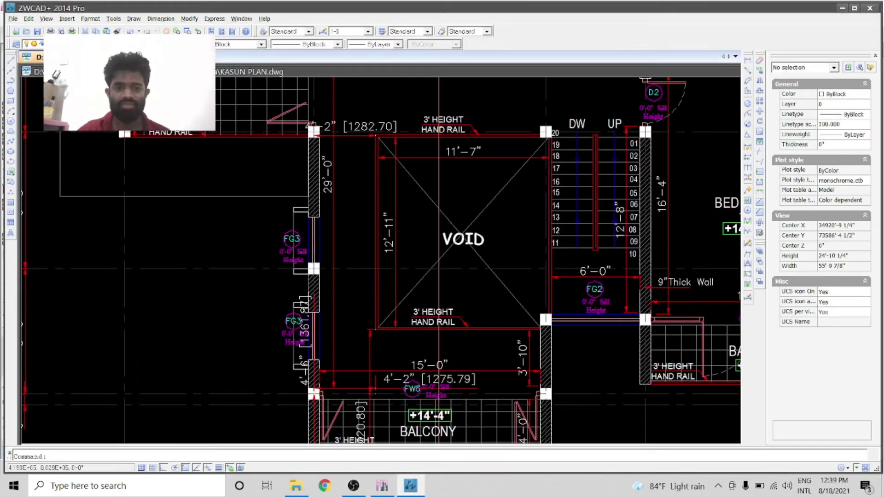
scroll(443, 277, down, 5)
scroll(442, 405, up, 6)
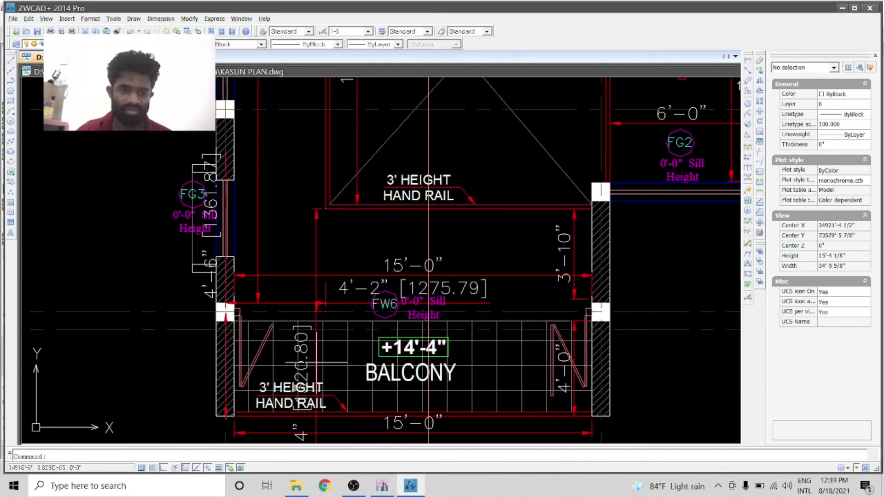
click(316, 363)
click(302, 399)
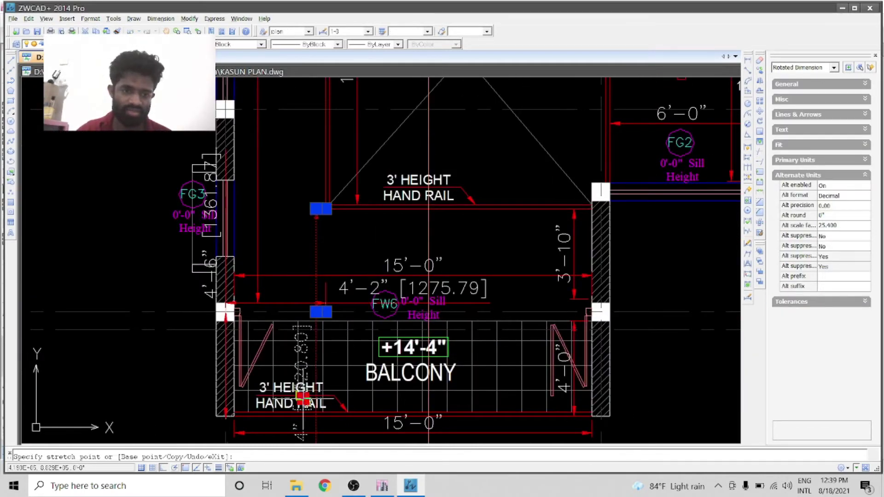
click(159, 399)
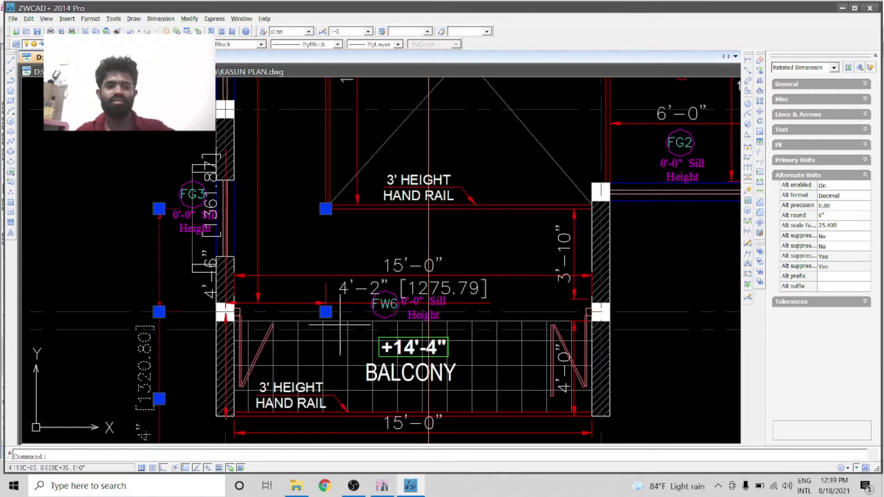
key(Escape)
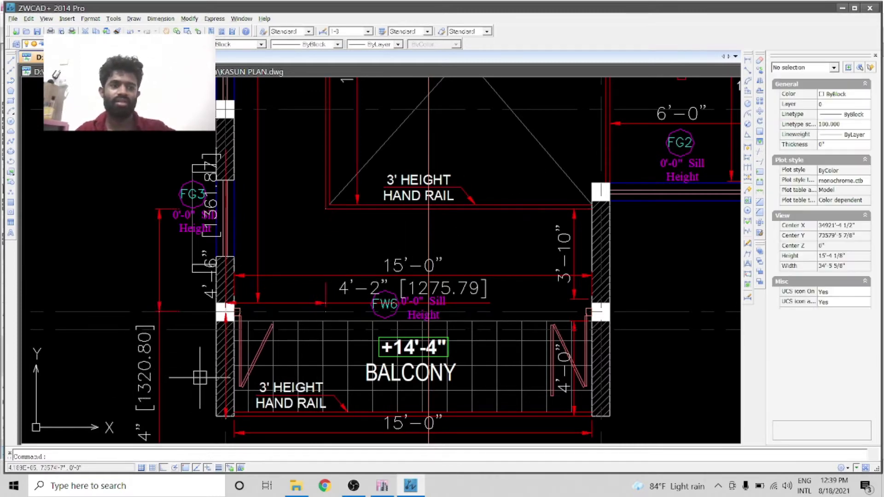
- Back in ETABS, set the plan offsets to X 0 and Y 1320 mm and place a reference point above the one on grid line C
click(383, 486)
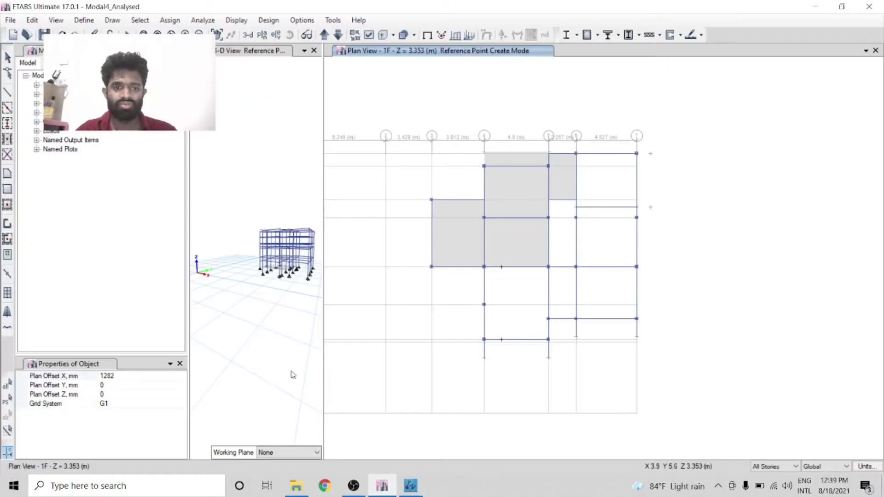
click(132, 376)
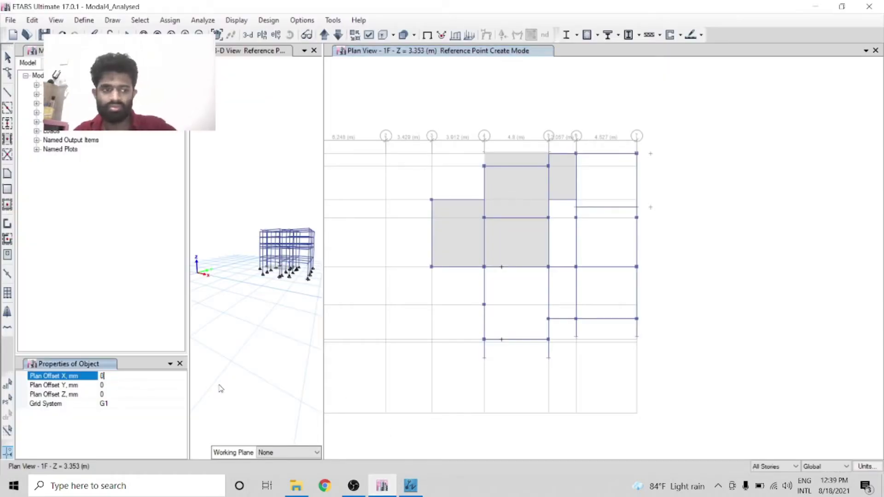
click(105, 385)
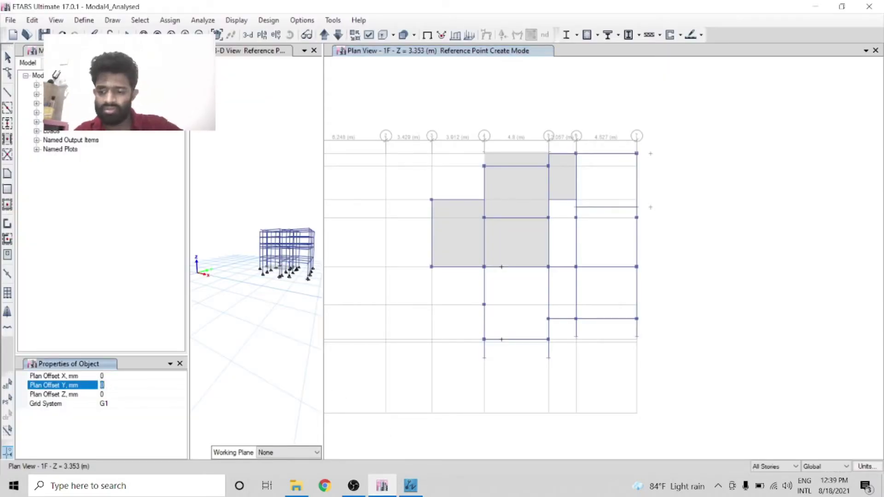
text(1320)
key(Return)
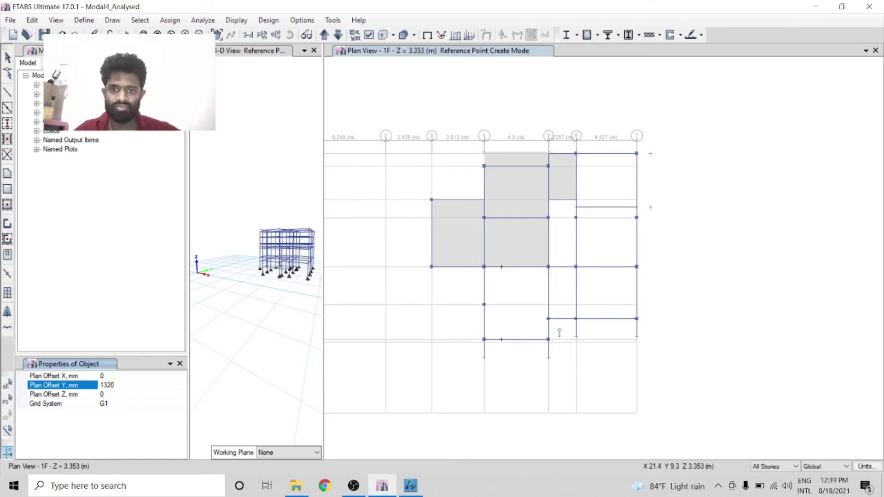
click(501, 341)
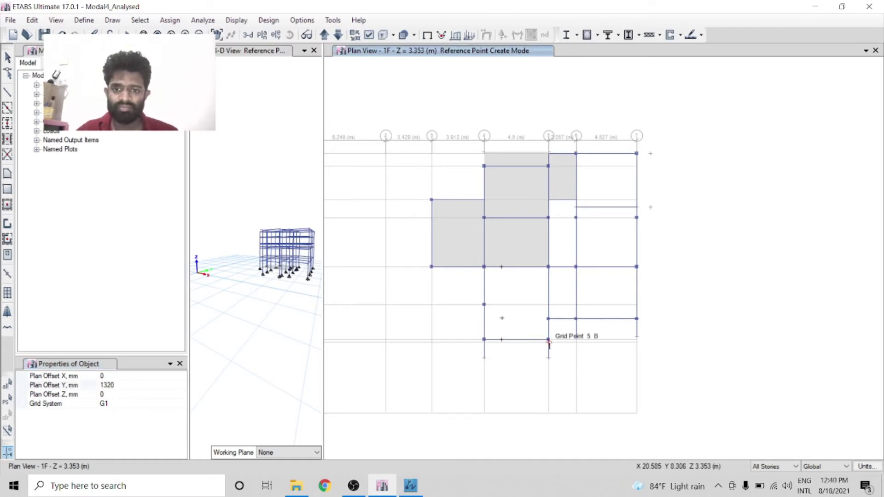
- Correct the void's lower-left reference point to 1320 mm above grid line C, undo the misplaced point, and leave reference point creation
scroll(551, 343, up, 3)
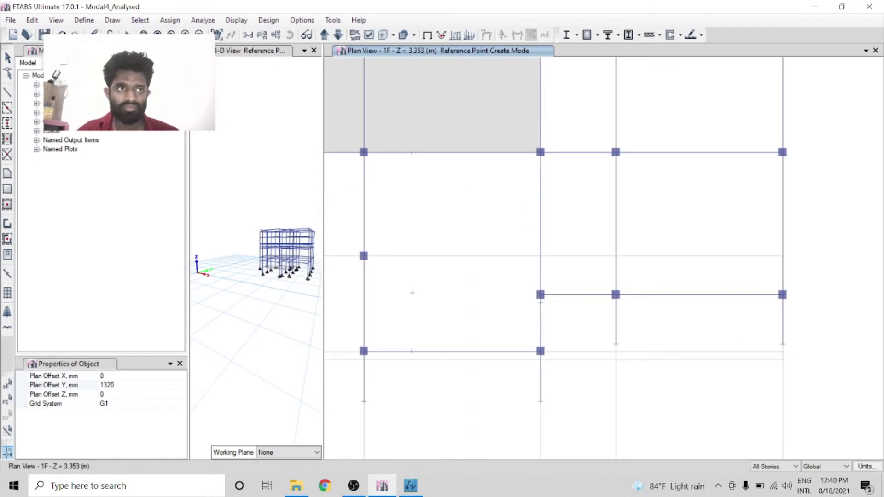
scroll(537, 335, down, 5)
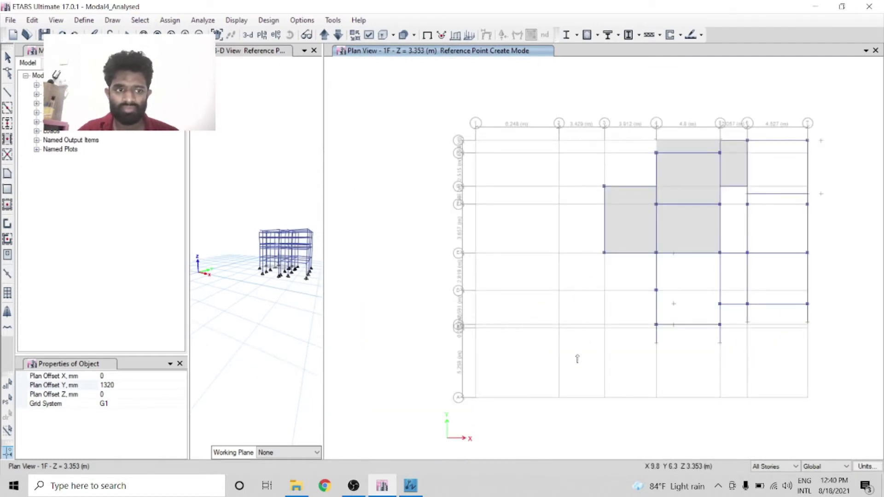
scroll(747, 322, up, 4)
scroll(702, 310, down, 1)
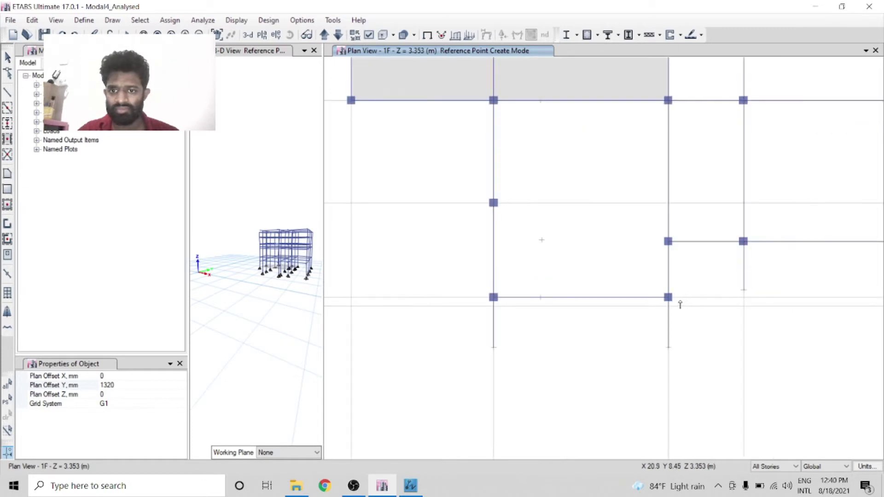
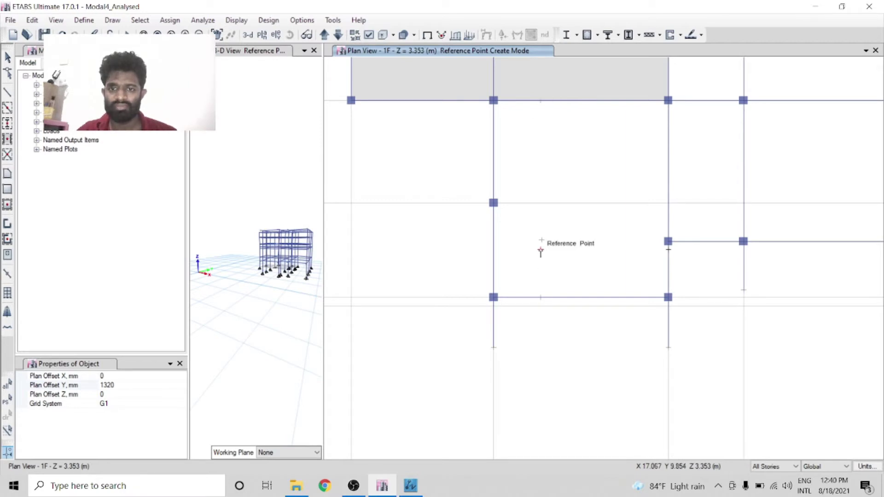
click(541, 251)
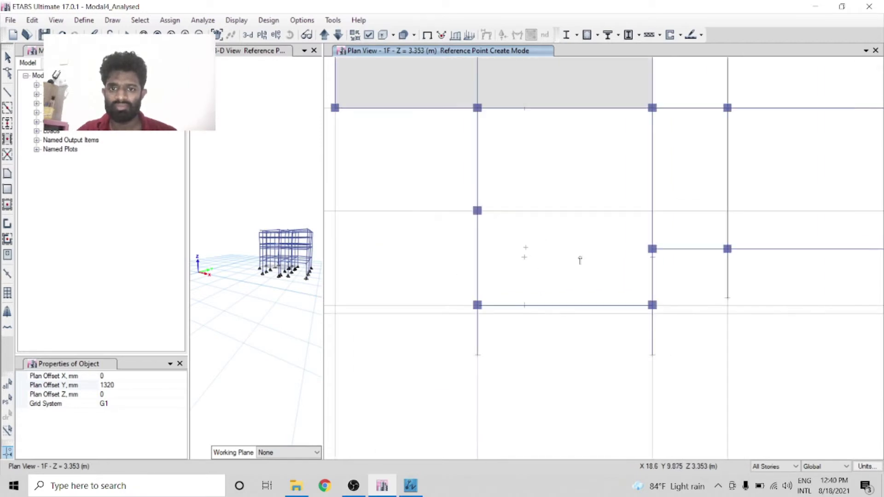
click(62, 34)
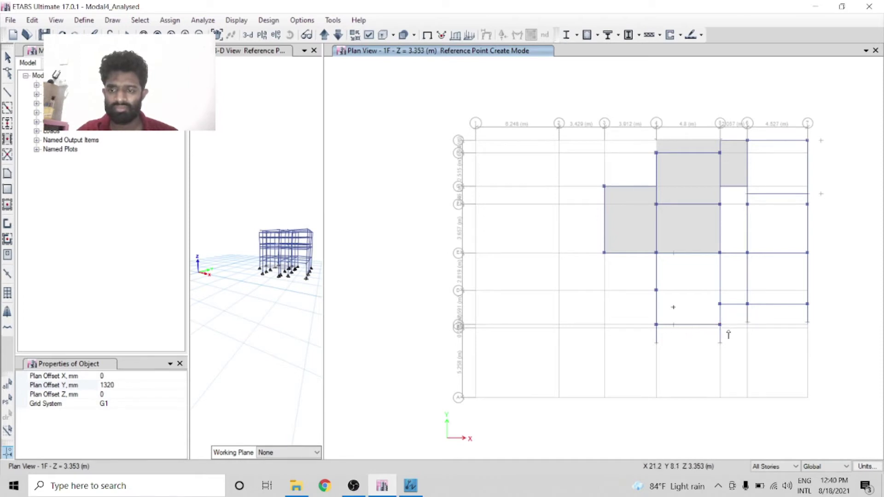
scroll(726, 329, up, 3)
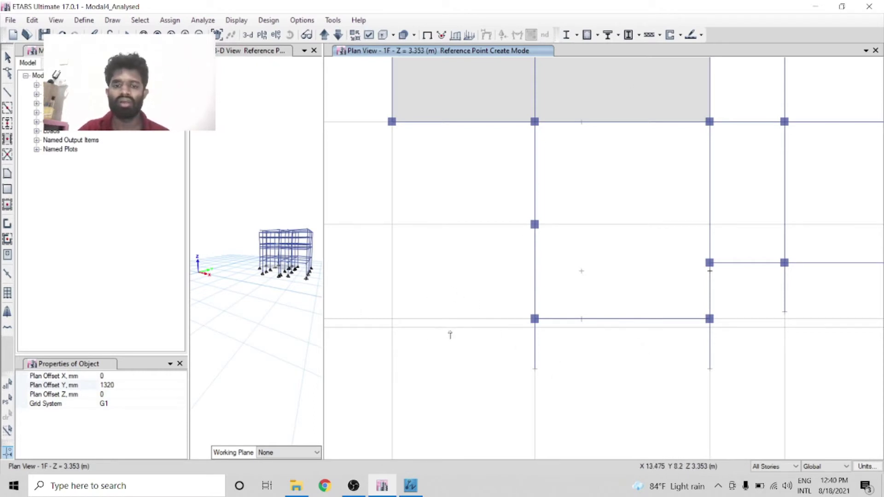
scroll(421, 275, down, 3)
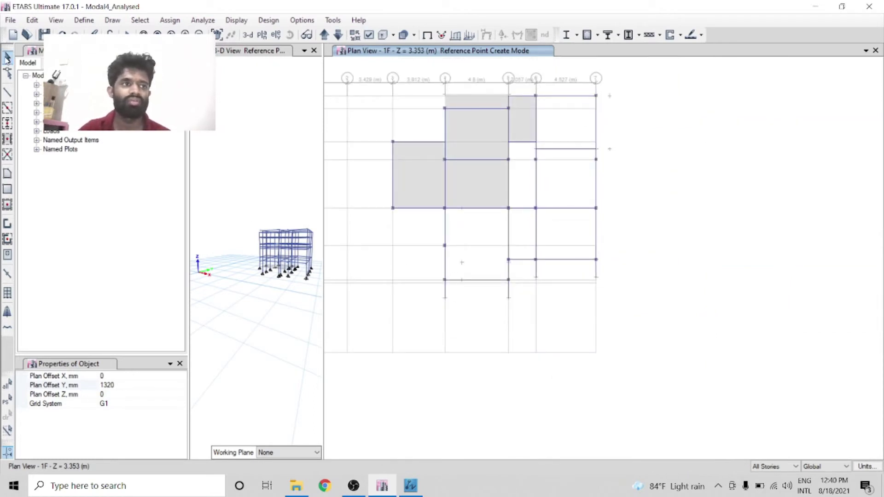
click(7, 57)
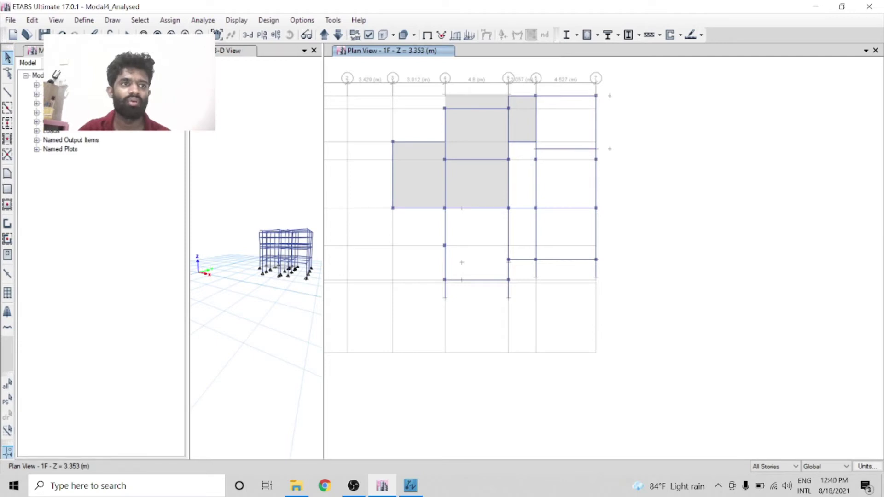
- Draw an L-shaped Slab125 floor around the void from grid point 4-E through 4-C and 5-C, closing along the void's reference points
click(7, 173)
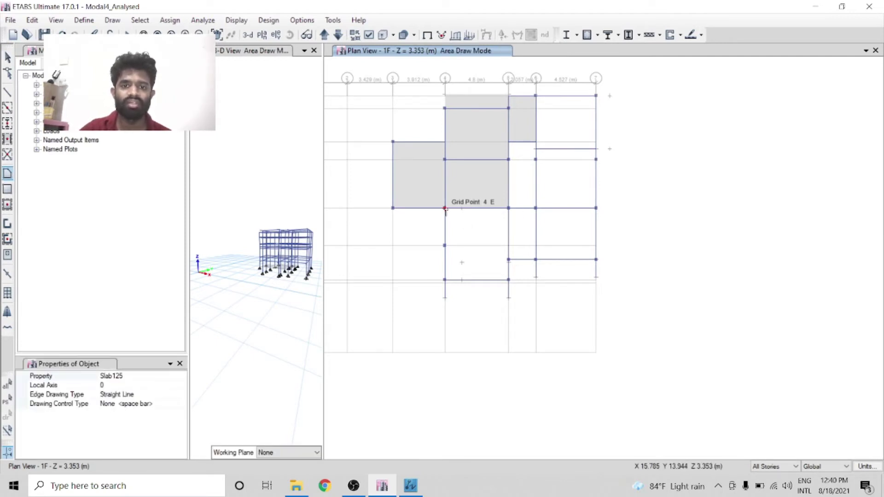
scroll(450, 251, up, 5)
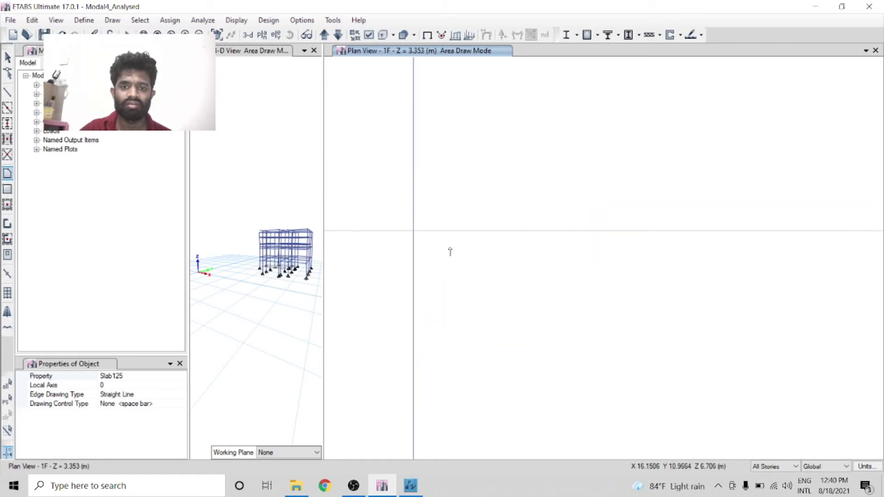
scroll(450, 252, down, 3)
click(434, 130)
click(434, 233)
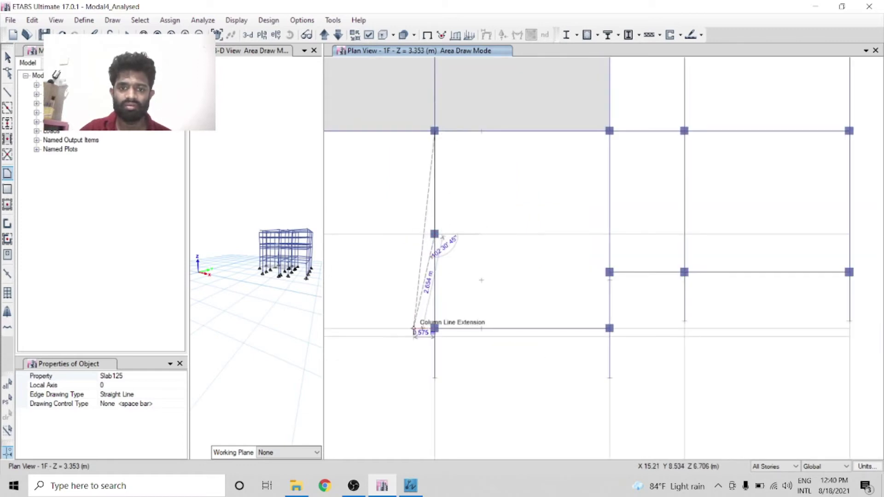
click(435, 328)
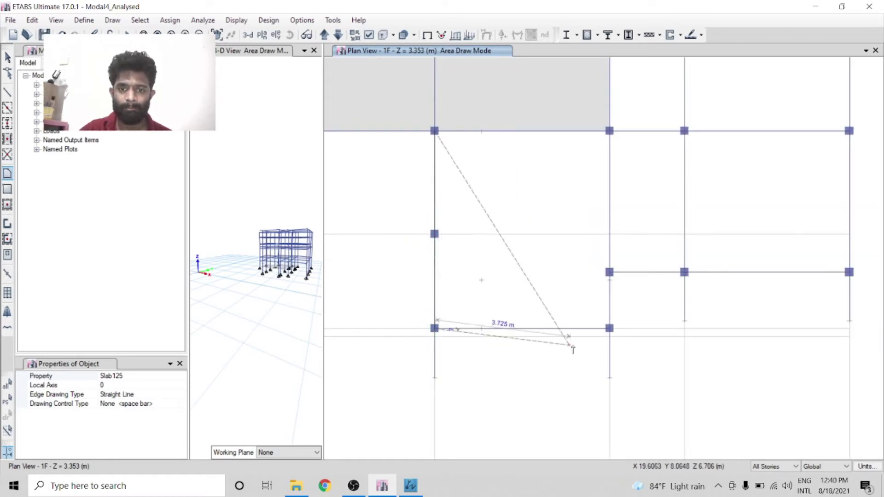
click(609, 328)
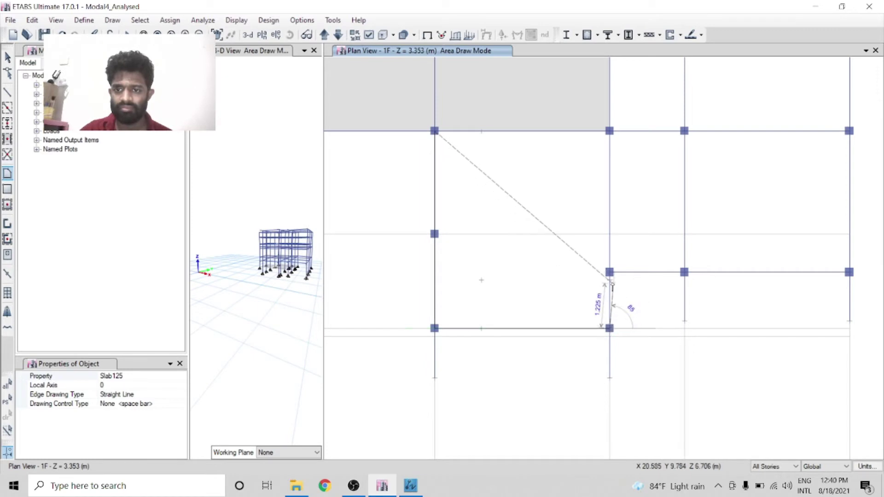
click(610, 280)
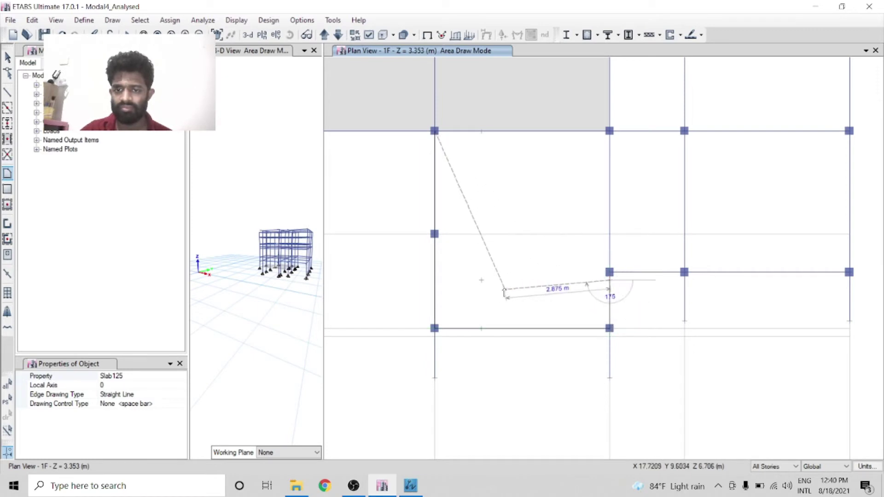
click(482, 280)
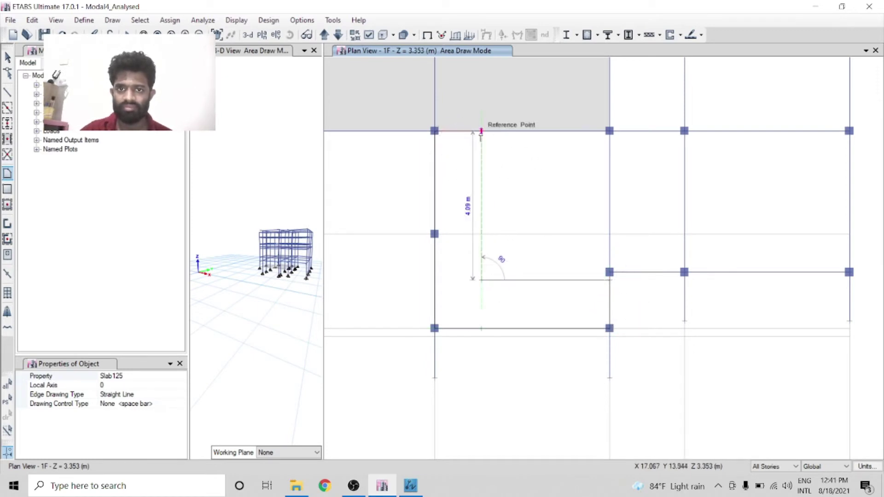
click(481, 131)
key(Return)
- Draw a Slab125 balcony floor about 1.36 m deep below grid line C, from grid point 4-C around the cantilever beam ends to 5-C
scroll(442, 240, down, 5)
scroll(443, 241, up, 5)
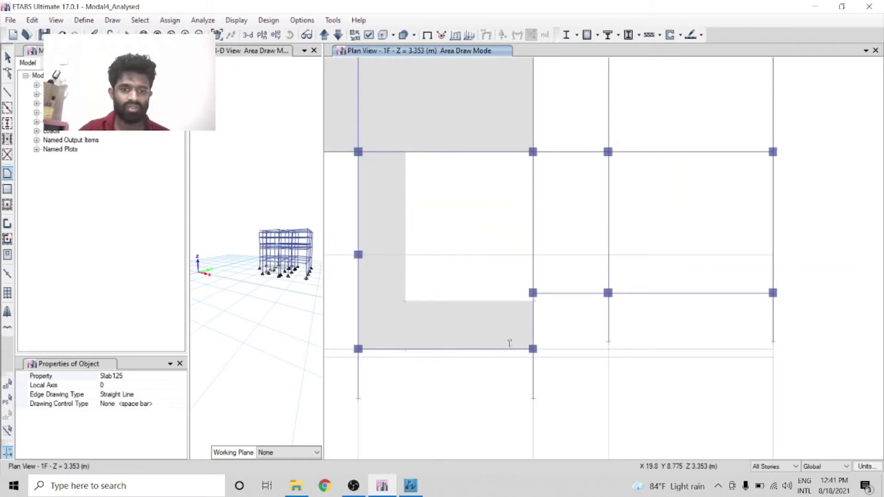
scroll(516, 344, down, 4)
scroll(526, 323, up, 4)
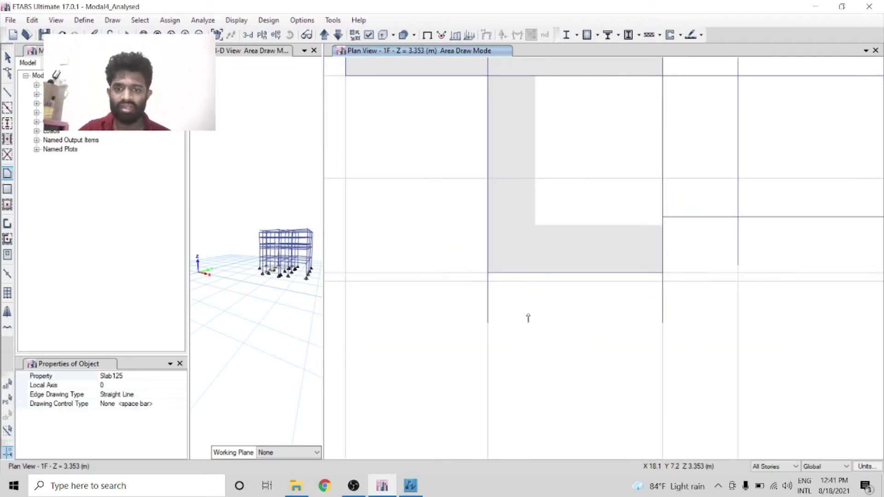
click(488, 274)
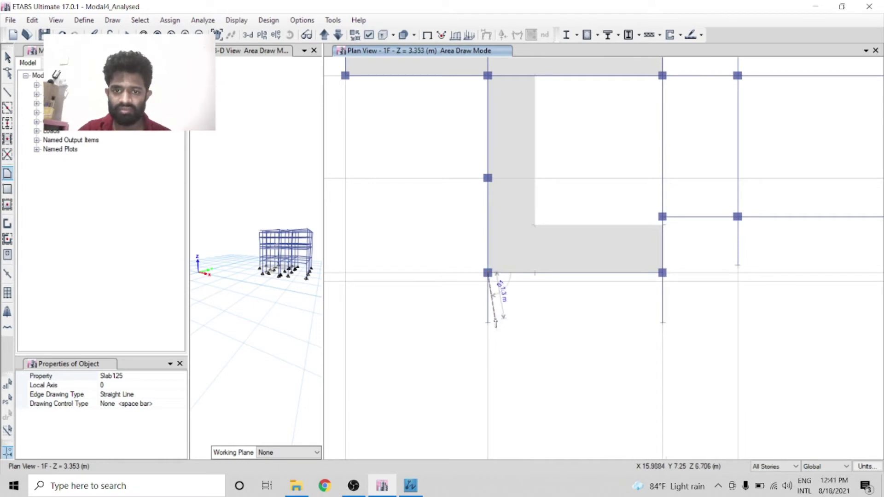
click(662, 323)
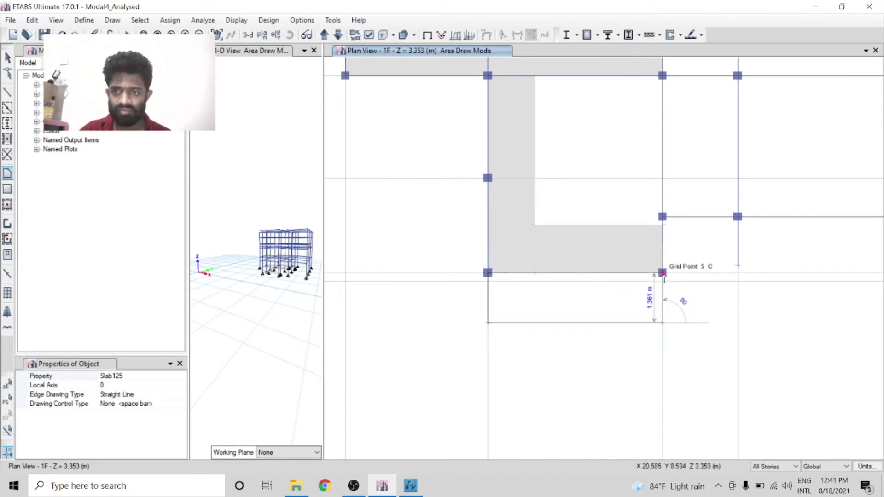
click(663, 273)
key(Return)
scroll(507, 310, down, 5)
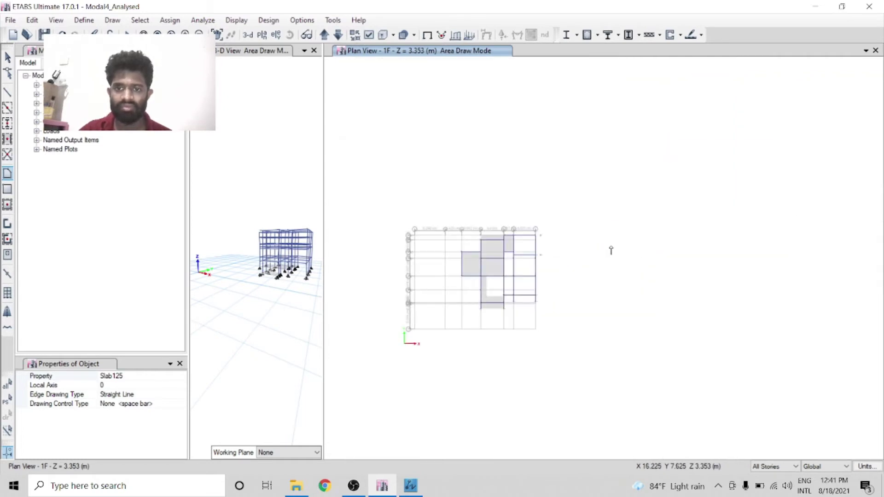
- Draw a Slab125 floor between grid lines 6 and 7, from grid line I down to the beam just below grid line G
scroll(513, 275, up, 4)
scroll(448, 273, down, 3)
scroll(592, 168, up, 5)
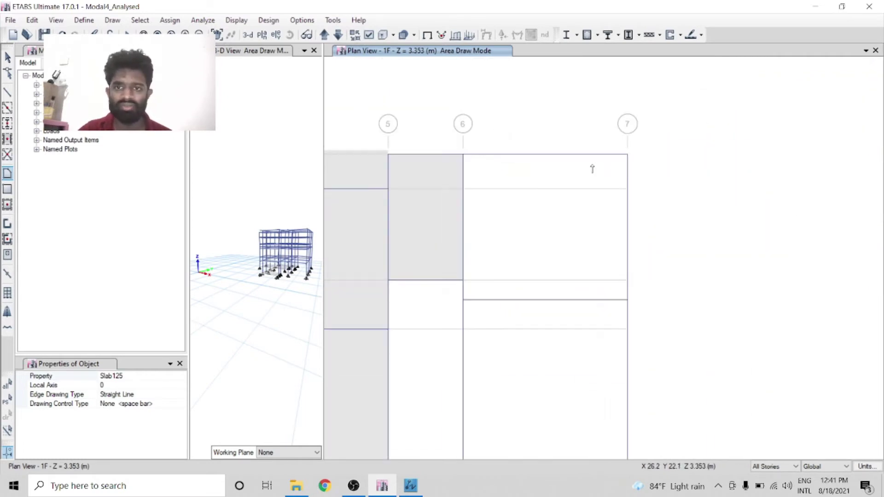
click(463, 153)
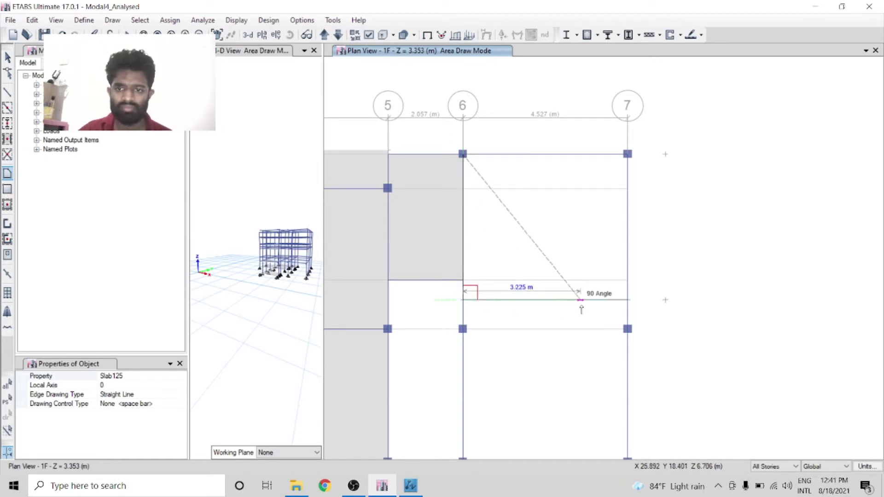
click(627, 300)
click(627, 154)
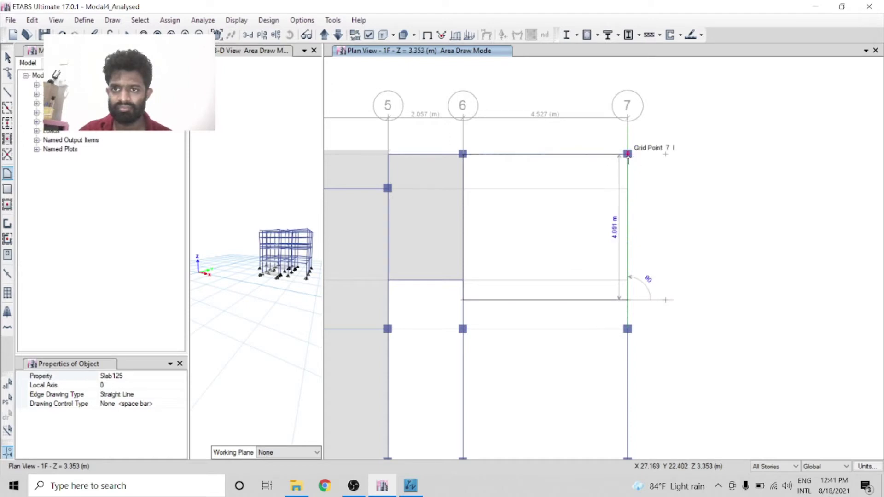
key(Return)
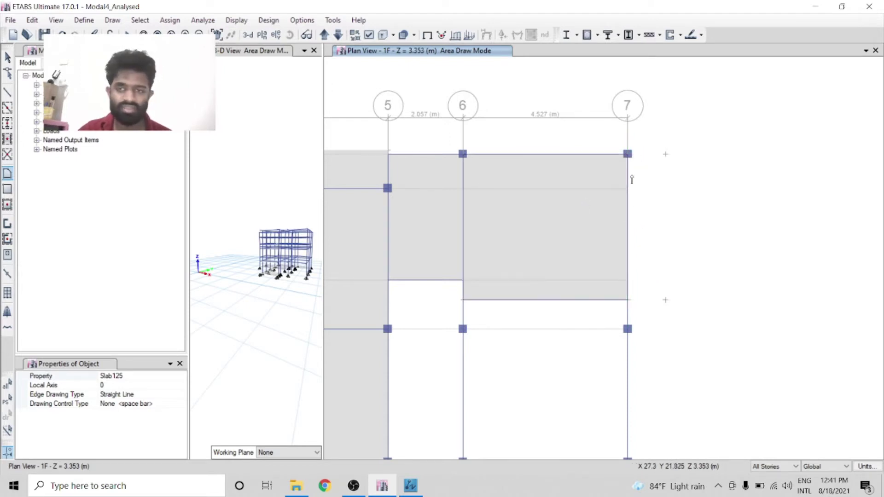
- Draw a Slab125 balcony floor outside grid line 7, from grid point 7-I around the two outer reference points to the beam end below G
click(628, 155)
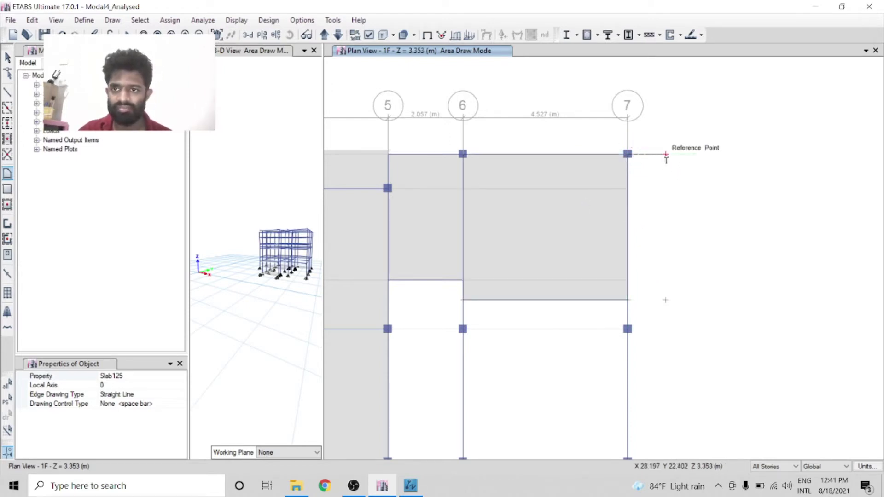
click(665, 300)
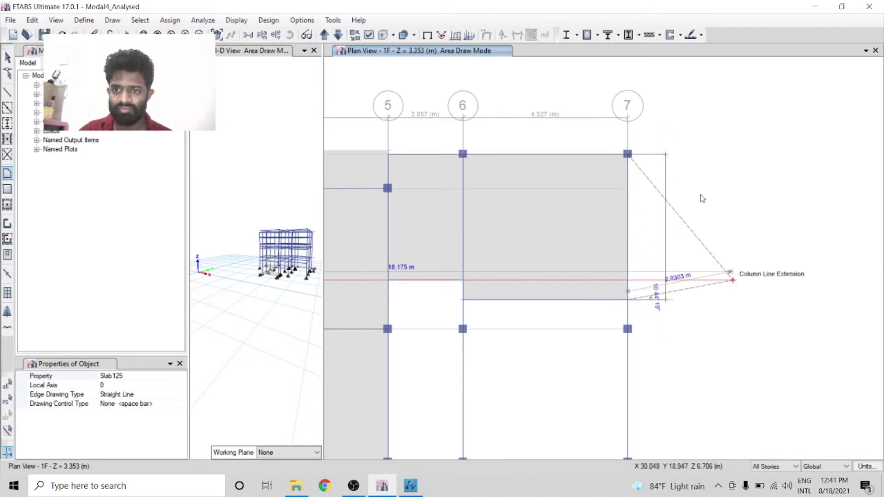
scroll(634, 190, down, 3)
scroll(652, 249, up, 3)
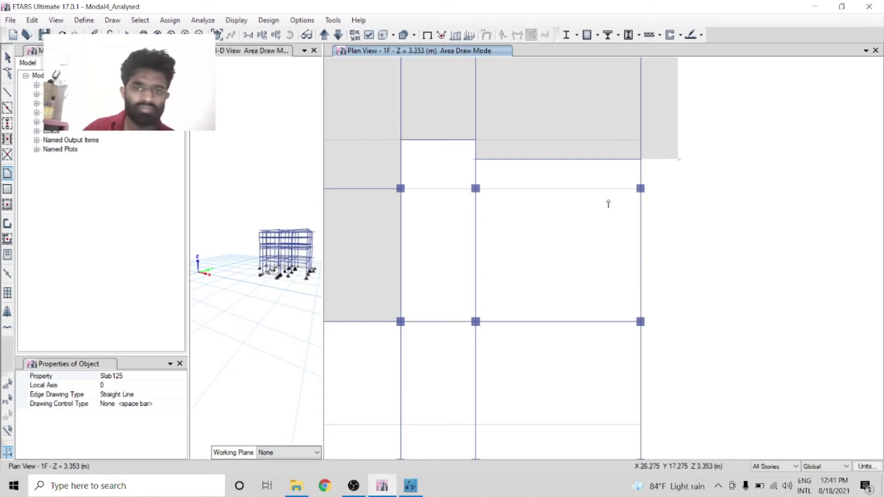
- Draw a Slab125 floor between grid lines 5 and 6, spanning from grid line G down to grid line E
click(400, 141)
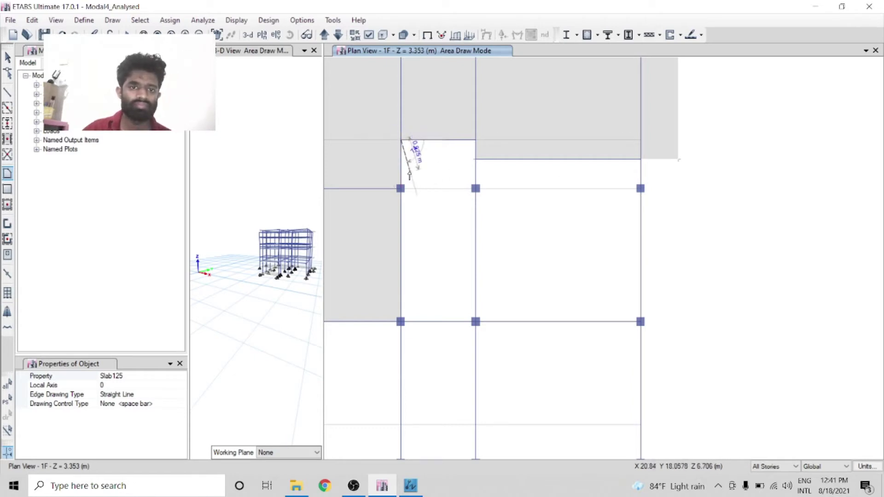
click(400, 188)
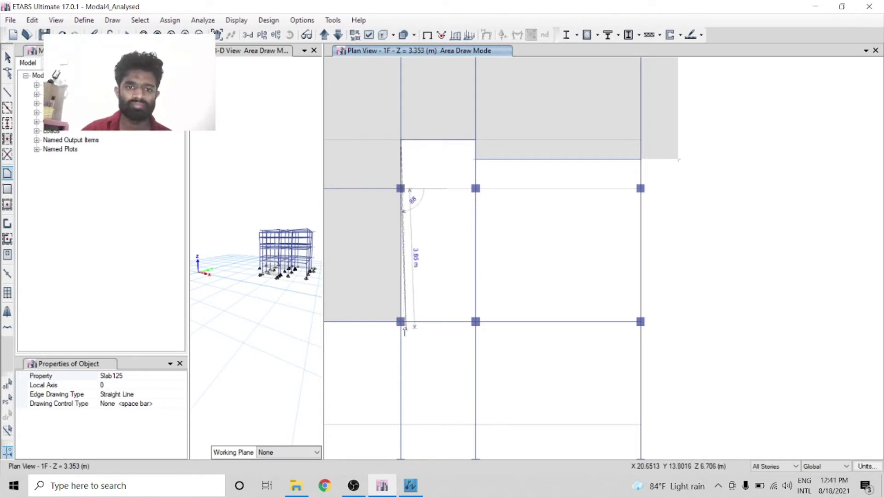
click(401, 321)
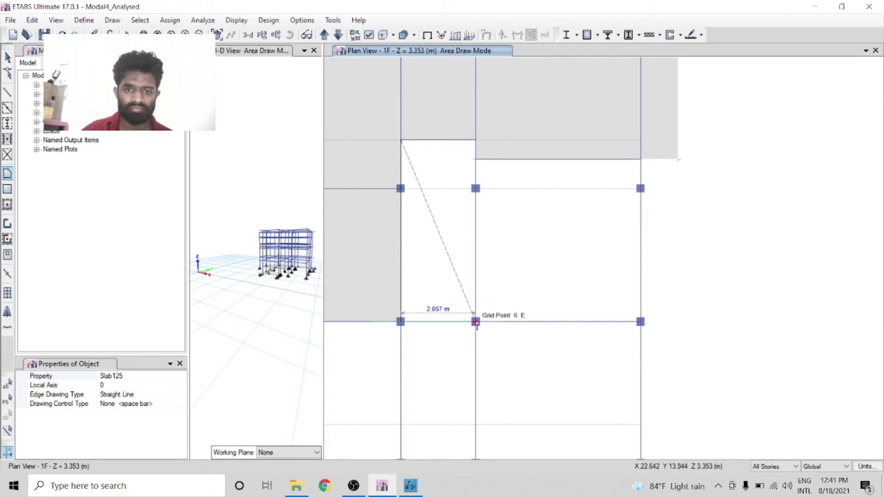
click(476, 322)
click(476, 189)
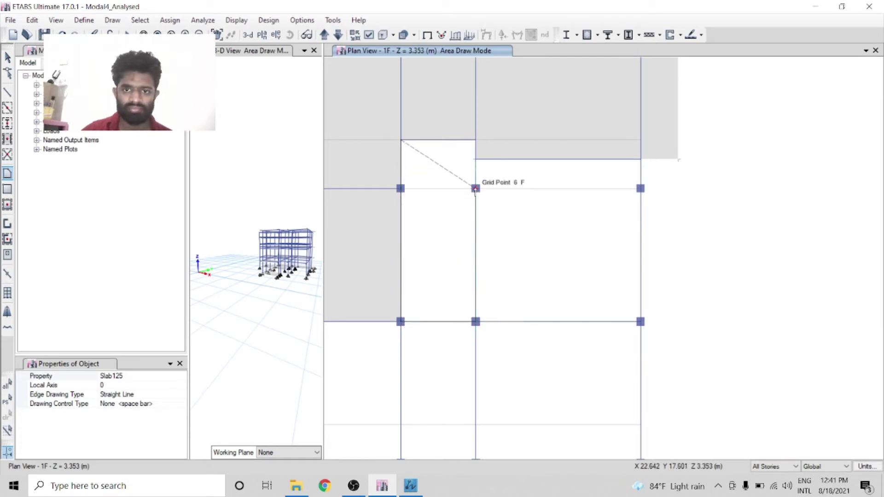
click(475, 150)
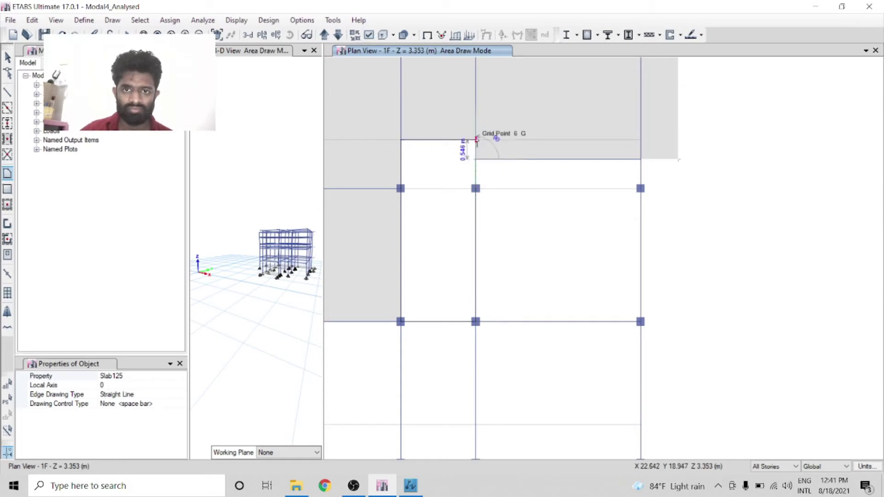
scroll(504, 227, down, 3)
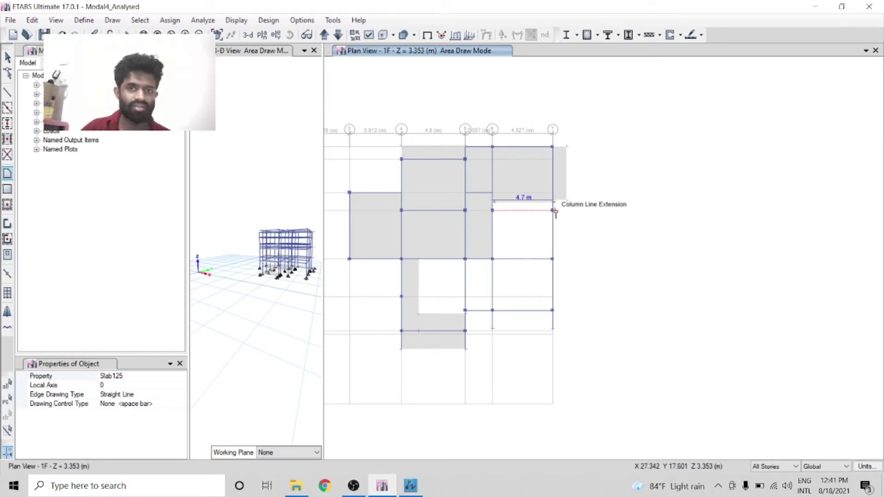
click(553, 211)
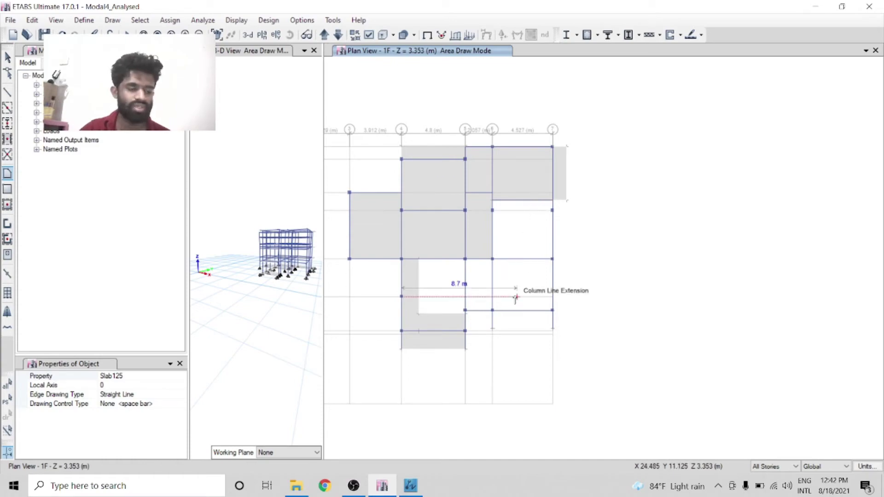
- Switch to ZWCAD and add a horizontal dimension across Bath 12, from the middle of the D3 door wall to the centreline of the outer wall
click(409, 487)
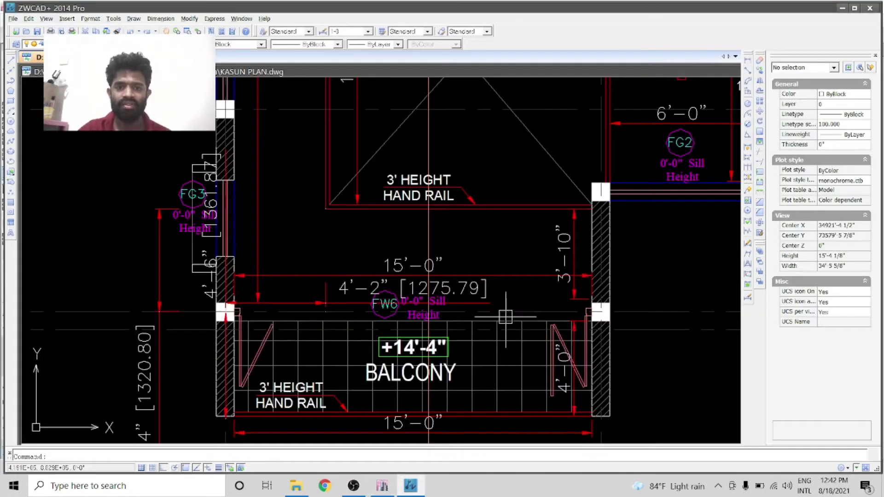
scroll(509, 316, down, 5)
scroll(510, 316, up, 5)
scroll(526, 211, down, 5)
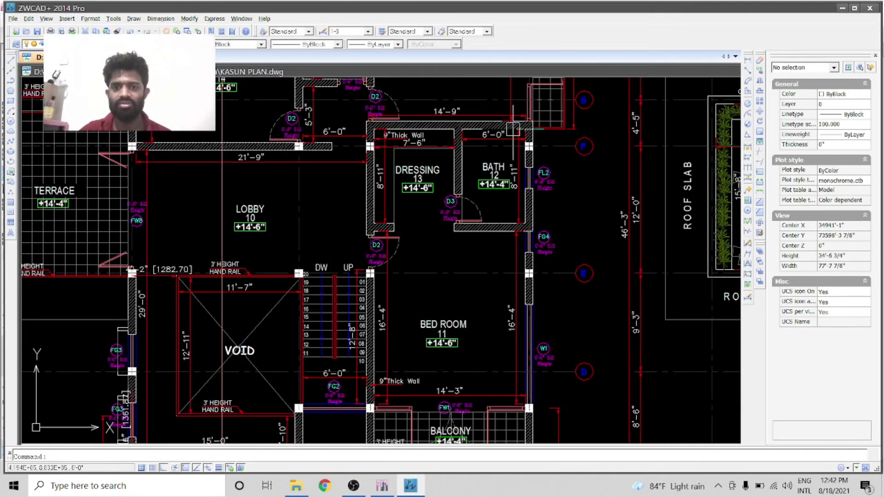
scroll(525, 211, up, 5)
scroll(525, 211, down, 2)
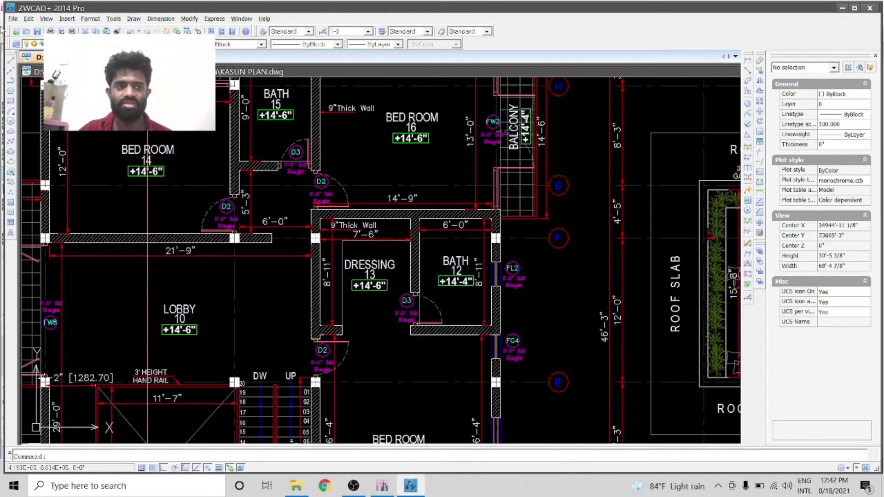
click(12, 61)
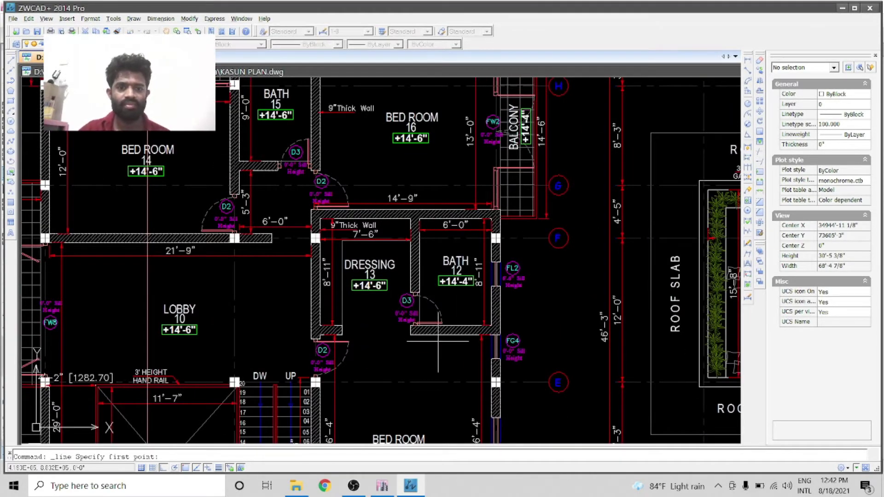
key(Escape)
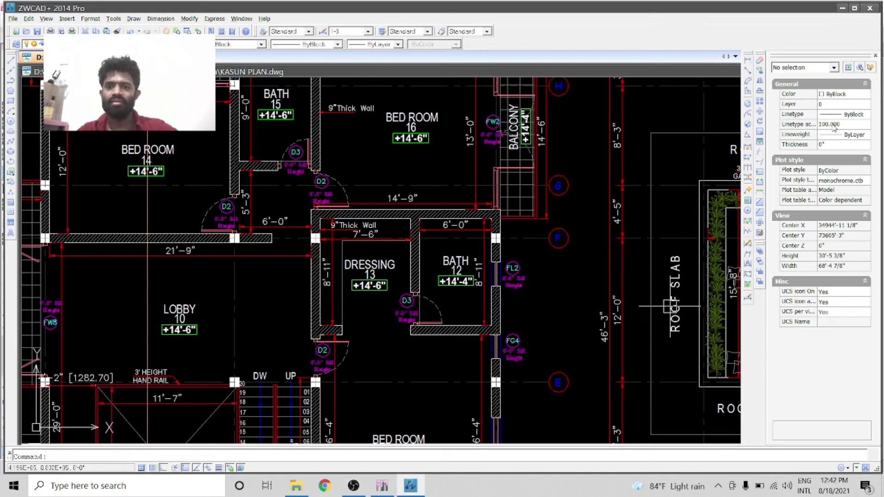
click(746, 60)
scroll(402, 309, up, 5)
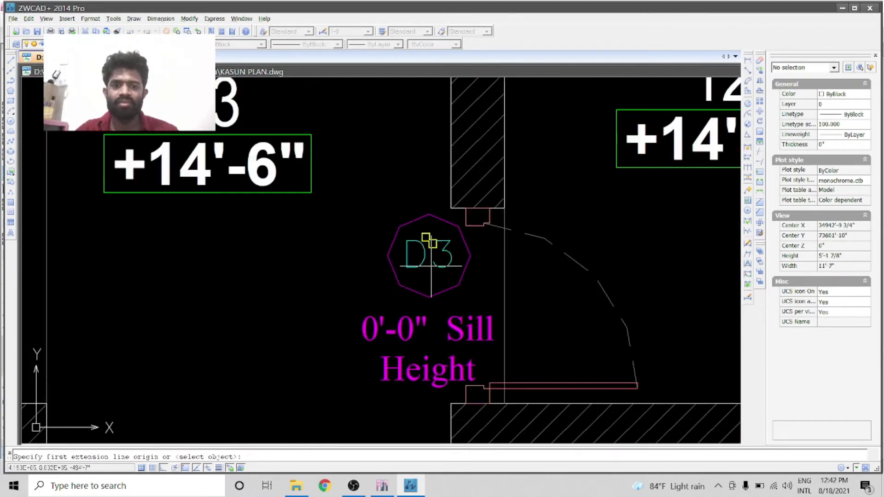
click(477, 210)
scroll(406, 241, down, 5)
scroll(548, 225, up, 5)
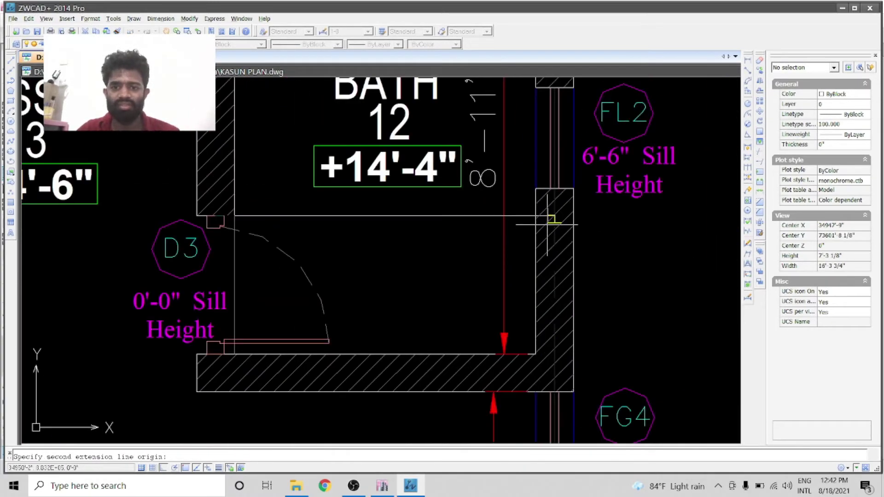
click(548, 224)
click(431, 257)
scroll(418, 255, down, 4)
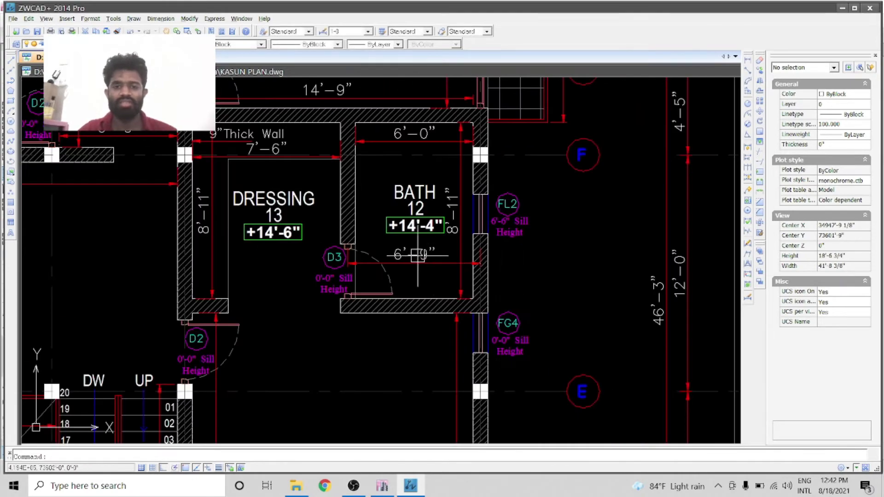
- Turn on alternate units for the new Bath 12 dimension and read its millimetre value
click(418, 255)
click(858, 185)
click(866, 185)
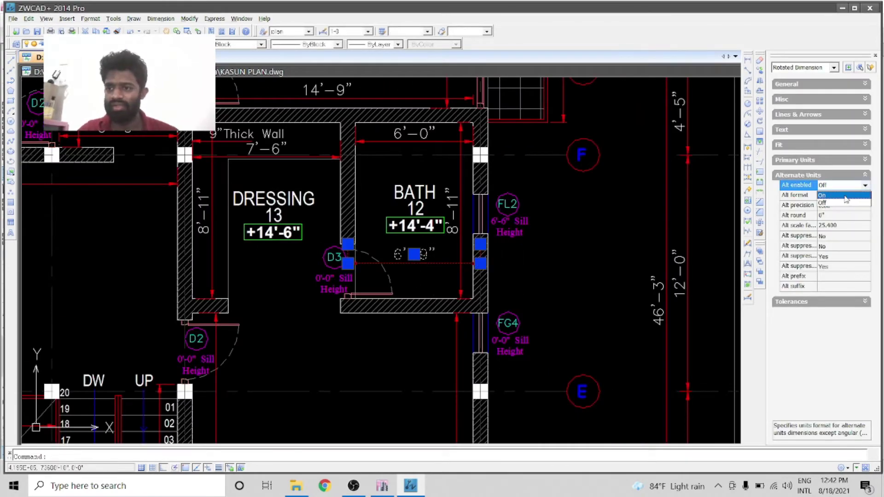
click(829, 203)
key(Escape)
scroll(442, 256, up, 3)
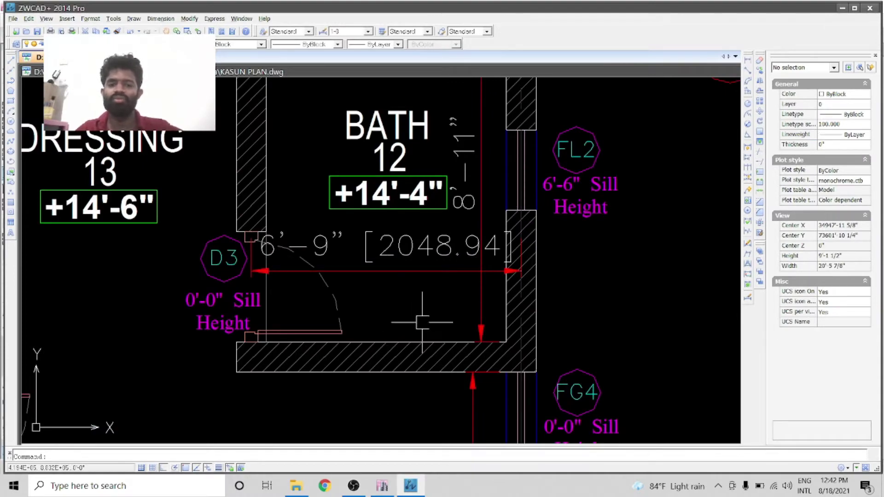
scroll(417, 322, down, 4)
scroll(441, 312, down, 4)
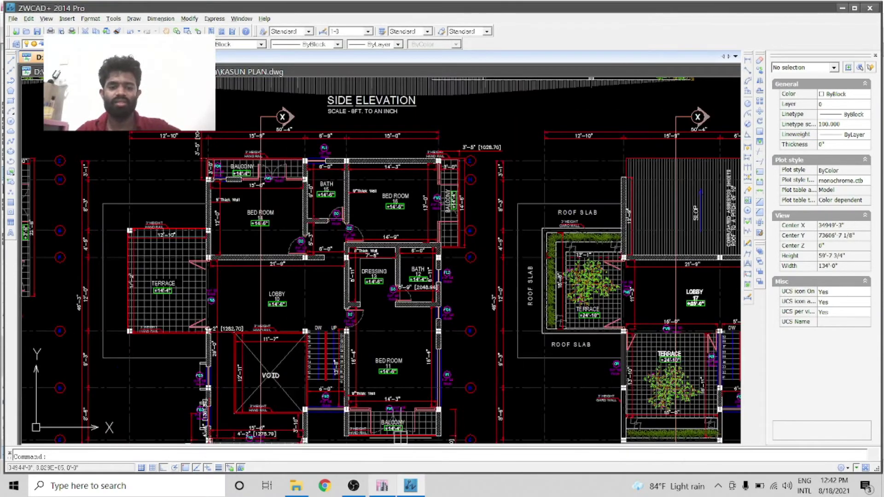
- Back in ETABS, start reference point creation with plan offset X -2048 mm and place one from the beam end on grid line 7 below G
click(381, 488)
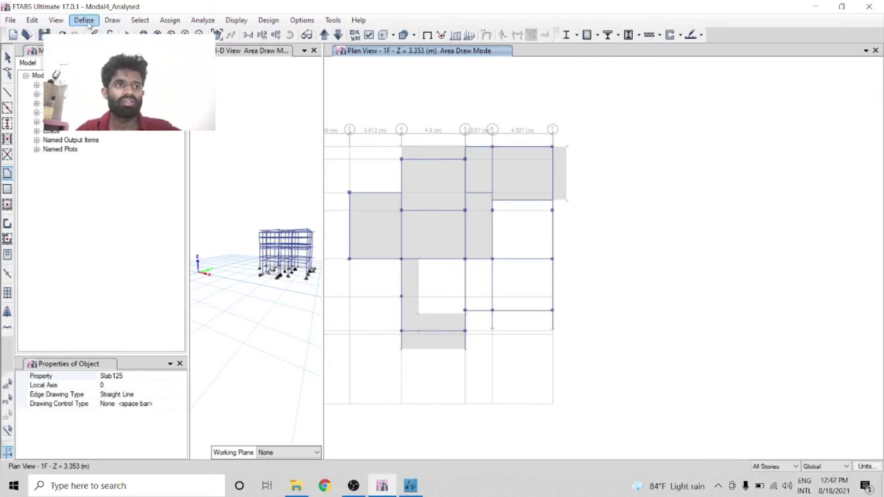
click(112, 20)
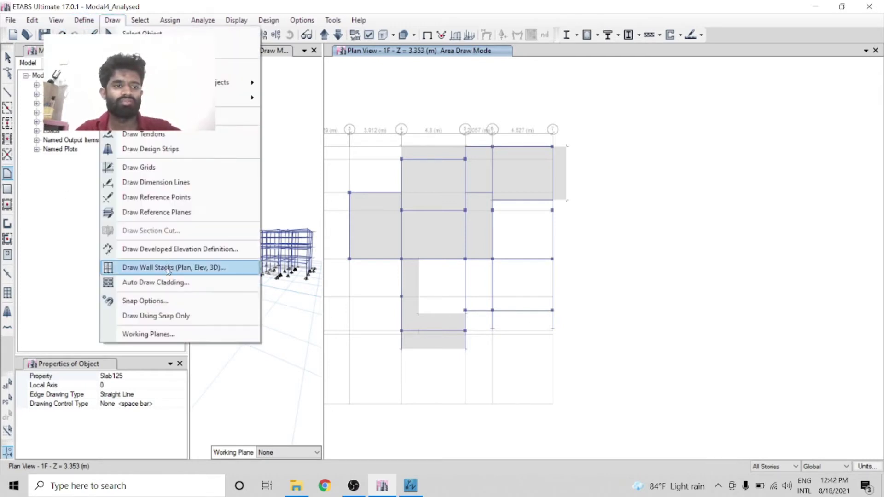
click(197, 197)
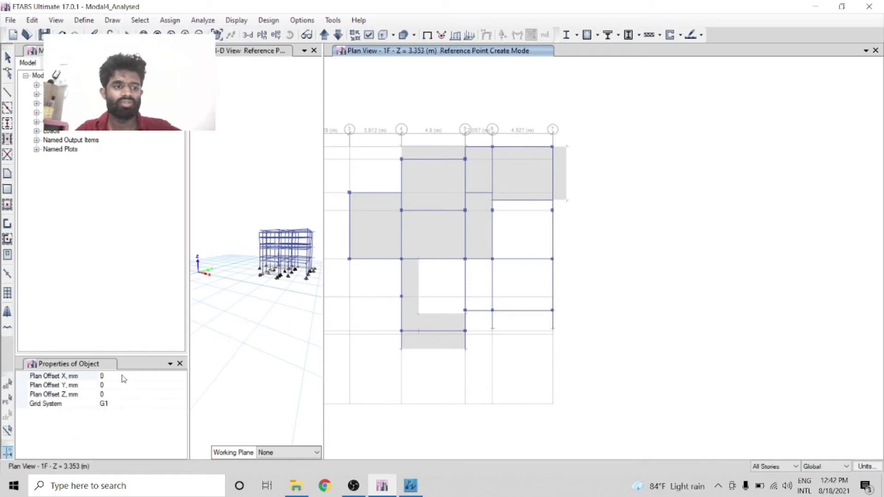
click(125, 377)
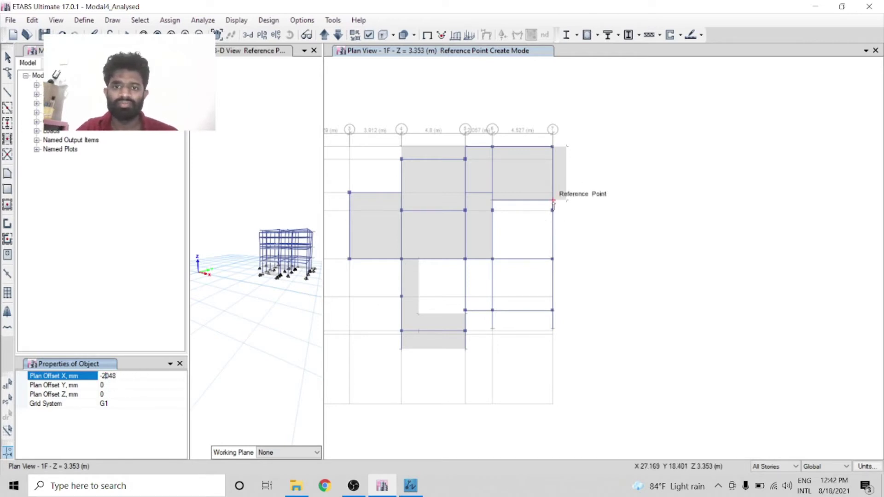
click(552, 199)
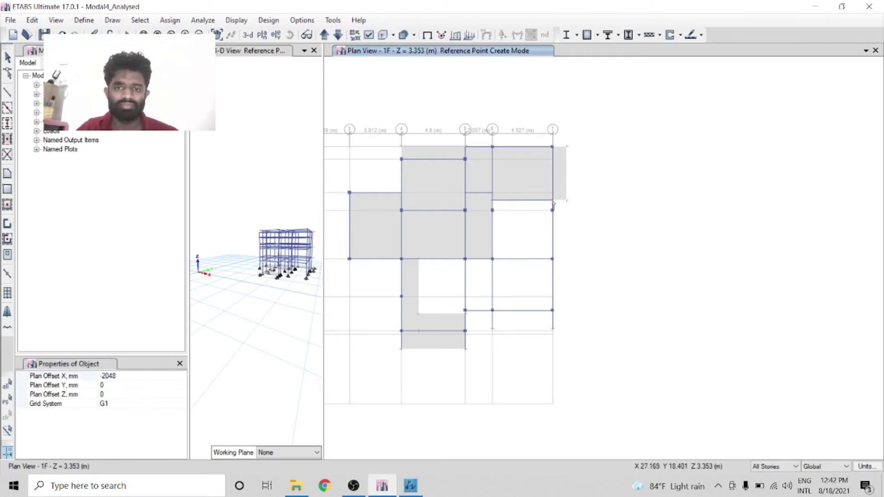
- Place the second reference point from grid intersection 7-E and draw a Beam225x300 between the two reference points
click(552, 259)
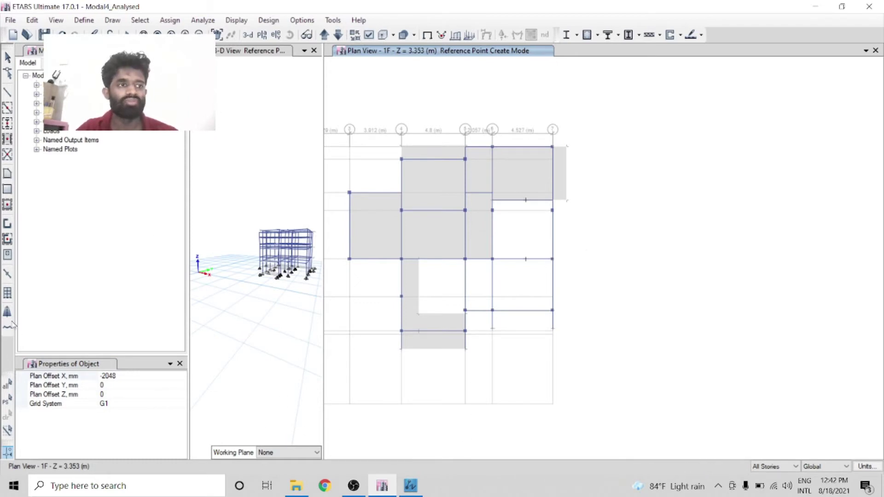
click(8, 94)
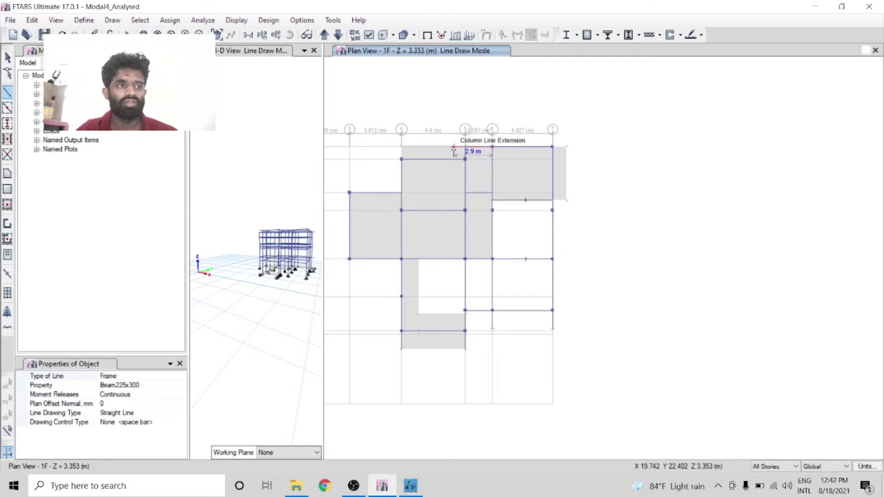
click(526, 200)
click(526, 259)
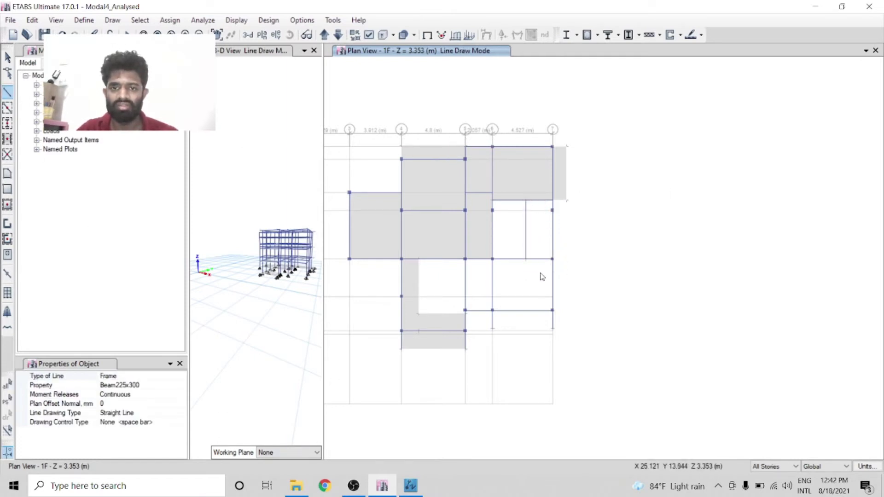
- Try to draw a Slab125 floor between grid line 6 and the new beam, above grid line E, and undo it
click(8, 175)
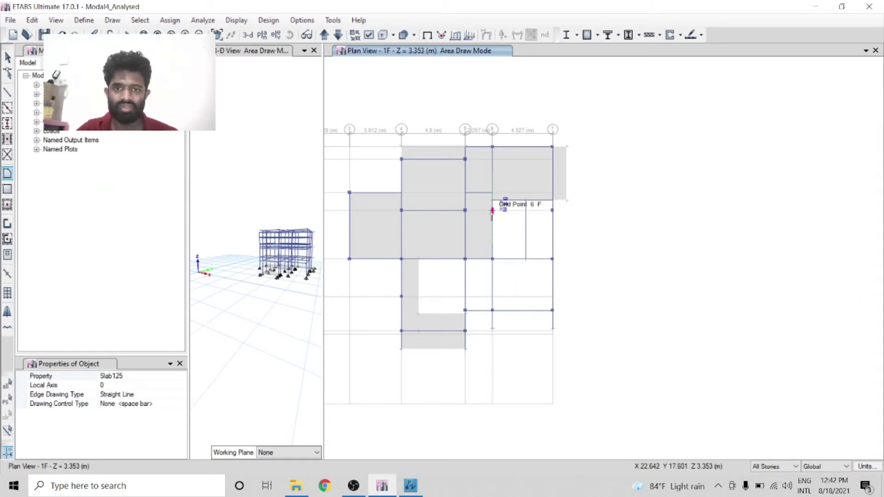
click(493, 200)
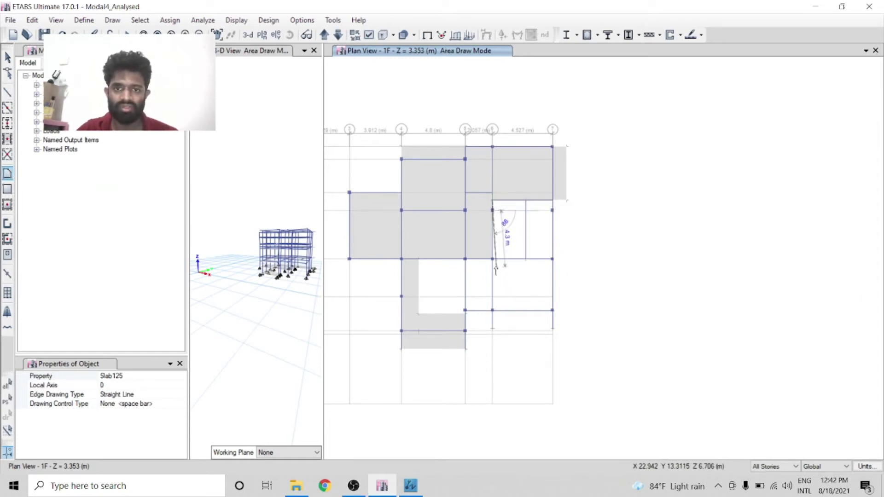
click(525, 259)
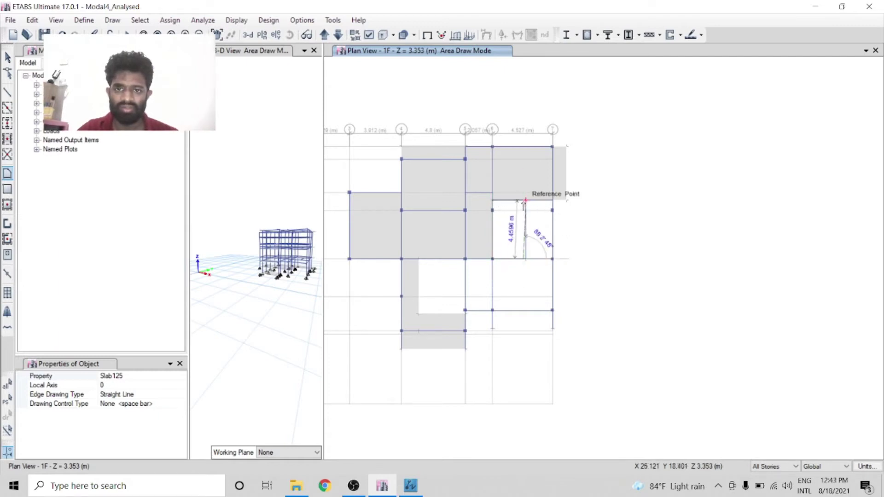
click(525, 201)
key(Return)
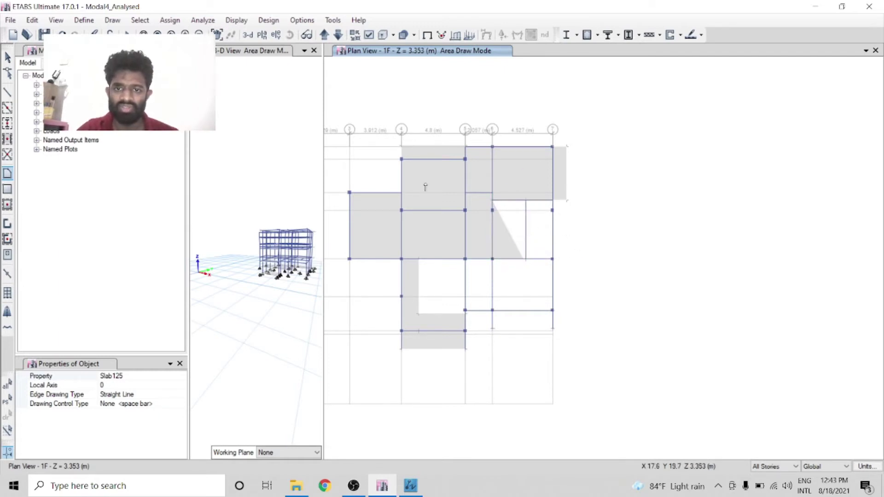
click(62, 35)
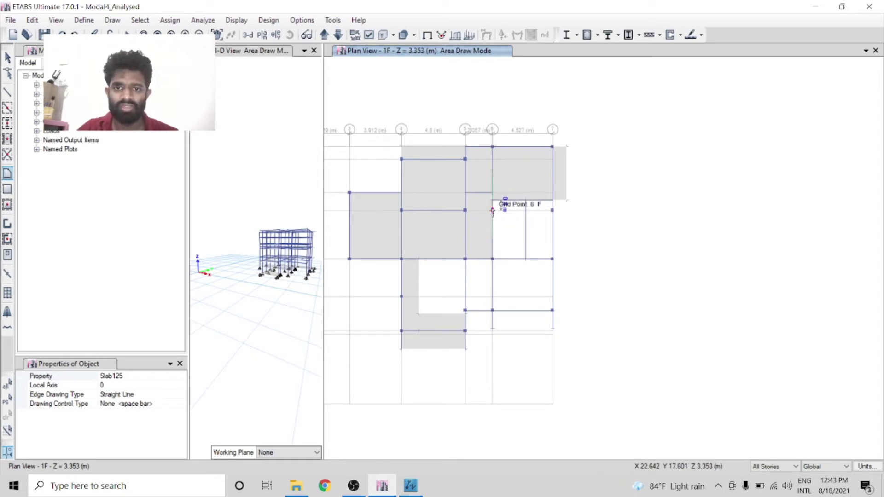
- Draw a rectangular Slab125 floor between grid line 6 and the new beam, from grid line E up to the crossbeam
click(493, 210)
click(493, 259)
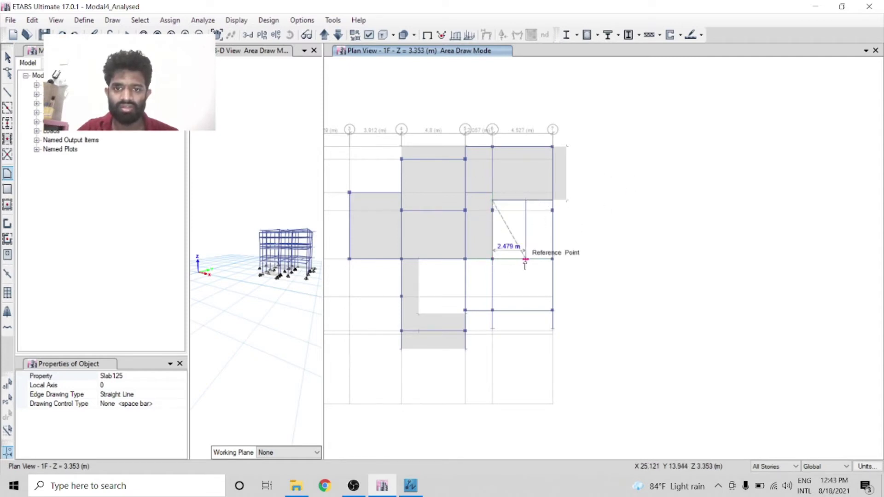
click(526, 258)
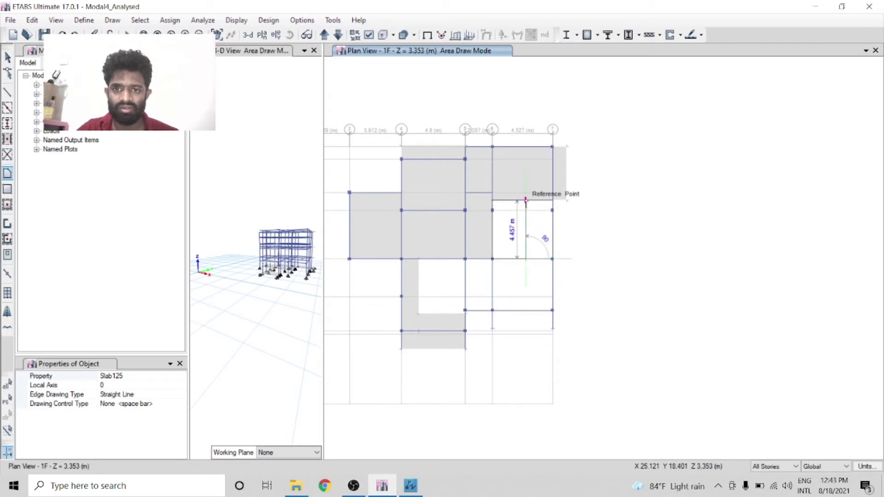
click(528, 201)
key(Return)
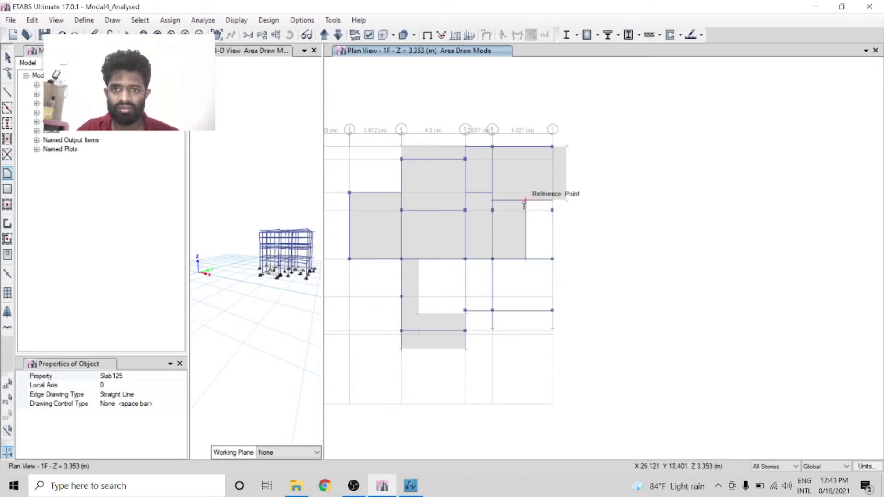
- Draw a Slab125 floor for the bath area between the new beam and grid line 7, from E up to the crossbeam
click(525, 201)
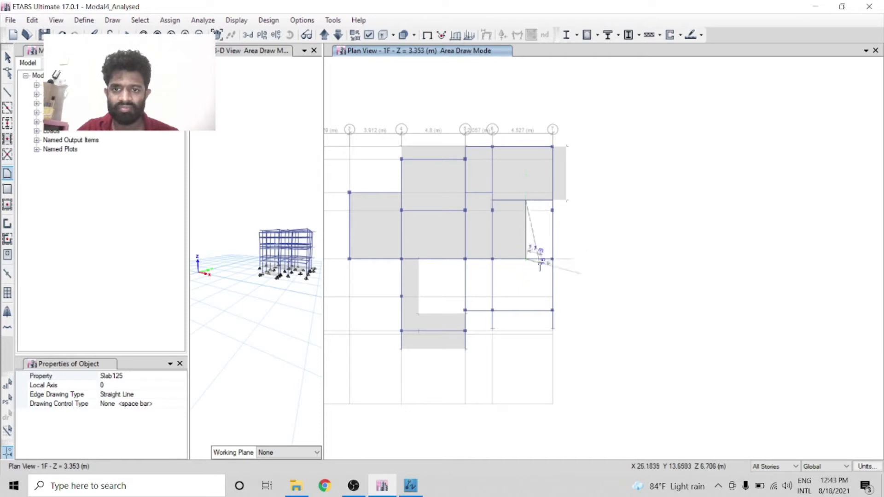
click(552, 260)
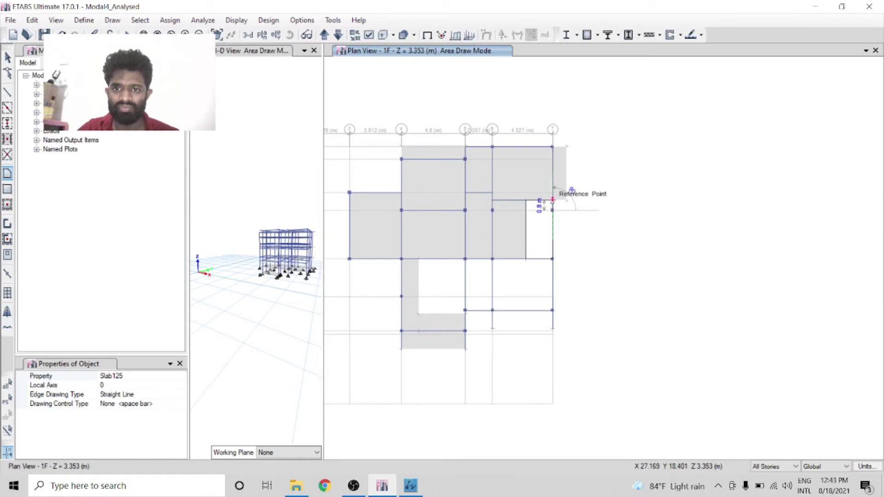
double_click(552, 200)
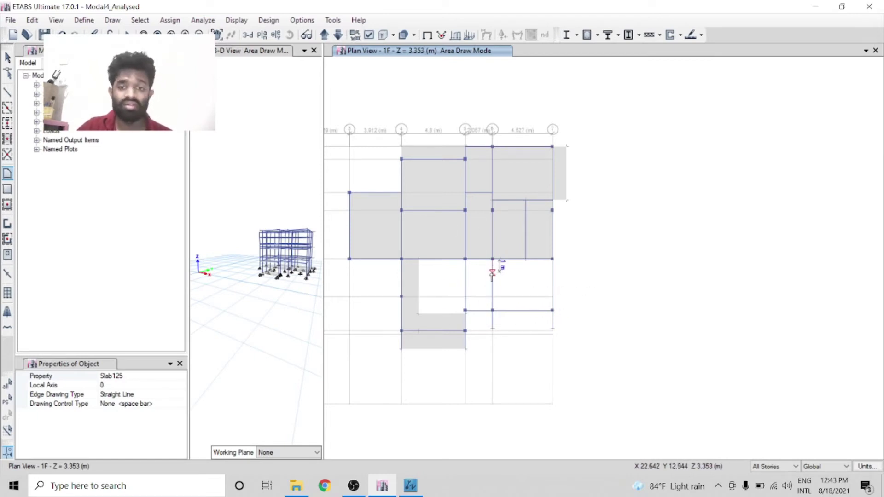
- Draw a Slab125 floor between grid lines 6 and 7, from grid line E down to the beam below grid line D
click(492, 259)
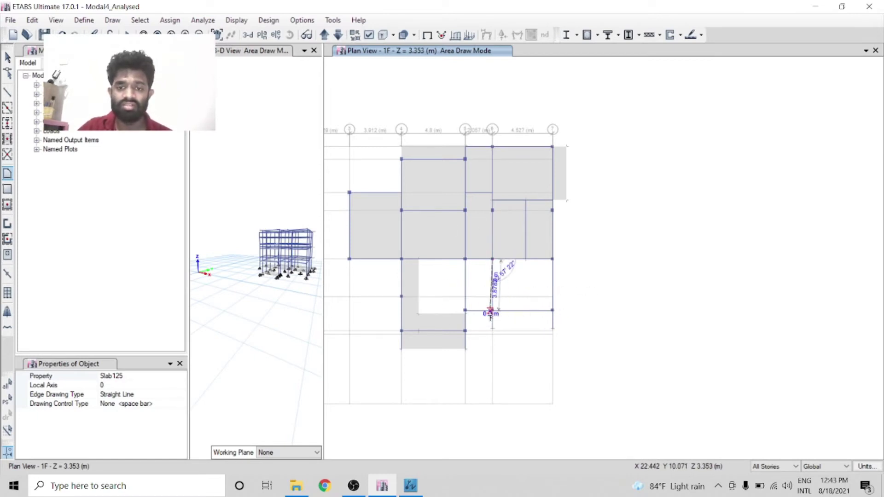
click(553, 311)
click(553, 259)
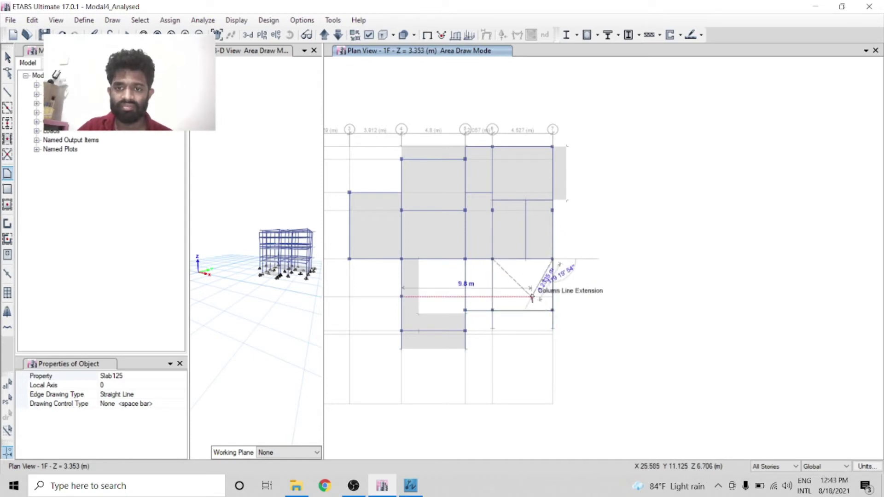
key(Return)
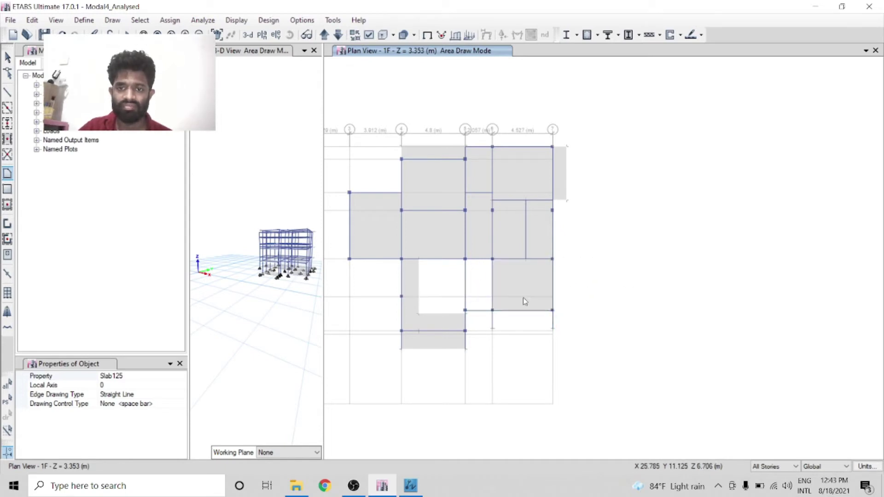
- Draw the Slab125 balcony floor between grid lines 6 and 7, from the beam below D to the cantilever beam ends
click(492, 310)
click(492, 331)
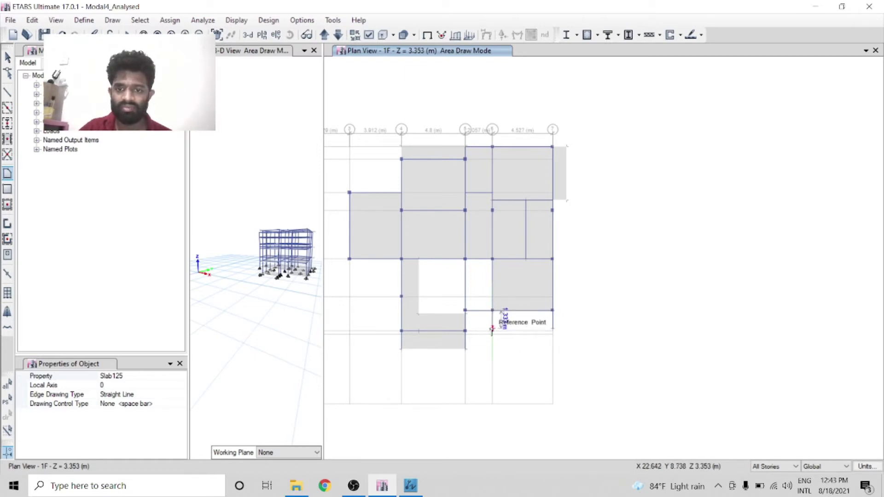
click(553, 329)
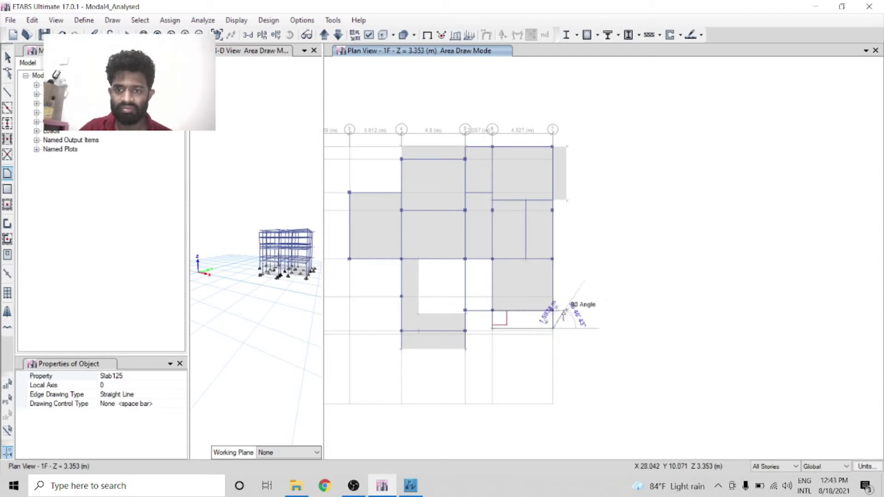
click(553, 310)
click(493, 310)
key(Return)
- Delete the beam on grid line 5 between grid line E and the crossbeam below grid line D, on all stories
scroll(479, 318, up, 2)
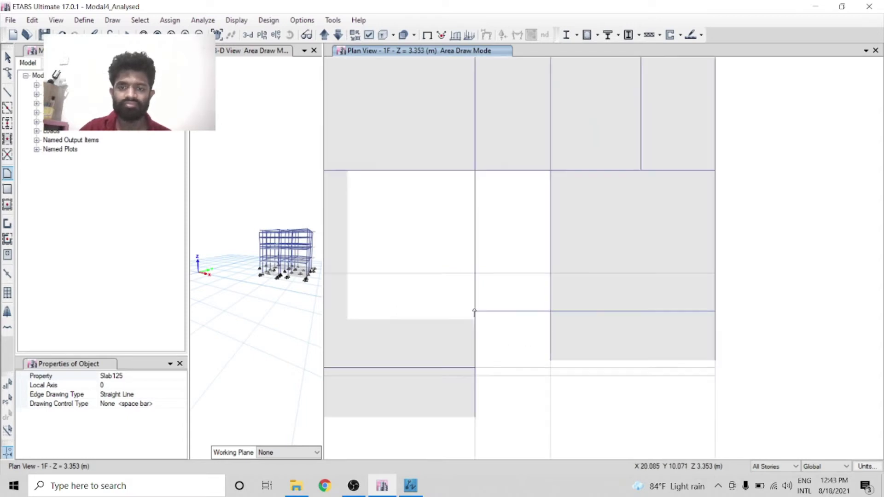
scroll(475, 295, down, 2)
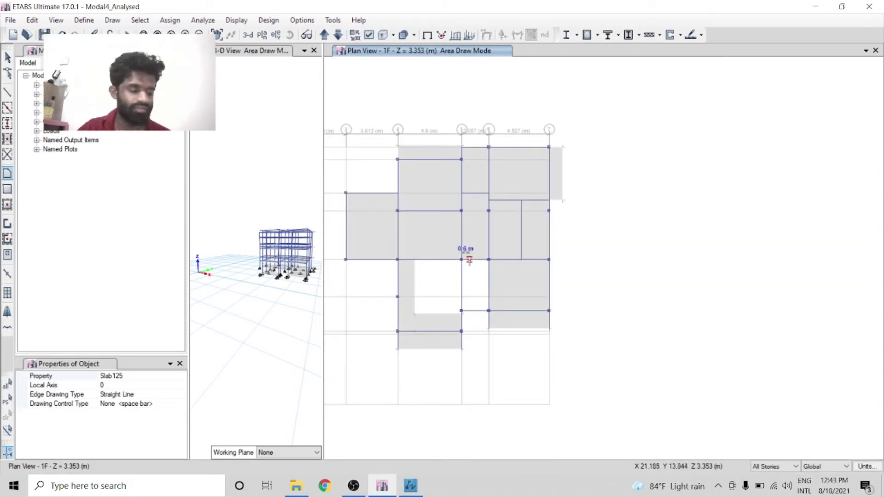
click(8, 57)
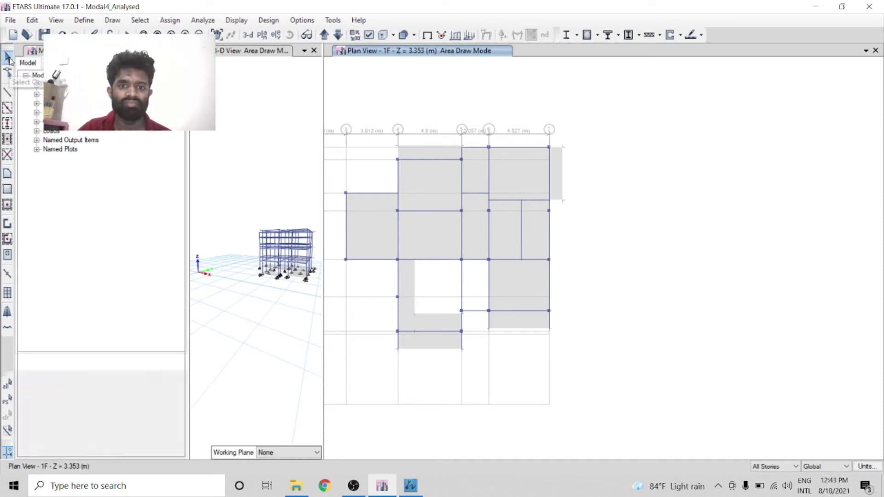
click(460, 292)
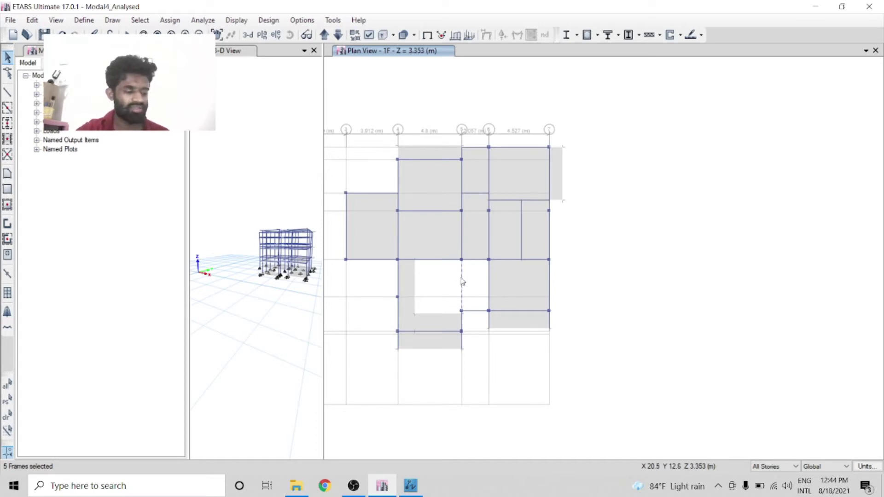
key(Delete)
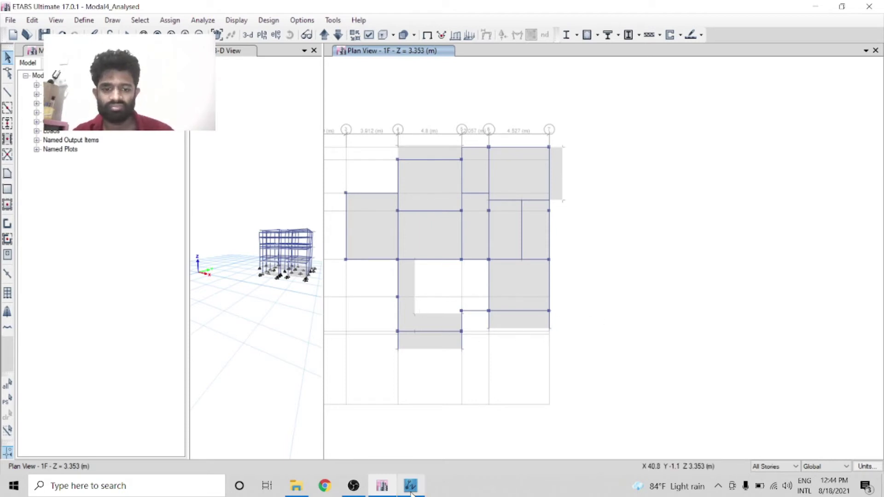
click(364, 487)
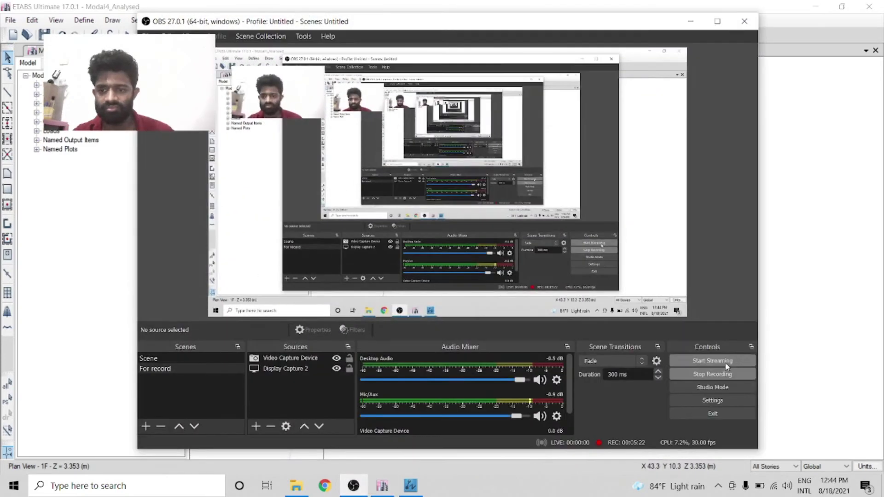
click(819, 240)
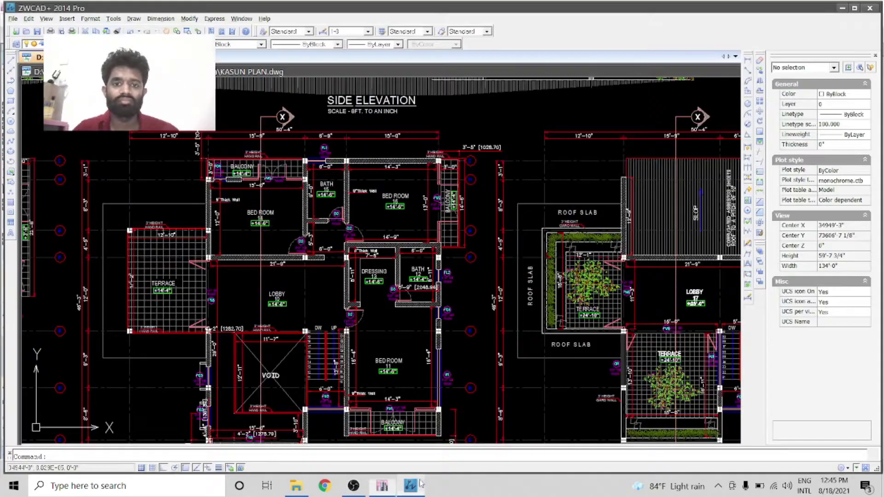
- Switch to ZWCAD and add a vertical dimension from the stair line at step 11 to the centreline of the FG2 wall
click(410, 486)
scroll(300, 409, up, 9)
scroll(490, 258, down, 4)
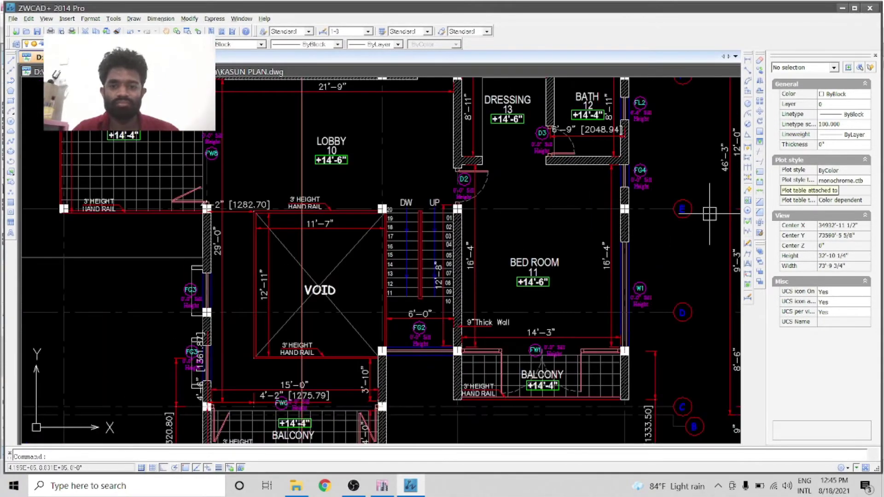
click(748, 61)
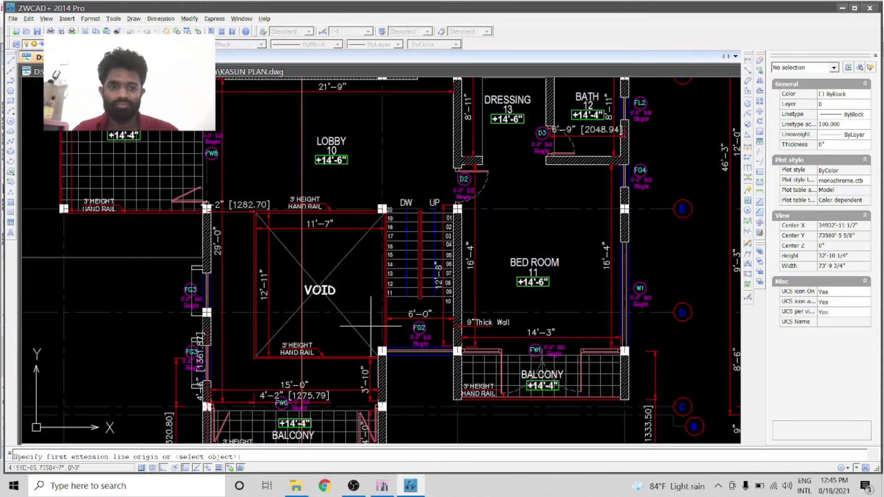
click(387, 297)
scroll(397, 349, up, 5)
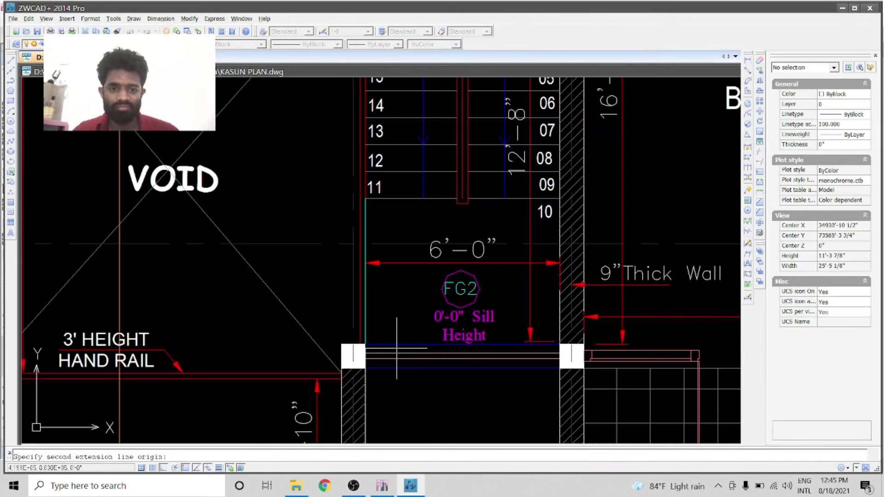
click(364, 356)
click(400, 299)
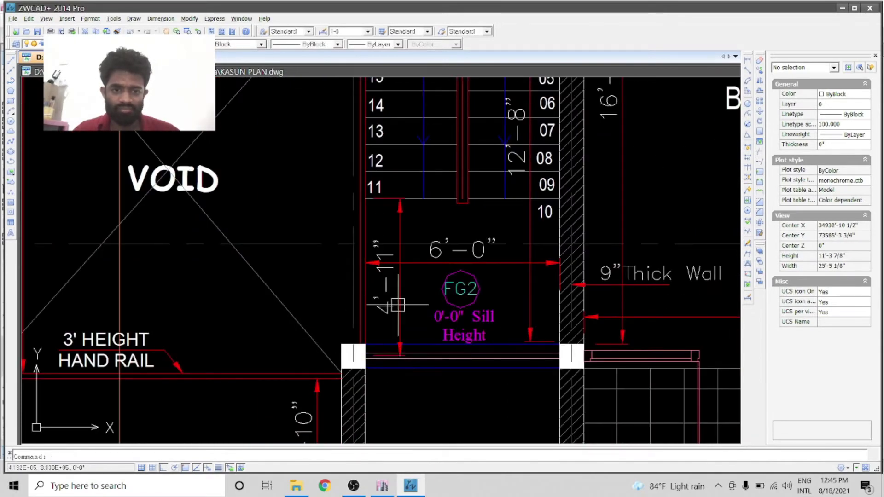
- Turn on alternate units for the new stair landing dimension and read its millimetre value
click(400, 276)
click(866, 186)
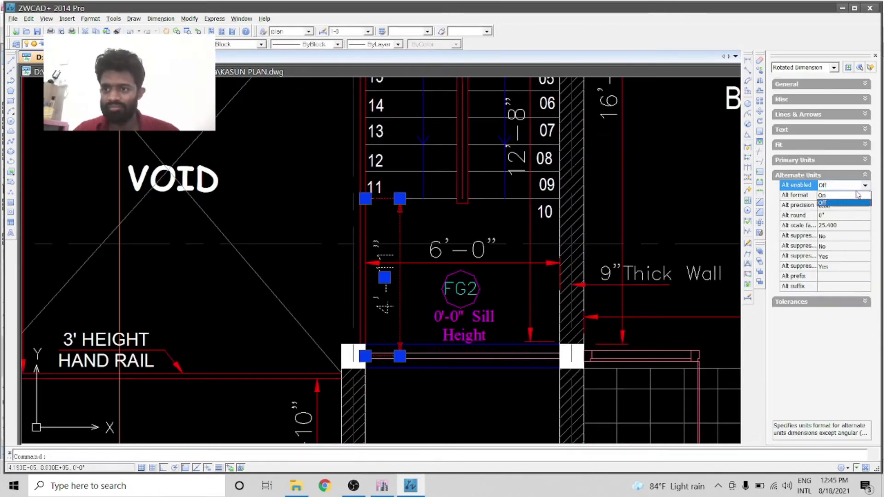
click(829, 203)
scroll(359, 314, down, 3)
scroll(359, 313, up, 6)
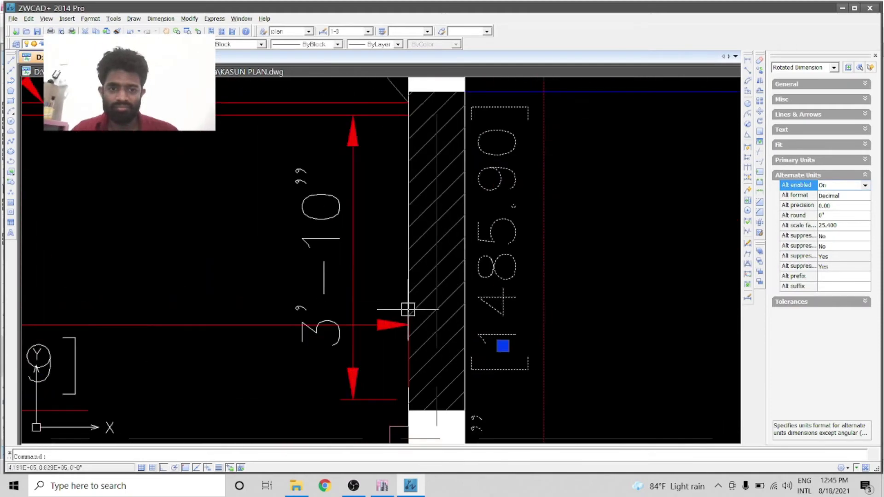
key(Escape)
scroll(403, 238, down, 3)
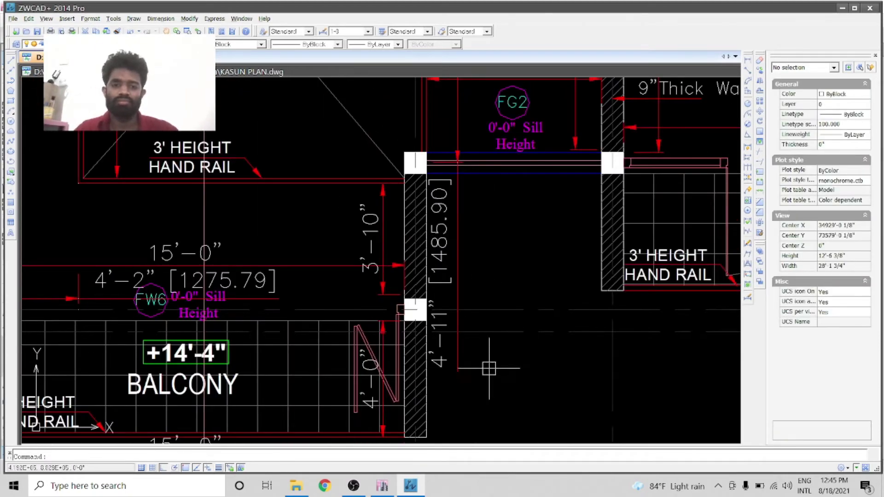
scroll(307, 267, down, 2)
- Switch to ETABS and add reference points offset 1486 mm in Y from the crossbeam ends below grid line D, at grid lines 5 and 6
click(389, 486)
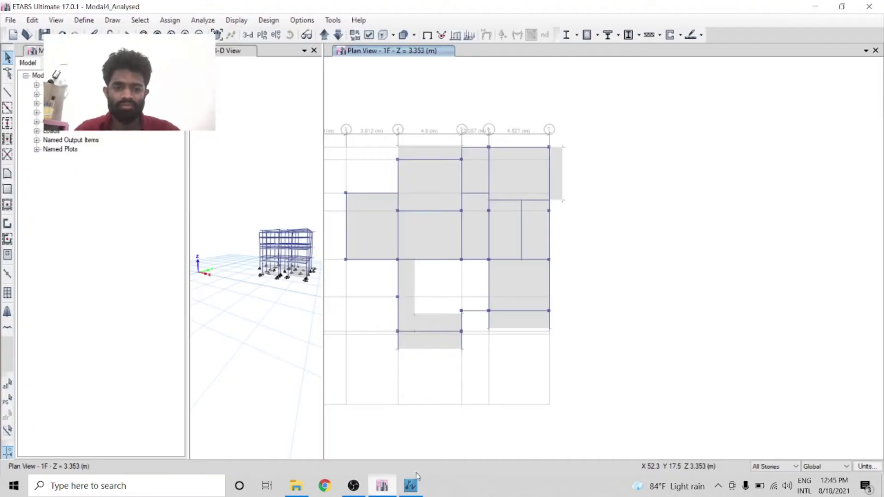
click(84, 20)
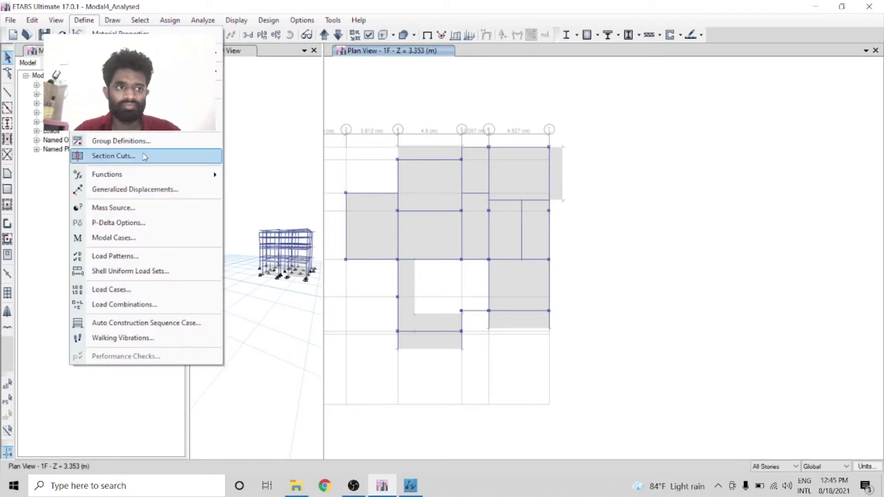
mouse_move(112, 20)
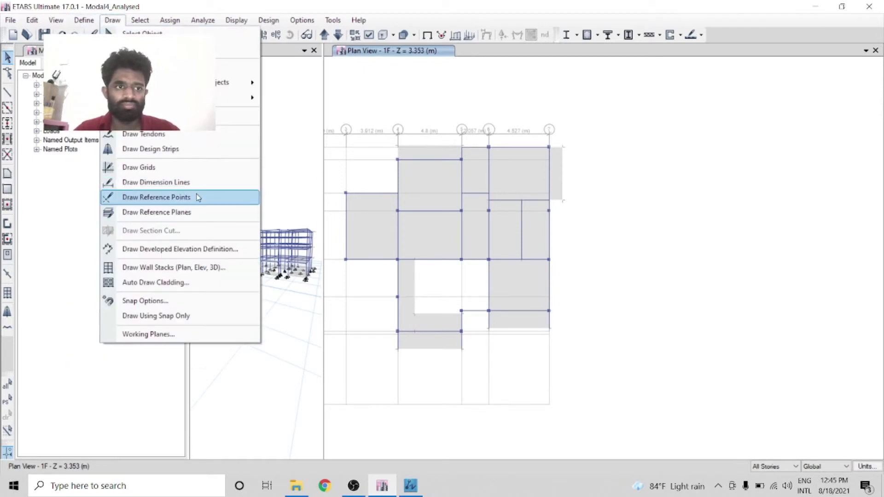
click(157, 198)
click(117, 377)
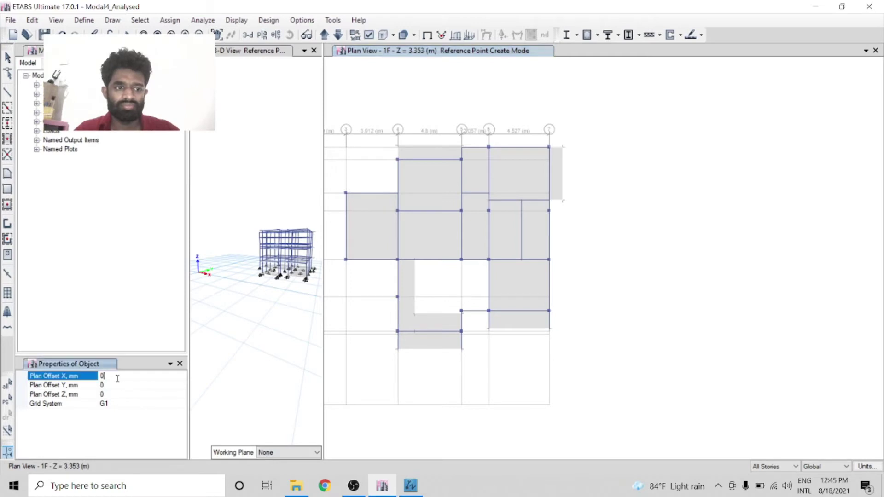
click(117, 385)
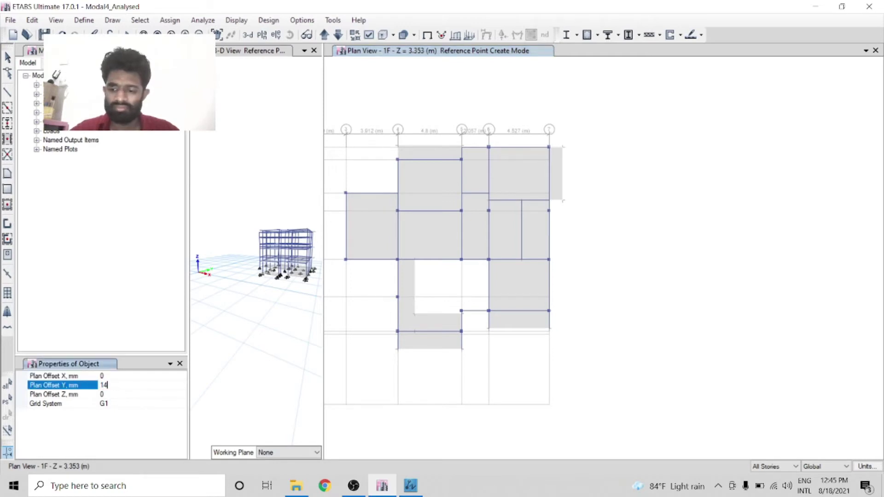
click(461, 312)
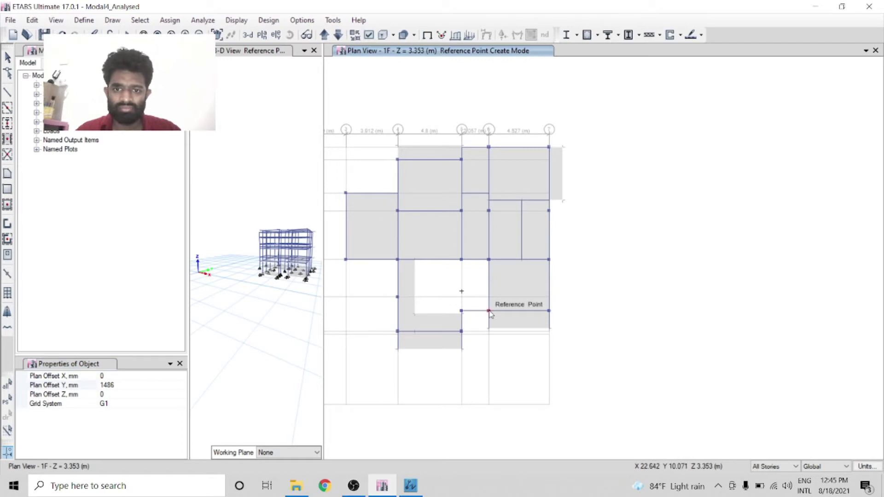
click(489, 311)
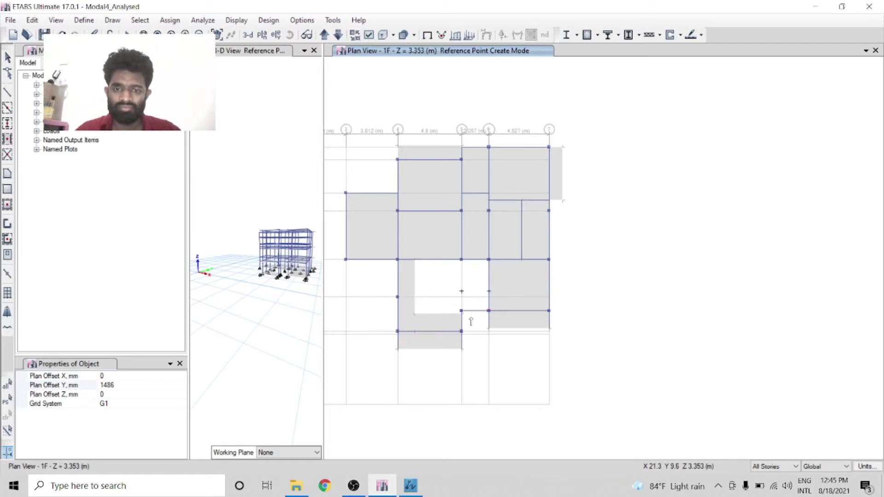
- Place a Col225x225 column at the reference point on grid line 5, with a plan offset Y of 0 mm
click(8, 124)
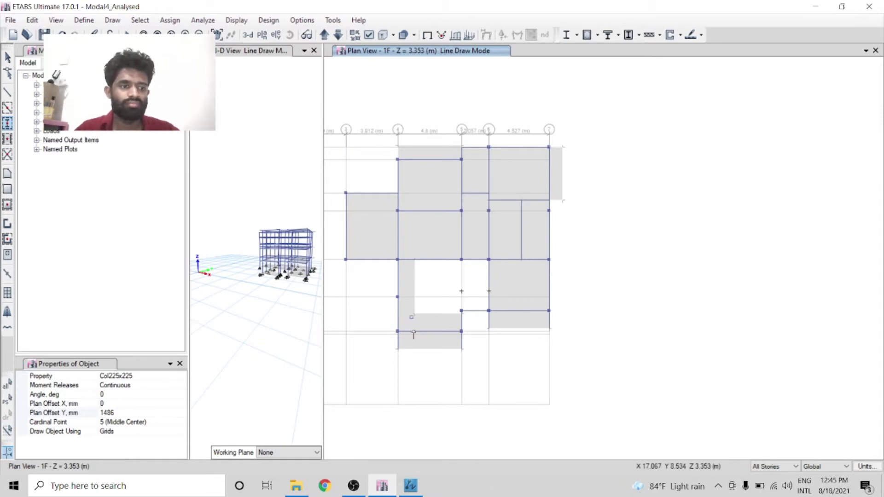
click(134, 413)
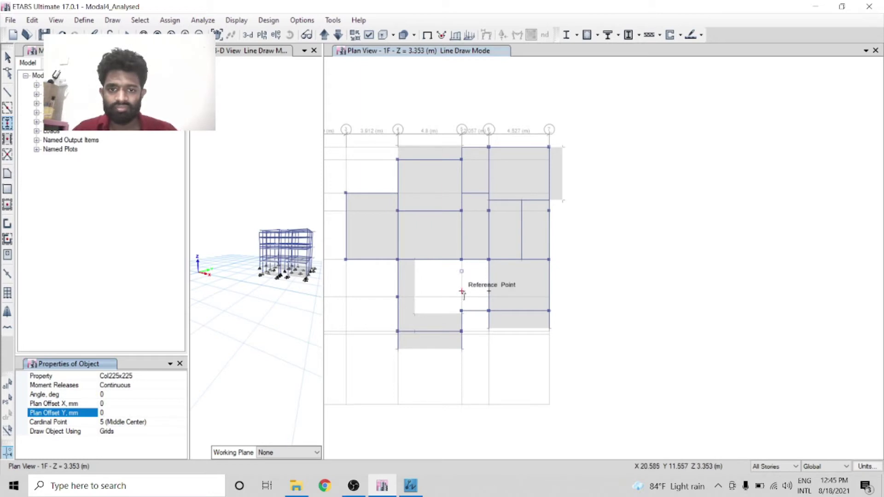
scroll(518, 301, up, 3)
scroll(520, 295, down, 4)
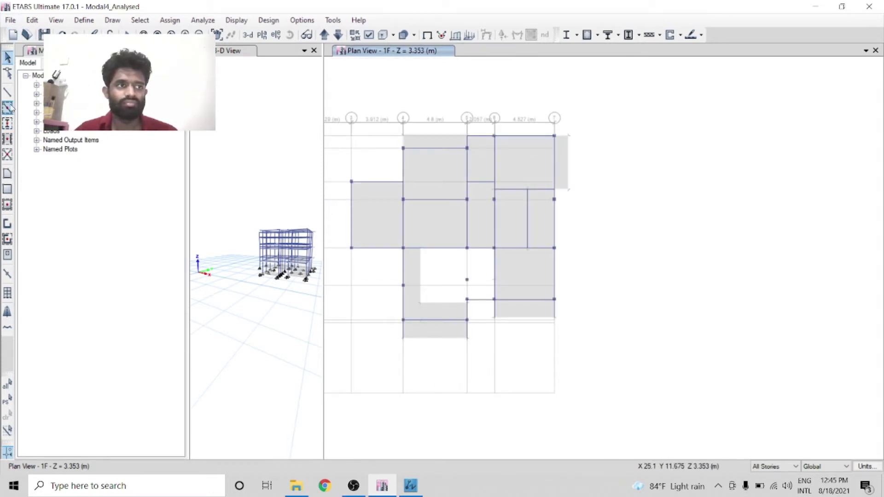
- Draw a straight frame with property None from the new column on grid line 5 to the reference point on grid line 6
click(8, 91)
click(172, 388)
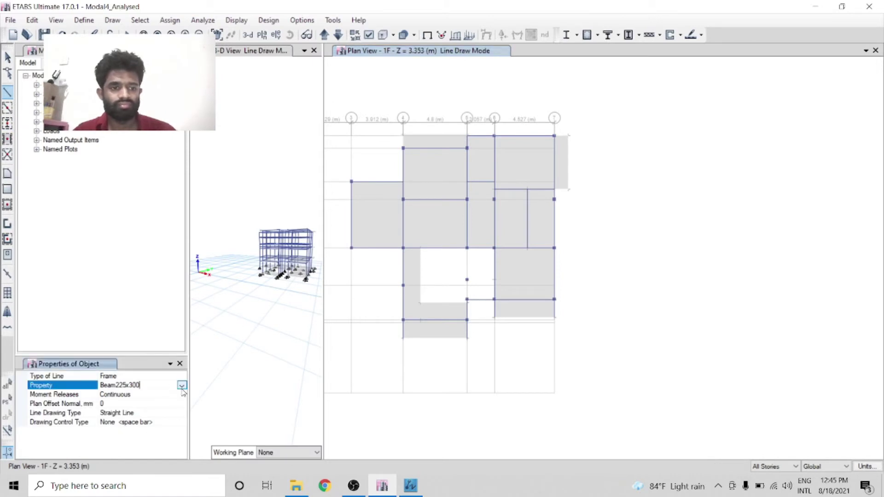
click(182, 386)
click(182, 386)
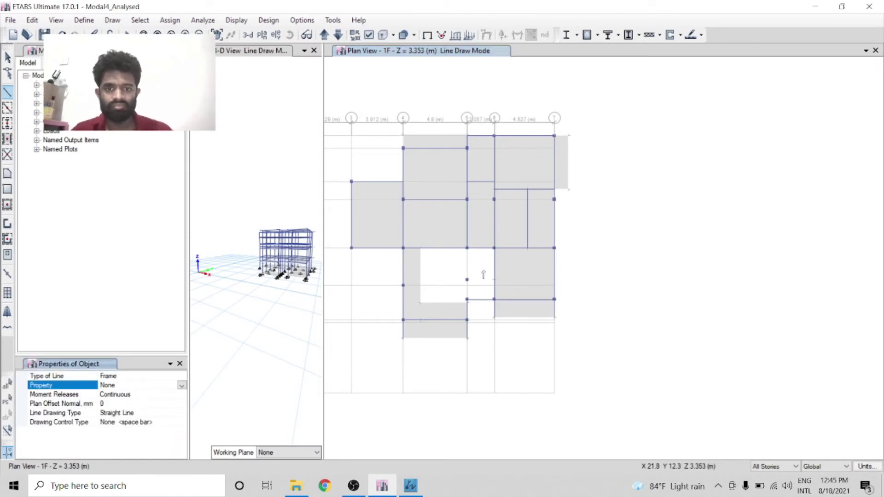
click(467, 280)
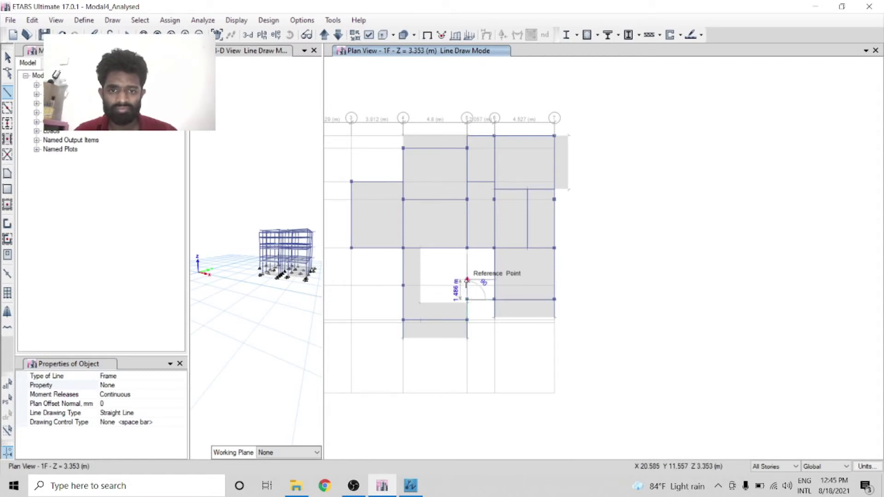
double_click(495, 279)
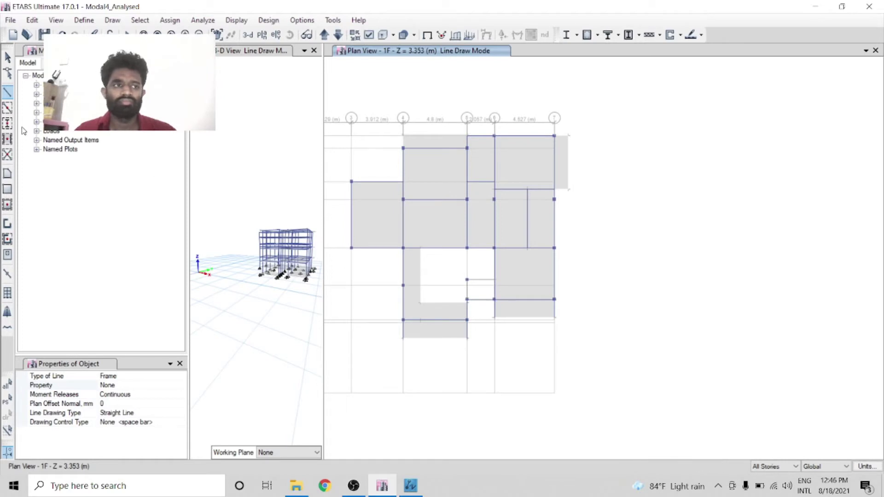
- Select the new landing frames between grid lines 5 and 6 on all stories and divide each into 2 frame objects
click(7, 57)
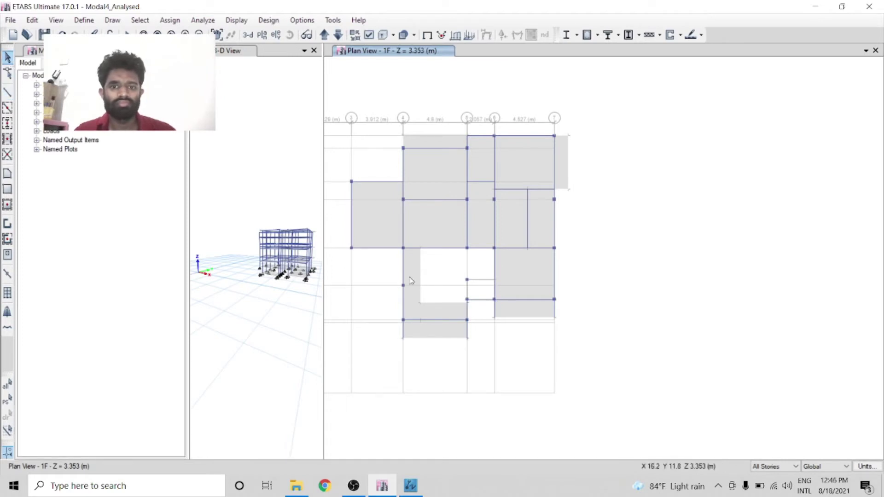
click(489, 280)
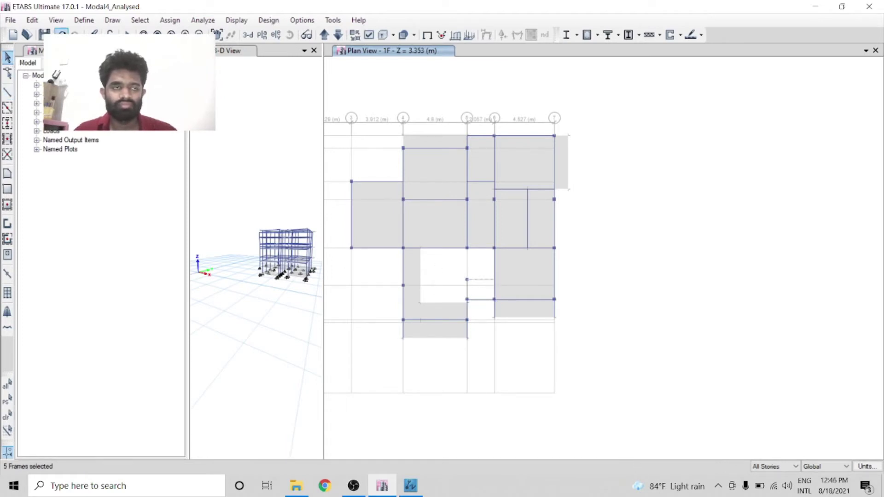
click(33, 21)
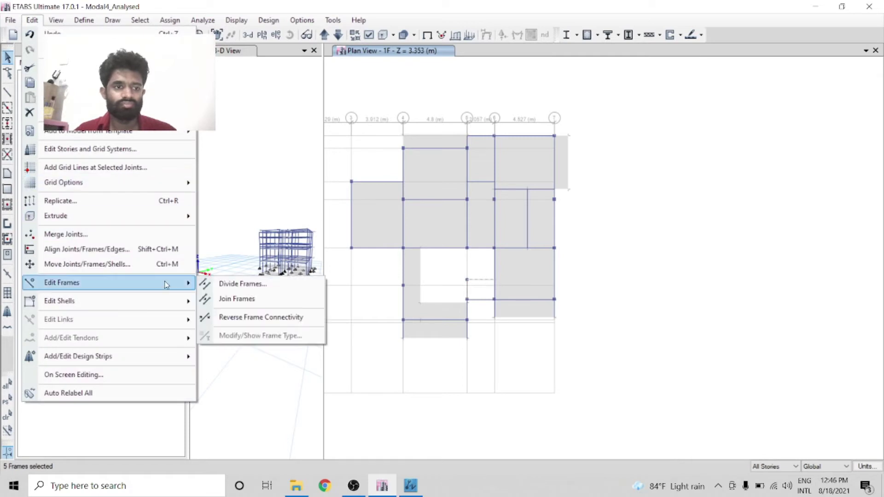
click(265, 280)
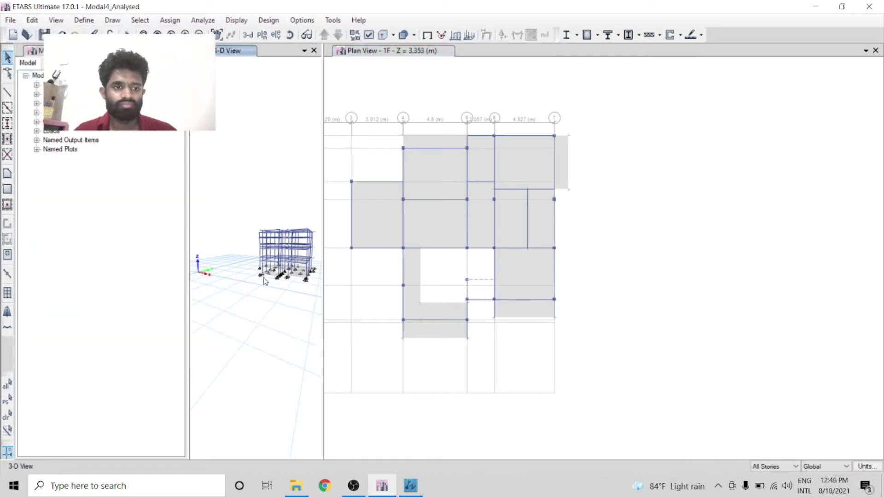
click(32, 20)
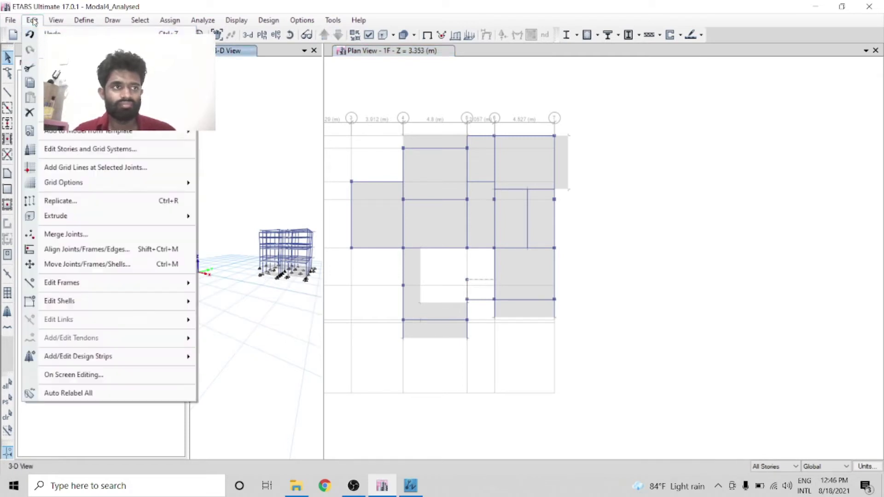
mouse_move(193, 282)
click(237, 283)
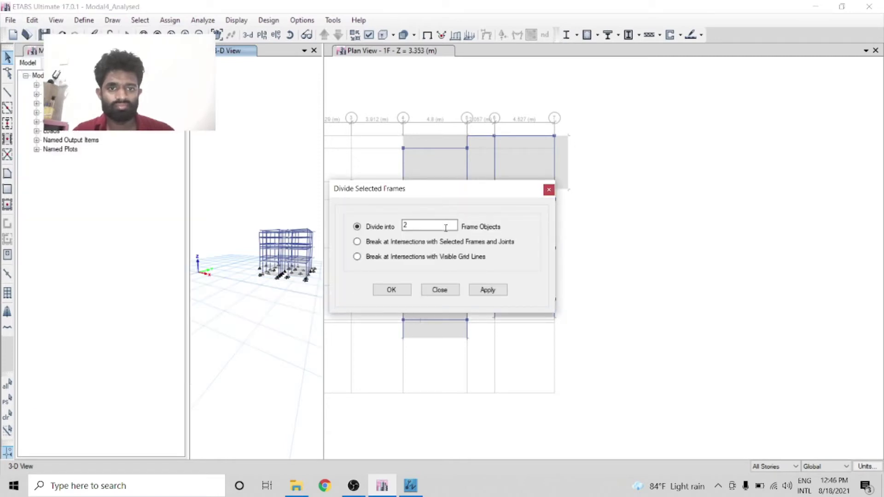
click(488, 290)
click(391, 290)
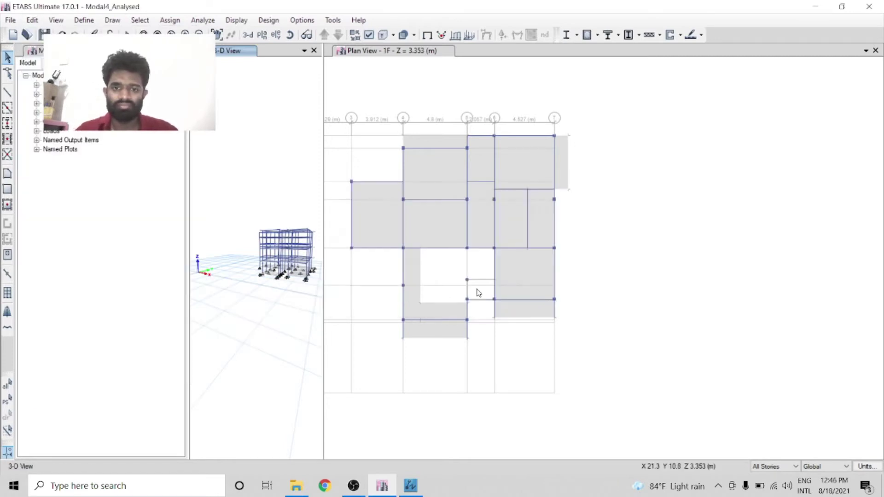
- Enlarge the 3-D view and examine the framing and slabs of all levels from the side, down to the base
click(395, 92)
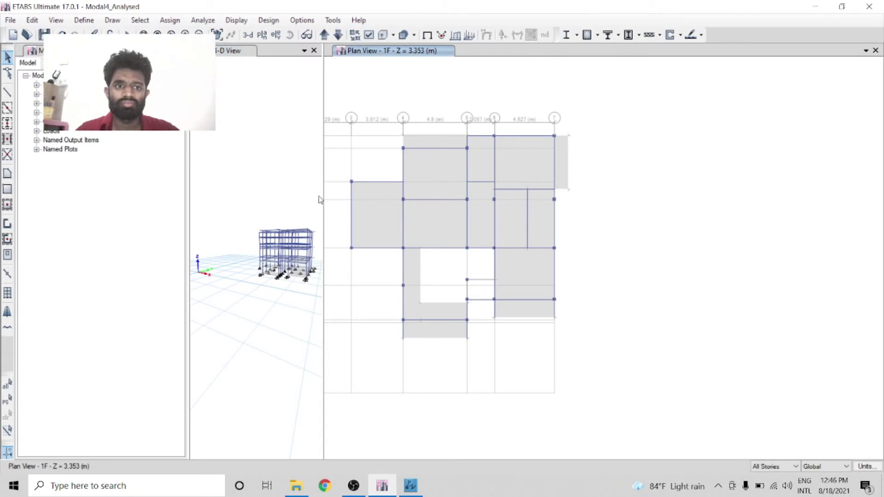
drag(324, 195, 496, 205)
scroll(435, 329, up, 4)
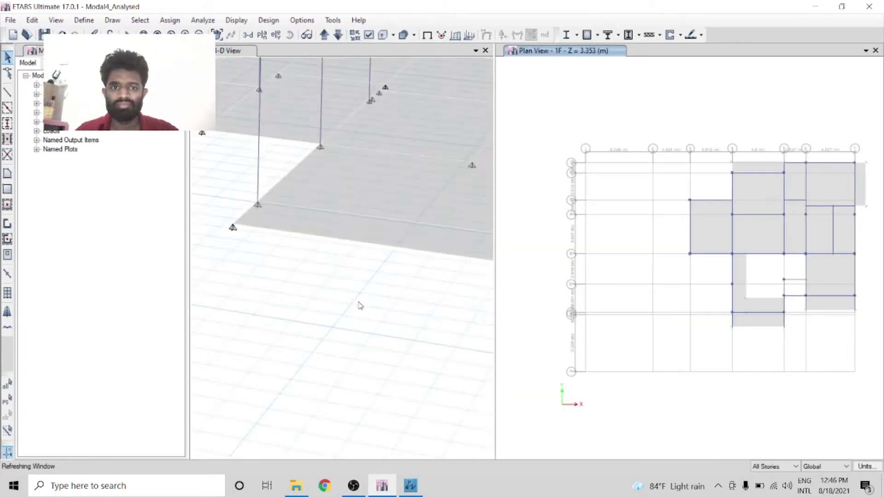
scroll(364, 304, down, 5)
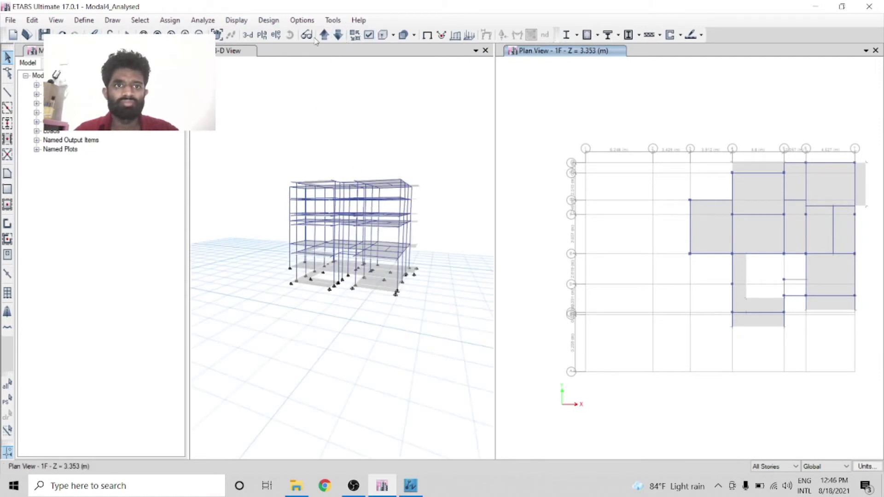
click(299, 80)
click(290, 35)
drag(279, 296, 304, 310)
scroll(299, 295, up, 4)
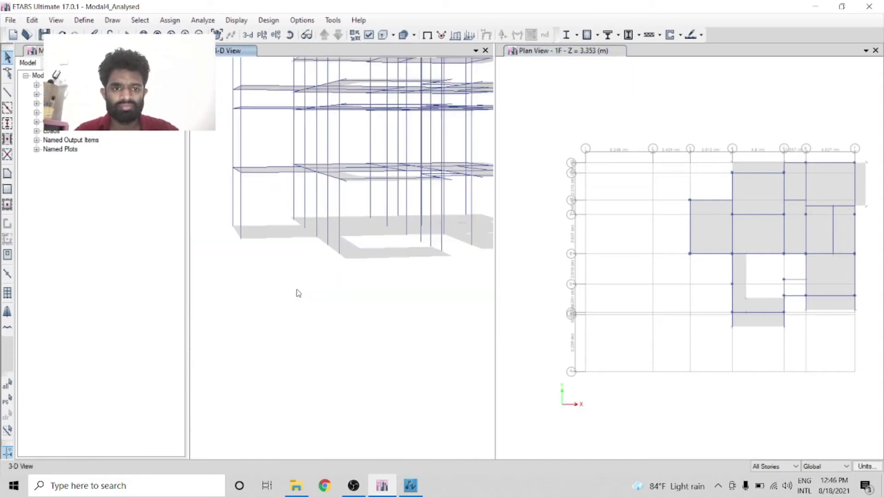
scroll(397, 304, down, 4)
scroll(414, 269, up, 3)
scroll(401, 276, down, 4)
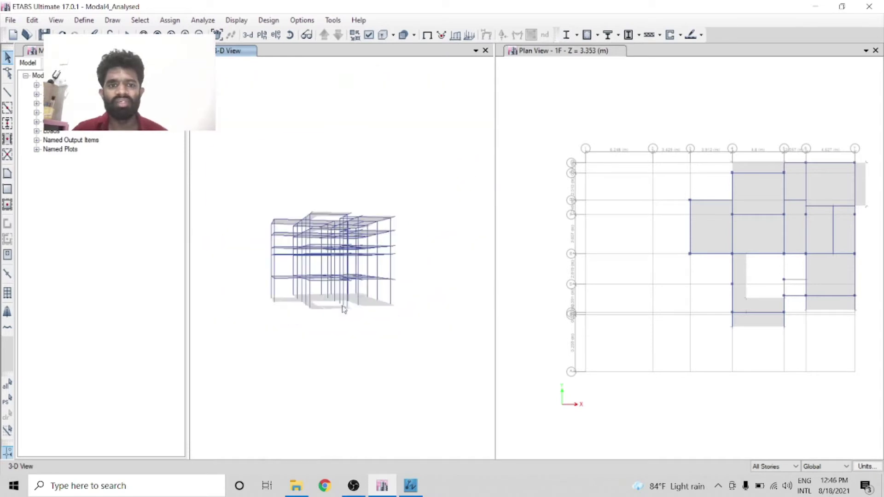
scroll(294, 276, up, 3)
scroll(320, 318, down, 3)
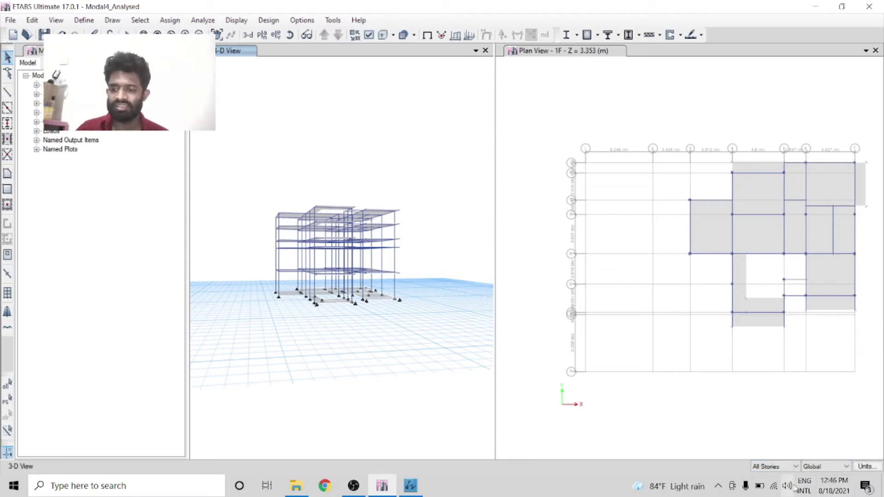
- Limit editing to One Story and delete the slabs at base level in the 3-D view
click(776, 468)
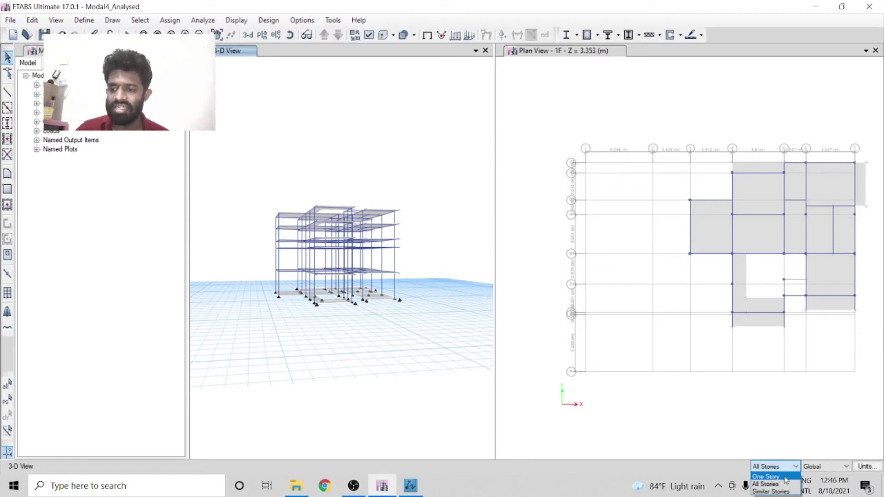
click(786, 479)
scroll(331, 306, up, 3)
scroll(321, 316, down, 3)
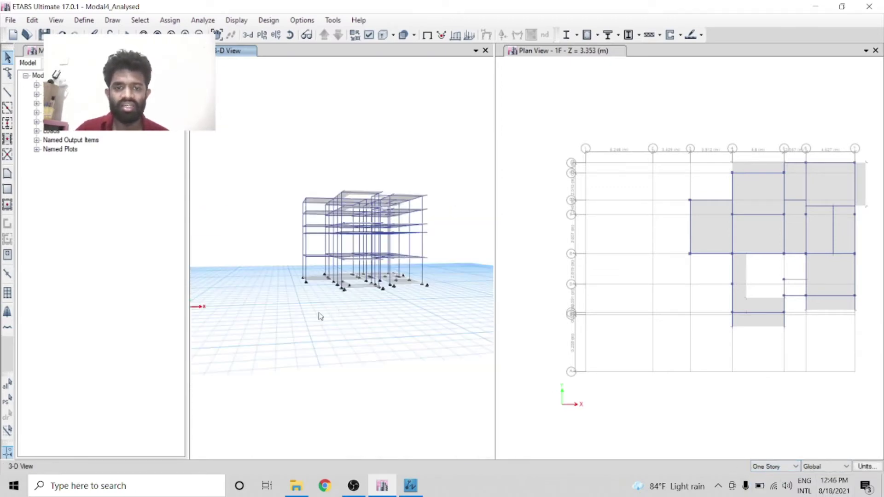
drag(292, 309, 468, 275)
scroll(369, 301, up, 5)
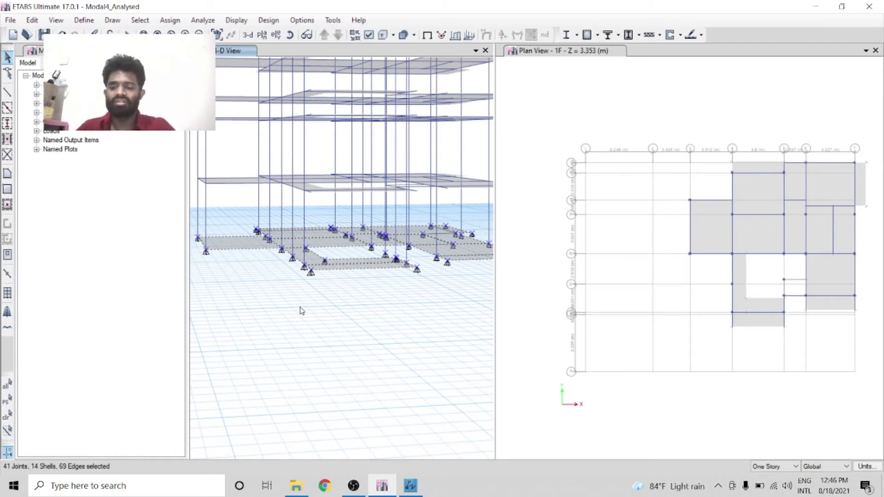
key(Delete)
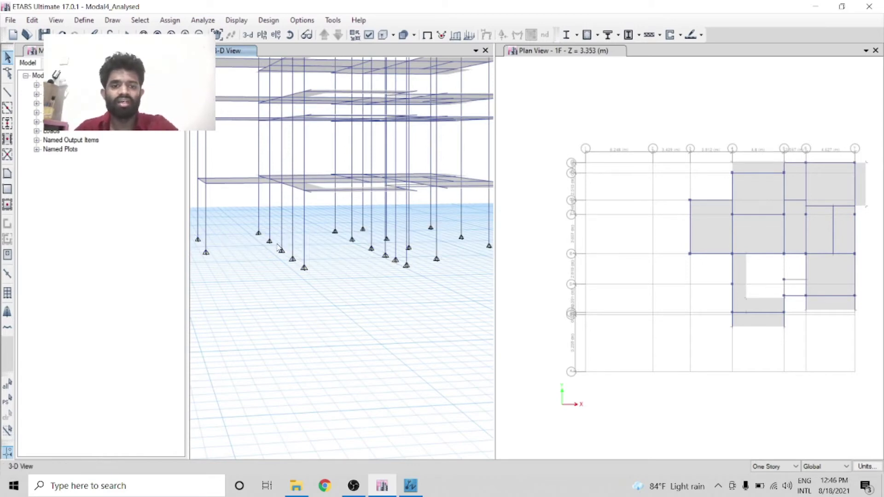
scroll(331, 382, down, 5)
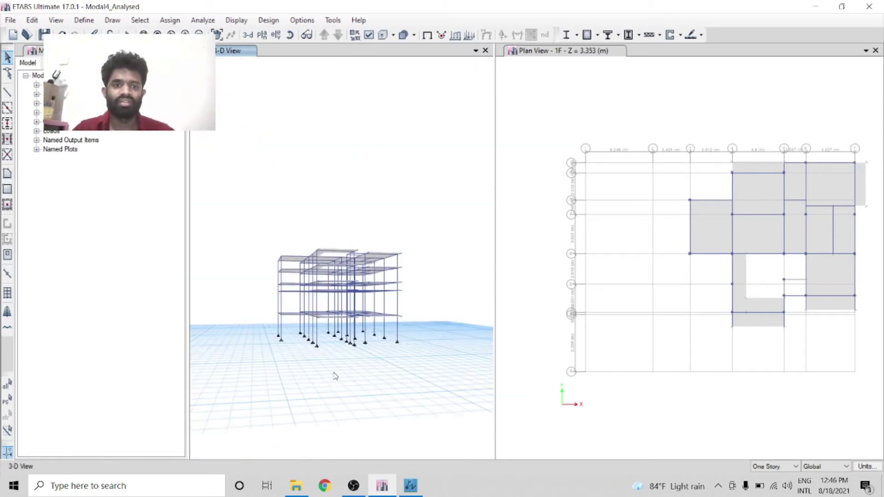
scroll(330, 332, up, 3)
scroll(304, 299, down, 3)
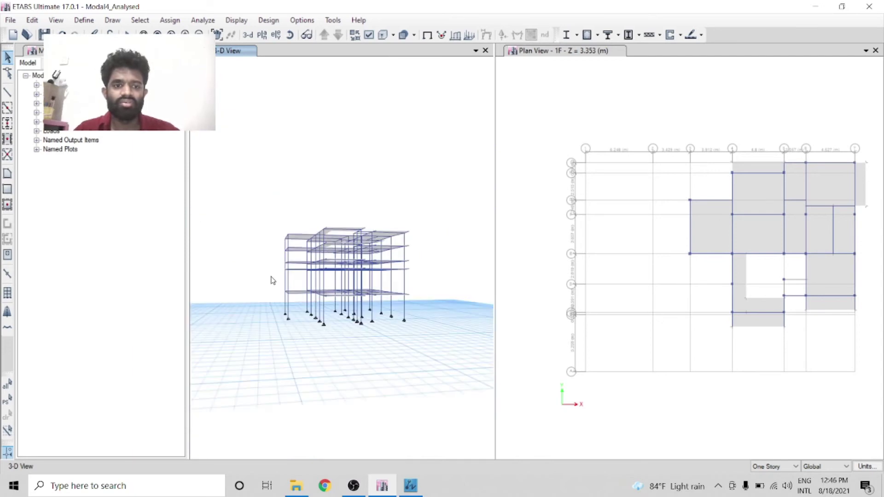
drag(271, 280, 433, 216)
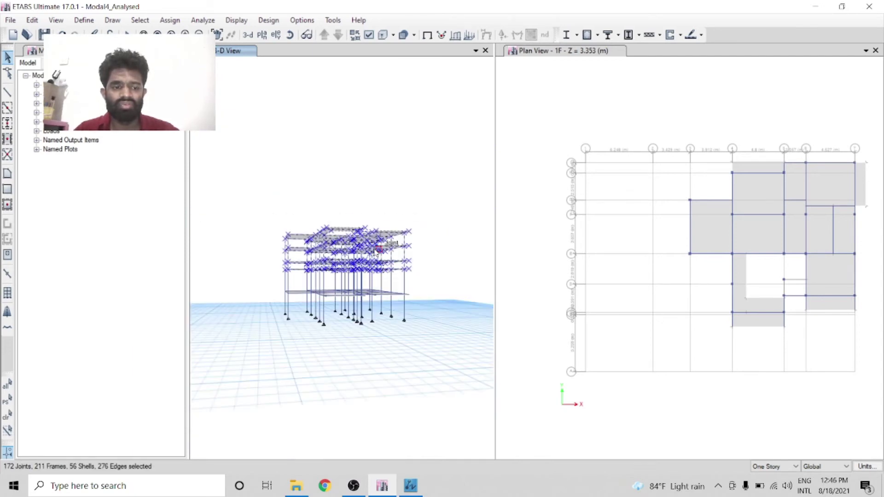
scroll(309, 274, up, 4)
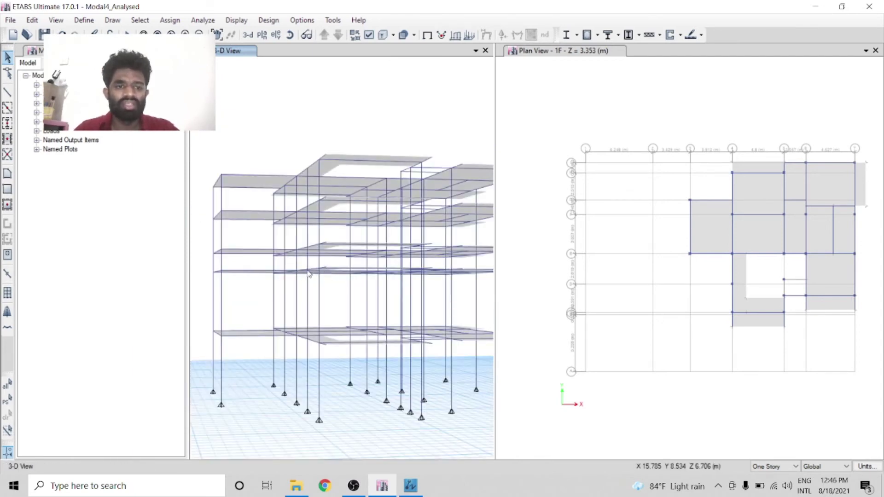
- Delete the beams and slabs of the outermost projecting bay on all stories above the first floor in the 3-D view
scroll(334, 311, down, 5)
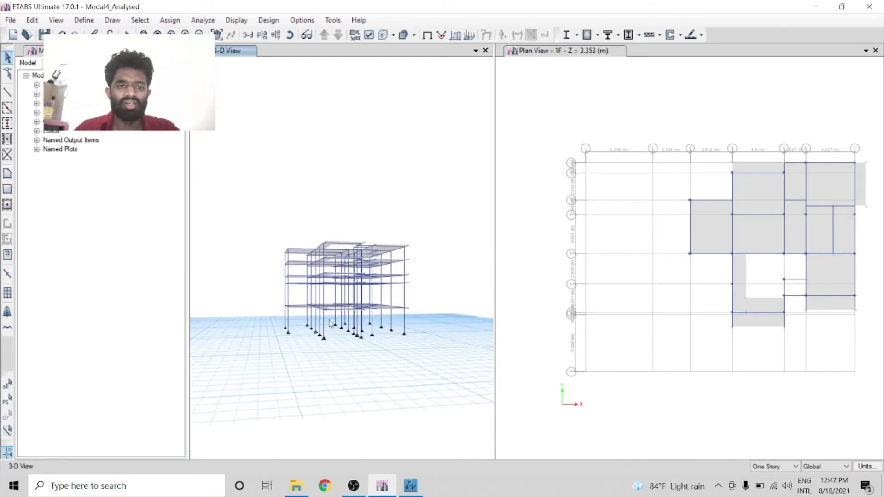
scroll(302, 282, up, 5)
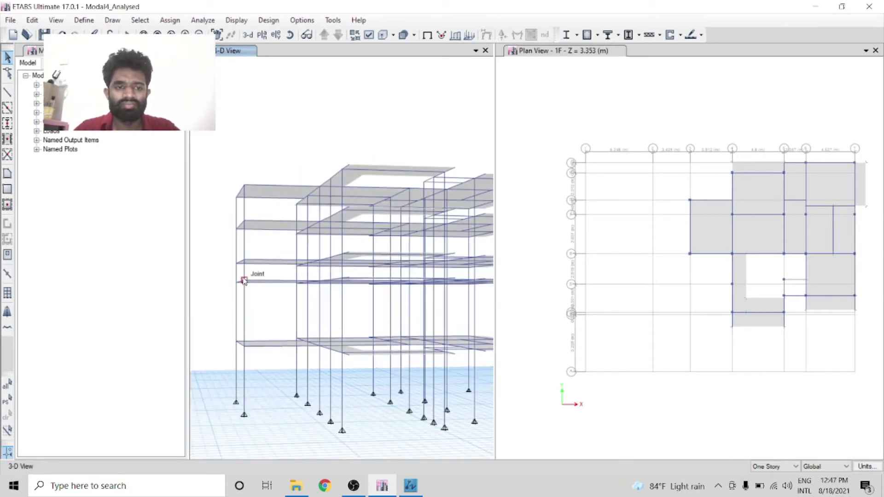
drag(291, 314, 266, 194)
key(Delete)
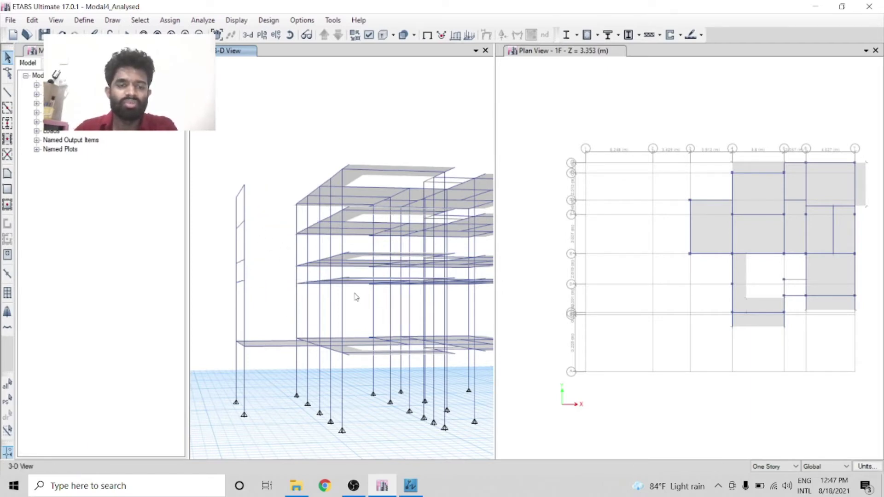
- Orbit the 3-D view and delete the beams and slabs above the first floor in the wide bays on both sides of the staircase
scroll(276, 244, down, 3)
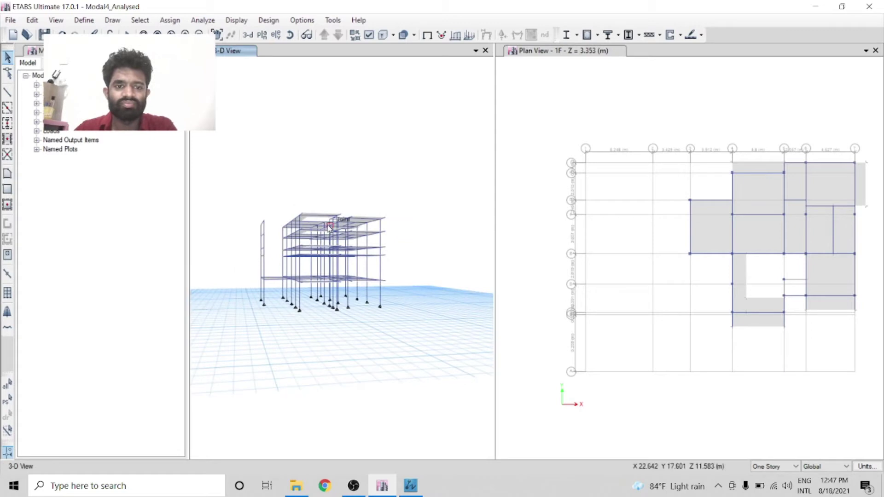
click(290, 34)
drag(388, 320, 373, 333)
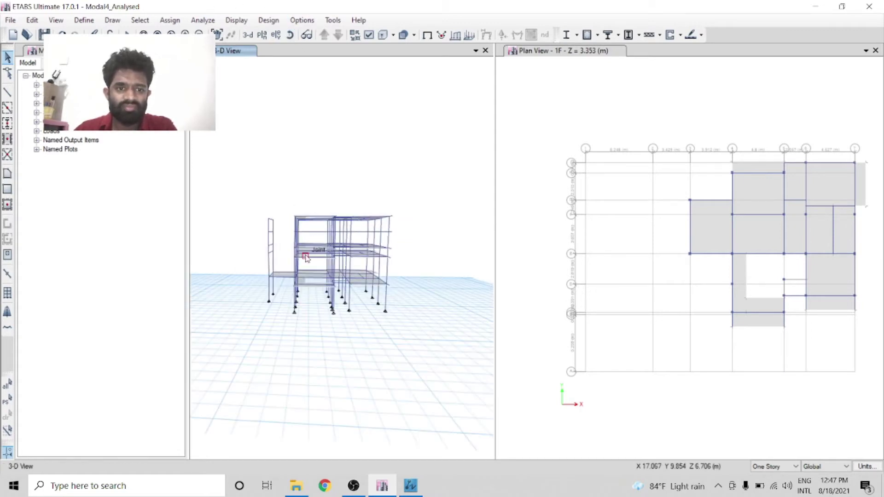
scroll(313, 215, up, 5)
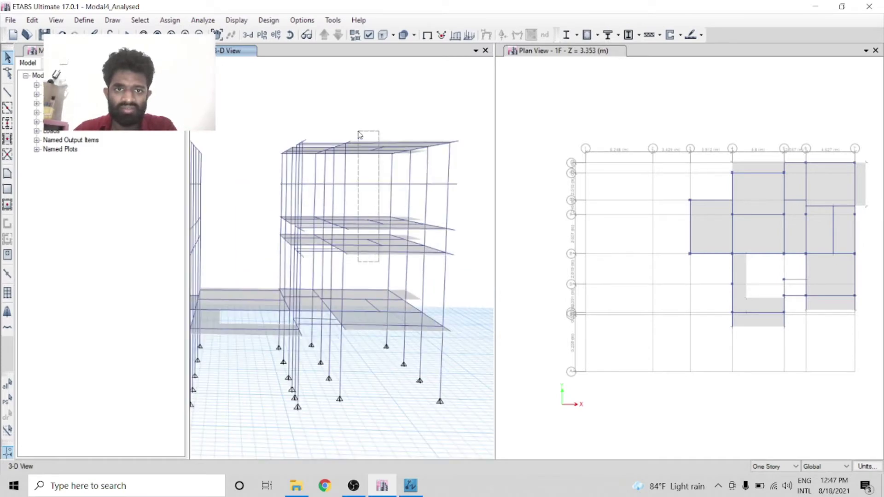
- Delete the slabs and beams above the first floor in the narrow staircase bay, including the upper landing frames
click(290, 34)
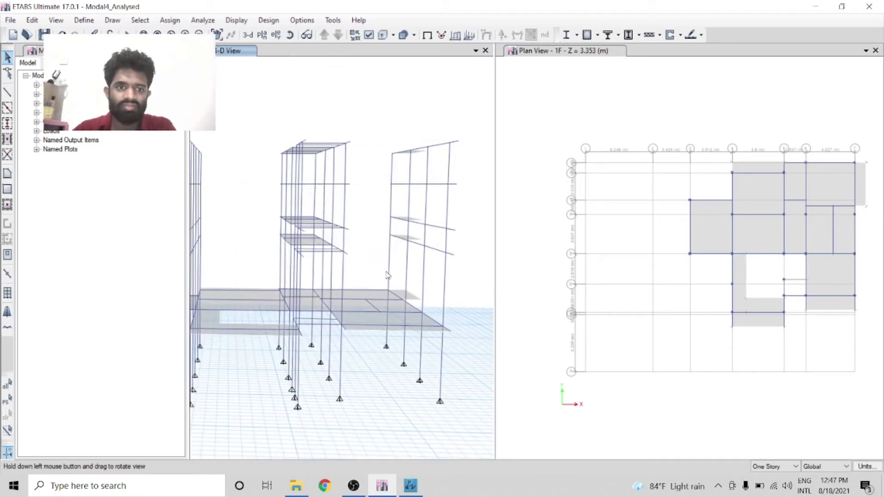
drag(415, 281, 342, 281)
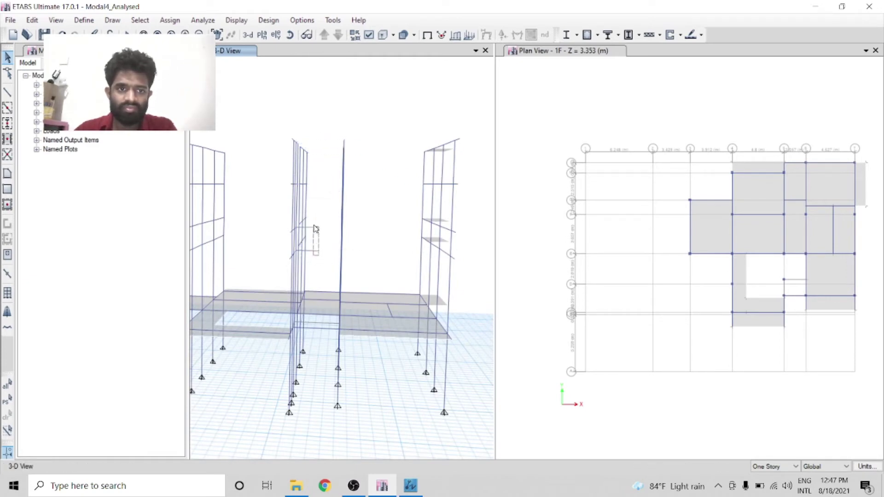
drag(315, 229, 330, 220)
scroll(338, 219, down, 3)
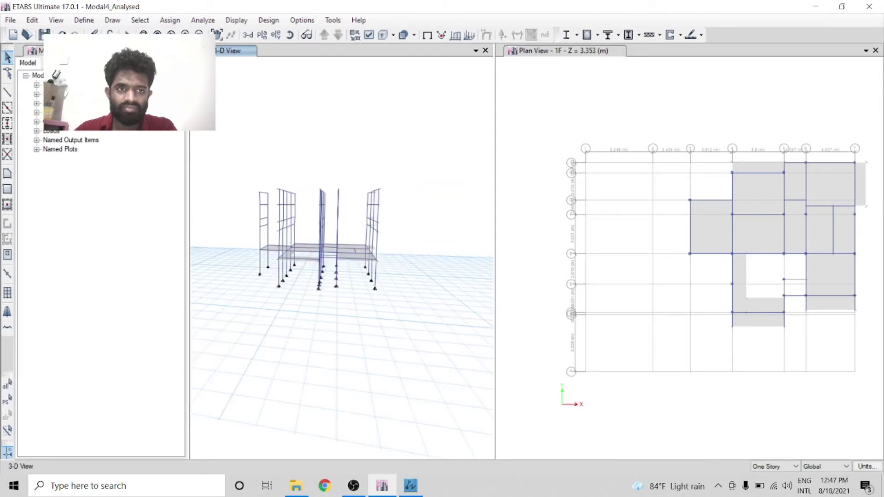
- Orbit to face the Y-direction beams and delete those of the end bay above the first floor
click(289, 36)
drag(474, 355, 394, 344)
drag(344, 235, 341, 148)
key(Delete)
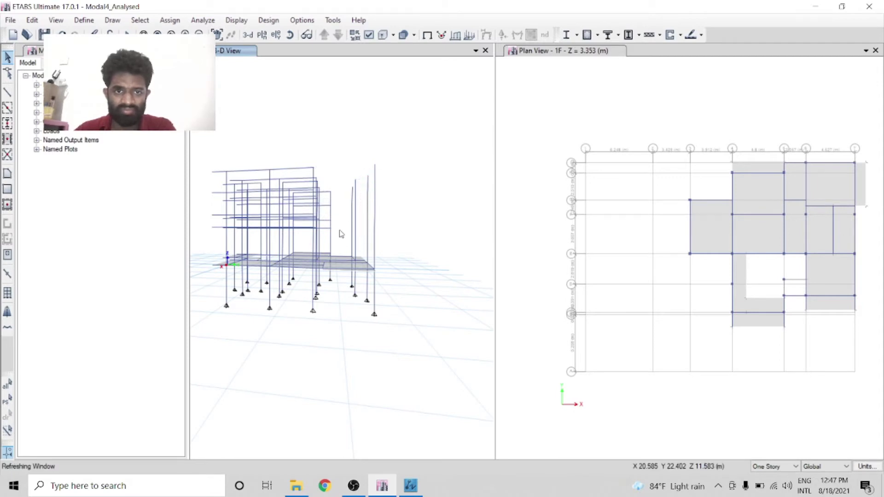
- Delete the cantilever beams overhanging the front columns on the stories above the first floor
scroll(339, 233, down, 5)
scroll(381, 225, up, 8)
scroll(371, 223, down, 3)
scroll(375, 245, up, 5)
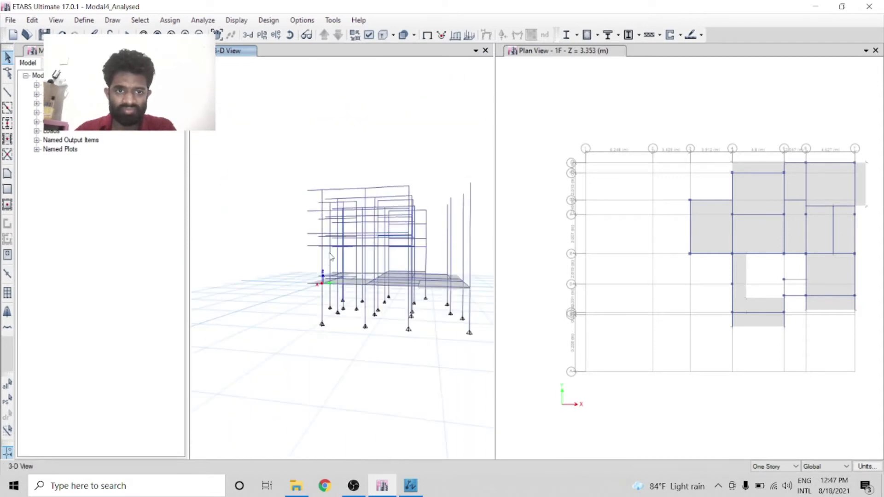
drag(279, 258, 220, 198)
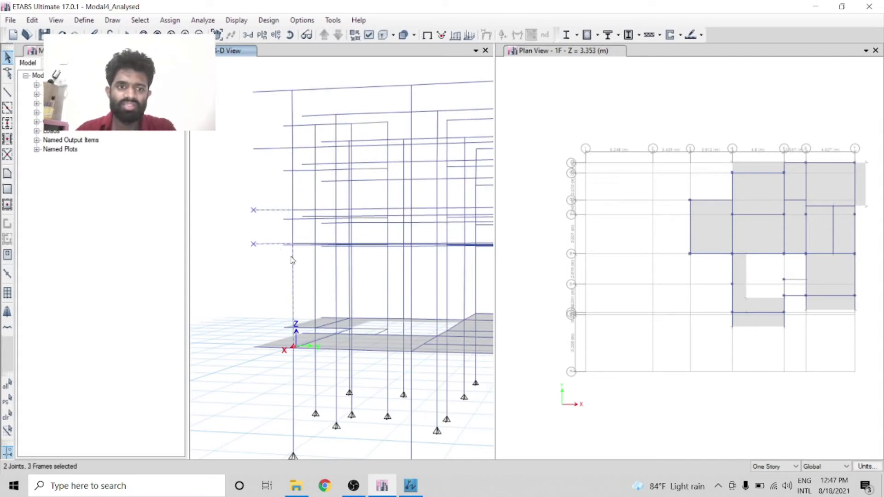
drag(291, 254, 244, 58)
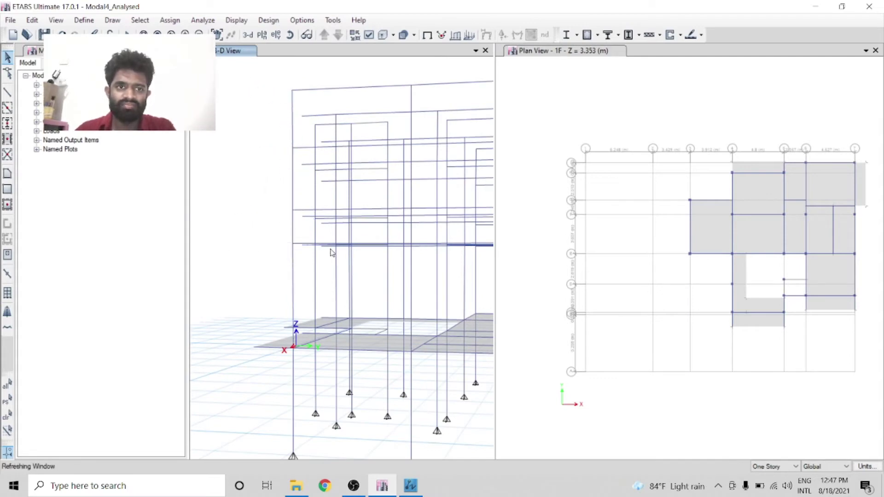
- Delete all remaining Y-direction beams above the first floor, bay by bay, keeping only the columns
scroll(321, 262, down, 3)
scroll(321, 263, up, 5)
drag(323, 272, 314, 97)
key(Delete)
drag(450, 277, 446, 75)
key(Delete)
drag(377, 275, 374, 147)
key(Delete)
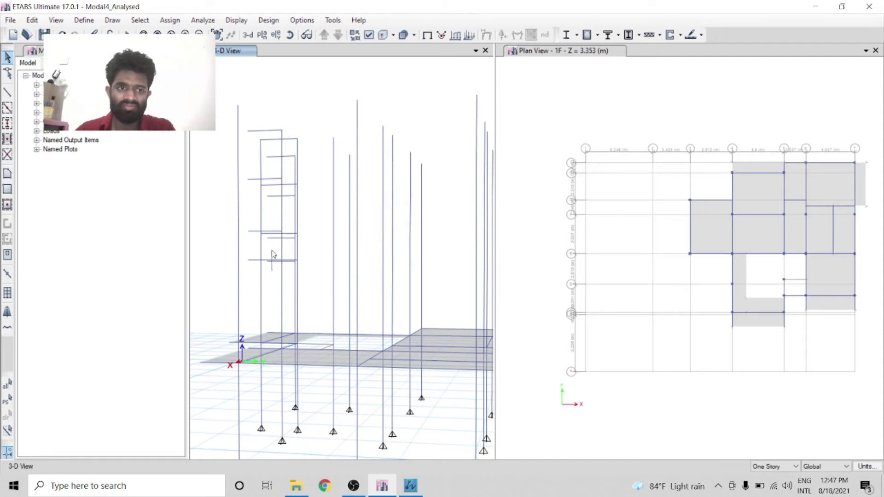
drag(272, 255, 271, 126)
key(Delete)
scroll(288, 167, down, 3)
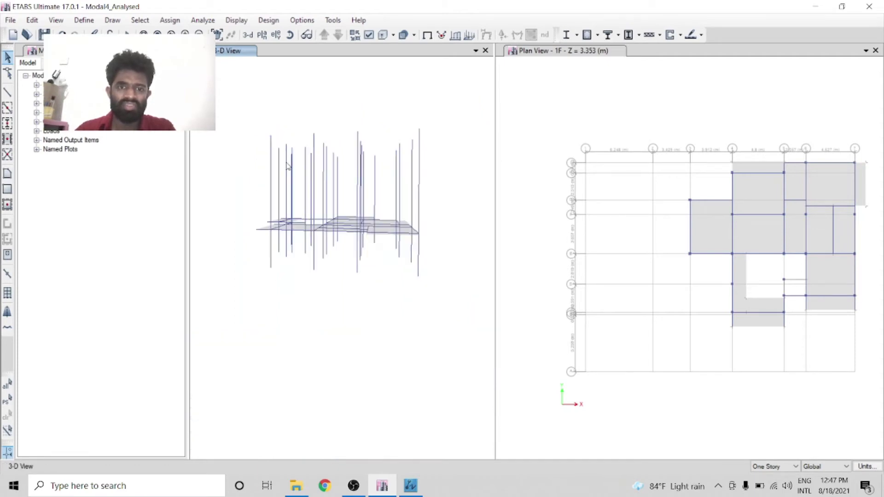
- Examine the first-floor slabs, columns and staircase landing frames from several angles in the 3-D view
scroll(345, 181, up, 3)
scroll(346, 180, down, 5)
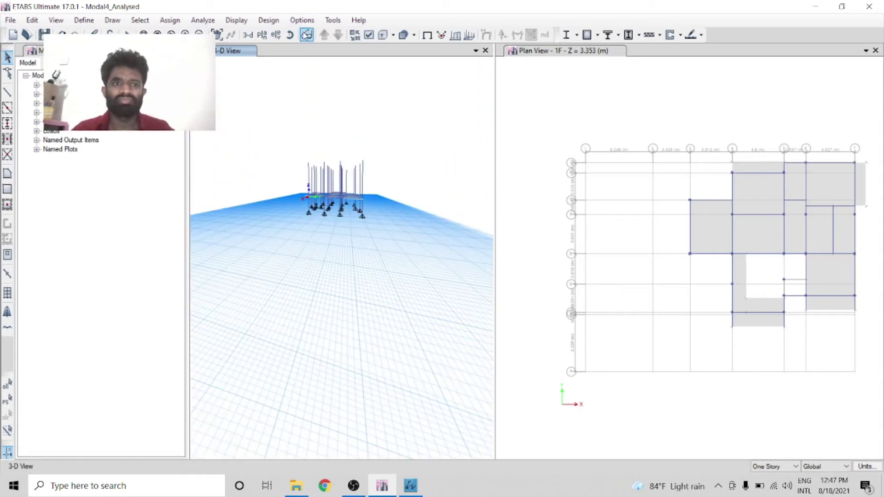
click(306, 35)
drag(303, 252, 352, 231)
scroll(352, 230, up, 5)
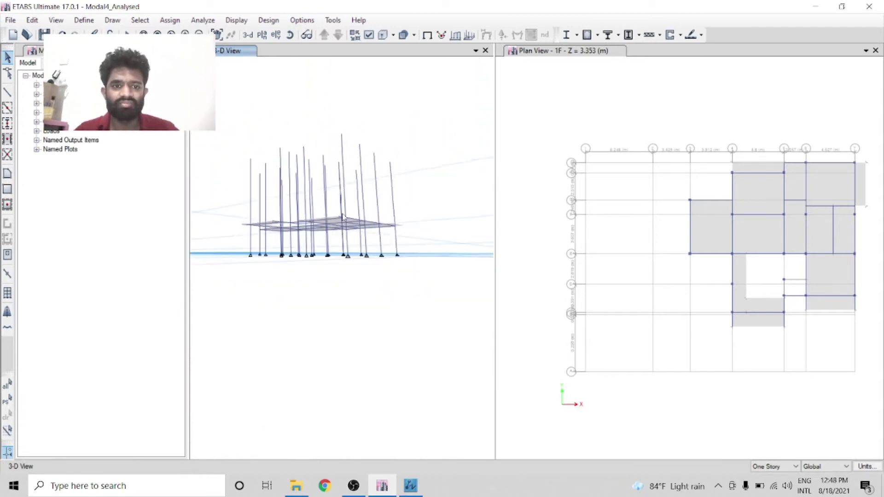
click(289, 35)
drag(350, 254, 423, 292)
scroll(317, 241, up, 6)
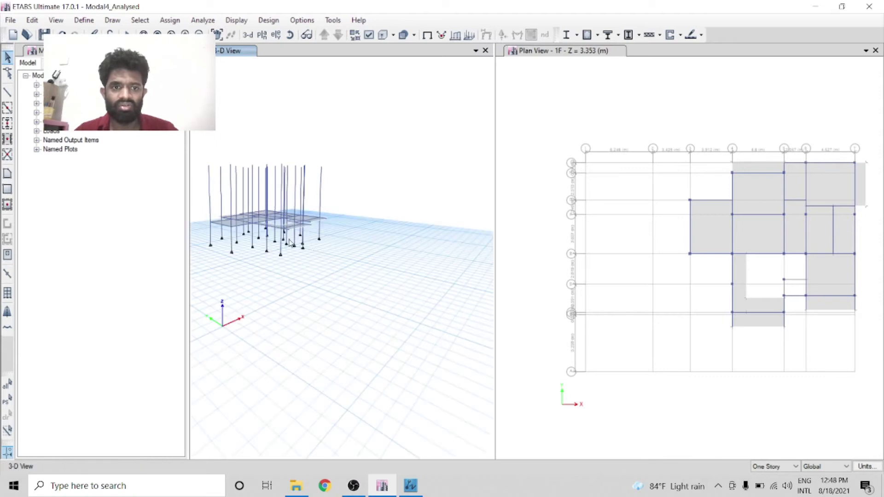
scroll(339, 245, up, 5)
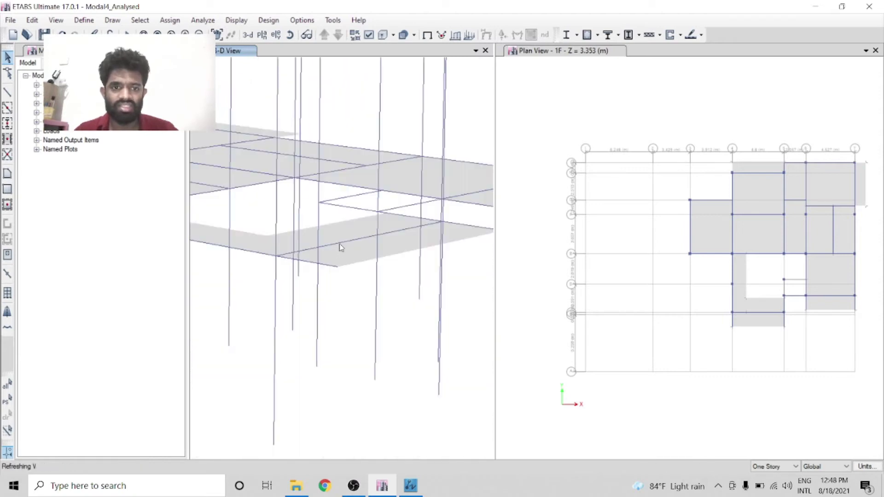
click(351, 196)
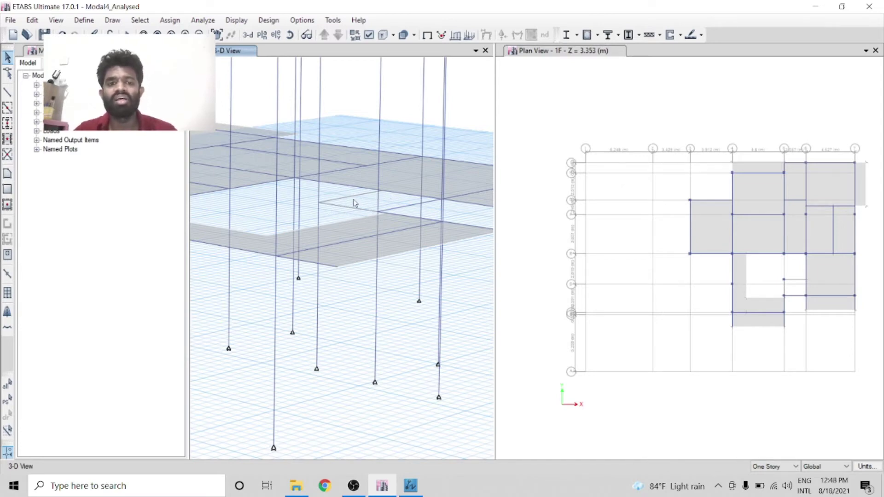
scroll(400, 200, down, 2)
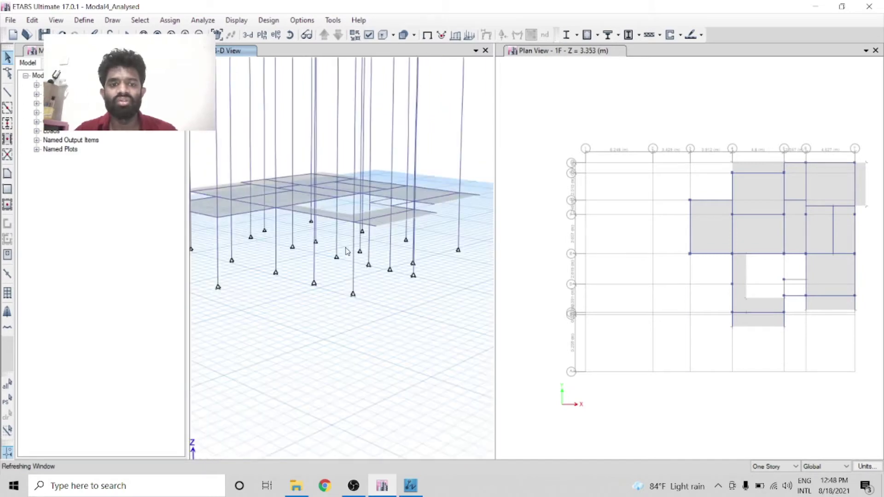
scroll(383, 242, up, 2)
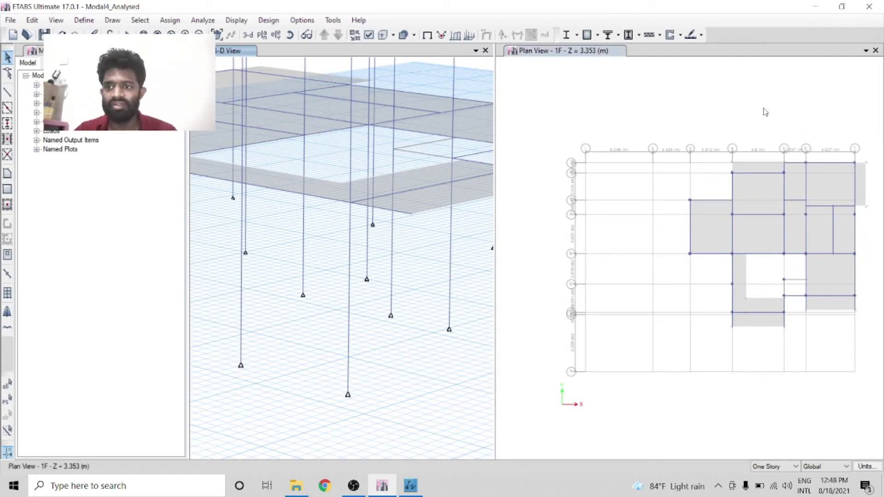
- Move the plan view down to Base and draw a straight frame with property None between grid points 5 E and 6 E
drag(765, 110, 651, 305)
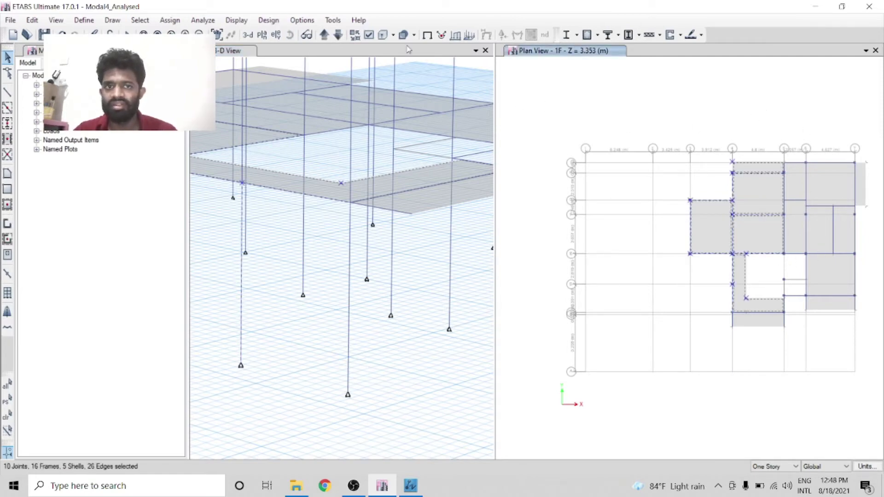
click(8, 417)
click(339, 35)
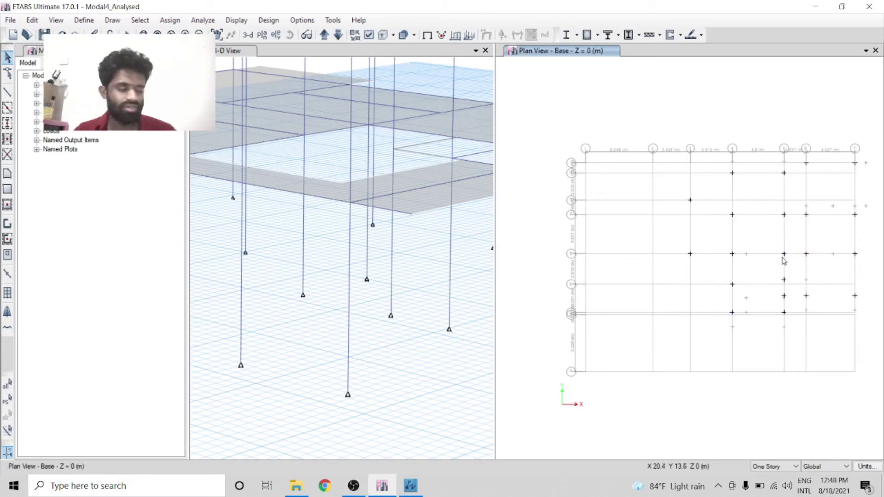
click(7, 92)
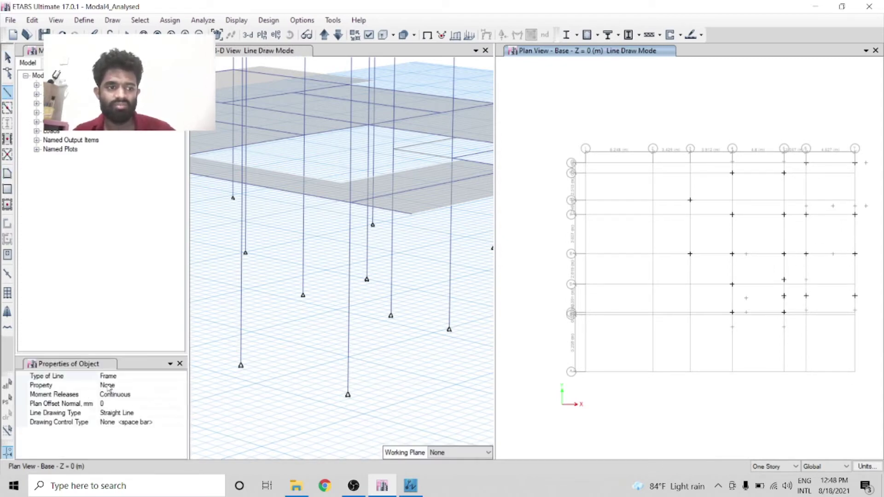
click(784, 255)
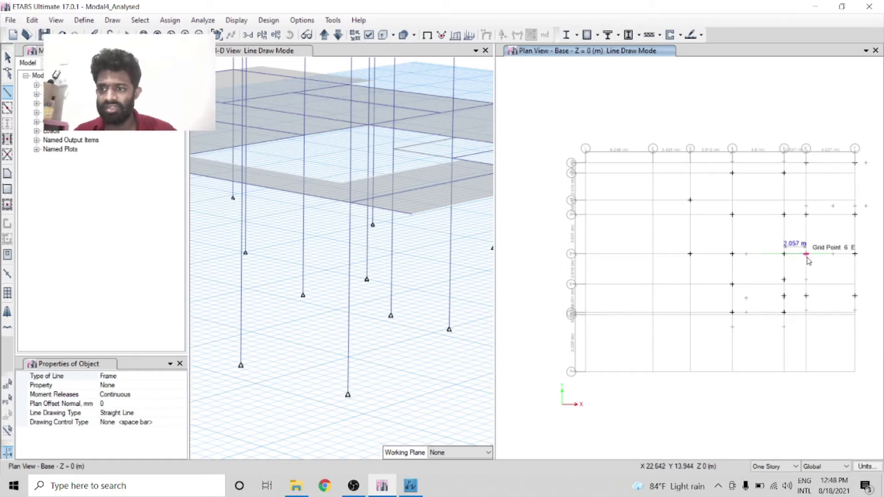
click(807, 257)
key(Escape)
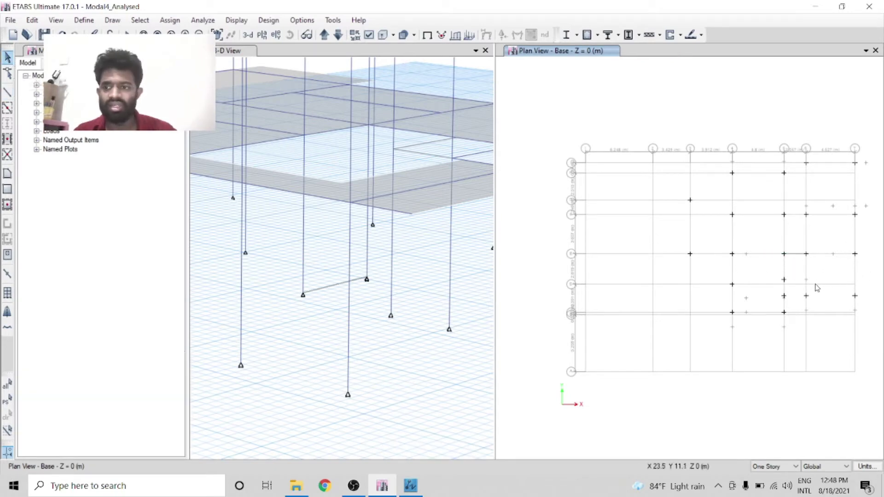
- Divide the new base-level frame between grid lines 5 and 6 into 2 frame objects
click(794, 255)
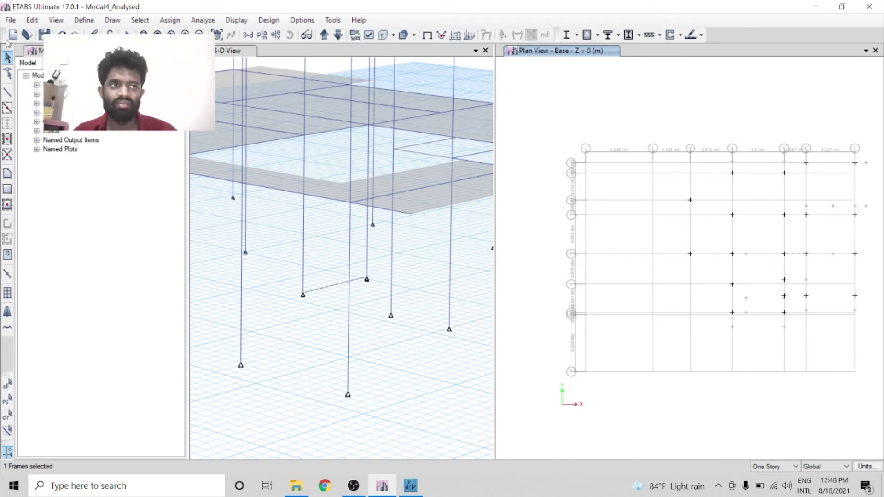
click(32, 21)
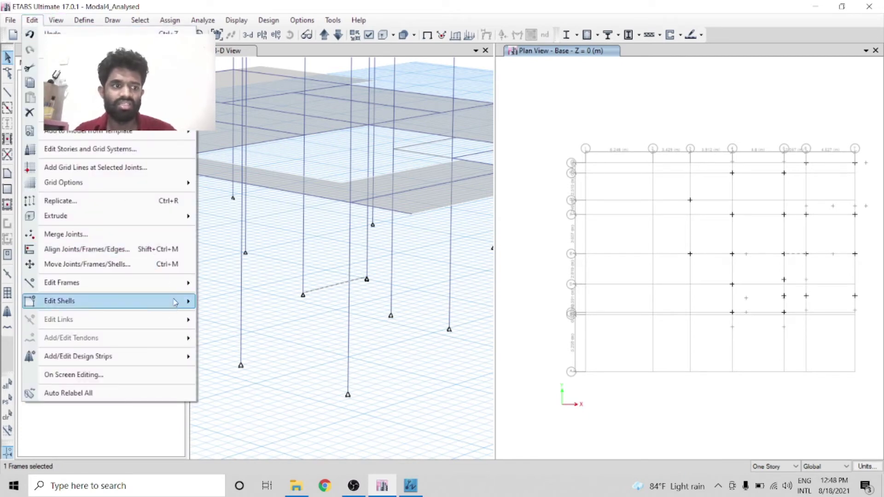
mouse_move(169, 284)
click(217, 285)
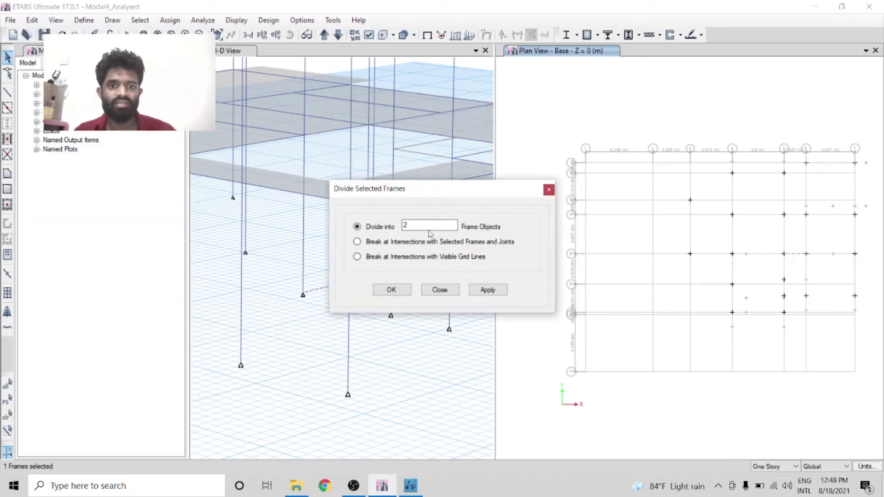
click(487, 289)
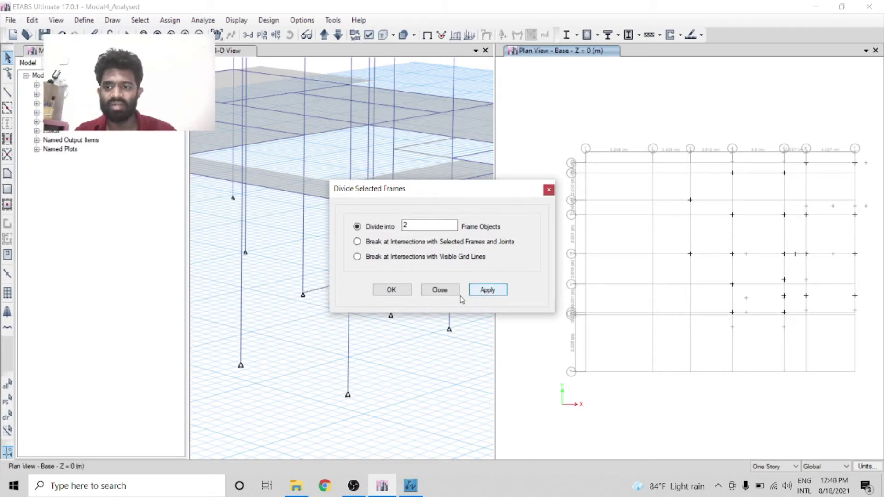
- Finish the base-level frame division and check one of its halves in the 3-D view by selecting and clearing it
click(391, 290)
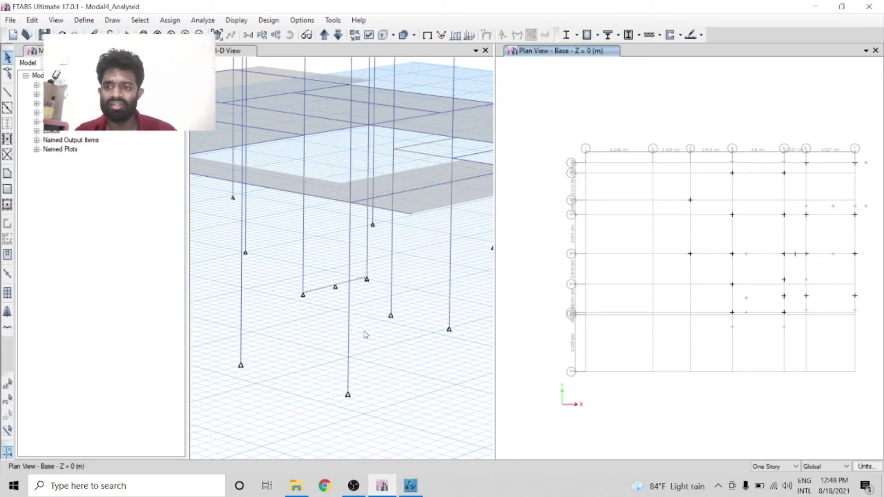
click(313, 294)
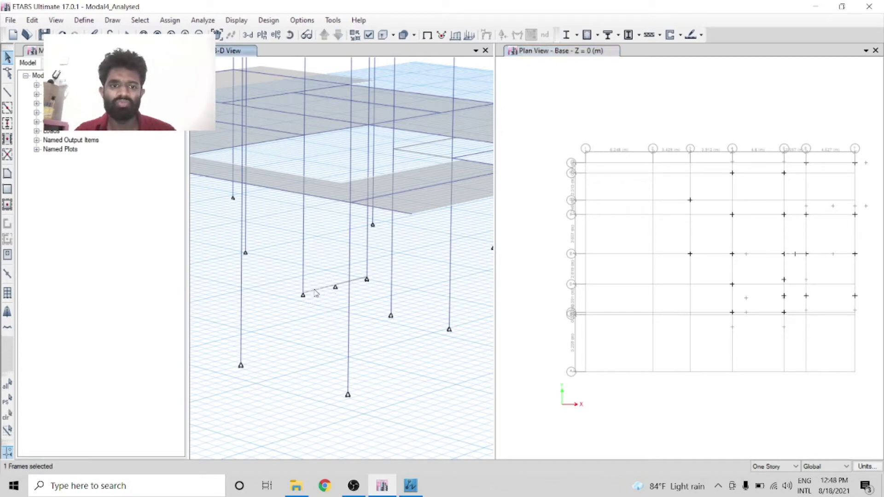
click(412, 152)
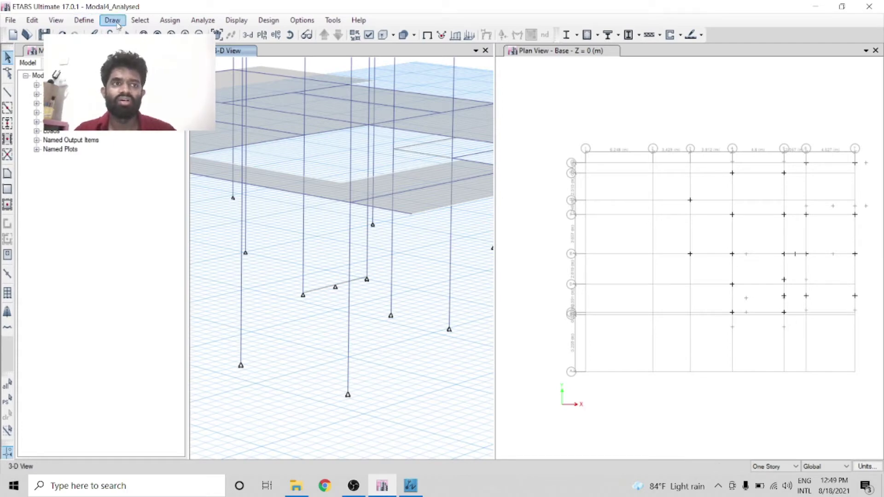
- Draw an inclined Slab125 floor from the half of the divided base frame nearest grid line 6 up to the landing frames at first-floor level
click(7, 173)
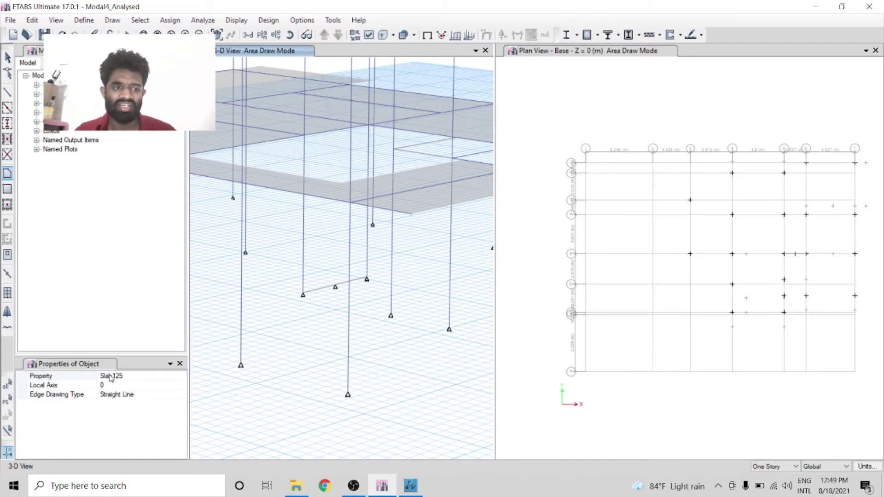
click(303, 295)
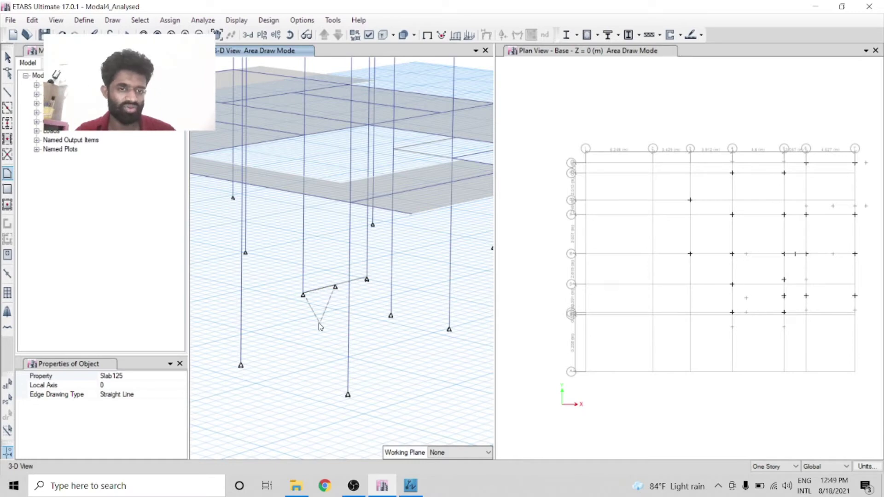
key(Escape)
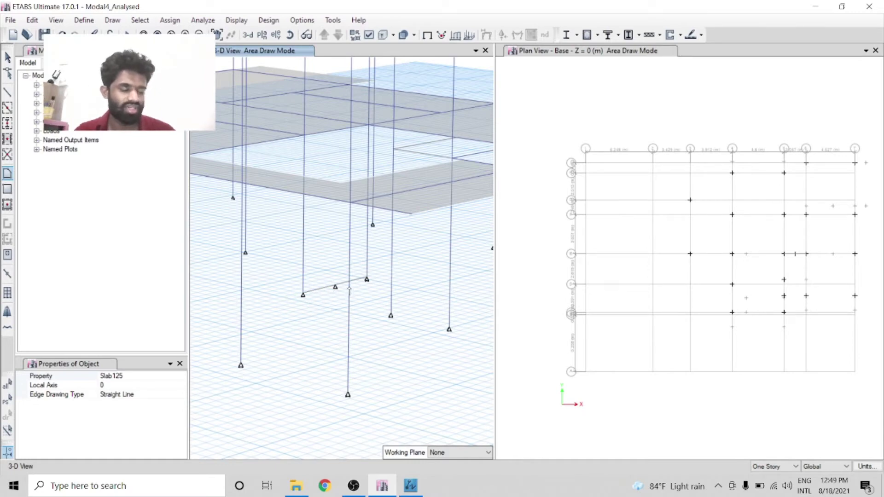
click(335, 288)
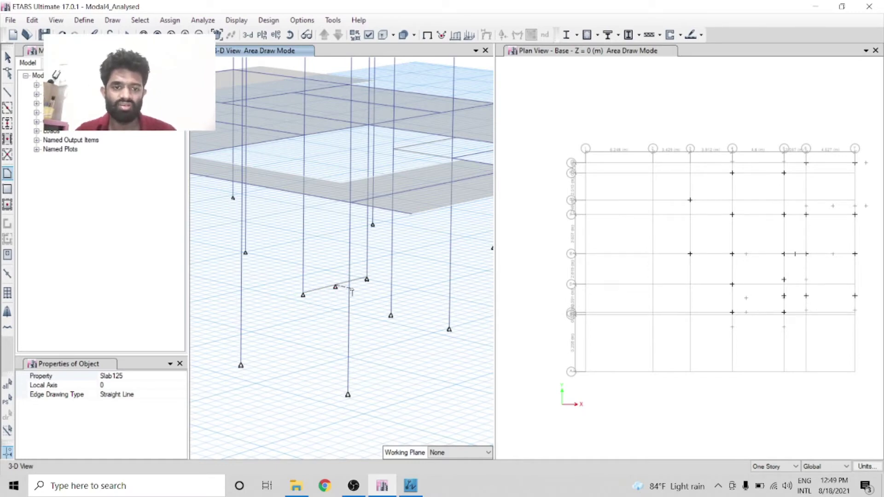
click(367, 279)
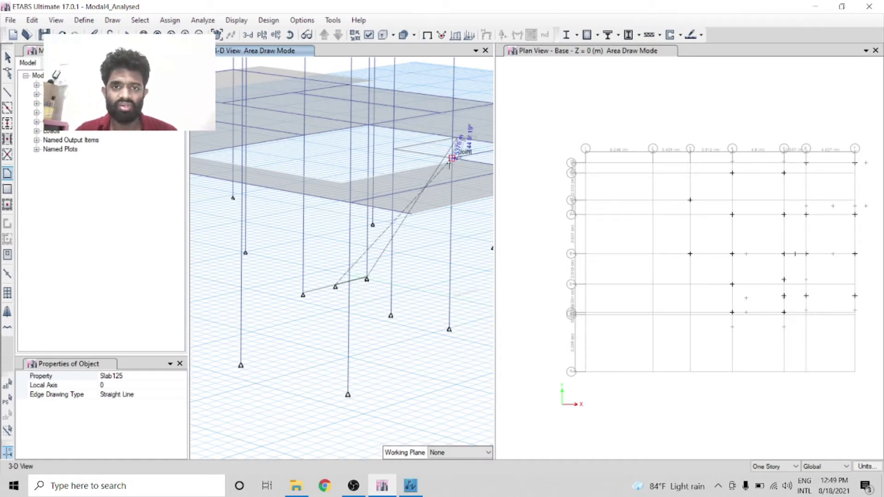
click(455, 138)
click(425, 143)
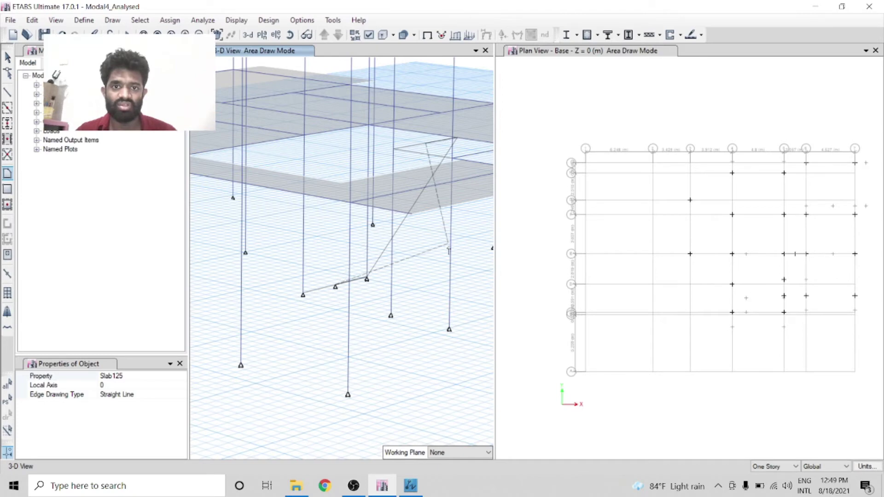
key(Return)
- Inspect the inclined stair slab in the 3-D view, undo it and leave area drawing
scroll(283, 251, down, 5)
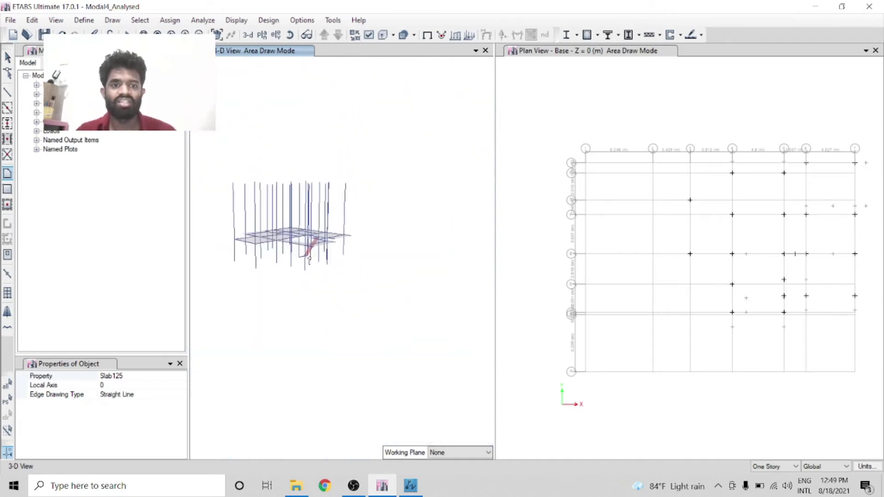
scroll(304, 265, up, 4)
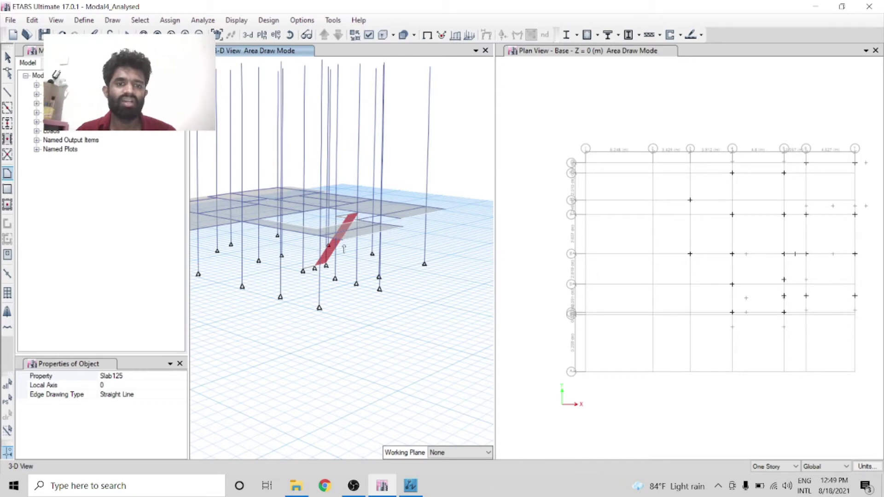
scroll(344, 249, up, 2)
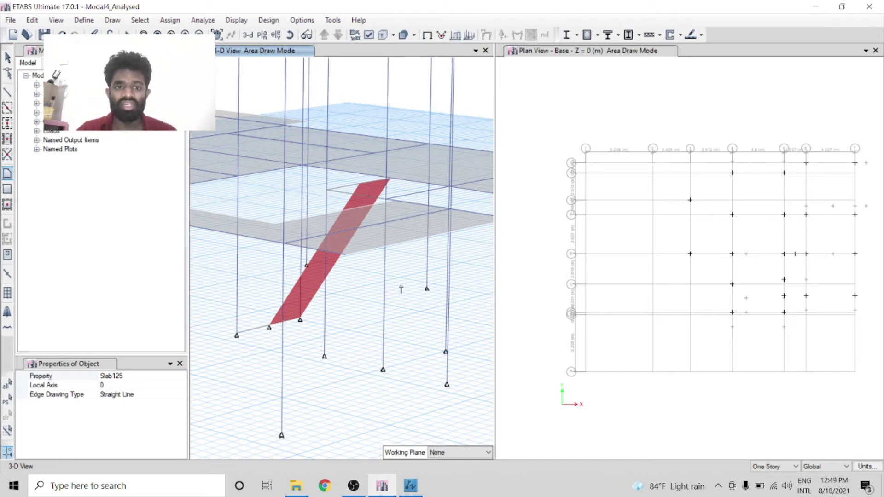
scroll(401, 289, down, 3)
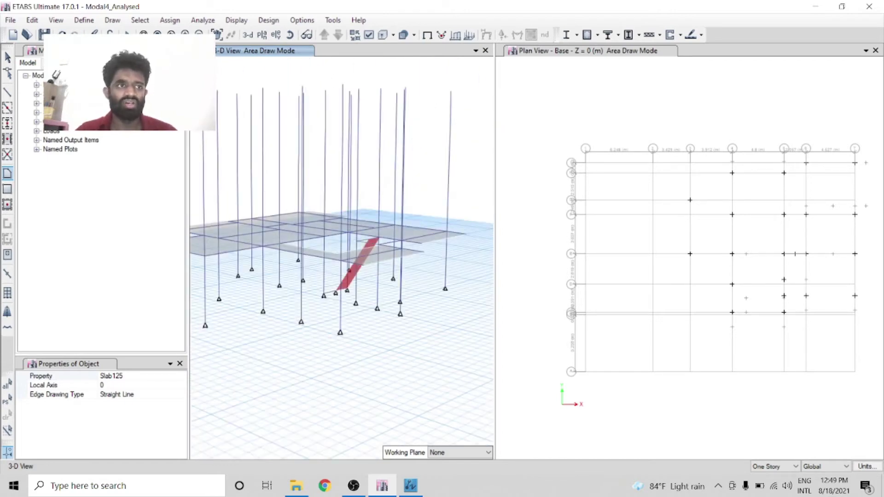
click(61, 34)
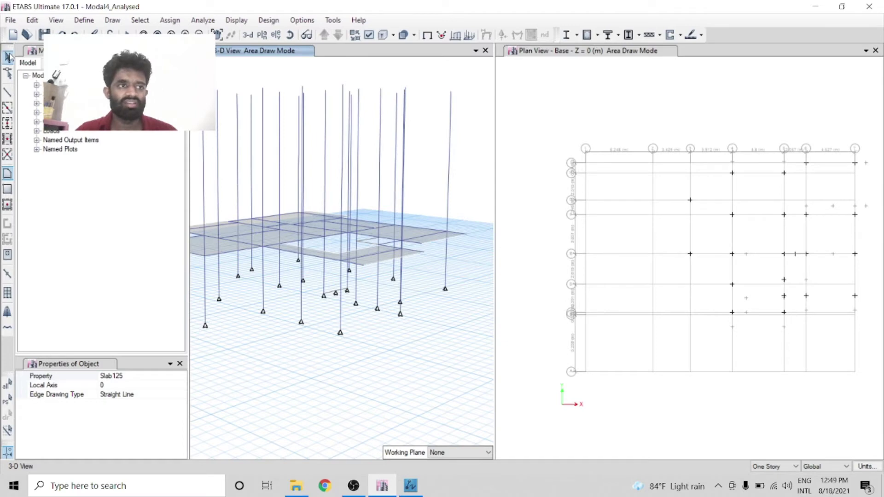
click(8, 57)
- Check the stair landing frames and the two columns below them by selecting them and clearing the selection
scroll(385, 272, up, 3)
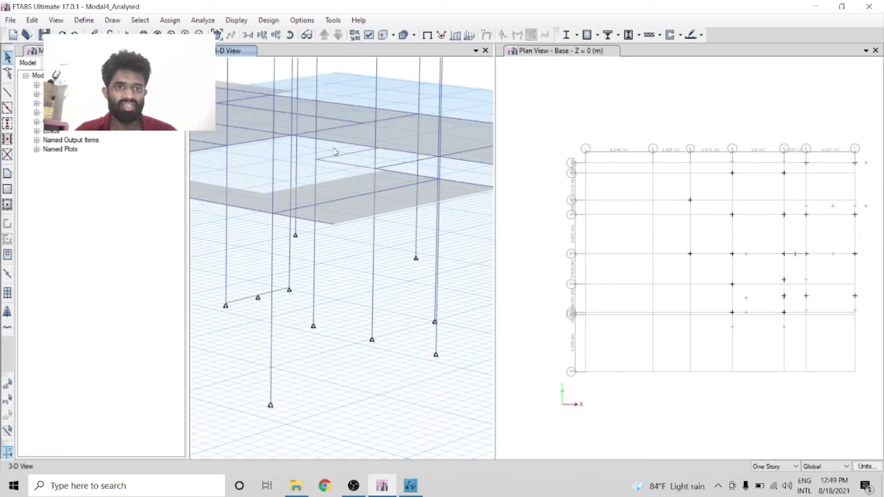
click(343, 171)
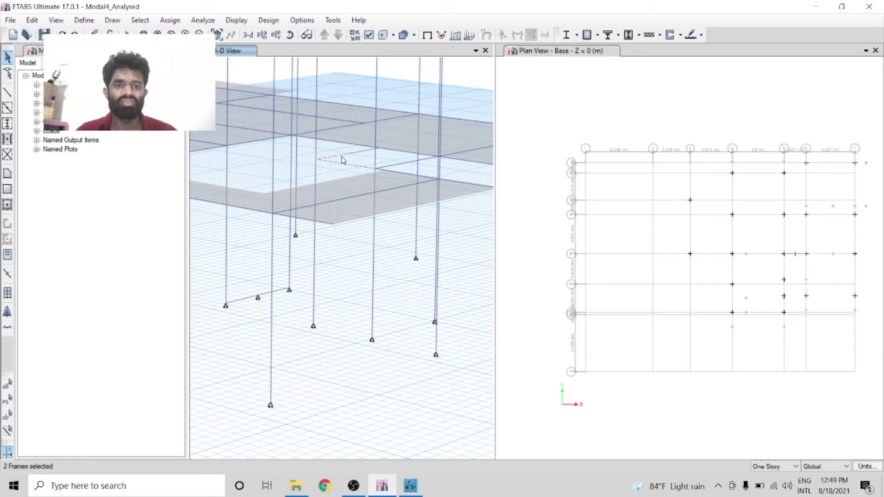
click(342, 160)
click(341, 163)
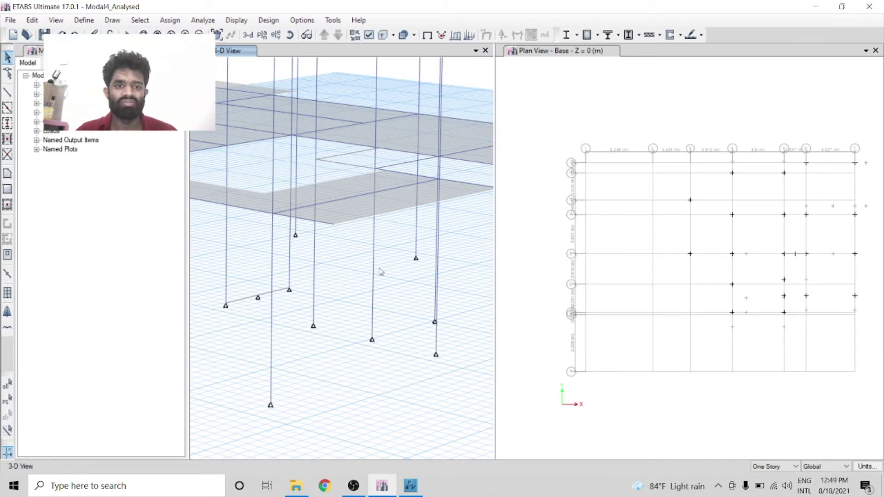
click(317, 249)
click(373, 272)
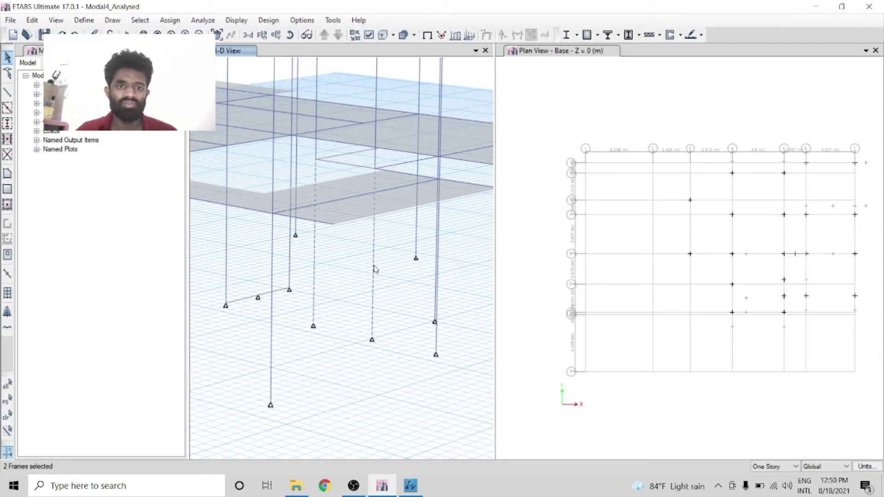
key(ctrl+q)
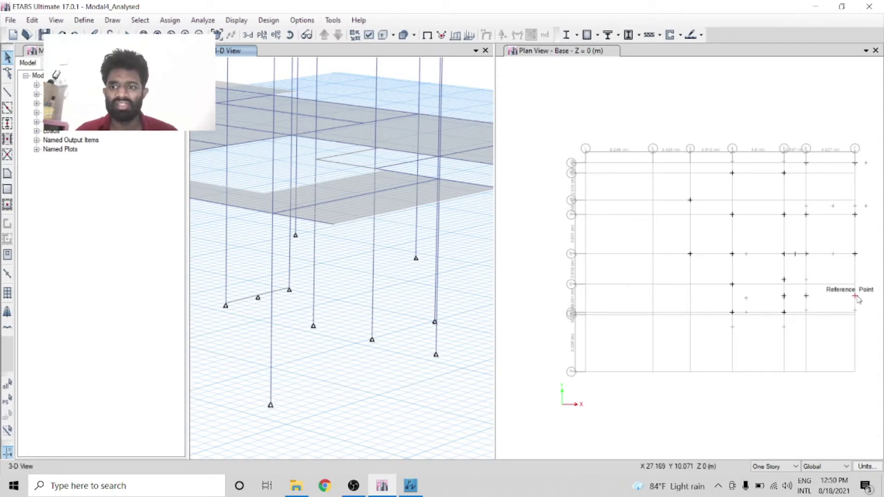
- Move the plan view up to 1F and place a Col225x225 column at the grid line 6 end of the short landing beam near grid D
click(598, 113)
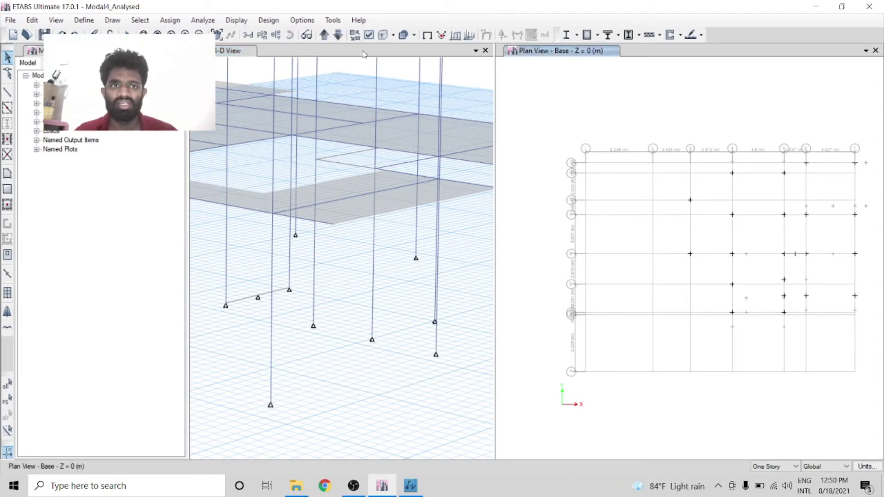
click(328, 36)
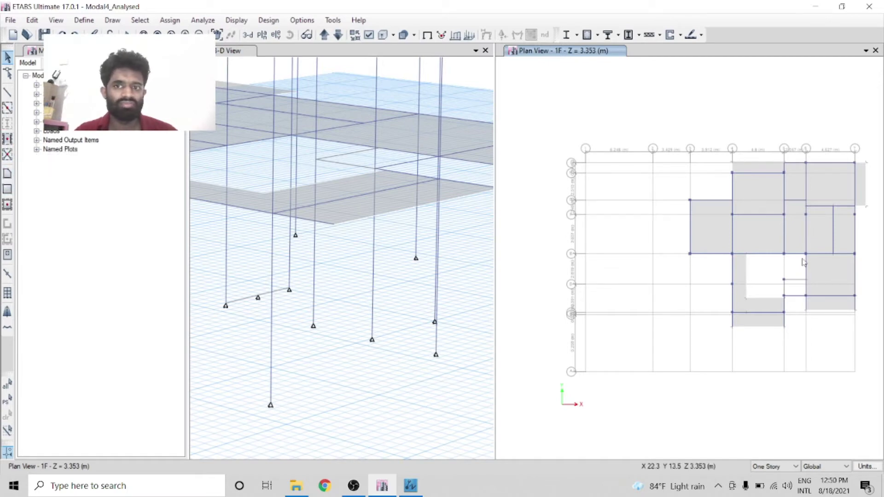
click(8, 124)
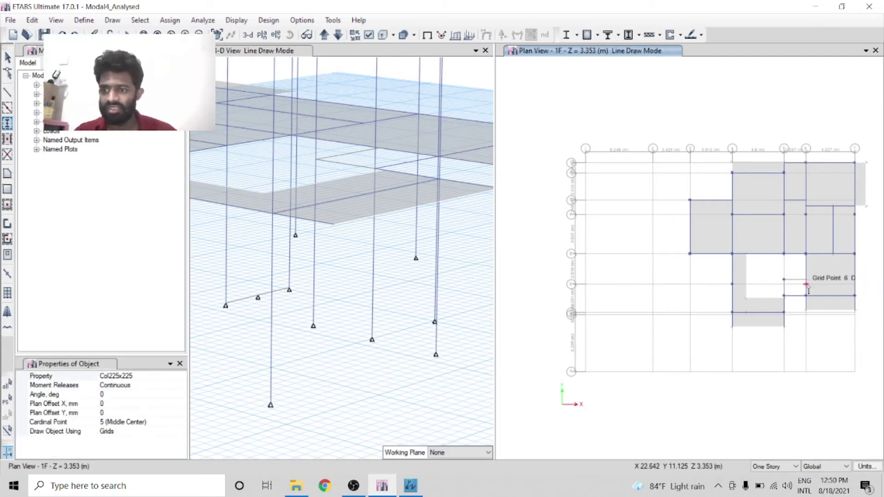
scroll(809, 291, up, 5)
scroll(605, 183, down, 3)
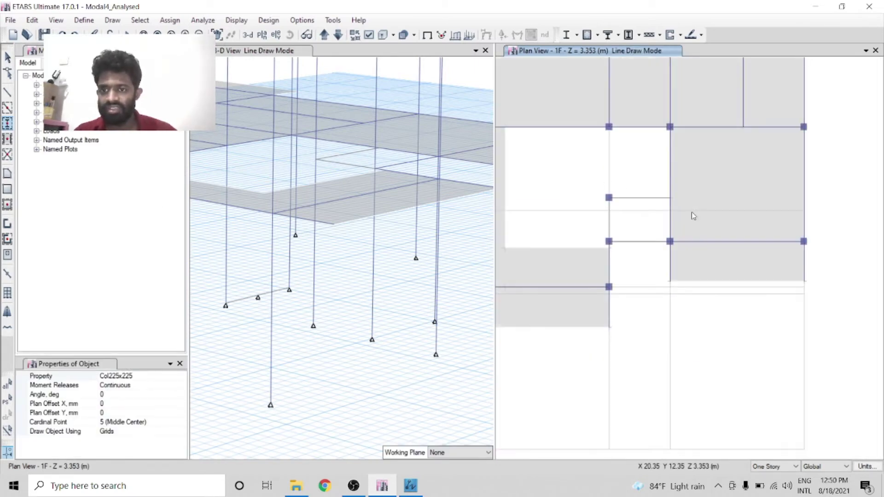
click(670, 198)
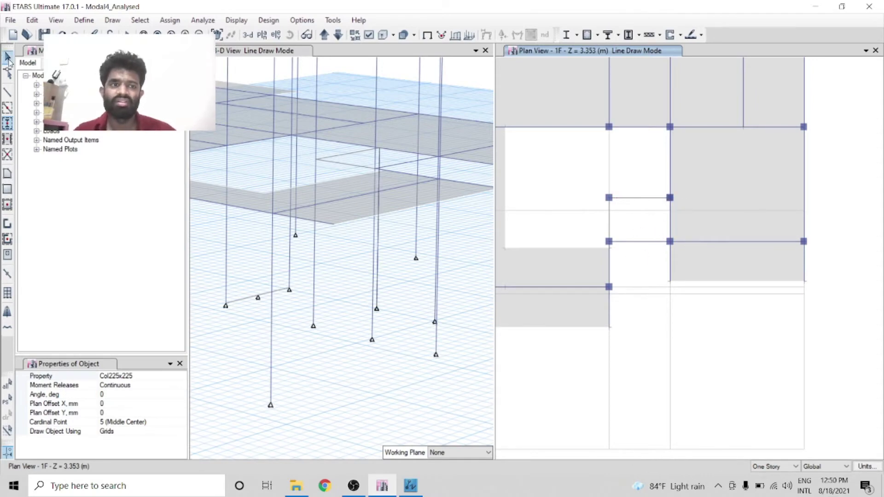
click(8, 58)
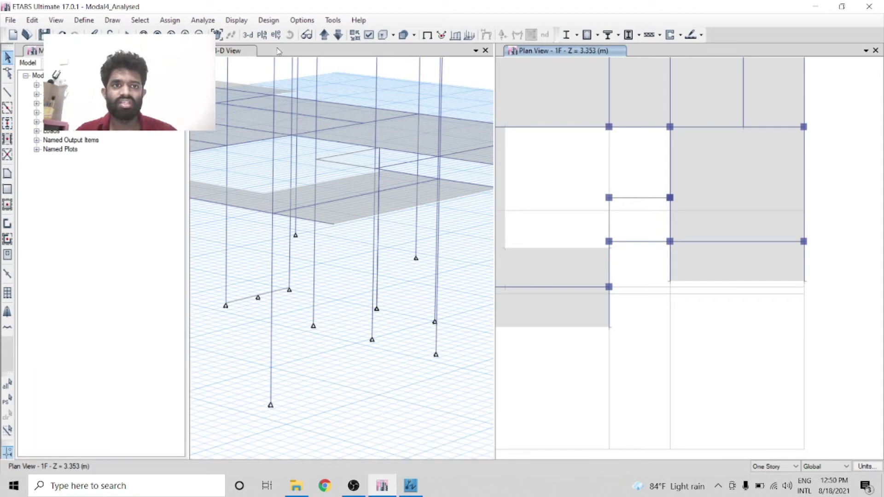
- Divide the four ground-storey columns at the corners of the stair landing into 2 frame objects each
click(278, 52)
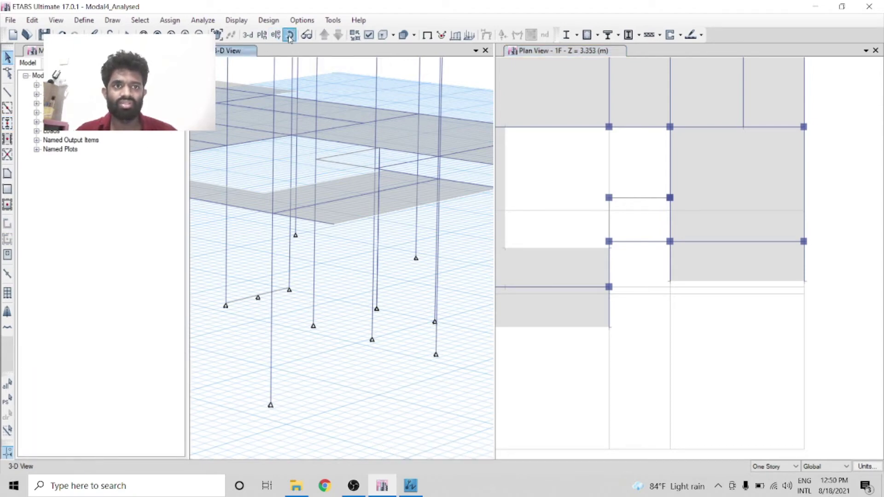
click(290, 36)
drag(370, 281, 349, 275)
click(347, 275)
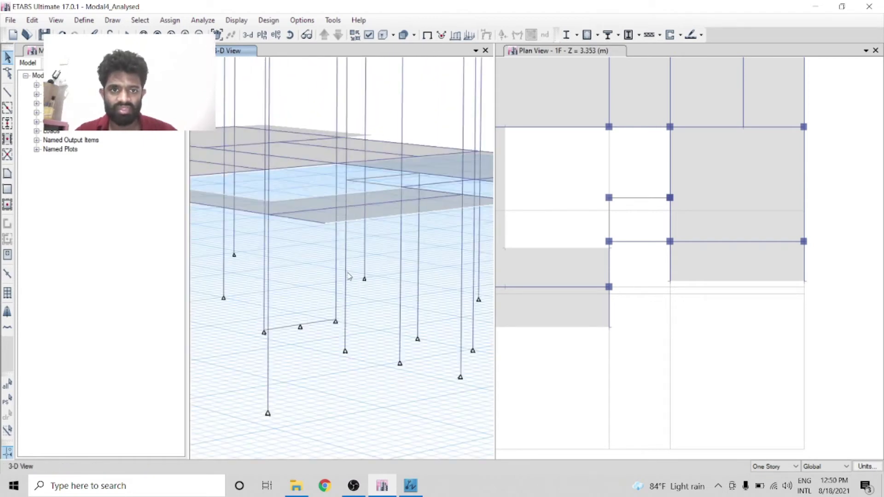
click(420, 266)
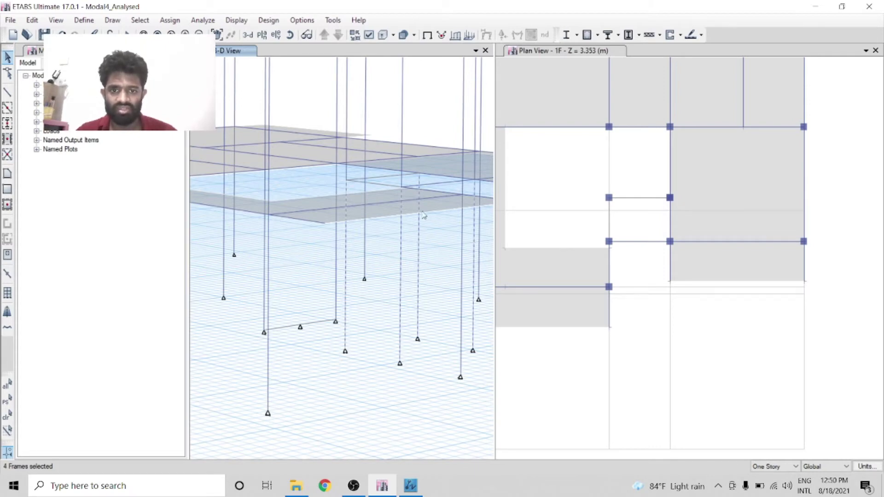
click(33, 20)
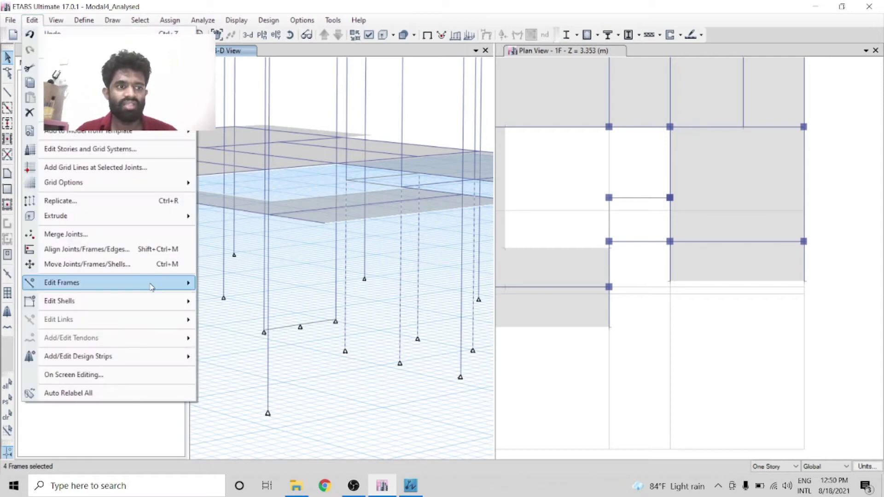
mouse_move(152, 284)
click(243, 285)
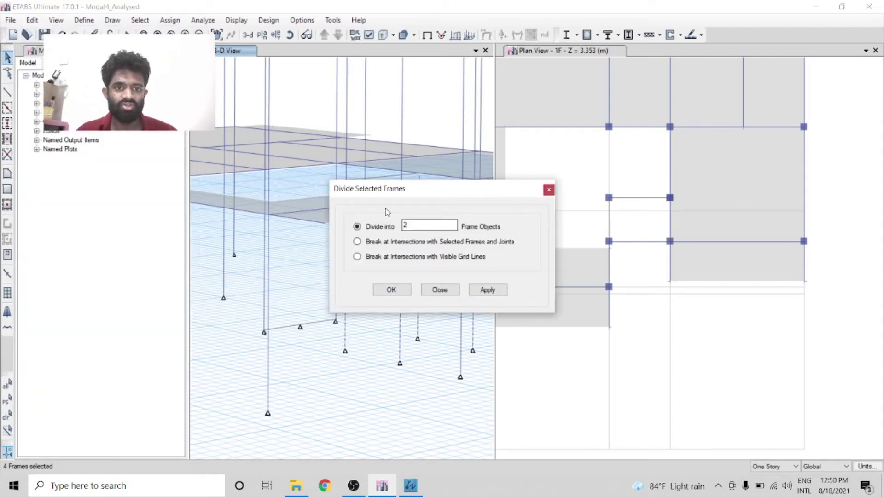
click(488, 290)
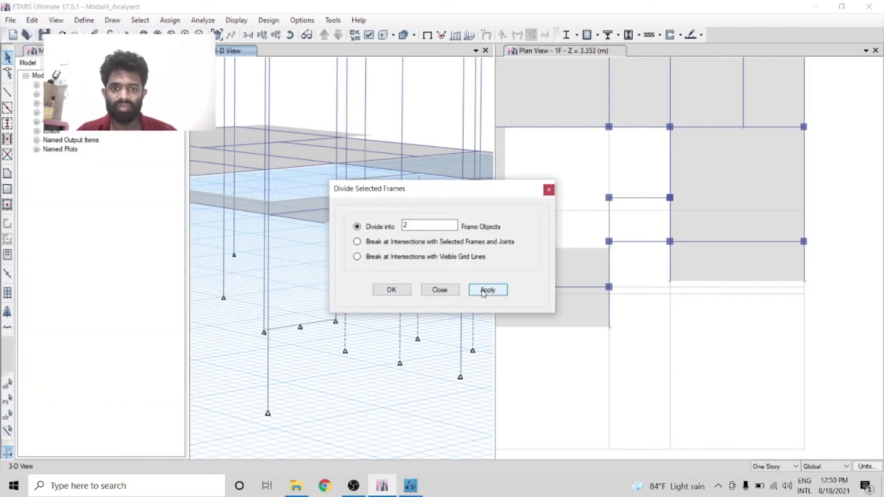
click(391, 290)
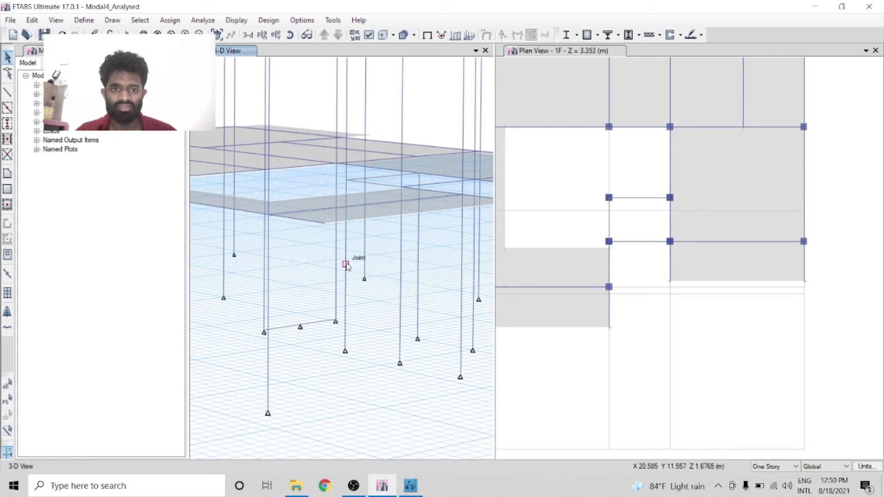
- Start drawing a straight frame with property None at the mid-height joints of the landing columns in the 3-D view
mouse_move(329, 245)
shift+middle_down()
mouse_move(339, 251)
mouse_move(315, 244)
shift+middle_up()
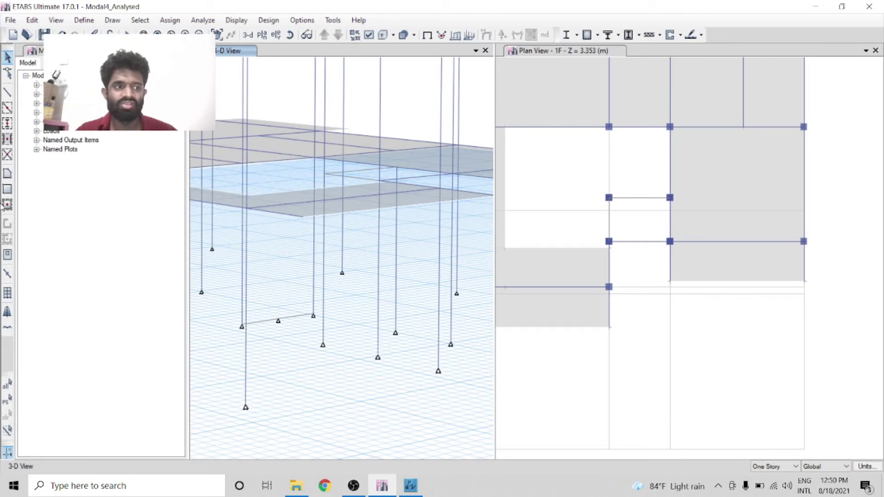
click(7, 95)
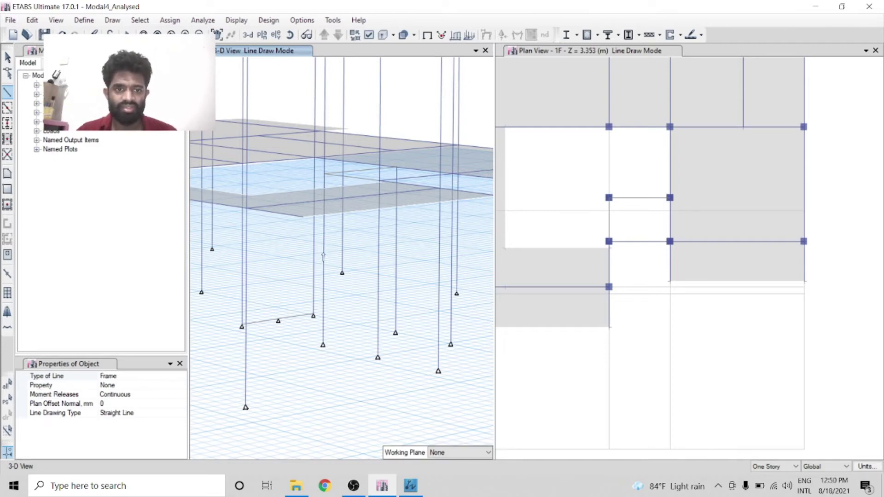
- Draw a closed rectangle of property None frame lines, 2.057 m by 1.486 m, between the four stair columns at mid-height
click(322, 257)
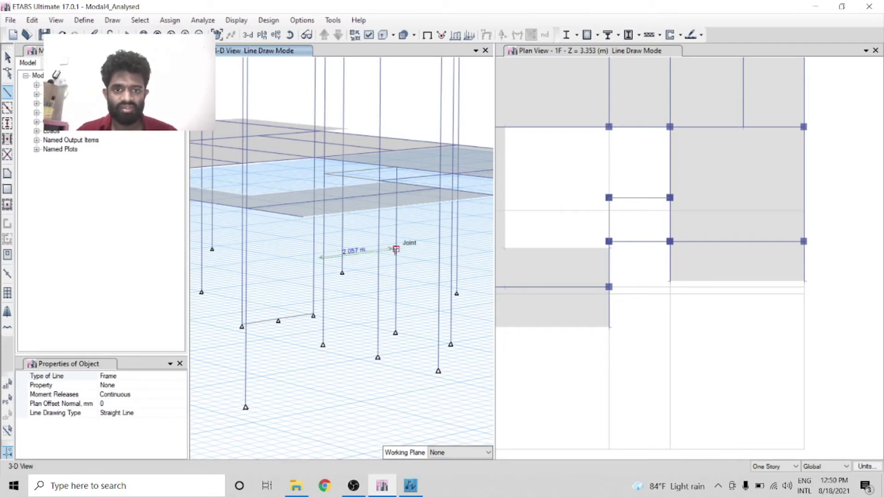
double_click(396, 249)
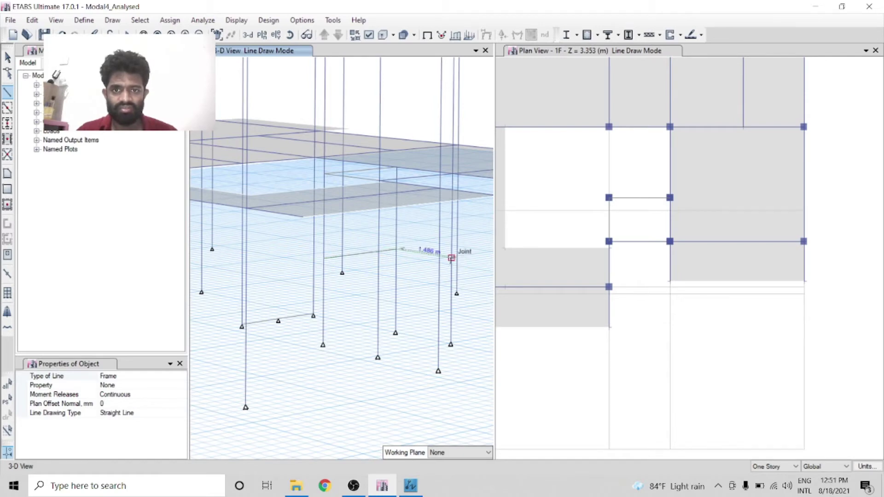
double_click(451, 258)
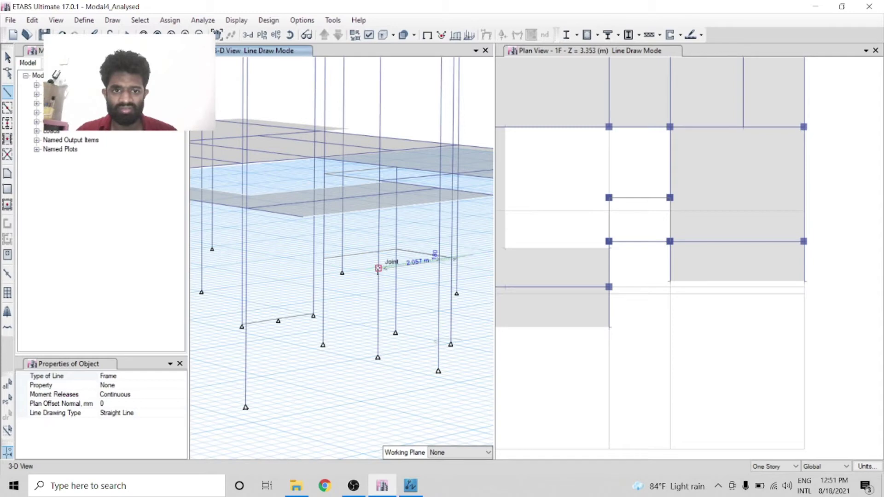
click(379, 267)
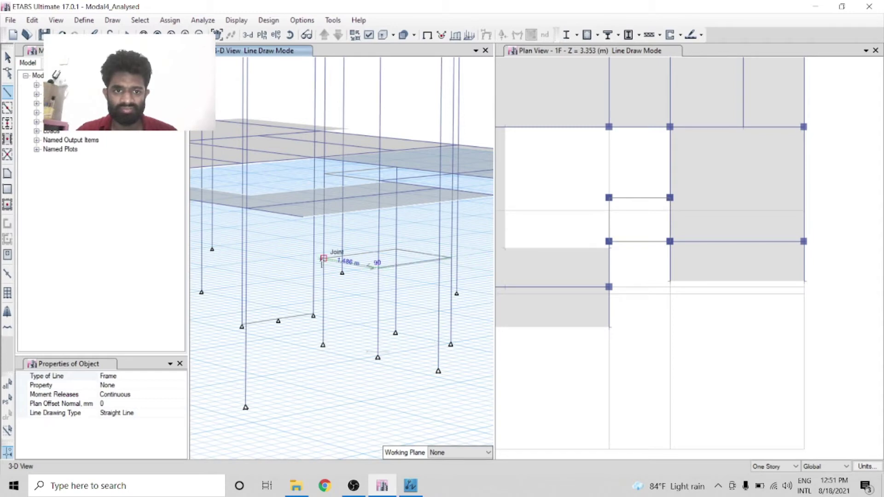
double_click(324, 258)
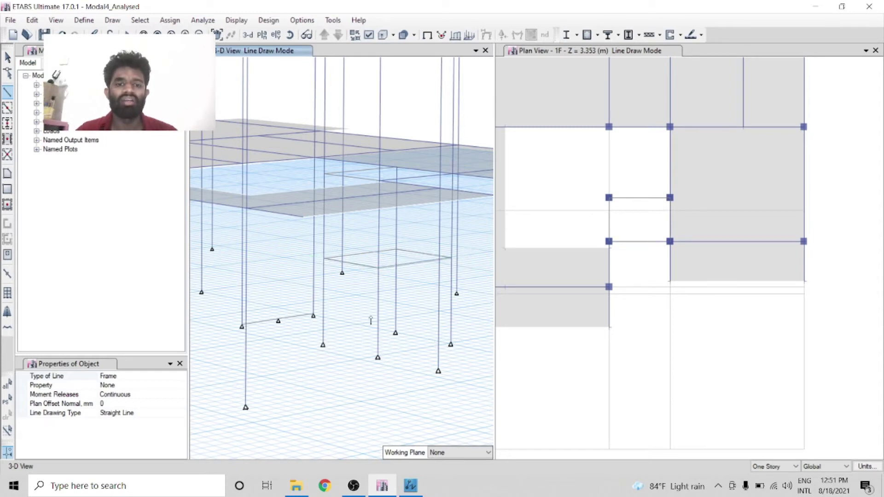
- Draw a Slab125 floor area over the rectangular mid-height landing frame, using its four corners
click(7, 174)
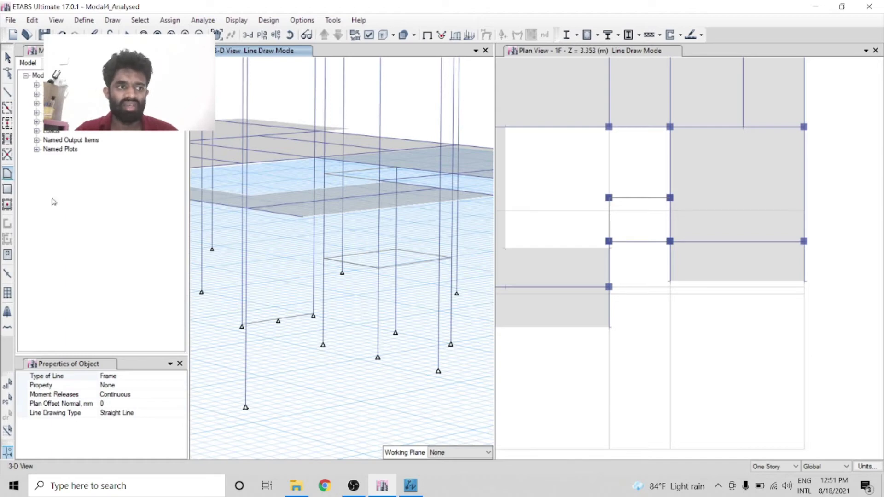
click(324, 258)
click(379, 268)
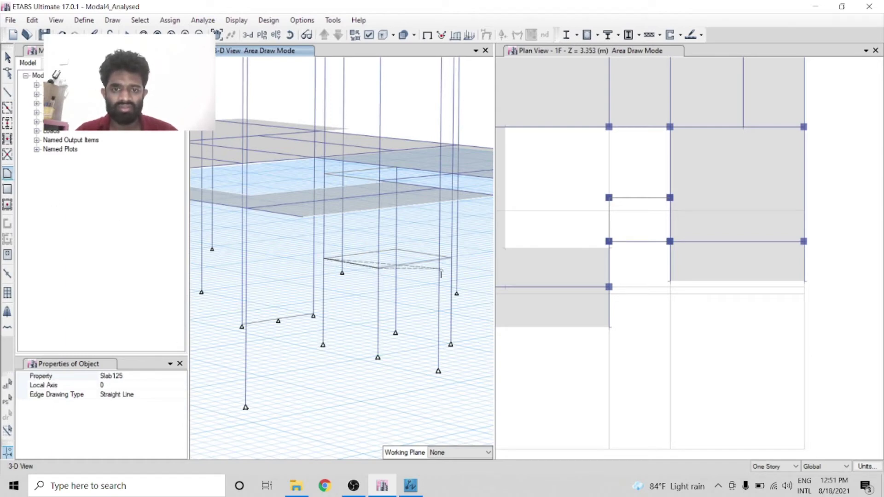
click(451, 257)
click(397, 249)
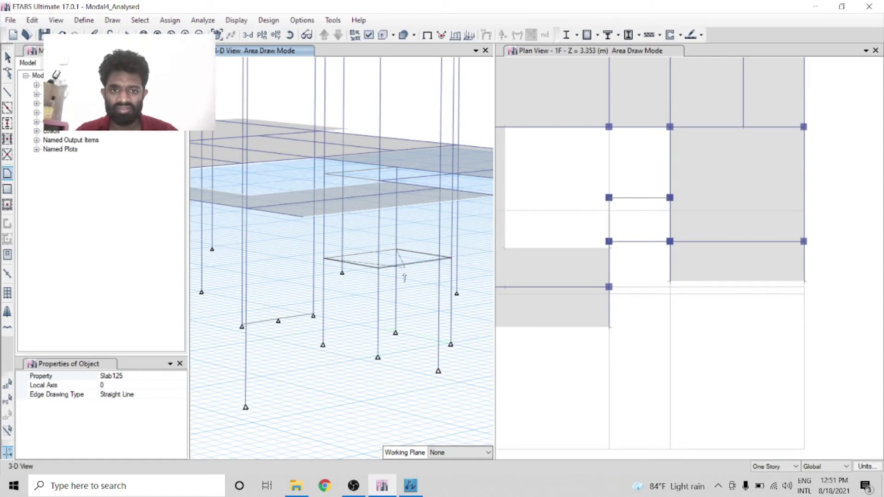
key(Return)
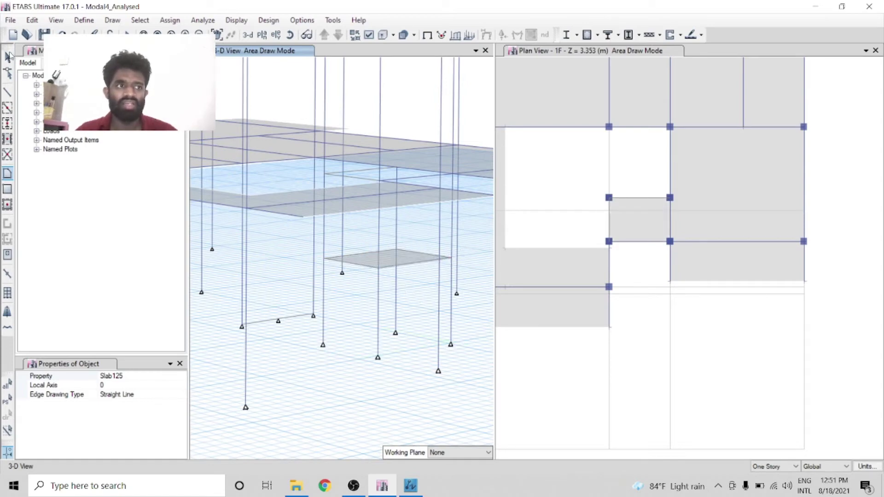
click(8, 56)
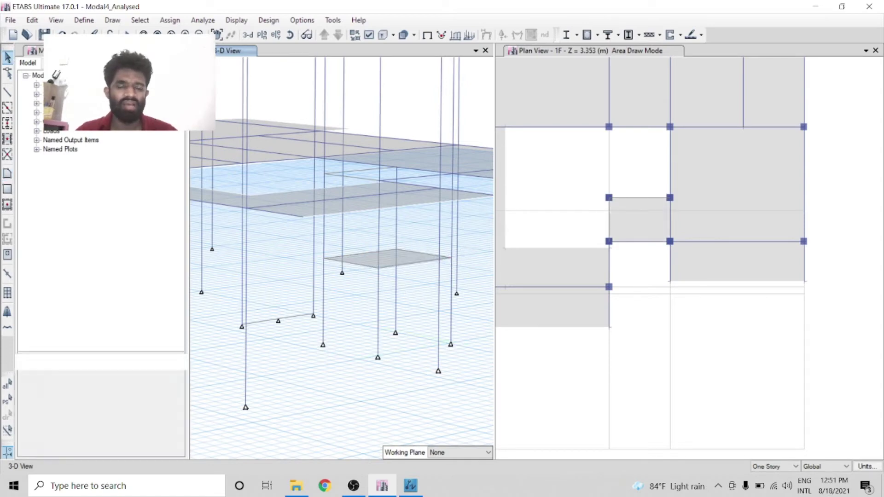
- Divide the landing's long edge frame facing the stair opening into 2 frame objects
click(361, 254)
click(32, 20)
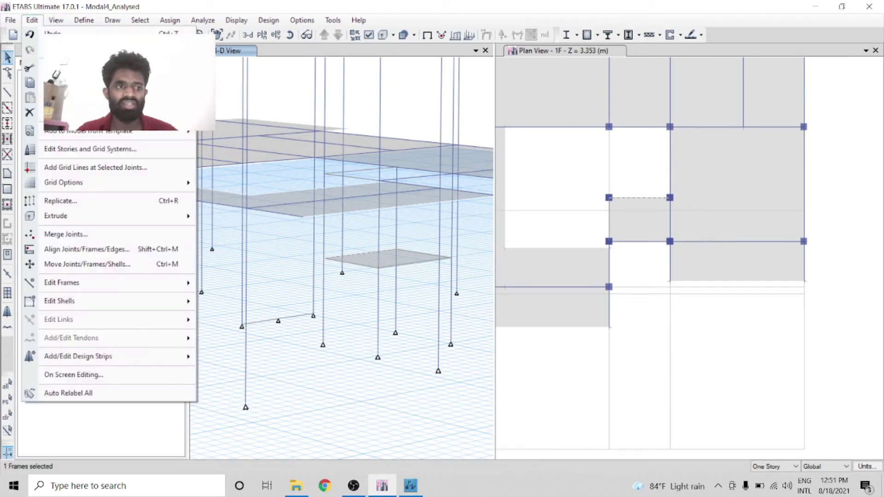
mouse_move(179, 284)
click(253, 284)
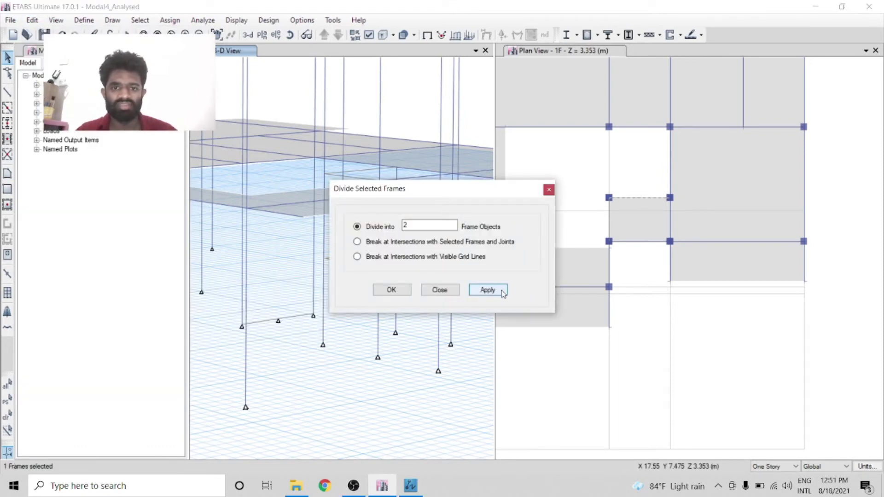
click(488, 289)
click(426, 291)
- Divide the 1F floor beam at the head of the stair opening into 2 frame objects
scroll(444, 260, down, 2)
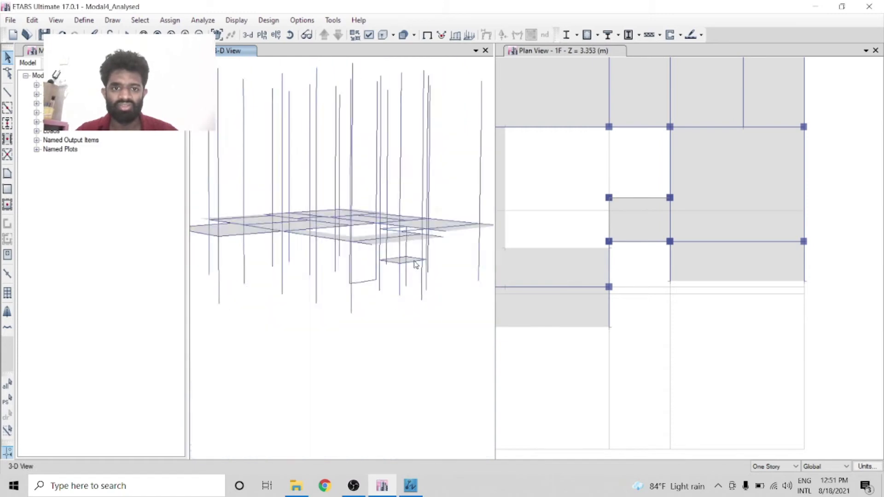
scroll(385, 257, up, 2)
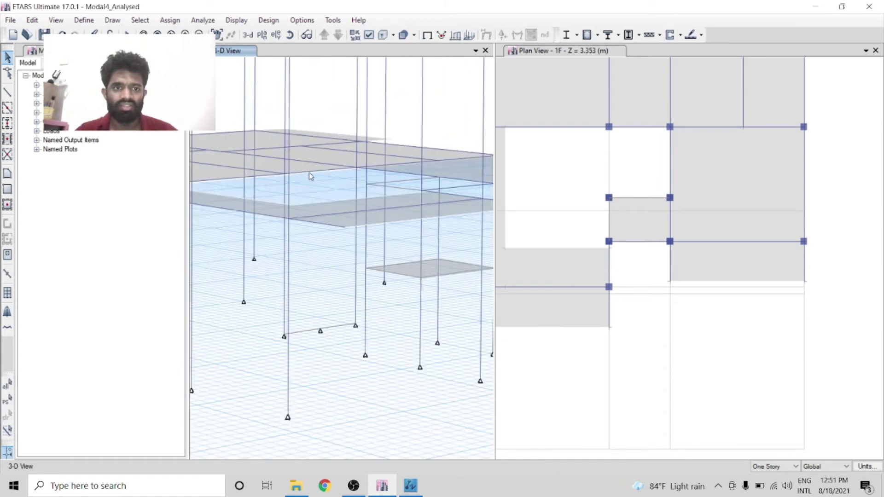
click(308, 172)
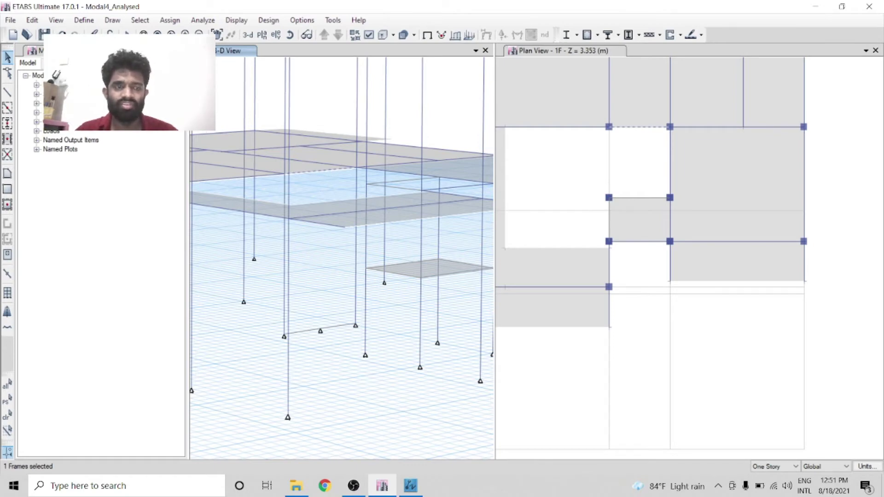
click(32, 20)
mouse_move(175, 283)
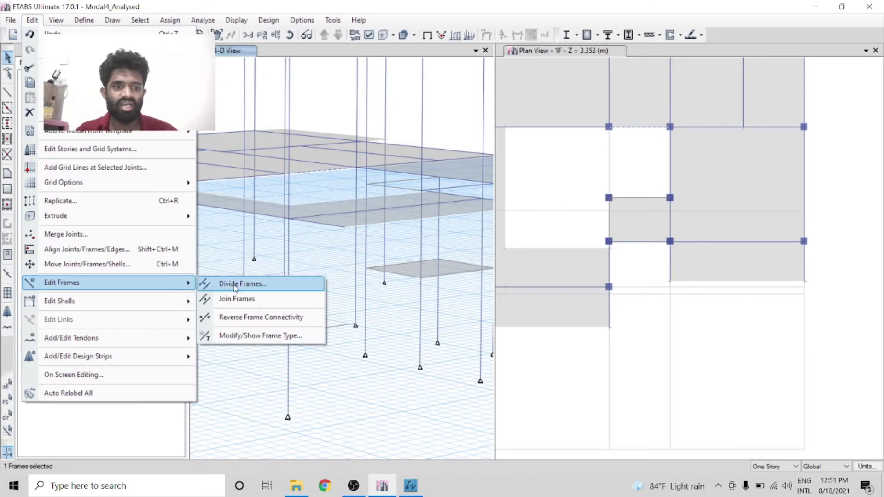
click(236, 286)
click(488, 289)
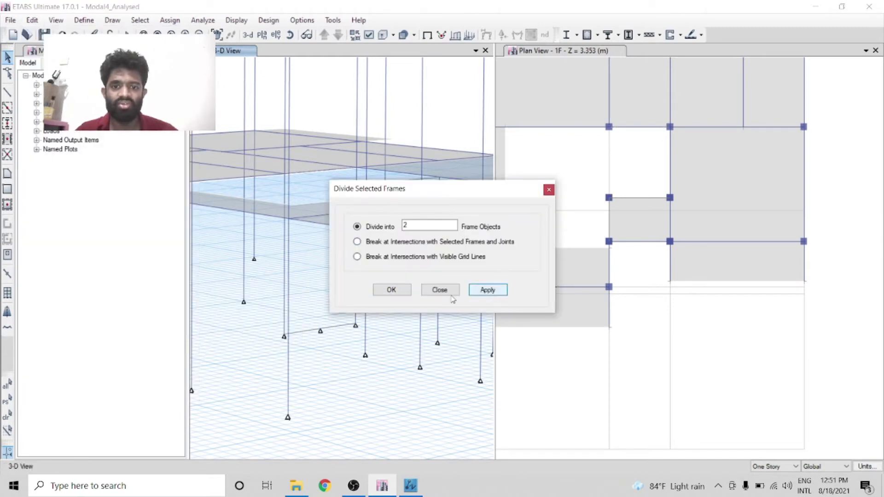
click(392, 290)
- Draw the lower stair flight as a Slab125 area from half of the base line up to the matching half of the landing edge
click(8, 173)
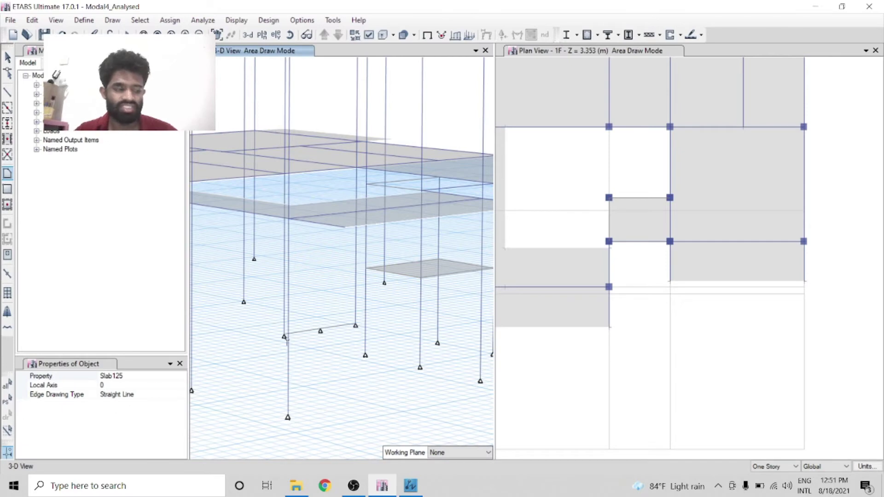
click(321, 331)
click(356, 324)
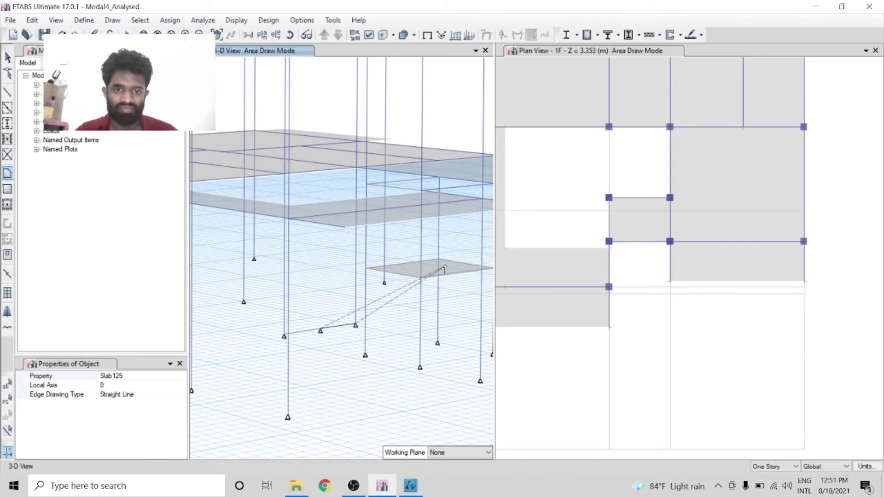
click(438, 259)
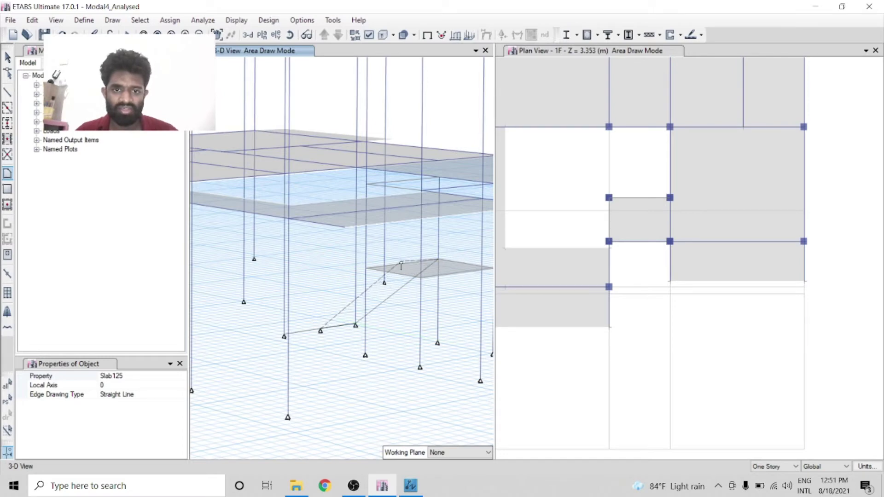
click(406, 266)
key(Return)
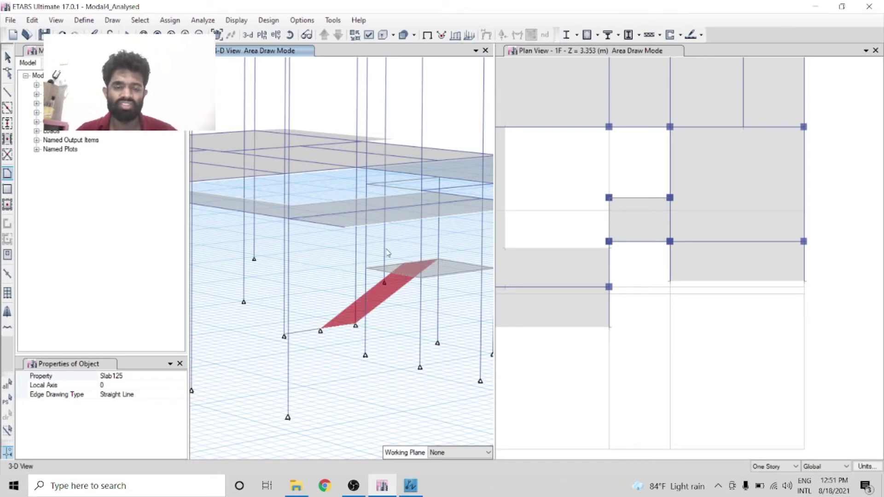
- Draw the upper stair flight as a Slab125 area from the other half of the landing edge up to half of the 1F floor beam
click(404, 265)
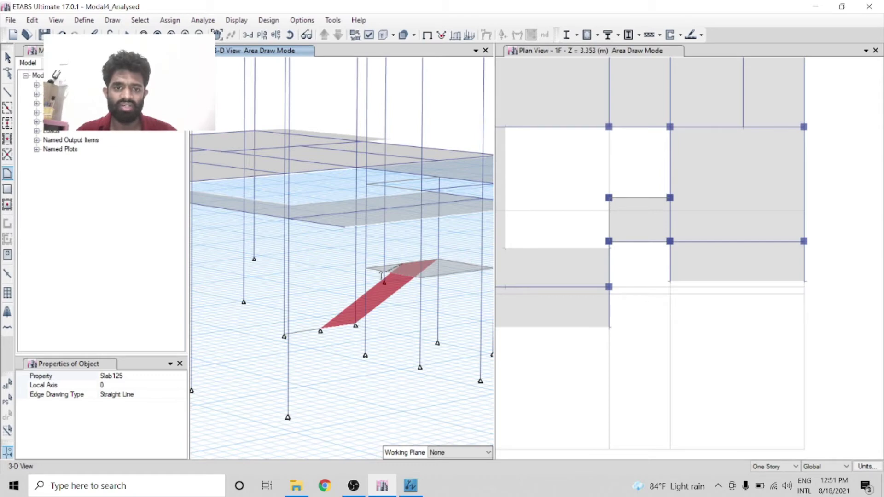
click(367, 268)
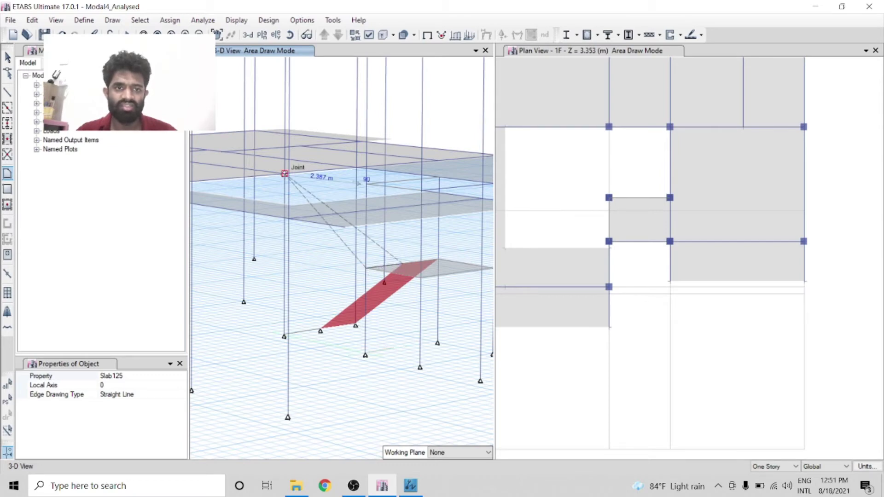
click(285, 175)
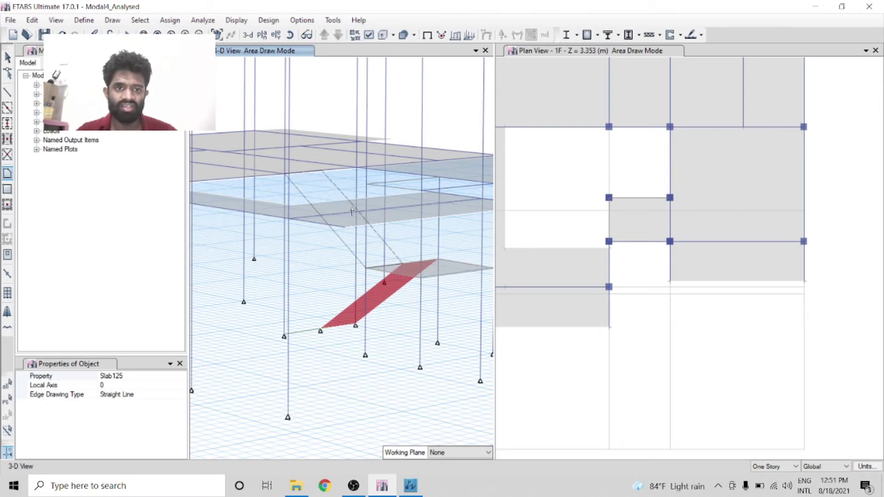
key(Return)
scroll(349, 204, down, 4)
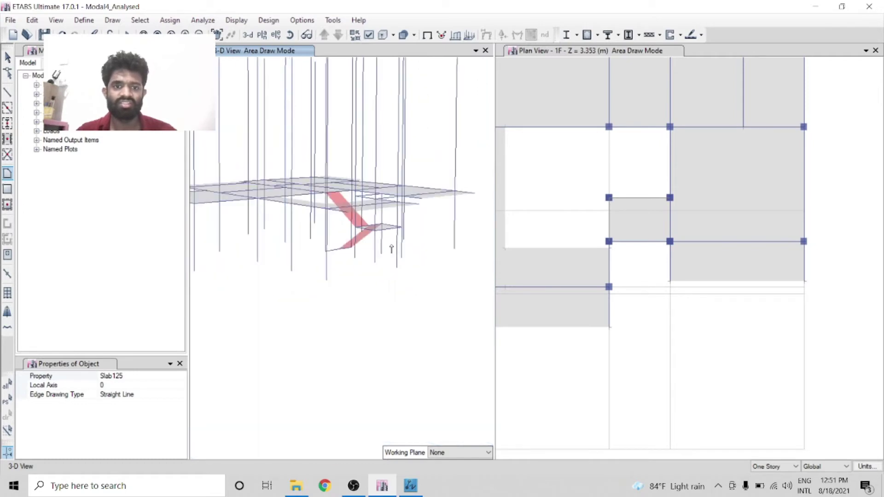
key(Escape)
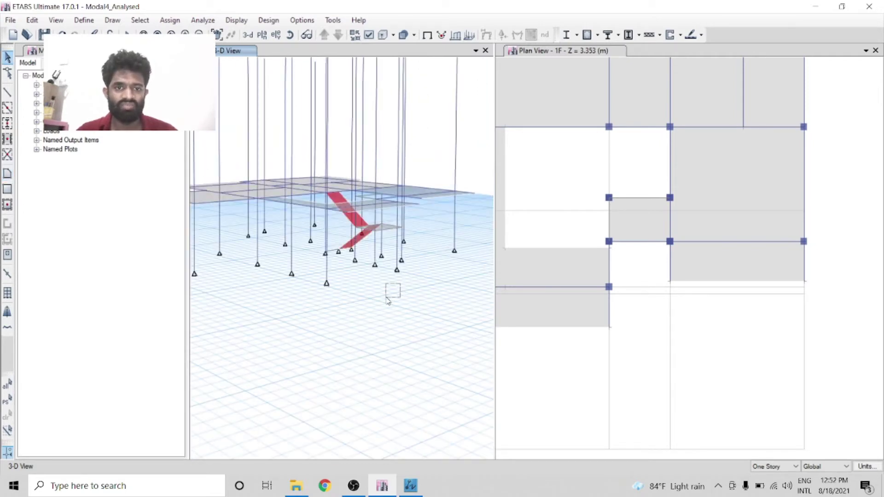
- Examine the two stair flights, the landing and the adjoining column from different angles in the 3D view
drag(400, 283, 424, 317)
click(290, 35)
scroll(369, 254, up, 3)
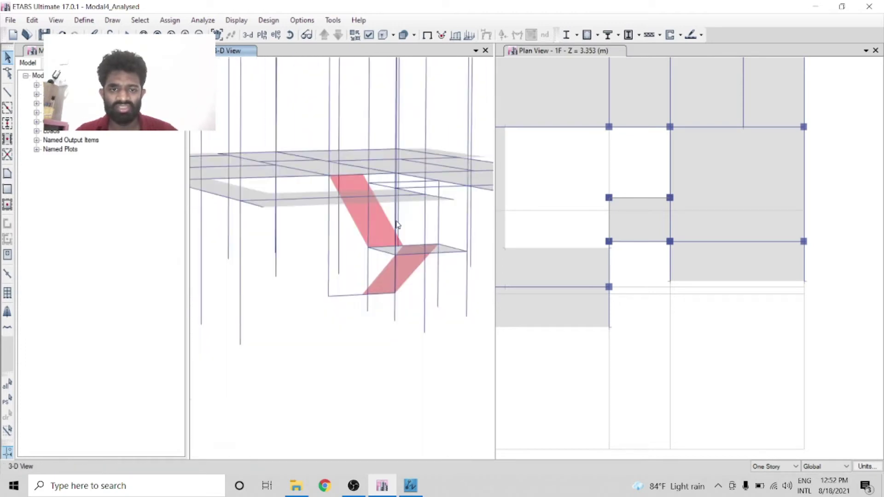
click(358, 230)
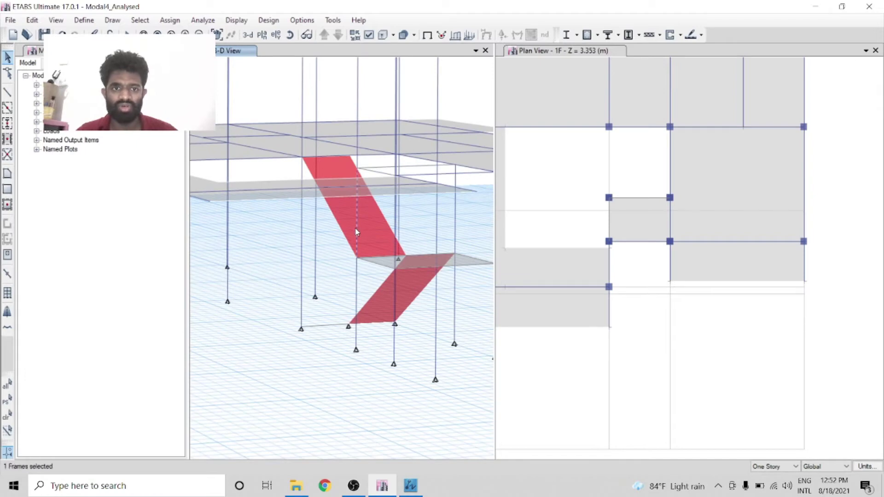
click(358, 231)
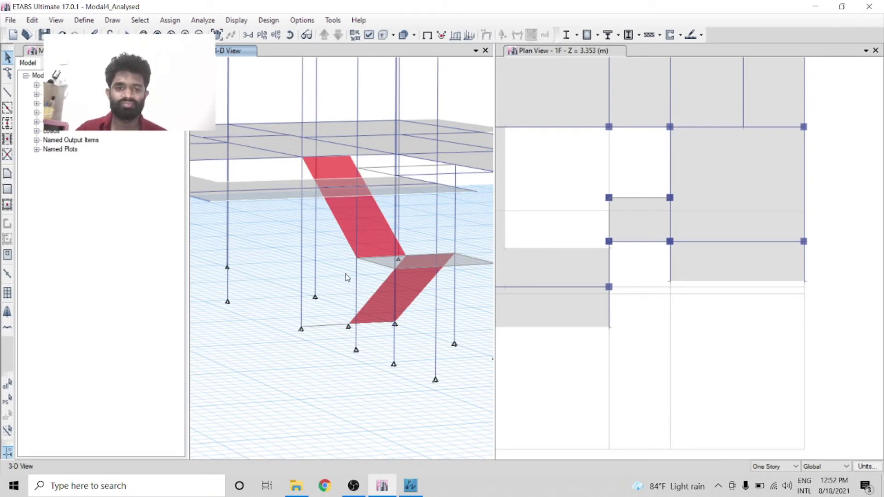
scroll(347, 277, down, 3)
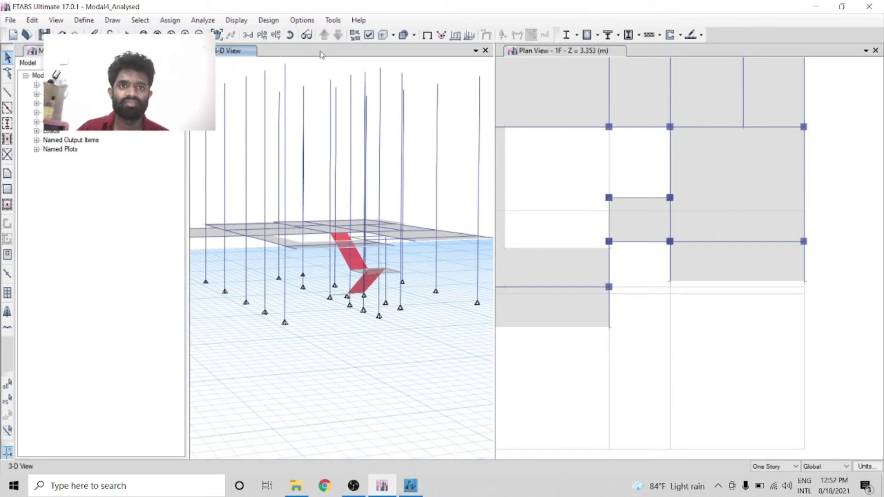
click(353, 486)
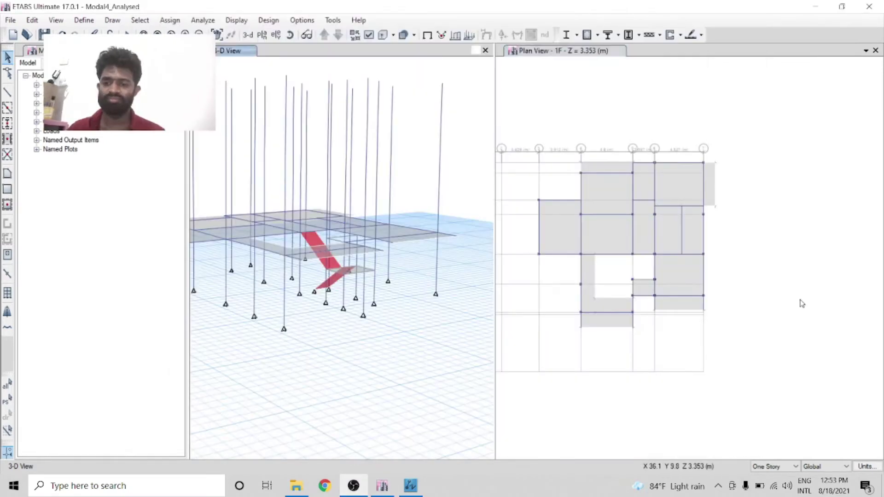
click(637, 277)
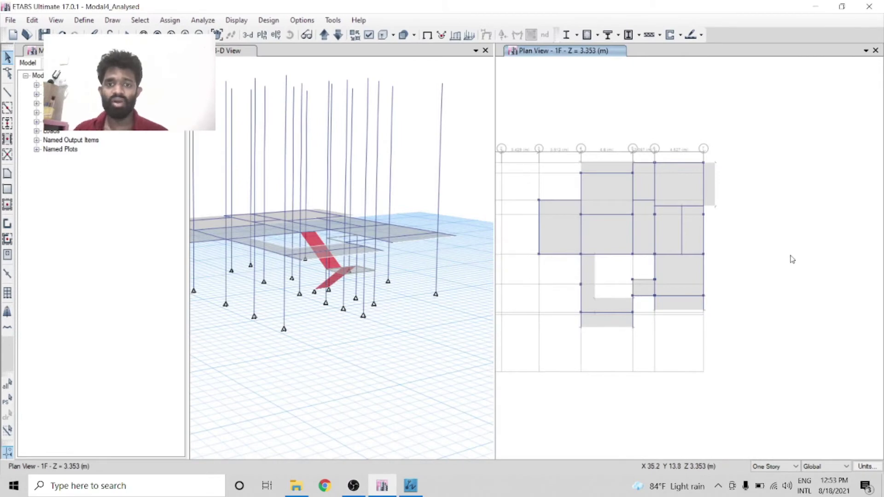
scroll(826, 184, down, 2)
scroll(789, 191, up, 2)
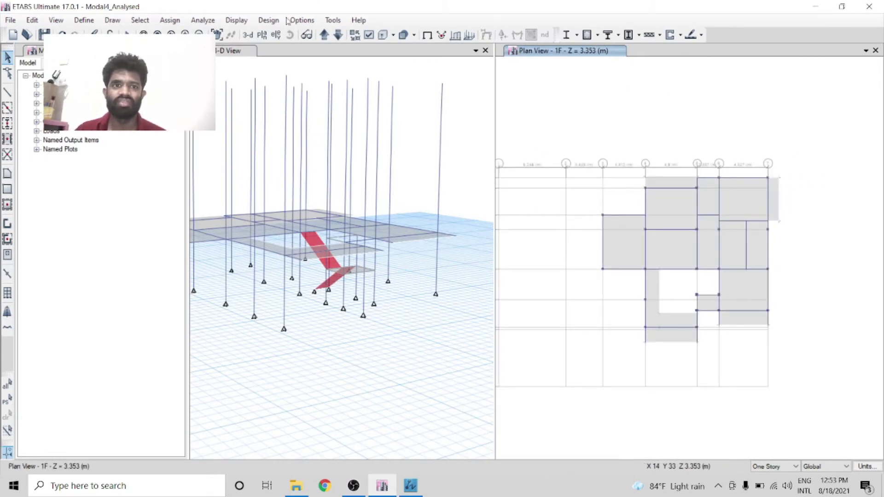
- Bring up the 2F plan and prepare to draw straight frame lines with the Beam225x300 section
click(328, 40)
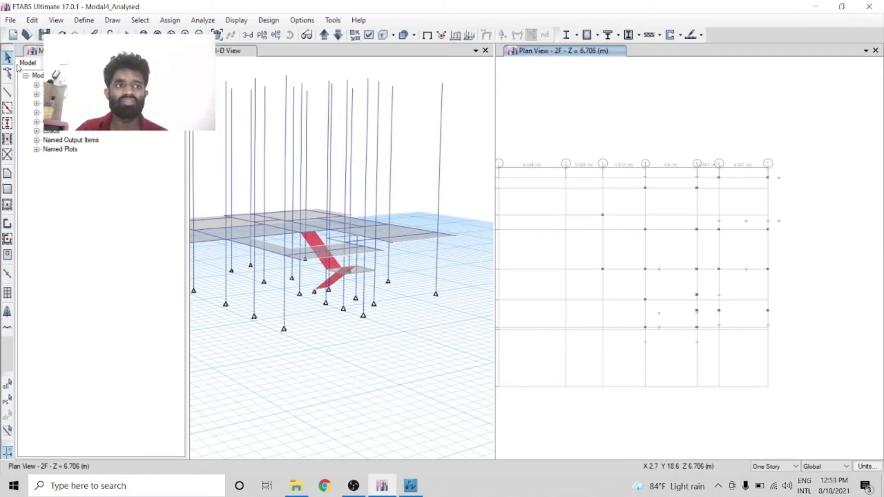
click(8, 94)
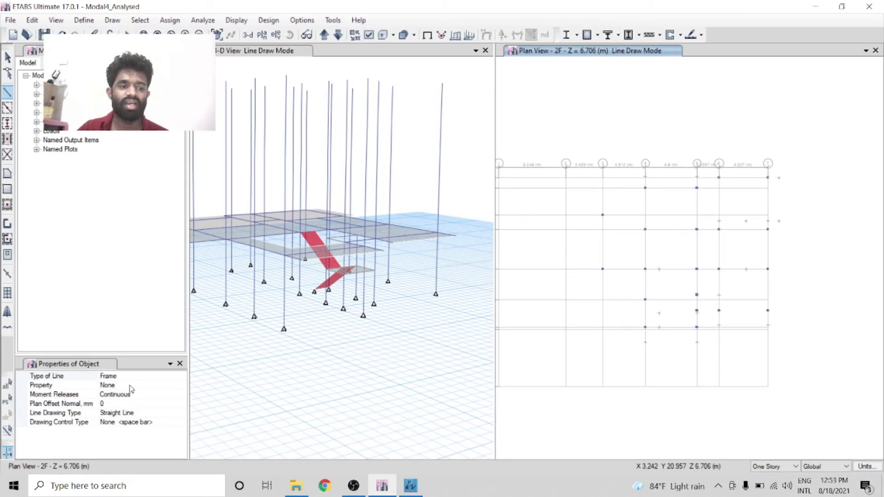
click(130, 386)
click(182, 386)
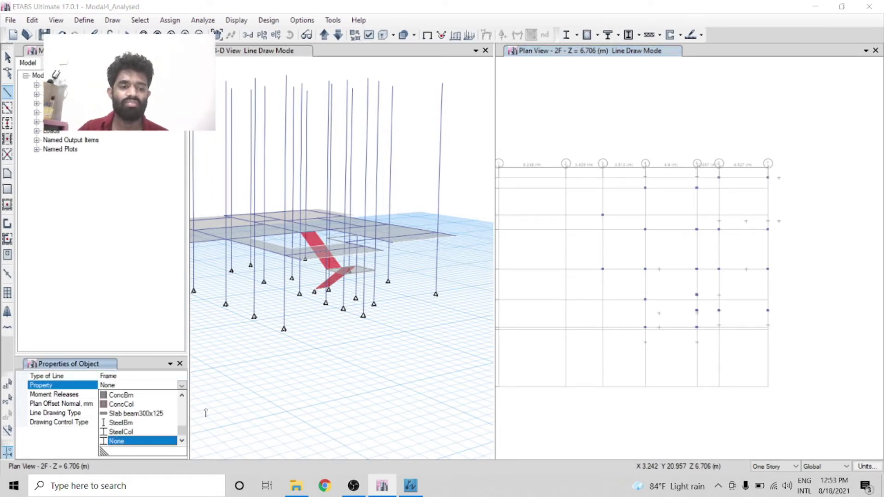
drag(183, 432, 190, 392)
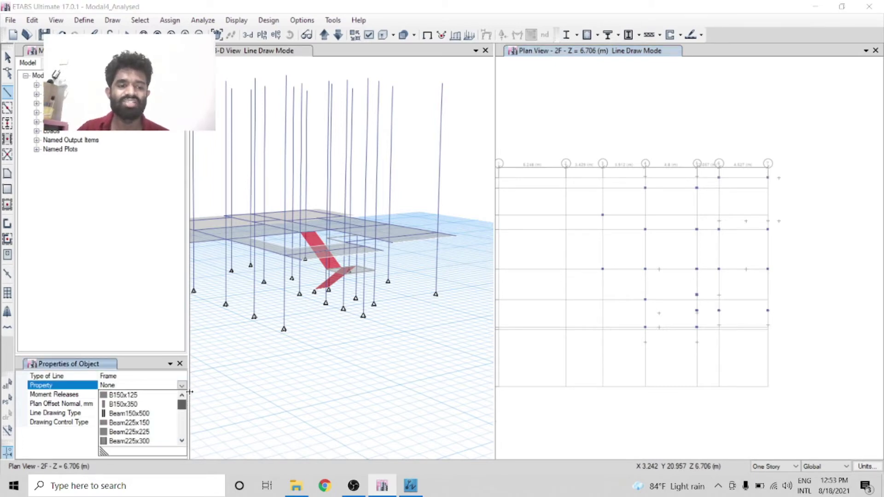
click(149, 443)
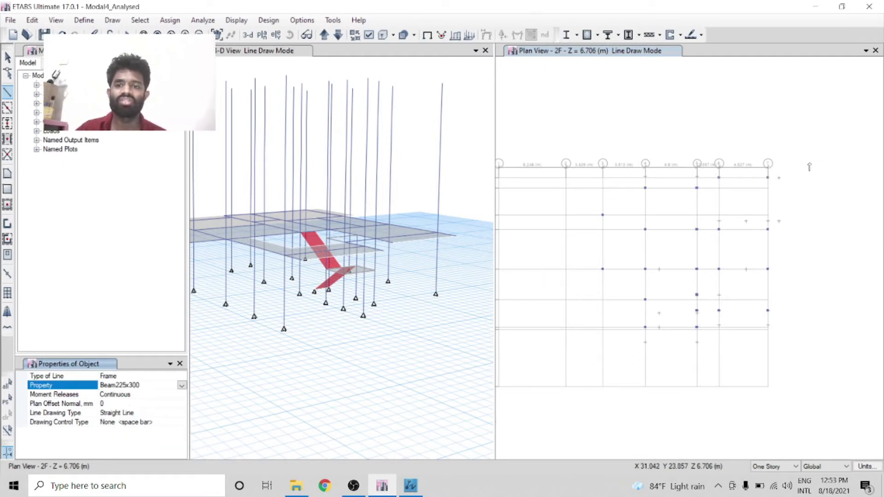
- Draw two parallel Beam225x300 beams between grid lines 3 and 4 on 2F, along grid lines G and E
click(603, 216)
double_click(646, 216)
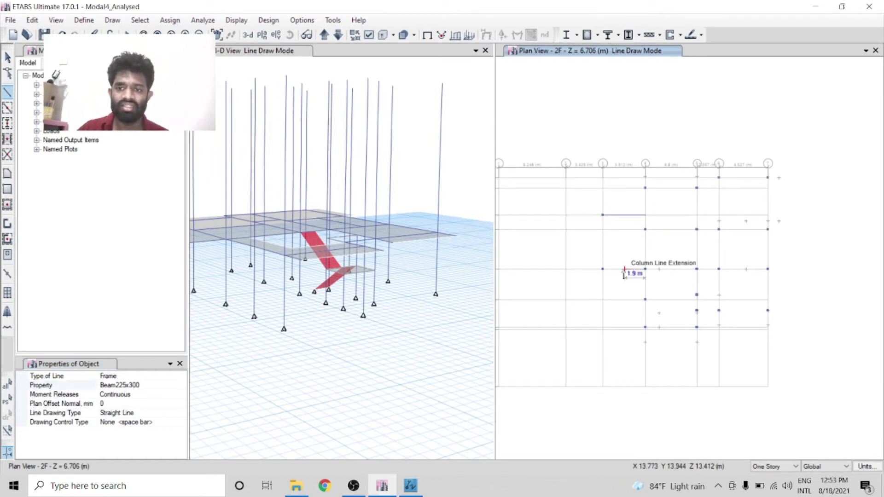
click(603, 269)
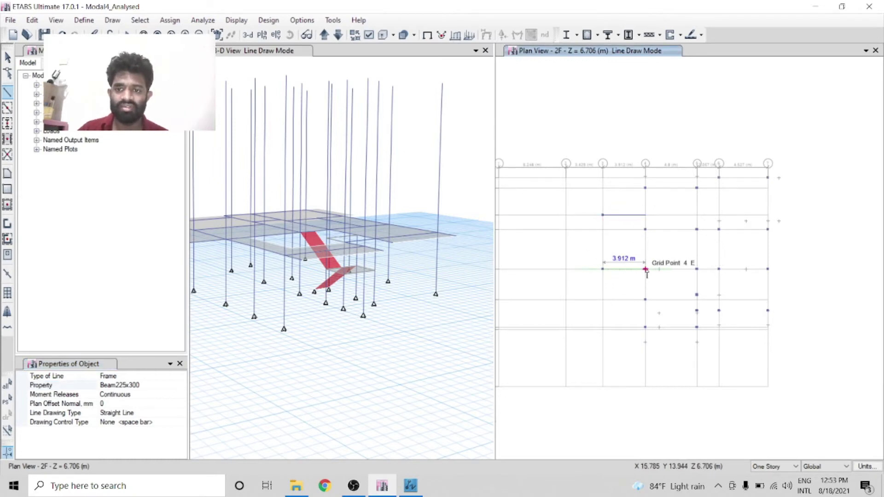
double_click(646, 269)
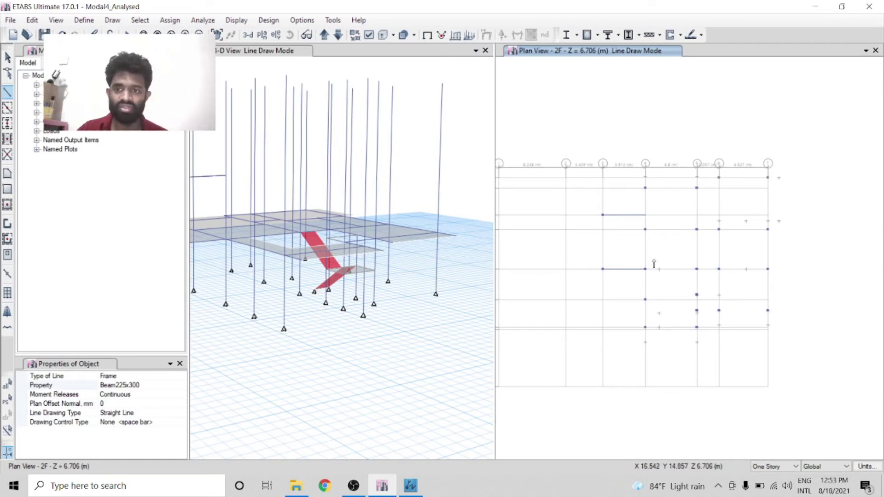
- Draw Beam225x300 beams along grid line F on 2F, from grid line 4 through the columns to grid line 7
click(646, 229)
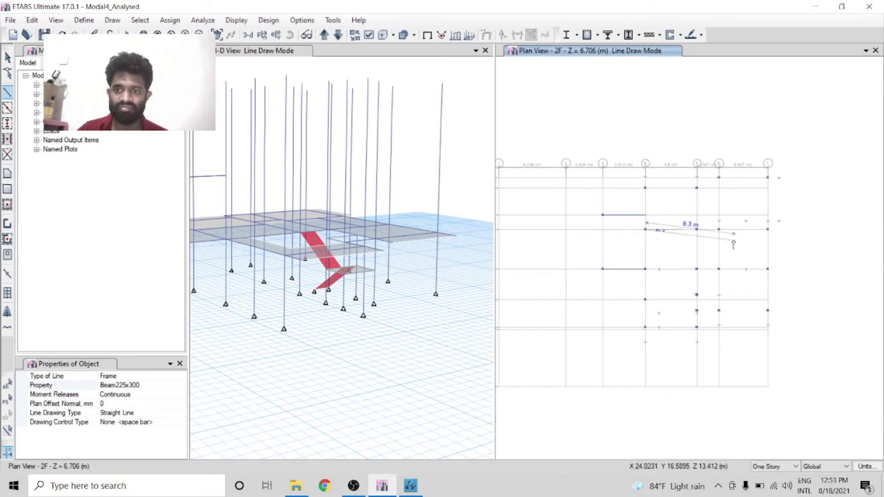
double_click(698, 230)
click(719, 230)
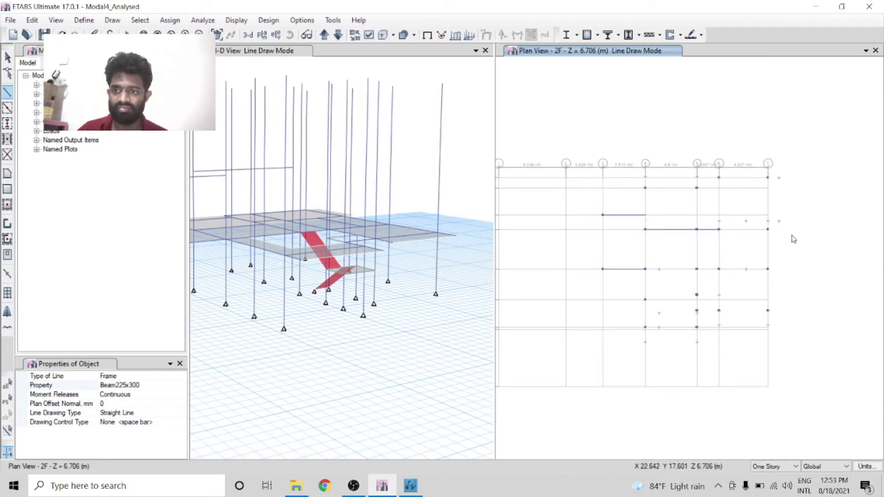
double_click(769, 229)
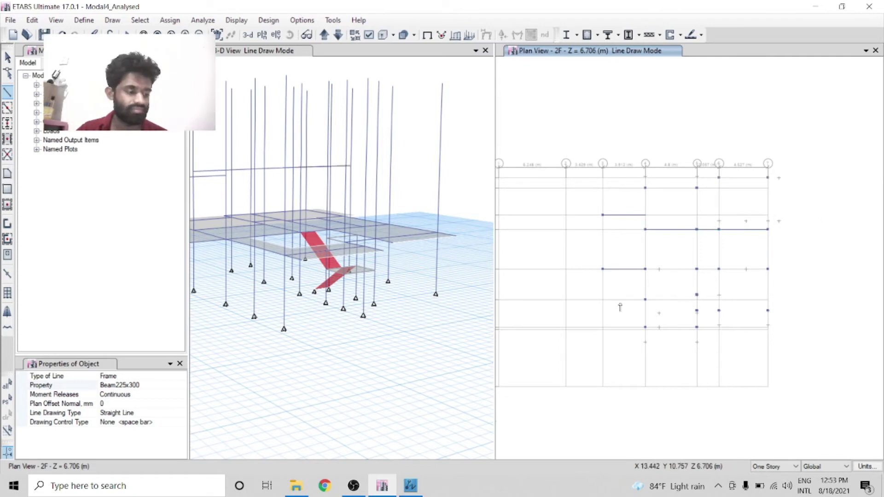
- Continue the Beam225x300 beams along grid line E on 2F, from grid line 4 through the columns to grid line 7
click(645, 269)
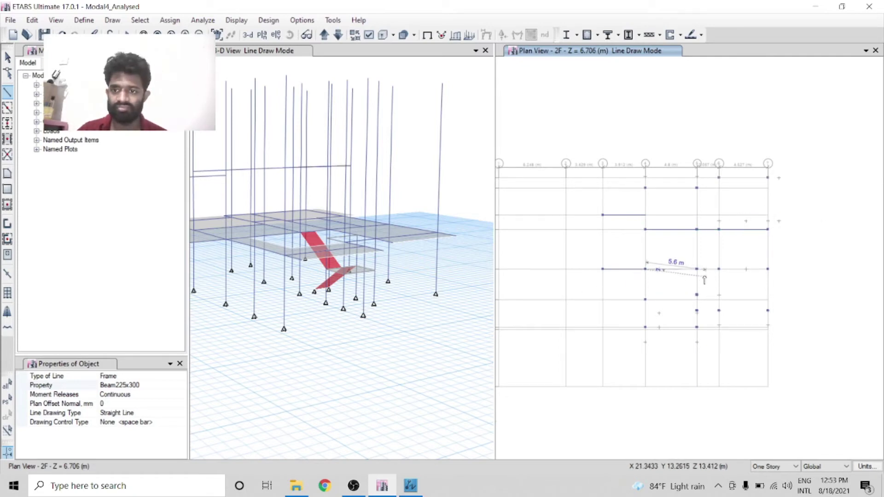
click(697, 269)
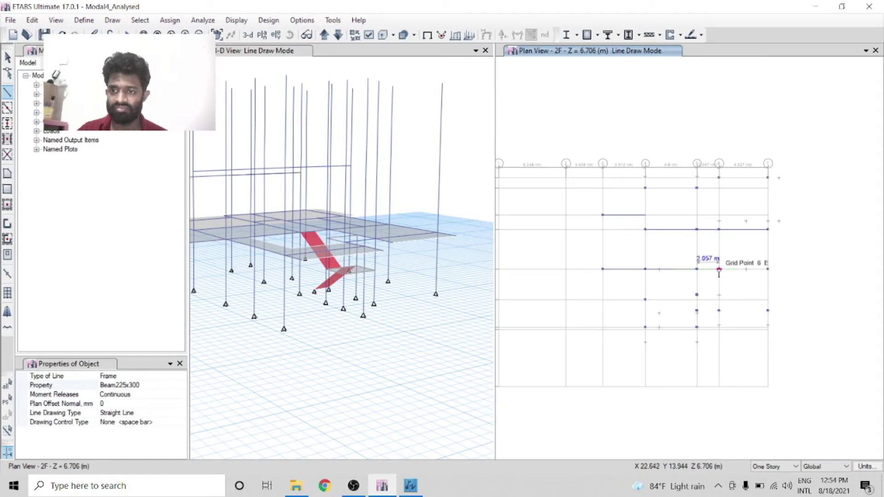
click(737, 278)
double_click(767, 270)
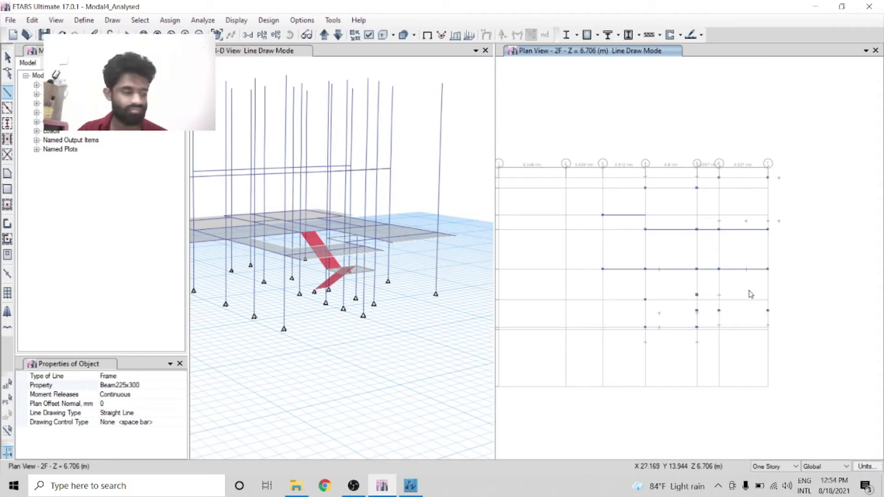
- Draw 2F beams along the column row below grid line E from grid line 5 to 7, and near grid line B from 4 to 5
click(697, 311)
double_click(719, 310)
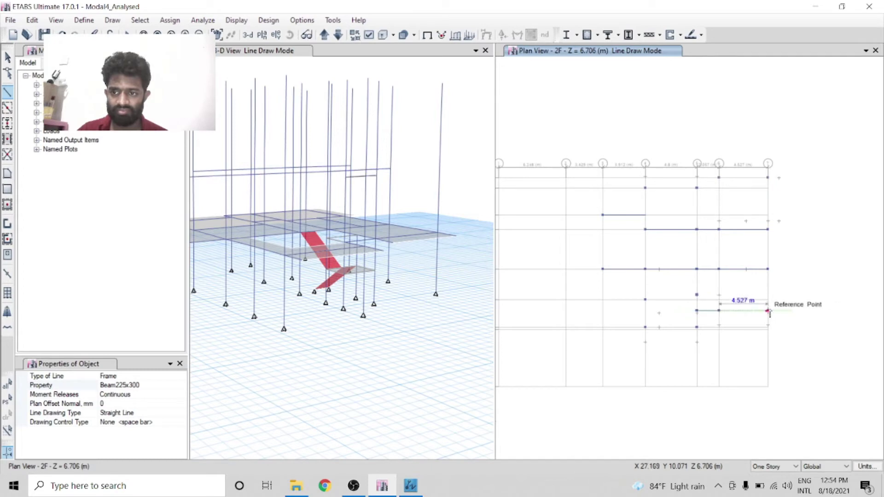
double_click(768, 310)
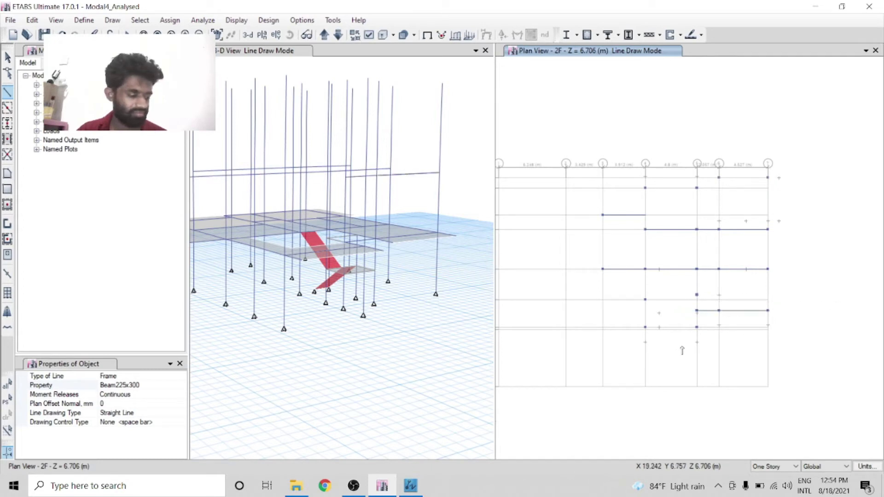
click(645, 328)
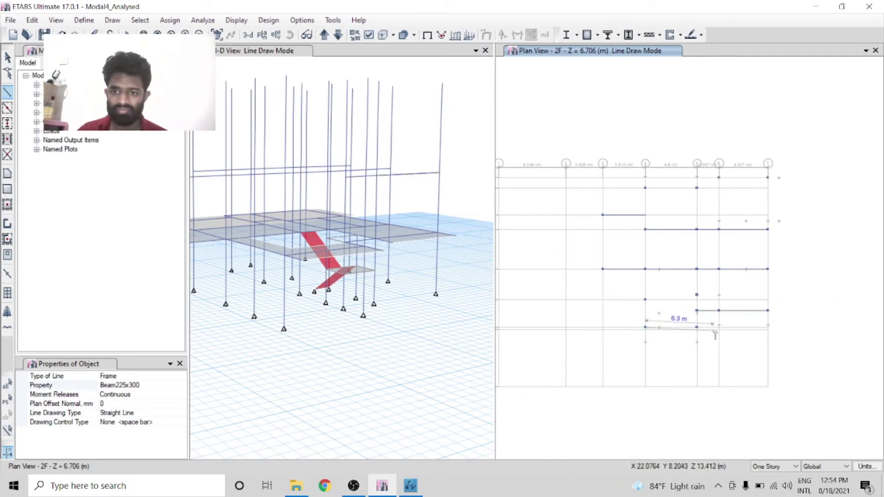
double_click(697, 327)
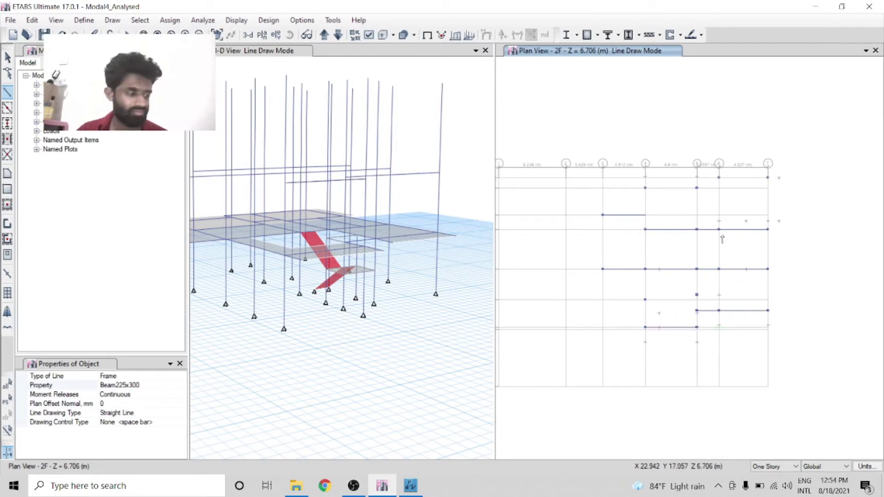
- Draw Beam225x300 beams on 2F along grid line H from grid line 4 to 5, and along grid line I from 5 to 7
click(719, 177)
key(Escape)
click(645, 187)
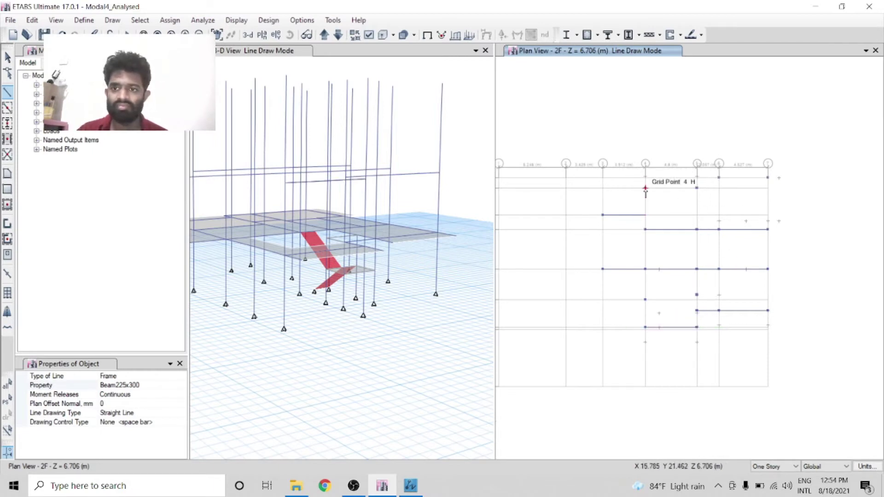
click(697, 188)
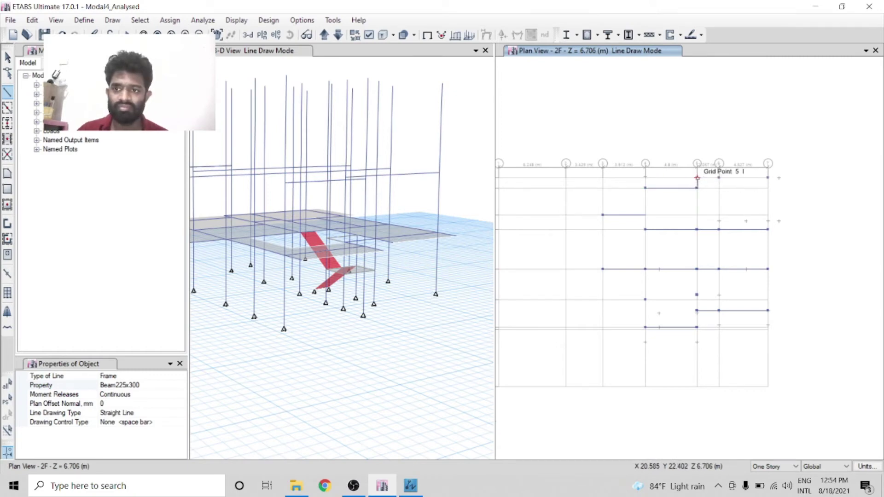
click(697, 178)
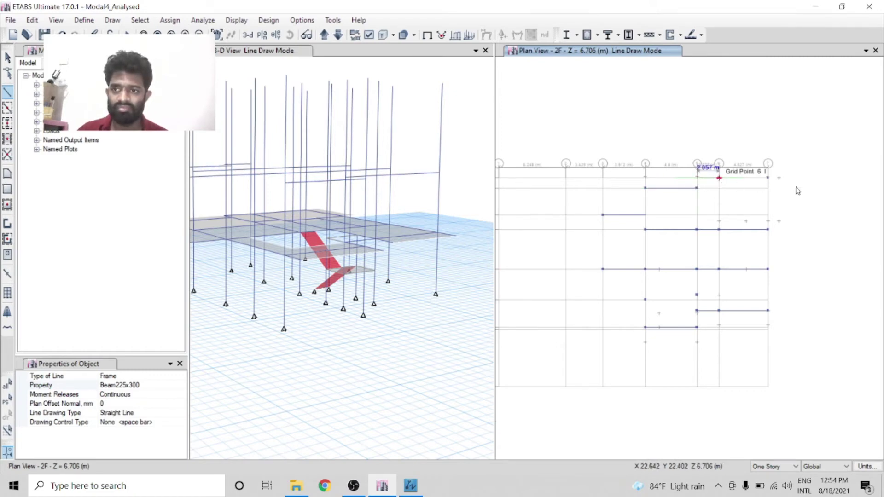
click(720, 177)
click(769, 179)
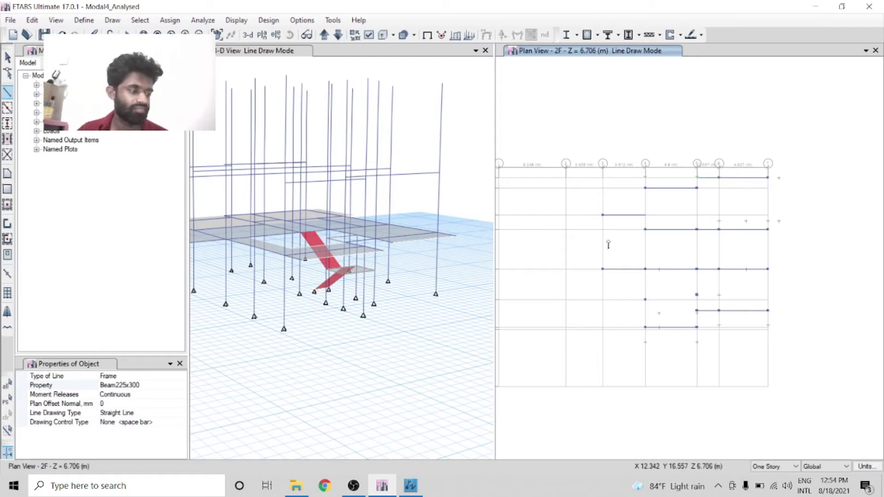
- Draw a Beam225x300 beam on grid line 3 of 2F, between grid lines G and E
click(603, 215)
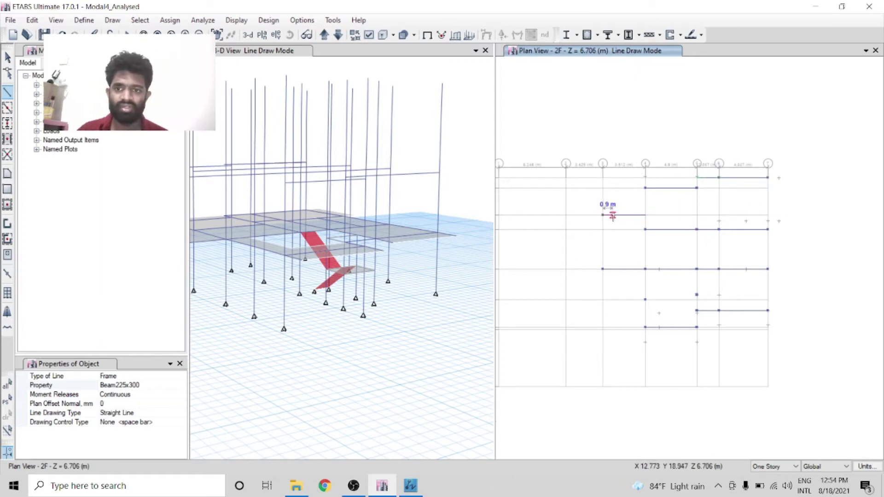
click(603, 269)
key(Escape)
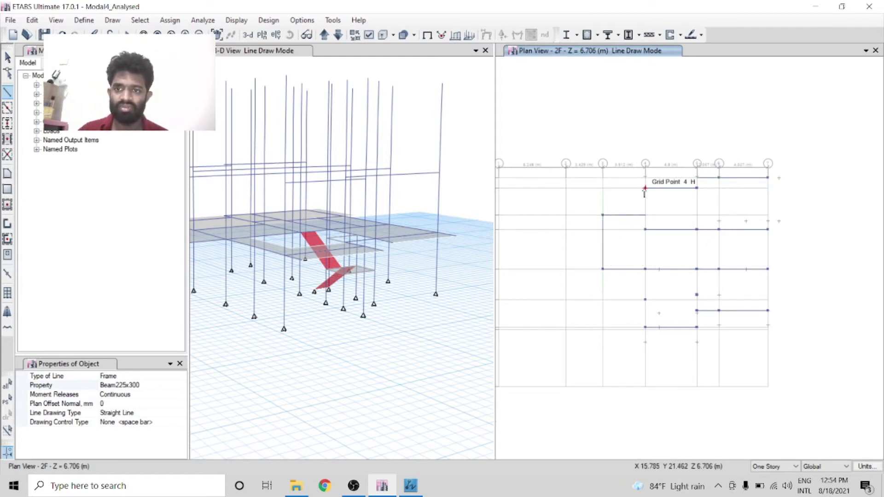
- Draw Beam225x300 beams along grid line 4 on 2F, from grid line H through each column down to the beam near grid line B
click(646, 188)
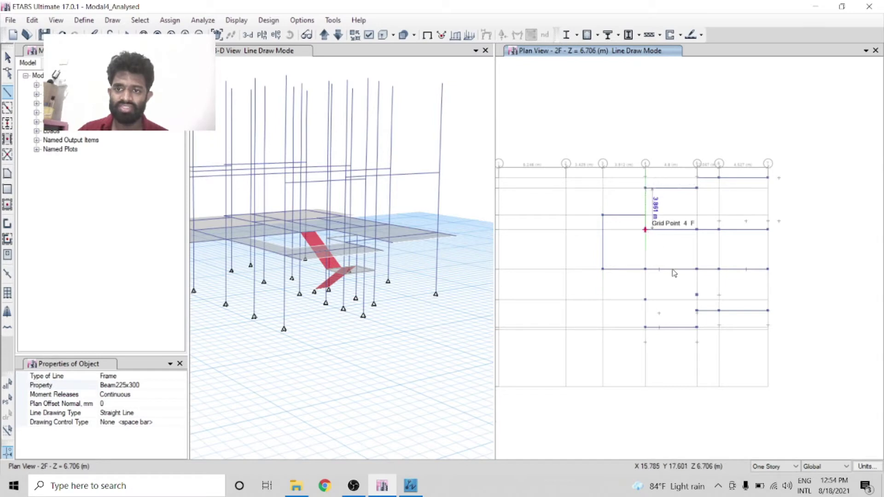
click(645, 230)
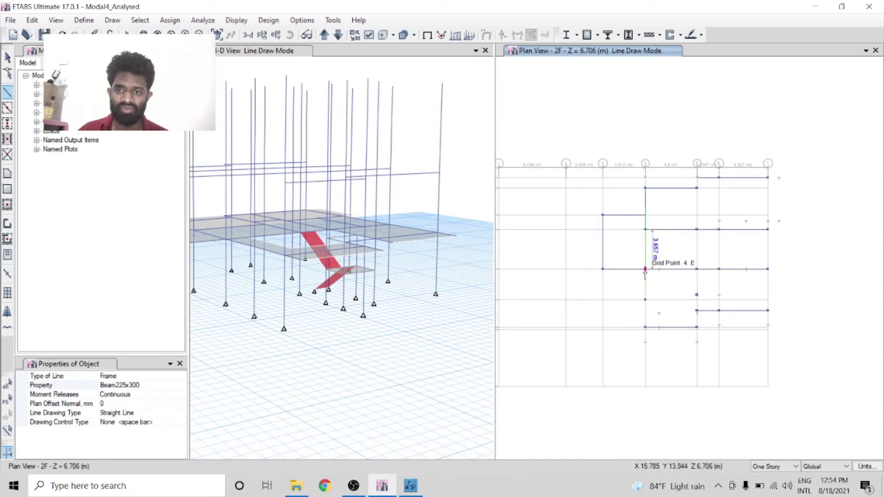
click(645, 269)
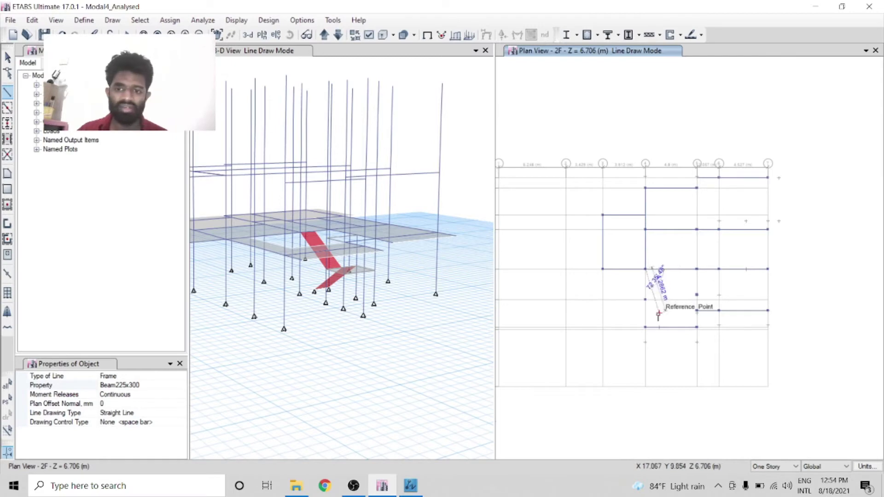
click(645, 300)
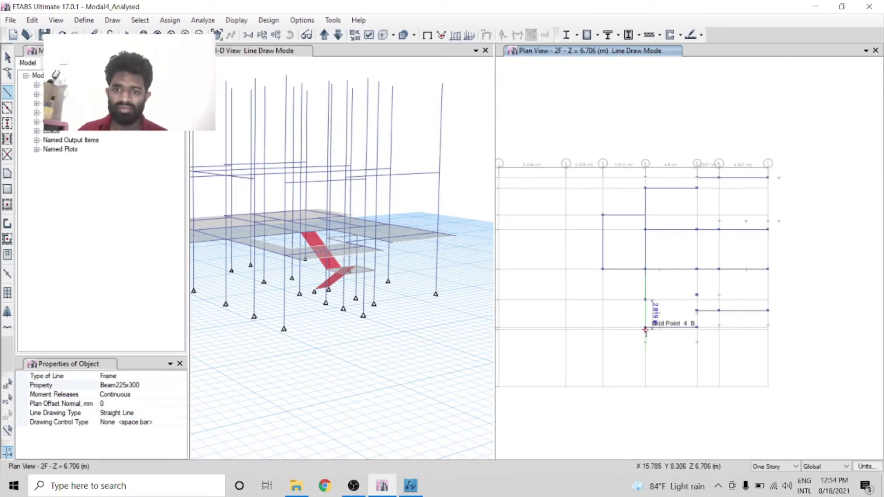
click(646, 328)
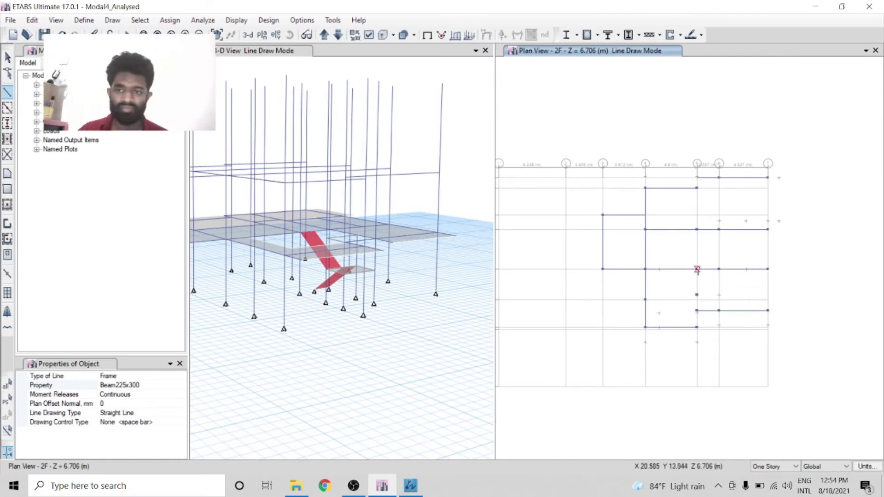
- Draw Beam225x300 beams on 2F down to grid line F: on grid line 5 from H, and on grid lines 6 and 7 from I
click(697, 188)
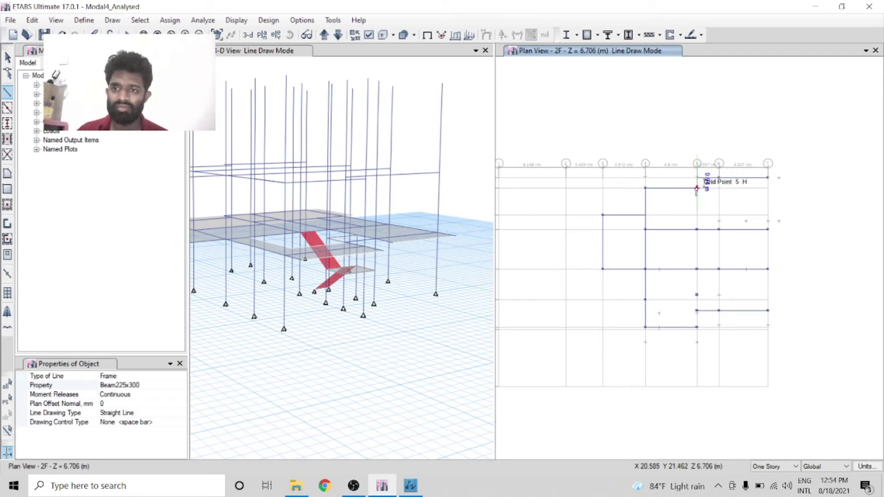
double_click(697, 230)
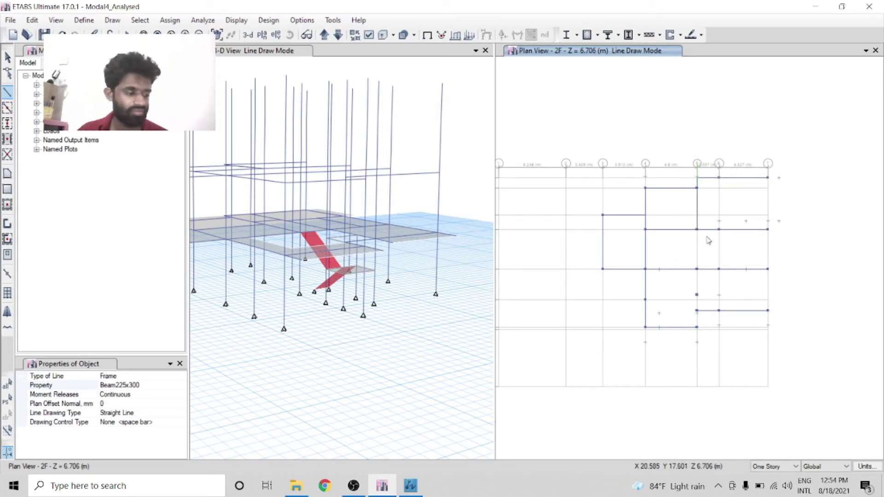
click(719, 178)
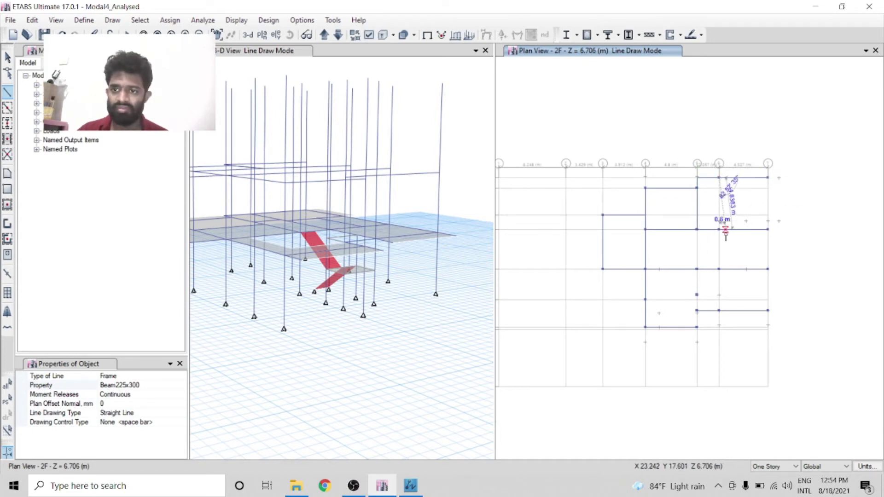
double_click(719, 229)
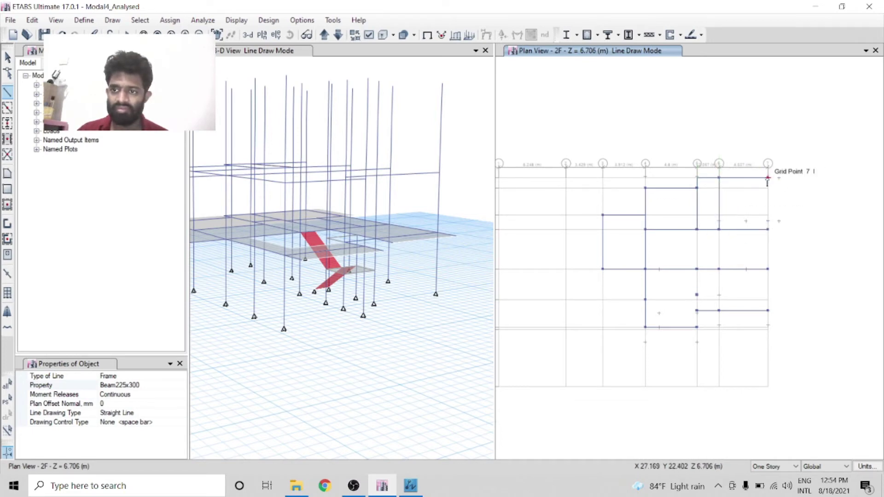
click(768, 177)
double_click(768, 229)
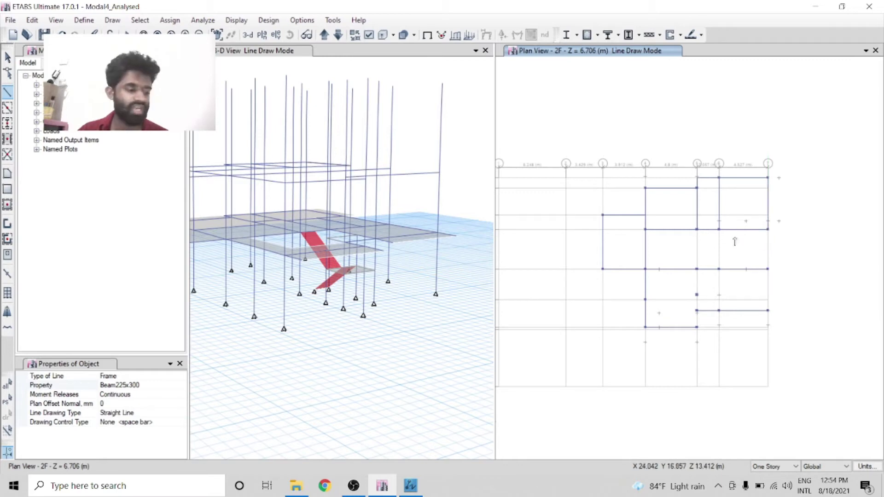
- Draw Beam225x300 beams on 2F along grid lines 6 and 7, from F through E down to the beam row below E
click(719, 229)
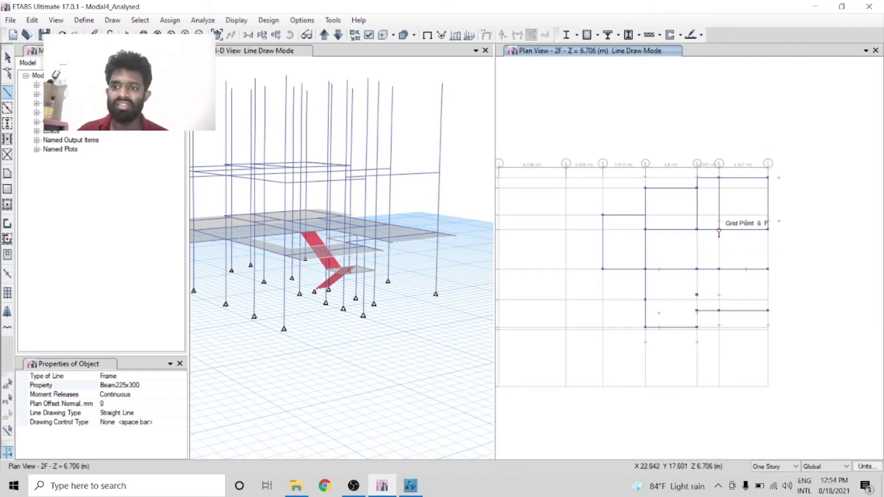
double_click(720, 269)
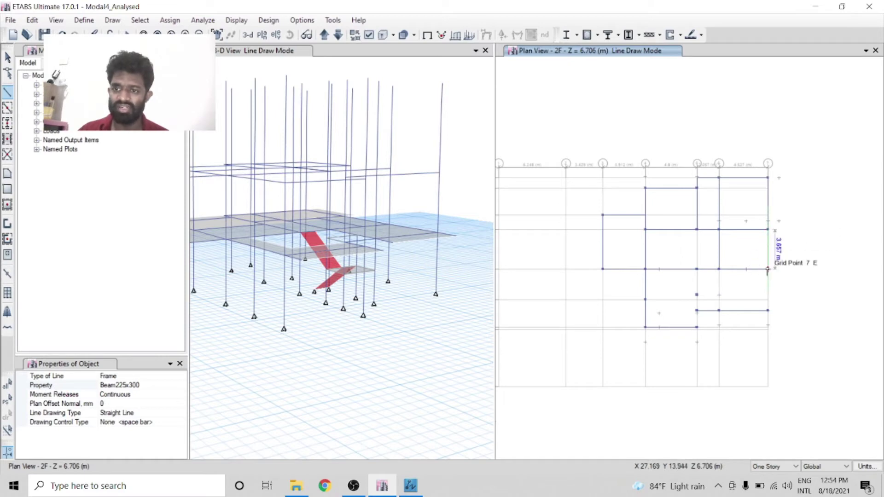
click(766, 272)
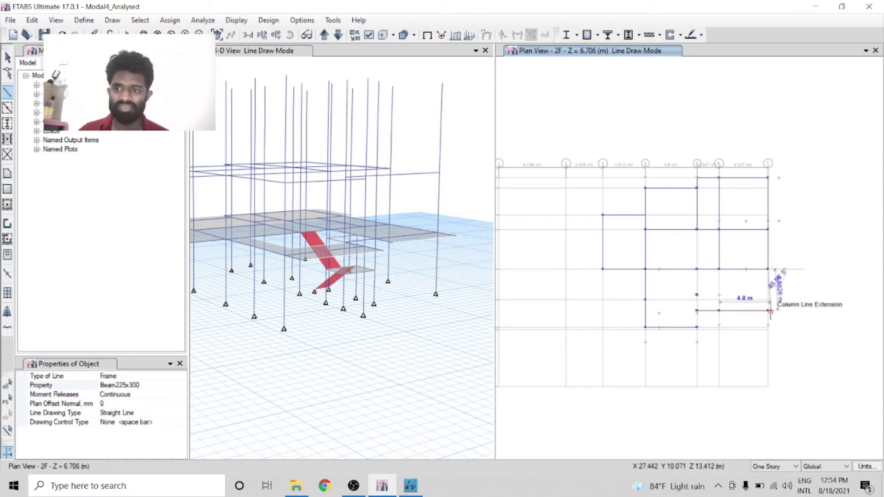
double_click(769, 311)
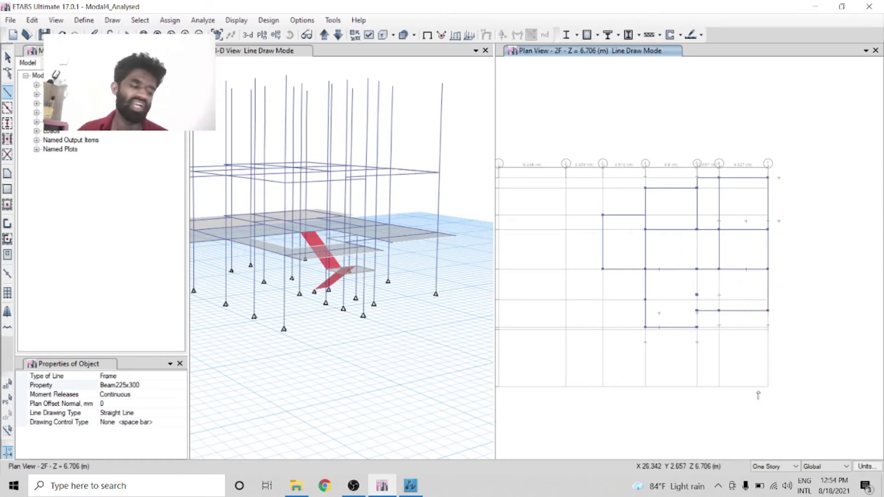
click(719, 271)
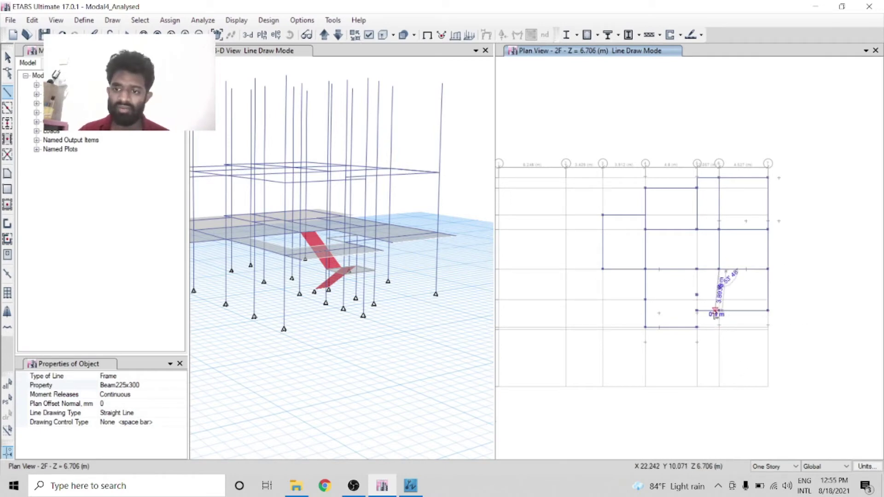
click(719, 310)
key(Escape)
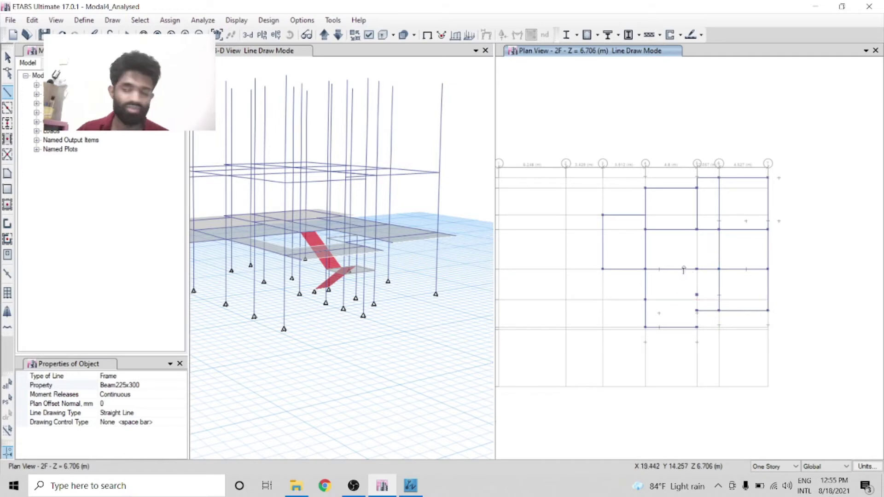
- Draw Beam225x300 beams along grid line 5 on 2F, from grid line E through the intermediate columns down to the beam near grid line B
click(697, 269)
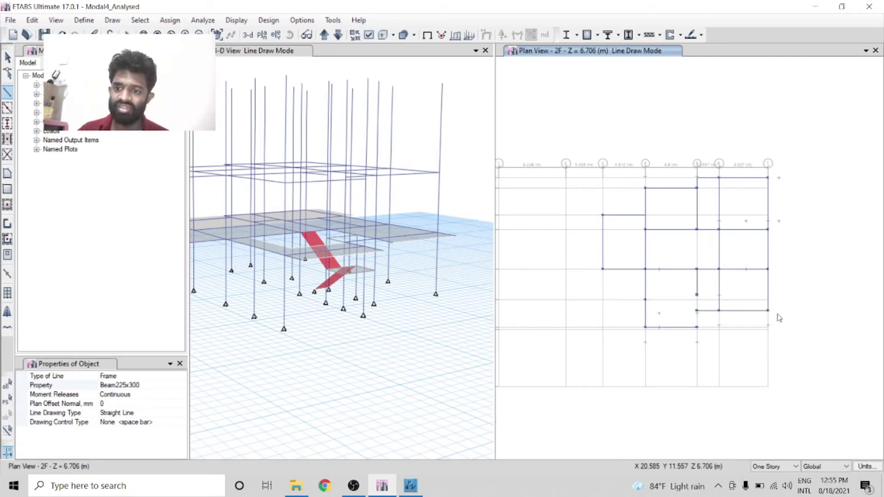
click(697, 295)
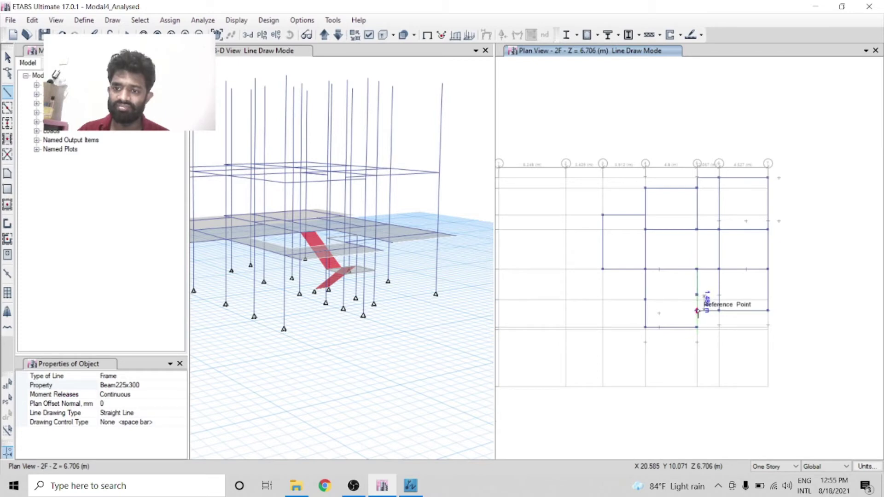
click(697, 310)
scroll(697, 327, up, 3)
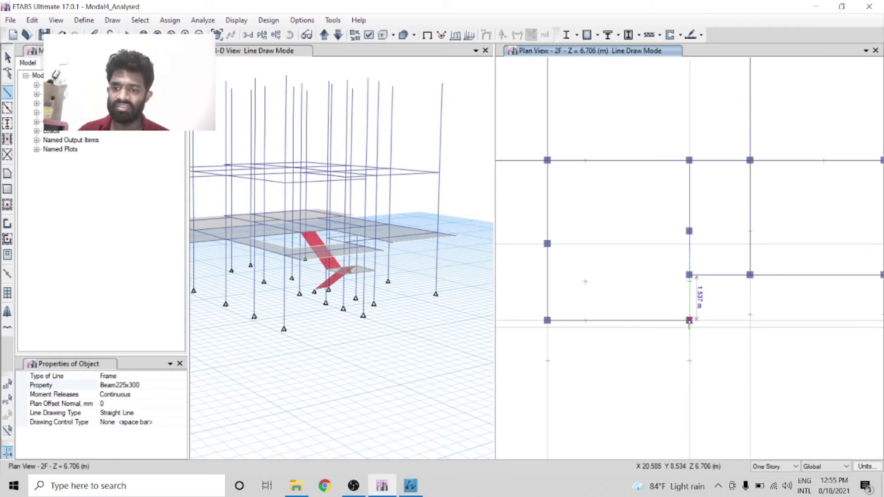
click(689, 321)
key(Escape)
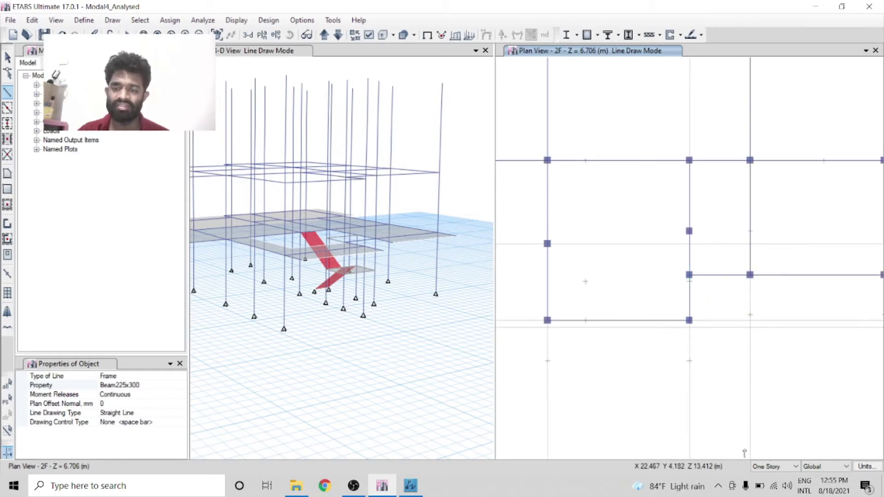
- Draw a Slab125 floor panel on 2F in the bay between grid lines 3 and 4, from G to E
scroll(713, 406, down, 3)
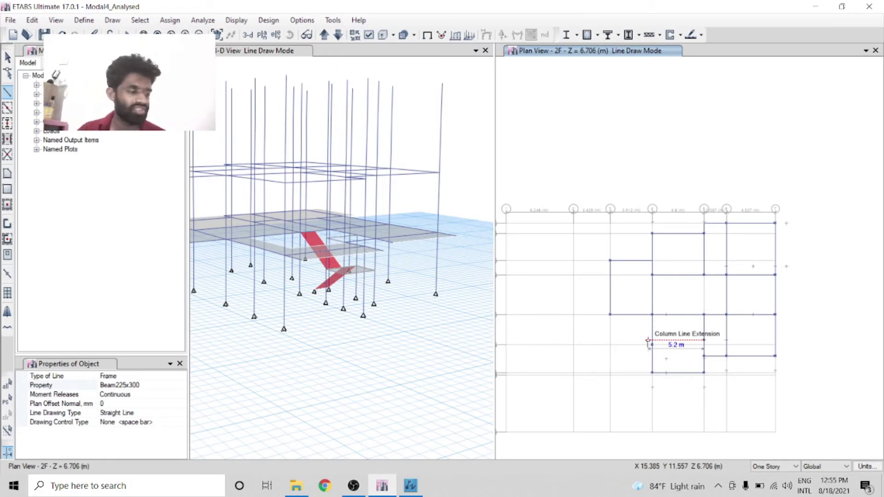
scroll(803, 336, up, 1)
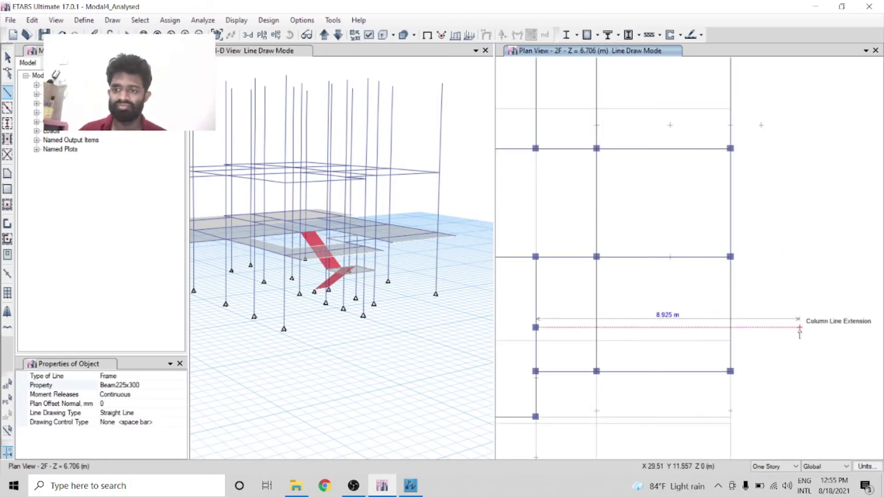
scroll(804, 320, down, 1)
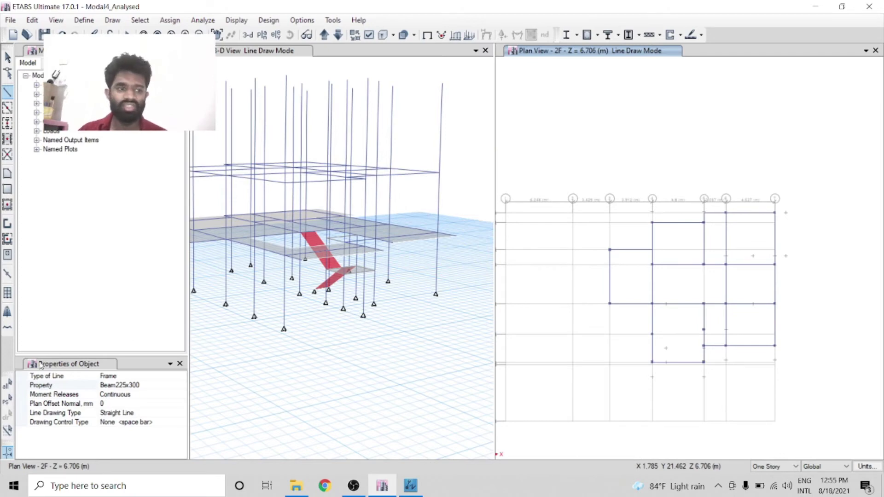
click(9, 176)
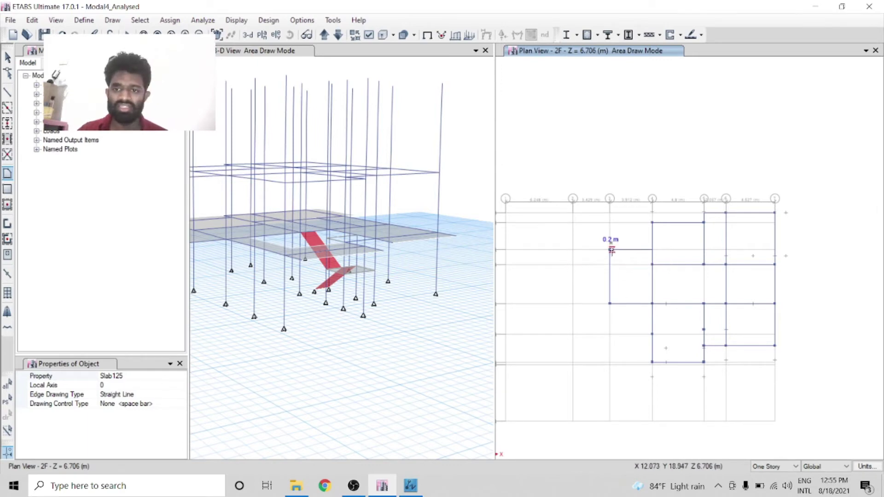
click(611, 250)
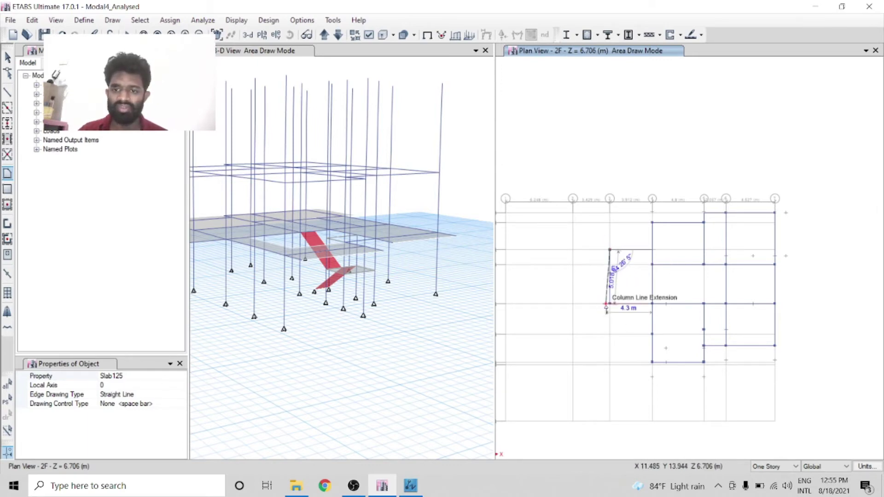
click(610, 304)
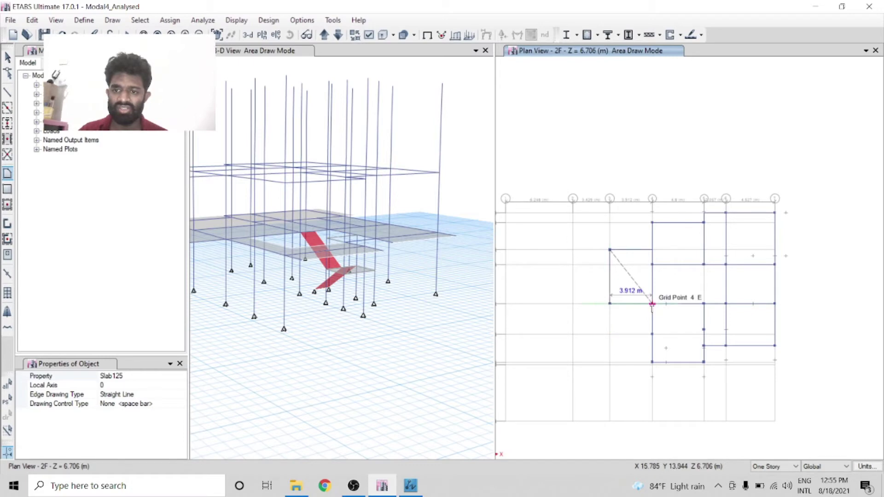
click(653, 303)
click(653, 265)
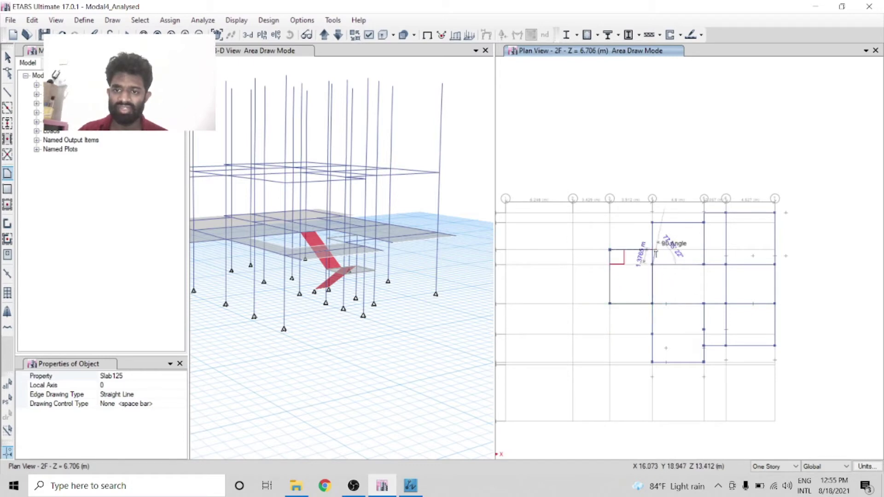
click(652, 250)
key(Return)
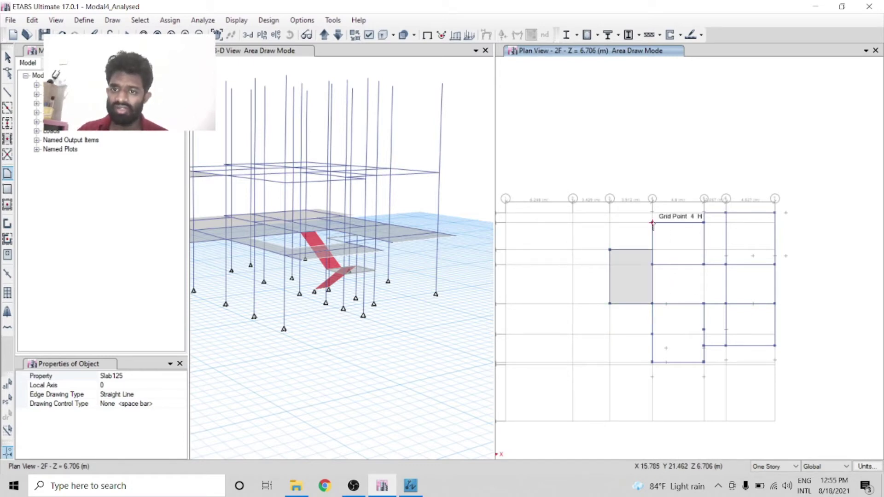
- Try a Slab125 panel twice in the 2F bay between grid lines 4 and 5, from H to F, undoing it each time
click(652, 265)
click(705, 265)
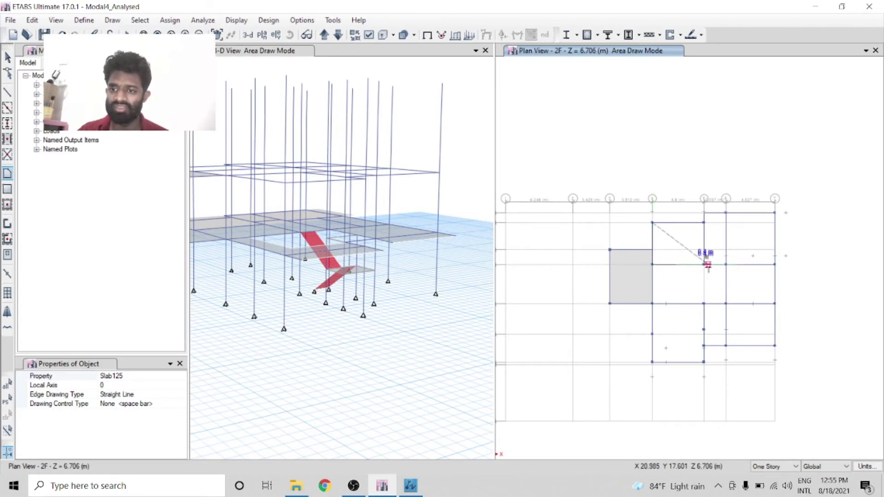
click(704, 223)
key(Return)
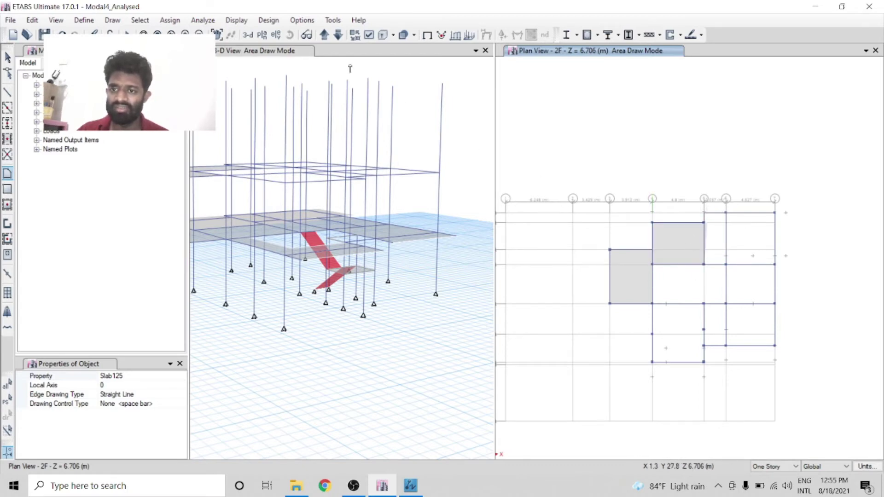
click(61, 35)
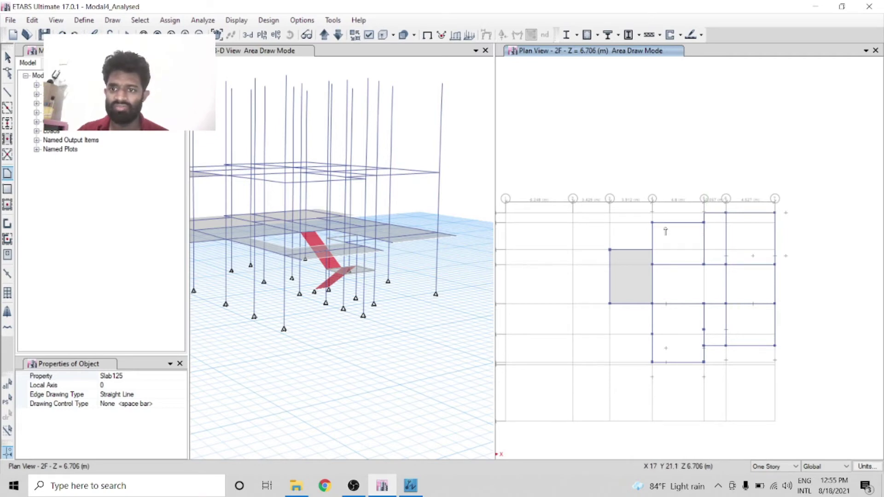
click(652, 222)
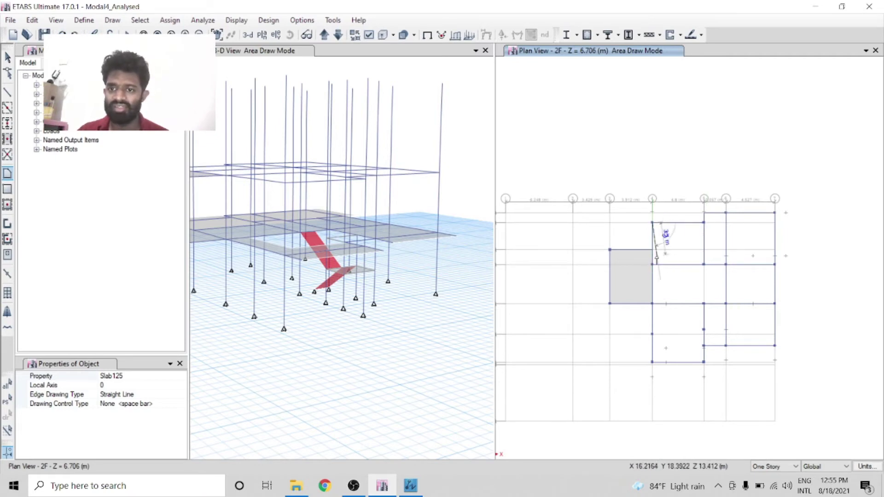
click(652, 263)
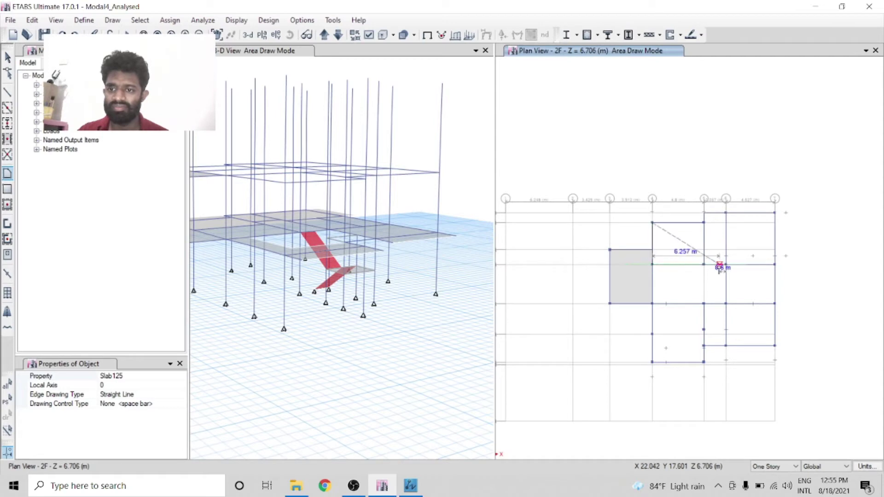
click(703, 264)
click(703, 222)
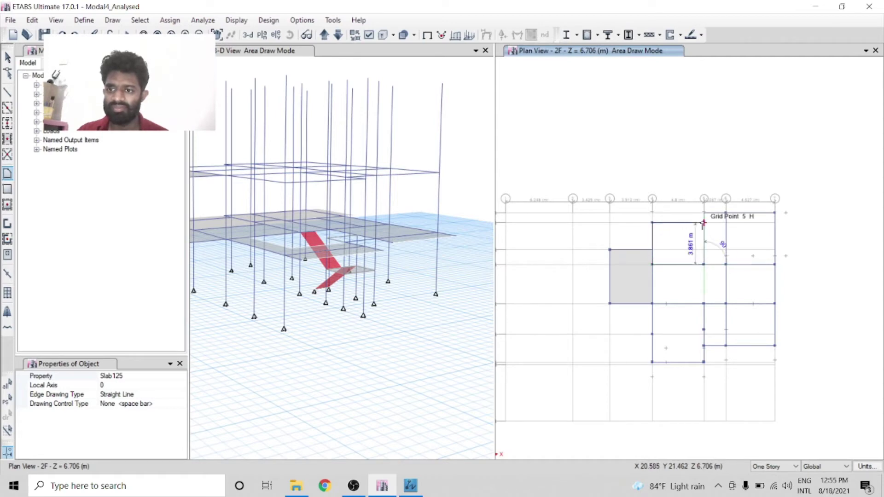
key(Return)
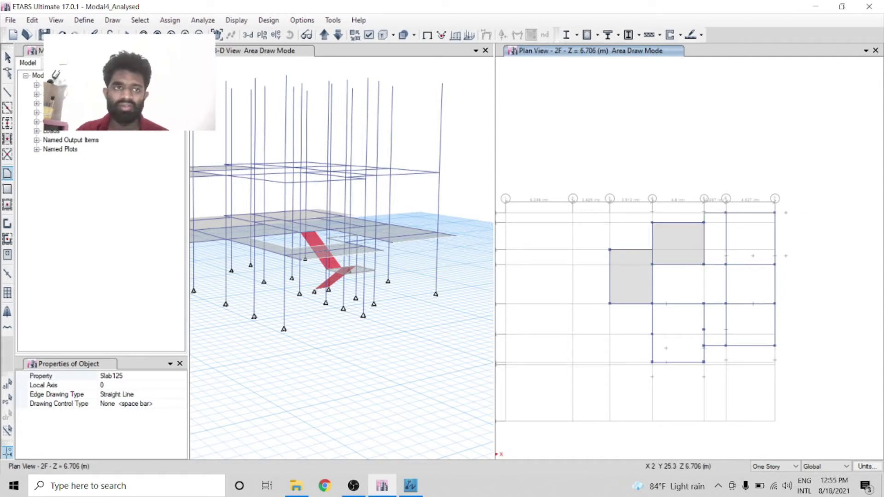
key(ctrl+z)
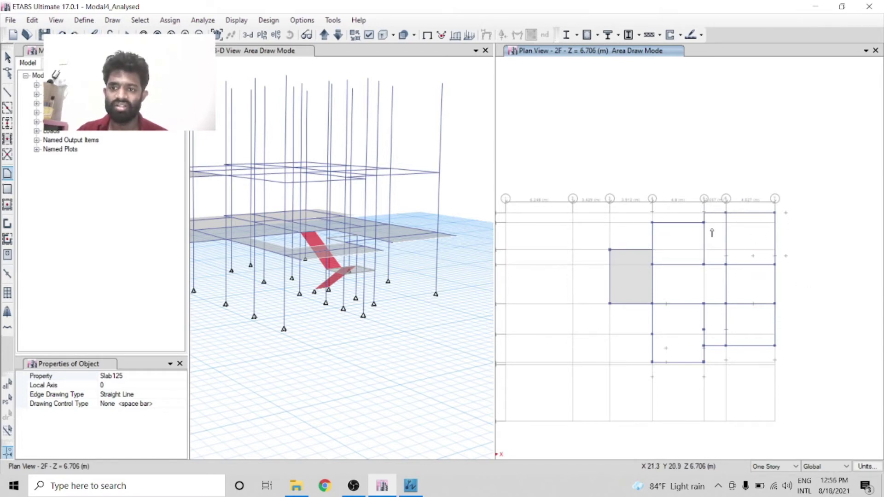
- Draw a Slab125 floor panel on 2F spanning grid lines 4 to 6, between F and E
click(653, 264)
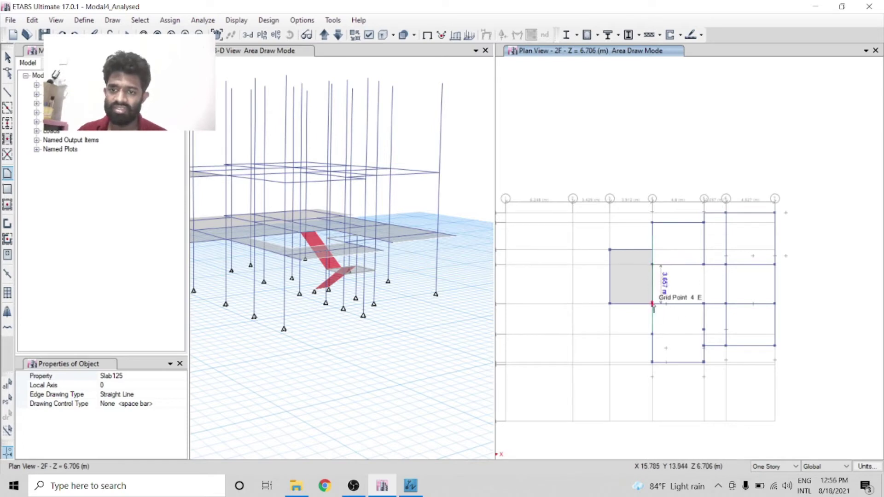
click(726, 304)
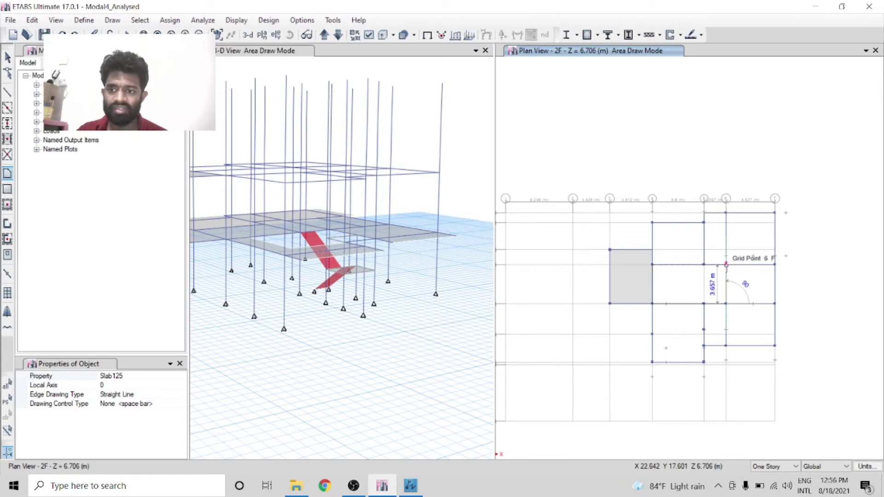
click(726, 265)
key(Return)
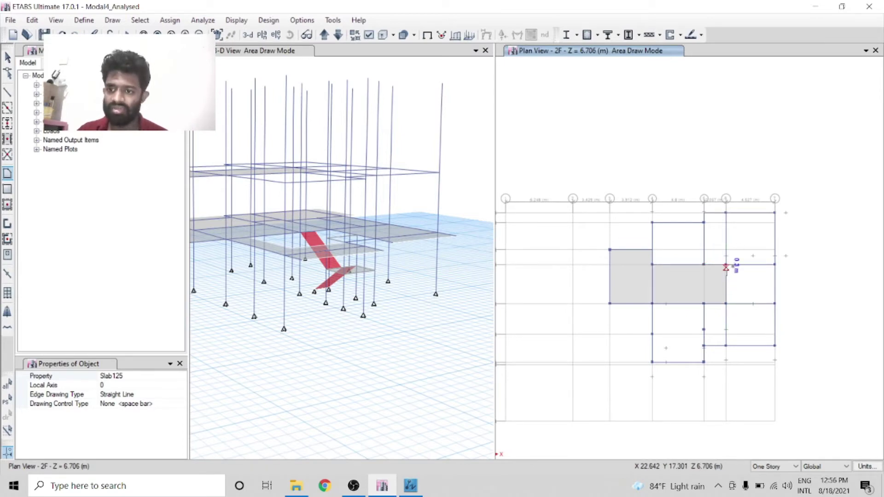
- Draw a Slab125 floor panel on 2F in the bay between grid lines 6 and 7, from F to E
click(726, 265)
click(726, 304)
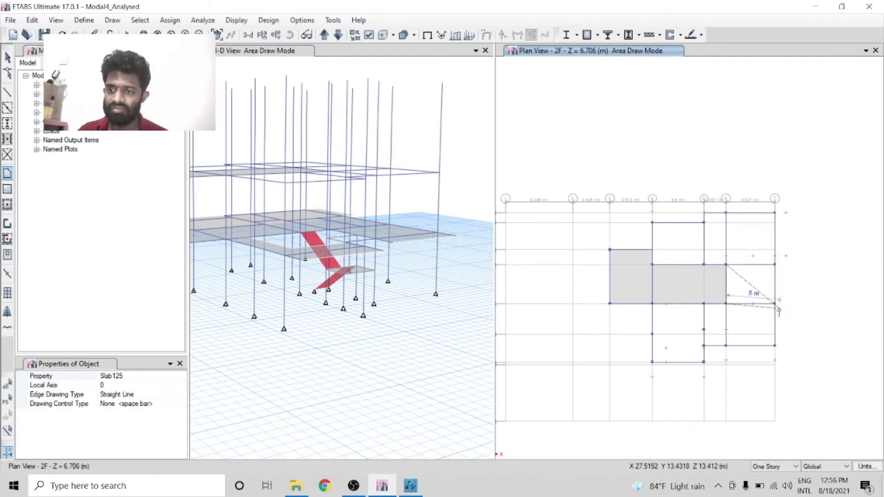
click(775, 304)
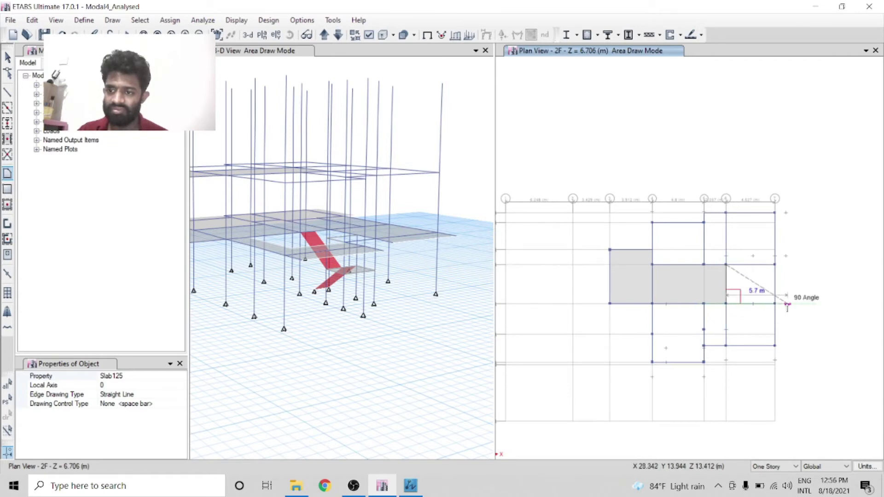
click(775, 265)
key(Return)
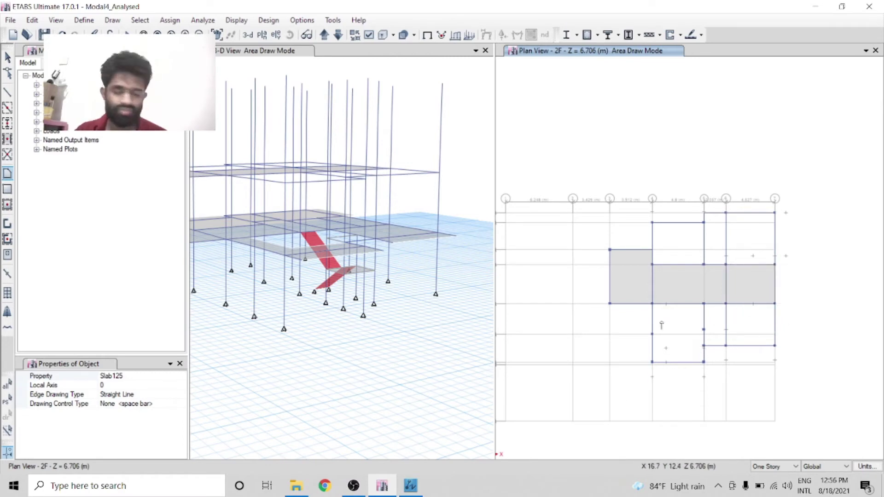
- Draw a Slab125 floor panel on 2F between grid lines 4 and 5, from E to C
click(652, 304)
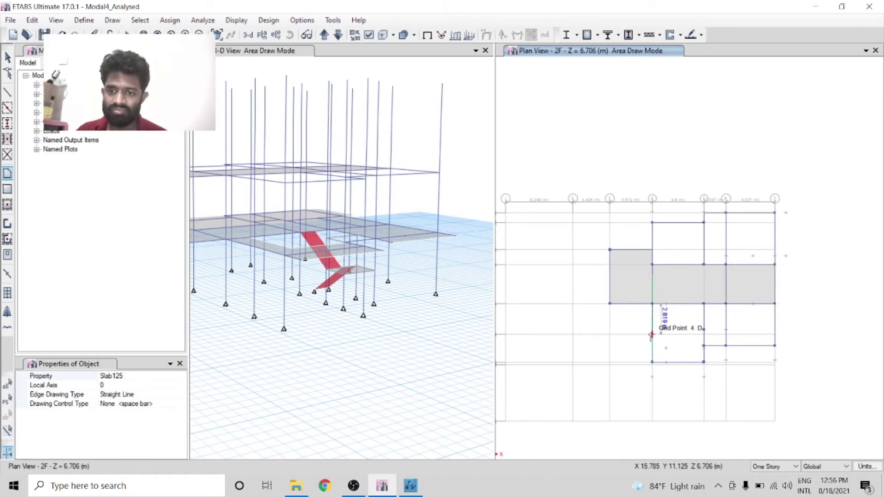
click(652, 362)
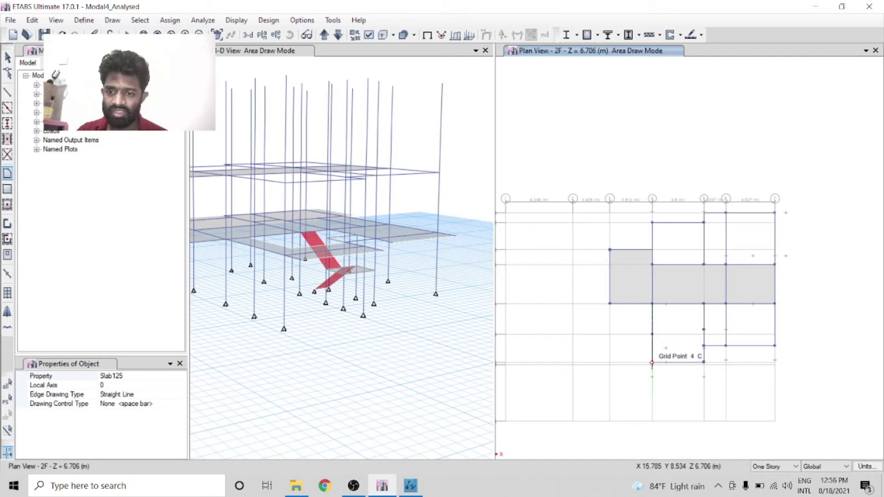
click(704, 362)
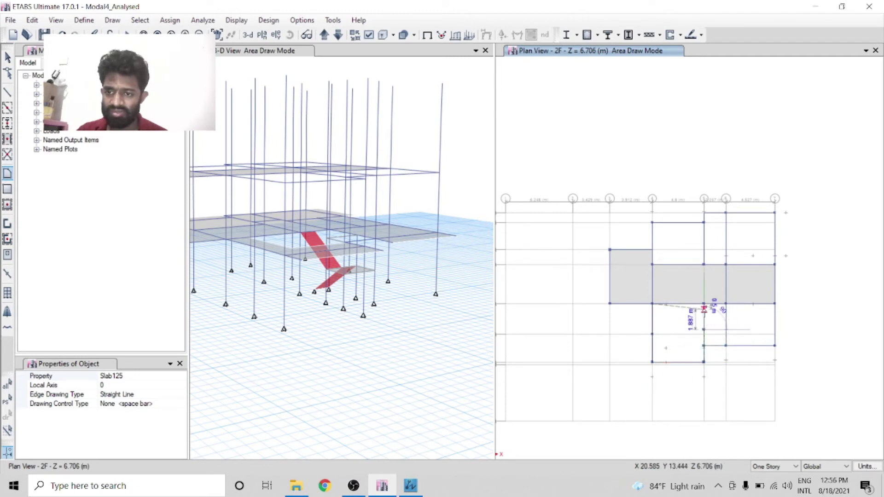
- Draw a Slab125 floor panel on 2F between grid lines 6 and 7, from E to the beam between D and C, and end drawing
scroll(704, 308, up, 3)
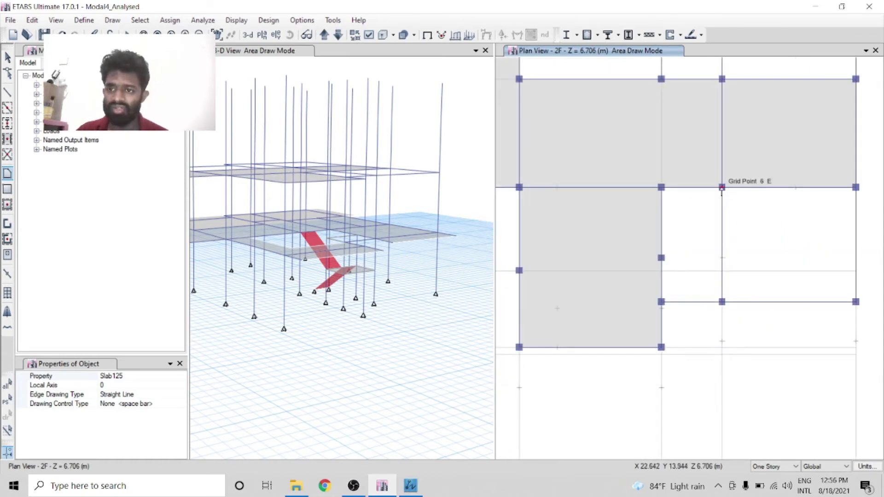
click(722, 187)
click(722, 303)
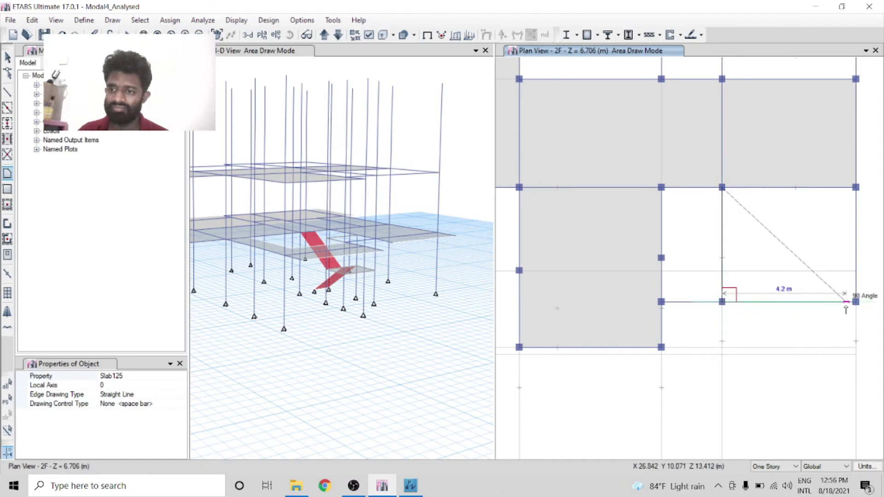
click(856, 302)
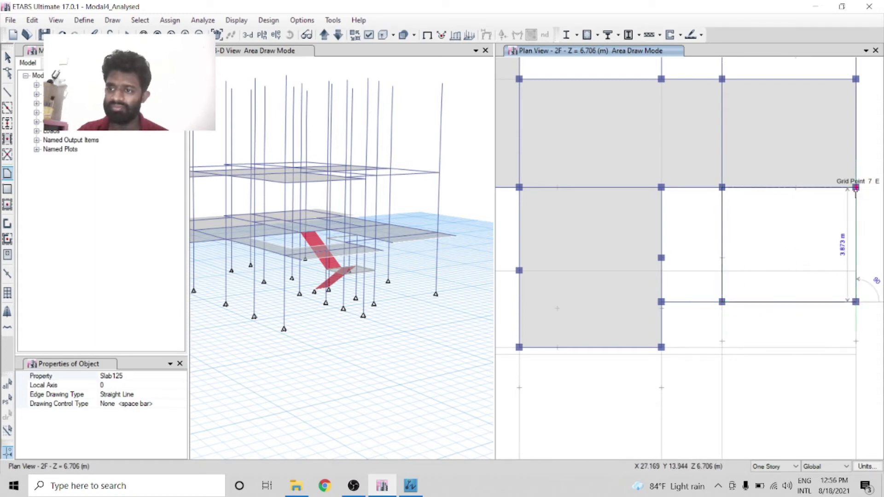
double_click(857, 187)
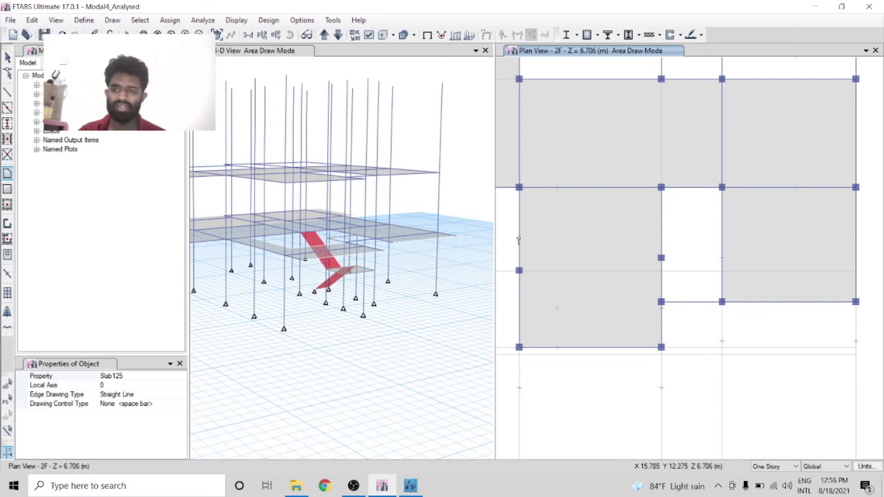
scroll(614, 272, down, 3)
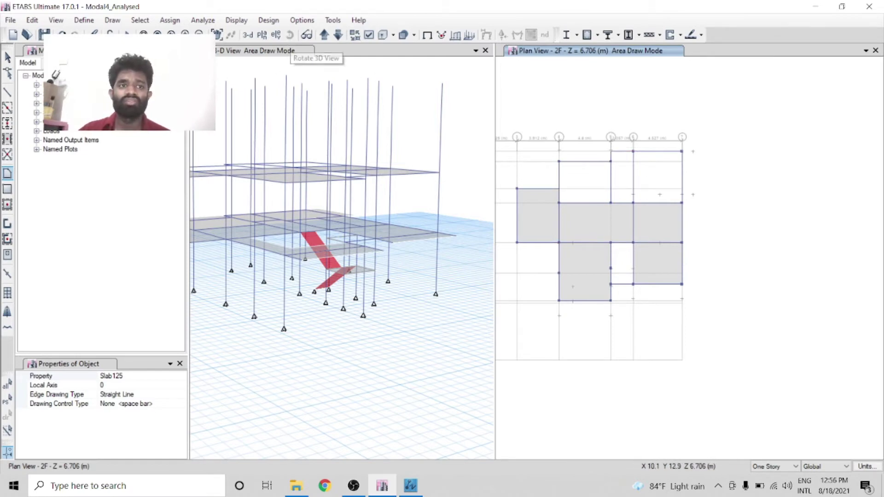
click(8, 57)
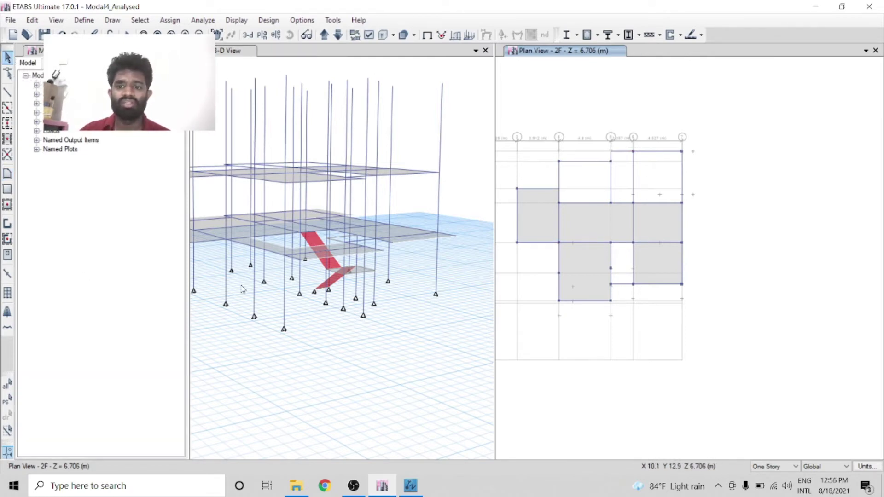
scroll(316, 217, up, 3)
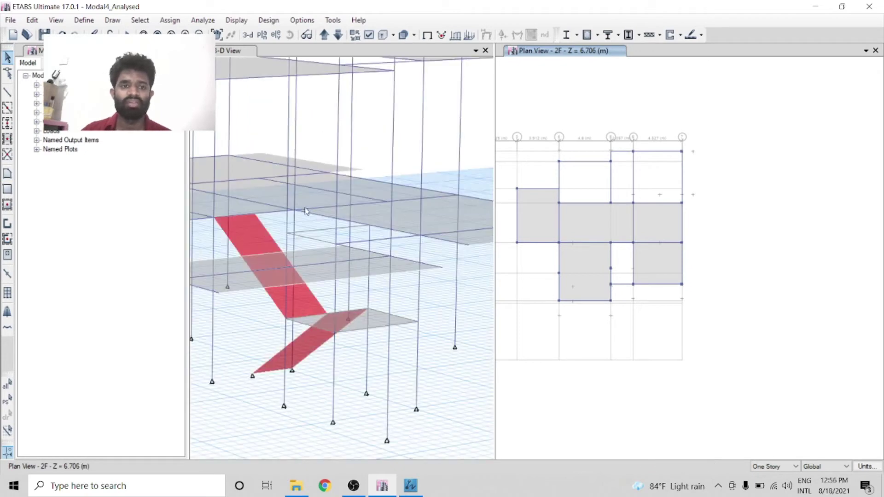
scroll(306, 211, down, 3)
scroll(302, 230, up, 3)
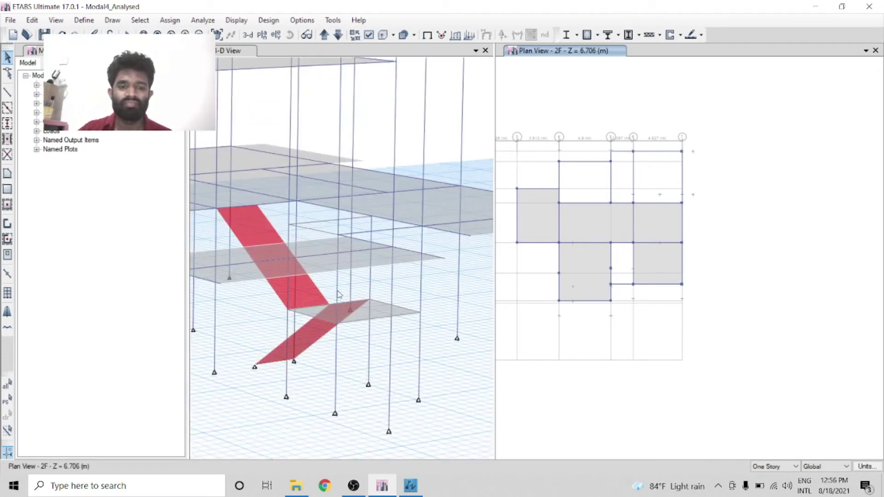
click(292, 216)
scroll(276, 235, down, 3)
scroll(283, 178, up, 3)
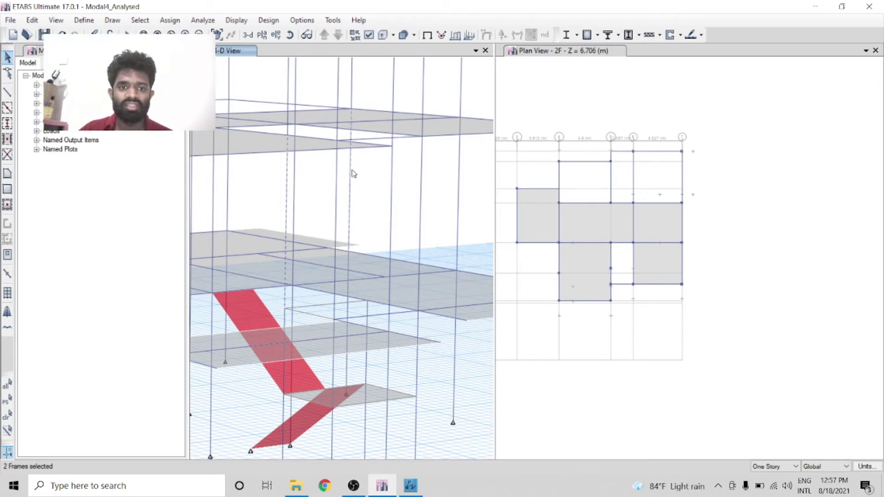
click(350, 235)
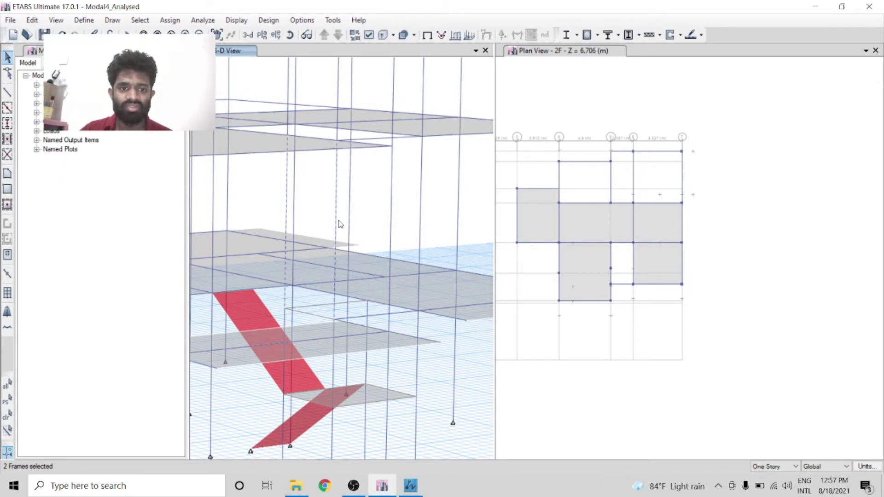
click(339, 224)
click(287, 242)
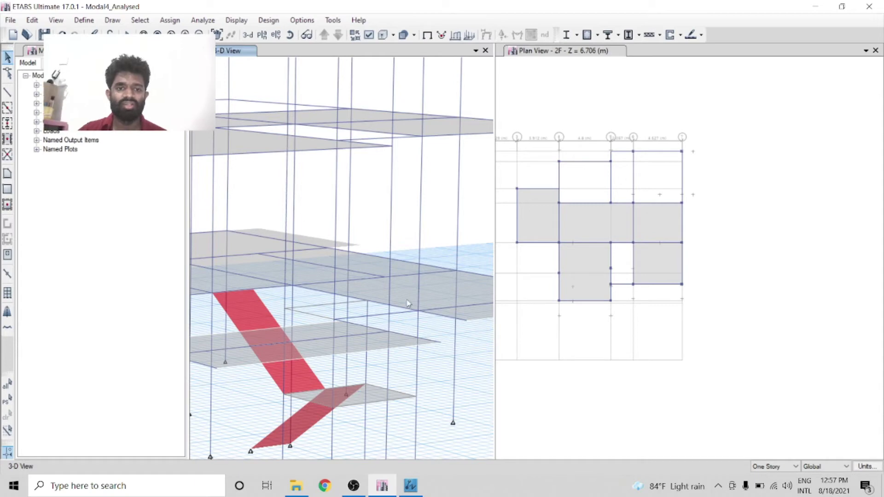
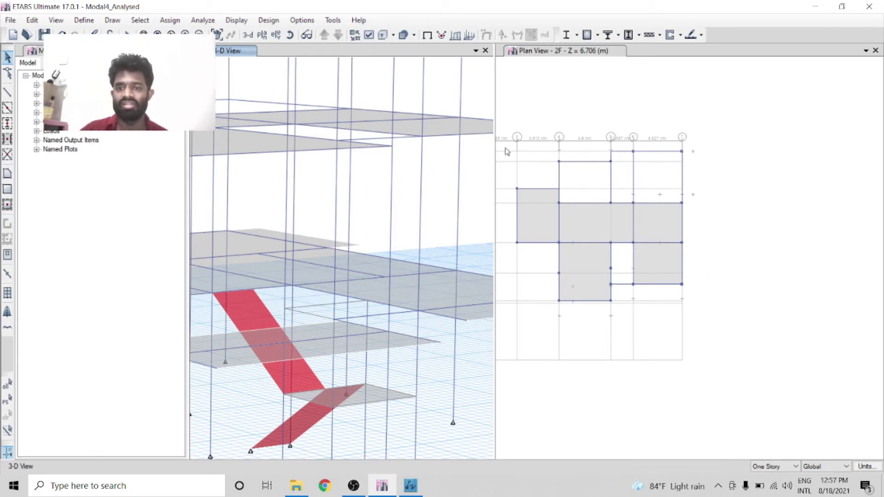
- Place a Col225x225 column on grid line 6 at the reference point between E and D, beside the stair opening on 2F
click(7, 123)
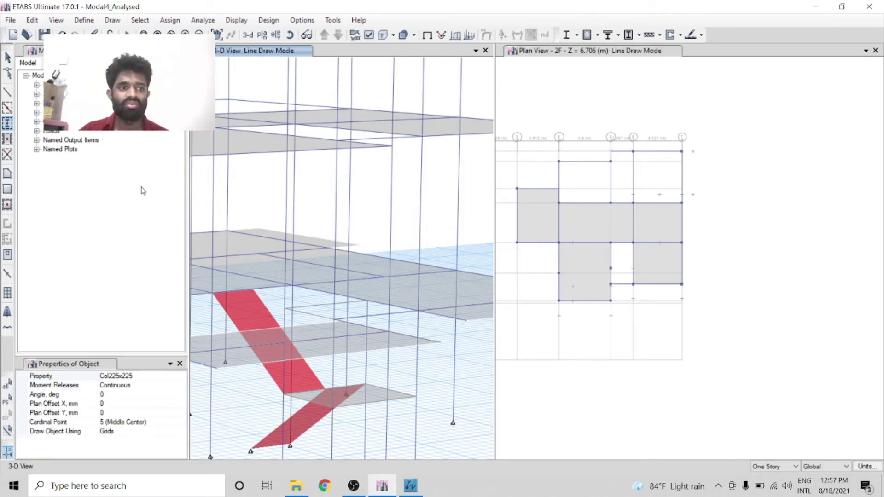
scroll(617, 278, up, 3)
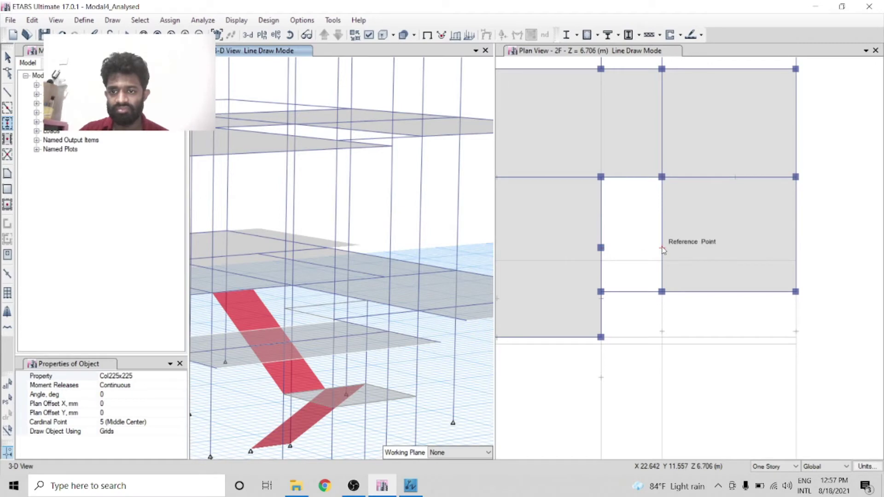
scroll(698, 258, down, 3)
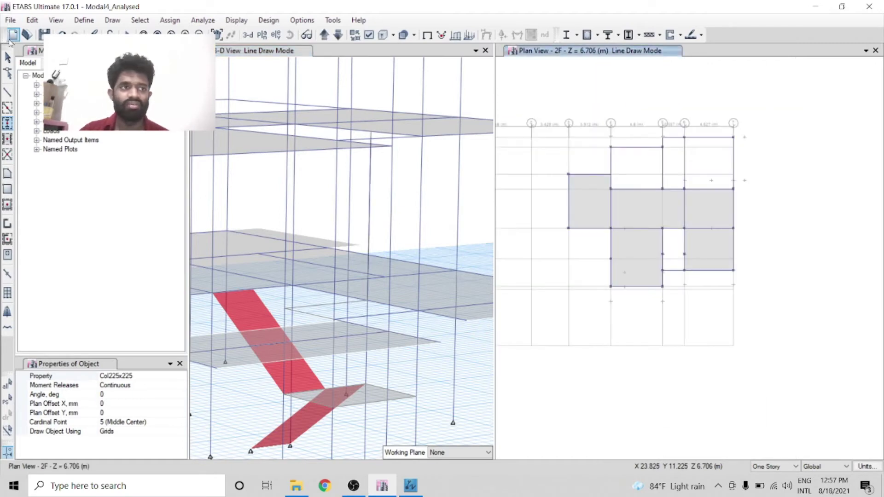
click(7, 70)
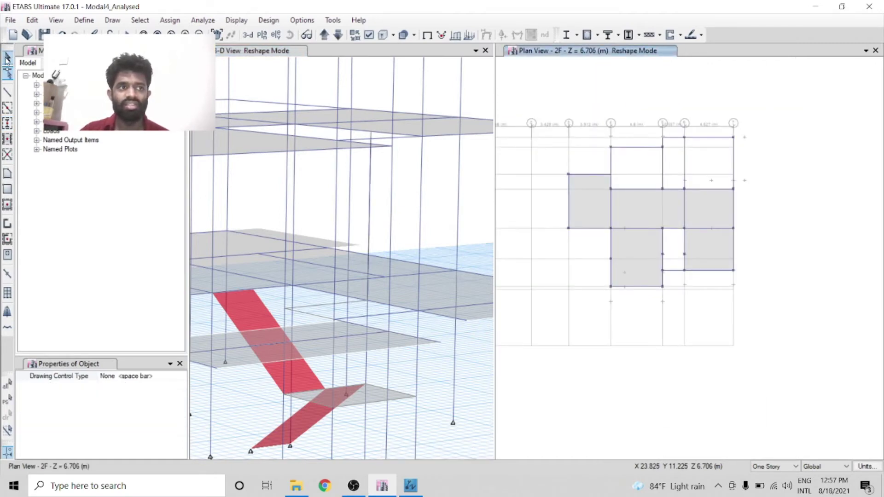
click(7, 58)
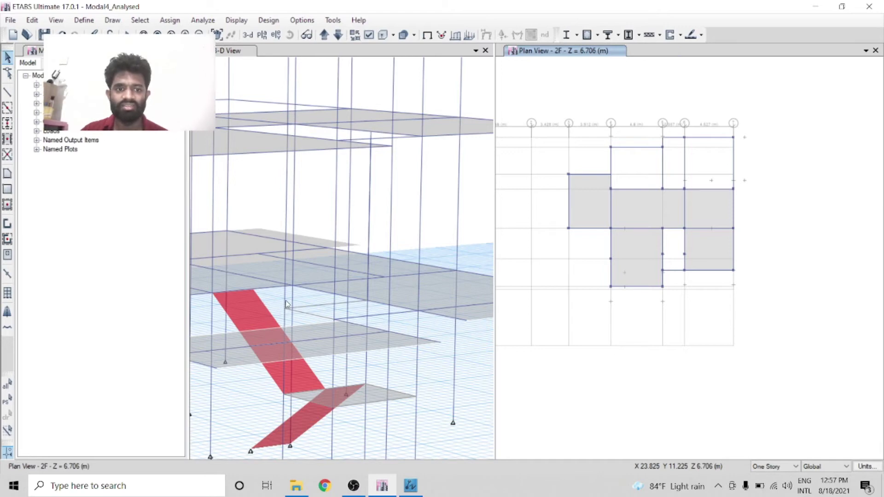
- Divide the four columns around the stair opening below 2F into 2 frame objects each
drag(286, 304, 342, 296)
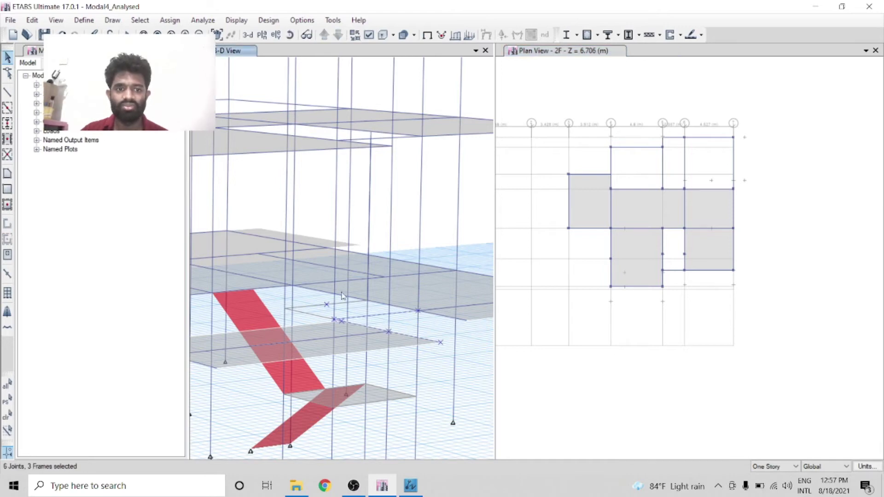
click(7, 416)
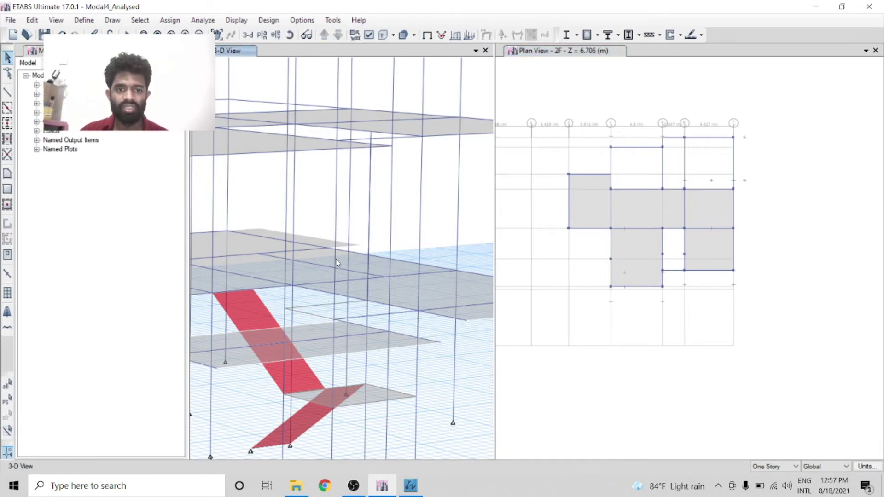
click(336, 271)
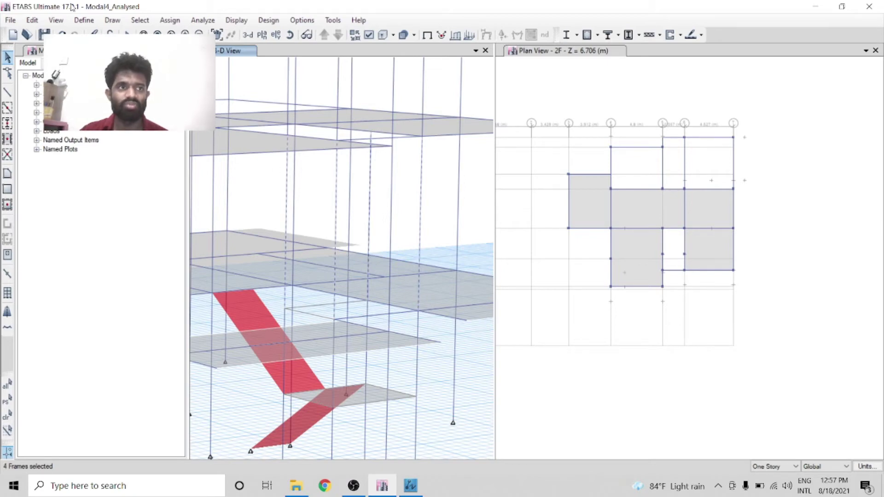
click(32, 20)
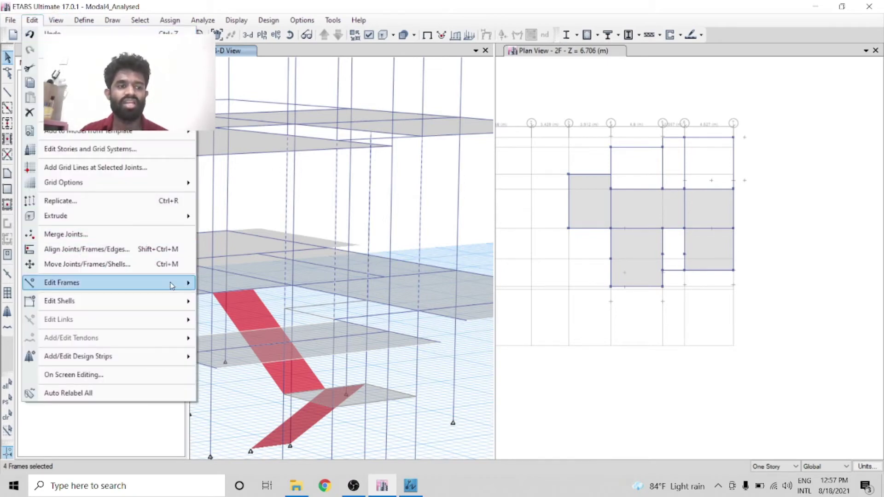
mouse_move(171, 284)
click(276, 289)
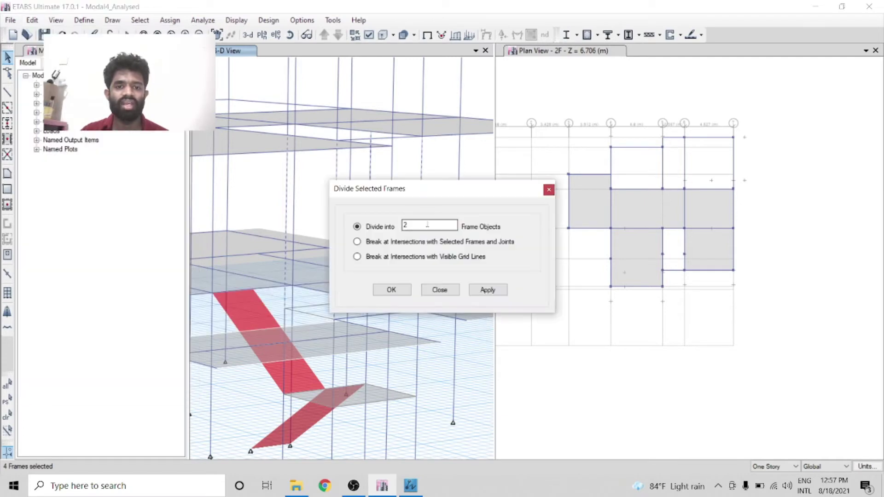
click(489, 290)
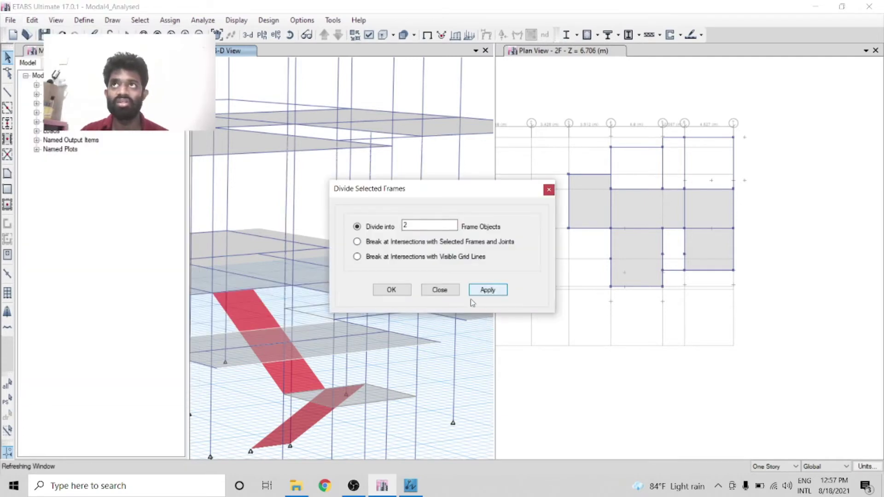
click(391, 290)
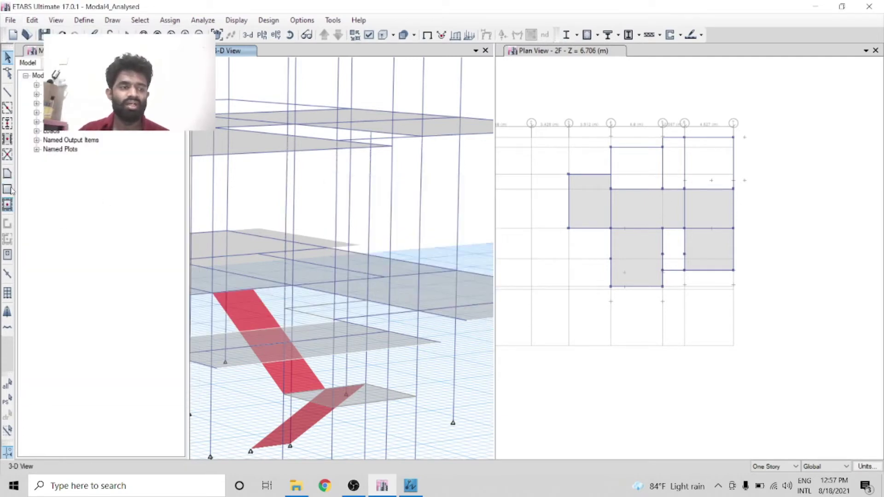
- Draw a closed rectangle of frame lines with property None through the four mid-height column joints at the stair landing below 2F
click(8, 94)
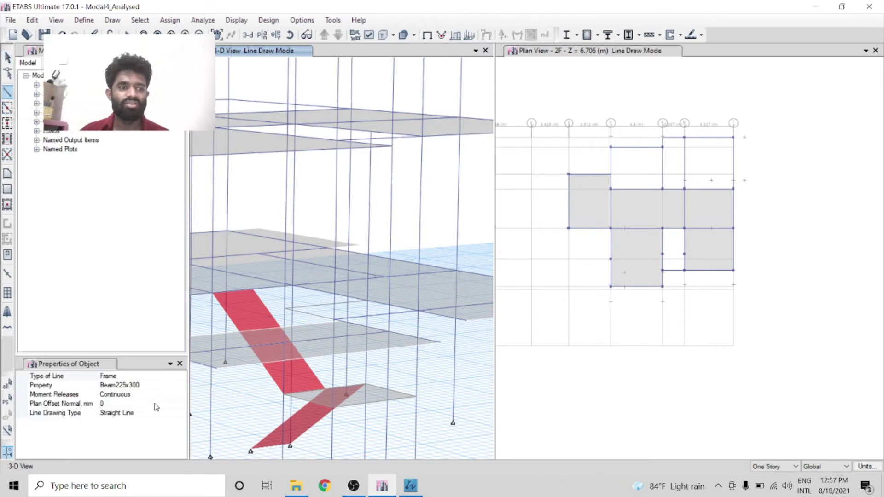
click(183, 387)
click(182, 386)
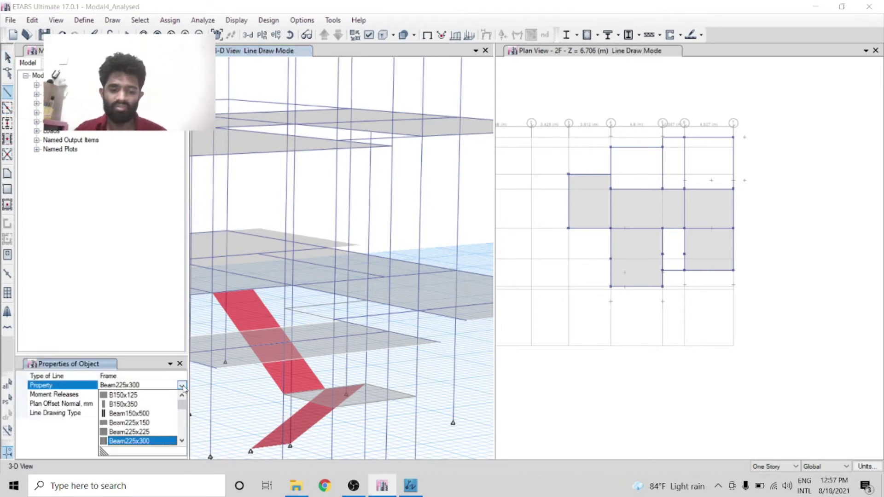
click(183, 388)
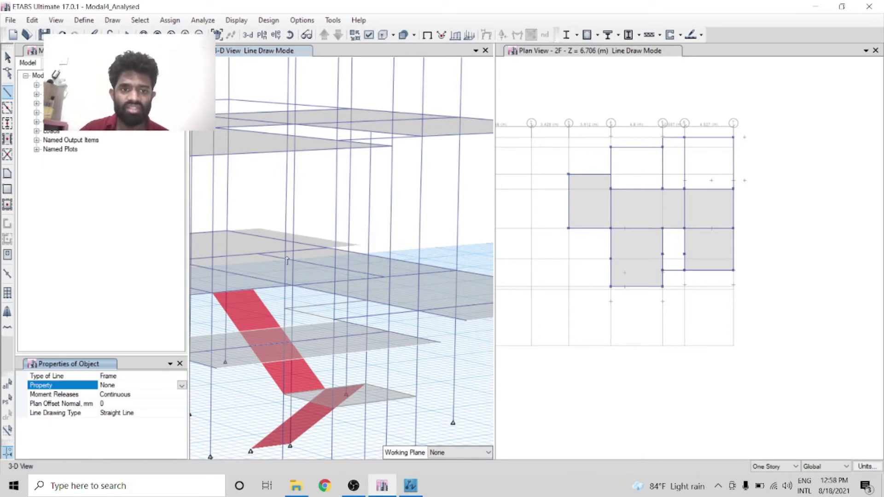
click(286, 221)
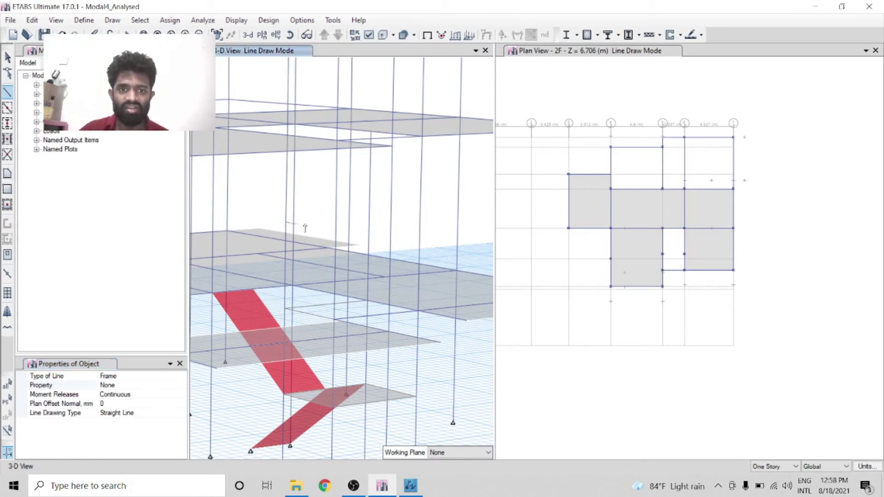
double_click(368, 217)
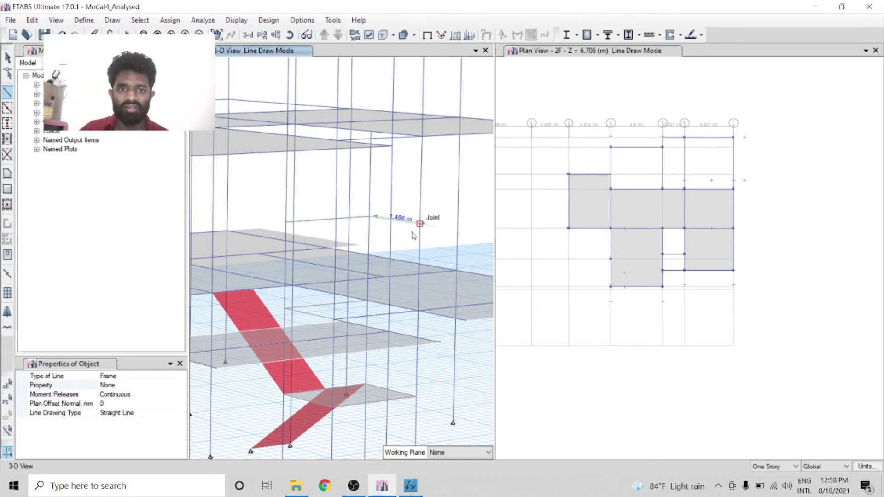
click(418, 227)
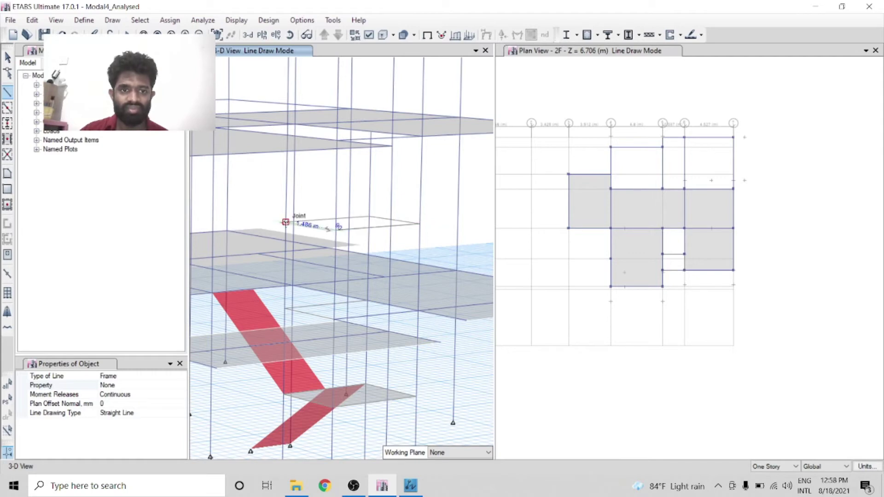
click(286, 223)
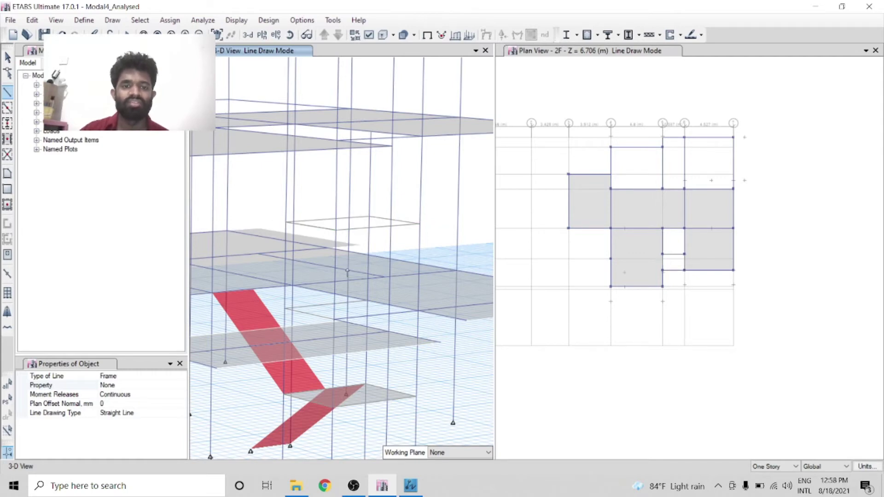
- Draw a Slab125 landing panel through the four mid-height column joints below 2F and end drawing
click(7, 173)
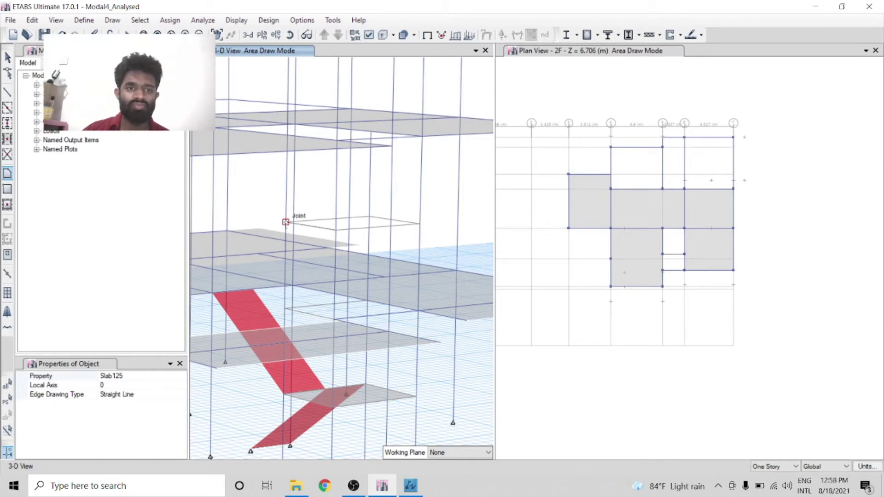
click(286, 224)
click(336, 230)
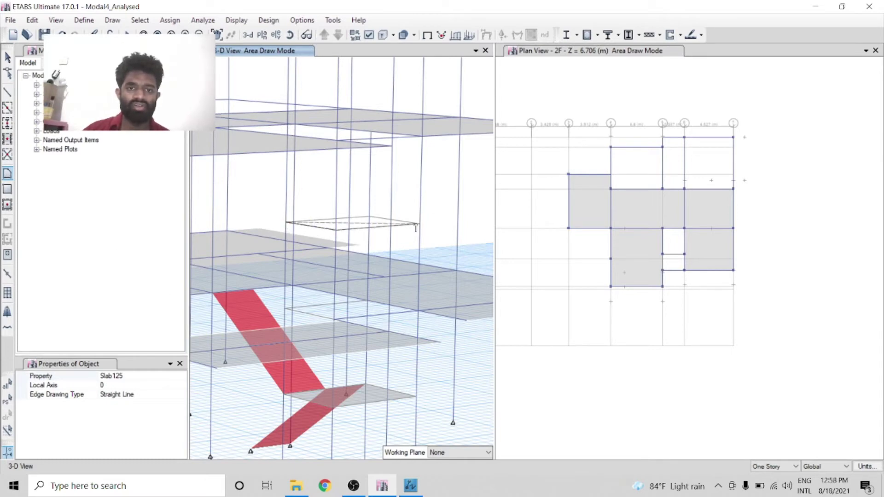
click(423, 225)
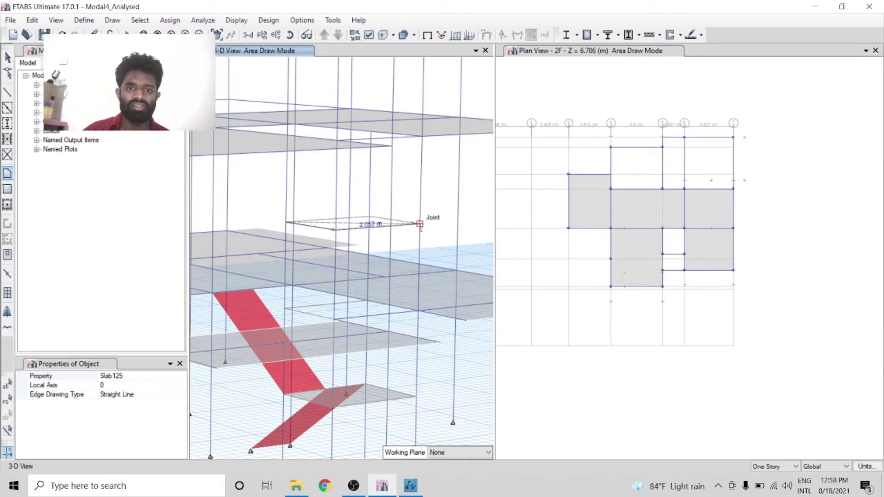
click(369, 216)
key(Return)
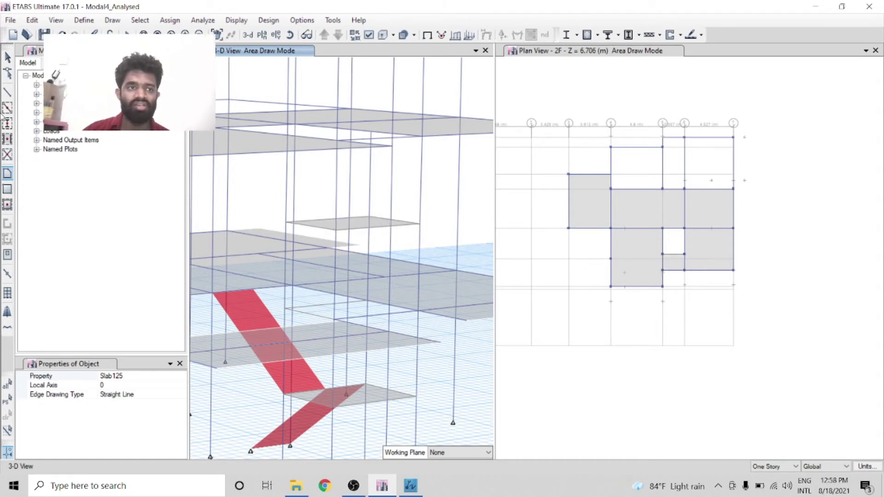
click(7, 57)
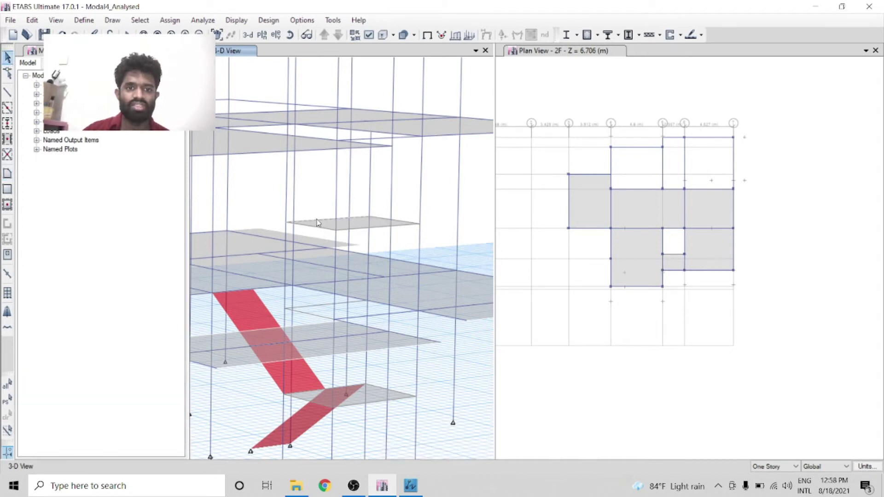
- Divide the landing's inner edge line and the 2F beam on the opposite side of the stair opening into 2 frame objects each
click(317, 222)
scroll(433, 247, down, 4)
scroll(378, 242, up, 4)
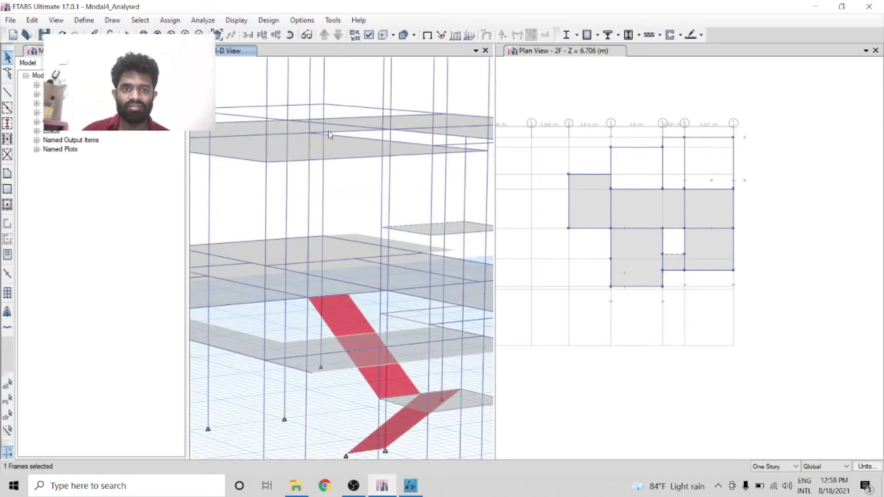
click(350, 134)
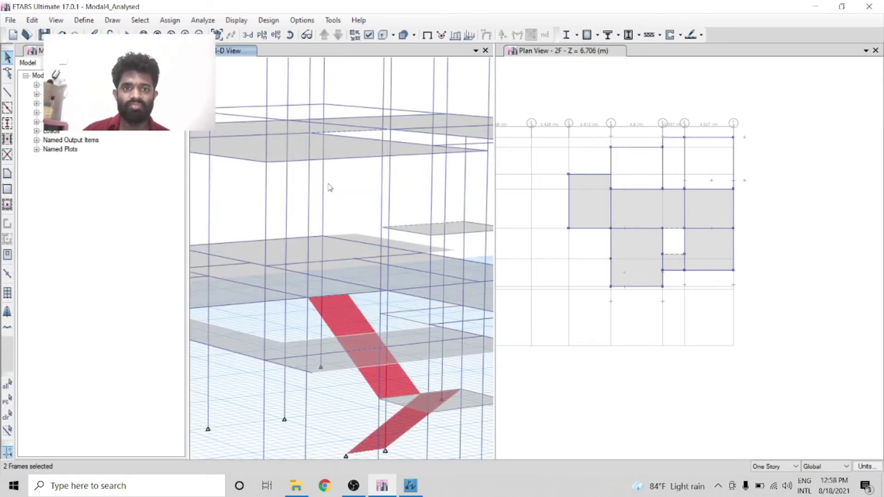
click(32, 20)
mouse_move(168, 283)
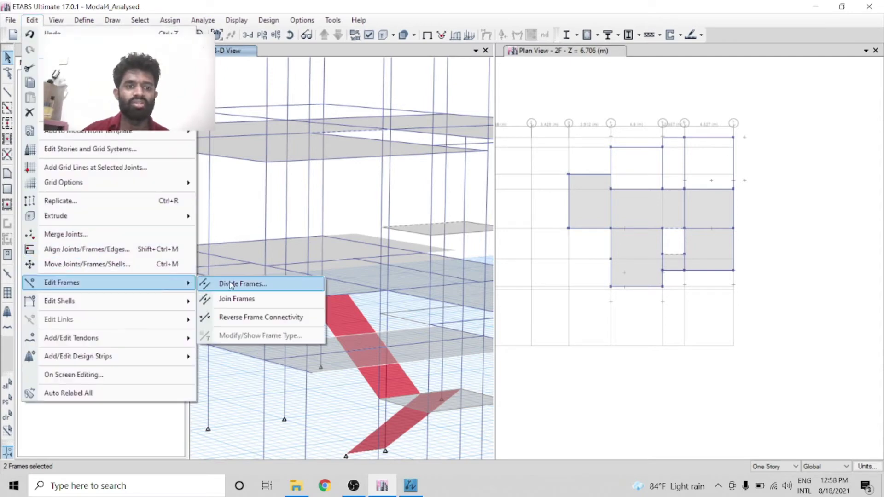
click(233, 283)
click(488, 290)
click(391, 290)
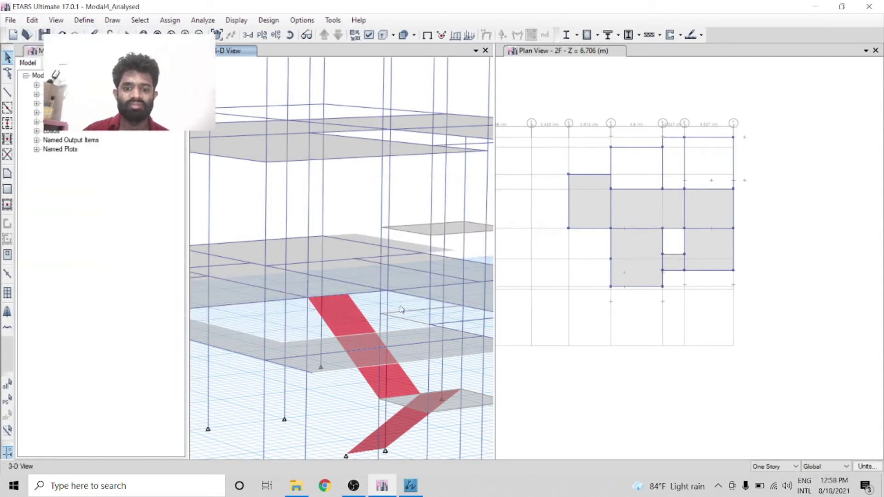
click(354, 486)
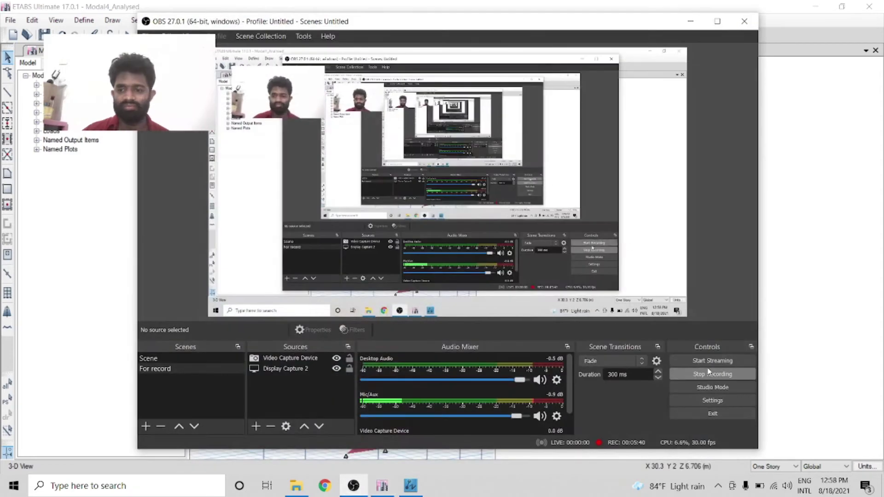
click(707, 374)
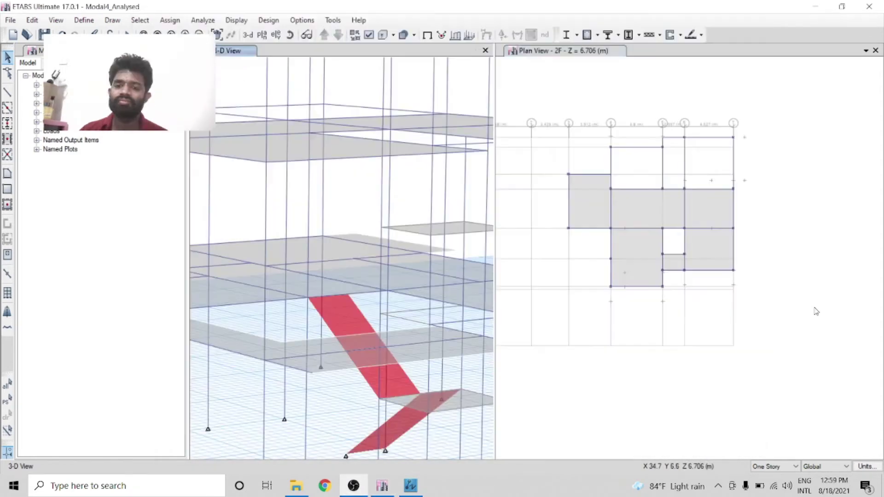
click(816, 312)
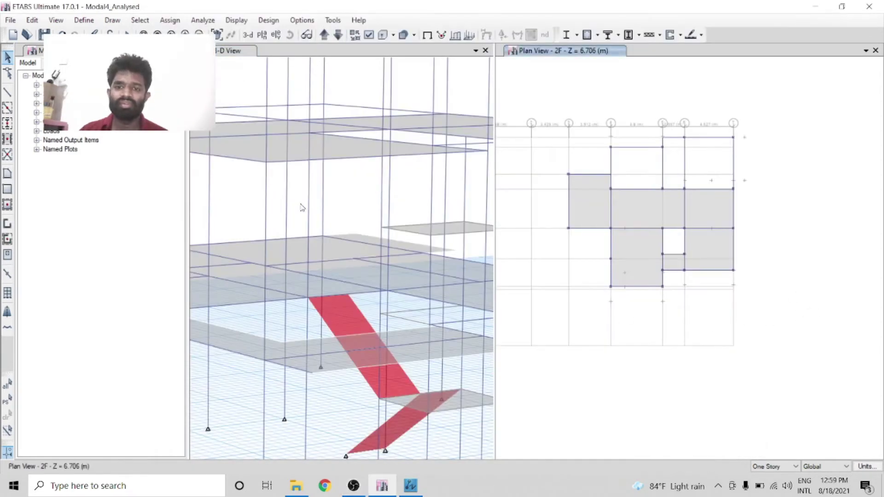
- Draw an inclined Slab125 stair flight from the floor below 2F up to the adjoining half of the mid-height landing's inner edge
click(7, 174)
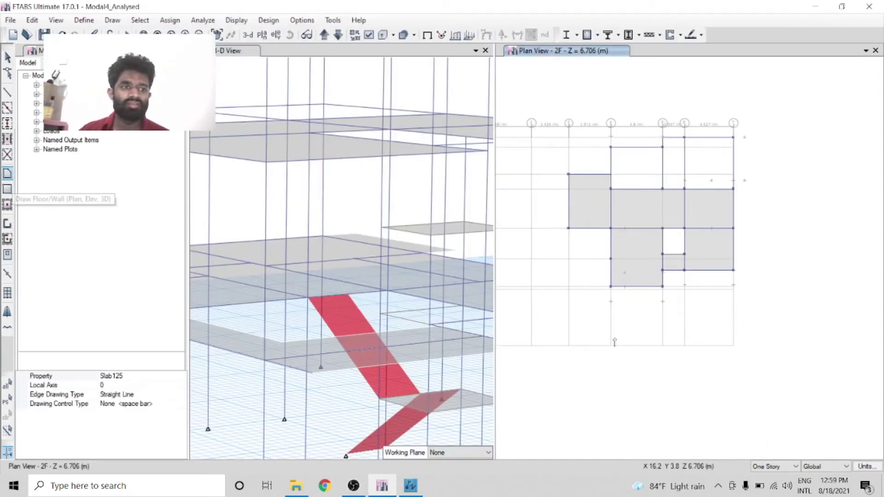
click(348, 293)
click(387, 290)
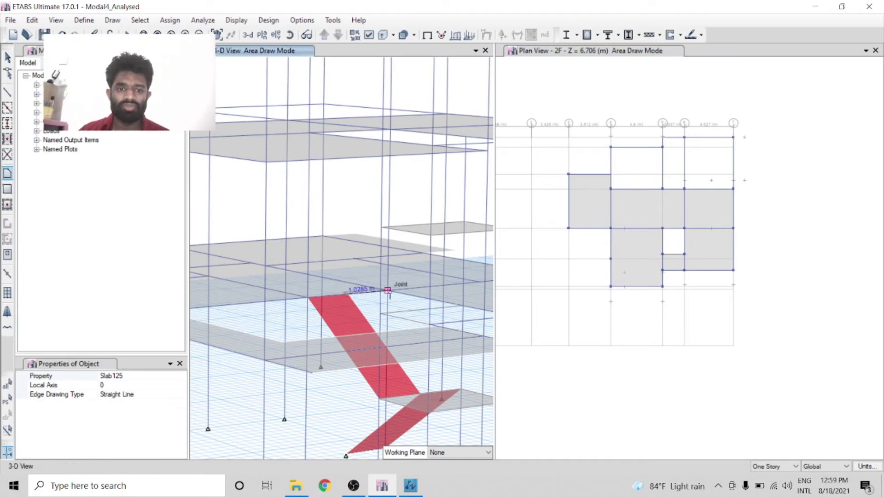
scroll(319, 242, down, 5)
scroll(378, 237, up, 8)
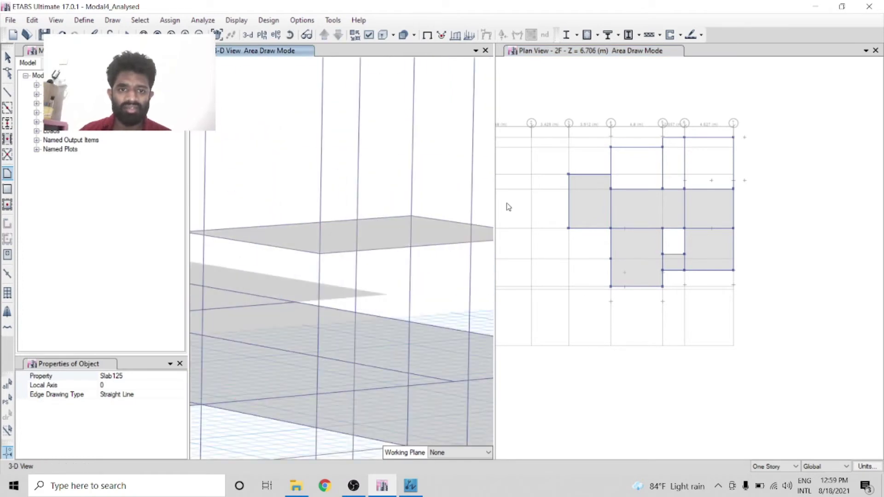
click(508, 207)
click(413, 217)
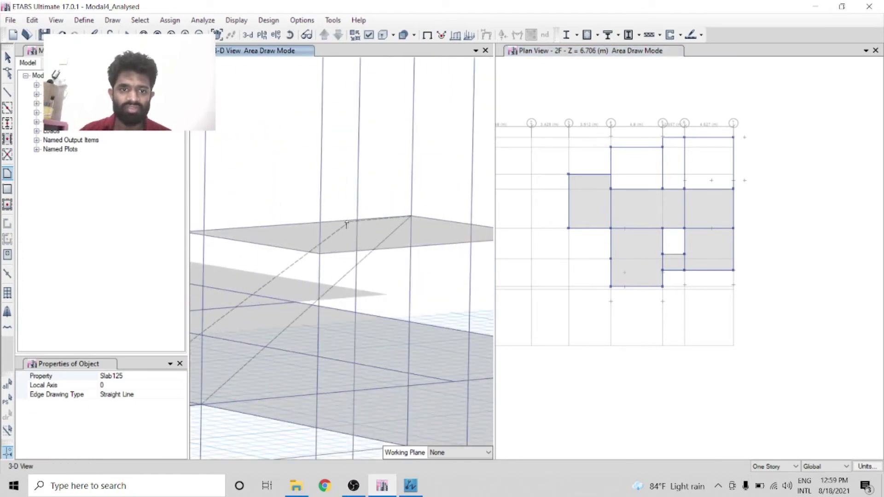
click(299, 225)
key(Return)
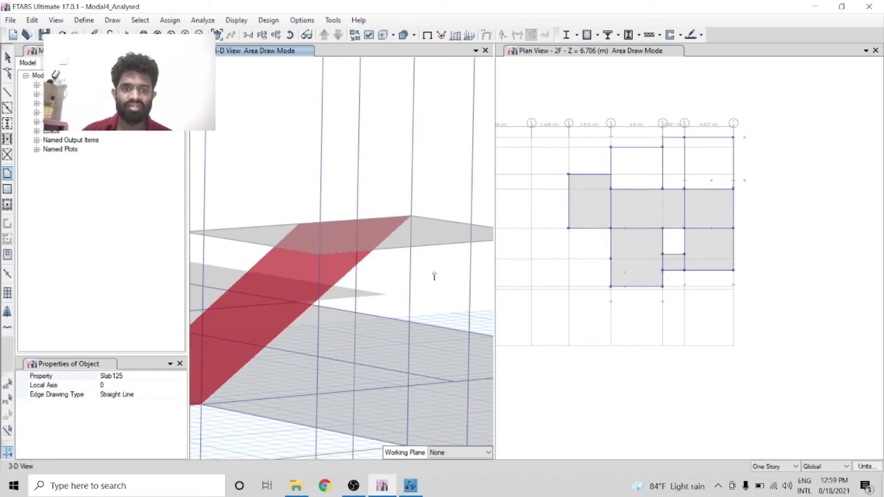
- Draw a second inclined Slab125 stair flight from the other half of the landing's inner edge up to the 2F beam, and end drawing
scroll(434, 276, down, 5)
scroll(441, 272, up, 5)
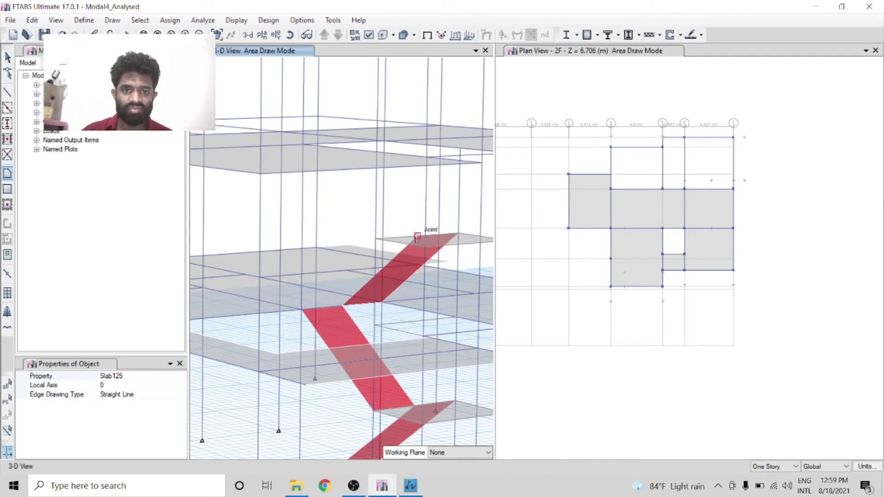
click(418, 236)
click(375, 238)
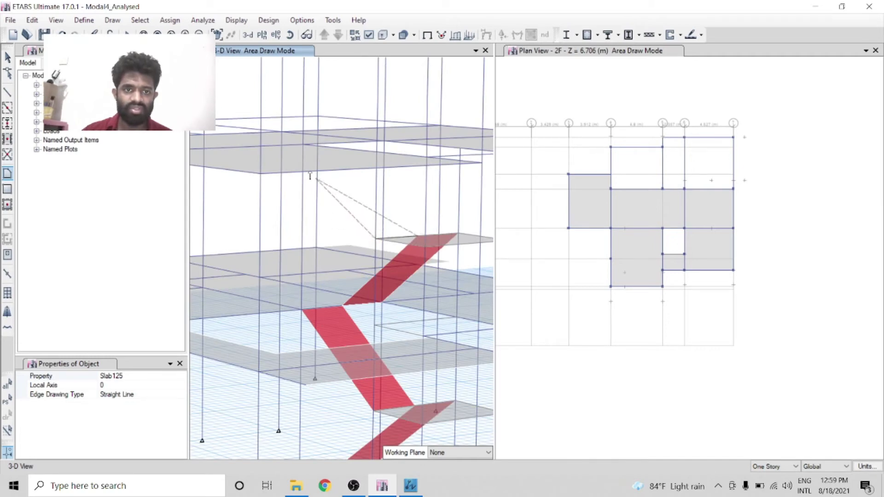
click(304, 144)
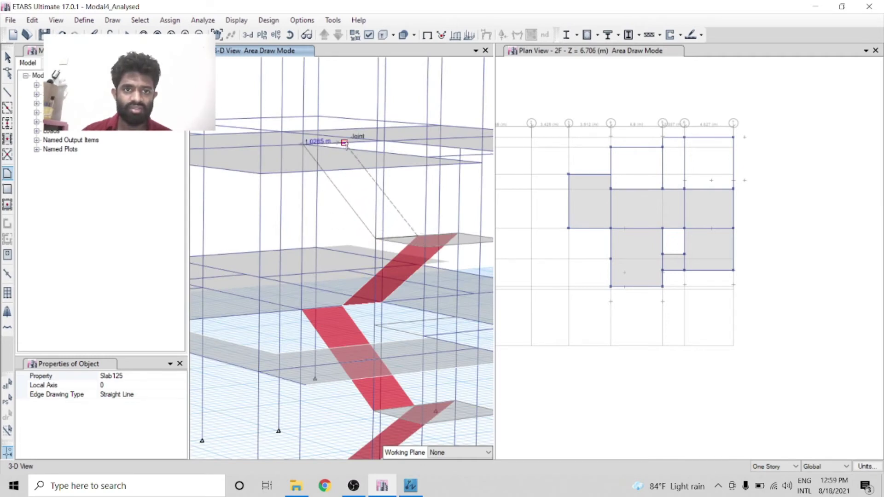
click(345, 143)
key(Return)
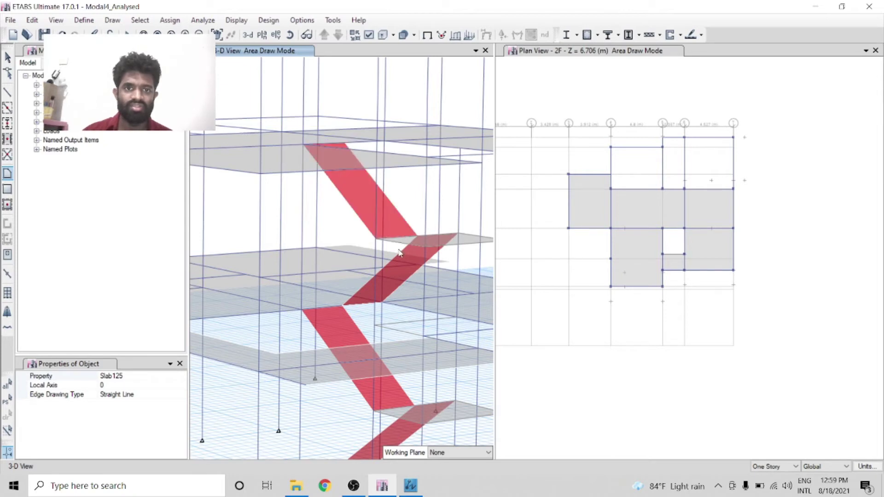
scroll(397, 261, down, 5)
scroll(397, 261, up, 5)
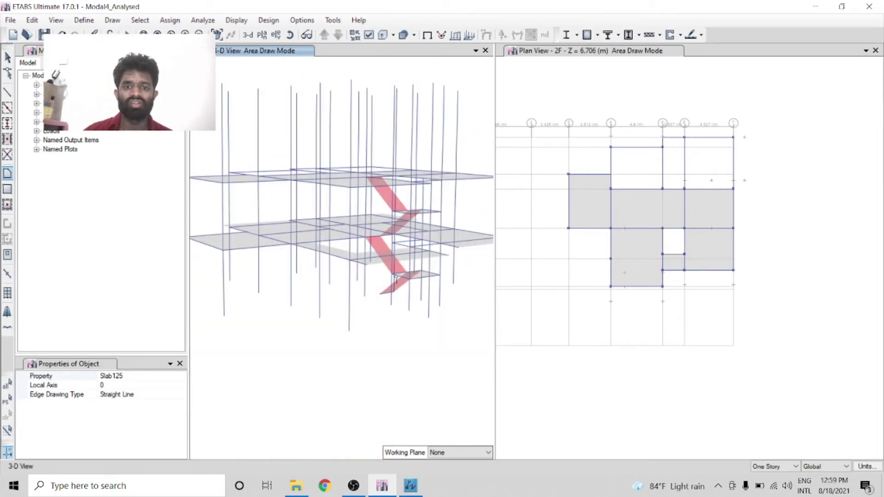
scroll(397, 261, down, 1)
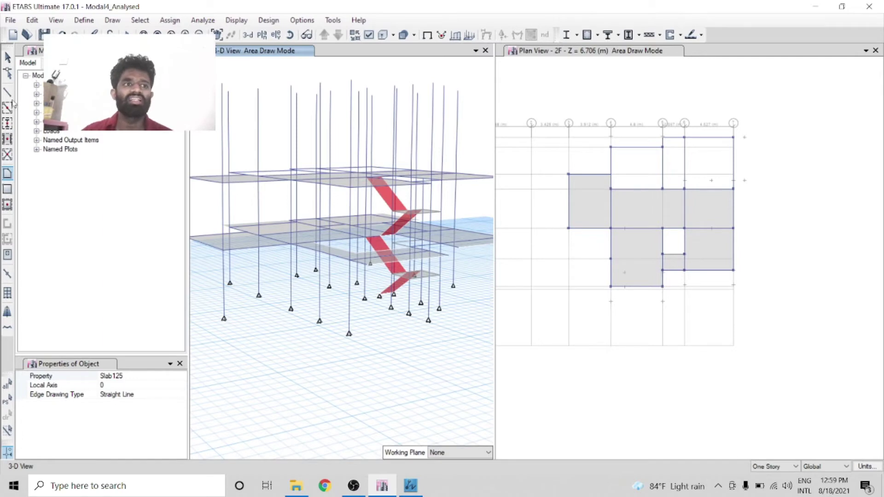
click(7, 56)
- Delete the two full-height columns standing at the corners of the landings' inner edge, on all storeys
scroll(461, 244, up, 5)
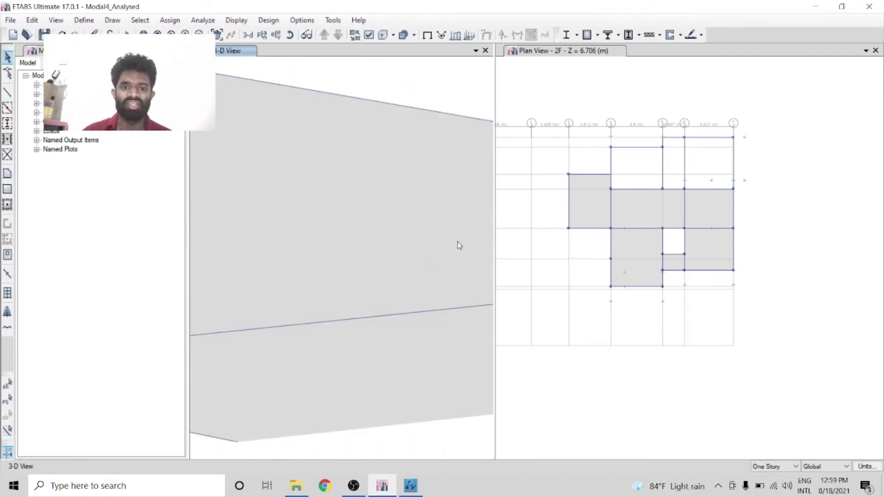
scroll(461, 247, down, 3)
scroll(367, 360, down, 4)
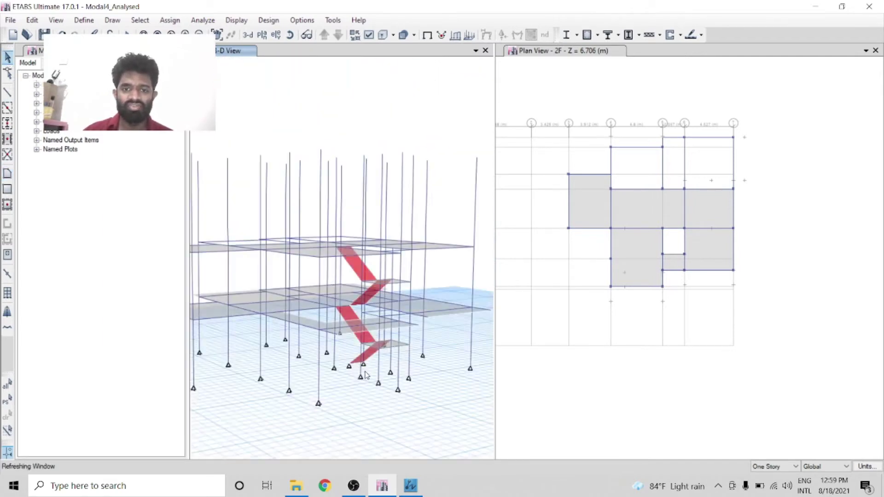
scroll(372, 363, up, 4)
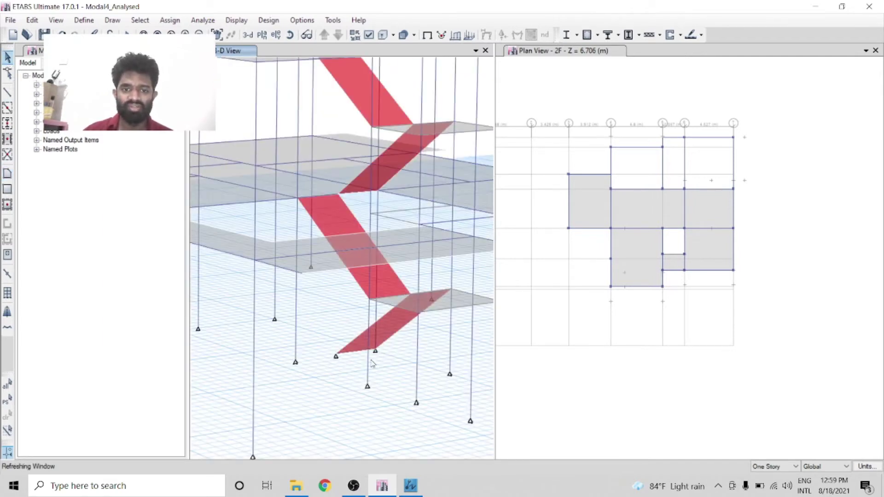
click(369, 325)
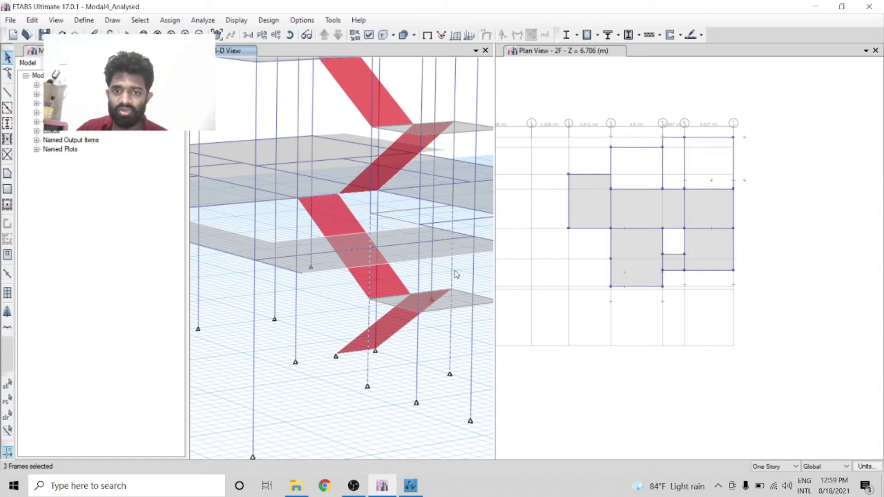
click(455, 108)
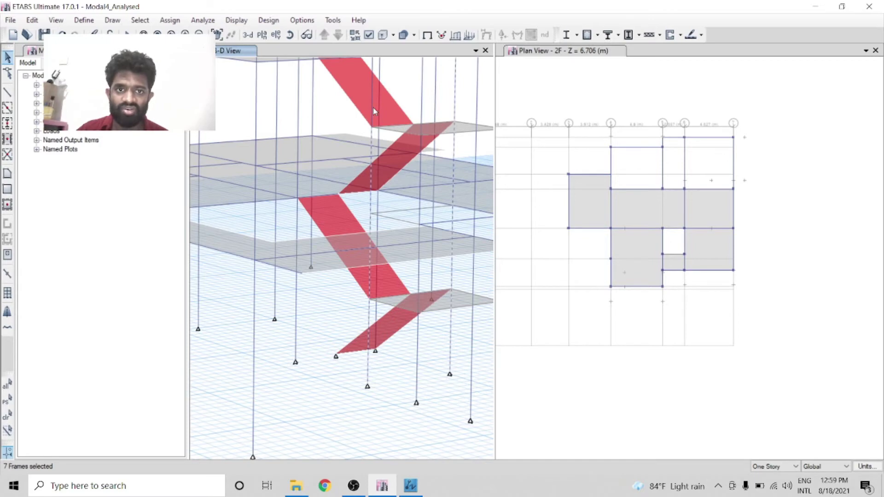
scroll(376, 230, down, 3)
scroll(377, 229, up, 3)
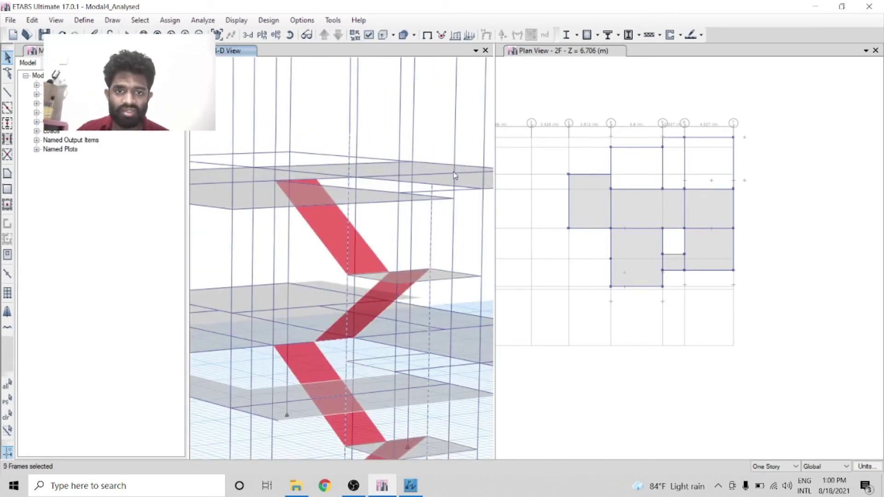
scroll(363, 142, down, 3)
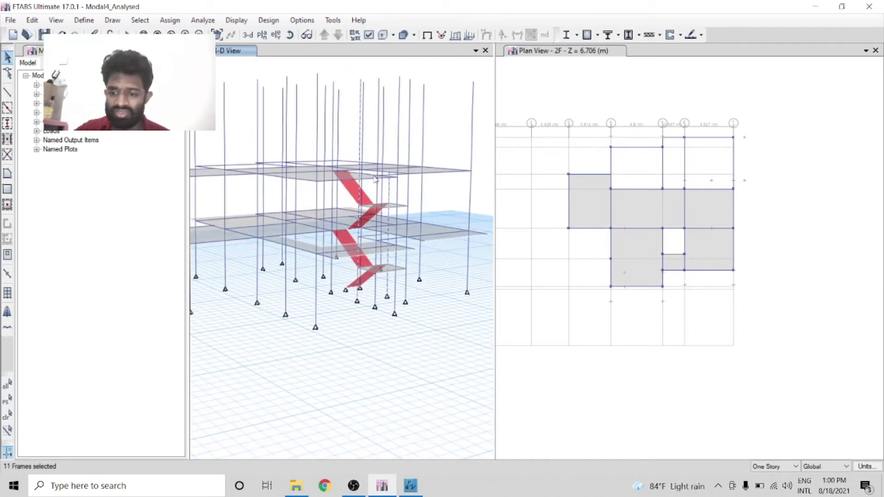
key(Delete)
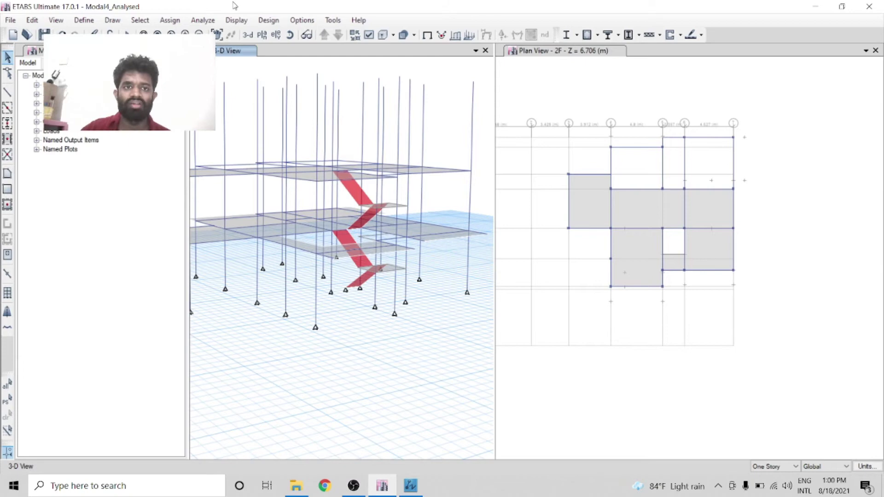
- Examine the stair flights, mid-height landings and remaining supporting columns in the 3D model from a rotated viewpoint
click(290, 34)
drag(325, 337, 297, 267)
scroll(366, 241, up, 2)
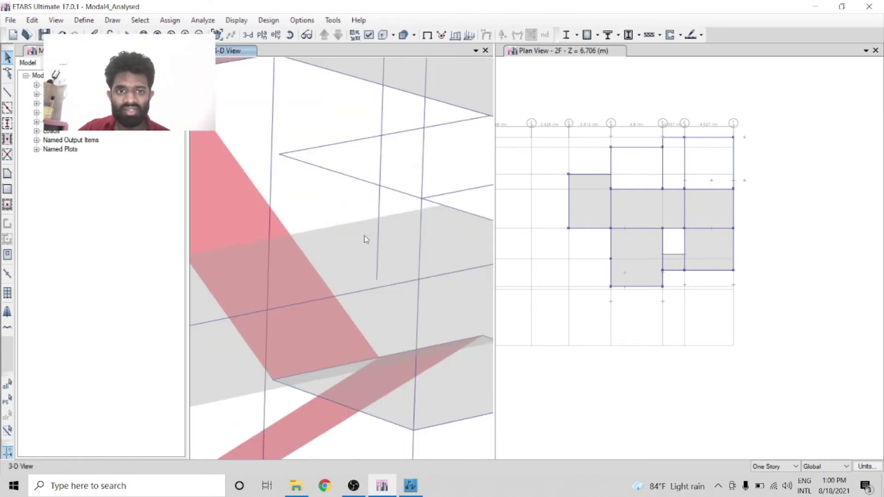
scroll(484, 245, down, 1)
scroll(333, 165, up, 1)
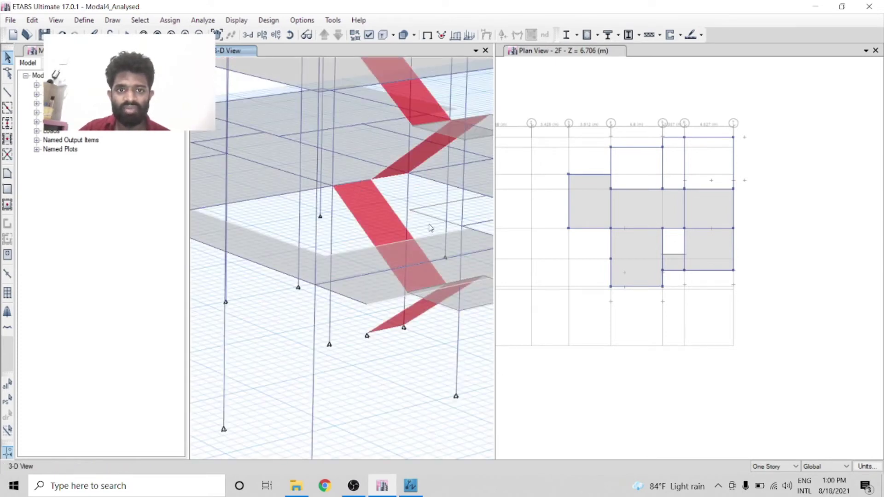
scroll(341, 191, down, 2)
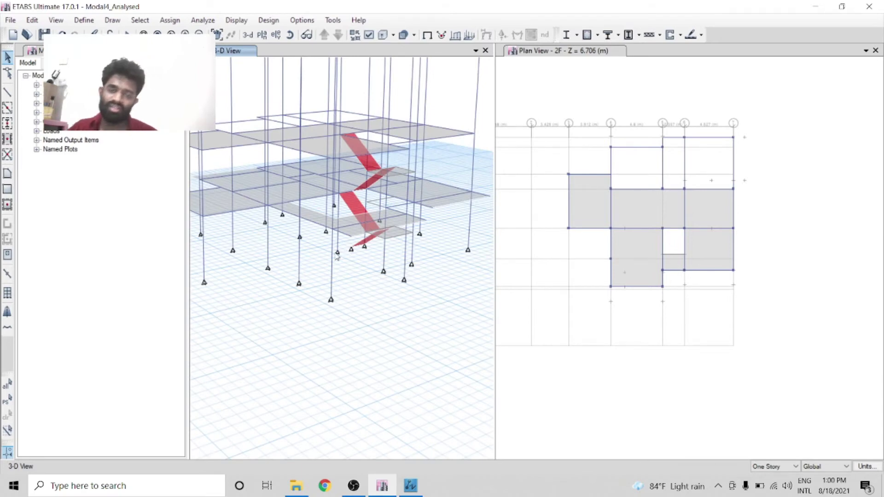
scroll(371, 149, up, 2)
scroll(395, 187, down, 1)
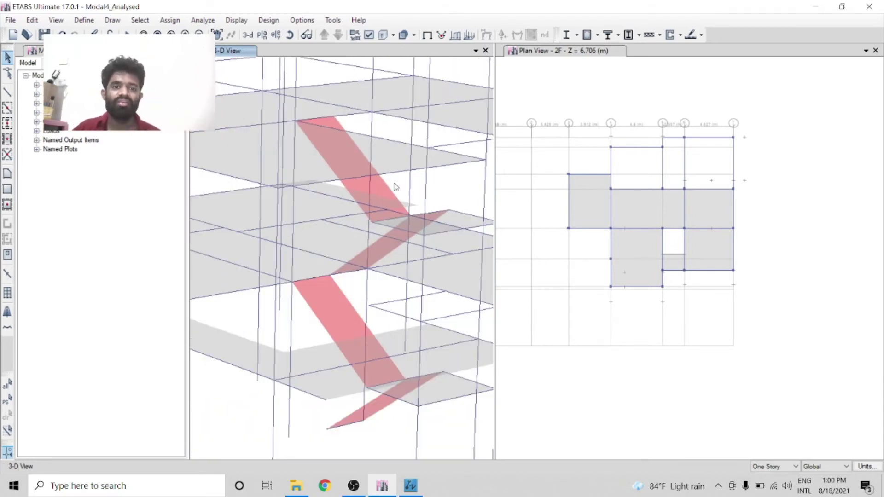
scroll(395, 187, down, 3)
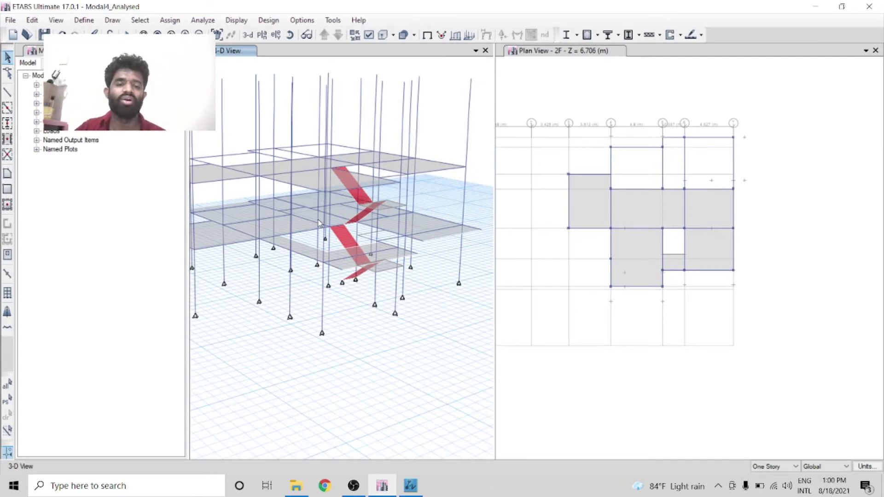
scroll(348, 262, up, 2)
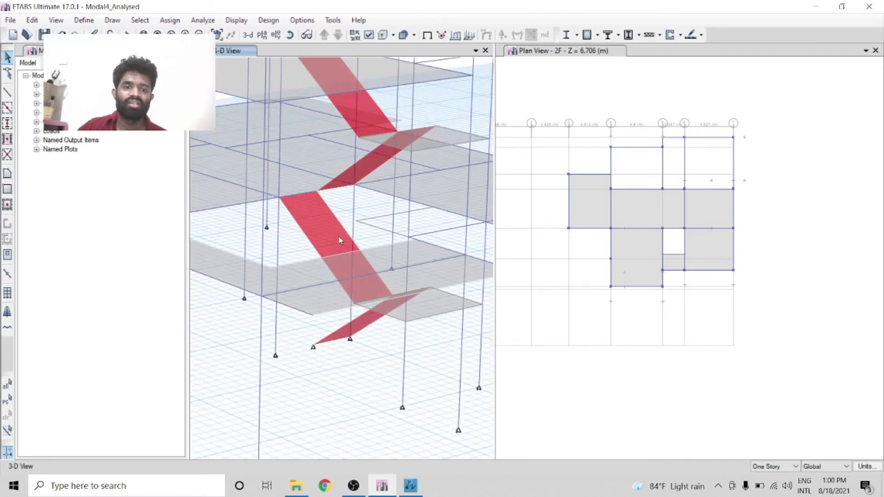
scroll(297, 252, down, 3)
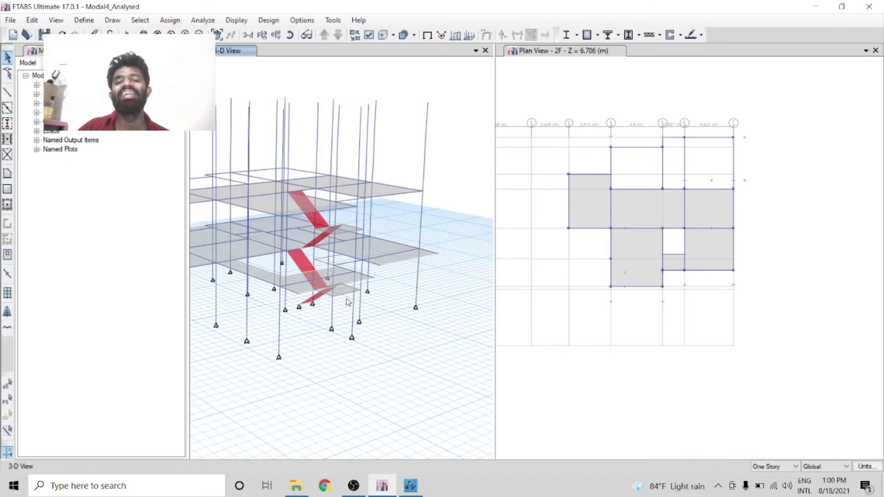
scroll(346, 297, up, 2)
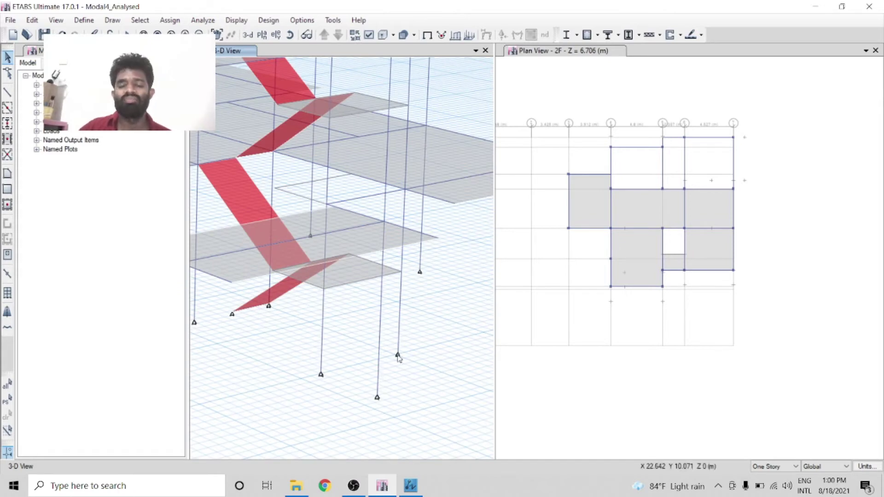
scroll(451, 291, down, 3)
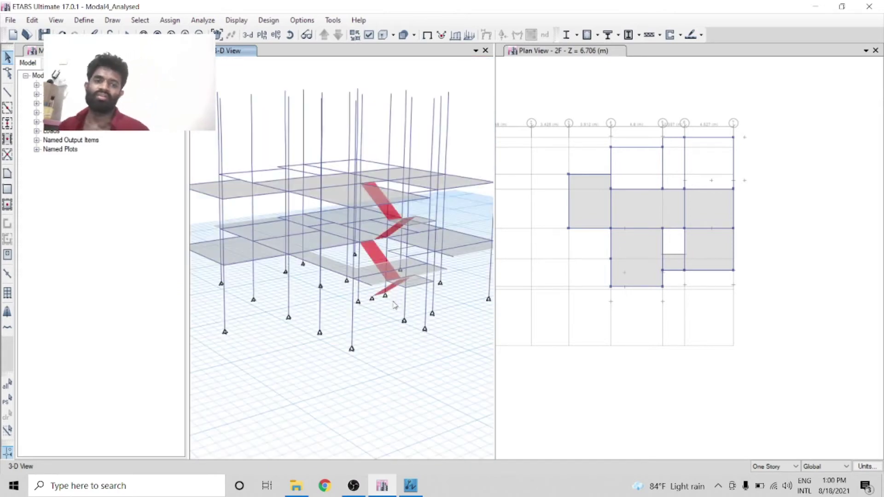
scroll(416, 304, up, 2)
scroll(316, 263, down, 2)
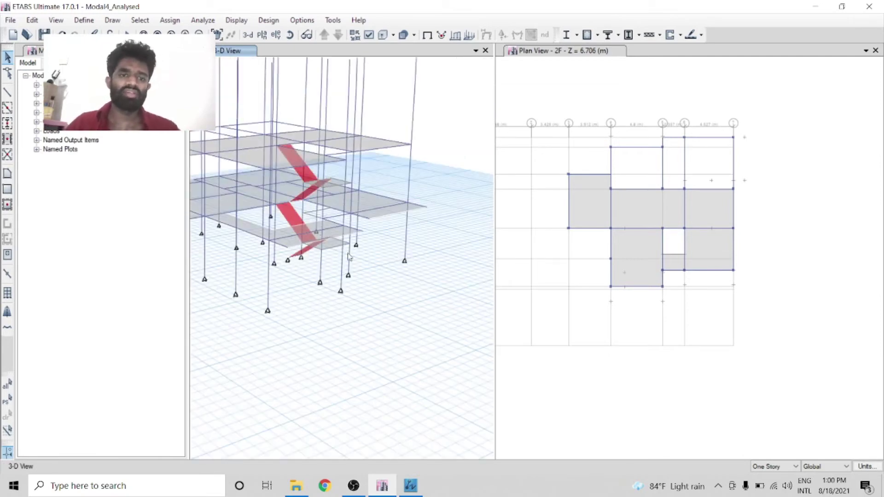
scroll(349, 257, up, 2)
scroll(308, 239, down, 2)
scroll(276, 157, up, 3)
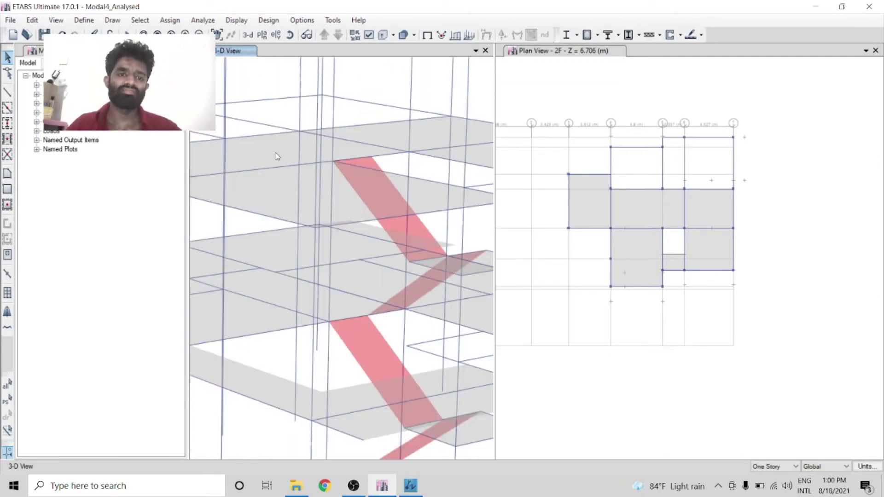
scroll(276, 157, down, 3)
scroll(266, 155, up, 2)
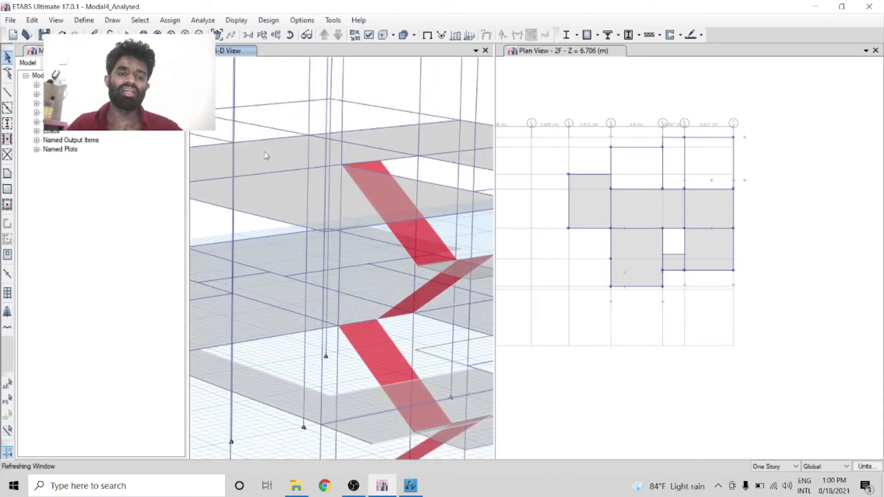
scroll(266, 155, down, 2)
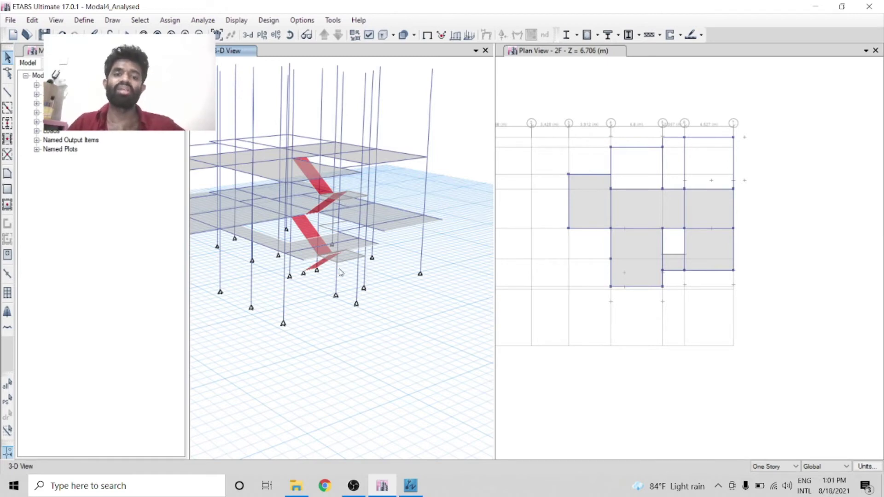
scroll(339, 271, up, 3)
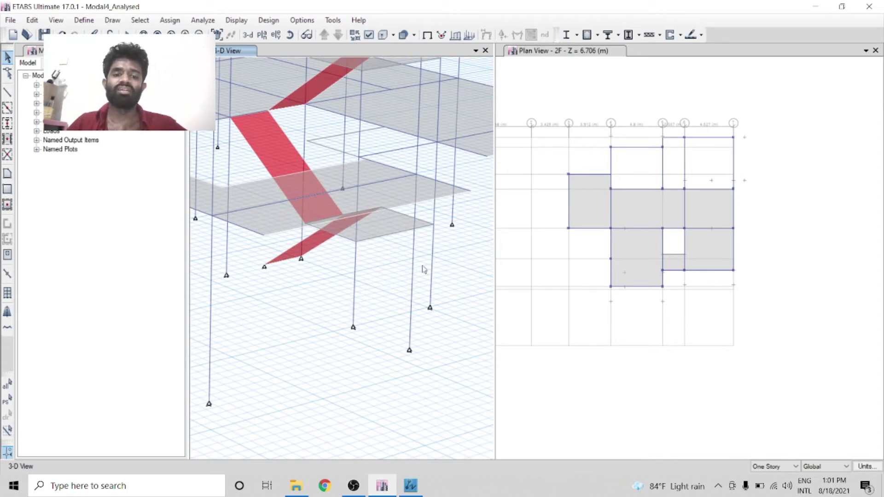
scroll(420, 289, down, 4)
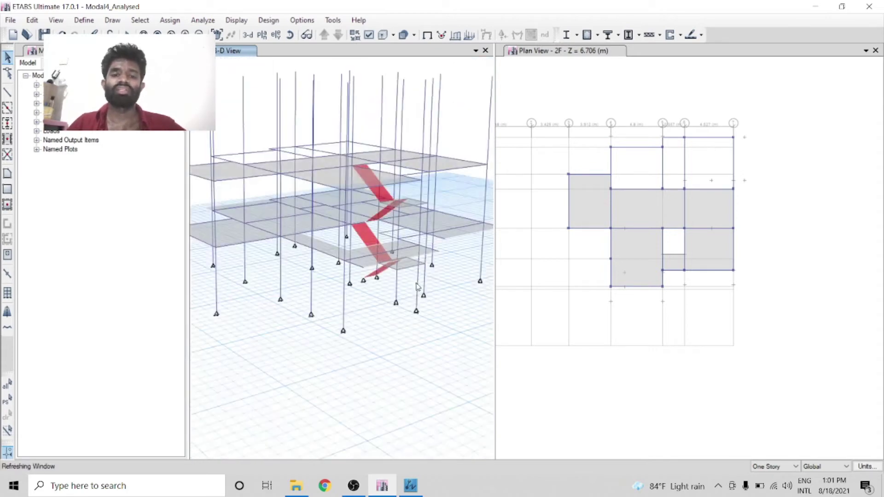
scroll(414, 282, up, 4)
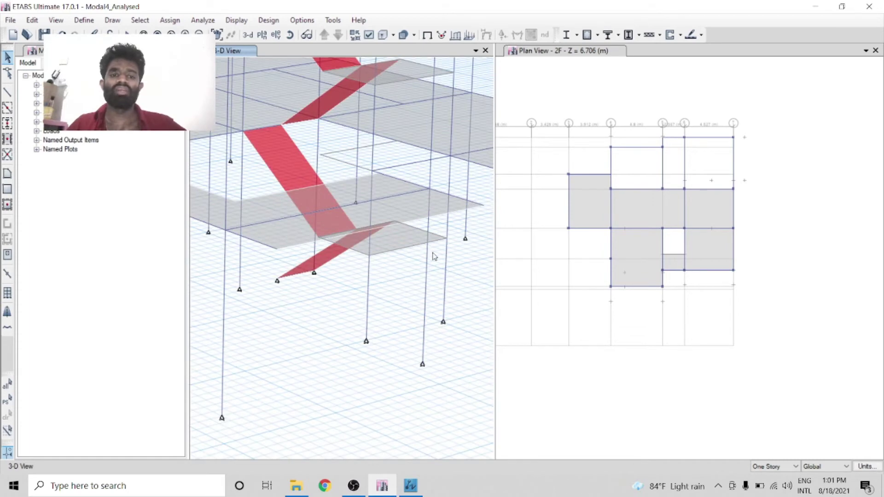
scroll(459, 251, down, 4)
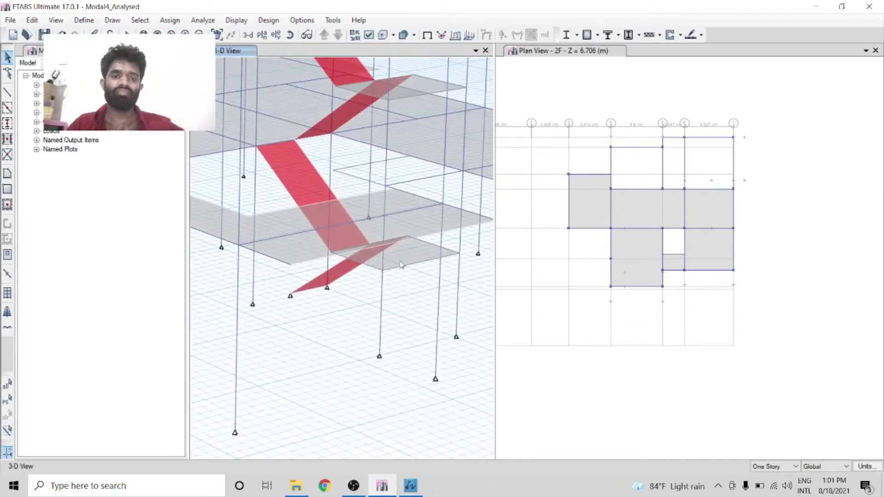
scroll(314, 193, down, 4)
scroll(361, 161, up, 5)
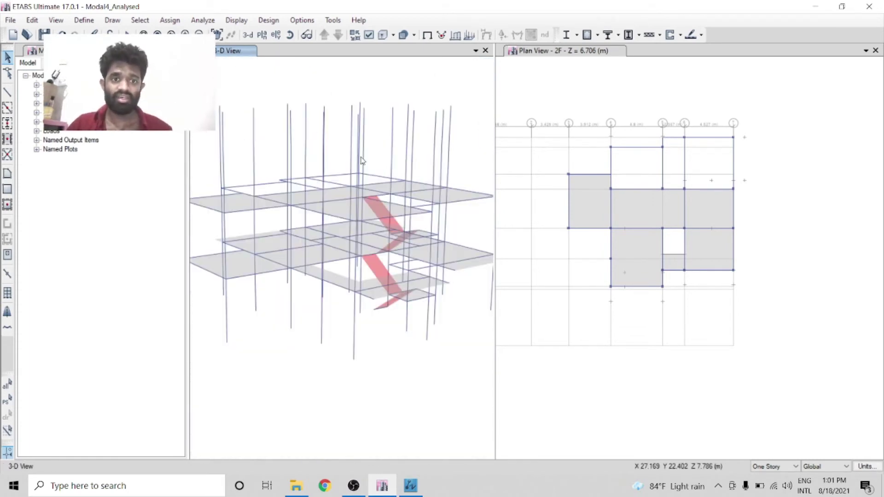
- Examine the columns around the stair opening on the 2F plan and display the 2.1F plan above it
click(610, 100)
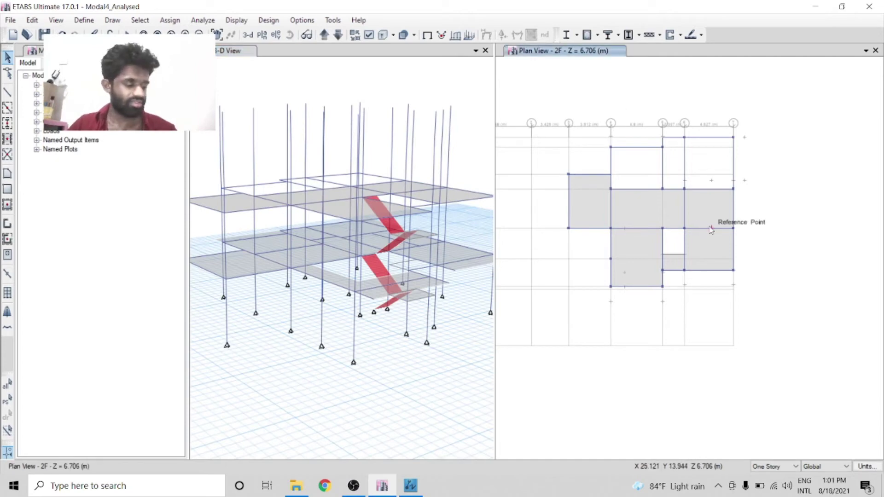
scroll(705, 233, up, 3)
scroll(736, 240, down, 3)
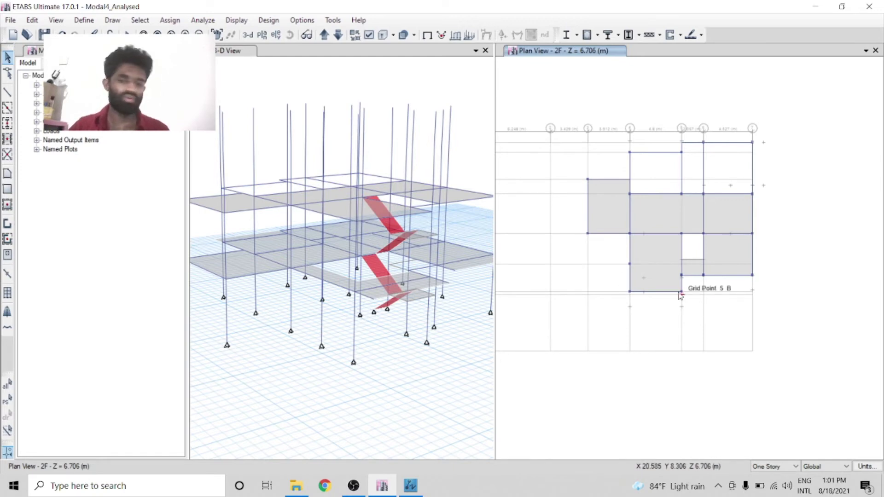
scroll(683, 282, up, 3)
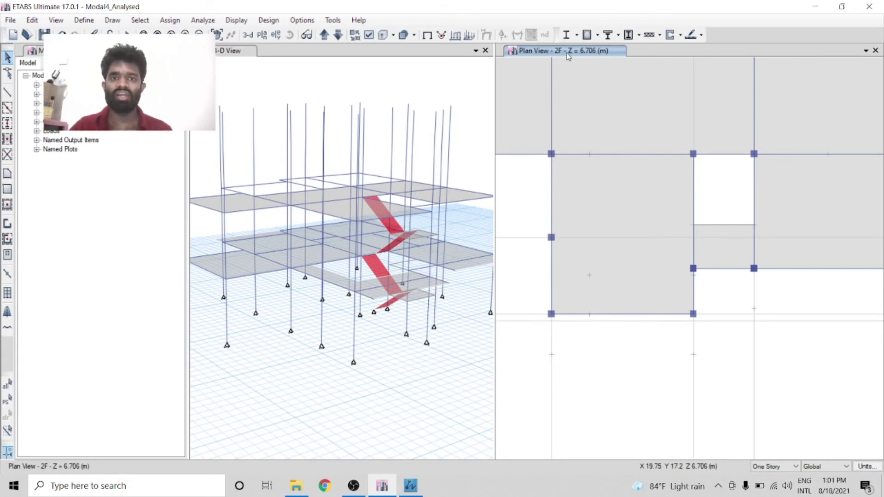
click(325, 35)
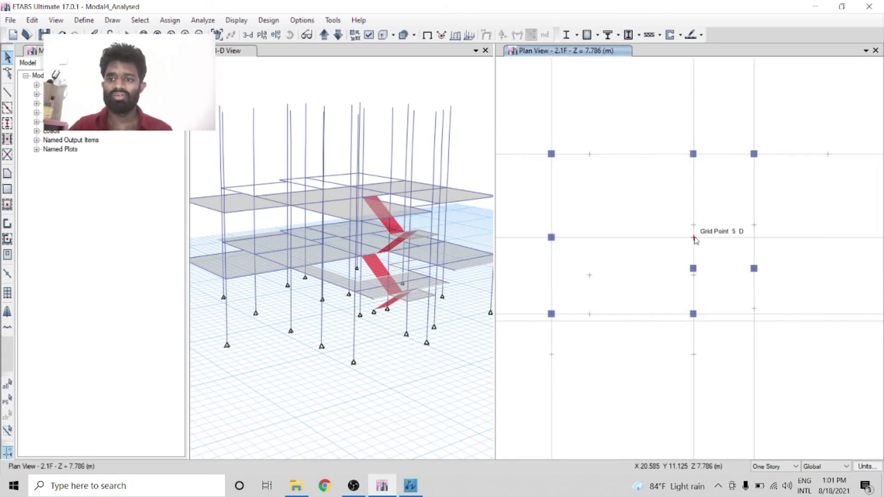
- Draw a Col225x225 column at the grid 5-D intersection on the 2.1F plan, check the 3F and 2F plans, and end drawing
click(7, 123)
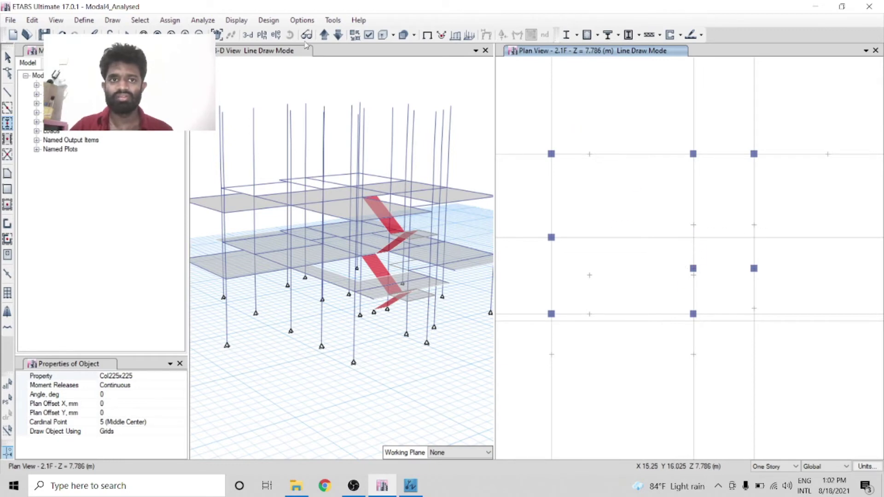
click(338, 34)
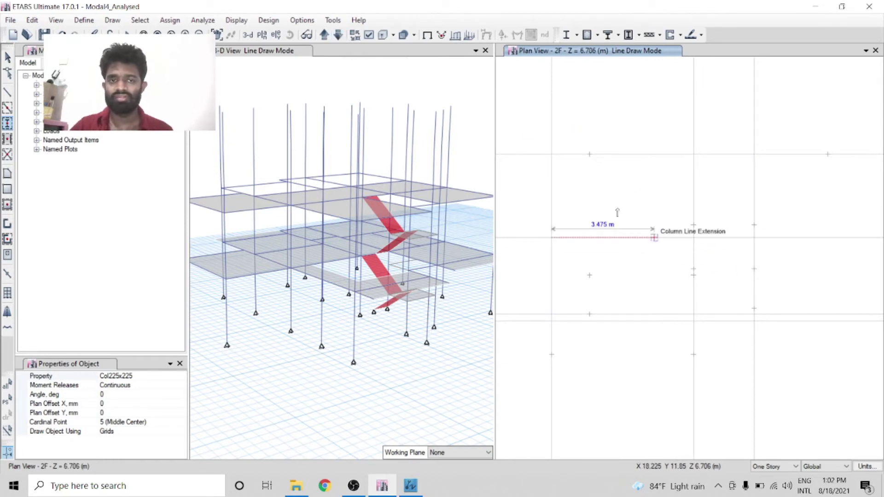
click(327, 35)
click(328, 40)
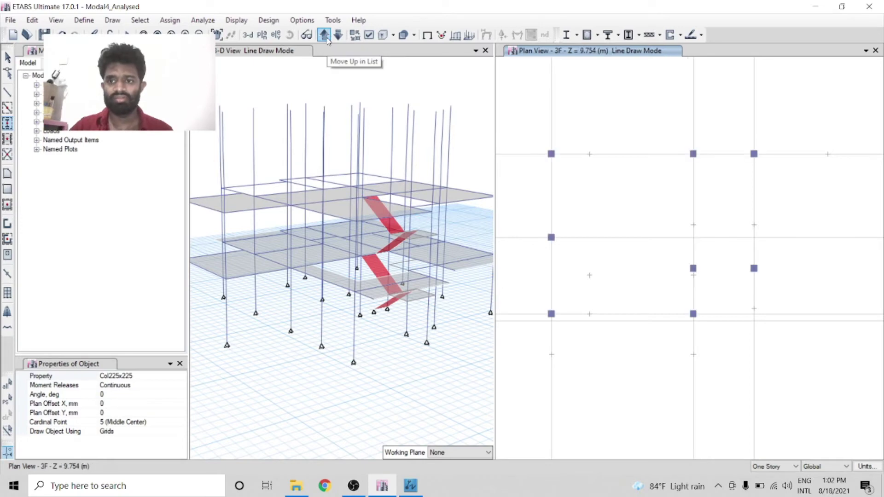
click(339, 37)
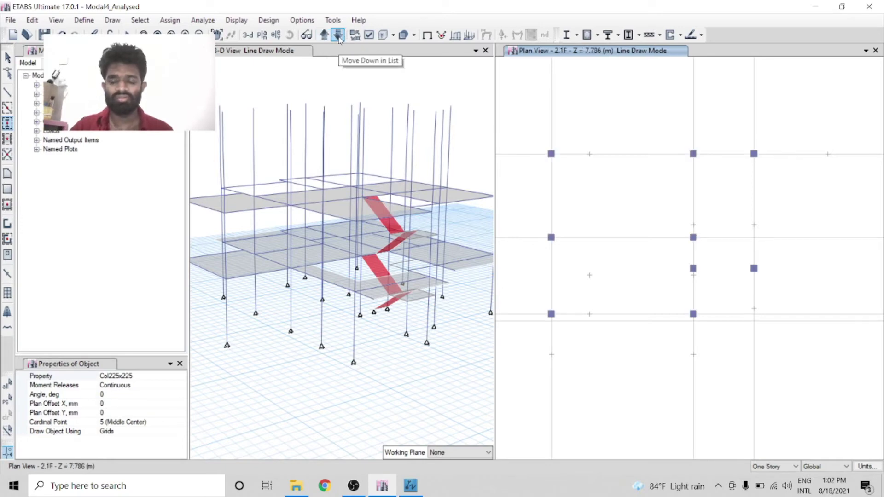
click(339, 36)
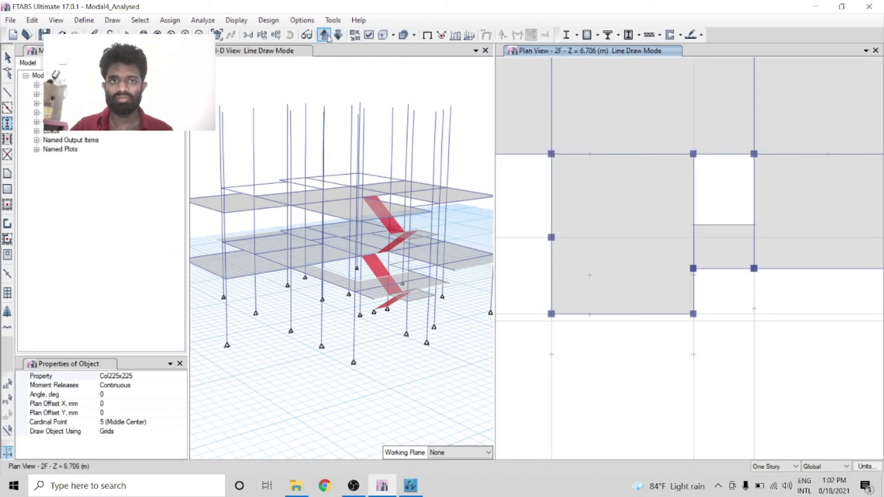
click(326, 36)
click(339, 36)
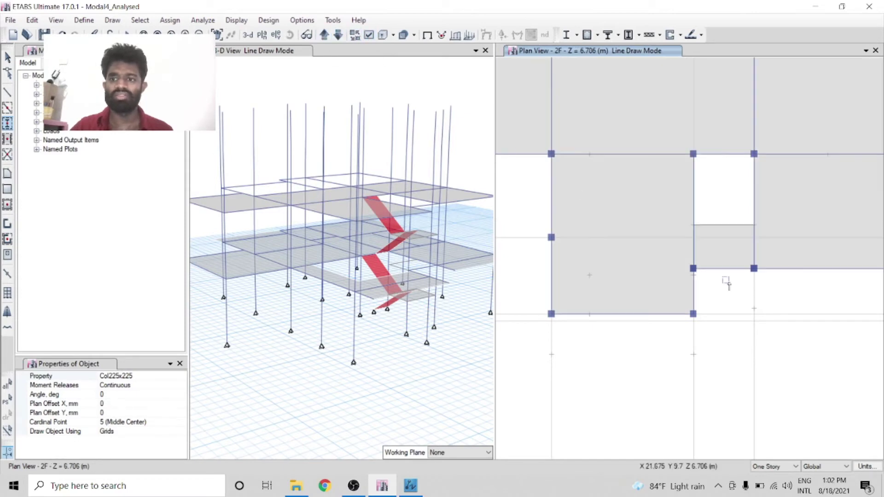
scroll(727, 284, down, 5)
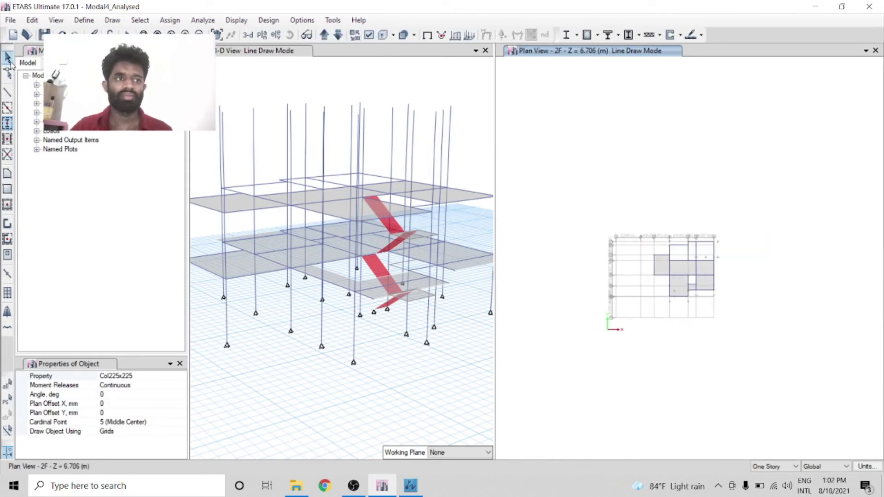
click(8, 57)
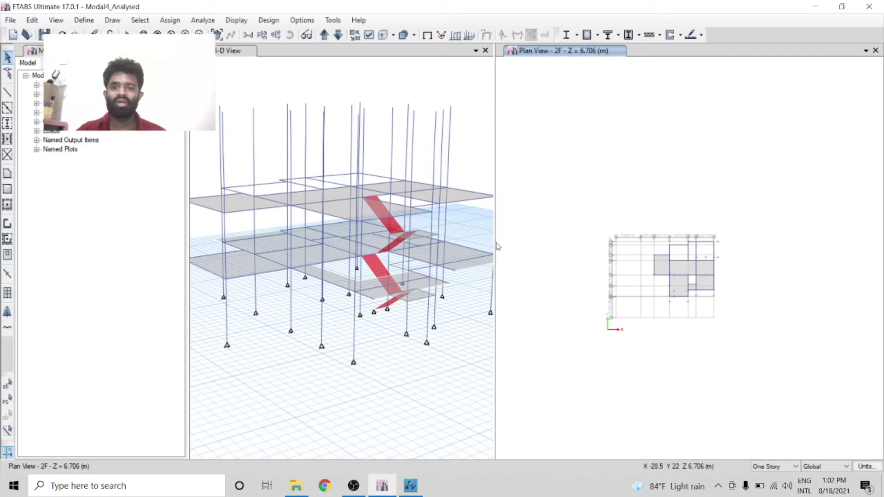
- Enlarge the 3-D view and rotate the whole model to examine the columns rising above the 2F slab
drag(495, 244, 763, 244)
scroll(426, 141, up, 3)
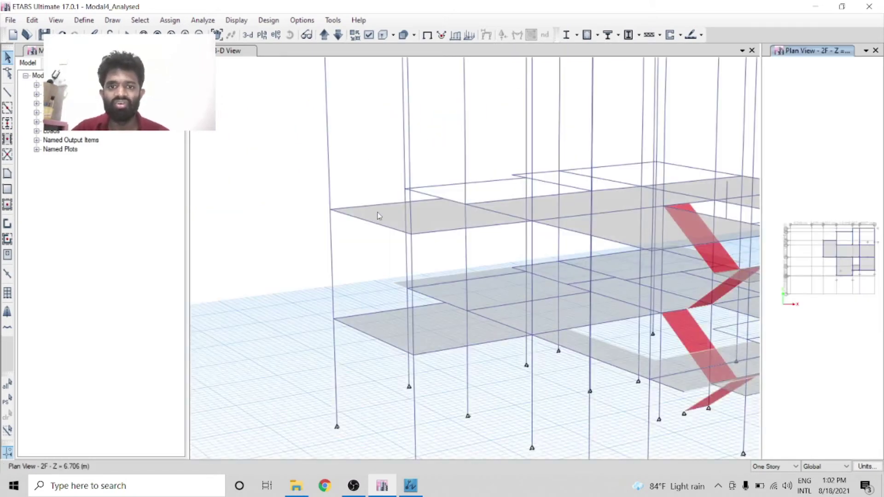
click(248, 35)
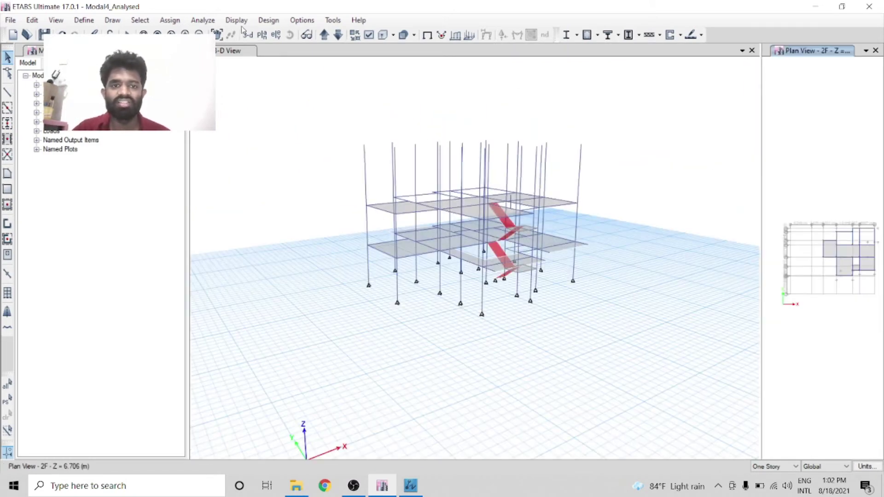
click(353, 83)
click(289, 34)
drag(506, 221, 538, 218)
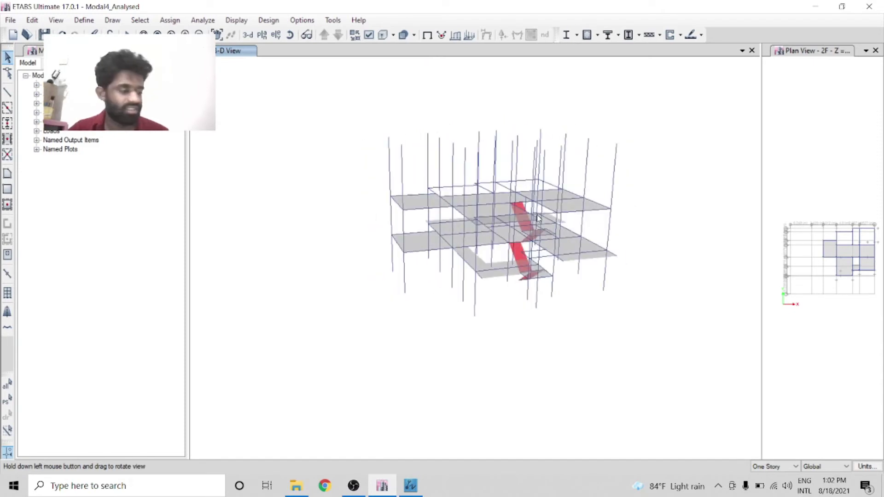
- Switch to ZWCAD and examine the roof top plan and section X-X for the columns that continue above the second floor
click(411, 486)
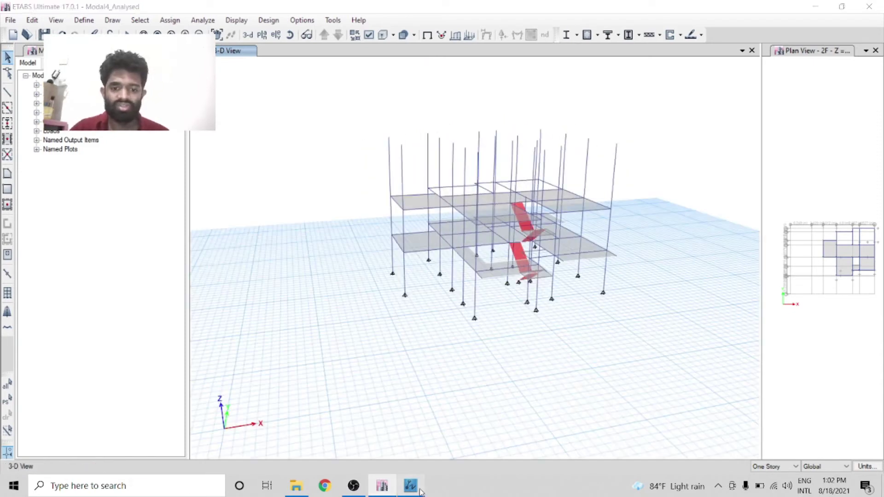
scroll(353, 274, down, 6)
scroll(354, 273, up, 3)
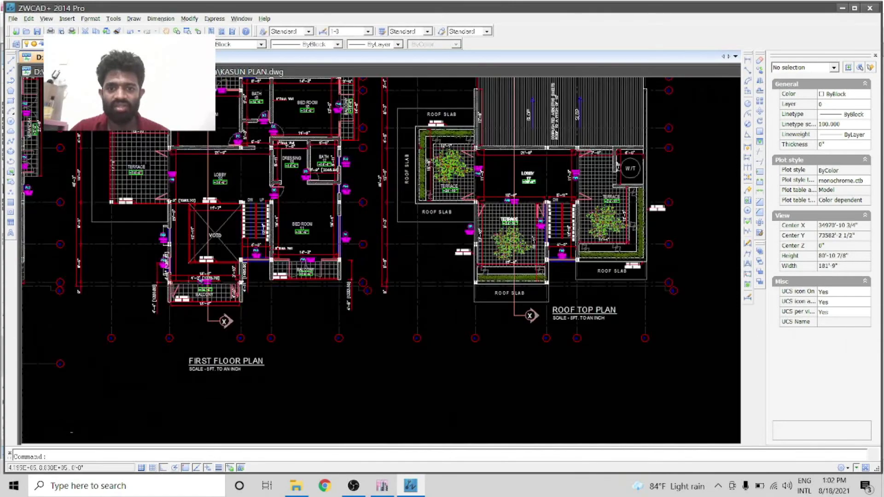
scroll(354, 273, down, 3)
scroll(447, 235, up, 6)
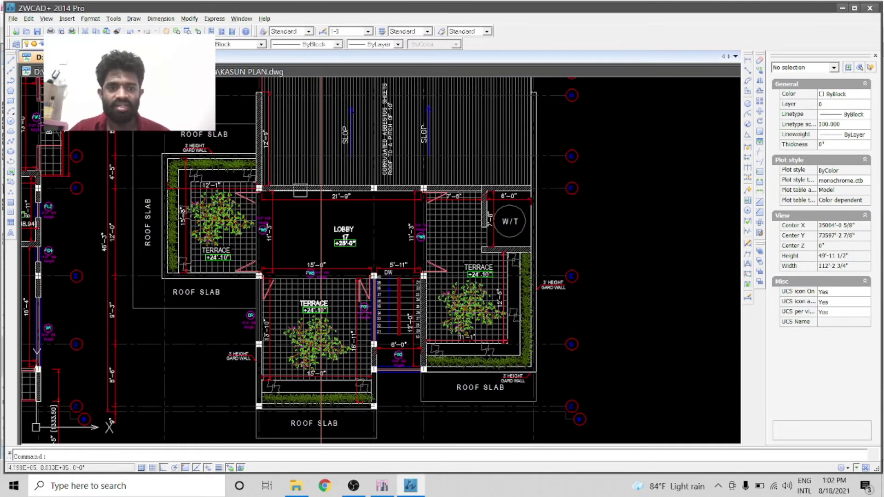
scroll(376, 267, down, 5)
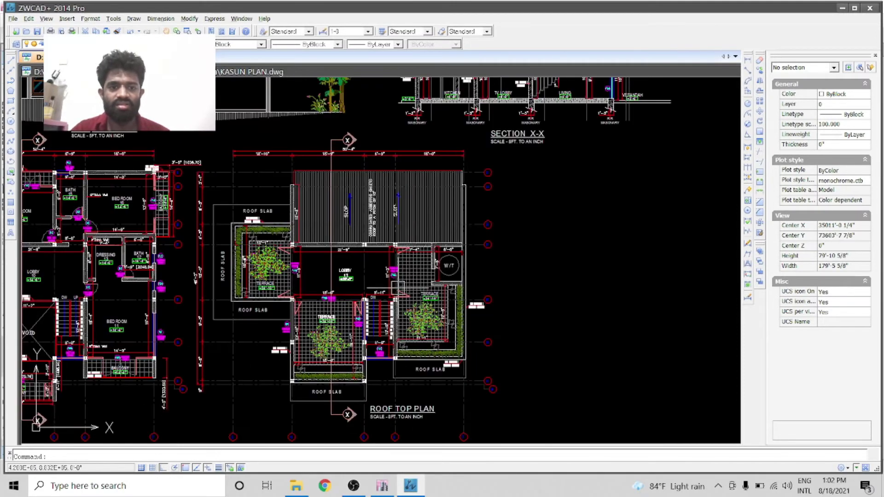
scroll(438, 168, up, 3)
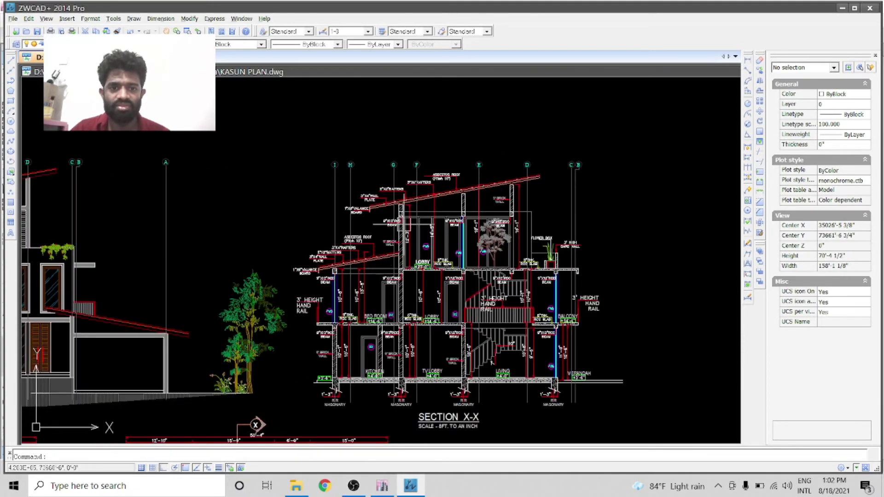
scroll(401, 207, up, 1)
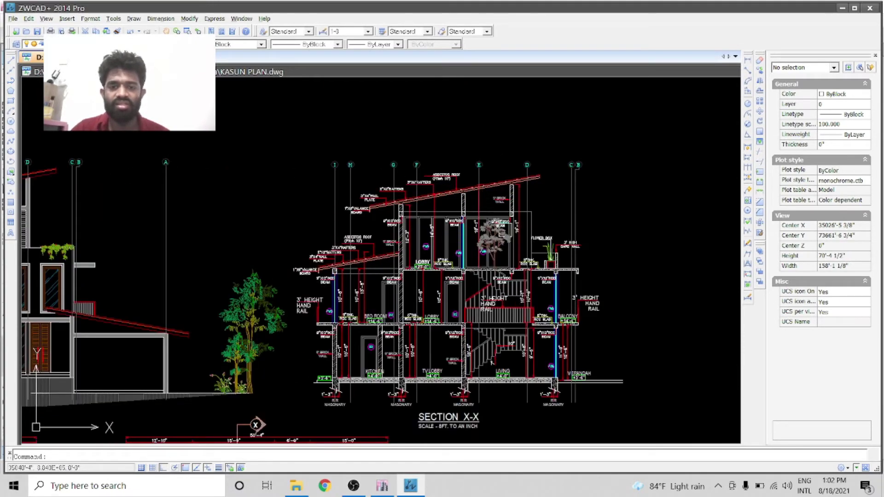
scroll(461, 205, up, 4)
scroll(463, 203, down, 7)
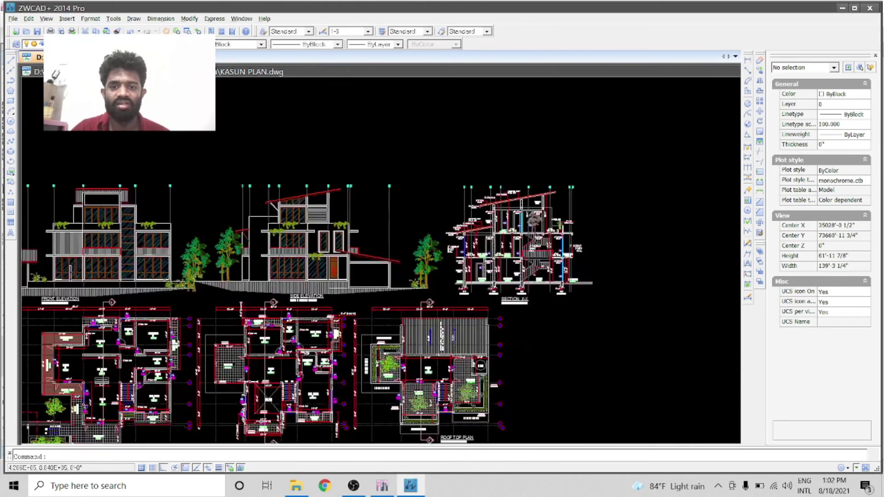
scroll(502, 343, up, 5)
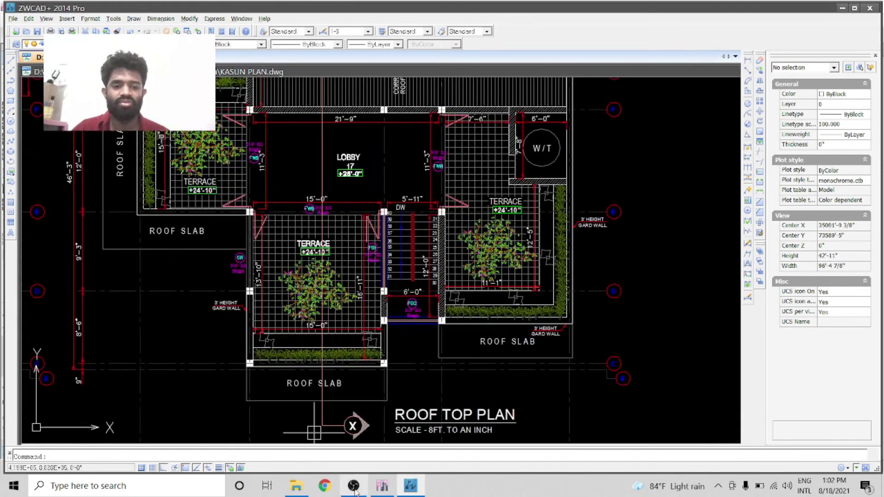
- Switch back to ETABS and compare the model's columns above 2F with the roof top plan in ZWCAD
click(383, 487)
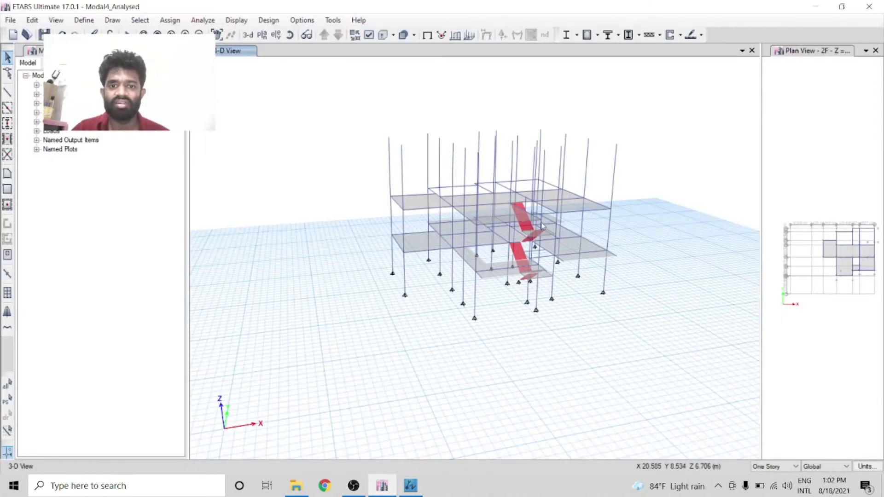
scroll(454, 192, up, 3)
scroll(453, 191, down, 4)
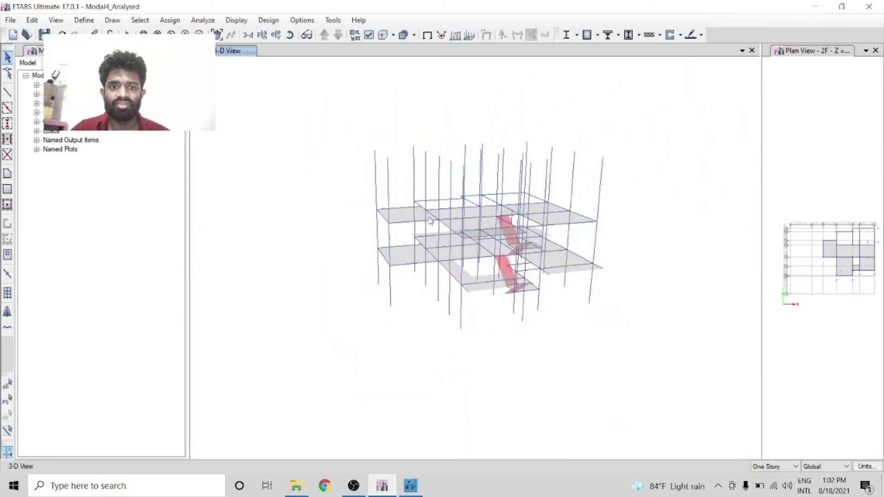
scroll(429, 171, up, 1)
drag(433, 179, 457, 166)
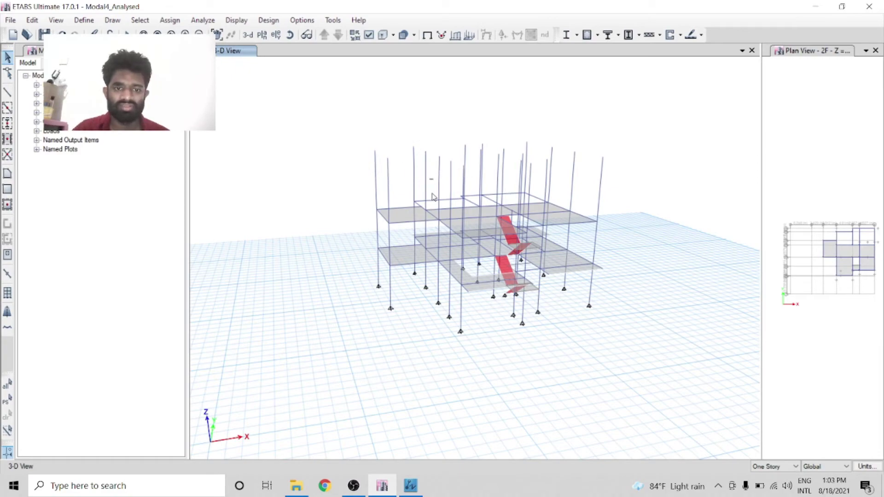
click(410, 487)
click(410, 487)
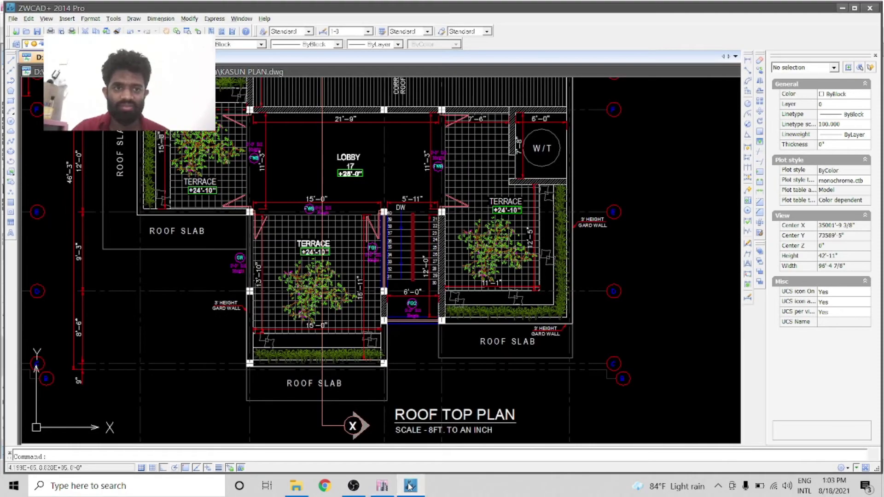
- Delete the column segments above 2F at the two outer corners of the projecting slab bay on the low-X side
drag(403, 192, 347, 140)
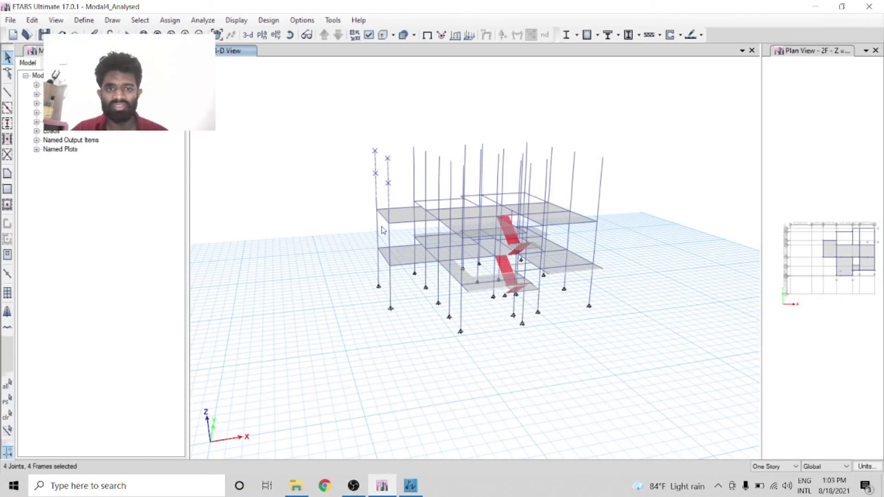
click(376, 196)
drag(395, 201, 359, 173)
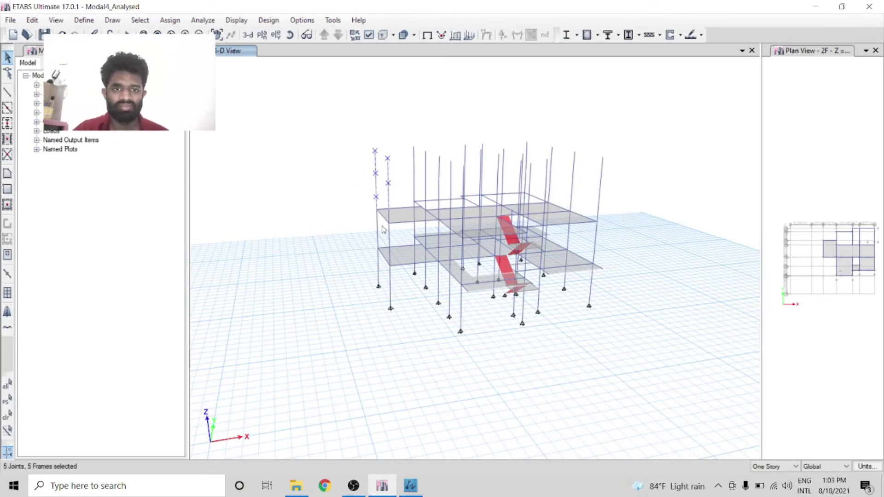
key(Delete)
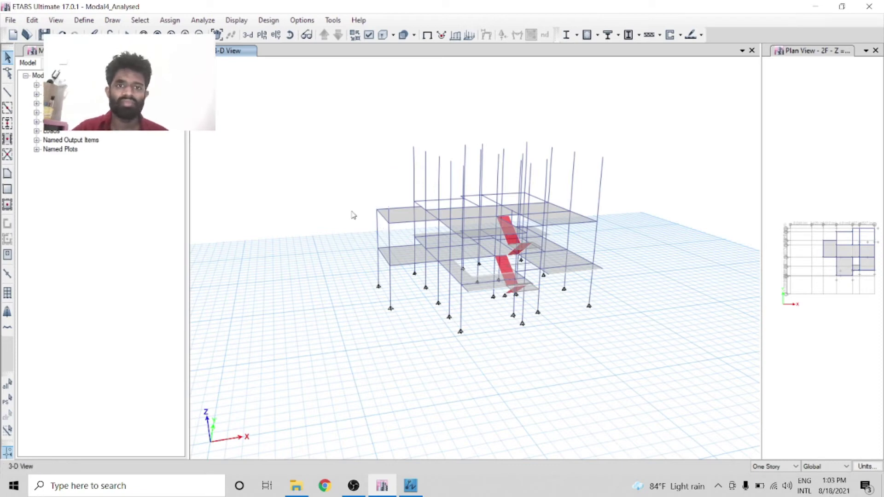
- Rotate the 3D model and delete the column segments above 2F along the outer edge of the rear bay without slabs
click(291, 40)
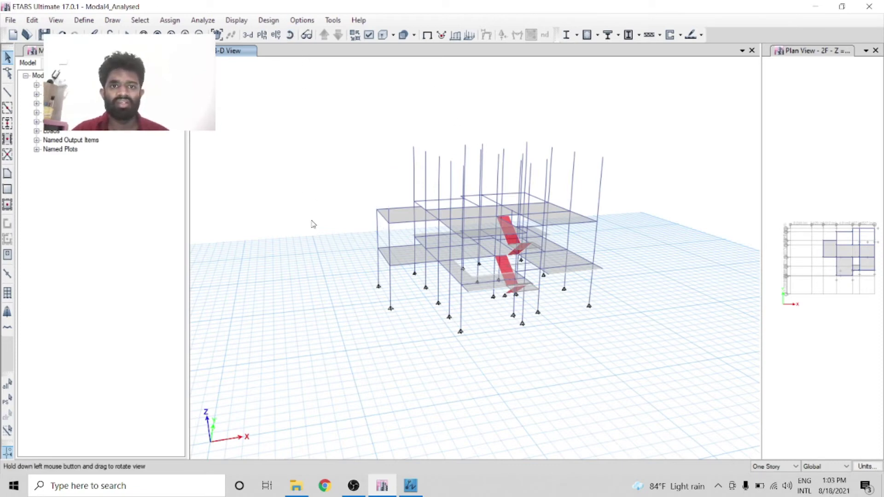
drag(310, 223, 258, 217)
drag(274, 139, 274, 138)
key(Delete)
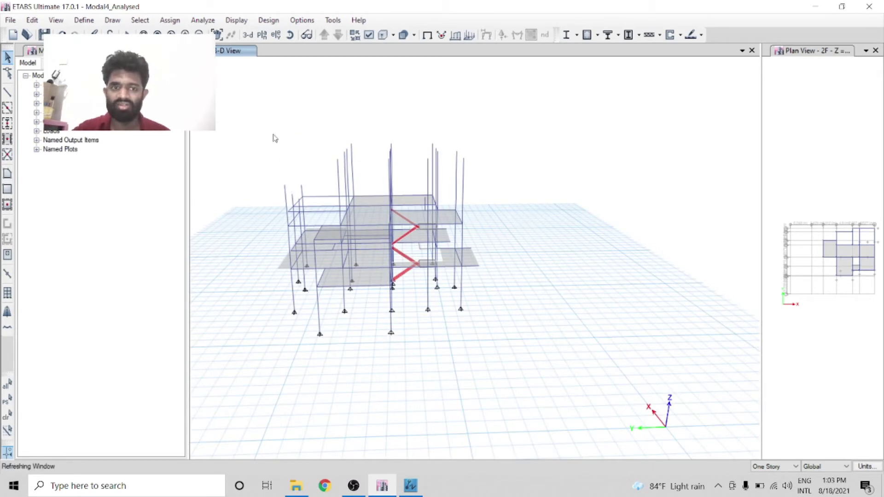
scroll(309, 198, up, 5)
scroll(312, 221, down, 3)
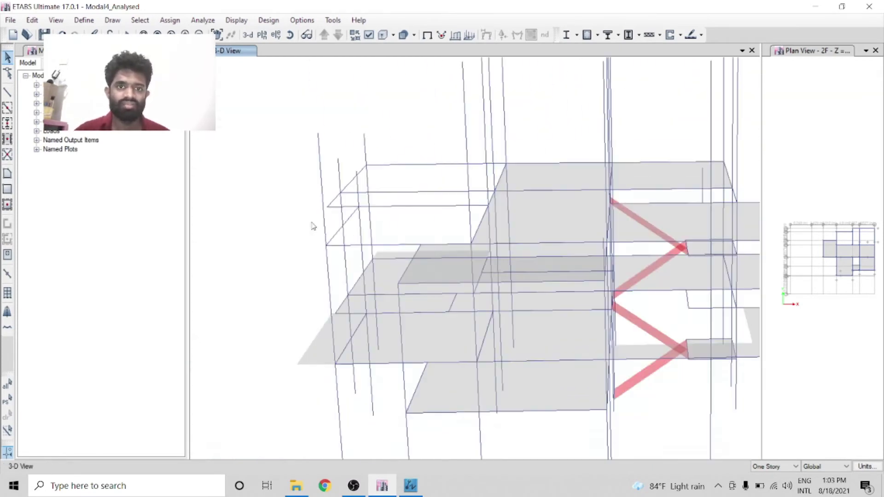
click(290, 35)
drag(292, 172, 312, 144)
key(Delete)
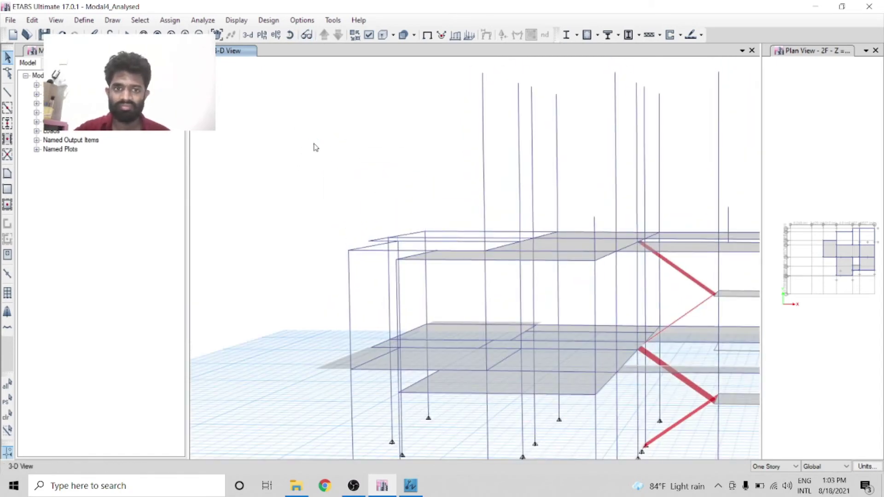
- Examine the remaining columns above 2F from the front, compare them with the roof top plan in ZWCAD, and return to ETABS
scroll(295, 152, down, 5)
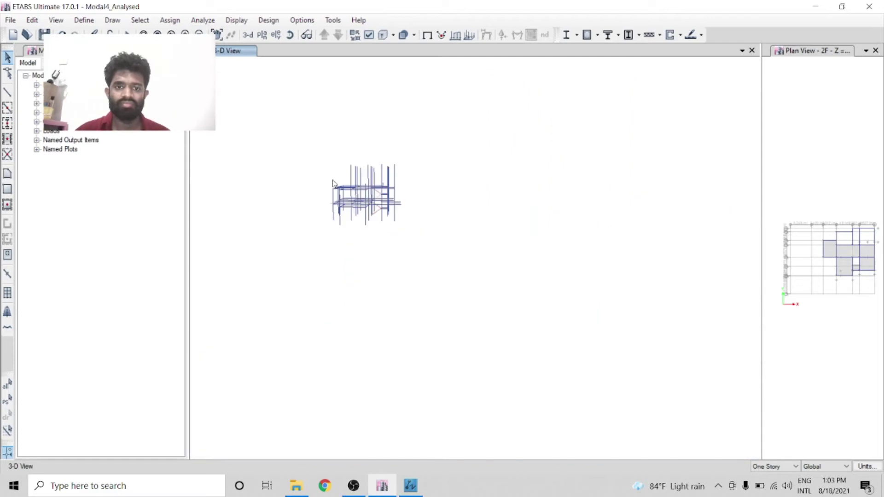
click(290, 36)
drag(391, 124, 312, 258)
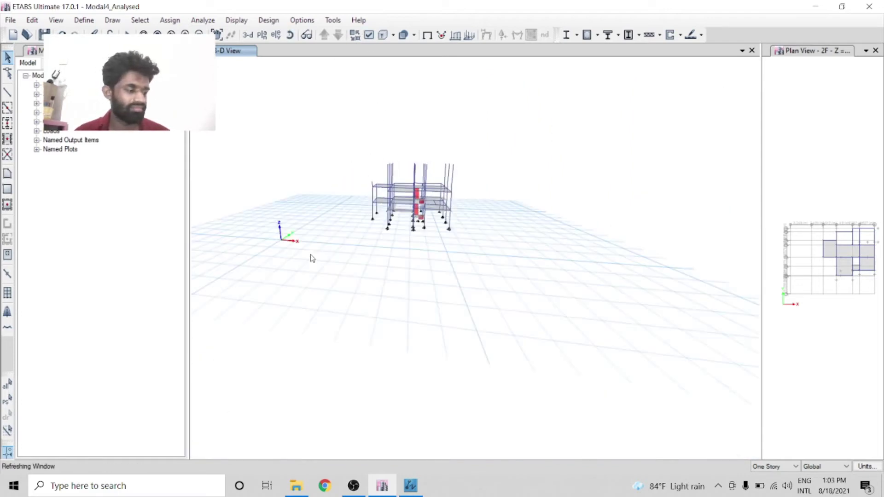
scroll(421, 185, up, 5)
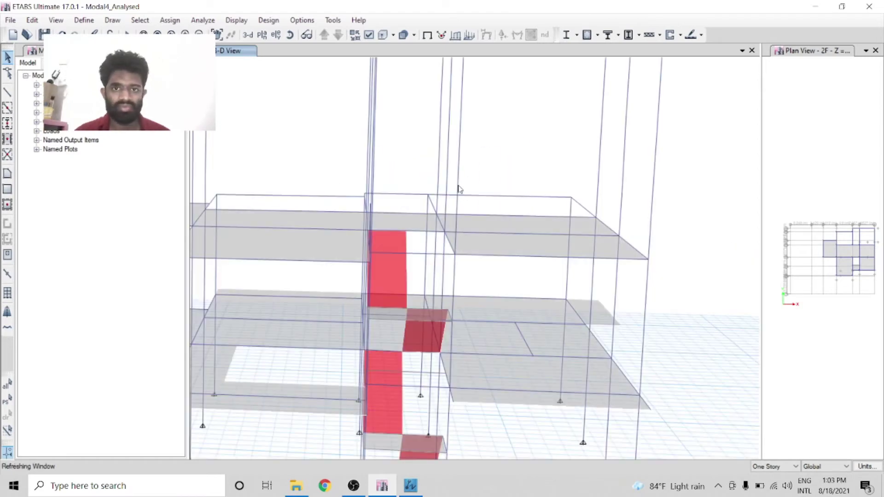
key(alt+Tab)
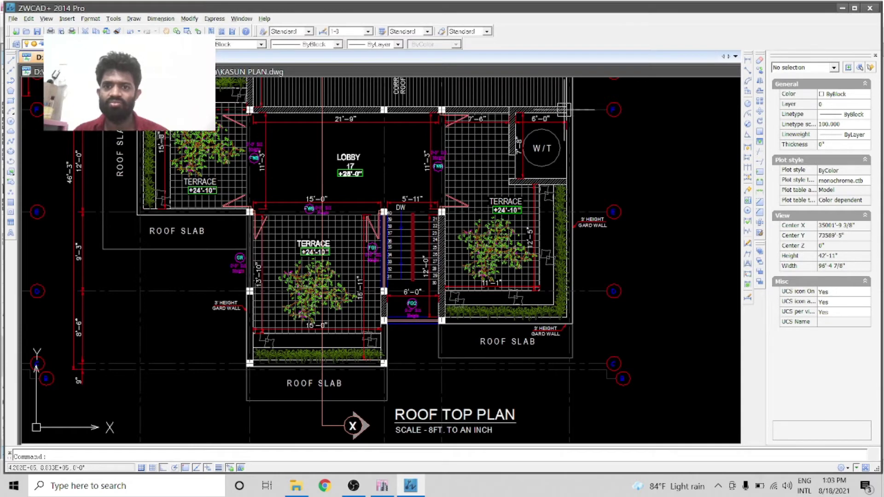
click(384, 488)
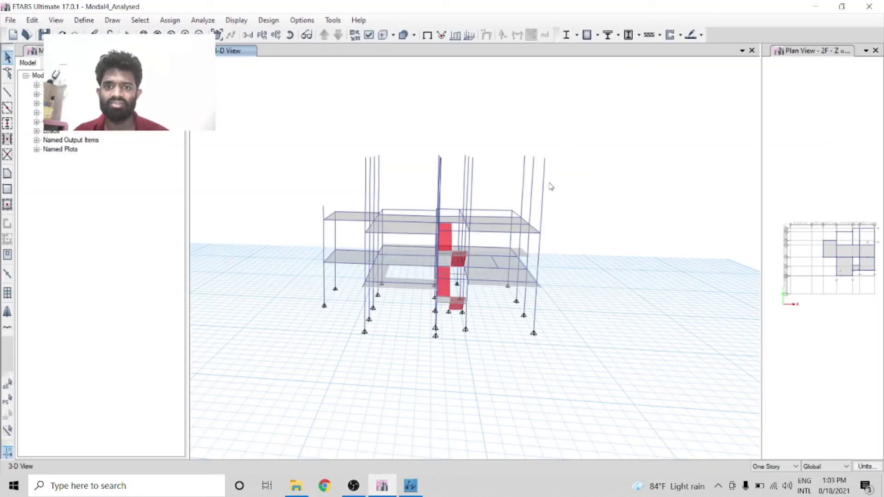
- Delete the two outer columns above 2F along the high-X edge, together with the short stubs left above that slab edge
drag(532, 172, 531, 171)
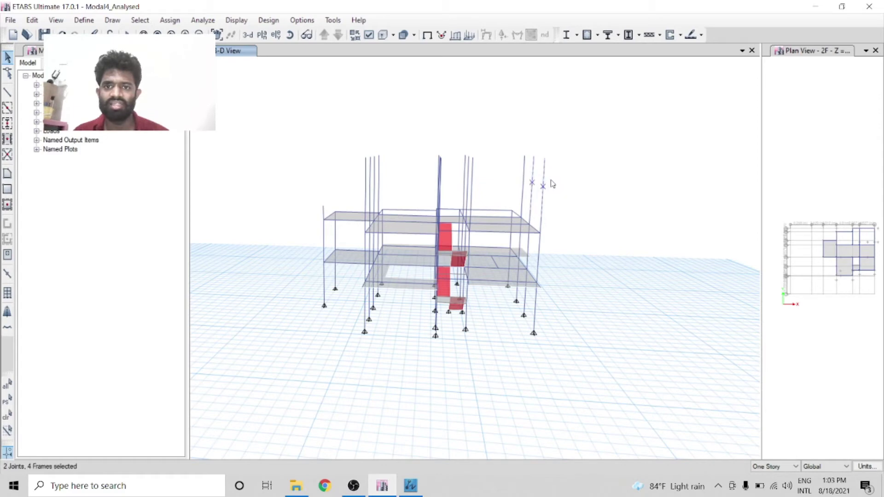
key(Delete)
scroll(505, 199, up, 4)
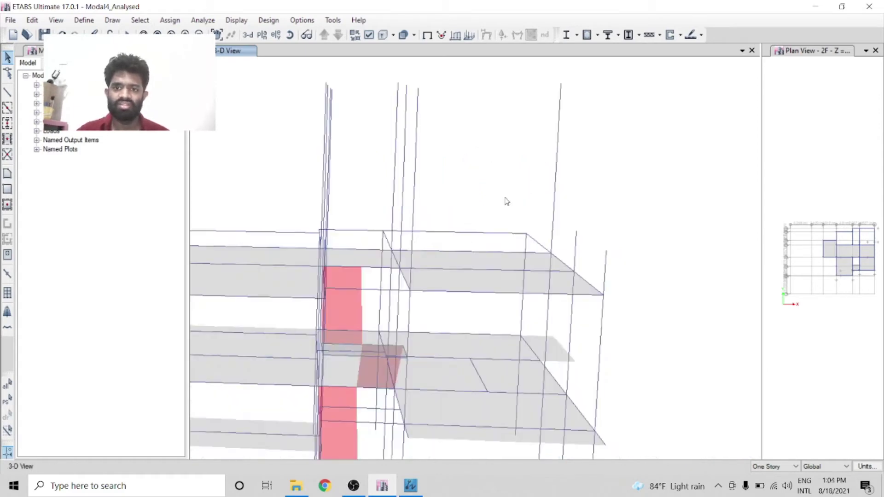
scroll(644, 313, down, 4)
drag(620, 298, 578, 284)
click(575, 297)
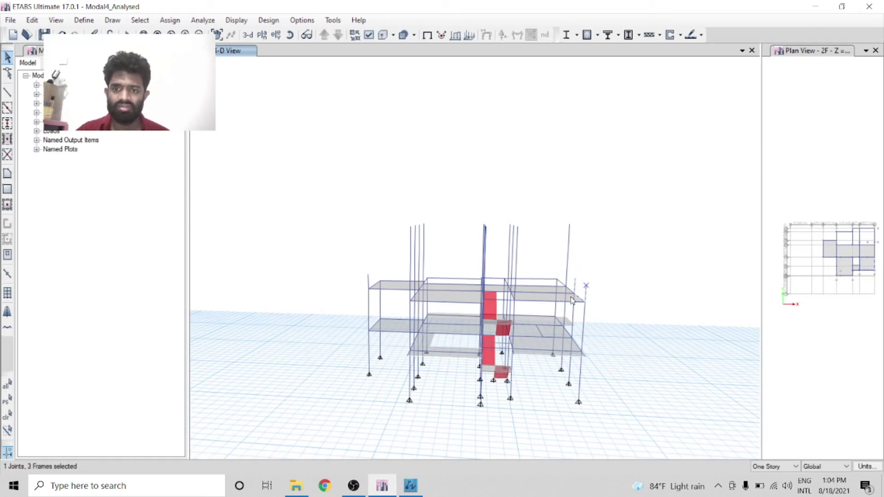
scroll(577, 299, up, 3)
click(617, 297)
scroll(567, 245, down, 3)
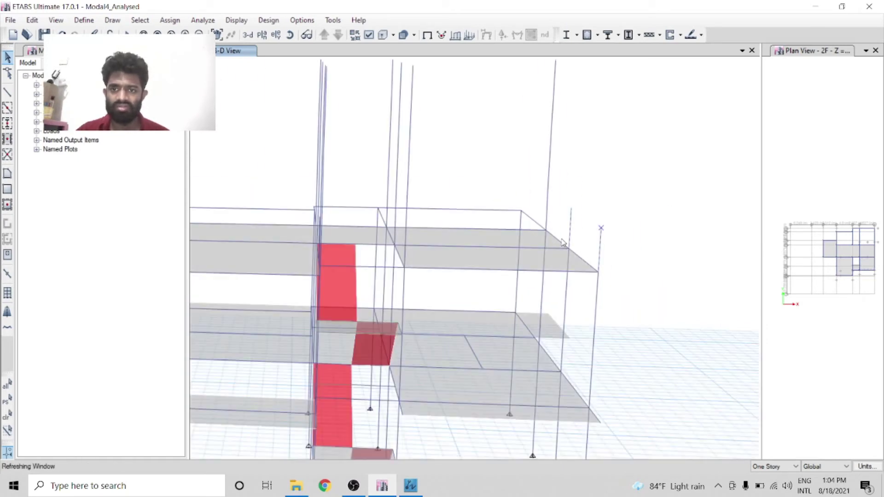
scroll(564, 242, down, 5)
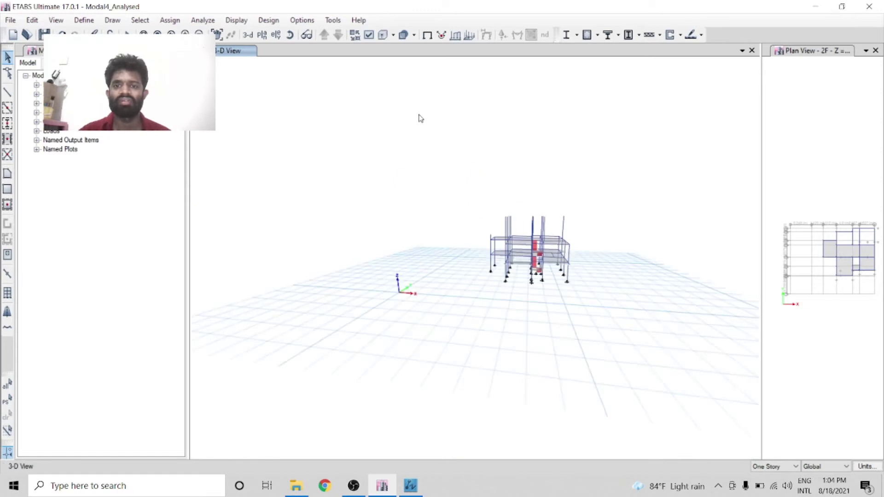
- Rotate the 3D model and delete the short column stubs above 2F at the projecting low-X bay and near the staircase
click(291, 36)
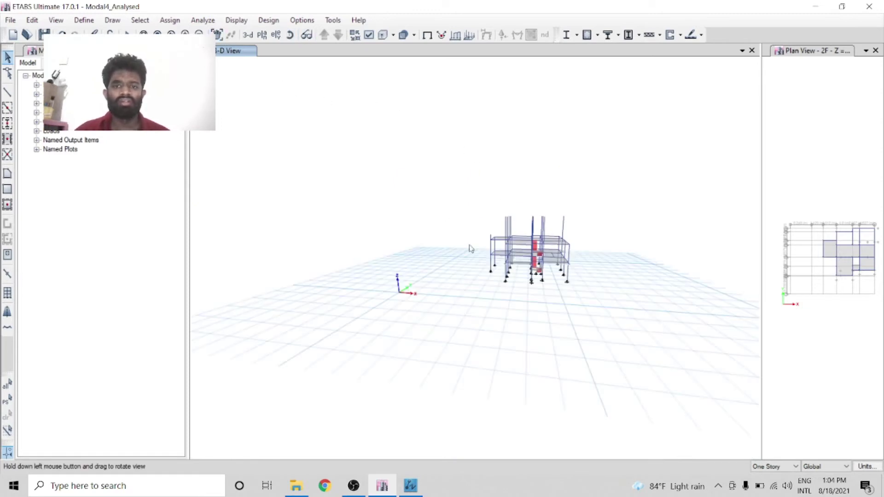
drag(470, 249, 497, 279)
scroll(469, 277, up, 5)
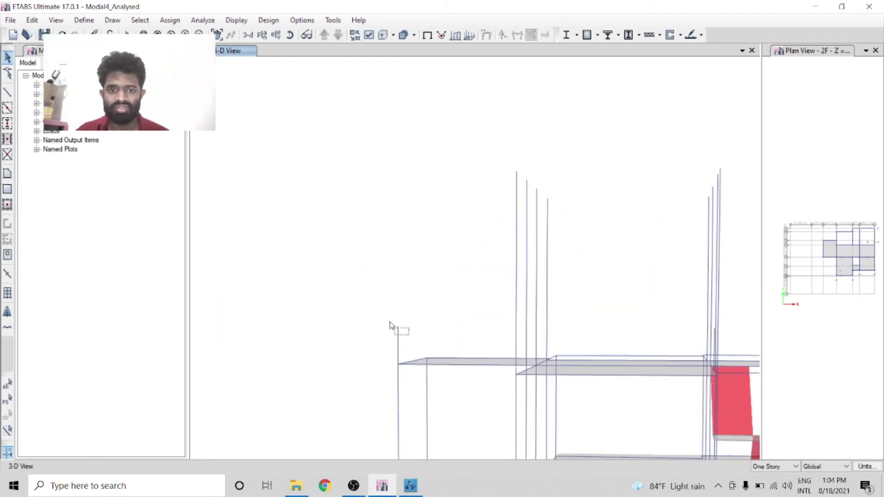
scroll(276, 164, down, 10)
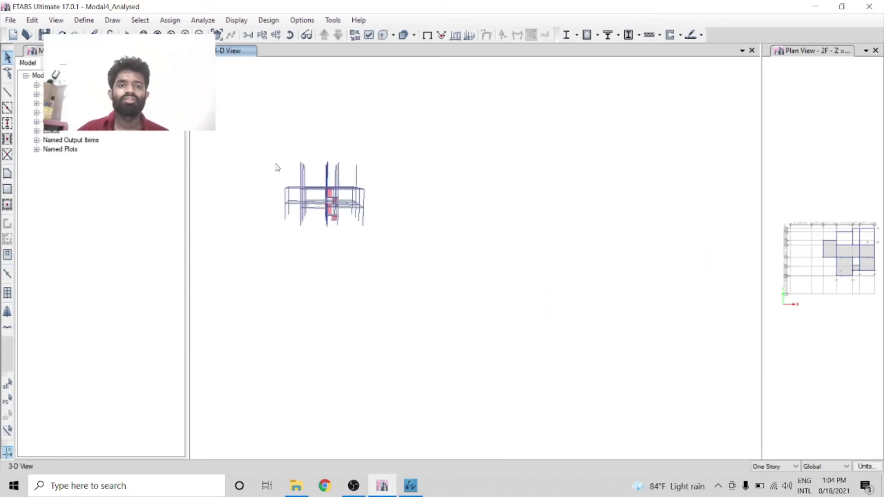
click(290, 35)
drag(296, 247, 219, 200)
scroll(276, 203, up, 5)
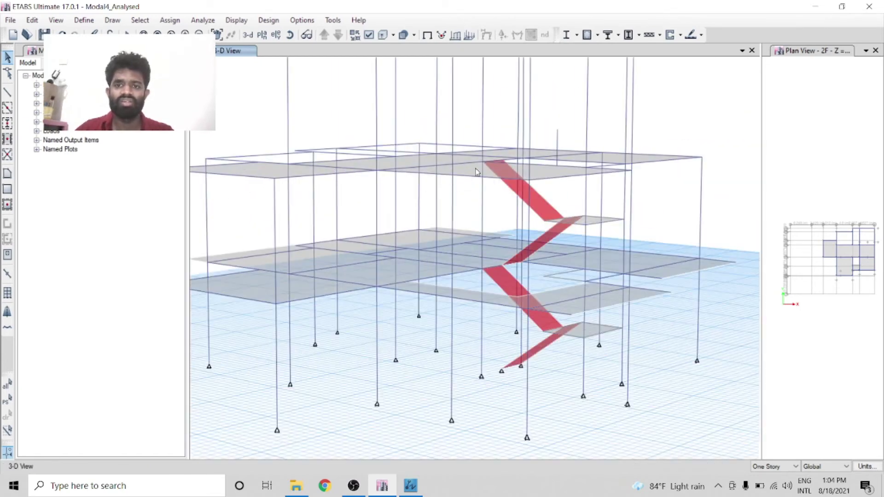
drag(570, 139, 555, 117)
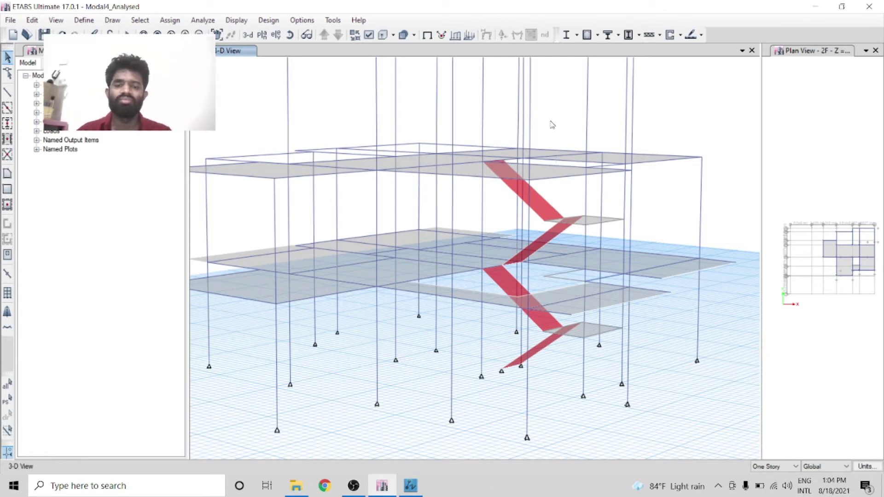
scroll(553, 130, down, 5)
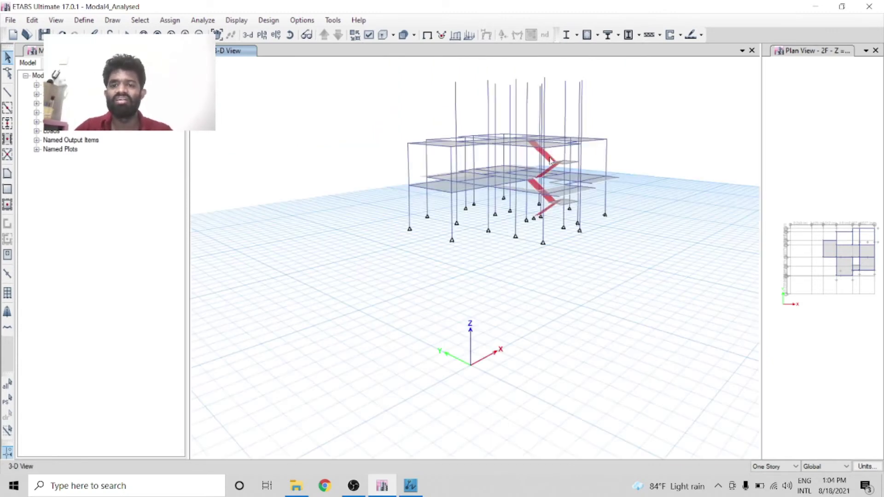
scroll(556, 149, up, 5)
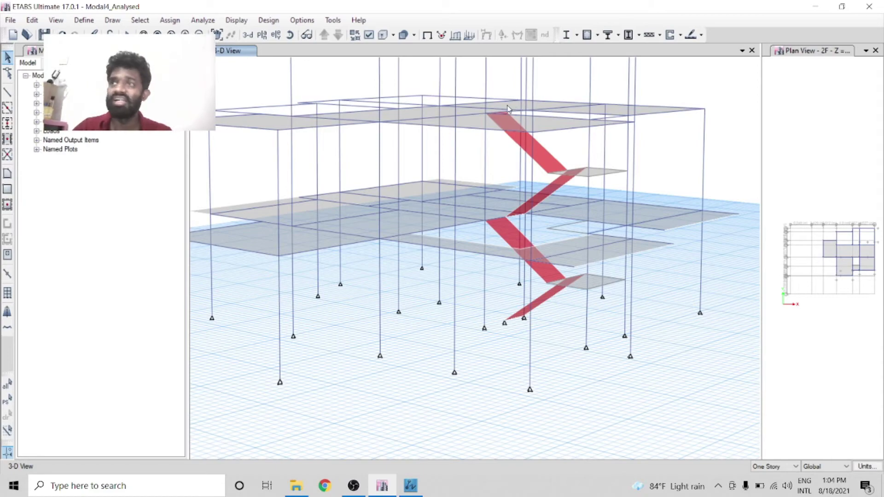
scroll(509, 110, down, 5)
scroll(521, 135, up, 5)
scroll(545, 157, down, 5)
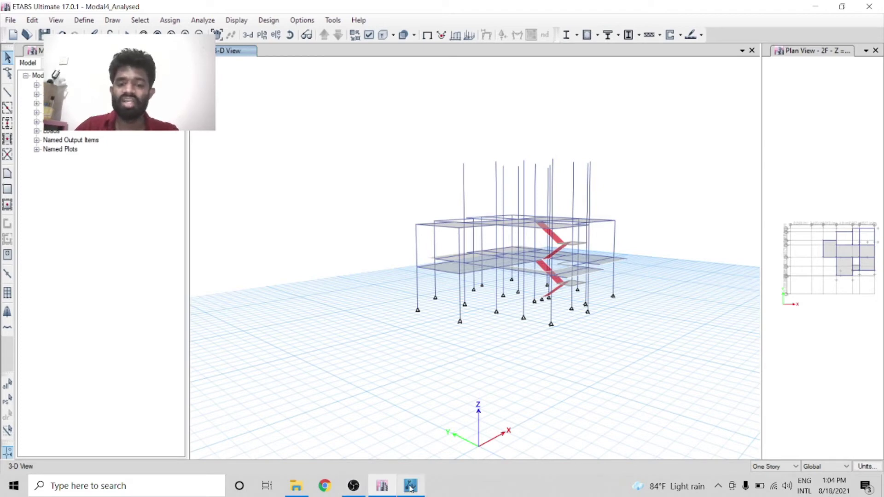
- Switch to ZWCAD and examine Section X-X for the upper-storey wall heights, RCC beam levels and asbestos roof slopes
click(354, 486)
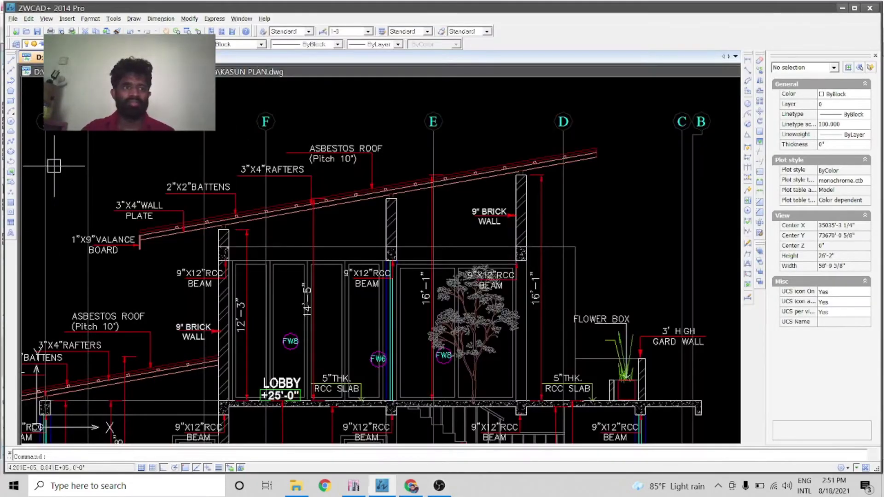
click(816, 3)
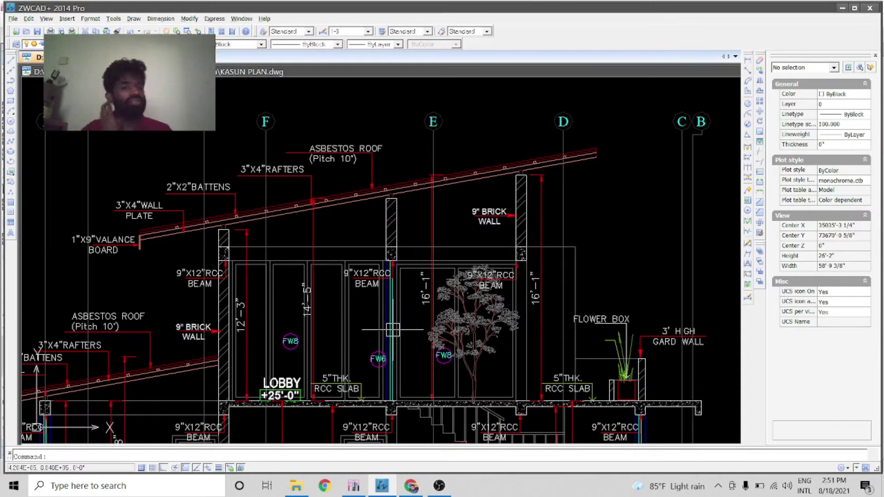
scroll(518, 251, down, 3)
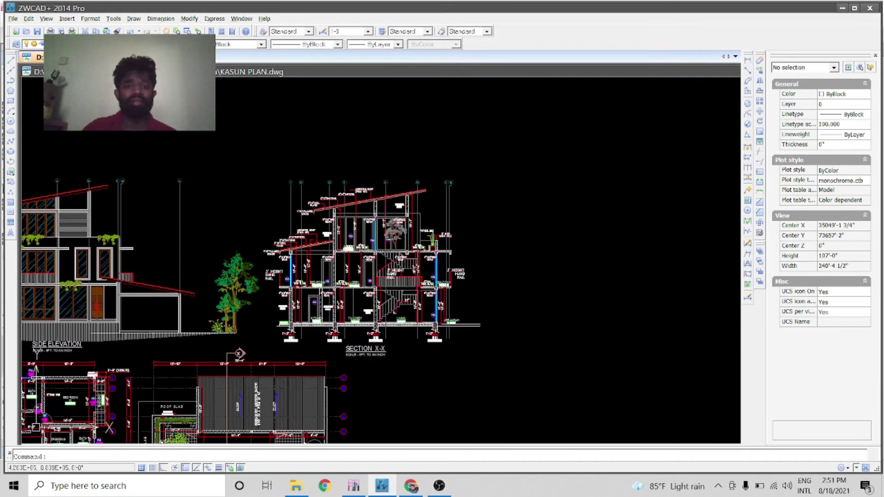
middle_drag(548, 258, 374, 258)
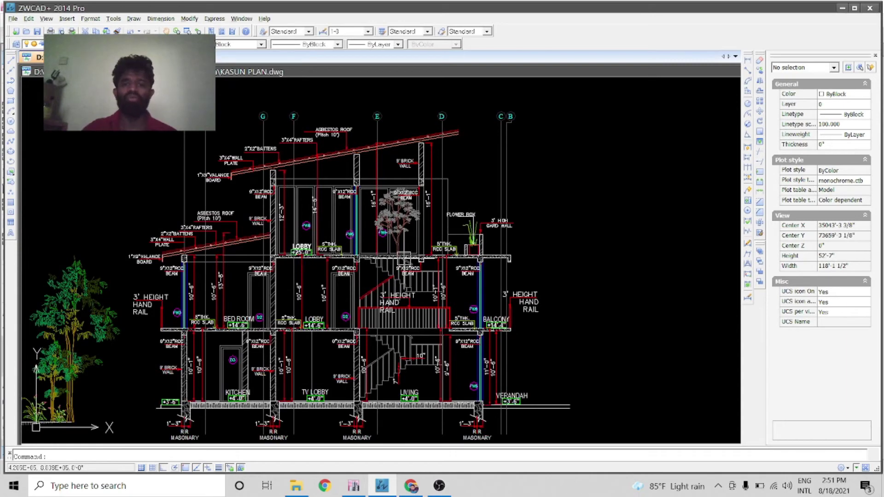
scroll(307, 241, up, 3)
scroll(507, 258, down, 4)
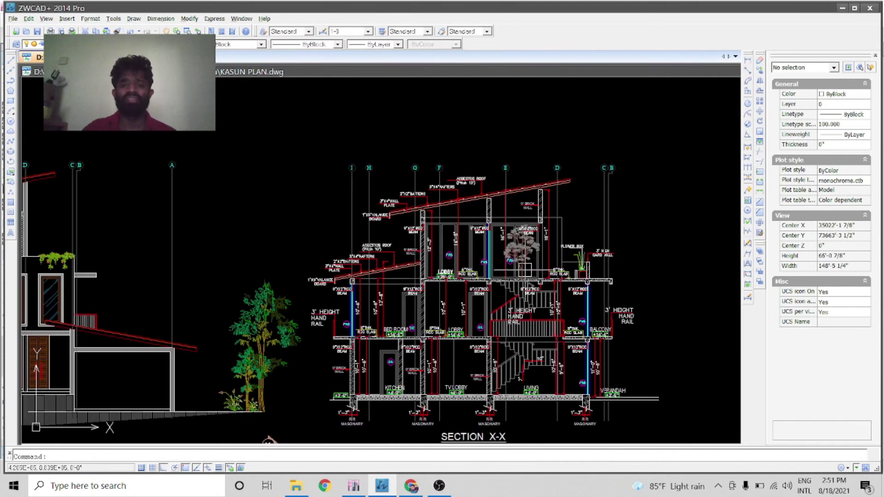
scroll(507, 263, up, 3)
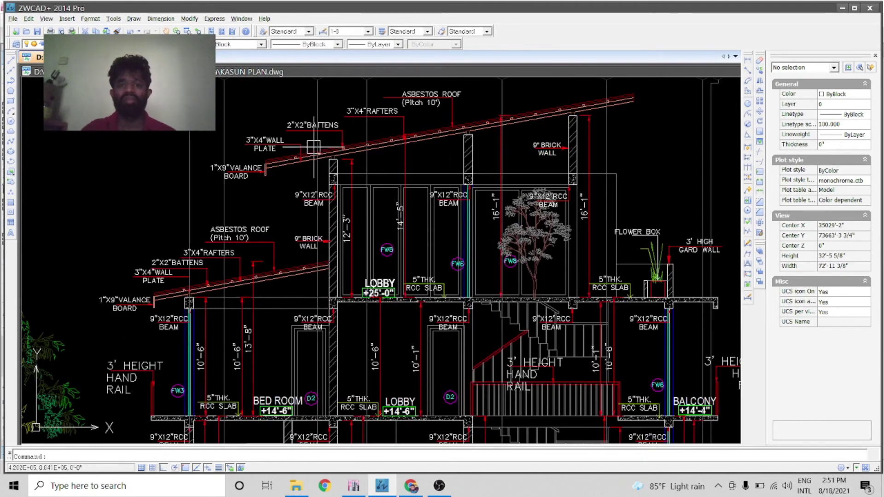
scroll(402, 332, down, 2)
scroll(454, 250, up, 3)
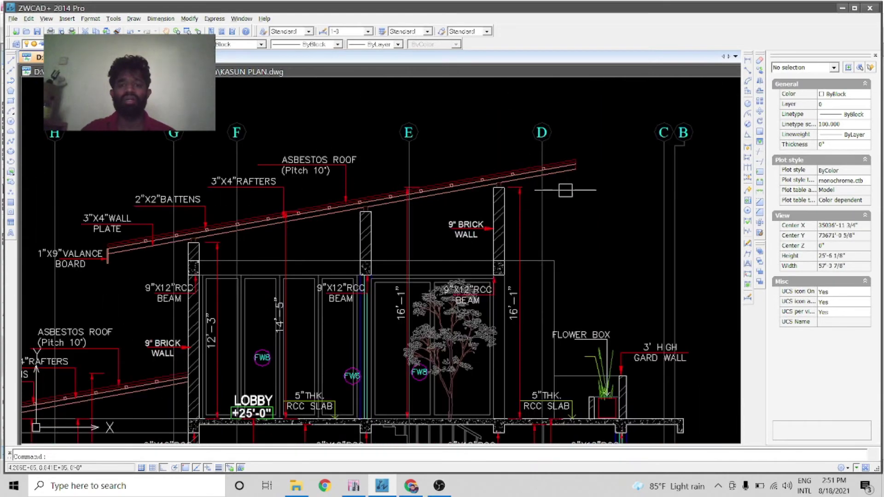
scroll(171, 189, down, 3)
scroll(309, 215, up, 2)
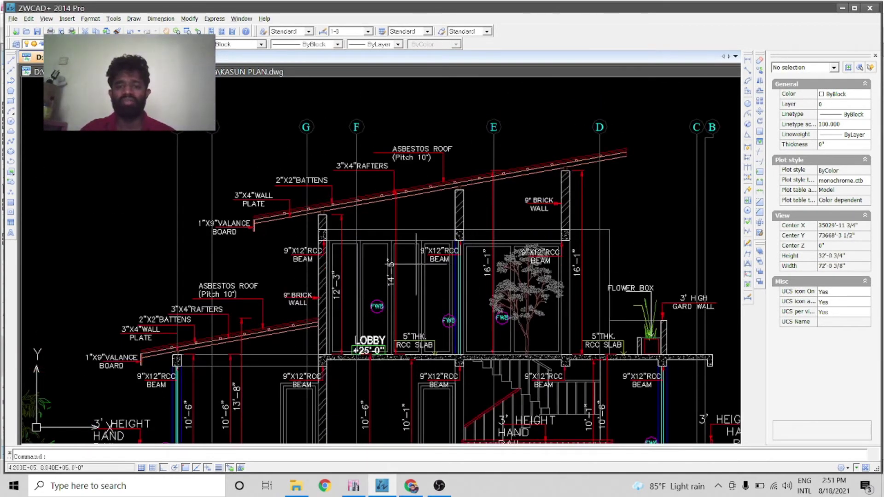
scroll(329, 234, up, 2)
scroll(322, 232, down, 2)
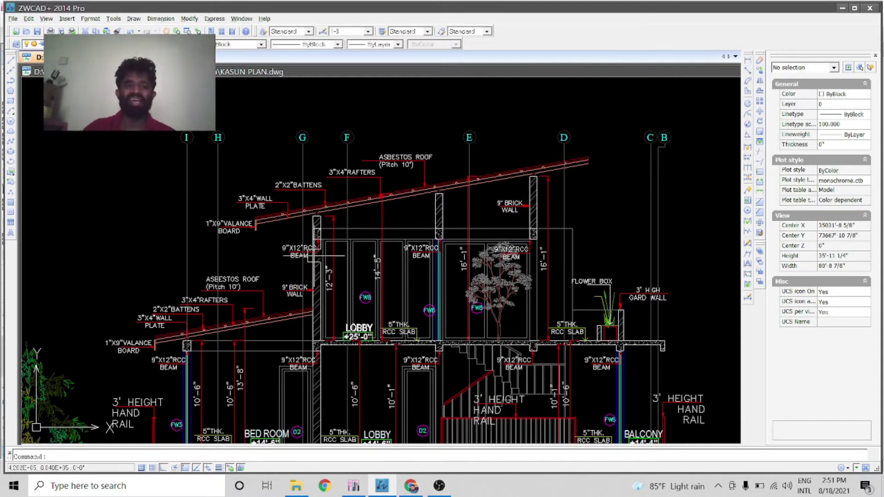
scroll(308, 252, up, 5)
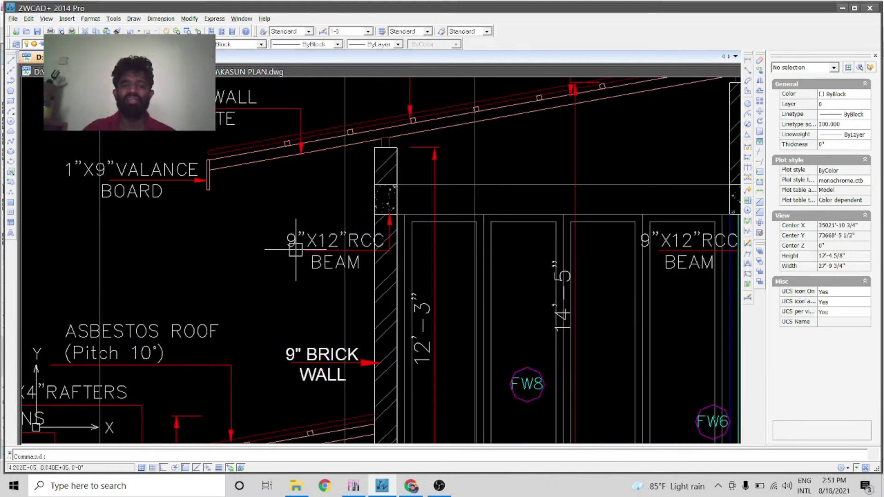
scroll(323, 223, down, 2)
scroll(322, 223, down, 4)
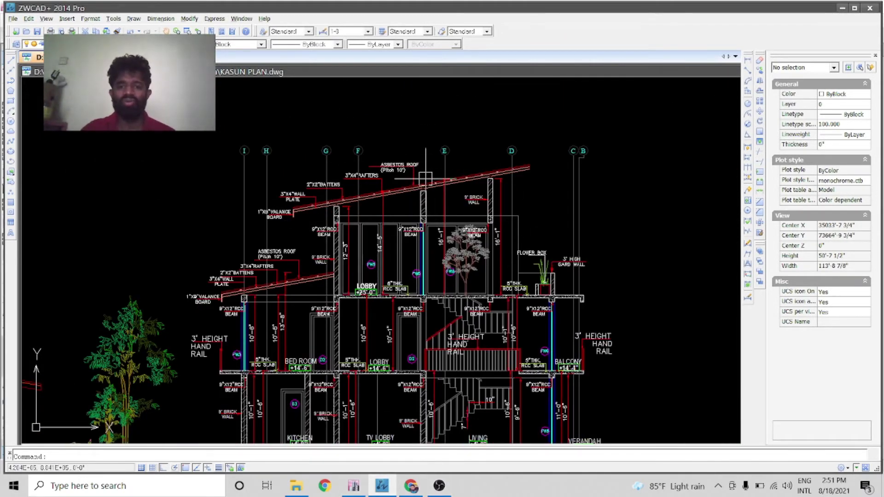
- Switch back to ETABS and compare the 3F and 2F plan views
click(354, 486)
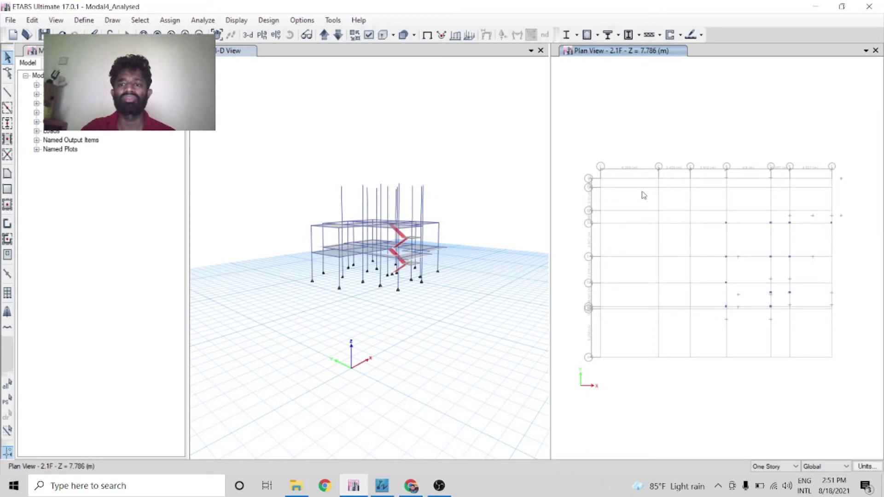
click(323, 35)
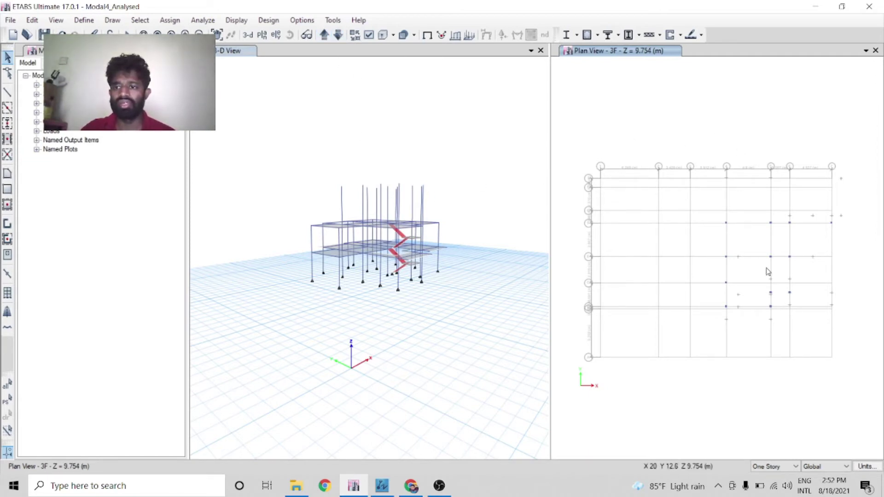
middle_drag(833, 303, 773, 288)
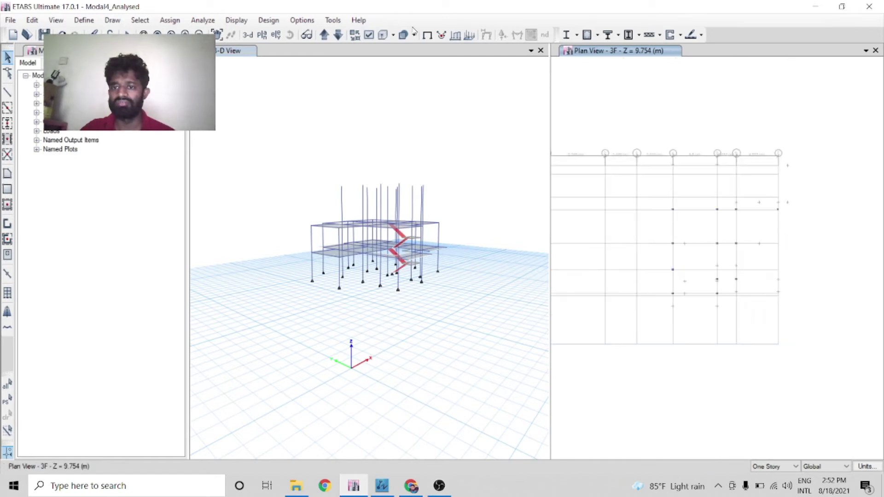
click(339, 36)
click(339, 35)
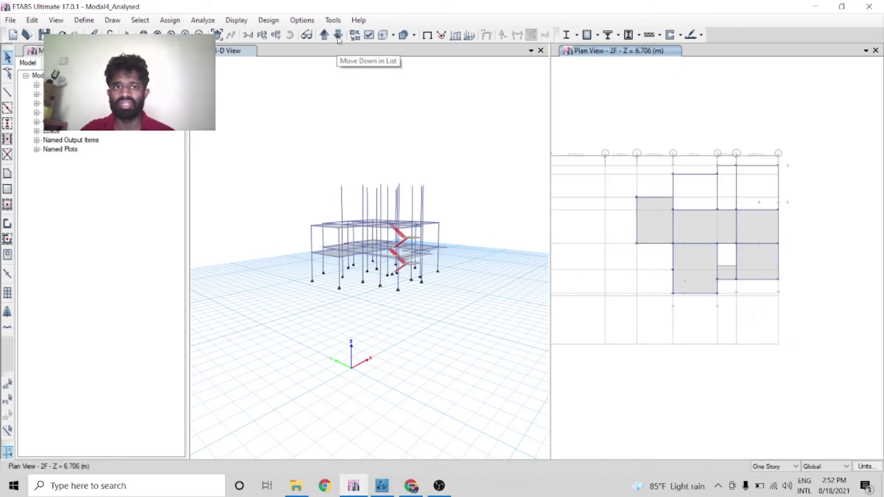
- Cycle the plan view through the storey levels and set it to 2.1F (Z = 7.786 m)
click(325, 35)
click(325, 35)
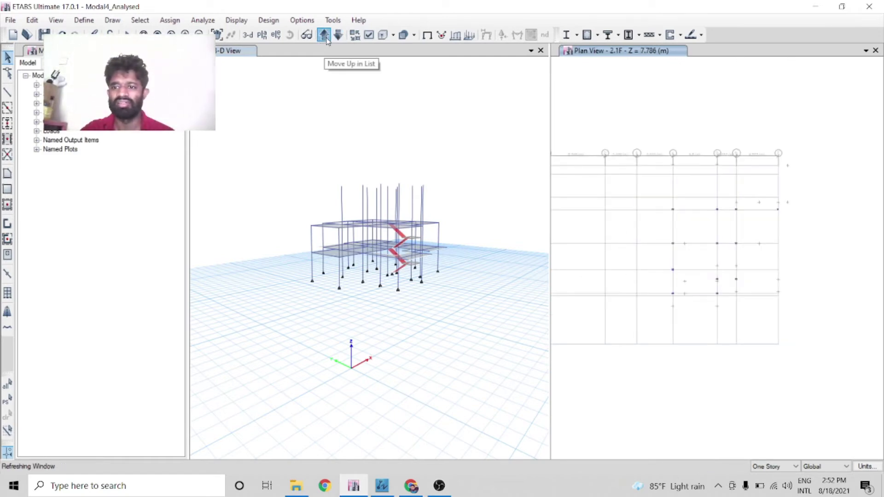
click(325, 36)
click(326, 39)
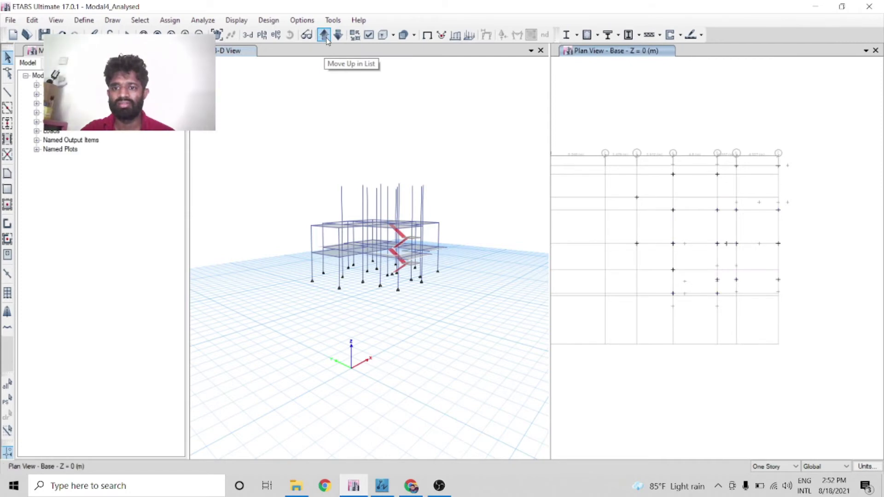
click(326, 40)
click(326, 39)
click(326, 39)
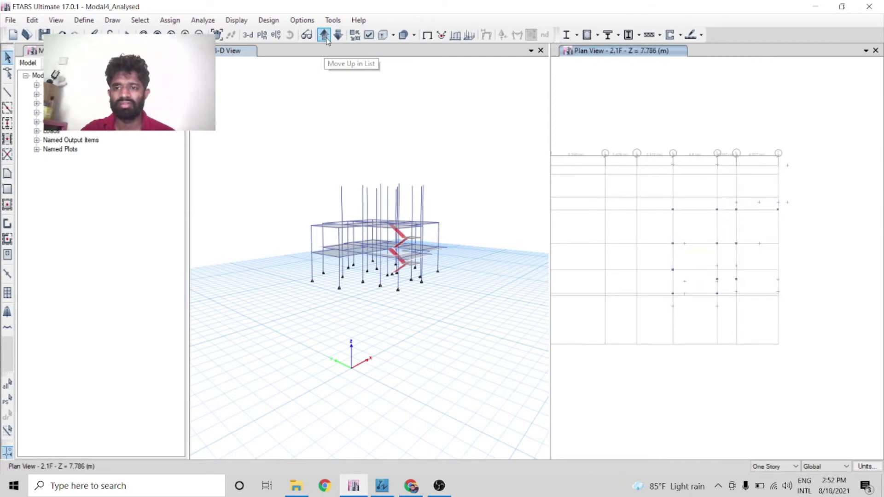
click(338, 35)
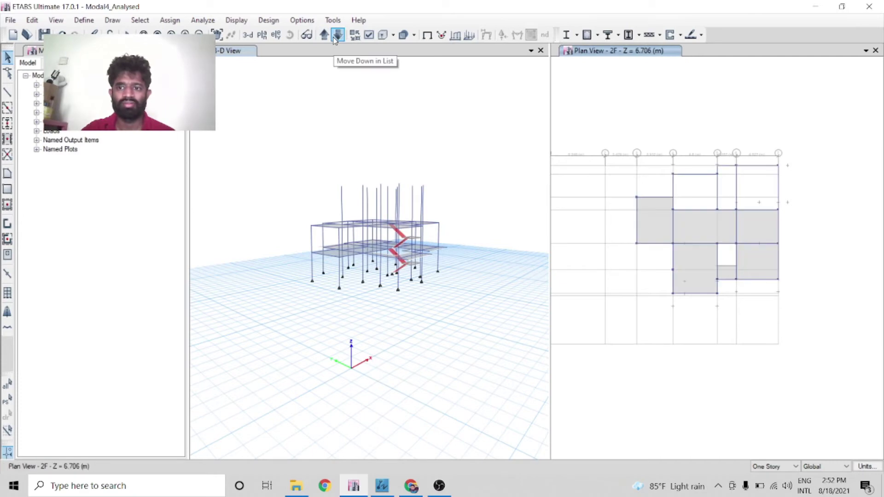
click(325, 36)
- Draw Beam225x225 frame beams on the 2.1F plan along grid 4 from grid F to C and across to grid point 5-C
scroll(748, 244, up, 3)
scroll(748, 244, down, 3)
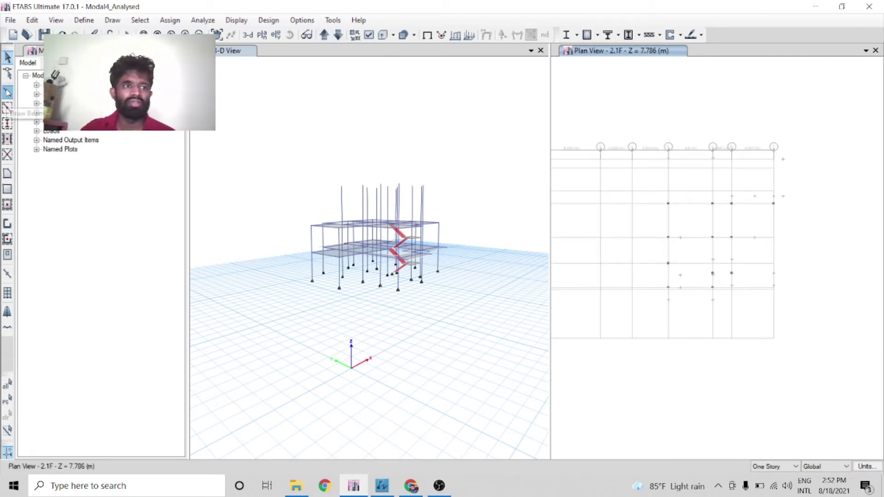
click(7, 92)
click(174, 386)
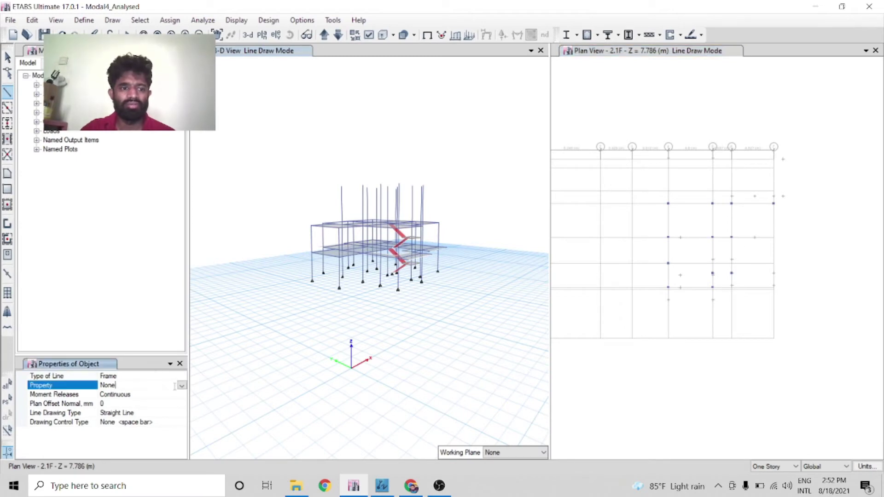
click(181, 386)
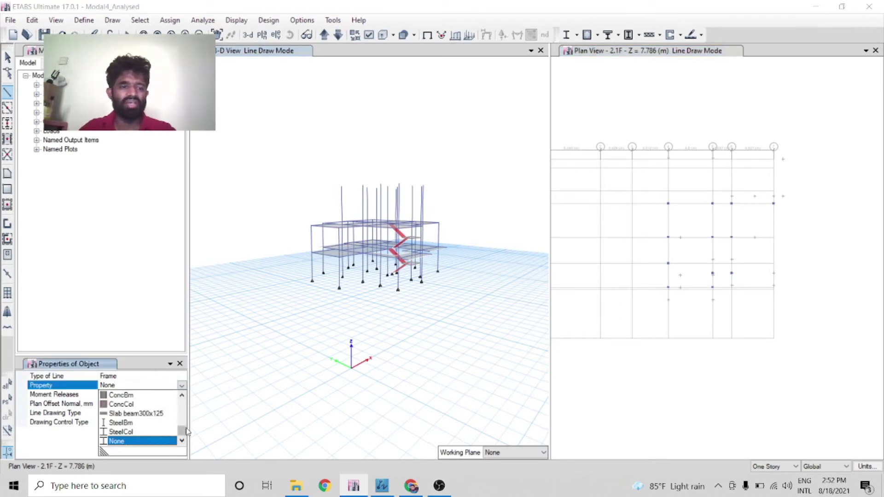
drag(185, 430, 196, 400)
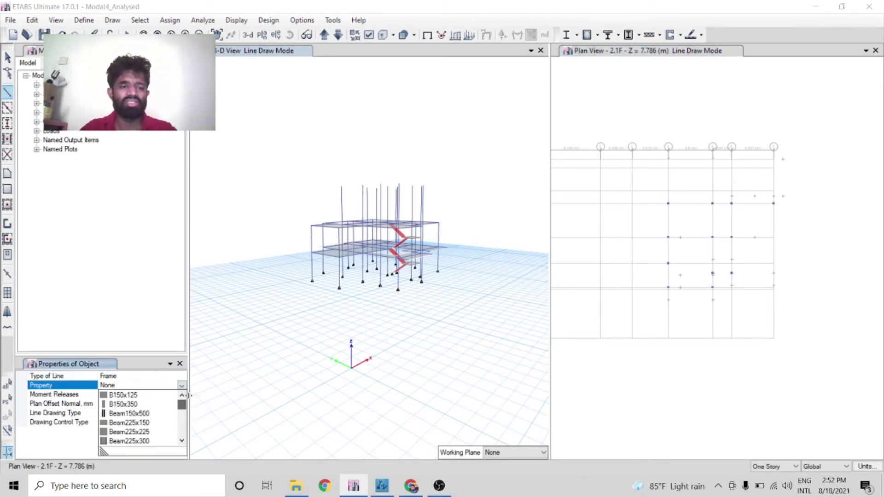
click(145, 433)
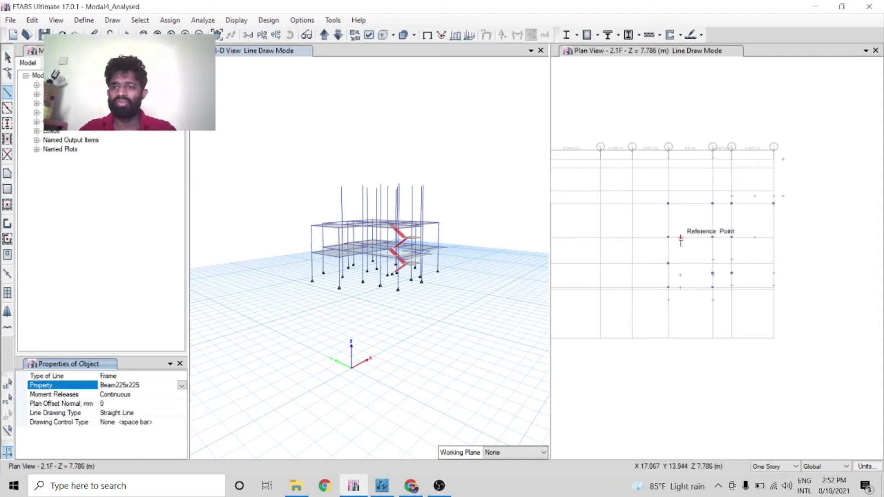
click(668, 203)
click(670, 252)
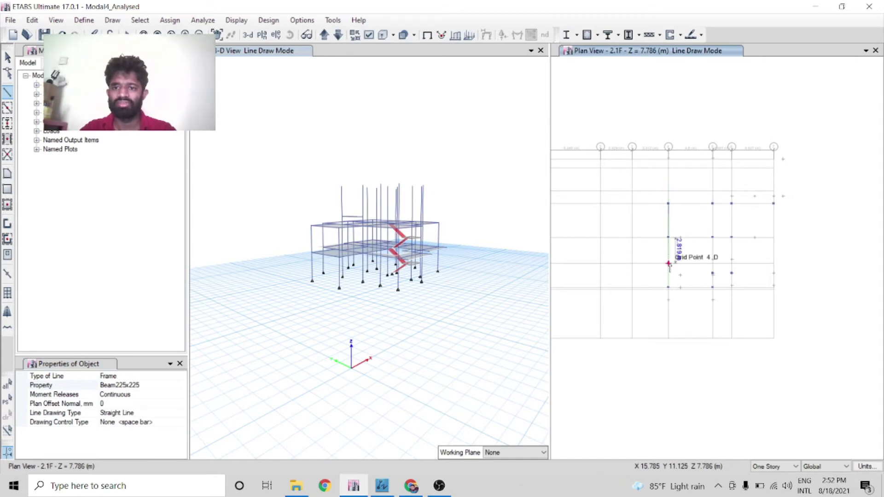
click(668, 288)
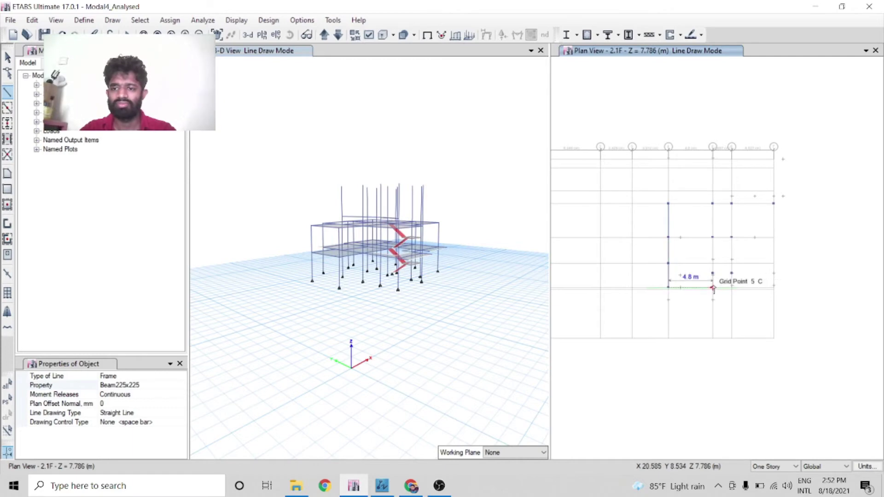
click(714, 288)
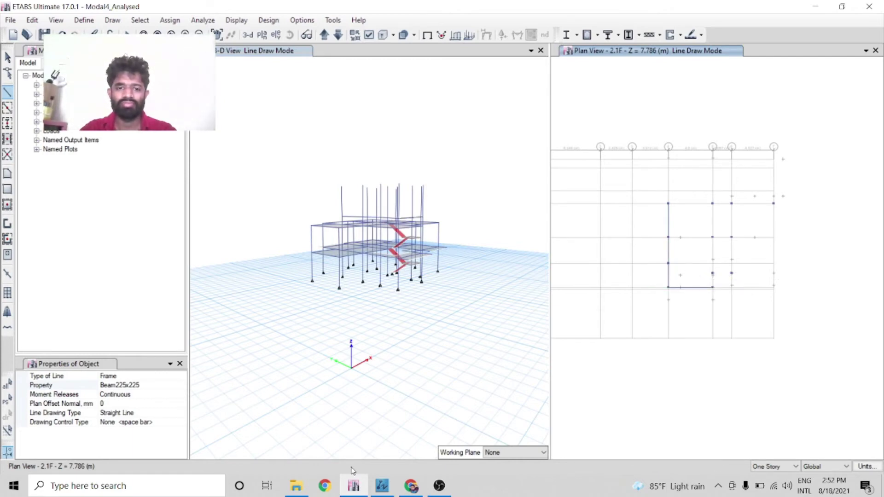
- Switch to ZWCAD and examine the Roof Top Plan around the front terrace and staircase for the beam and column layout
click(382, 486)
scroll(306, 256, down, 10)
scroll(515, 299, up, 15)
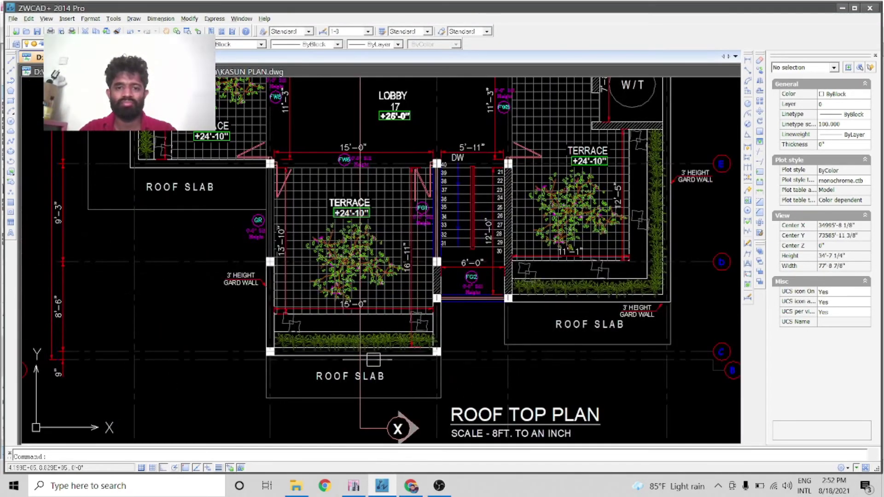
scroll(433, 258, down, 6)
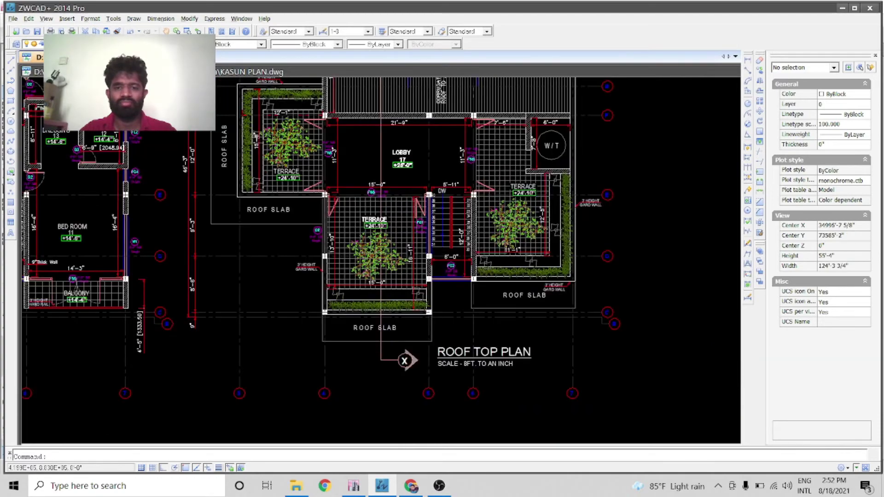
scroll(415, 251, up, 4)
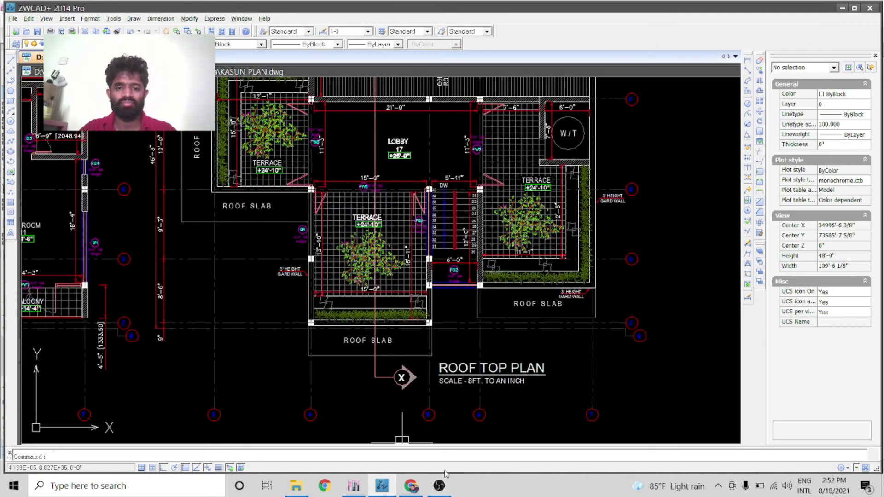
- Switch back to ETABS and draw Beam225x225 beams around the staircase step and back along grid F to grid 4, closing the 2.1F perimeter
click(353, 486)
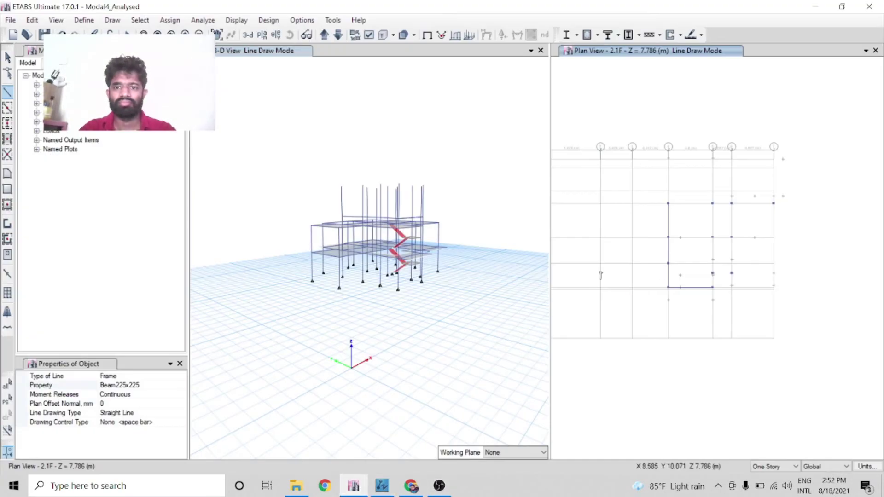
scroll(691, 300, up, 5)
scroll(682, 322, down, 5)
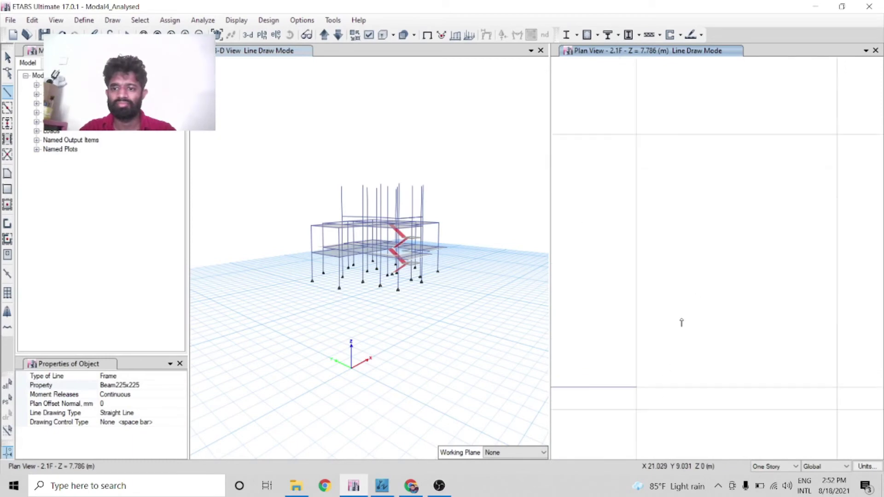
click(671, 334)
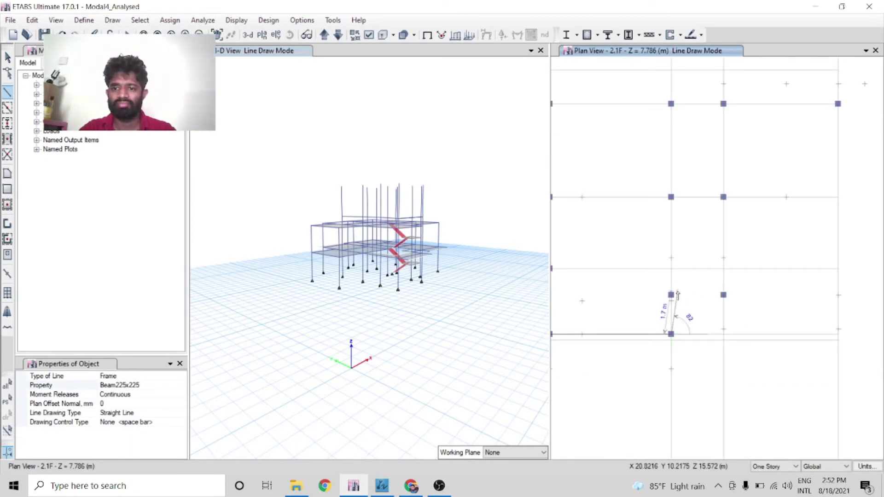
click(725, 298)
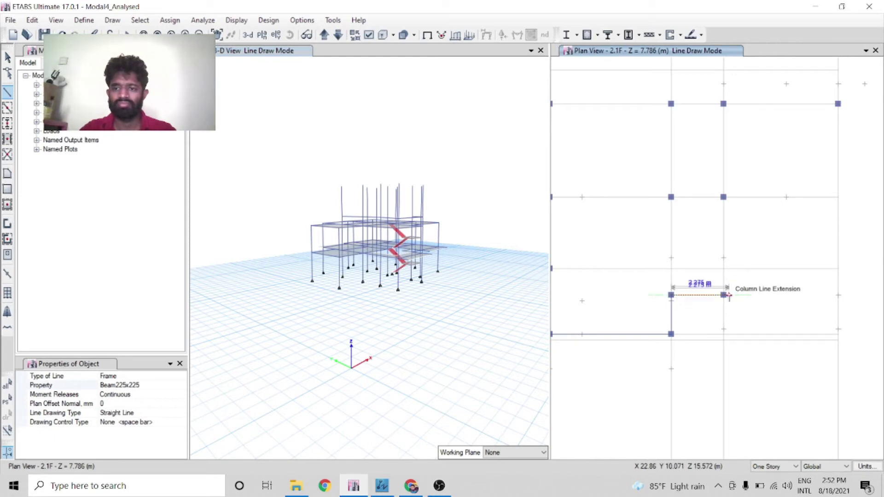
click(721, 275)
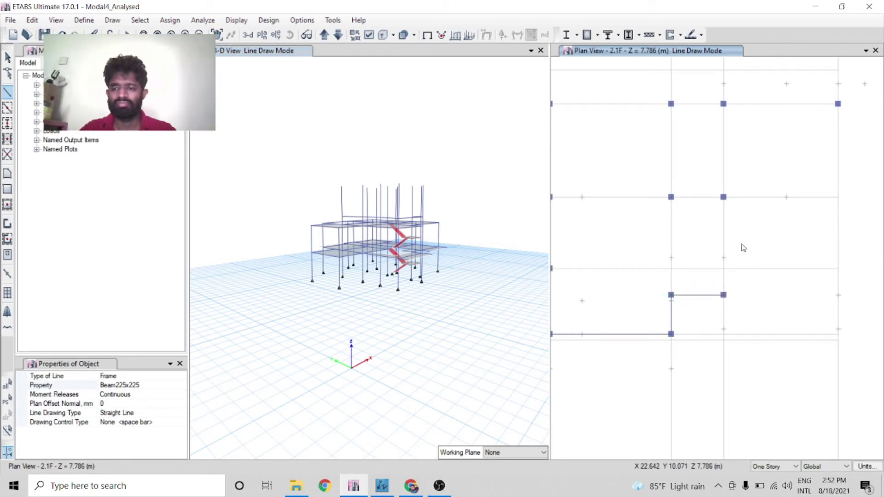
click(711, 287)
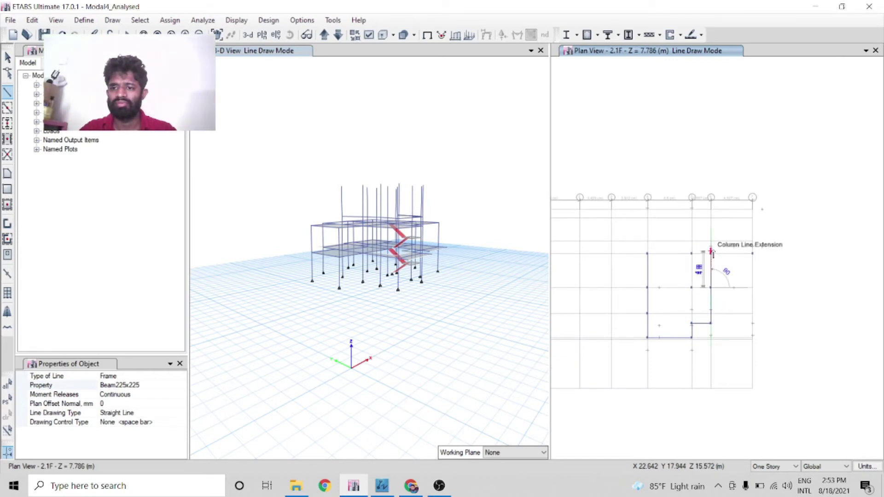
click(711, 253)
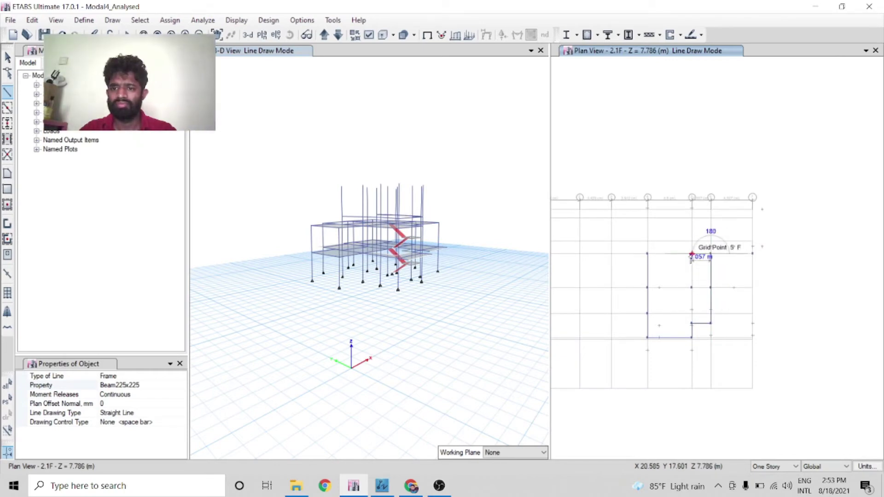
click(692, 254)
key(Escape)
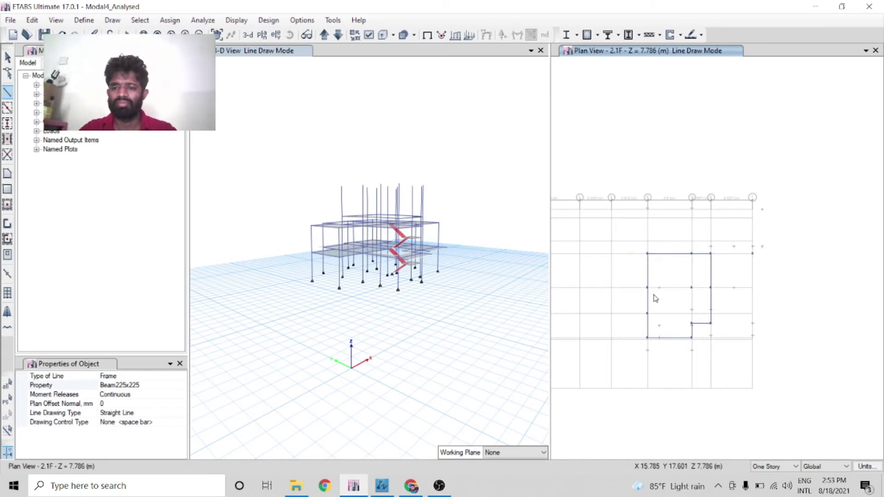
scroll(667, 286, down, 2)
scroll(685, 291, up, 2)
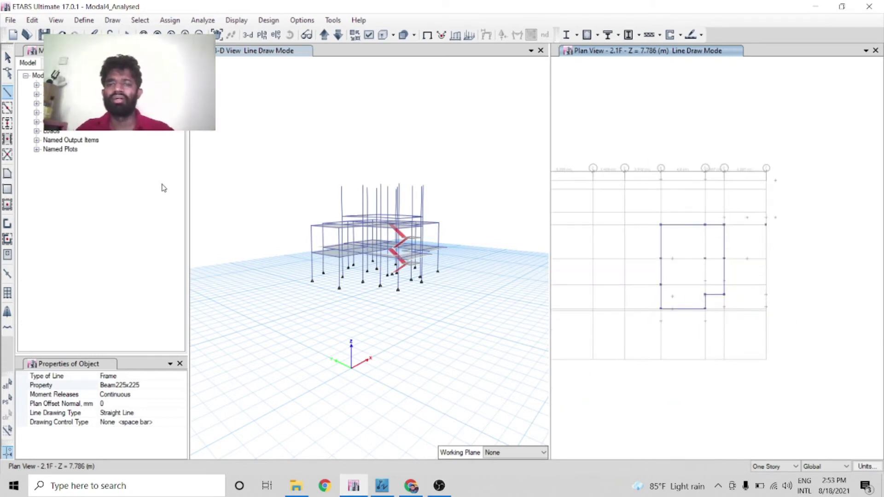
click(7, 57)
- Inspect the 2.1F beam ring and the columns above it in the 3D view, widening that view
scroll(396, 253, up, 3)
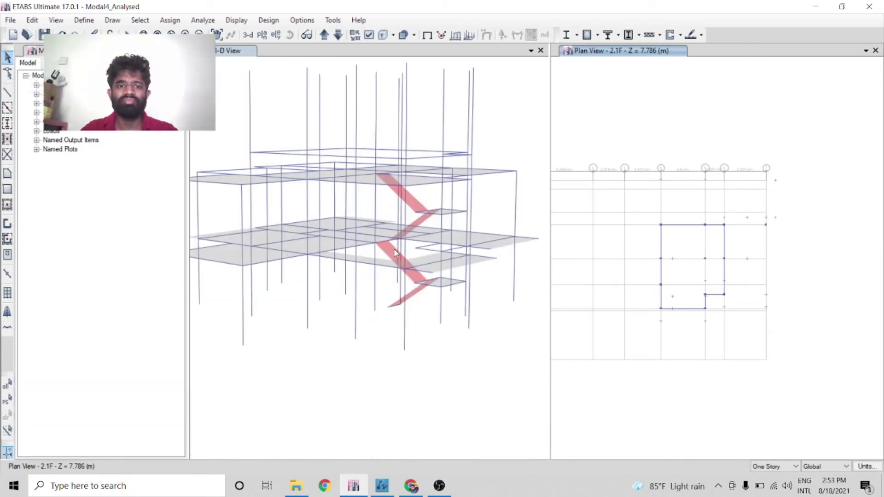
scroll(396, 253, down, 3)
scroll(406, 231, up, 3)
scroll(428, 205, down, 2)
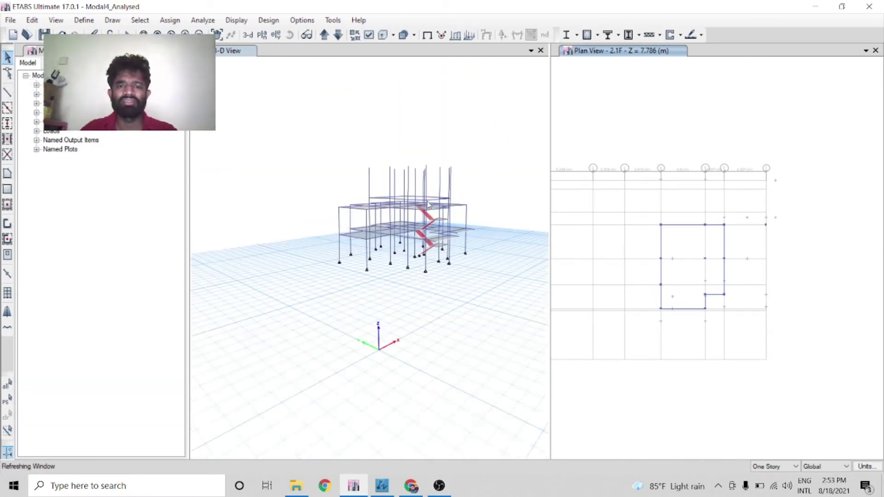
scroll(428, 205, up, 3)
scroll(442, 166, down, 3)
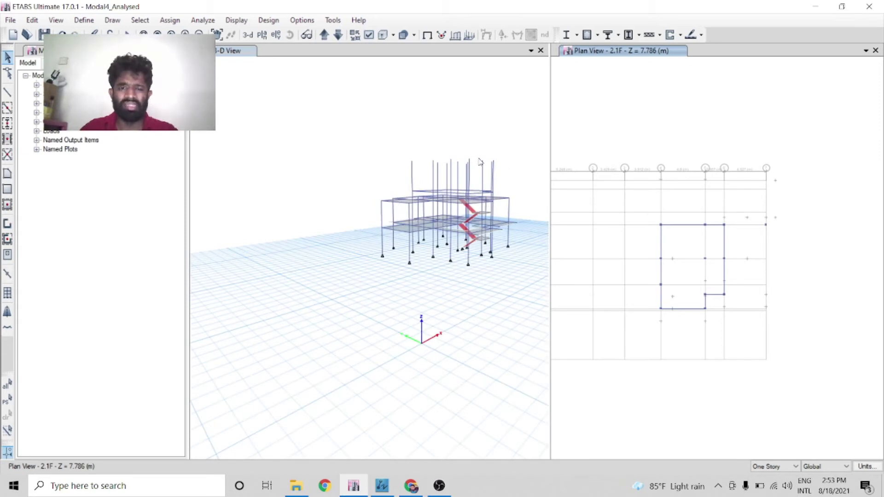
drag(549, 191, 682, 191)
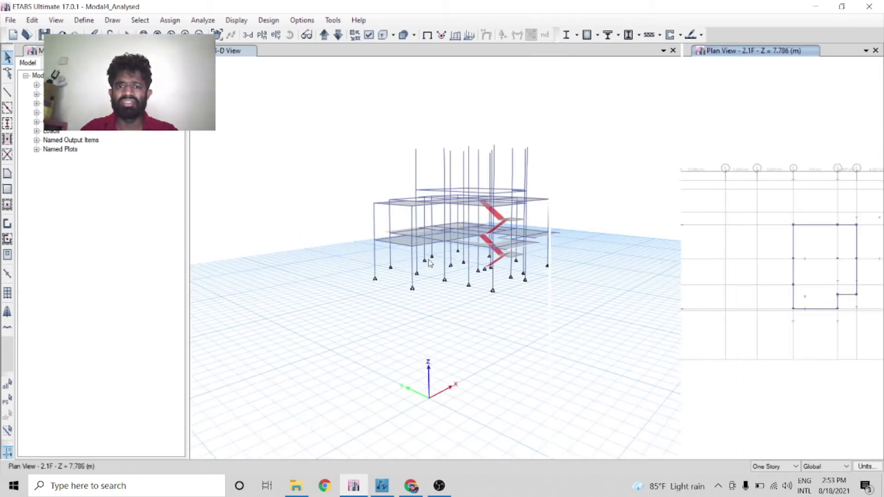
scroll(521, 213, up, 3)
scroll(545, 212, down, 3)
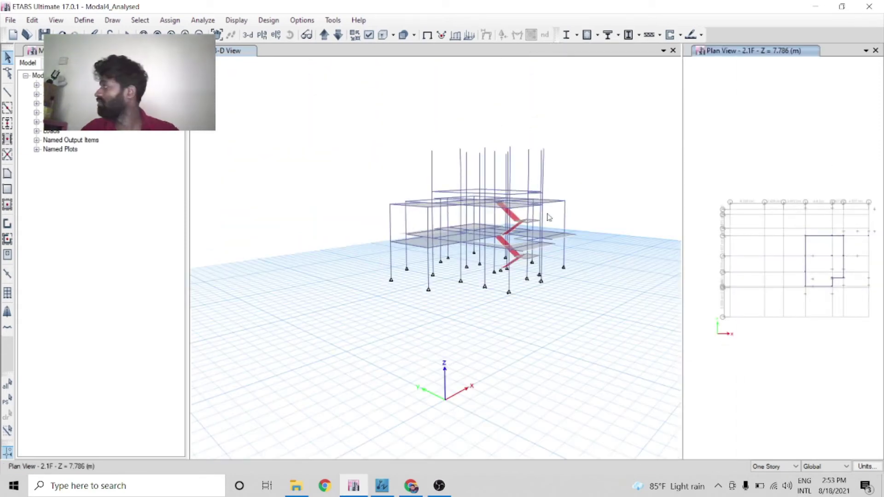
scroll(502, 206, up, 2)
scroll(502, 206, down, 4)
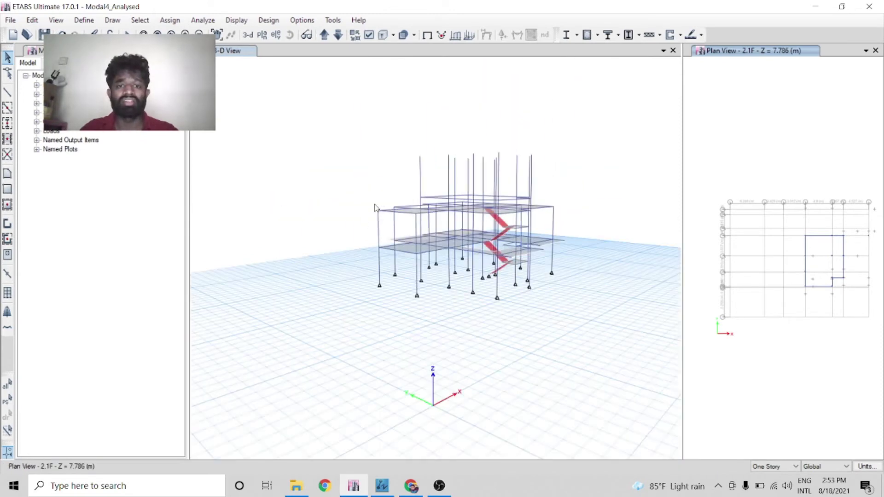
- Open the story data and delete the 4F and 3F stories above 2.1F
right_click(353, 200)
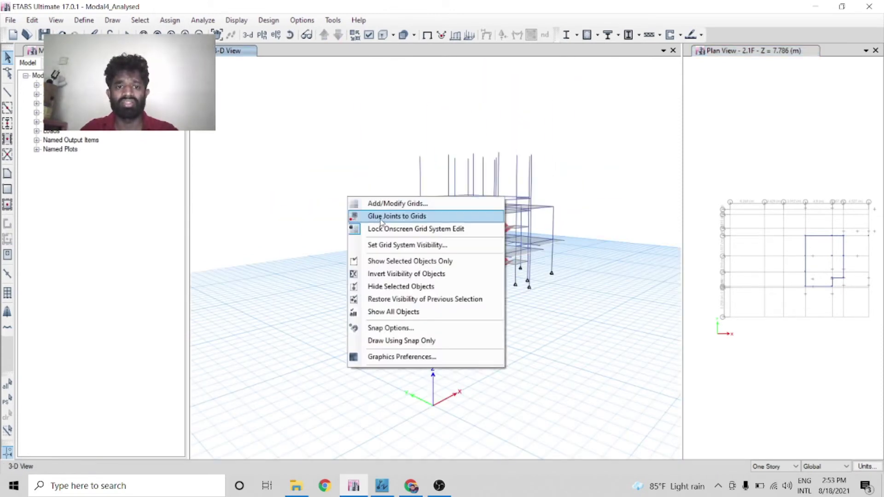
click(398, 204)
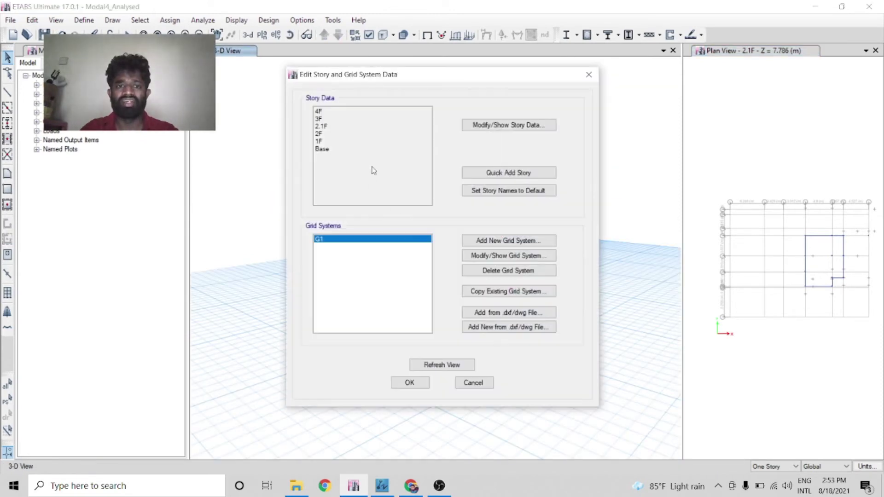
click(497, 131)
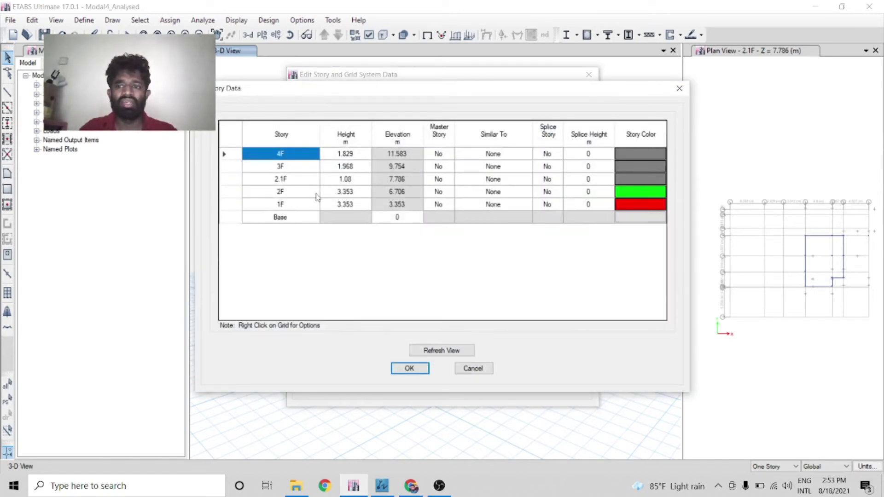
drag(364, 90, 277, 87)
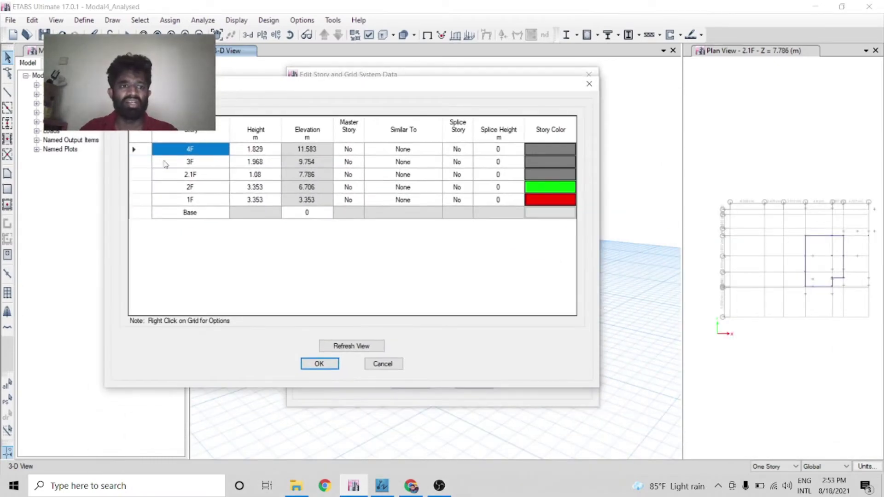
click(139, 201)
click(148, 187)
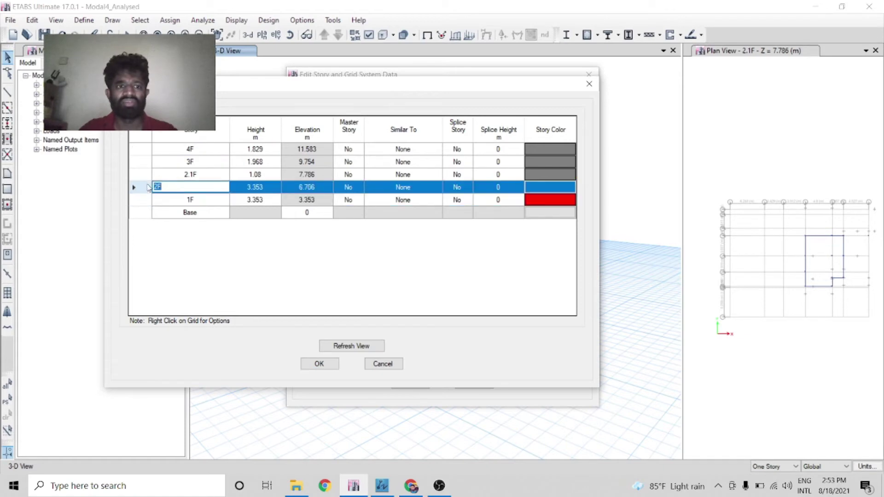
click(139, 176)
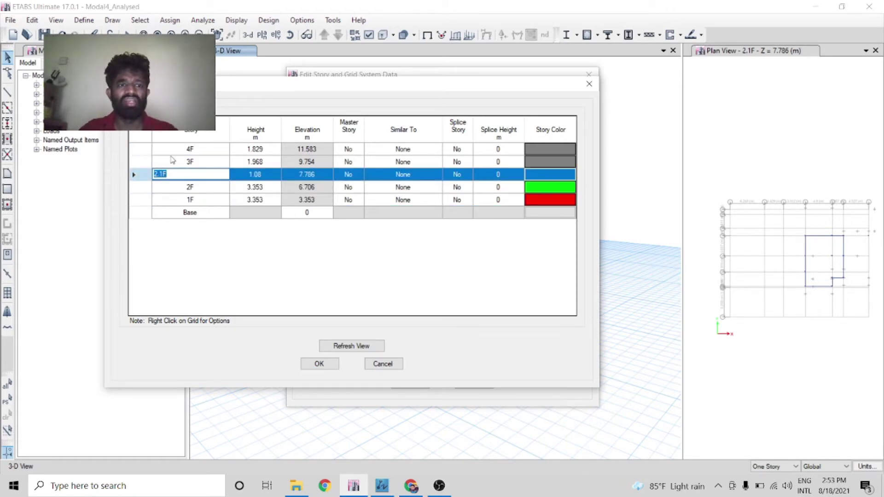
click(144, 150)
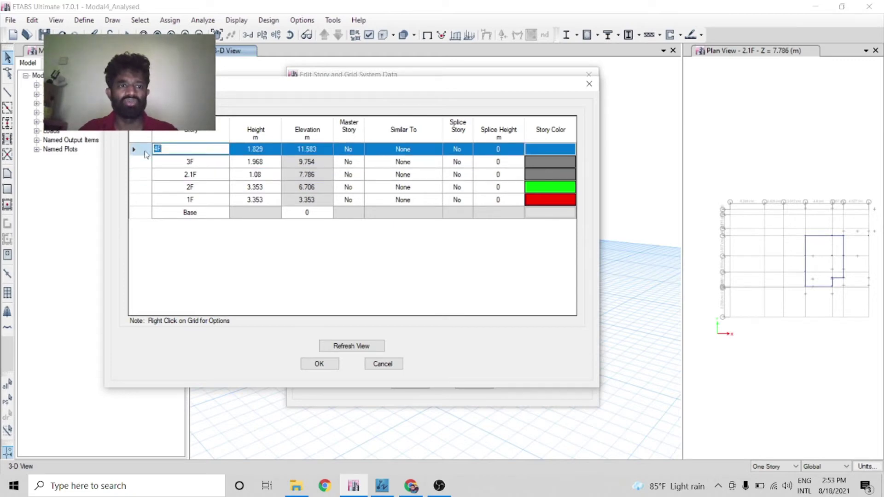
drag(146, 154, 158, 168)
right_click(140, 156)
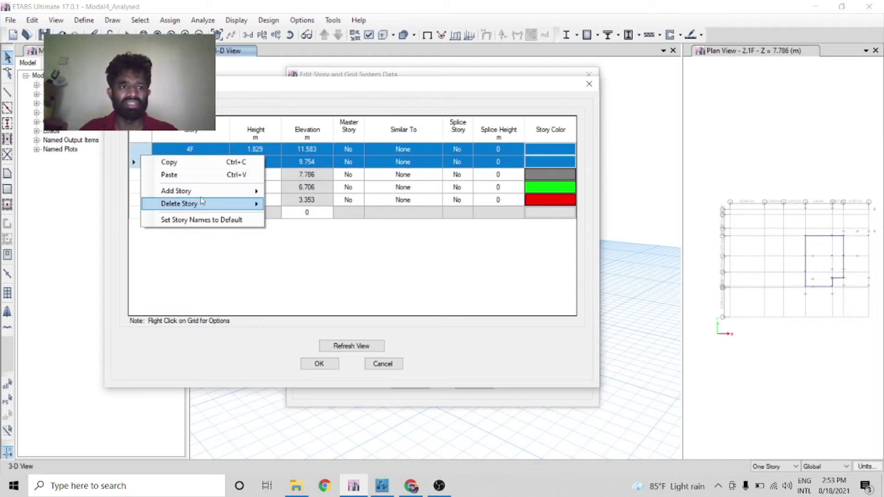
mouse_move(234, 207)
click(295, 205)
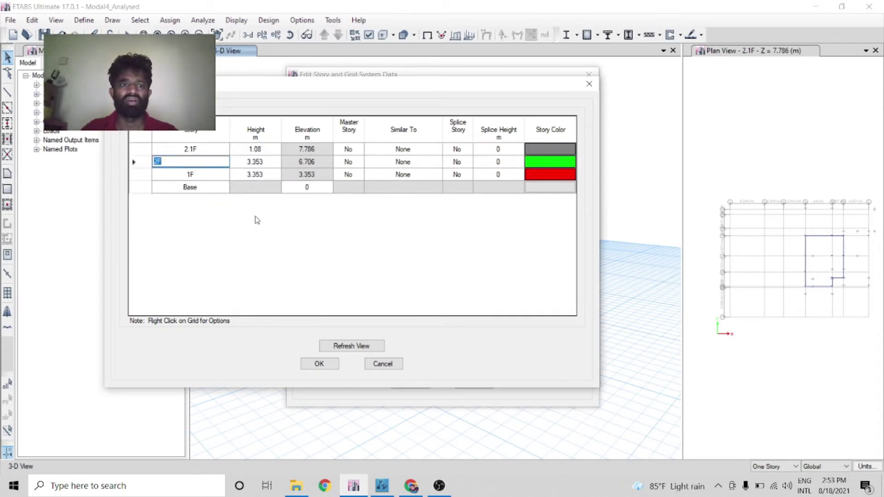
- Rename story 2.1F as Roof in the story data
click(213, 175)
click(199, 163)
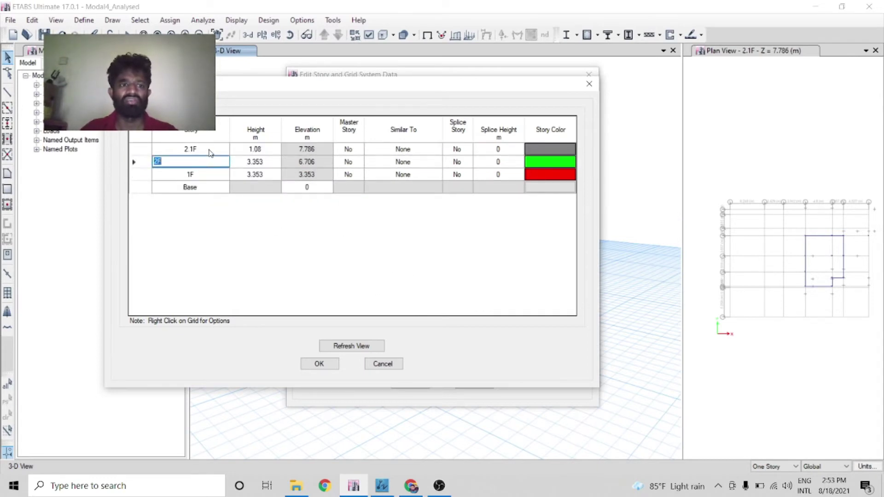
click(210, 150)
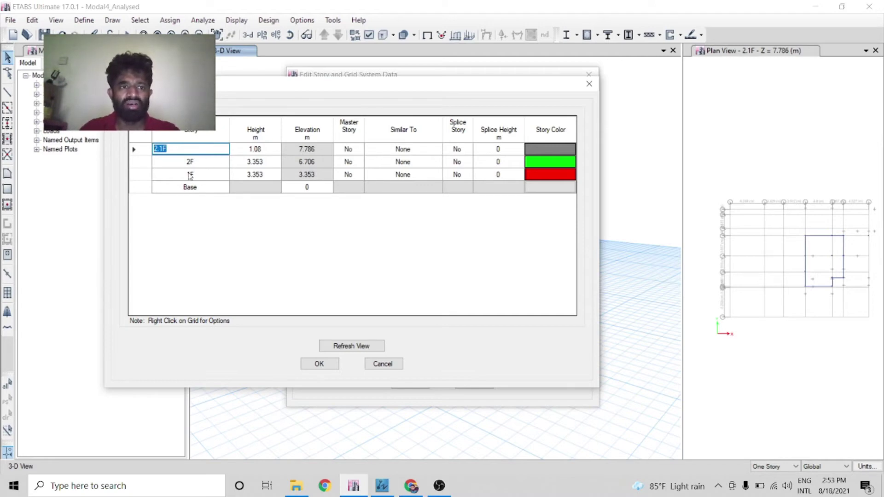
text(R)
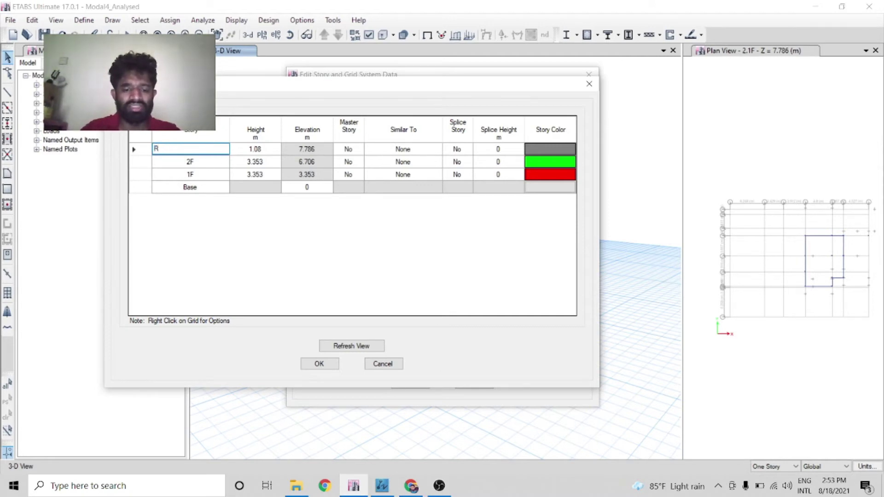
text(oof)
key(Return)
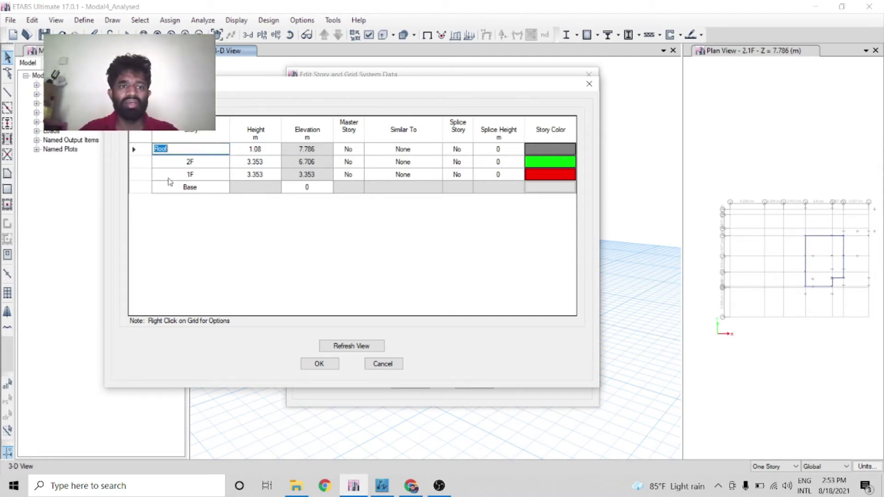
- Try to set the Roof story's height to 3.353 m
click(258, 177)
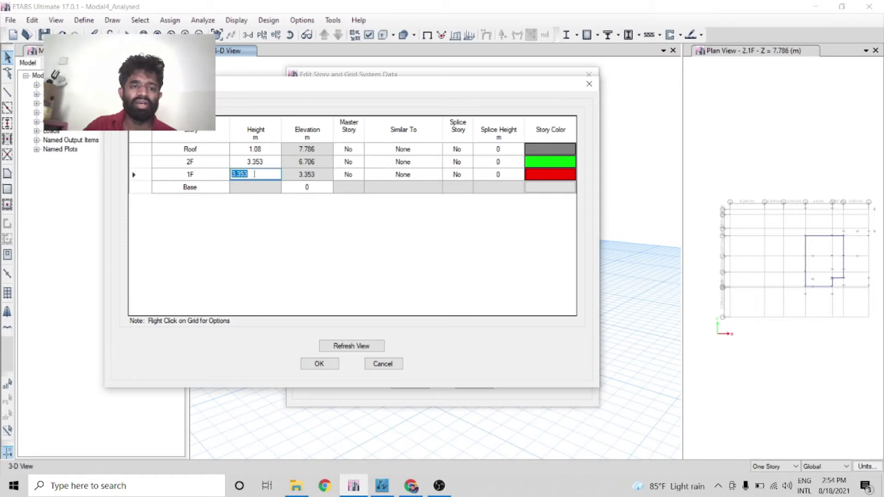
click(266, 162)
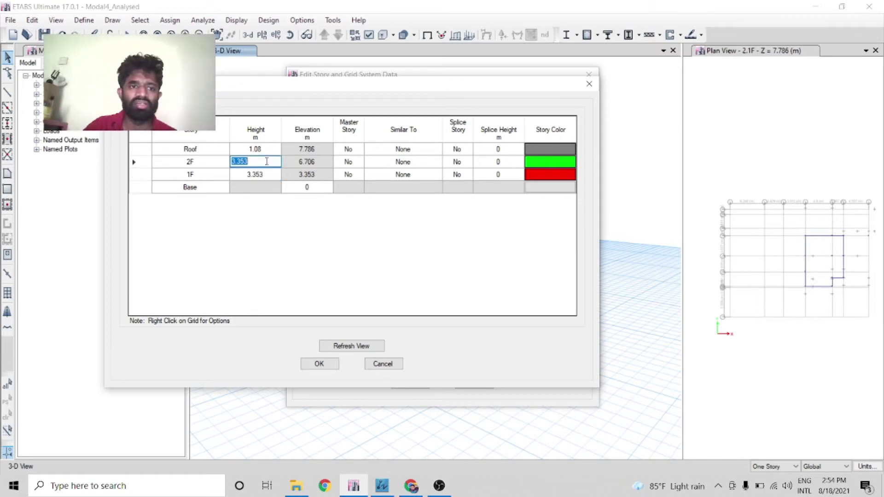
click(266, 149)
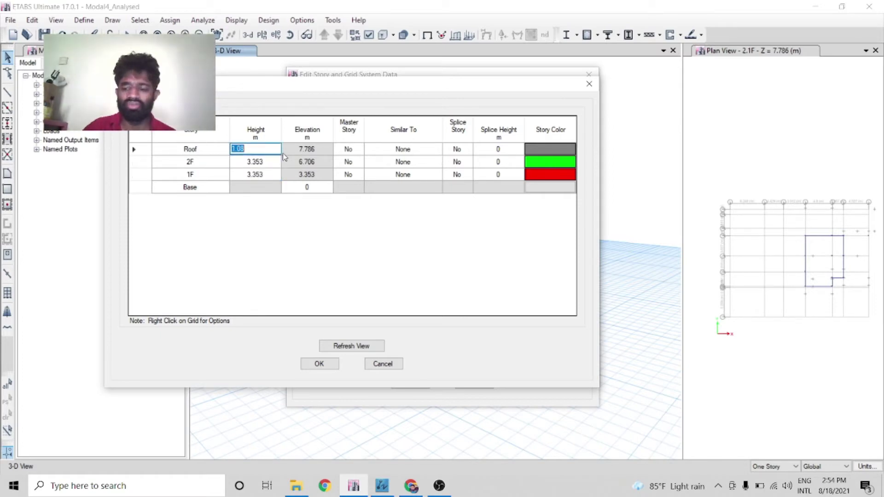
text(3.)
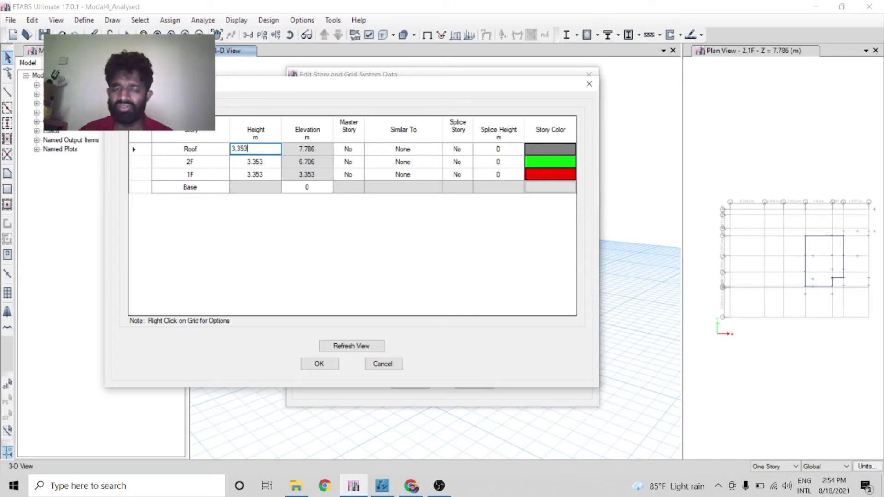
text(353)
key(Escape)
key(Down)
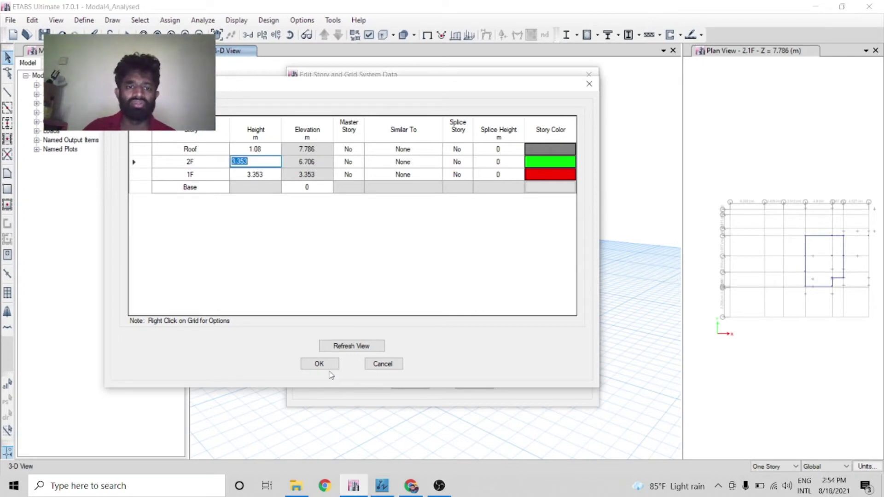
- Accept the story data with the renamed story and inspect the building frame in the 3D view
click(322, 365)
click(410, 384)
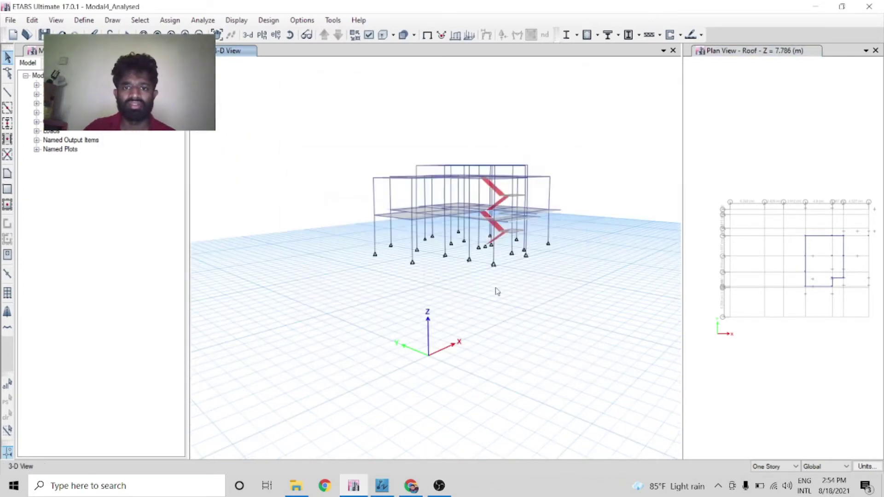
scroll(430, 179, up, 5)
scroll(430, 180, down, 5)
scroll(432, 189, up, 3)
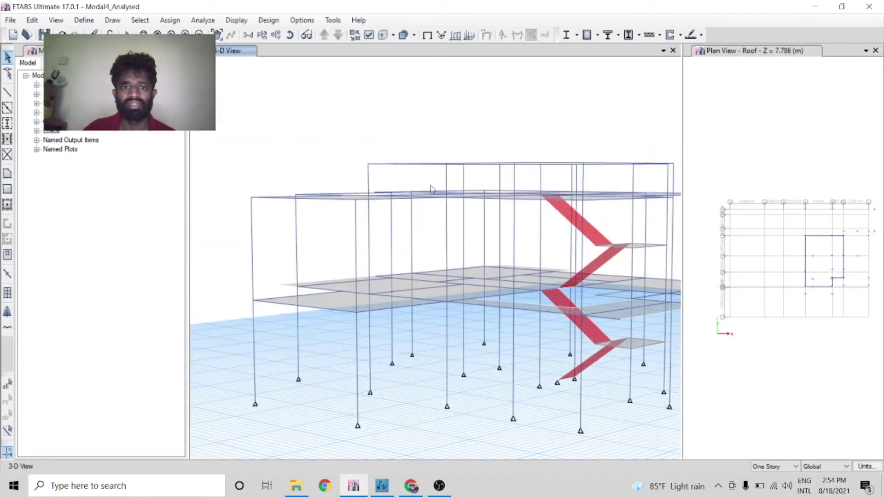
scroll(410, 185, down, 5)
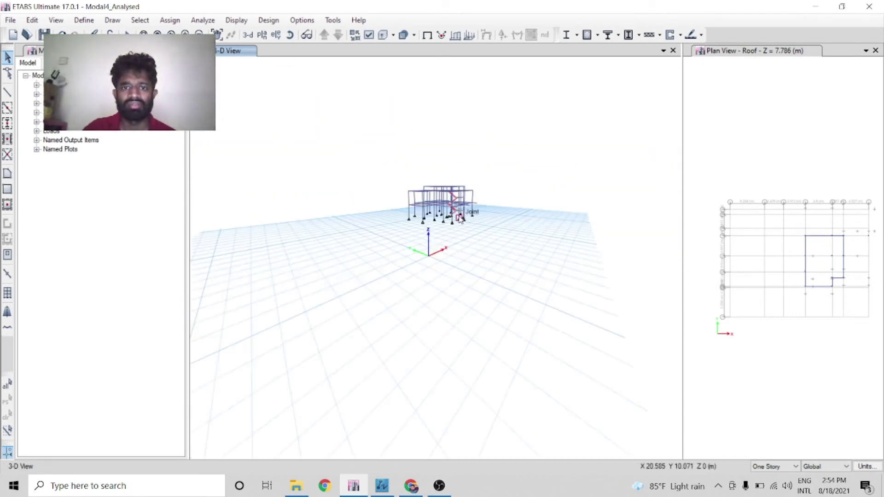
scroll(465, 209, up, 5)
scroll(465, 208, down, 5)
scroll(411, 199, up, 6)
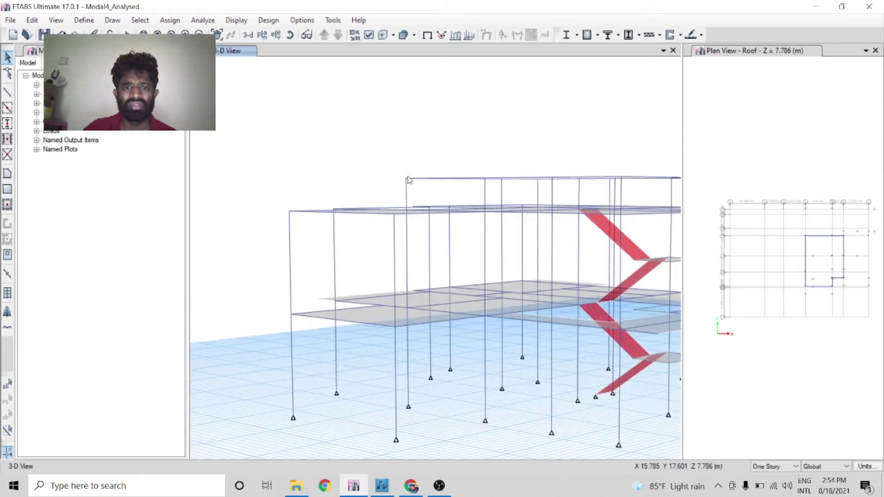
- Reopen the story data, set the Roof story's height to 3.353 m and apply it to the model
right_click(359, 145)
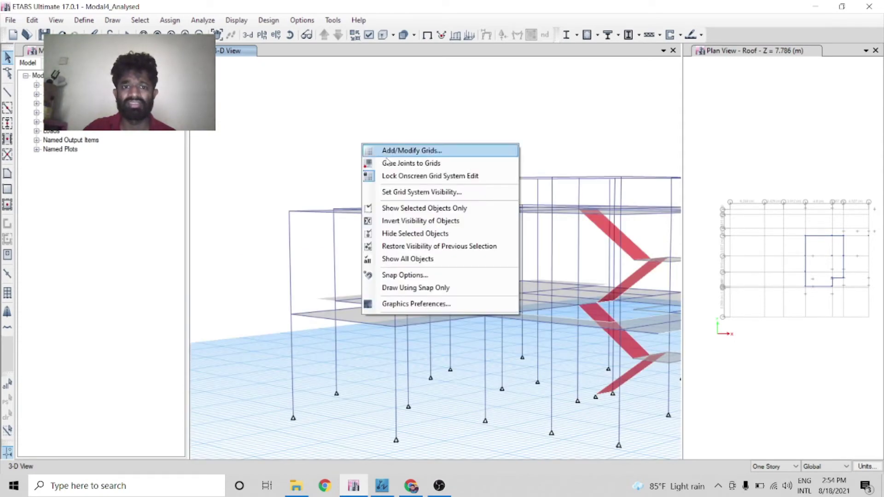
click(399, 152)
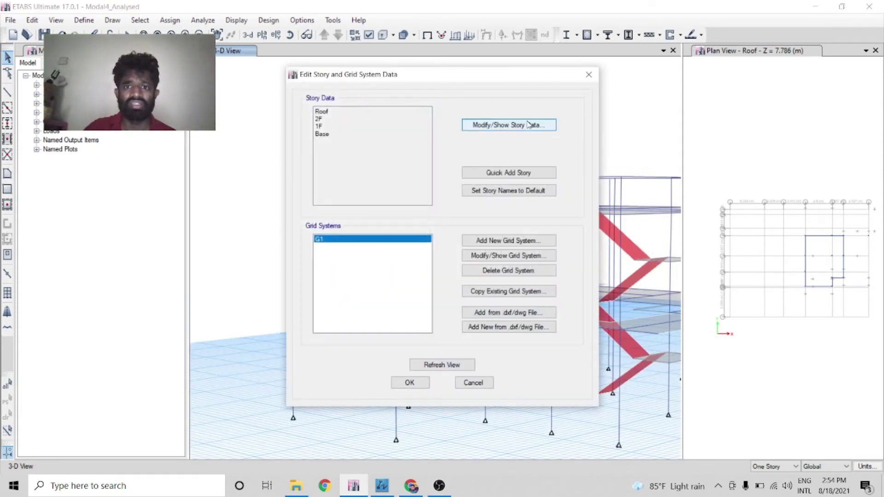
click(526, 125)
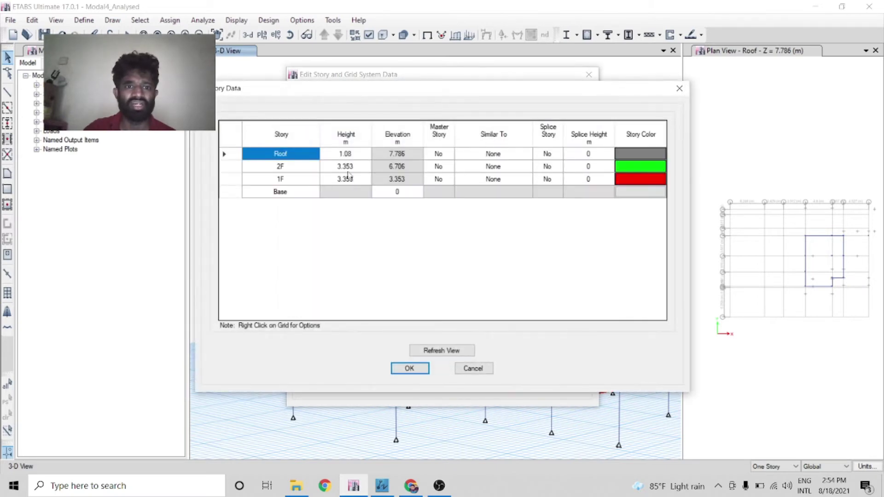
click(355, 155)
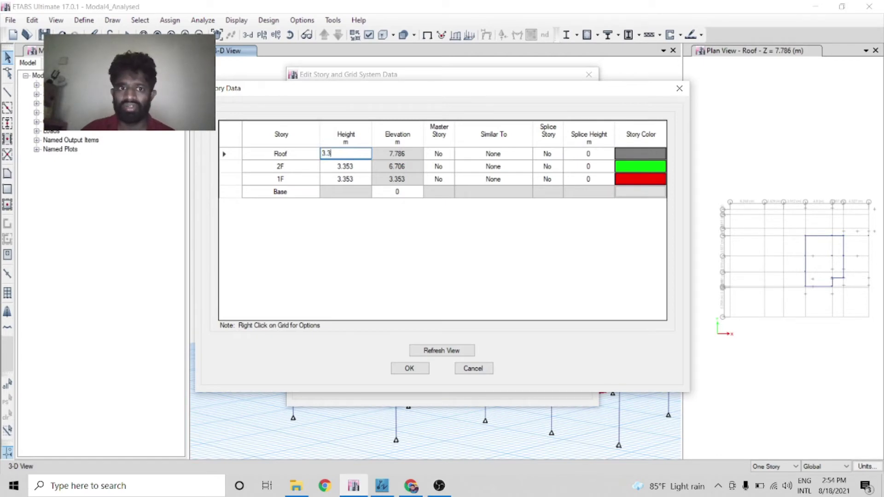
text(3.353)
key(Return)
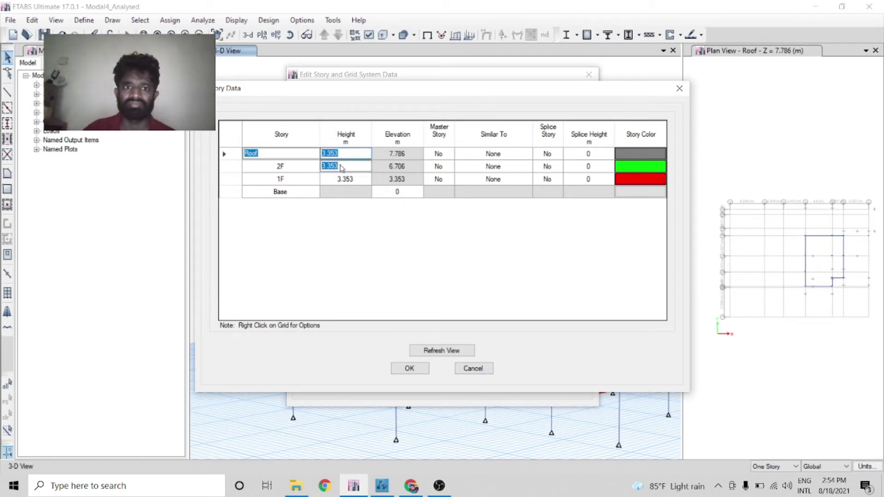
click(359, 155)
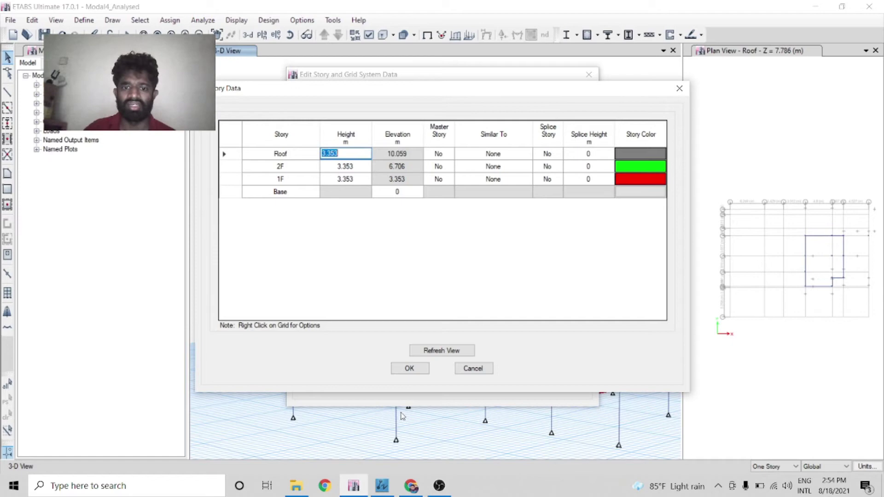
click(409, 369)
click(410, 383)
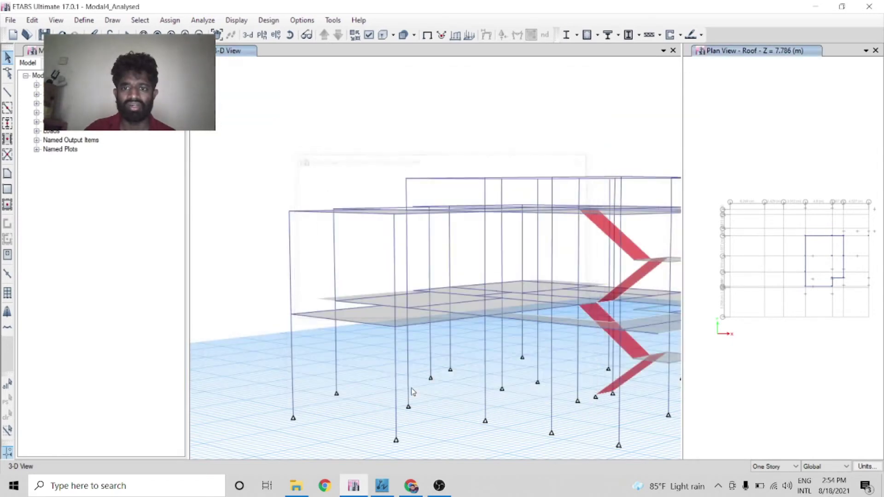
- Check the raised roof frame in 3D, then widen the plan view and bring it down to story 1F
scroll(454, 192, up, 5)
scroll(469, 213, down, 2)
scroll(468, 213, down, 4)
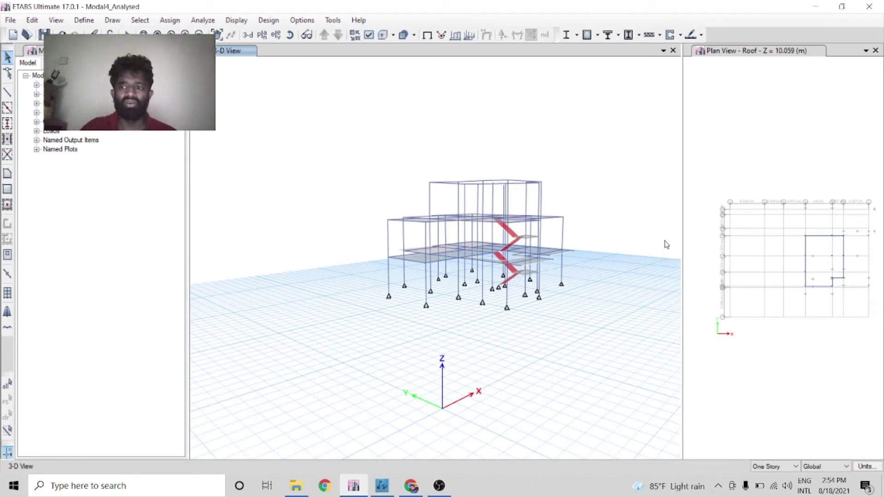
drag(682, 205, 428, 205)
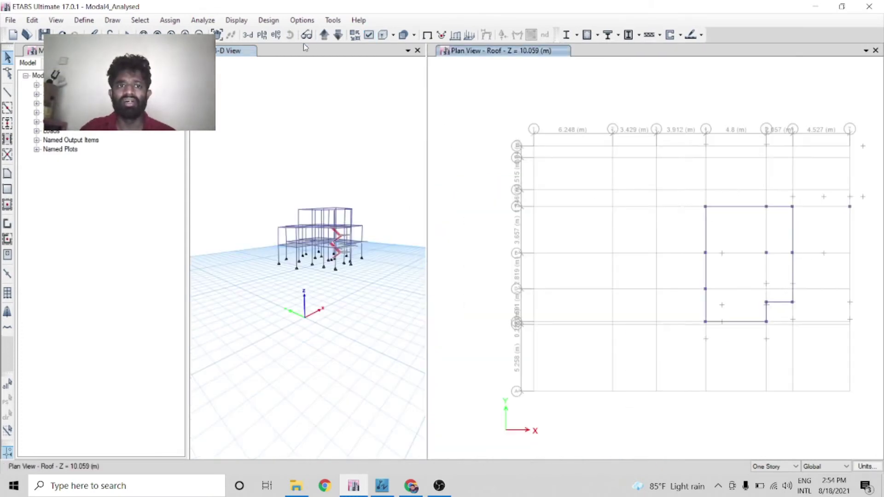
click(325, 35)
click(324, 35)
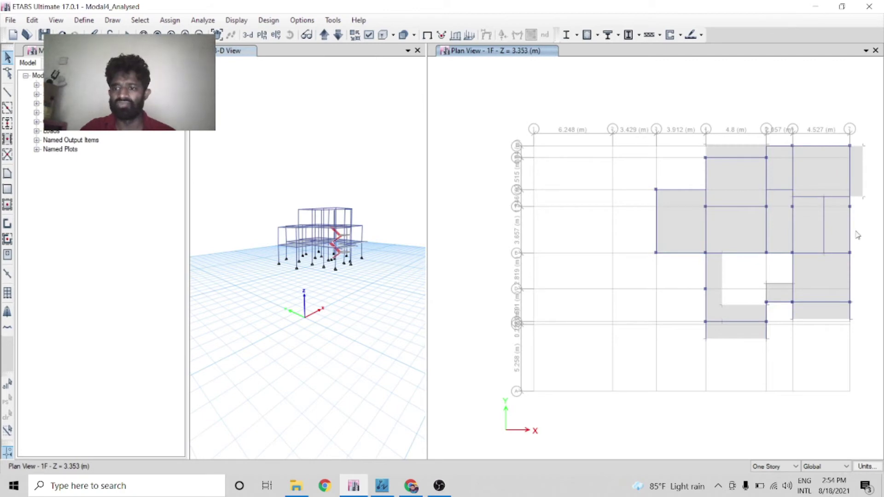
scroll(669, 259, down, 4)
scroll(669, 259, up, 4)
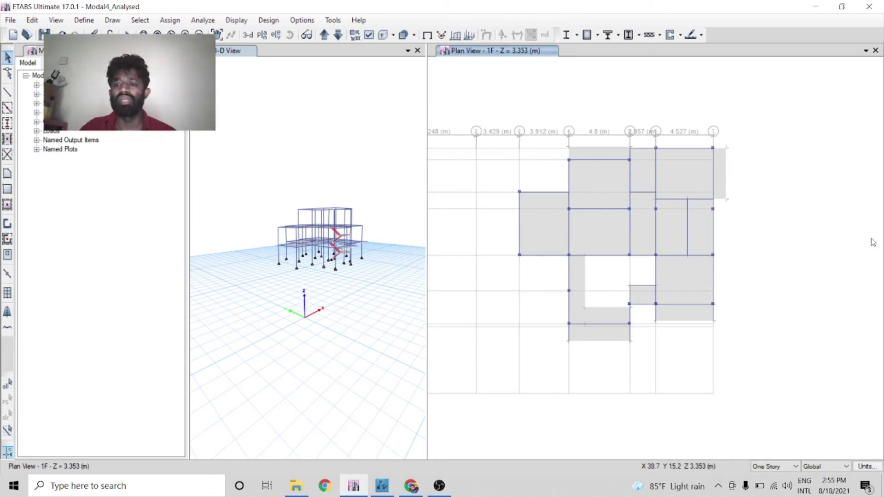
- Select all floor slab panels on the 1F plan, including the cantilever strips and the small panel beside the staircase opening
click(554, 229)
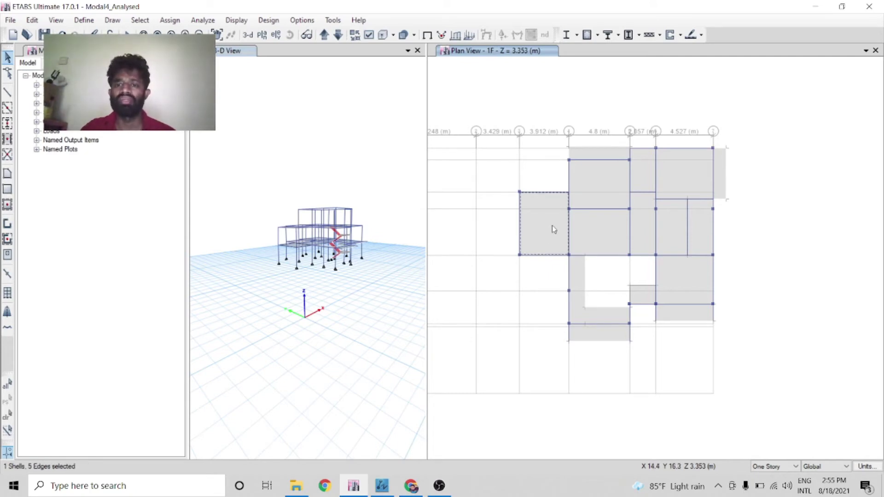
click(610, 230)
click(602, 182)
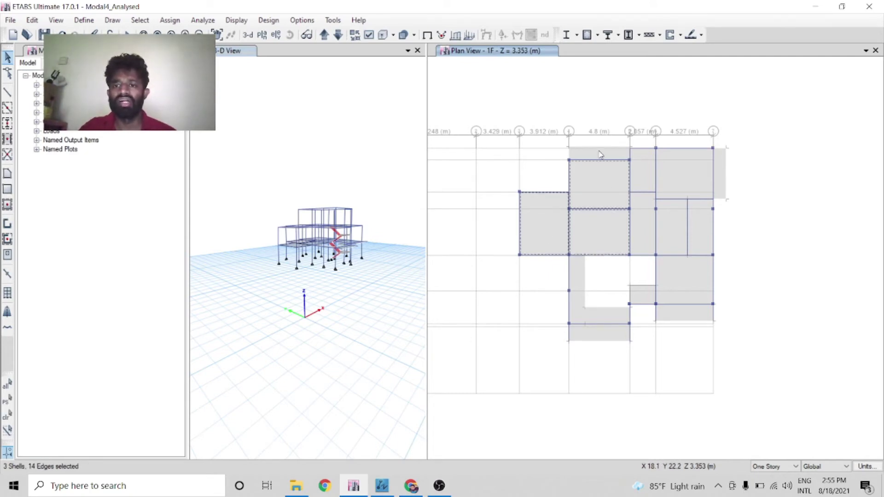
click(682, 177)
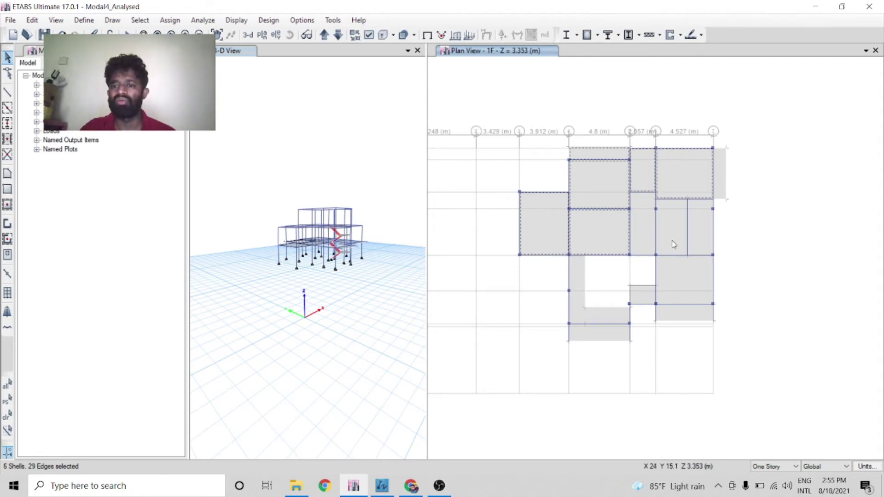
click(673, 245)
click(710, 235)
click(651, 248)
click(682, 296)
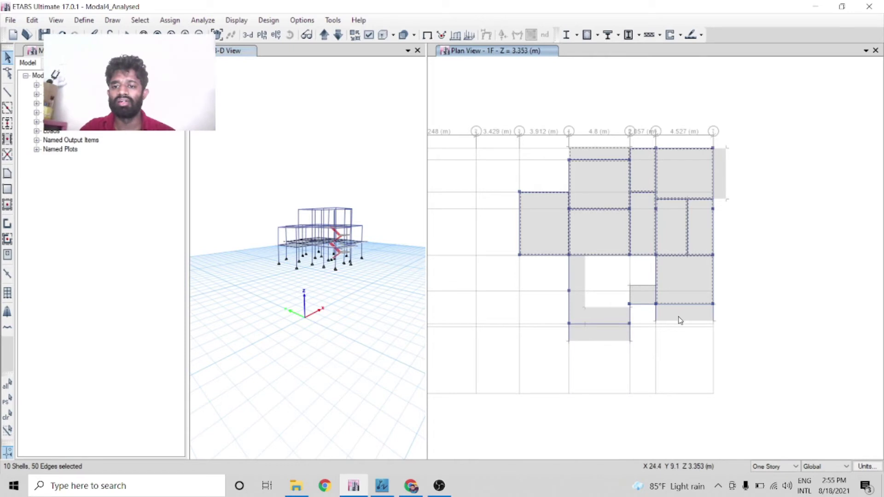
click(592, 317)
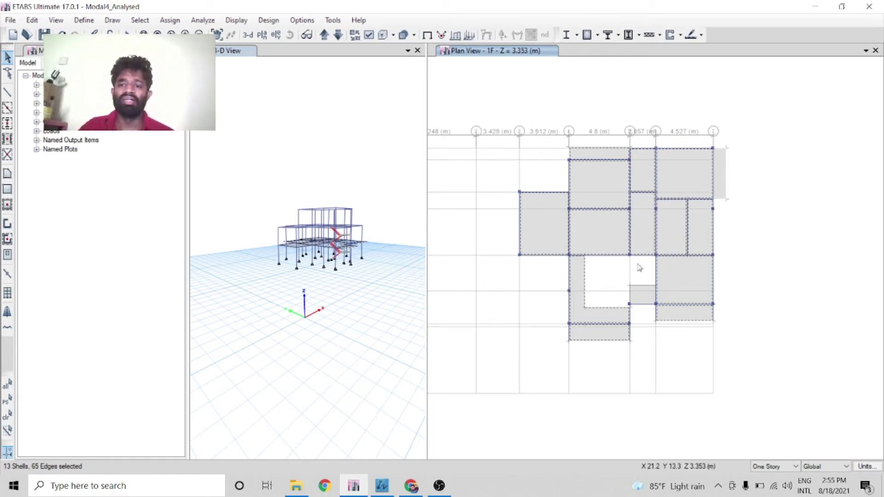
click(722, 185)
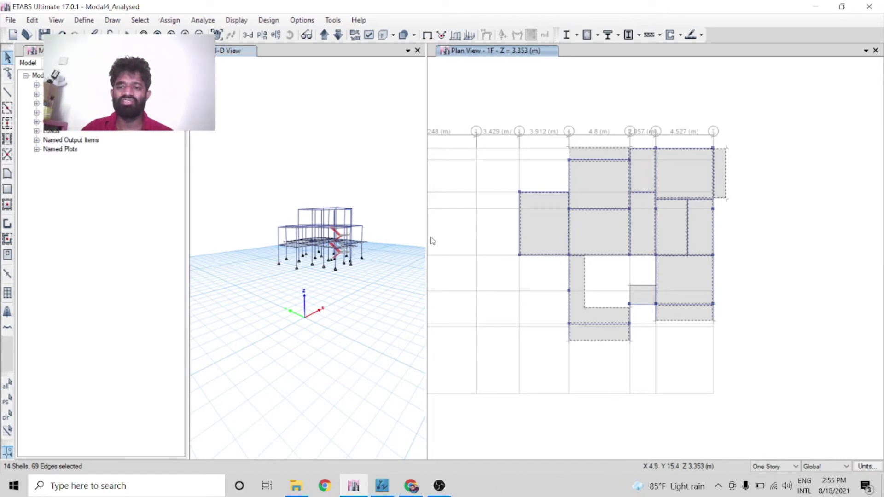
click(649, 297)
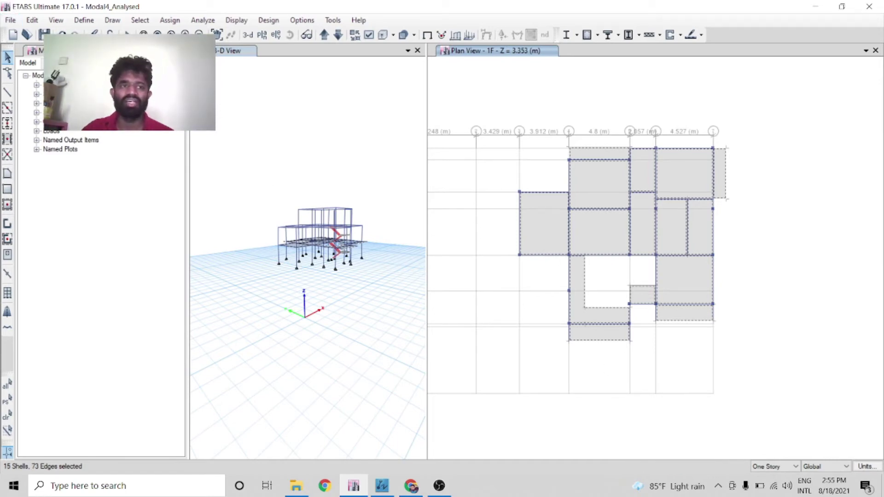
- Assign a uniform Dead shell load of 1.1 kN/m² in the gravity direction to the selected 1F slabs, replacing existing loads
click(171, 20)
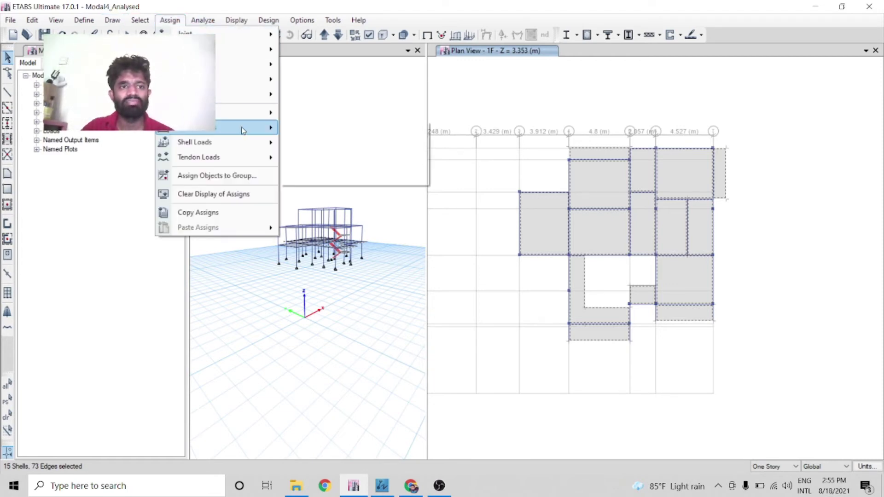
mouse_move(249, 143)
click(308, 159)
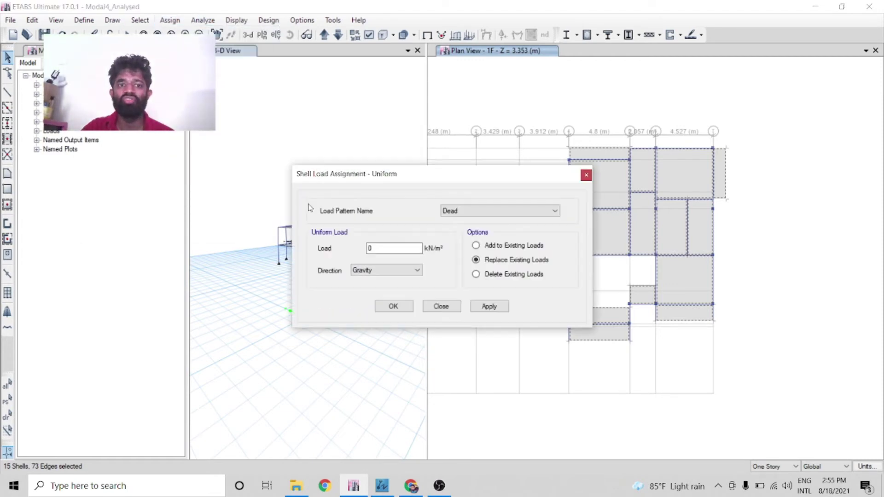
drag(443, 183, 308, 126)
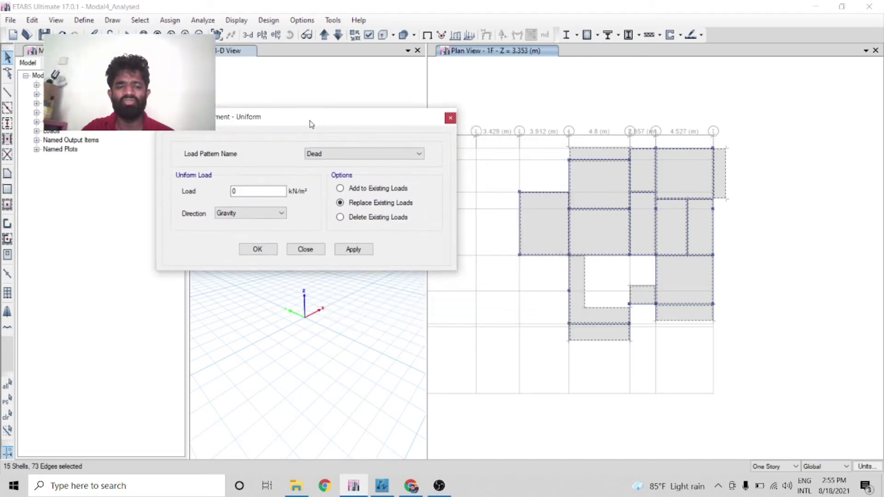
click(340, 156)
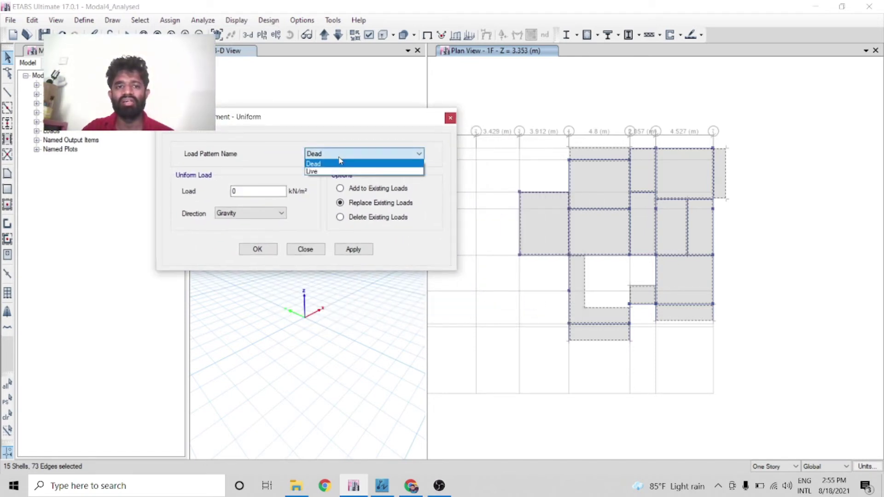
click(340, 165)
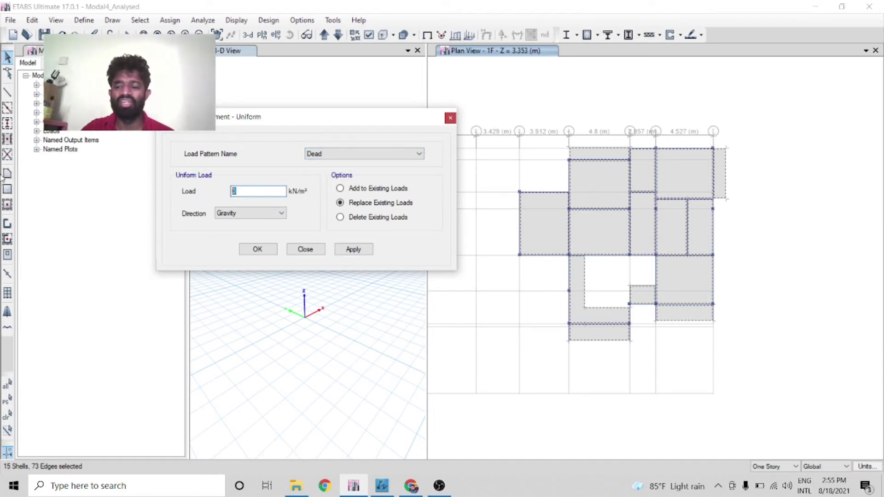
text(.1)
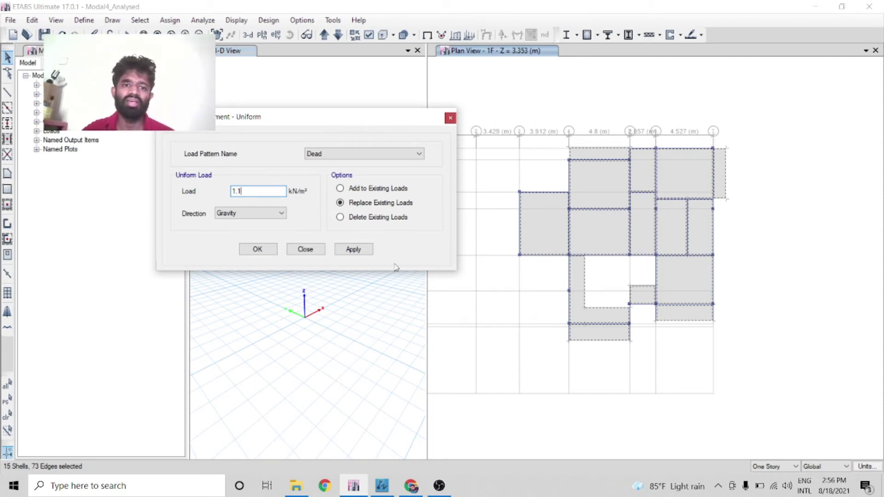
click(354, 249)
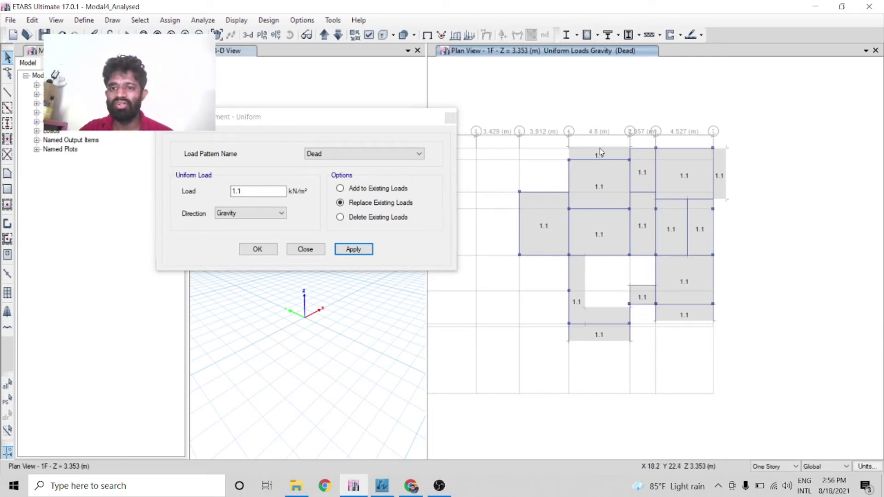
- Reselect the same 1F slabs and assign them a uniform Live load of 1.5 kN/m², then close the load assignment
click(8, 402)
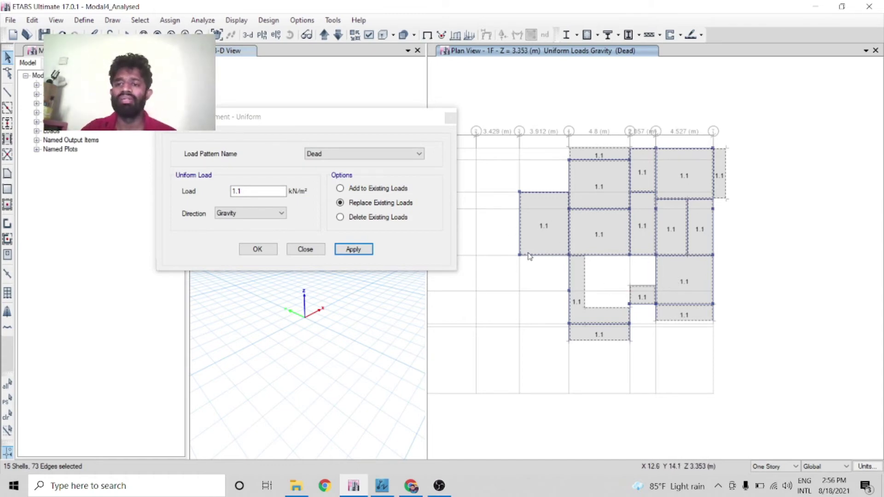
click(335, 155)
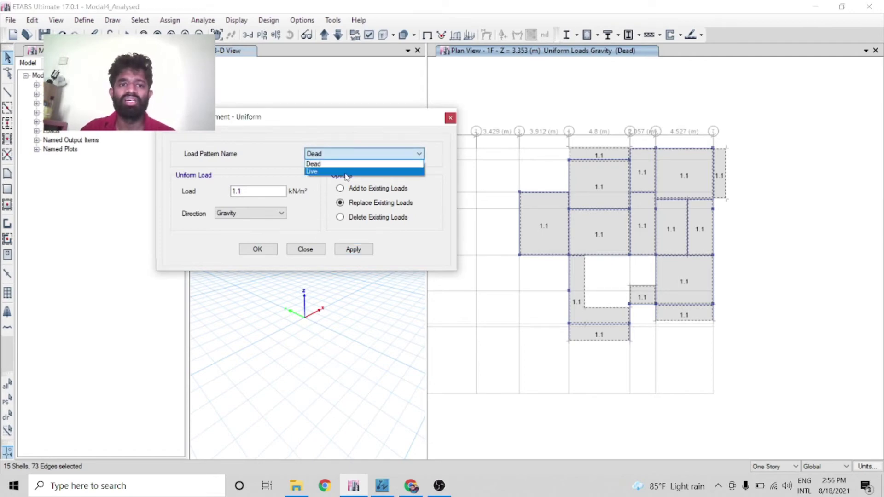
click(345, 173)
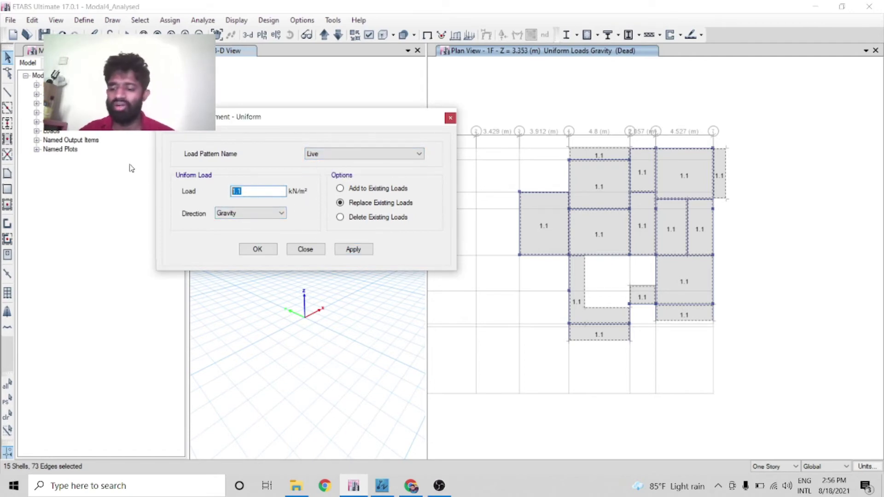
click(353, 249)
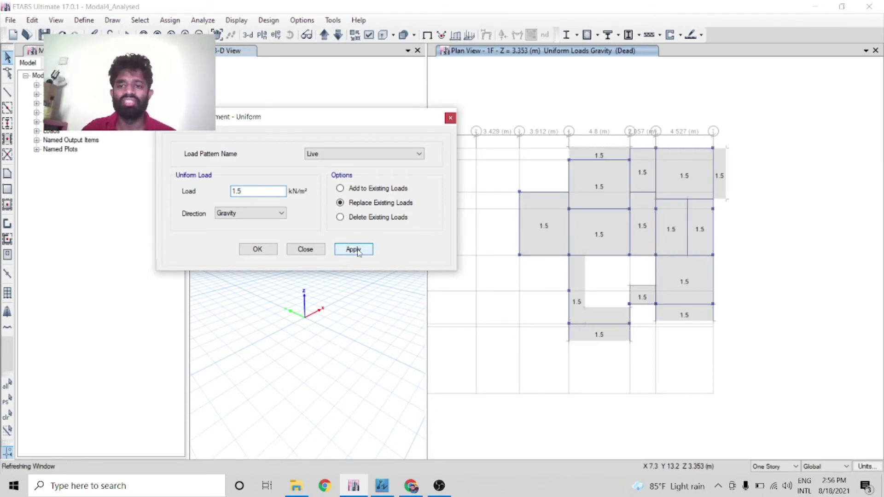
click(304, 251)
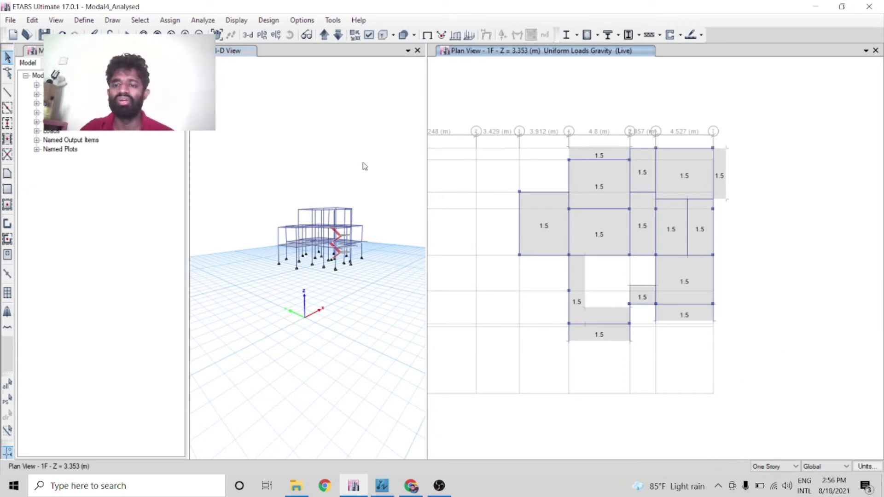
- Bring the plan view up to story 2F and select all its floor slab panels, including the small one beside the staircase opening
click(324, 35)
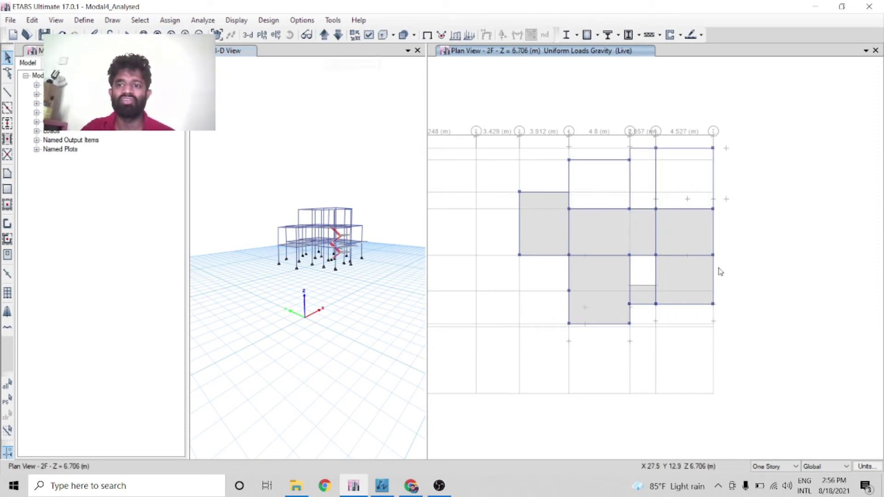
click(568, 252)
click(618, 226)
click(687, 282)
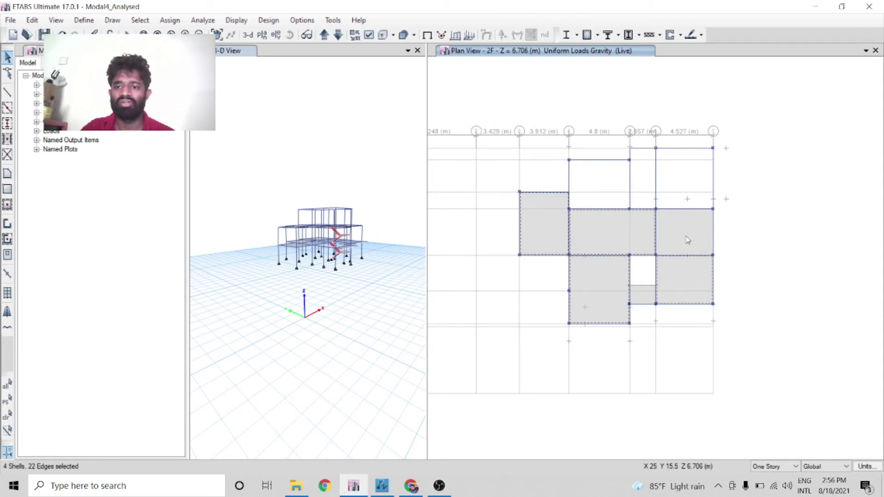
click(686, 238)
click(650, 297)
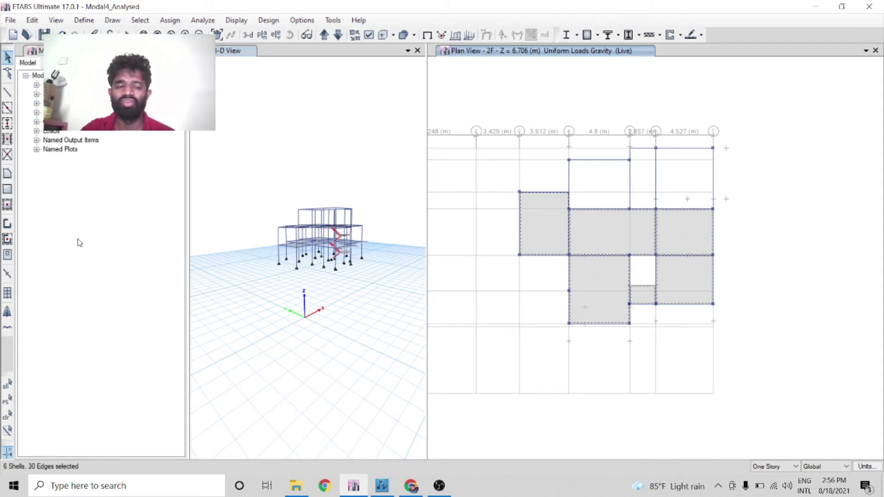
- Assign a uniform Live load of 1.5 kN/m² in the gravity direction to the selected 2F slabs, replacing existing loads
click(170, 19)
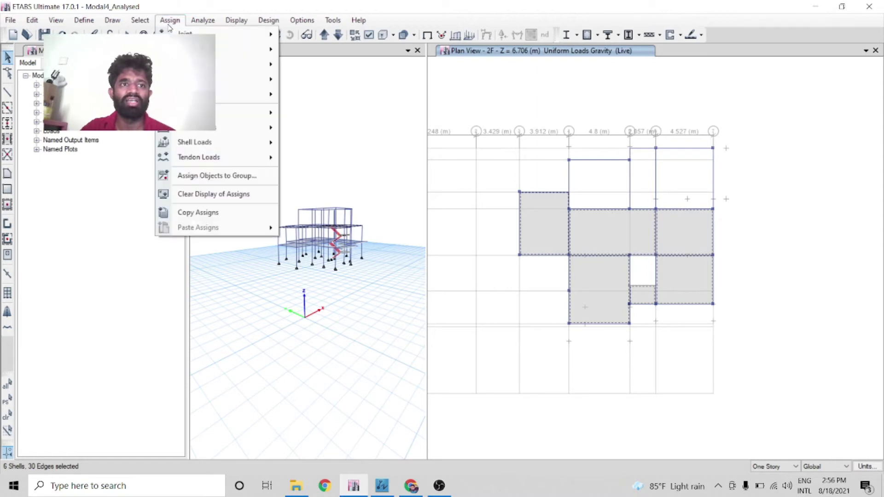
mouse_move(247, 142)
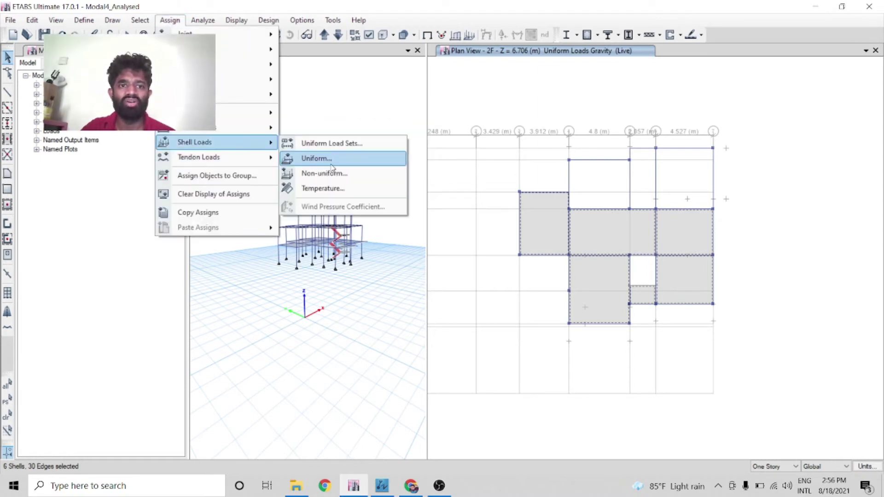
click(318, 159)
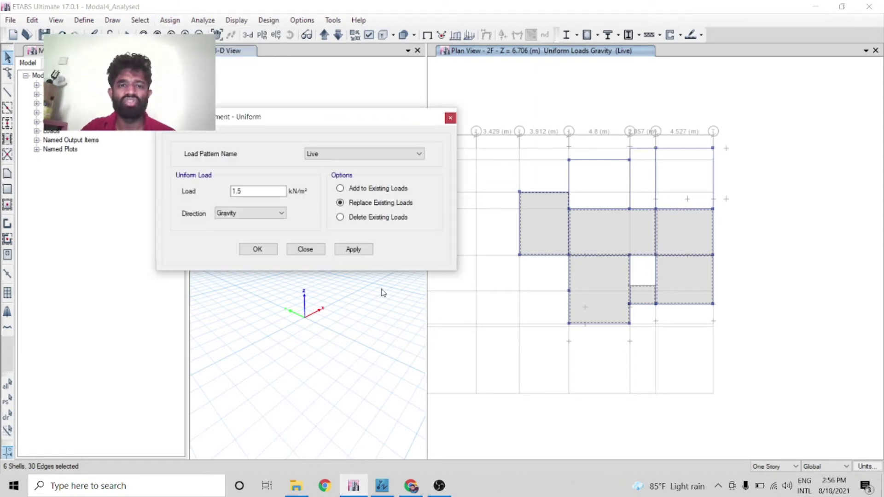
click(352, 250)
- Reselect the same 2F slabs and assign them a uniform Dead load of 1.1 kN/m², replacing existing loads
click(7, 399)
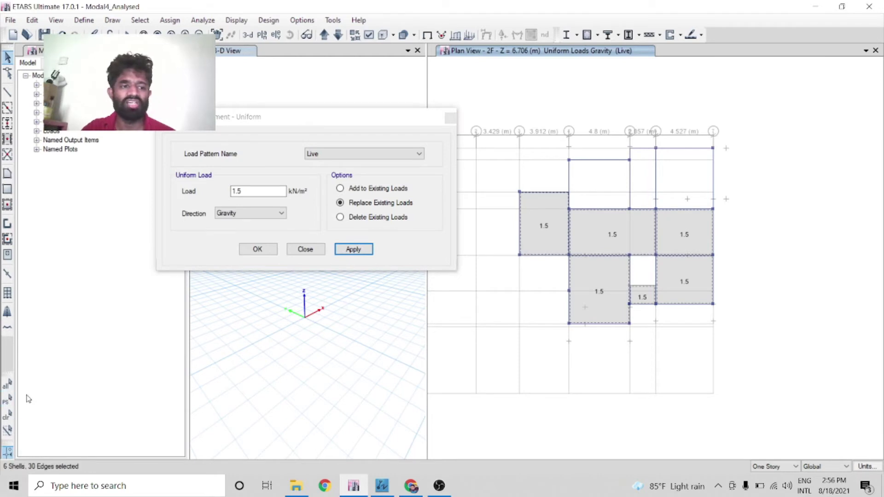
click(321, 155)
click(318, 161)
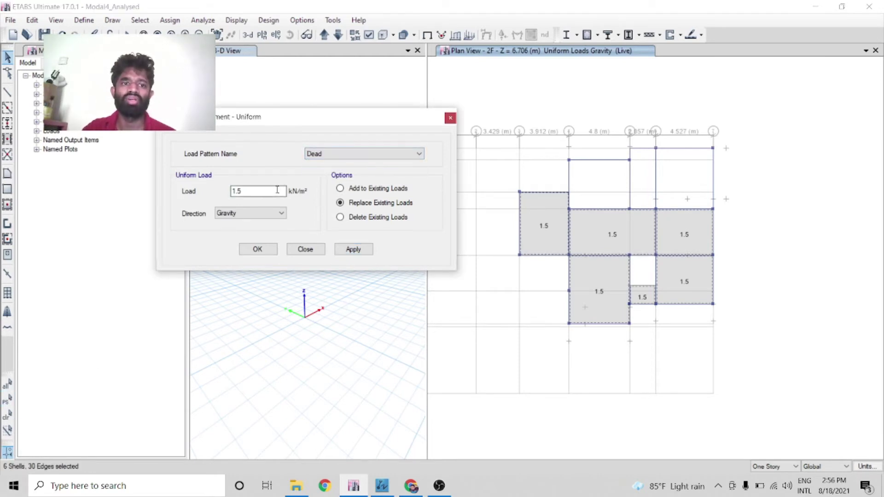
drag(274, 191, 174, 190)
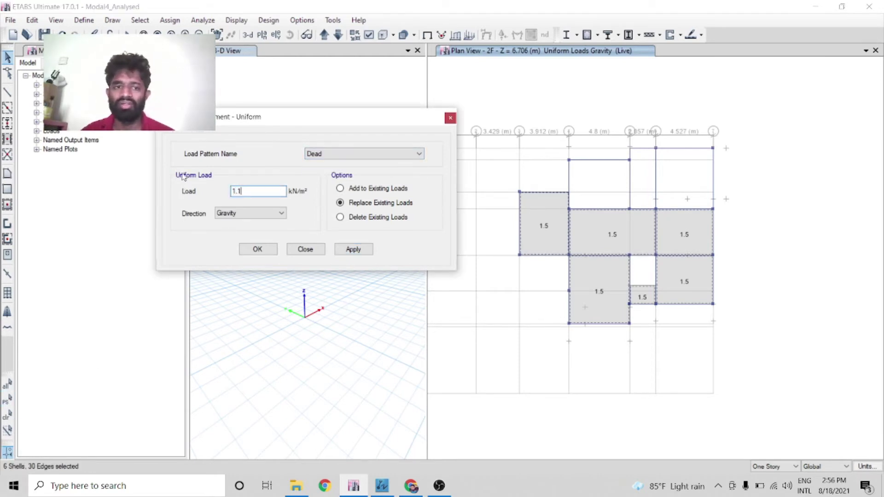
text(1.1)
click(354, 249)
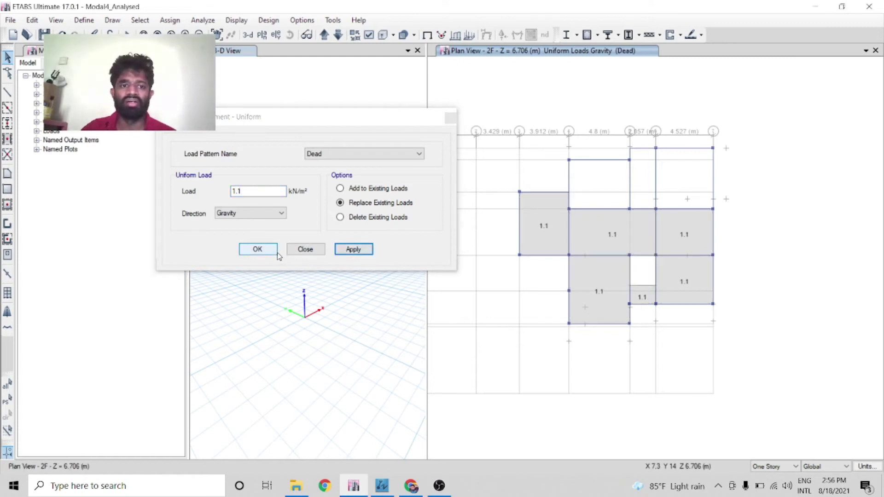
click(275, 251)
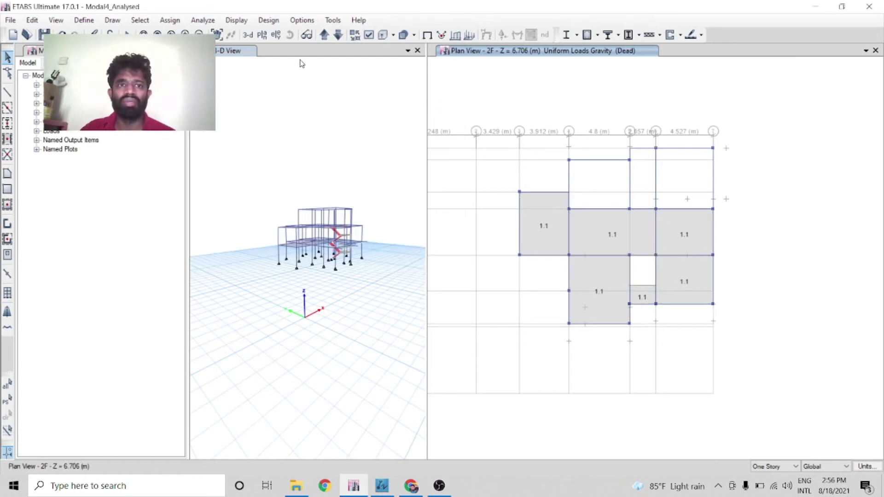
- Bring up the 1F plan view, then switch to ZWCAD and examine the bathroom locations on the first floor plan
click(338, 35)
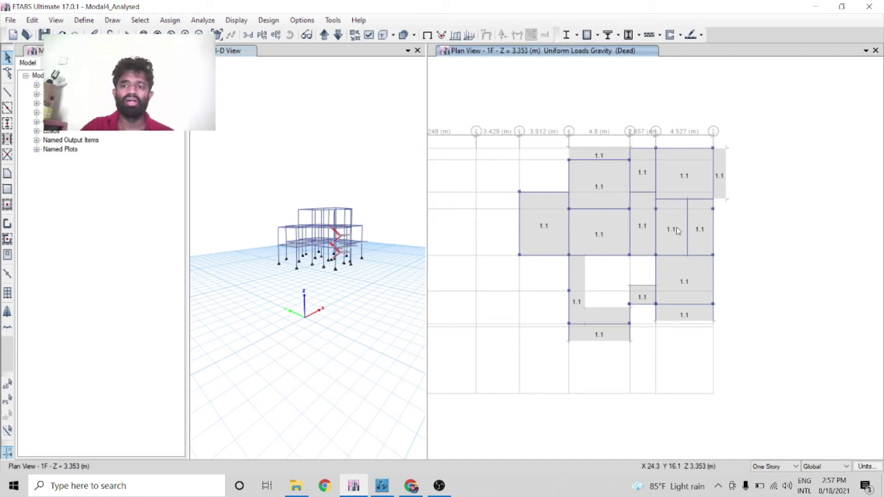
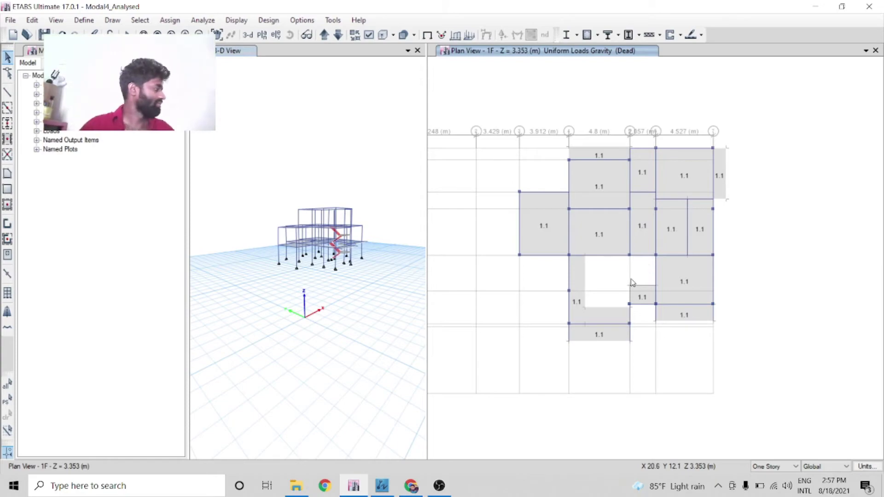
click(382, 486)
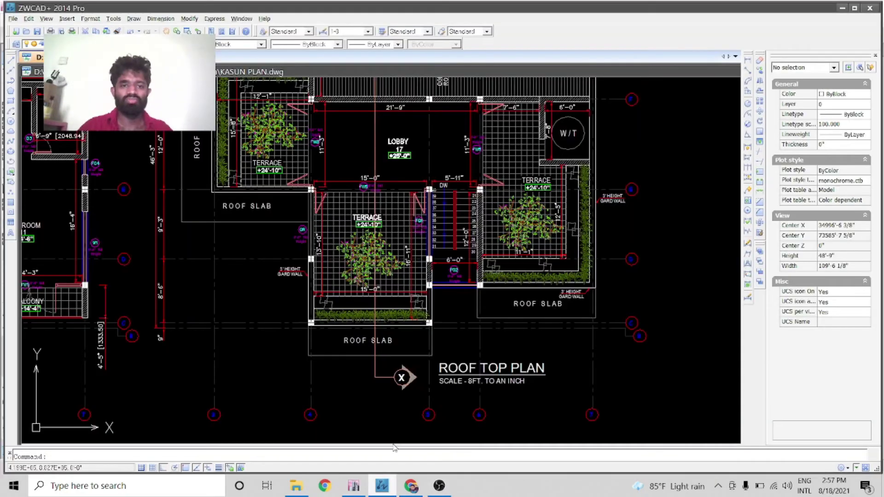
scroll(394, 433, down, 4)
scroll(368, 276, up, 4)
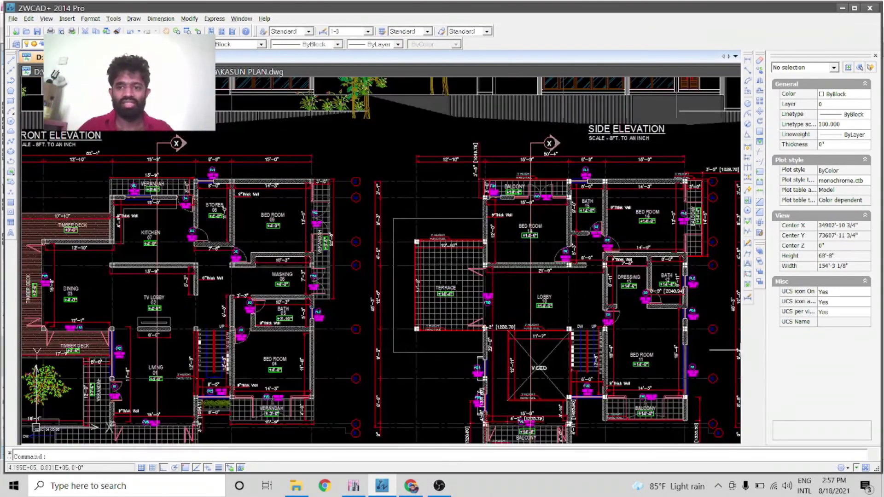
scroll(714, 312, up, 3)
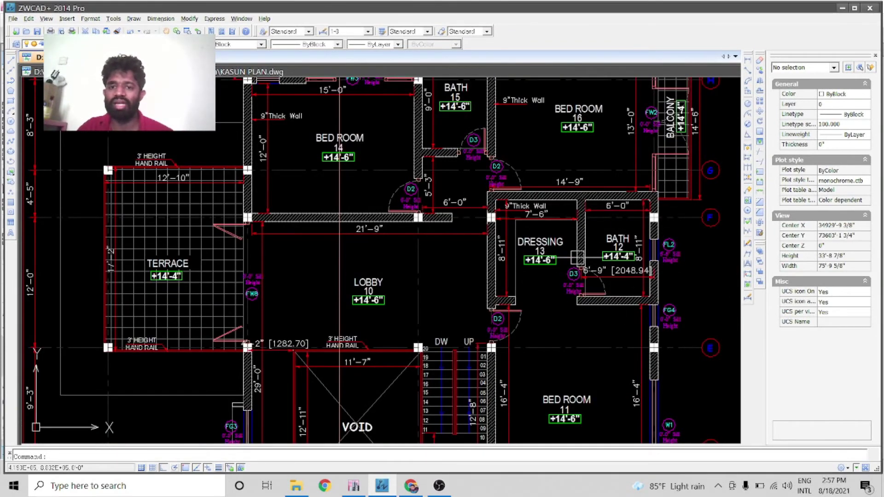
scroll(577, 257, down, 2)
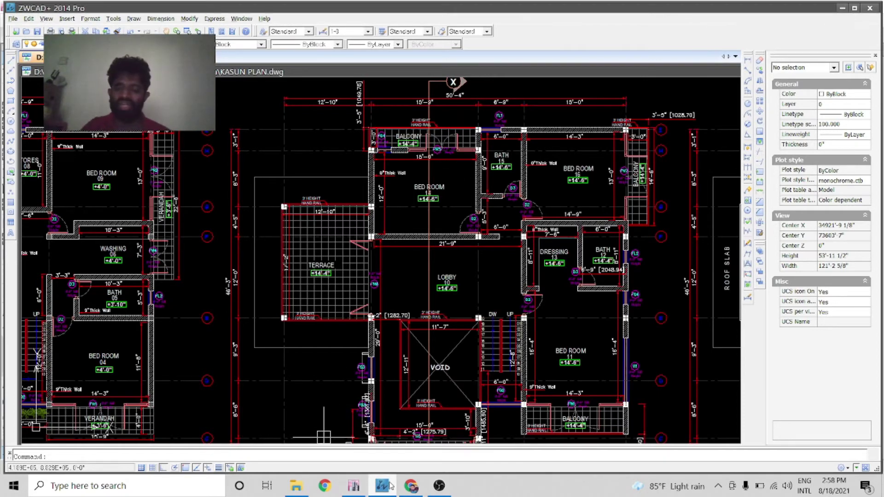
- Back in ETABS, assign a uniform Dead load of 4.1 kN/m² to the two 1F bathroom slabs, replacing existing loads
click(354, 486)
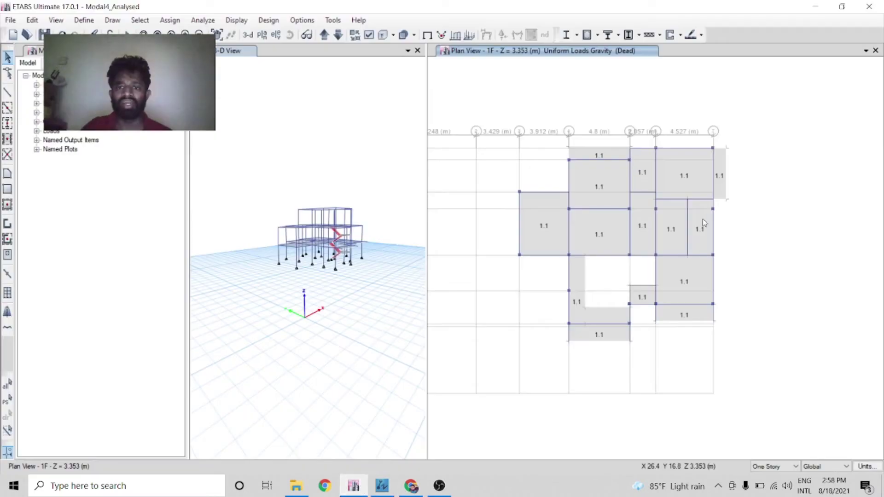
click(706, 238)
click(643, 178)
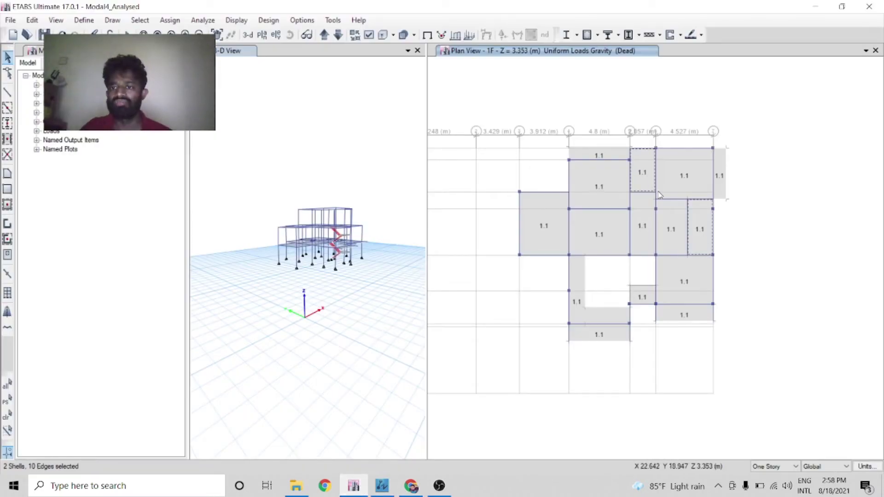
click(168, 19)
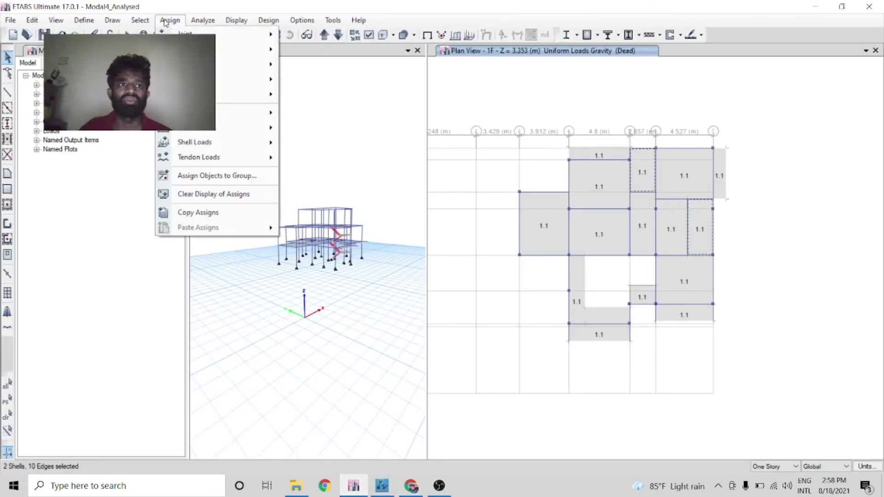
mouse_move(250, 140)
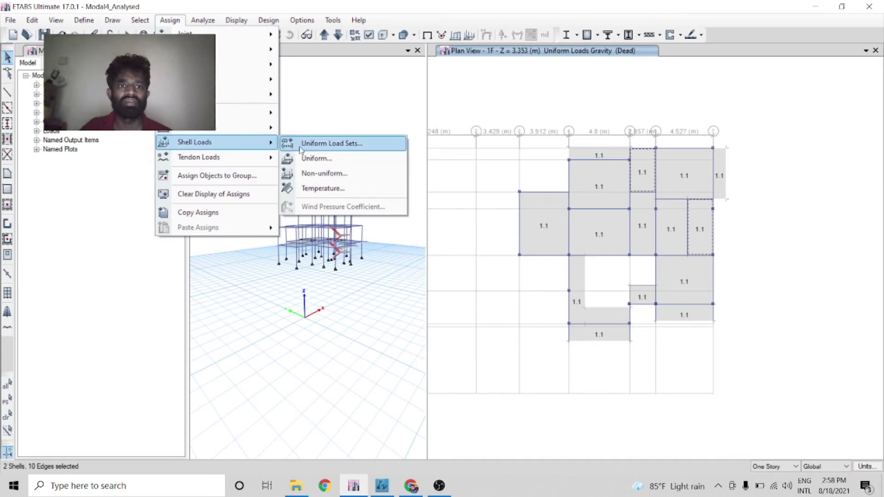
click(311, 159)
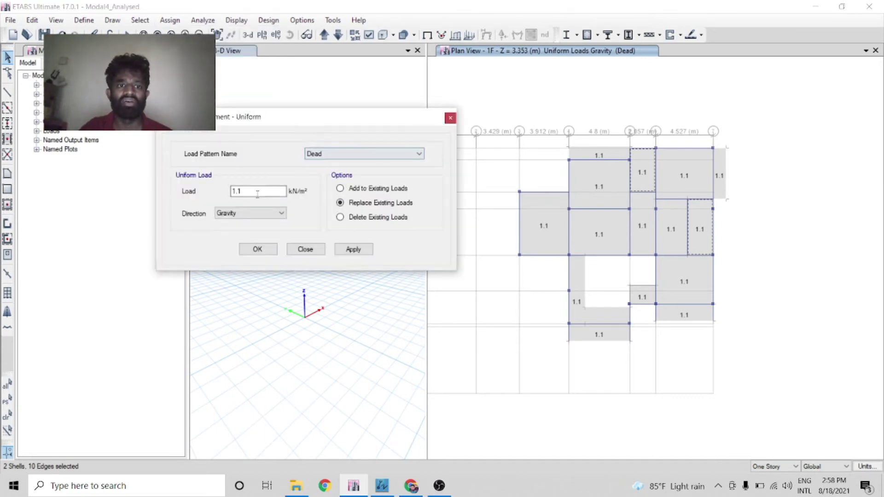
drag(257, 191, 136, 193)
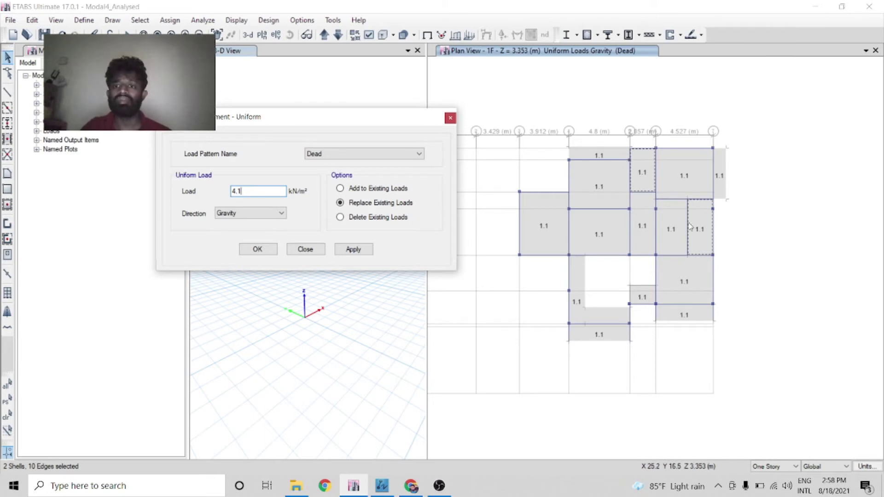
click(362, 251)
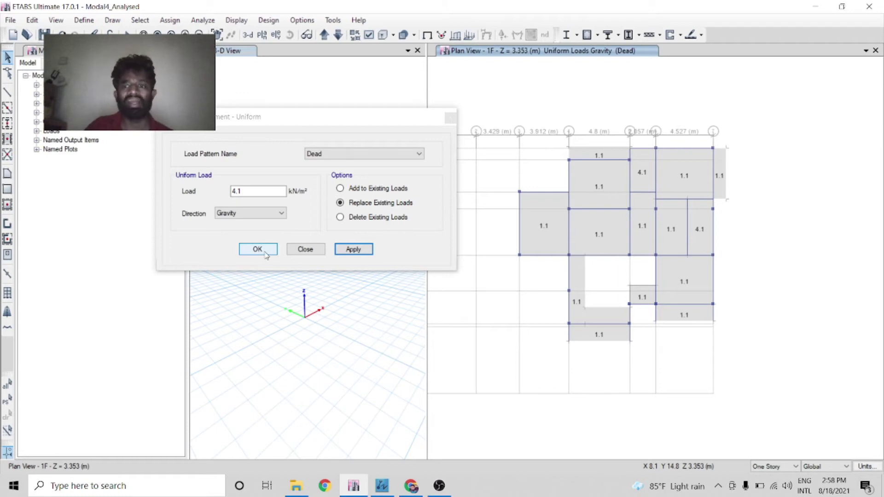
click(258, 249)
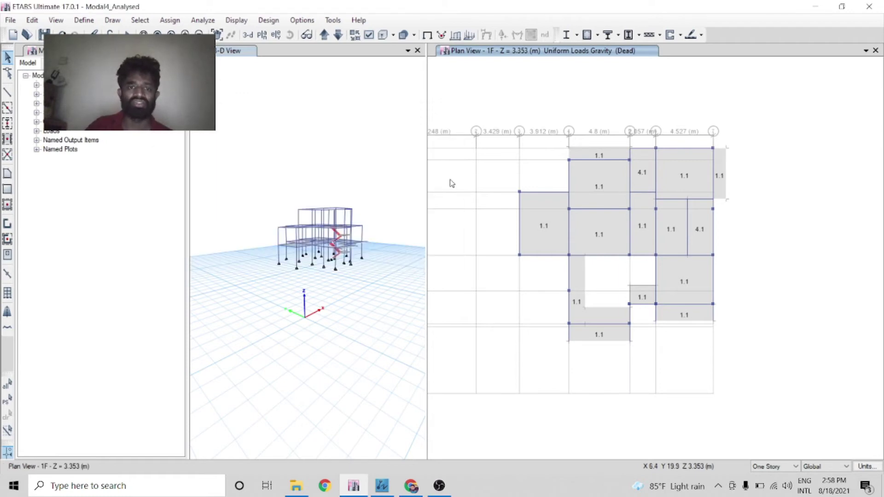
- Bring up the 2F plan view, then examine the terraces, planting strips and guard walls on the roof top plan in ZWCAD
click(324, 34)
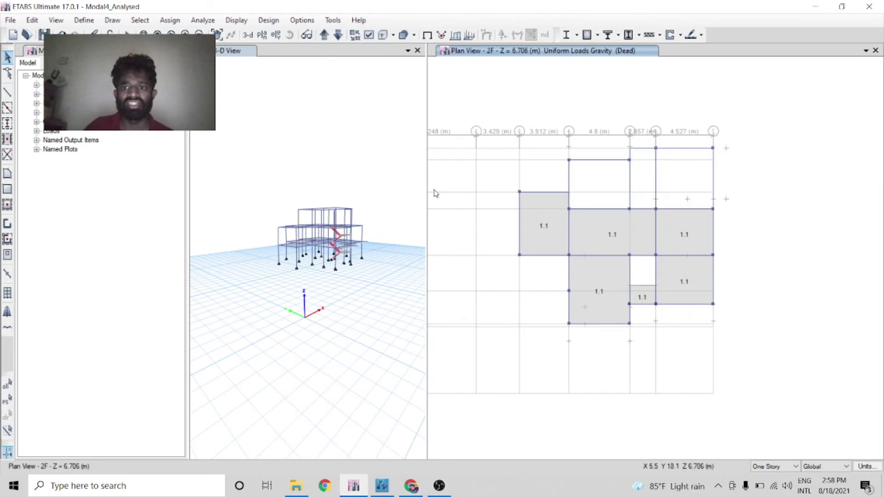
click(382, 486)
scroll(491, 234, down, 3)
scroll(491, 233, up, 5)
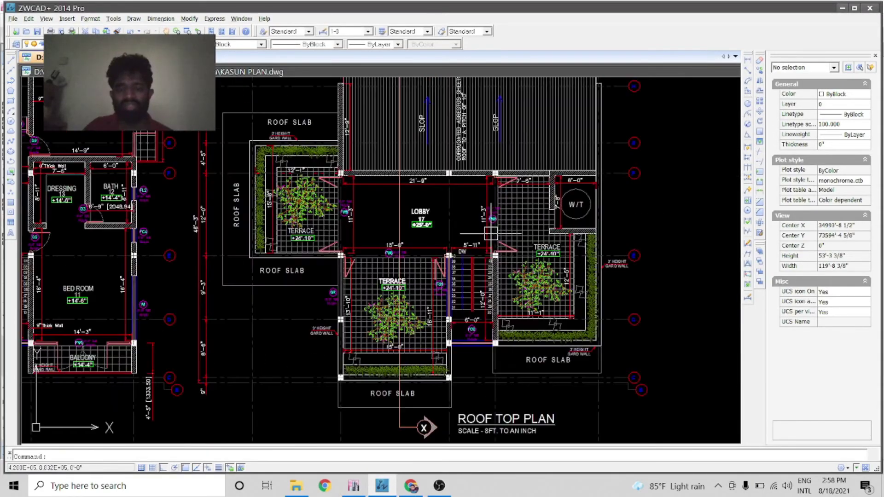
scroll(307, 196, up, 3)
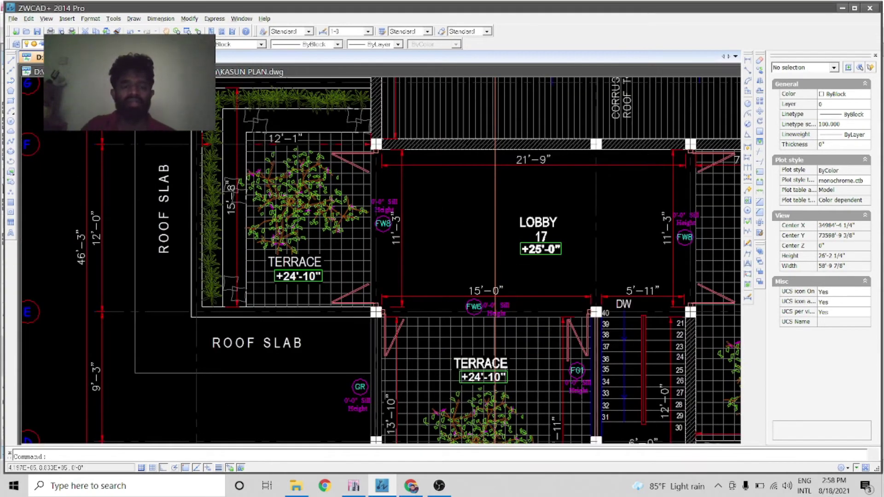
scroll(280, 150, down, 2)
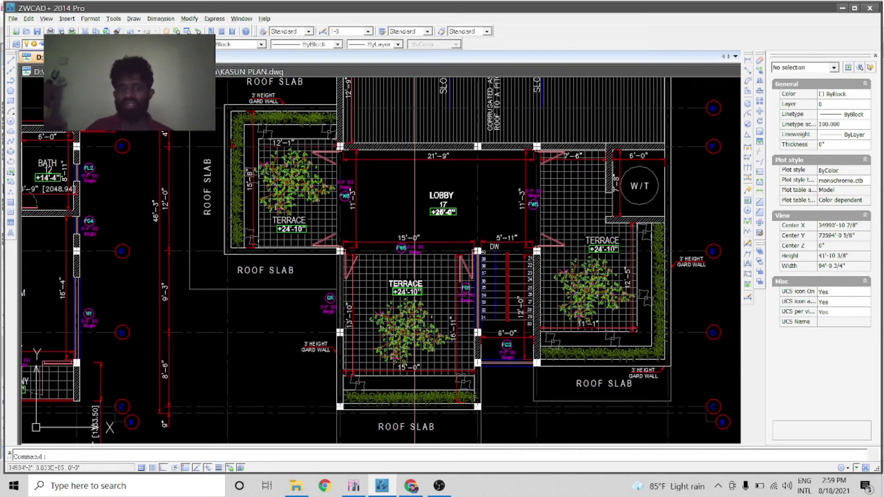
scroll(274, 96, up, 3)
click(297, 141)
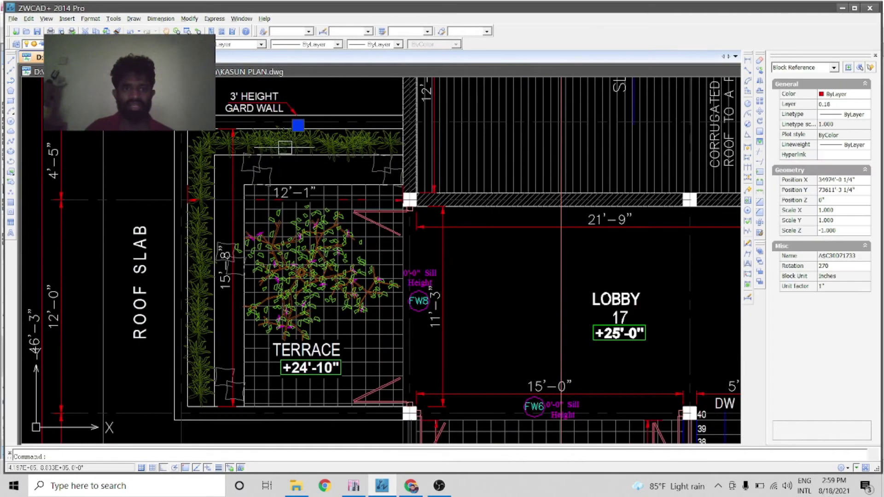
click(309, 169)
key(Escape)
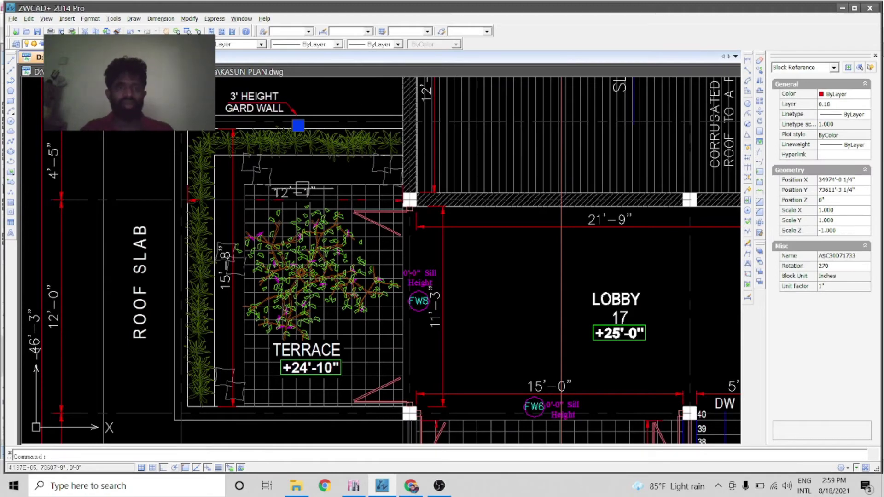
key(Escape)
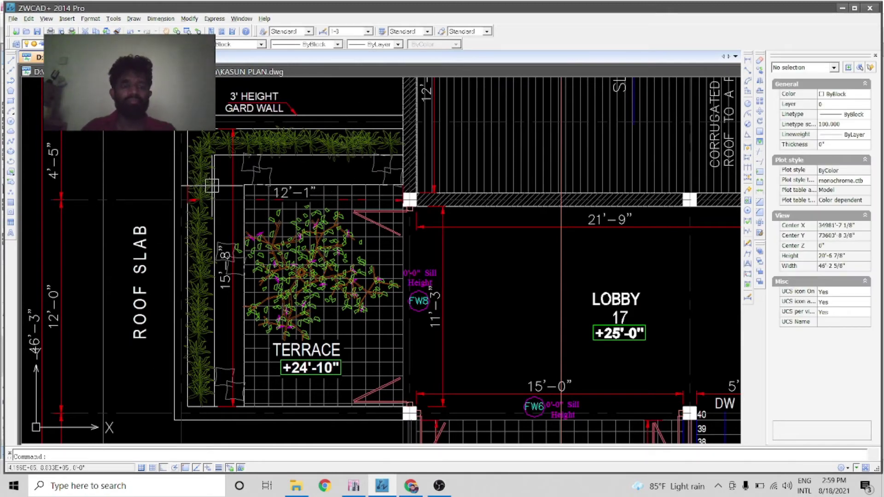
scroll(244, 151, down, 2)
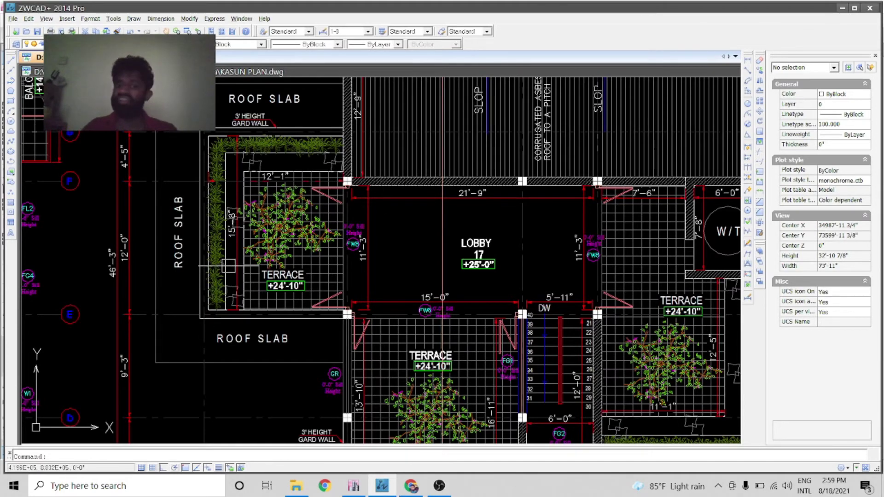
scroll(271, 160, down, 2)
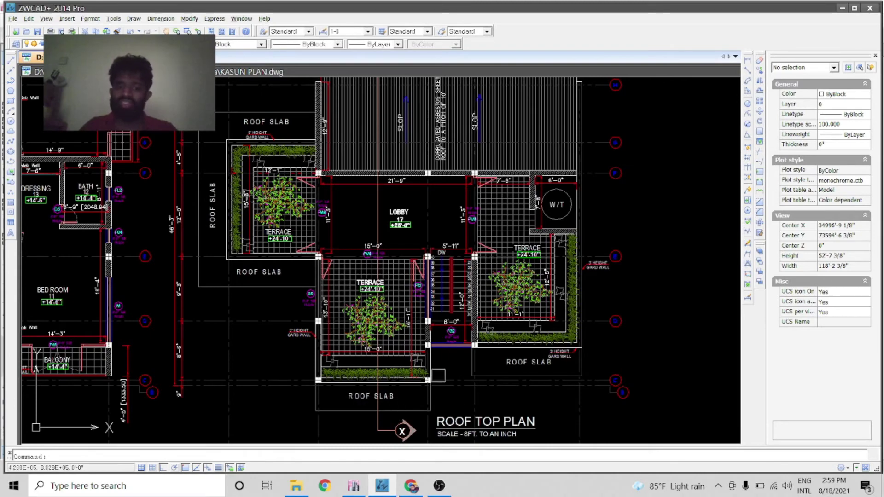
- Examine the flower box and guard wall at the roof terrace edge in Section X-X
scroll(571, 302, down, 4)
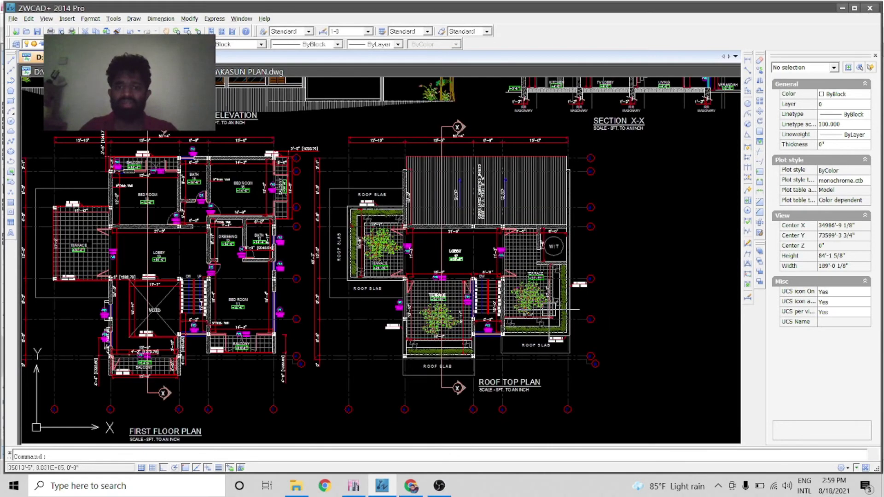
scroll(568, 286, up, 2)
scroll(566, 315, up, 2)
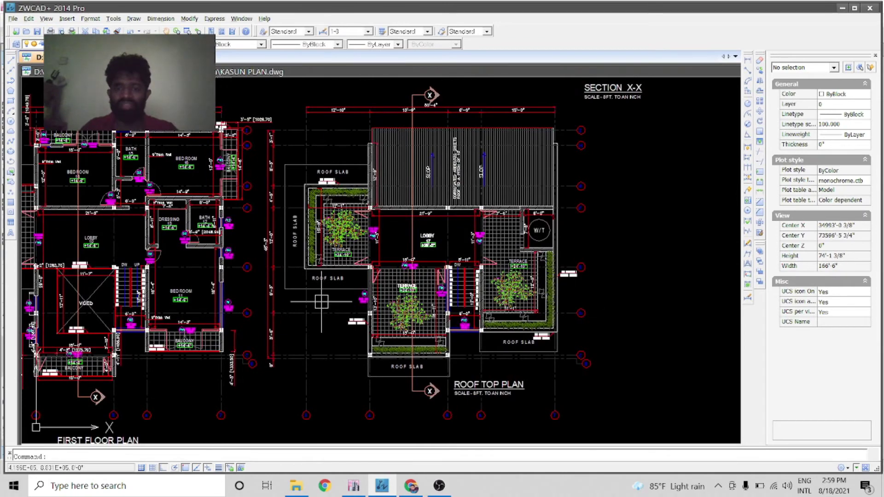
scroll(346, 325, down, 3)
scroll(485, 244, up, 3)
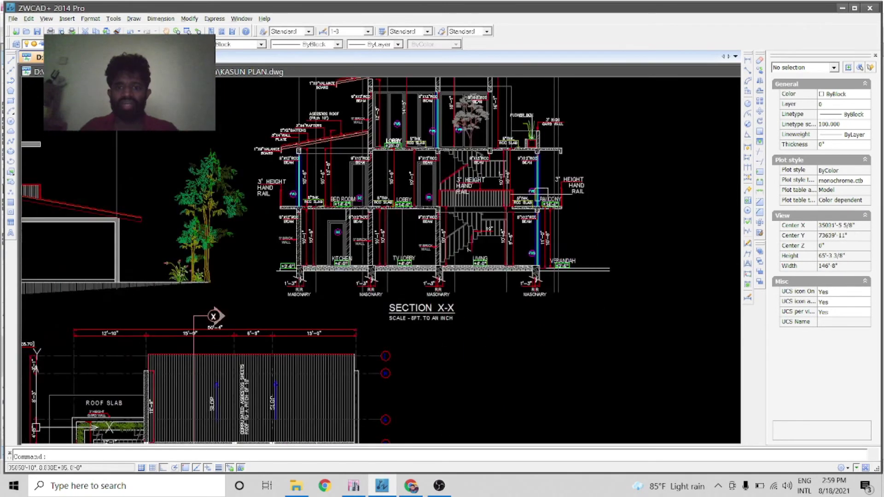
scroll(689, 253, down, 2)
scroll(548, 171, up, 3)
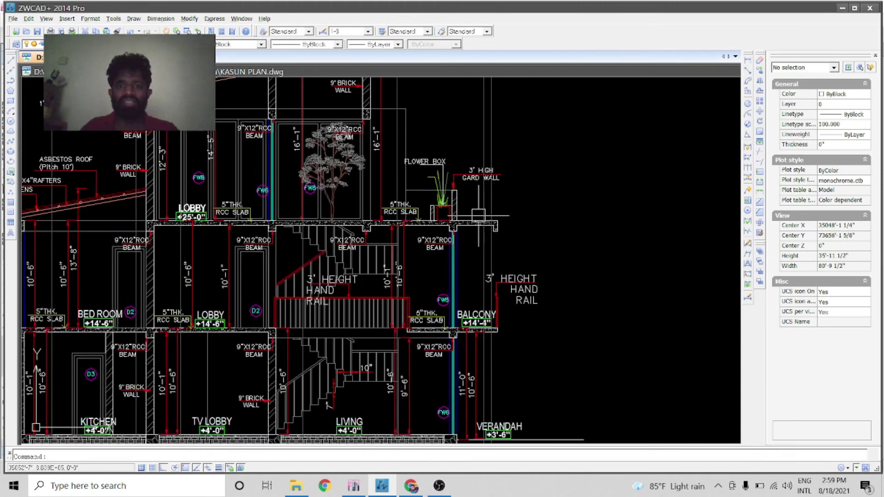
- Dimension the width of the flower box strip on the roof terrace slab, up to the guard wall, in Section X-X
scroll(470, 180, up, 4)
scroll(471, 180, down, 2)
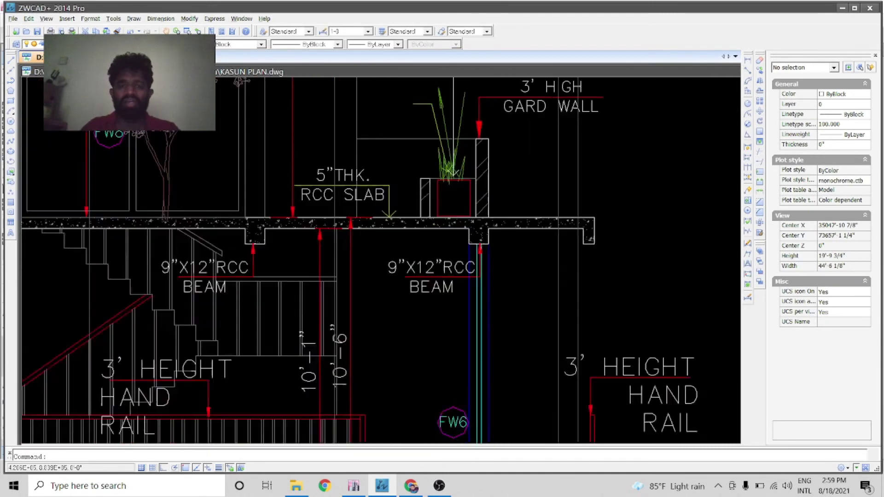
scroll(470, 180, up, 2)
scroll(441, 236, down, 1)
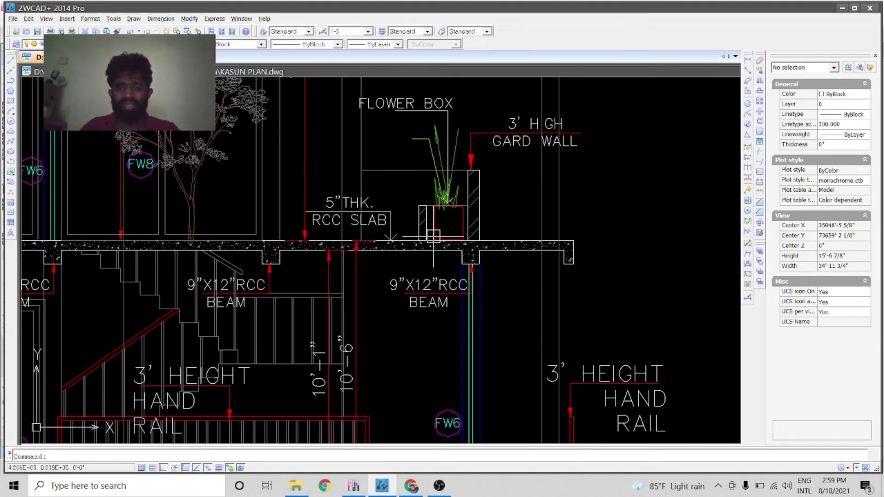
click(748, 60)
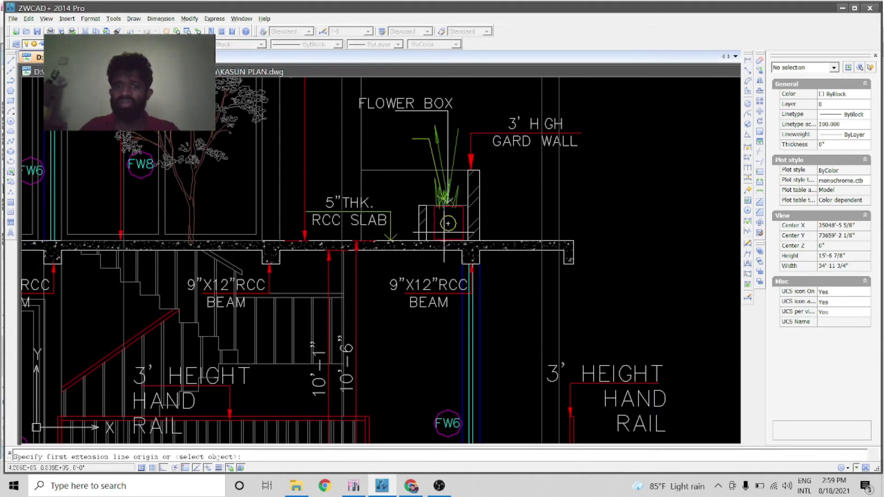
scroll(428, 242, up, 3)
click(400, 243)
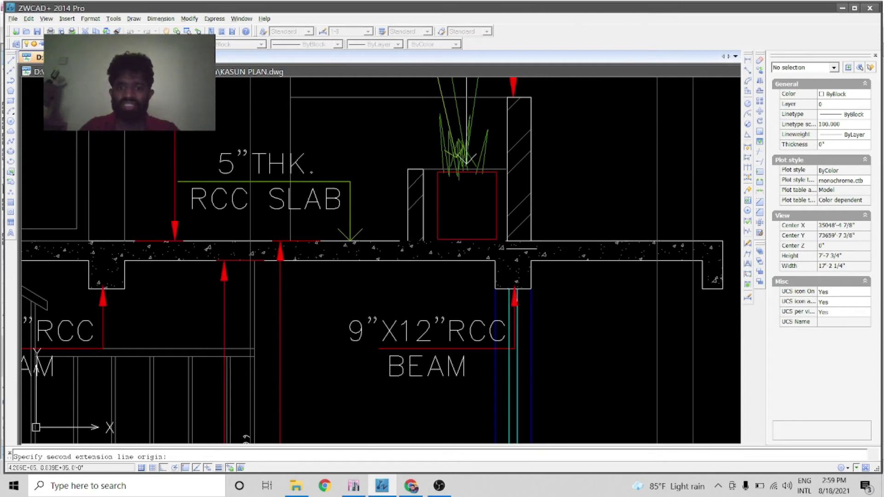
click(517, 241)
click(475, 288)
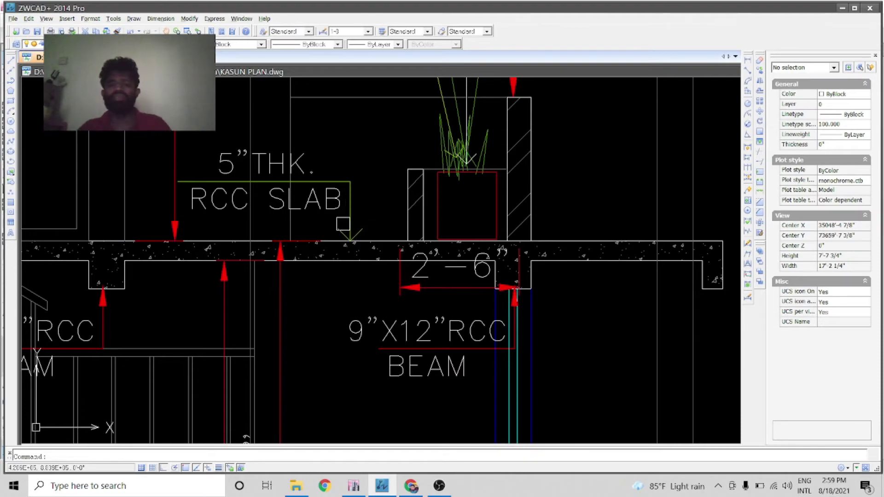
- Return to the roof top plan and examine the planting strips along the terrace edges
scroll(435, 182, down, 4)
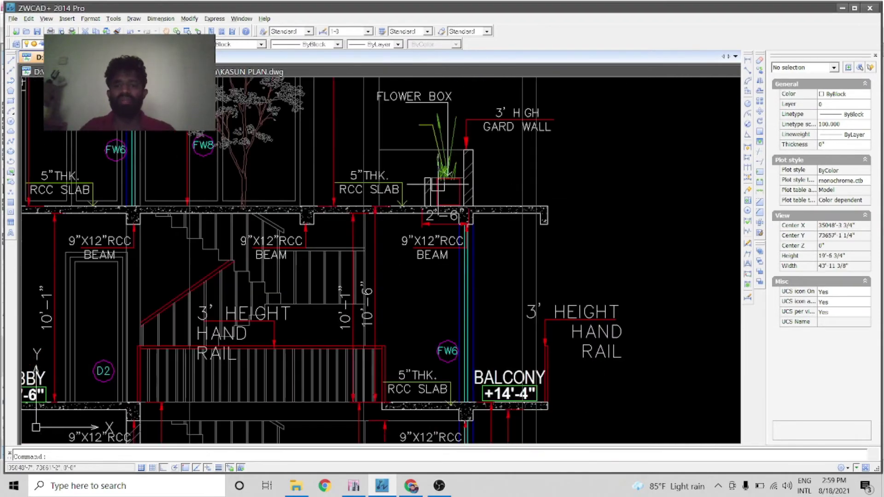
scroll(456, 216, down, 5)
scroll(461, 276, up, 6)
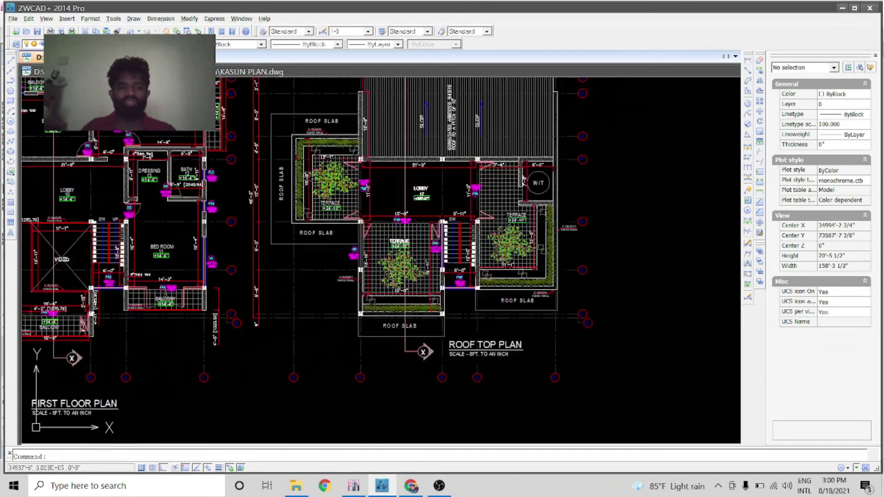
scroll(333, 163, up, 2)
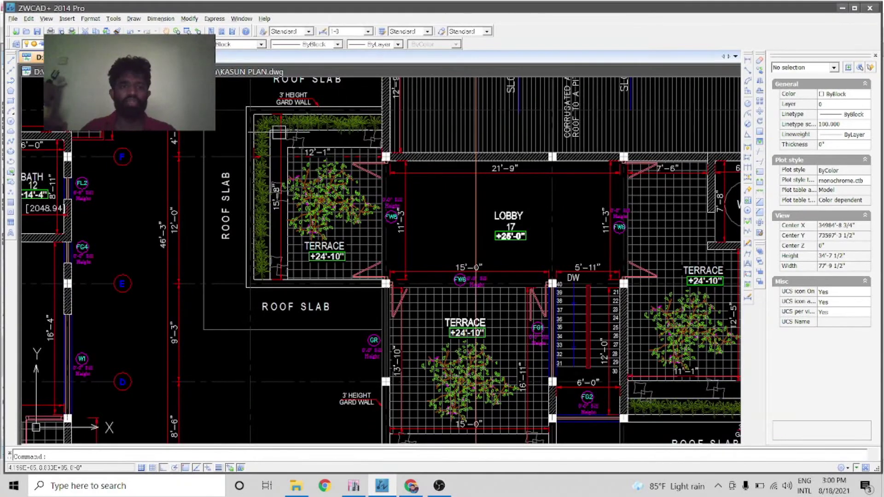
scroll(392, 295, down, 4)
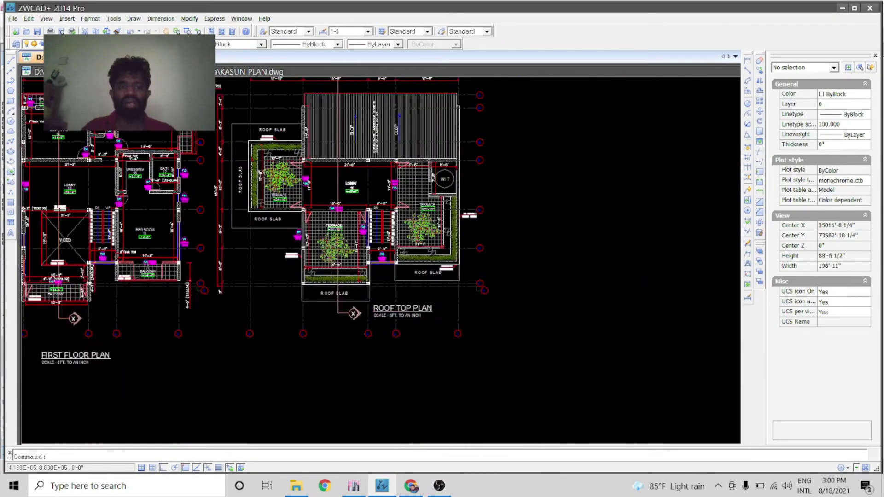
scroll(416, 284, up, 3)
scroll(462, 276, down, 2)
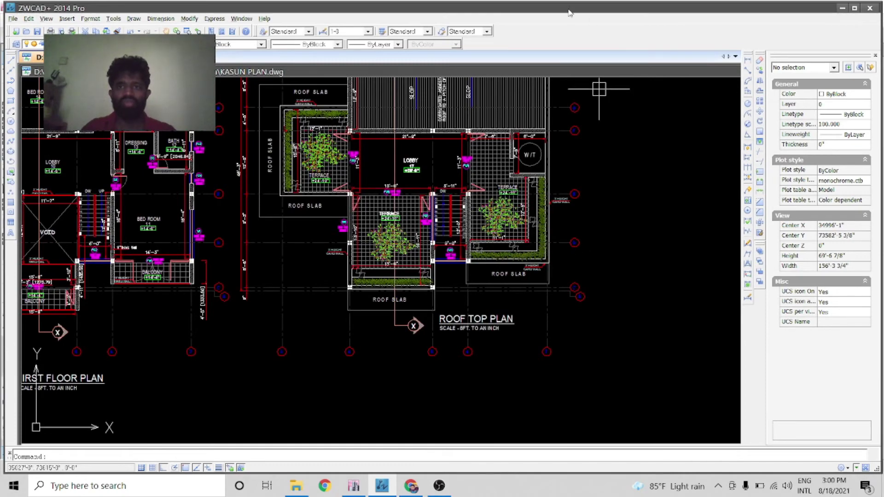
- Tile ZWCAD over half the screen, close its properties palette and bring the roof top plan into view
key(super+Right)
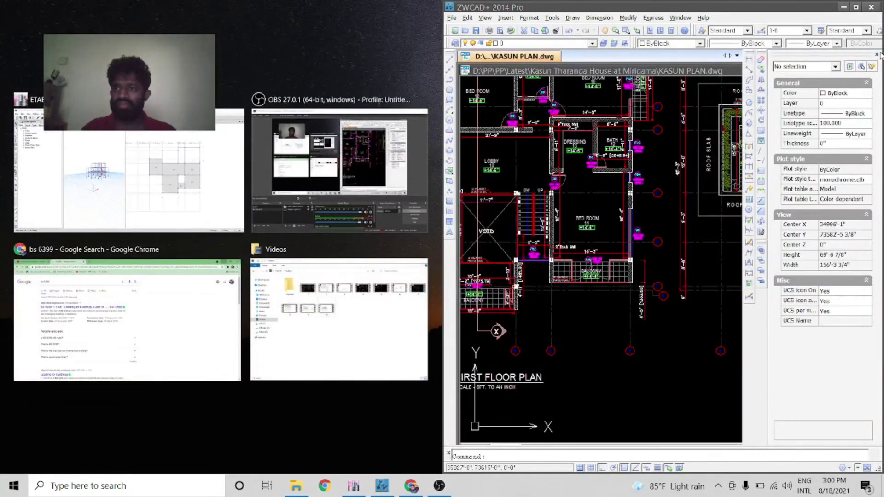
key(Return)
click(877, 54)
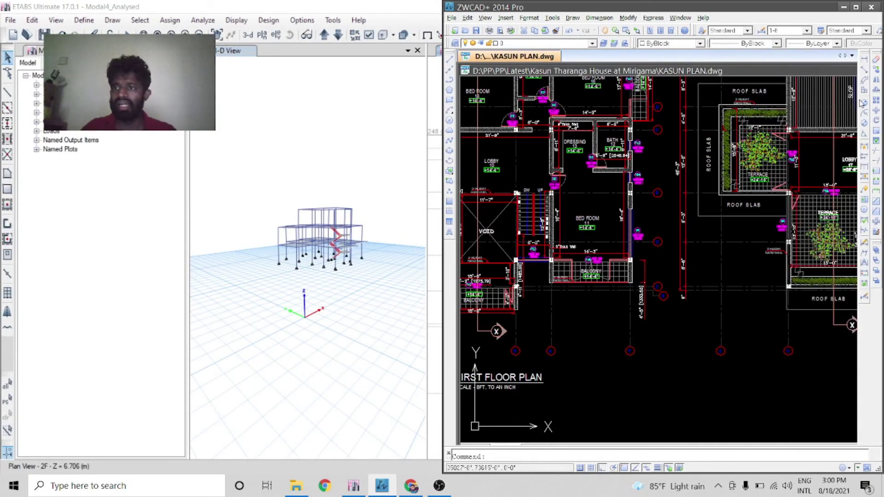
scroll(645, 231, down, 3)
scroll(644, 231, up, 3)
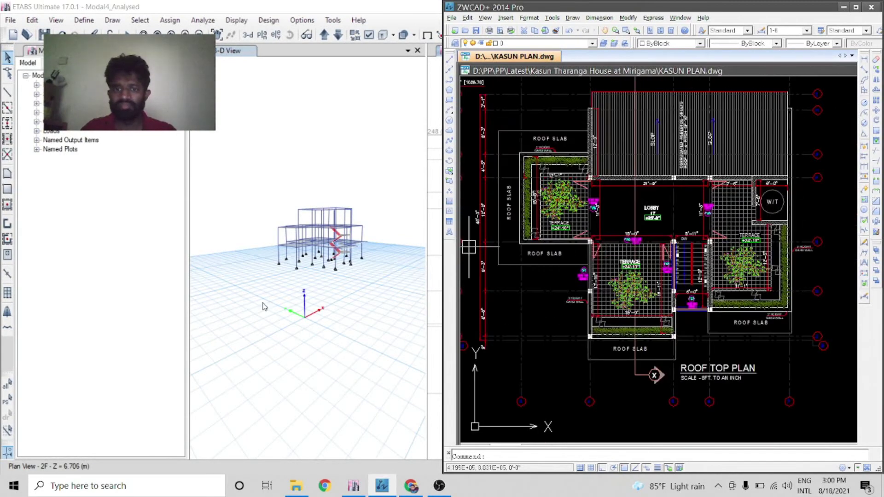
- Tile ETABS beside ZWCAD and widen the 2F plan view at the expense of the 3-D view
click(310, 352)
double_click(685, 14)
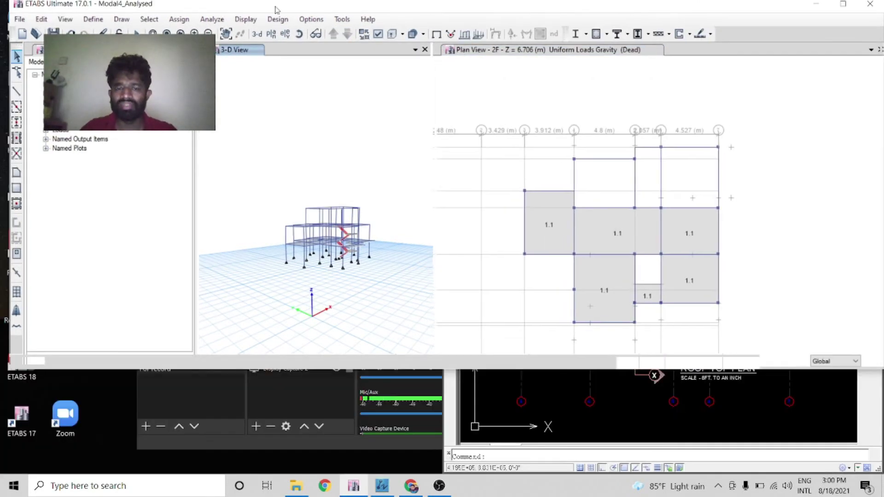
key(super+Left)
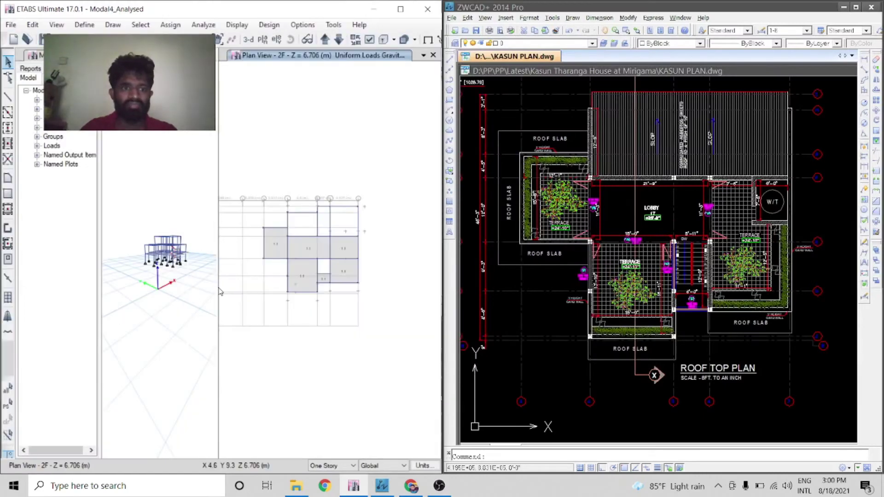
drag(218, 286, 149, 286)
- Draw reference points with a plan X offset of 750 from the two outer corners of the westernmost 2F terrace slab
scroll(245, 272, up, 4)
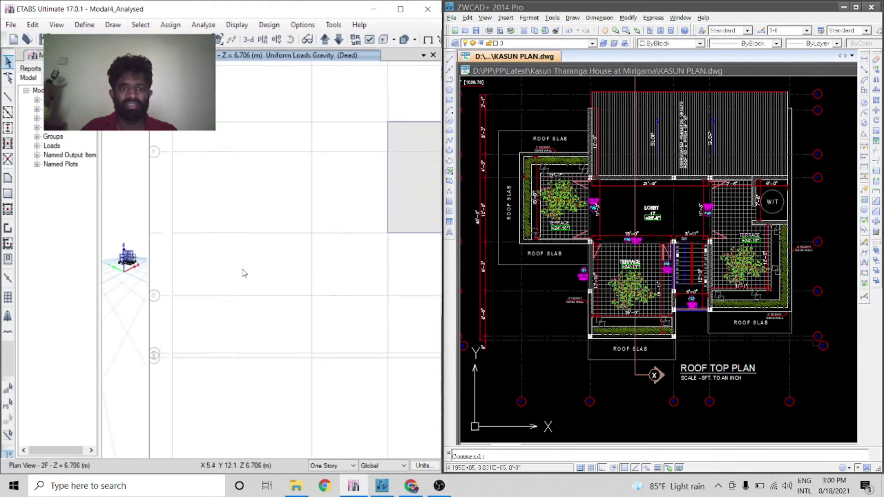
scroll(320, 257, down, 4)
scroll(286, 273, up, 3)
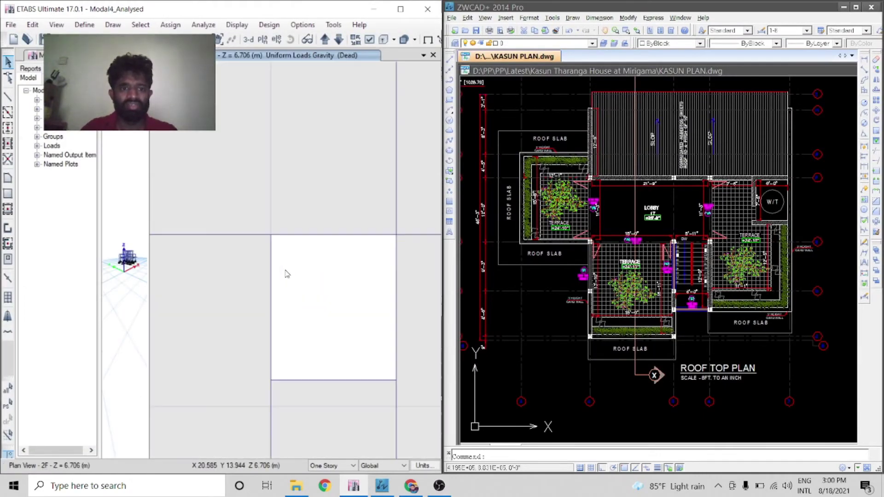
scroll(295, 271, down, 4)
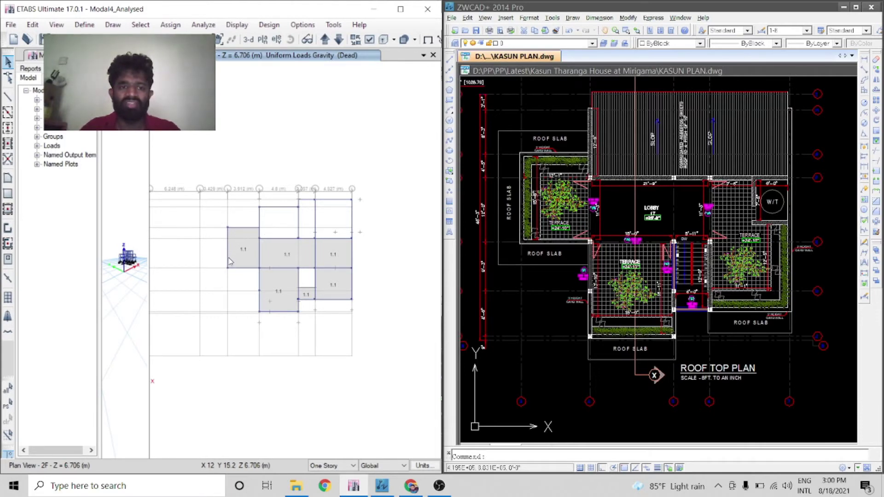
scroll(230, 261, up, 3)
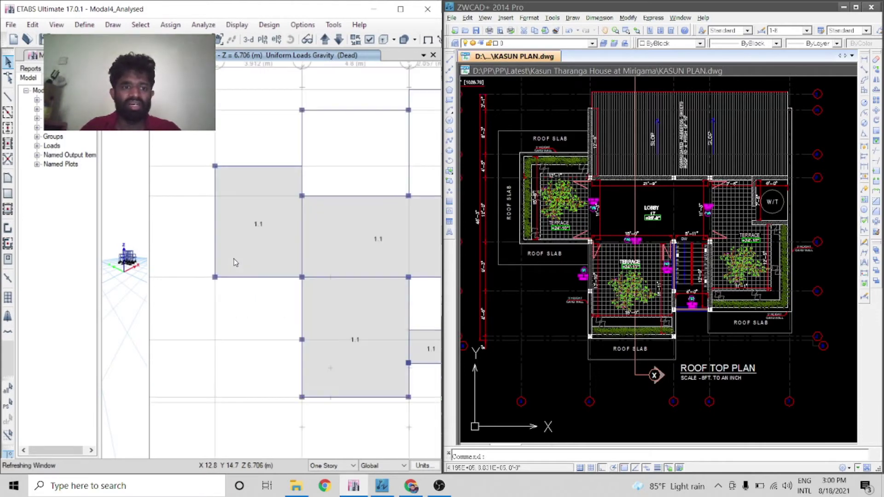
click(96, 26)
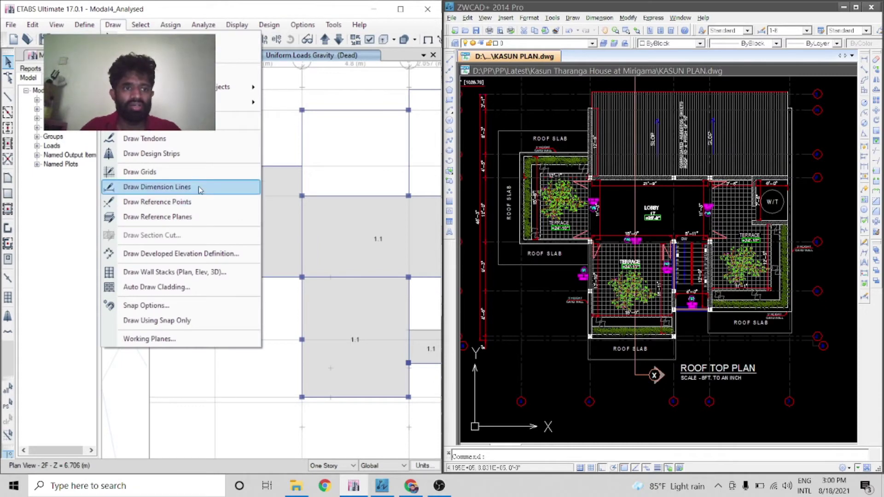
click(199, 202)
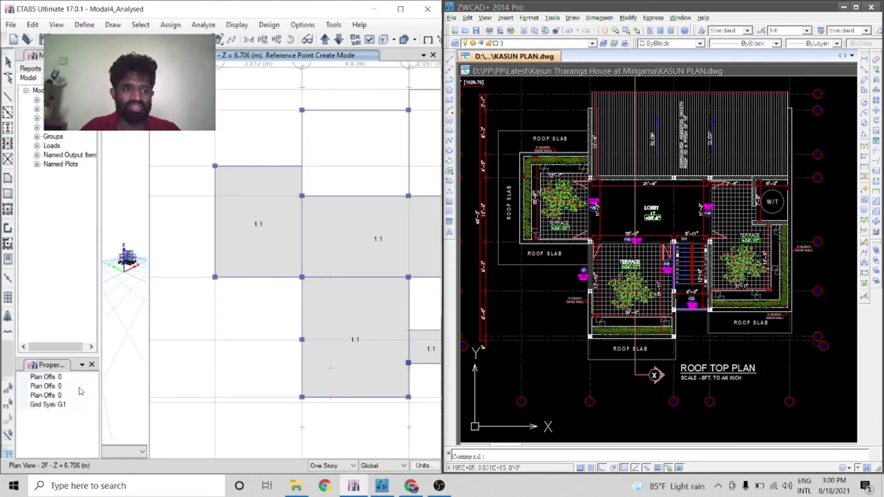
click(70, 377)
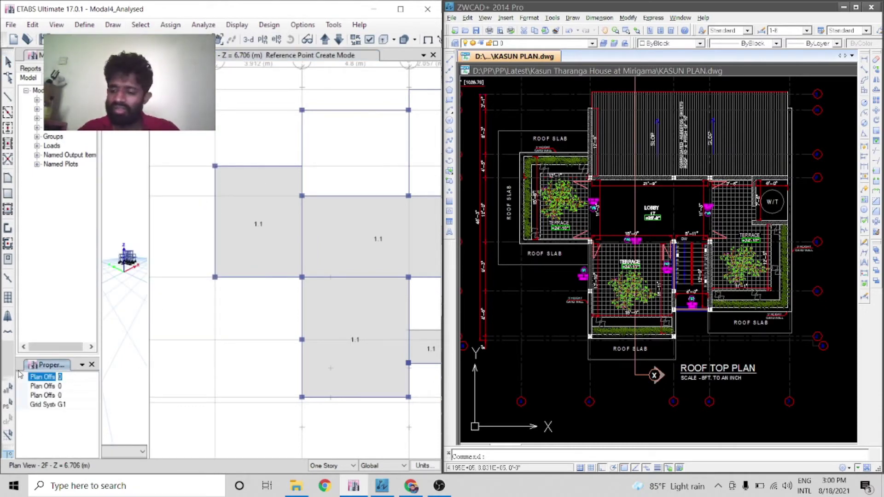
text(750)
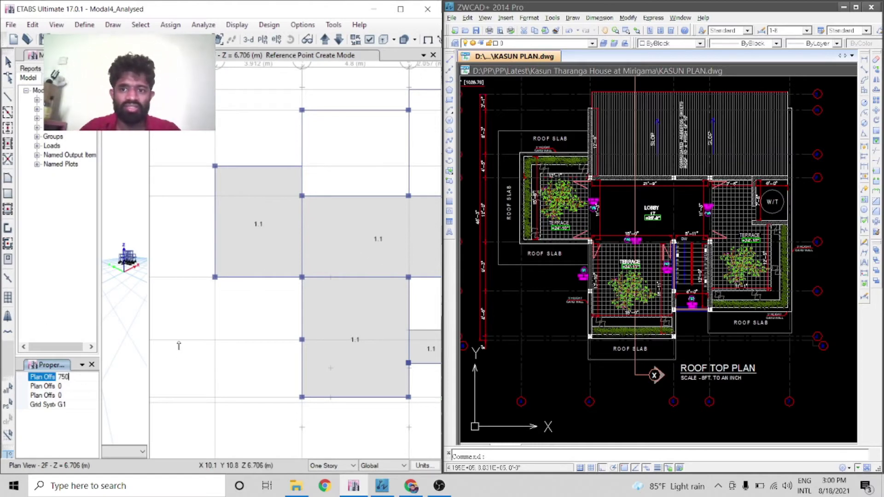
click(215, 277)
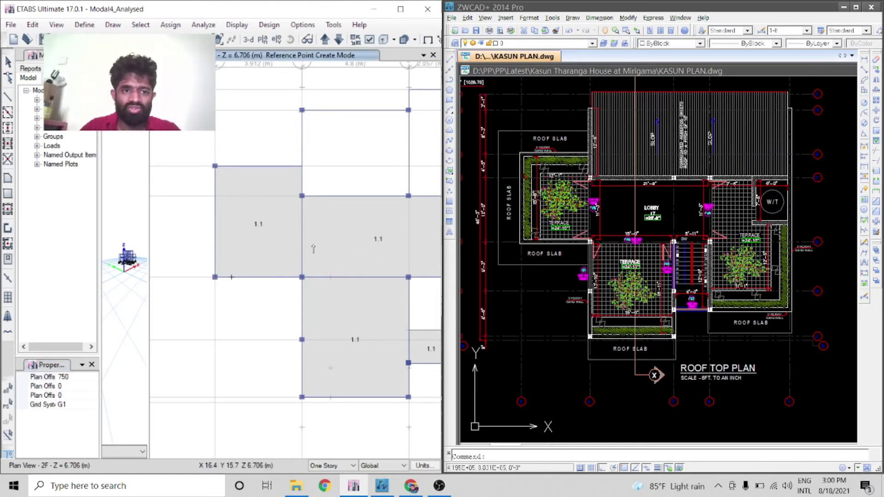
click(215, 166)
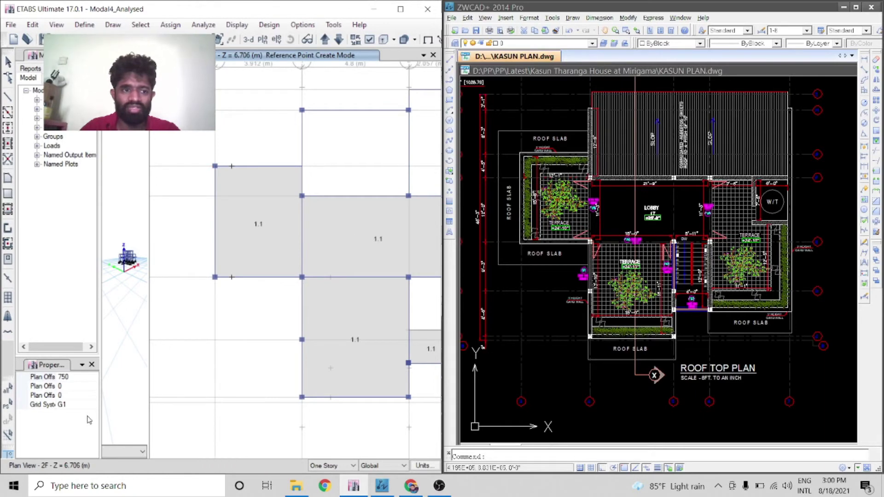
- Draw reference points along the north edge of the westernmost 2F terrace slab, with plan offsets of 0 in X and -750 in Y
click(84, 377)
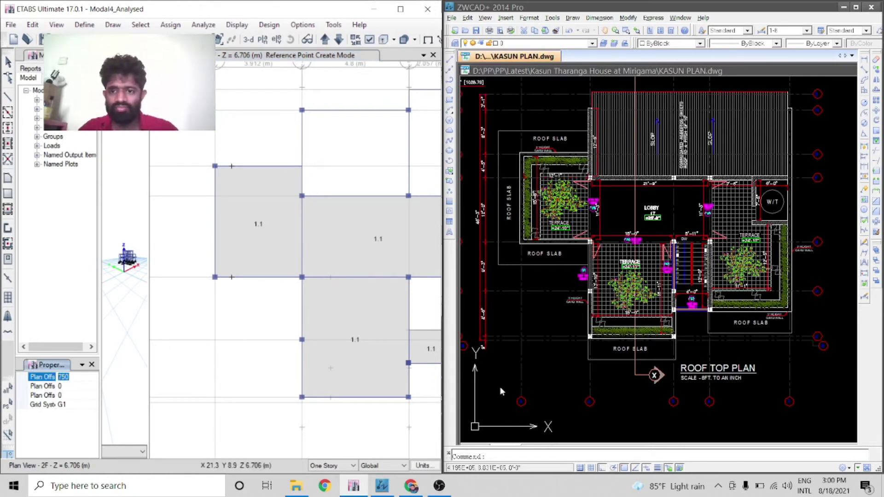
scroll(294, 338, down, 5)
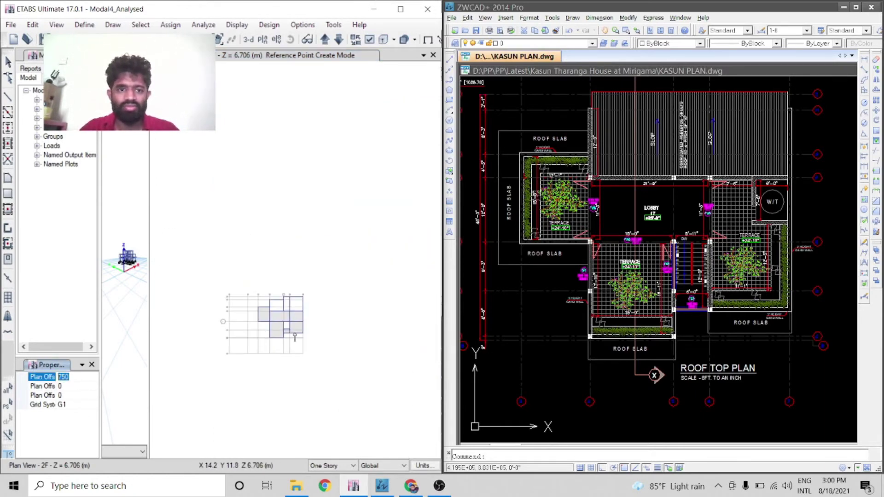
scroll(295, 338, up, 5)
scroll(388, 205, down, 3)
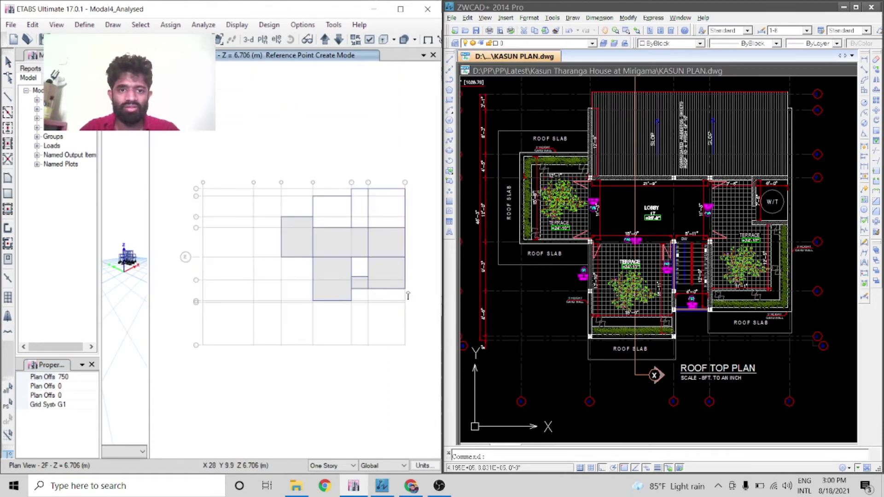
click(74, 376)
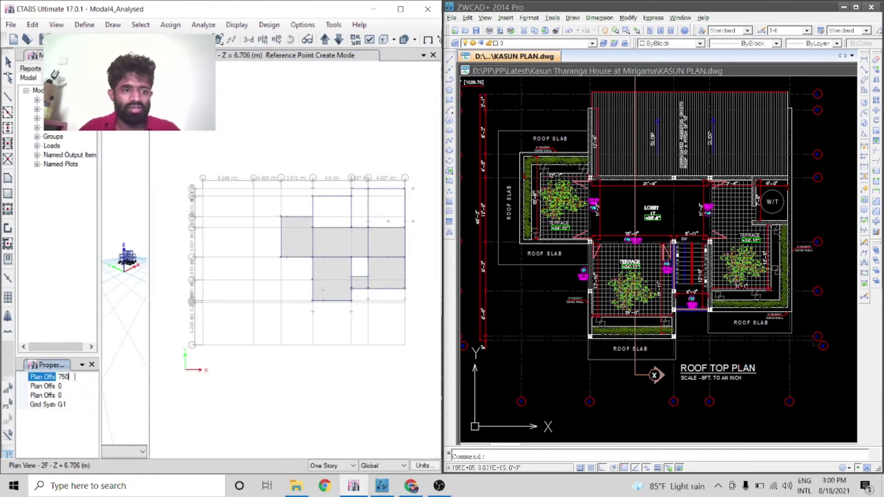
text(0)
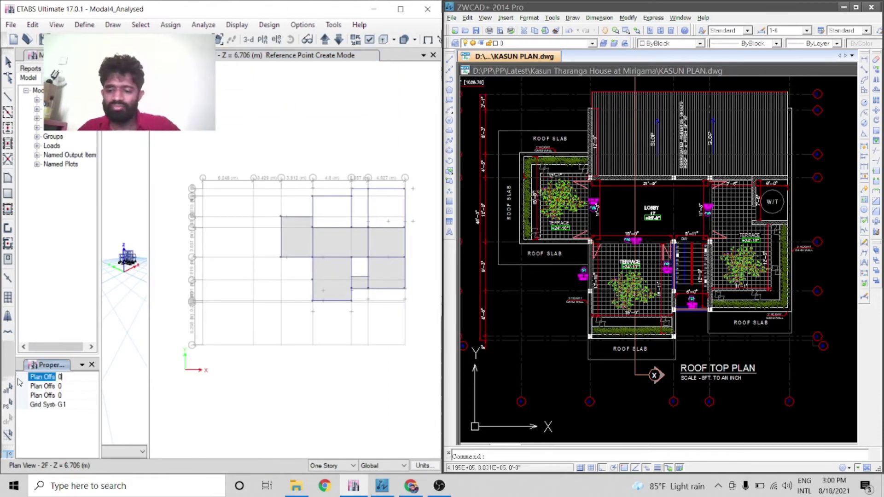
click(69, 386)
text(75)
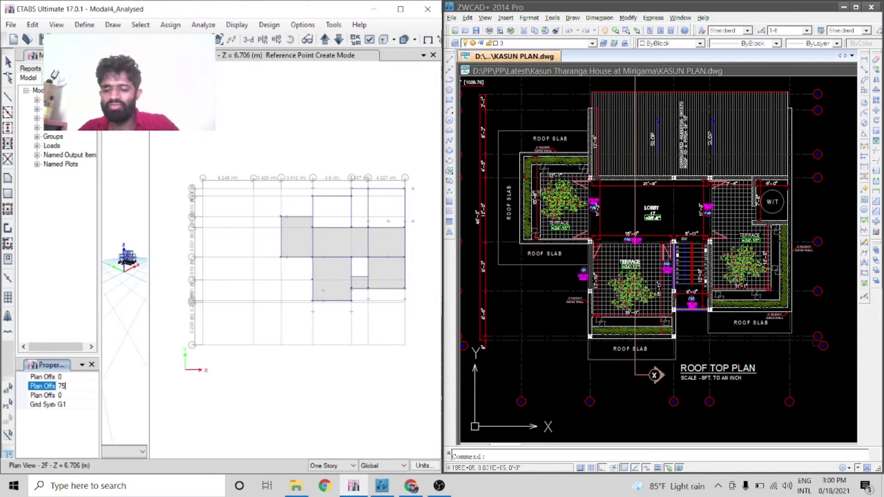
text(0)
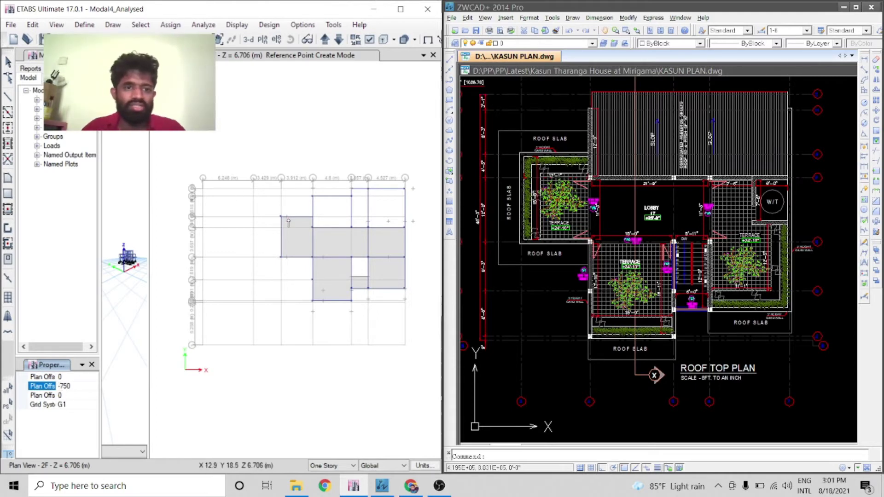
click(312, 216)
scroll(313, 216, up, 3)
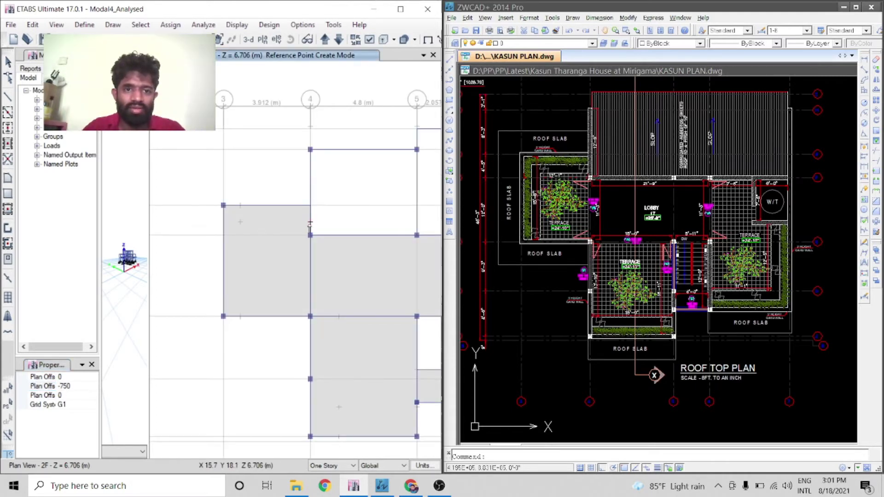
- Draw reference points from the south corners of the south-centre 2F terrace slab with a plan Y offset of 750
scroll(240, 308, down, 3)
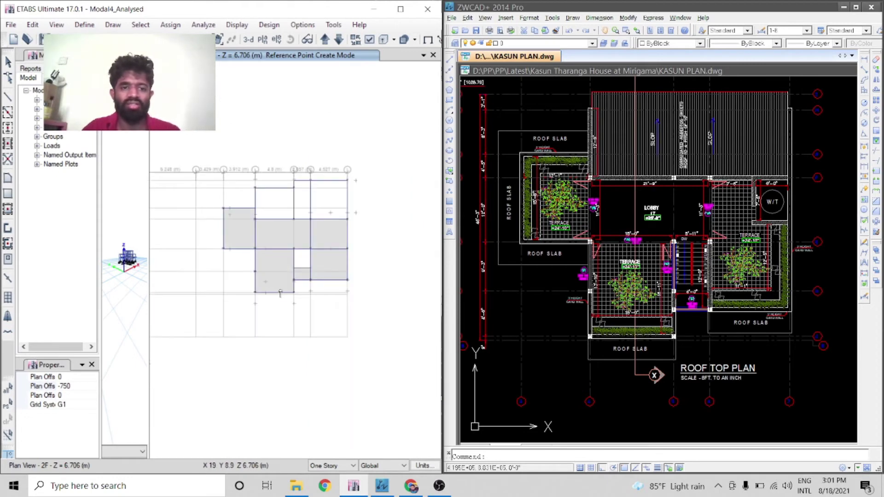
click(63, 387)
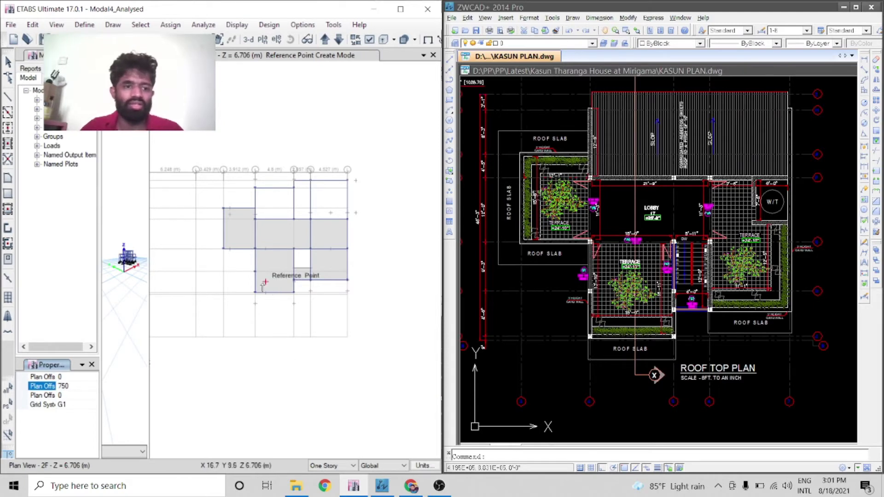
scroll(265, 279, up, 3)
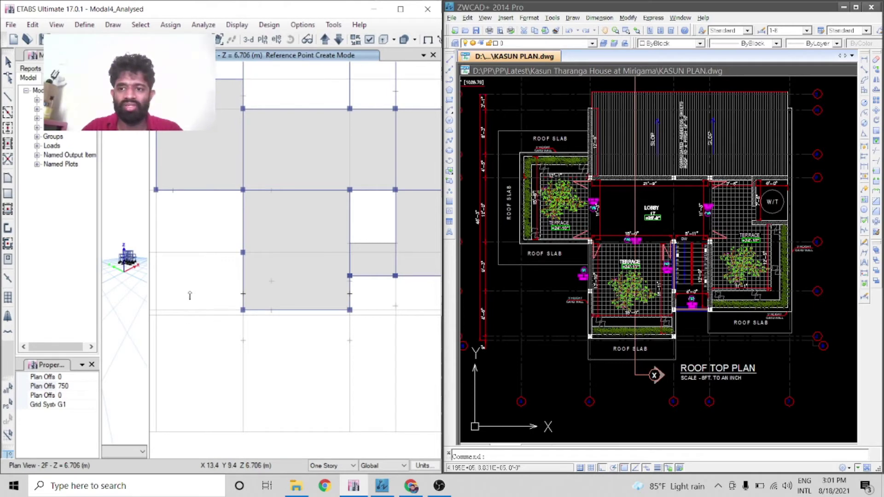
- Draw reference points along the south edge of the eastern 2F terrace slab using the 750 plan Y offset
scroll(190, 296, down, 5)
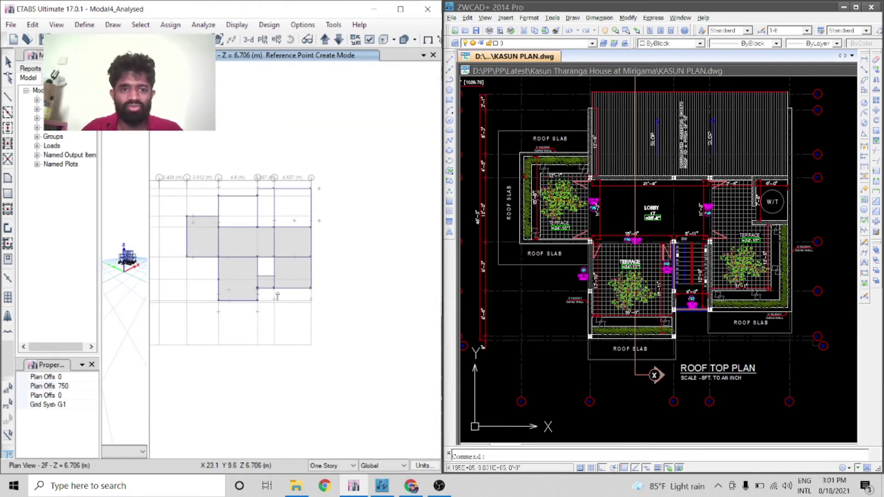
scroll(278, 295, up, 3)
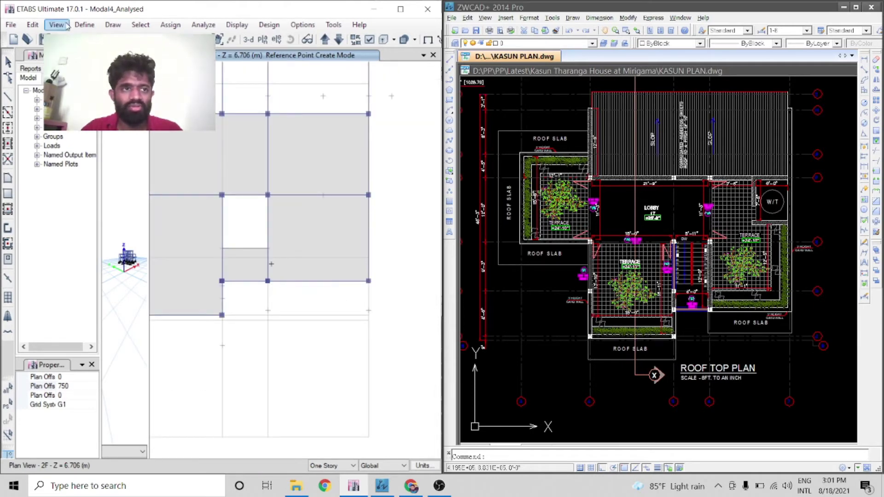
scroll(320, 298, down, 2)
scroll(387, 231, up, 4)
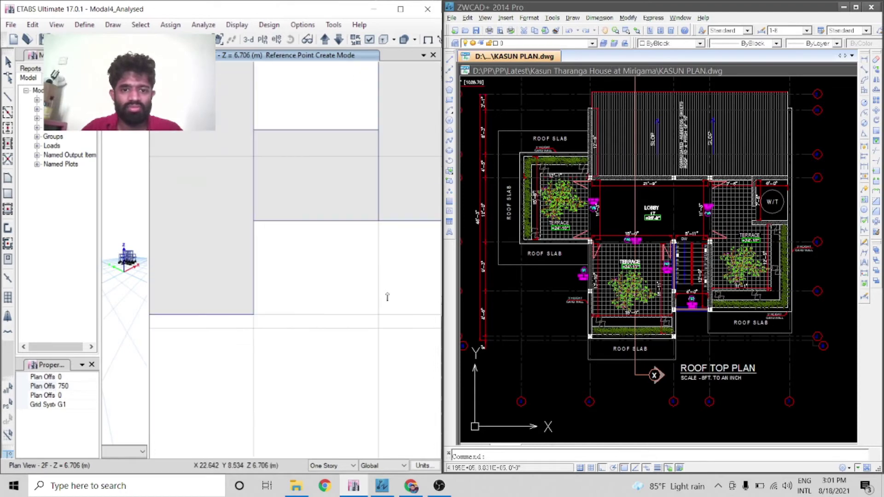
scroll(287, 246, down, 2)
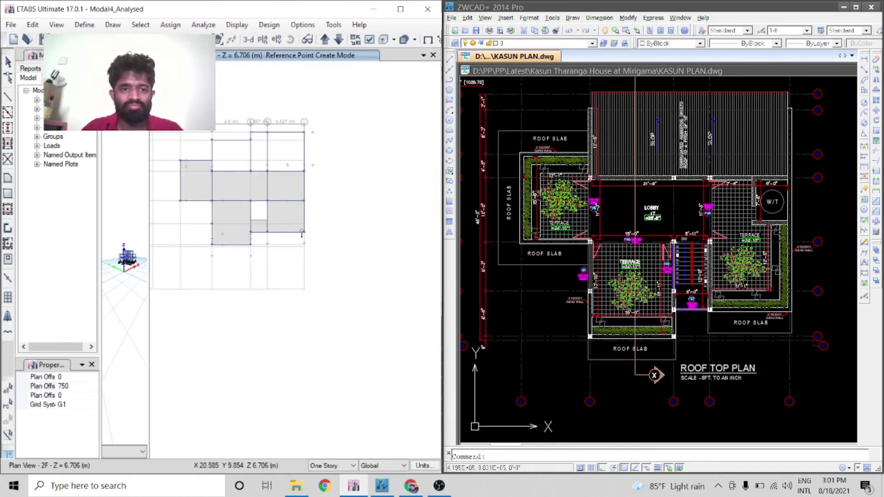
scroll(290, 252, up, 3)
scroll(327, 288, down, 2)
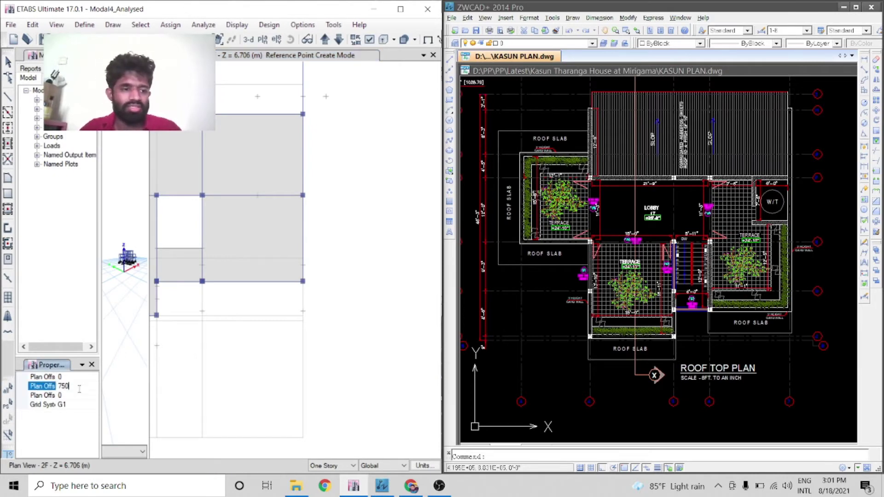
- Draw reference points inward from the eastern terrace slab's east edge, with plan offsets of -750 in X and 0 in Y
click(67, 378)
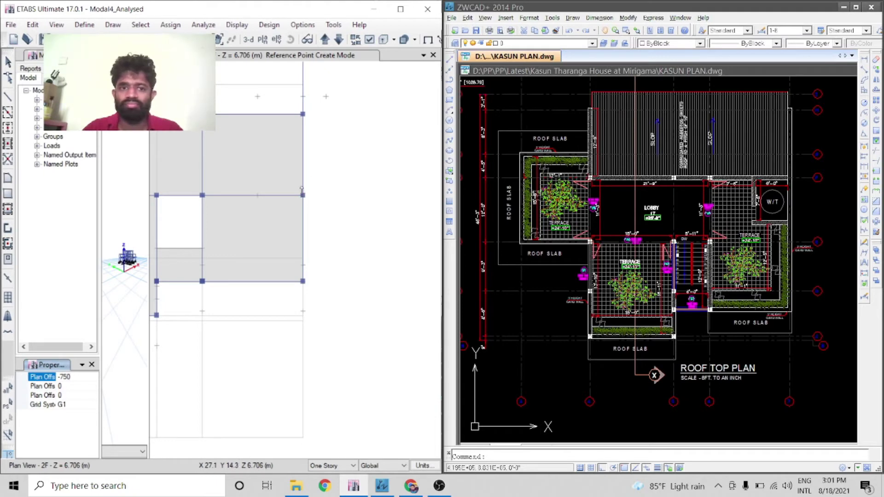
click(303, 196)
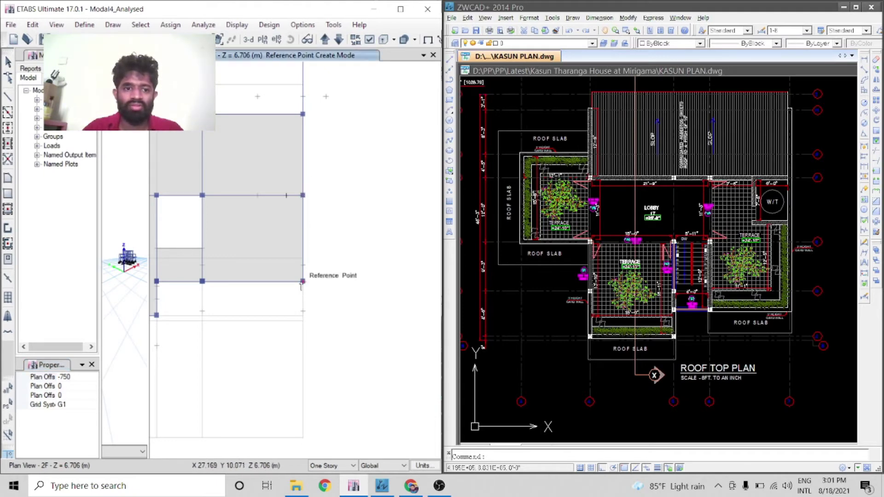
click(303, 281)
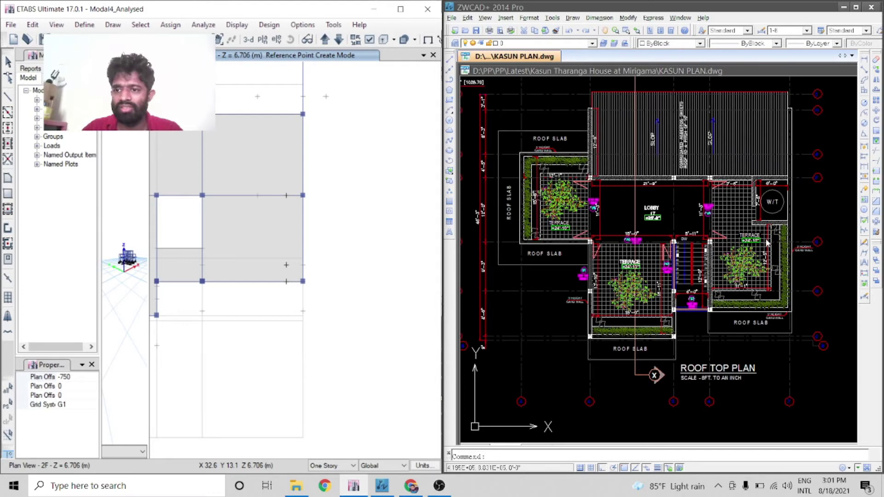
- Check the eastern terrace planting strip in the ZWCAD roof top plan and set the ETABS plan X offset to 0
scroll(782, 245, up, 2)
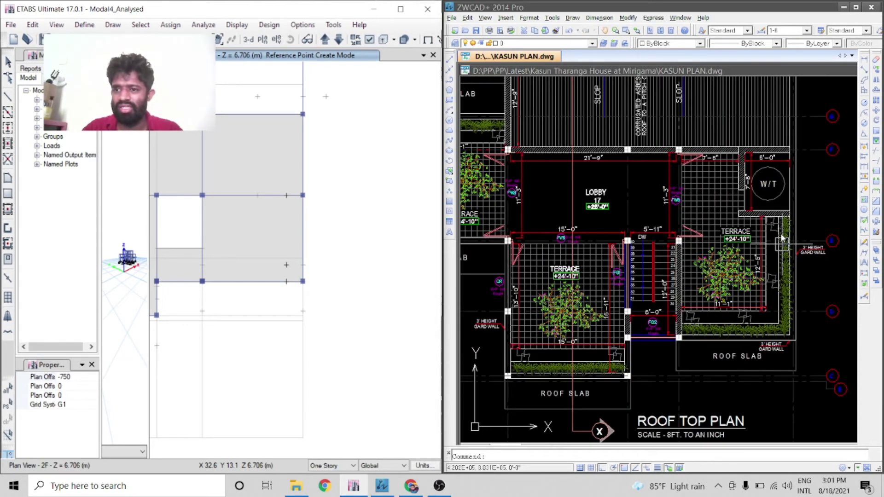
scroll(782, 244, down, 5)
scroll(781, 253, up, 4)
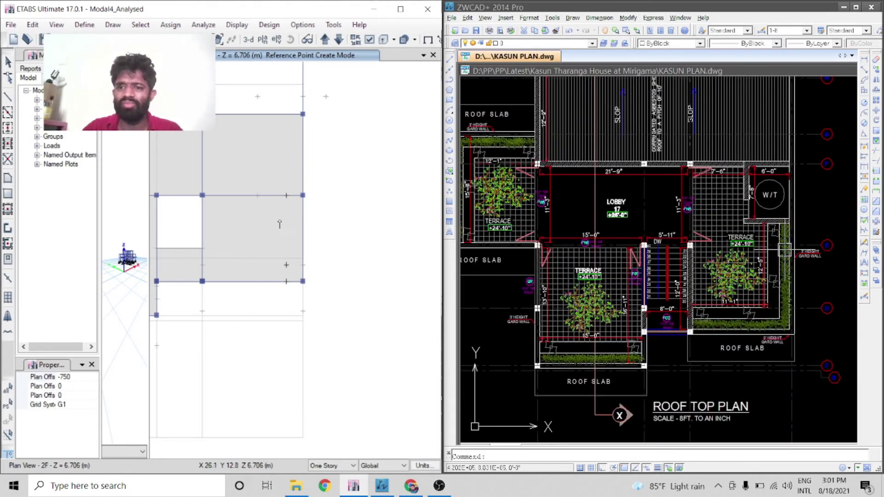
click(74, 377)
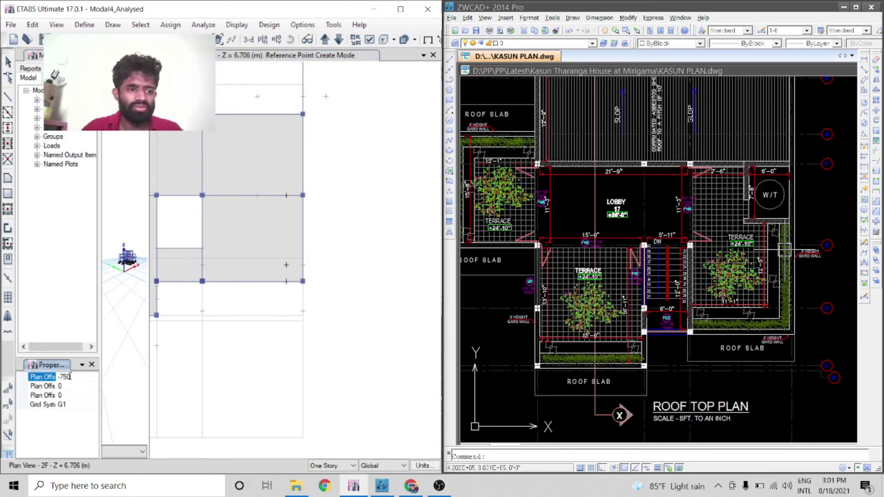
key(BackSpace)
key(BackSpace)
key(BackSpace)
key(BackSpace)
text(0)
- Try to draw a reference point with a plan Y offset of 1500 from the eastern strip's inner point
click(72, 386)
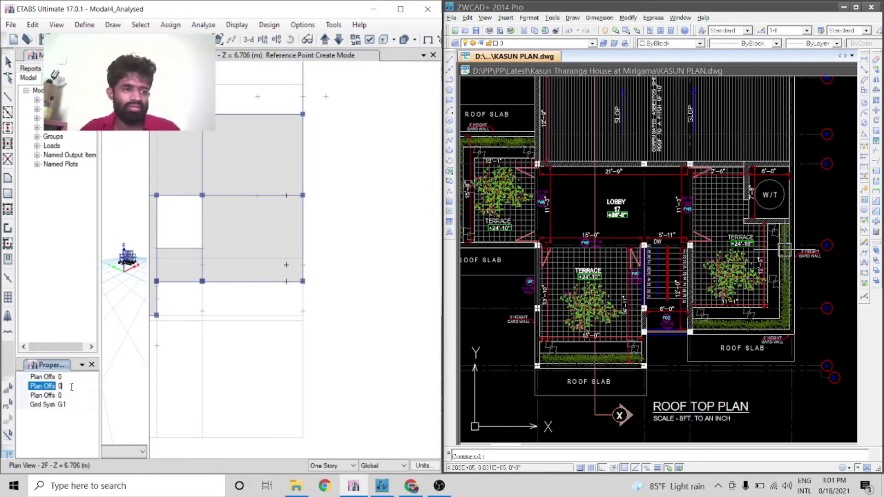
key(Return)
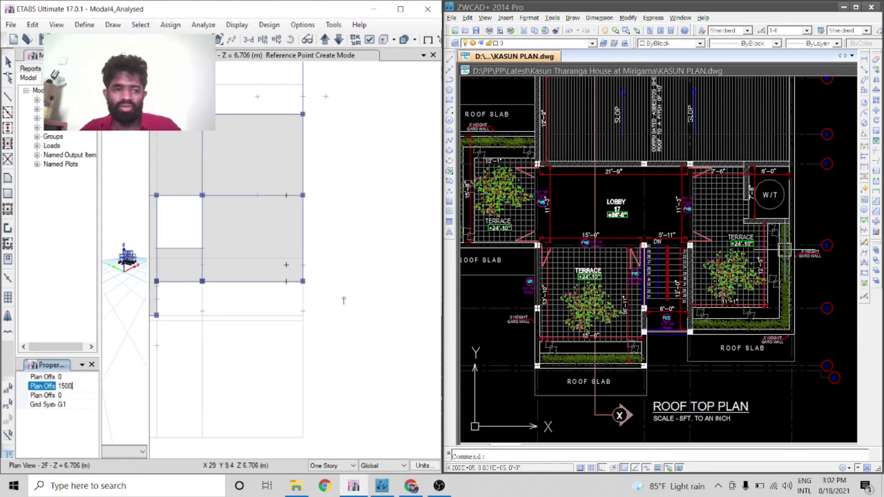
click(288, 203)
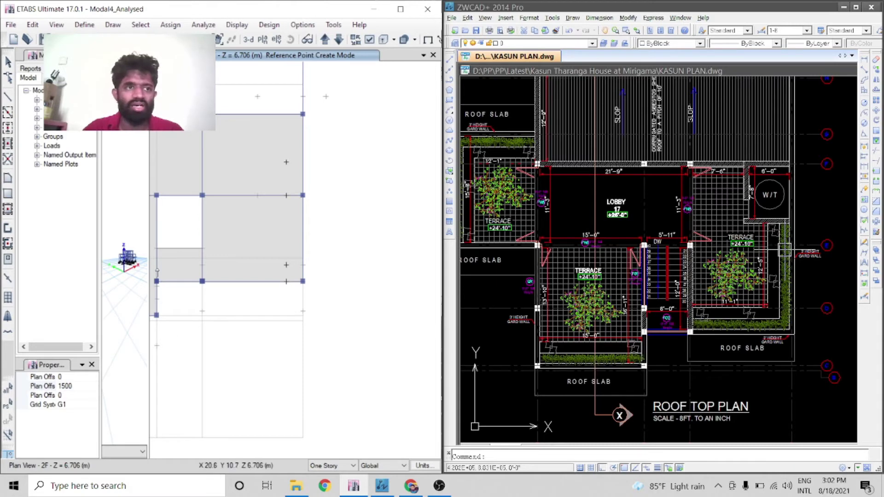
key(F3)
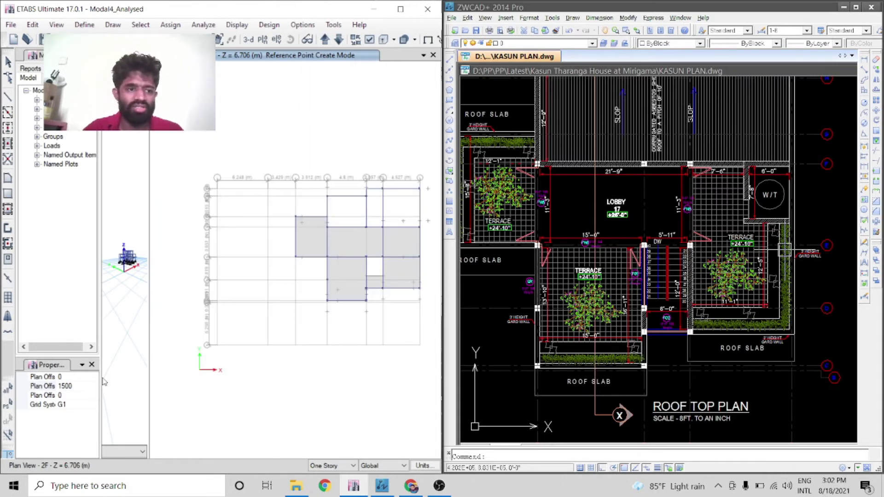
- Draw a reference point with a plan Y offset of 1000 north of the eastern strip's inner point
click(74, 387)
text(100)
key(Return)
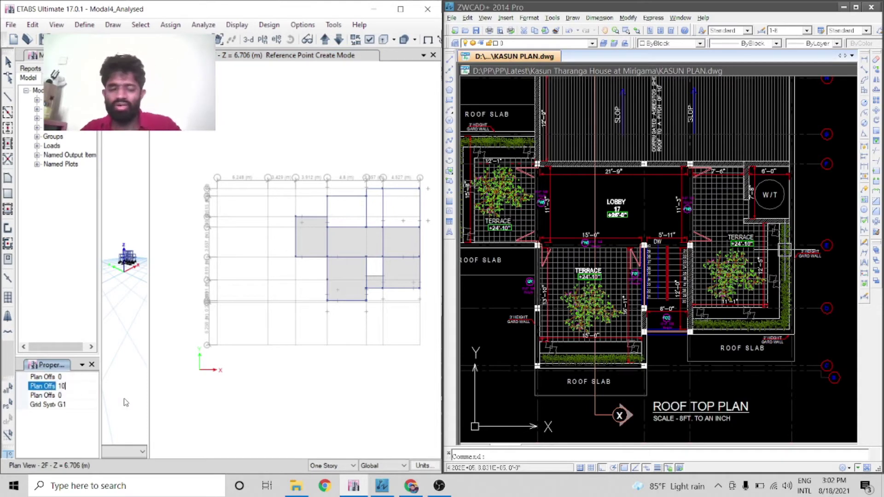
text(00)
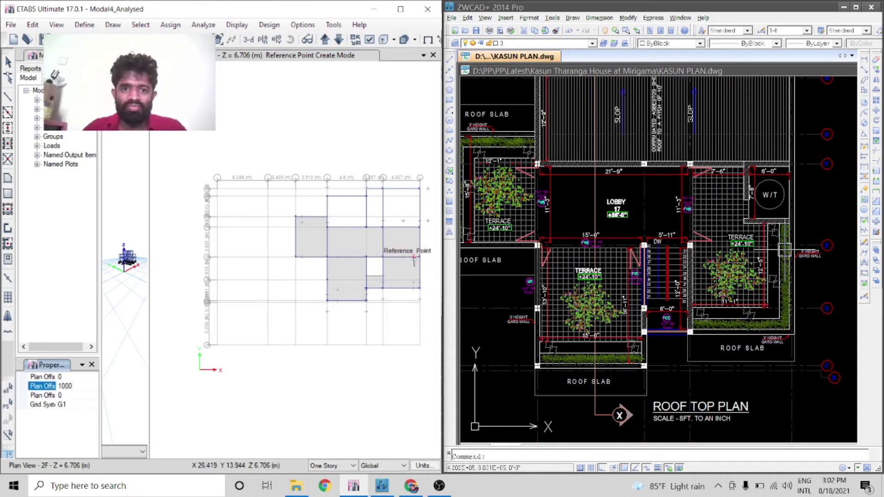
scroll(412, 263, up, 3)
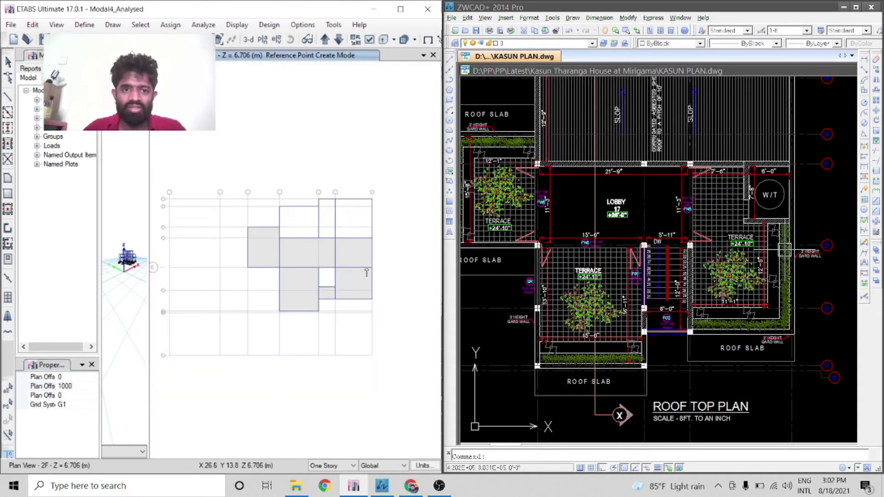
- Draw a reference point from the eastern strip's northern inner point to the slab's east edge, with plan offsets X 750 and Y 0
click(86, 387)
drag(86, 388, 21, 396)
text(0)
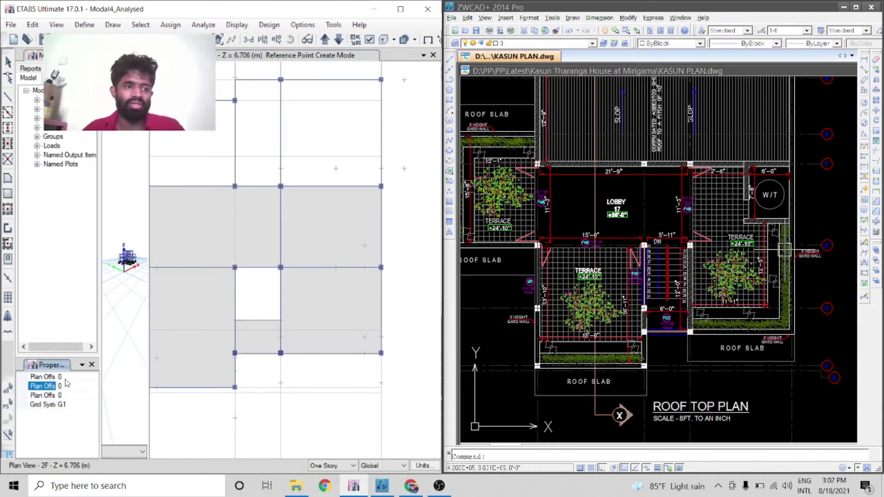
drag(70, 378, 60, 377)
text(750)
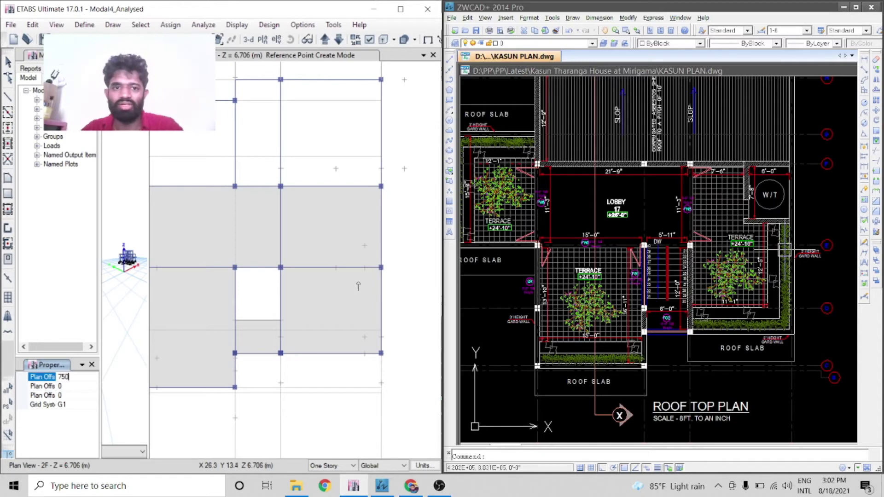
click(362, 241)
scroll(376, 272, down, 3)
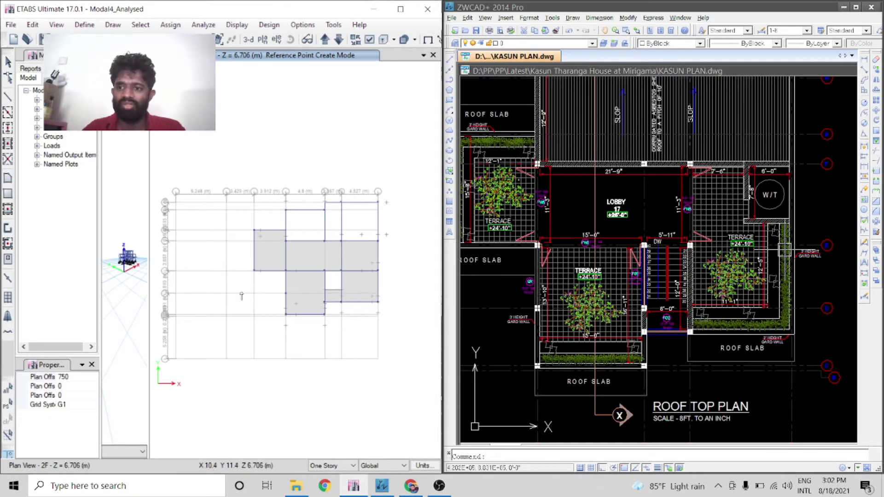
scroll(241, 296, up, 3)
scroll(316, 275, down, 3)
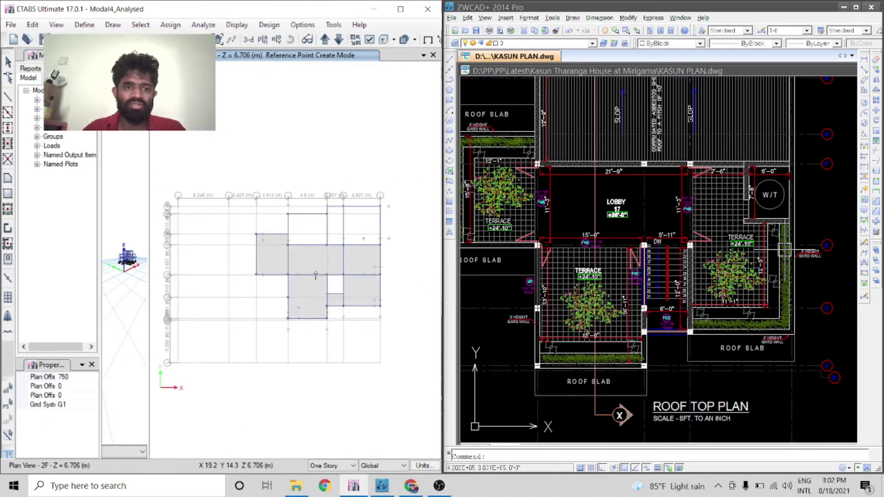
scroll(315, 275, up, 3)
scroll(272, 272, down, 3)
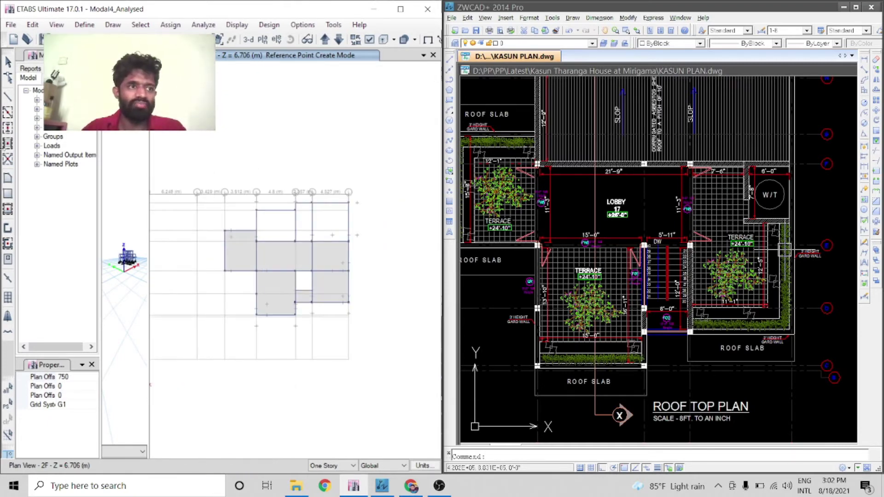
- Start drawing frame lines on the 2F plan with the section property set to None
click(8, 96)
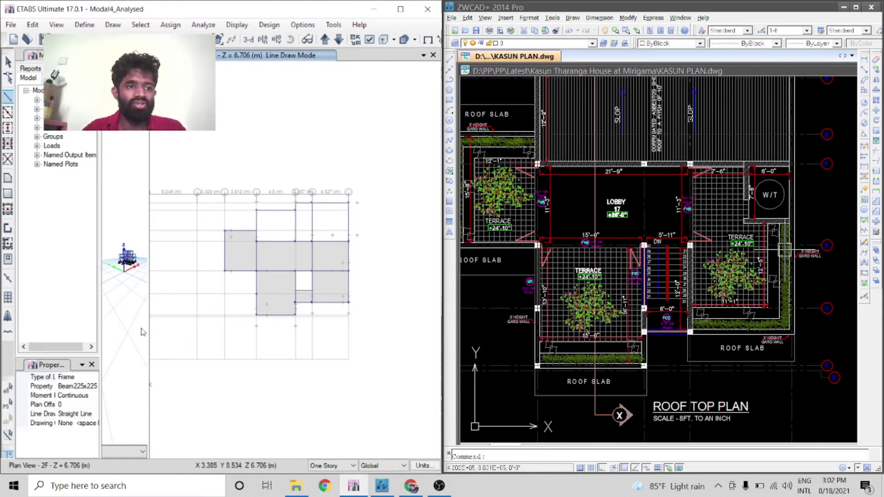
click(73, 386)
click(94, 387)
click(94, 393)
click(56, 397)
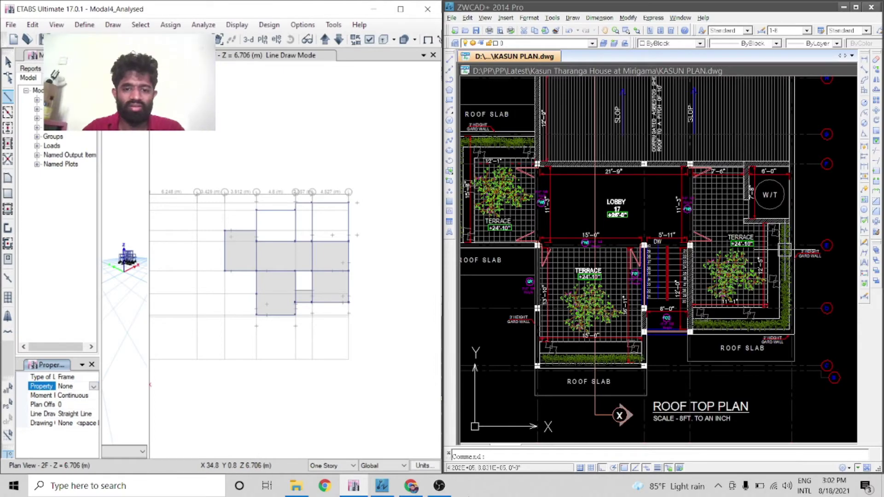
click(439, 486)
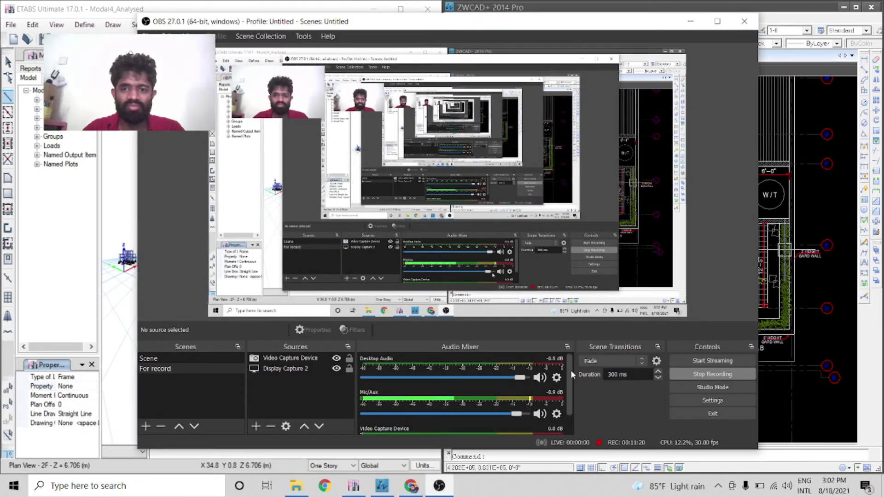
click(704, 374)
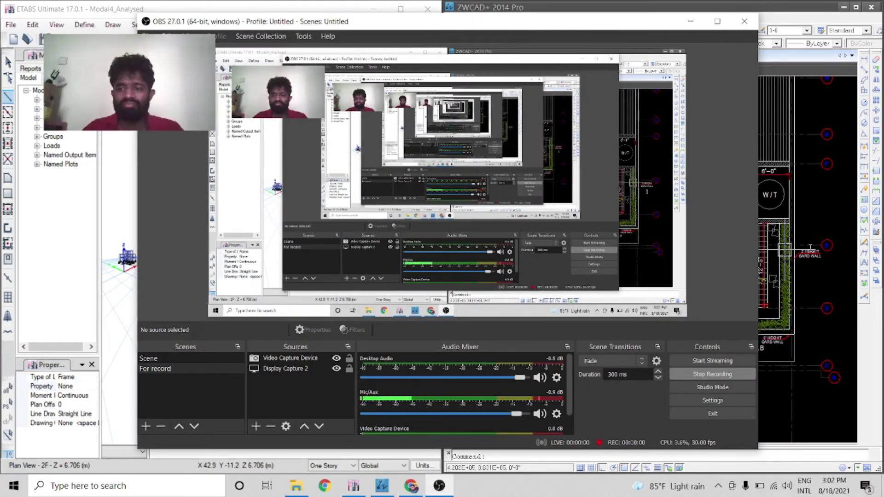
click(803, 409)
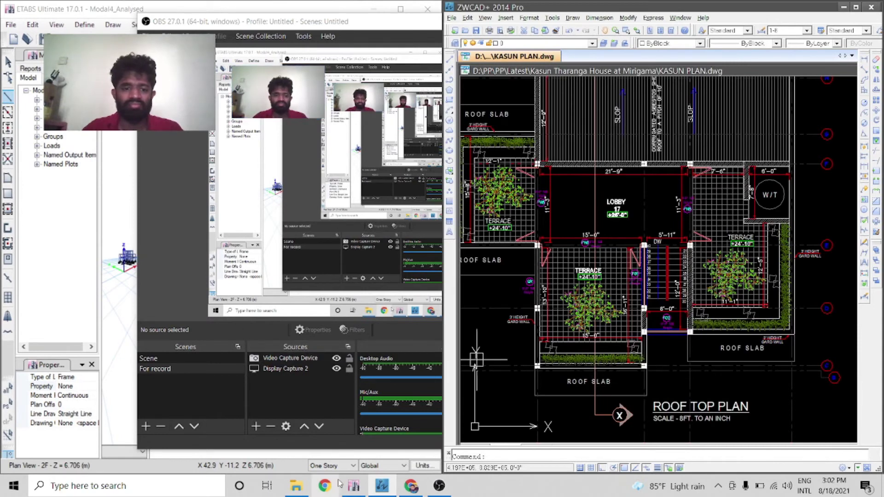
- Return to ETABS and draw None-property lines along the inner edges of the western and south-centre terrace planting strips
click(353, 486)
scroll(297, 282, up, 2)
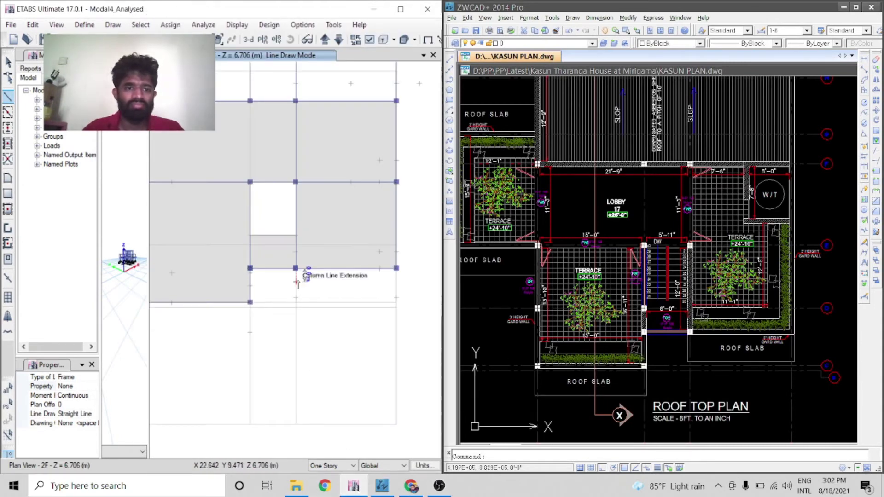
scroll(297, 282, down, 2)
scroll(281, 281, up, 2)
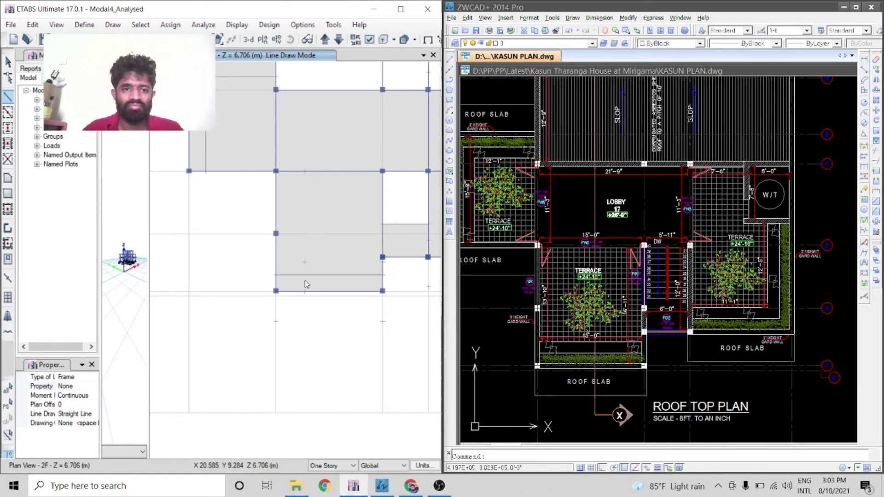
- Continue the None-property line along the eastern terrace strip's inner edge, up to its northern reference point and across to the east edge
scroll(304, 282, down, 2)
scroll(282, 274, up, 2)
click(279, 269)
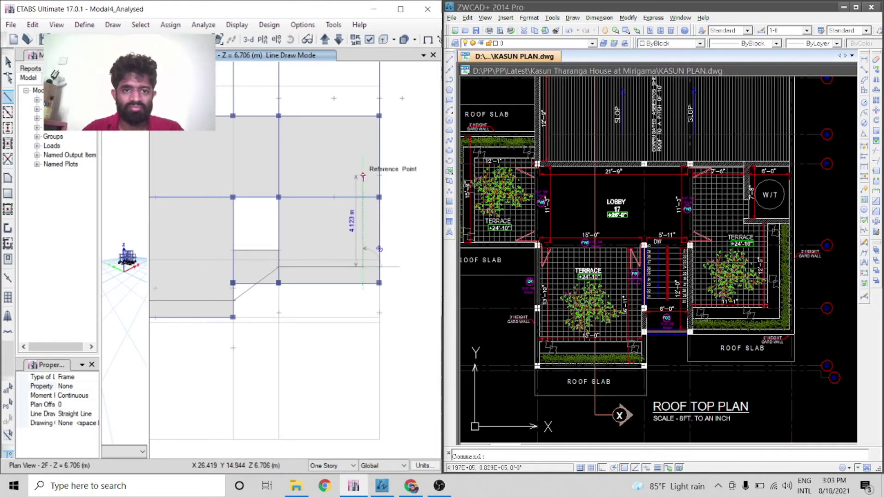
click(382, 177)
click(382, 178)
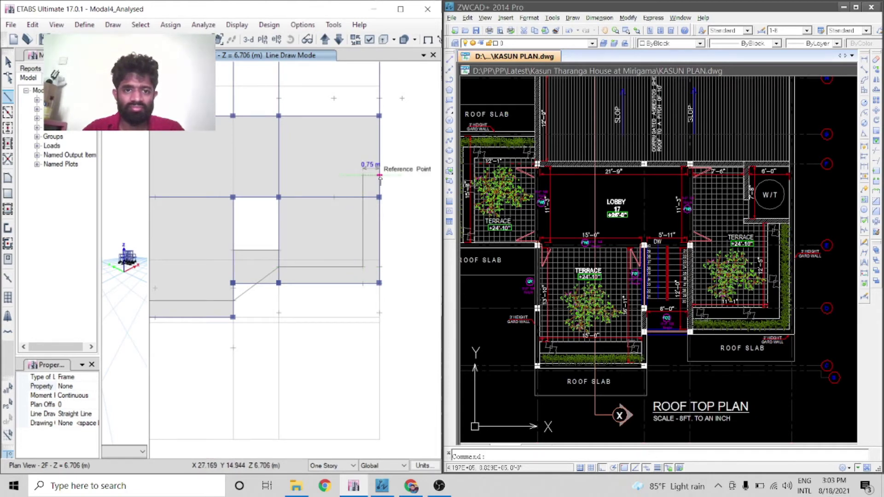
- Finish line drawing and delete the stray diagonal None-property line between the south-centre and eastern planting strips
scroll(388, 255, down, 4)
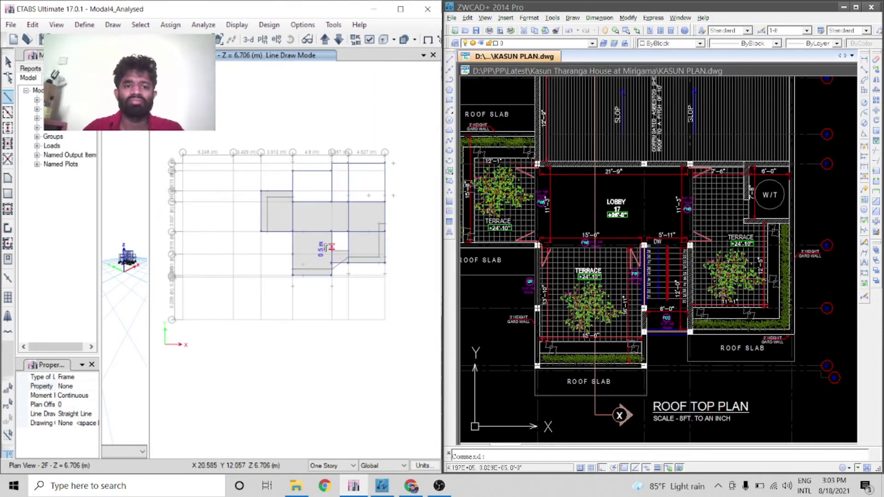
click(7, 61)
scroll(338, 265, up, 3)
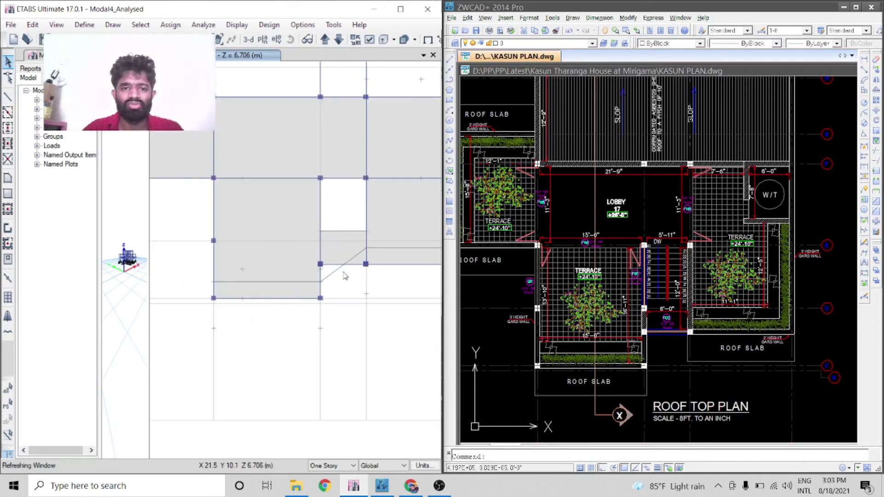
click(336, 273)
click(328, 278)
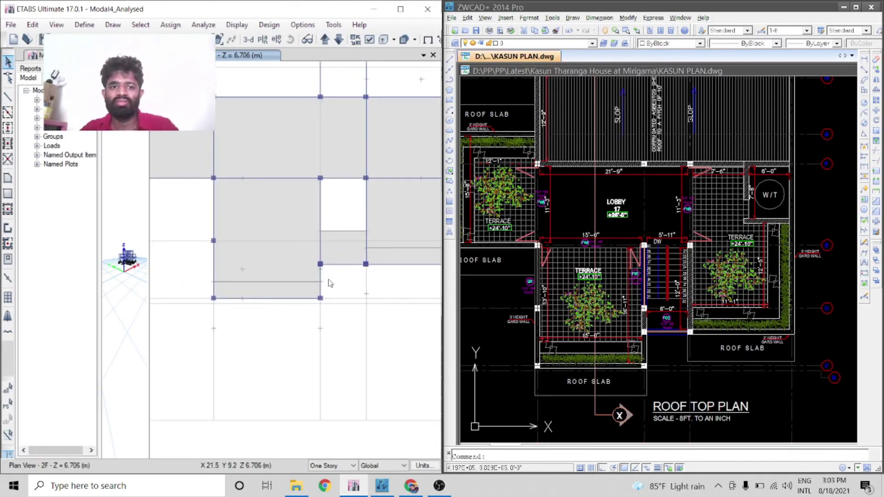
- Select the western, south-centre and eastern 2F slab panels together with the None-property lines drawn along the planting strips
scroll(225, 199, down, 3)
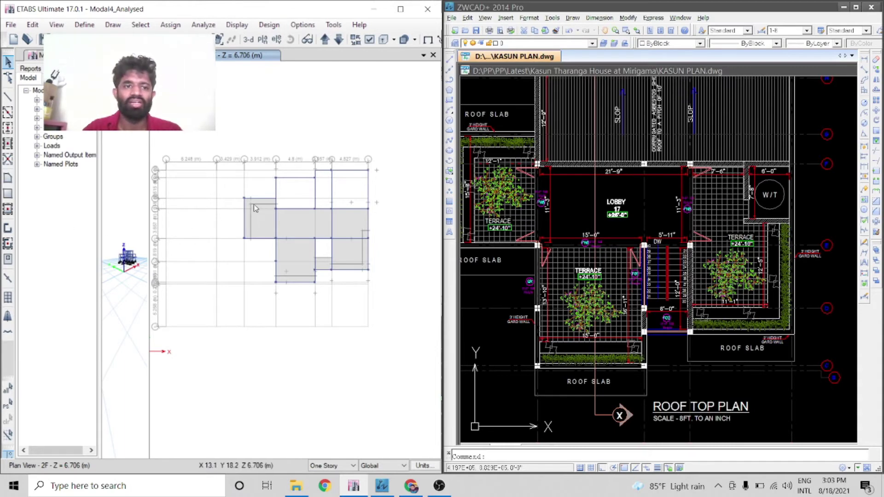
scroll(251, 216, up, 3)
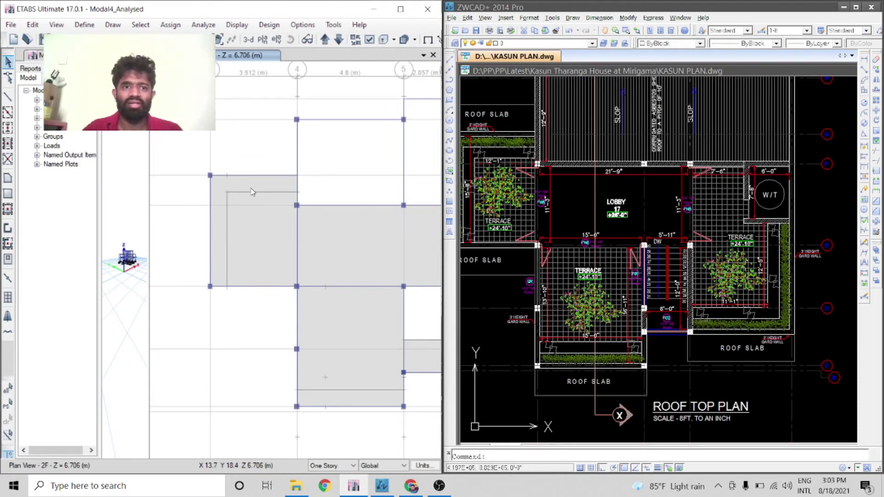
click(252, 192)
click(244, 198)
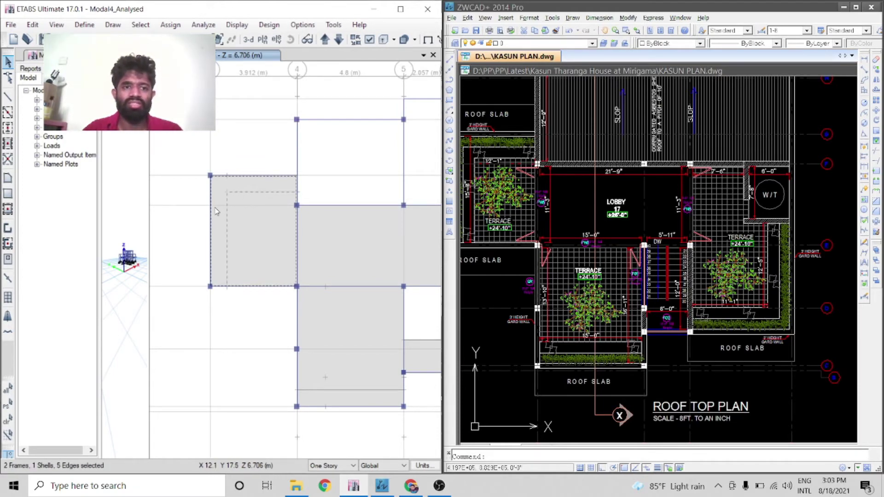
scroll(253, 256, down, 3)
scroll(289, 309, up, 5)
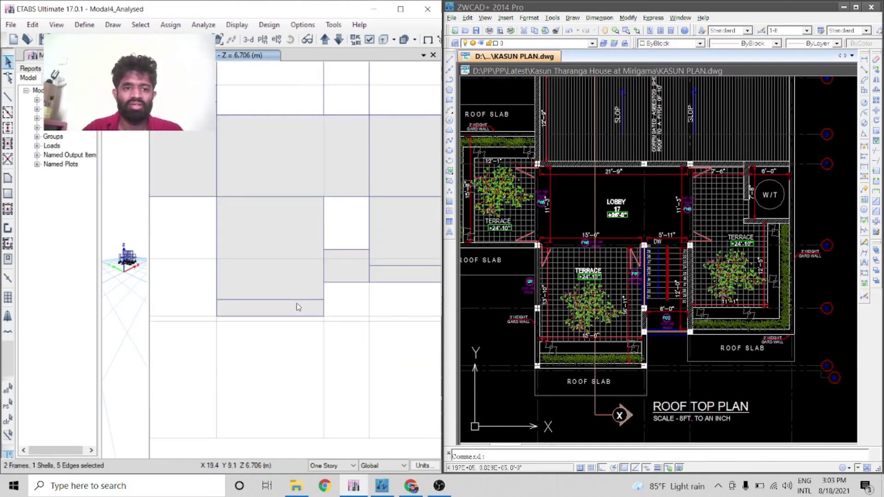
click(304, 290)
scroll(341, 269, down, 3)
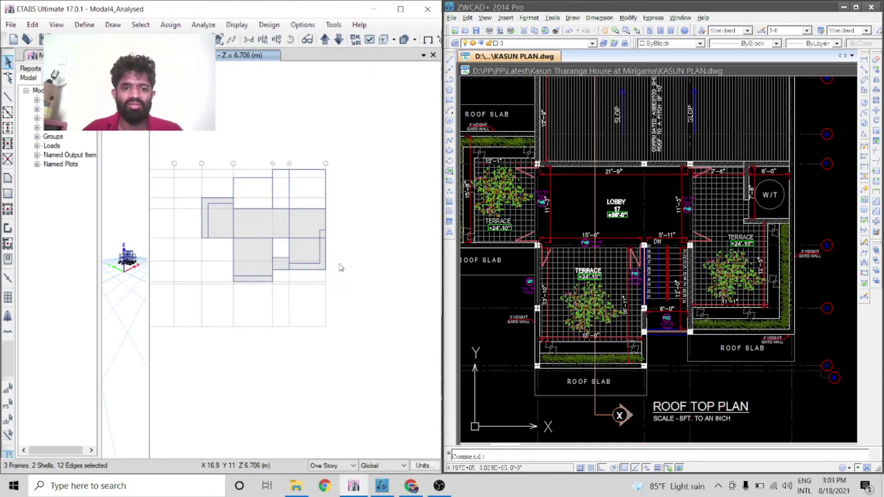
scroll(319, 249, up, 4)
click(308, 291)
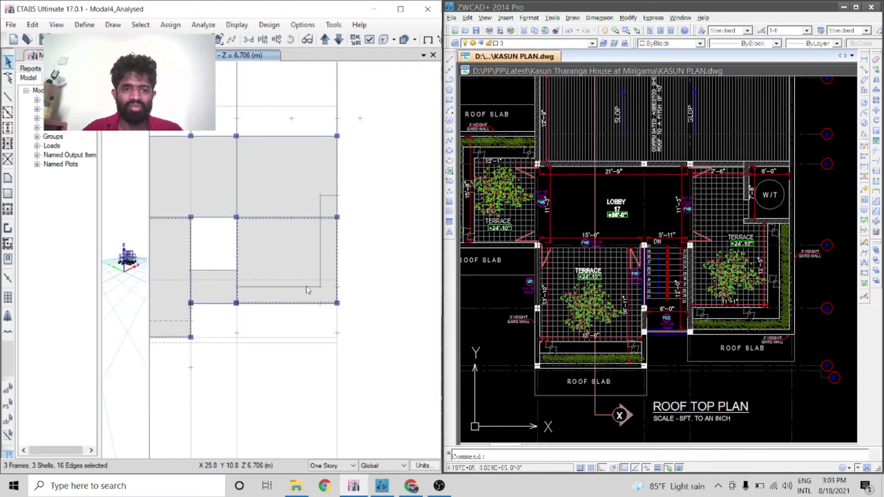
click(307, 288)
click(334, 201)
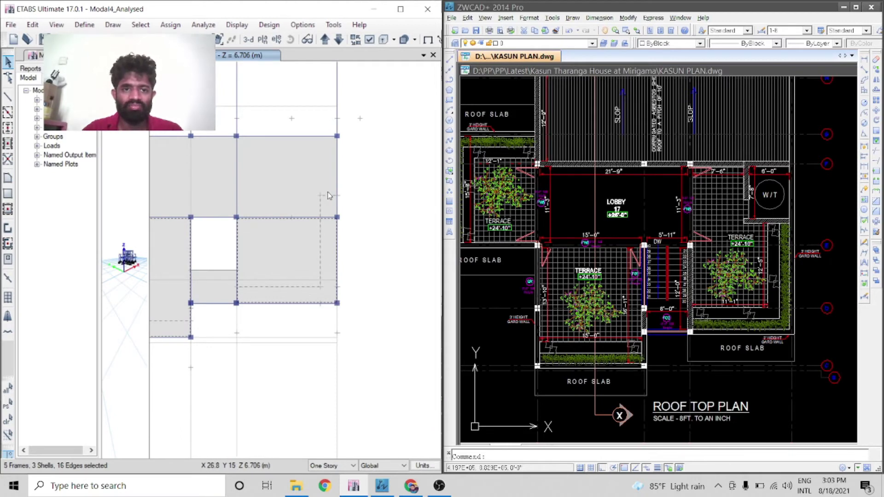
- Divide the selected shells by cookie-cutting floor objects at the selected frame objects, with frames extended to the shell edges
click(32, 26)
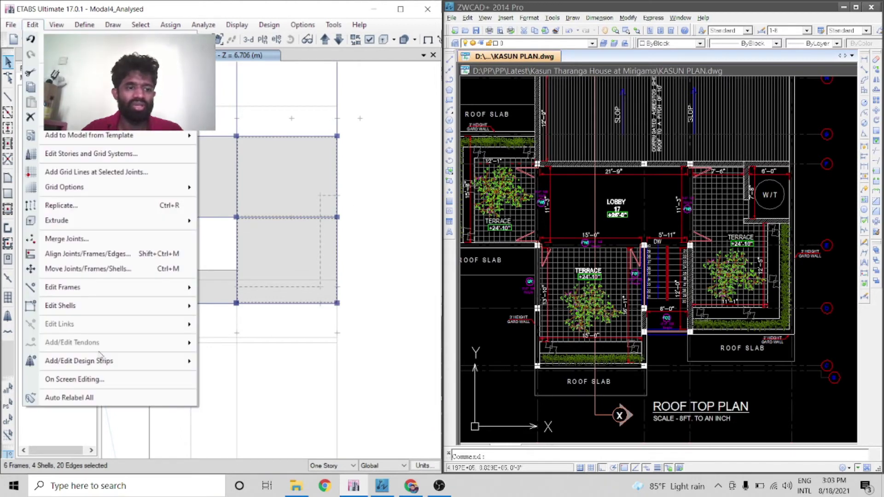
mouse_move(137, 308)
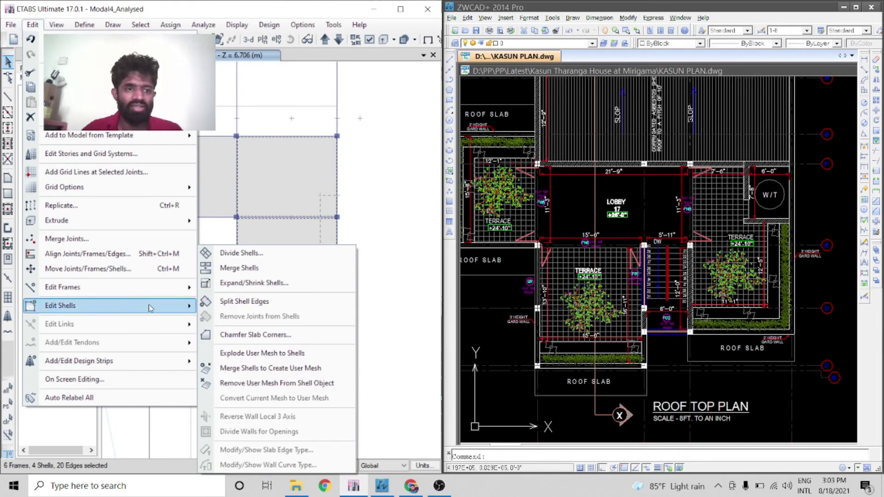
click(272, 255)
click(359, 200)
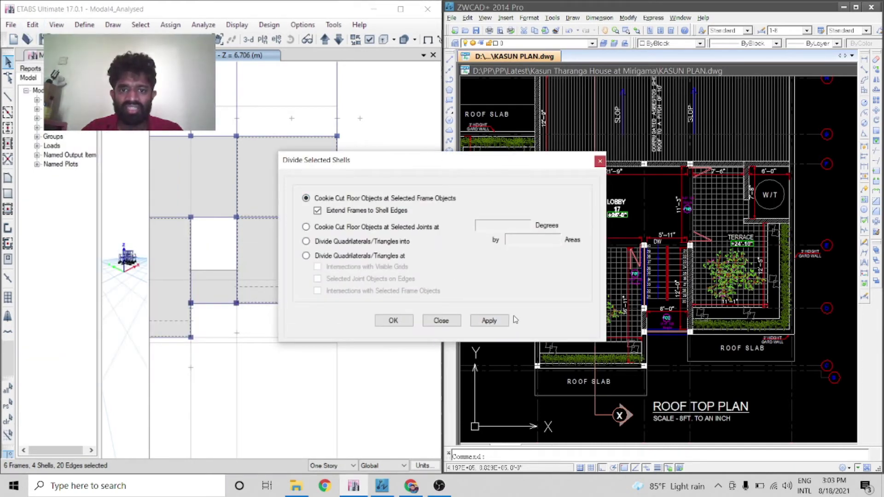
click(489, 321)
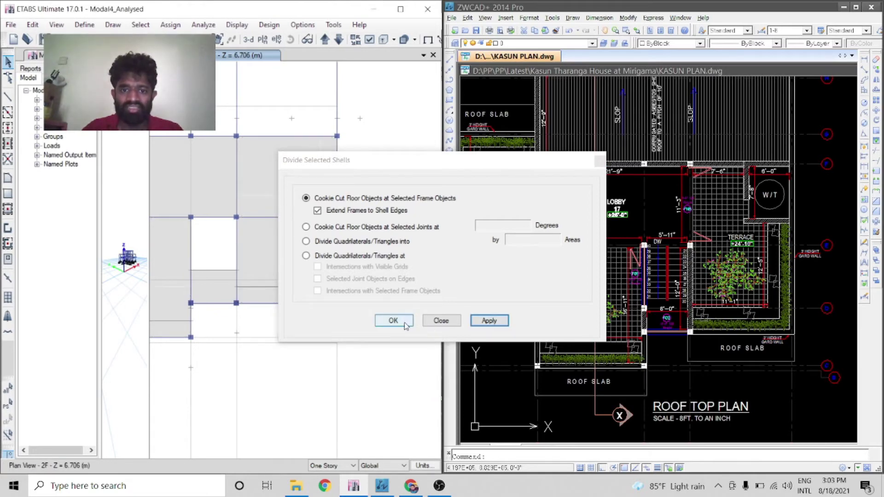
click(393, 320)
- Select the divided slab pieces forming the western terrace's planting strip, along its west and north edges
scroll(279, 287, down, 3)
scroll(280, 287, up, 3)
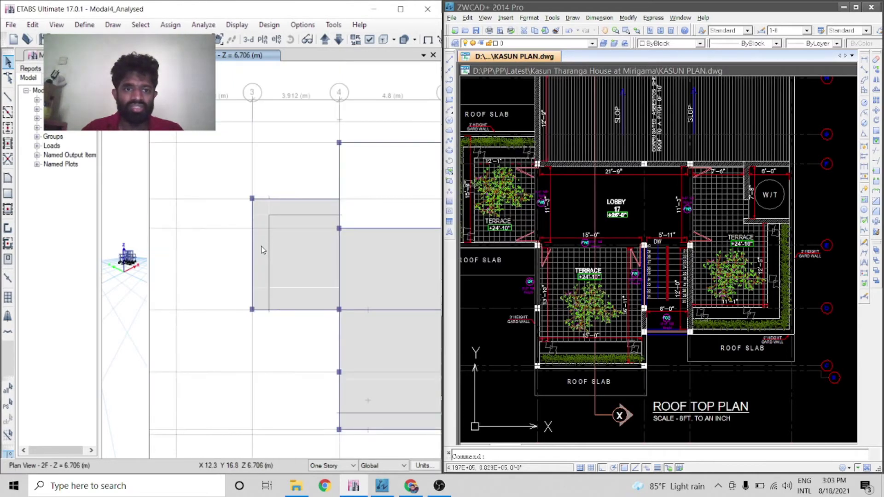
click(289, 205)
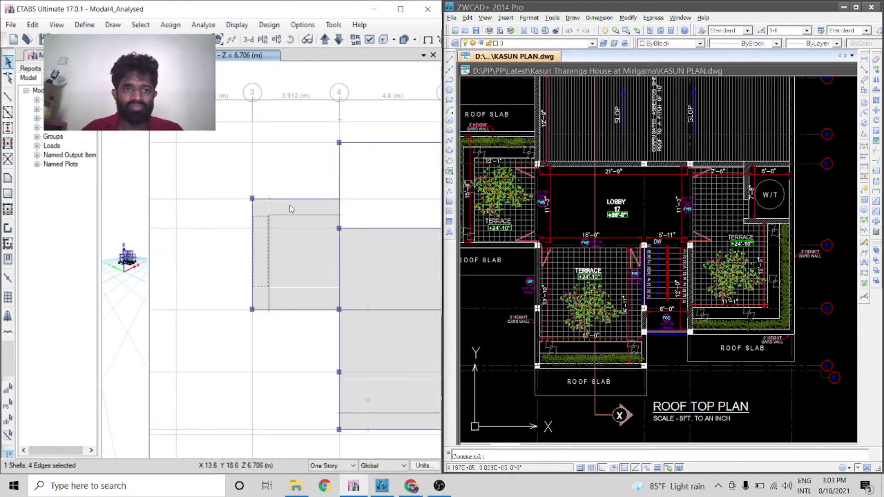
click(263, 211)
- Add the south-centre strip and the eastern terrace's south and east planting-strip pieces to the shell selection
scroll(264, 289, down, 2)
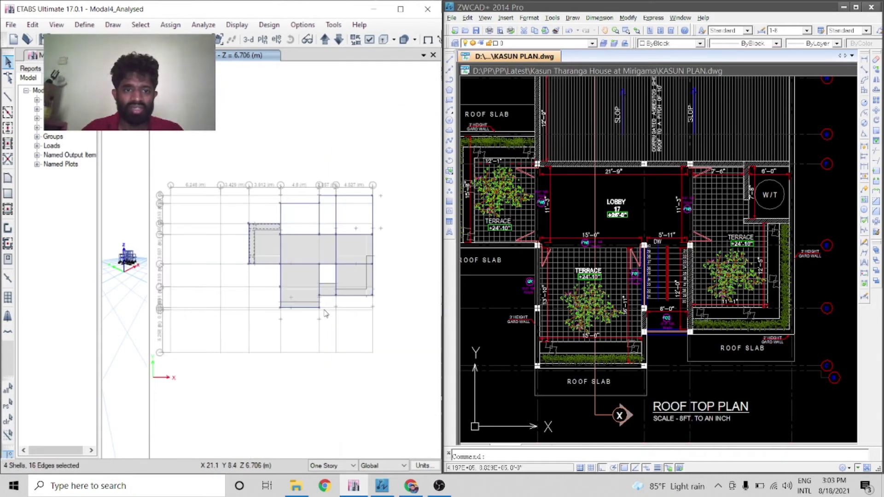
scroll(286, 294, up, 2)
click(248, 294)
scroll(389, 245, down, 2)
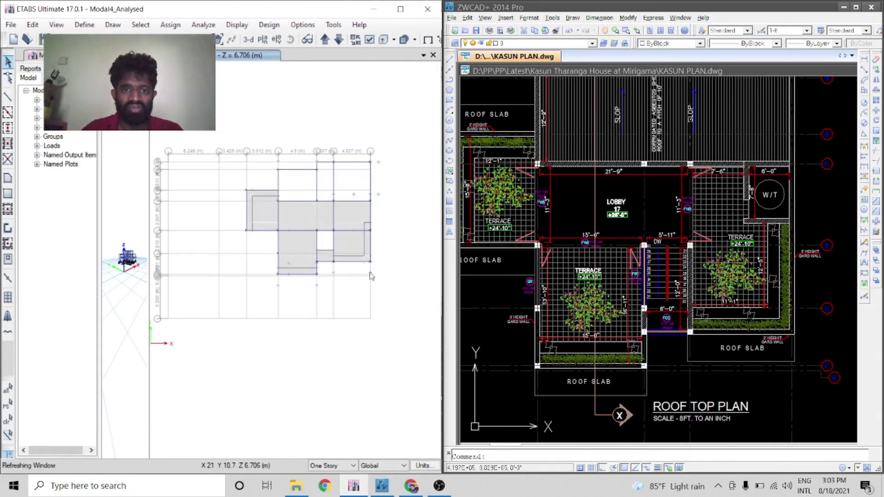
scroll(364, 271, up, 4)
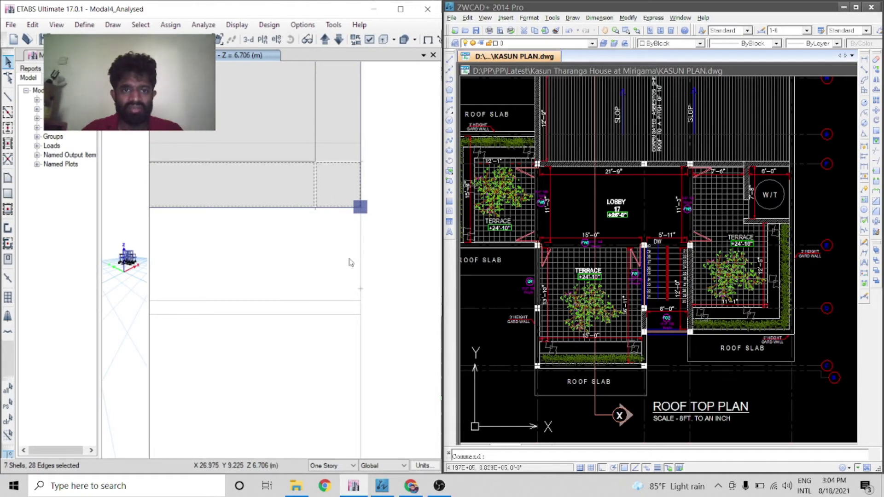
scroll(349, 221, down, 2)
click(349, 225)
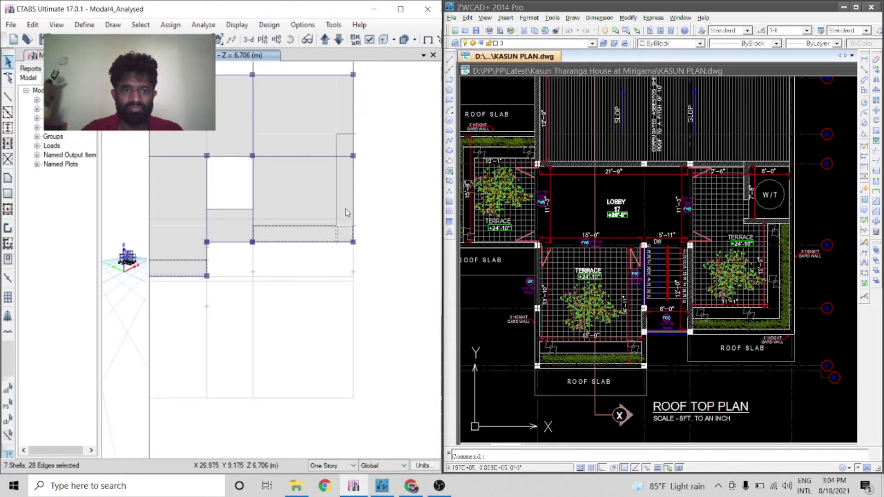
click(343, 147)
scroll(396, 238, down, 2)
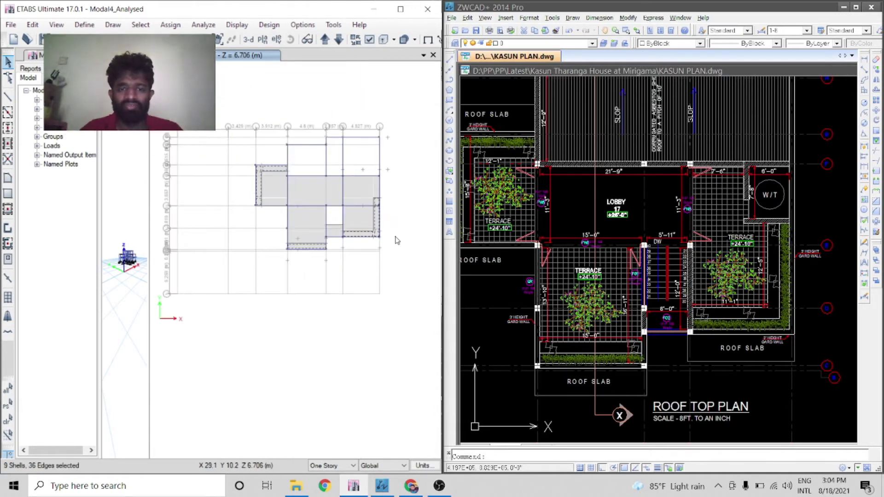
- Switch to ZWCAD and dimension the flower box's soil height above the slab in Section X-X
scroll(723, 334, down, 2)
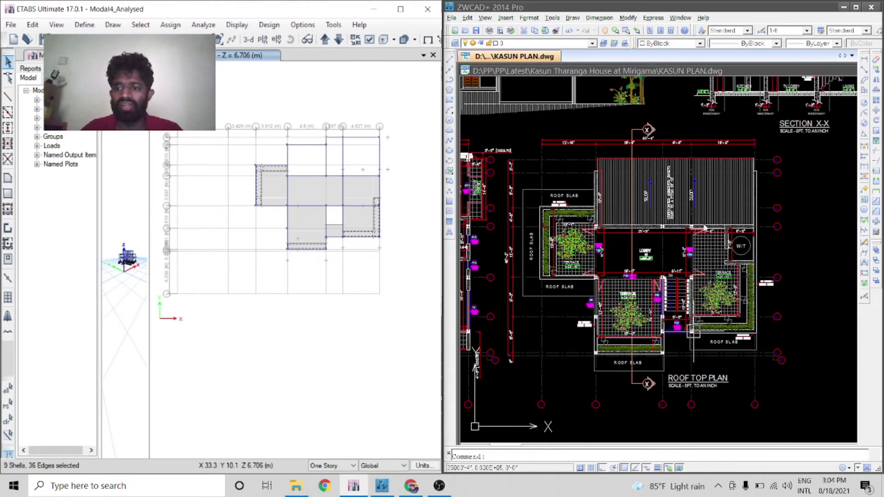
scroll(665, 223, down, 2)
scroll(654, 216, up, 6)
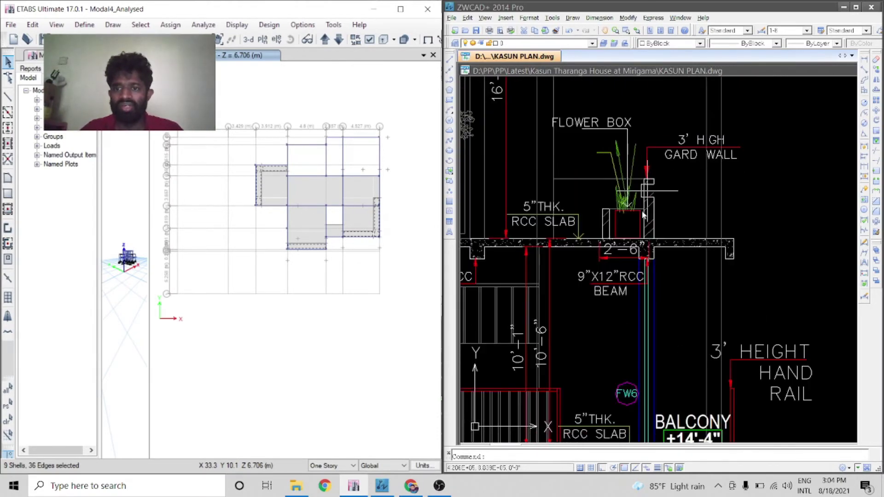
scroll(644, 216, up, 1)
click(864, 62)
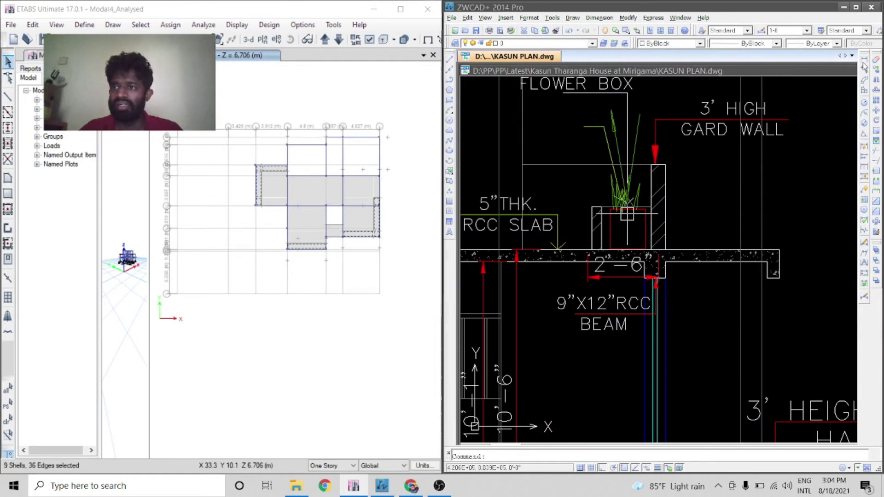
click(864, 65)
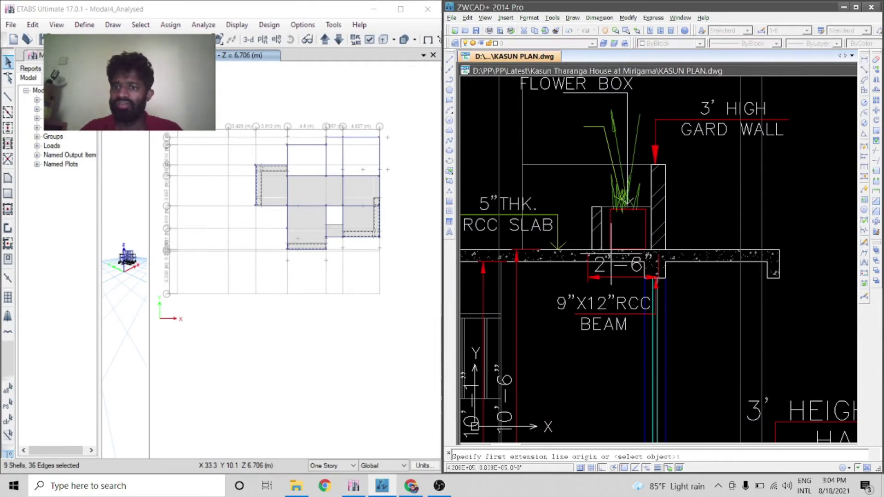
scroll(647, 216, up, 1)
click(673, 256)
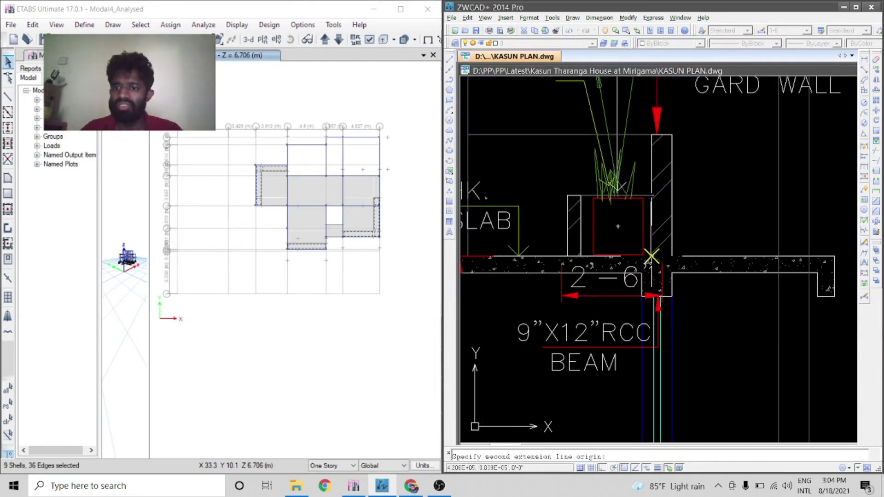
click(676, 202)
click(722, 226)
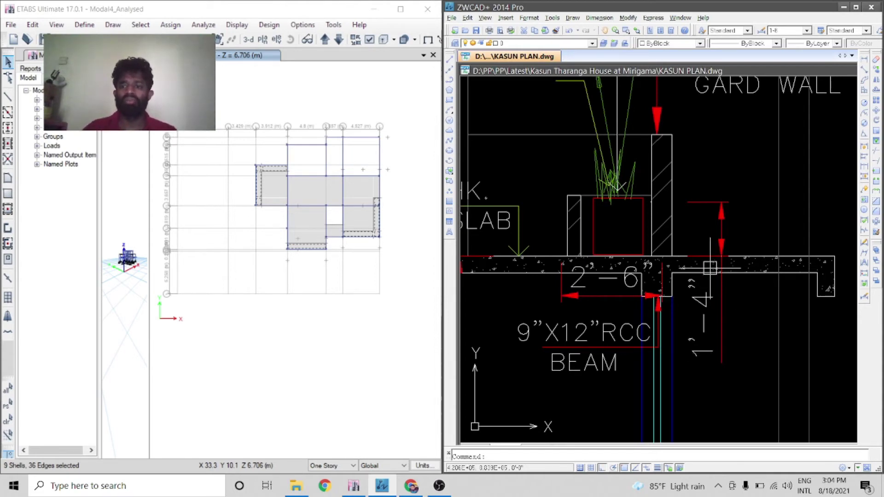
- Back in ETABS, assign the selected strip shells a uniform Dead gravity load of 8.1 kN/m², replacing existing loads
scroll(393, 148, up, 2)
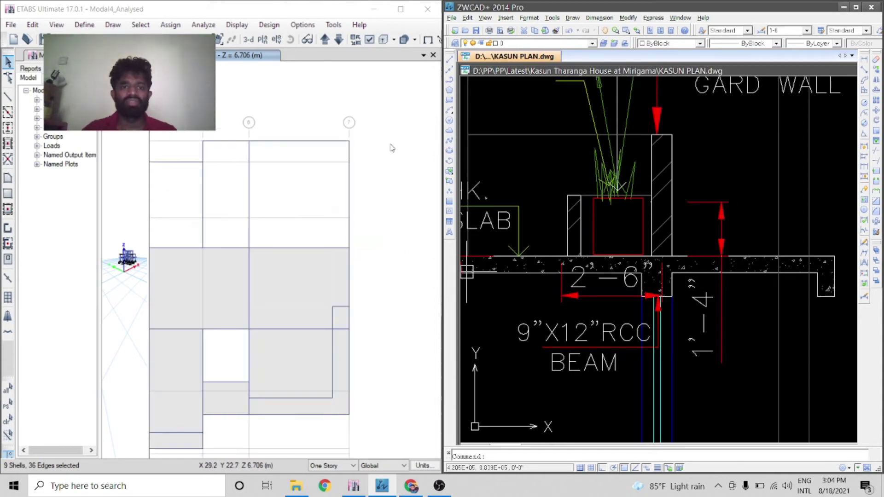
scroll(380, 174, down, 2)
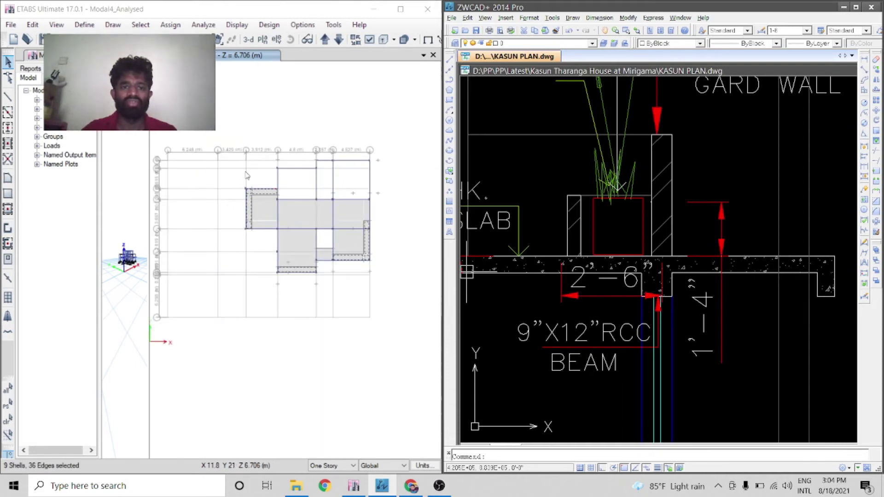
click(169, 25)
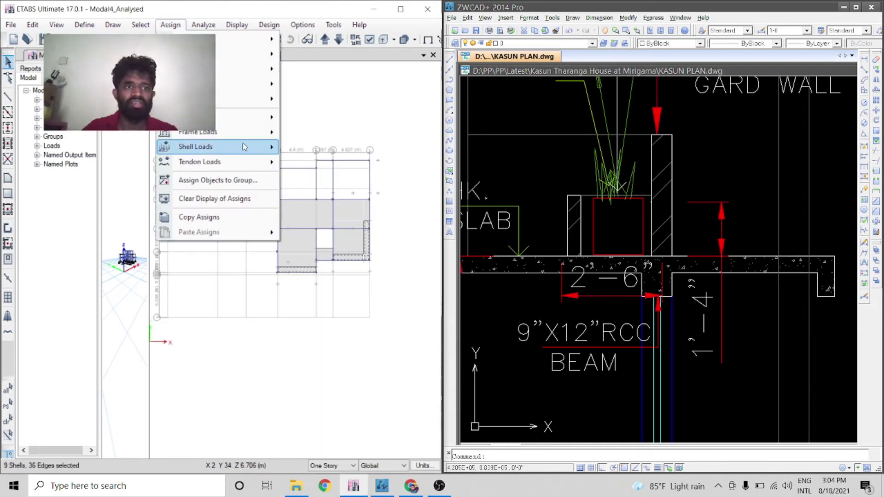
mouse_move(245, 149)
click(368, 165)
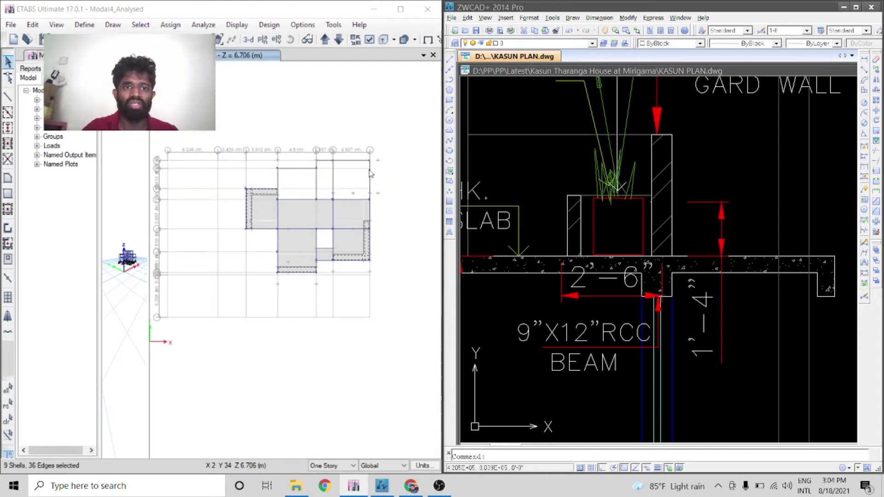
double_click(260, 192)
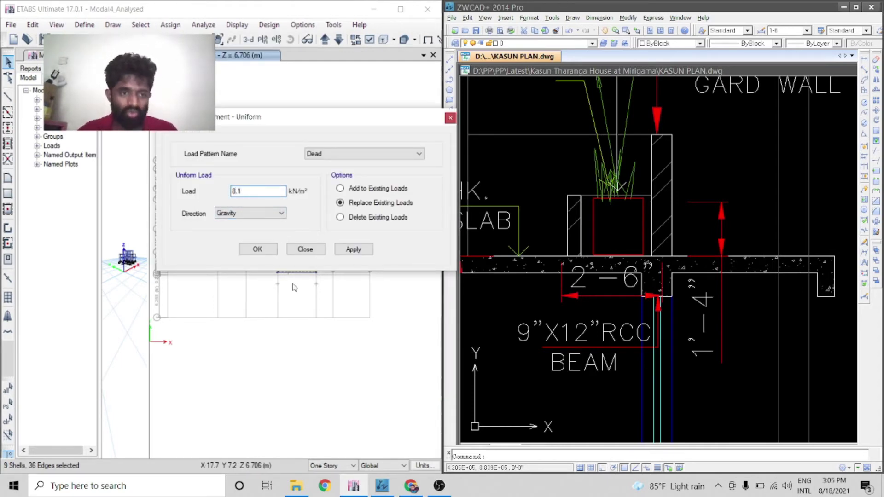
click(354, 249)
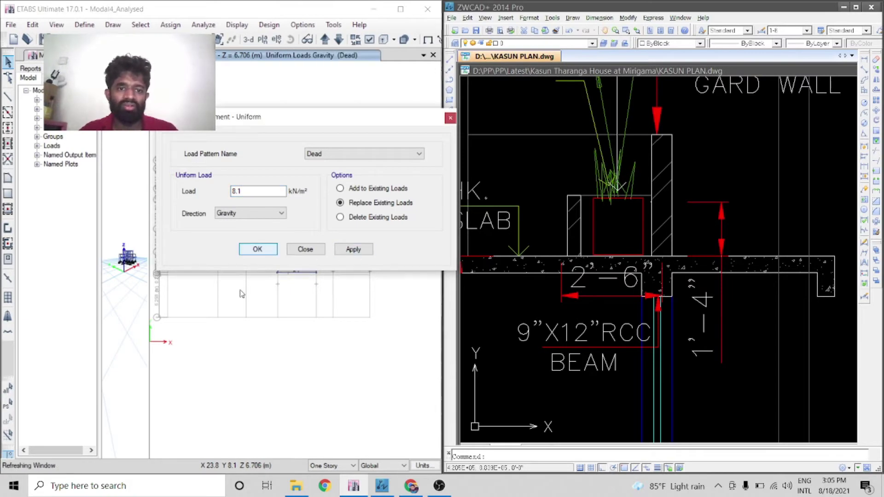
click(257, 249)
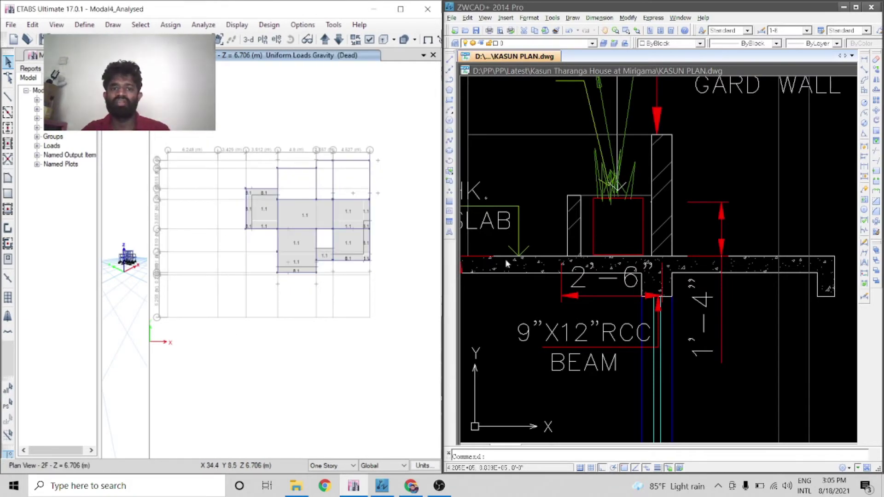
scroll(716, 293, down, 4)
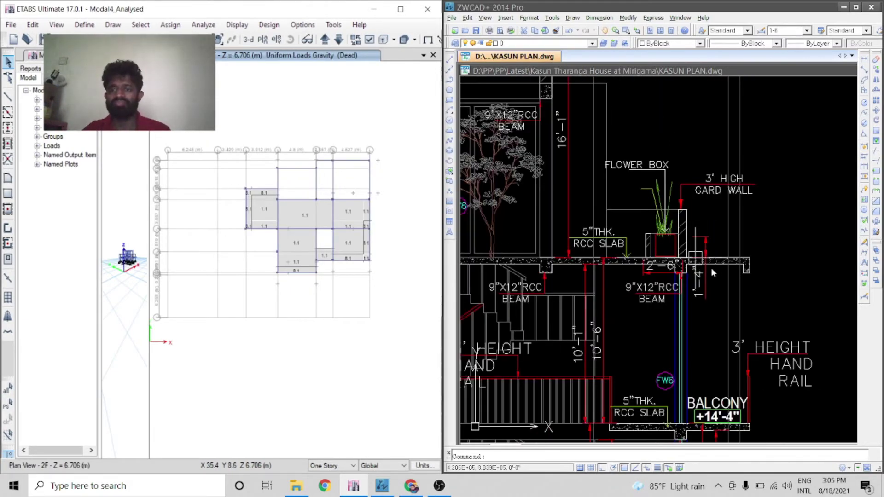
- In ZWCAD, examine the slab projection in Section X-X and the roof slab south of the centre terrace in the roof top plan
scroll(737, 260, down, 2)
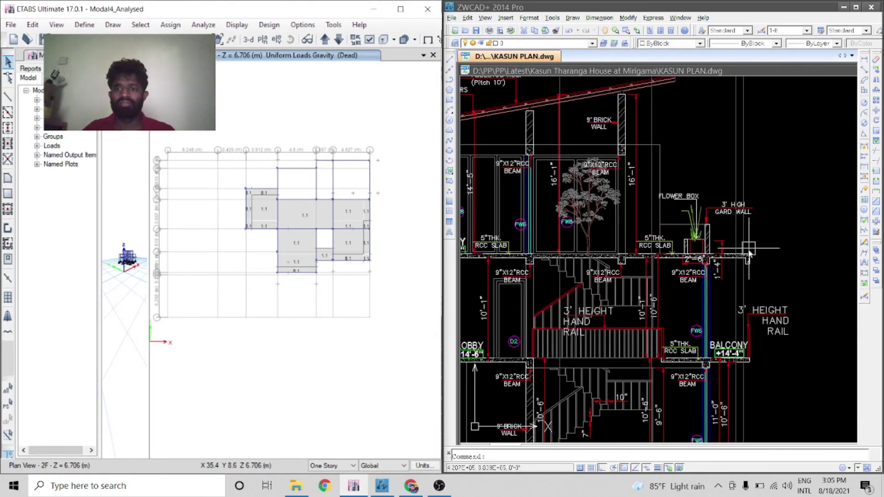
scroll(747, 255, down, 2)
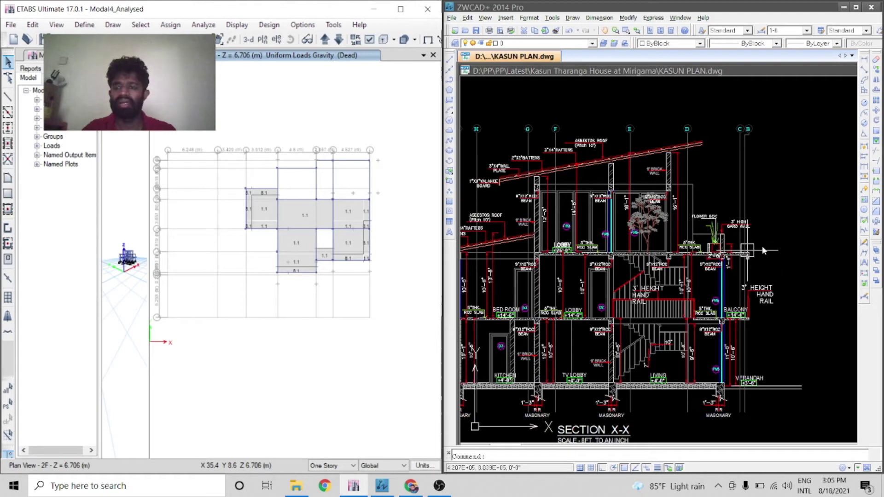
scroll(756, 248, up, 3)
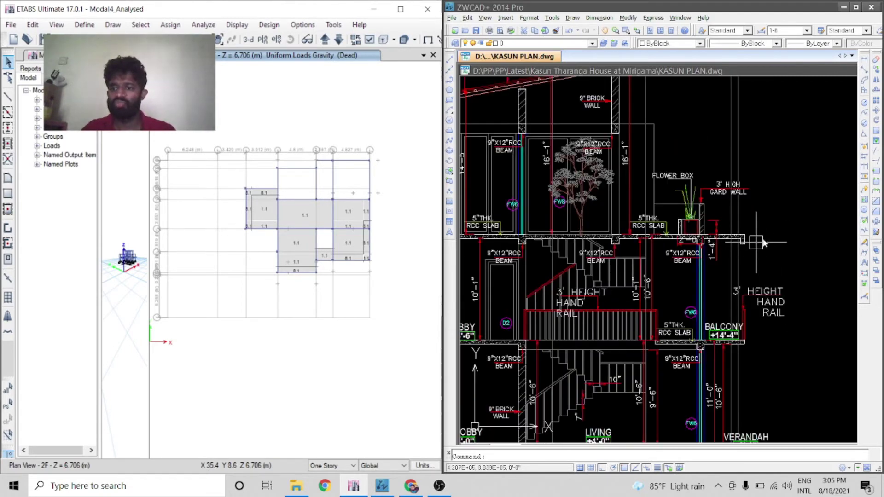
scroll(756, 242, down, 5)
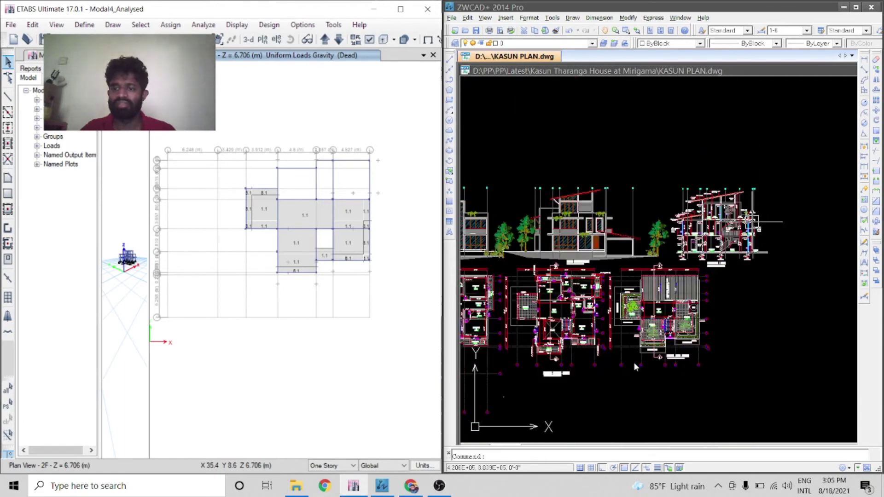
scroll(633, 362, up, 5)
scroll(620, 281, up, 2)
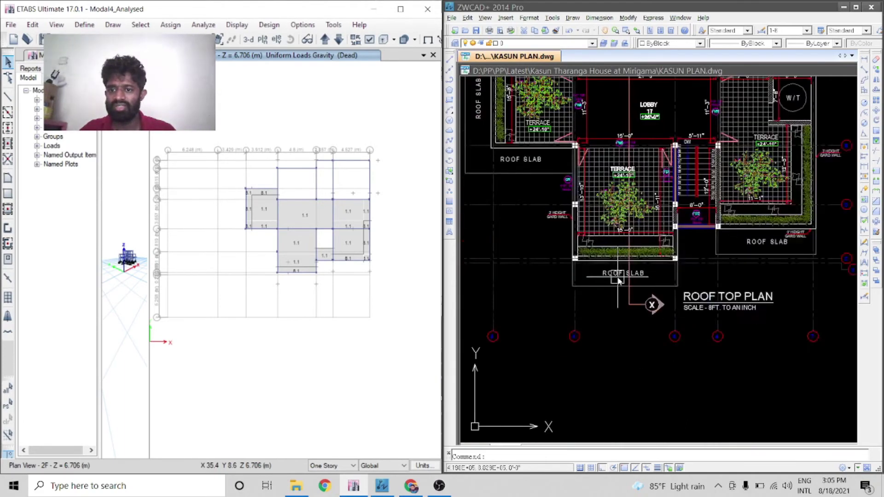
scroll(619, 281, up, 1)
scroll(679, 295, down, 2)
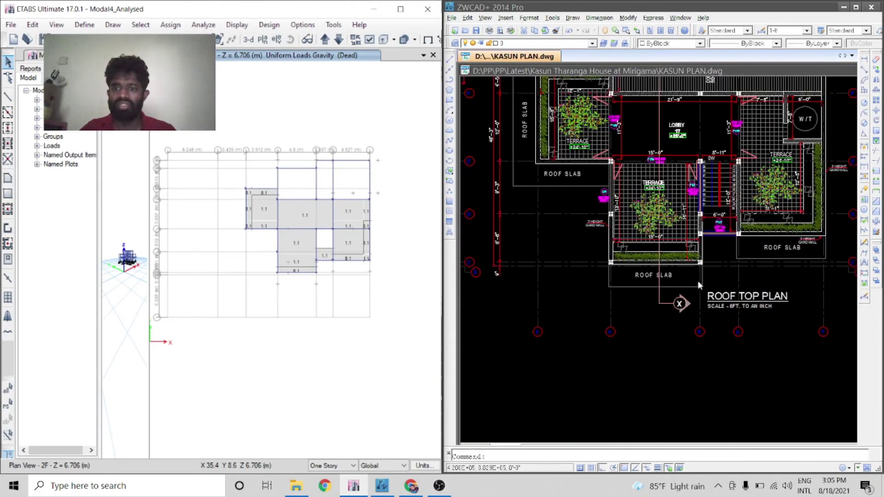
scroll(697, 282, down, 3)
scroll(583, 286, up, 3)
scroll(582, 275, down, 1)
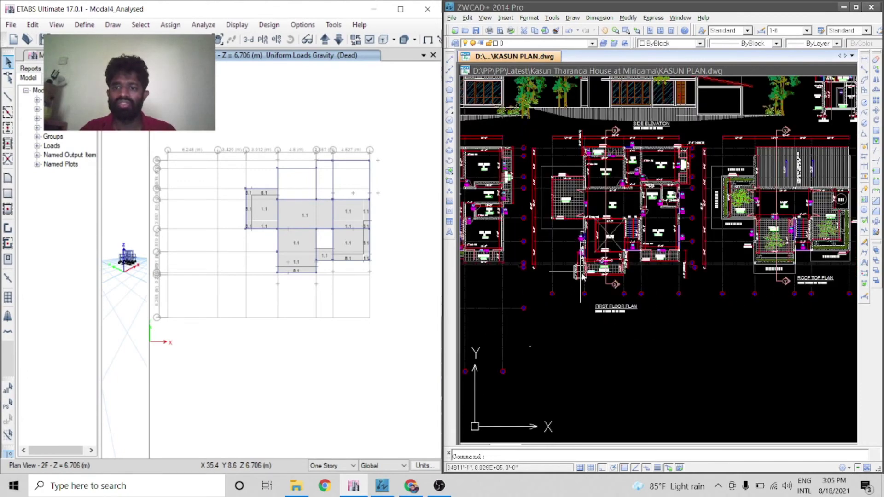
scroll(805, 270, up, 3)
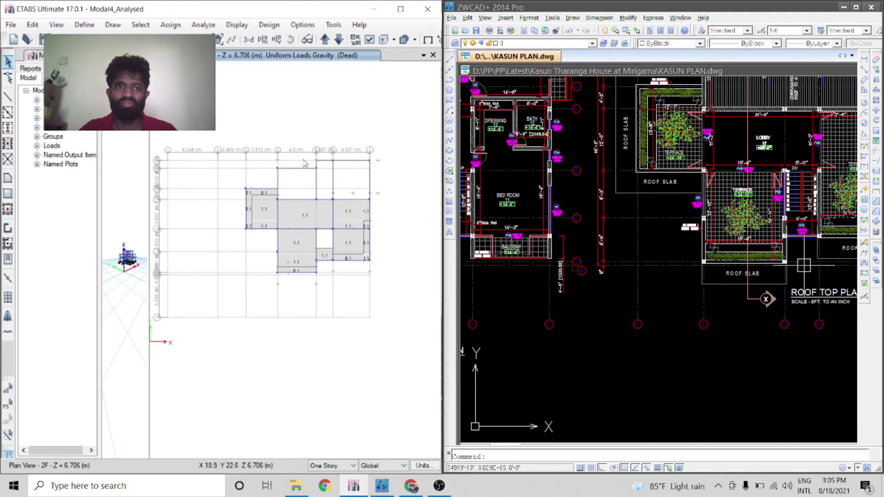
- In ETABS, draw a rectangular Slab125 floor area extending about 1.36 m south of the south-centre terrace across its full width
click(8, 179)
scroll(283, 296, up, 3)
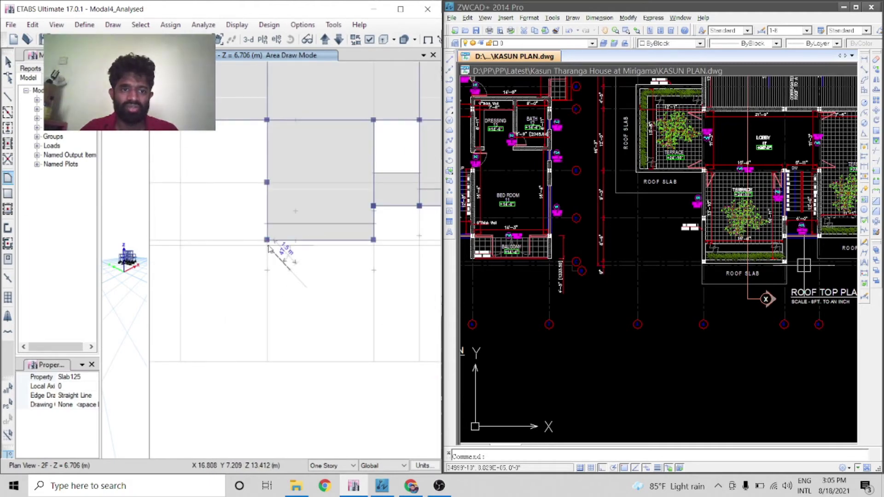
click(267, 240)
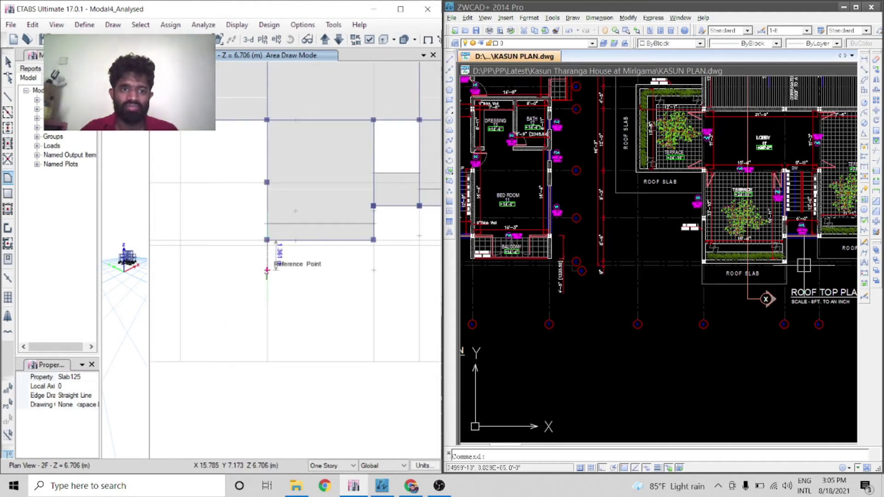
click(367, 270)
click(374, 241)
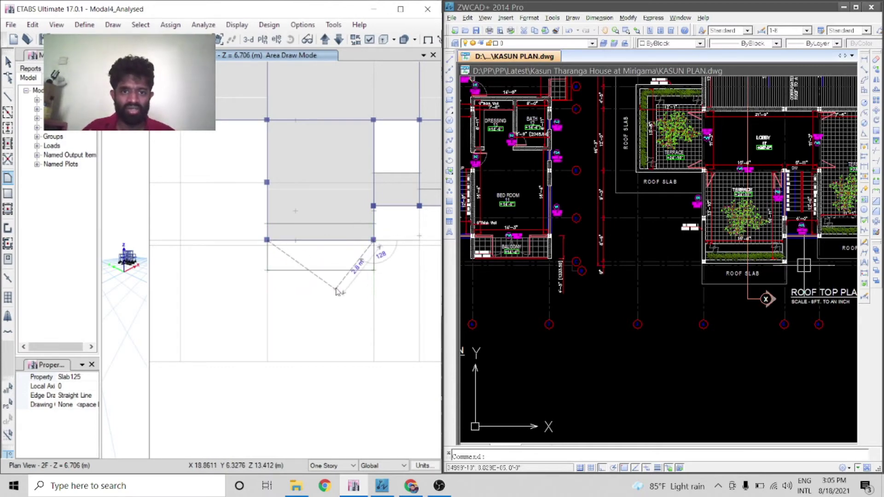
key(Return)
click(441, 492)
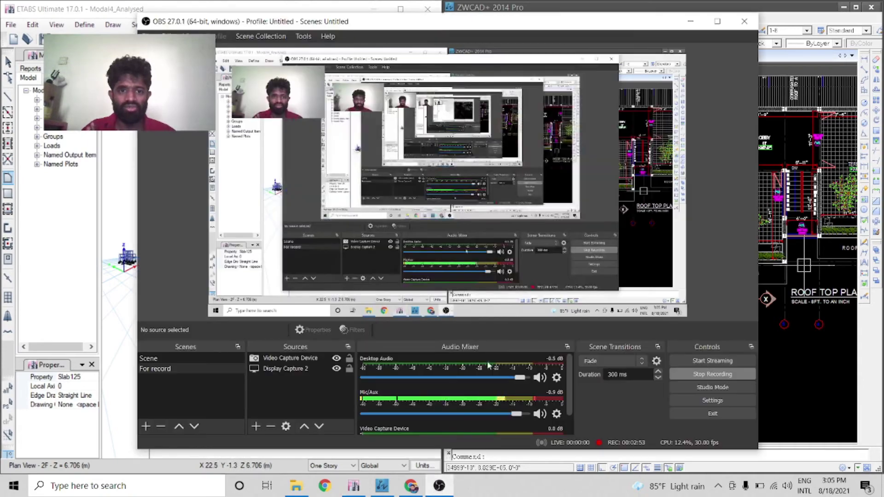
click(790, 368)
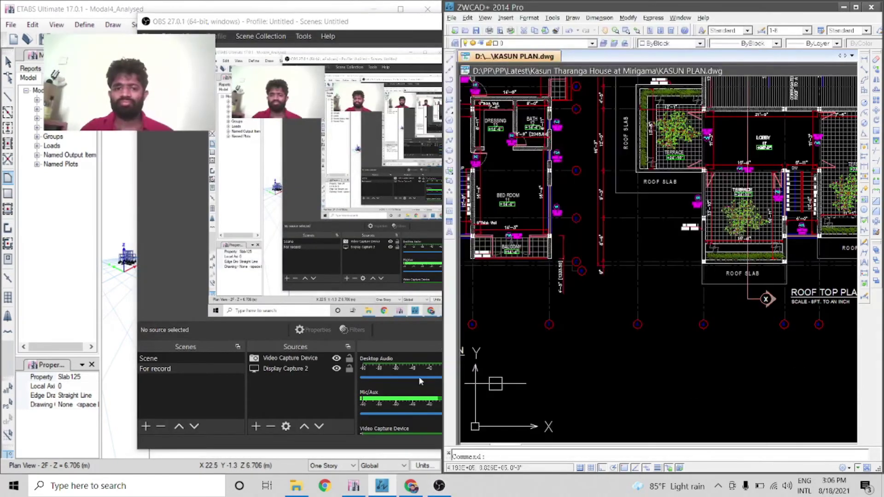
click(360, 487)
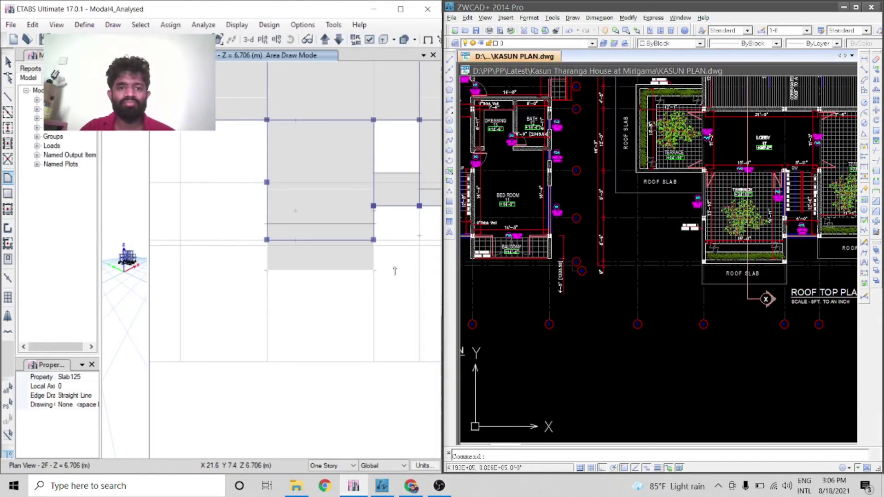
- Select the new south-centre roof slab and assign it a uniform Dead gravity load of 1.1 kN/m², replacing existing loads
click(9, 61)
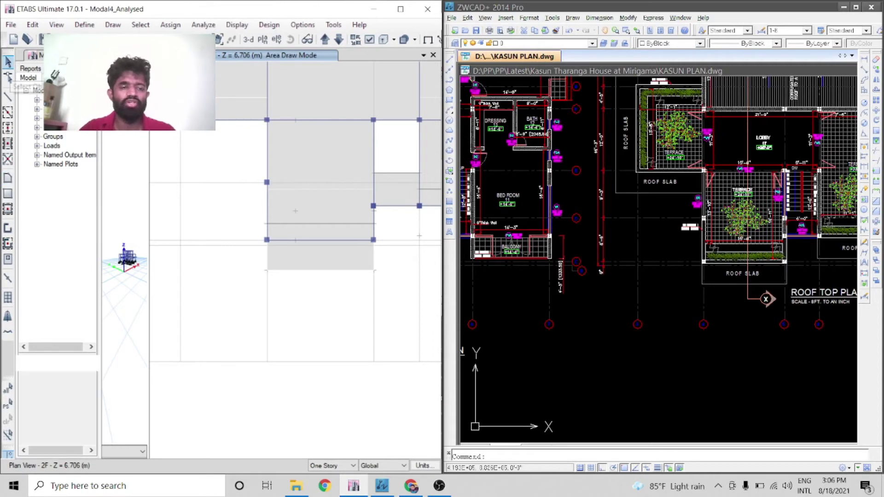
click(350, 261)
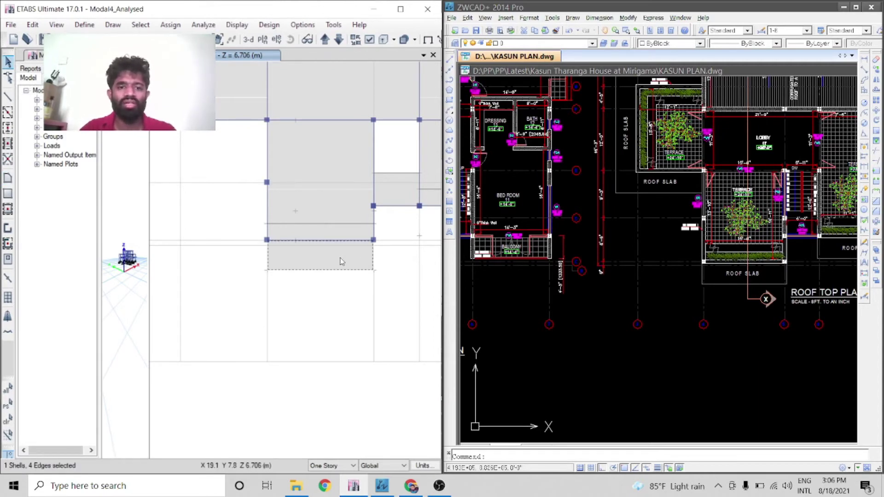
click(170, 24)
click(171, 24)
click(170, 24)
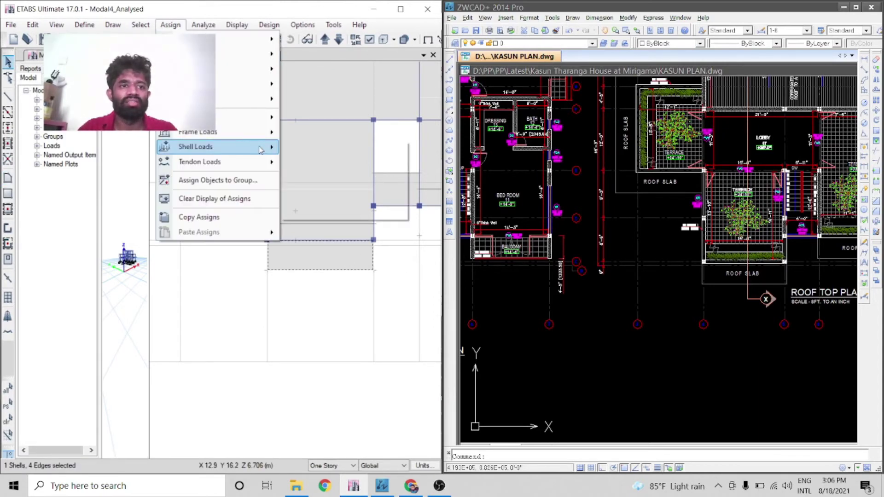
mouse_move(207, 146)
click(316, 164)
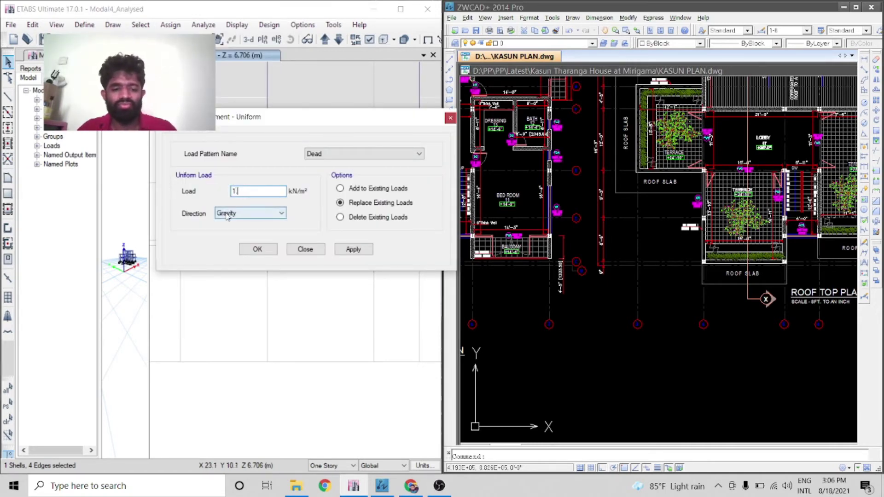
click(353, 249)
drag(361, 122, 352, 209)
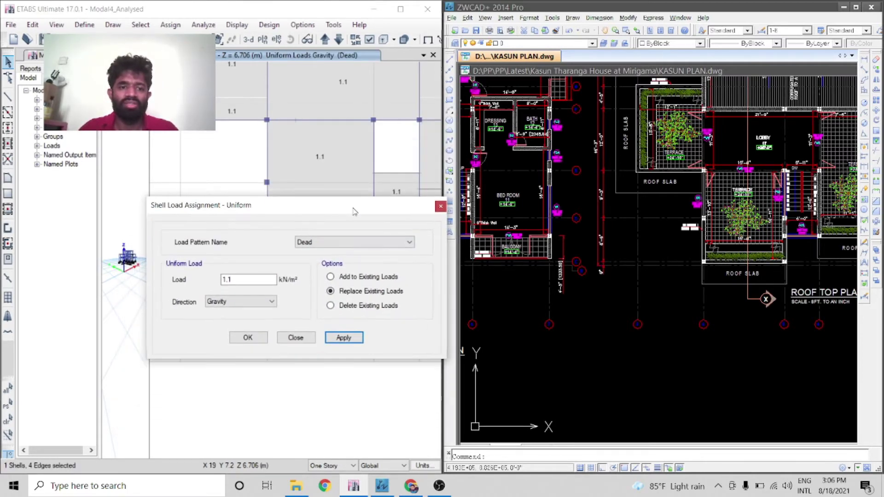
- Assign the same roof slab a uniform Live gravity load of 1.5 kN/m², replacing existing loads
click(336, 243)
click(335, 261)
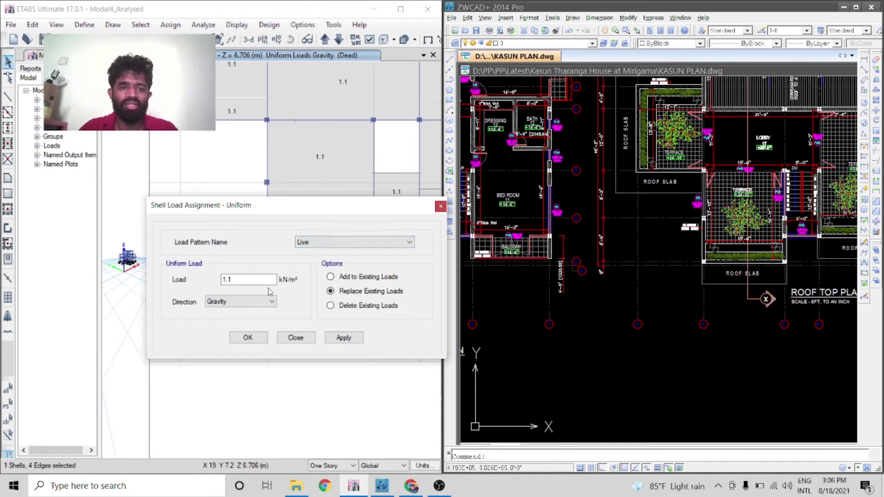
double_click(251, 281)
text(1)
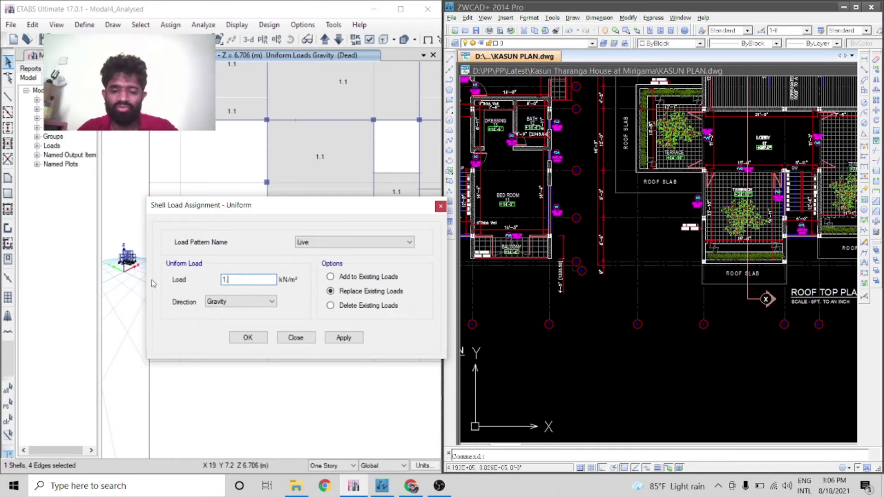
text(.5)
click(347, 338)
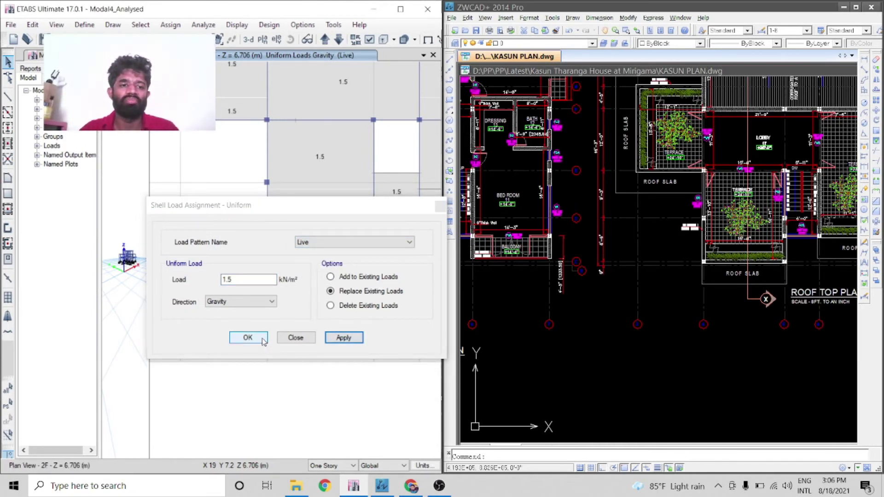
click(248, 338)
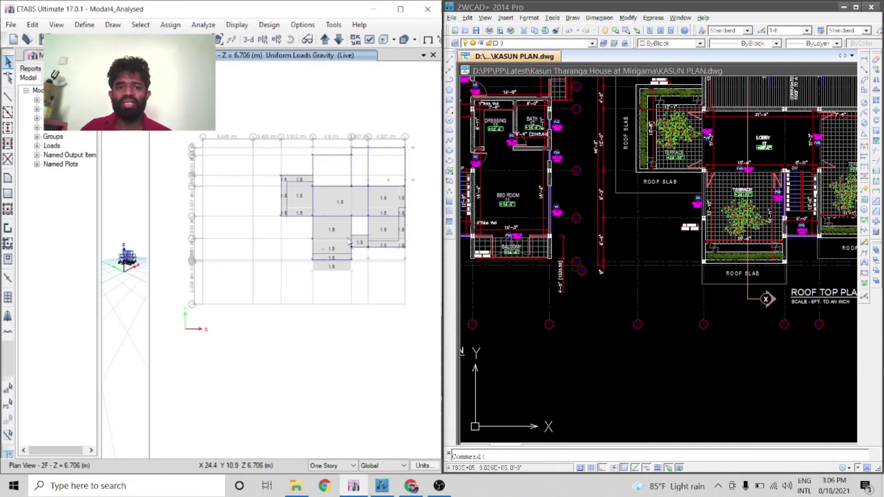
- In ZWCAD, examine the first floor plan and the water tank enclosure on the roof top plan's eastern terrace with its dimensions
scroll(668, 253, down, 3)
scroll(703, 261, up, 2)
scroll(613, 192, up, 2)
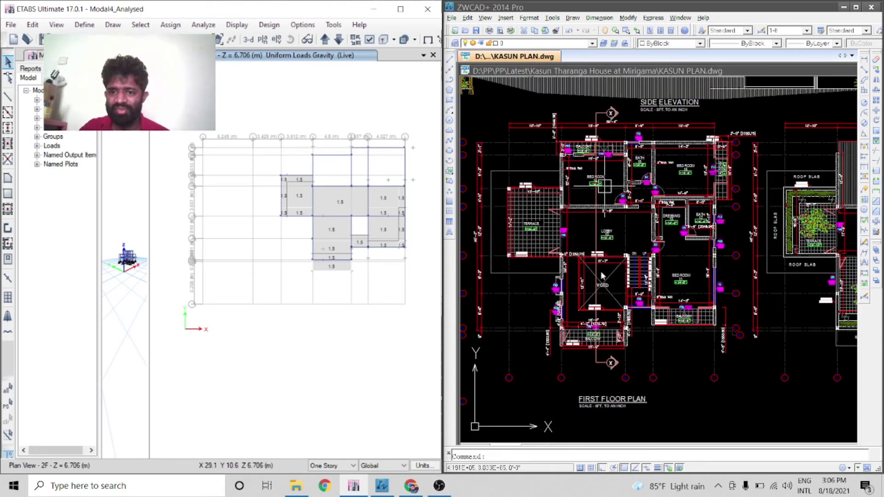
scroll(612, 335, up, 3)
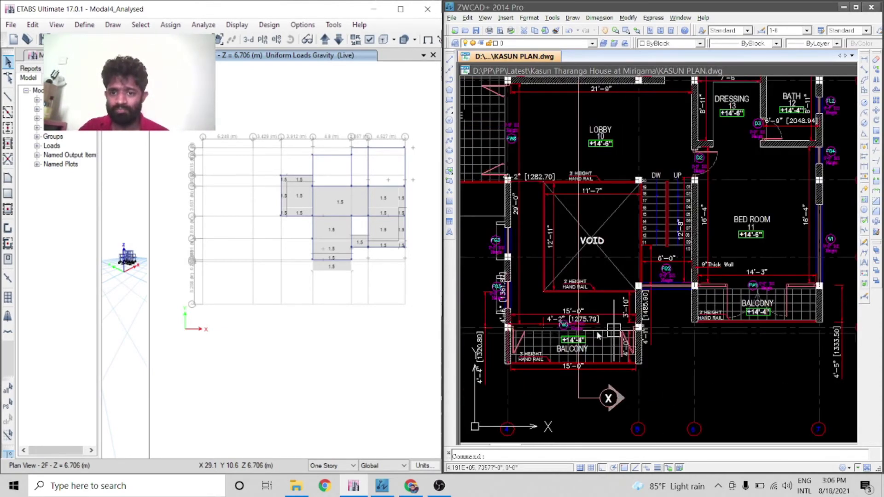
scroll(598, 335, down, 3)
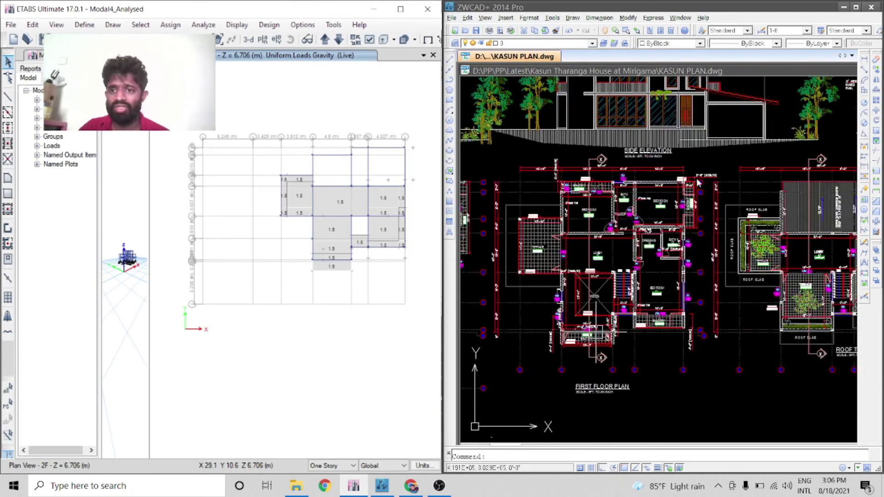
scroll(696, 191, up, 2)
scroll(640, 187, down, 3)
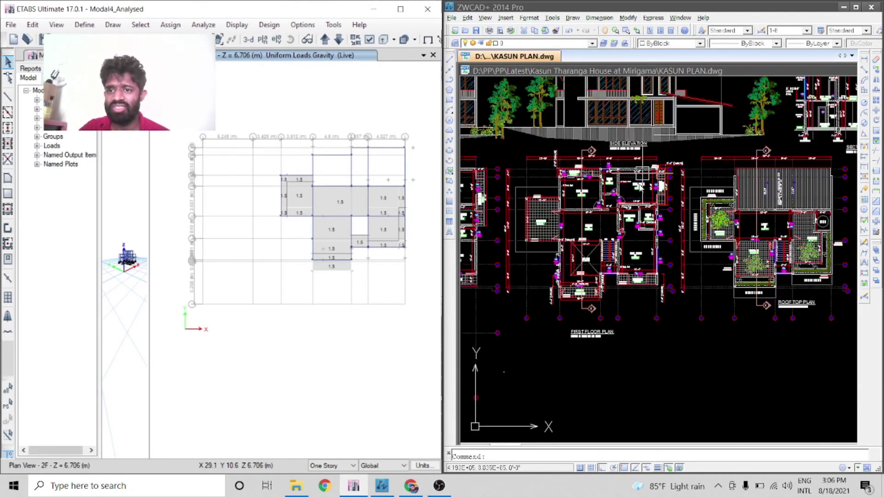
scroll(776, 224, up, 1)
scroll(762, 224, up, 1)
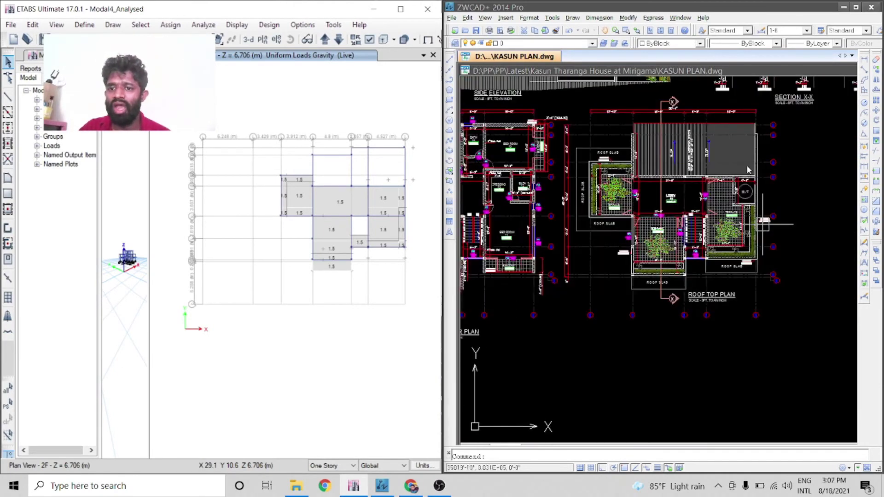
scroll(749, 170, up, 2)
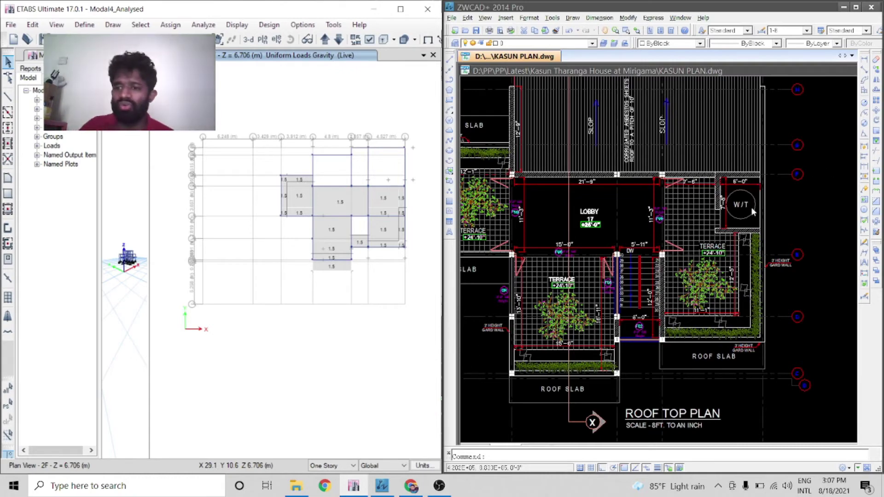
scroll(751, 207, up, 3)
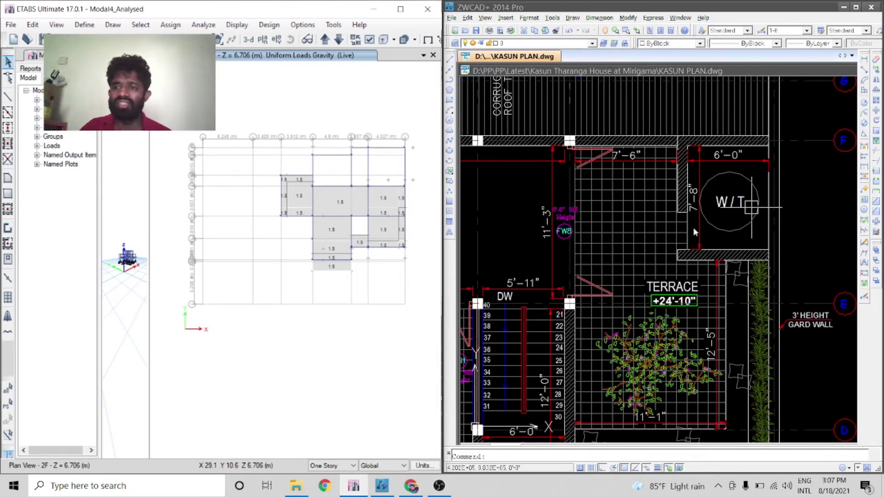
scroll(771, 244, down, 2)
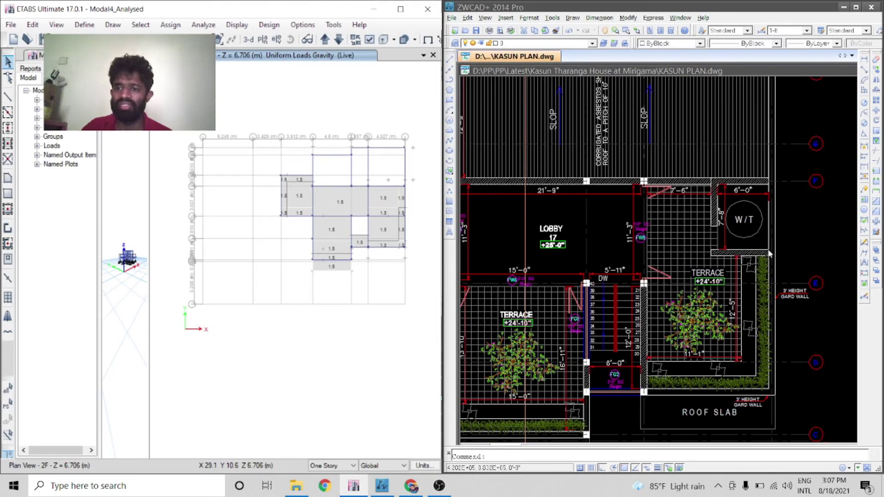
scroll(775, 230, down, 1)
scroll(777, 225, up, 2)
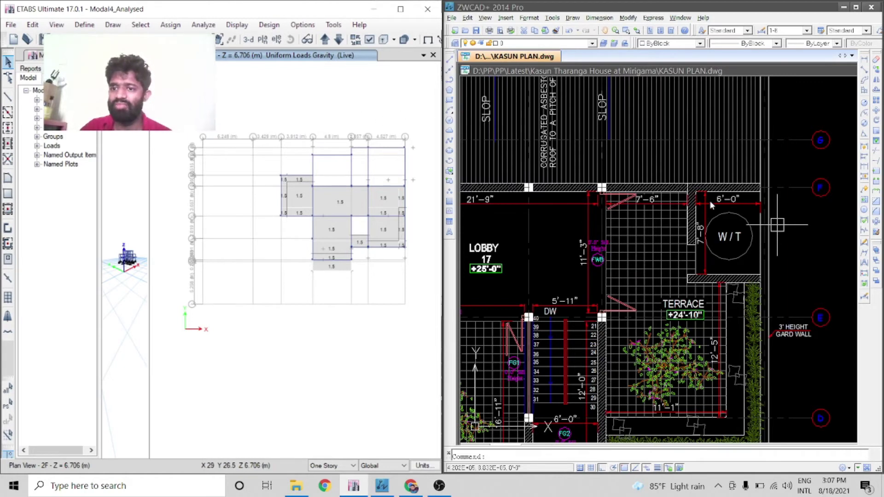
- In ETABS, draw a None-property frame line about 2.66 m long along the water tank area's western edge up to the northern beam
scroll(415, 211, up, 5)
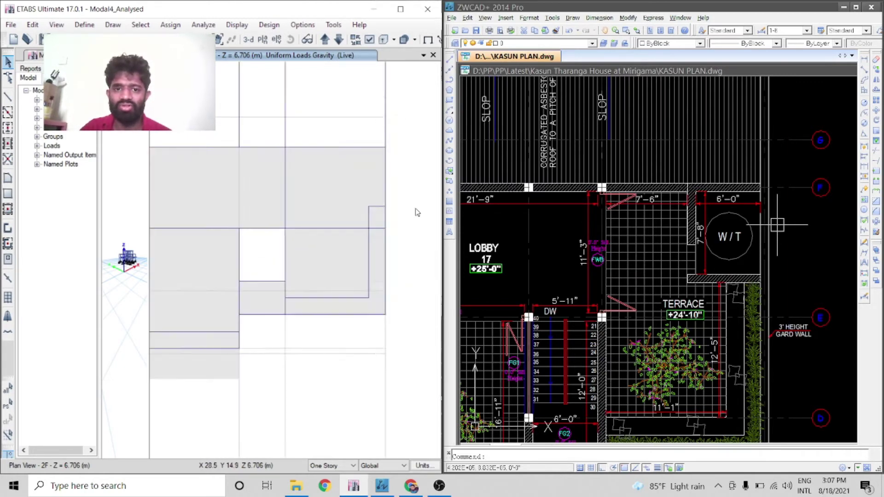
scroll(358, 216, down, 3)
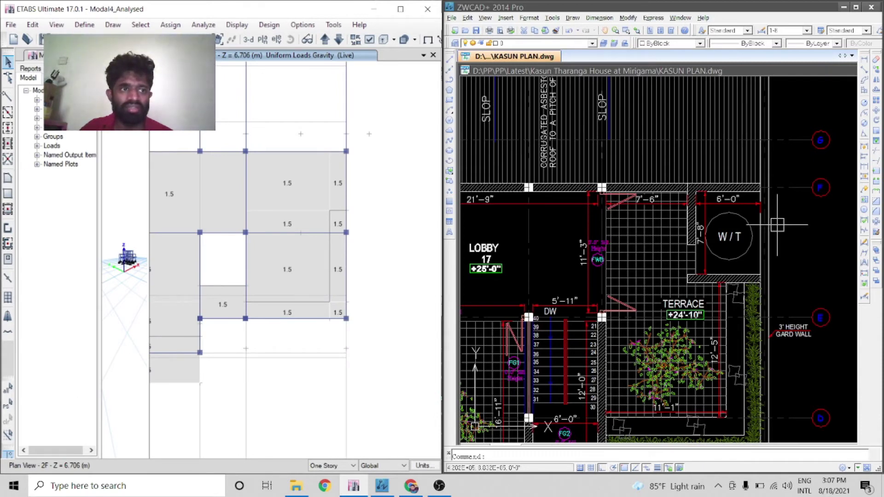
click(8, 97)
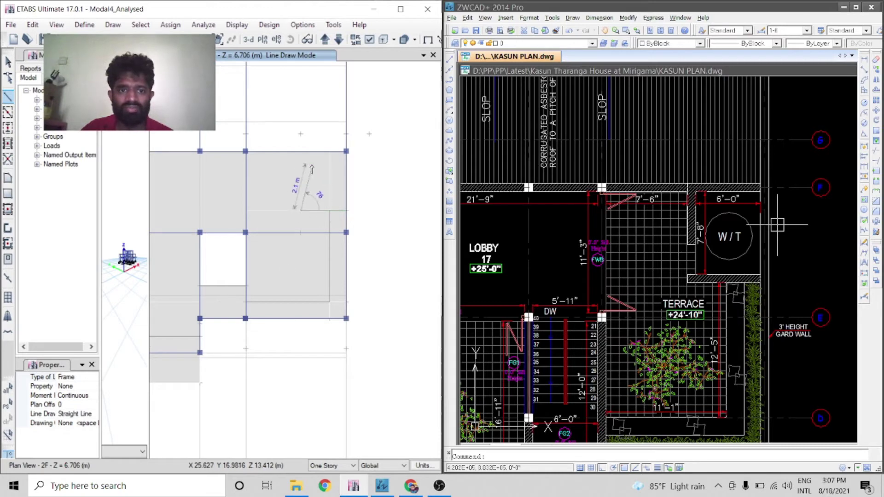
scroll(302, 153, up, 3)
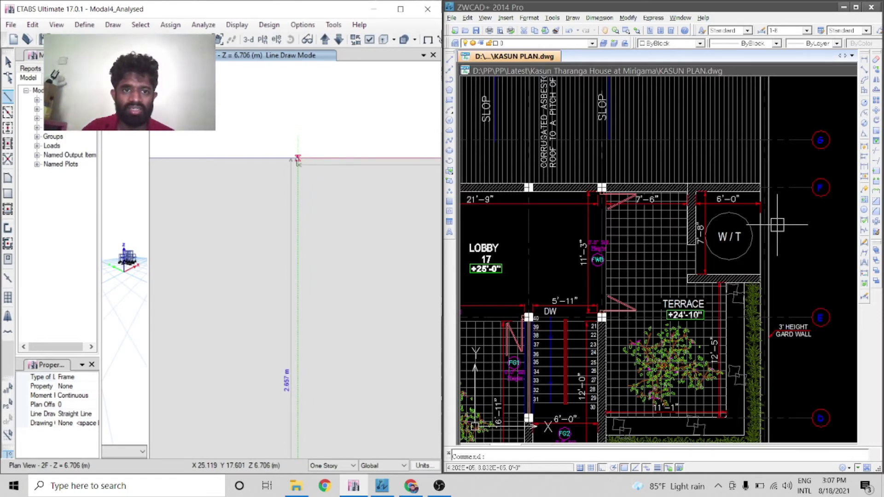
scroll(314, 184, down, 5)
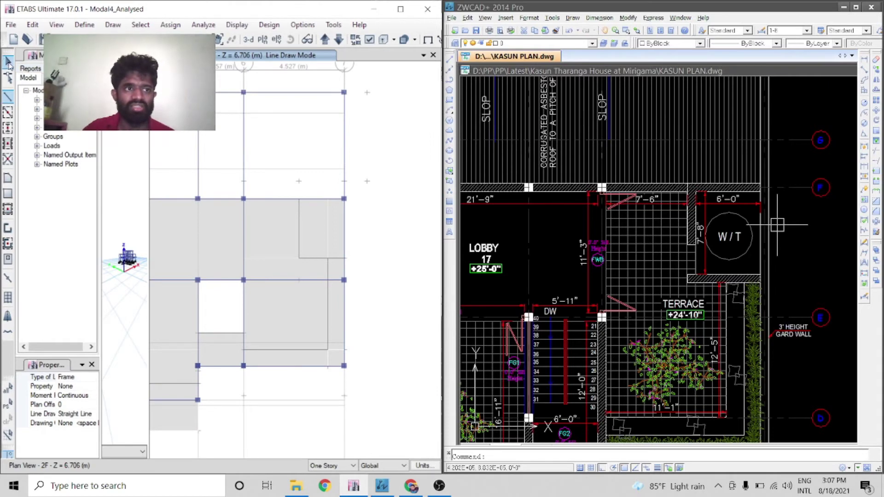
- Divide the northern slab of the eastern terrace along the new line using Cookie Cut at Selected Frame Objects, extending frames to shell edges
click(8, 62)
click(299, 248)
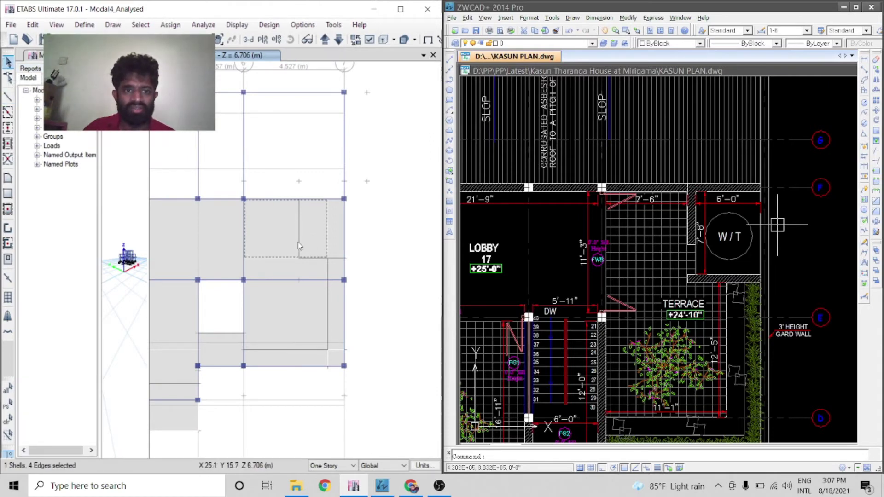
click(299, 246)
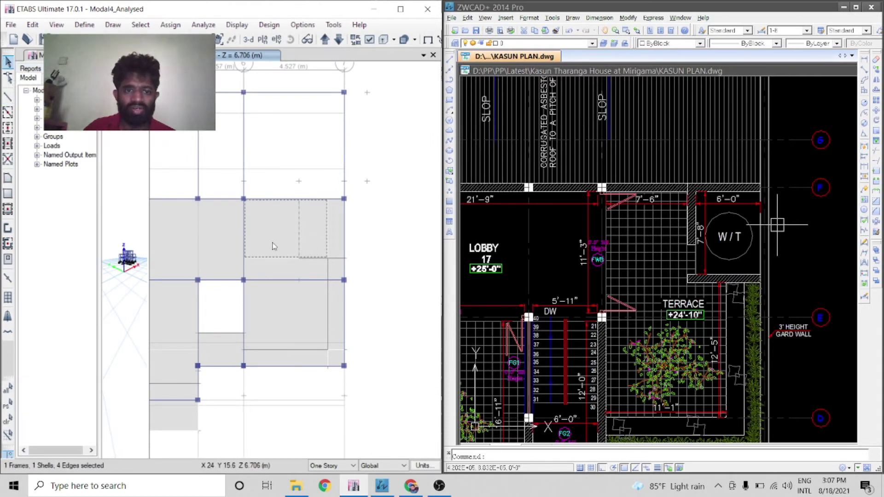
click(33, 25)
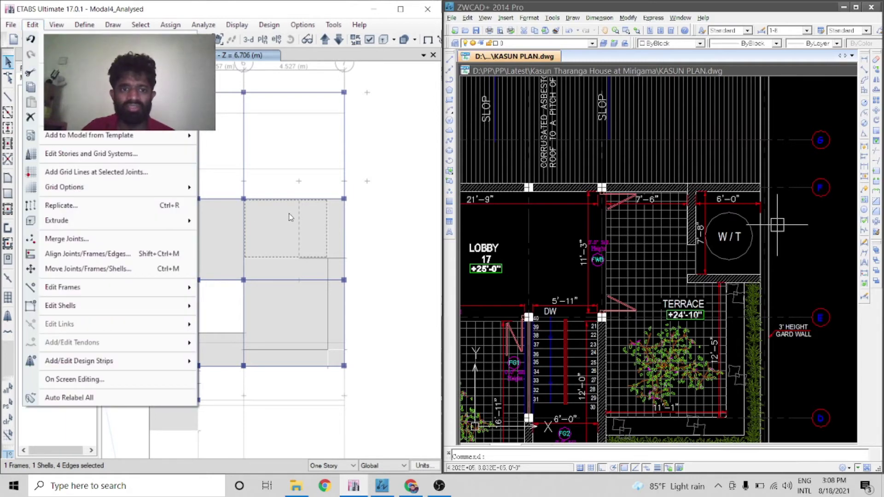
mouse_move(72, 307)
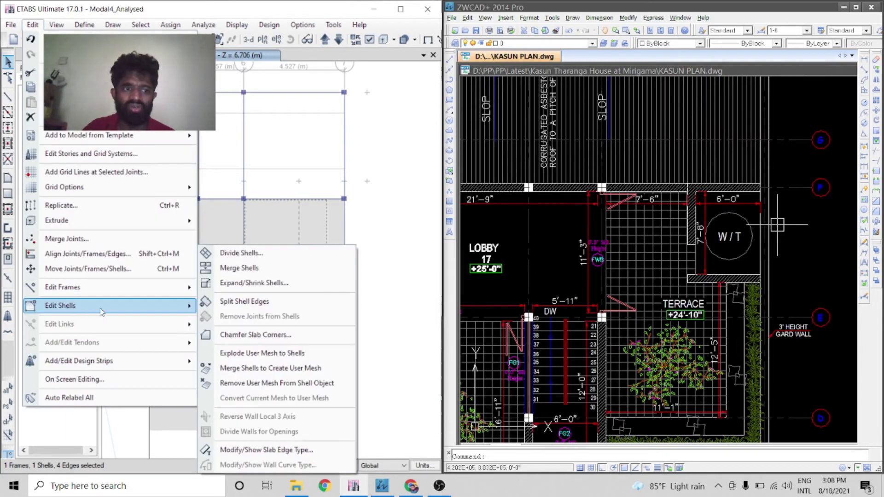
click(262, 252)
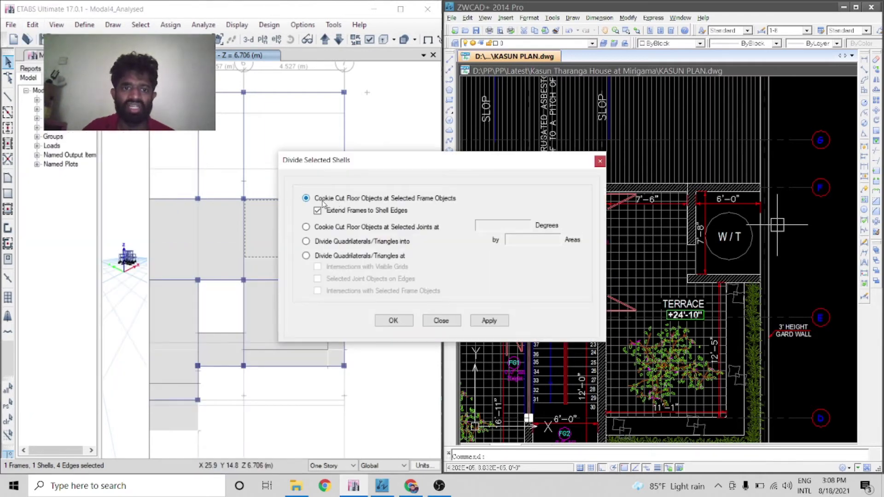
click(490, 320)
click(391, 320)
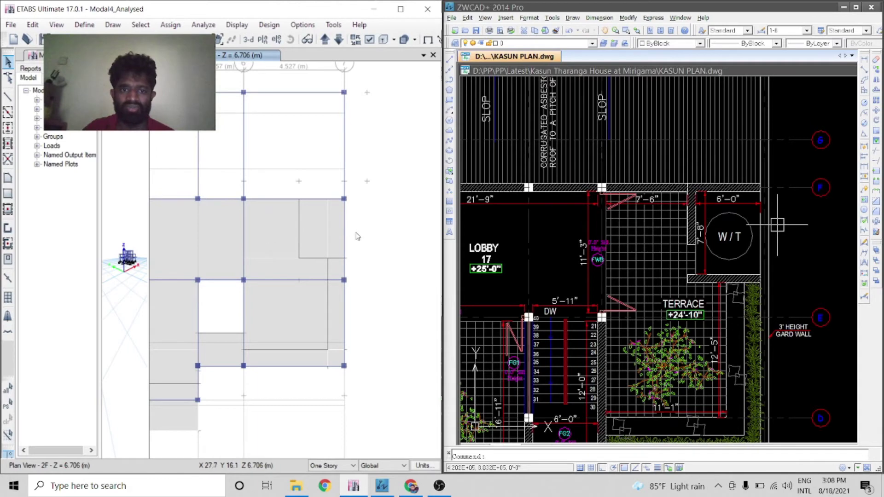
key(F3)
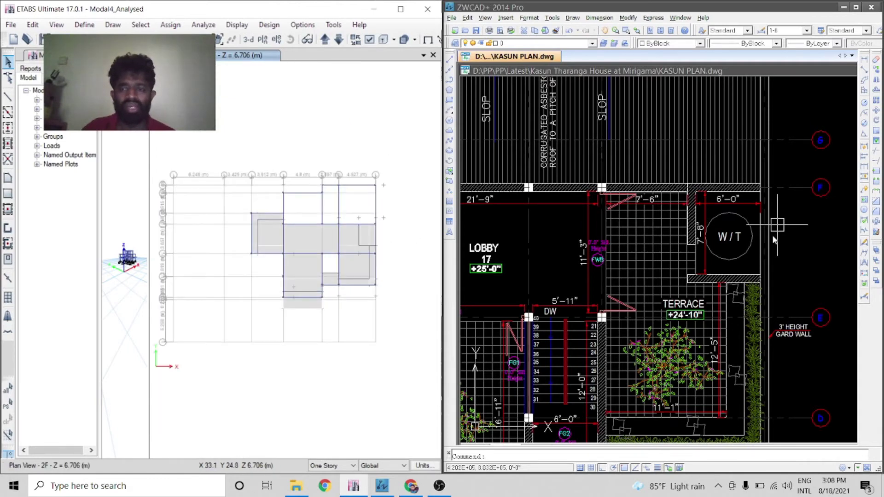
- Begin saving the model under a new name and create a Modal folder inside the Mirigama house project folder
scroll(783, 225, down, 2)
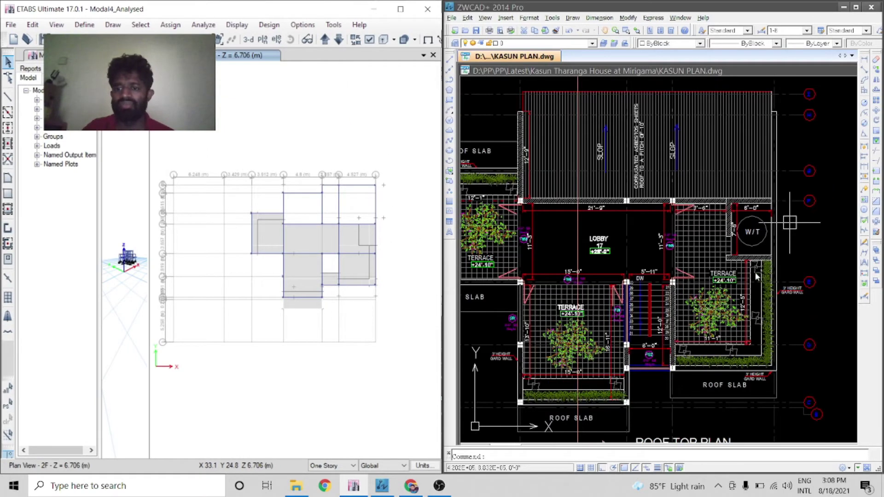
scroll(689, 268, down, 2)
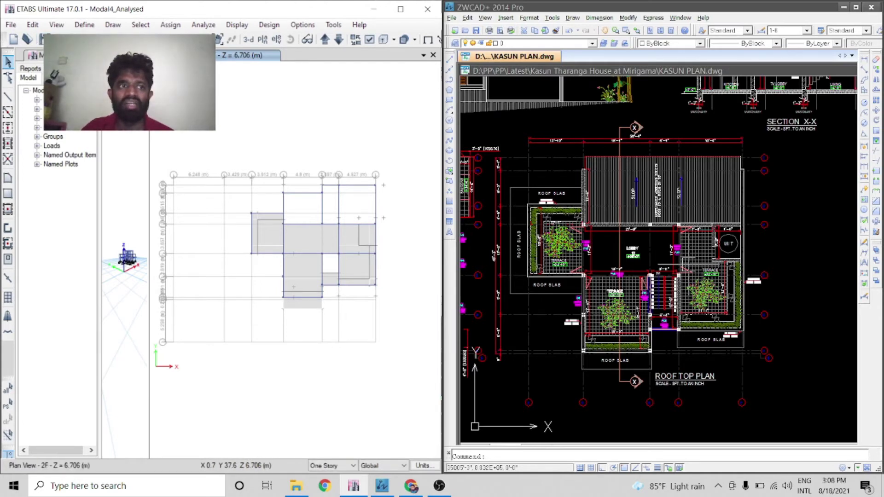
click(11, 25)
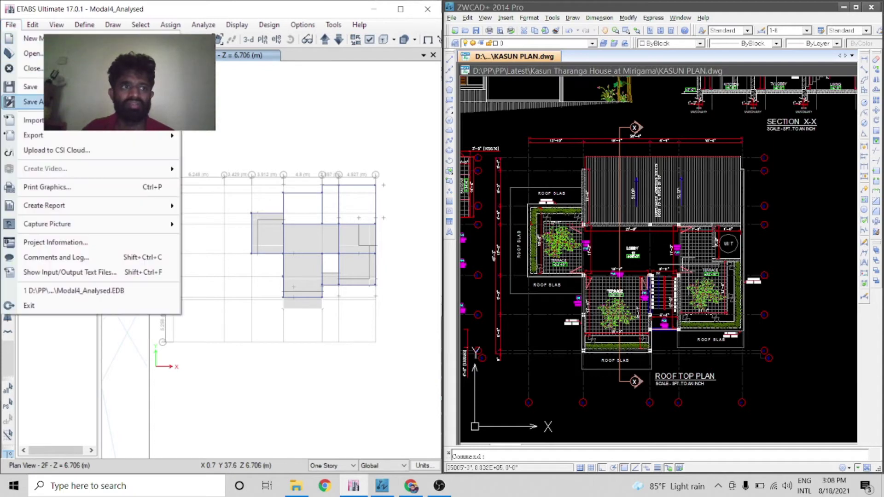
click(31, 102)
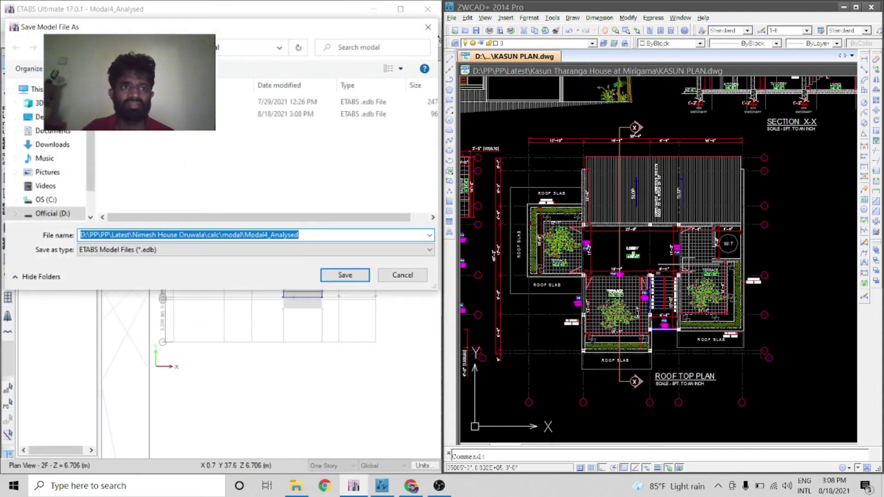
click(146, 48)
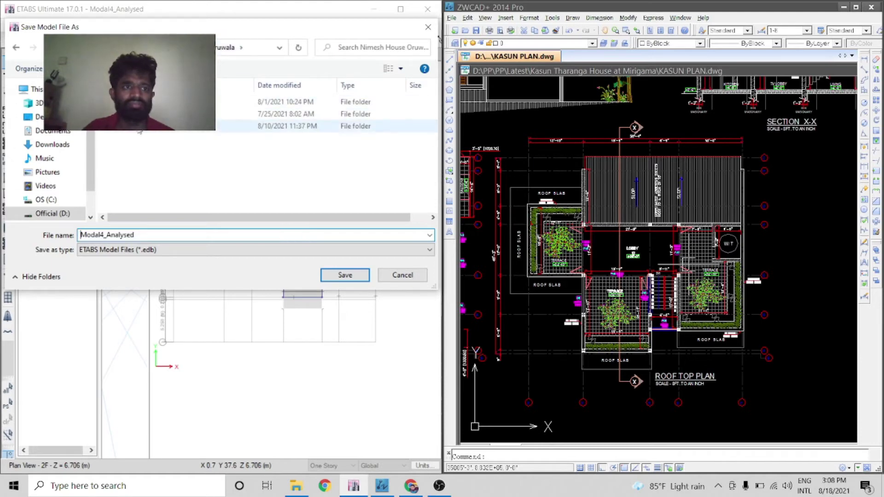
click(135, 47)
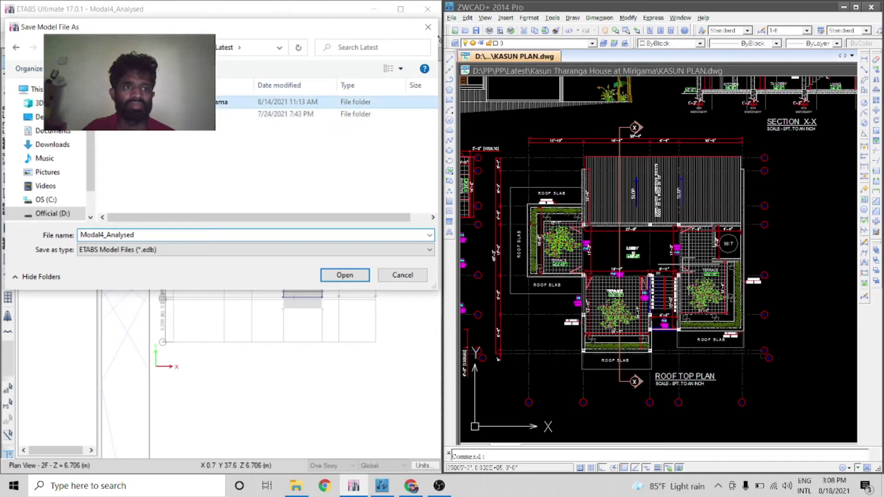
double_click(139, 102)
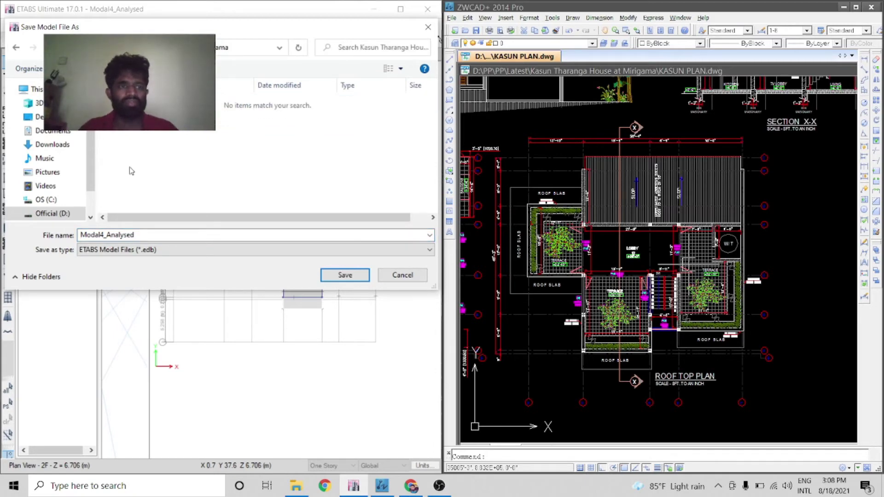
key(ctrl+shift+n)
key(backslash)
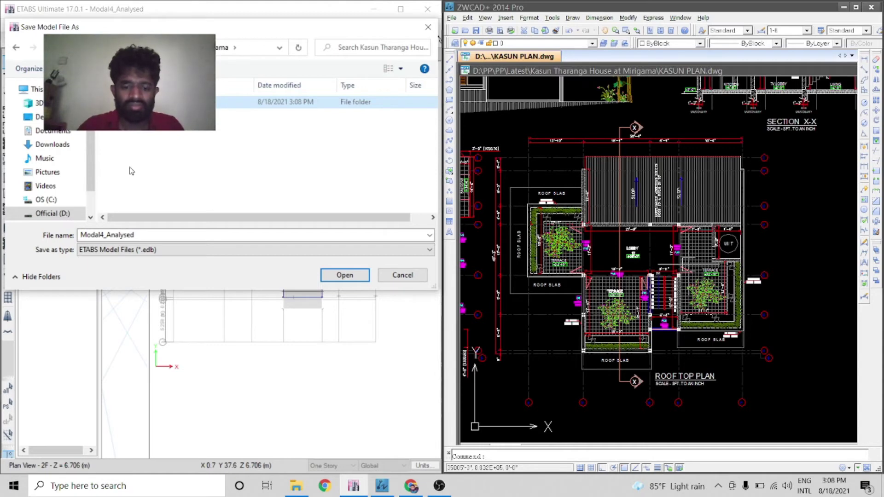
- Save the ETABS model as 1 in the new Modal folder
click(131, 168)
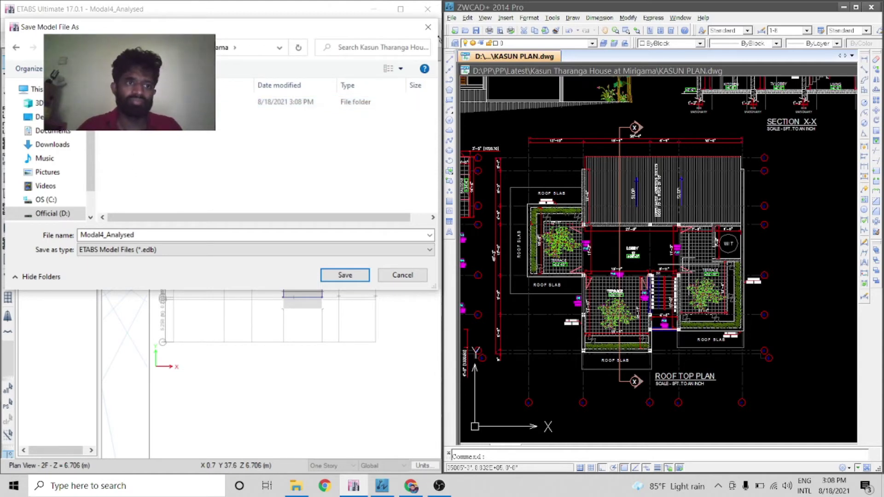
double_click(156, 101)
click(168, 237)
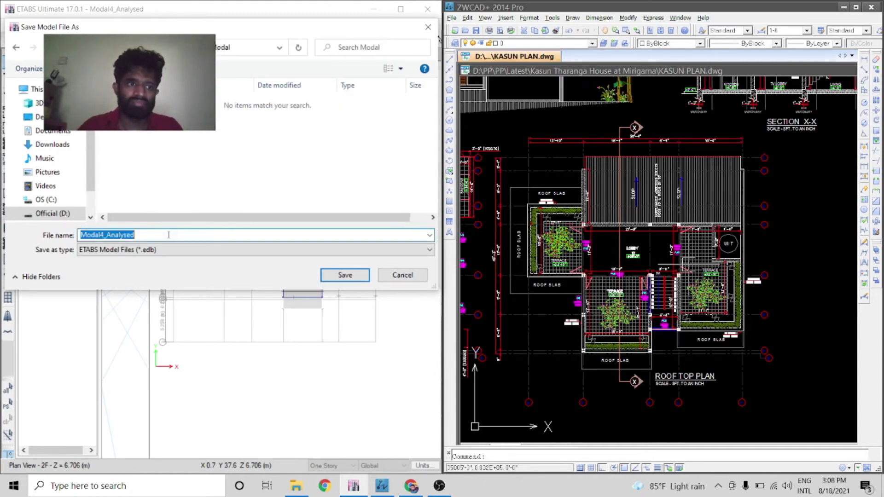
text(1)
click(360, 276)
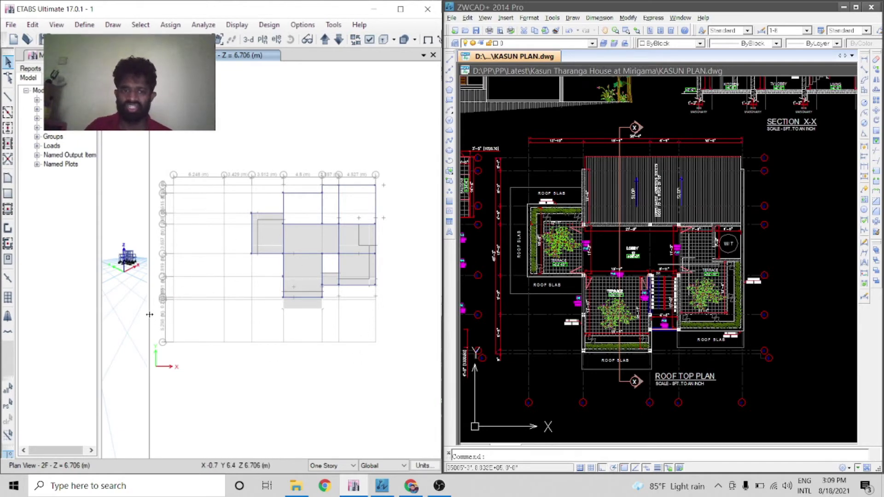
- Move the ETABS plan view down from story 2F to story 1F
drag(150, 314, 227, 258)
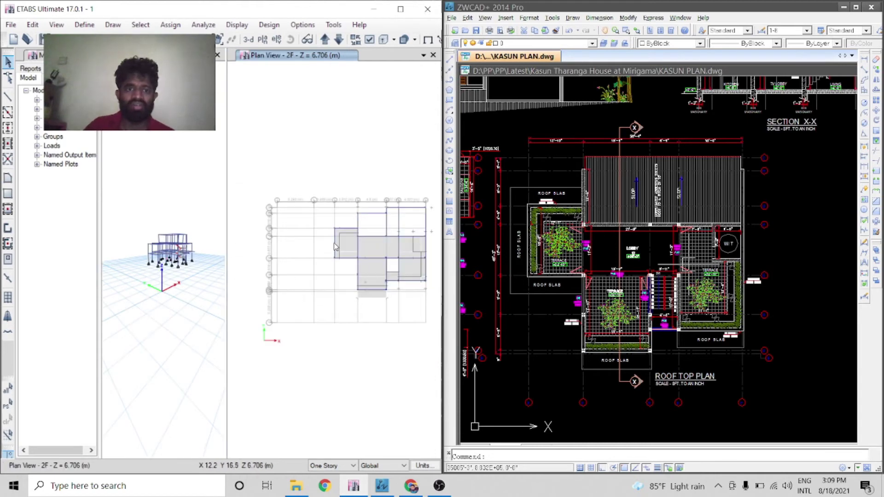
click(340, 41)
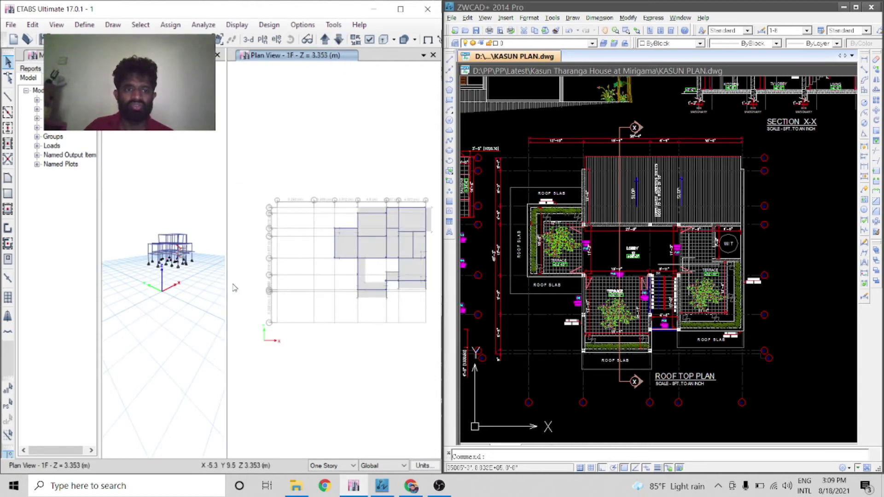
drag(227, 284, 152, 283)
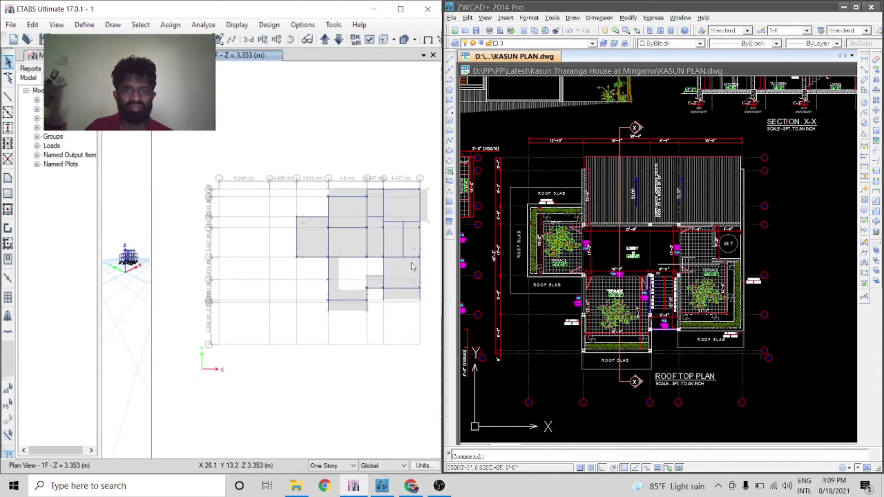
- Compare the 1F slab layout in ETABS with the walls around the lobby, bedrooms and void on the ZWCAD first floor plan
scroll(411, 266, up, 3)
scroll(371, 264, down, 3)
scroll(379, 229, up, 3)
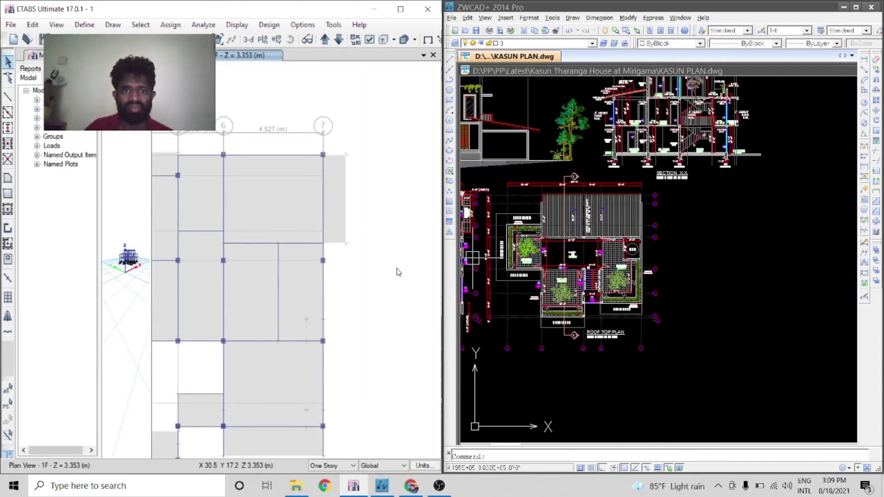
scroll(347, 266, down, 3)
scroll(263, 289, up, 3)
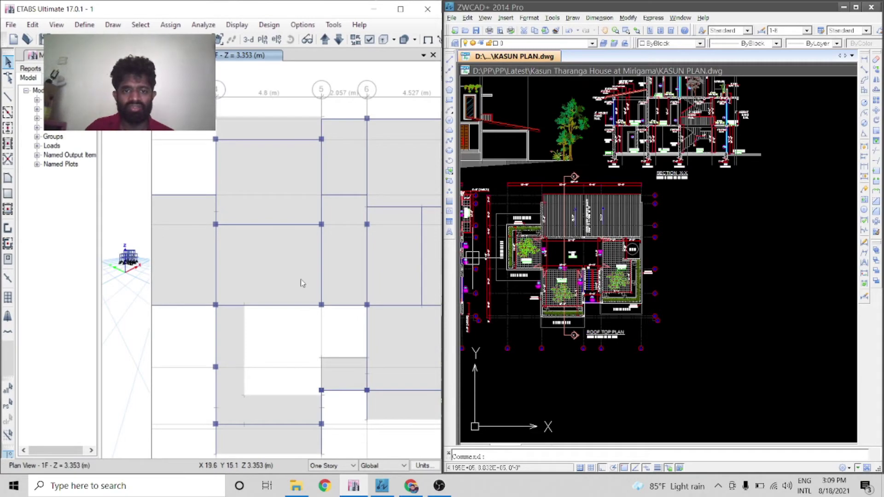
scroll(301, 279, down, 3)
scroll(362, 307, up, 3)
click(678, 330)
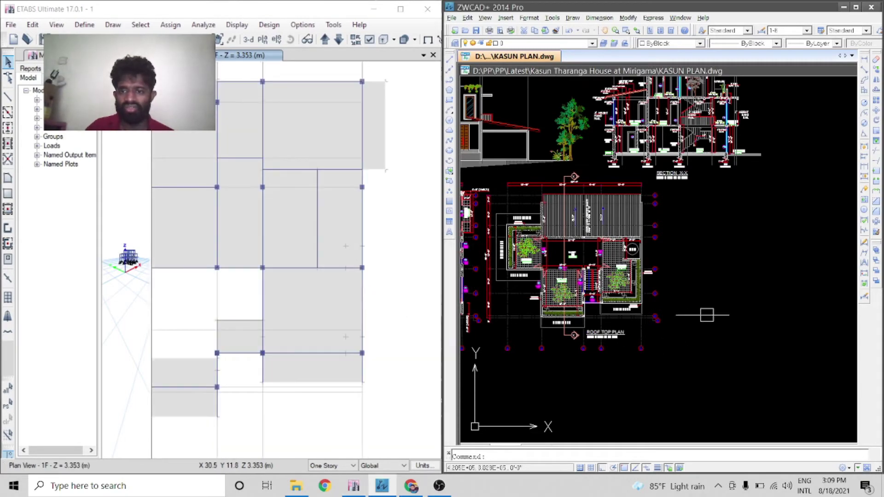
scroll(678, 329, up, 2)
scroll(678, 329, up, 4)
scroll(699, 312, down, 1)
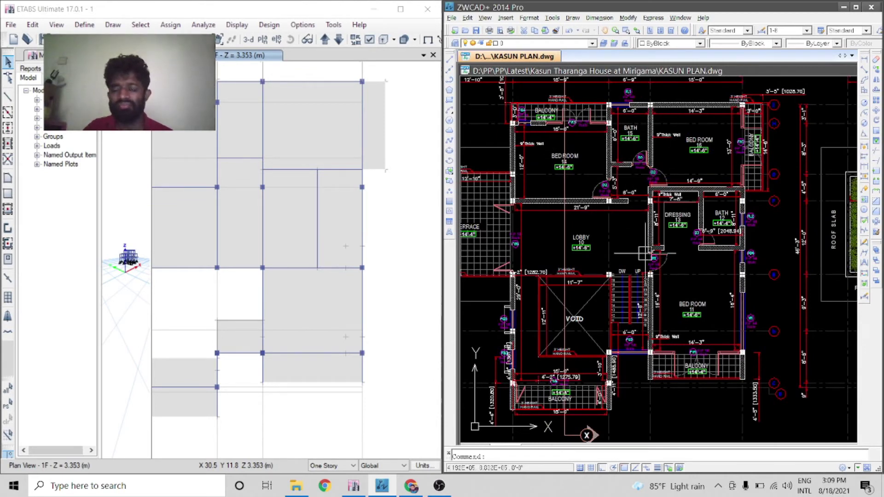
scroll(575, 226, up, 5)
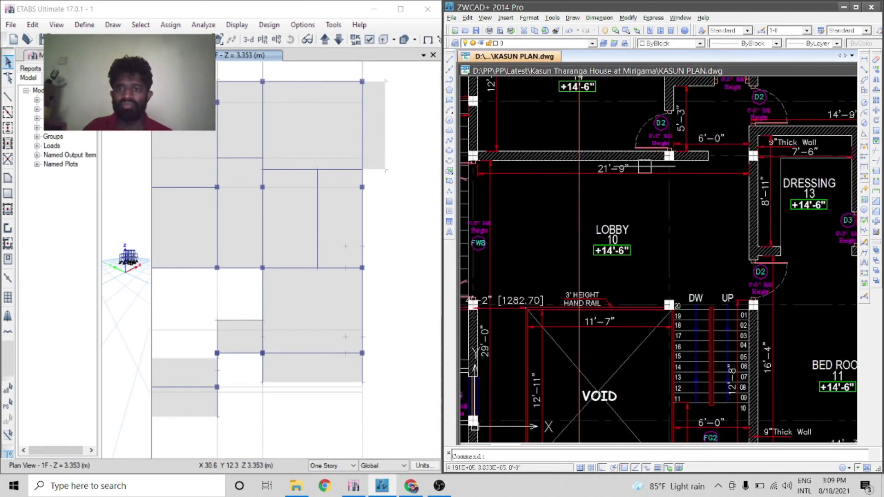
scroll(745, 205, down, 3)
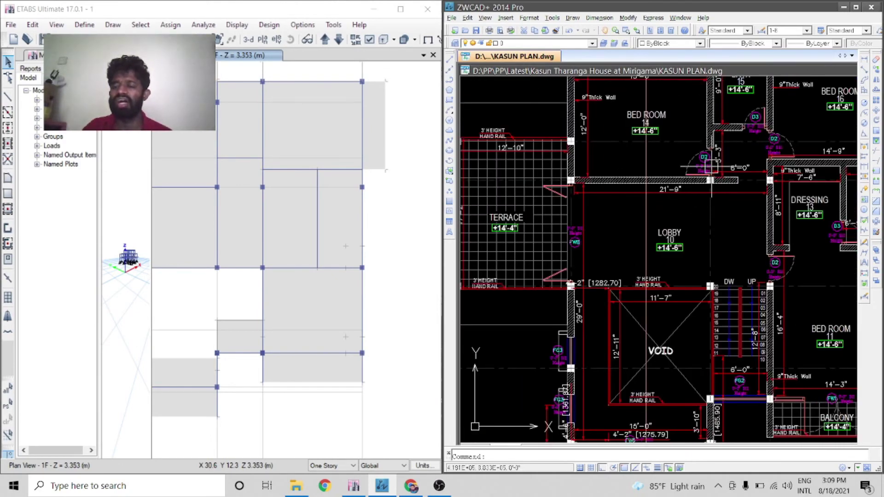
scroll(703, 175, up, 1)
scroll(612, 263, down, 2)
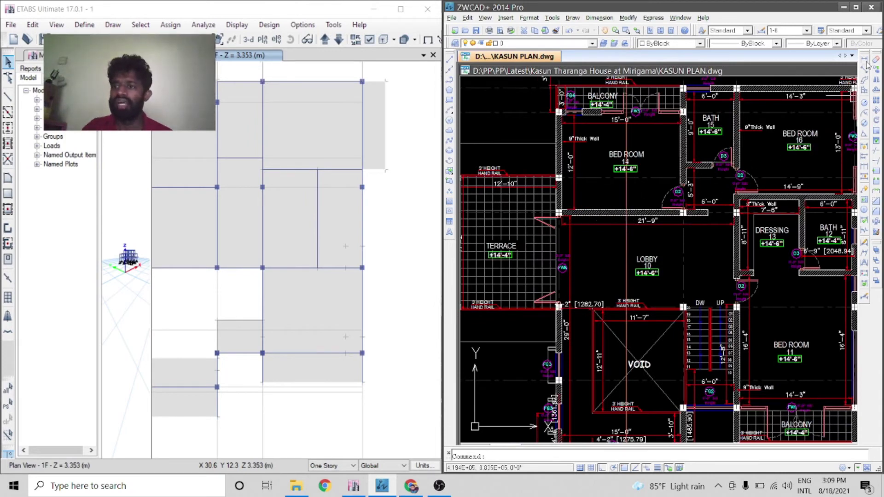
- Dimension the thickness of the wall between bedroom 14 and the lobby on the ZWCAD first floor plan
click(868, 63)
scroll(619, 221, up, 8)
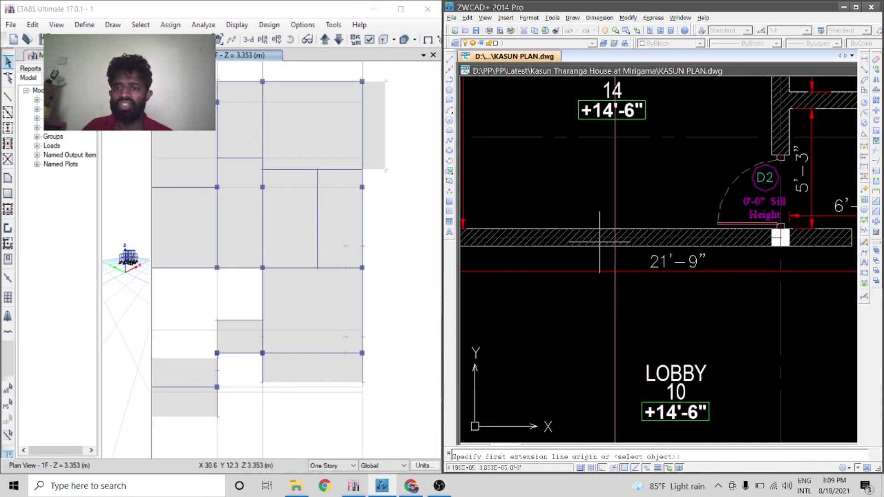
click(628, 222)
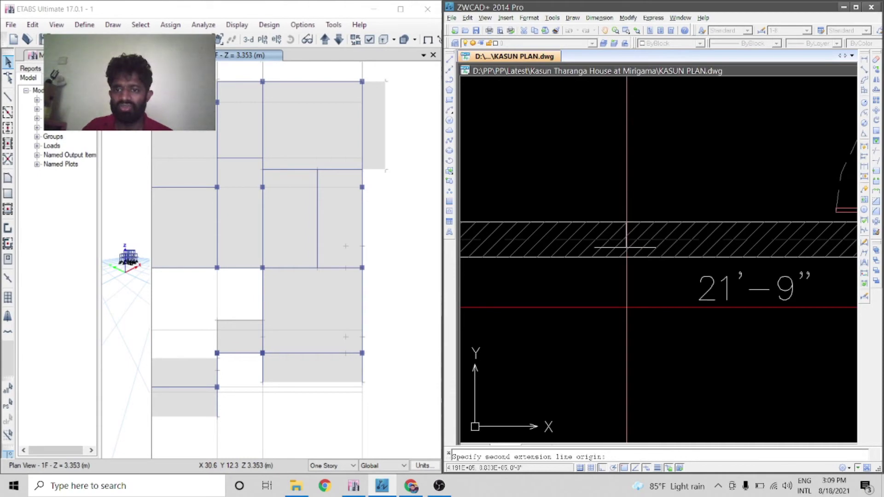
click(627, 257)
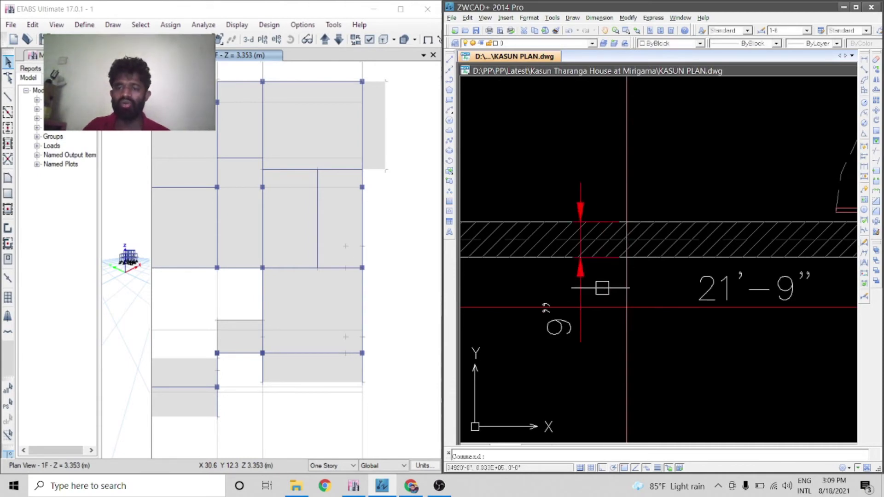
click(601, 288)
- Examine the wall layout around the bedrooms, baths, lobby, terrace and balconies on the ZWCAD first floor plan
scroll(618, 278, down, 4)
scroll(618, 277, down, 2)
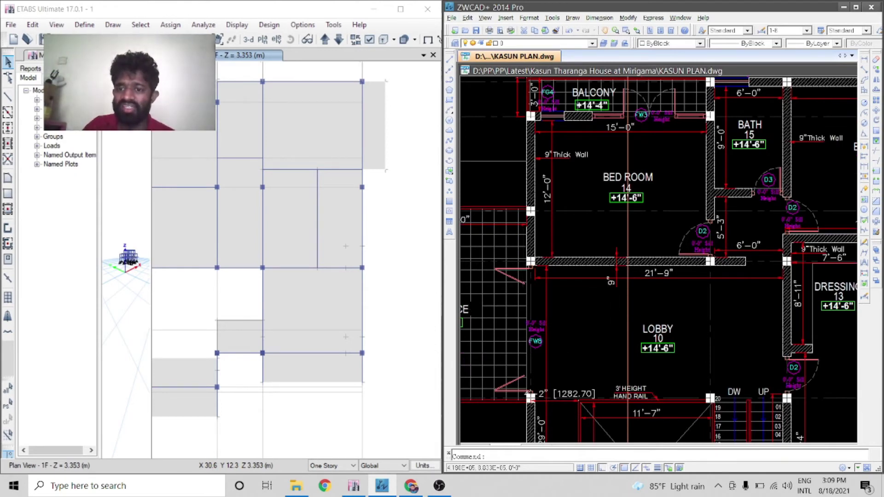
scroll(614, 281, up, 2)
scroll(627, 261, down, 2)
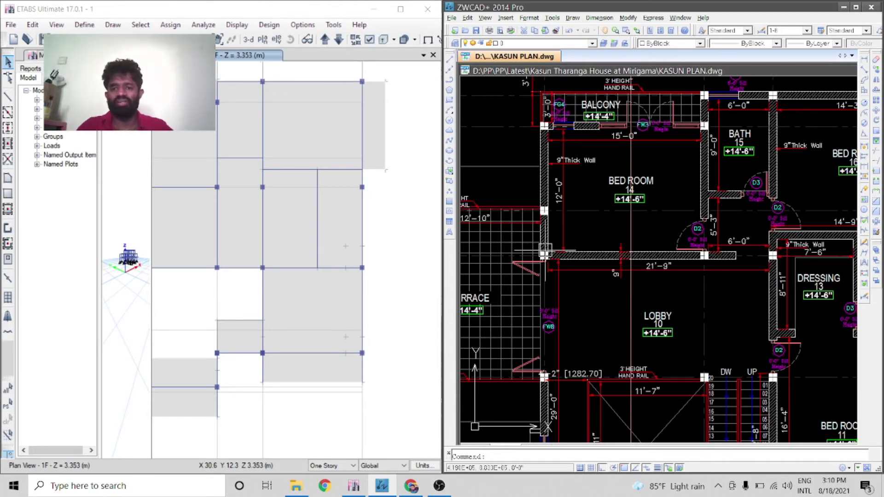
scroll(545, 252, down, 2)
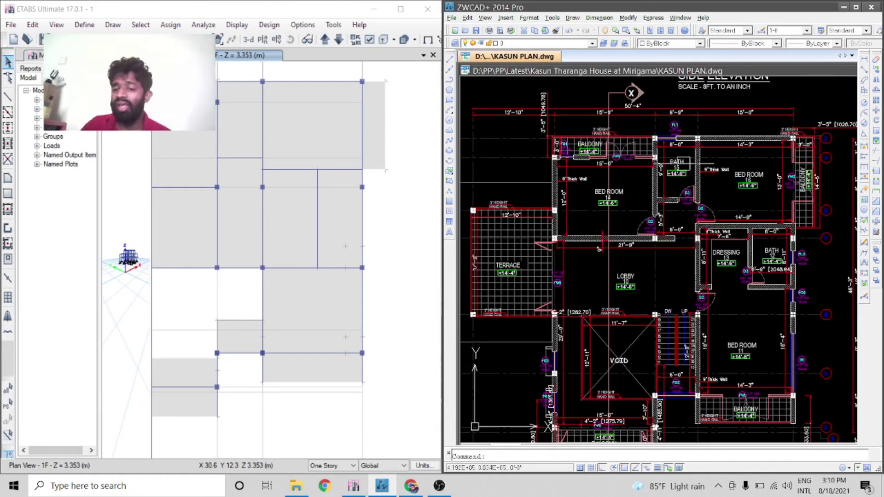
scroll(619, 157, up, 2)
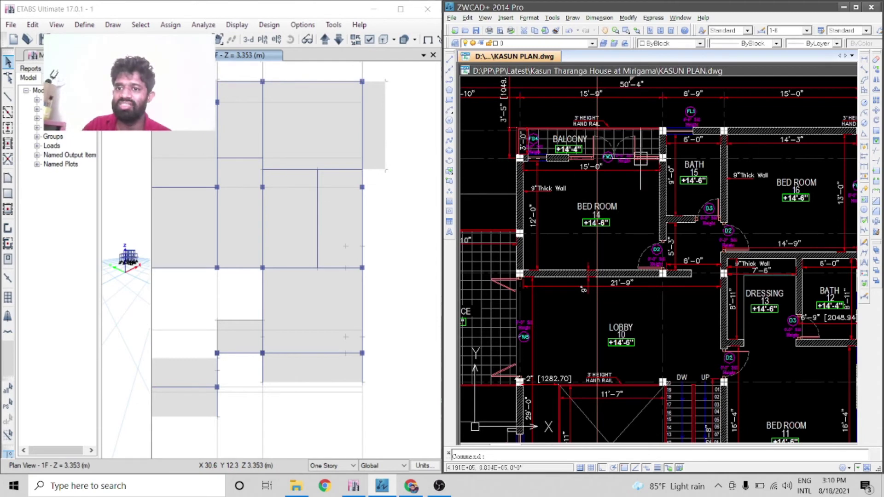
scroll(634, 147, down, 2)
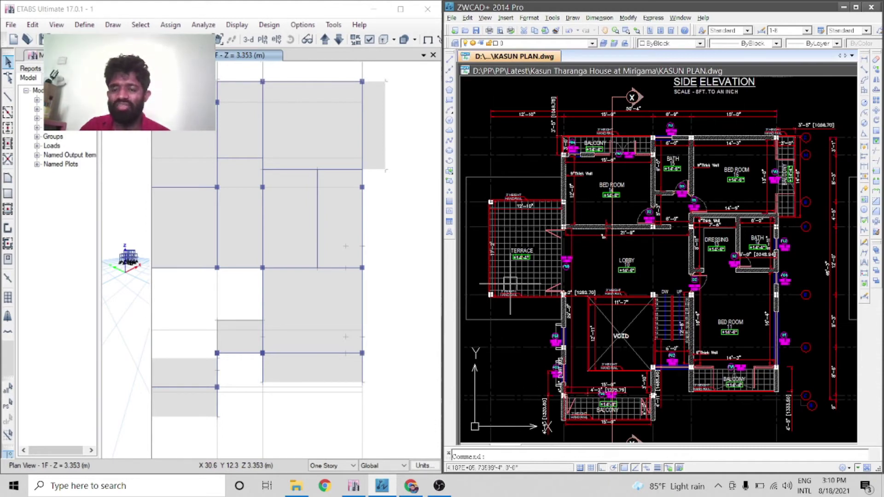
- In ETABS, select the 1F beams under the walls surrounding bedroom 14 and bath 15
scroll(426, 286, down, 3)
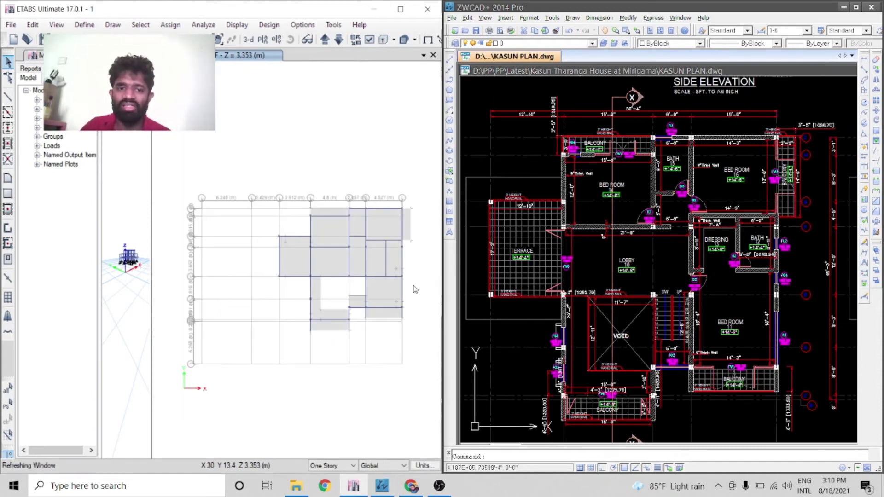
click(311, 230)
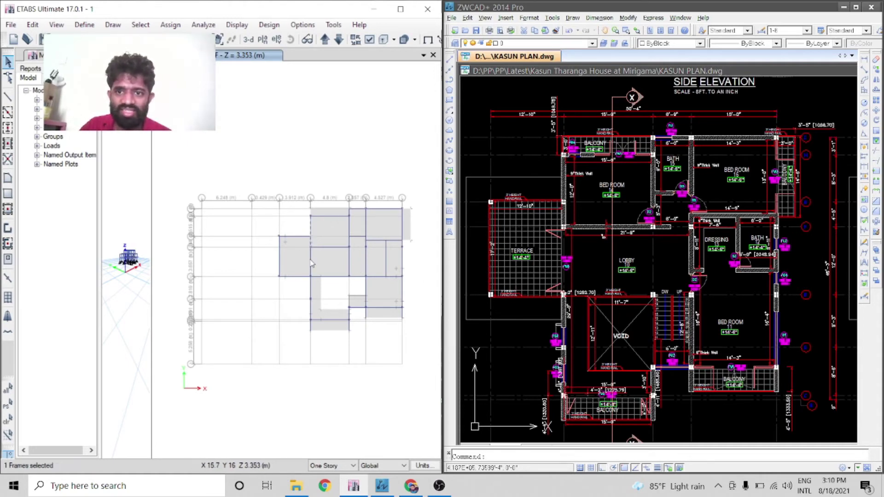
click(337, 247)
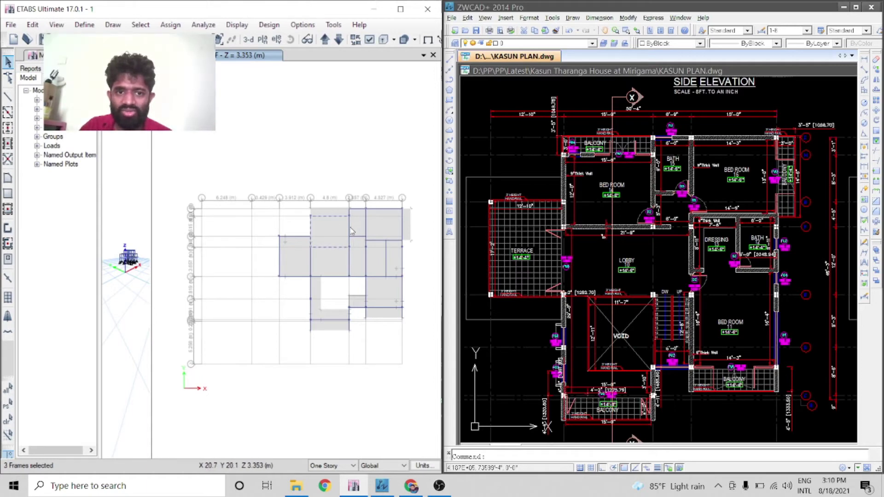
click(349, 231)
click(359, 236)
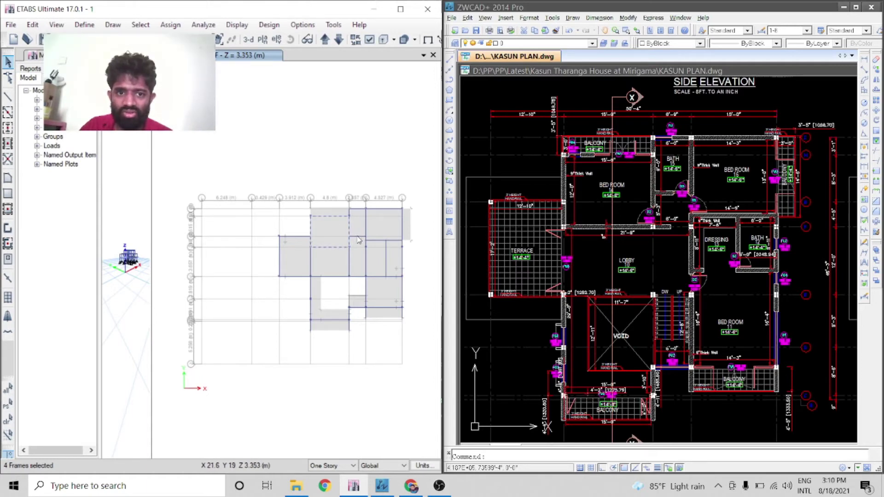
click(366, 226)
scroll(356, 212, up, 5)
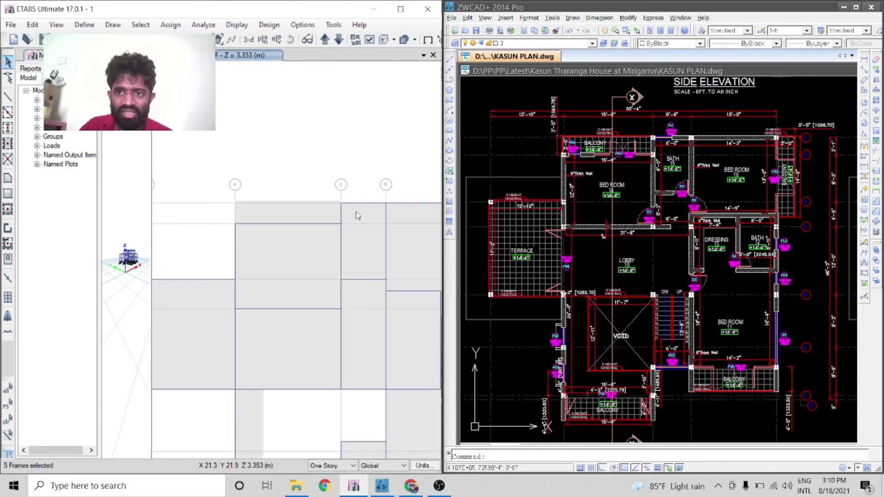
click(316, 220)
click(361, 188)
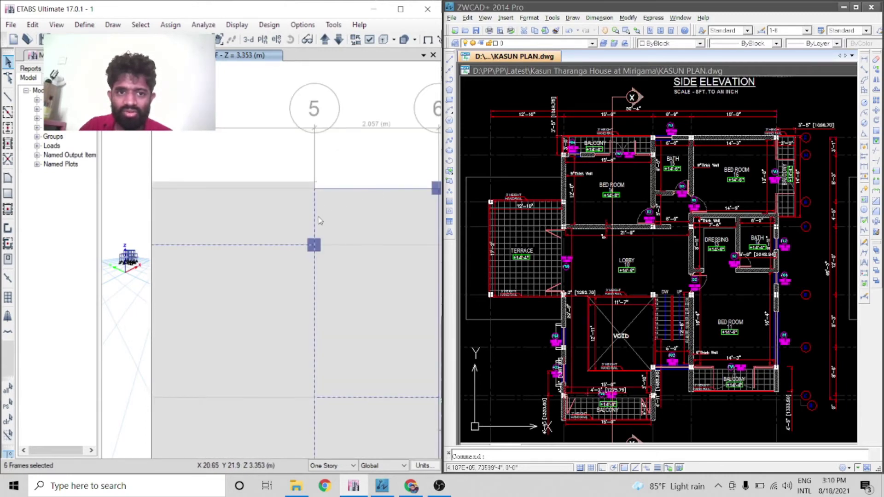
- Add the 1F beams under the walls of bedroom 16, the dressing room and bath 12 to the selection
scroll(284, 183, down, 3)
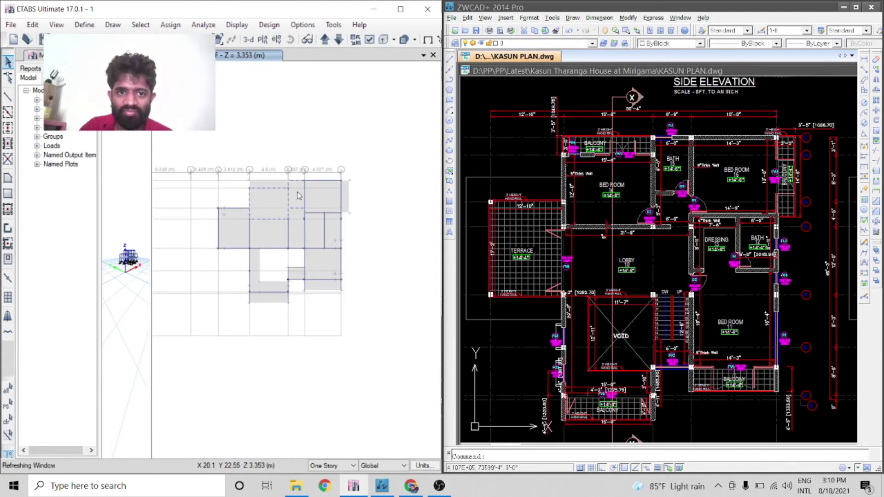
scroll(296, 193, up, 2)
click(299, 198)
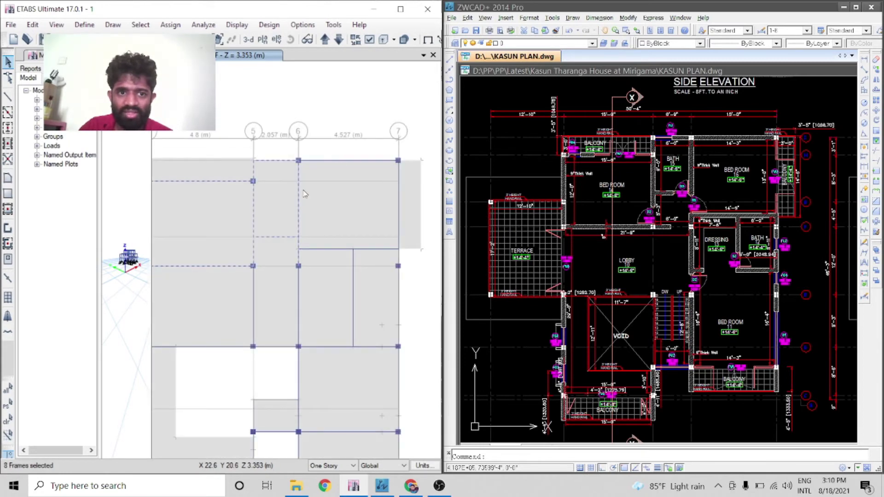
click(399, 205)
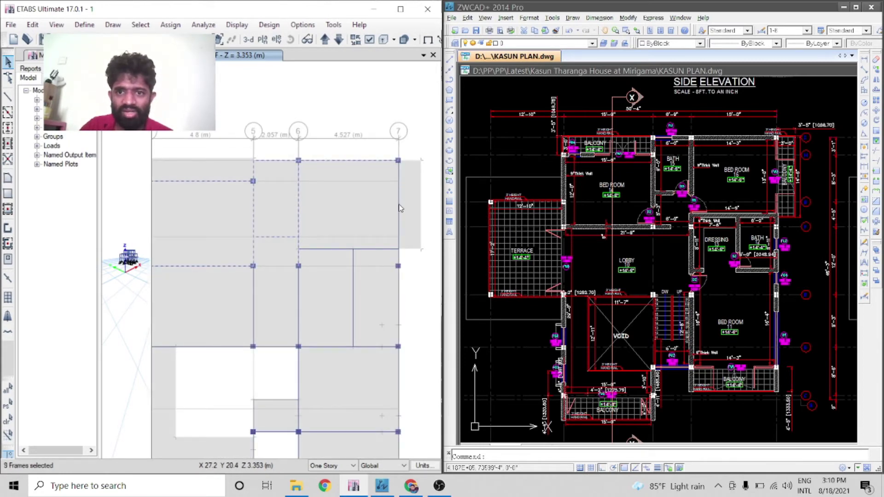
click(379, 251)
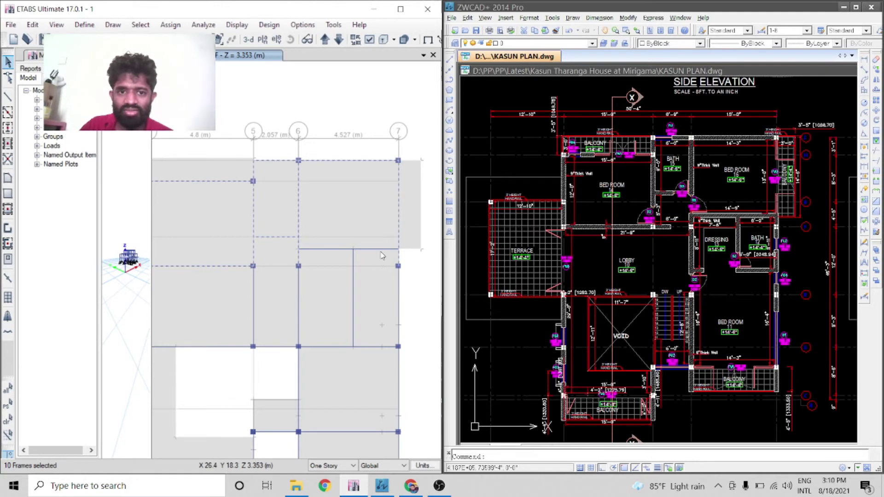
click(354, 293)
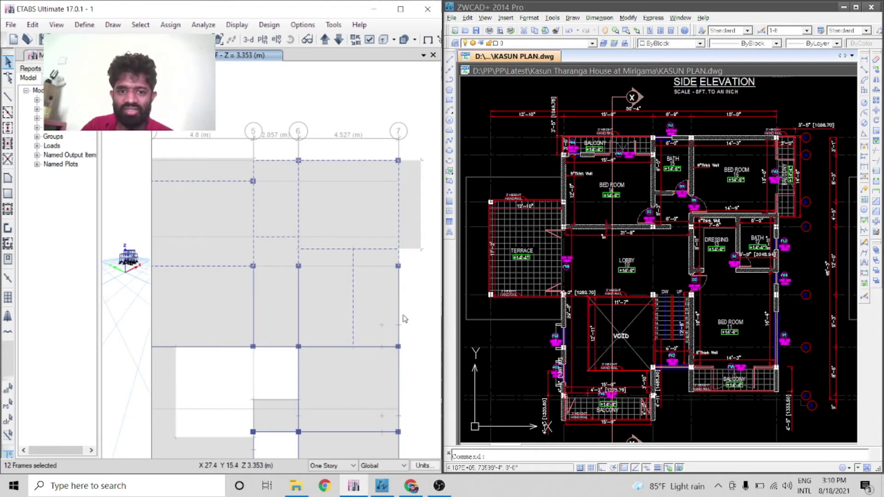
click(400, 317)
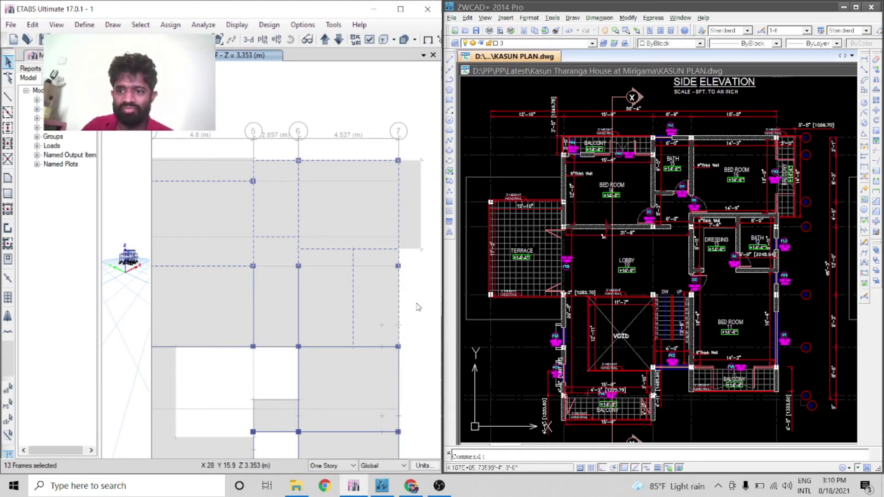
- Draw a 1F beam between grids 6 and 7 under the wall separating the dressing room and bath 12 from bedroom 11
scroll(388, 319, down, 4)
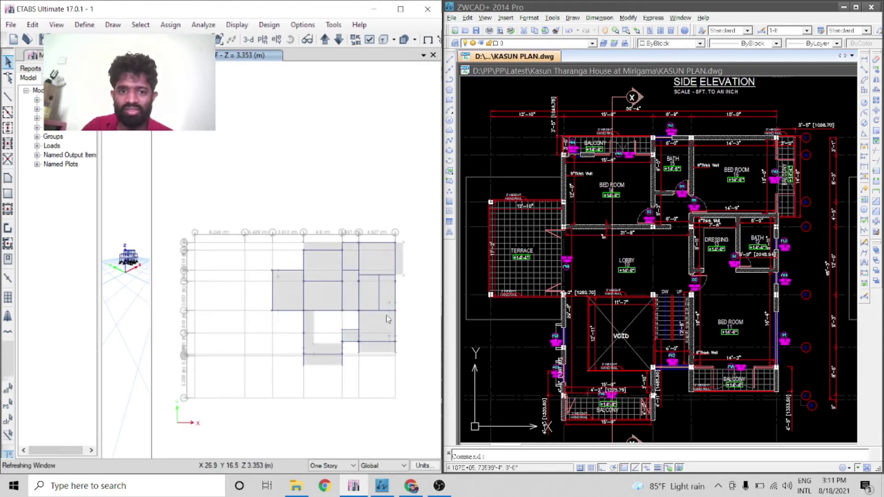
scroll(388, 318, up, 6)
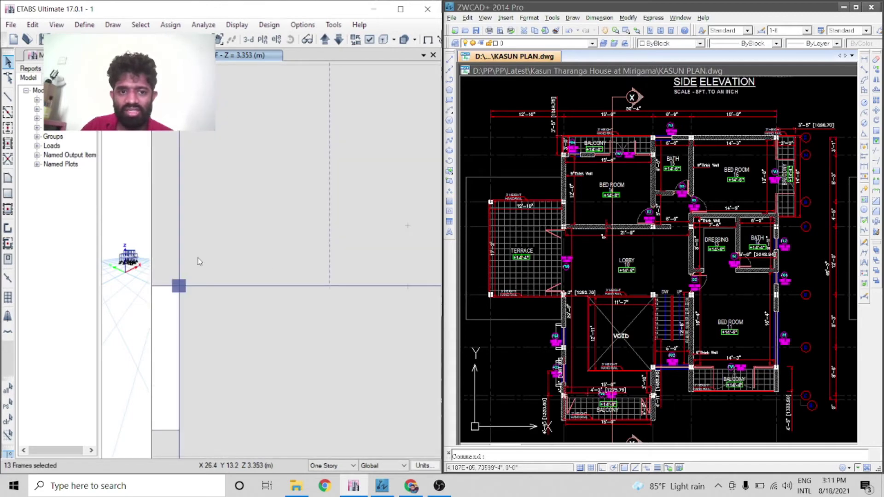
scroll(198, 262, down, 2)
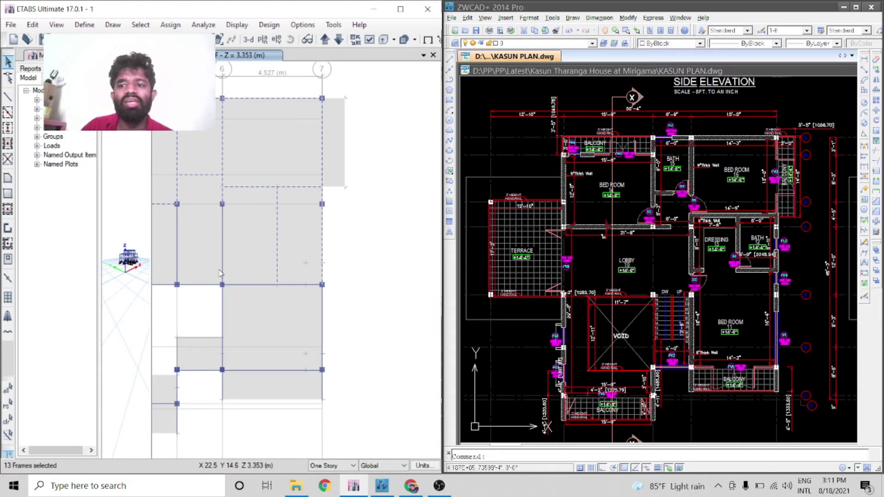
click(7, 96)
click(8, 97)
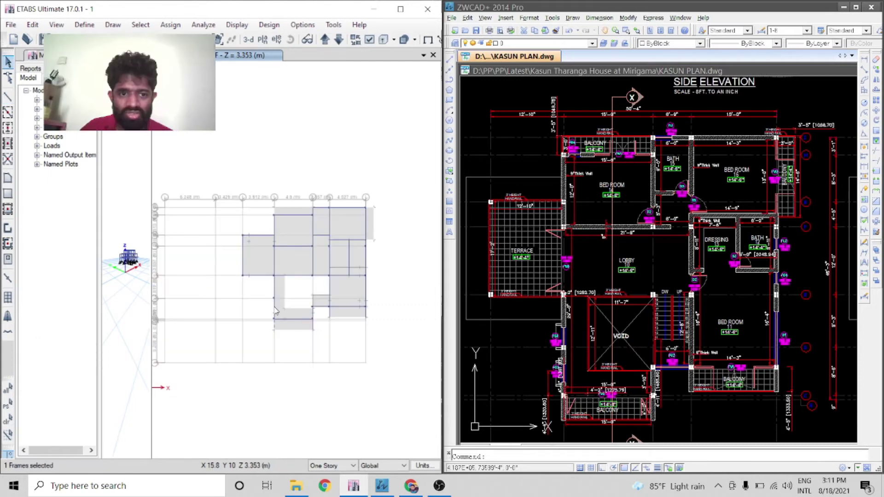
- Select the 1F beams under the walls along grid 4 and around bedrooms 14 and 16, the baths and the dressing room
click(275, 311)
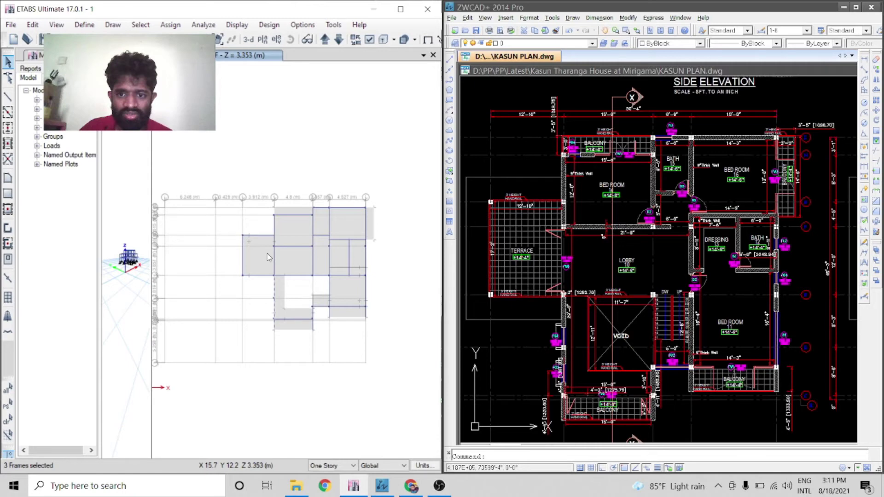
scroll(269, 256, up, 5)
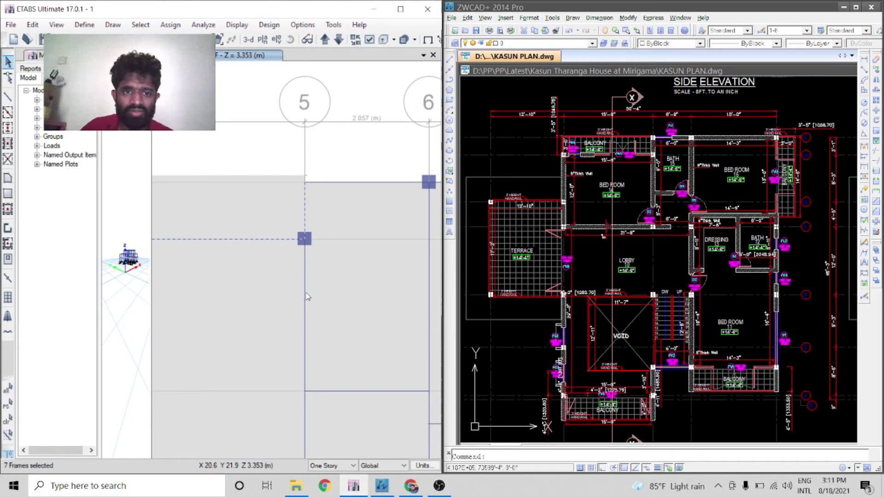
scroll(367, 244, down, 3)
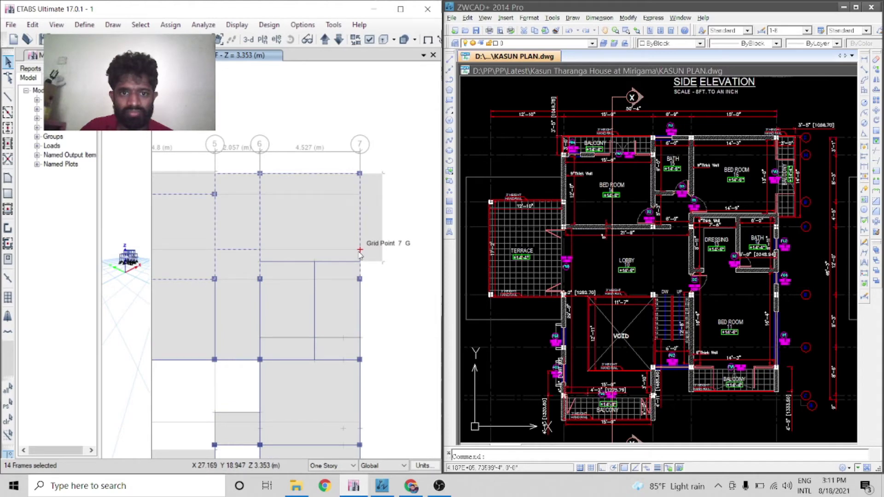
drag(360, 254, 263, 321)
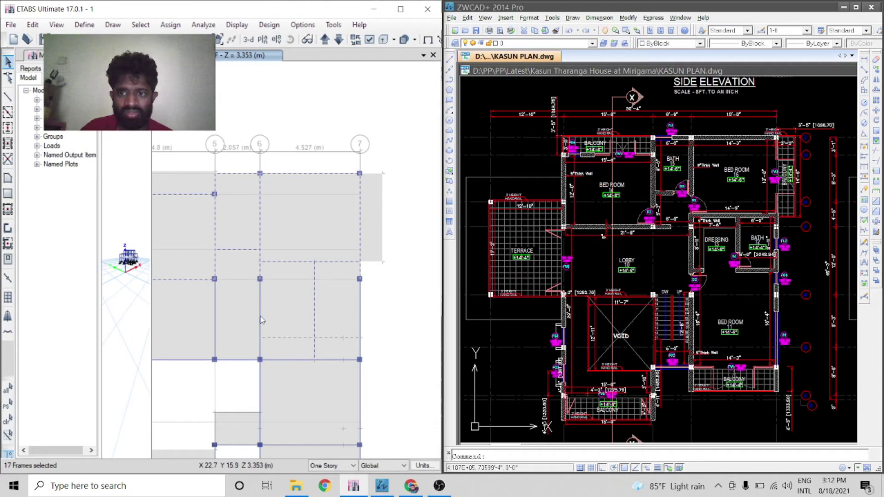
- Add the 1F beams under the walls beside the void, staircase, front balconies and bedroom 11 to the selection
middle_drag(261, 320, 378, 263)
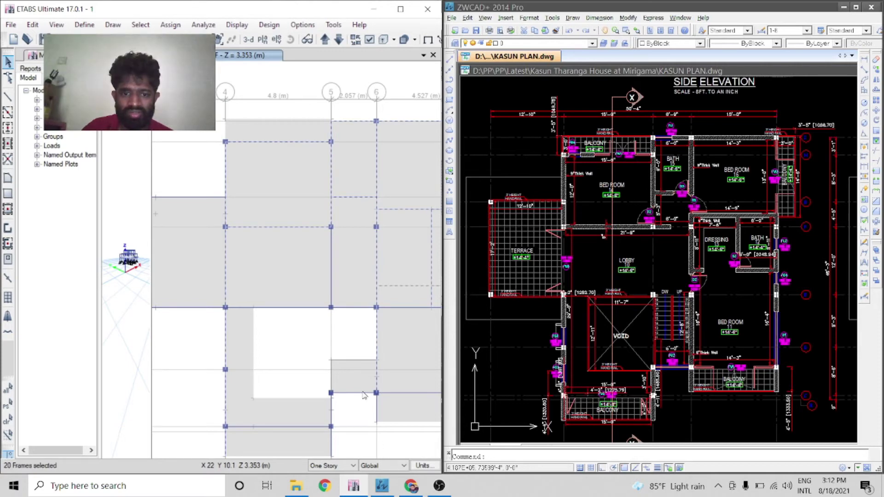
middle_drag(364, 395, 278, 344)
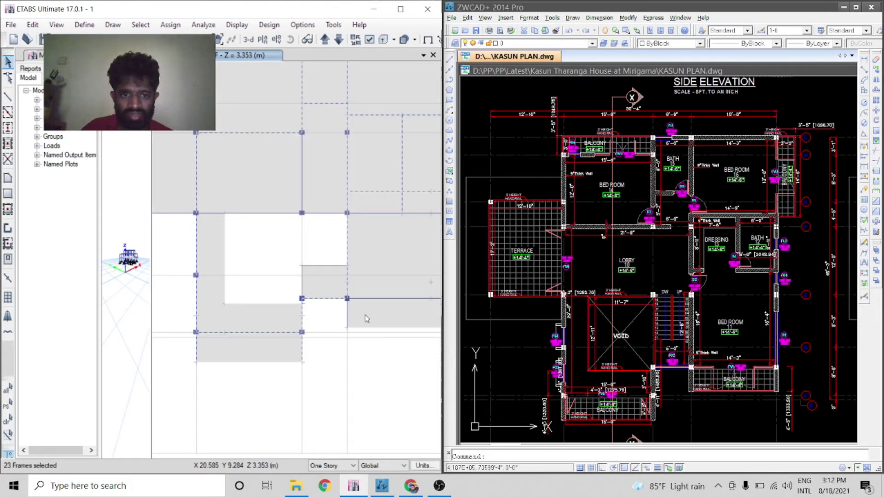
scroll(367, 319, down, 3)
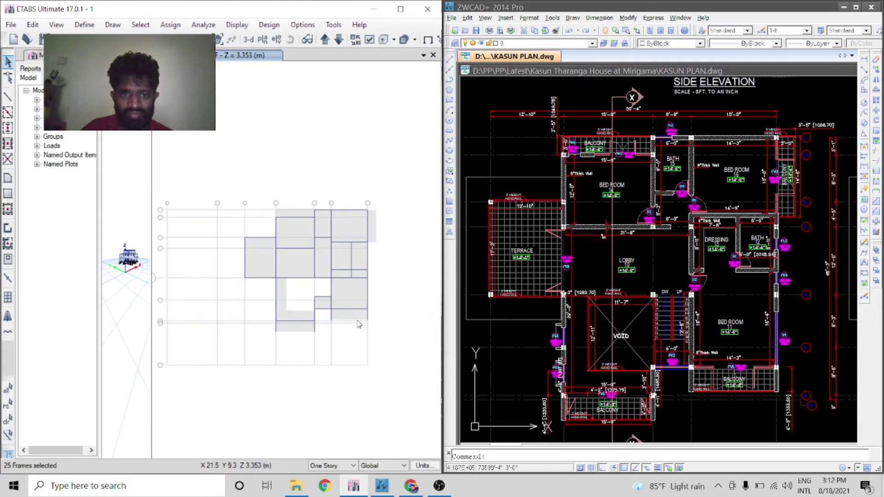
scroll(360, 322, up, 3)
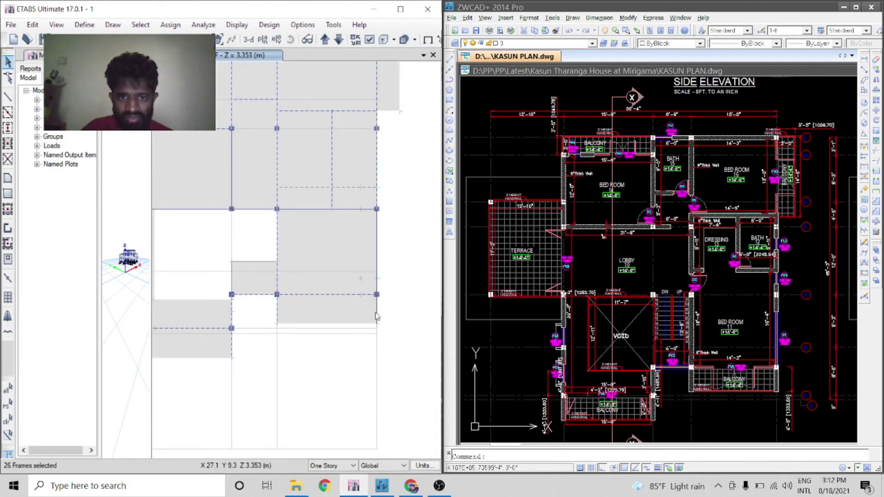
click(377, 266)
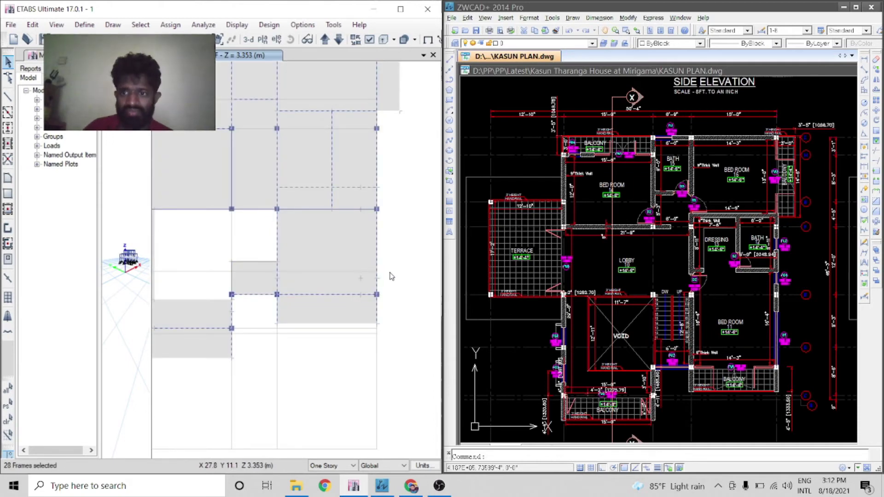
- Assign a 14.2 kN/m uniform gravity load in the Dead pattern to the selected 1F beams, replacing existing loads
scroll(390, 277, down, 3)
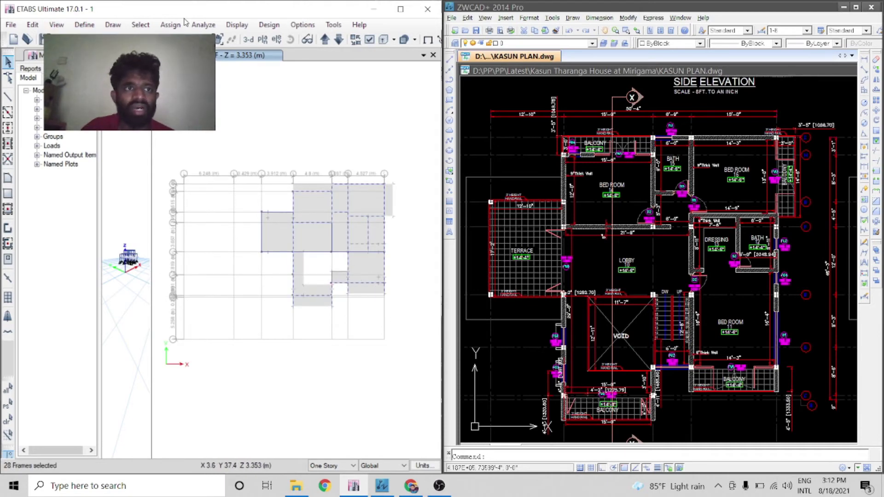
click(171, 25)
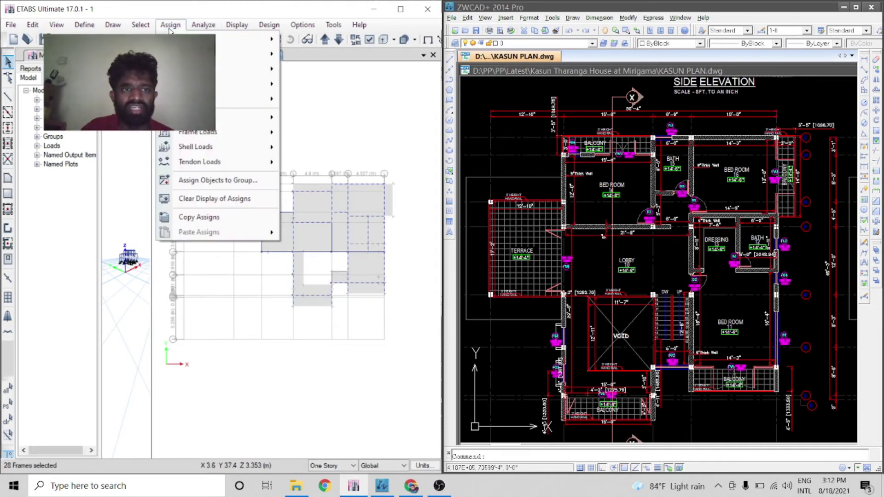
mouse_move(257, 136)
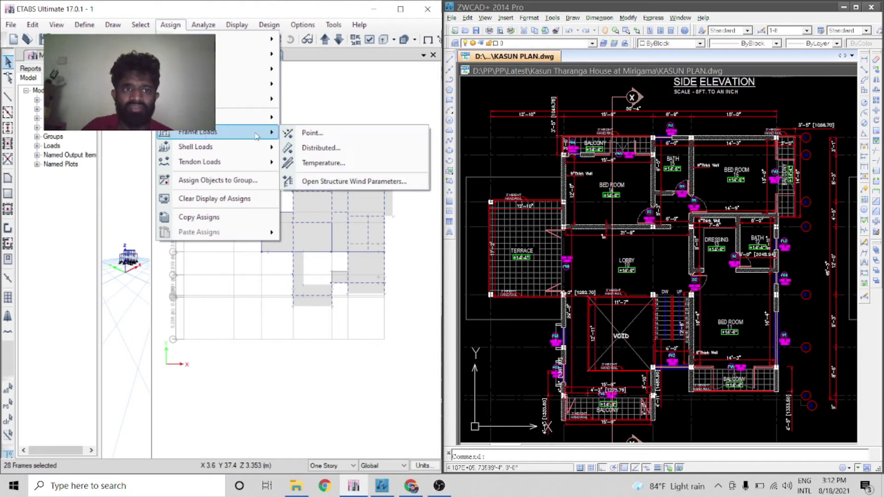
click(319, 148)
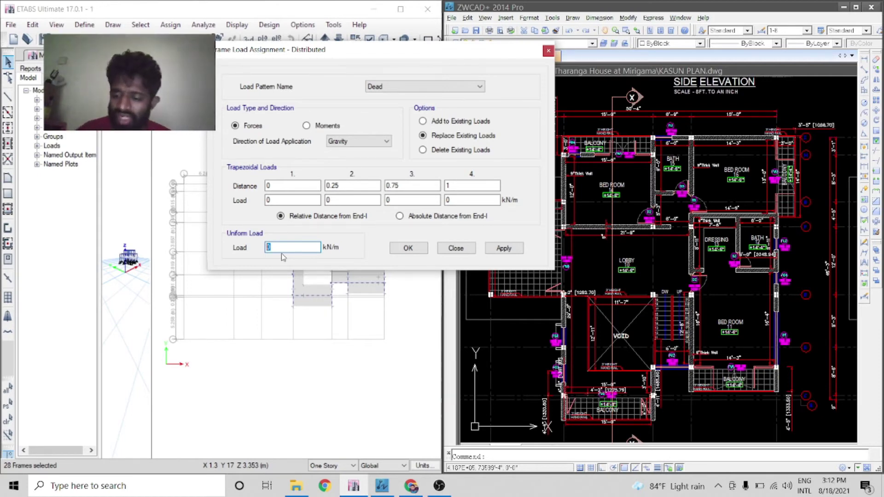
text(14.2)
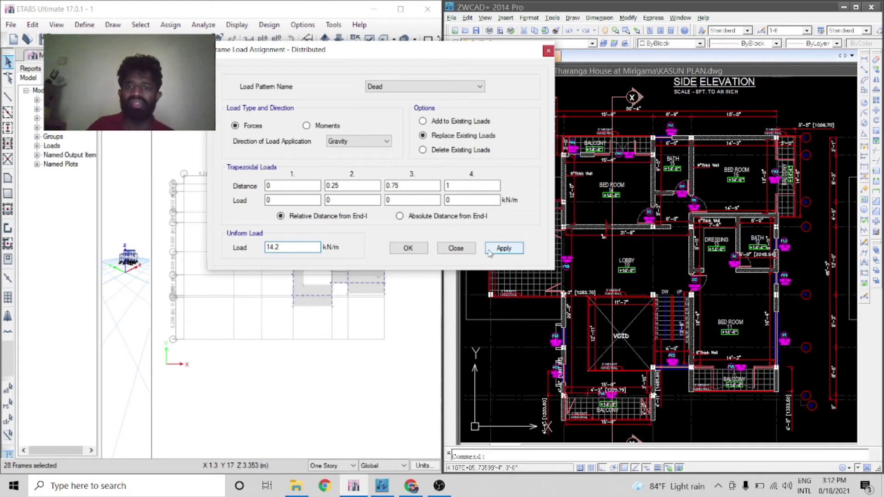
click(504, 248)
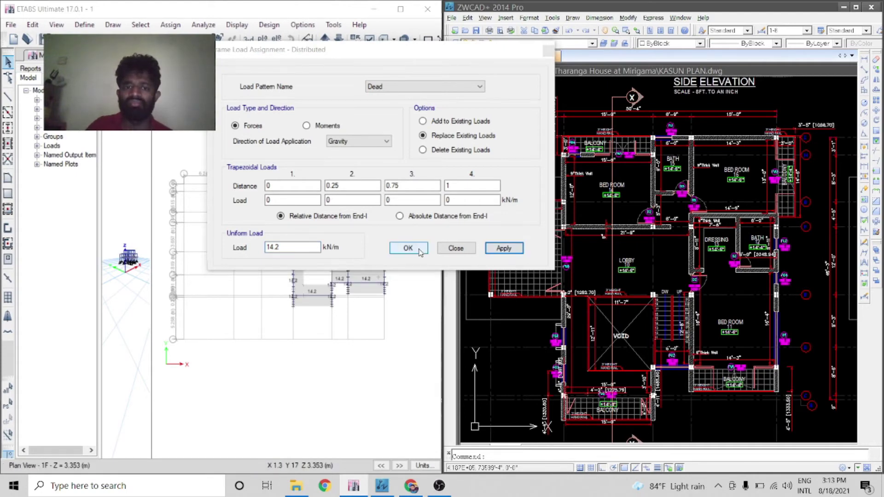
click(402, 249)
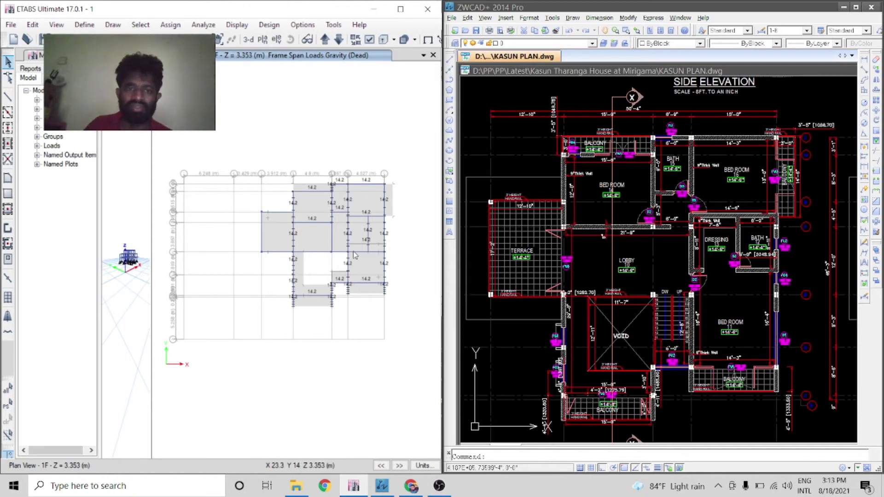
scroll(407, 235, up, 3)
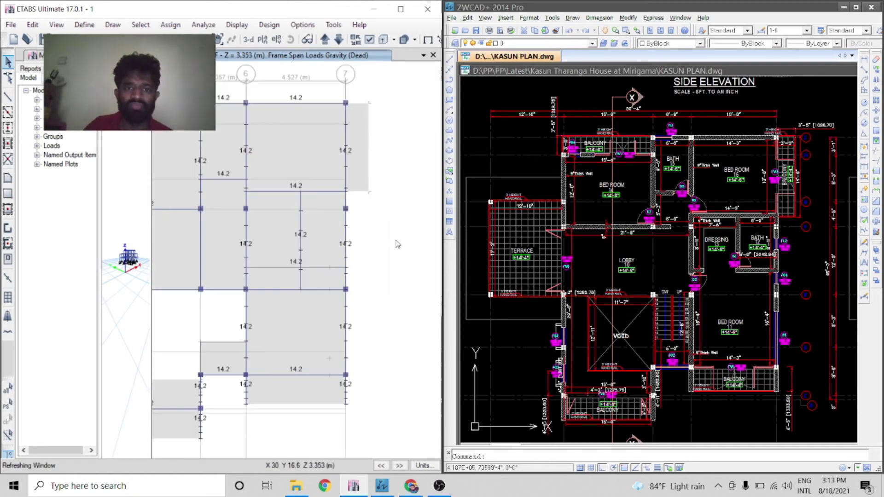
scroll(397, 245, down, 3)
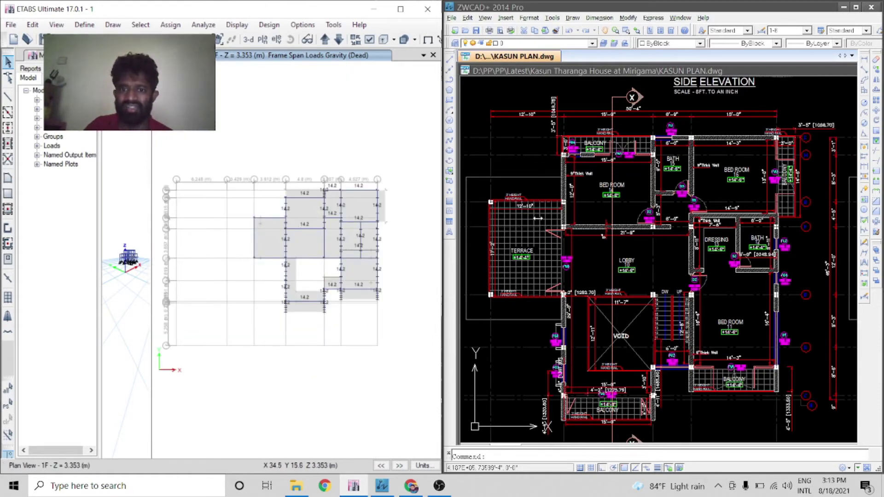
- Switch to ZWCAD and examine the terrace hand rails and the balcony beside bedroom 16 on the first floor plan
click(571, 222)
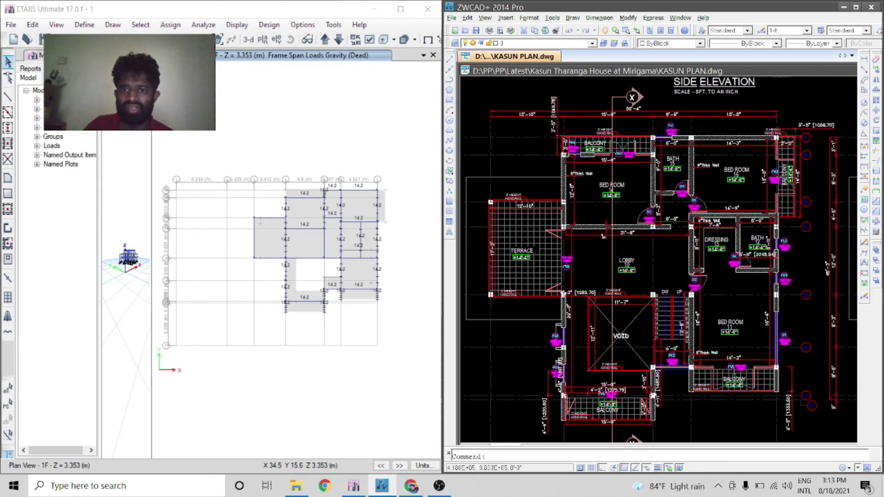
scroll(504, 228, up, 2)
scroll(520, 194, up, 1)
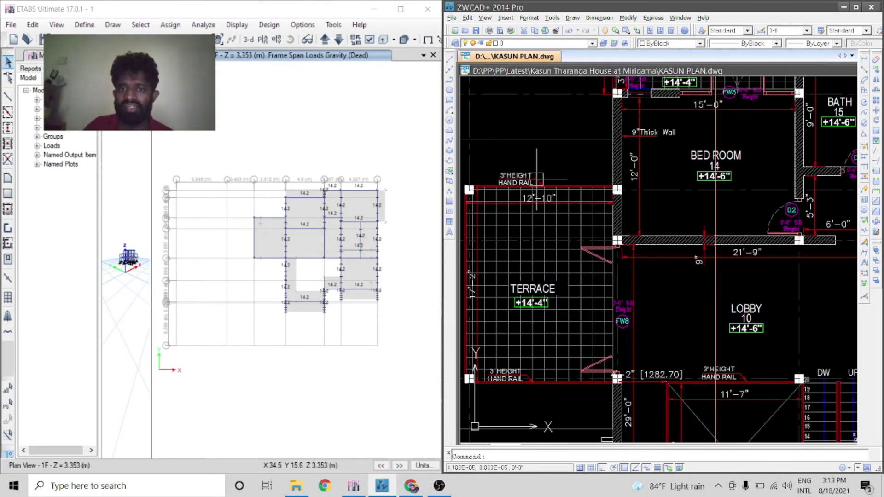
scroll(583, 185, down, 2)
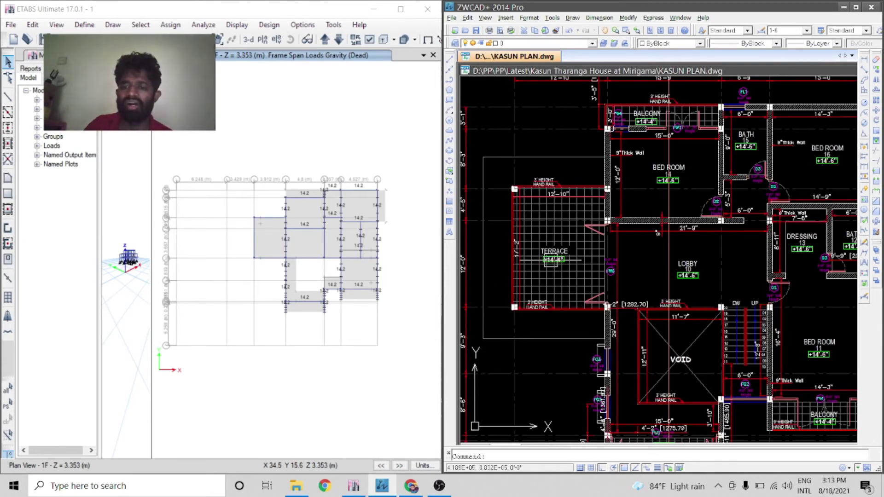
scroll(548, 254, down, 2)
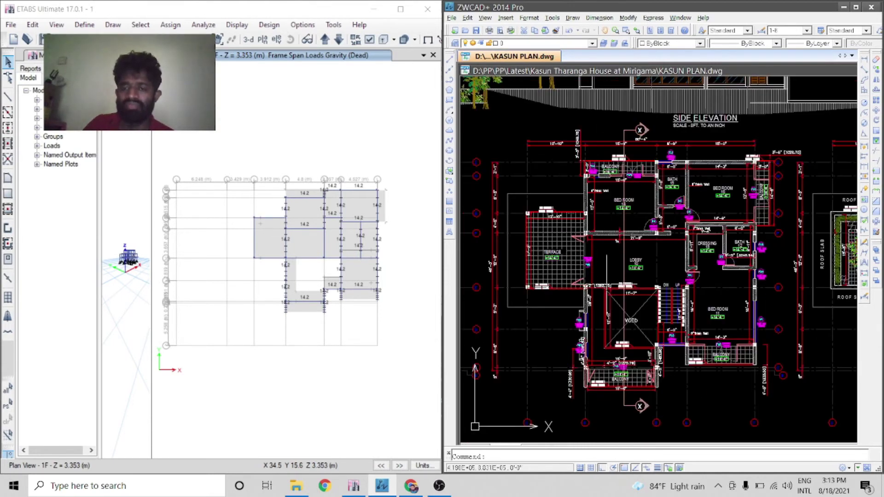
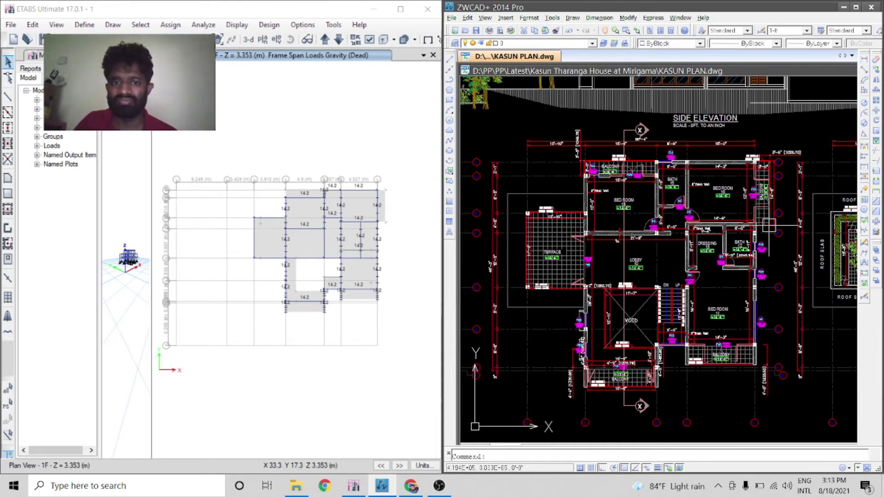
scroll(772, 173, up, 3)
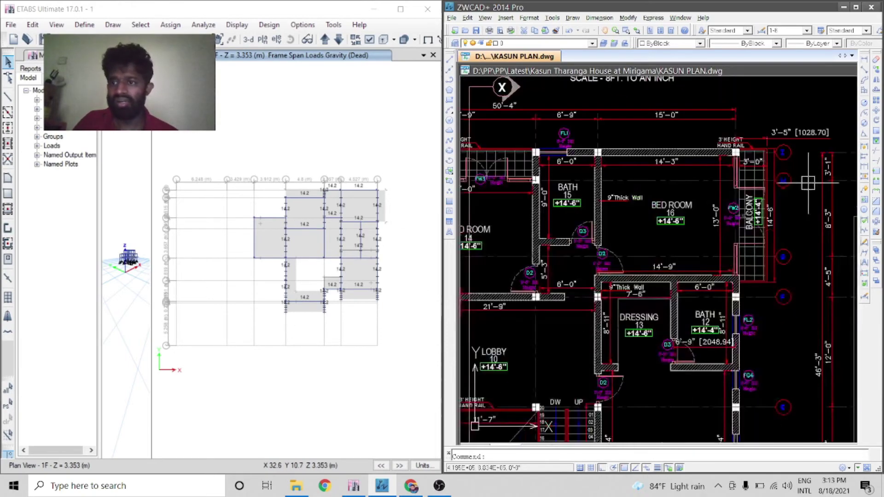
scroll(774, 164, up, 1)
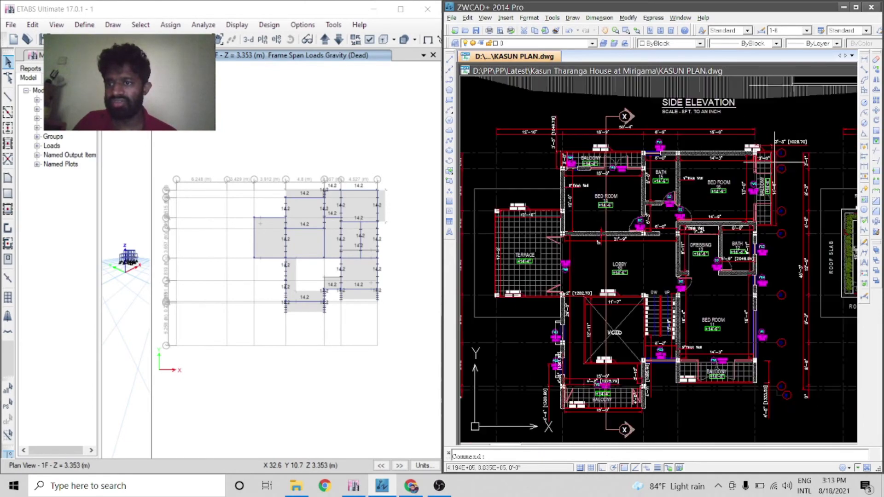
scroll(774, 163, down, 4)
scroll(619, 92, up, 4)
scroll(619, 92, down, 5)
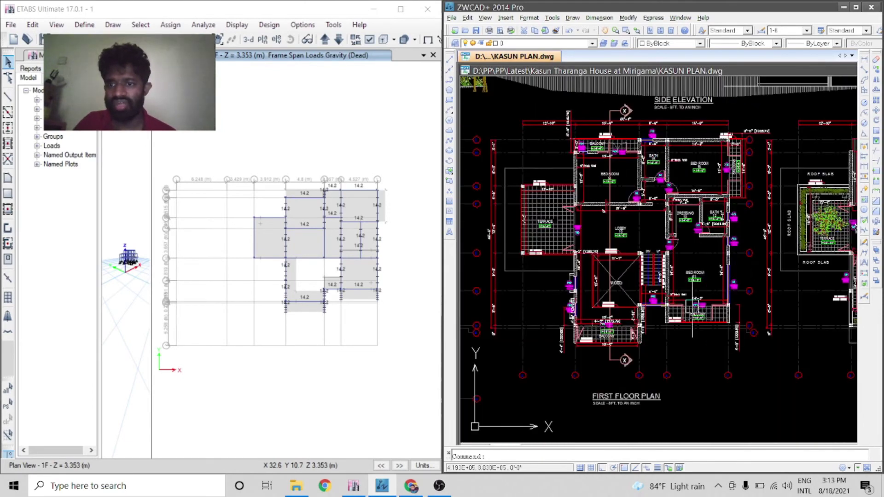
- Examine the hand rails around the void and the front balconies on the first floor plan
scroll(630, 317, up, 3)
scroll(649, 286, down, 3)
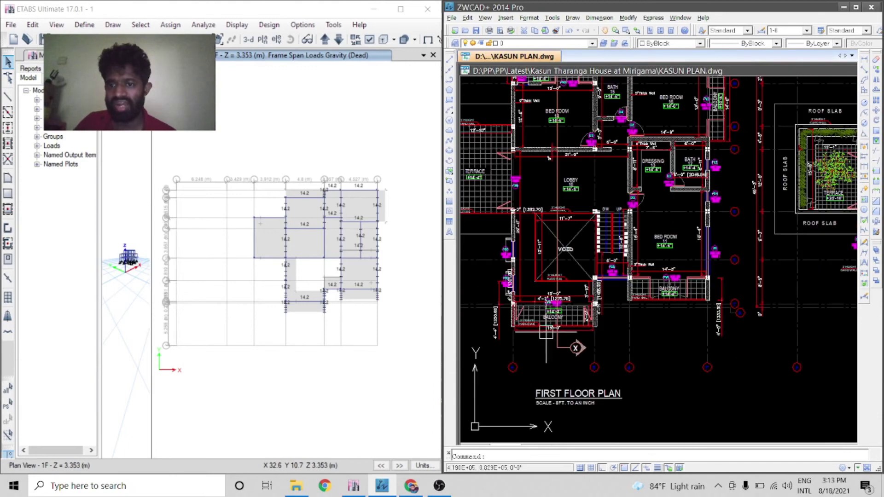
scroll(650, 286, up, 3)
scroll(649, 285, down, 4)
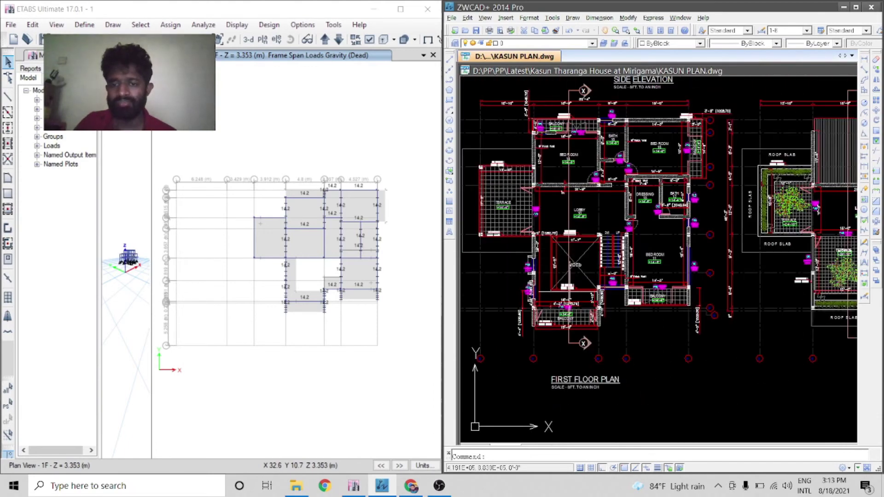
scroll(570, 276, up, 5)
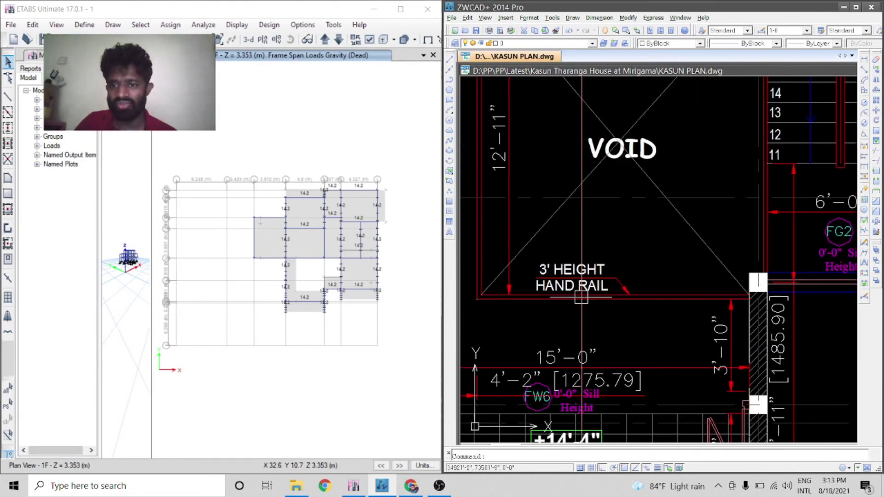
scroll(582, 198, down, 3)
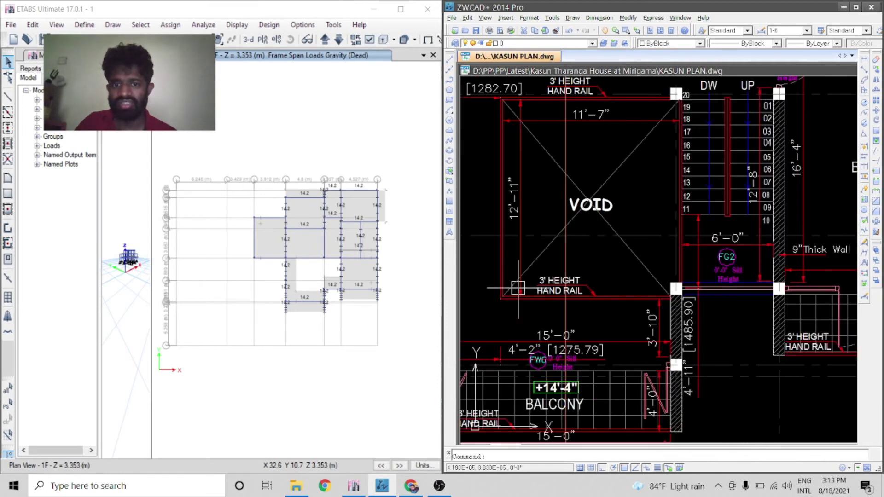
scroll(555, 295, down, 2)
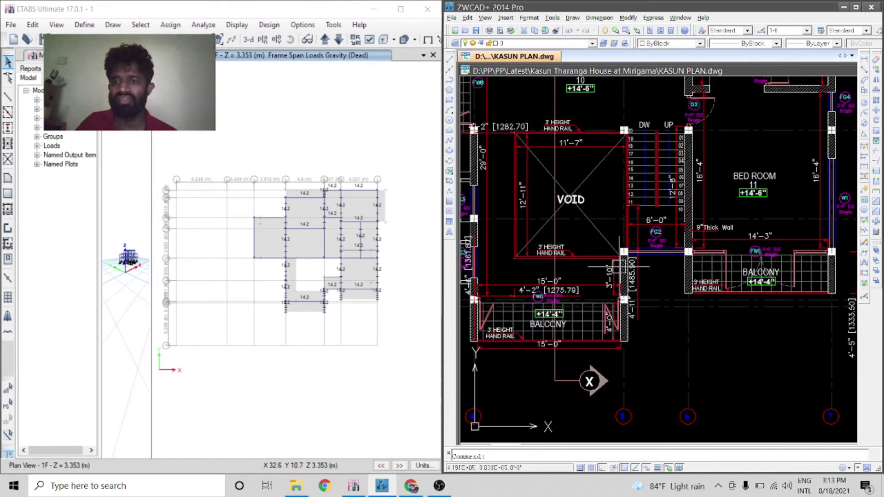
scroll(640, 248, down, 2)
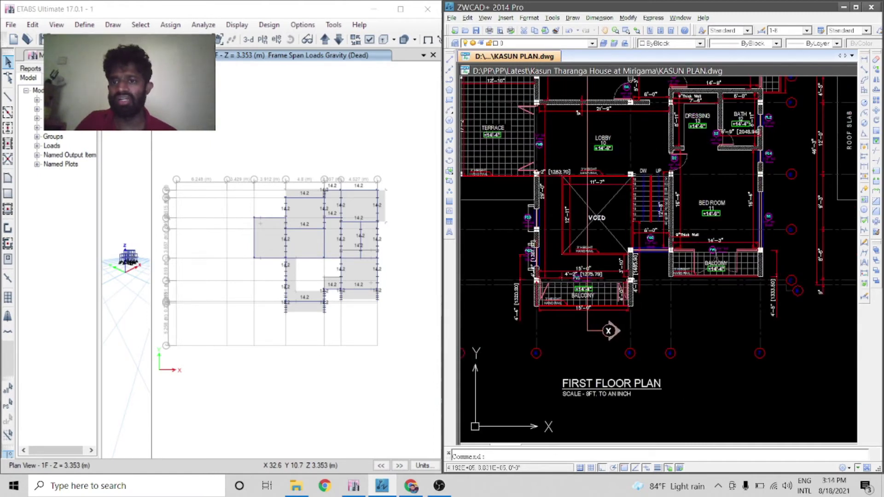
scroll(645, 218, down, 2)
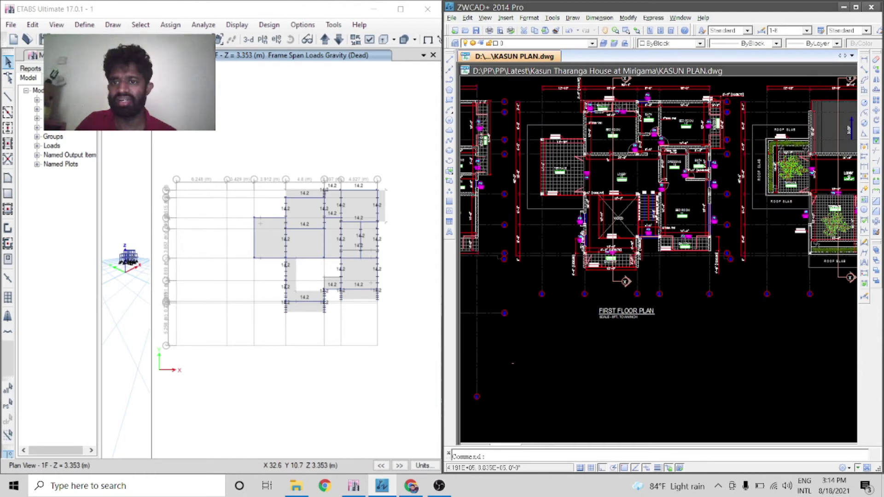
- In ETABS, replace the Dead load on the grid 4 beam under opening FW8, between lobby and terrace, with a uniform 4 kN/m
scroll(601, 144, up, 3)
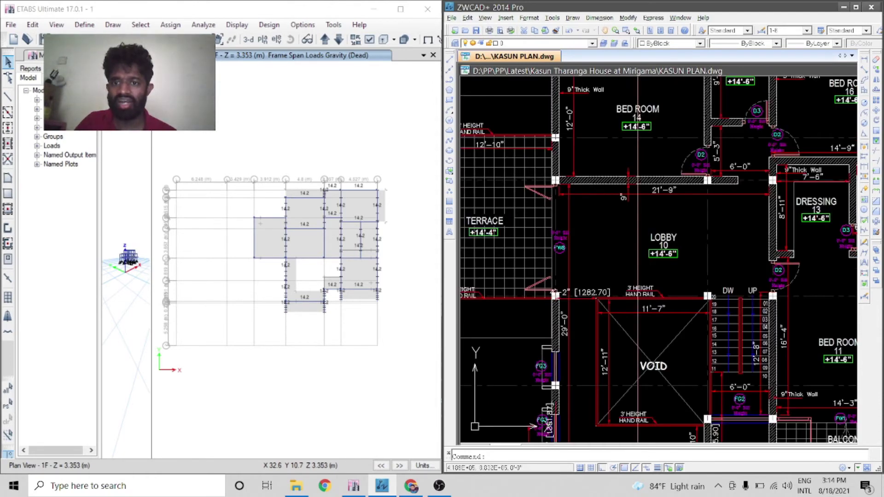
scroll(555, 248, up, 1)
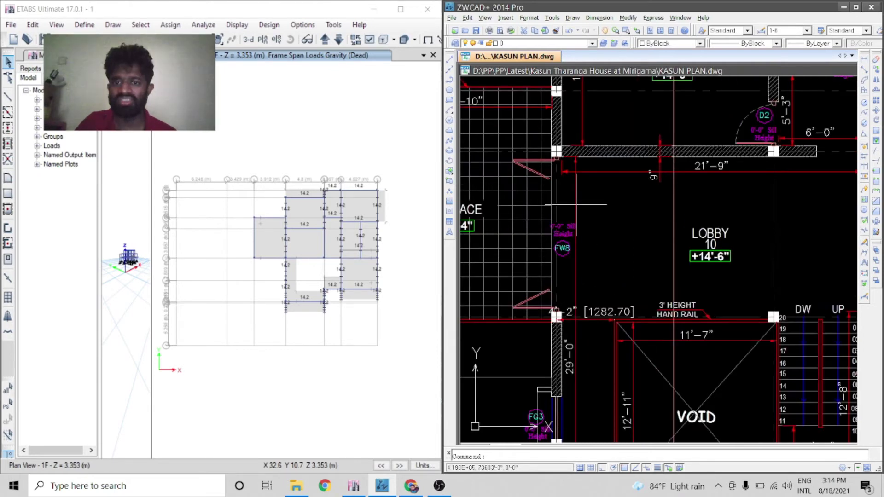
scroll(576, 205, down, 3)
click(285, 251)
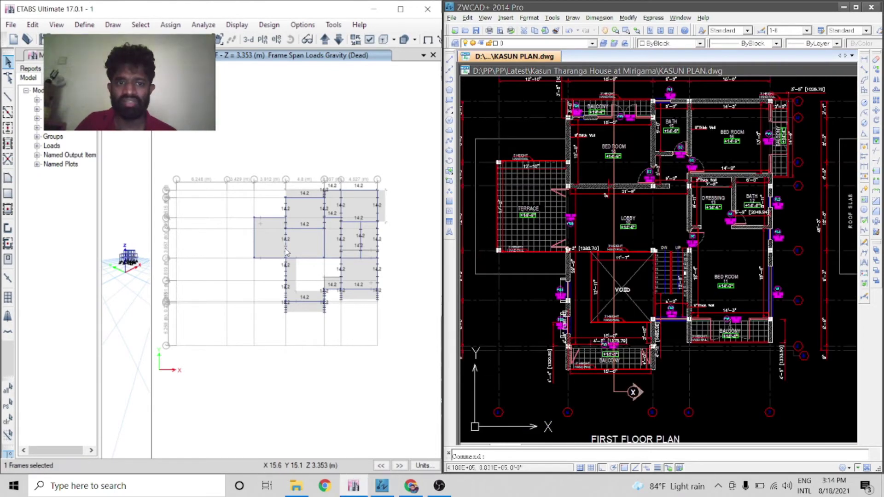
click(170, 25)
mouse_move(253, 134)
click(322, 148)
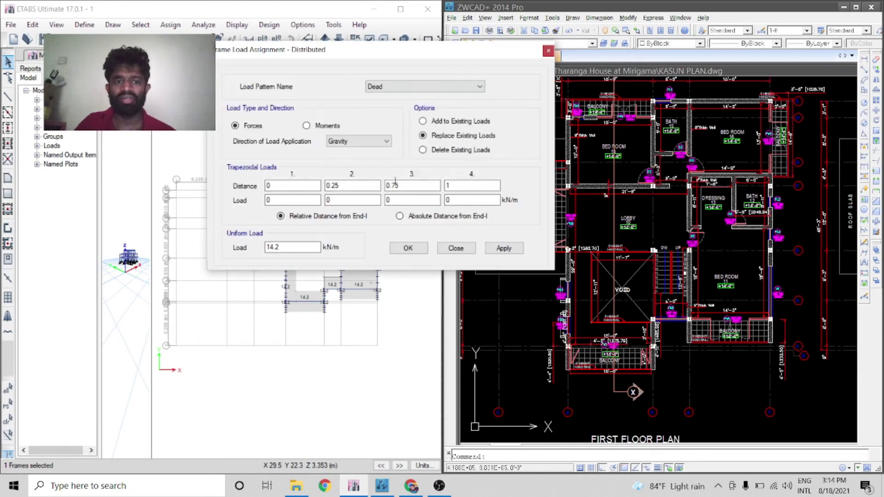
drag(443, 56, 355, 45)
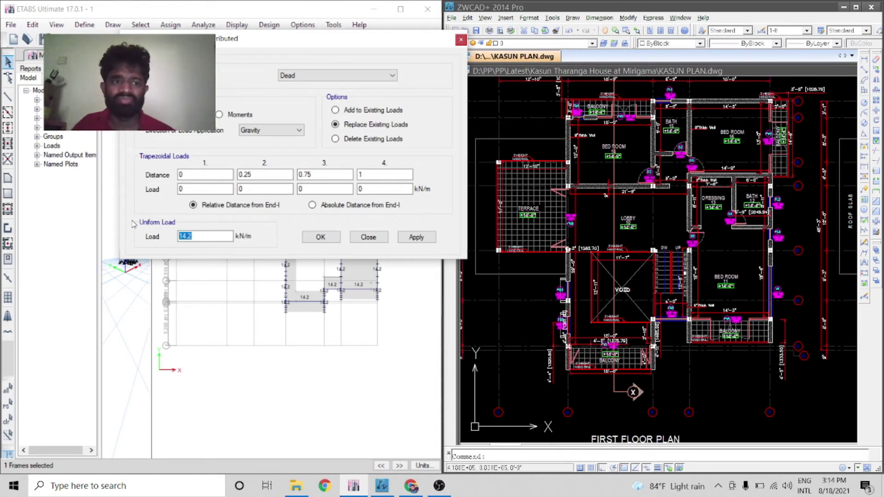
key(BackSpace)
text(4)
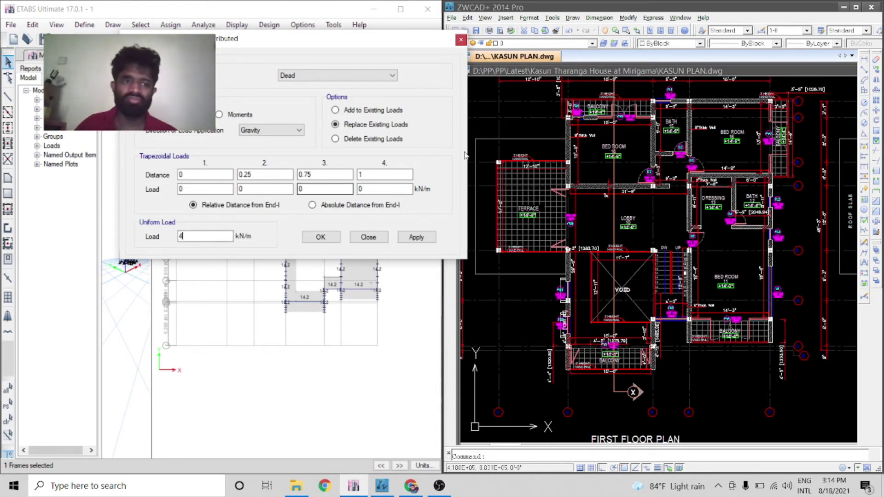
click(417, 238)
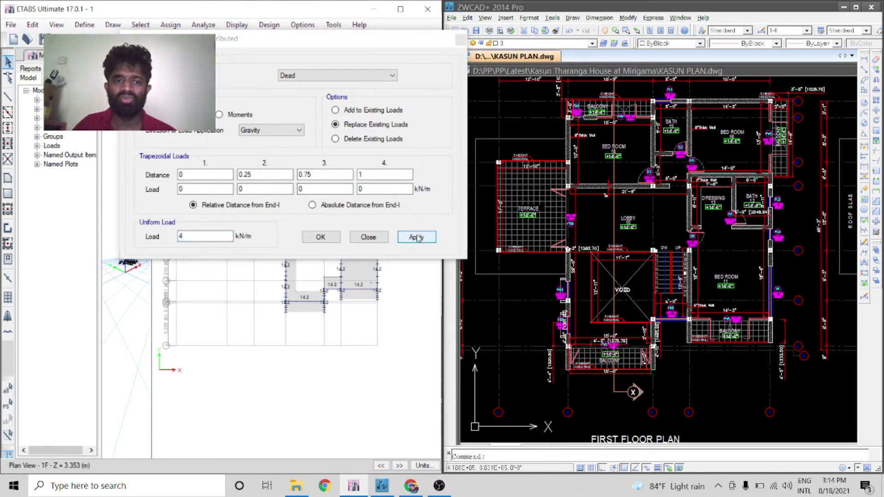
- Replace the Dead load on the 1F beam between the rear bedroom and its balcony, spanning grids 4 to 5, with a uniform 6 kN/m
mouse_move(376, 43)
mouse_down()
mouse_move(386, 312)
mouse_move(370, 247)
mouse_move(311, 150)
mouse_move(335, 205)
mouse_up()
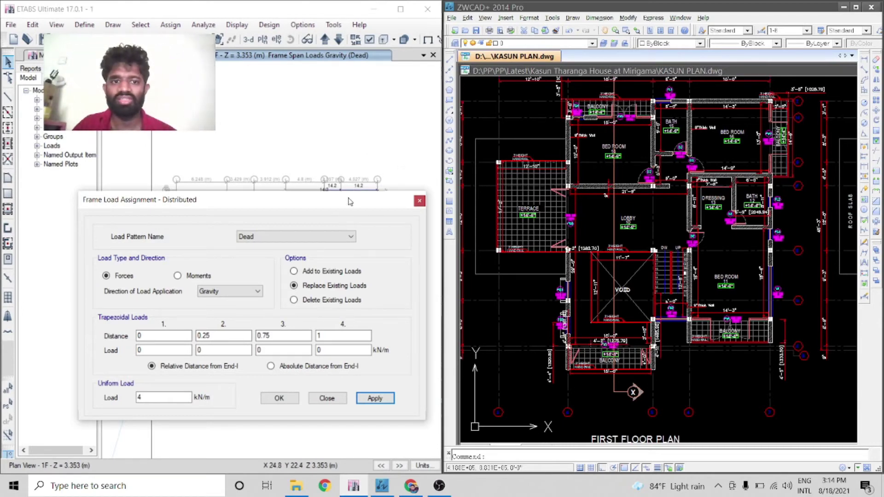
drag(351, 200, 365, 252)
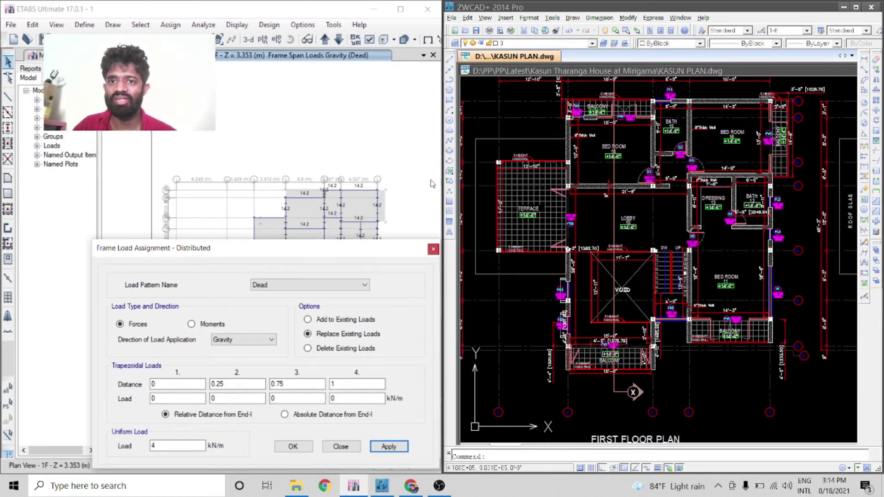
click(311, 199)
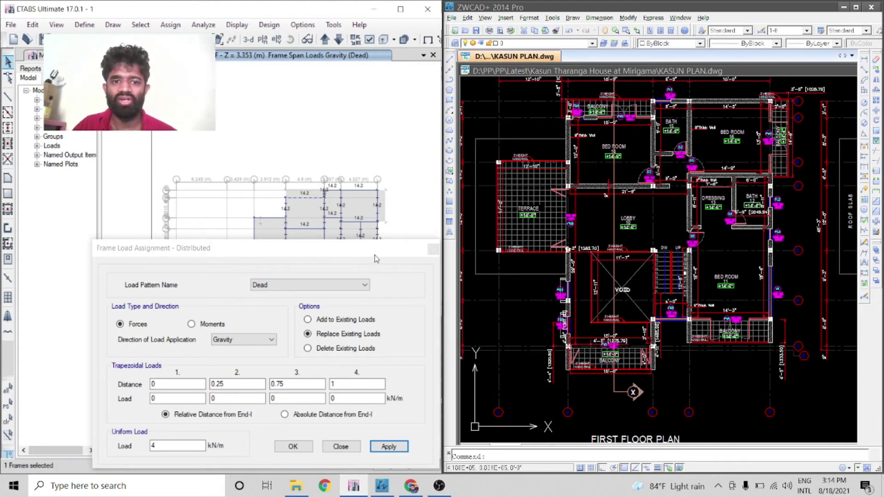
drag(375, 257, 352, 124)
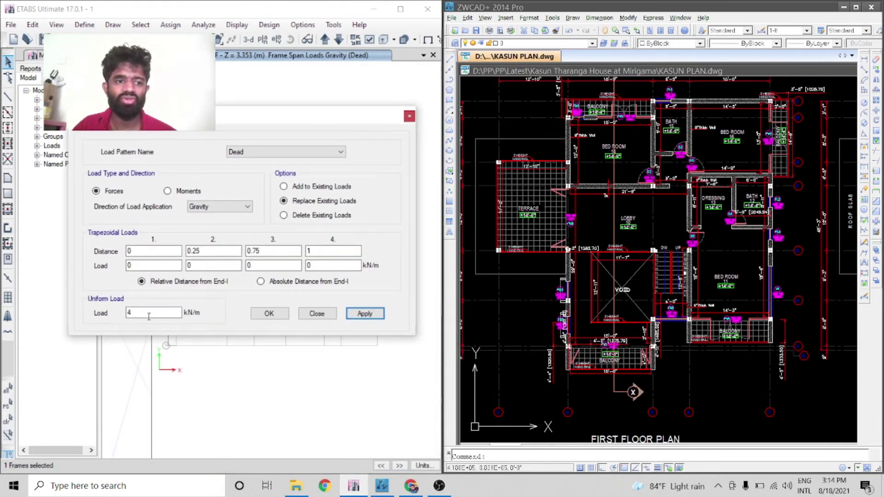
drag(149, 317, 123, 301)
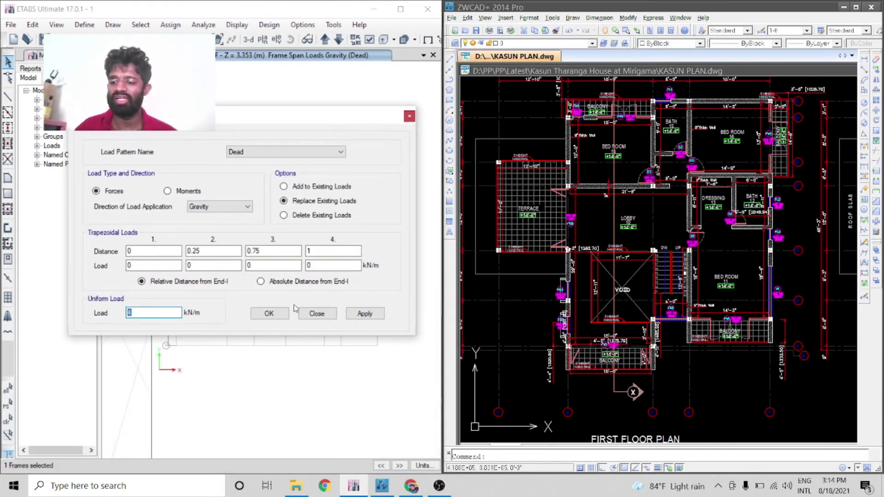
text(6)
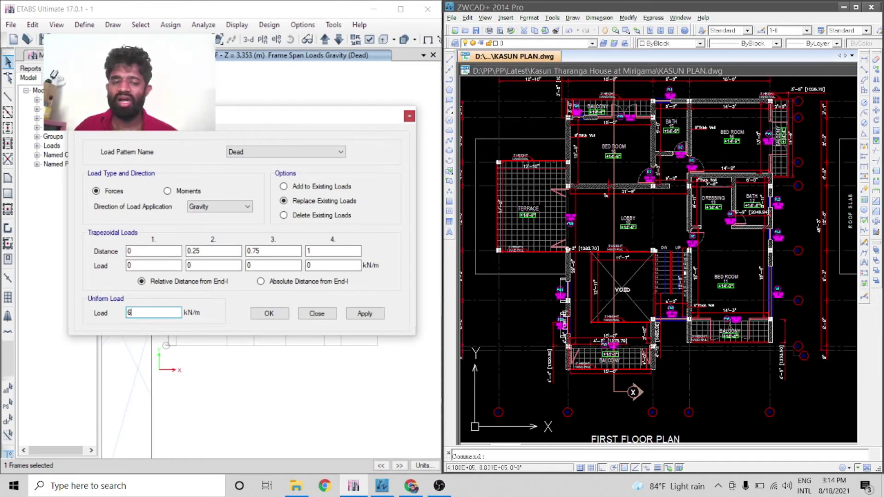
click(365, 314)
- Divide the 1F edge beam beside bedroom 16's balcony and the beam meeting it by breaking them at intersections with selected frames and joints
drag(267, 115, 243, 251)
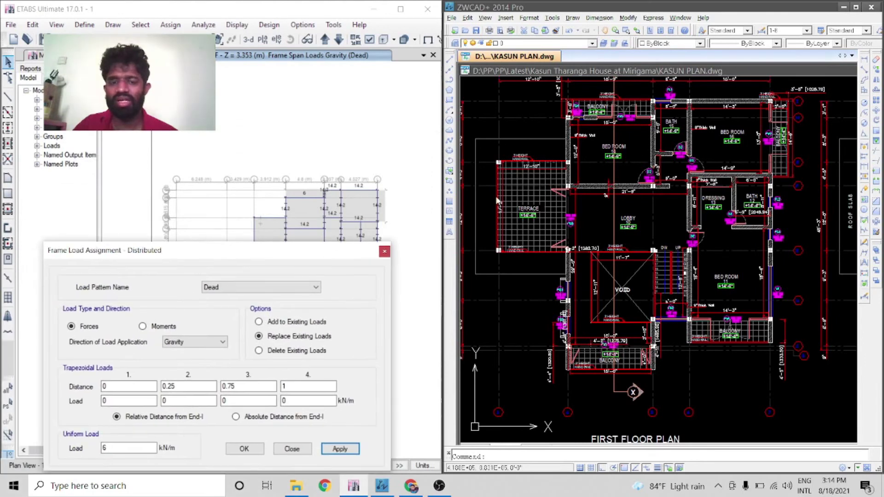
click(379, 214)
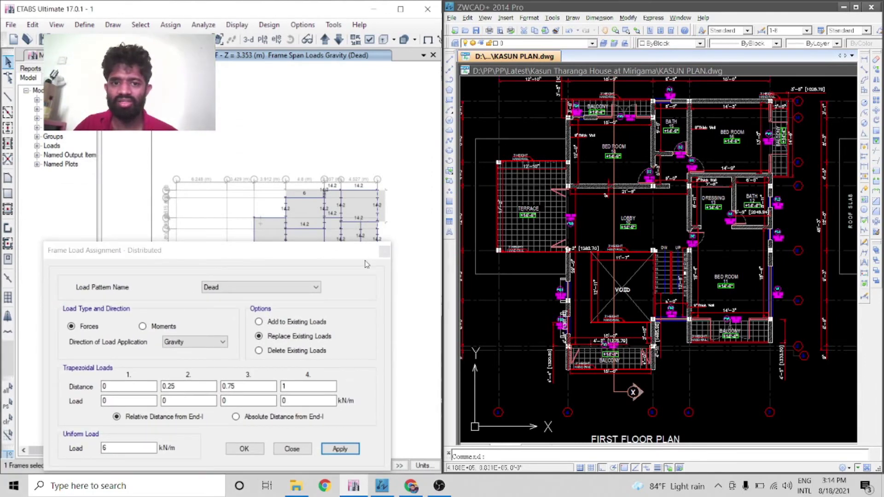
drag(374, 250, 387, 291)
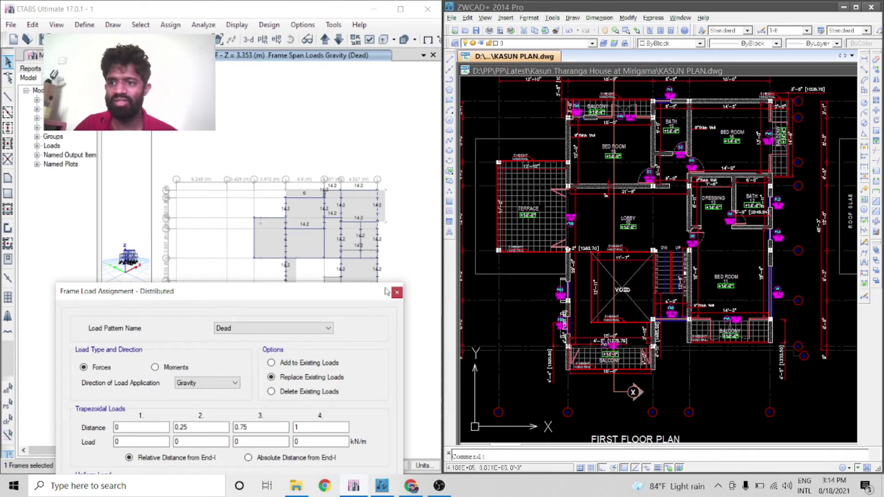
click(373, 223)
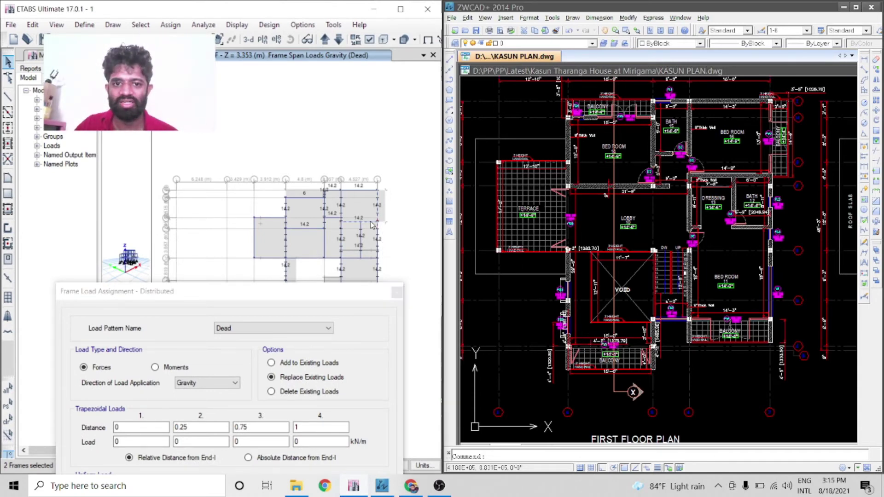
click(32, 25)
mouse_move(168, 290)
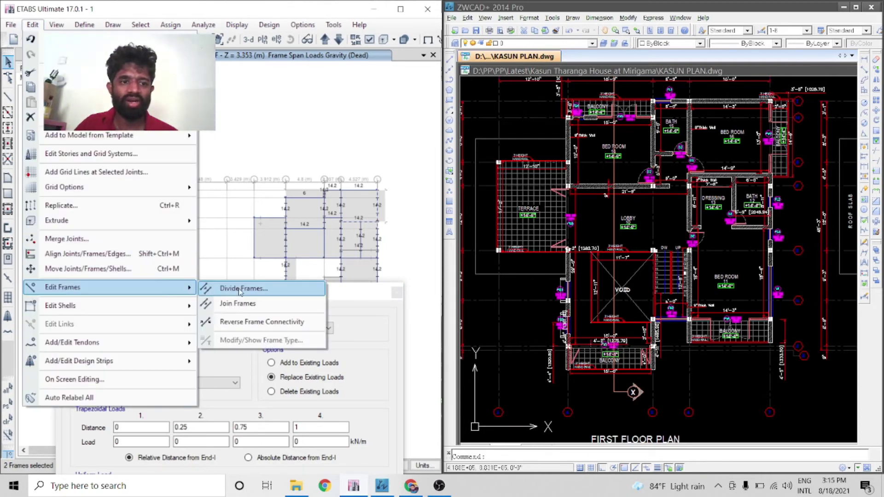
click(237, 287)
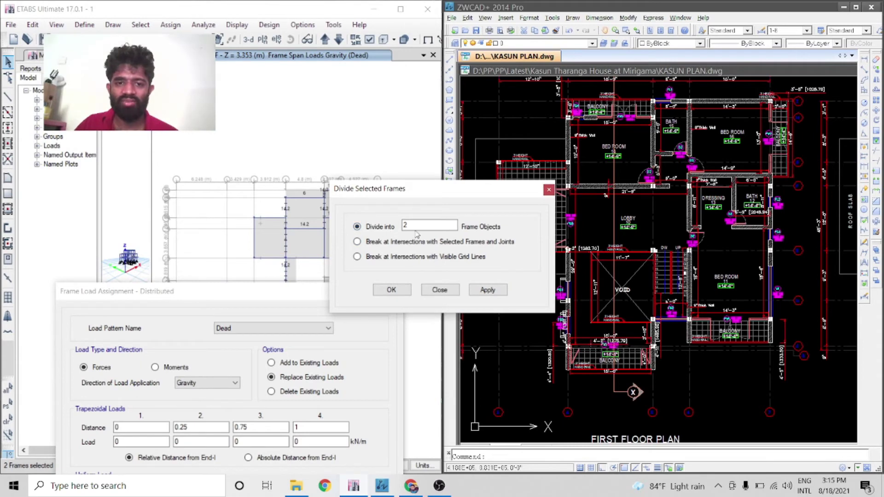
click(374, 244)
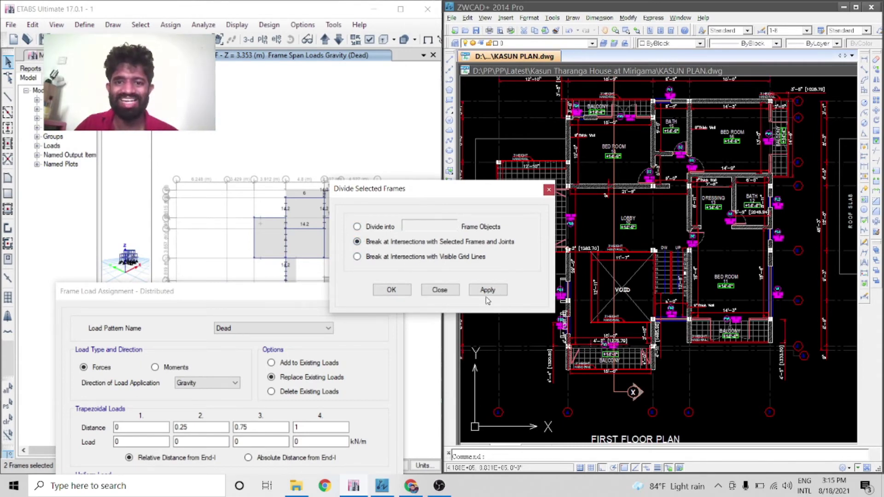
click(501, 295)
click(402, 293)
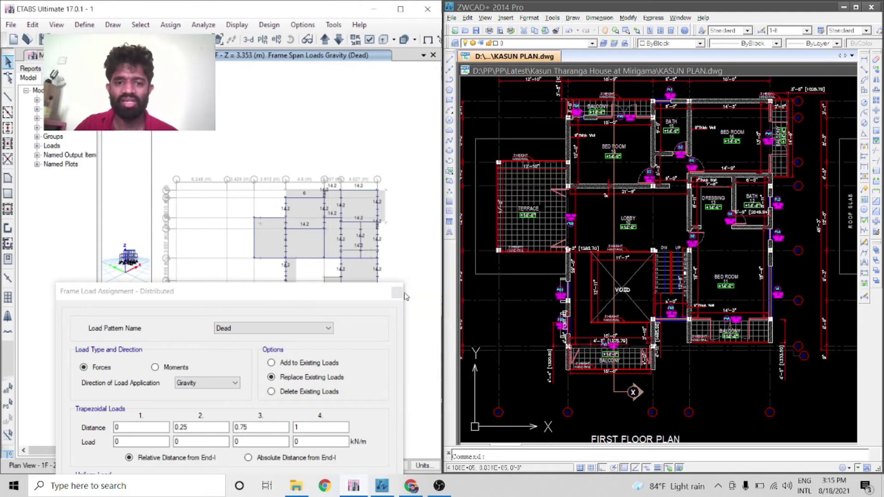
- Replace the Dead load on the divided edge beam segment between bedroom 16 and its side balcony with a uniform 8 kN/m
click(379, 220)
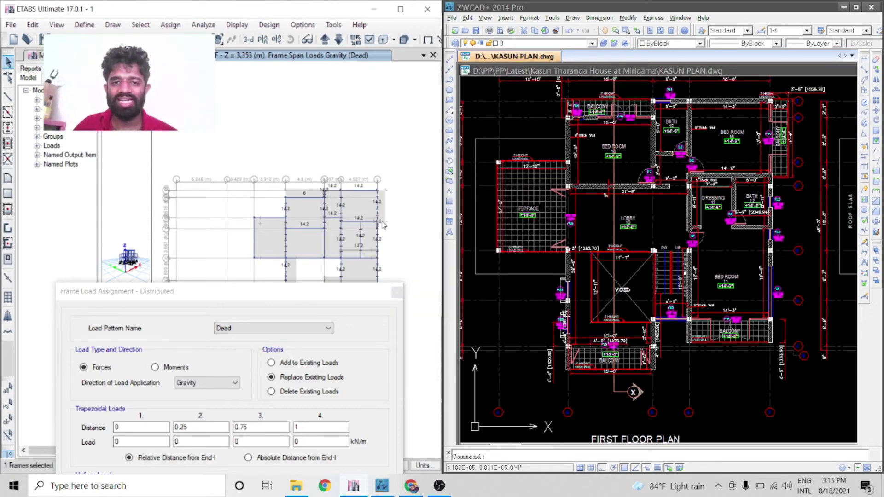
drag(347, 292, 334, 126)
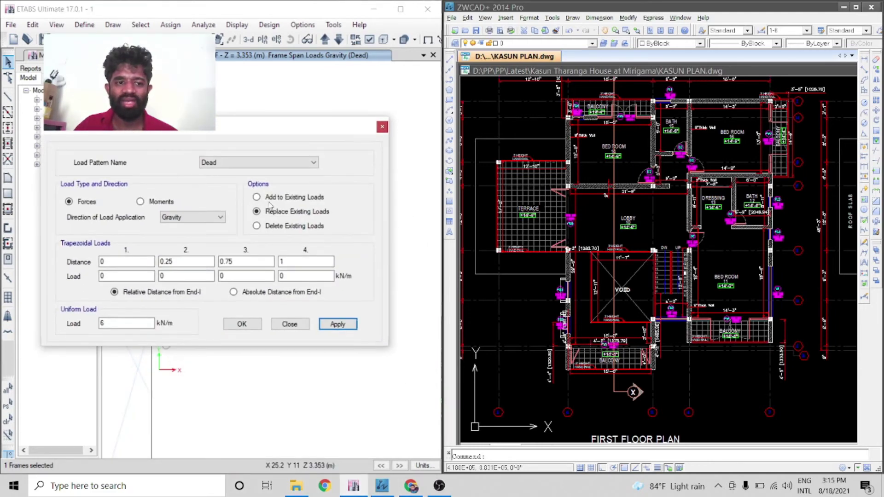
text(6)
double_click(102, 324)
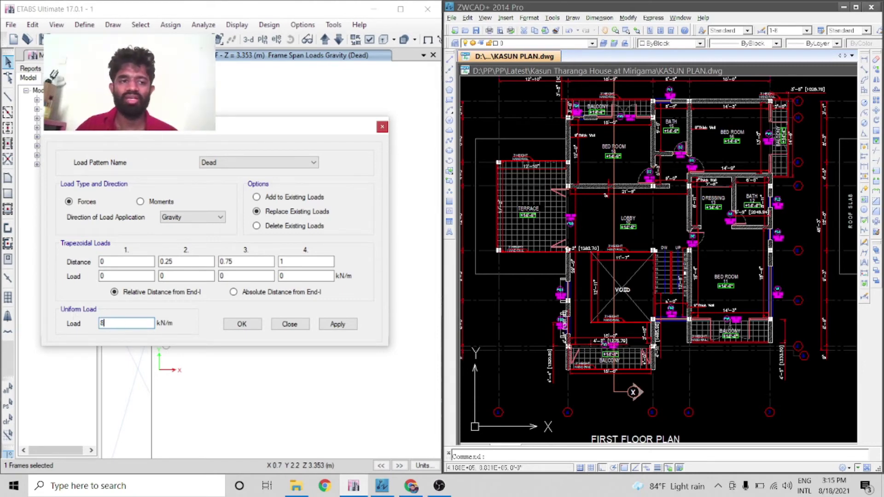
click(338, 325)
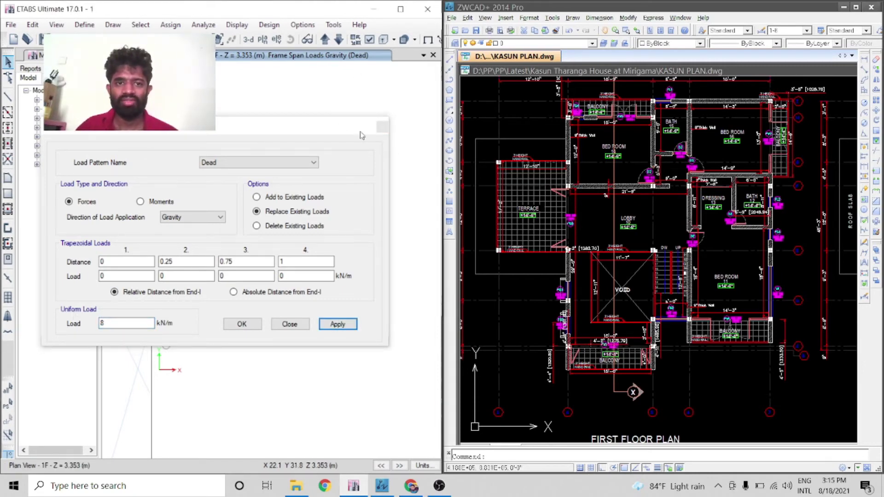
- Check the front balcony opening below the void in ZWCAD and replace the Dead load on its 1F beam with a uniform 5 kN/m
mouse_move(362, 135)
mouse_down()
mouse_move(364, 313)
mouse_move(380, 359)
mouse_move(436, 372)
mouse_move(382, 242)
mouse_move(390, 125)
mouse_up()
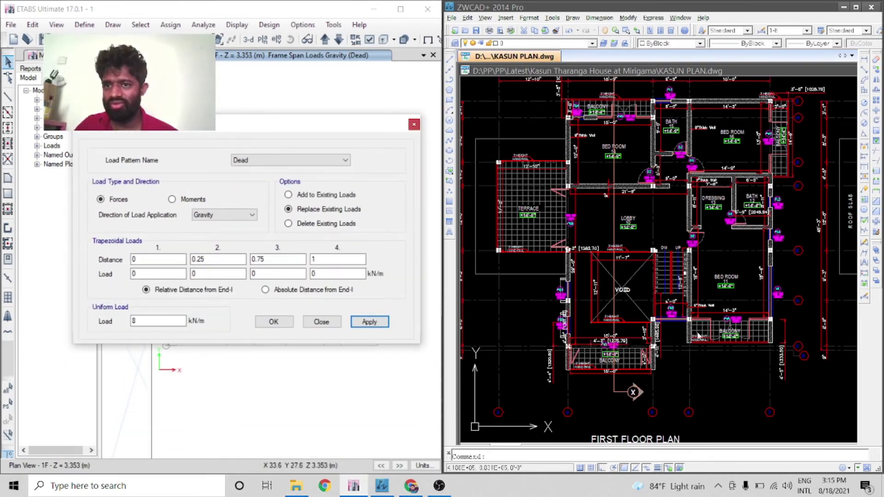
scroll(771, 261, down, 2)
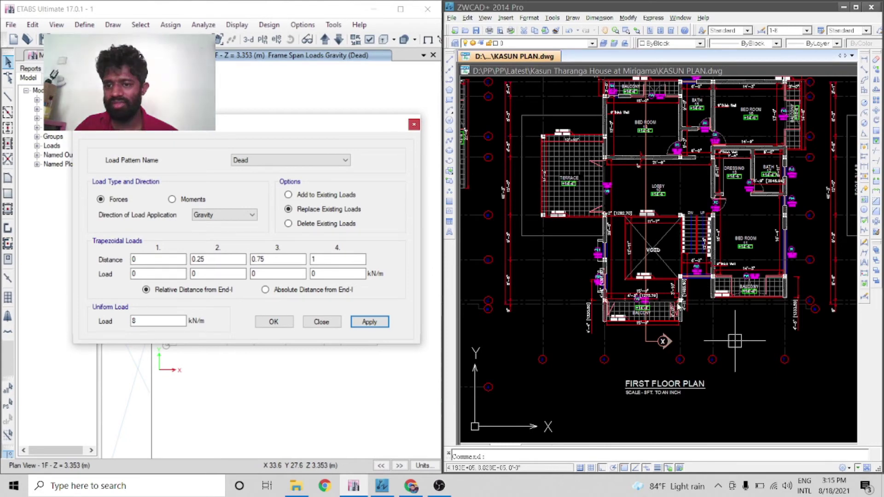
scroll(623, 313, up, 3)
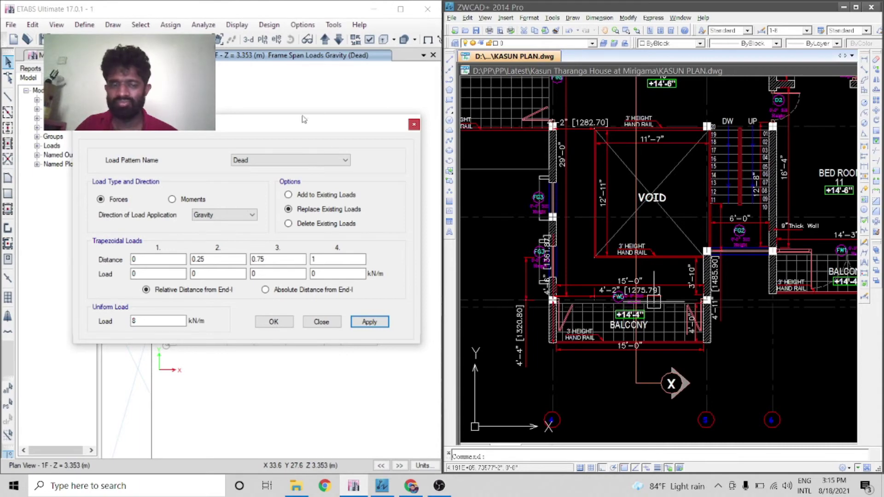
mouse_move(335, 122)
mouse_down()
mouse_move(482, 91)
mouse_move(314, 367)
mouse_move(376, 333)
mouse_move(324, 128)
mouse_up()
click(314, 304)
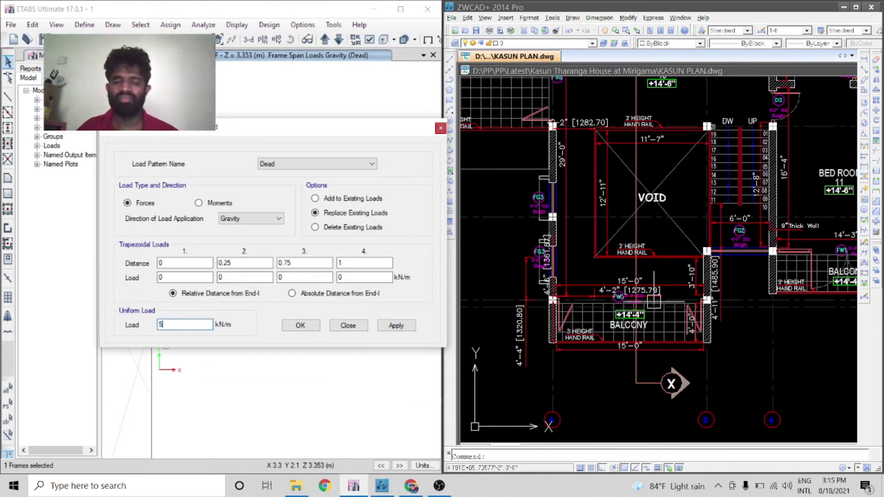
click(396, 326)
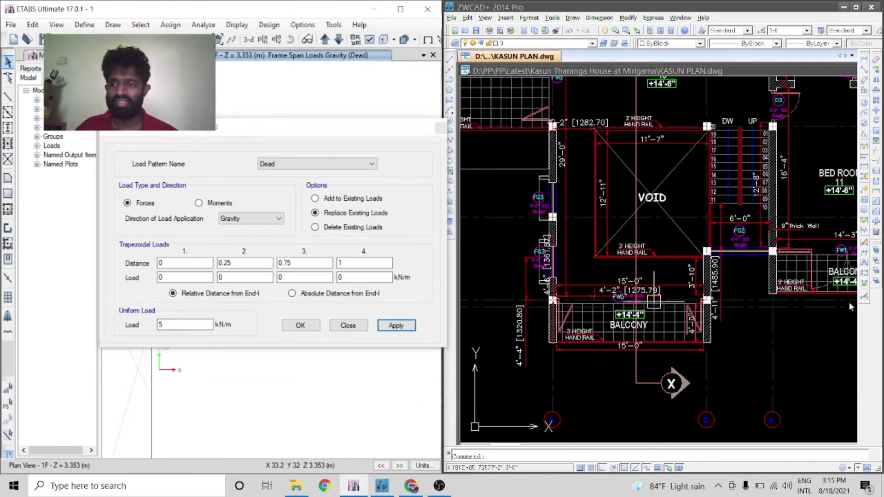
- Check the opening between bedroom 11 and its balcony in ZWCAD and replace the Dead load on that 1F beam with a uniform 8 kN/m
scroll(814, 307, down, 5)
scroll(829, 267, up, 5)
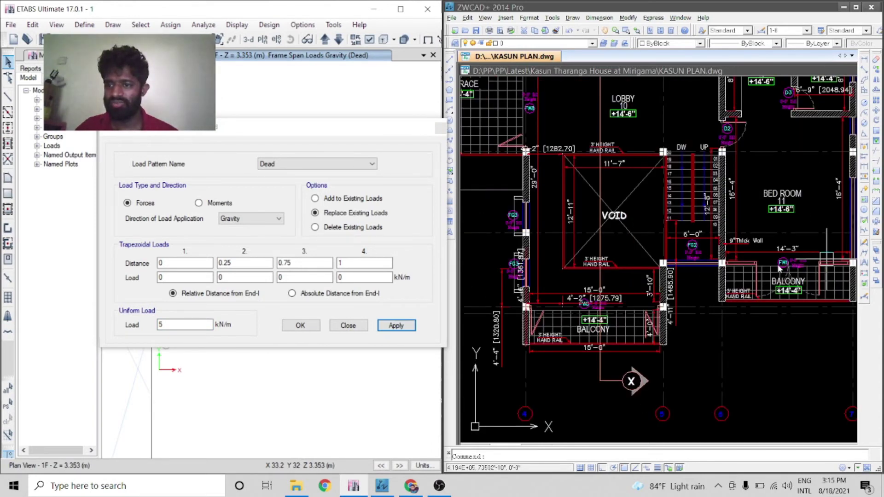
drag(312, 129, 328, 90)
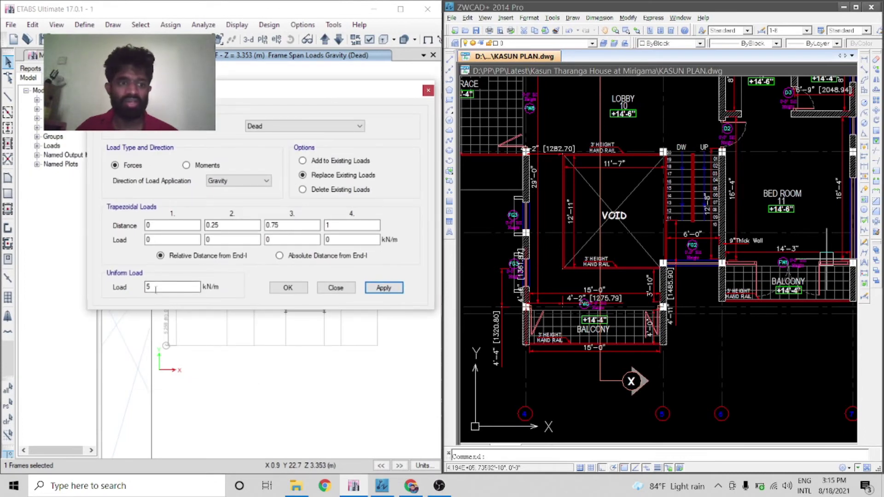
key(BackSpace)
text(8)
click(393, 291)
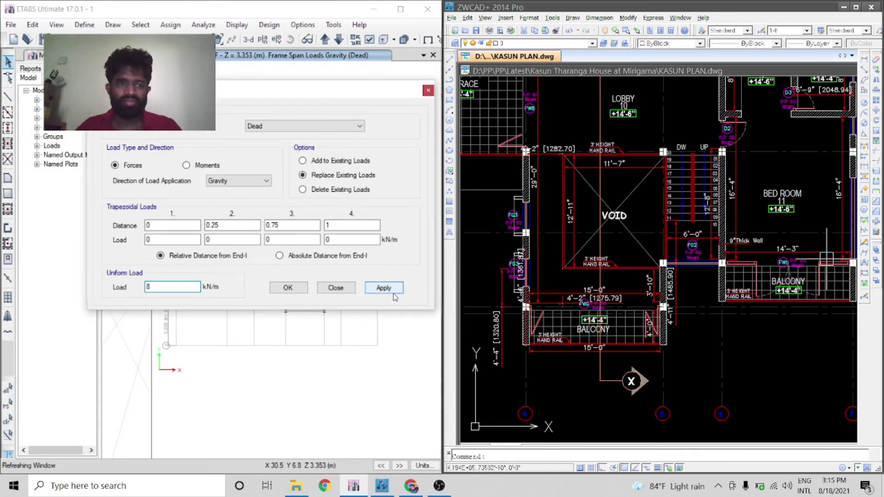
mouse_move(337, 102)
mouse_down()
mouse_move(295, 233)
mouse_move(564, 260)
mouse_move(334, 112)
mouse_move(347, 108)
mouse_up()
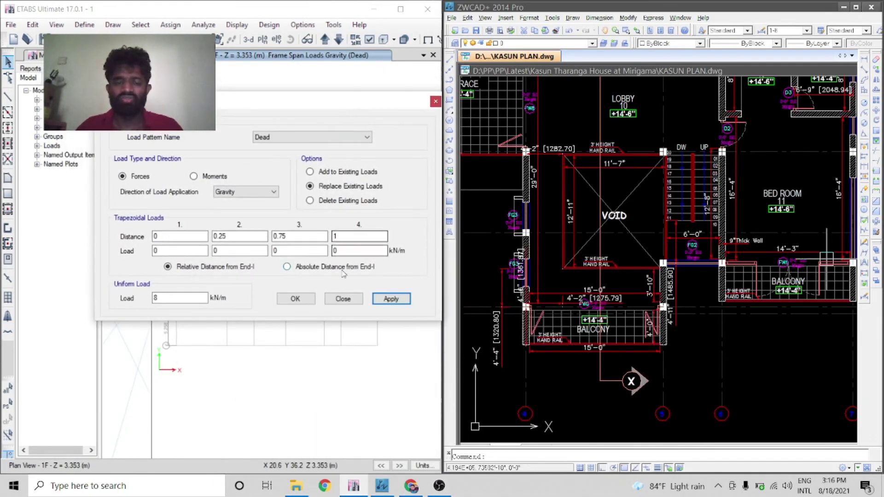
- Bring ETABS and ZWCAD back to the front and review the assigned Dead beam loads on the 1F plan
click(439, 486)
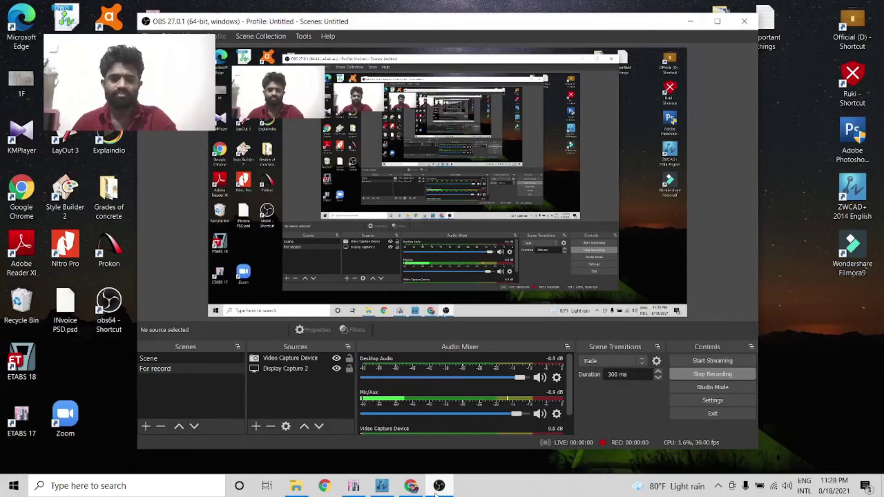
click(353, 486)
mouse_move(410, 491)
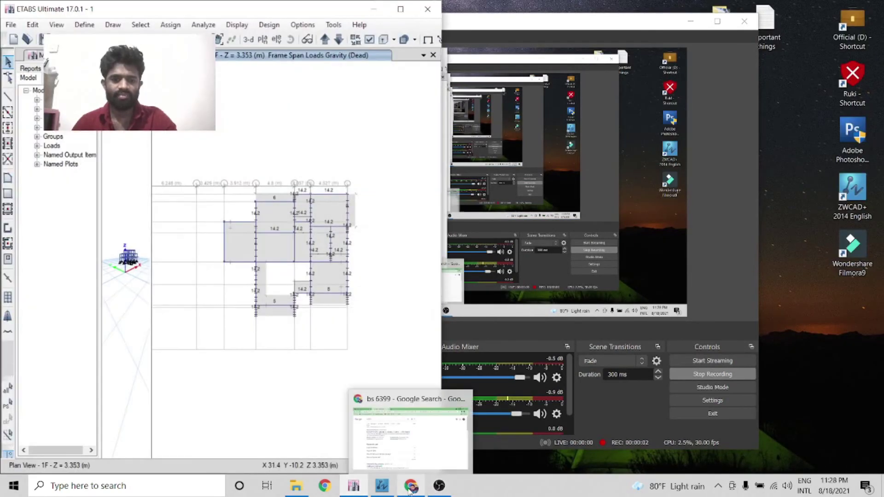
click(382, 485)
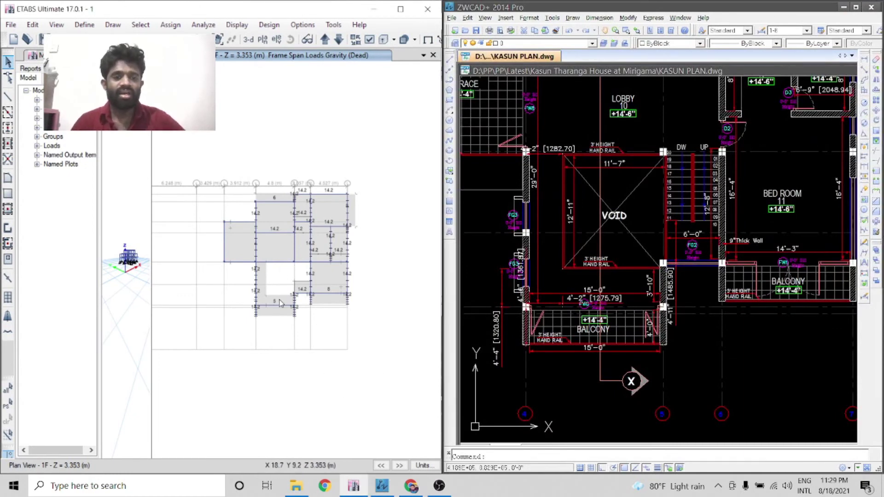
scroll(297, 276, up, 3)
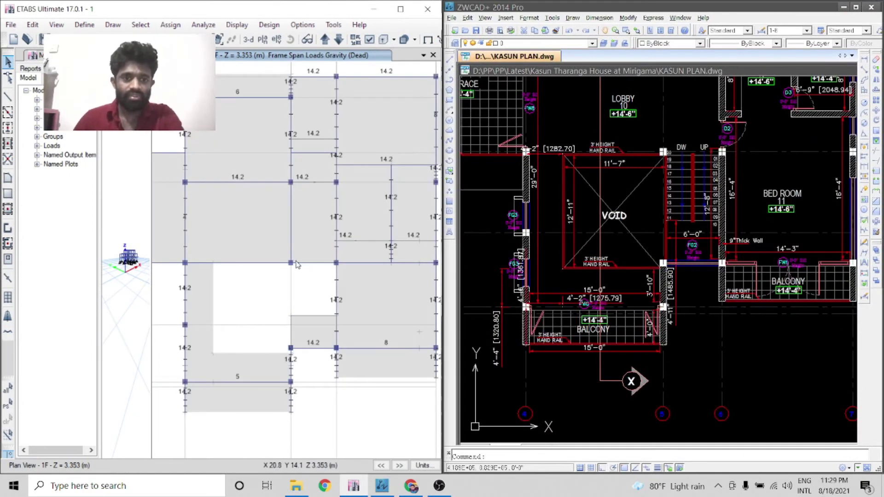
scroll(297, 264, down, 3)
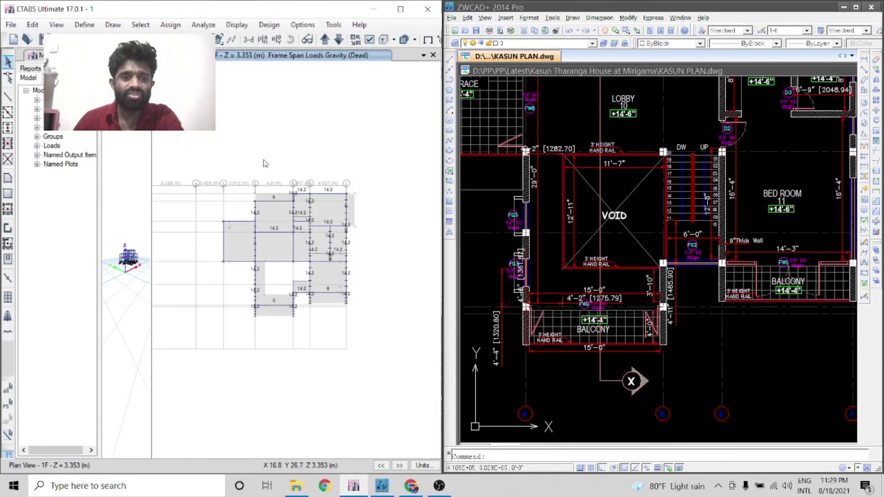
- Move the ETABS plan view up to 2F and examine the terrace flower-box walls on the roof top plan in ZWCAD
click(325, 39)
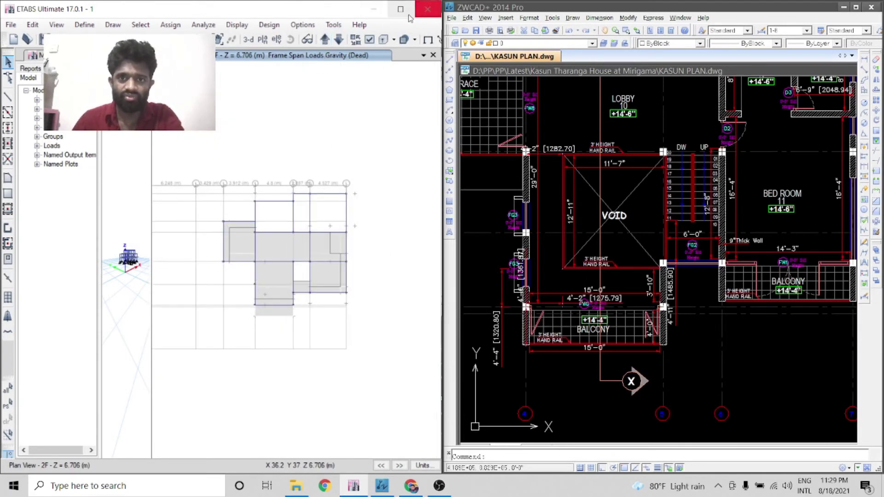
click(664, 255)
scroll(628, 227, down, 4)
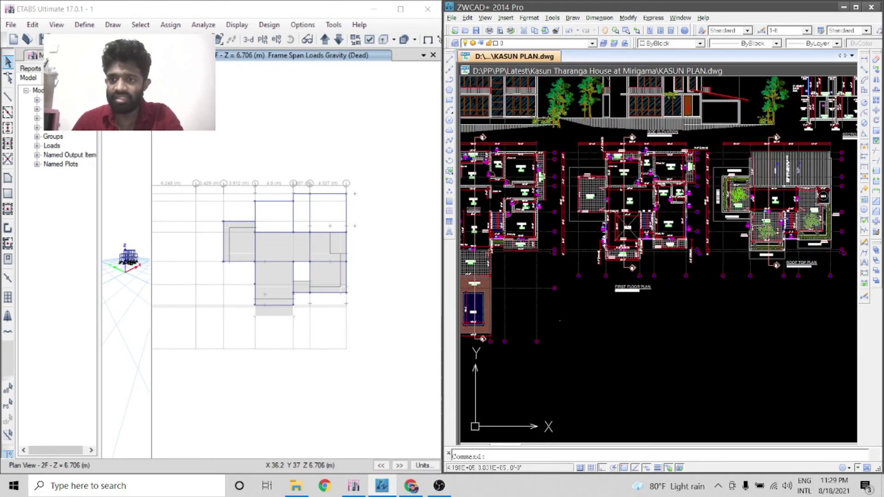
scroll(801, 207, up, 3)
scroll(746, 230, down, 3)
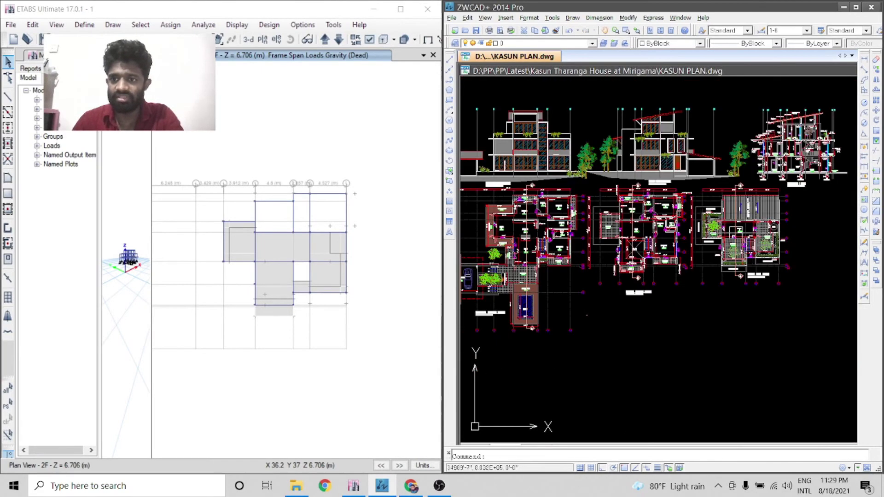
scroll(730, 224, up, 3)
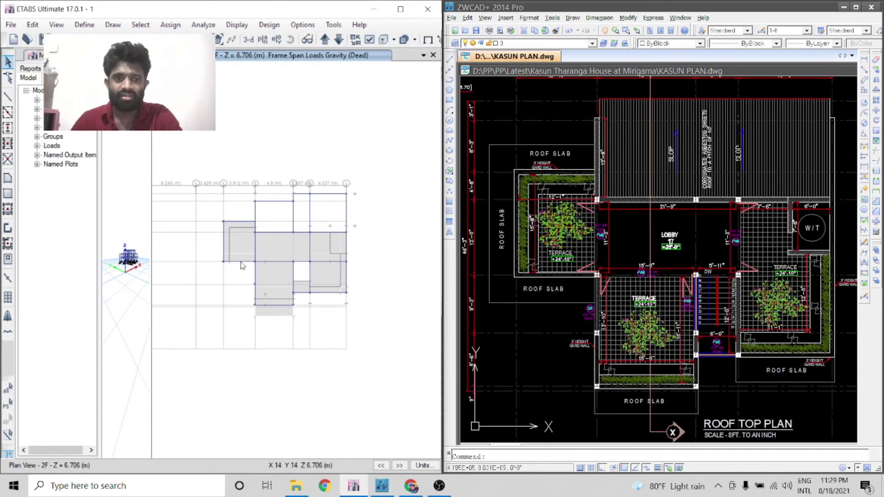
scroll(244, 258, up, 1)
scroll(248, 250, down, 1)
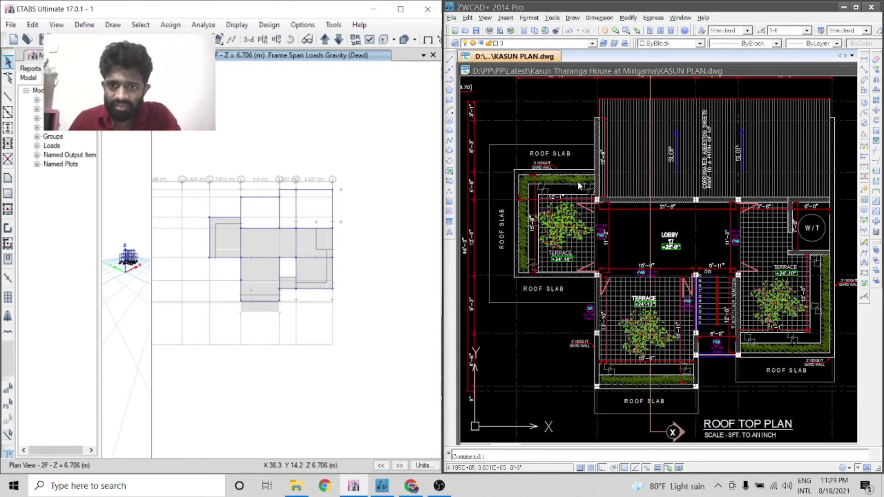
scroll(534, 276, up, 4)
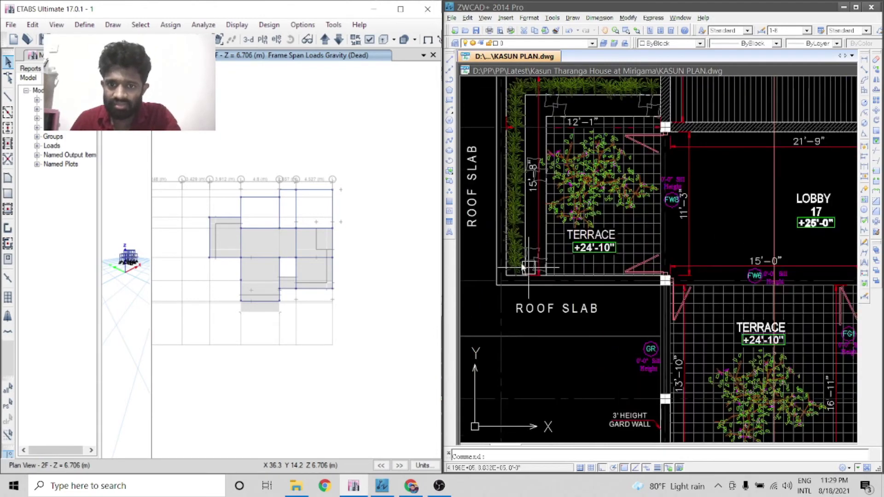
scroll(517, 233, down, 4)
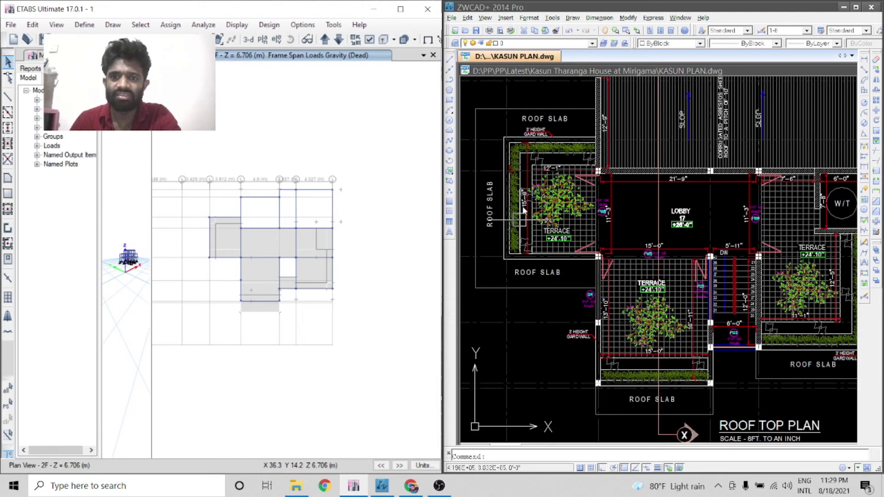
- Locate the flower box in Section X-X in ZWCAD and dimension the height of its low inner wall above the slab
scroll(524, 209, down, 2)
scroll(570, 210, up, 2)
scroll(608, 243, down, 5)
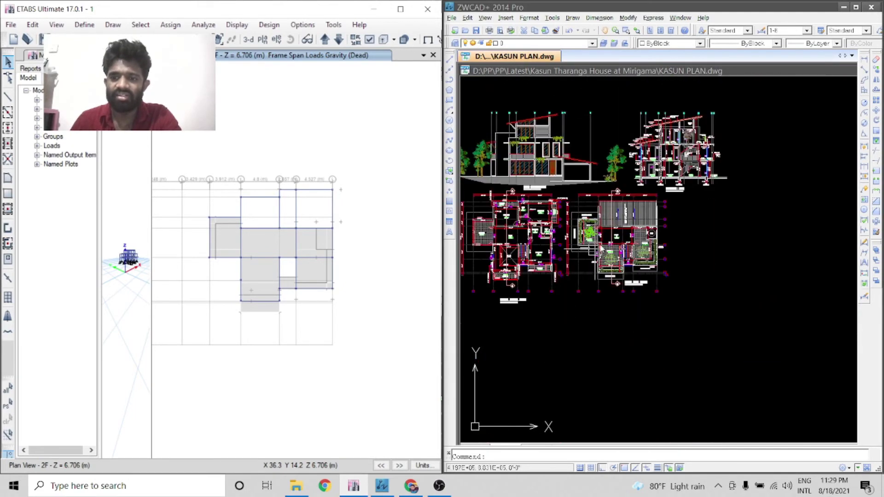
scroll(717, 137, up, 8)
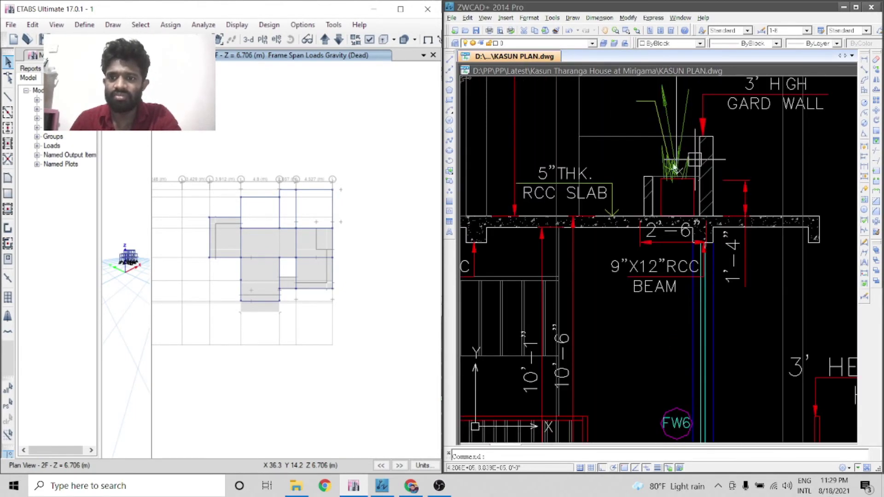
scroll(629, 225, down, 1)
scroll(629, 225, up, 4)
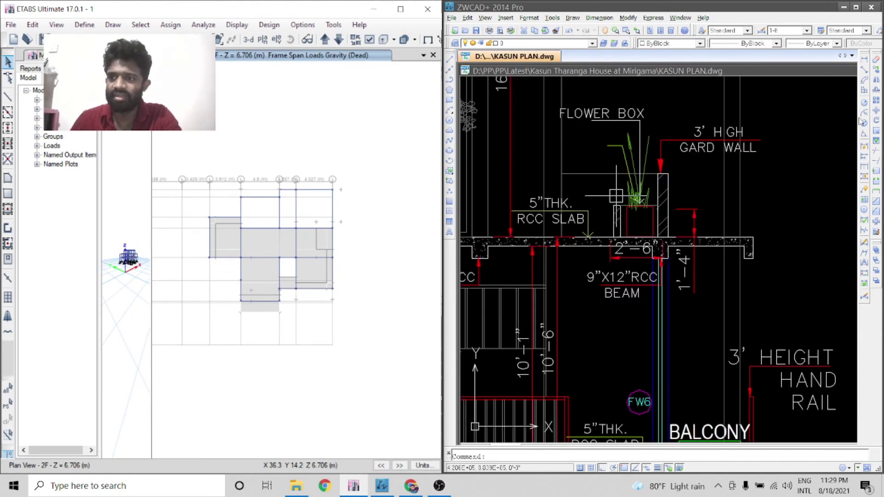
click(864, 60)
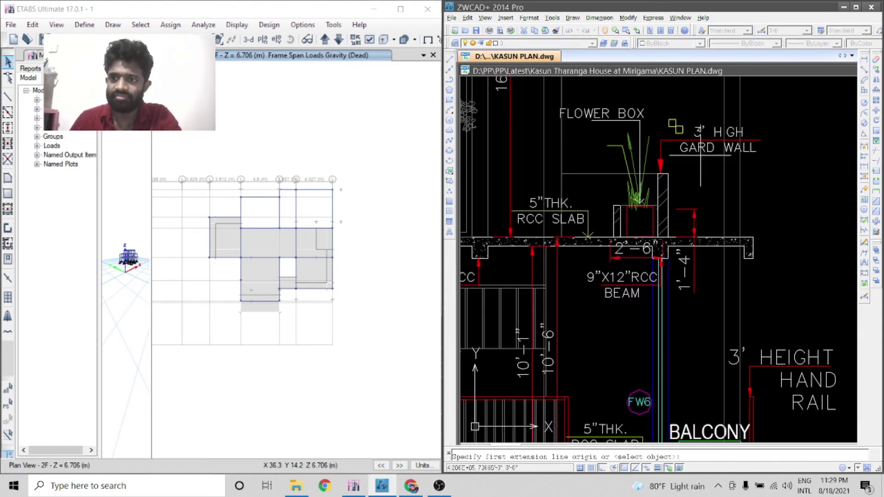
scroll(600, 227, up, 4)
click(623, 250)
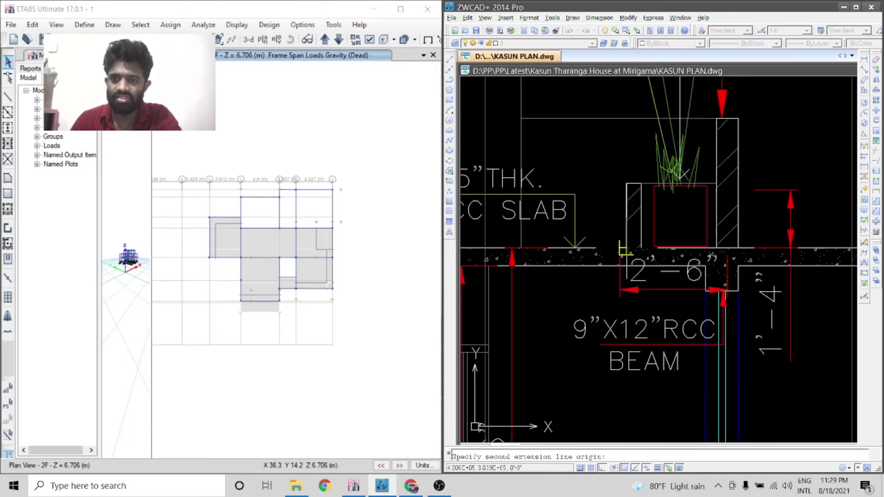
click(627, 183)
click(595, 318)
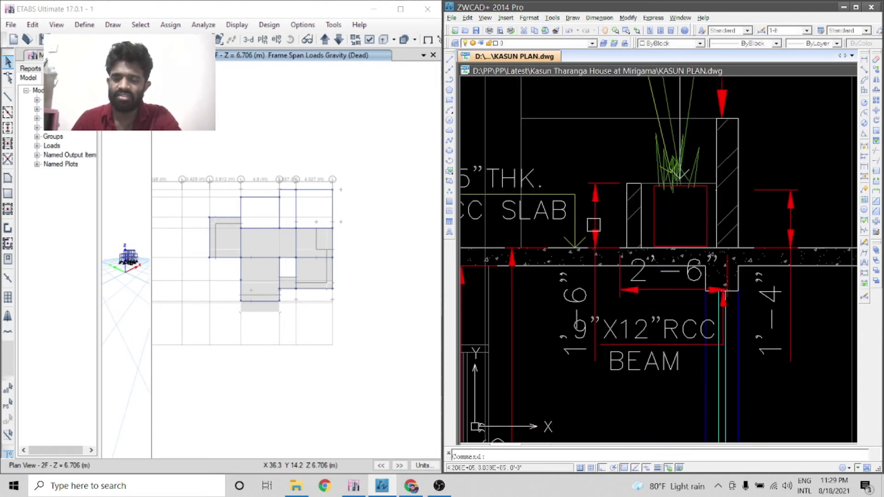
click(565, 315)
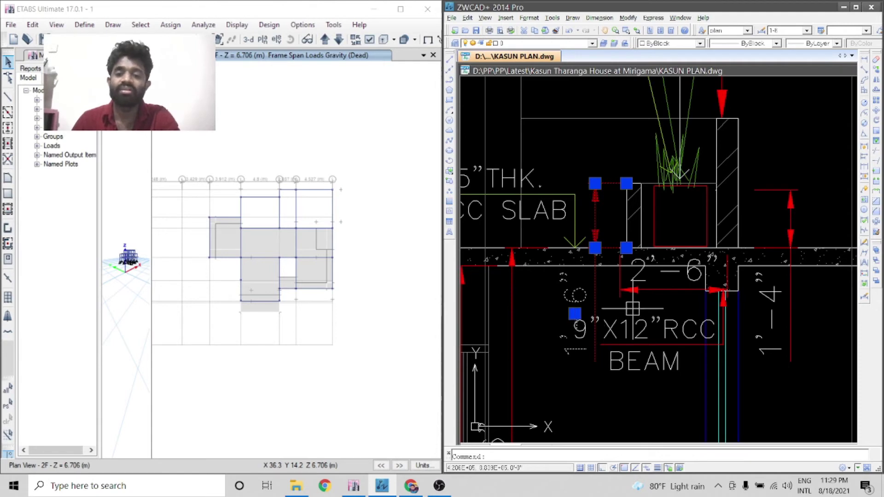
key(Escape)
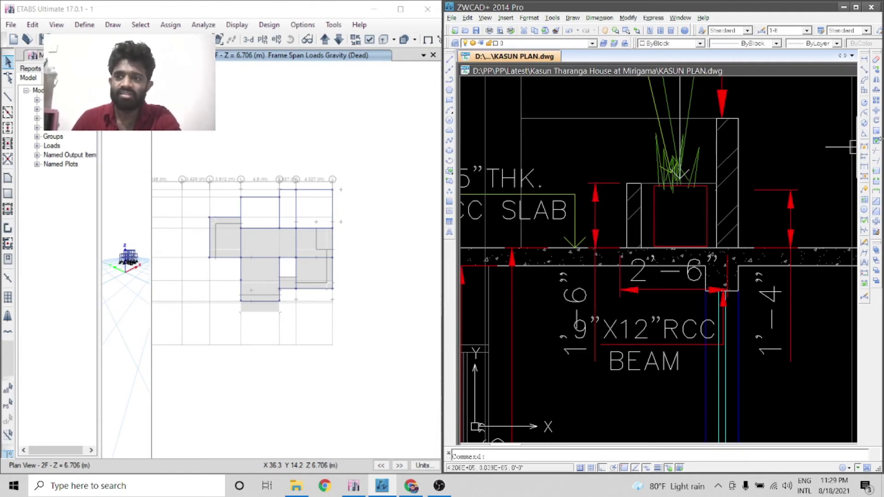
- Dimension the thickness of the flower box's low inner wall across its top in Section X-X
click(862, 65)
click(619, 183)
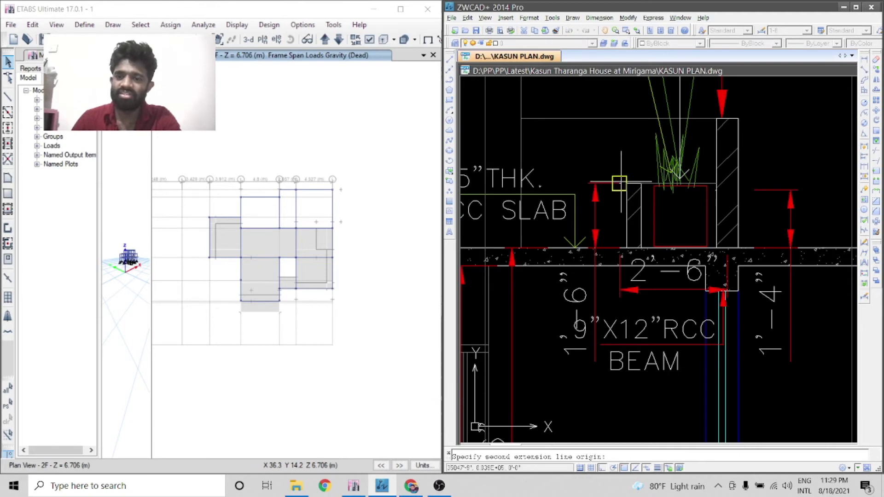
right_click(619, 158)
click(638, 162)
click(628, 184)
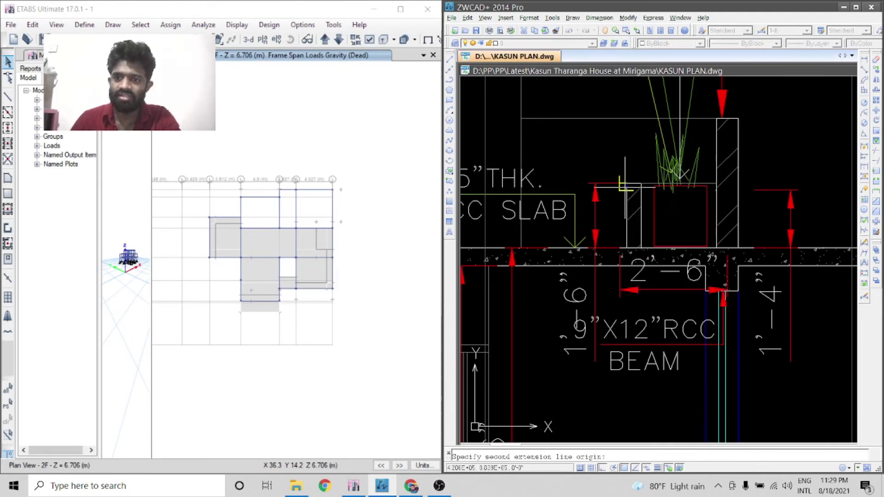
click(640, 184)
click(668, 155)
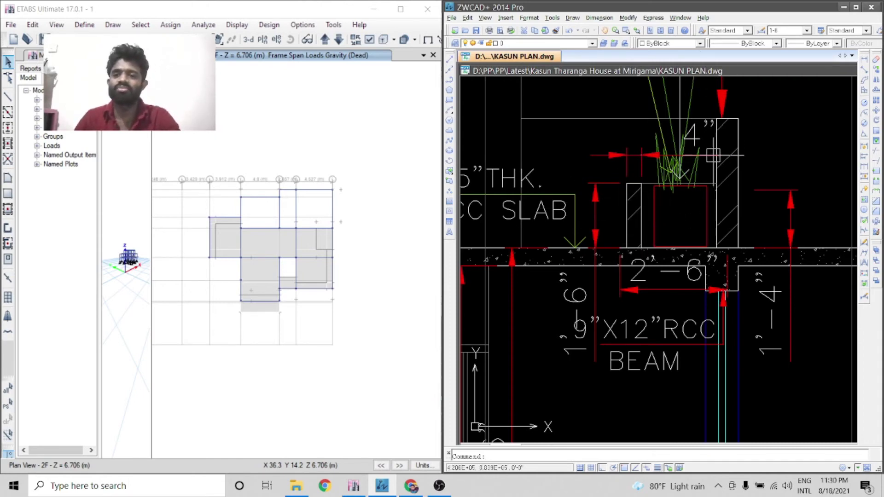
- In ETABS, select the five 2F frames under the terrace flower-box inner walls and replace their Dead load with a uniform 1.4 kN/m
scroll(226, 244, up, 3)
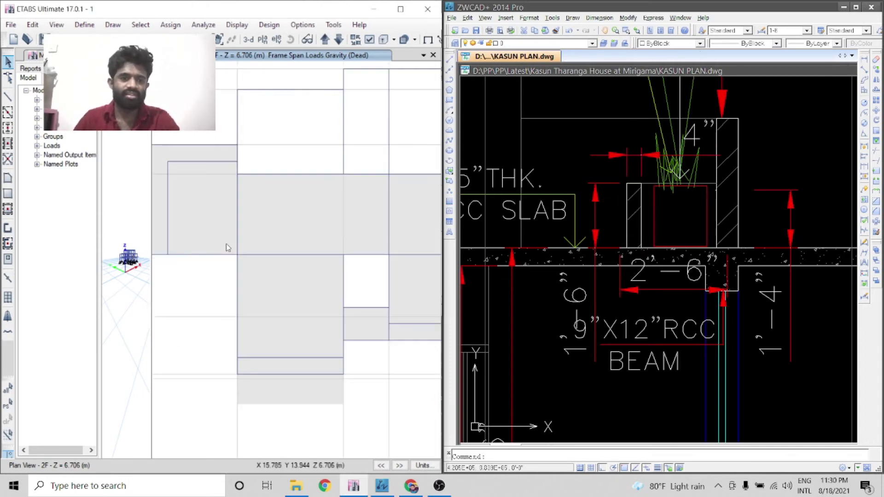
click(207, 162)
click(168, 189)
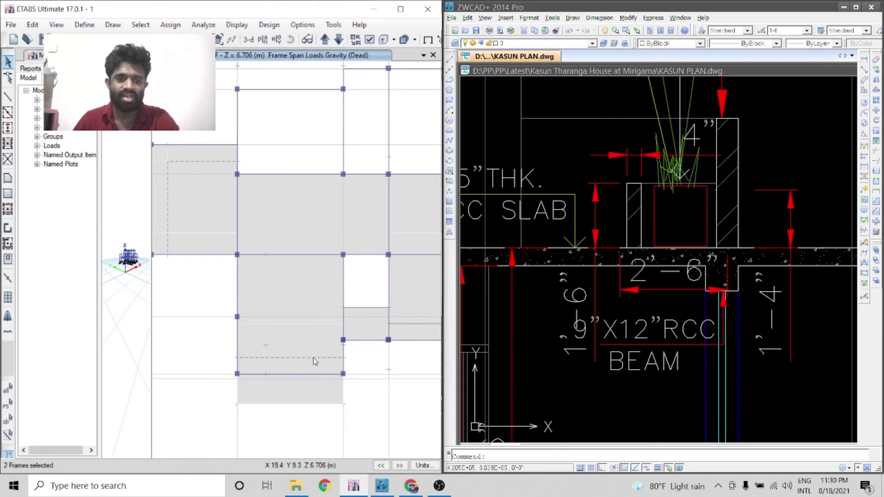
scroll(313, 358, down, 3)
drag(295, 342, 372, 319)
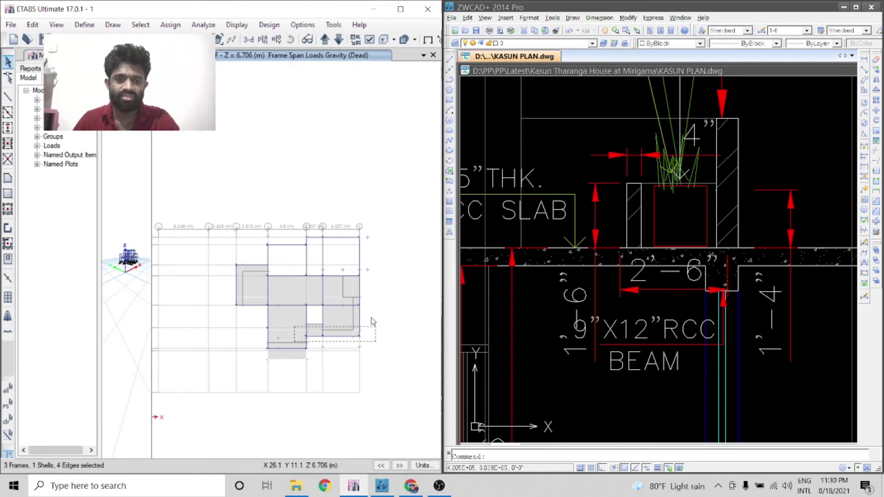
scroll(371, 322, up, 3)
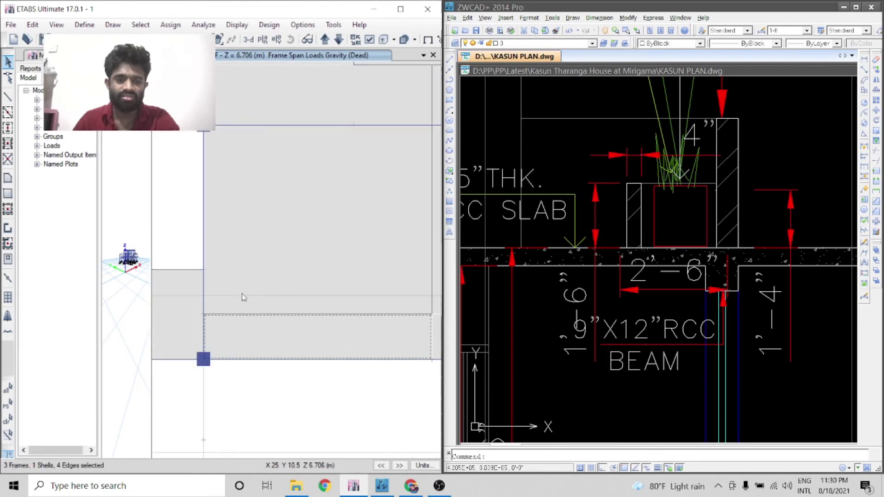
click(300, 340)
scroll(300, 340, down, 3)
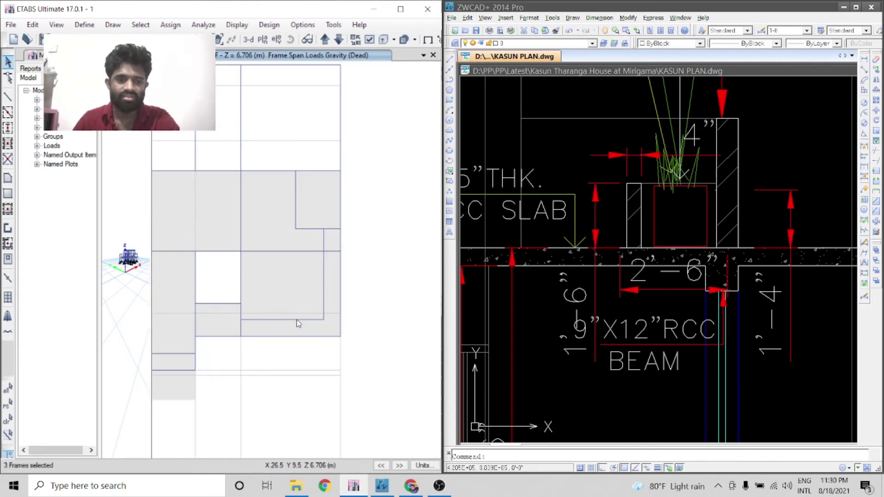
click(296, 320)
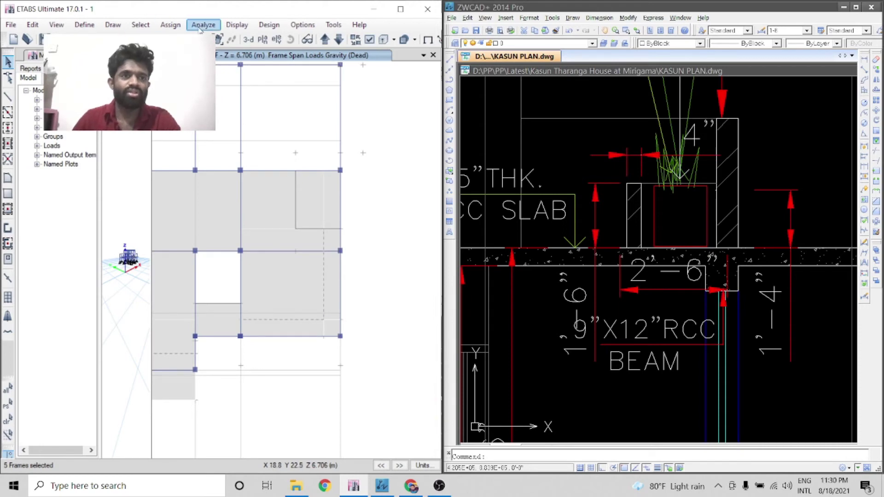
click(170, 24)
mouse_move(277, 132)
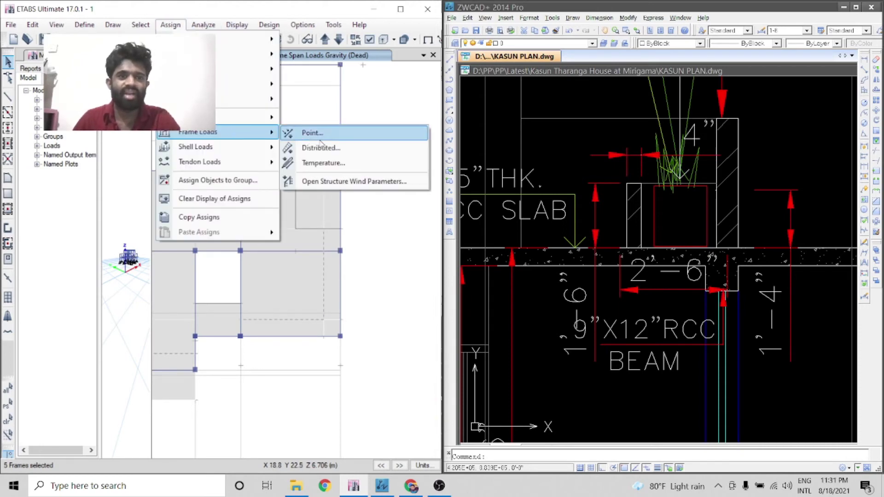
click(322, 148)
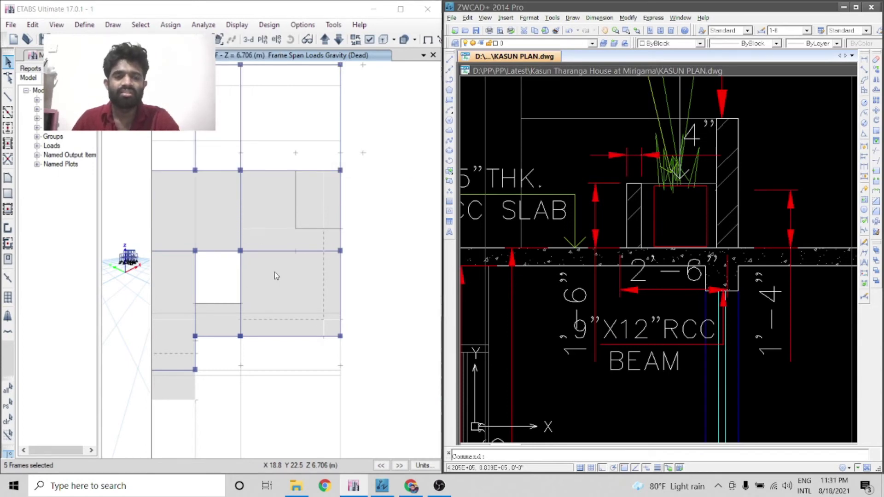
double_click(234, 409)
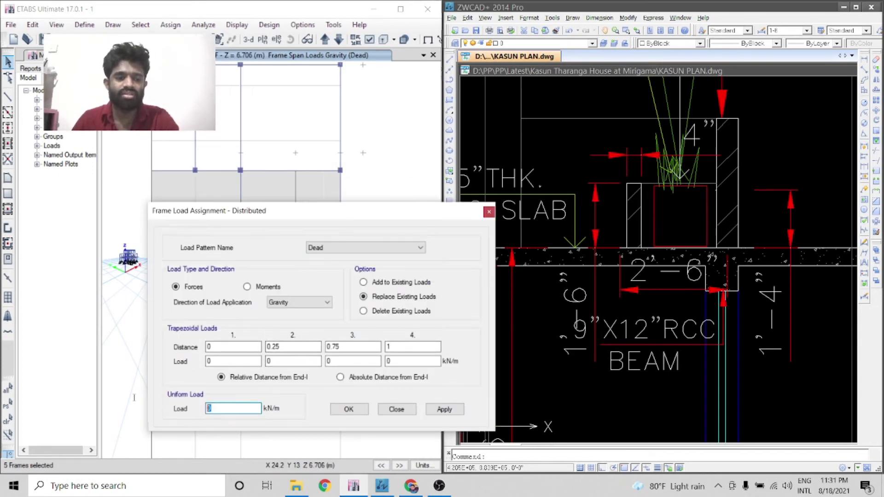
text(1.)
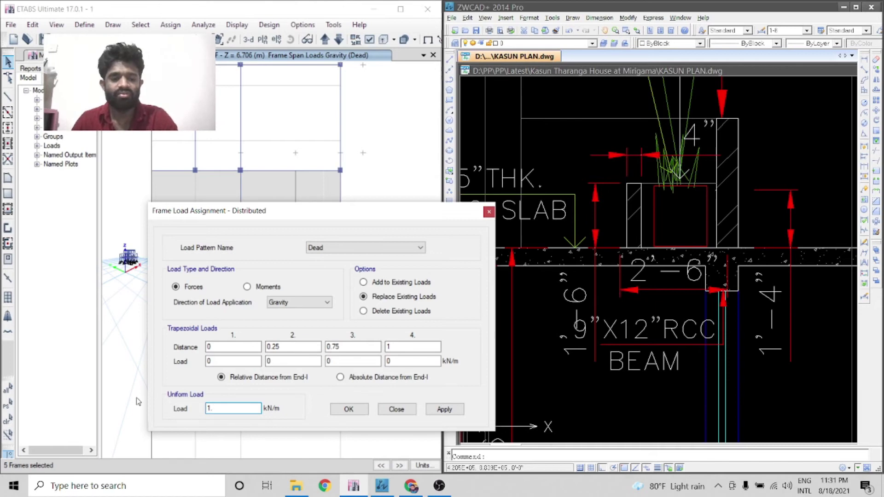
text(4)
click(443, 410)
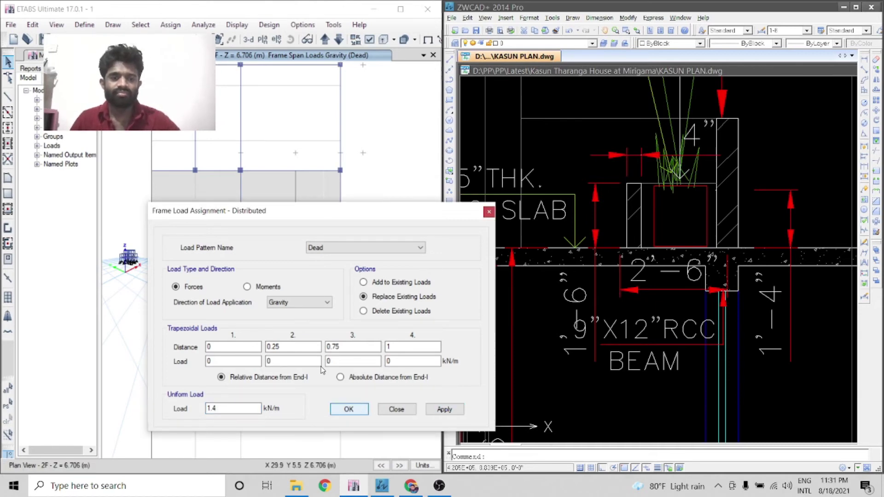
click(359, 409)
- Return to the roof top plan in ZWCAD and examine the 3' height guard walls around the terraces
scroll(297, 267, down, 2)
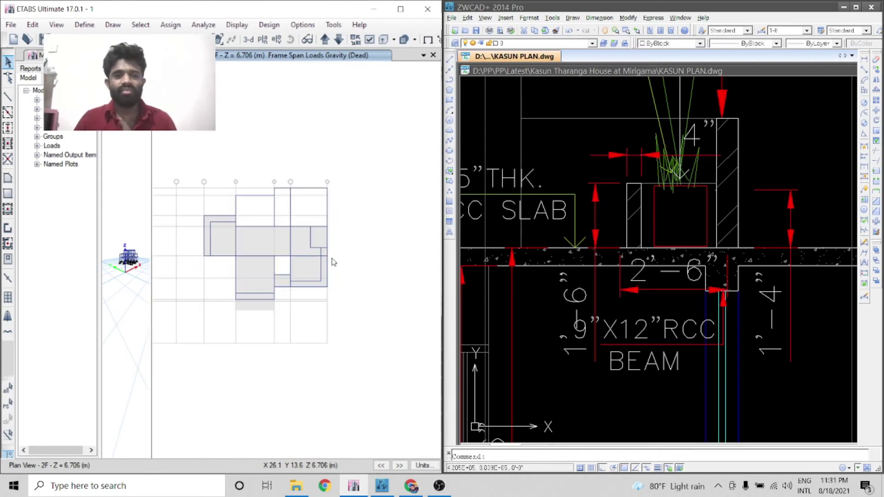
click(614, 288)
scroll(615, 288, down, 8)
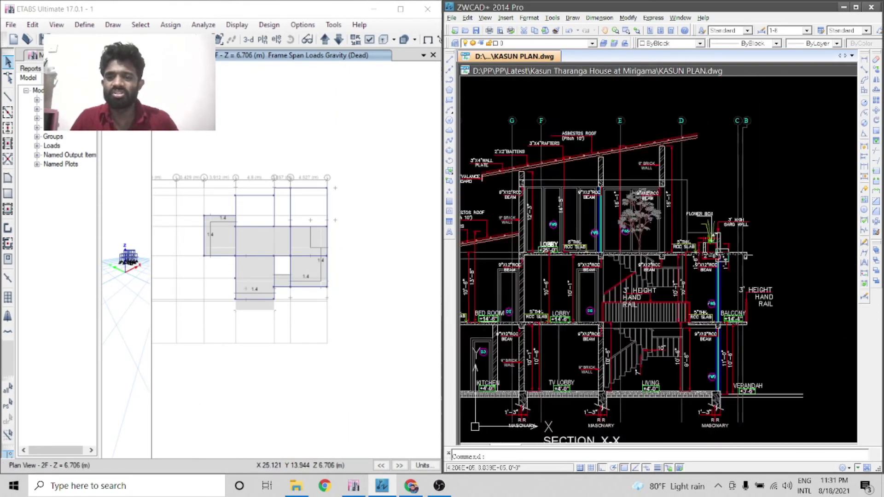
scroll(597, 322, up, 6)
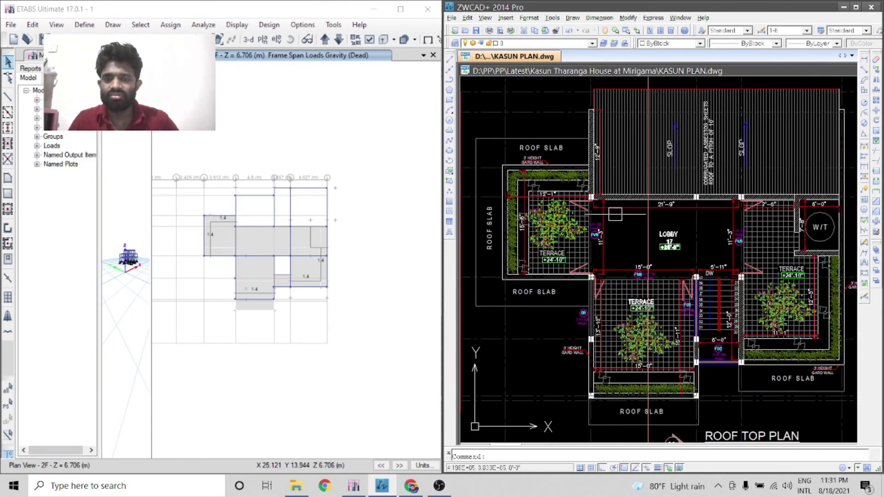
scroll(523, 184, up, 2)
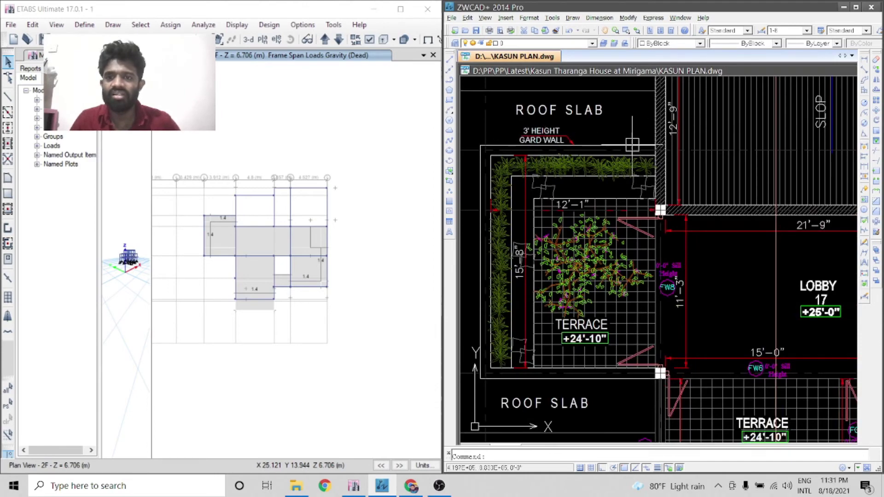
scroll(491, 180, down, 3)
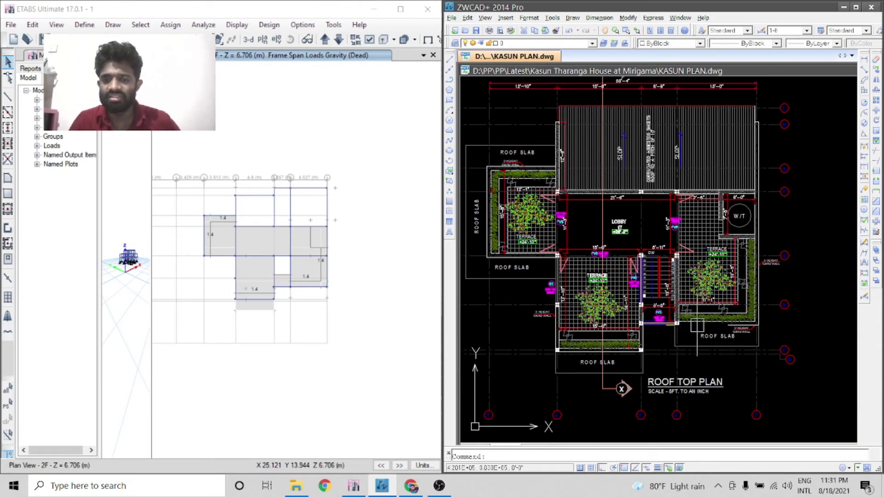
- Examine the ROOF TOP PLAN in ZWCAD for the 3' height guard walls around the terraces
scroll(533, 321, up, 2)
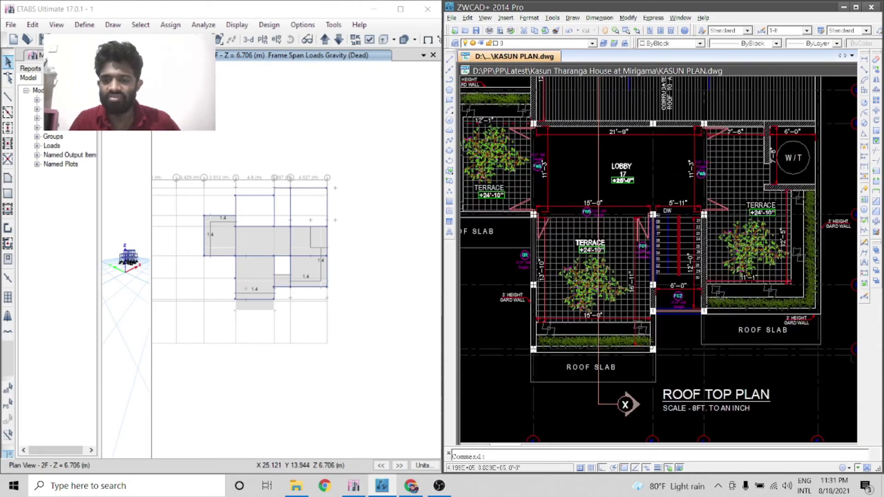
scroll(533, 321, down, 1)
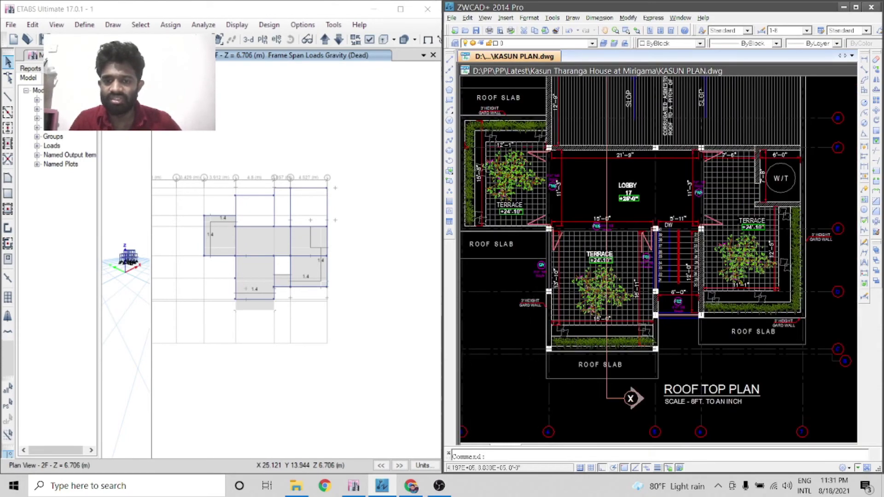
scroll(523, 297, up, 1)
scroll(516, 282, down, 2)
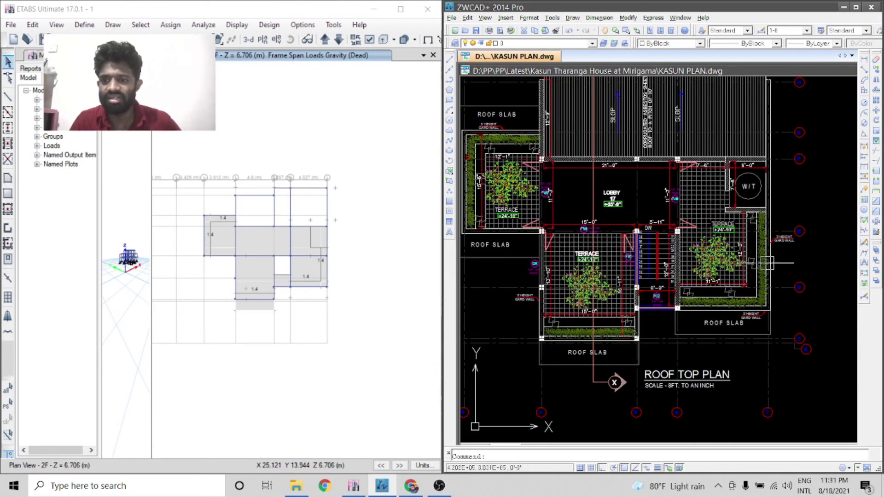
scroll(762, 228, down, 2)
scroll(593, 147, up, 1)
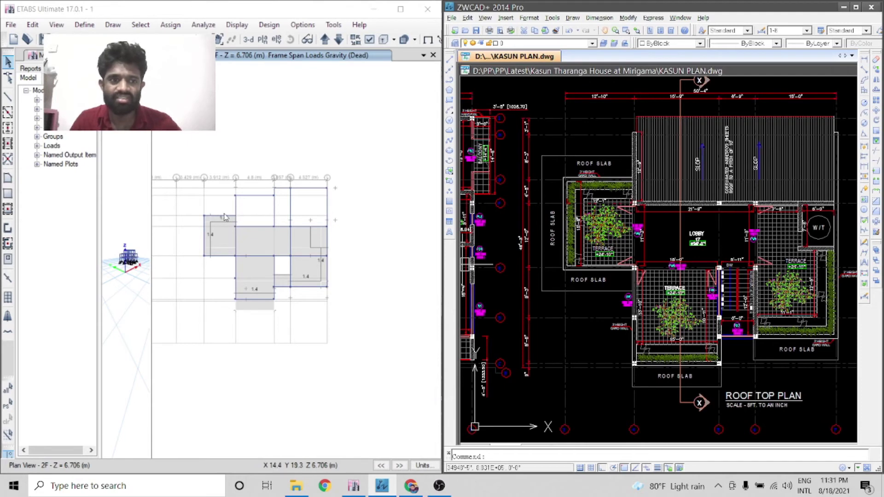
- In the ETABS 2F plan, select the three outer beams of the west terrace and the two west-edge beams of the front terrace
click(222, 216)
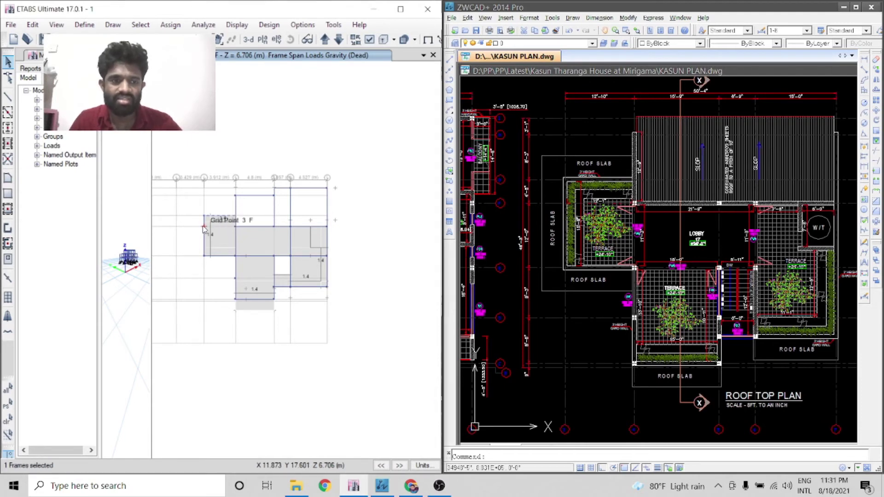
click(204, 229)
click(238, 269)
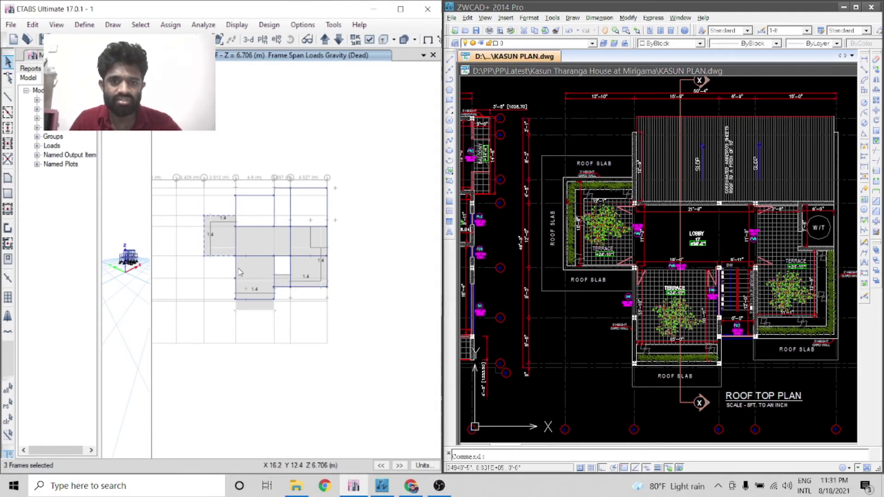
click(235, 271)
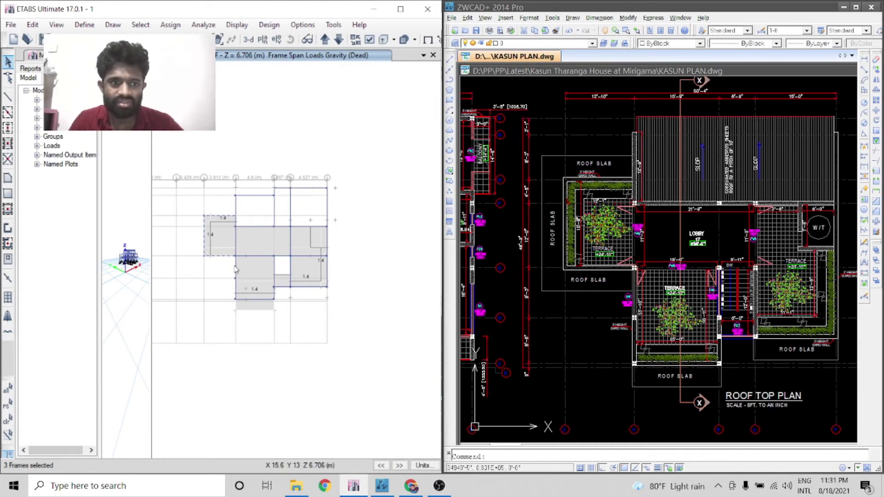
click(236, 300)
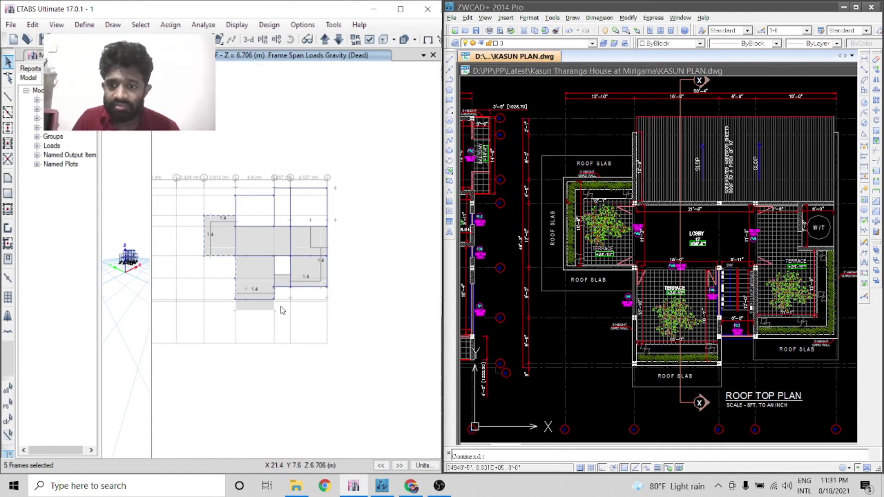
- Add the front terrace's south and east beams, the stair's south beam, and the east terrace's south and two east-edge beams to the selection
scroll(280, 310, up, 3)
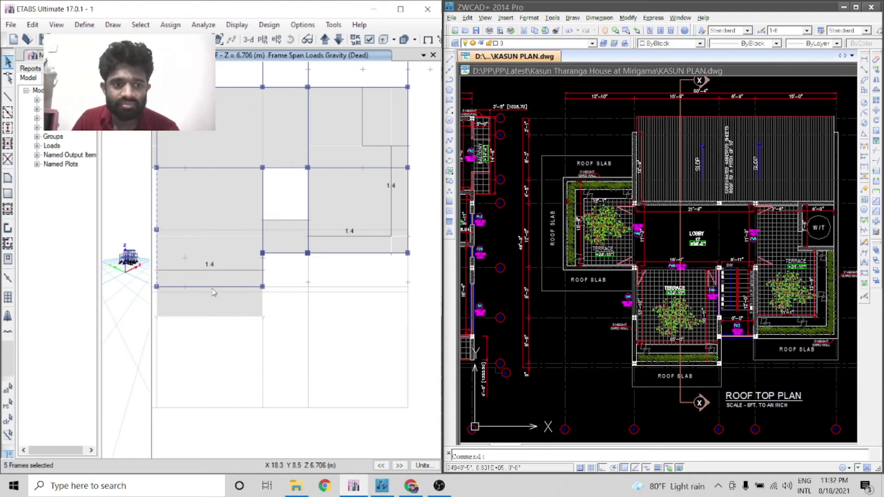
click(263, 279)
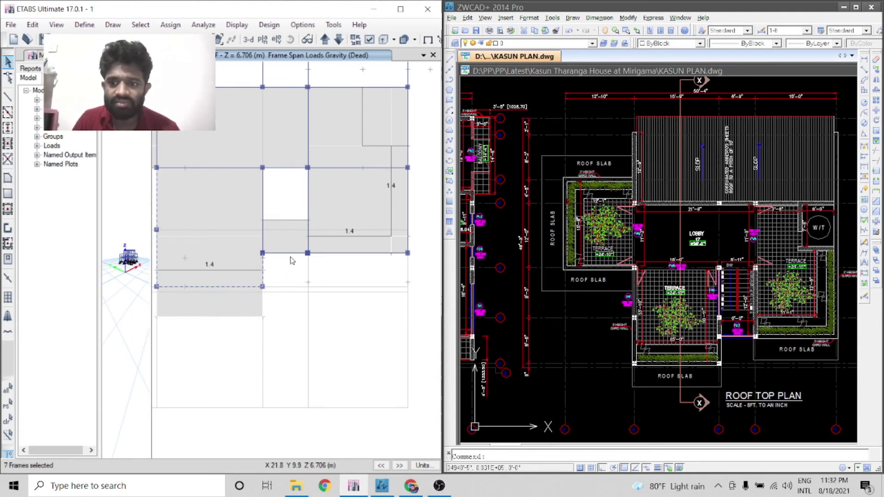
click(294, 254)
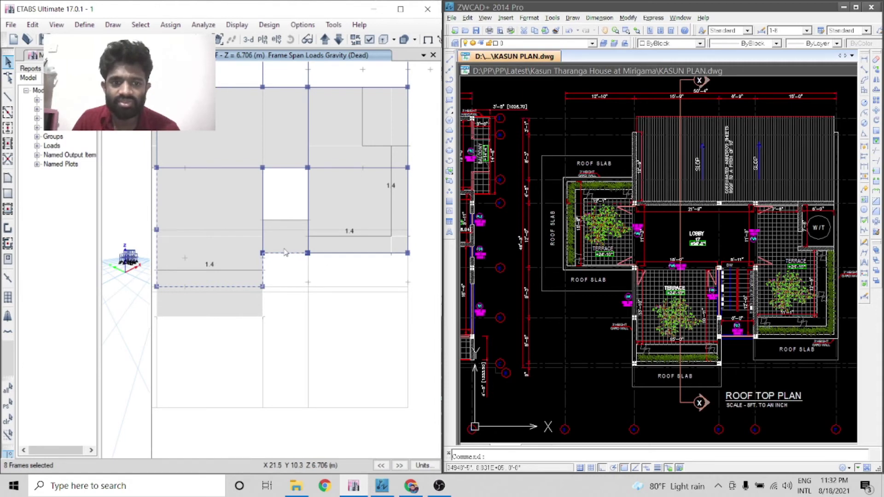
scroll(297, 254, down, 3)
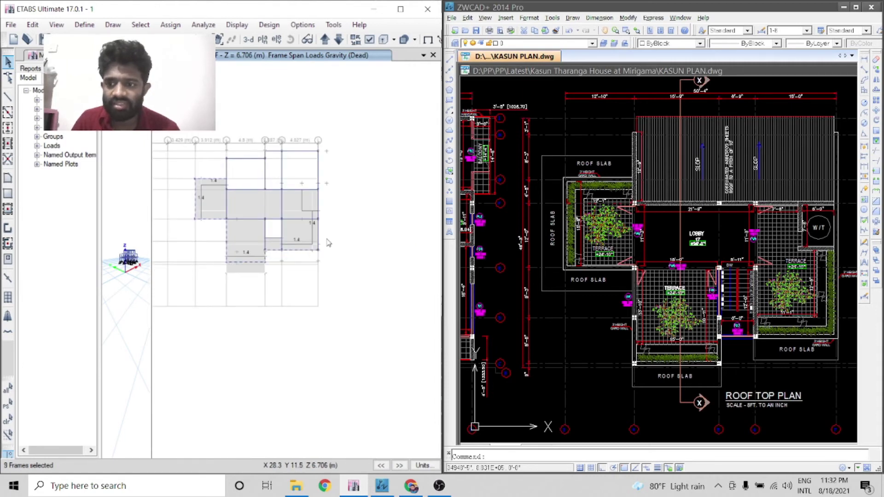
click(323, 240)
click(318, 237)
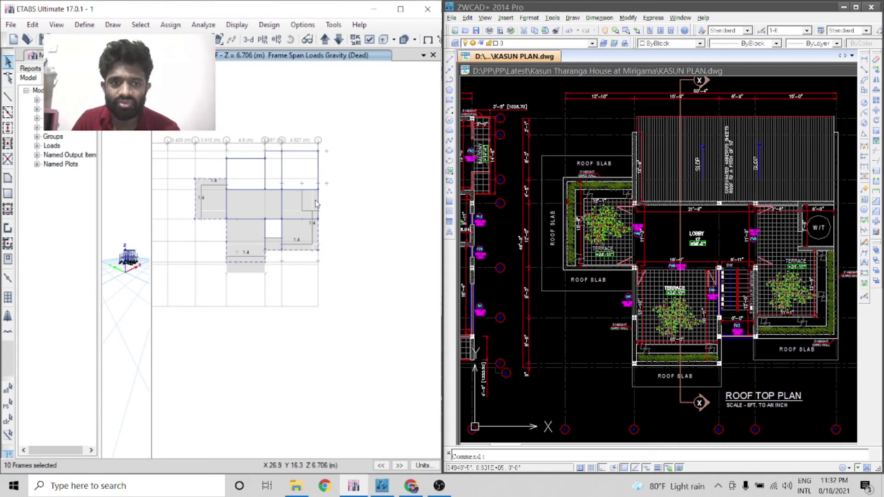
click(318, 202)
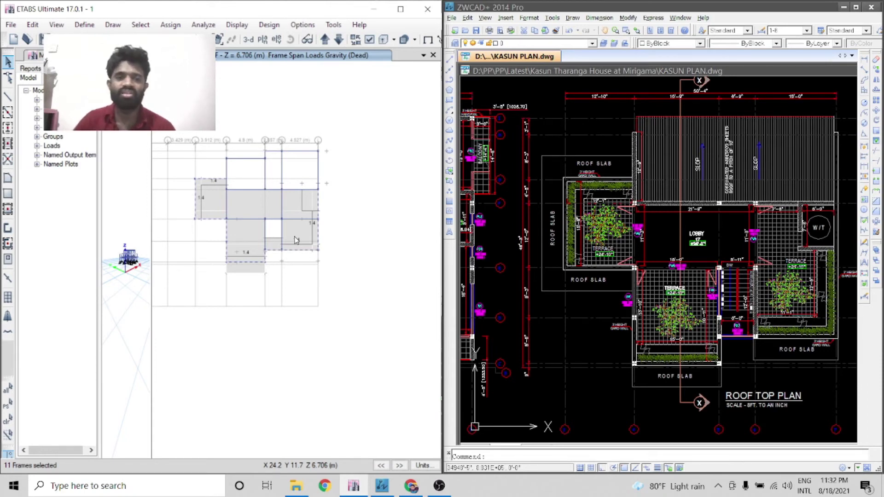
- Assign a 4.3 kN/m uniform distributed frame load to the selected beams for the Dead pattern in the gravity direction, replacing existing loads
click(171, 25)
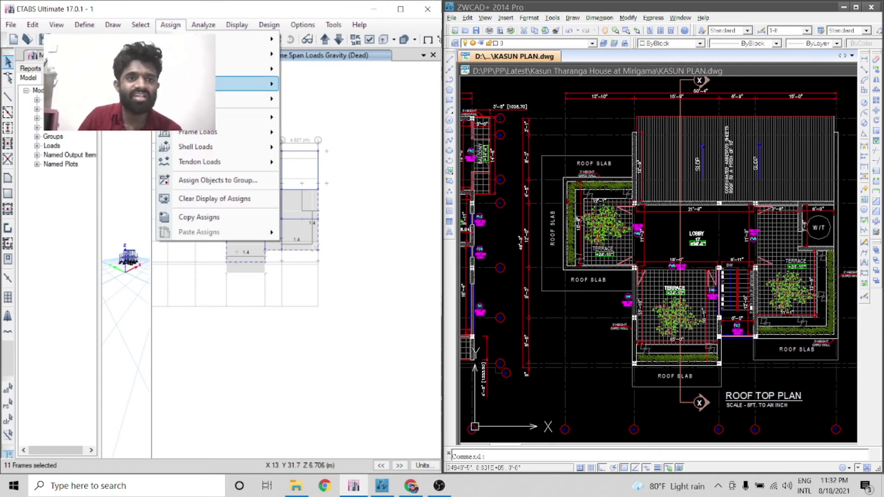
mouse_move(203, 133)
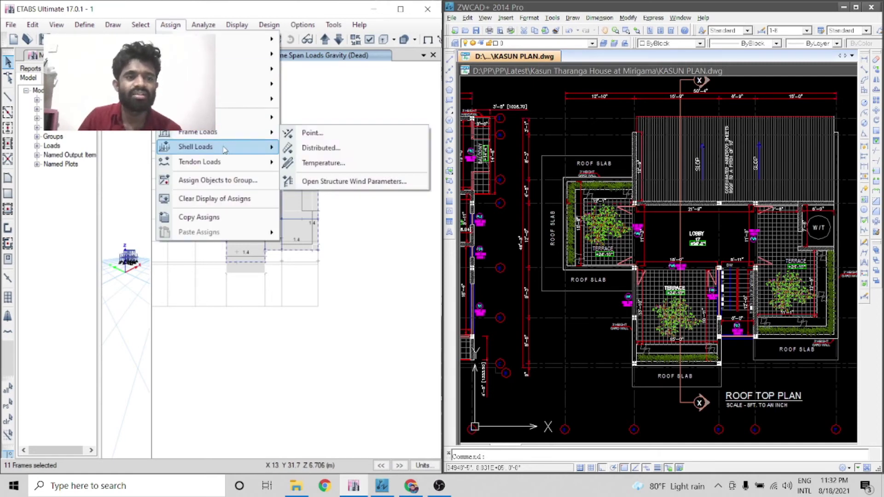
click(351, 154)
drag(225, 410, 167, 397)
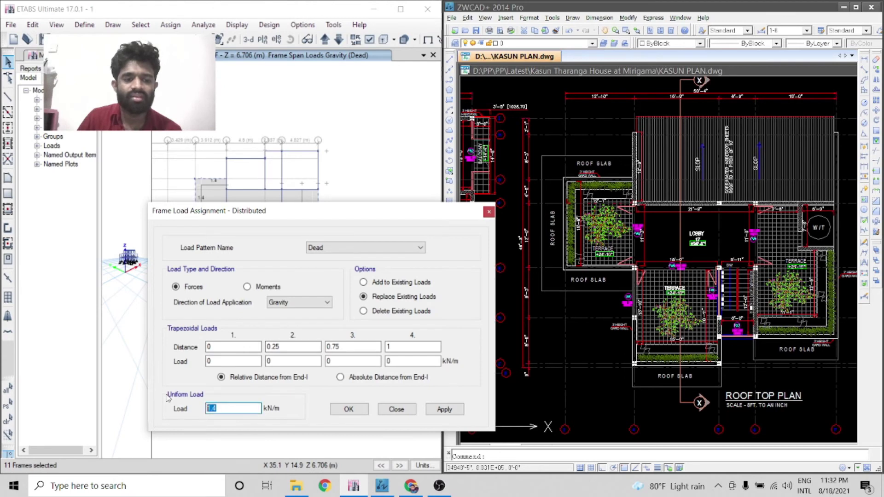
text(4.3)
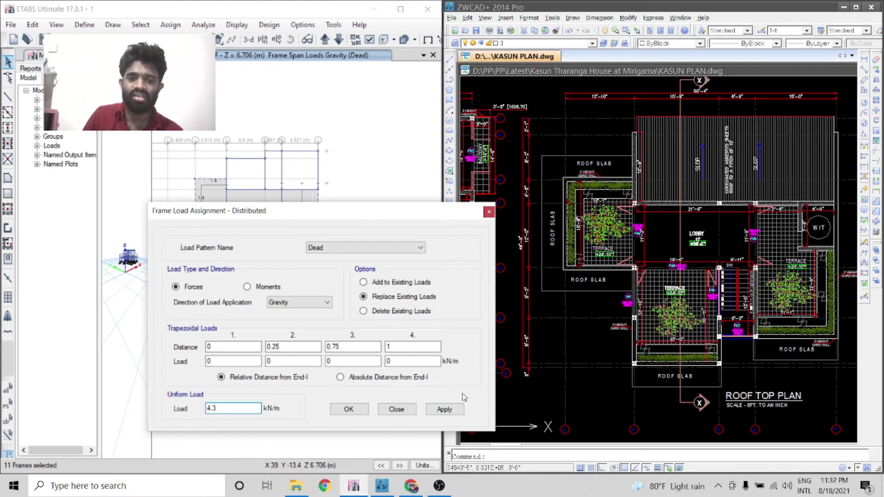
click(452, 410)
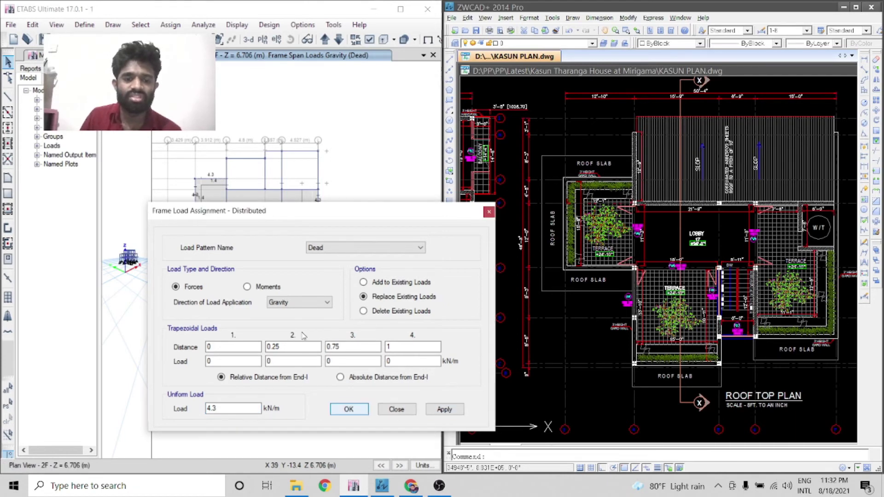
click(361, 416)
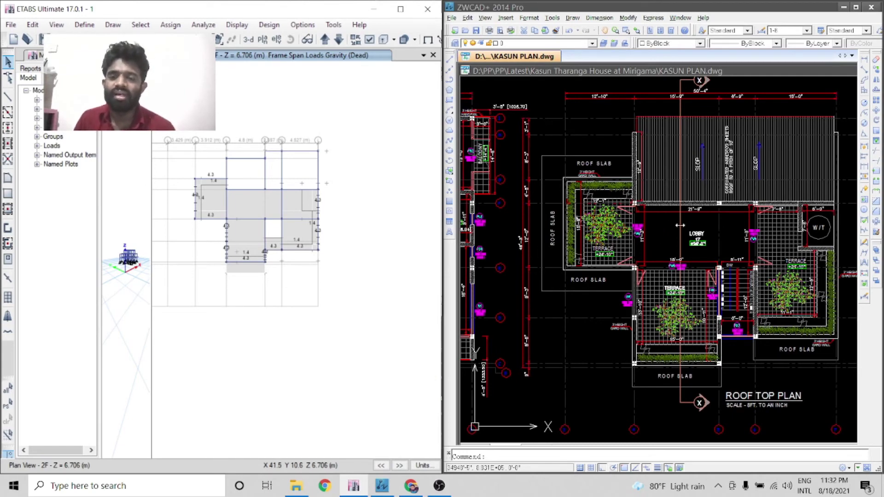
- Examine the ROOF TOP PLAN and SECTION X-X in ZWCAD for the walls and roof around the lobby
scroll(753, 315, up, 3)
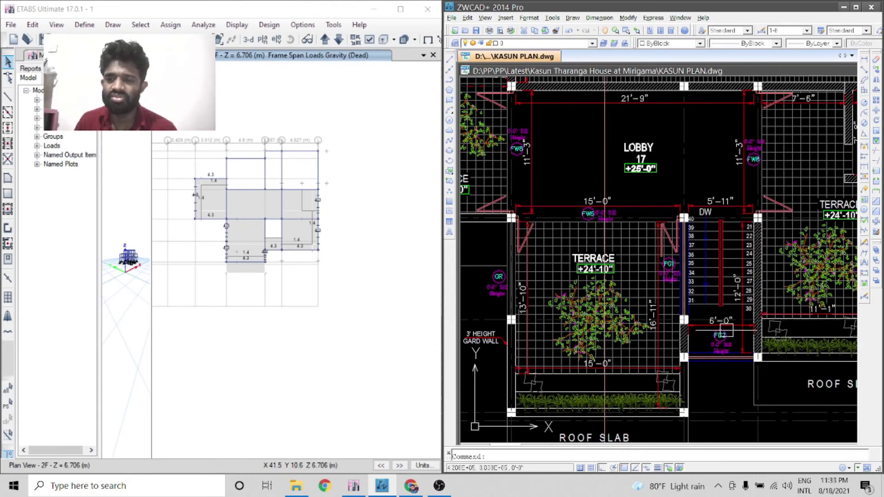
scroll(696, 350, down, 2)
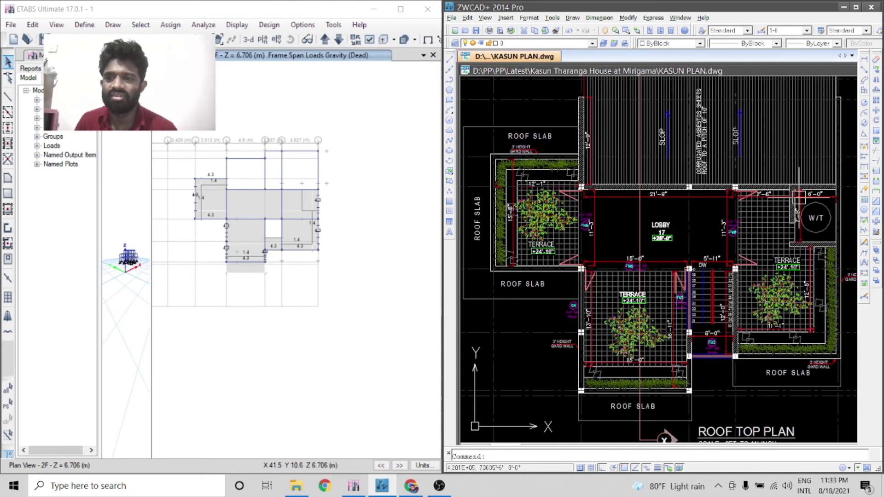
scroll(513, 332, down, 4)
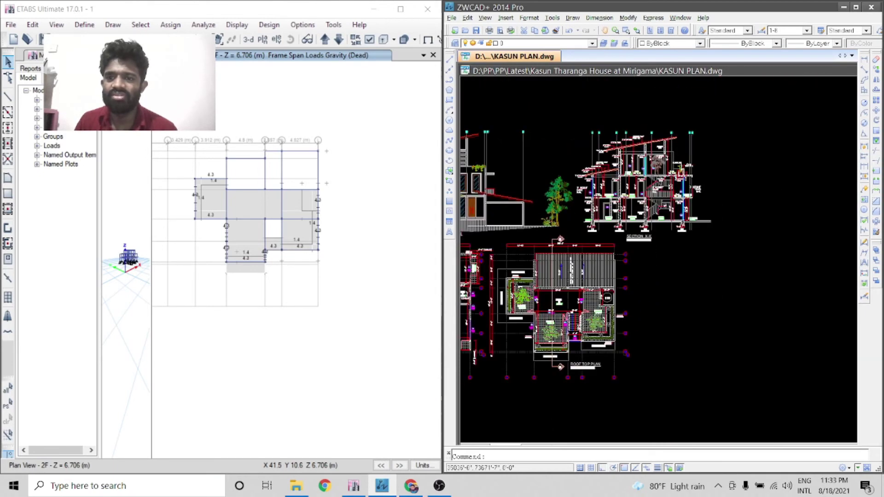
scroll(613, 161, up, 3)
scroll(599, 174, up, 2)
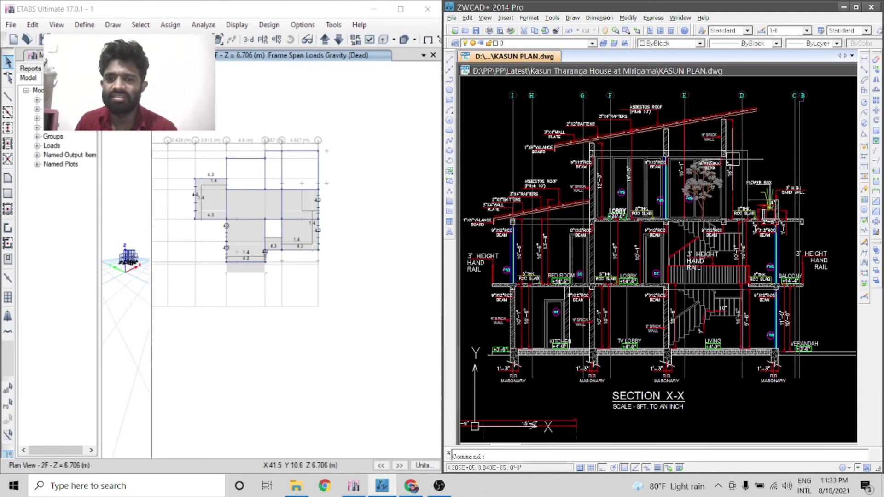
scroll(772, 91, down, 5)
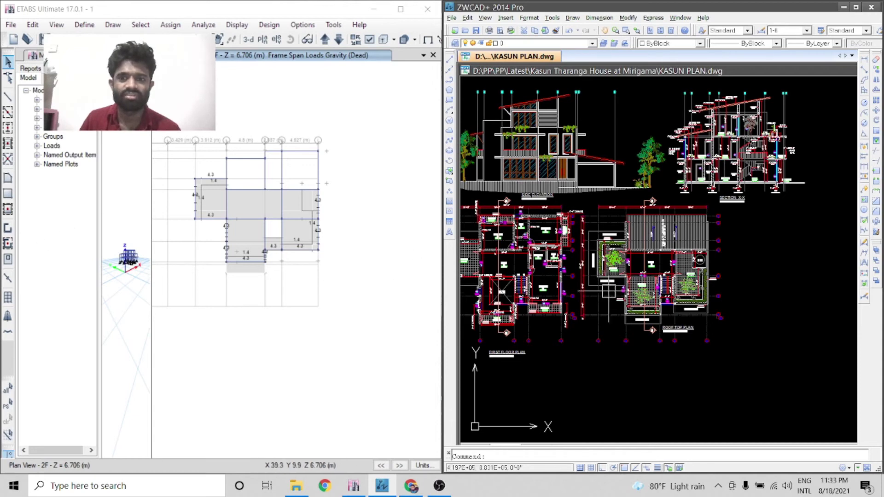
scroll(622, 295, up, 3)
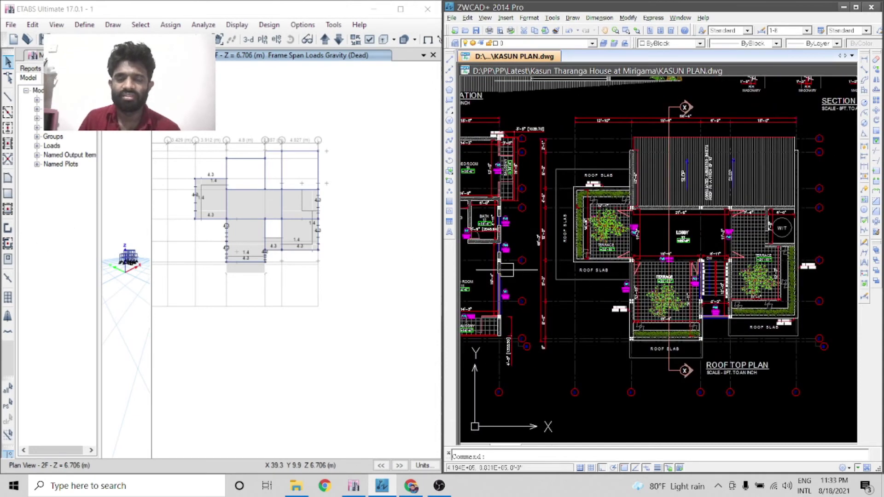
- In the ETABS 2F plan, select the three beams along the lobby slab's north edge and the outer beams running north at both ends
scroll(230, 179, up, 3)
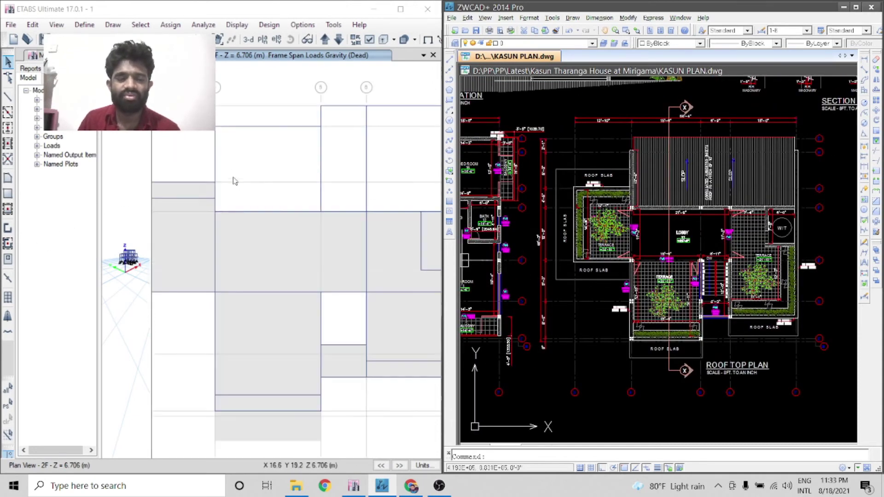
click(215, 159)
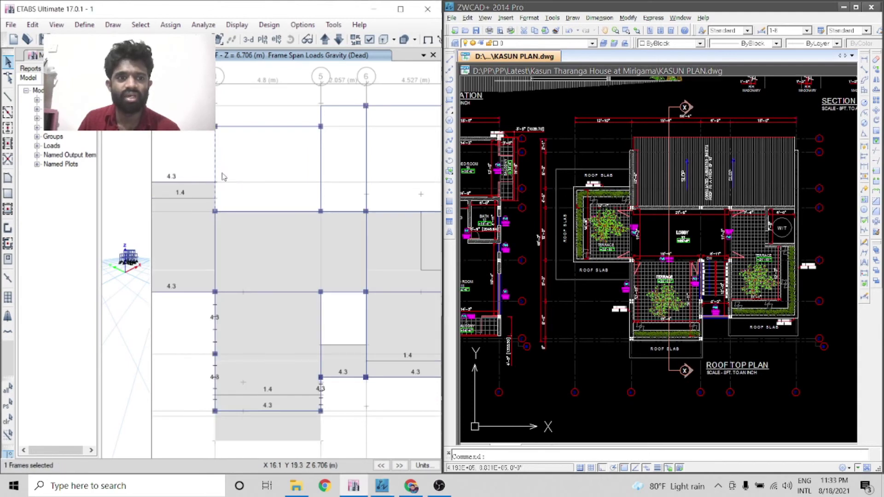
click(239, 212)
click(340, 212)
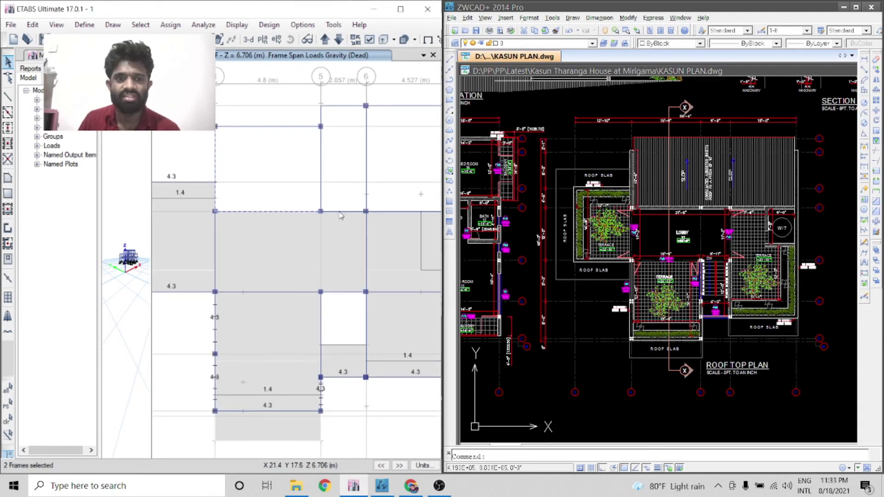
scroll(266, 201, down, 3)
scroll(302, 204, up, 3)
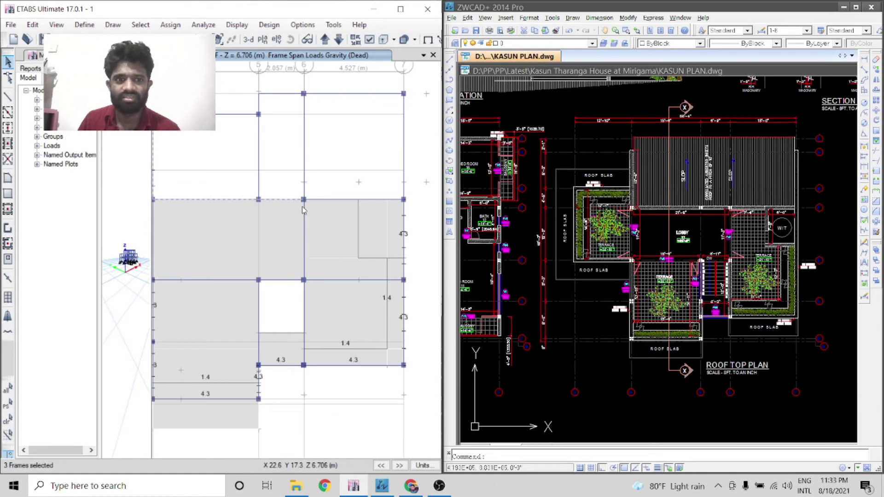
click(403, 177)
click(404, 177)
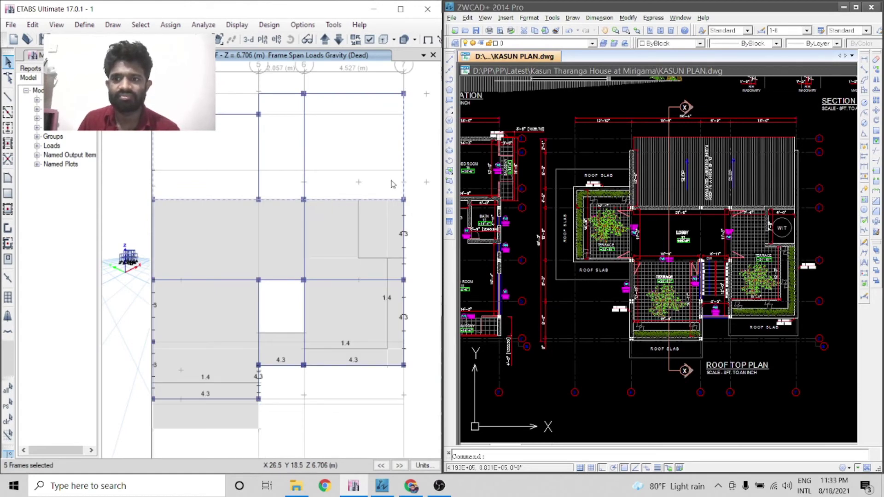
- Examine SECTION X-X in ZWCAD for the upper-floor wall heights and compare it with the ETABS 2F plan
scroll(391, 181, down, 3)
scroll(617, 204, down, 5)
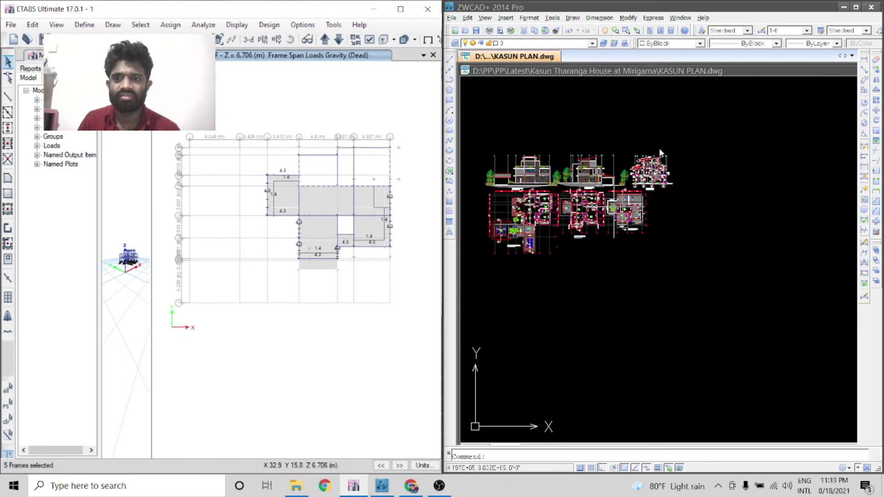
scroll(662, 153, up, 2)
scroll(666, 168, up, 3)
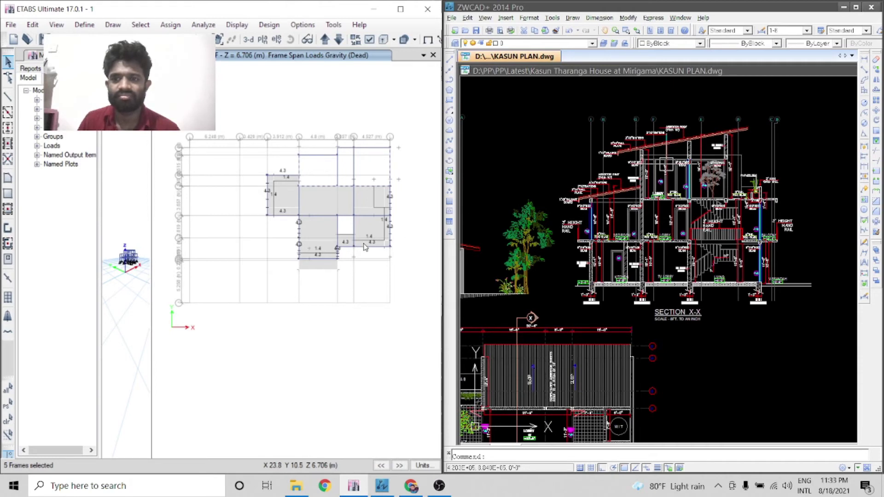
scroll(412, 222, up, 2)
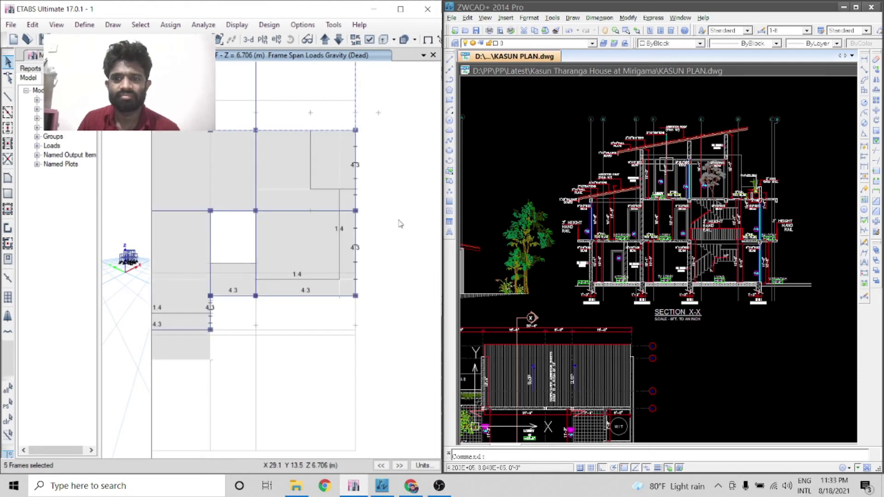
scroll(404, 224, down, 3)
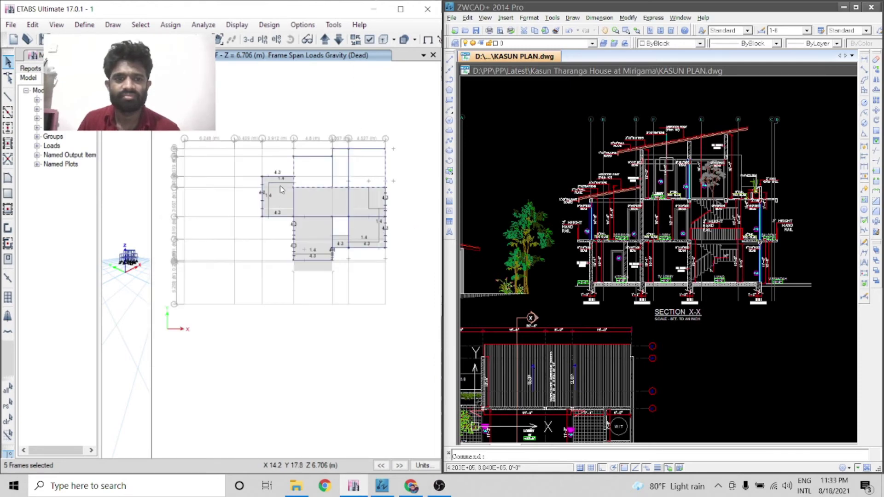
- Remove the two outer end beams from the ETABS selection and examine the SIDE ELEVATION in ZWCAD for the upper-floor walls and roof
click(386, 168)
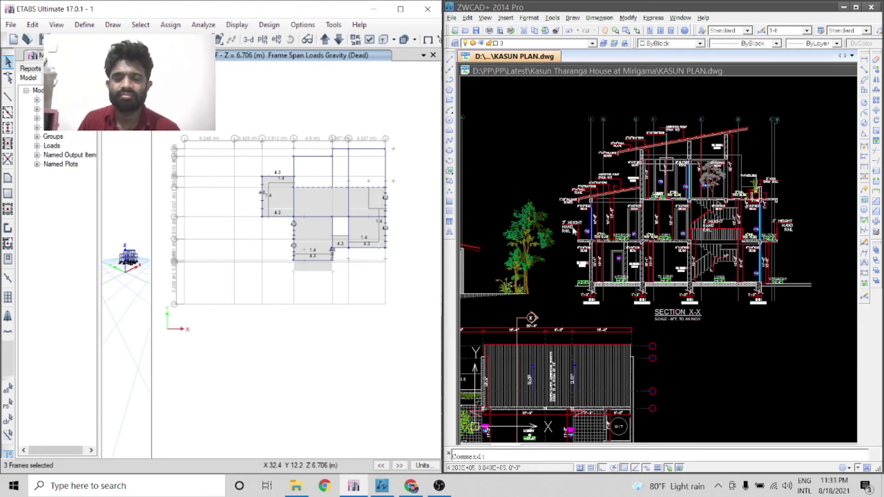
scroll(665, 239, down, 4)
scroll(662, 245, up, 2)
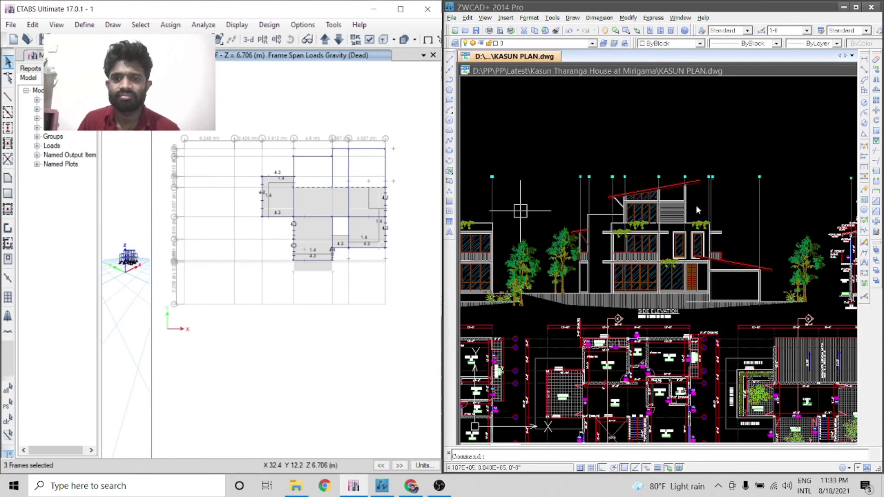
scroll(696, 205, down, 1)
scroll(548, 225, up, 3)
scroll(619, 228, down, 2)
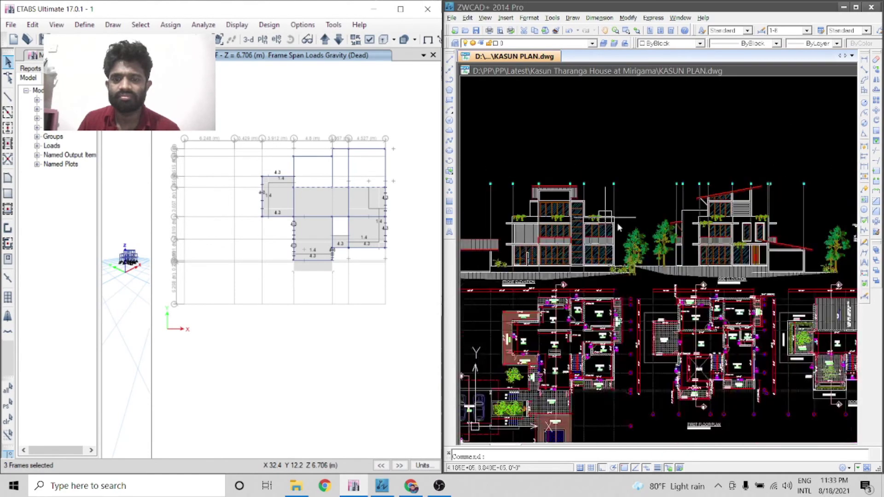
scroll(758, 213, up, 3)
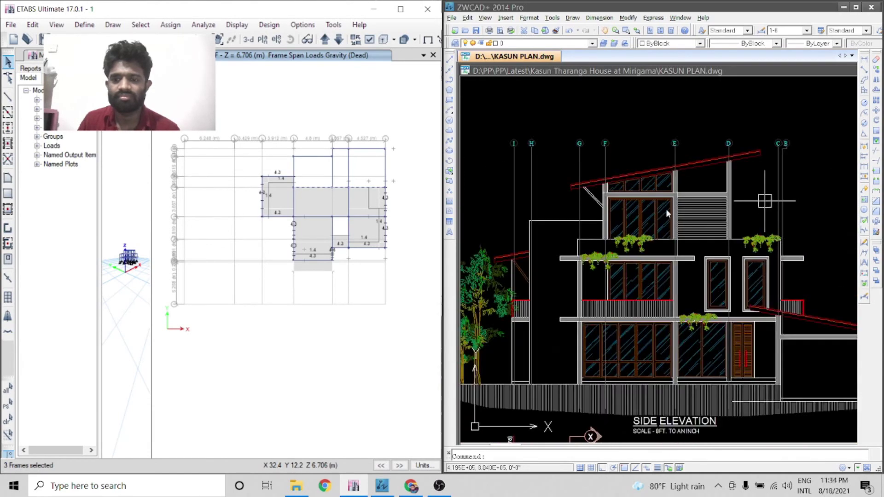
scroll(665, 209, down, 3)
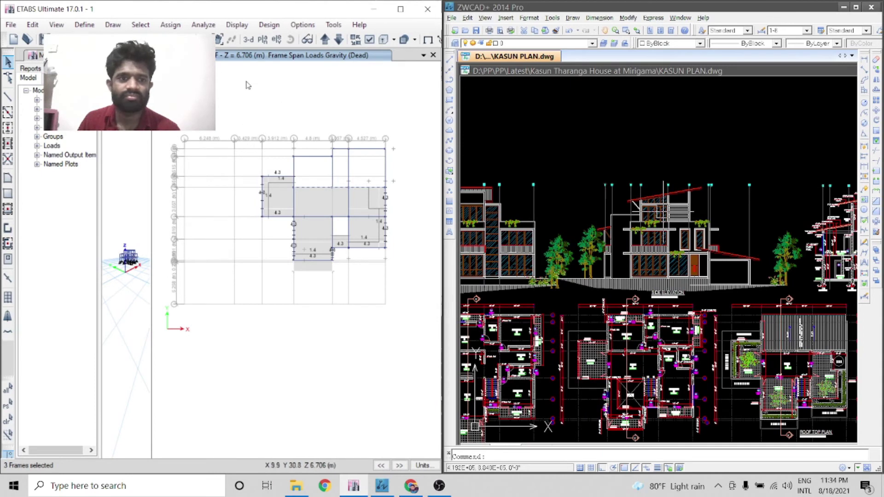
- Assign a 14.2 kN/m uniform distributed Dead load in the gravity direction to the three selected lobby beams, replacing existing loads
click(164, 26)
mouse_move(248, 135)
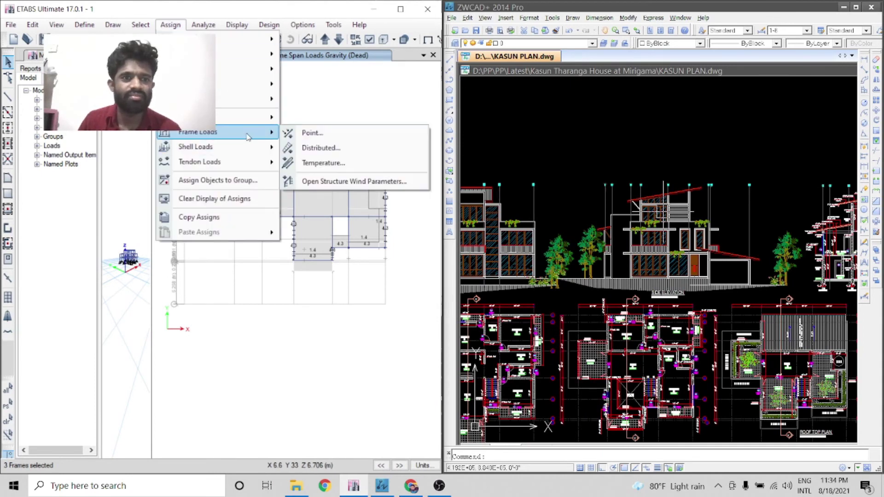
click(308, 148)
double_click(234, 408)
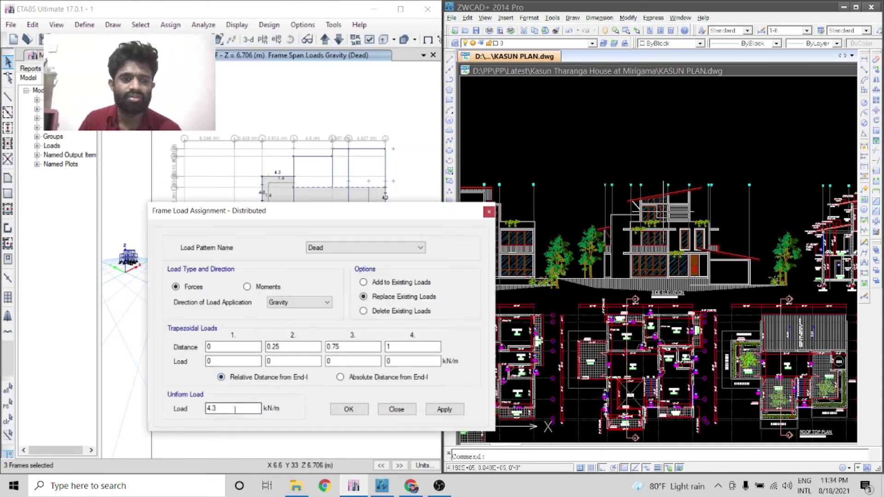
text(1)
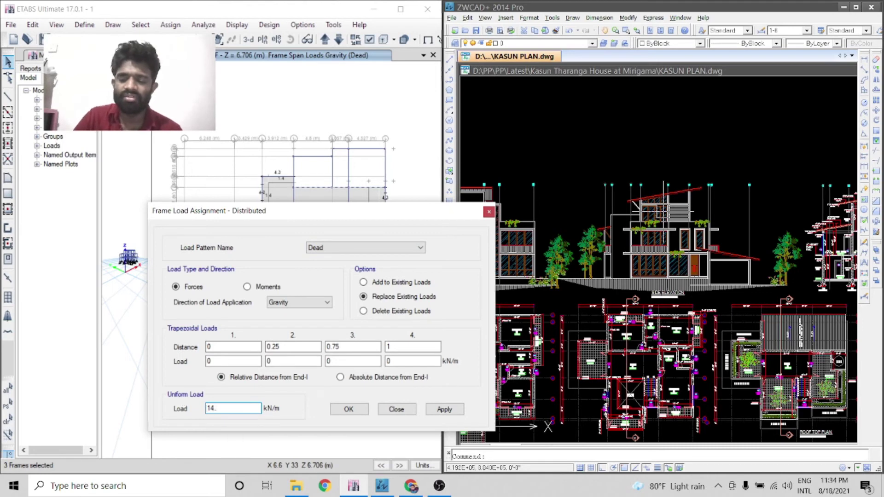
text(4.2)
click(444, 410)
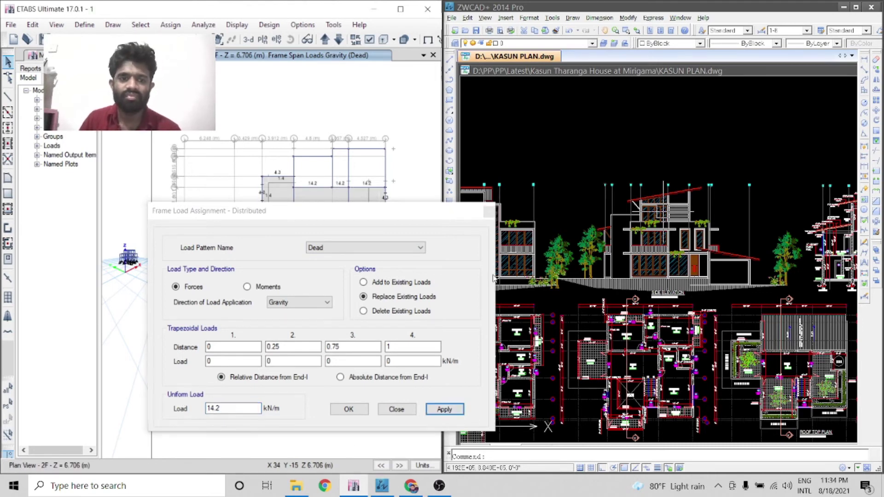
click(349, 410)
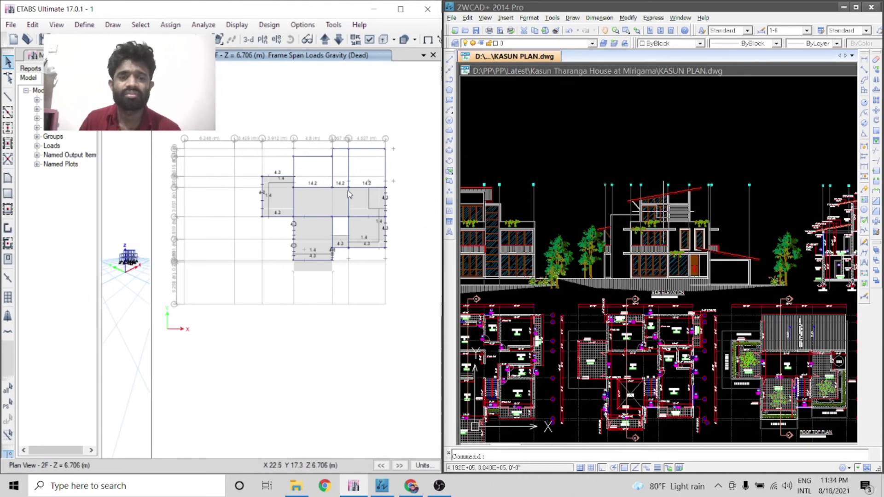
- In ZWCAD, measure the low parapet's height above the upper roof slab in the SIDE ELEVATION without keeping the dimension
scroll(502, 229, up, 2)
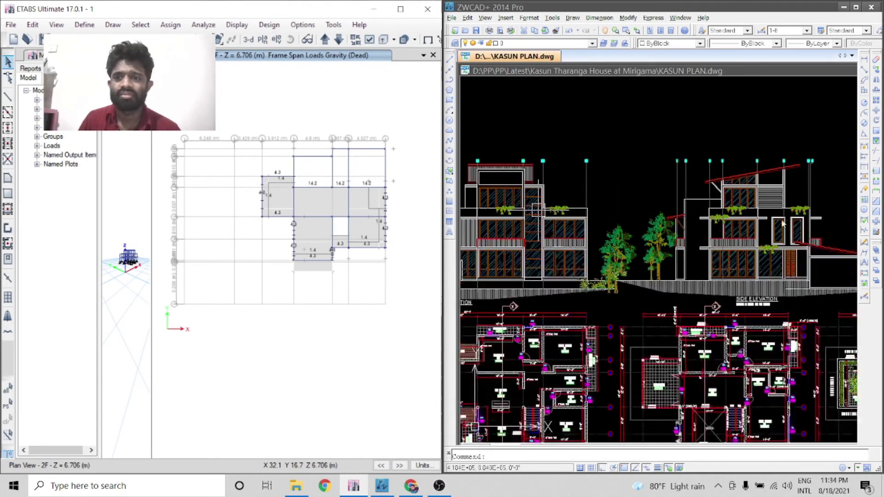
scroll(576, 203, up, 4)
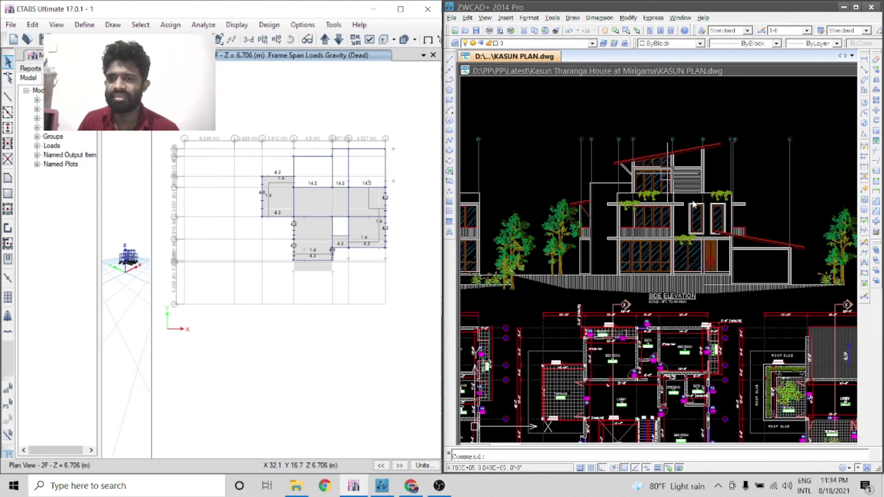
scroll(631, 175, up, 2)
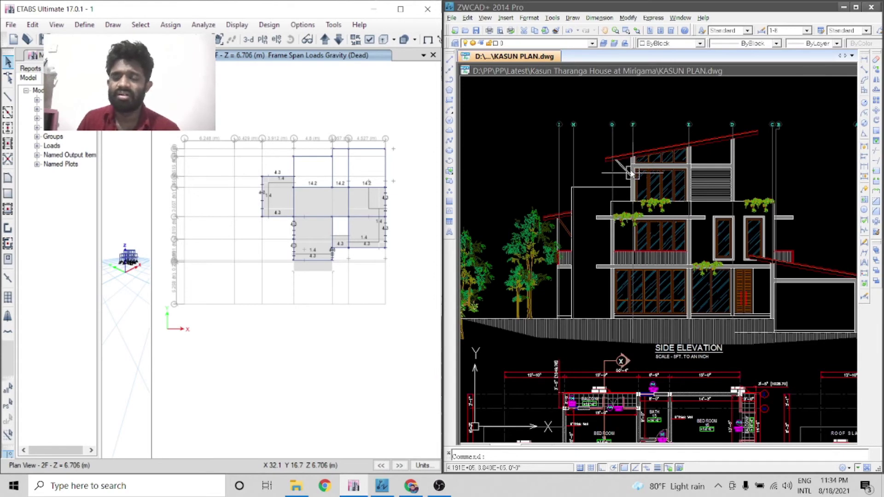
scroll(634, 173, up, 2)
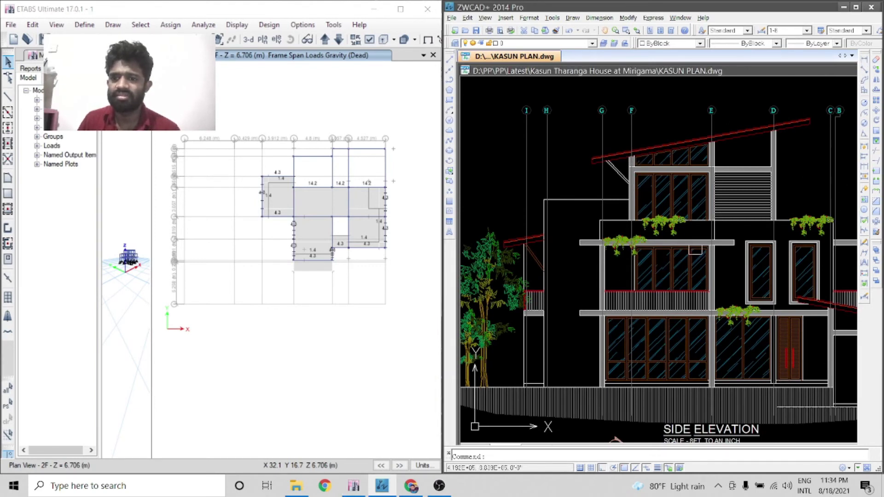
scroll(719, 225, up, 2)
click(865, 61)
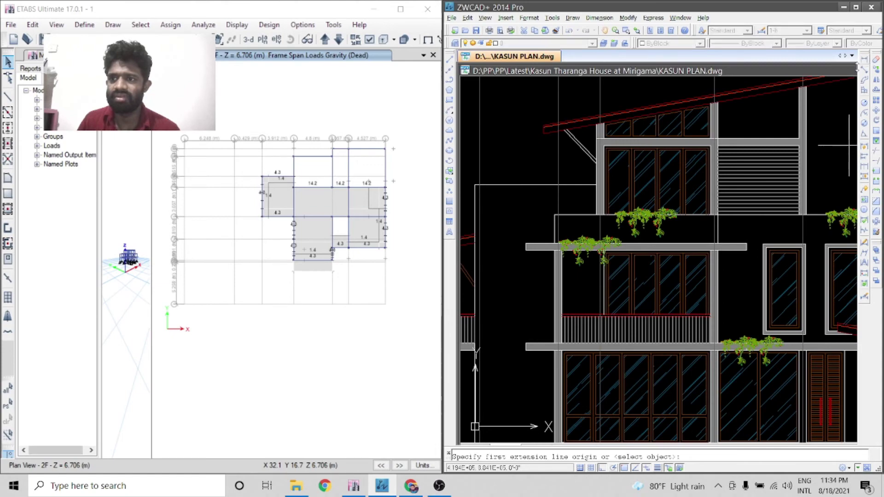
click(702, 215)
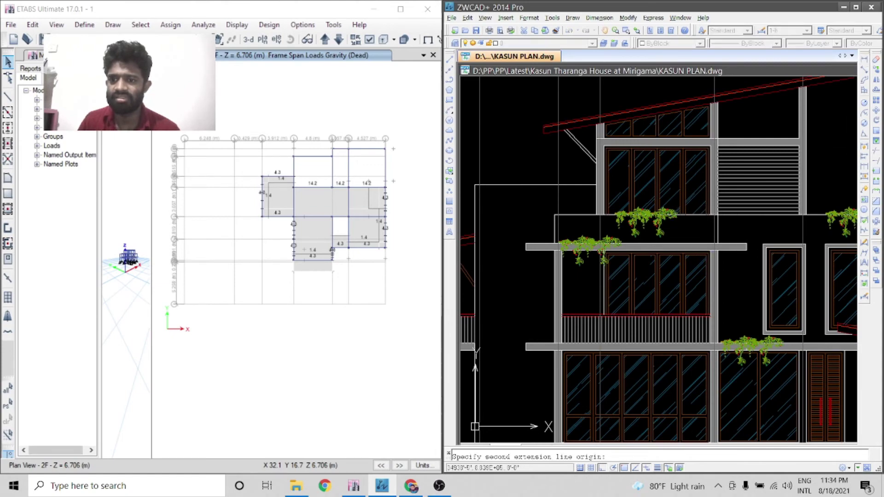
click(702, 245)
scroll(703, 235, up, 3)
scroll(694, 235, down, 3)
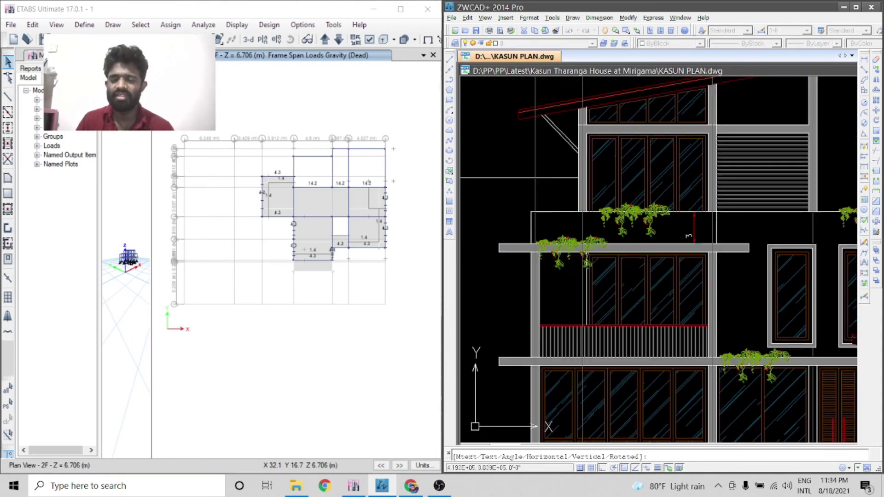
scroll(747, 241, down, 2)
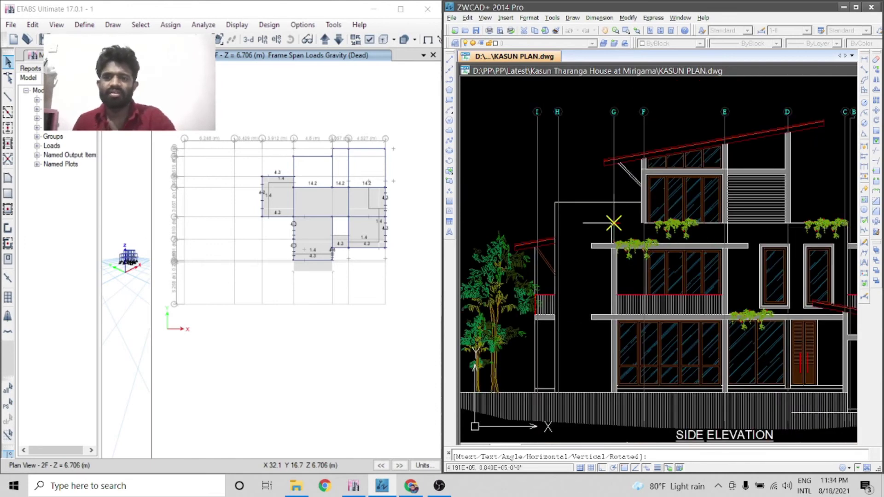
key(Escape)
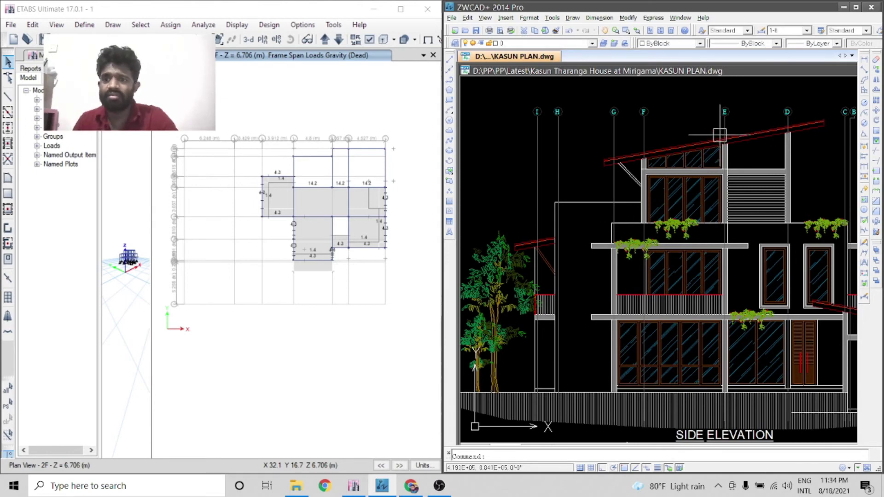
- Dimension the height from the upper roof slab to the higher wall top line beside gridline G in the SIDE ELEVATION
scroll(619, 214, up, 2)
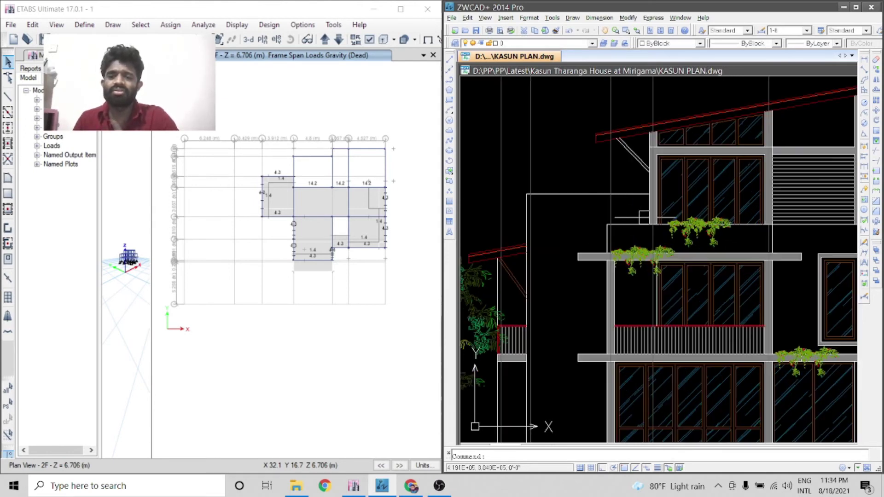
key(Return)
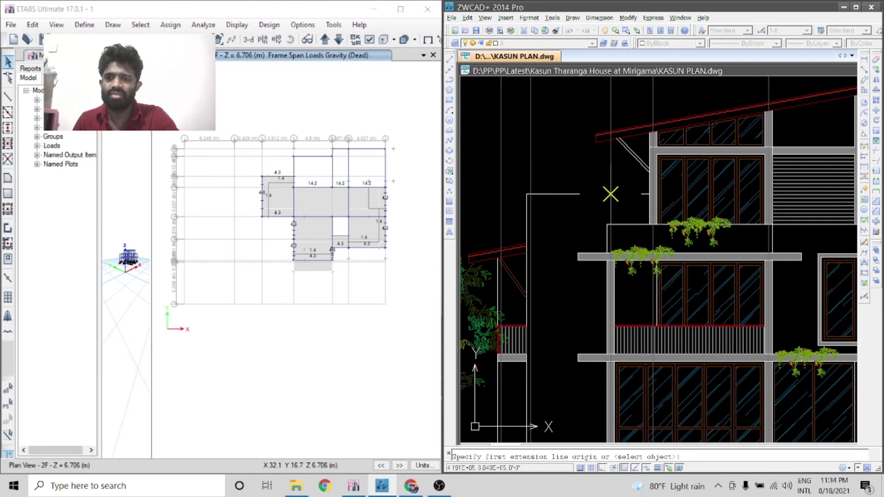
click(642, 217)
scroll(608, 259, up, 2)
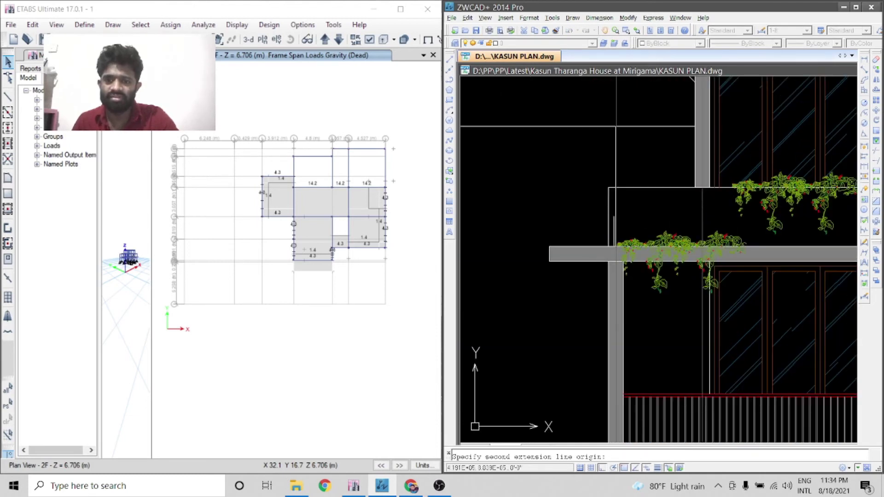
click(614, 248)
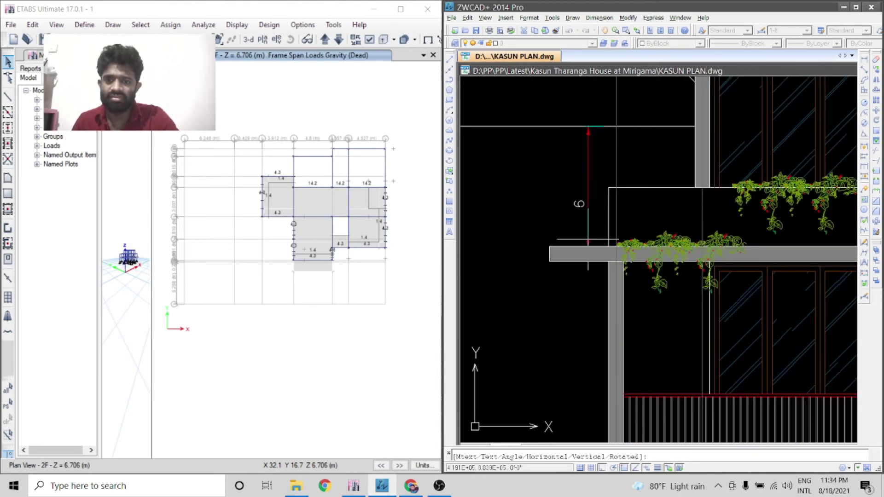
click(562, 186)
scroll(656, 204, down, 2)
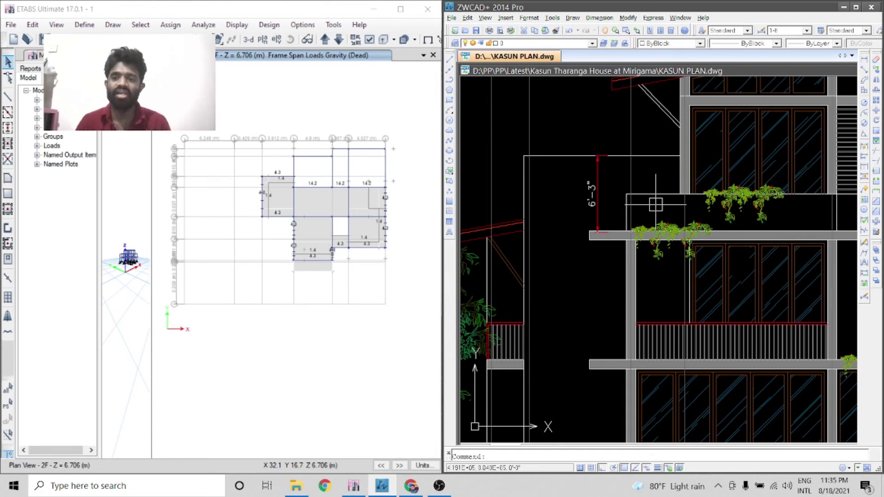
scroll(597, 181, down, 2)
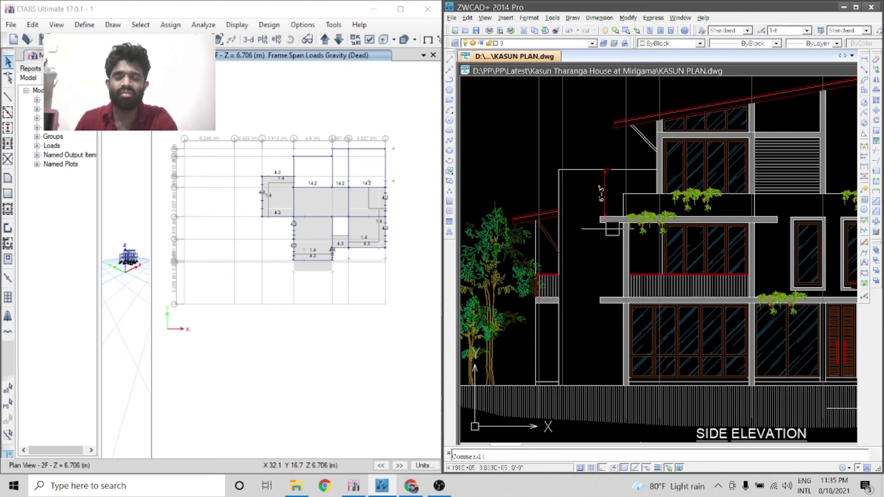
- In the ETABS 2F plan, assign a 9 kN/m uniform Dead gravity load to the two outer beams running north of the lobby slab, replacing existing loads
scroll(304, 184, up, 3)
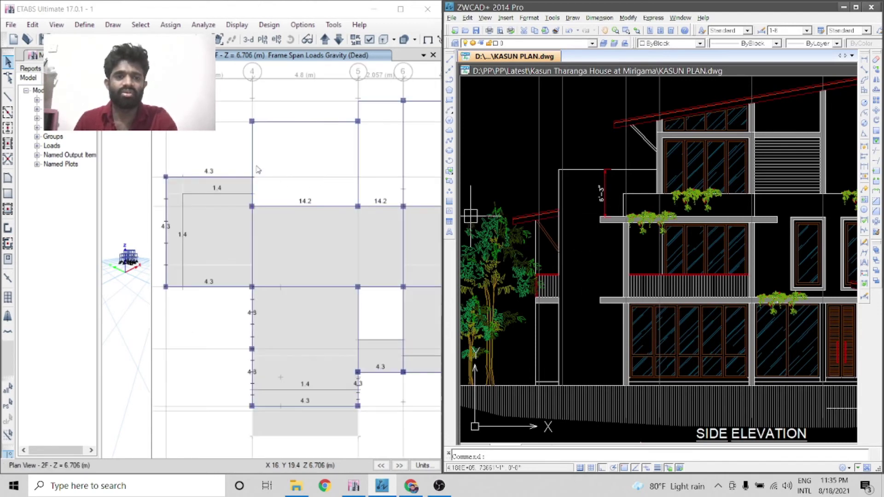
click(292, 176)
scroll(228, 182, down, 3)
click(228, 182)
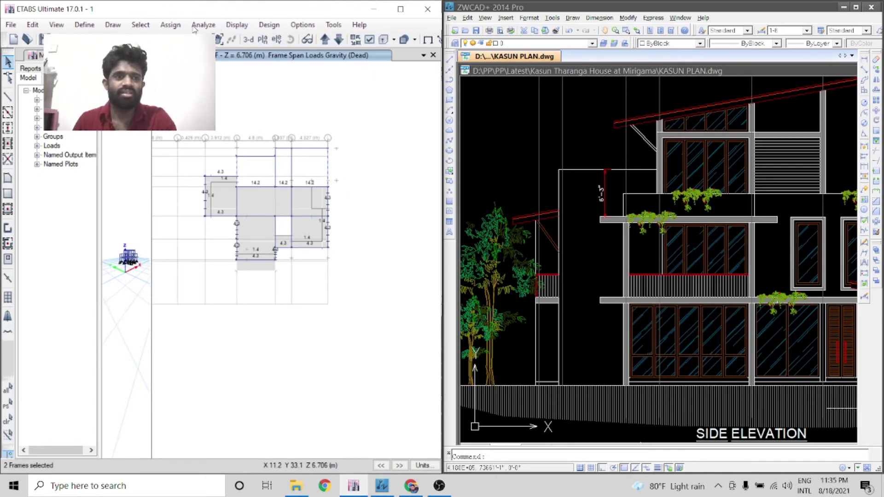
click(177, 28)
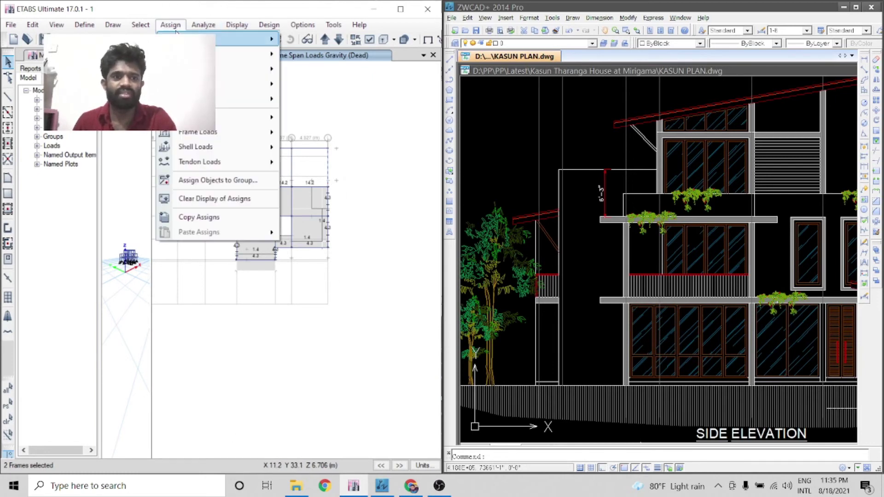
mouse_move(226, 138)
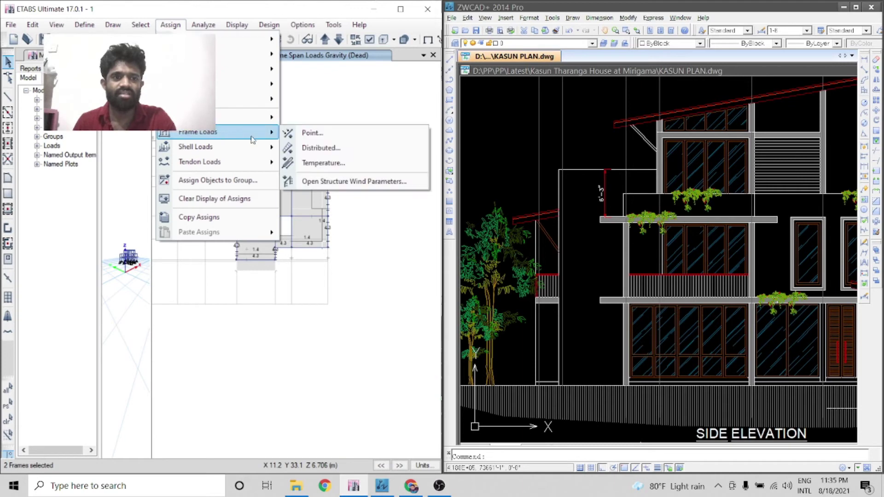
click(320, 147)
drag(259, 409, 149, 403)
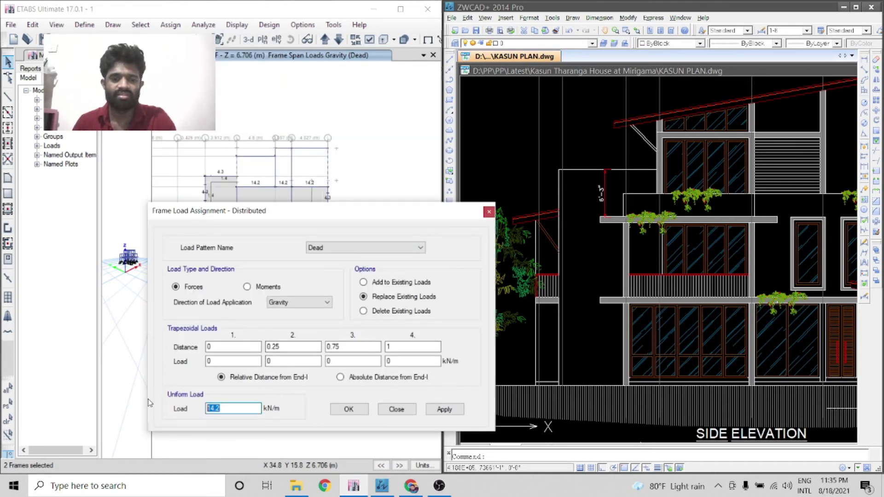
text(9)
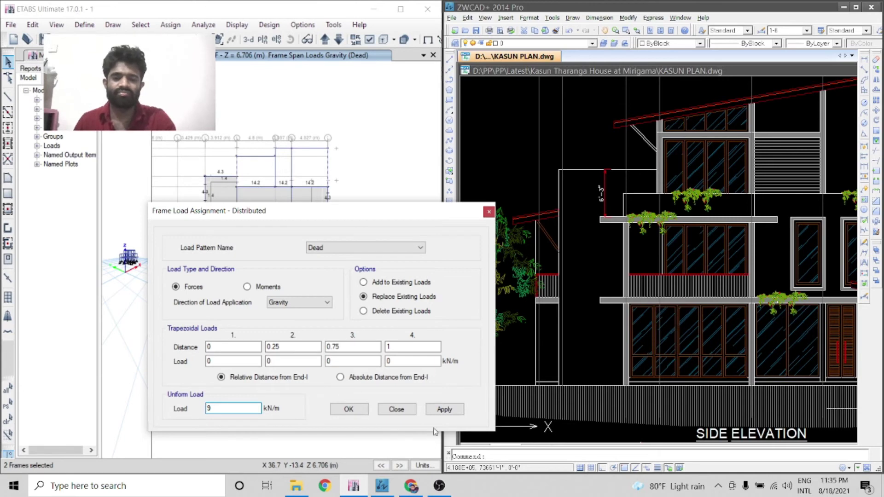
click(444, 410)
click(354, 413)
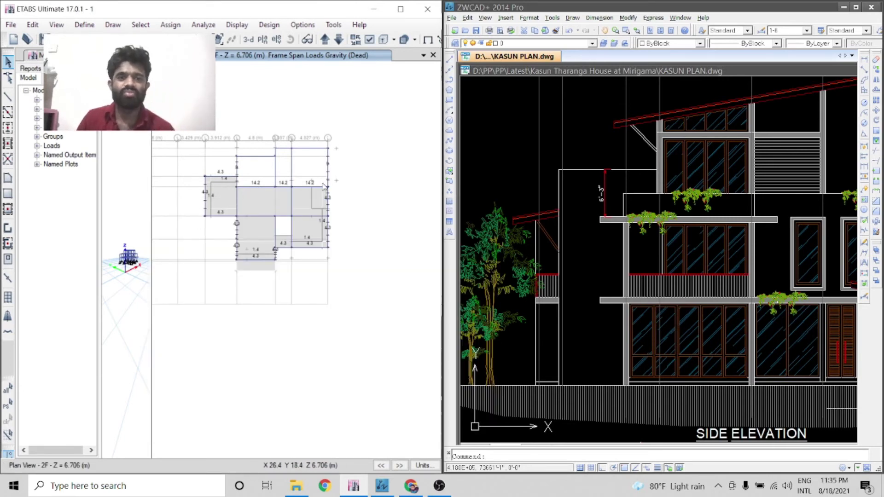
- Examine the ROOF TOP PLAN in ZWCAD for the walls around the lobby, staircase, terraces and water tank
scroll(647, 306, down, 6)
scroll(646, 307, up, 8)
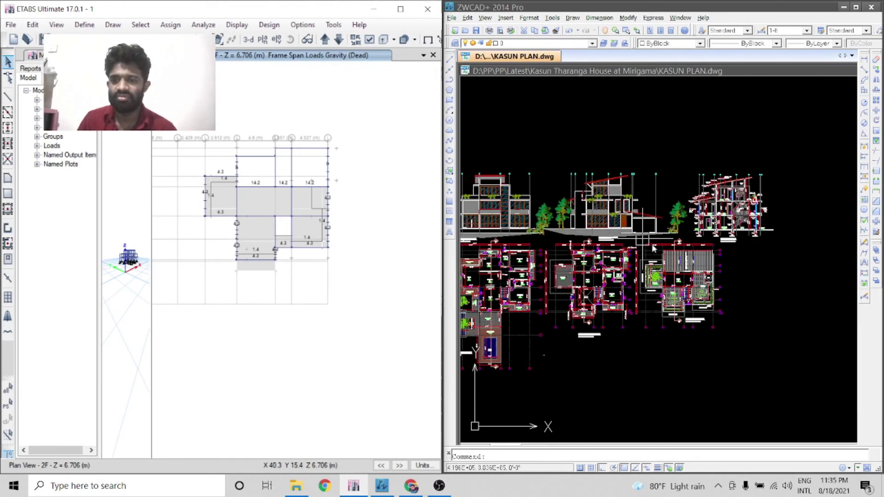
scroll(562, 385, up, 2)
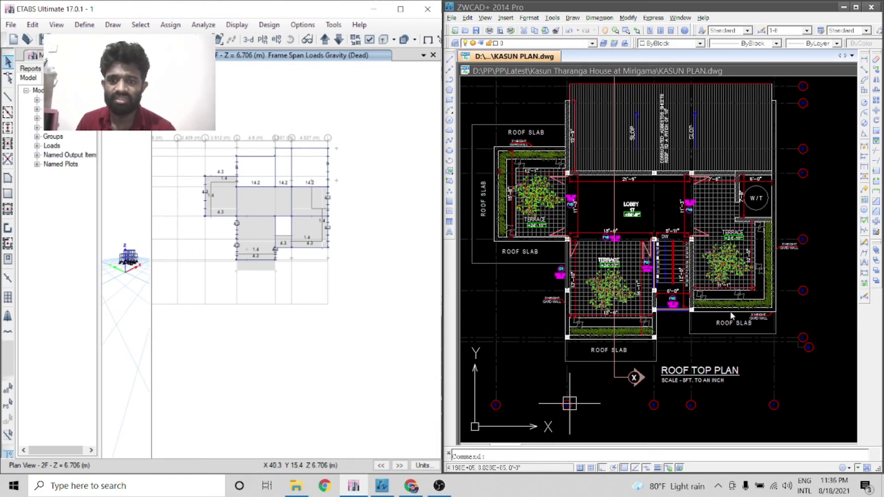
scroll(692, 255, up, 2)
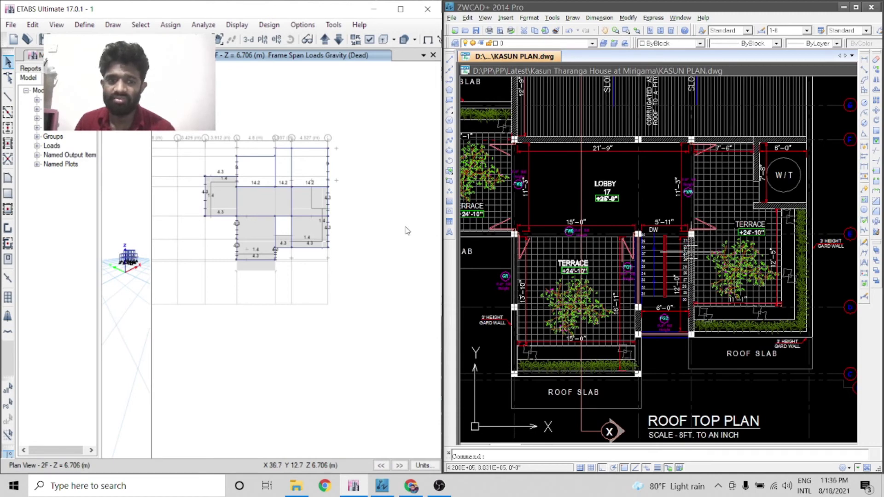
- In the ETABS 2F plan, assign a 14.2 kN/m uniform Dead gravity load to the beams flanking the staircase and the water tank's inner and east beams
scroll(285, 245, up, 3)
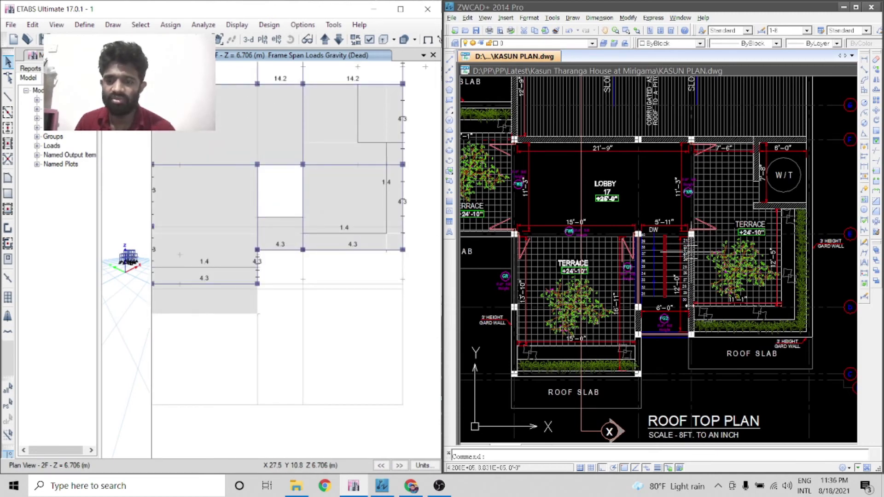
click(266, 203)
click(257, 235)
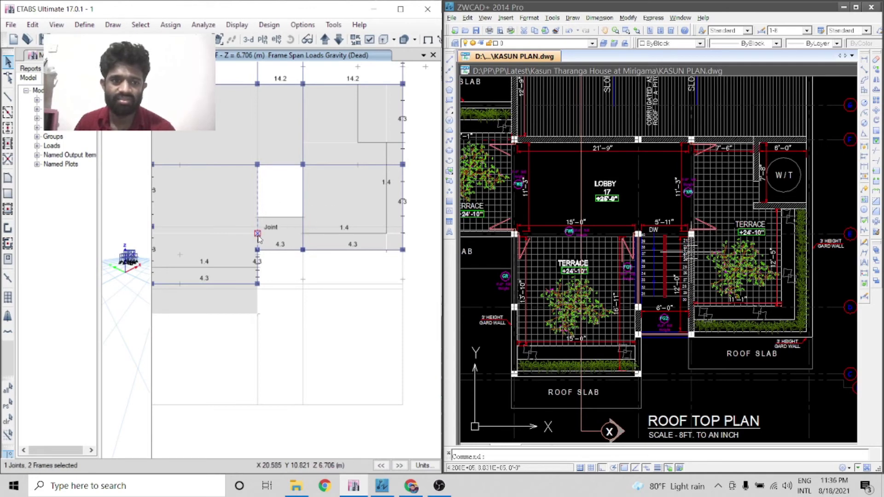
click(259, 240)
click(305, 240)
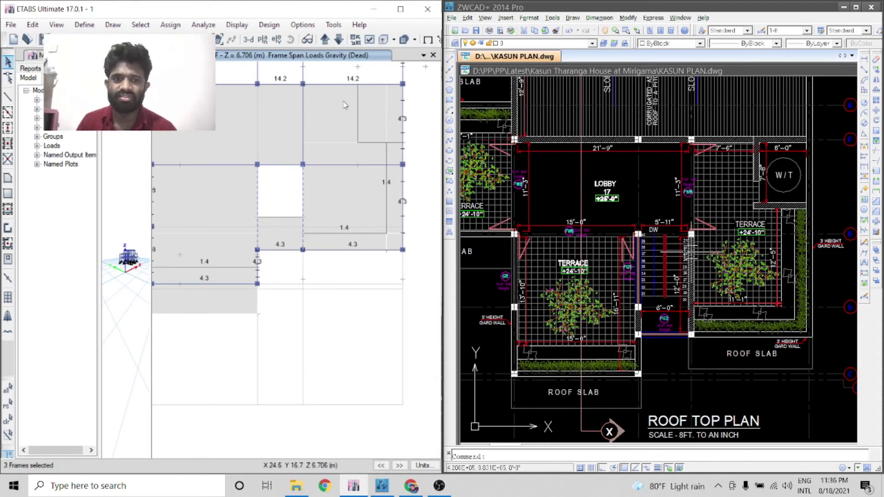
click(359, 116)
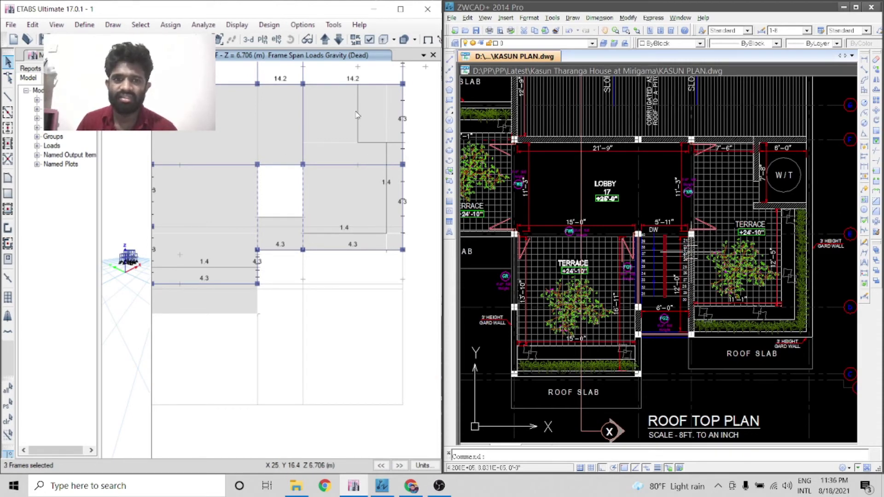
click(374, 143)
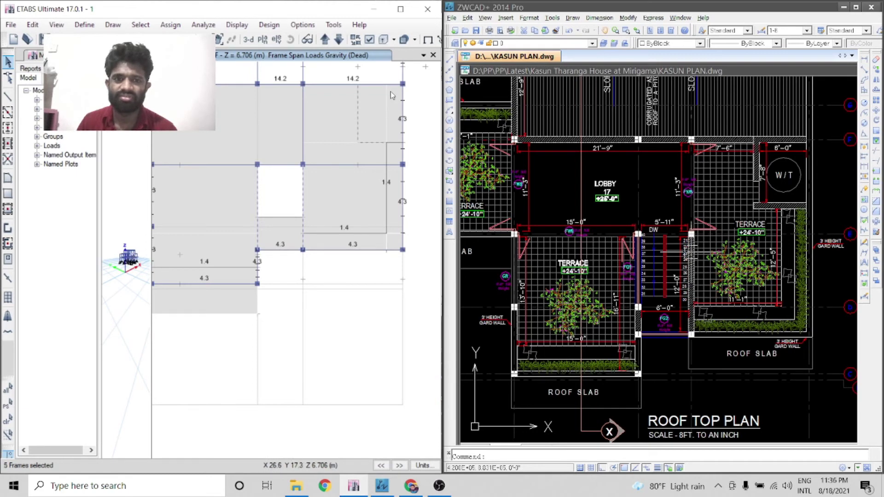
click(406, 129)
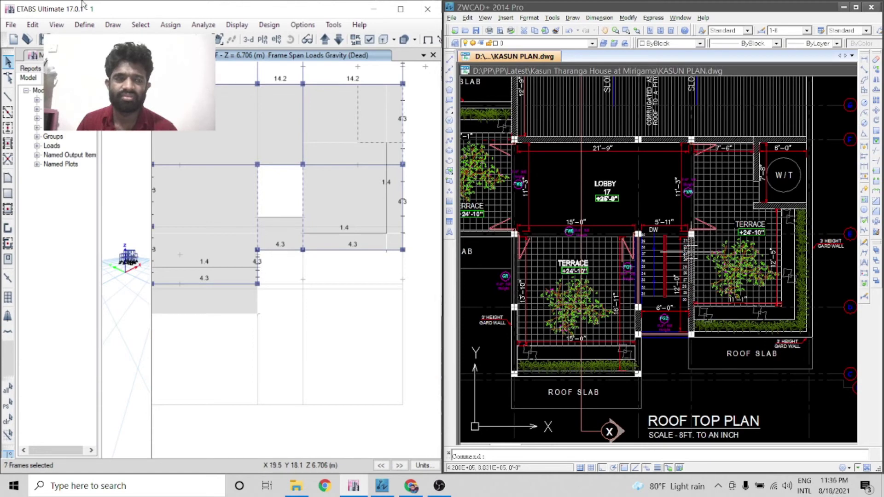
click(170, 24)
mouse_move(216, 132)
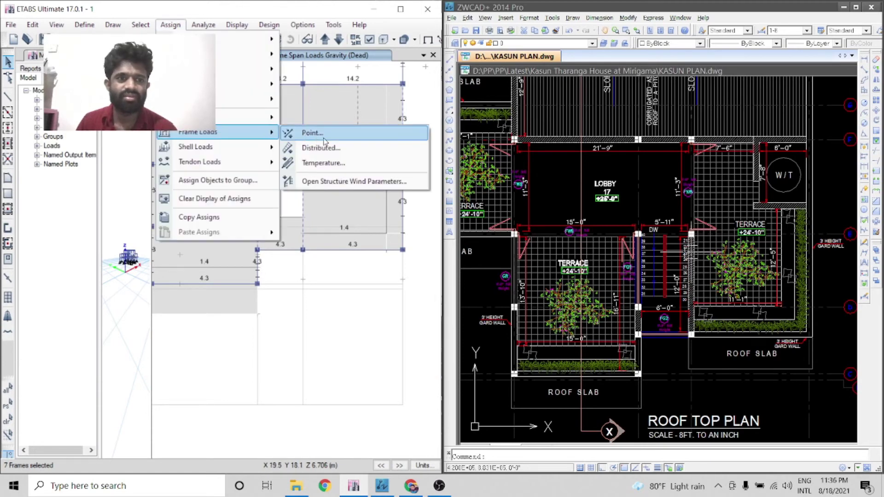
click(341, 147)
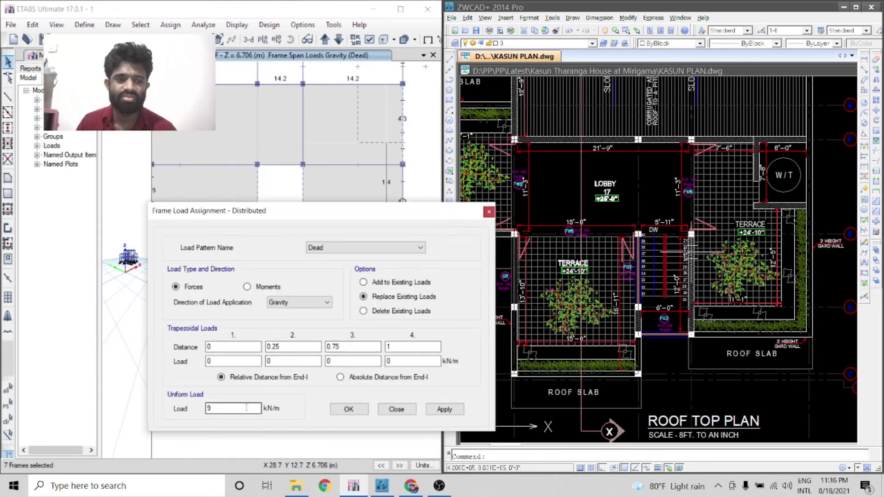
text(14.2)
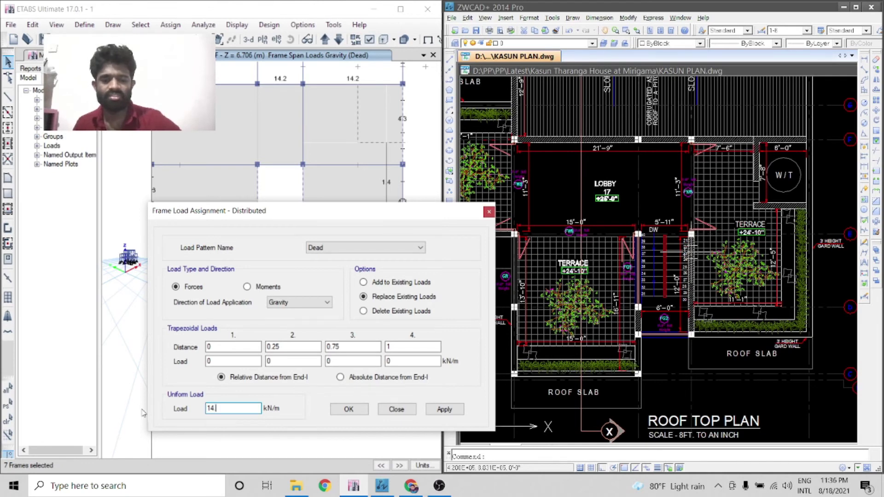
click(349, 410)
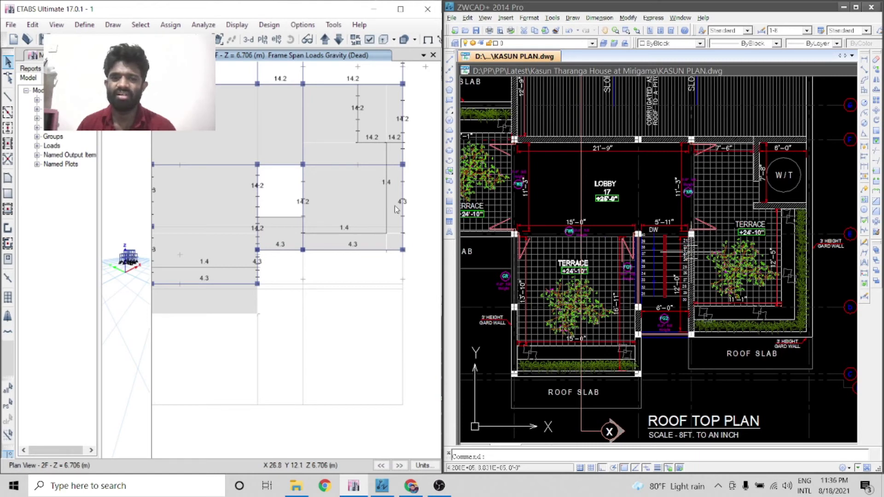
- Assign a 3 kN/m uniform Dead gravity load to the lobby's west, east and south edge beams, replacing existing loads
scroll(394, 206, down, 2)
scroll(369, 178, up, 3)
scroll(244, 194, down, 1)
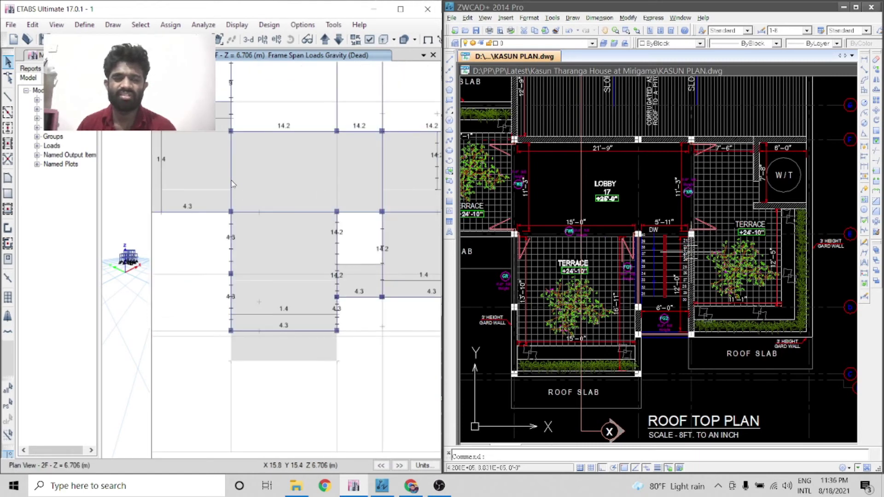
click(231, 184)
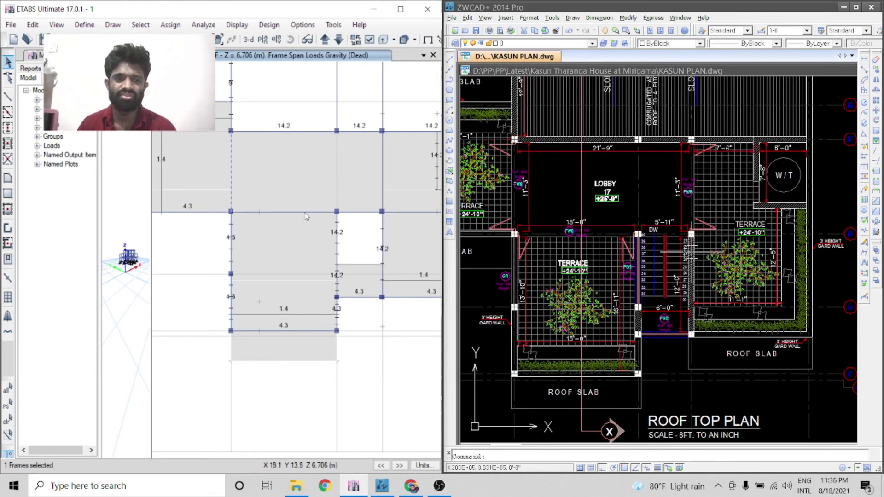
click(251, 212)
scroll(350, 214, down, 3)
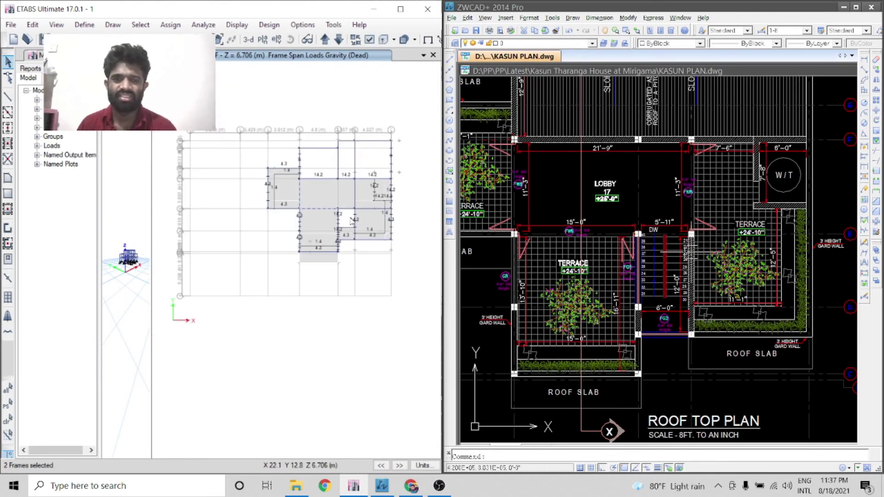
scroll(353, 221, up, 3)
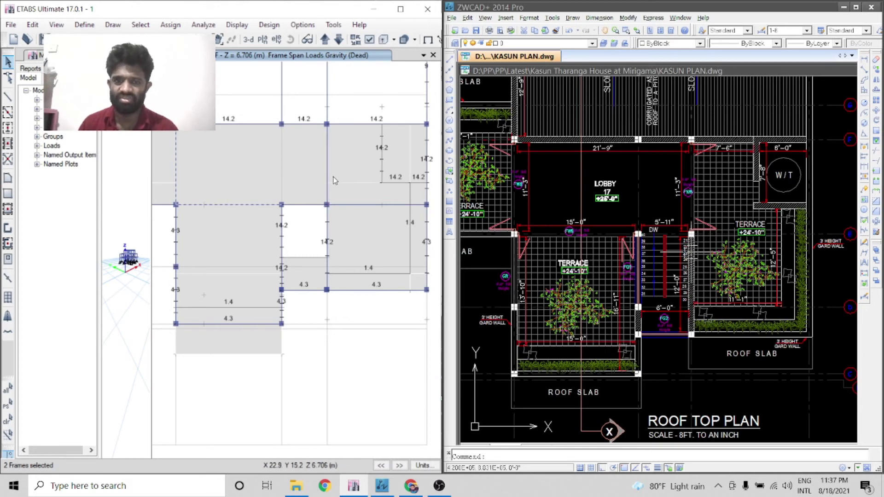
click(328, 152)
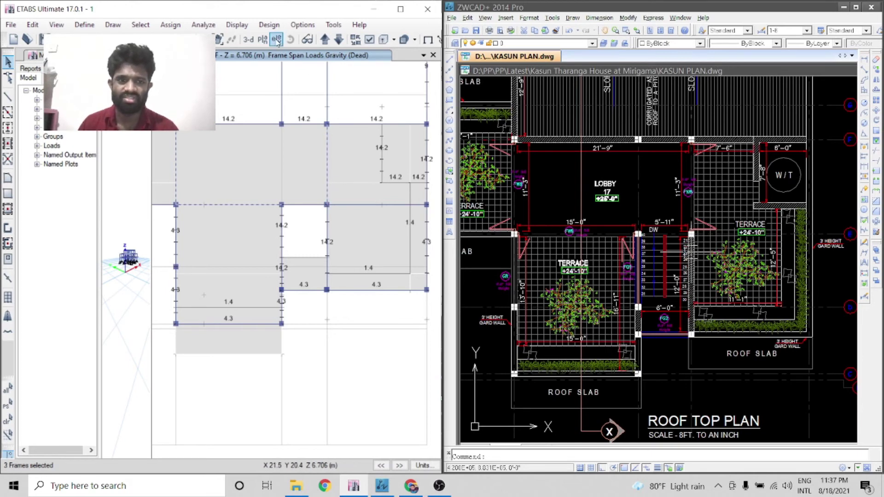
click(171, 24)
mouse_move(258, 132)
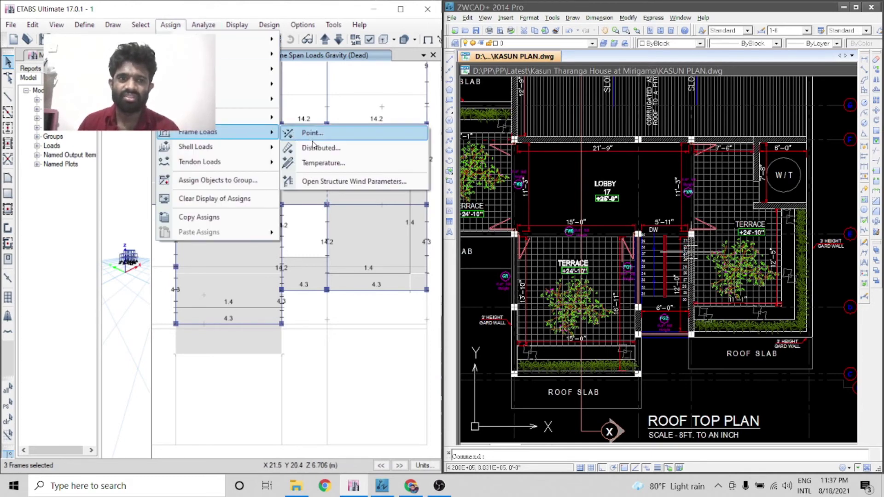
click(317, 148)
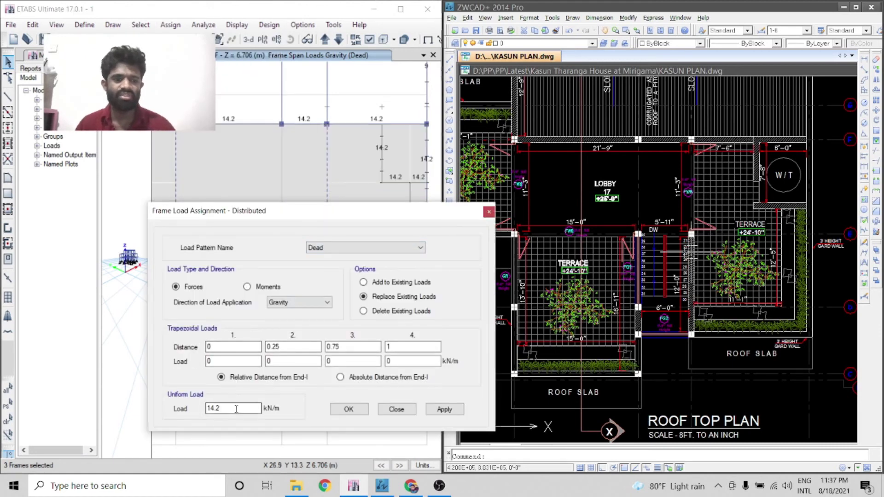
text(3)
click(445, 410)
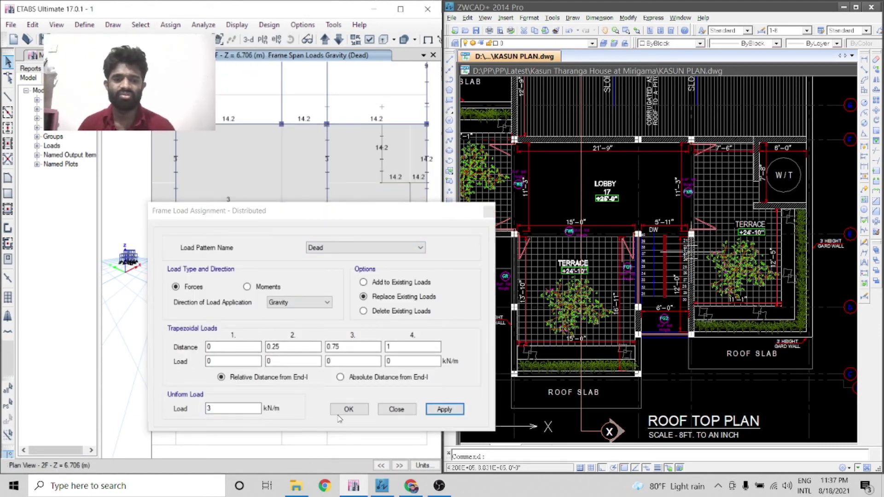
key(Escape)
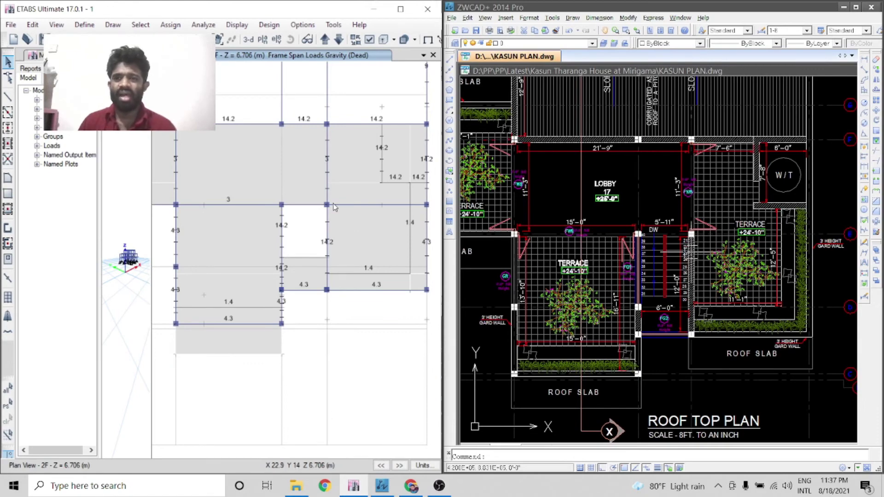
- Divide the five beams around the water tank at their intersections with selected frames and joints, and save the model
scroll(244, 187, down, 3)
scroll(267, 189, up, 3)
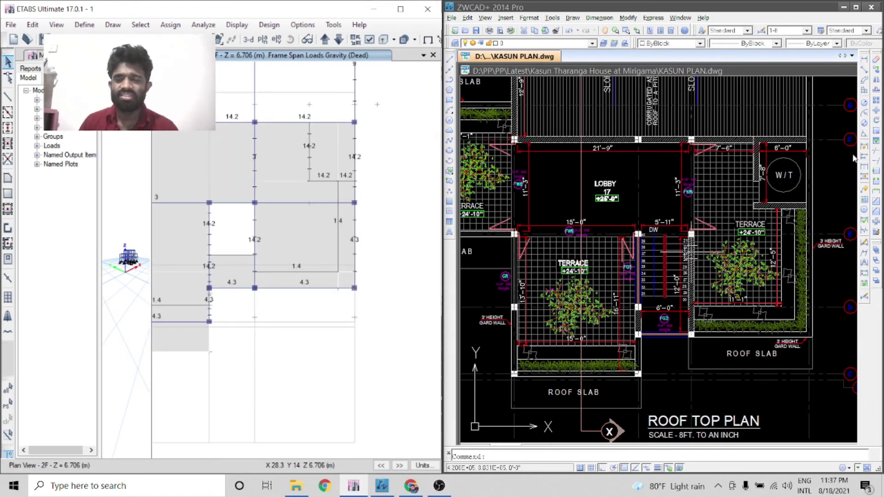
scroll(804, 172, up, 2)
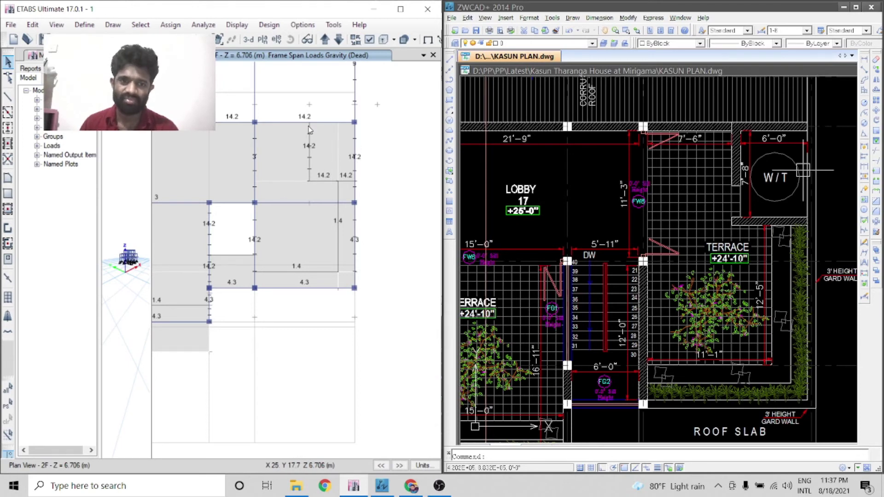
click(323, 176)
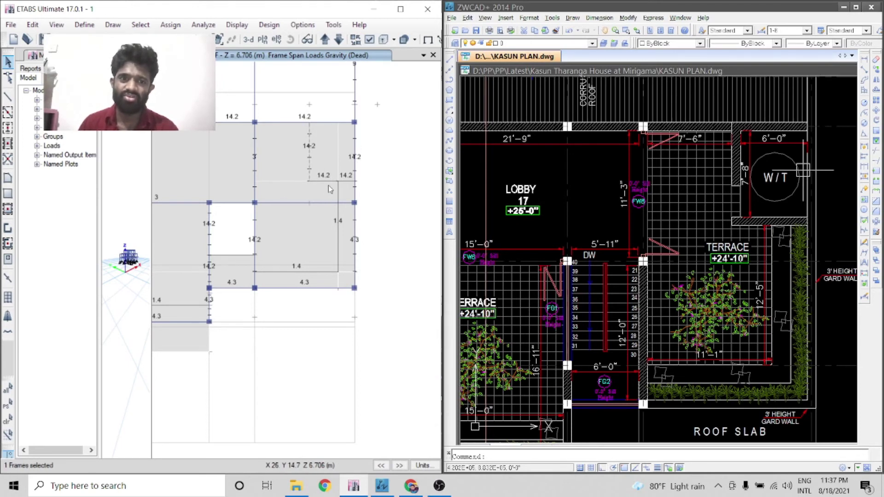
click(348, 182)
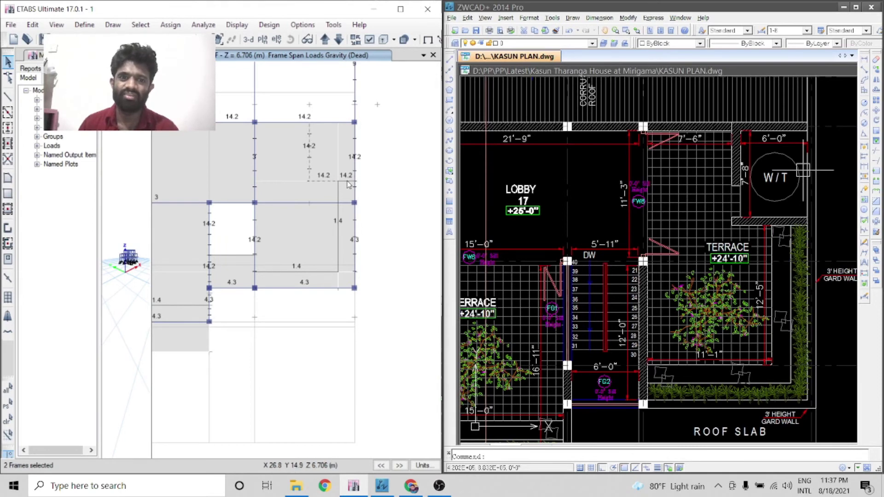
click(356, 155)
click(329, 122)
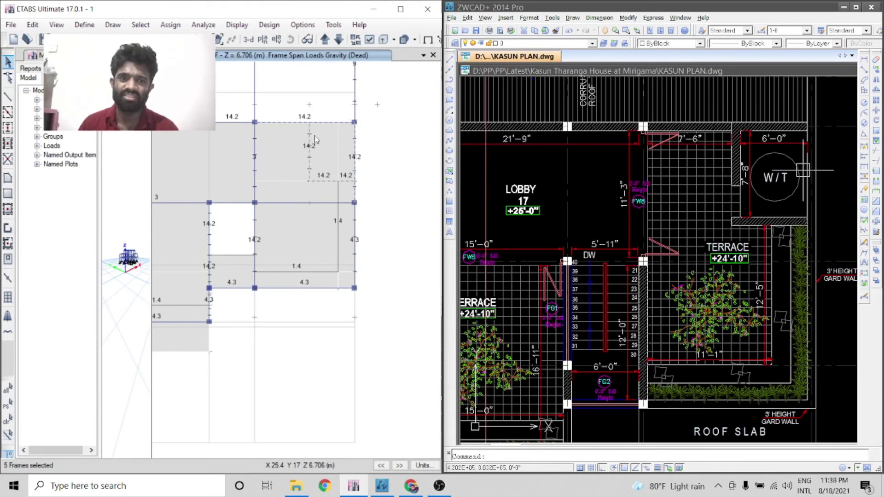
click(33, 24)
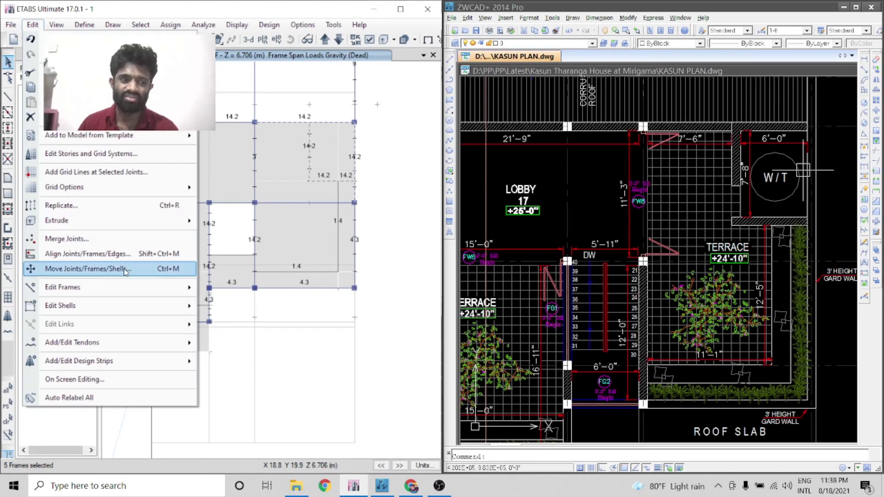
mouse_move(154, 289)
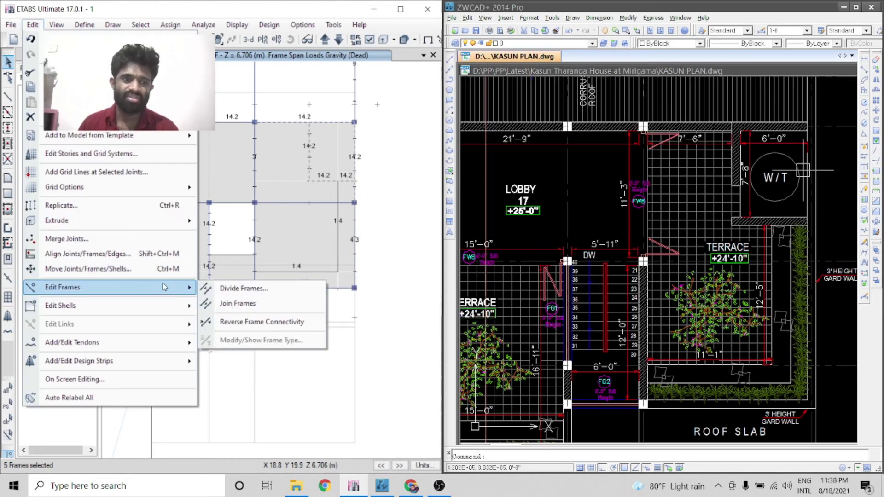
click(239, 289)
click(388, 244)
click(487, 289)
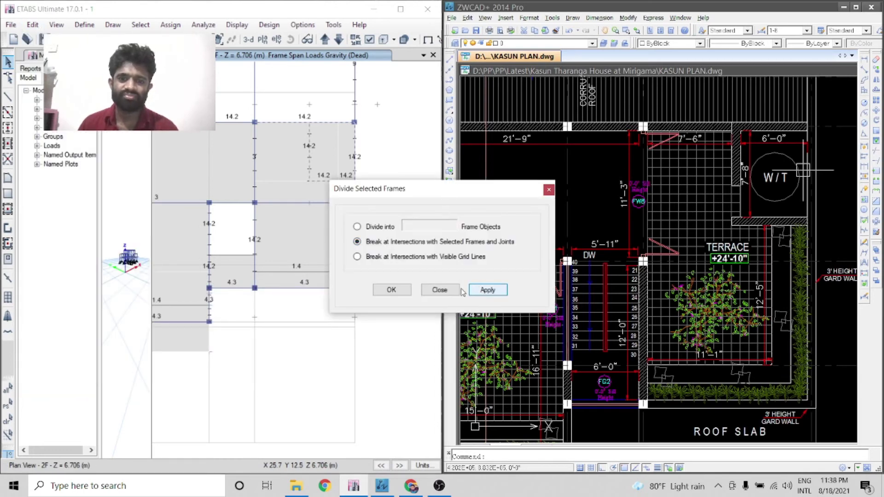
click(391, 289)
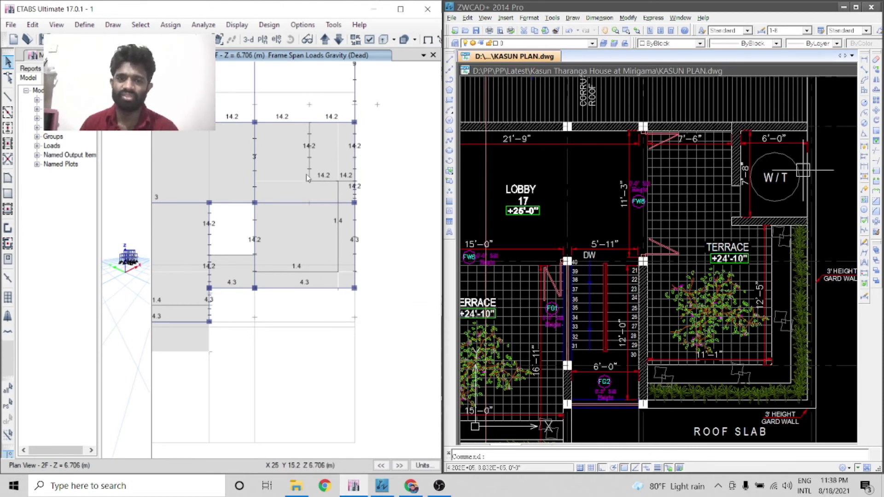
click(42, 39)
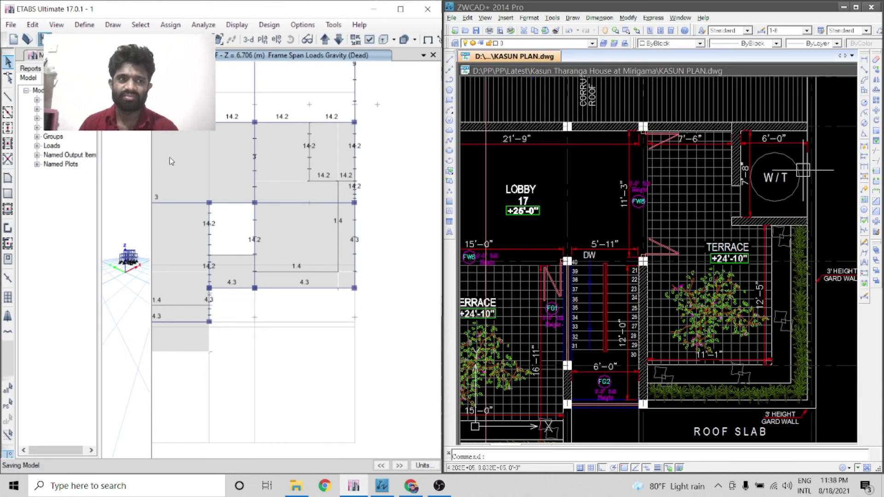
click(439, 486)
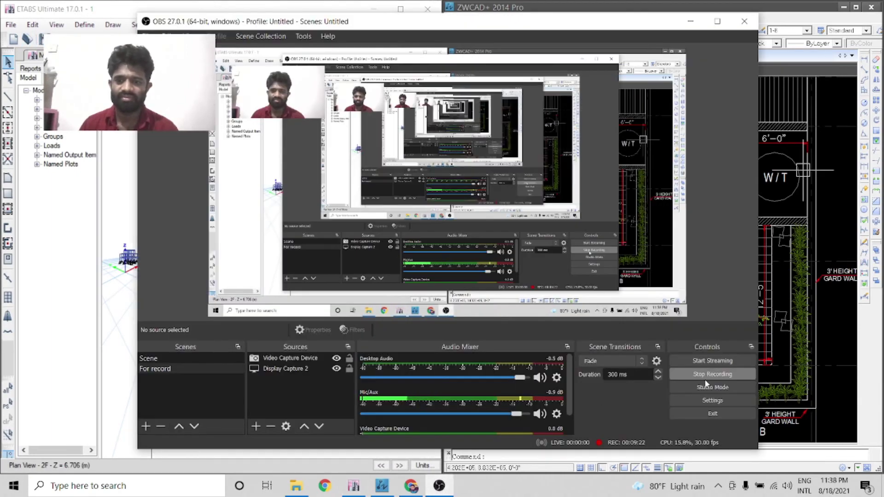
click(718, 375)
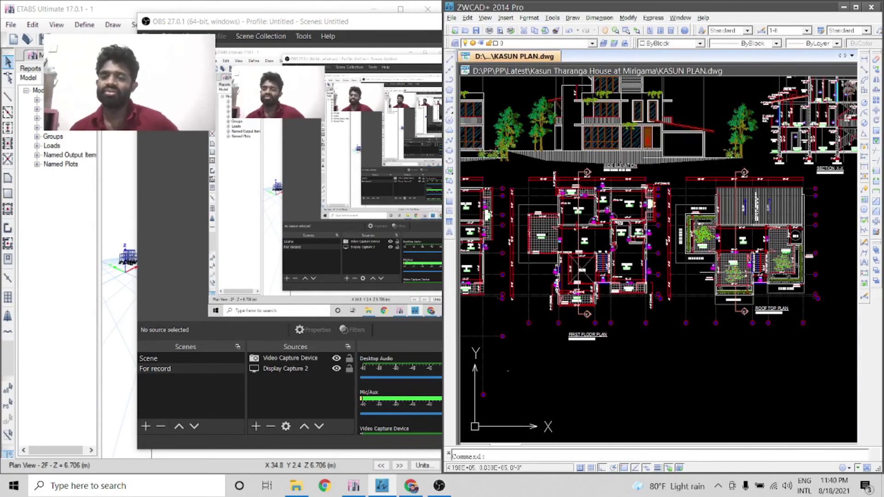
- Examine SECTION X-X in ZWCAD for the wall heights, slabs and beams around the upper lobby and roof
scroll(804, 231, up, 4)
scroll(804, 231, down, 3)
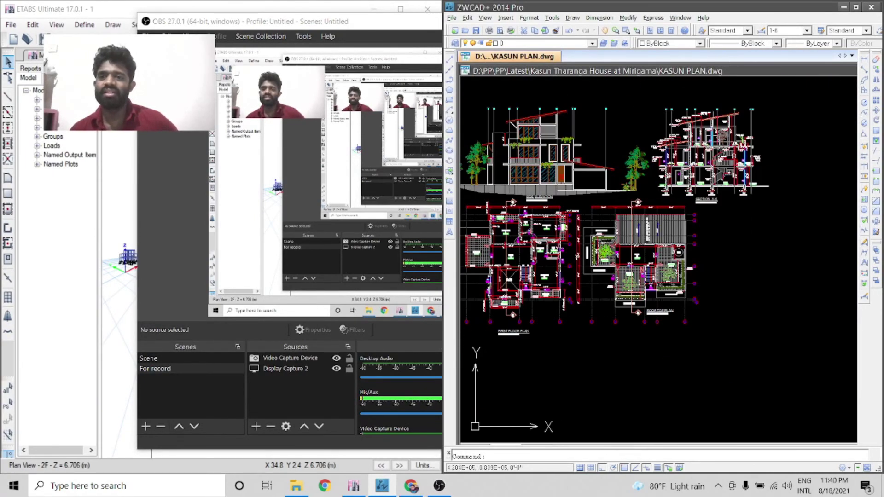
scroll(726, 119, up, 2)
scroll(726, 118, up, 2)
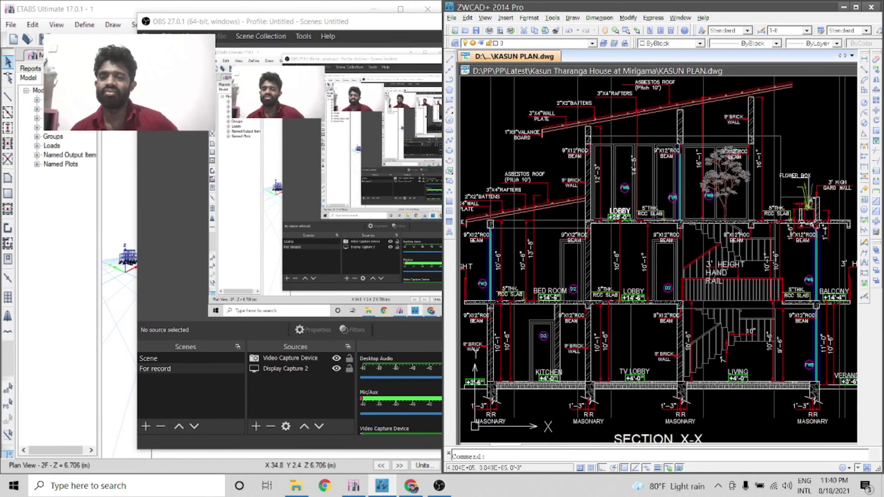
scroll(741, 113, down, 1)
scroll(740, 119, up, 2)
scroll(738, 127, down, 1)
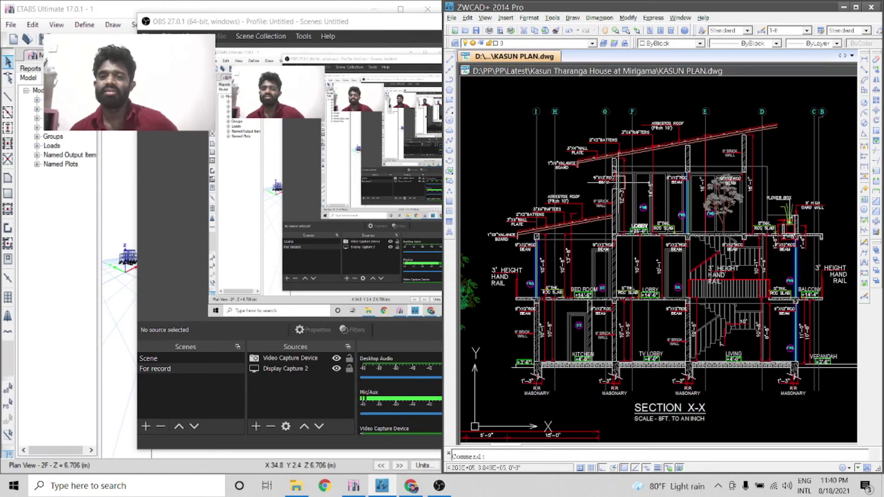
scroll(598, 205, up, 3)
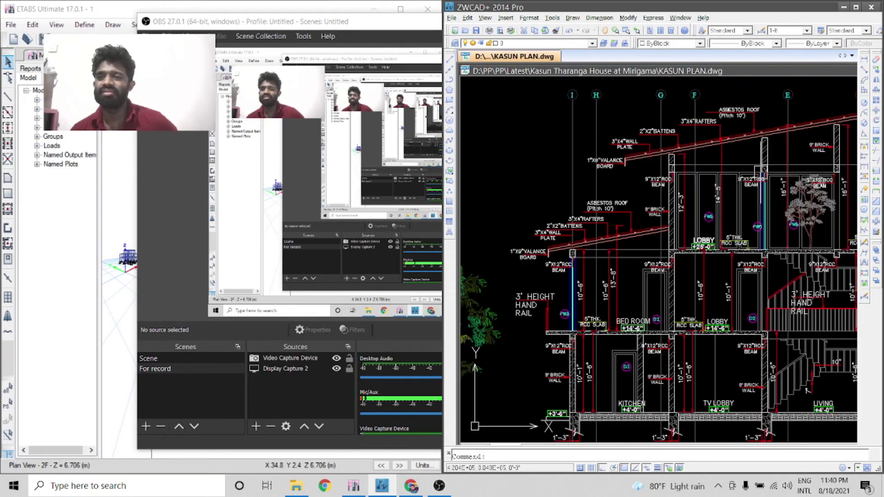
- Switch from the ZWCAD section to ETABS and move the plan view up one story to the Roof level
scroll(686, 221, down, 2)
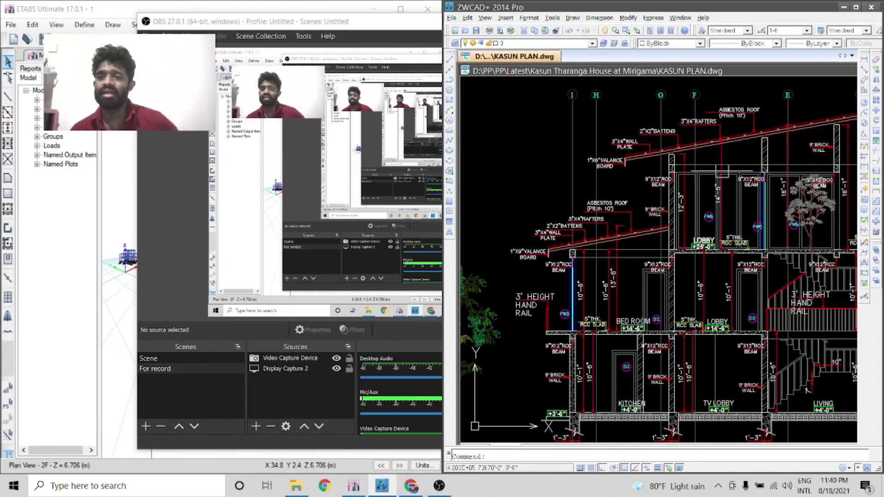
scroll(664, 174, down, 2)
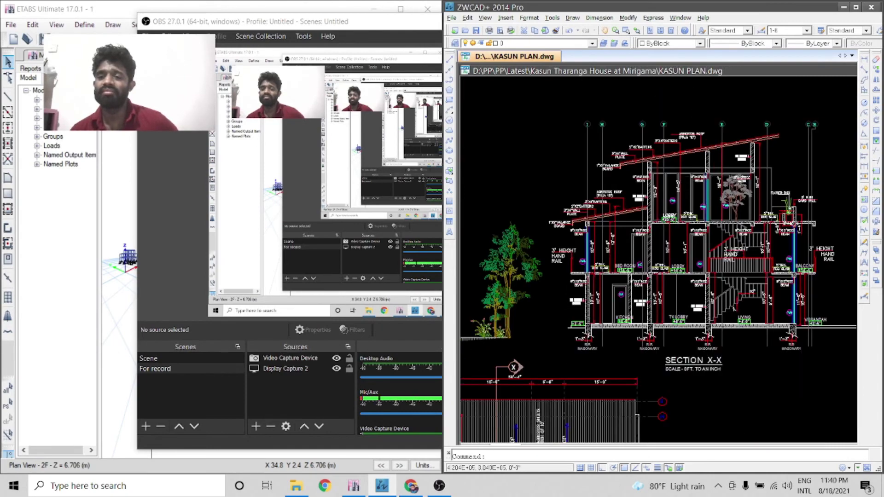
scroll(700, 175, up, 1)
scroll(682, 167, up, 1)
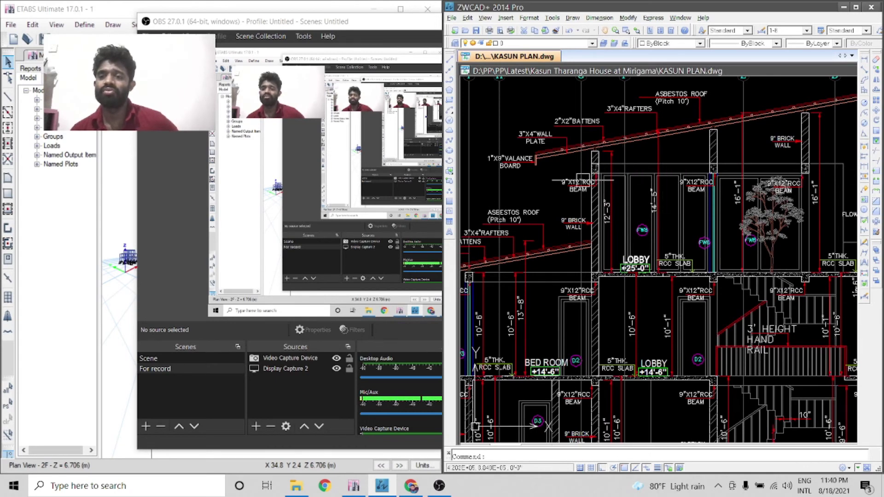
click(353, 486)
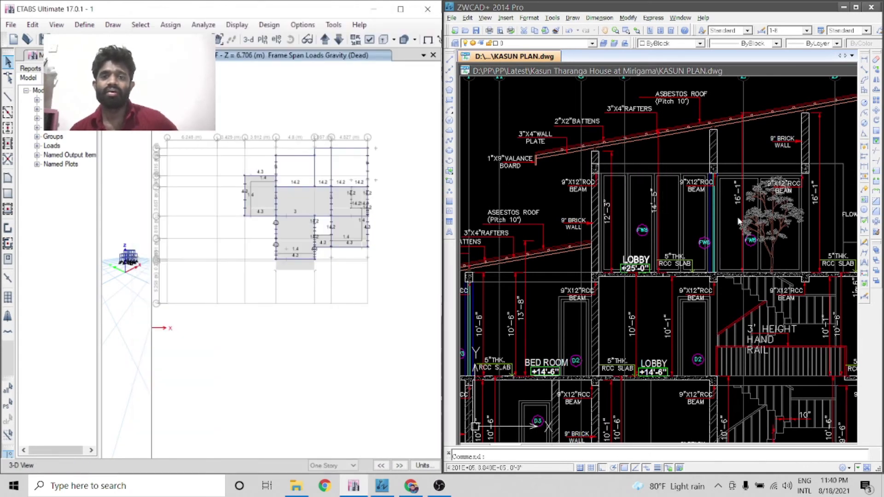
scroll(336, 177, up, 3)
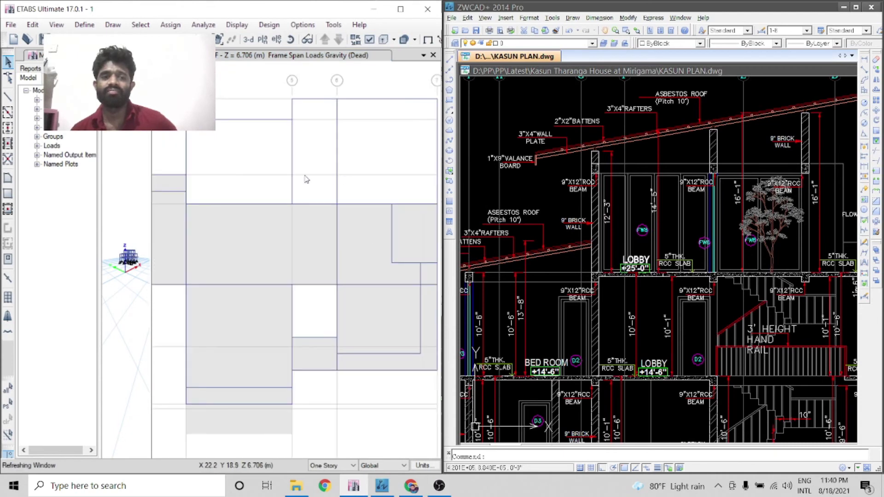
scroll(296, 162, down, 4)
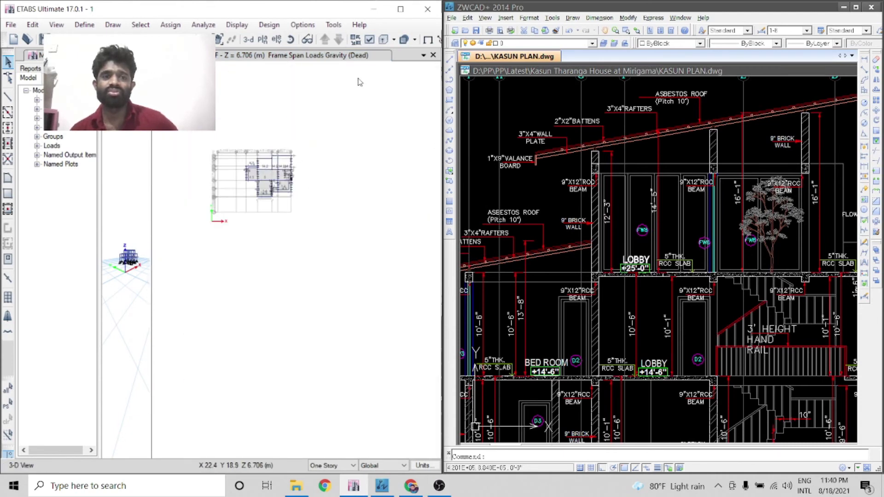
click(326, 39)
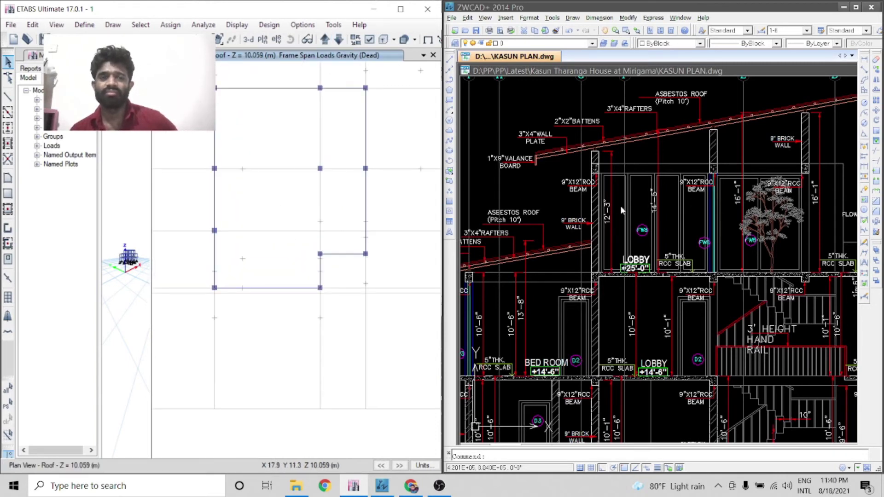
- Examine the beam layout of the ETABS Roof plan against the roof-level beams in SECTION X-X
scroll(727, 187, down, 3)
scroll(704, 193, up, 3)
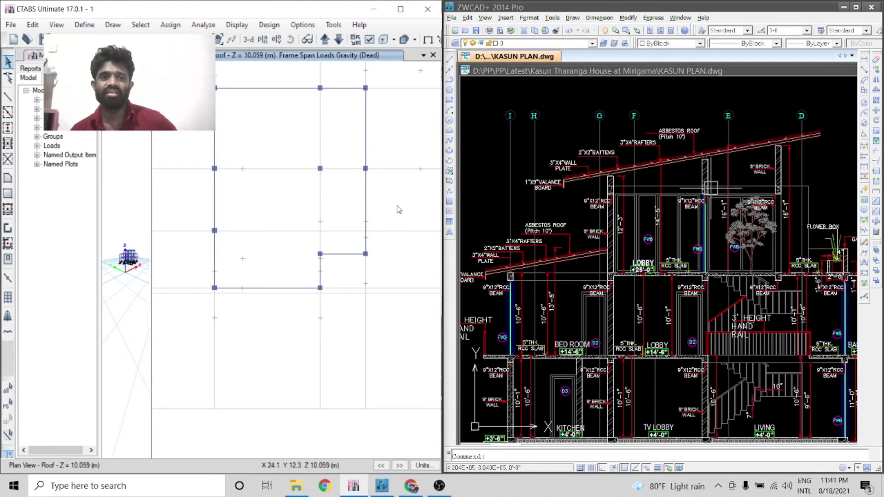
scroll(383, 213, down, 3)
scroll(359, 209, up, 5)
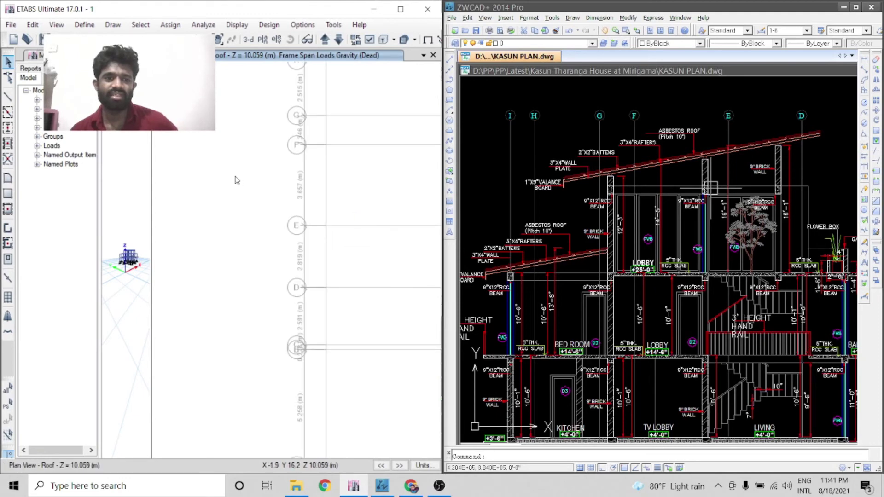
scroll(237, 179, down, 3)
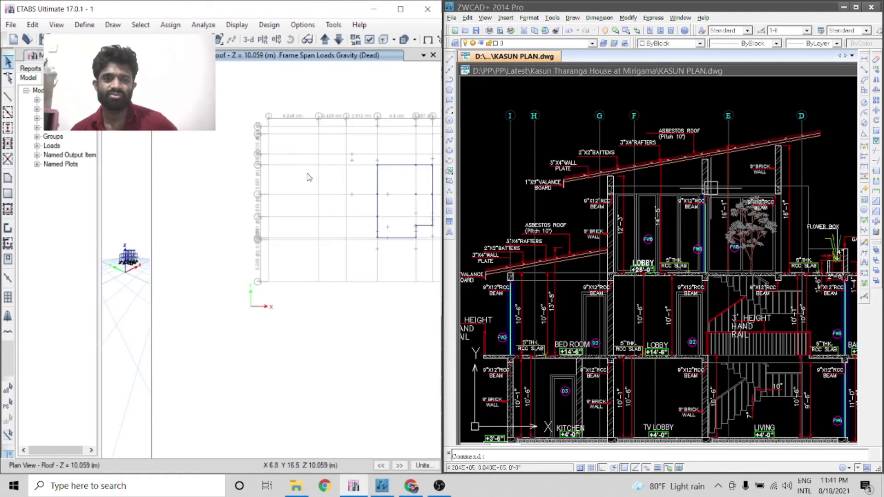
scroll(285, 179, down, 3)
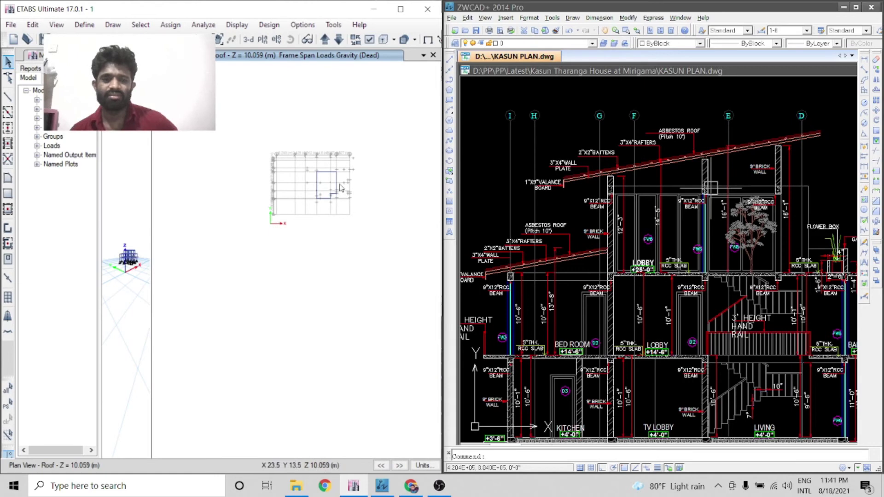
scroll(340, 187, up, 3)
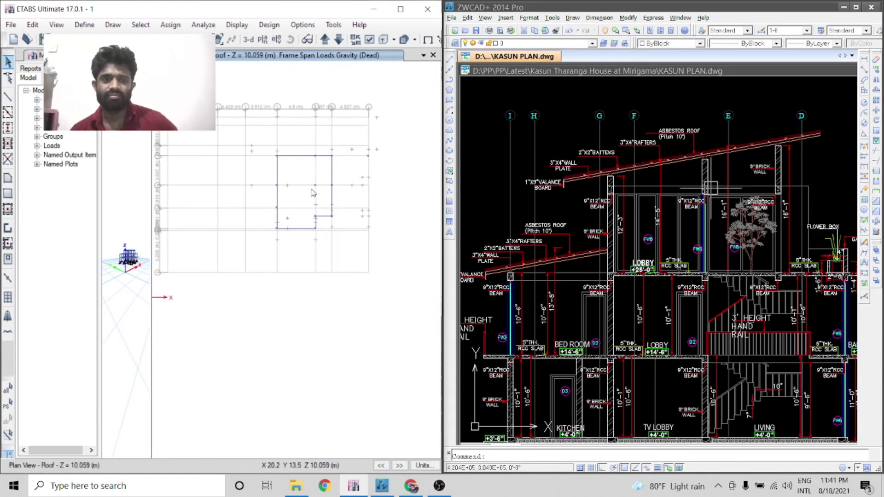
scroll(279, 187, up, 3)
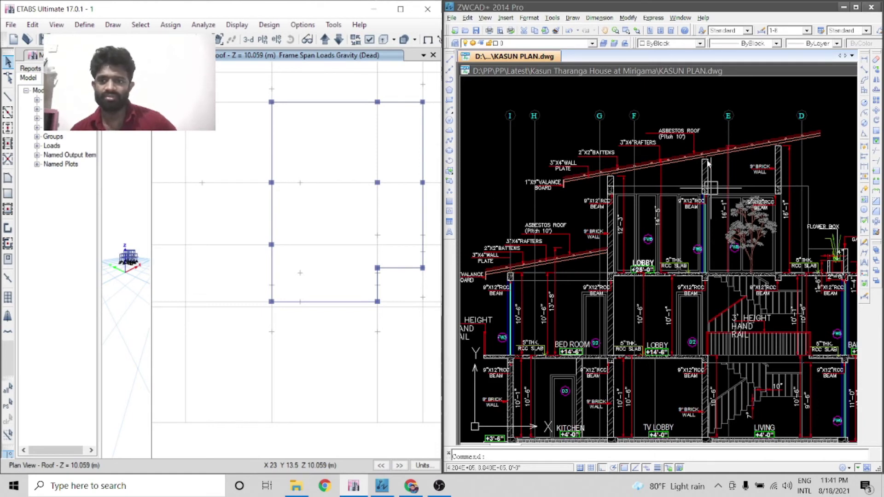
- Examine the side elevation and SECTION X-X in ZWCAD for the brick walls and RCC beams supporting the upper roof
scroll(708, 164, down, 2)
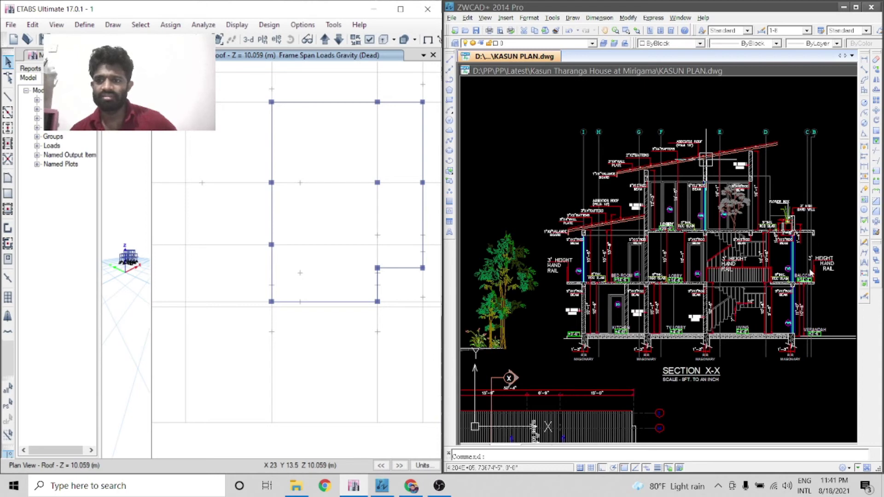
scroll(767, 173, down, 1)
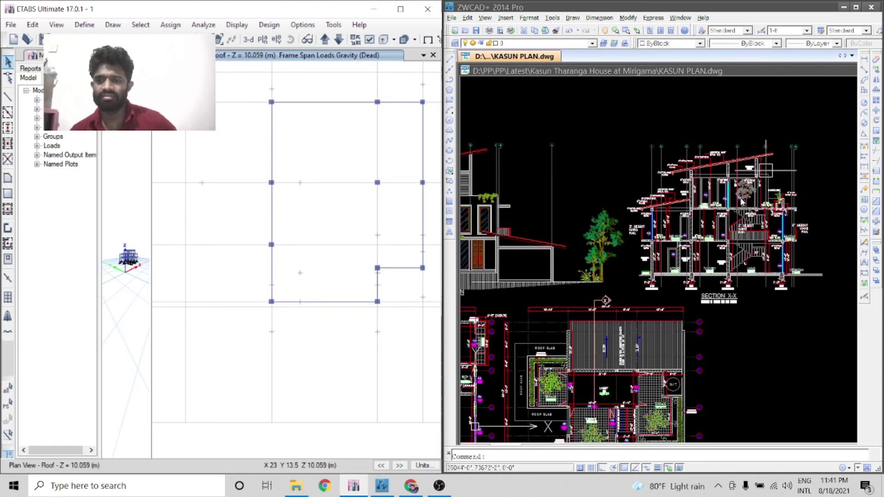
scroll(500, 153, up, 1)
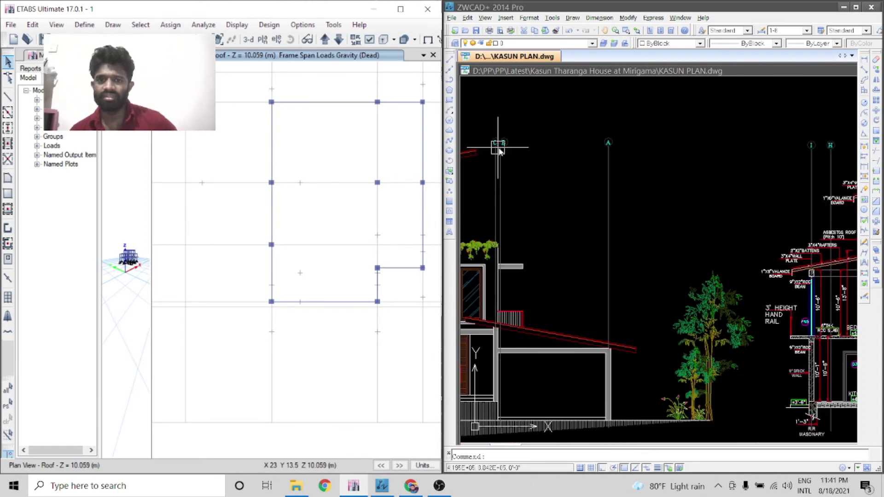
scroll(504, 159, down, 2)
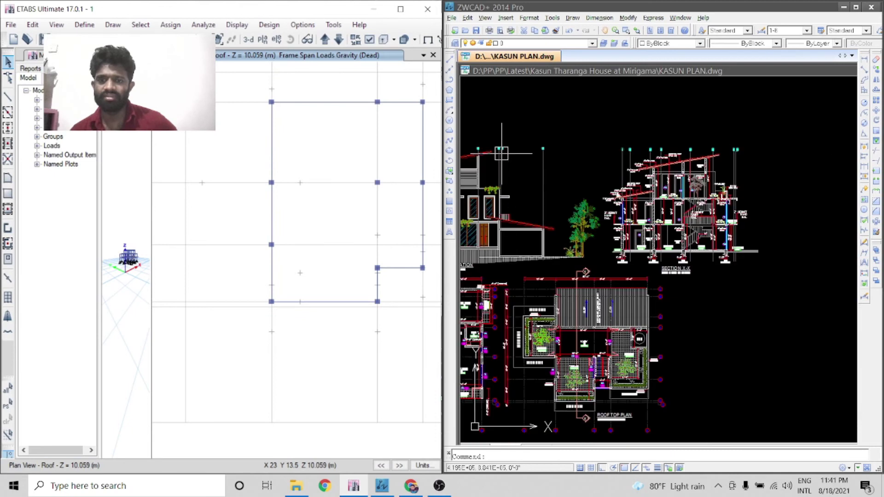
scroll(737, 192, up, 2)
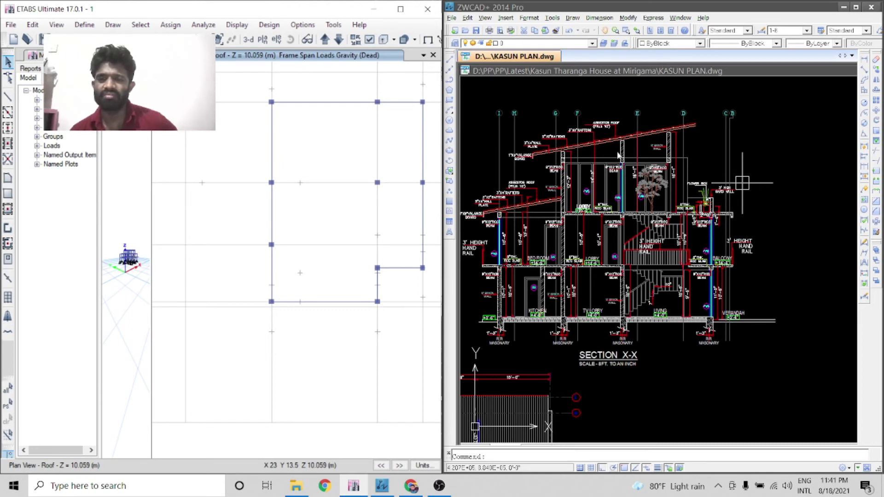
scroll(618, 153, up, 2)
scroll(703, 142, down, 2)
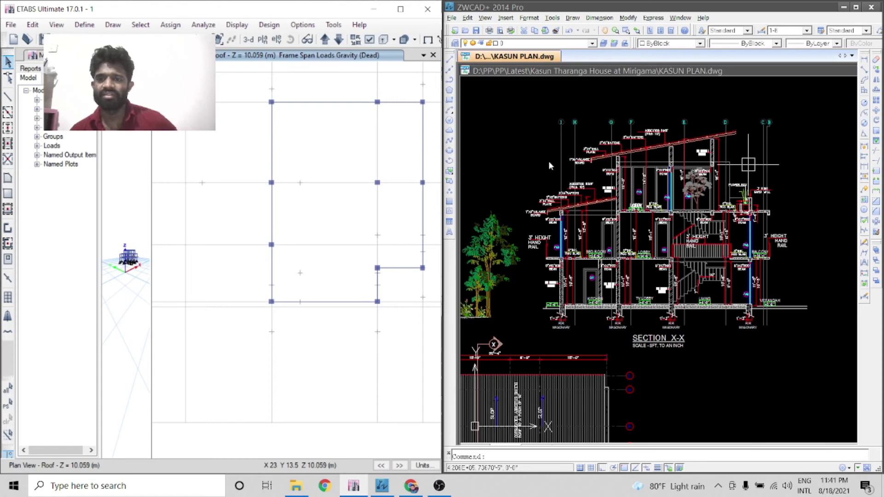
scroll(687, 135, up, 2)
scroll(688, 135, up, 3)
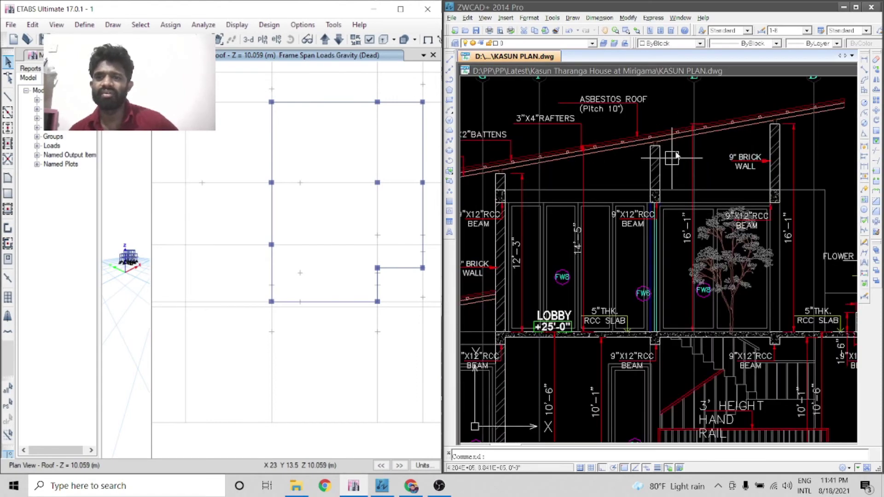
scroll(683, 162, down, 2)
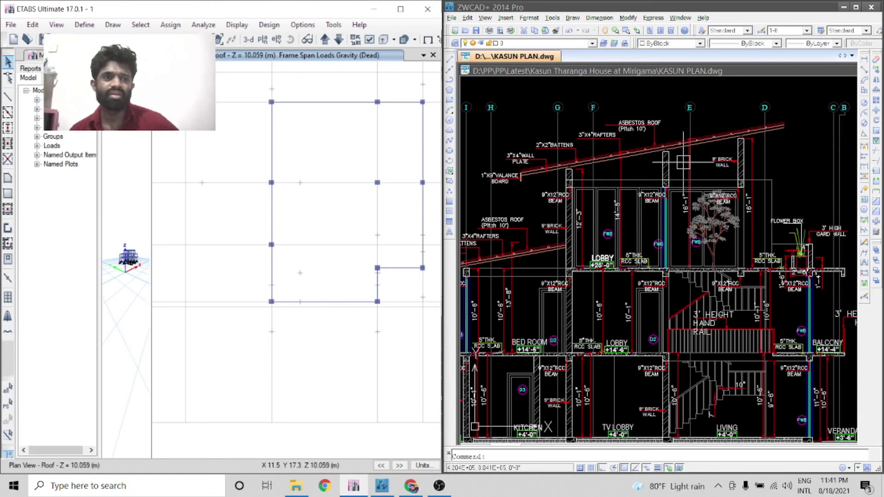
- Draw continuous Beam225x225 frames along grid line E on the Roof plan, from the west edge beam through grid 5 to grid 6
click(8, 97)
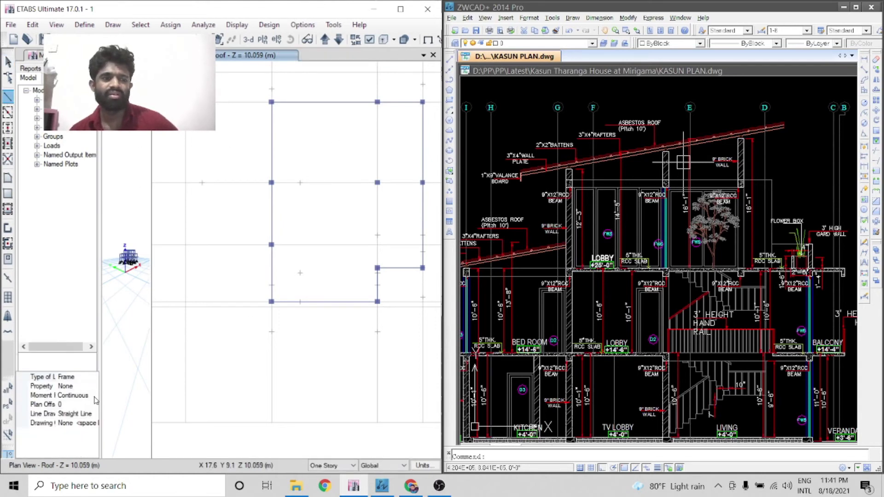
click(83, 387)
click(93, 386)
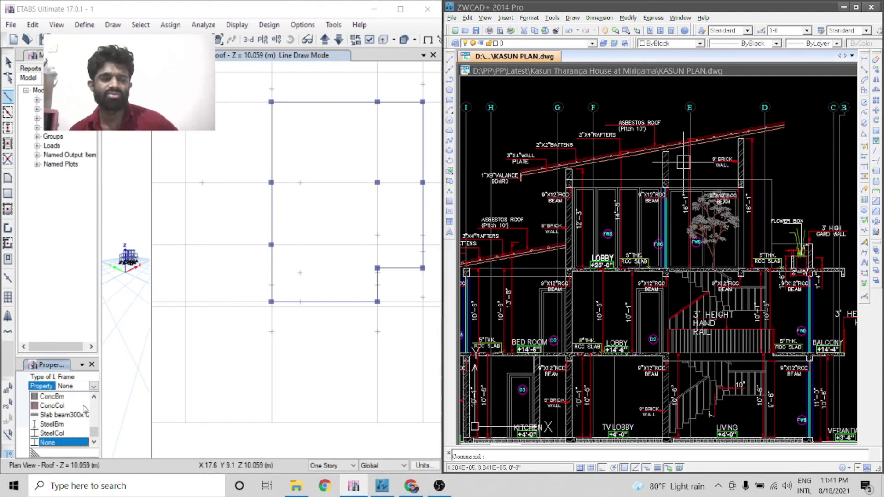
scroll(95, 431, up, 6)
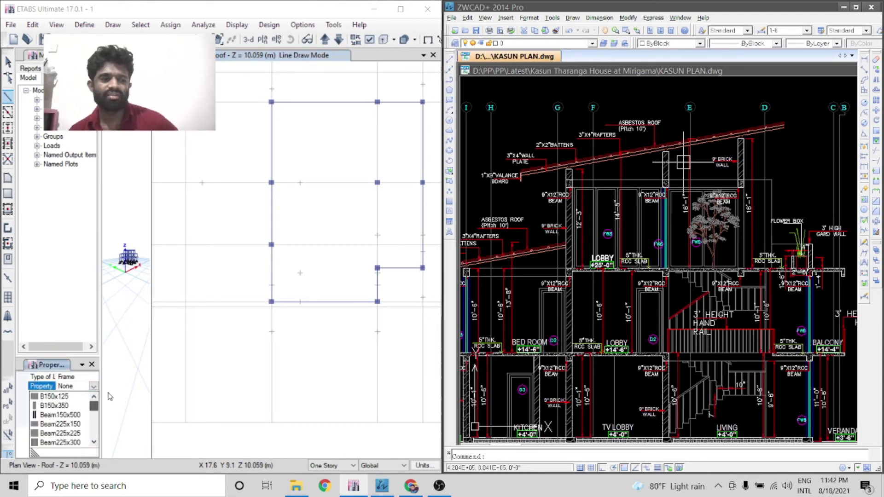
click(77, 443)
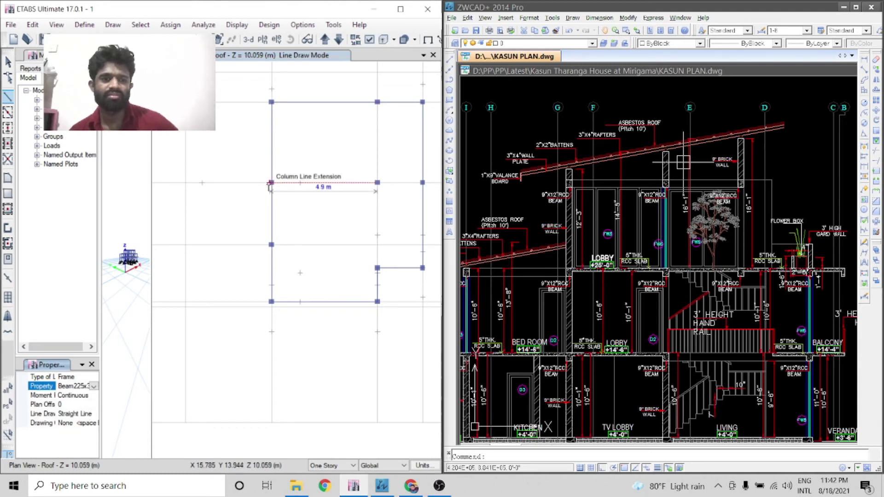
click(76, 386)
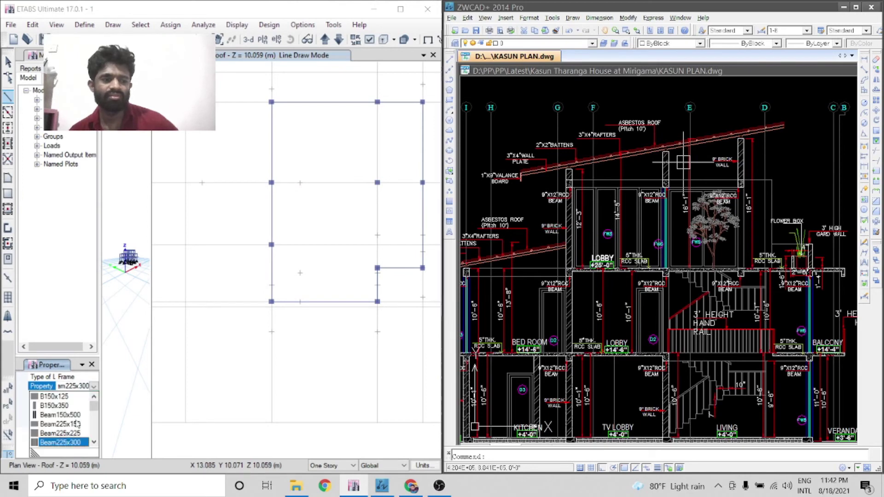
click(78, 434)
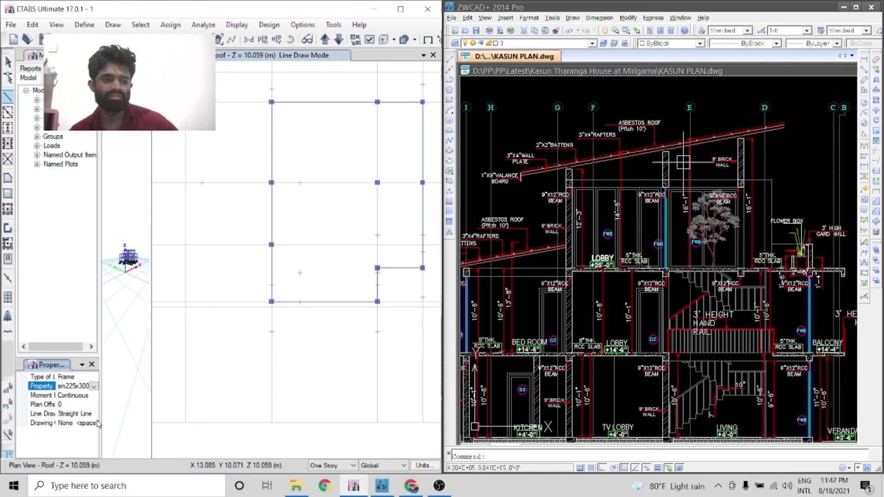
click(272, 183)
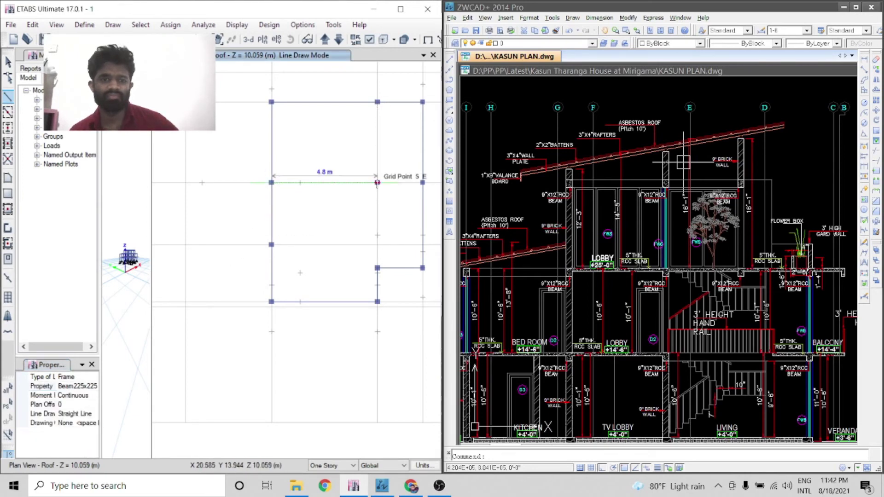
click(423, 184)
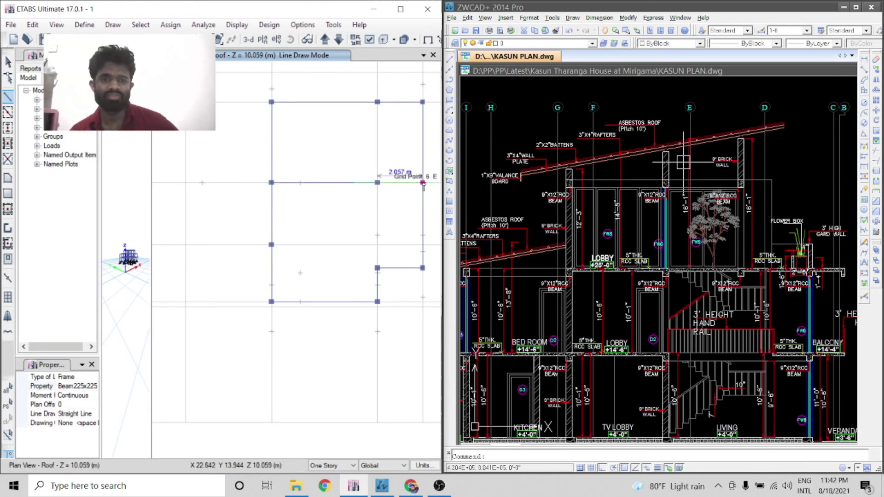
click(387, 212)
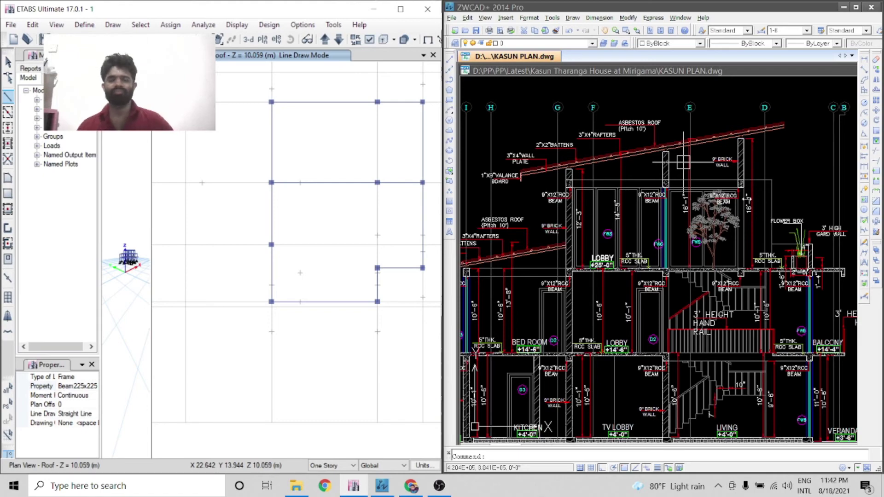
- Check the ROOF TOP PLAN and SECTION X-X in ZWCAD for the walls and beams around the lobby, and end beam drawing
scroll(683, 161, down, 4)
scroll(638, 361, up, 4)
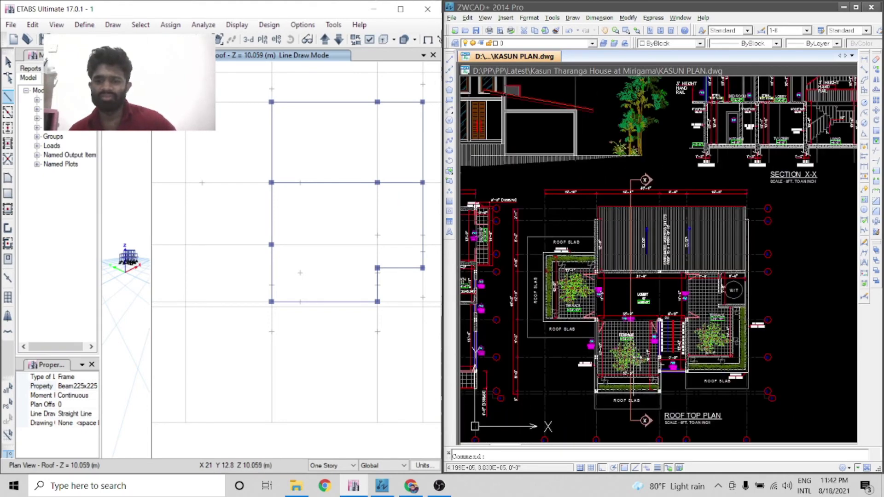
scroll(634, 344, up, 3)
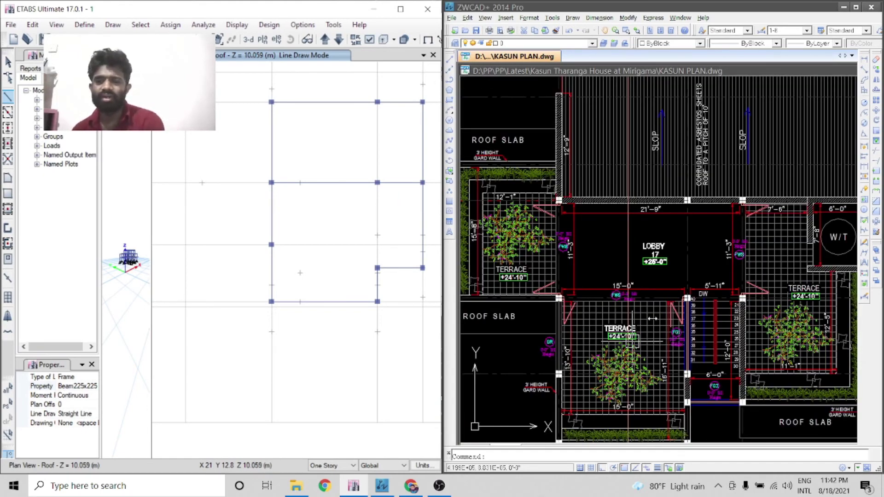
scroll(633, 331, down, 5)
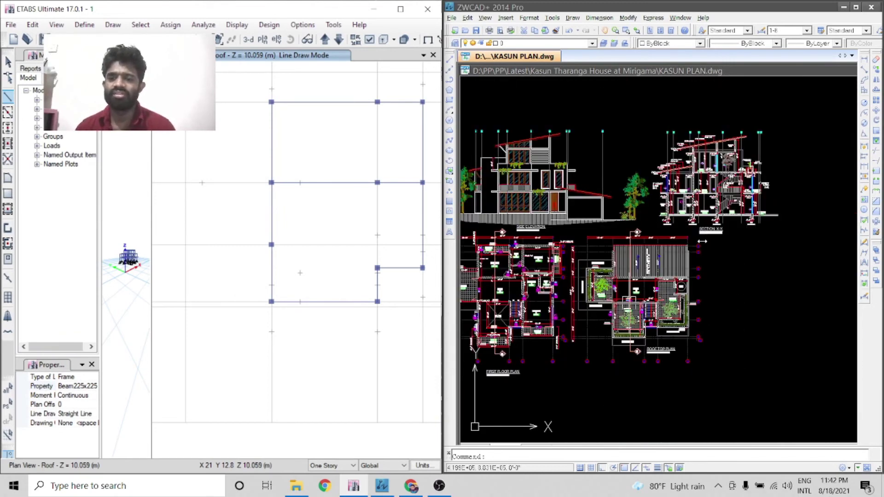
scroll(737, 155, up, 6)
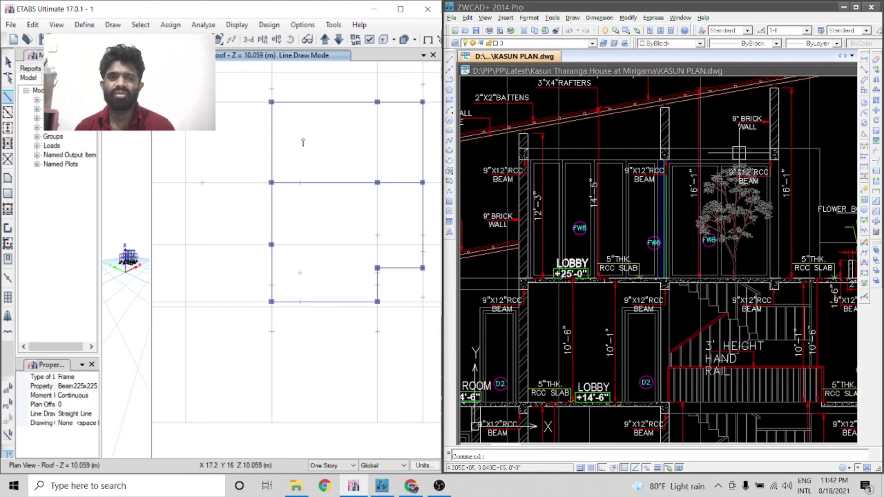
key(Escape)
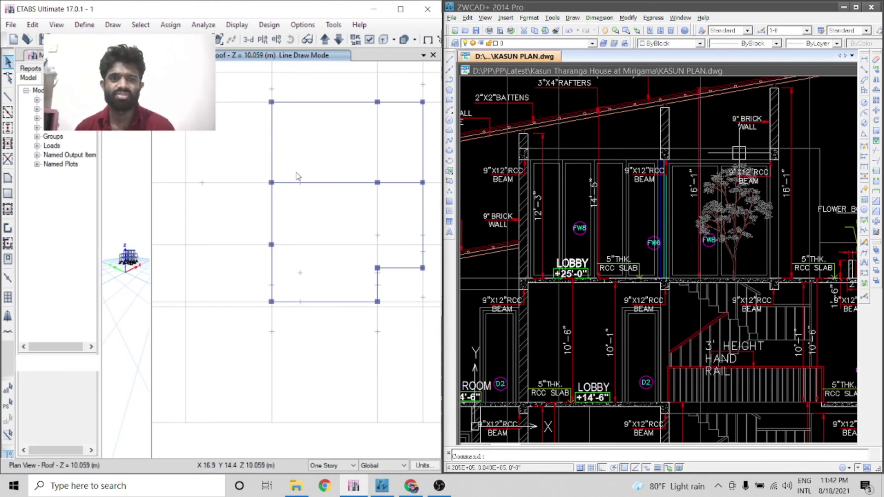
- In ZWCAD, dimension the height of the easternmost 9-inch brick wall above the lobby's roof beam in SECTION X-X
scroll(297, 173, down, 5)
scroll(336, 159, up, 5)
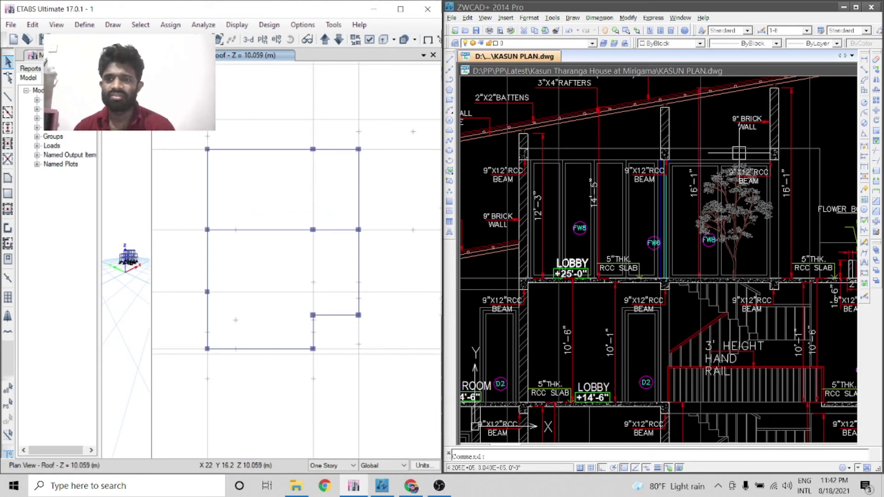
click(864, 62)
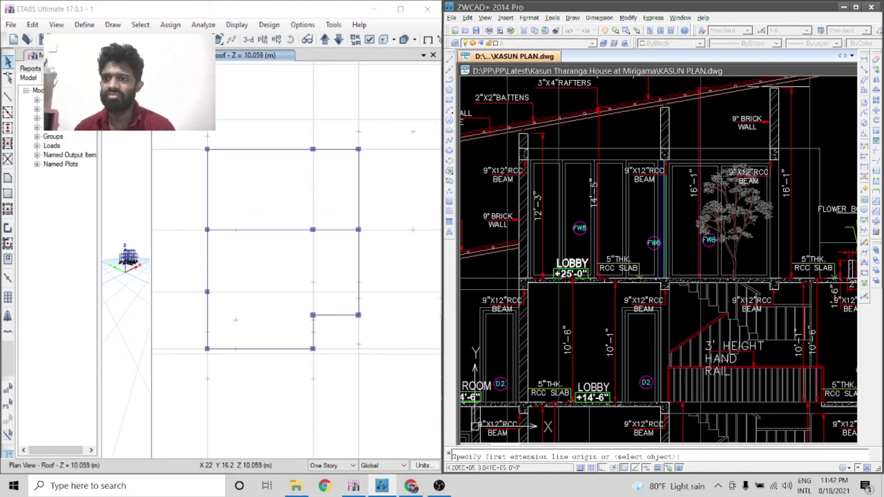
click(779, 89)
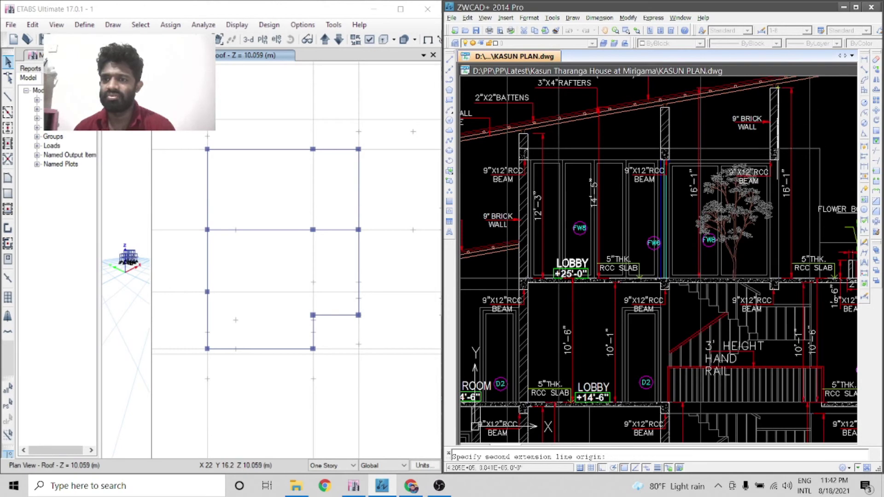
click(783, 148)
scroll(834, 117, up, 3)
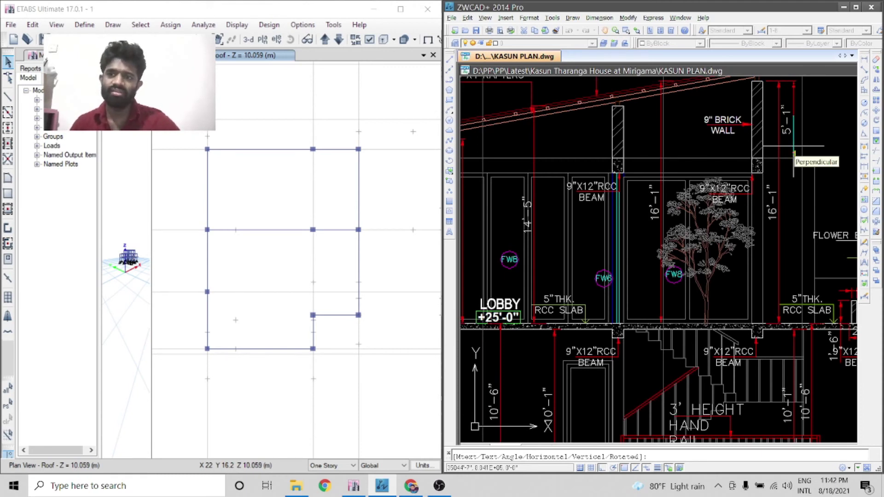
click(793, 150)
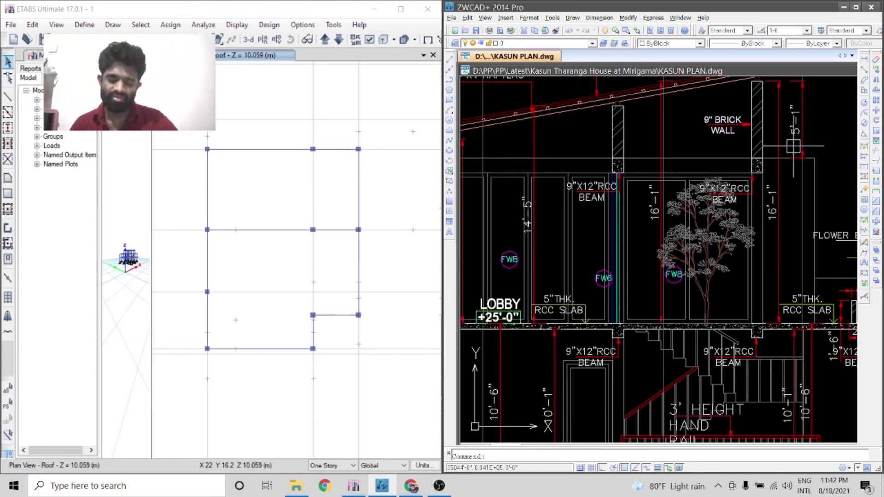
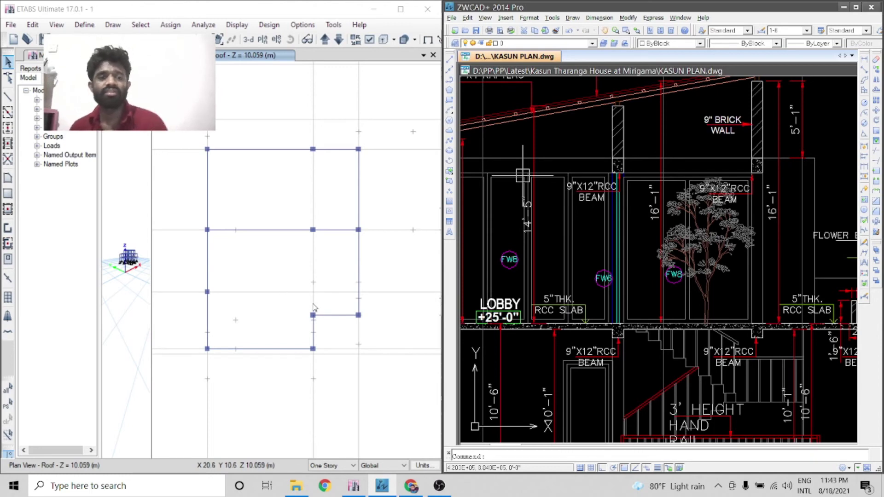
- In ETABS, assign a uniform Dead gravity load of 7.3 kN/m to all twelve Roof-level beams
click(282, 349)
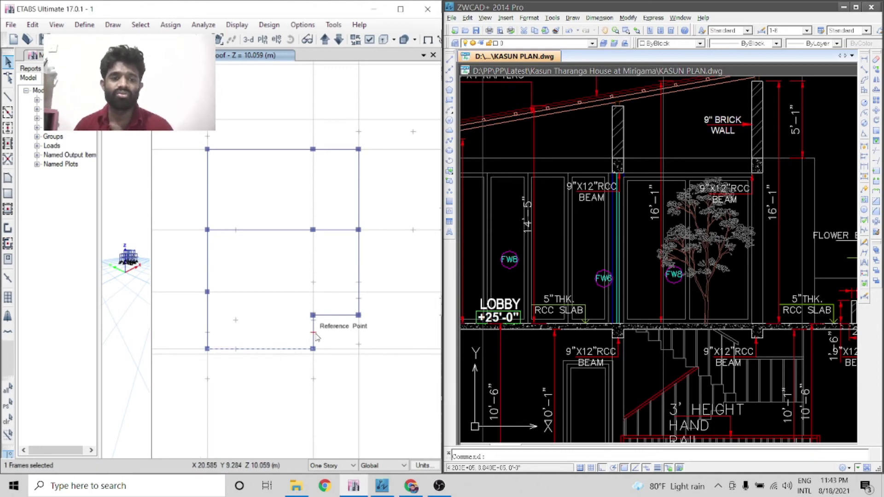
click(315, 334)
click(331, 317)
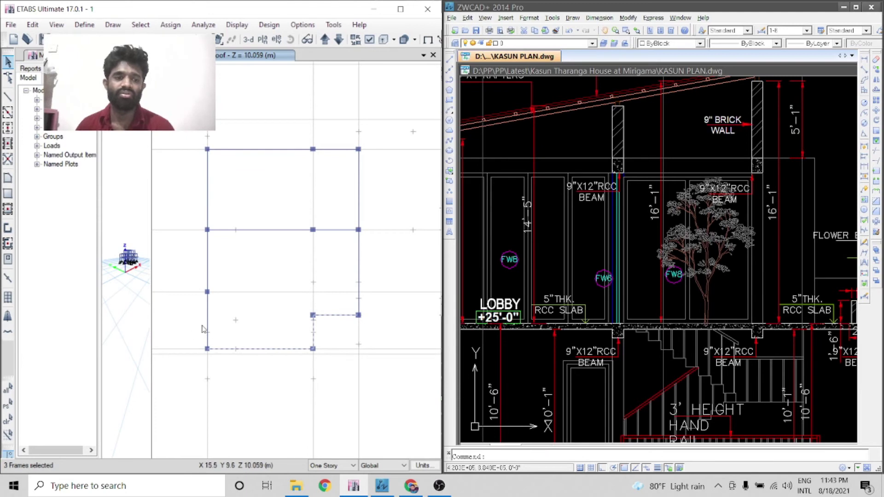
click(208, 327)
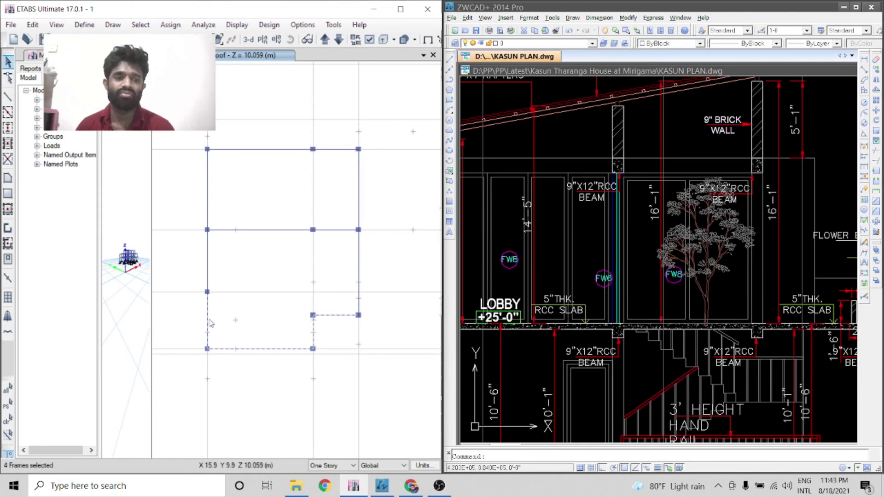
click(211, 253)
click(211, 216)
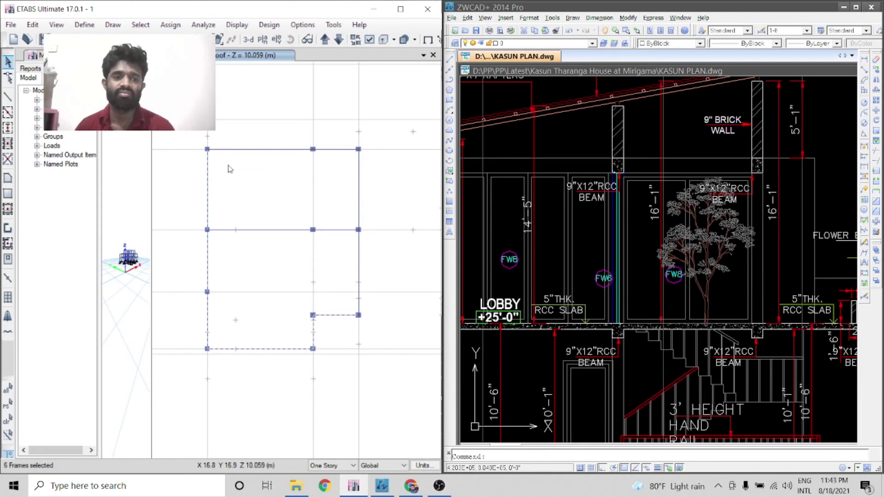
click(262, 150)
click(306, 229)
click(330, 230)
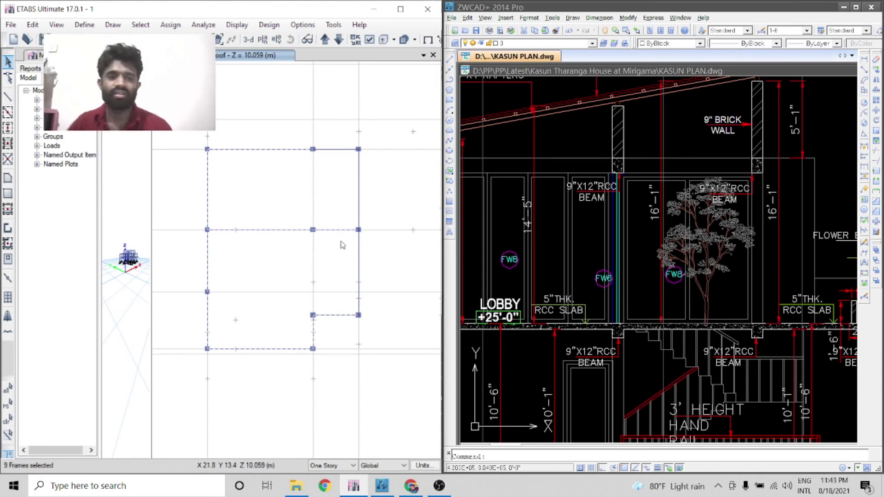
click(358, 252)
click(359, 209)
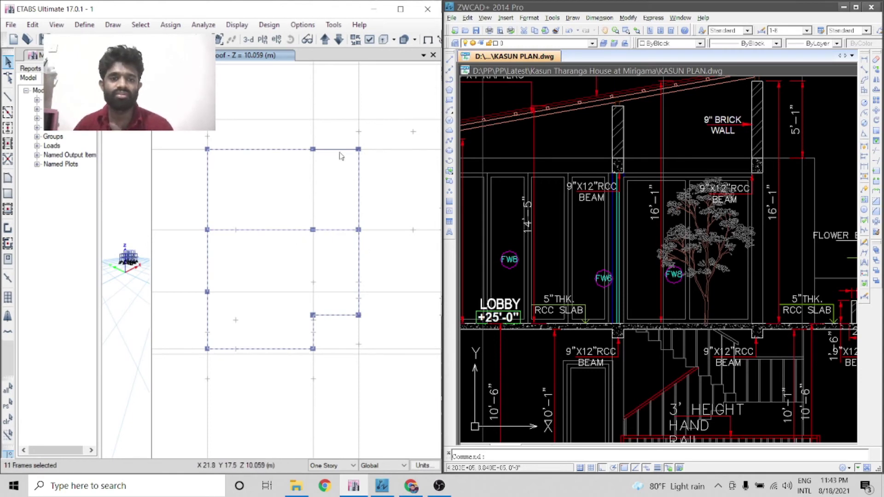
click(339, 150)
click(170, 25)
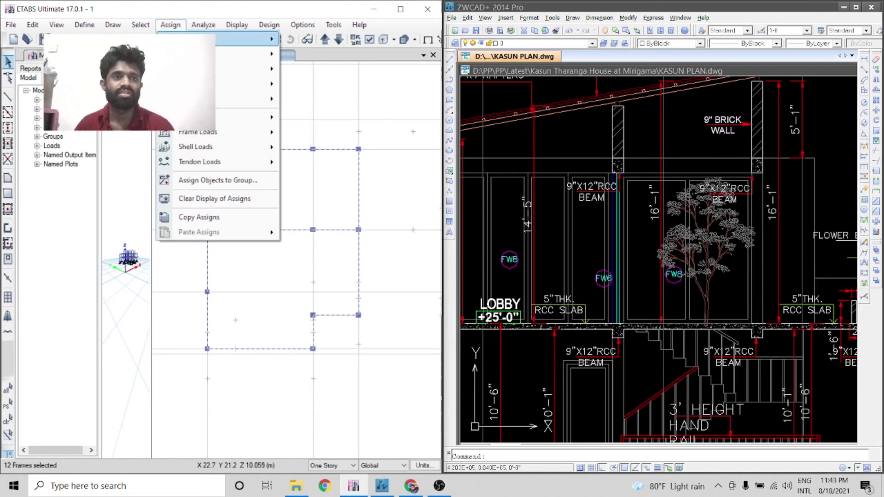
mouse_move(249, 133)
click(318, 146)
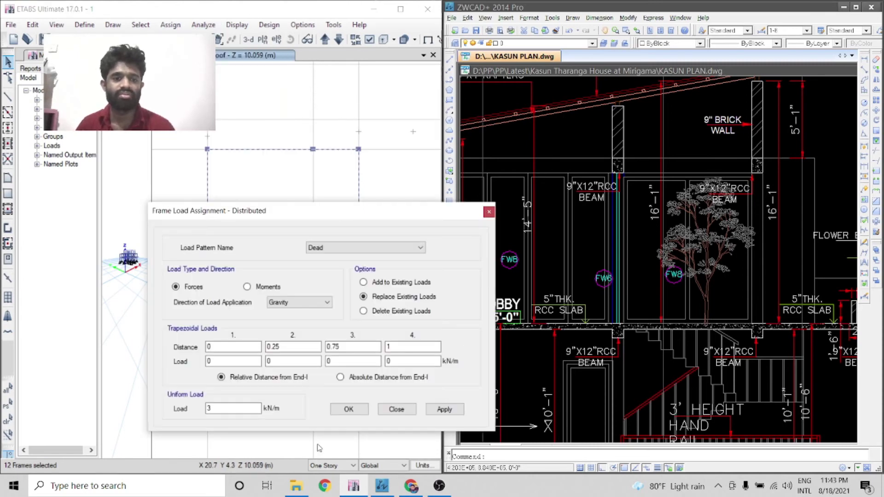
double_click(248, 413)
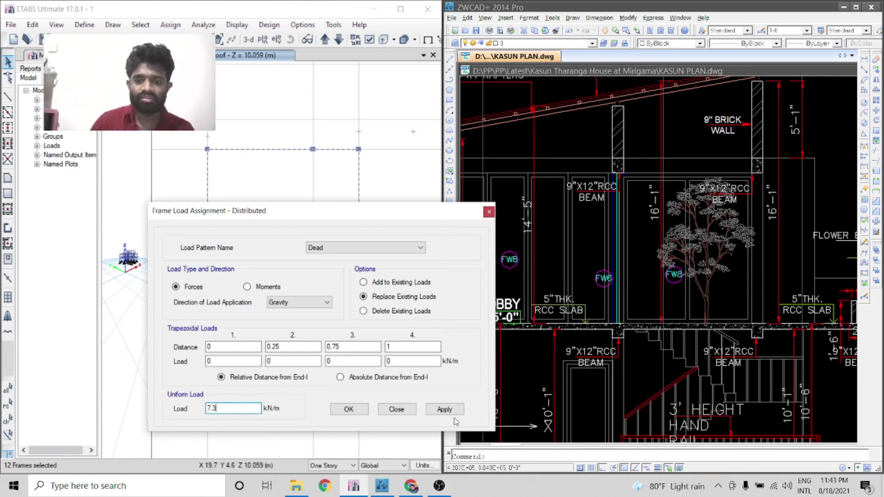
click(451, 411)
click(360, 409)
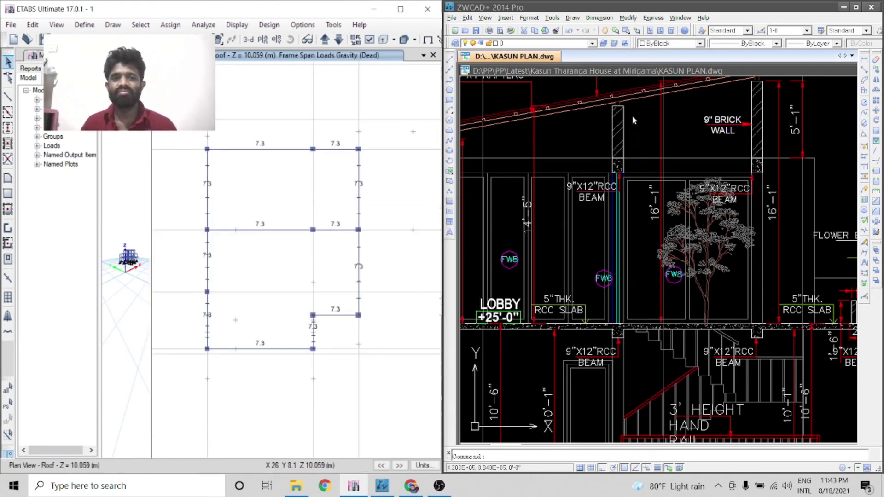
- Replace the uniform Dead load on the two beams crossing the middle of the Roof plan with 6 kN/m
scroll(645, 130, down, 2)
scroll(656, 143, up, 3)
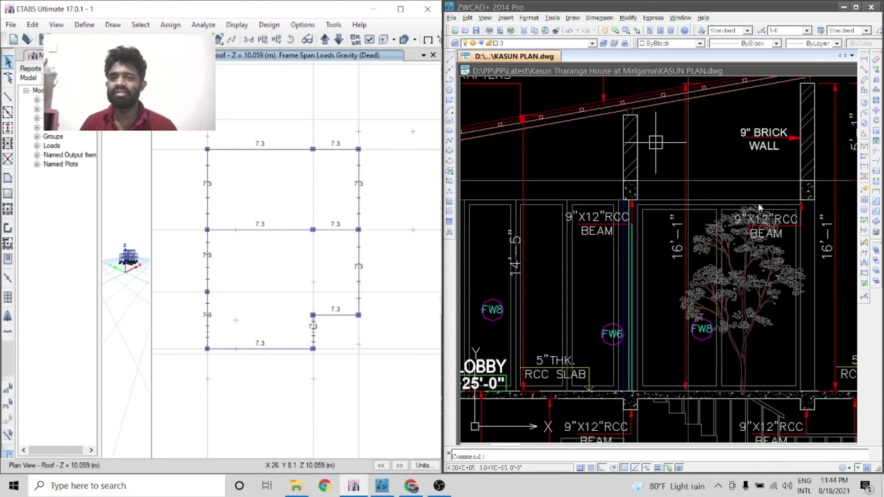
scroll(669, 139, down, 2)
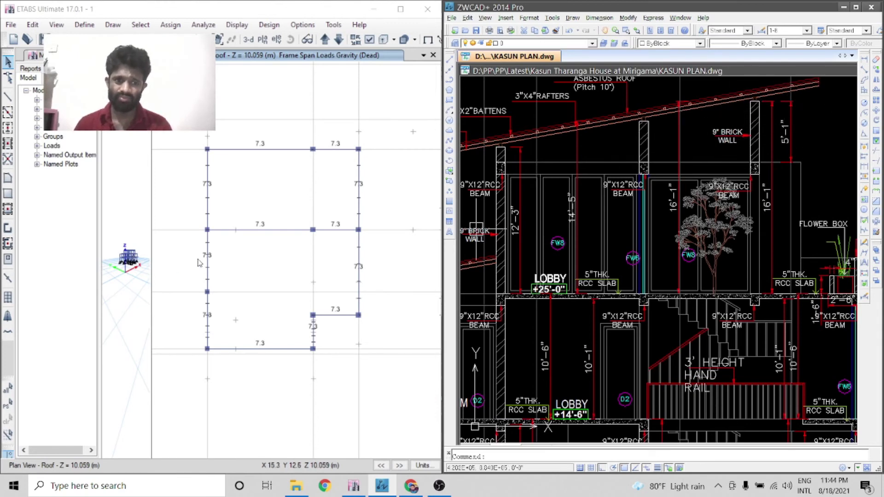
click(267, 231)
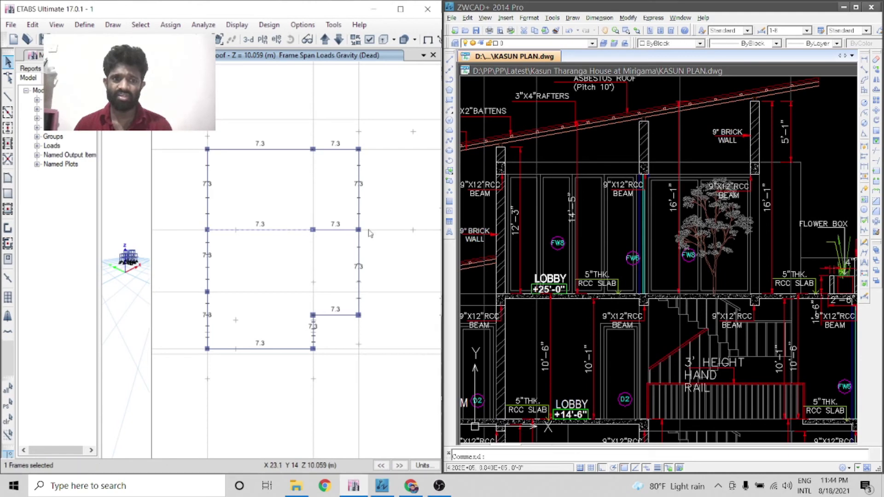
click(336, 231)
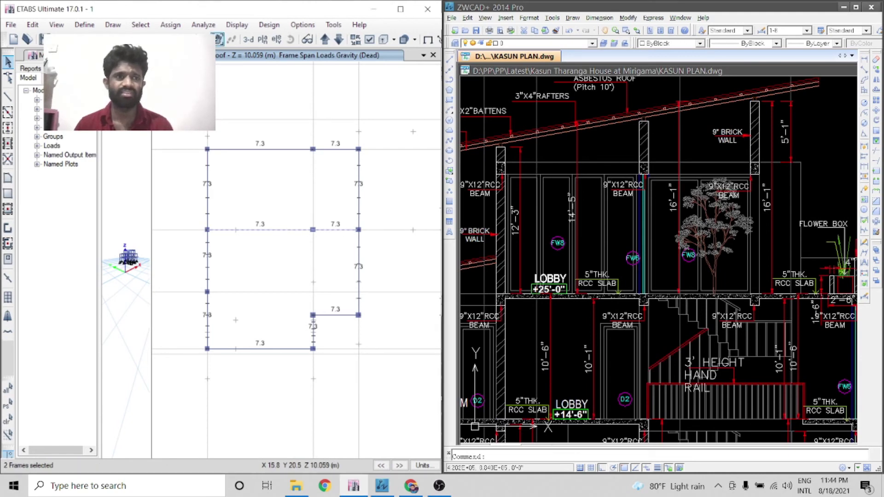
click(170, 25)
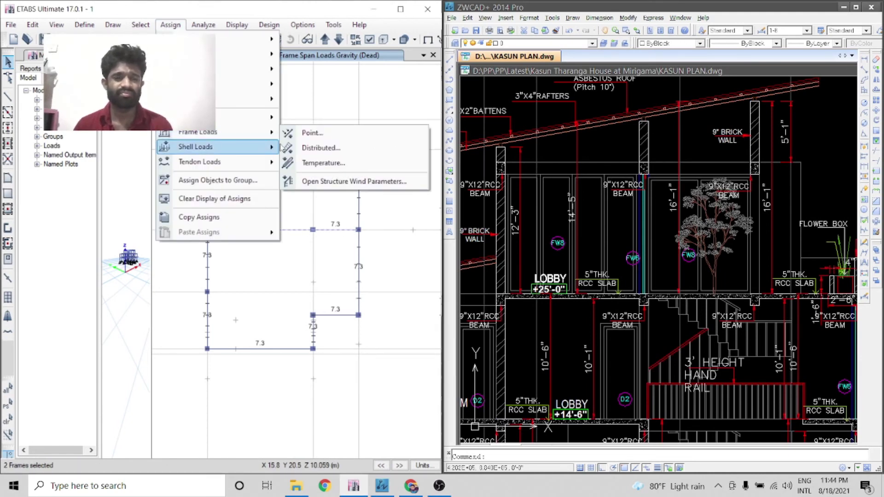
click(332, 146)
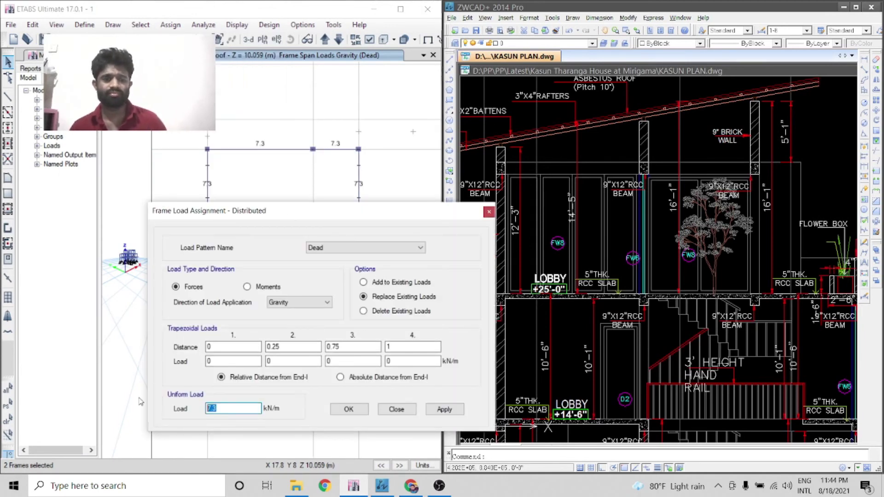
text(6)
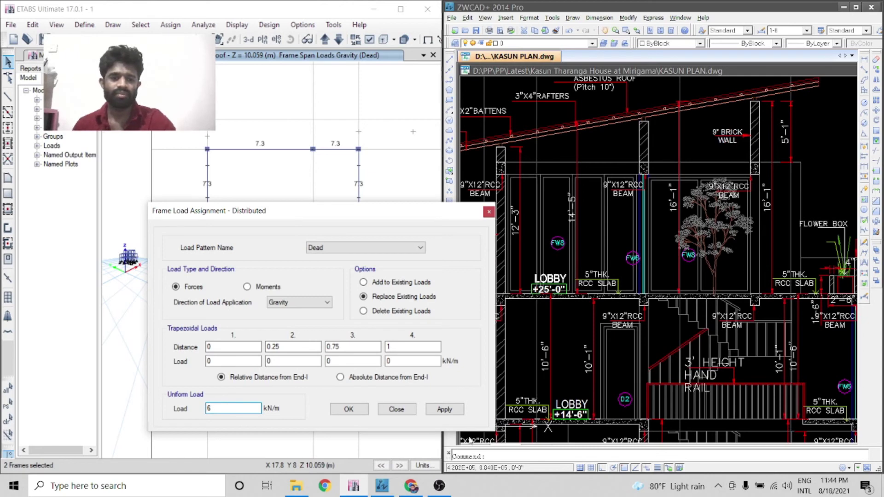
click(443, 409)
click(552, 199)
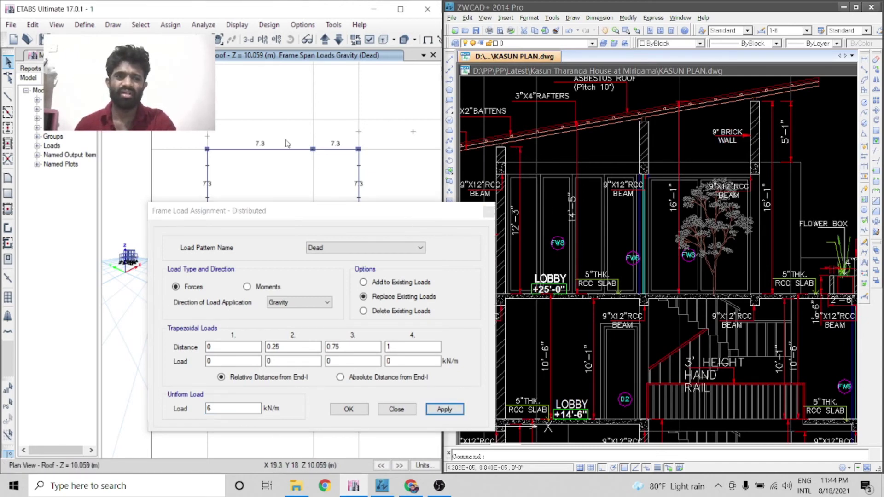
- Replace the uniform Dead load on the two beams along the Roof plan's north edge with 3 kN/m
click(336, 150)
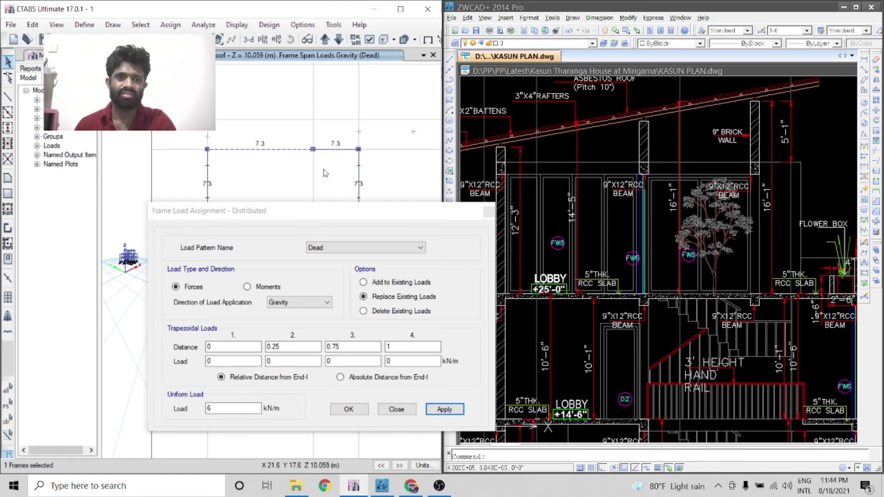
click(231, 408)
key(BackSpace)
text(3)
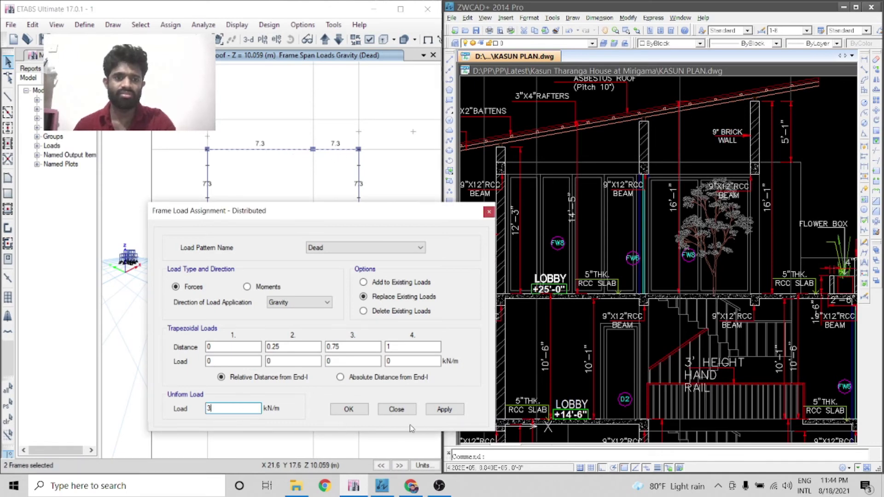
click(442, 409)
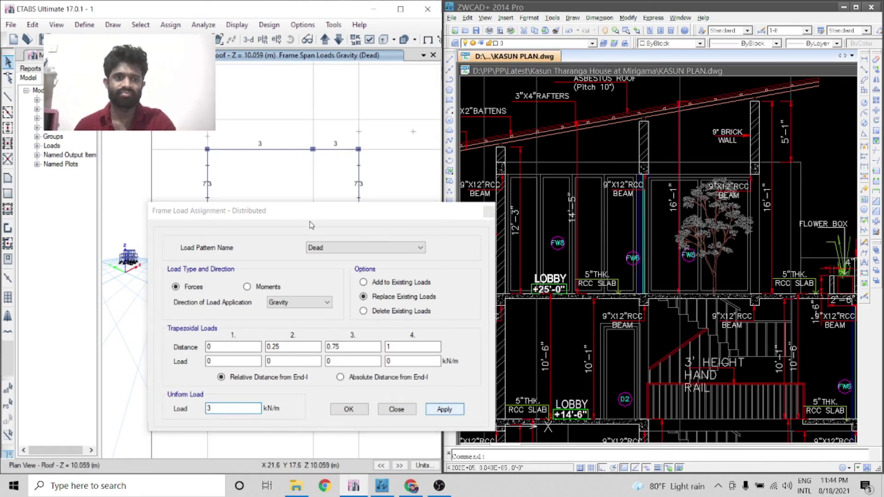
- Replace the uniform Dead load on the west and east edge beams of the Roof plan's northern bay with 4 kN/m and finish the assignment
drag(304, 216, 543, 259)
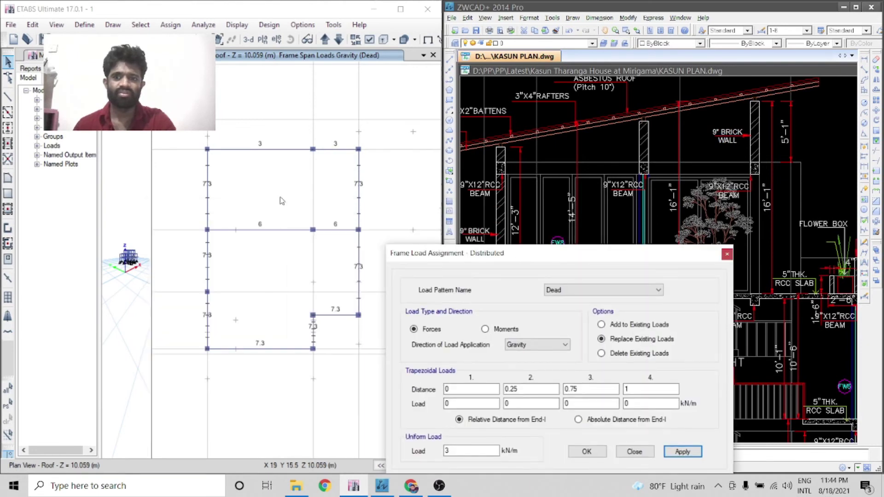
click(210, 184)
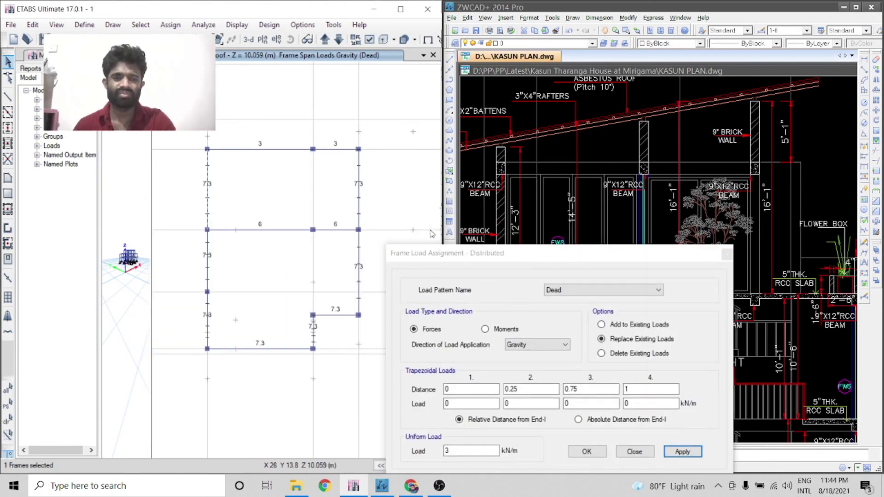
click(360, 210)
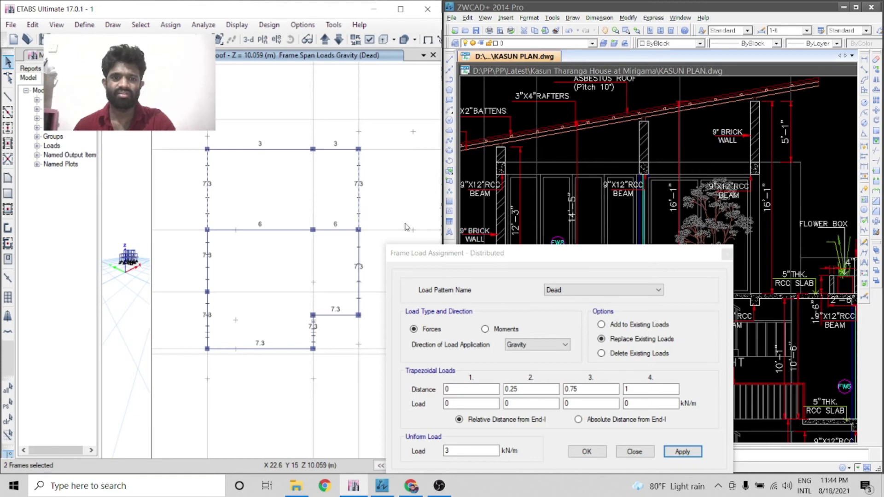
drag(473, 257, 471, 253)
drag(480, 178, 481, 178)
double_click(477, 371)
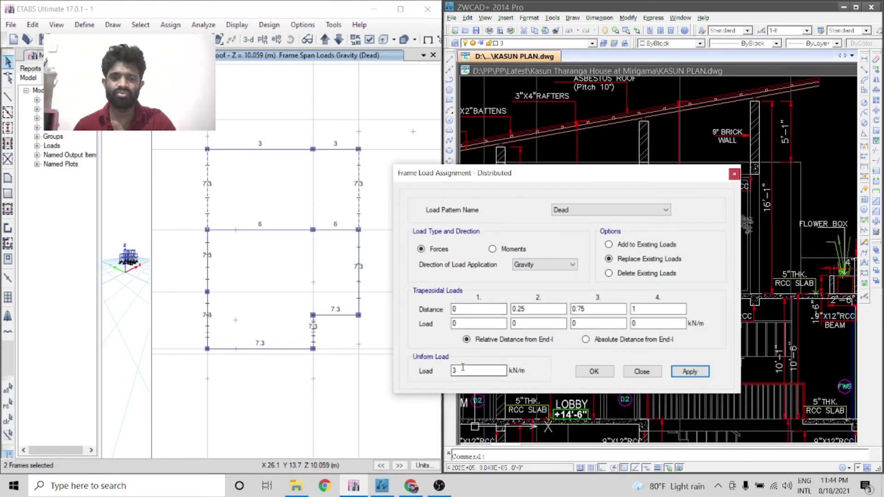
key(BackSpace)
text(4)
click(689, 372)
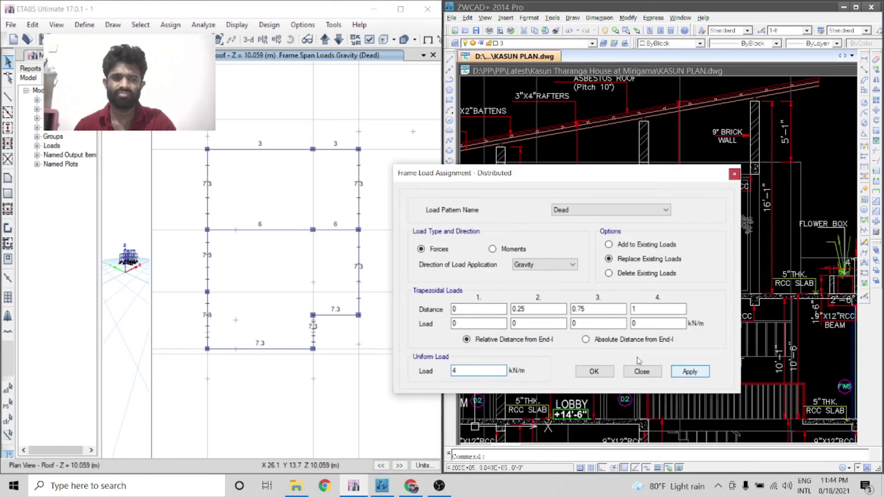
drag(524, 169, 516, 245)
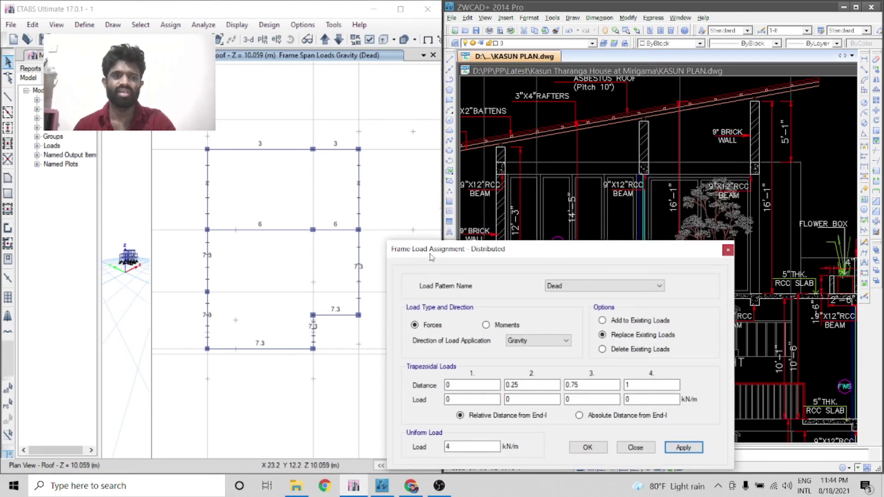
drag(499, 253, 526, 129)
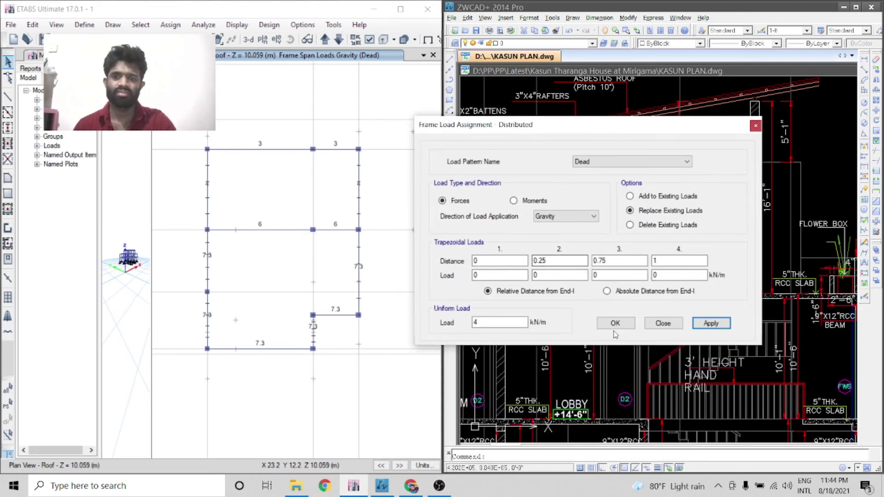
key(Return)
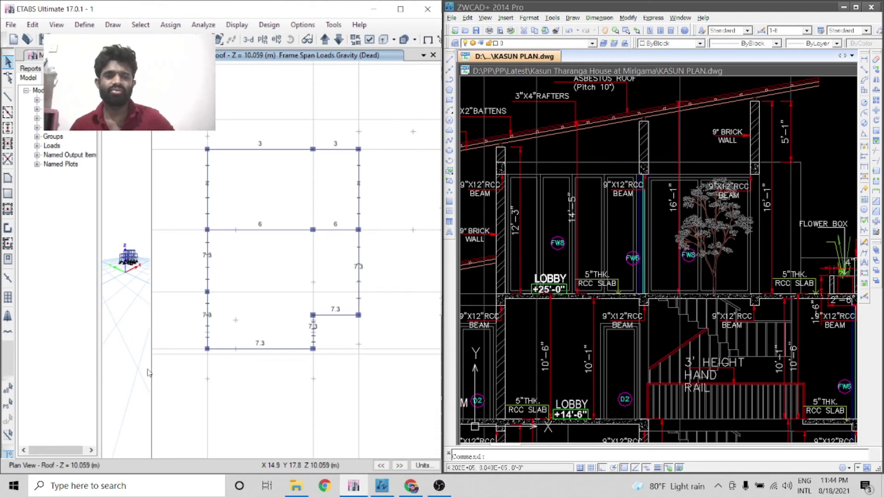
- Maximize the ETABS window and widen the 3-D view beside the Roof plan, making the 3-D view active
scroll(351, 208, down, 8)
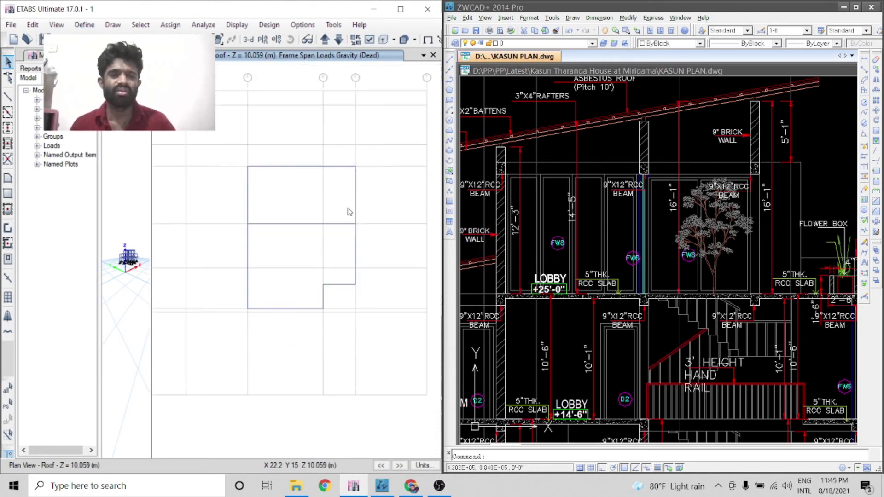
click(403, 9)
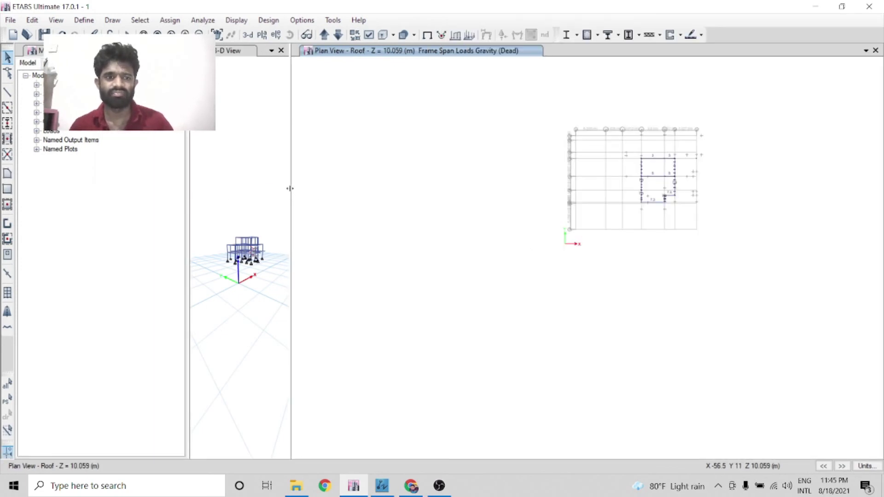
drag(290, 188, 515, 191)
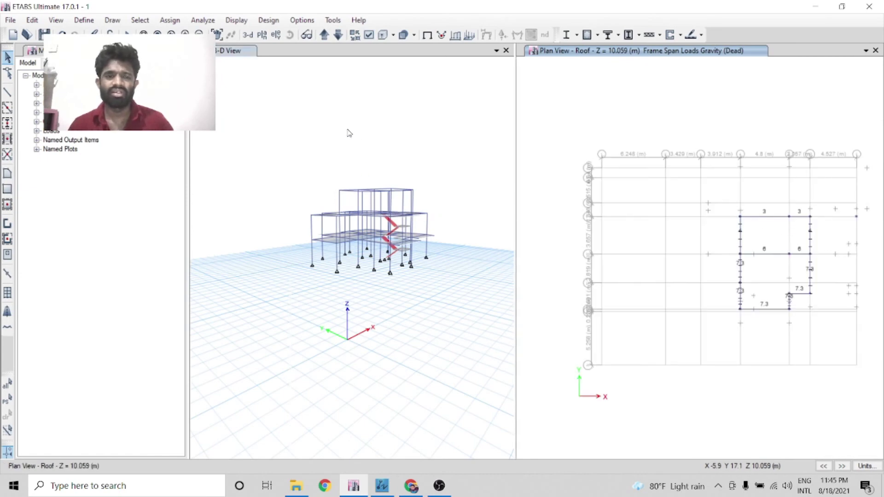
click(334, 50)
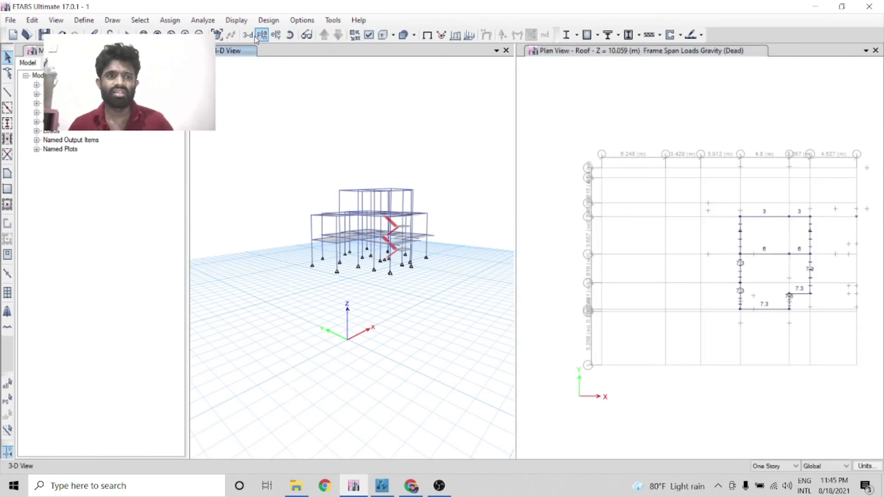
- Assign a uniform Live gravity load of 1.5 kN/m² to the four stair flights and two stair landings, replacing existing loads
click(290, 35)
drag(396, 327, 386, 267)
scroll(380, 242, up, 5)
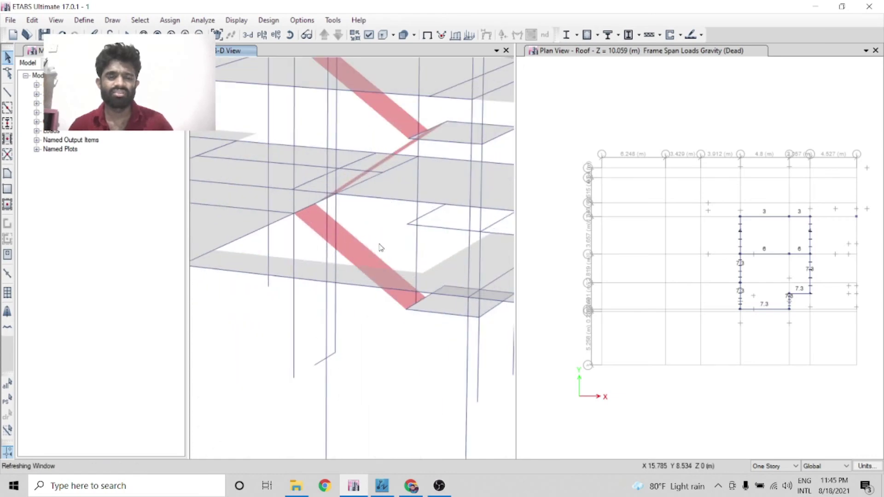
scroll(383, 260, down, 3)
scroll(388, 296, down, 4)
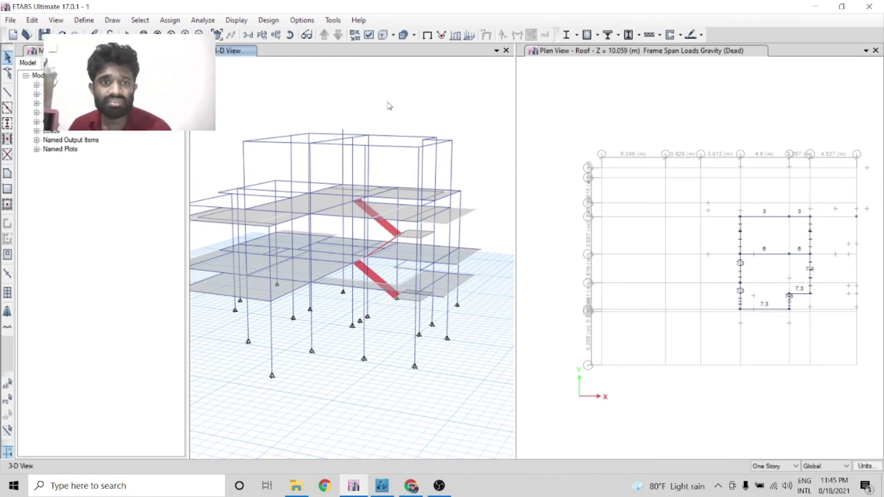
mouse_move(379, 342)
mouse_down()
mouse_move(387, 344)
mouse_move(380, 335)
mouse_up()
scroll(330, 301, up, 3)
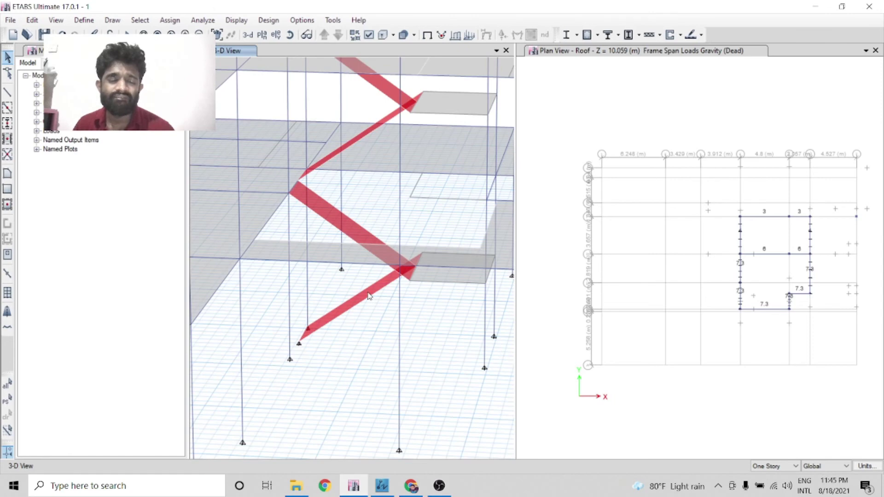
click(369, 296)
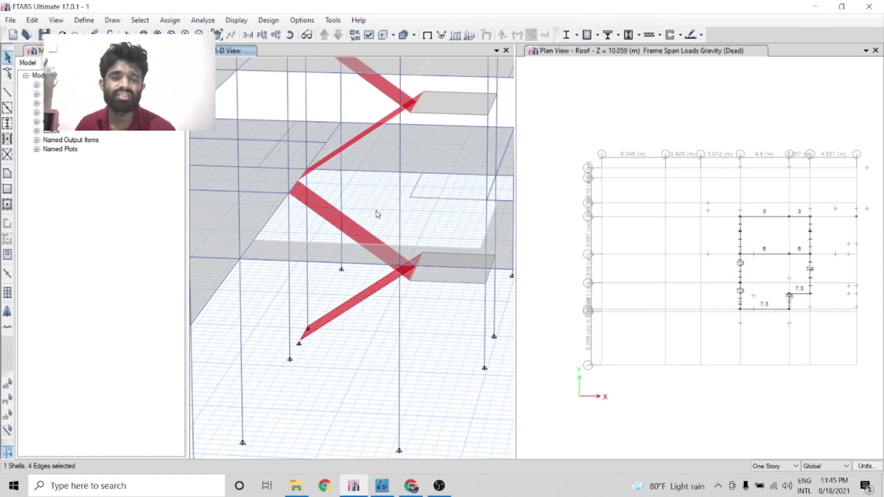
click(364, 134)
click(393, 96)
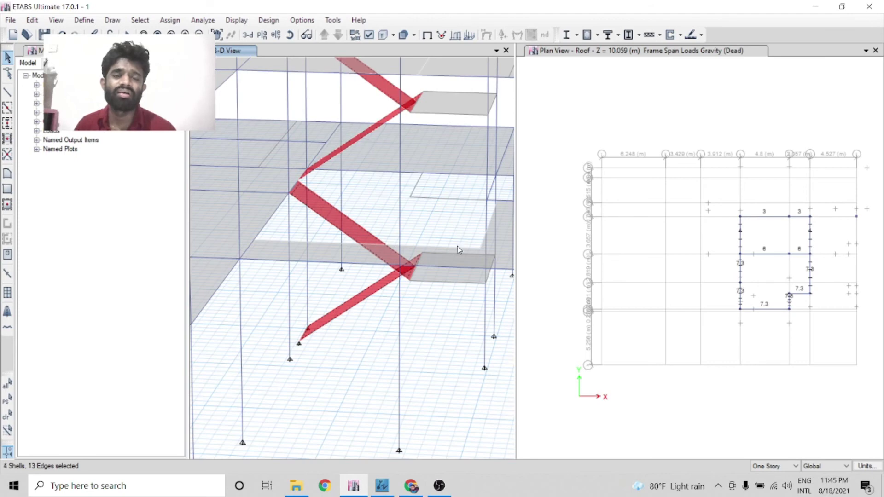
click(433, 273)
click(454, 117)
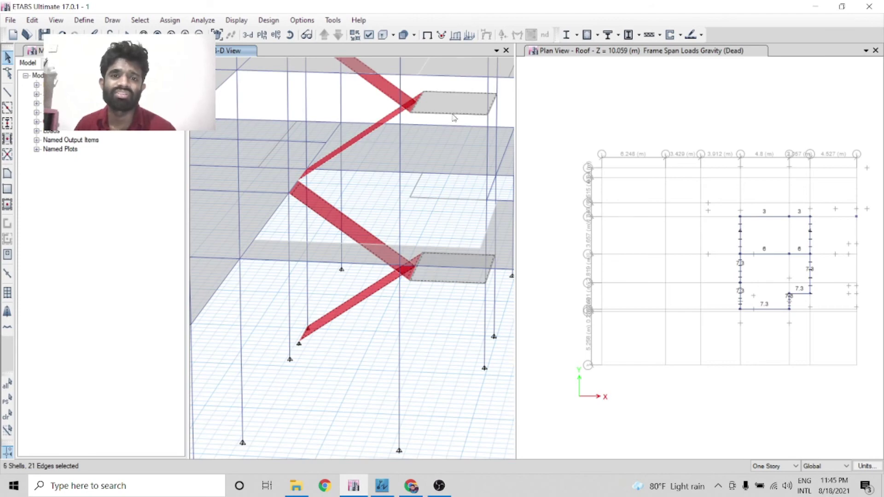
scroll(428, 205, down, 3)
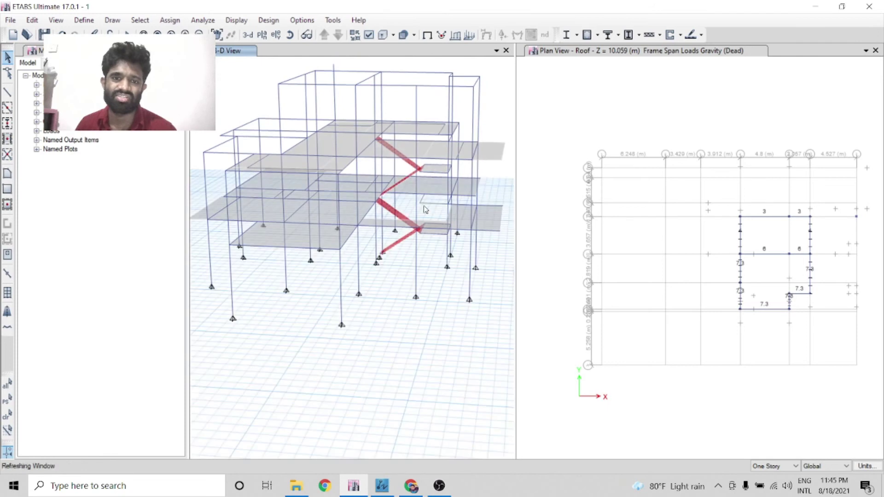
click(170, 20)
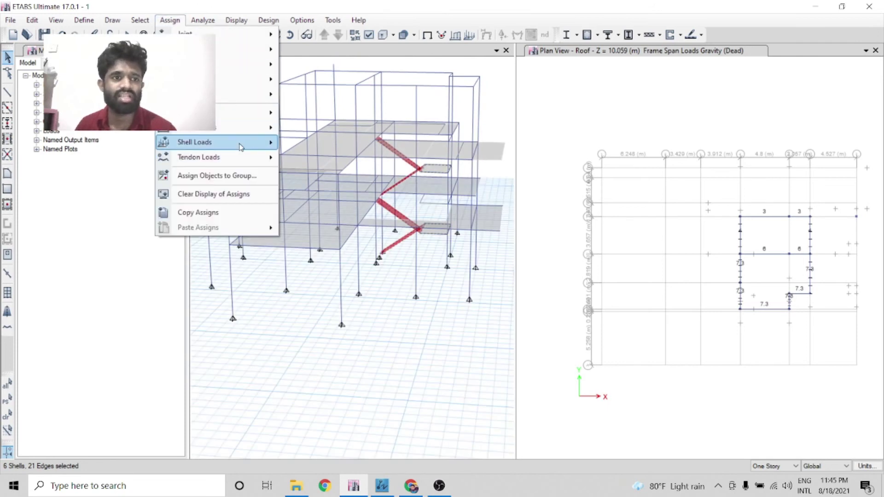
mouse_move(240, 145)
click(344, 159)
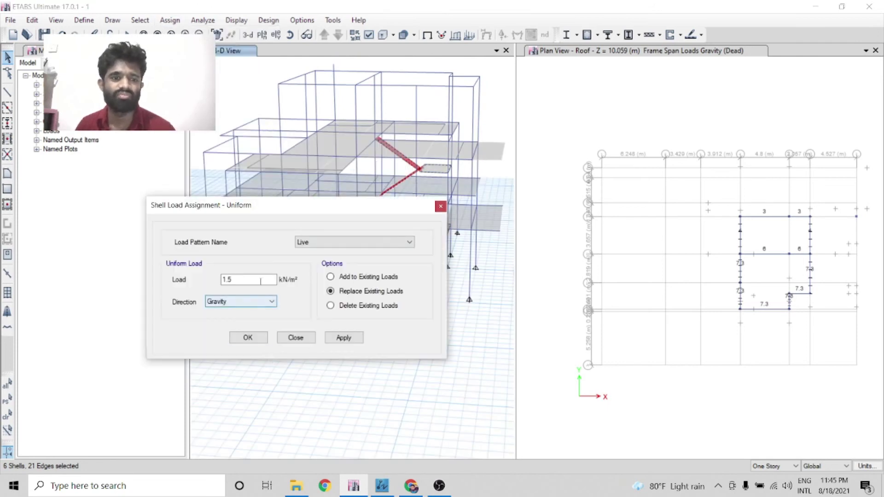
click(344, 338)
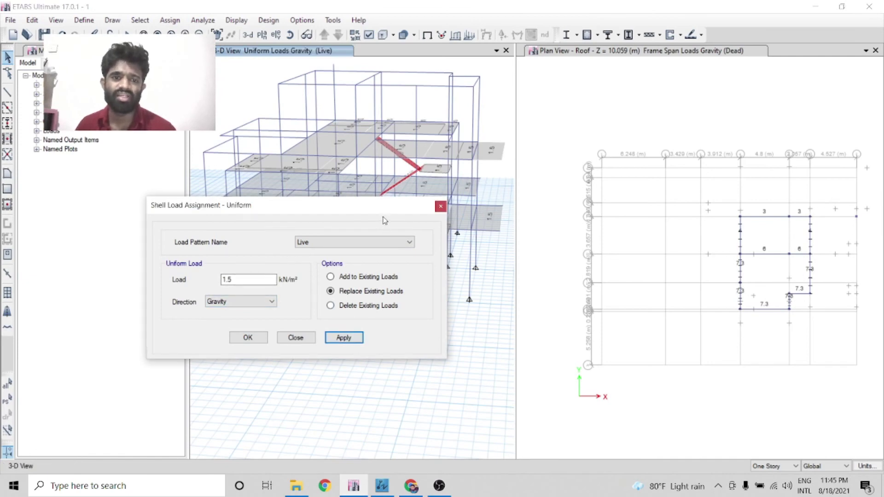
- Reselect the same stair flights and landings and replace their uniform Dead gravity load with 1.5 kN/m²
click(9, 406)
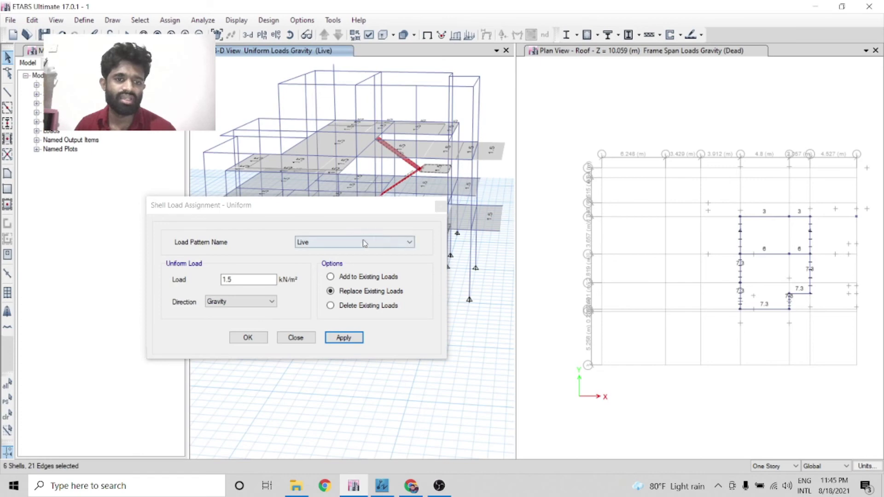
click(355, 242)
click(306, 251)
key(Tab)
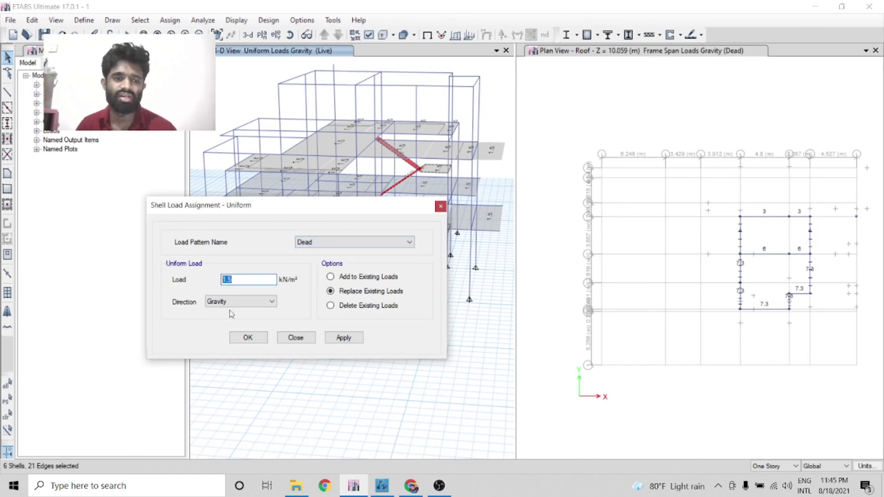
click(344, 338)
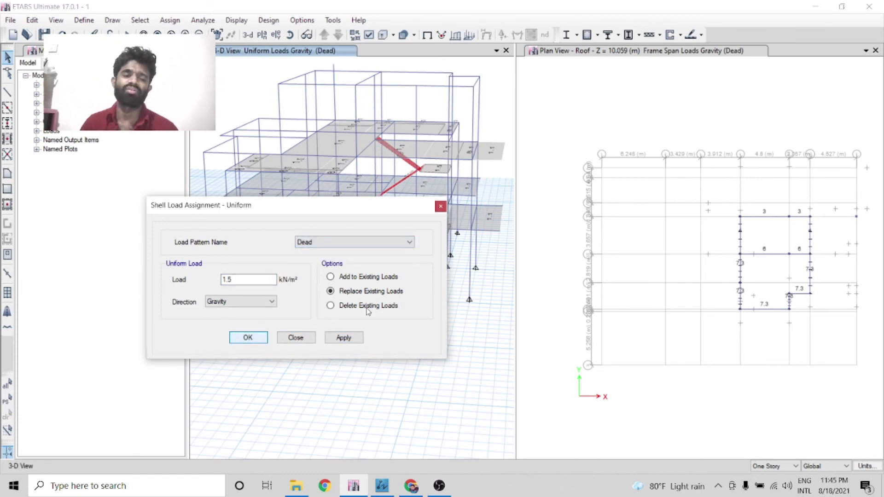
key(Escape)
- Examine the uniform Dead loads on the slabs and staircase from several angles in the 3-D view
scroll(400, 191, up, 4)
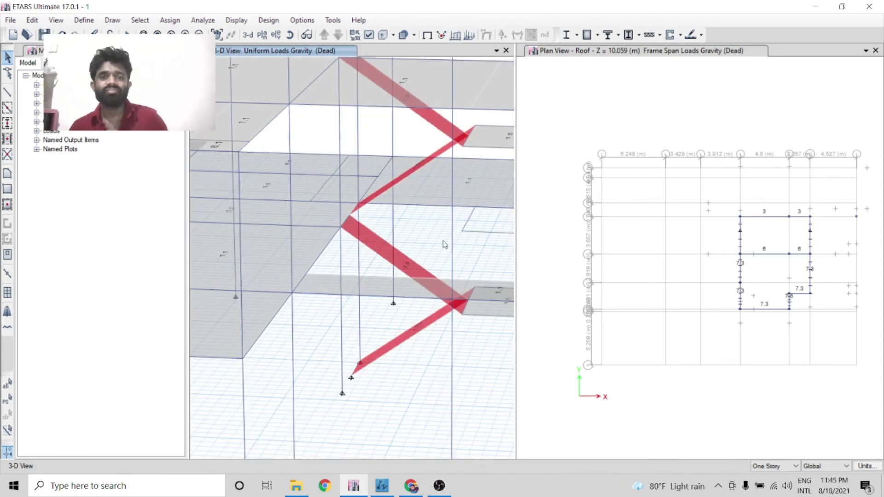
scroll(450, 242, down, 4)
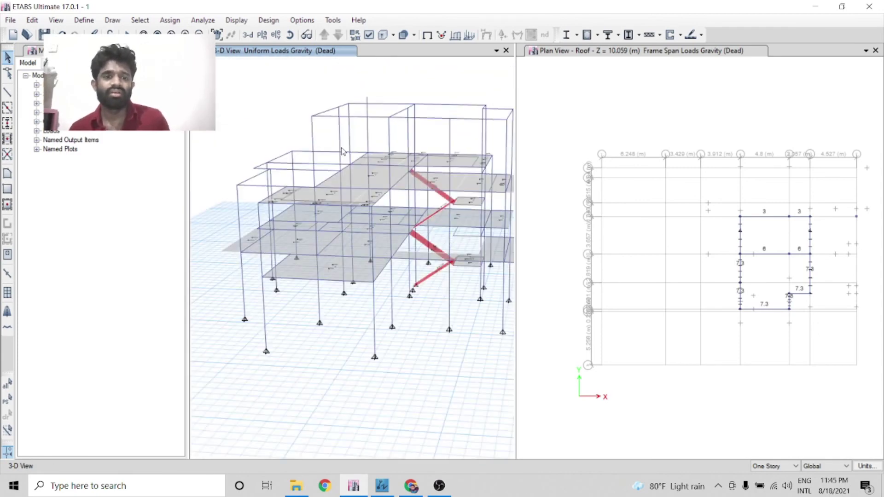
scroll(234, 75, down, 4)
click(289, 35)
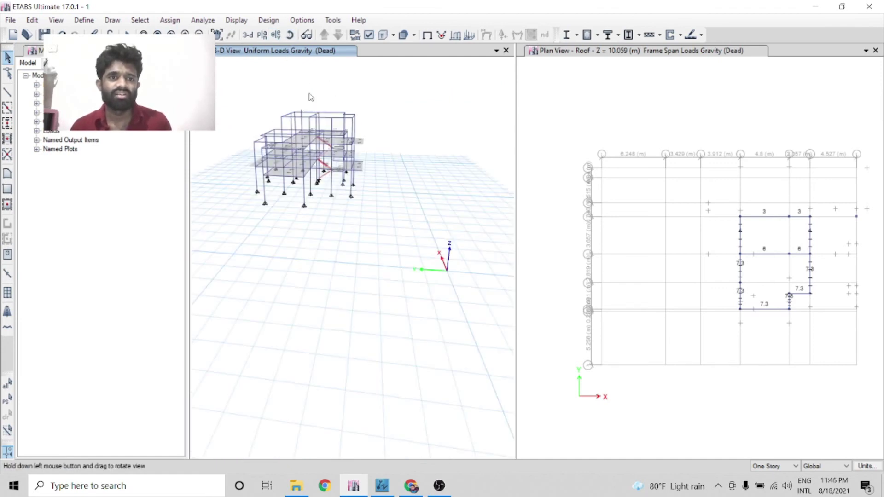
drag(310, 96, 295, 183)
scroll(351, 134, up, 3)
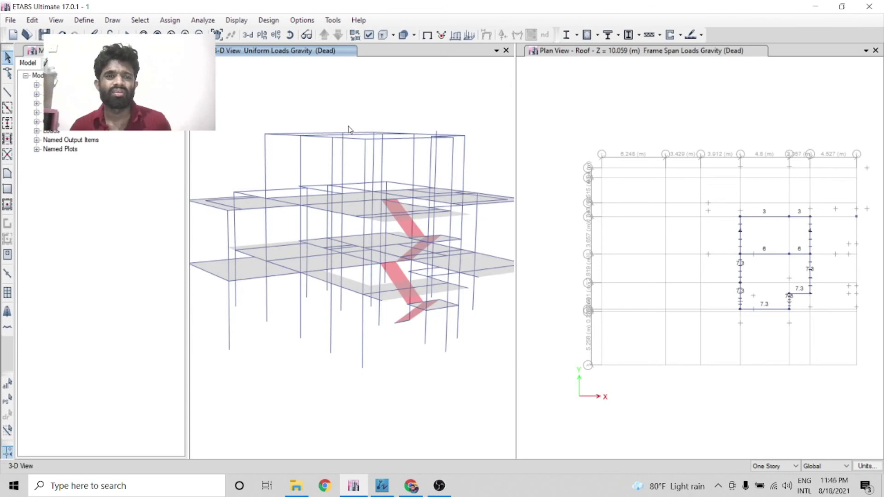
click(290, 35)
drag(266, 138, 279, 305)
scroll(430, 289, down, 3)
scroll(431, 290, up, 3)
scroll(431, 289, down, 3)
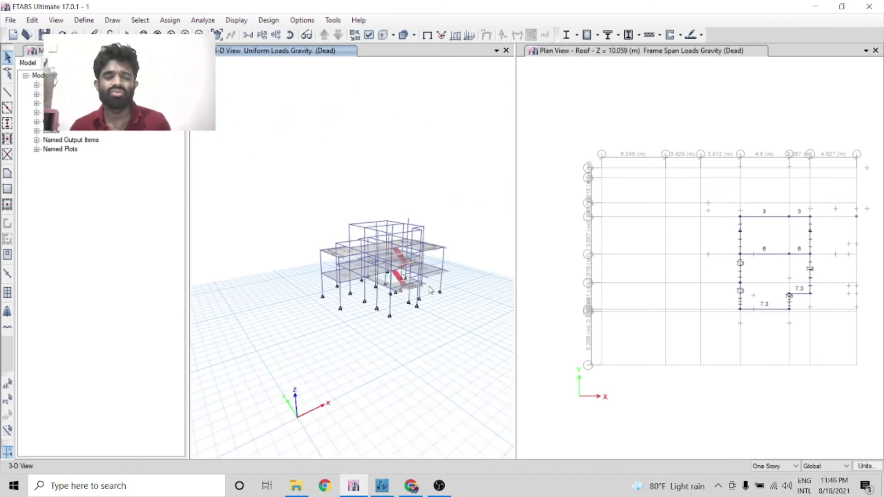
scroll(431, 290, up, 4)
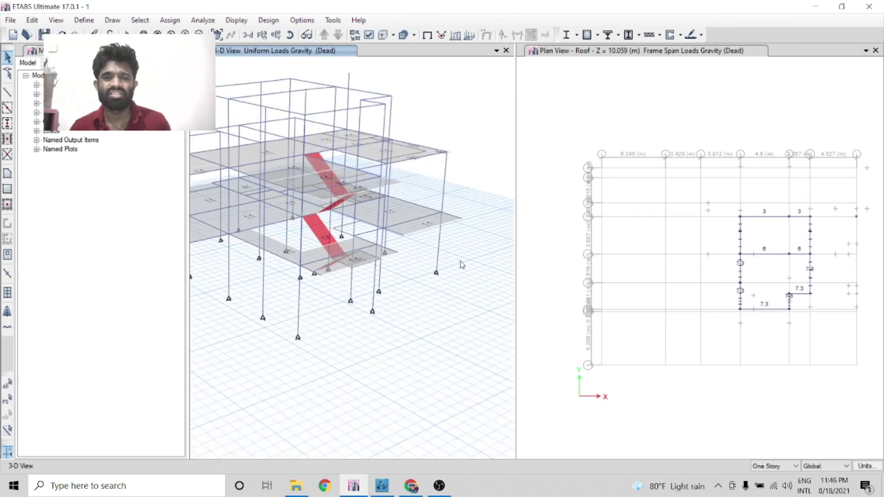
scroll(462, 264, down, 4)
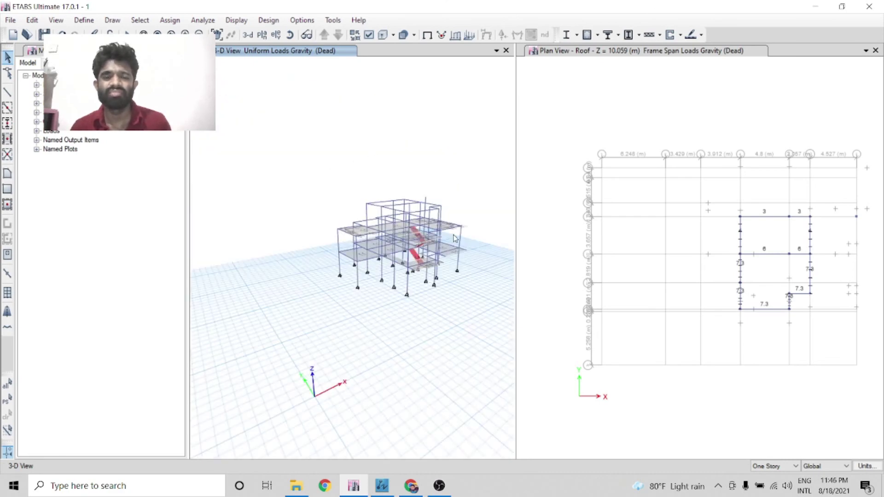
scroll(420, 278, up, 4)
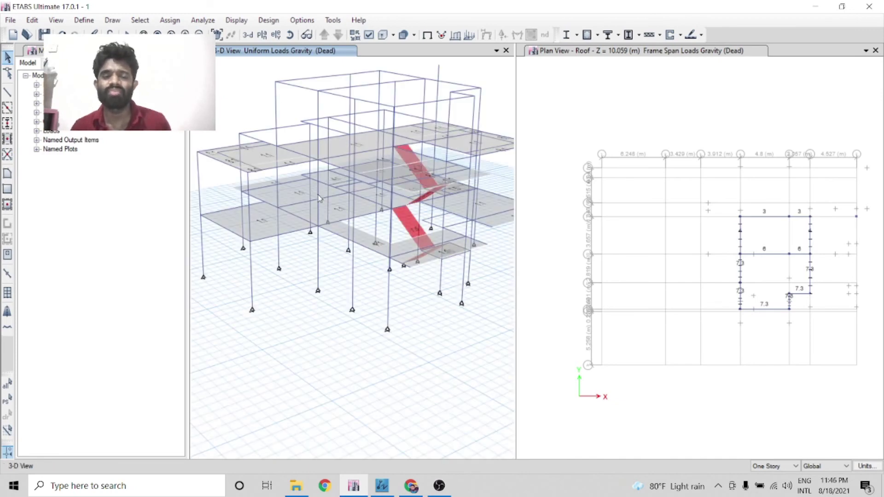
scroll(321, 198, down, 4)
scroll(322, 198, up, 4)
scroll(323, 198, down, 4)
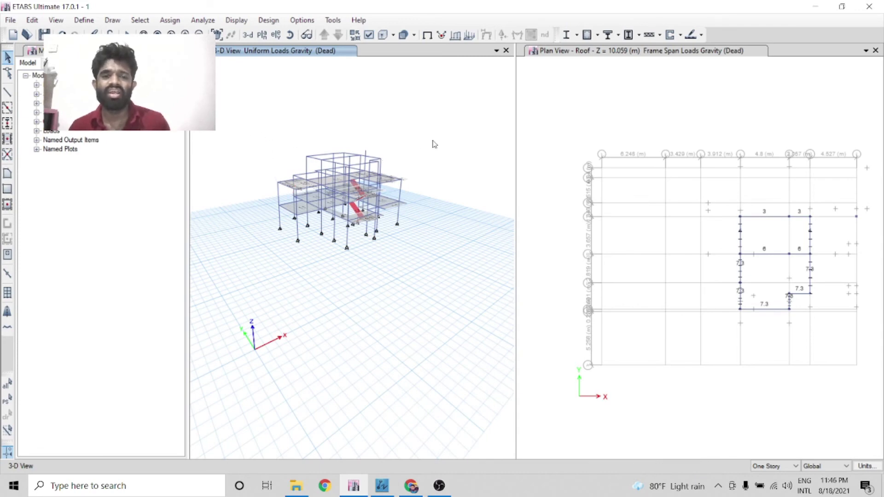
- Select the entire house model in the 3-D view and open the floor auto mesh options for its shells
drag(446, 129, 237, 283)
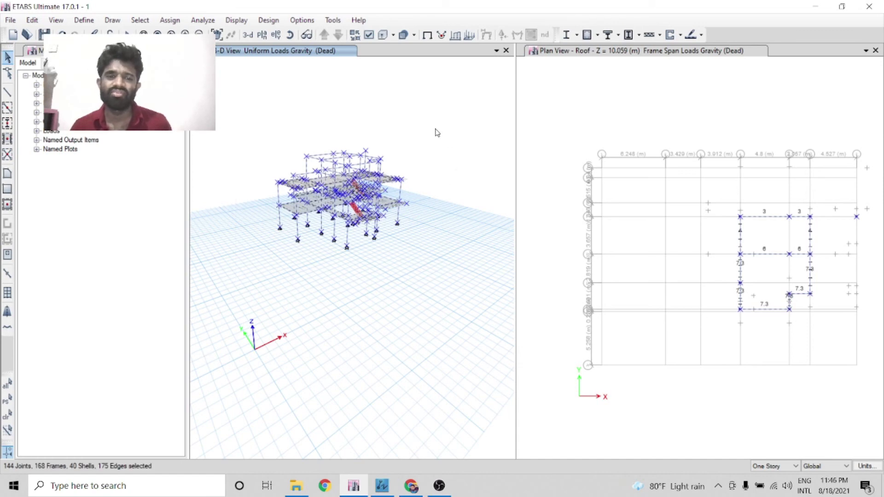
drag(432, 128, 269, 273)
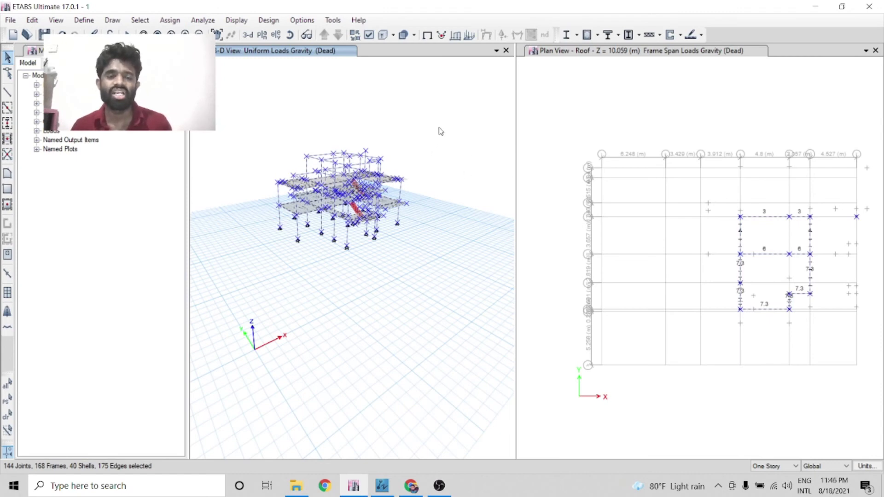
drag(439, 127, 256, 283)
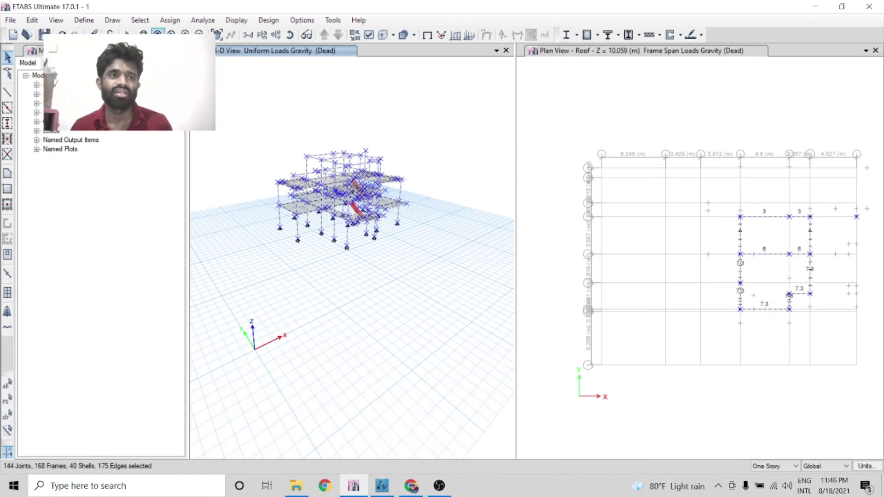
click(171, 20)
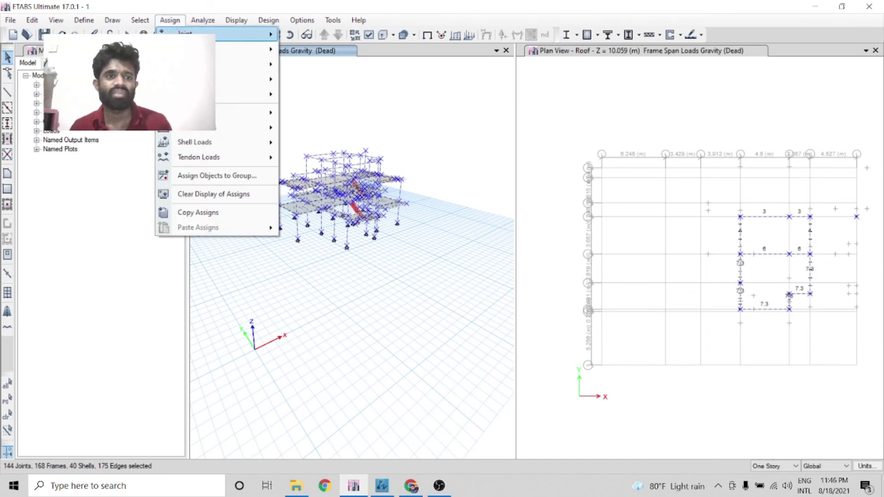
mouse_move(244, 64)
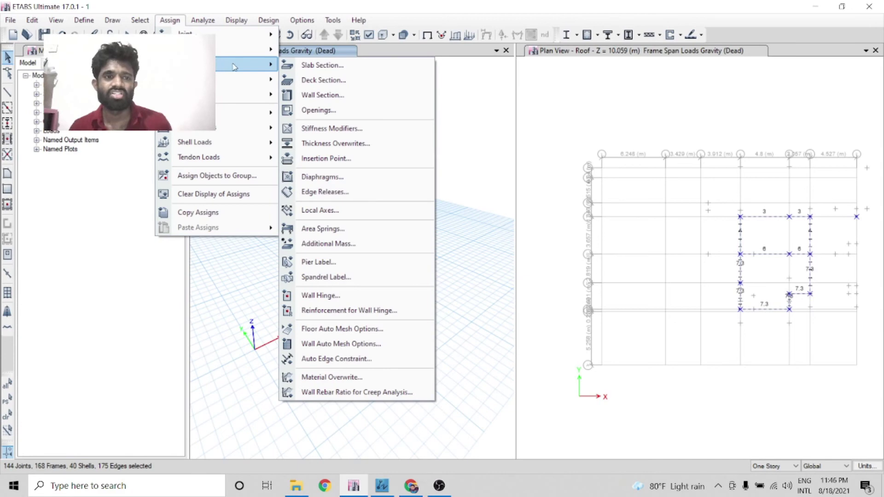
click(360, 333)
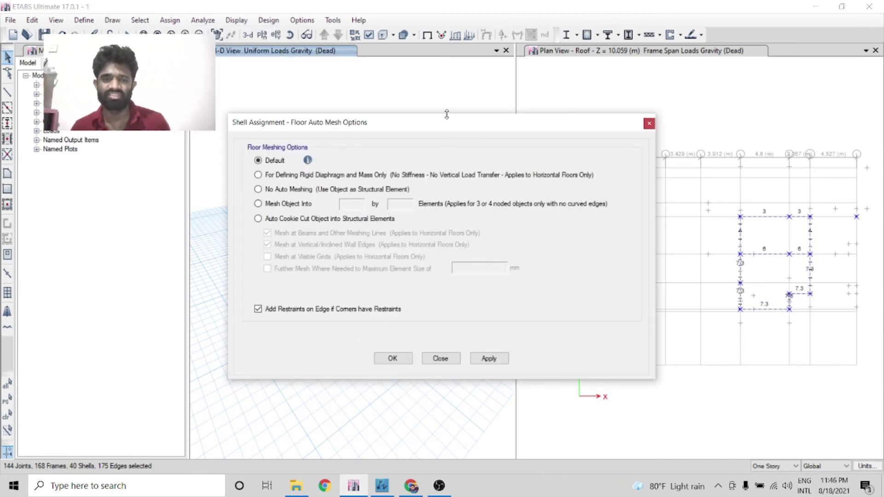
drag(430, 124, 626, 79)
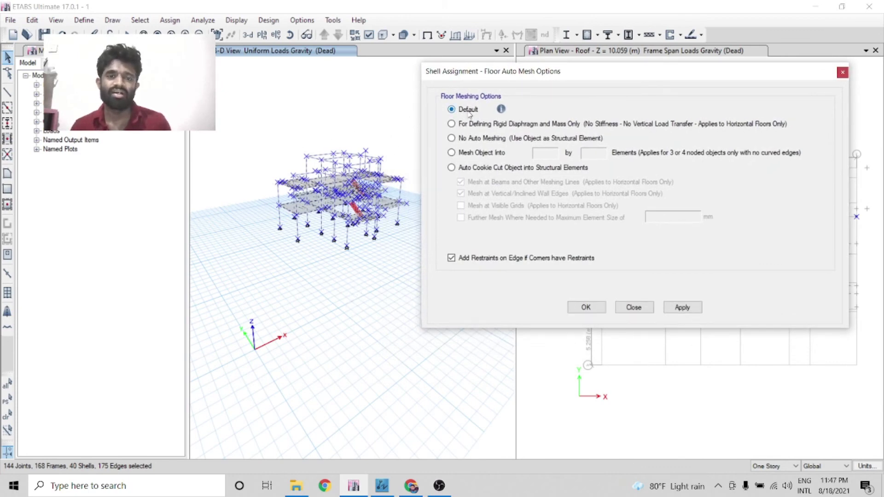
mouse_move(579, 72)
mouse_down()
mouse_move(571, 94)
mouse_move(574, 80)
mouse_up()
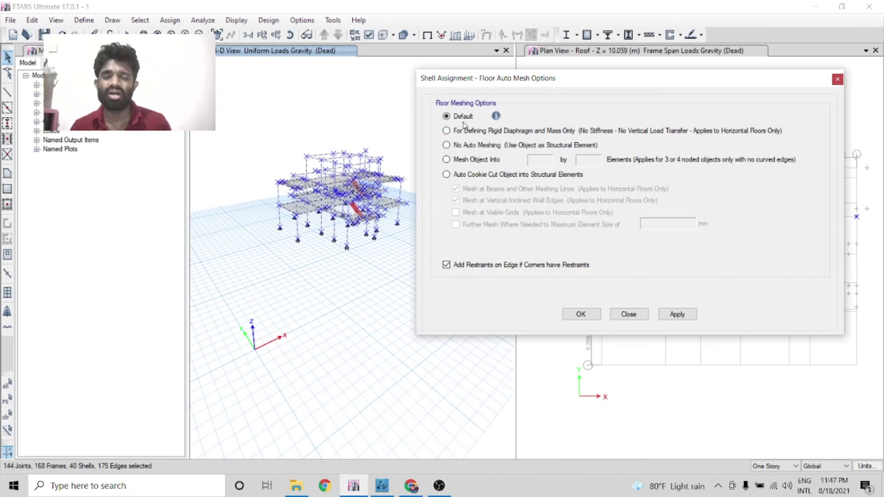
- Assign auto cookie cut meshing at beams, wall edges and visible grids, with further meshing to a maximum element size of 200 mm
click(461, 176)
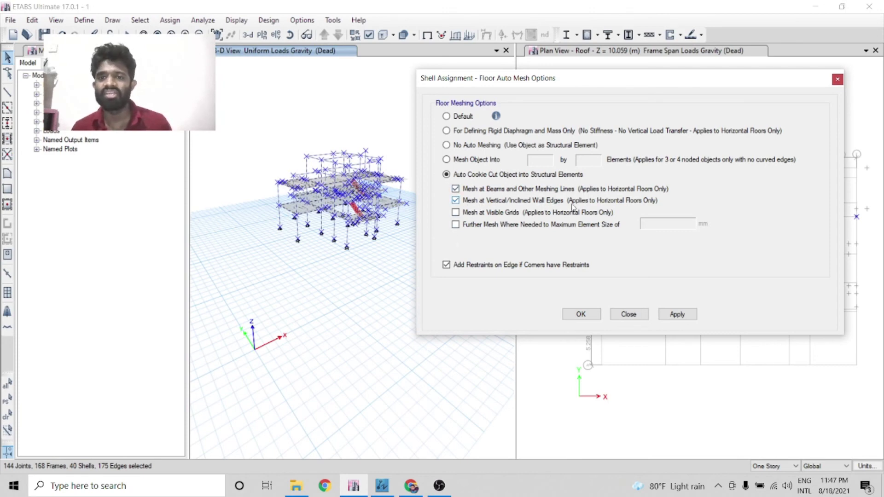
click(456, 212)
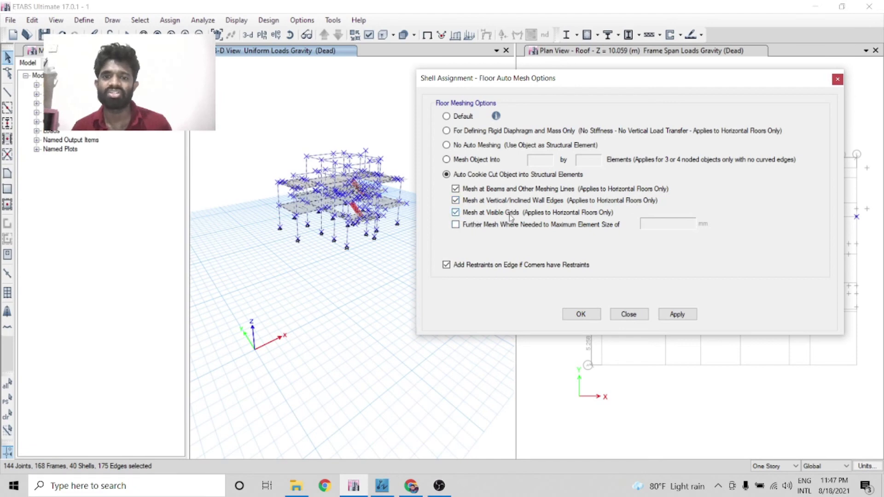
click(455, 226)
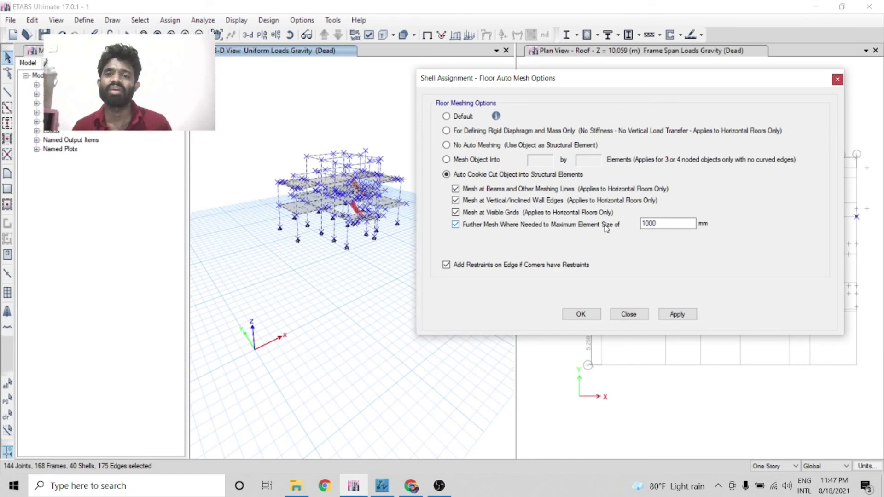
key(Tab)
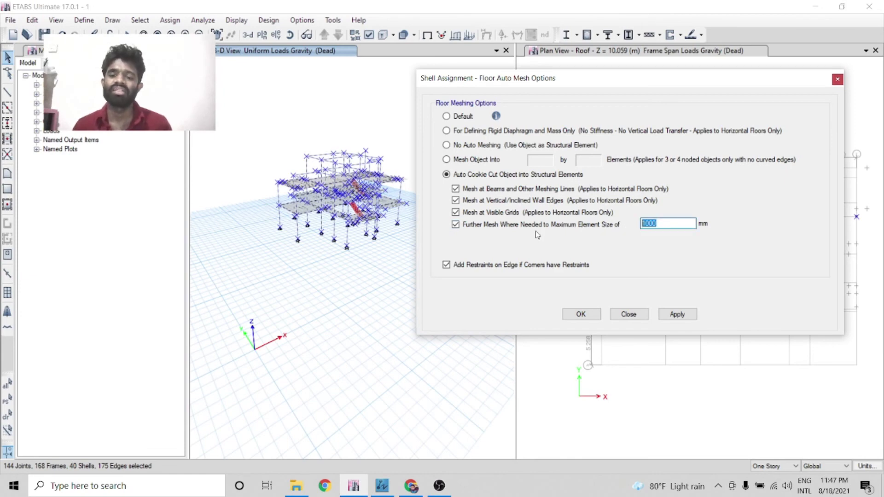
text(200)
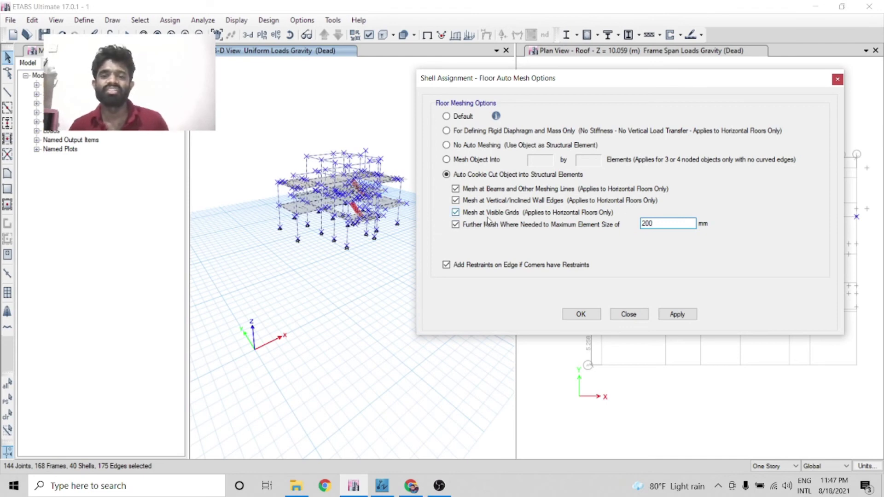
click(677, 314)
click(591, 315)
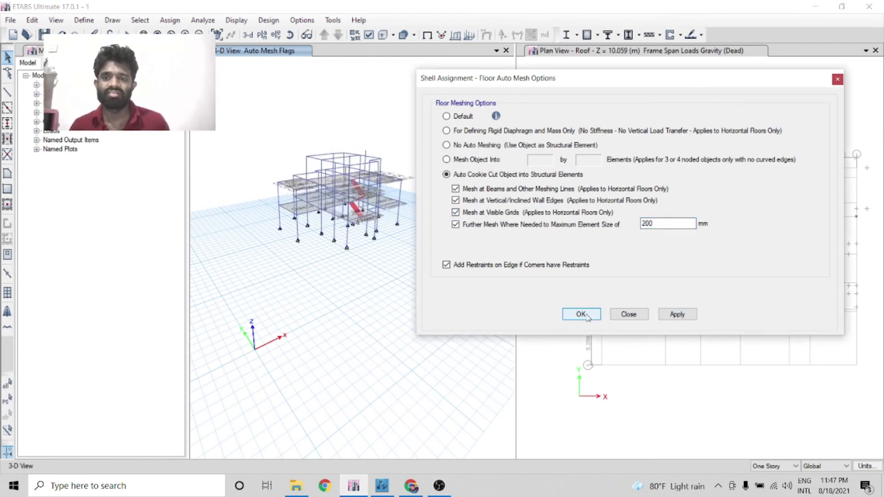
- Save the model with the floor auto mesh assignment
scroll(336, 177, up, 5)
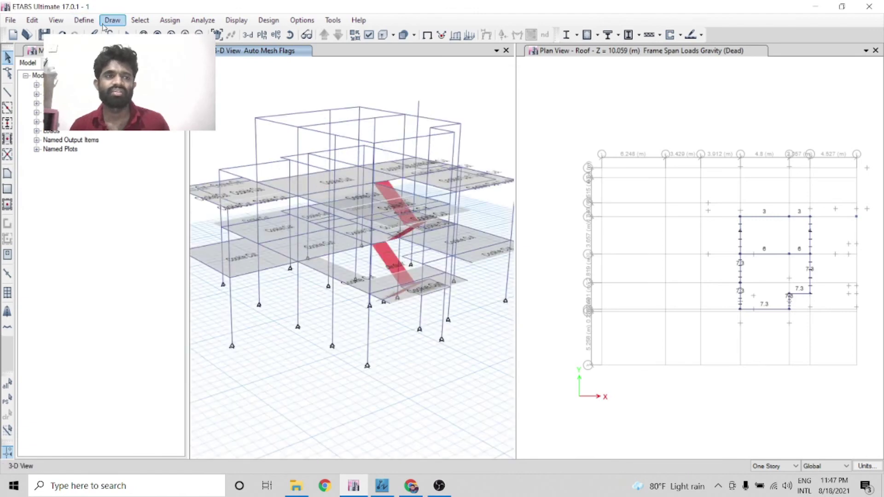
scroll(340, 166, down, 5)
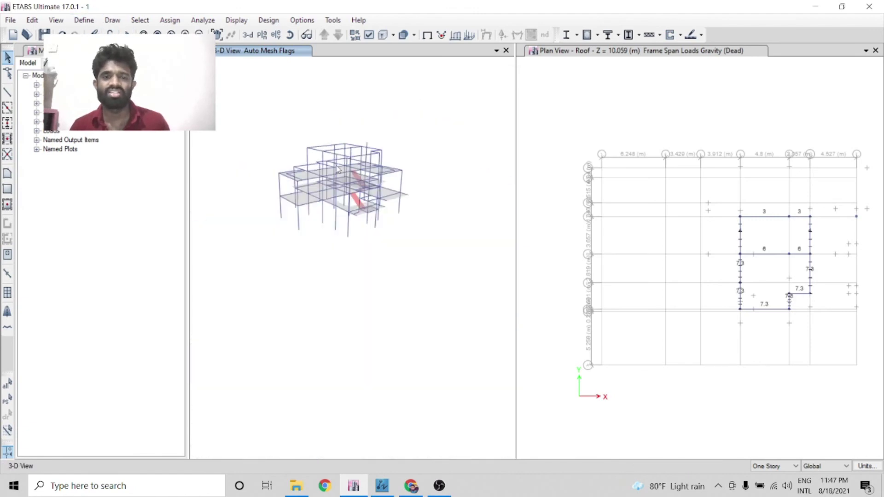
click(44, 35)
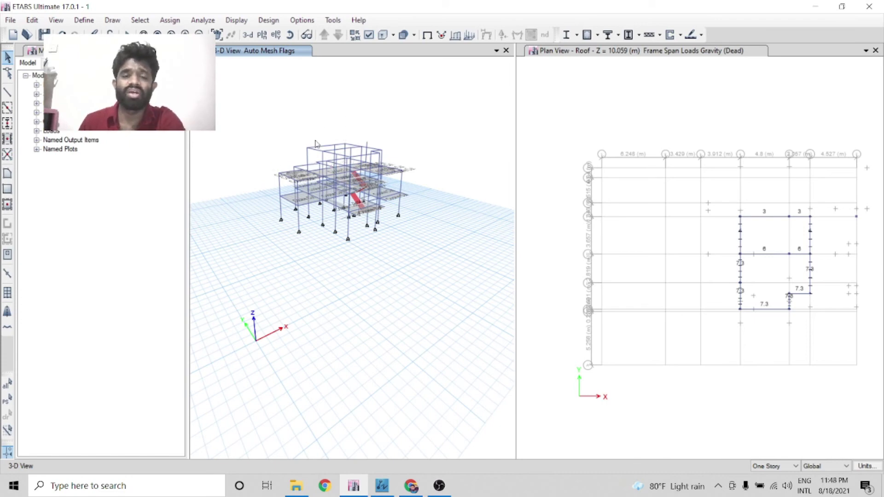
scroll(315, 143, up, 5)
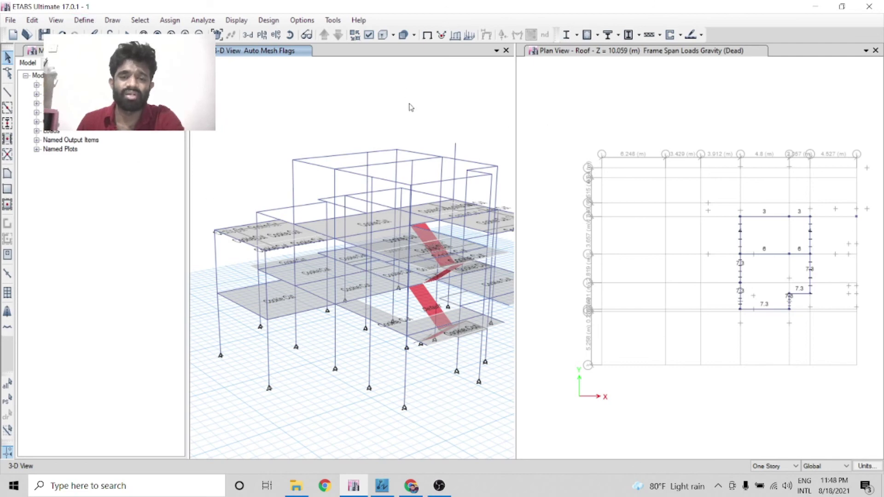
- Open the load combinations and review the load cases and scale factors of Comb1service, keeping its definition
click(84, 20)
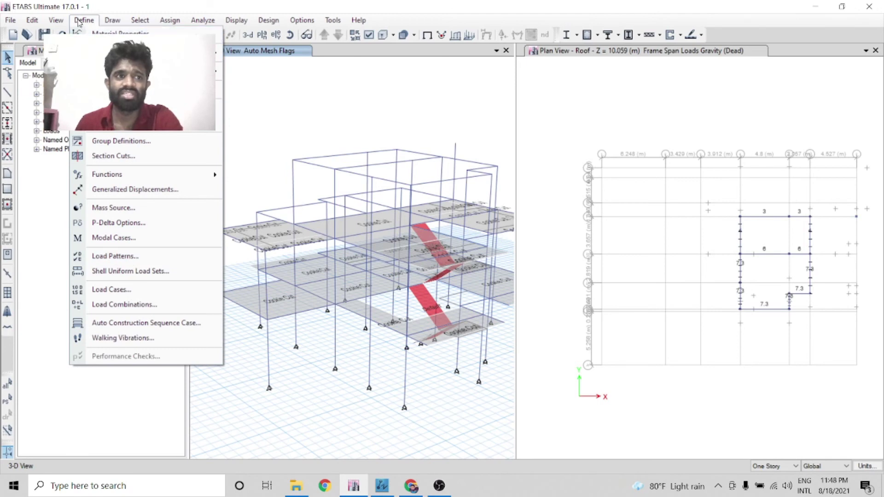
click(153, 306)
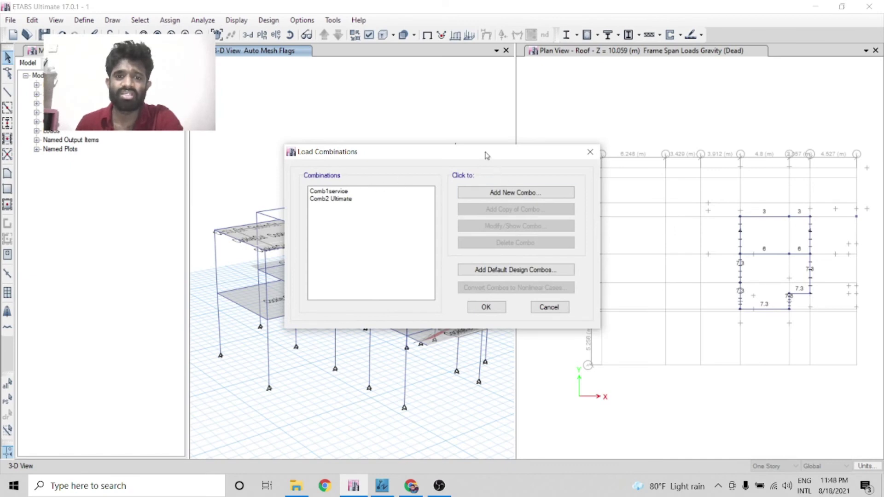
drag(487, 156, 453, 100)
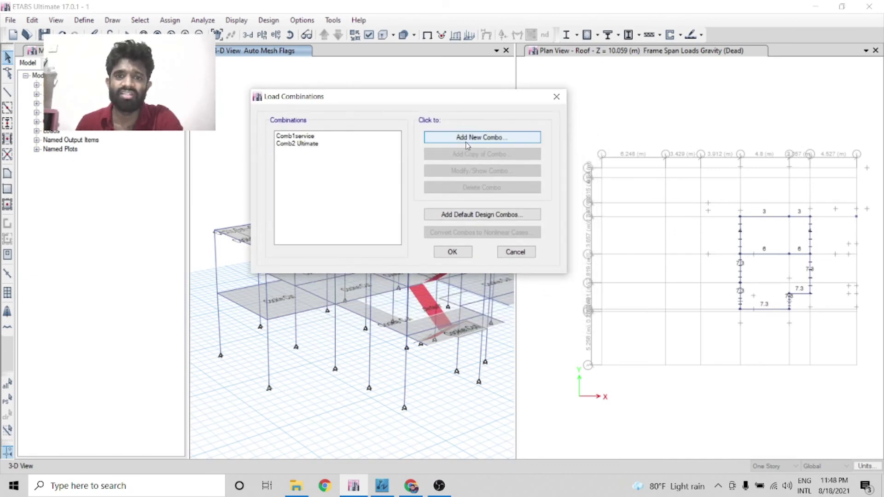
mouse_move(290, 140)
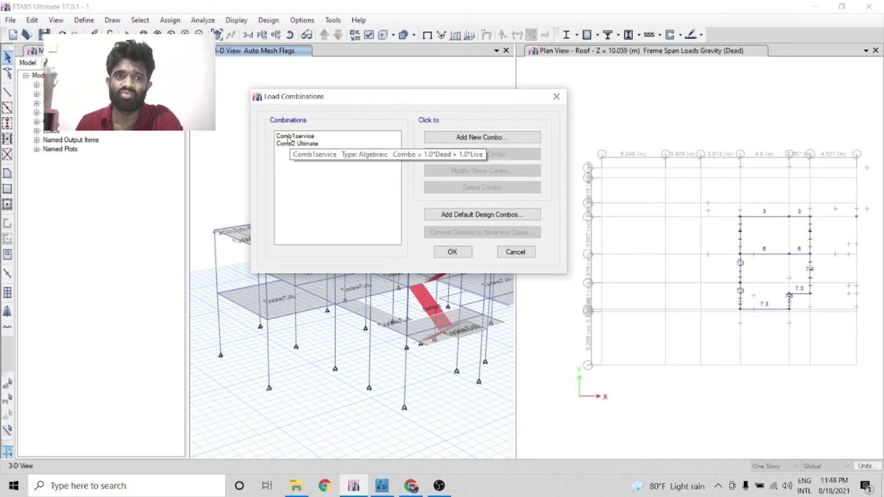
click(289, 139)
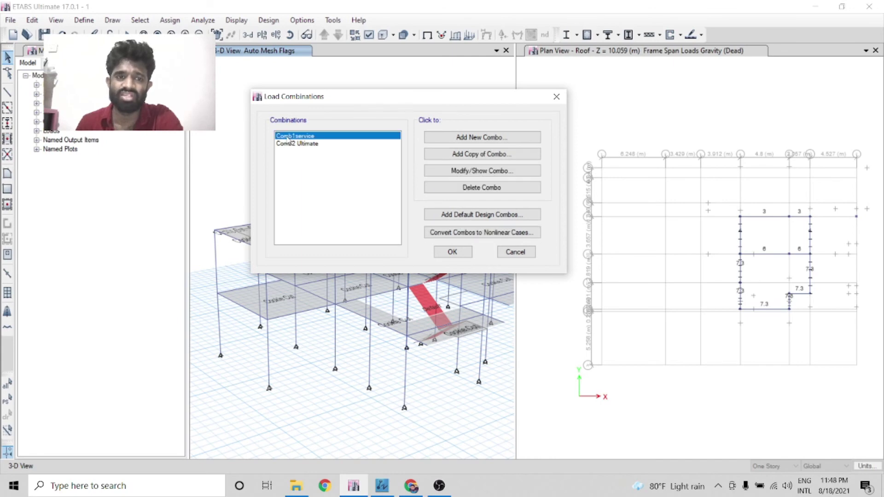
click(506, 174)
drag(479, 95, 707, 90)
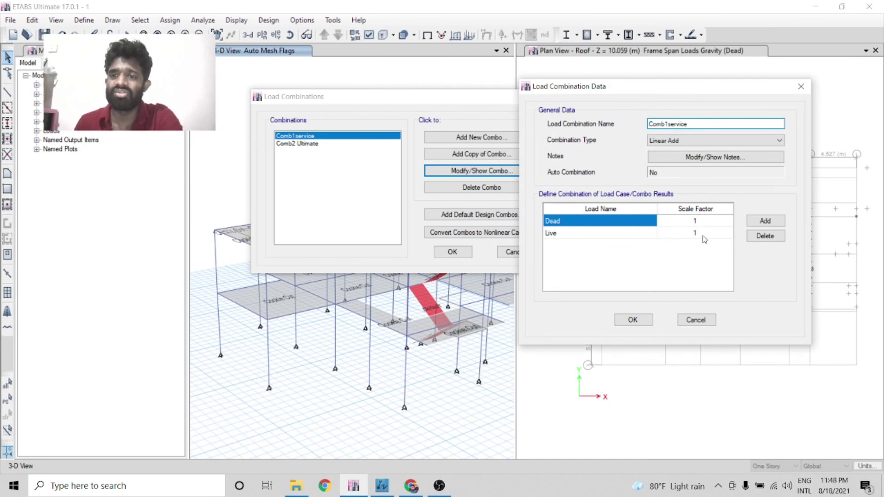
click(643, 321)
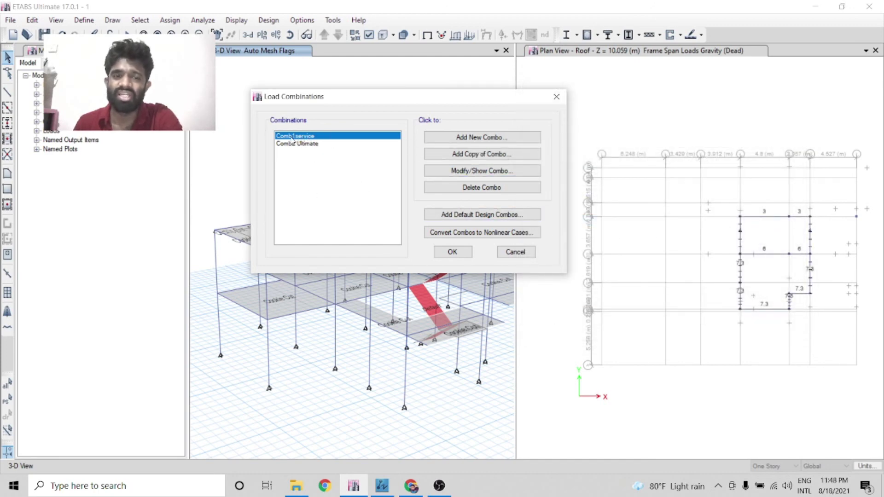
- Review the Dead and Live scale factors of the Comb2 Ultimate load combination, keeping its definition
mouse_move(293, 138)
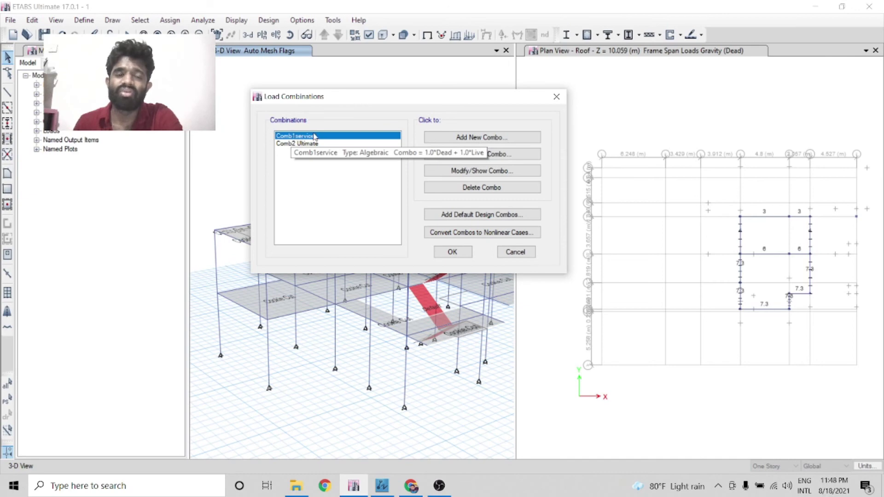
click(290, 144)
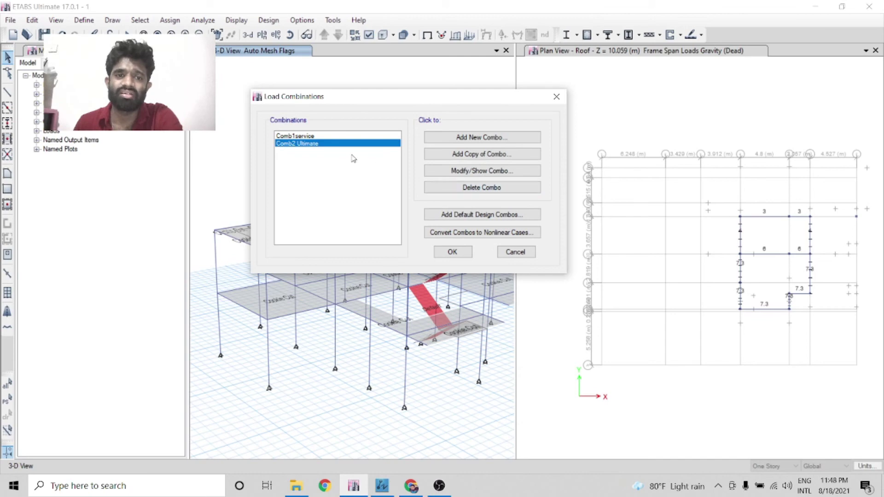
click(480, 173)
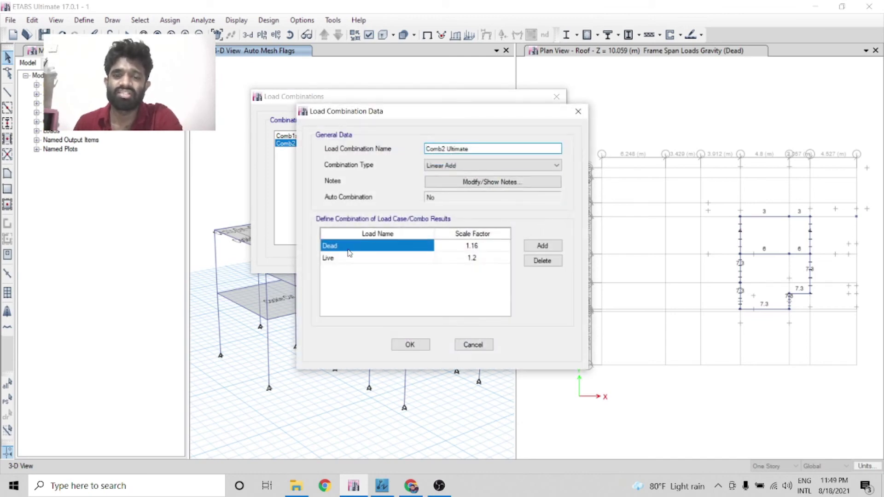
click(469, 247)
click(461, 259)
click(419, 246)
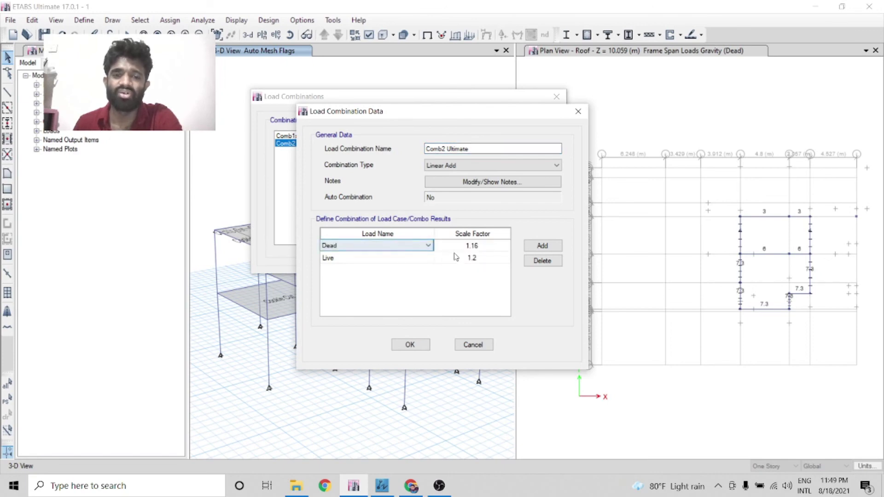
click(461, 247)
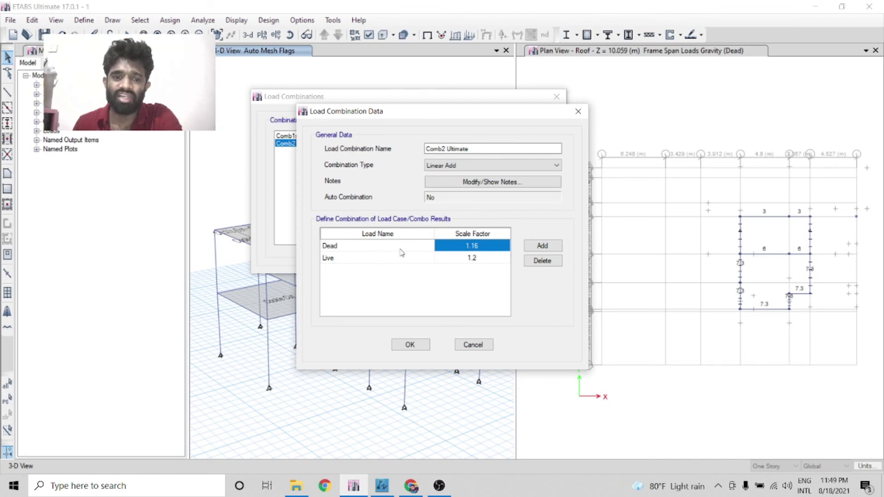
click(464, 259)
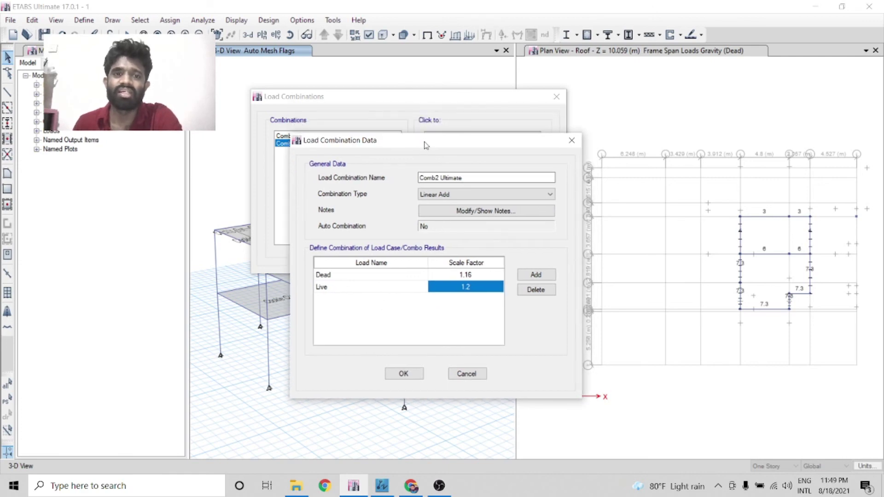
drag(432, 117, 450, 116)
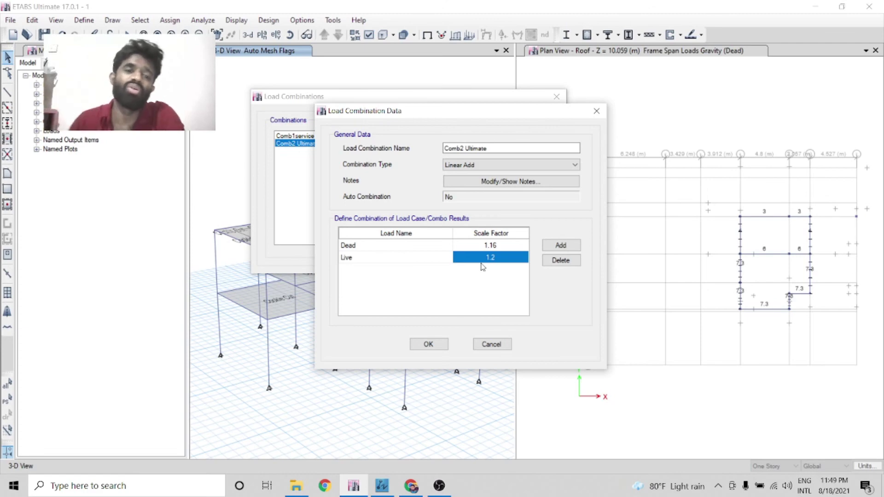
click(491, 249)
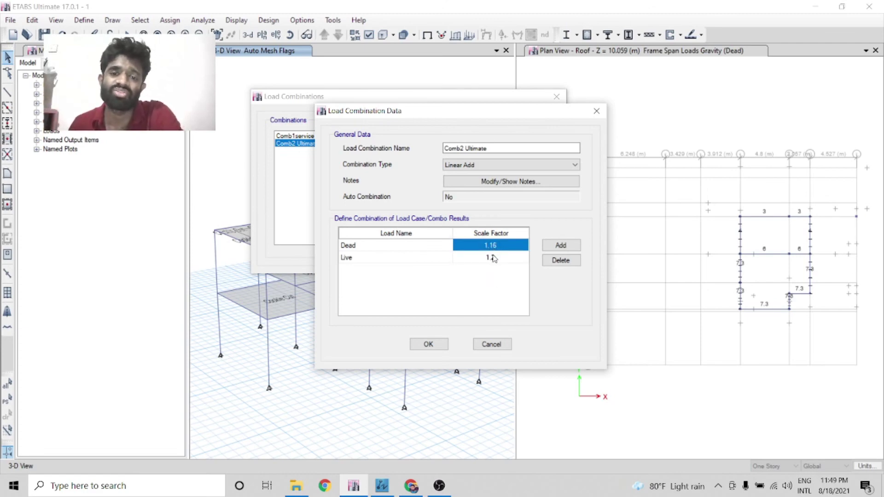
click(497, 260)
click(504, 250)
click(500, 261)
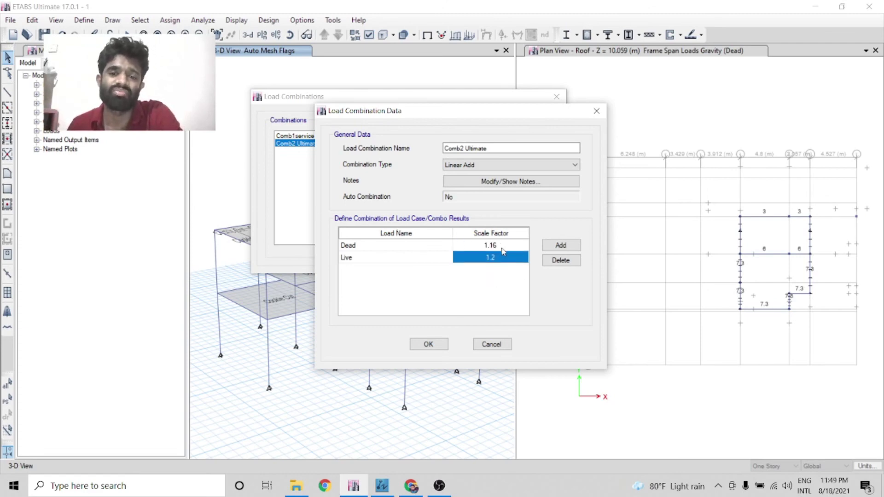
click(443, 345)
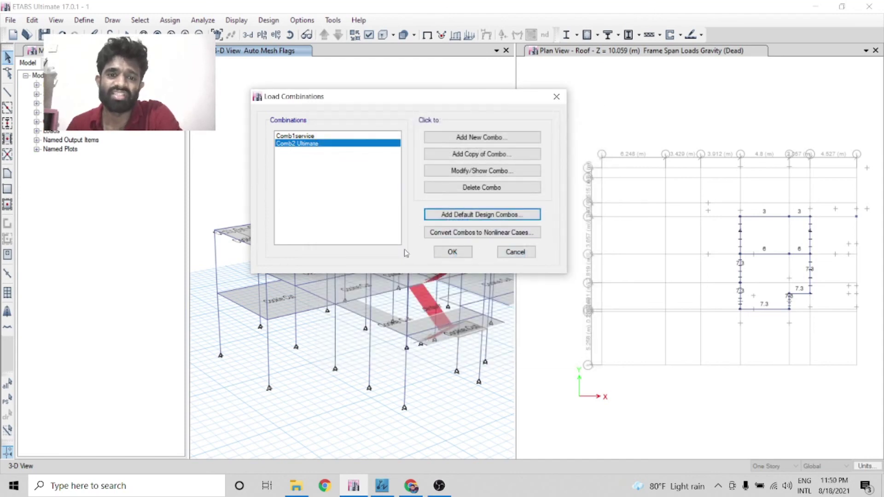
- Accept the load combinations and run the model check with all joint, frame, shell, meshing, loading and self-mass checks plus the trim-or-extend fix
click(452, 253)
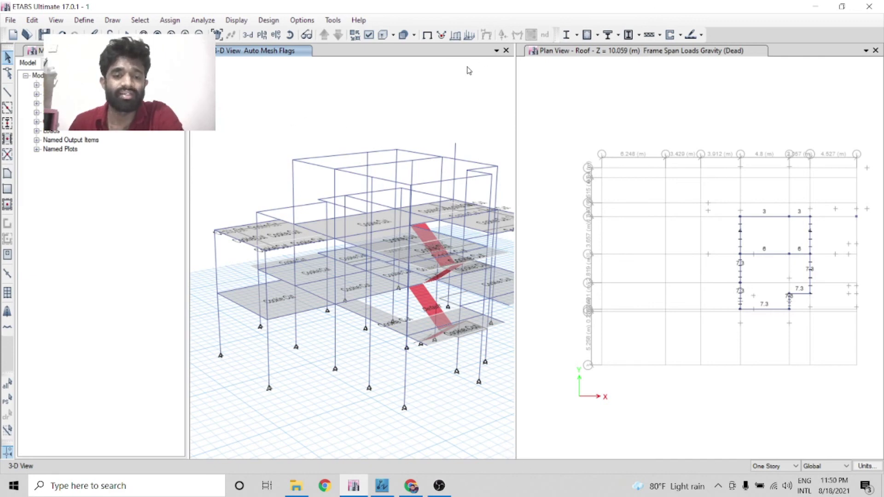
click(203, 21)
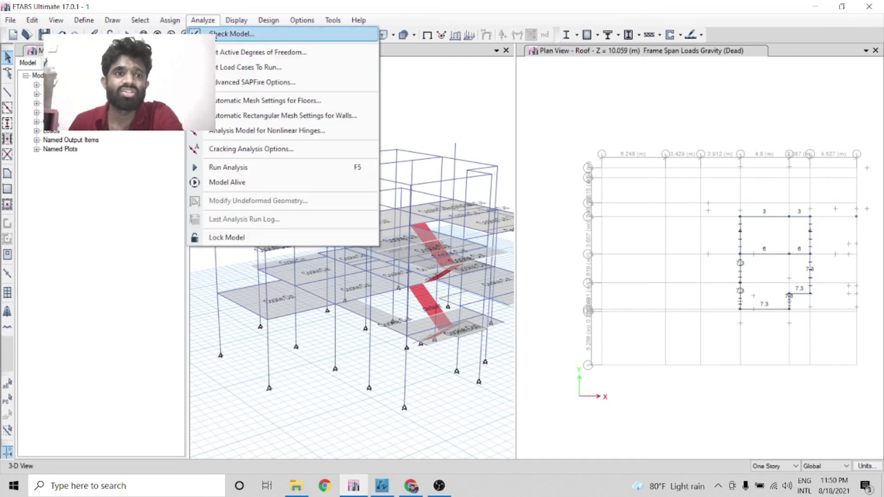
click(219, 34)
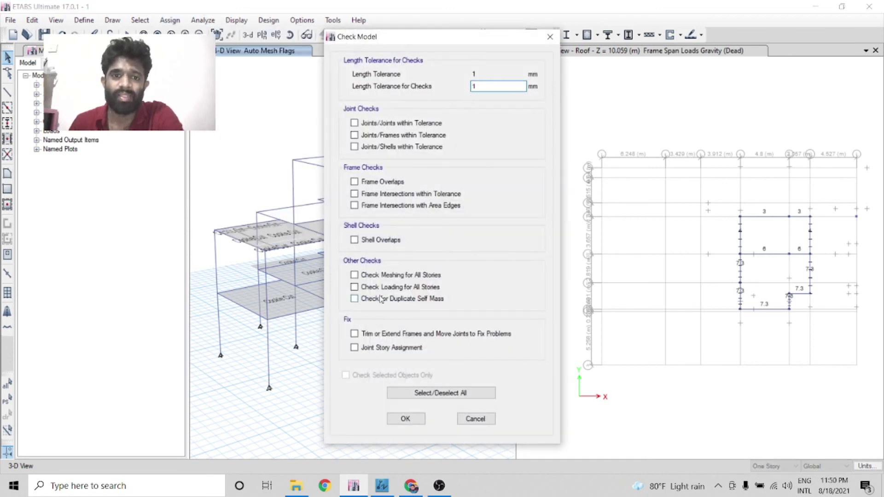
click(395, 394)
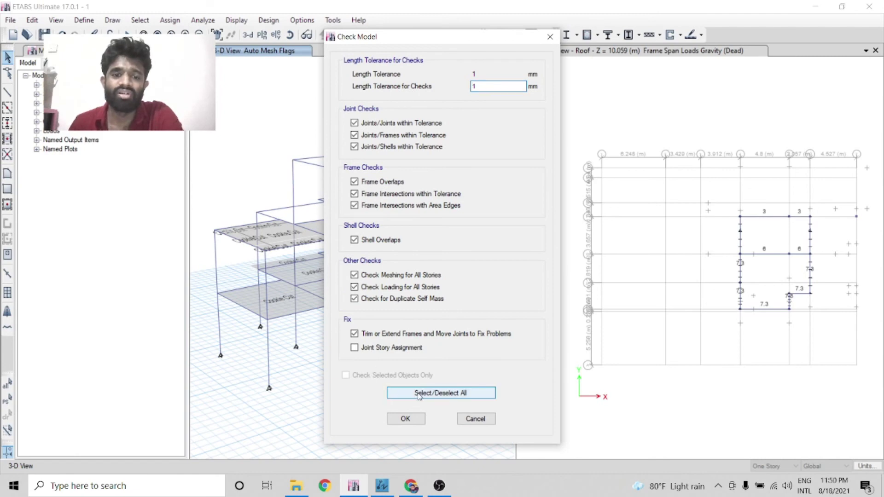
click(397, 349)
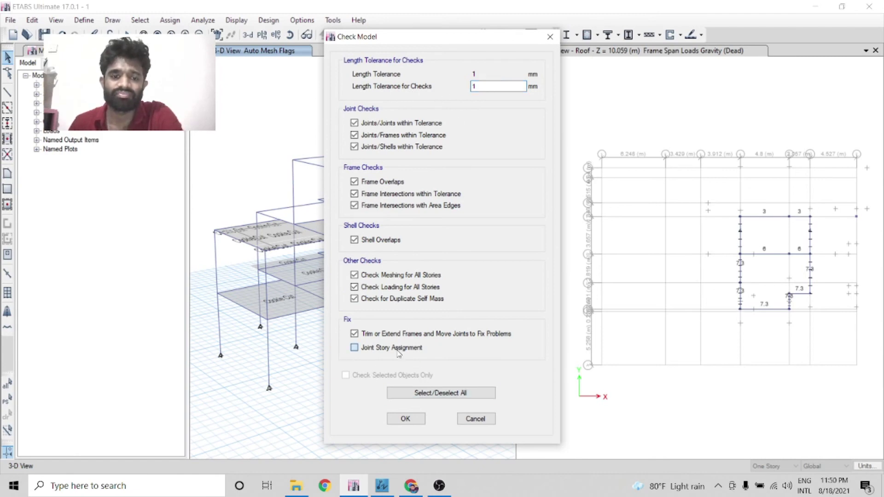
click(405, 420)
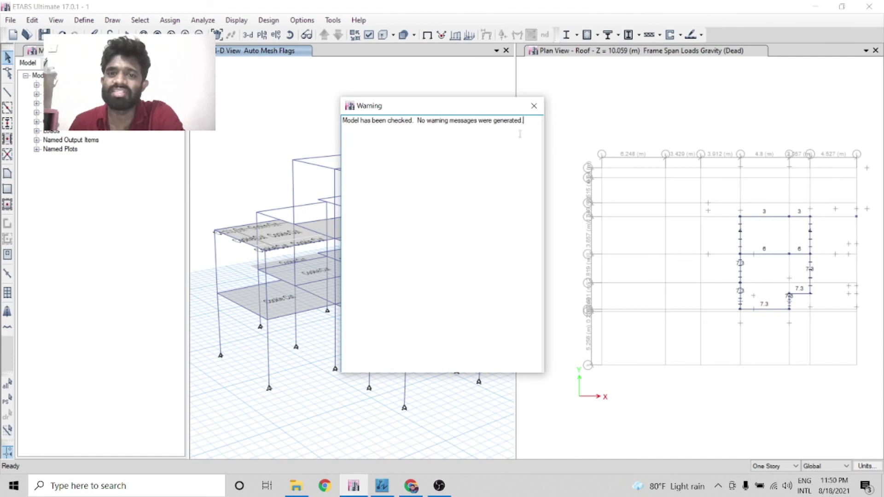
click(534, 106)
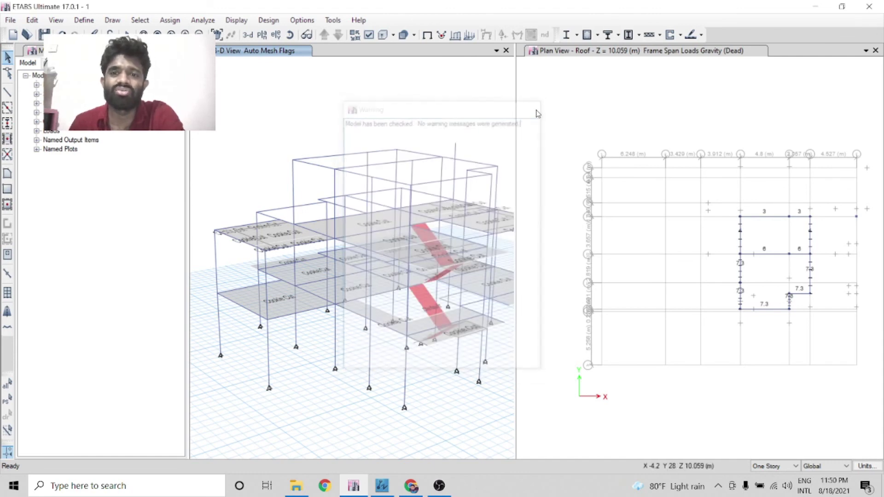
- Run the structural analysis of the house model
scroll(363, 185, down, 3)
scroll(364, 185, up, 5)
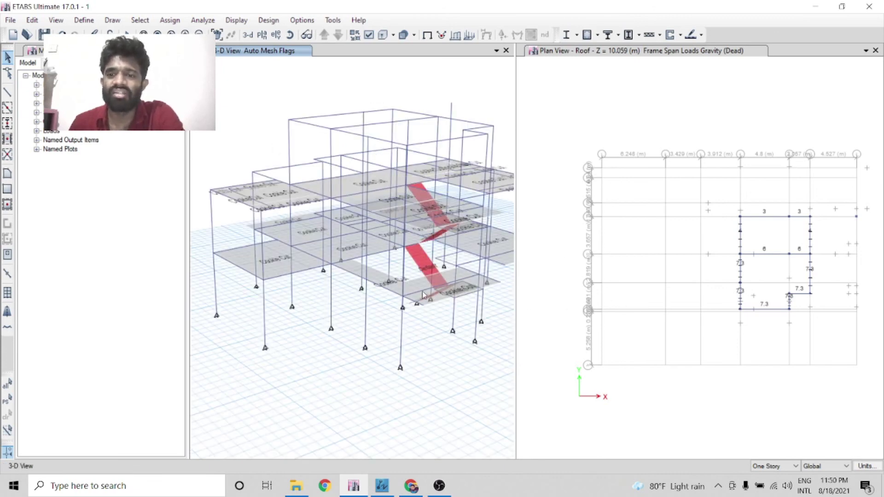
scroll(273, 156, down, 3)
scroll(274, 157, up, 5)
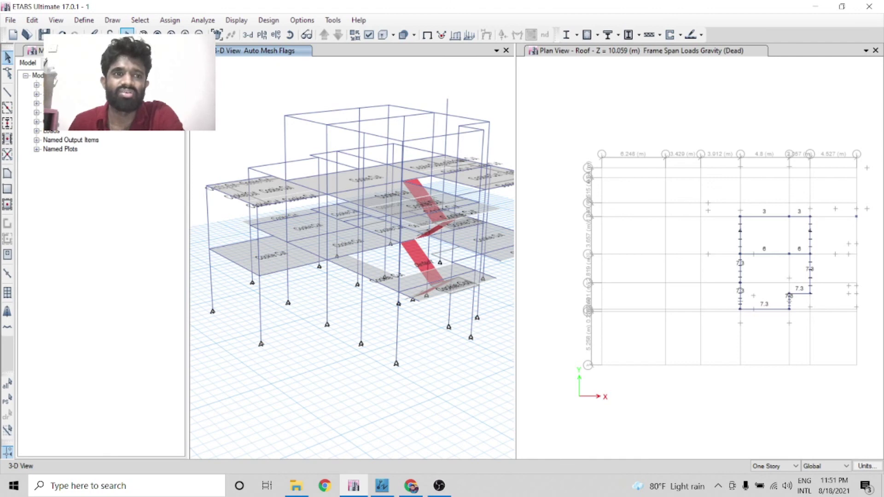
click(203, 21)
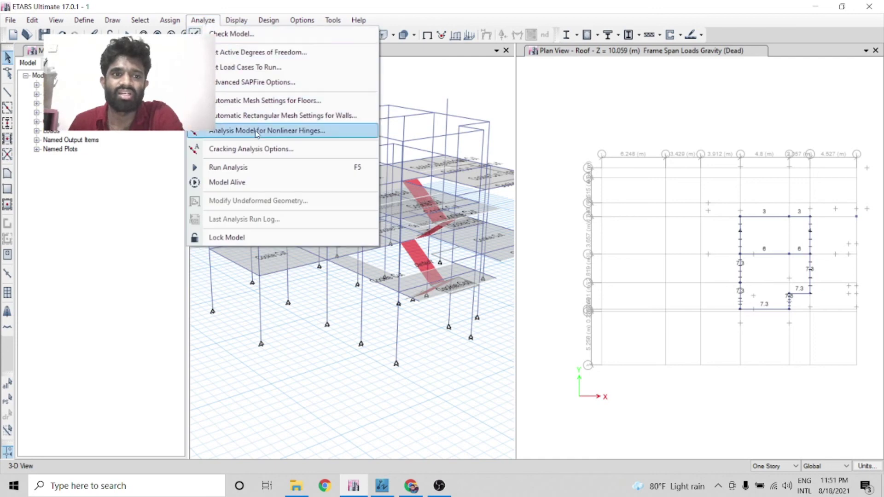
click(268, 168)
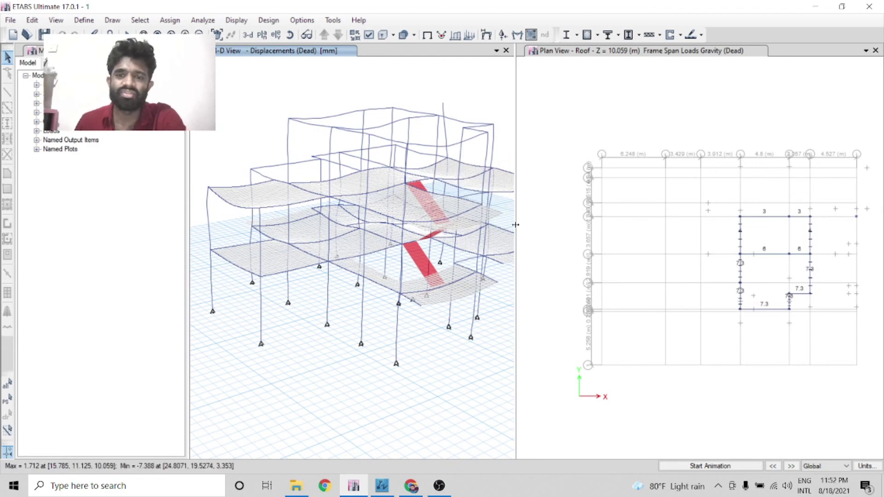
- Widen the 3-D displacement view and enlarge the deformed structure to fill it
drag(516, 224, 569, 225)
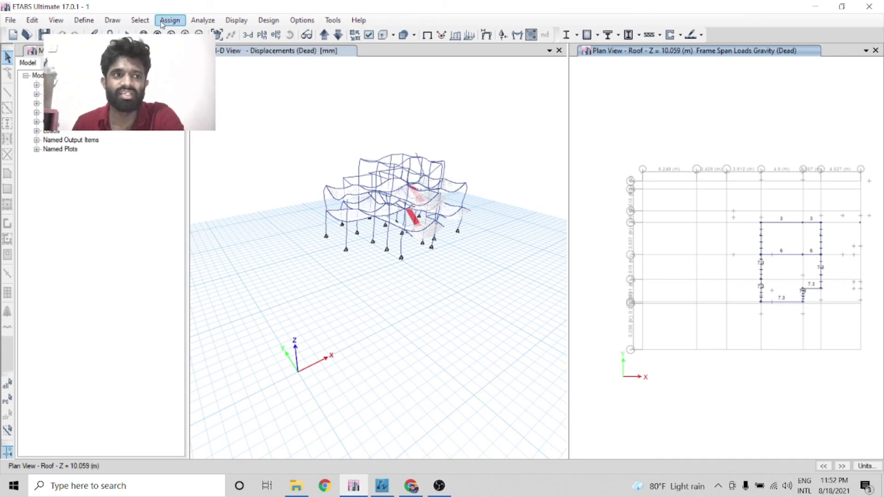
key(F2)
drag(305, 151, 472, 261)
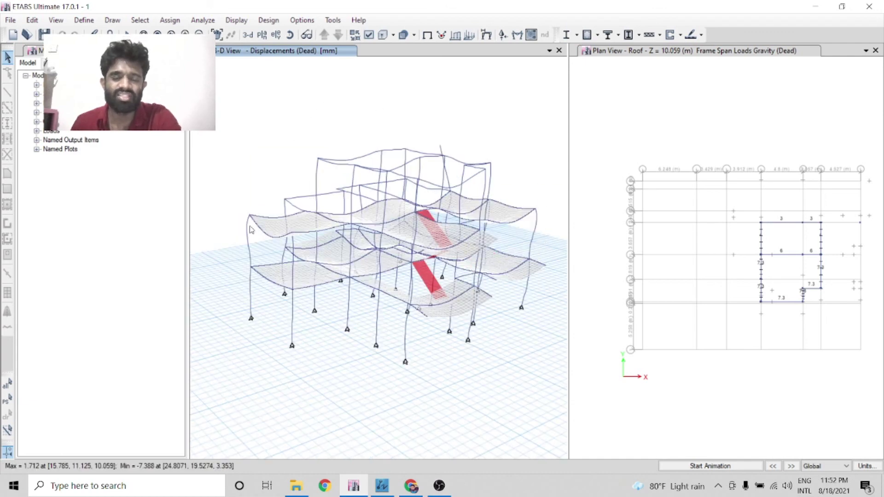
- Examine the Dead load deformed shape and the joint displacements across the 1F and 2F slabs, beams and stairs
mouse_move(378, 203)
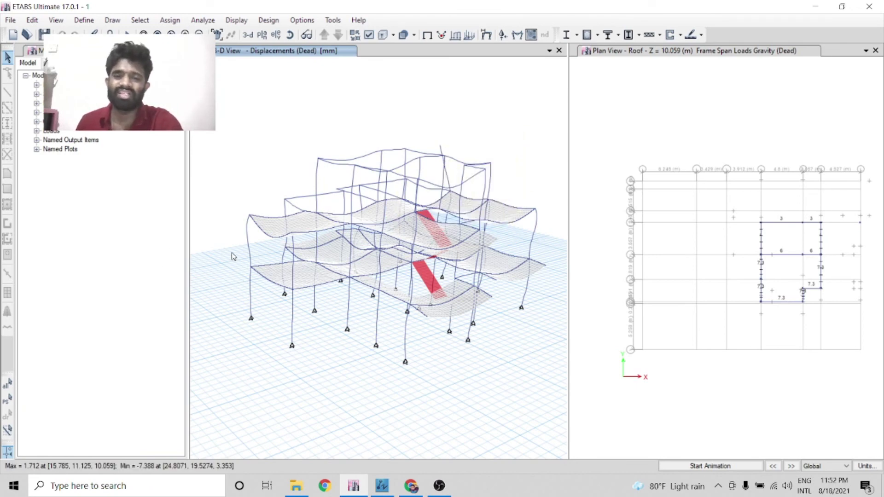
mouse_move(261, 220)
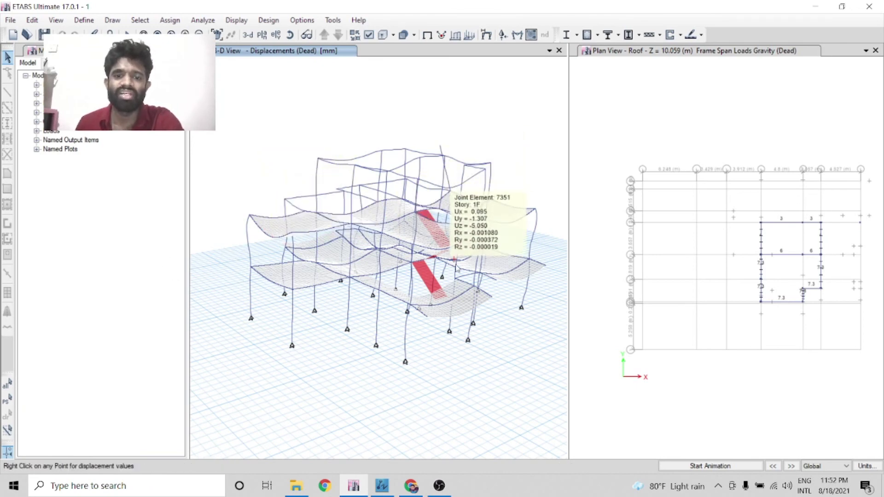
mouse_move(353, 282)
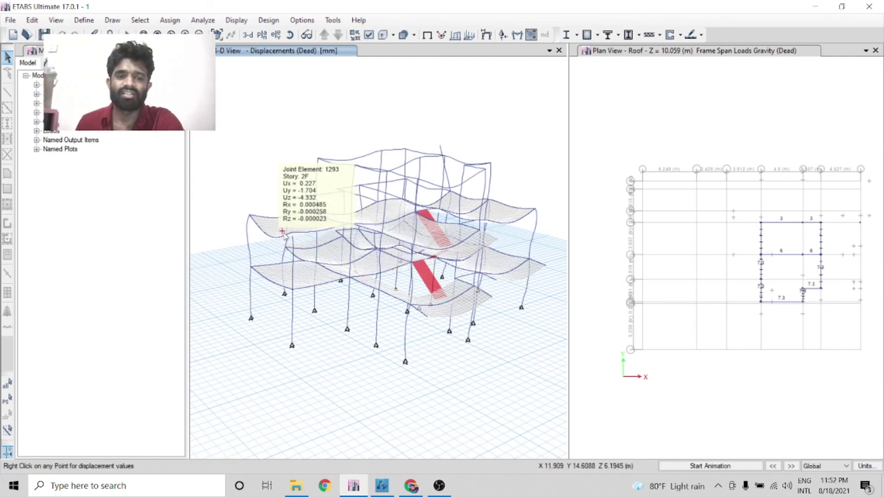
scroll(309, 247, up, 3)
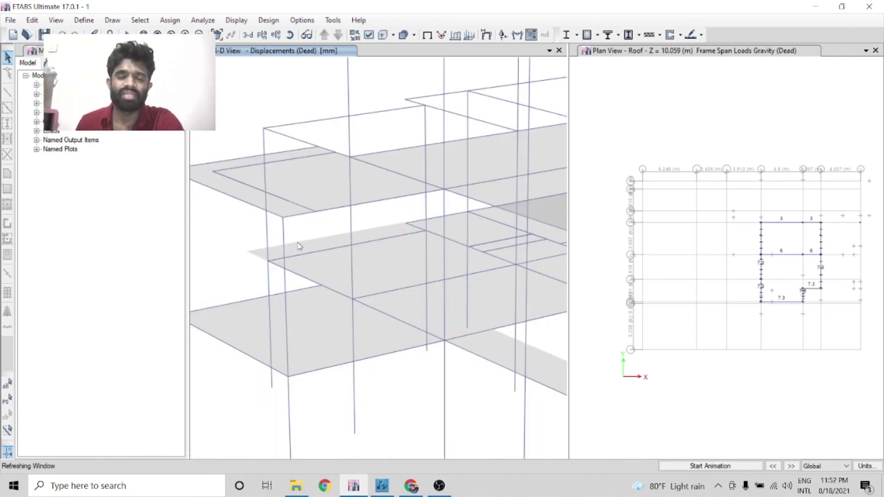
scroll(299, 246, down, 5)
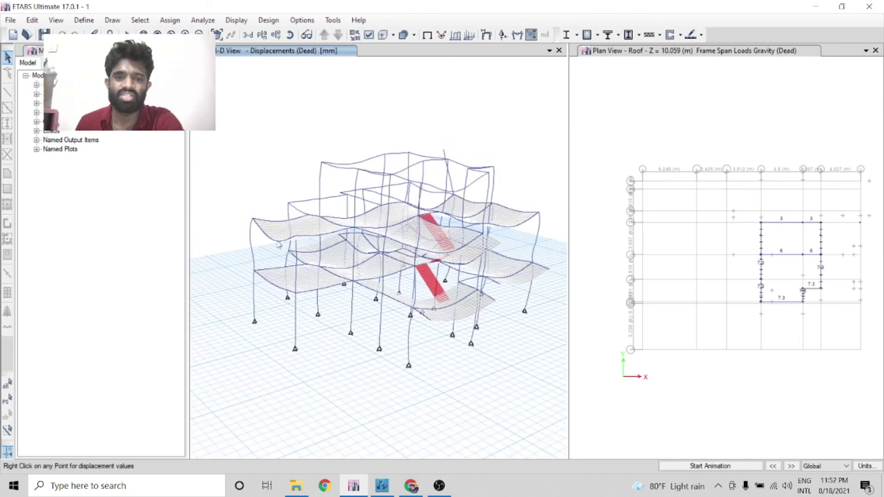
scroll(256, 237, up, 5)
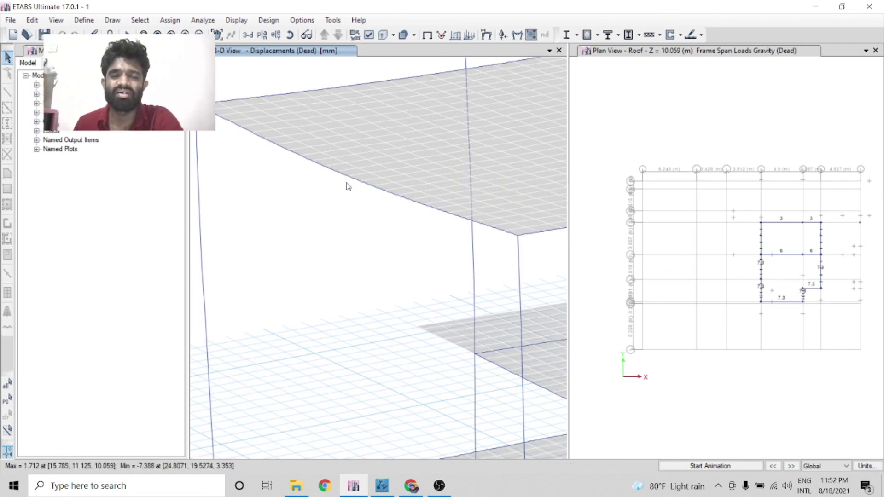
scroll(348, 186, down, 3)
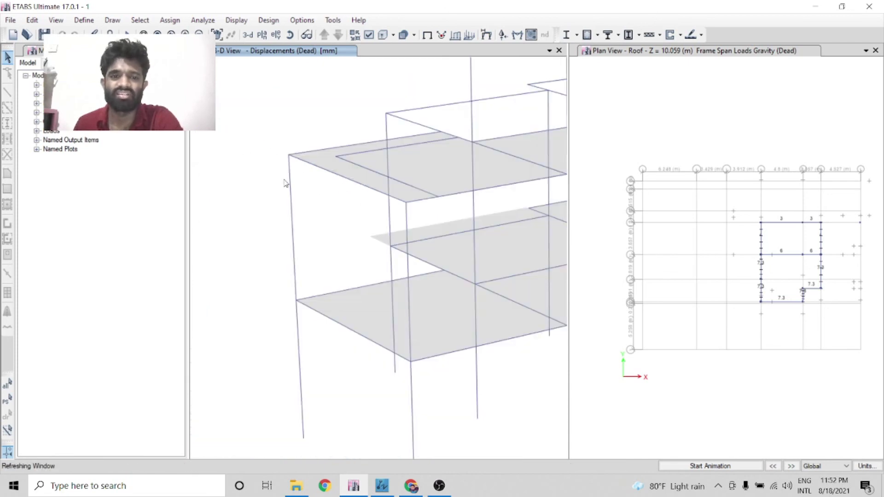
scroll(285, 183, down, 4)
scroll(287, 179, up, 1)
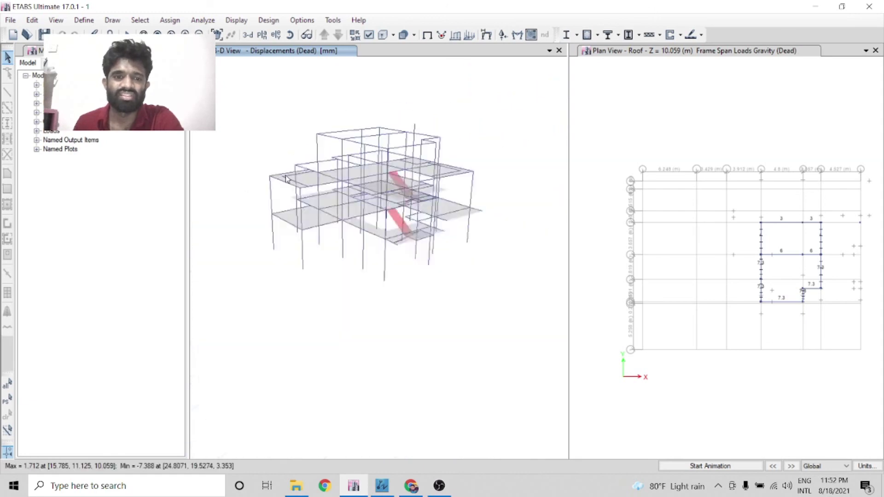
scroll(345, 199, up, 2)
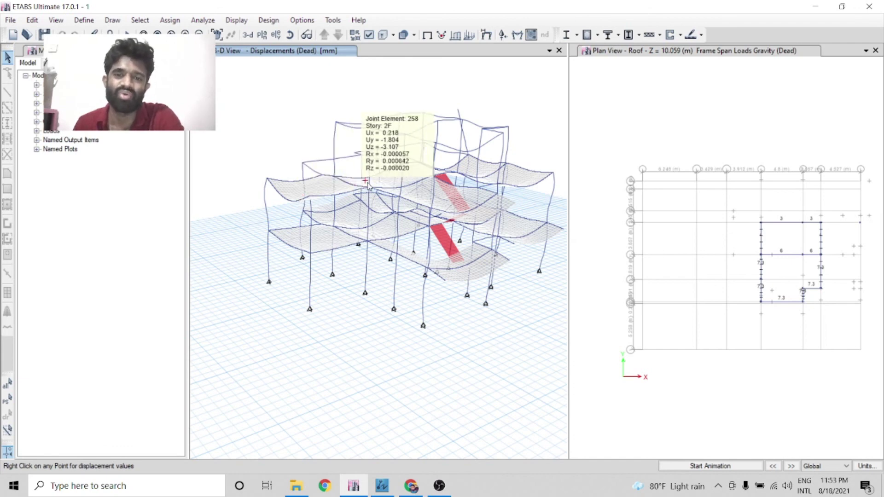
mouse_move(481, 175)
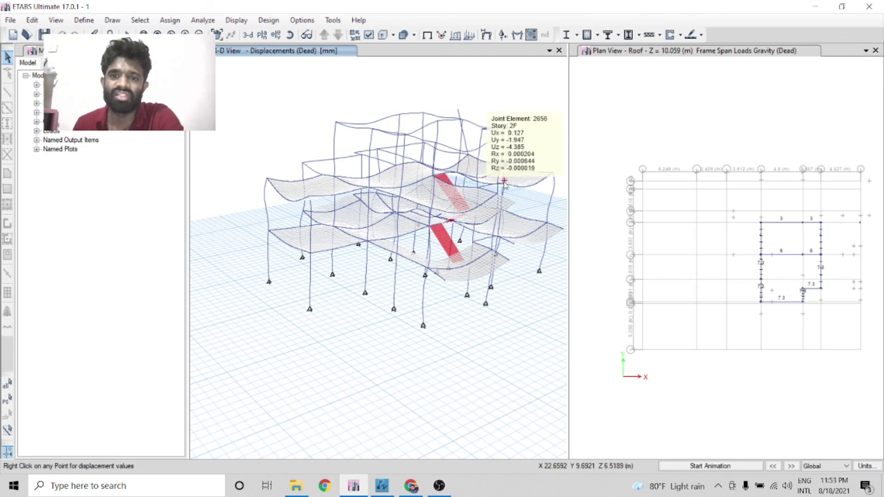
mouse_move(474, 219)
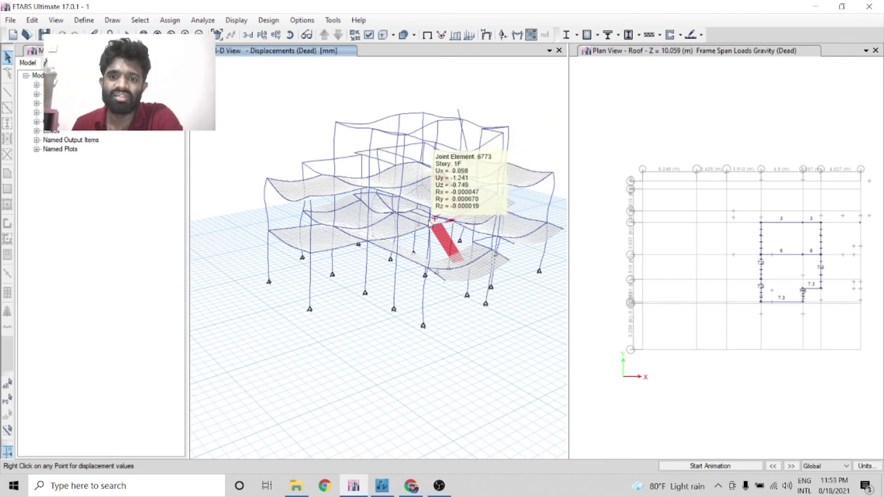
mouse_move(290, 203)
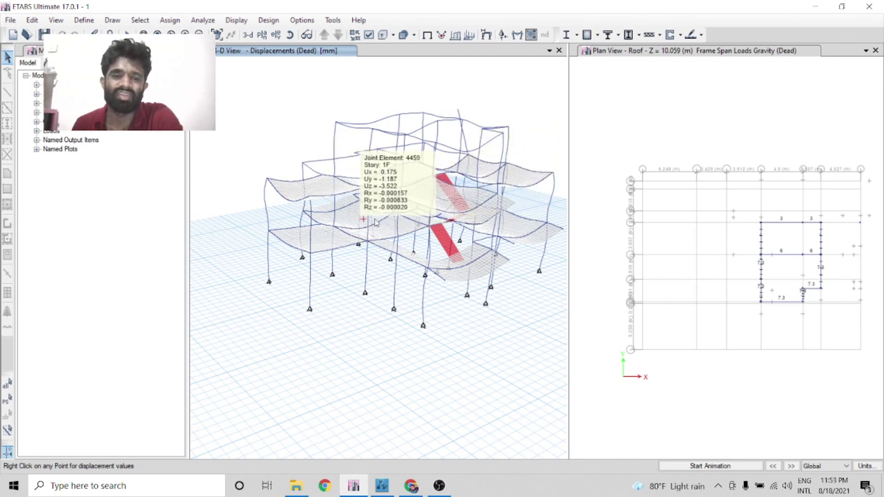
mouse_move(466, 273)
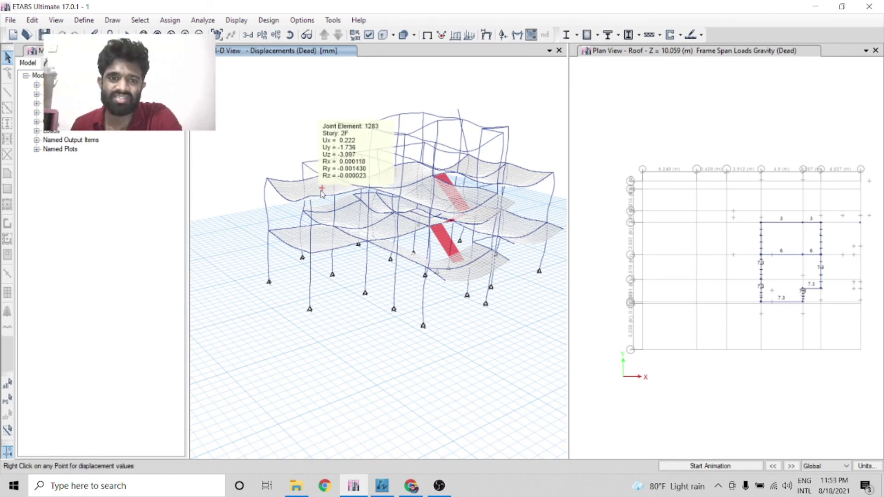
mouse_move(345, 197)
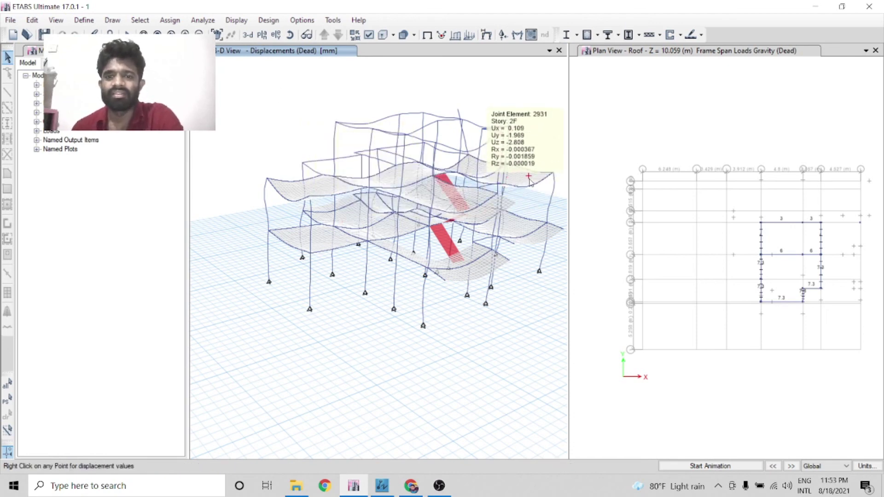
mouse_move(507, 229)
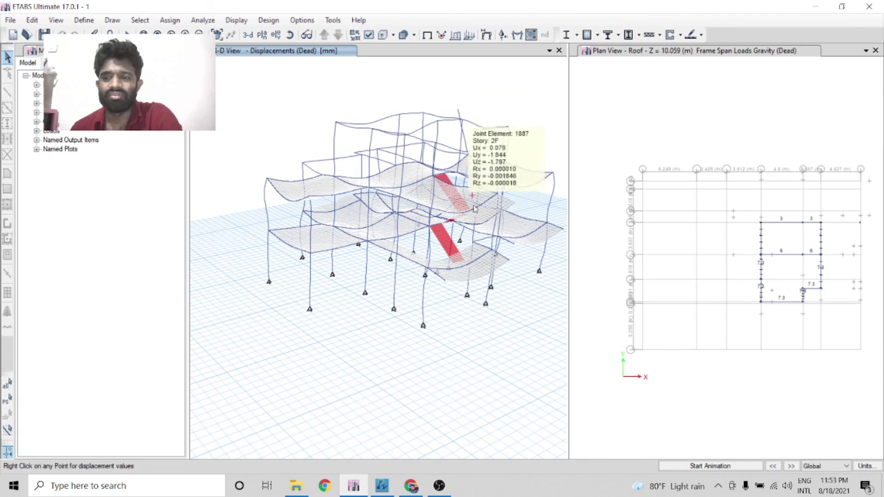
mouse_move(419, 228)
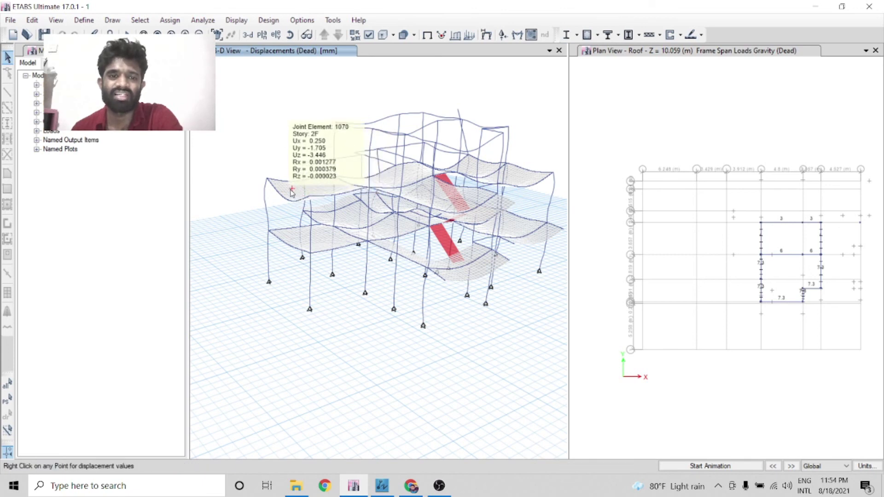
mouse_move(444, 182)
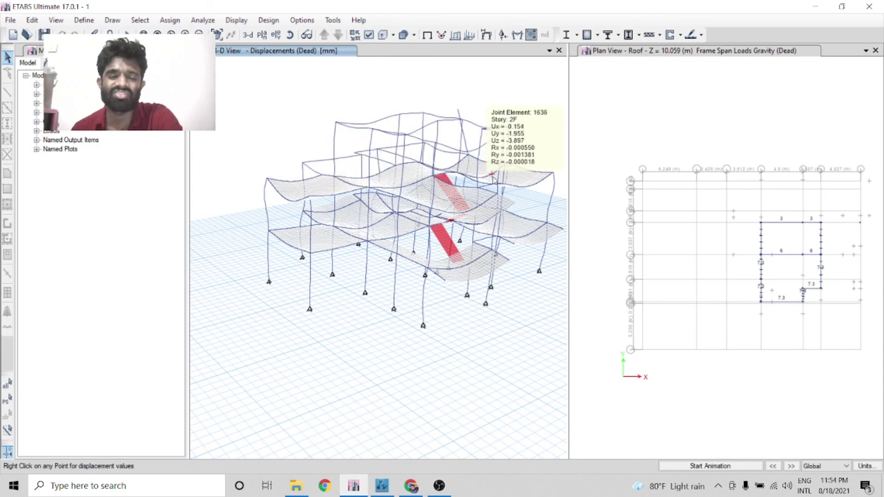
- Display the Moment 3-3 frame force diagram for the Comb2 Ultimate combination in the 3-D view, filled and with controlling-station values
click(238, 22)
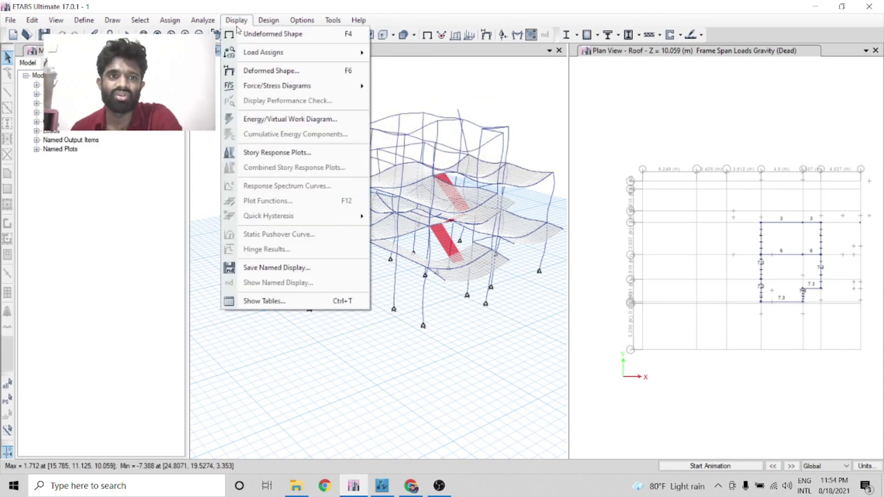
mouse_move(341, 86)
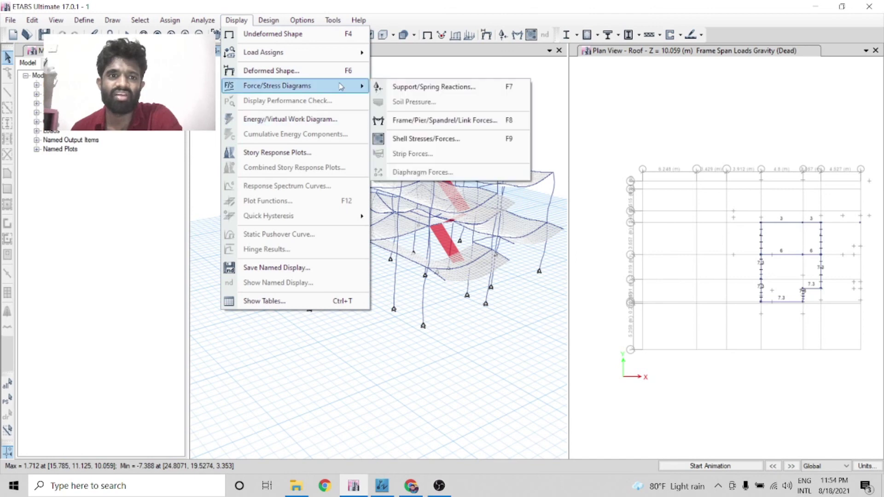
click(461, 121)
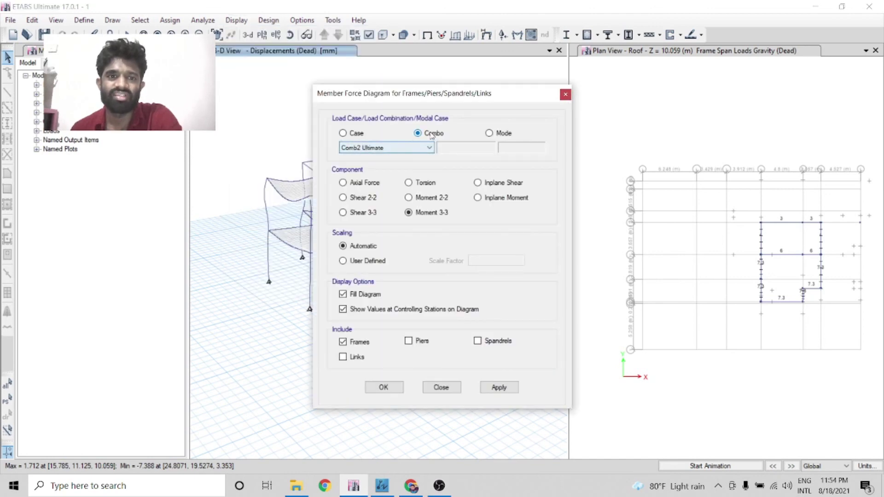
click(408, 148)
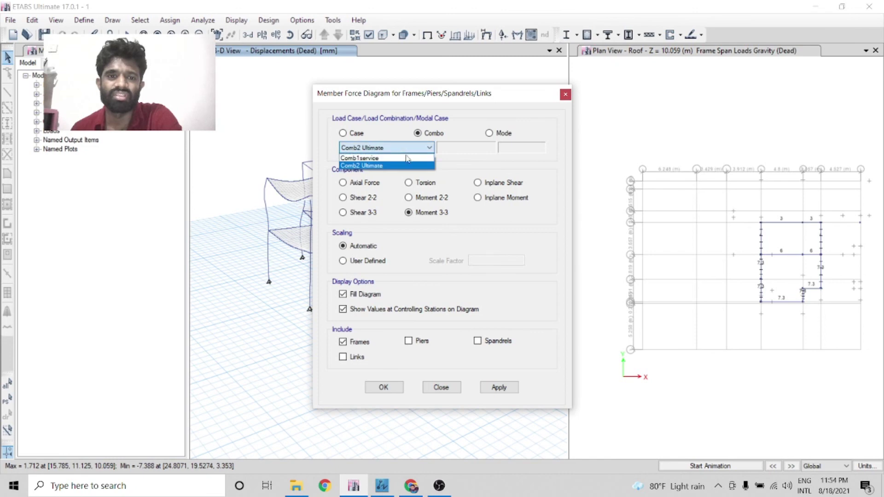
click(417, 165)
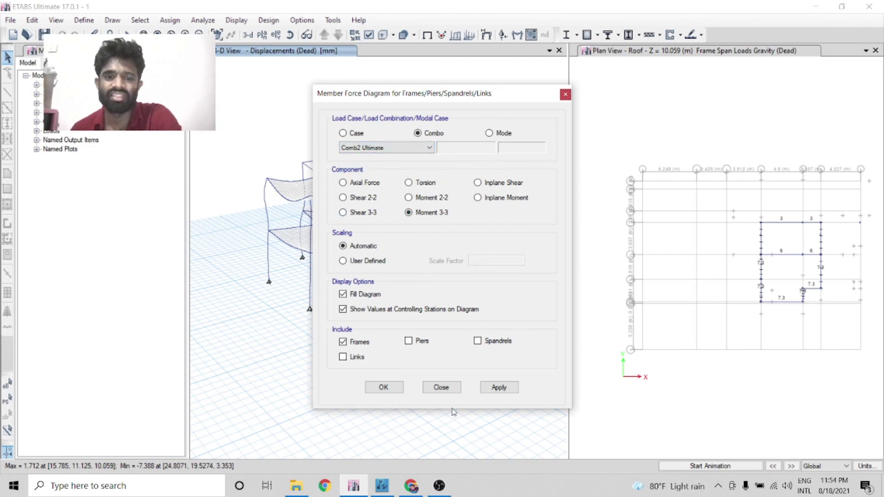
click(500, 387)
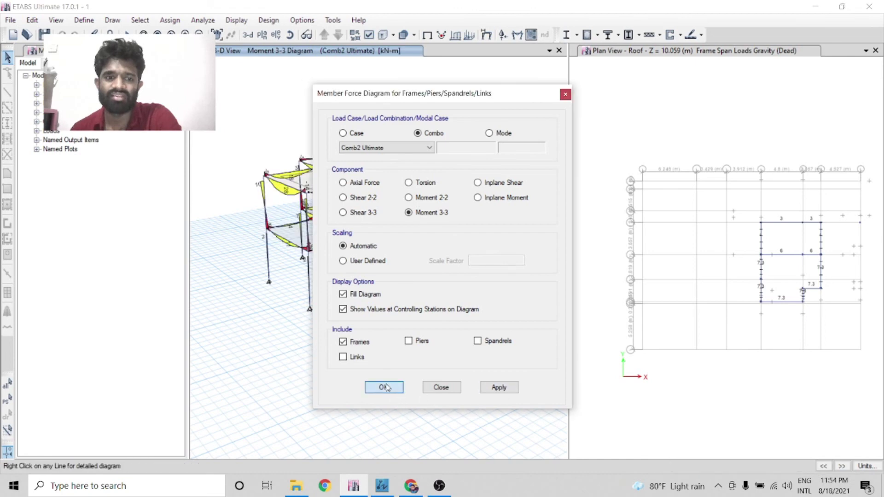
click(386, 388)
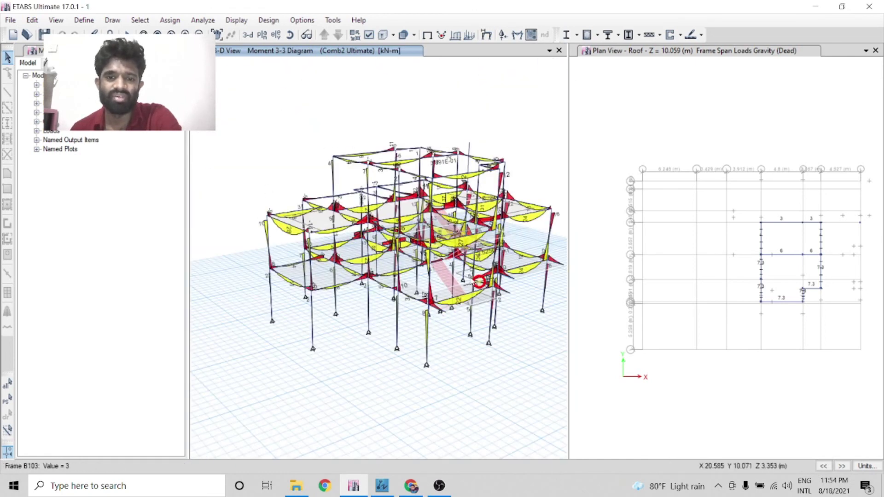
- Widen the plan view beside the 3-D view and switch it from the Roof story down to 1F
right_click(355, 272)
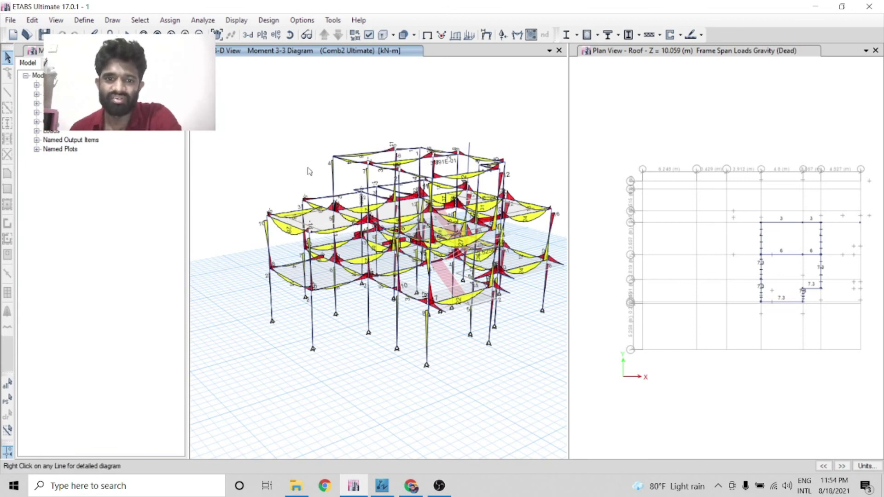
scroll(309, 169, down, 4)
scroll(349, 192, up, 4)
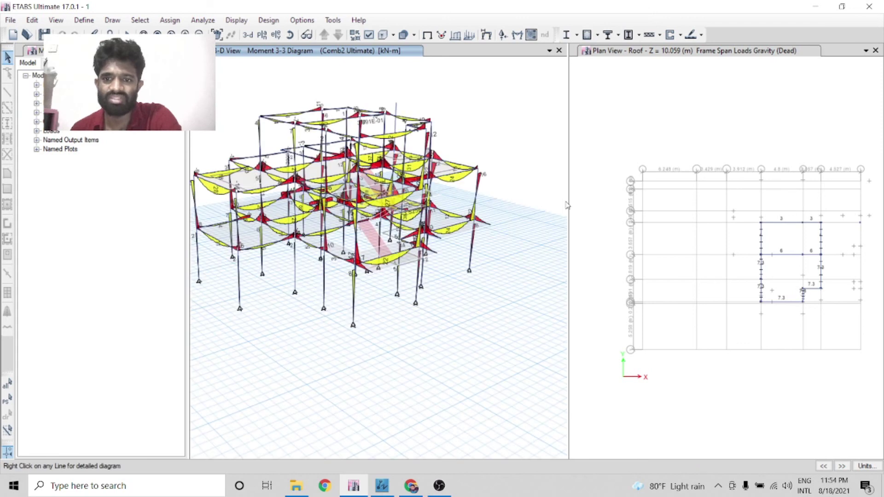
drag(568, 203, 504, 204)
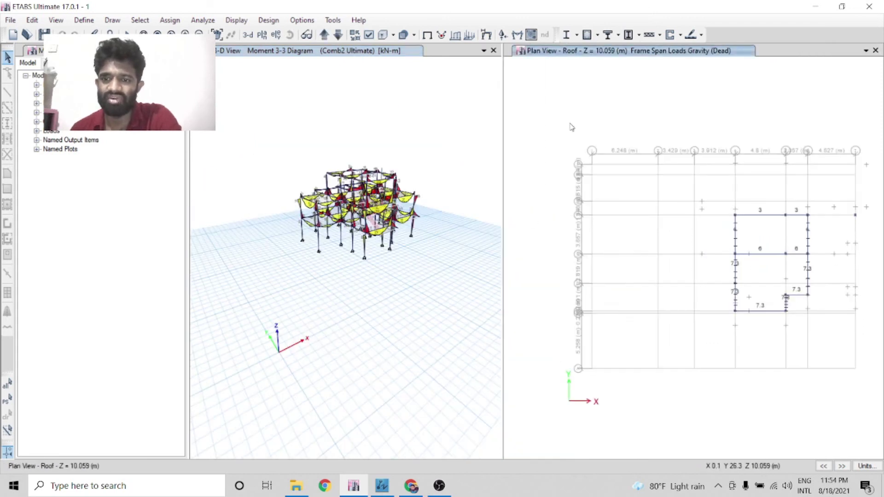
click(338, 36)
click(338, 35)
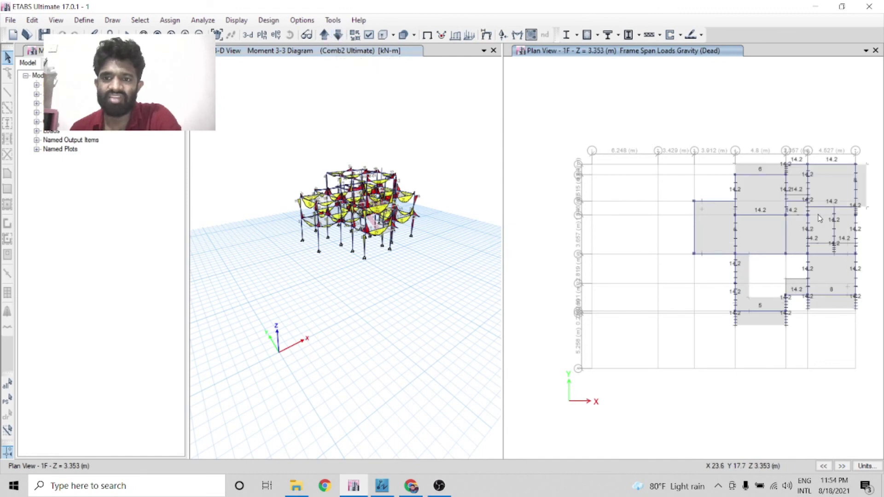
scroll(838, 198, up, 3)
scroll(661, 186, down, 3)
scroll(705, 196, up, 3)
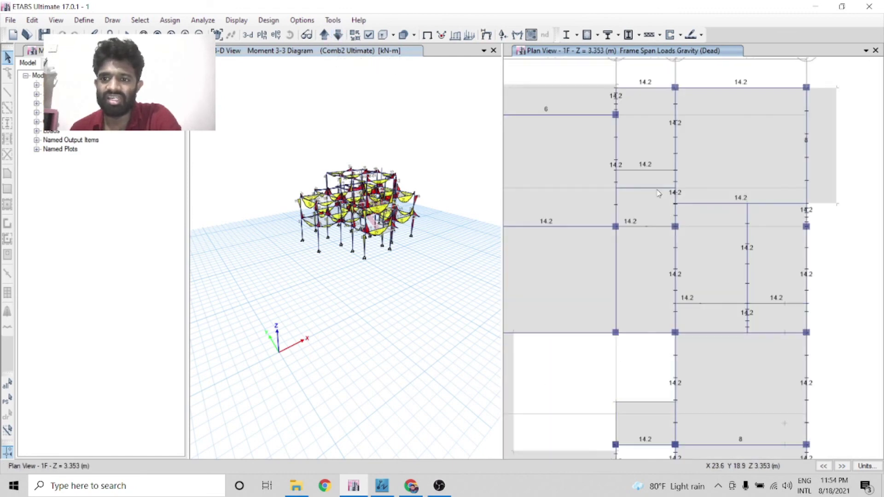
- Display the filled Moment 3-3 frame diagram with values for the Comb2 Ultimate combination in the 1F plan view
click(236, 20)
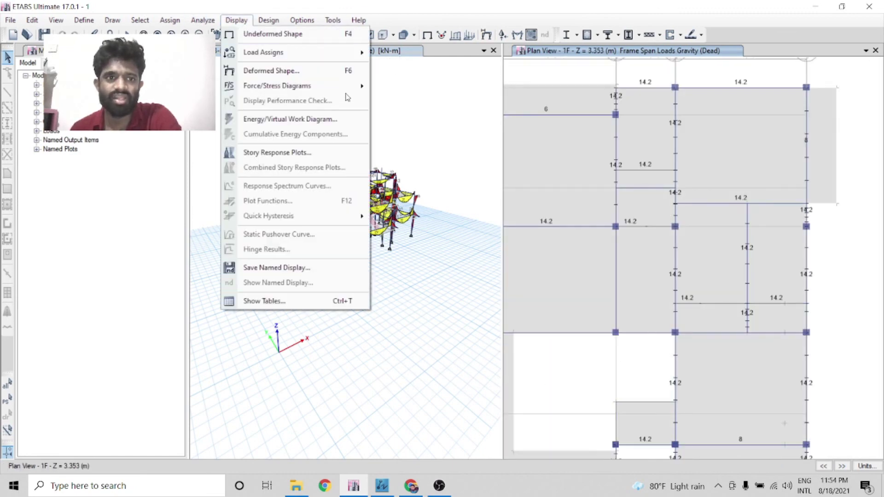
mouse_move(355, 86)
click(444, 122)
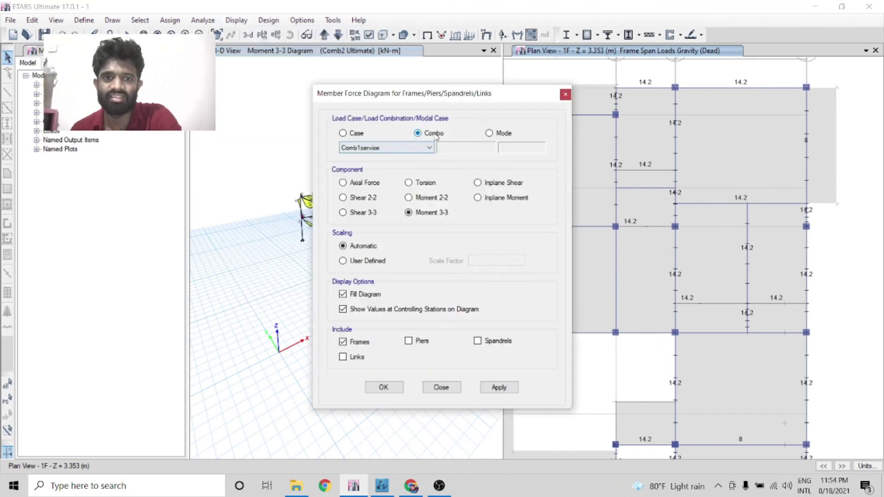
click(428, 147)
click(399, 167)
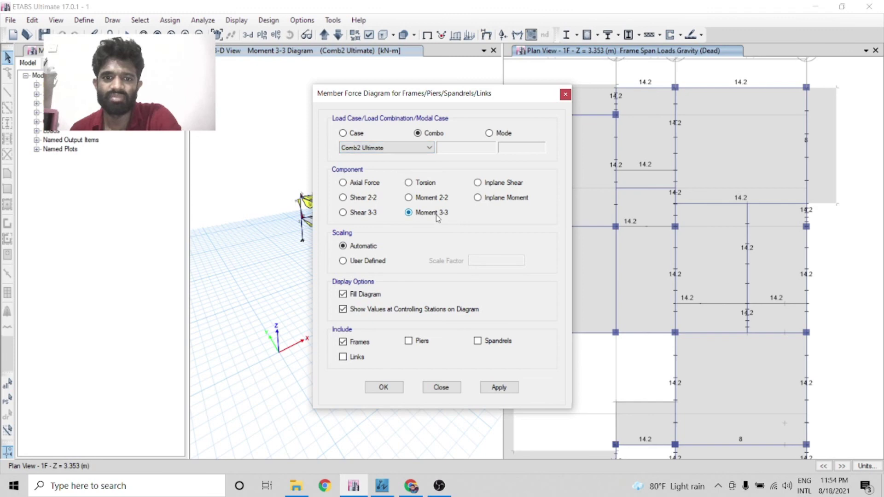
click(500, 387)
click(384, 387)
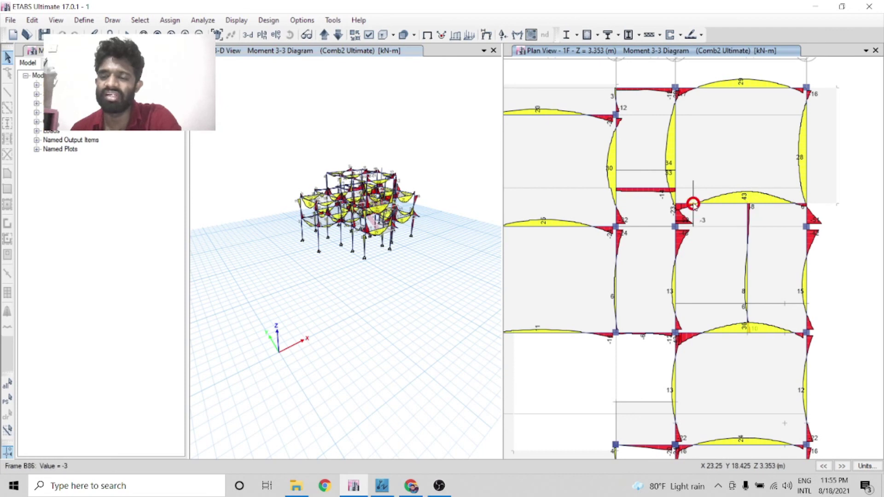
- Examine the Comb2 Ultimate Moment 3-3 diagrams of the 1F beams, comparing midspan moments with those at the column and beam supports
scroll(691, 203, up, 3)
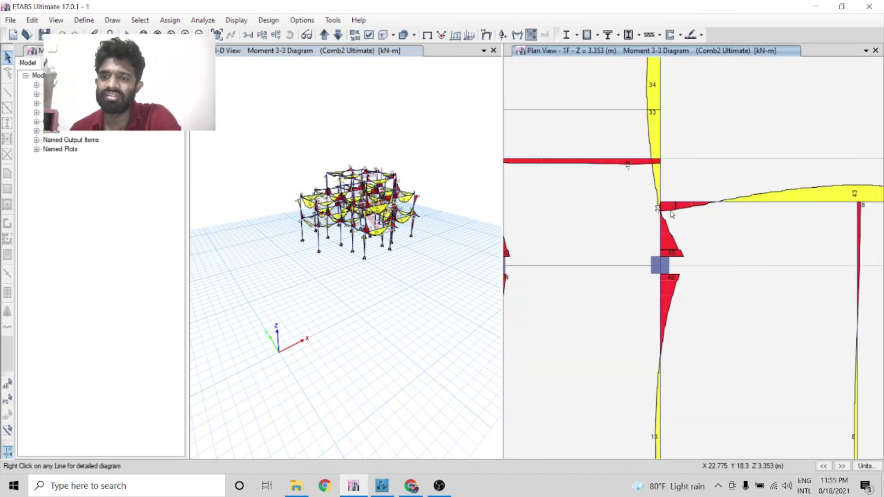
scroll(667, 211, down, 3)
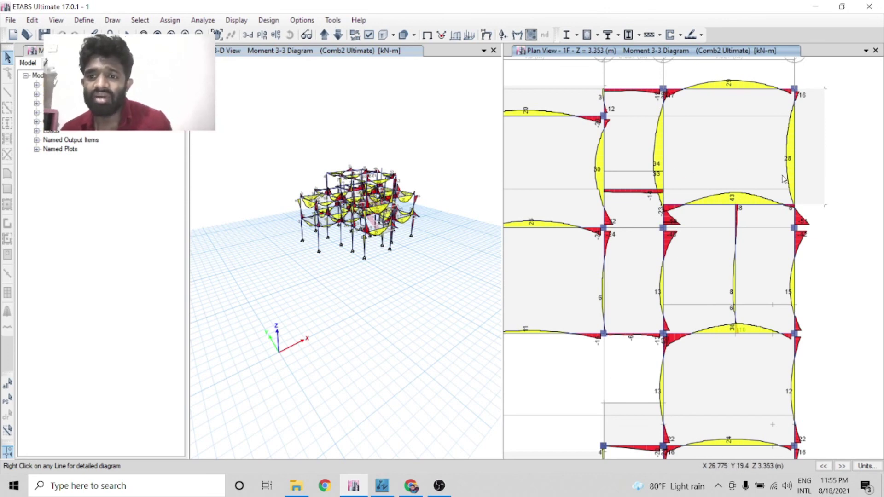
scroll(777, 169, down, 3)
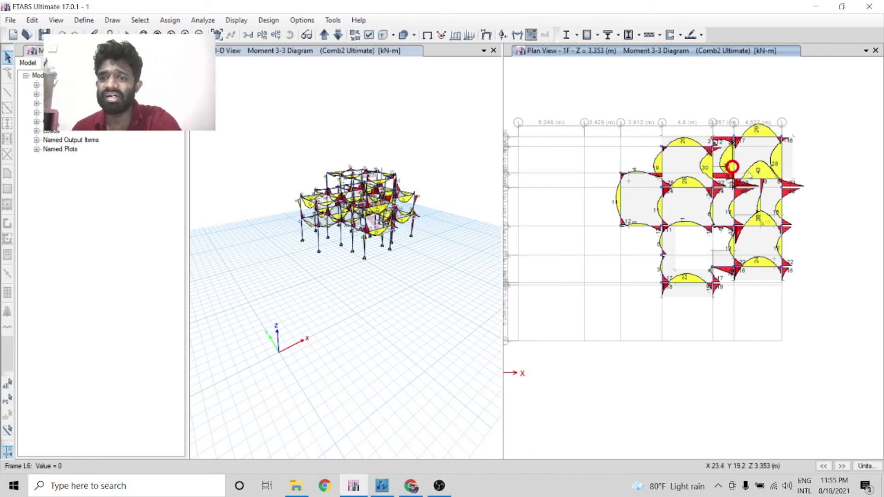
scroll(794, 243, up, 3)
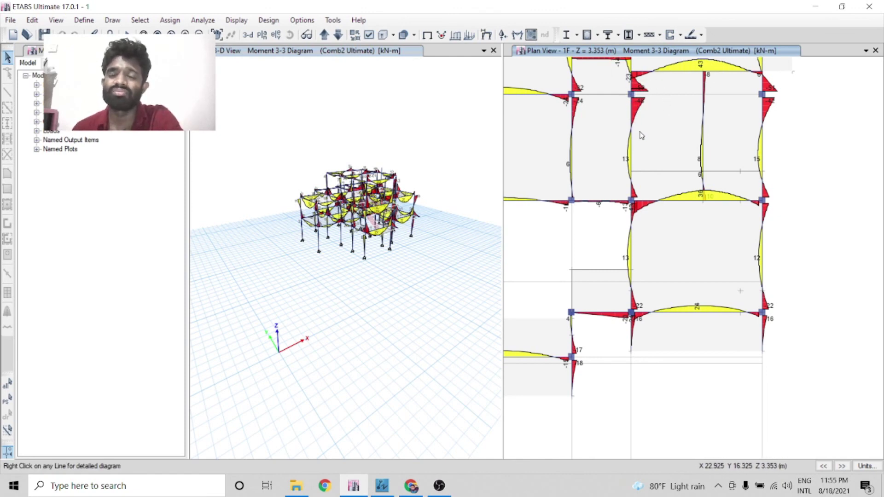
scroll(632, 148, down, 1)
scroll(645, 138, up, 1)
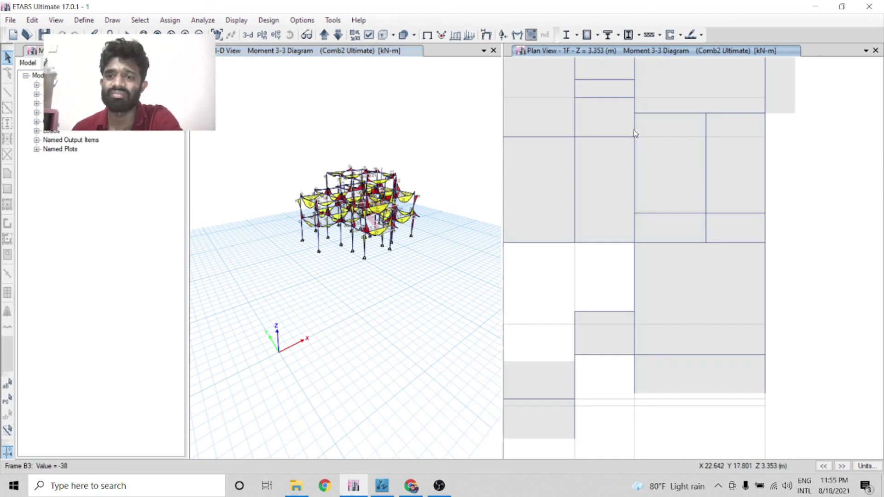
scroll(645, 137, up, 2)
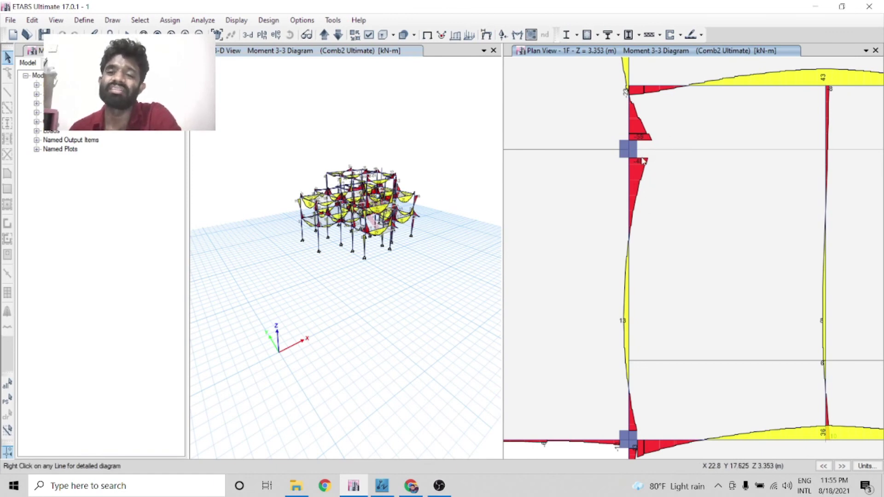
scroll(639, 185, down, 3)
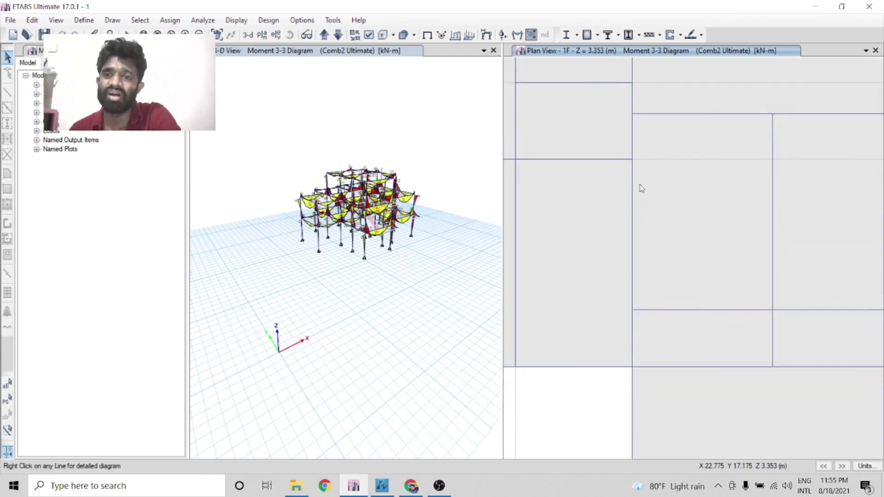
scroll(637, 170, up, 3)
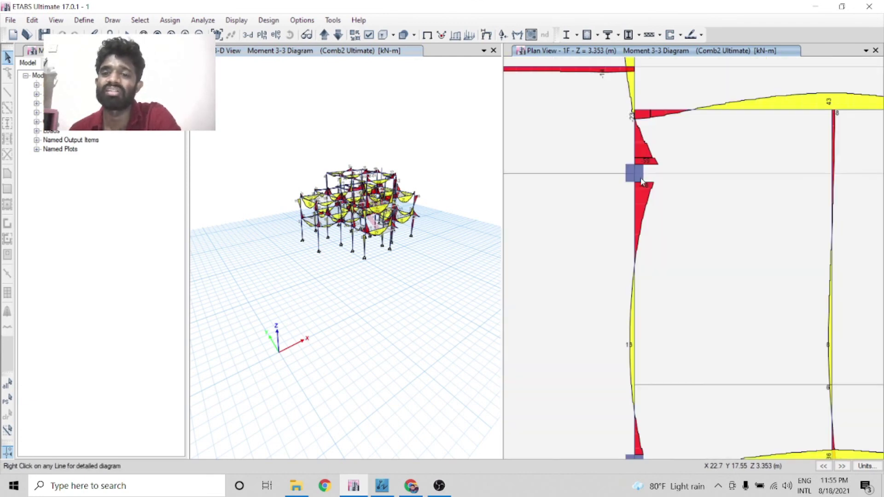
mouse_move(635, 182)
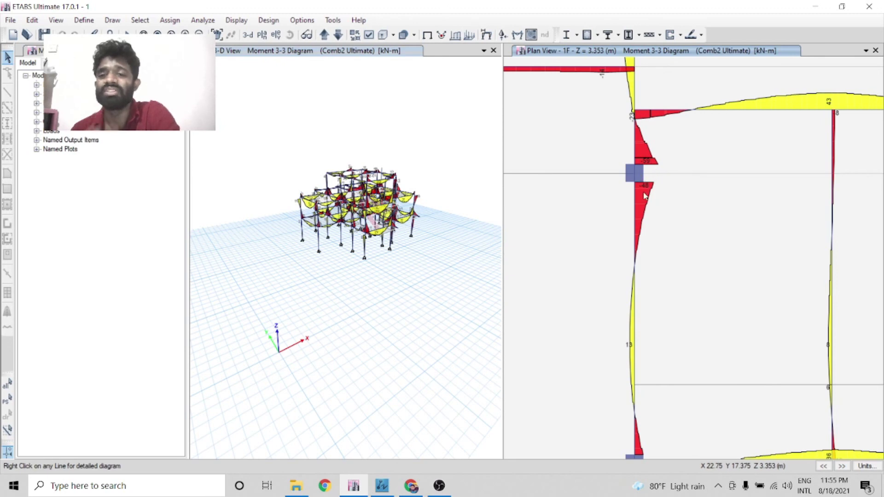
scroll(638, 177, down, 3)
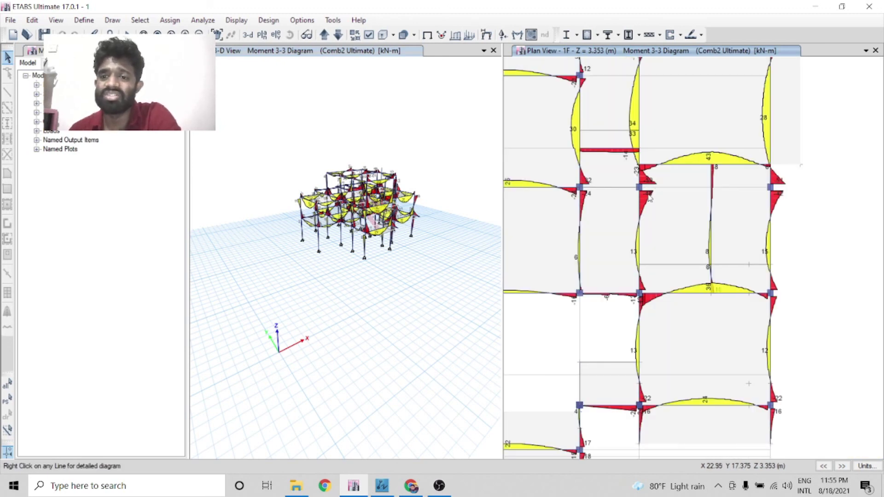
scroll(628, 94, down, 1)
scroll(628, 80, up, 1)
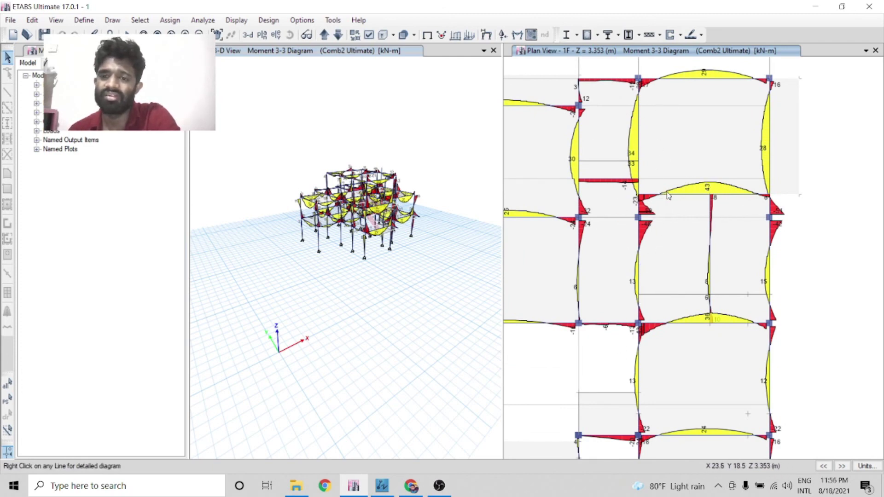
middle_drag(668, 195, 709, 206)
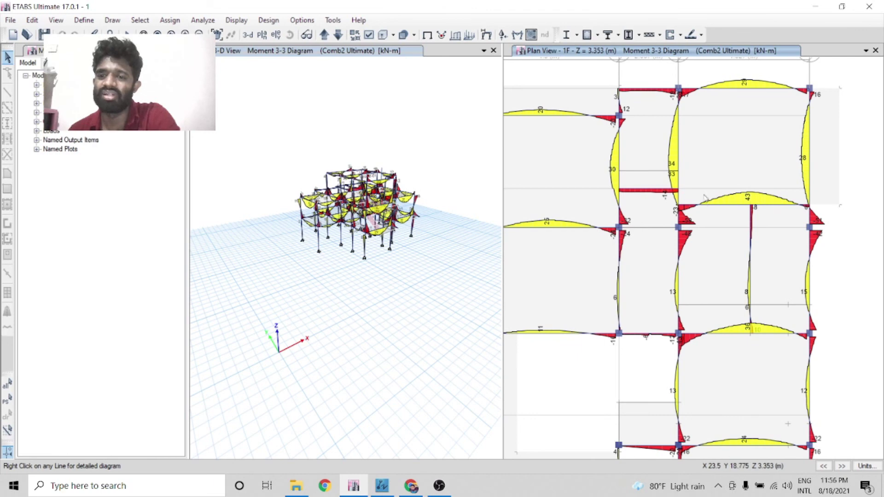
scroll(704, 198, down, 3)
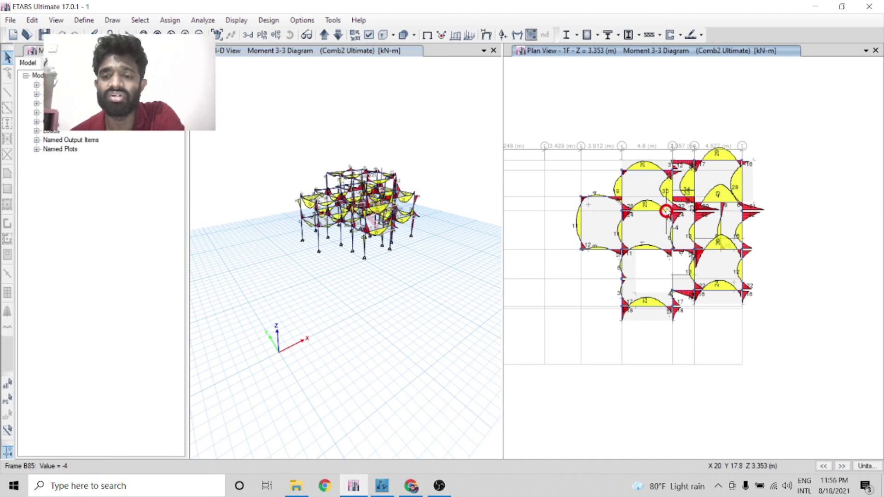
mouse_move(644, 212)
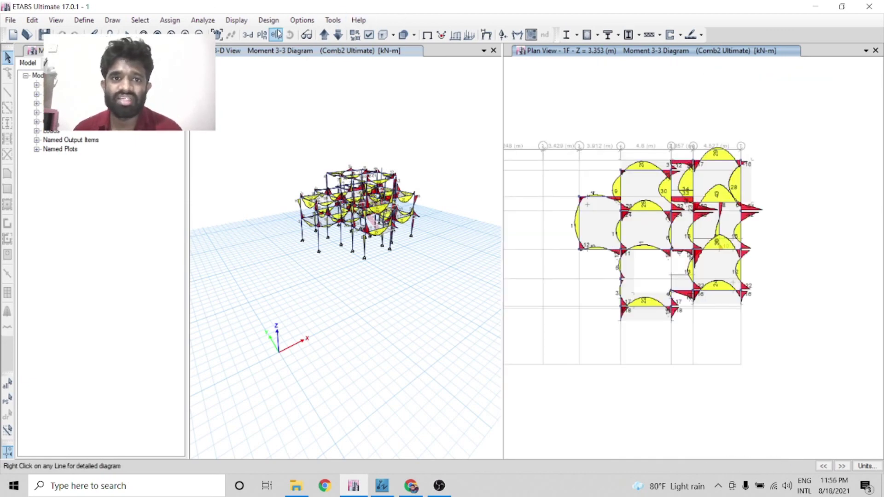
- Review the Moment 3-3 diagrams on the stories above 1F in the plan view, then return to 1F
click(324, 35)
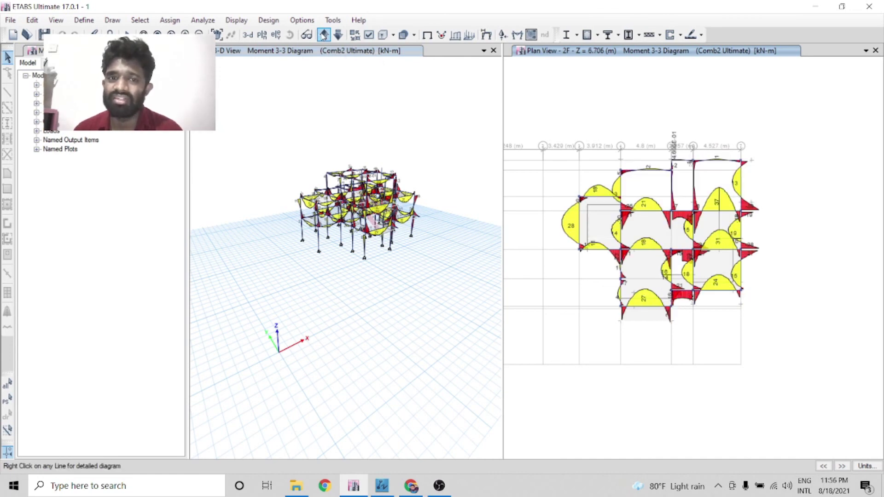
click(324, 35)
click(324, 35)
click(323, 35)
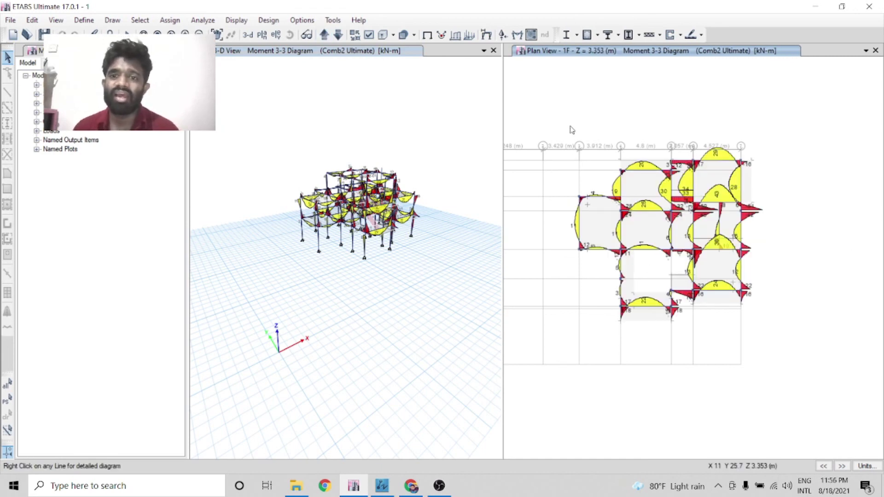
- Display the Fz support reactions for the Comb1service combination as arrows in the 3-D view
click(430, 133)
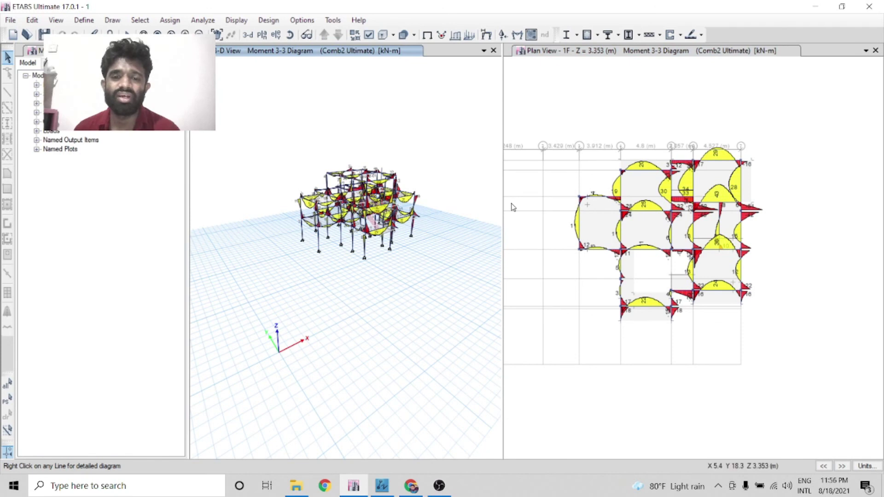
scroll(276, 268, up, 3)
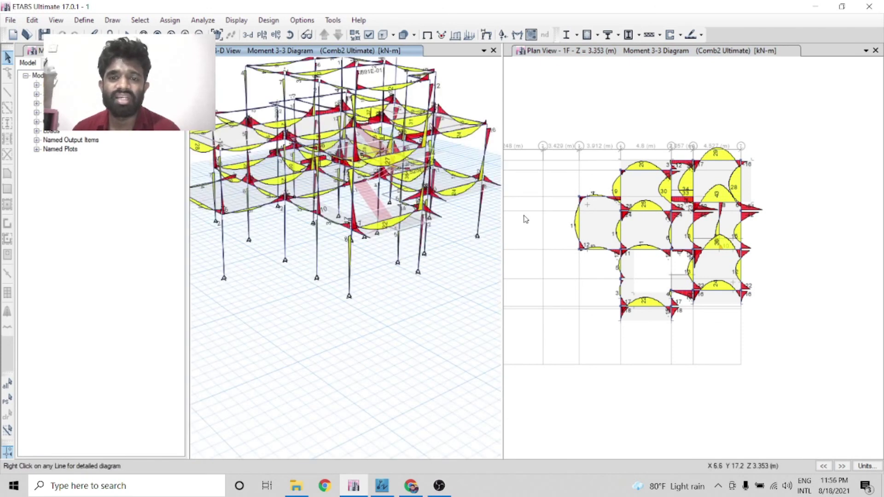
click(234, 22)
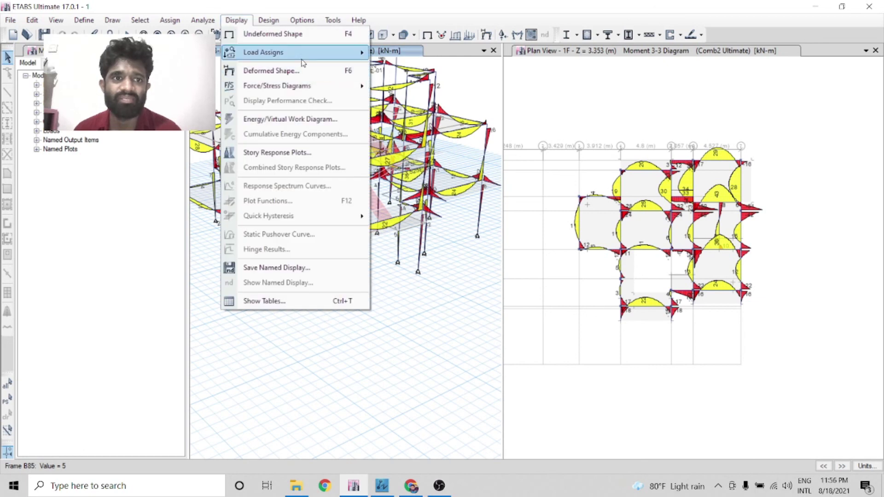
mouse_move(325, 88)
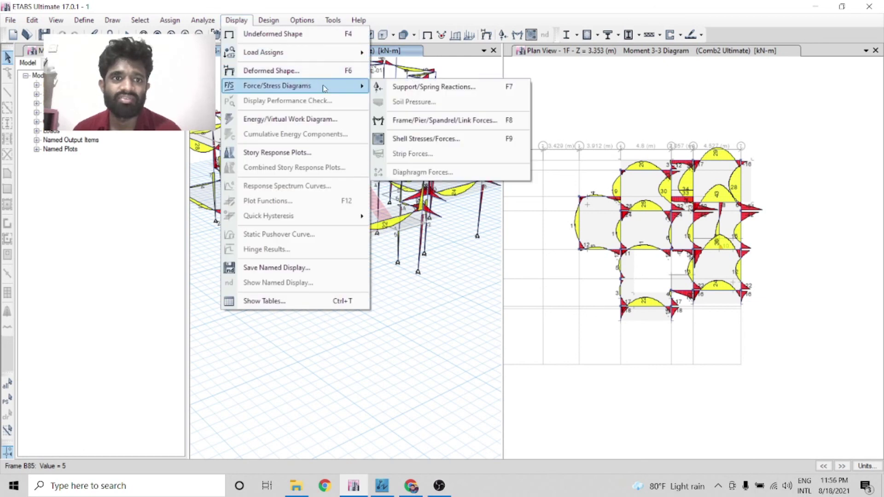
click(422, 88)
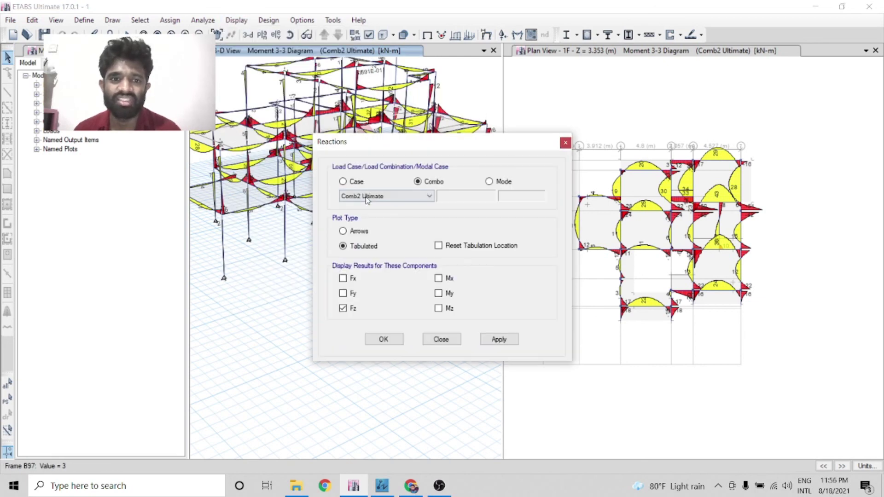
click(408, 197)
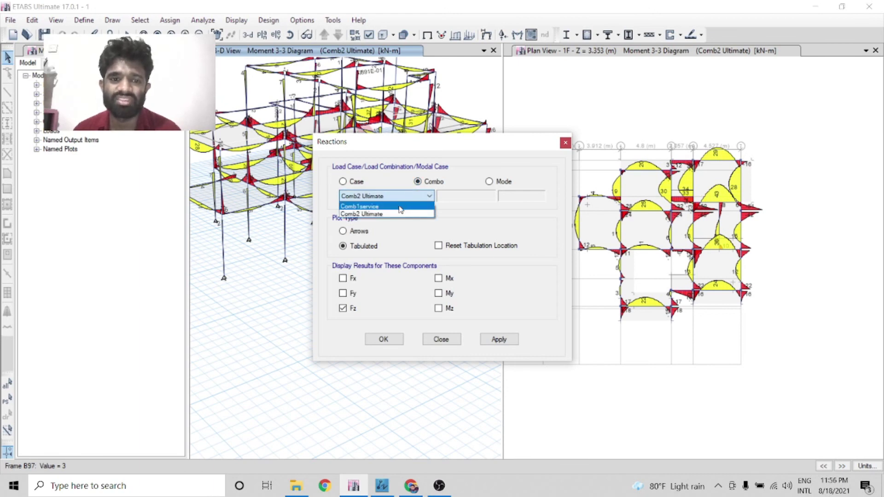
click(400, 207)
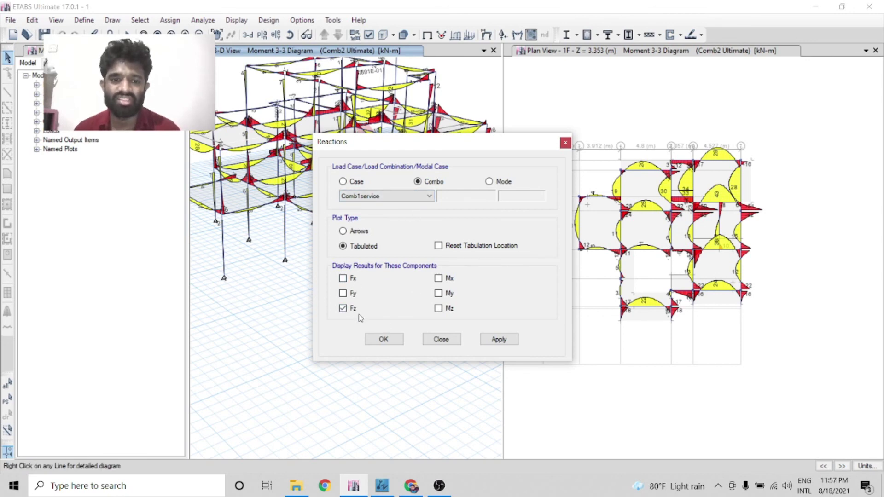
click(343, 231)
click(511, 343)
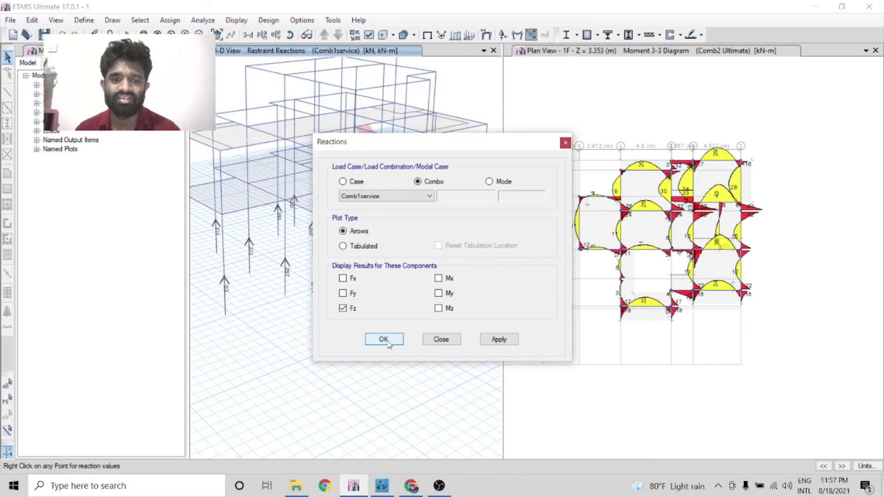
click(385, 339)
- Examine the Comb1service vertical reaction arrows at the column bases around the 3-D model
scroll(446, 276, up, 5)
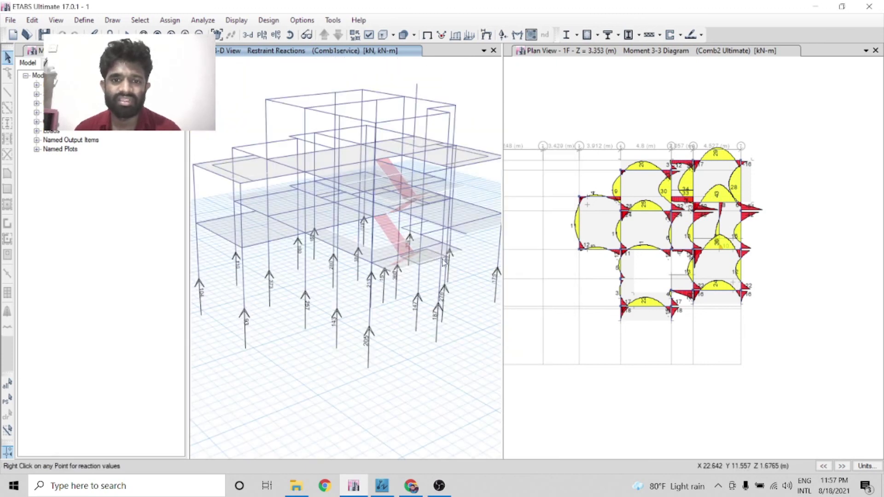
scroll(428, 275, down, 5)
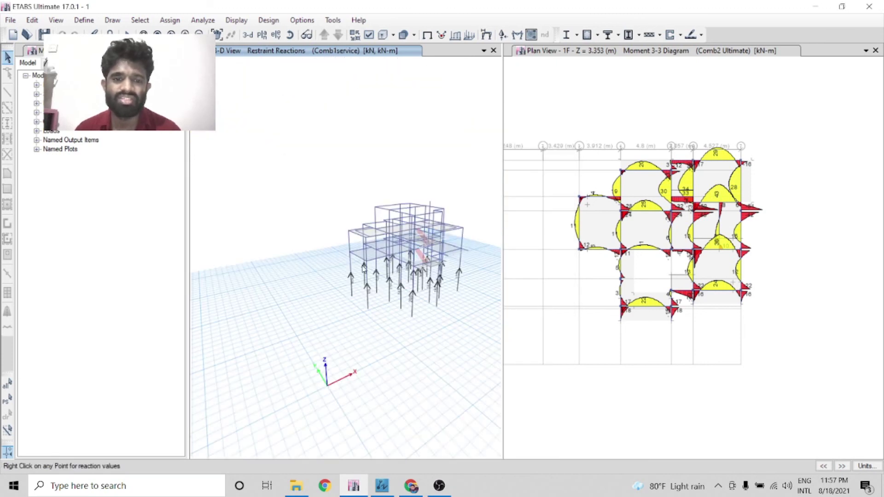
scroll(349, 274, up, 6)
scroll(355, 292, up, 3)
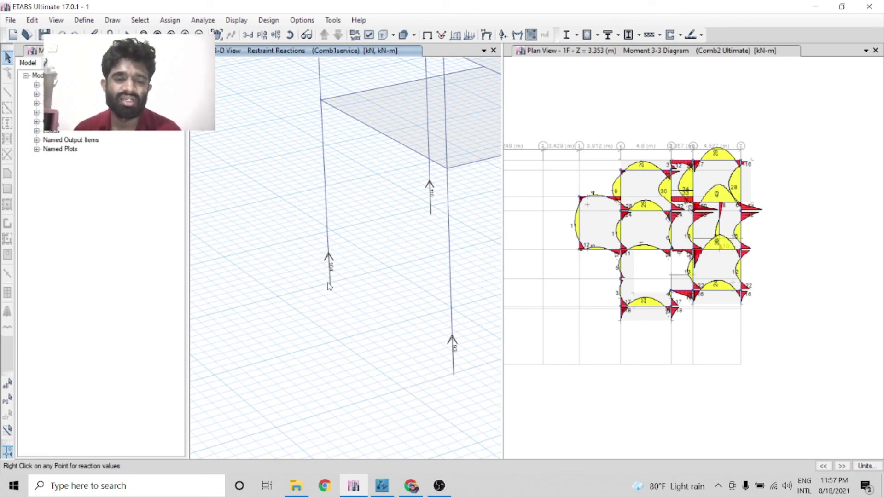
scroll(312, 244, down, 5)
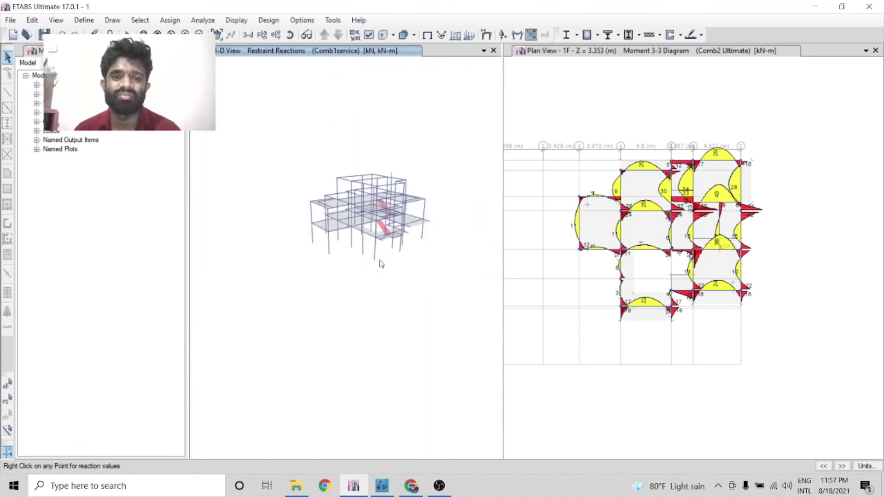
scroll(380, 264, up, 5)
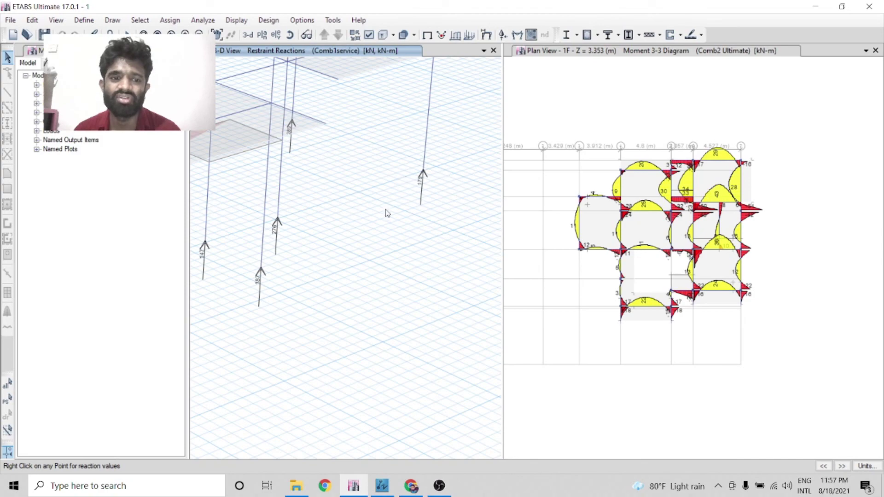
scroll(419, 222, down, 3)
scroll(418, 223, up, 2)
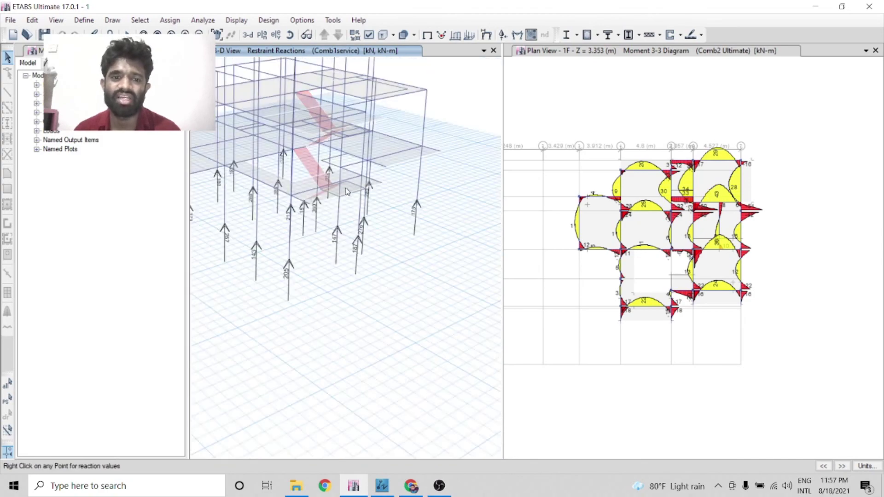
scroll(387, 203, down, 4)
scroll(330, 169, up, 2)
scroll(330, 170, up, 3)
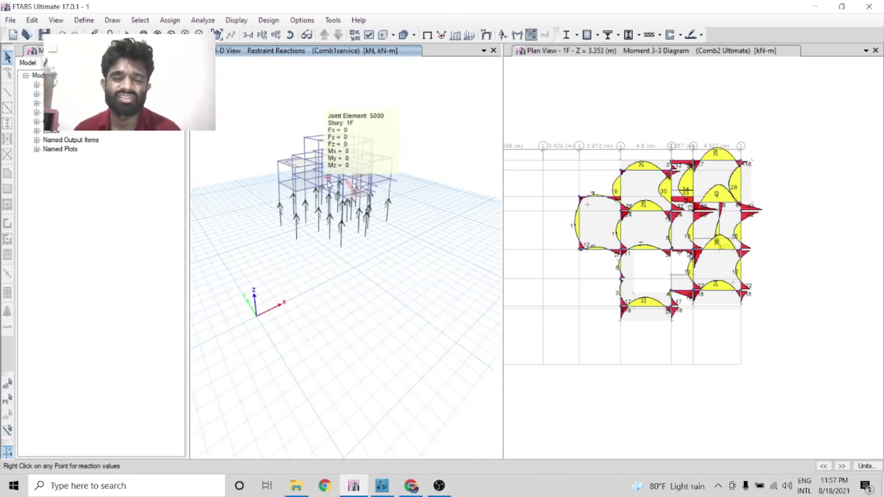
scroll(352, 220, down, 4)
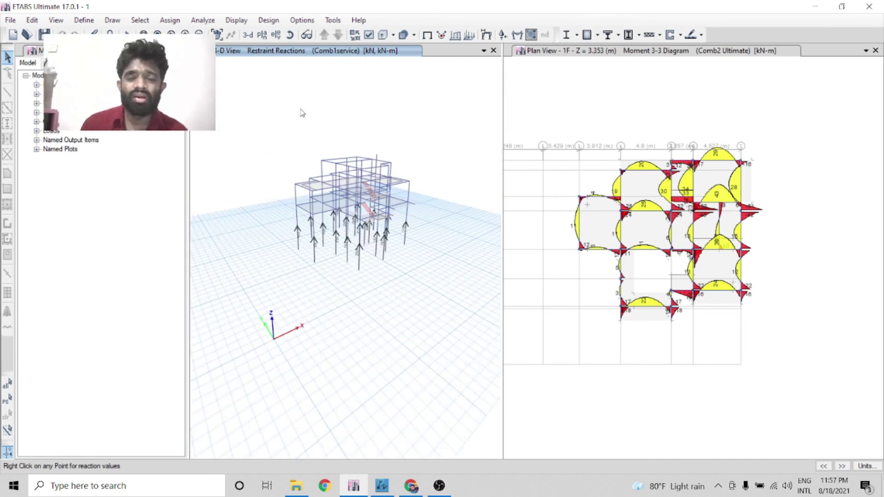
right_click(348, 238)
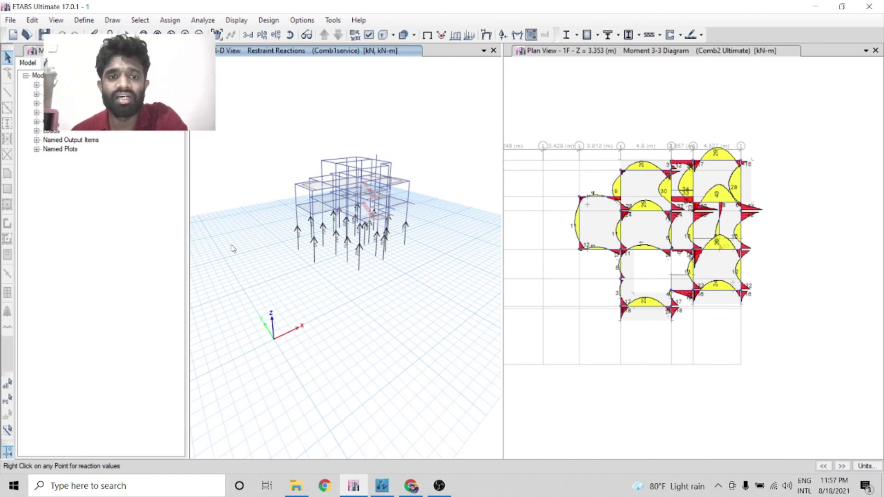
- Run the concrete frame design check and widen the 3-D view showing the longitudinal reinforcing results
click(269, 21)
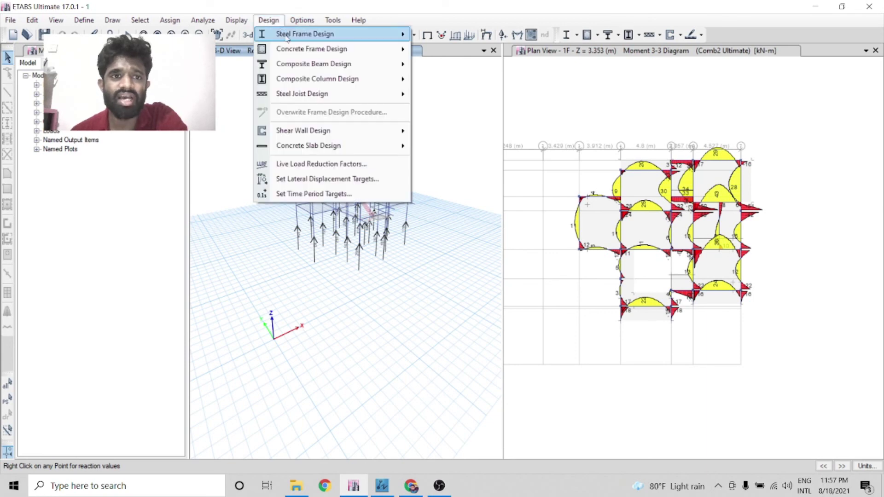
mouse_move(363, 51)
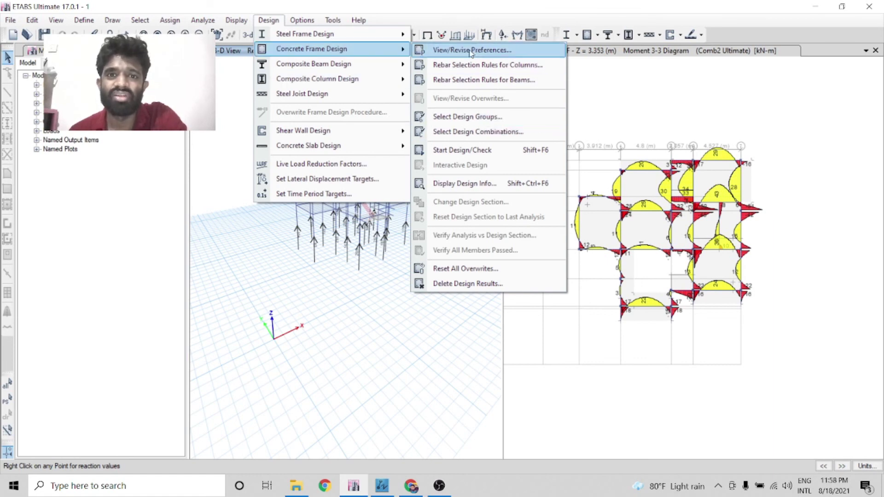
click(490, 155)
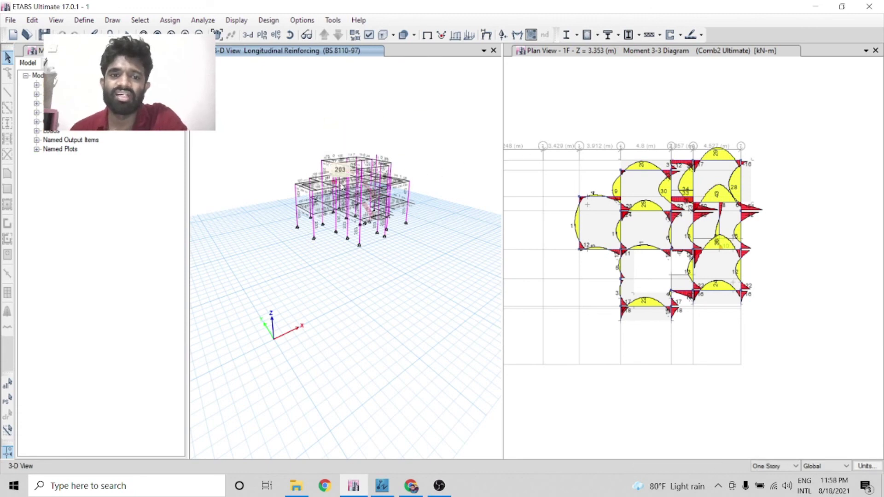
drag(503, 187, 612, 187)
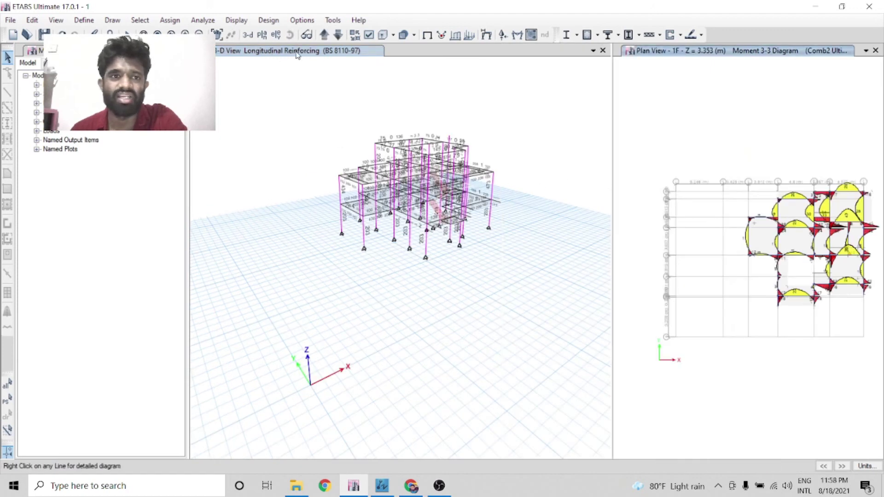
click(144, 34)
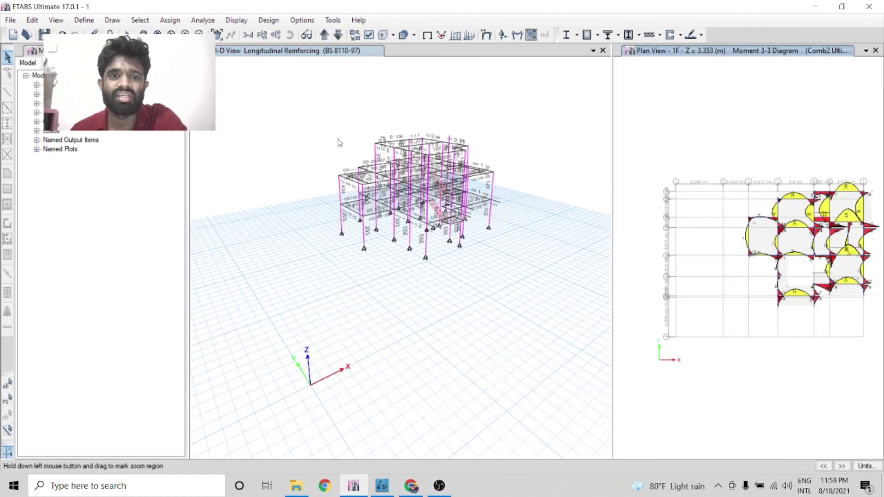
drag(327, 134, 500, 274)
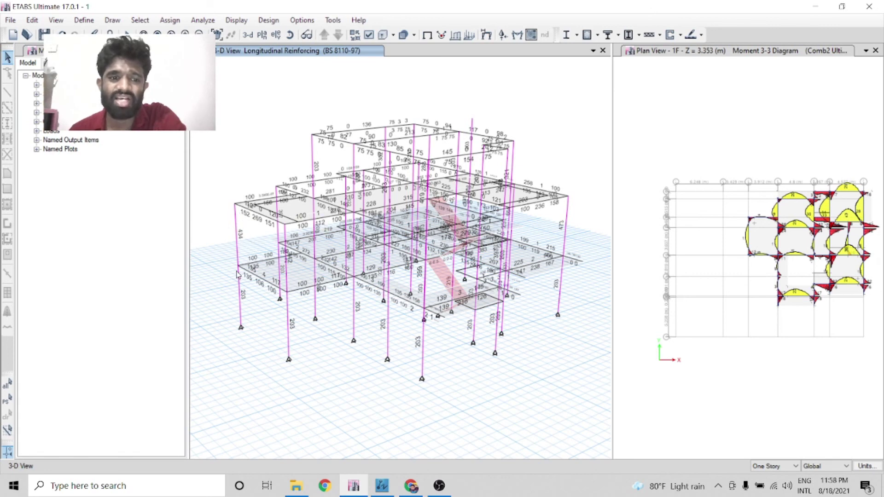
- Examine the longitudinal reinforcement areas of the columns in the 3-D view, comparing the corner column's lower and upper stories
scroll(242, 248, up, 3)
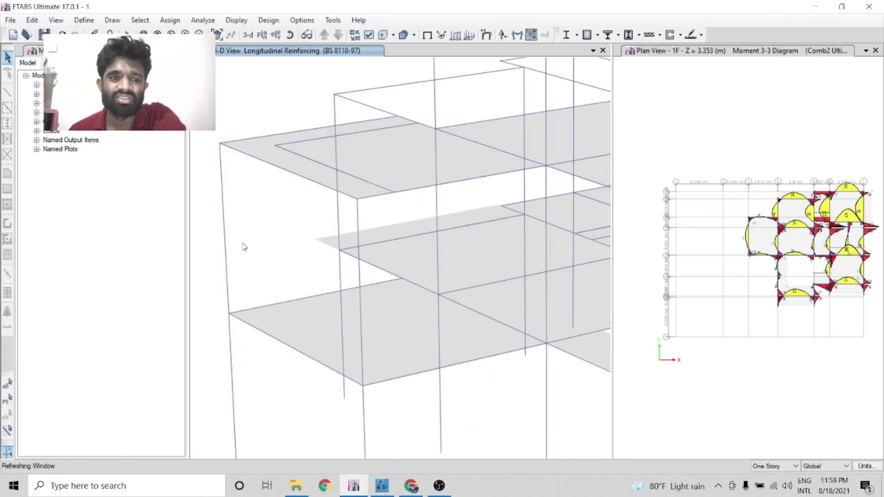
scroll(311, 226, down, 3)
scroll(331, 251, up, 3)
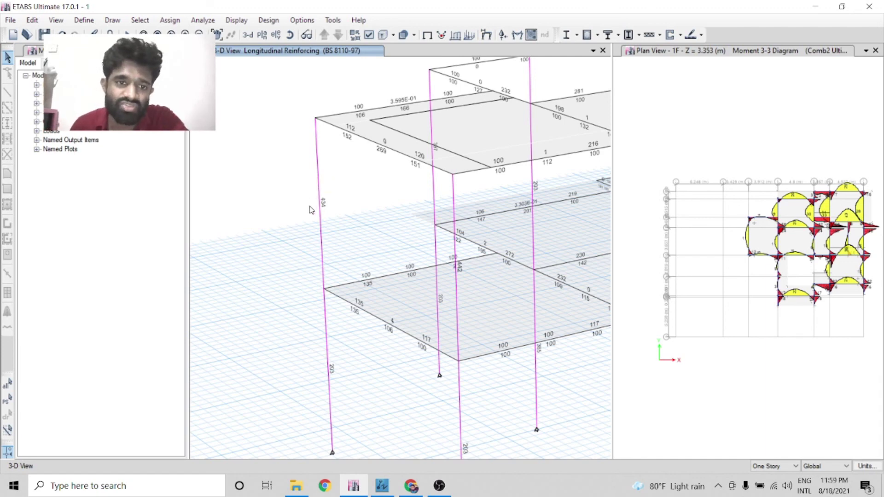
mouse_move(321, 196)
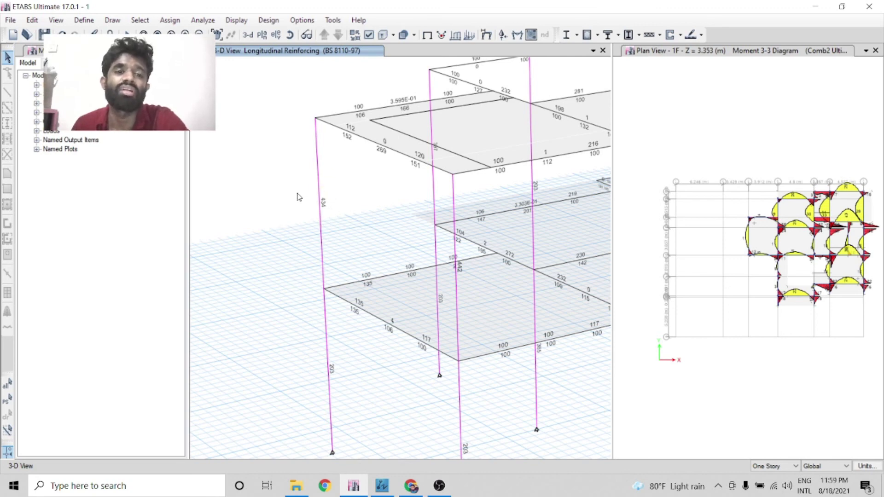
scroll(302, 171, down, 3)
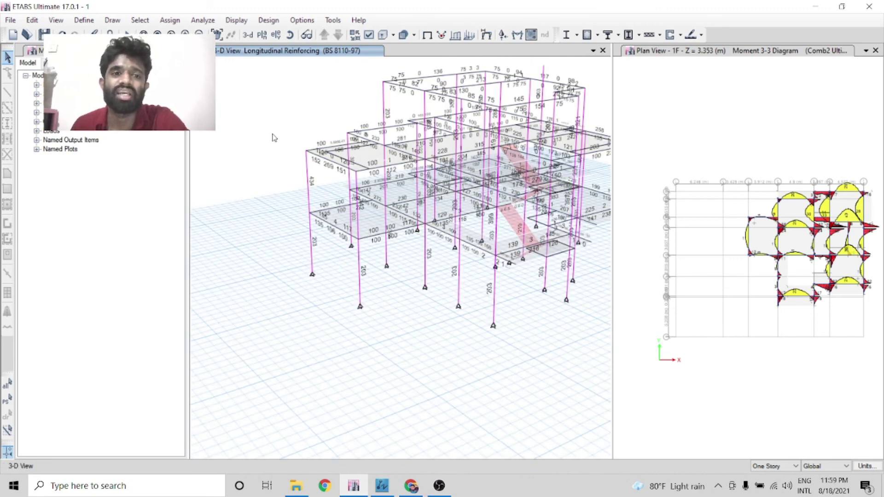
scroll(412, 175, down, 2)
scroll(501, 174, up, 2)
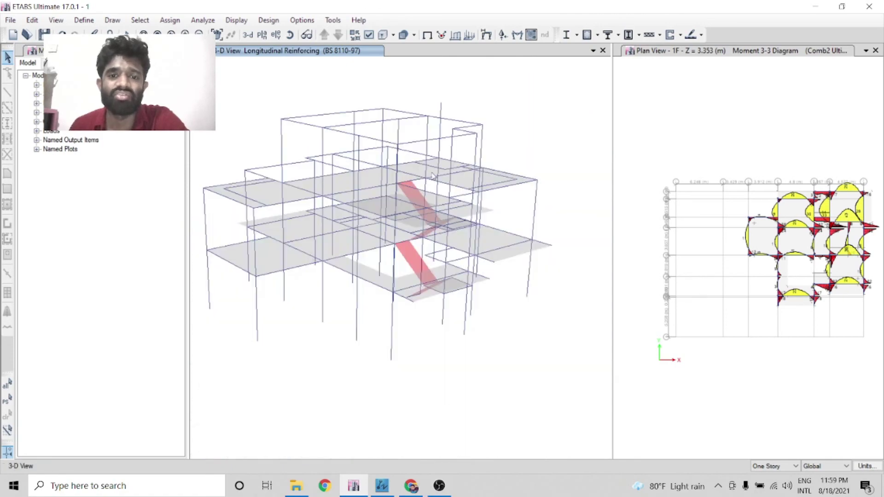
scroll(555, 211, up, 3)
scroll(564, 199, down, 3)
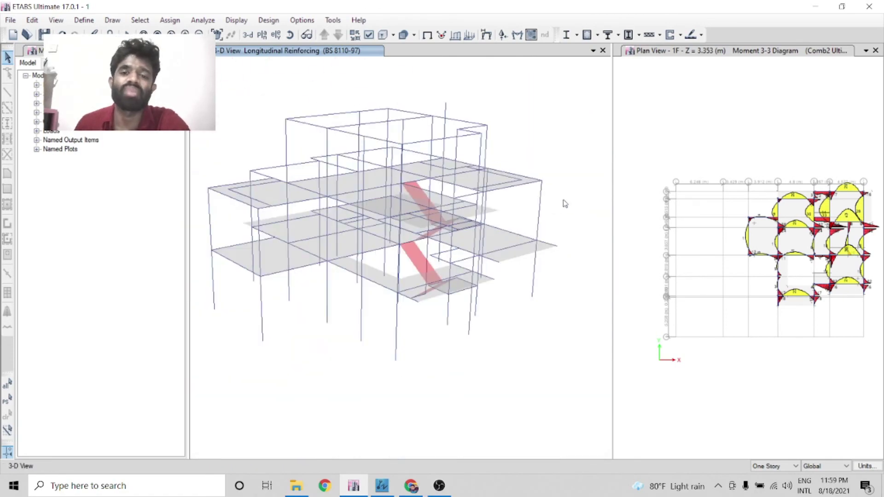
- Examine the required top and bottom reinforcement at the ends and midspan of the uppermost beams in the 3-D view
click(290, 35)
drag(329, 240, 294, 244)
scroll(276, 123, up, 5)
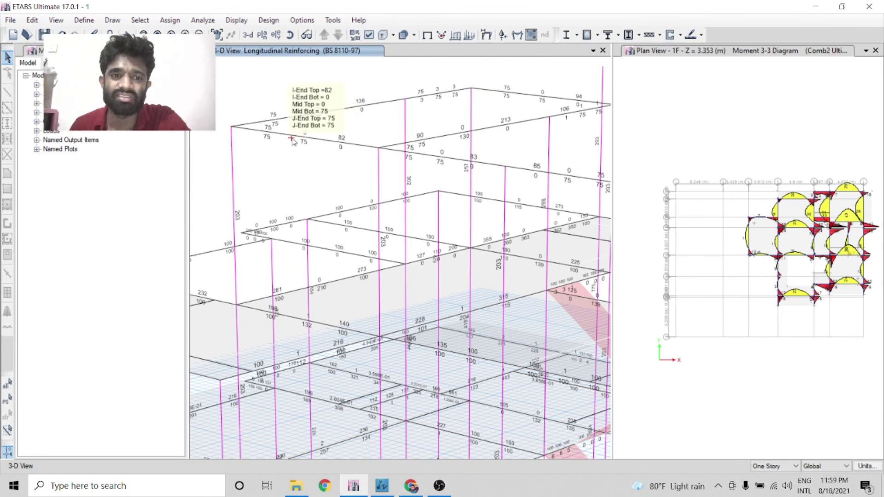
mouse_move(260, 133)
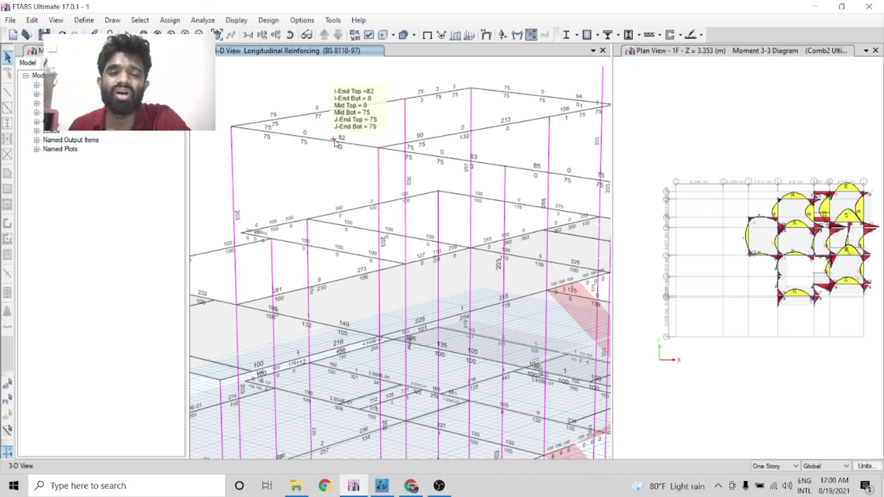
mouse_move(373, 148)
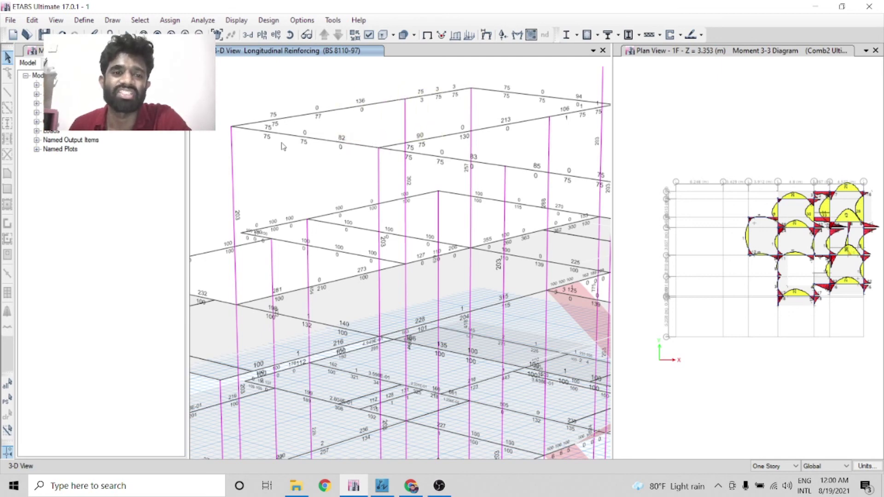
scroll(284, 251, down, 3)
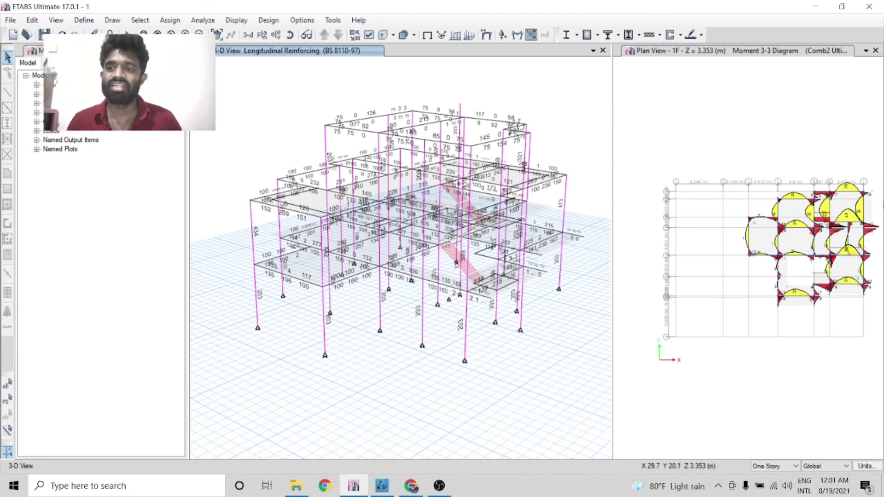
scroll(870, 220, up, 3)
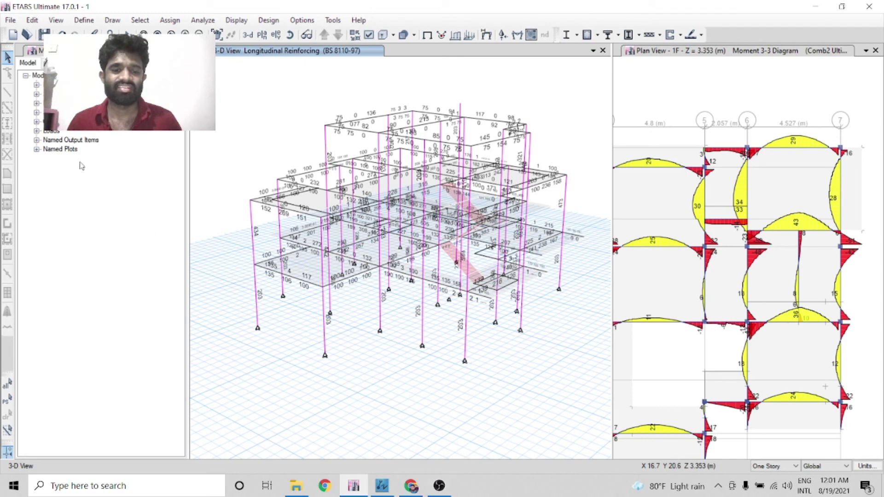
- Switch to OBS and stop the screen recording
click(419, 487)
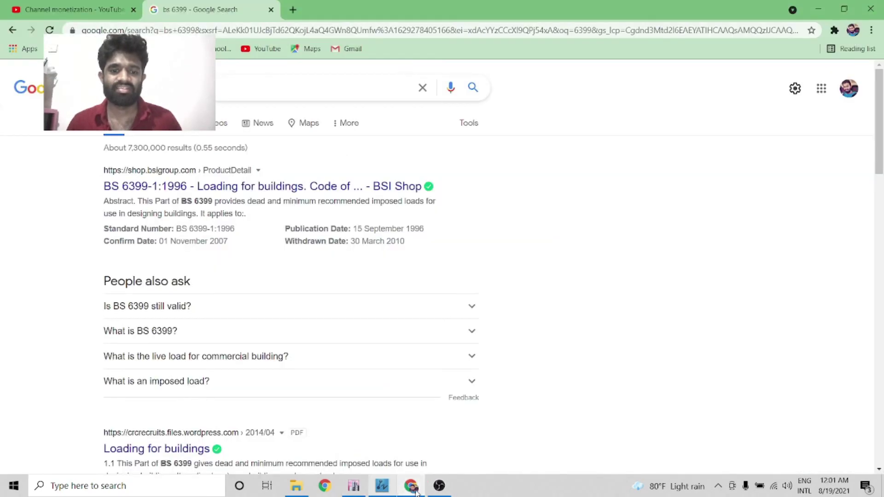
click(439, 486)
click(712, 375)
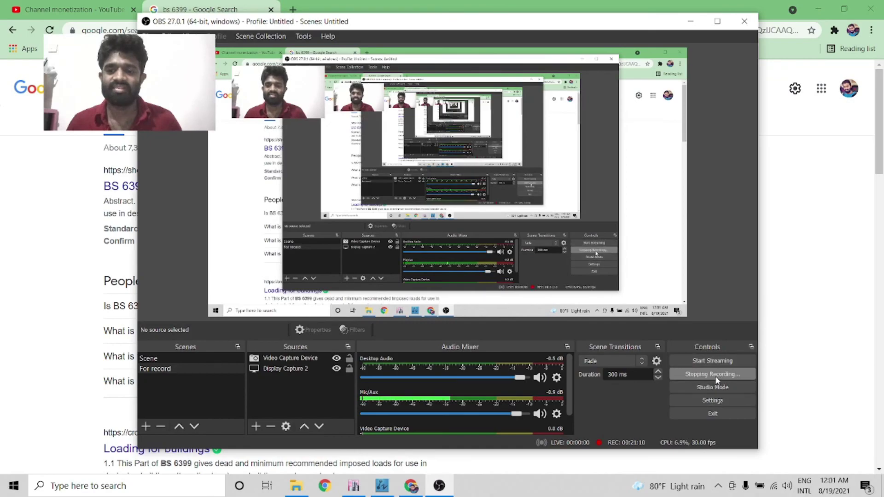